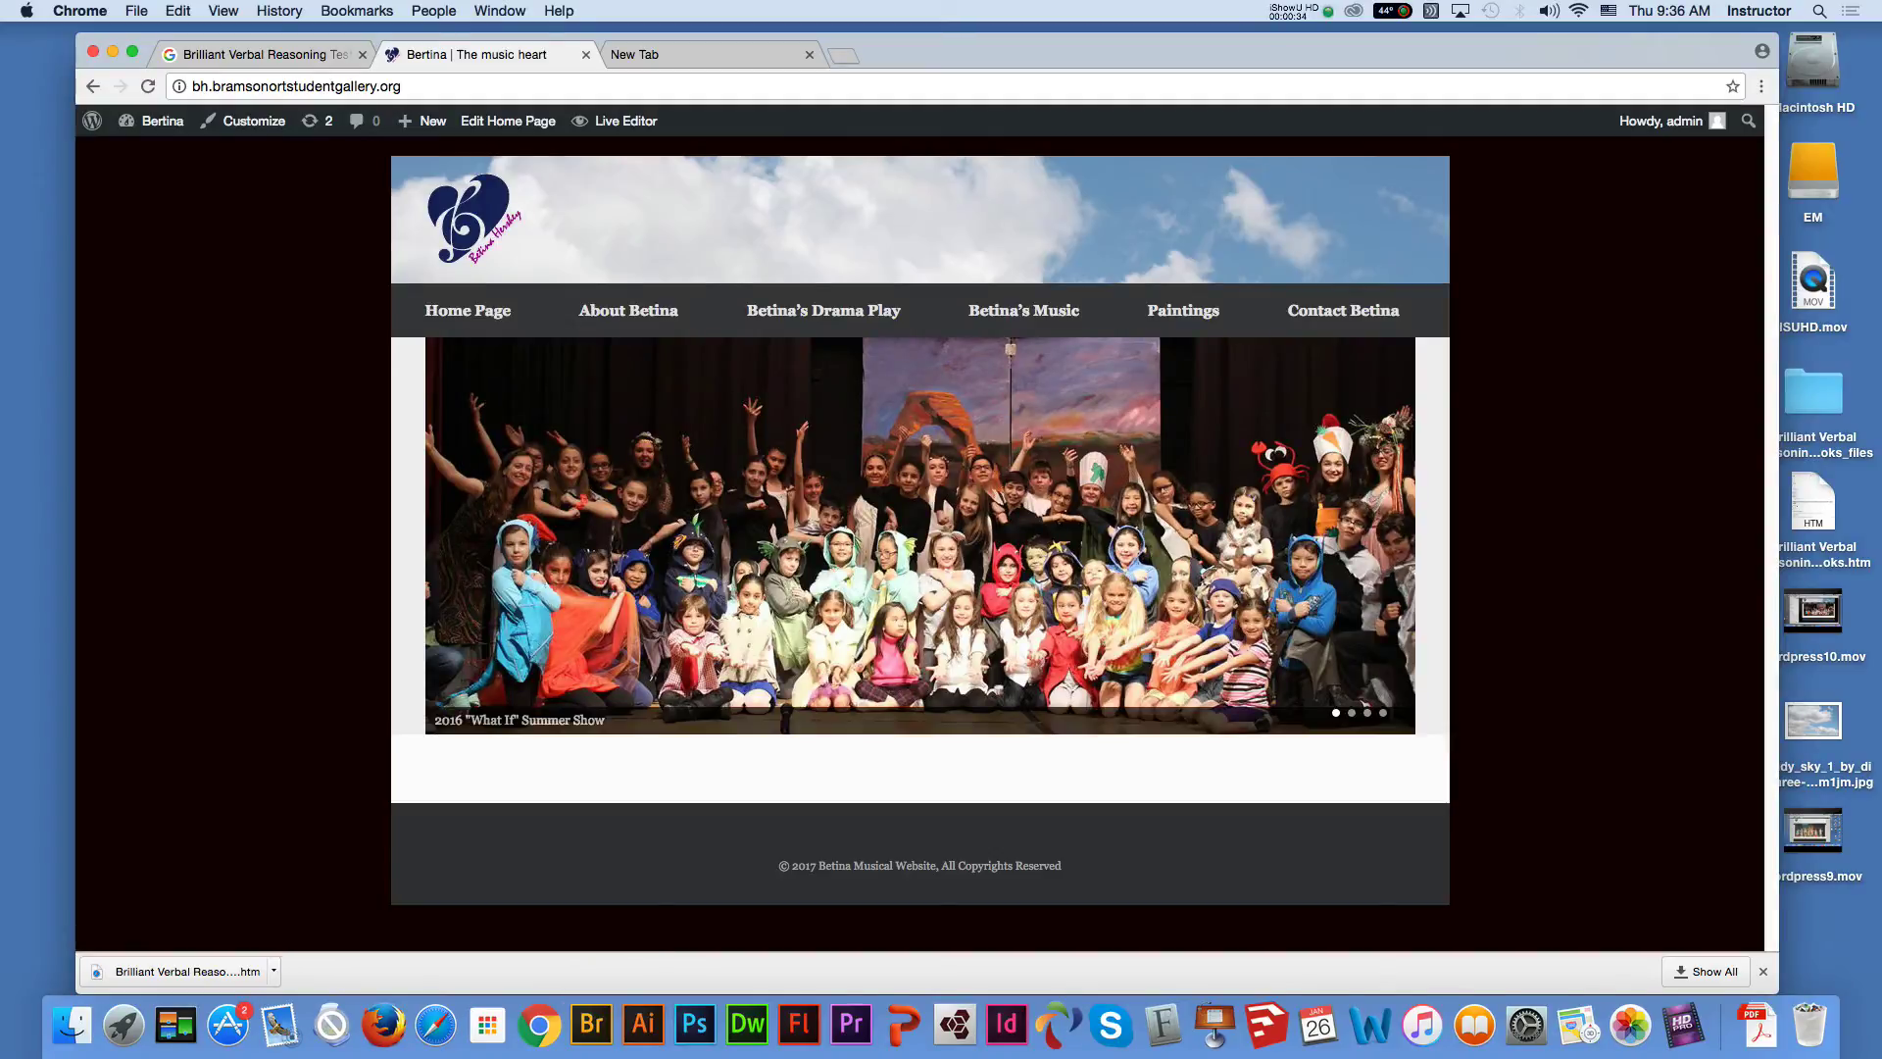
Review the live site's 2015 and 2011 Drama Play pages and read through its About page
{"action": "mouse_move", "coordinate": [824, 310]}
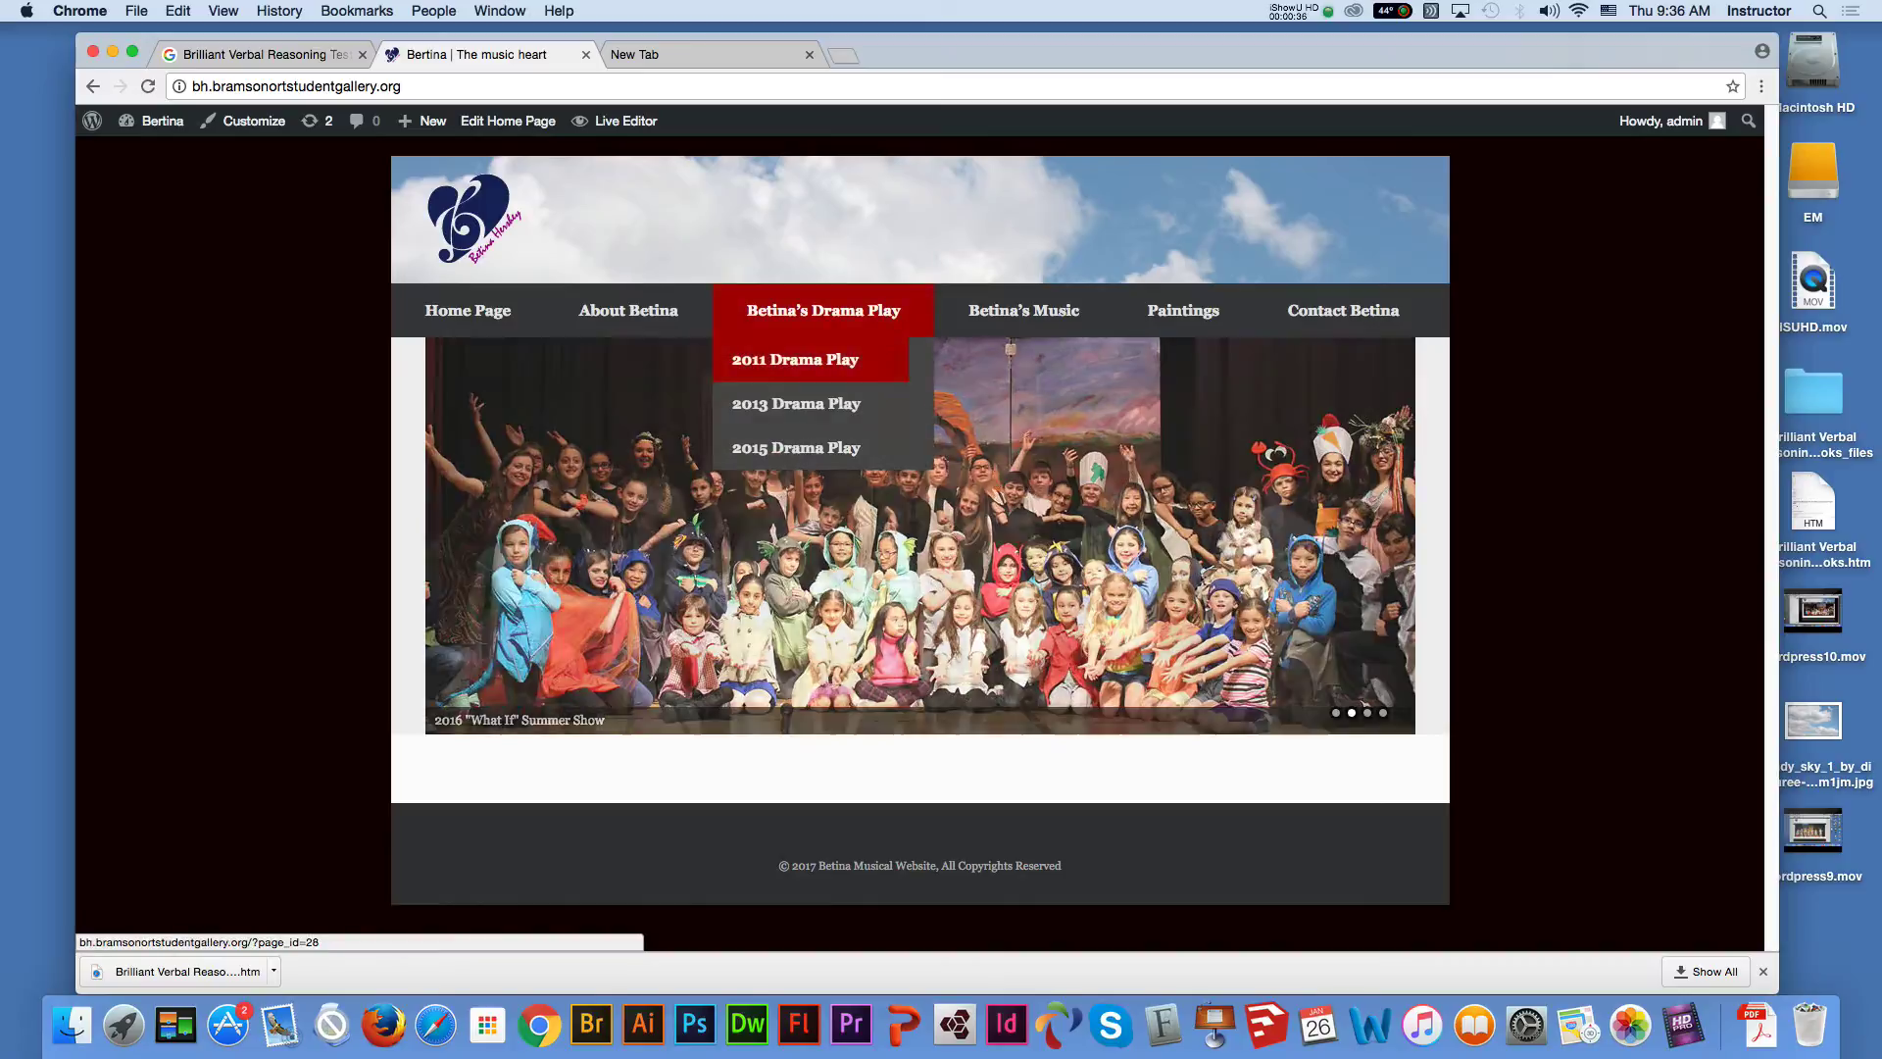
{"action": "left_click", "coordinate": [797, 447]}
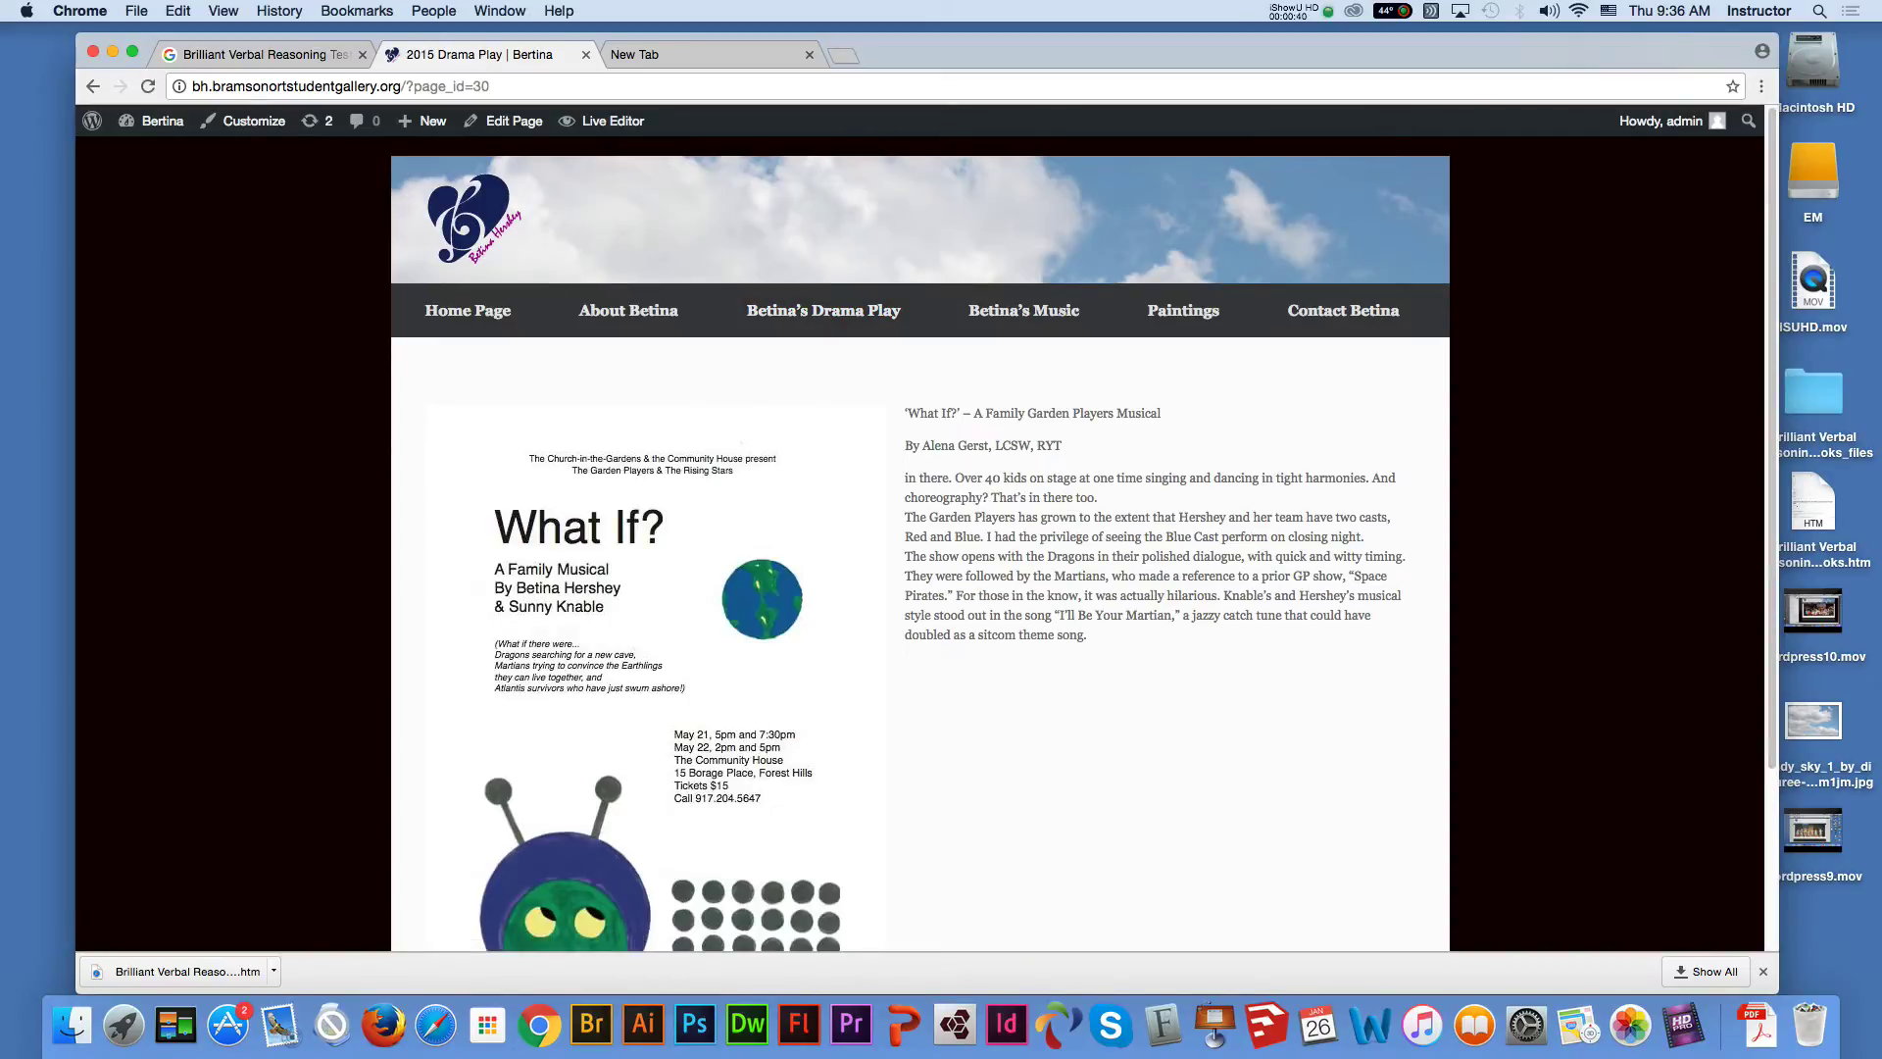
{"action": "mouse_move", "coordinate": [823, 310]}
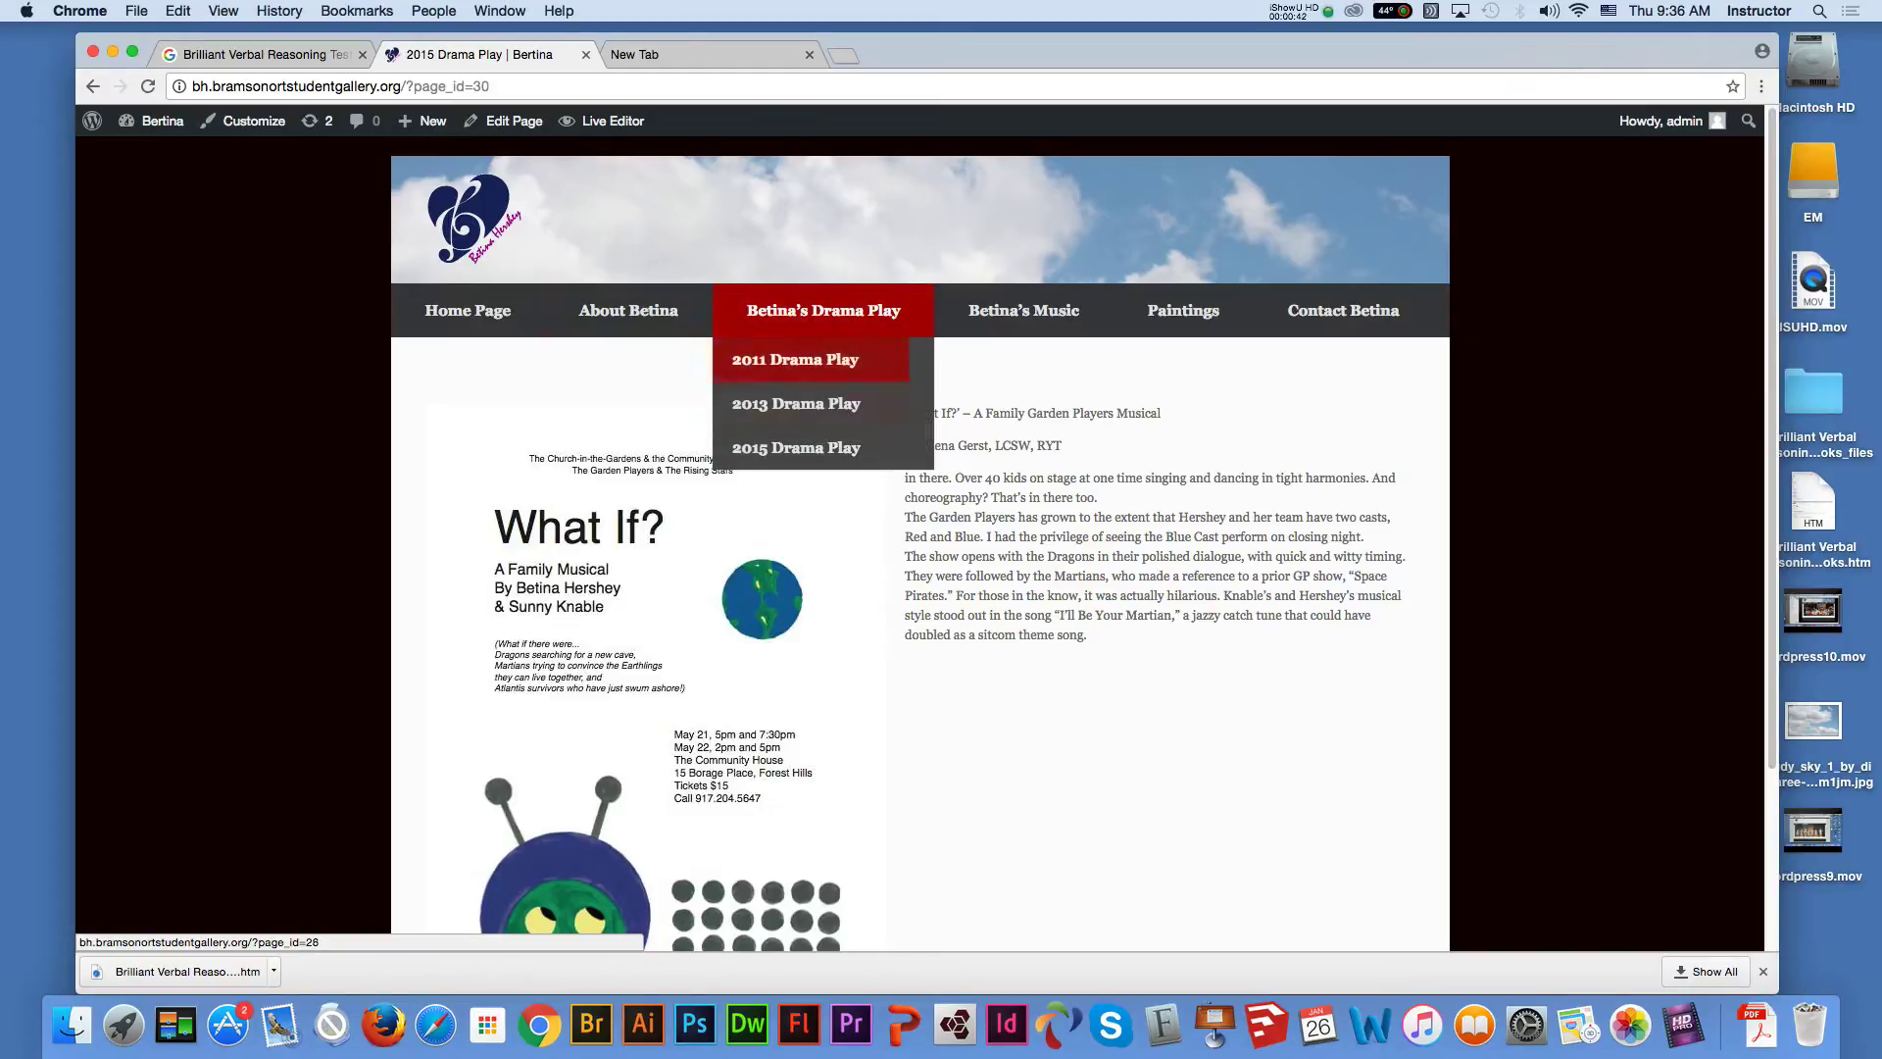
{"action": "left_click", "coordinate": [795, 359]}
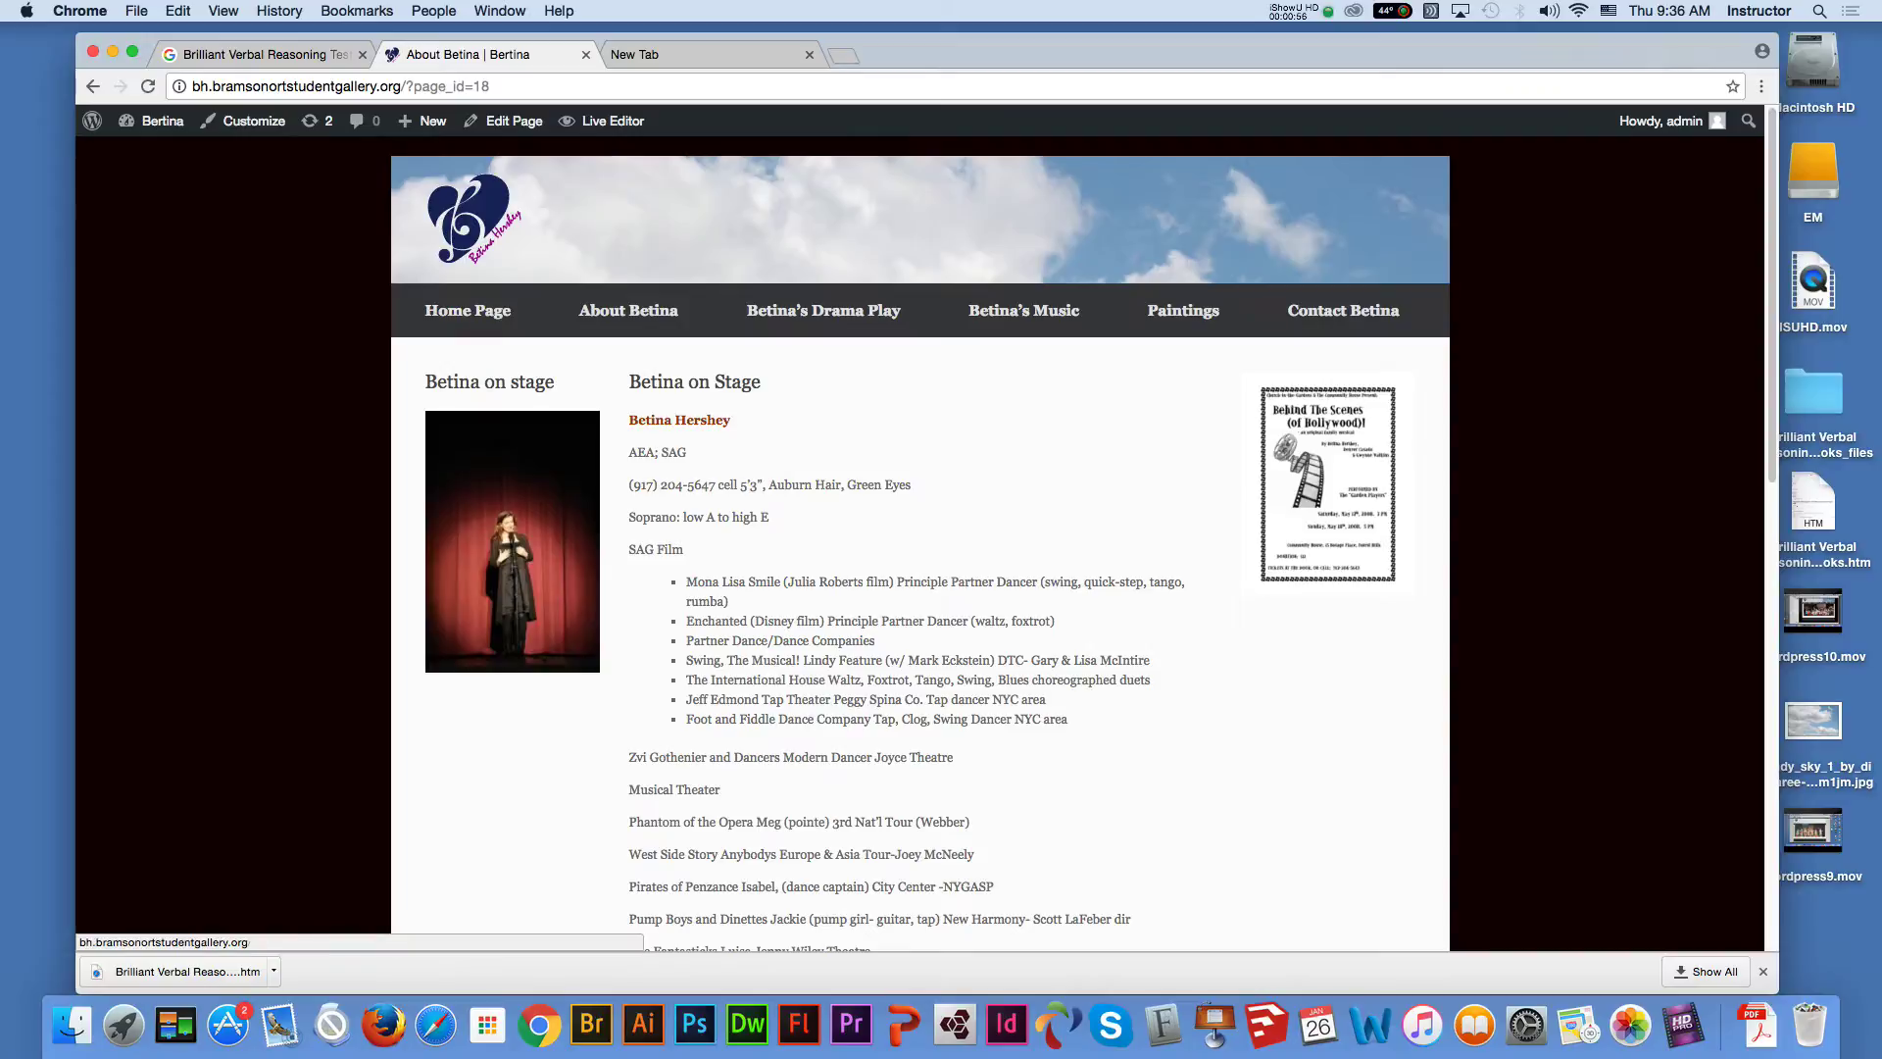
{"action": "scroll", "coordinate": [919, 540], "scroll_direction": "down", "scroll_amount": 15}
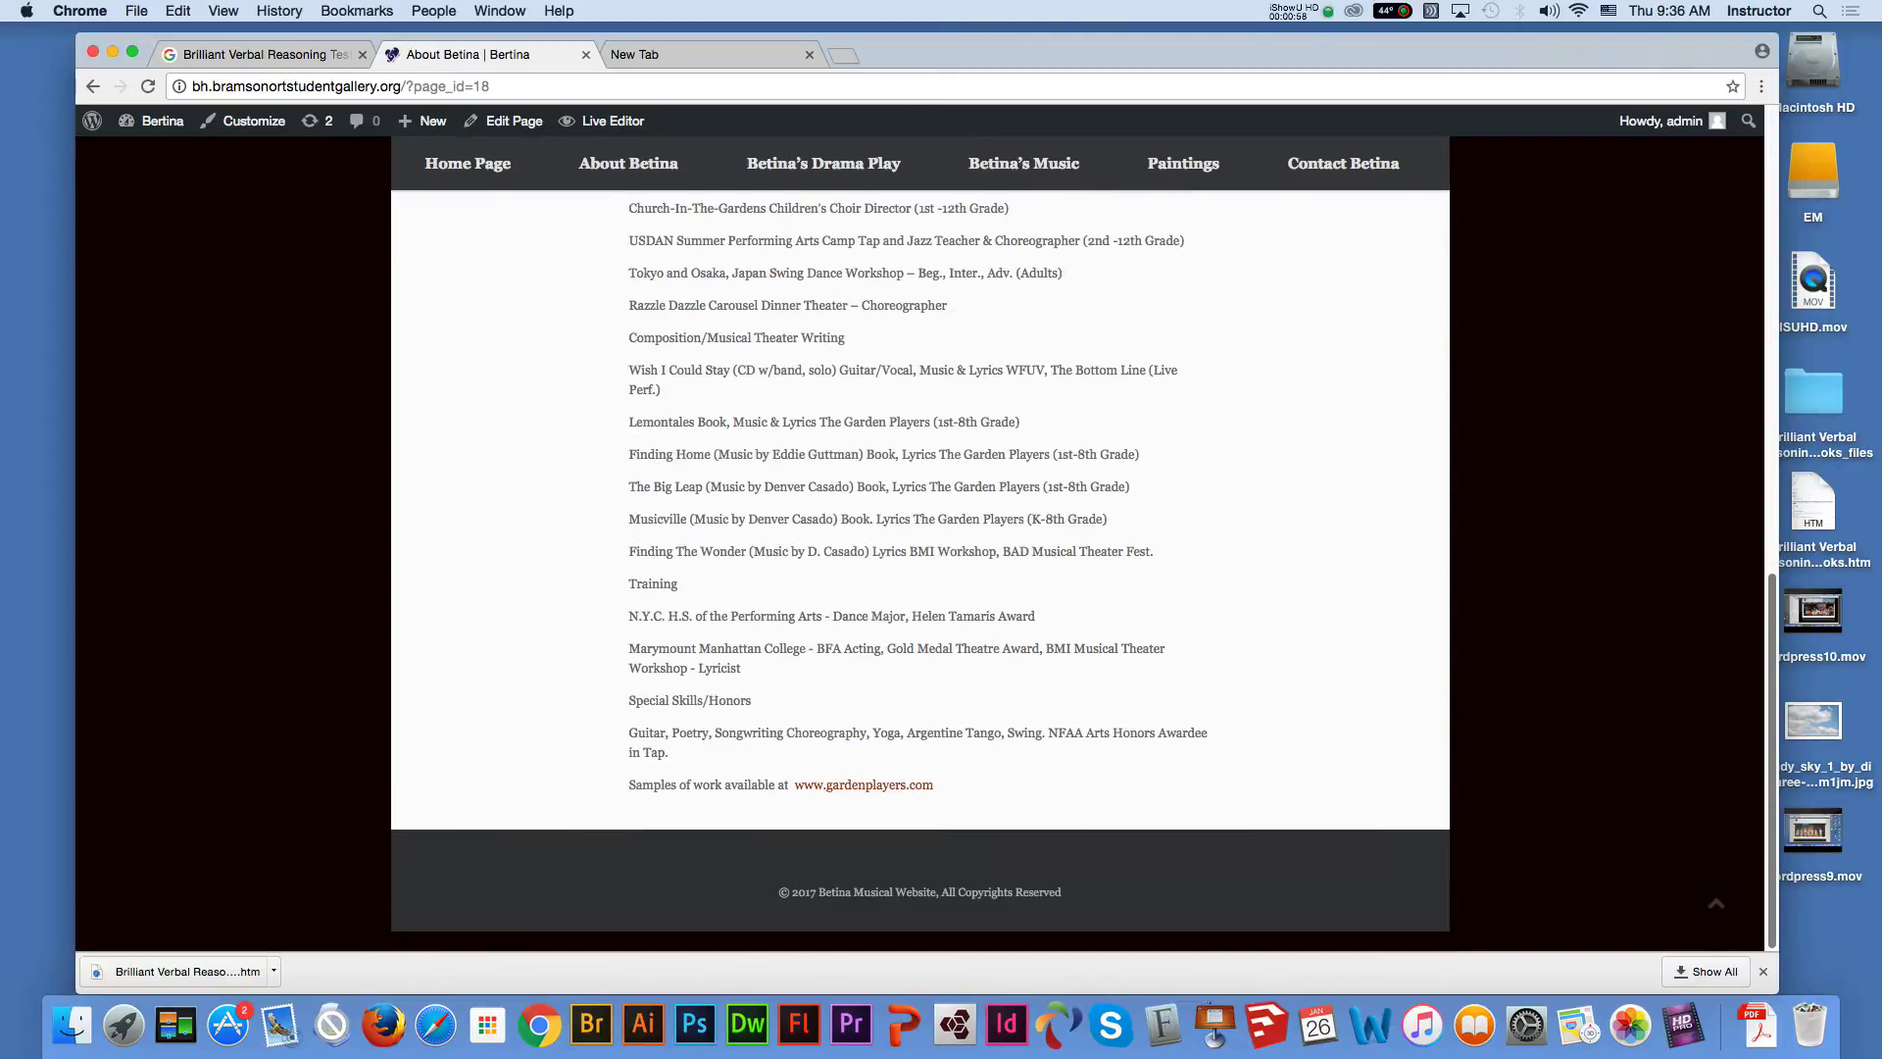
{"action": "scroll", "coordinate": [919, 539], "scroll_direction": "up", "scroll_amount": 15}
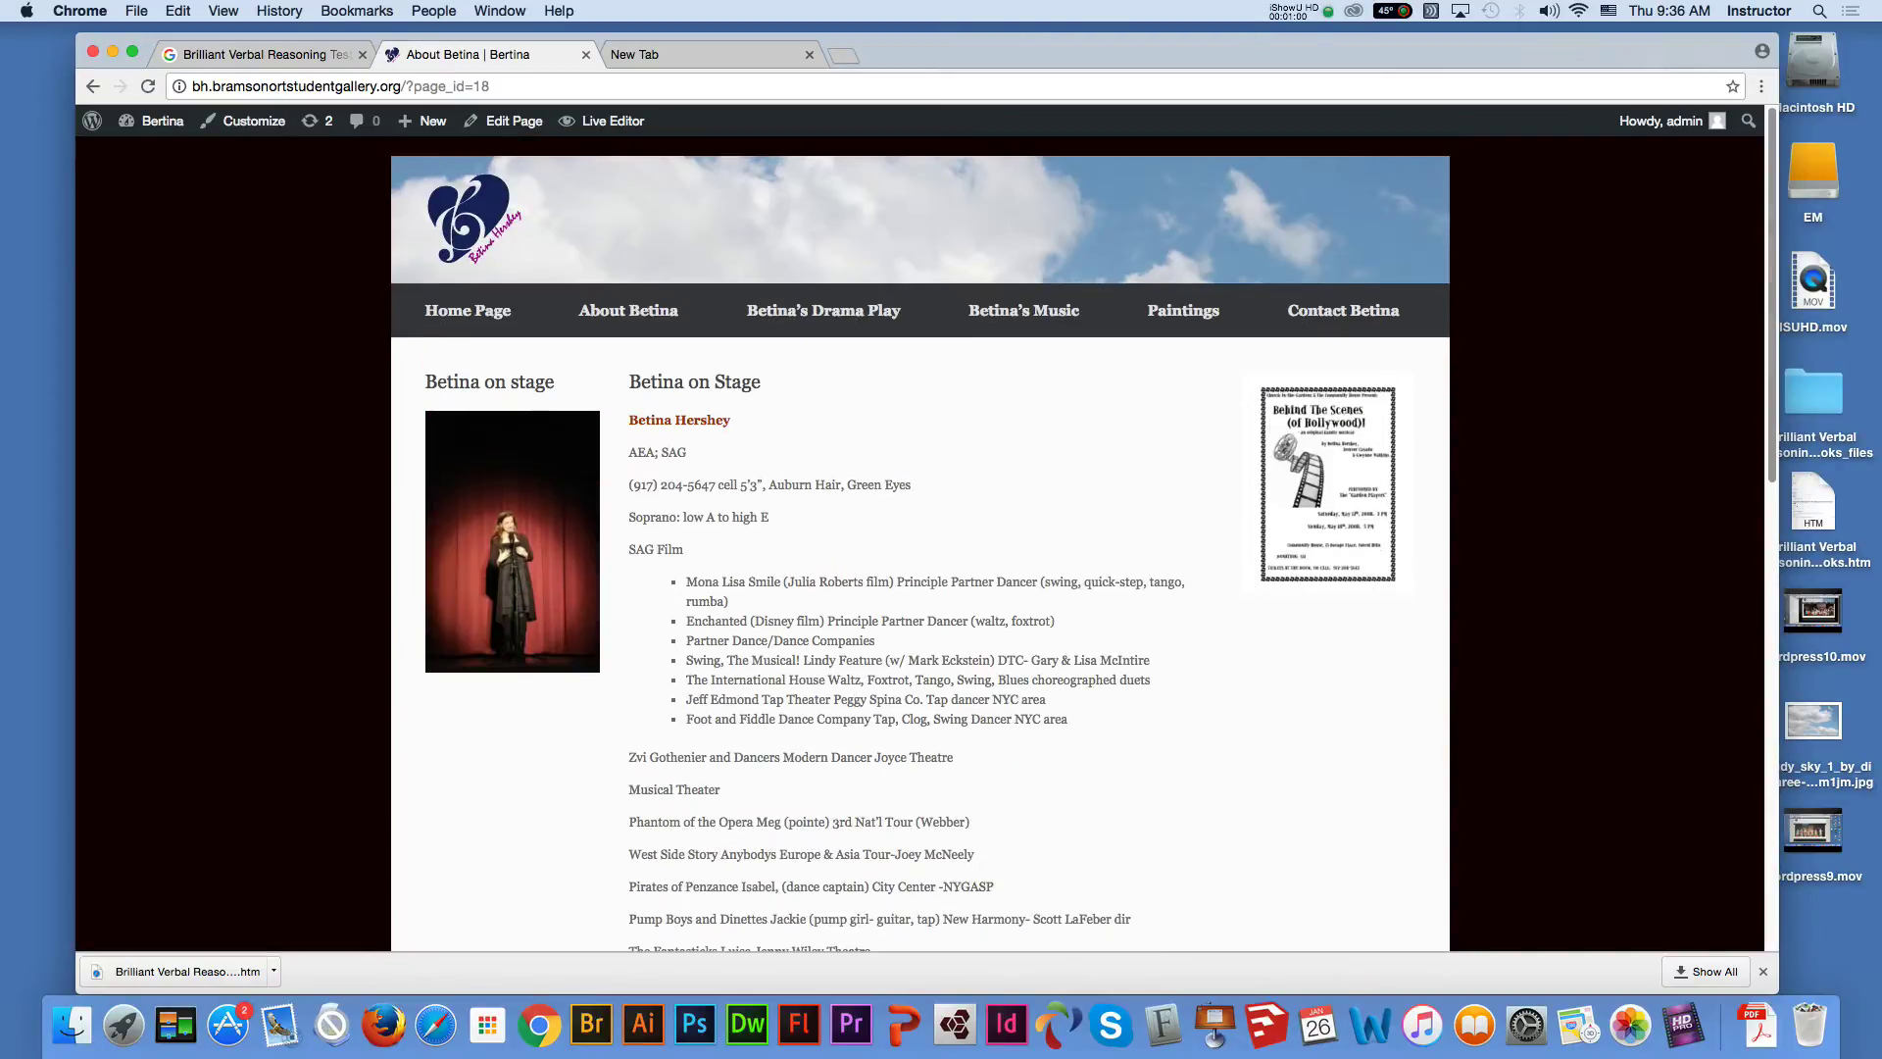
Open the site's WordPress dashboard at bh.bramsonortstudentgallery.org/wp-admin in the empty browser tab
{"action": "key", "text": "super+l"}
{"action": "key", "text": "super+c"}
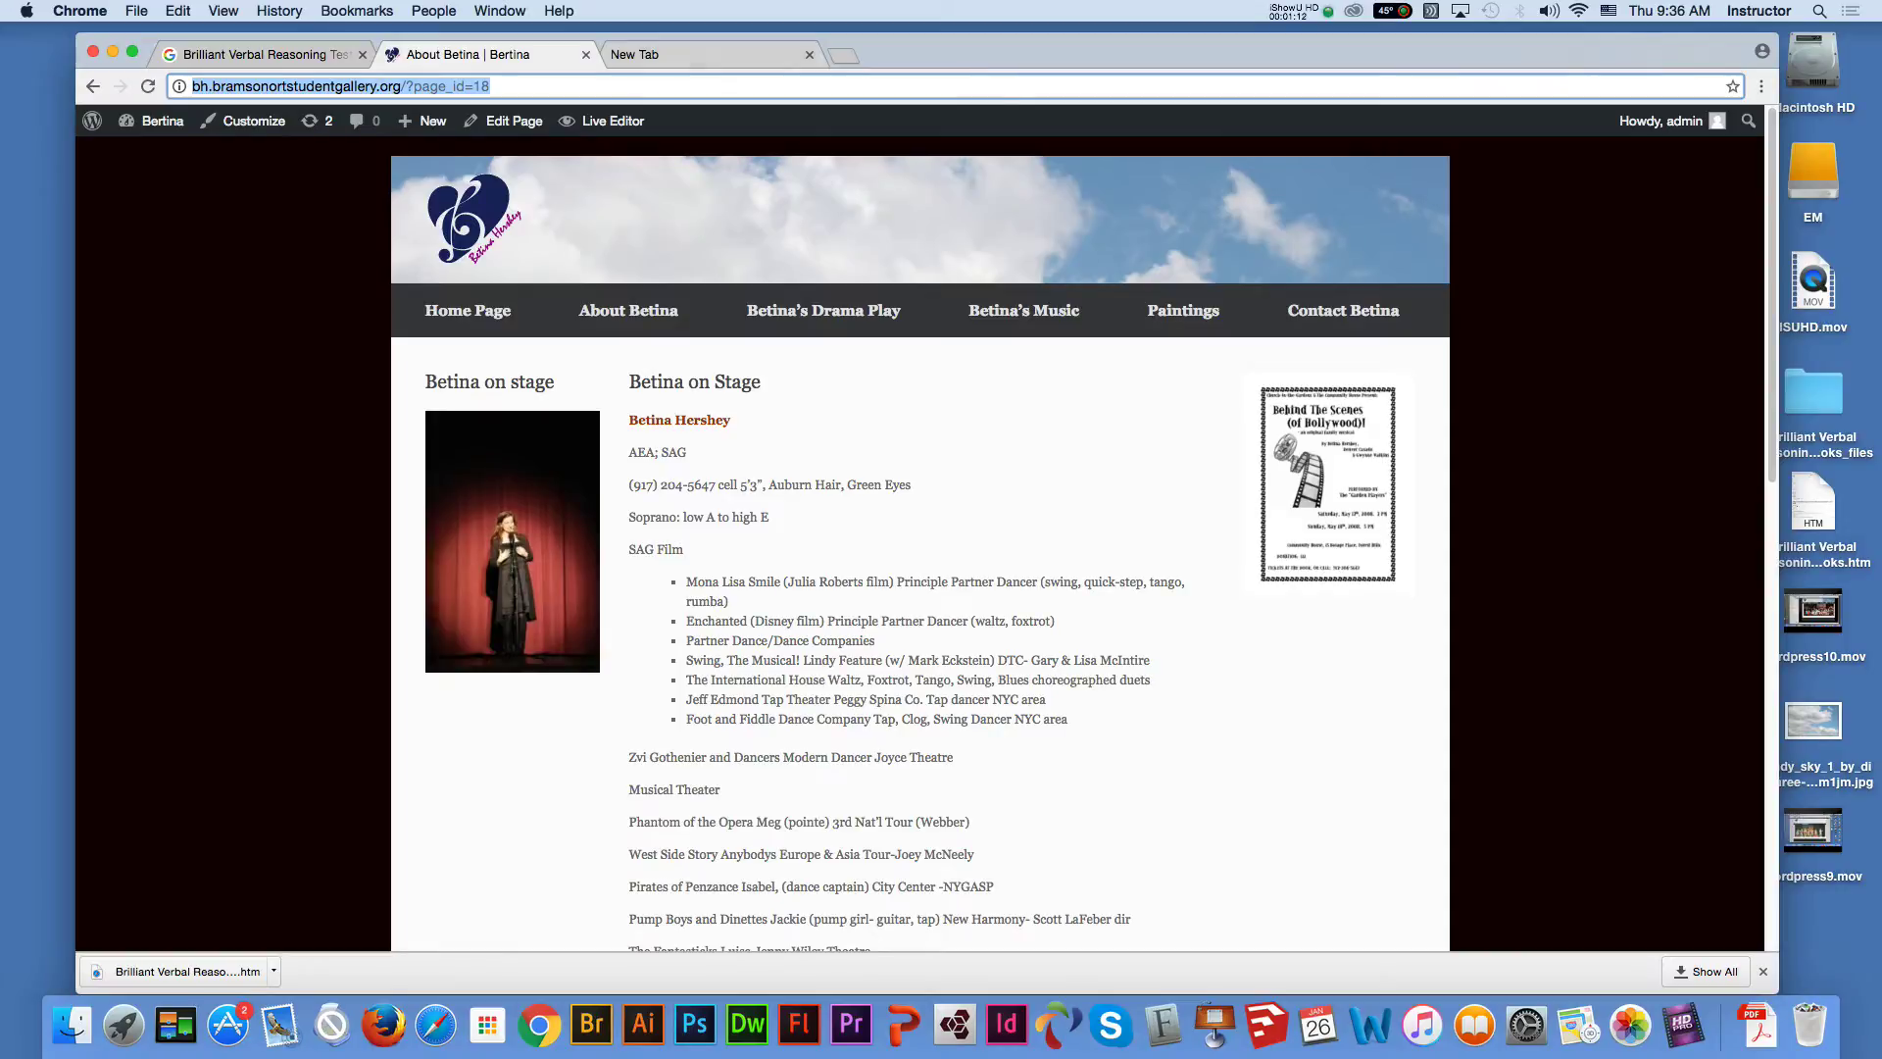
{"action": "left_click", "coordinate": [702, 55]}
{"action": "key", "text": "super+v"}
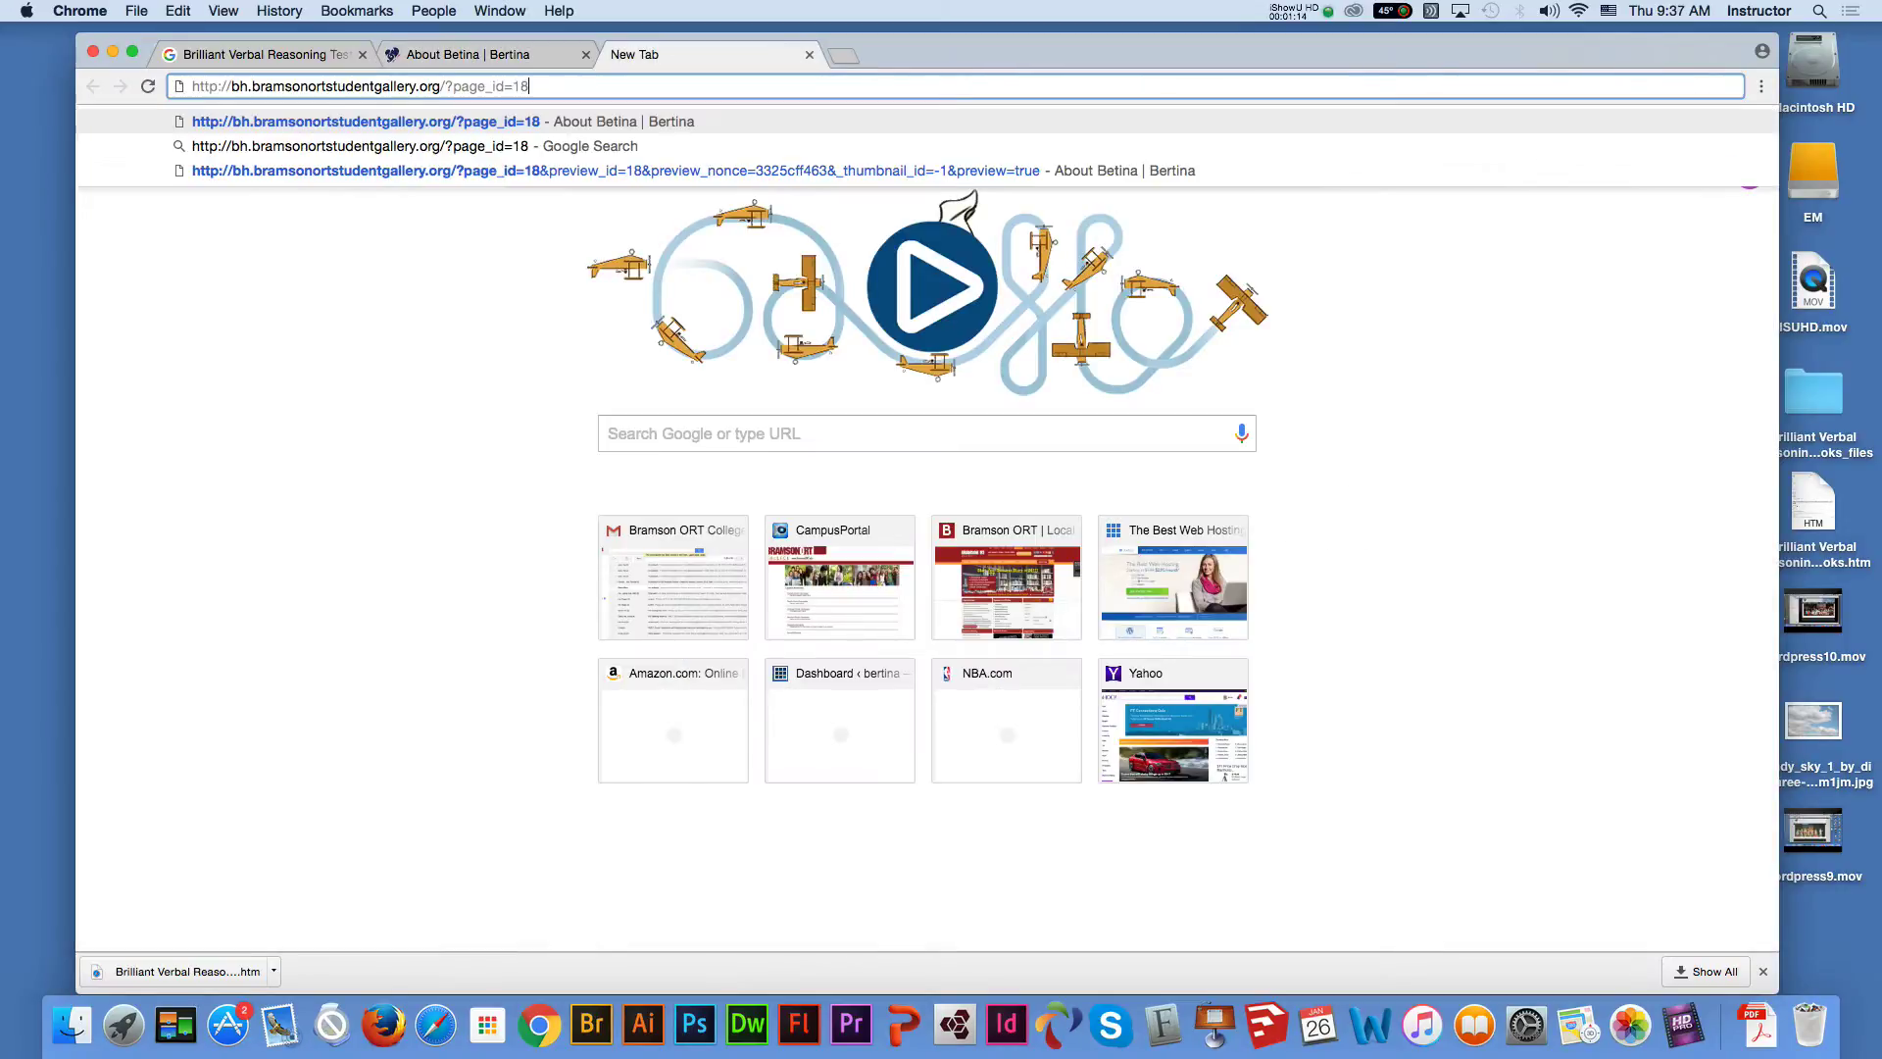
{"action": "left_click_drag", "start_coordinate": [529, 87], "coordinate": [445, 86]}
{"action": "type", "text": "wp-"}
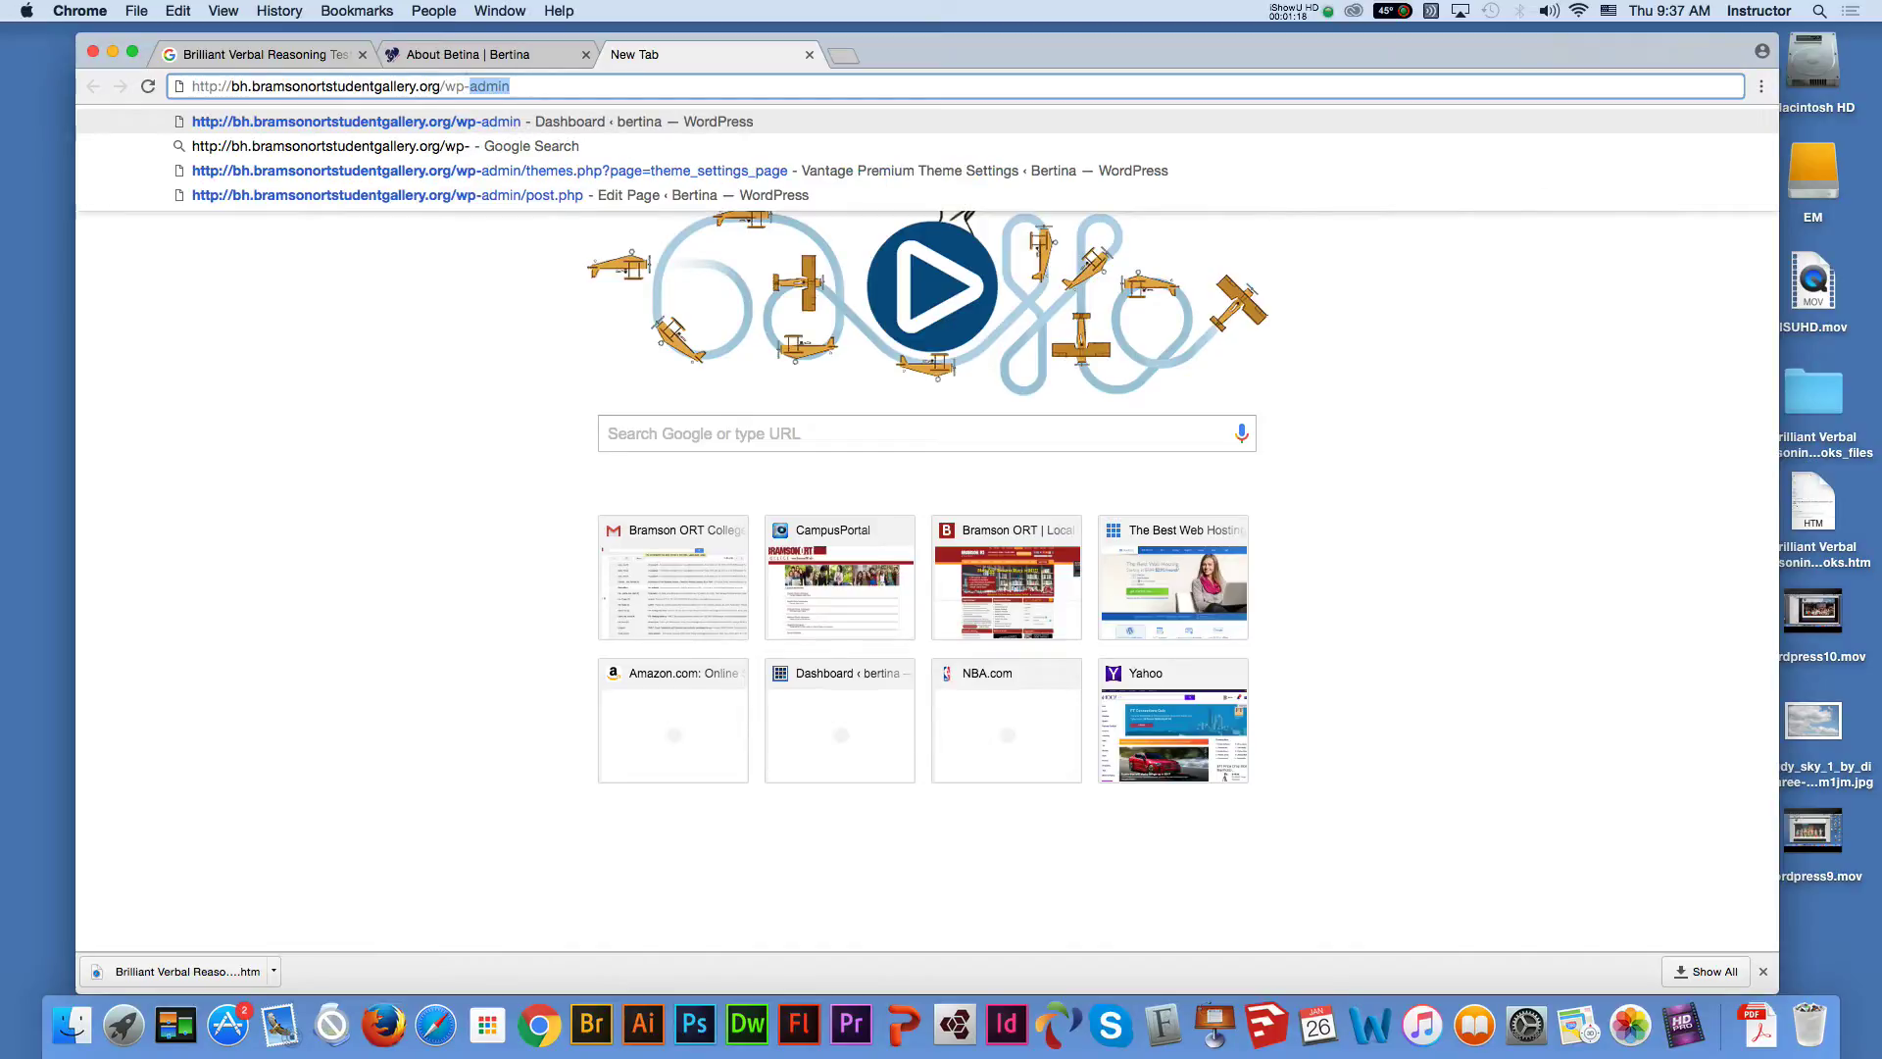
{"action": "type", "text": "admin"}
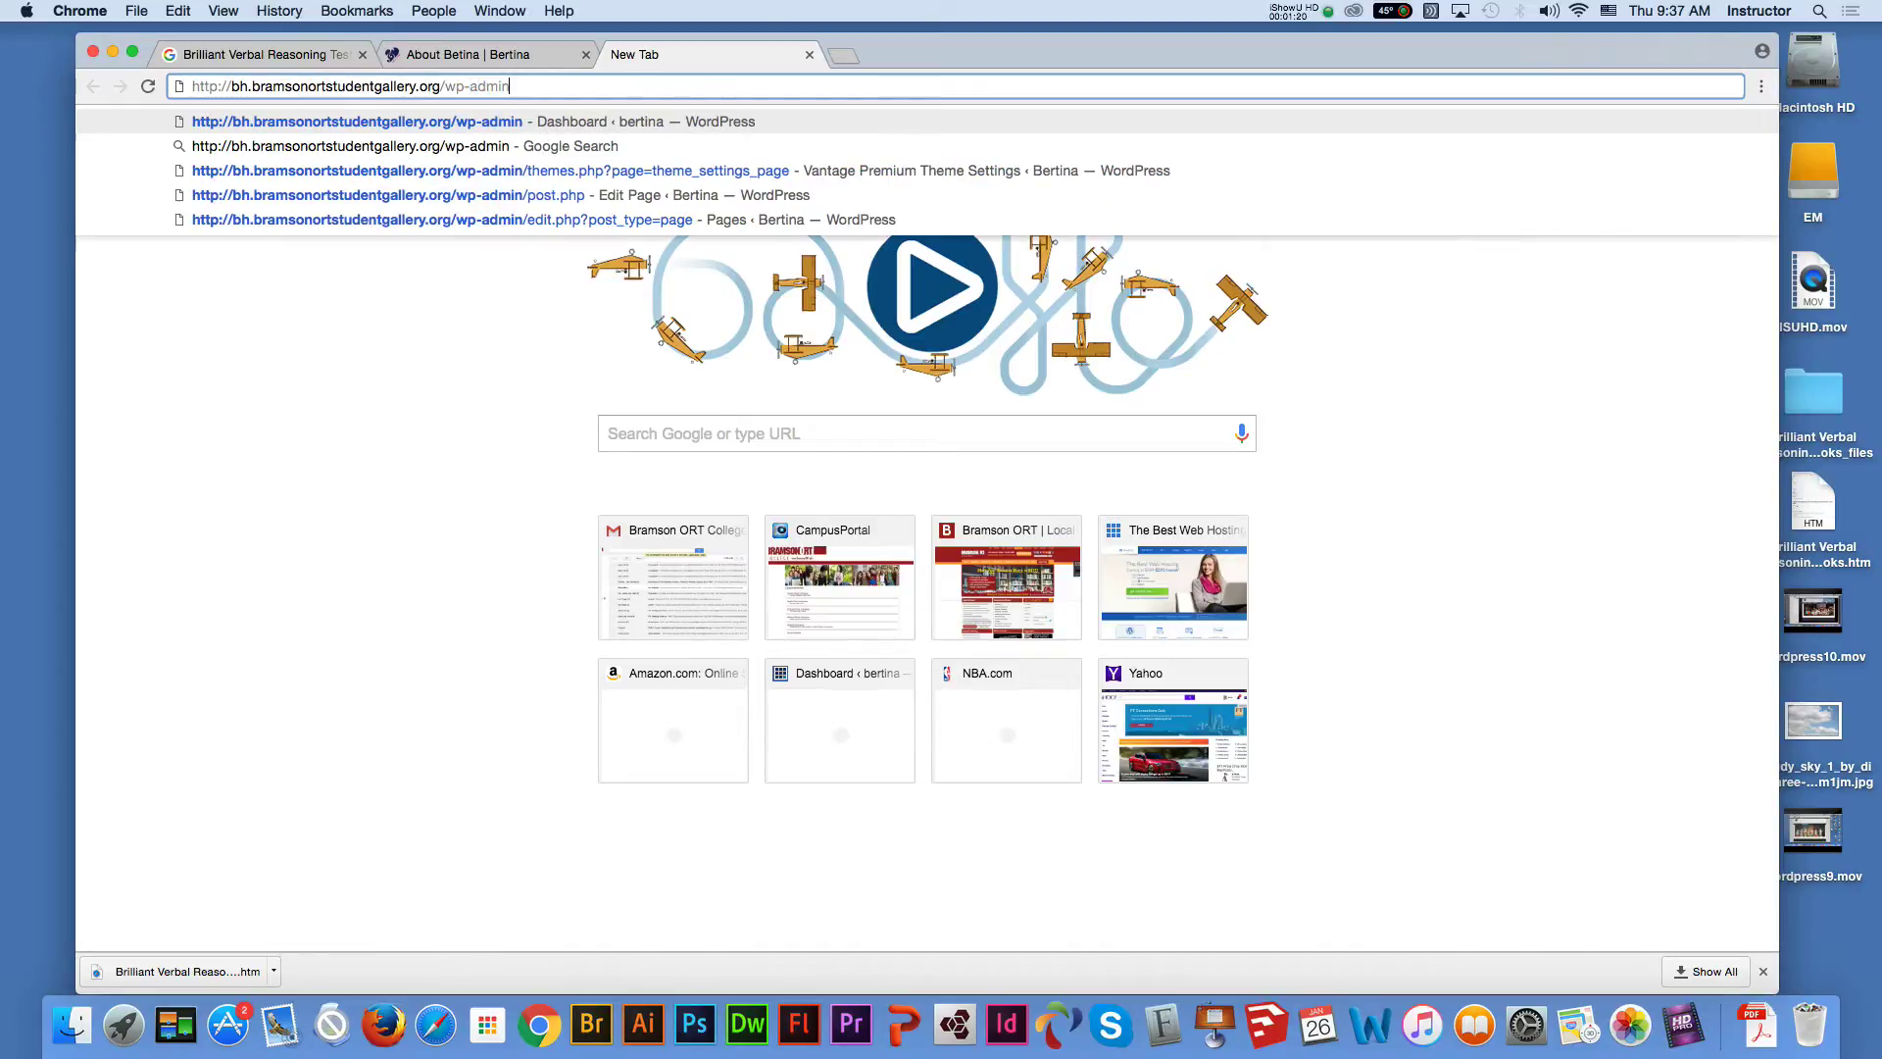
{"action": "key", "text": "Return"}
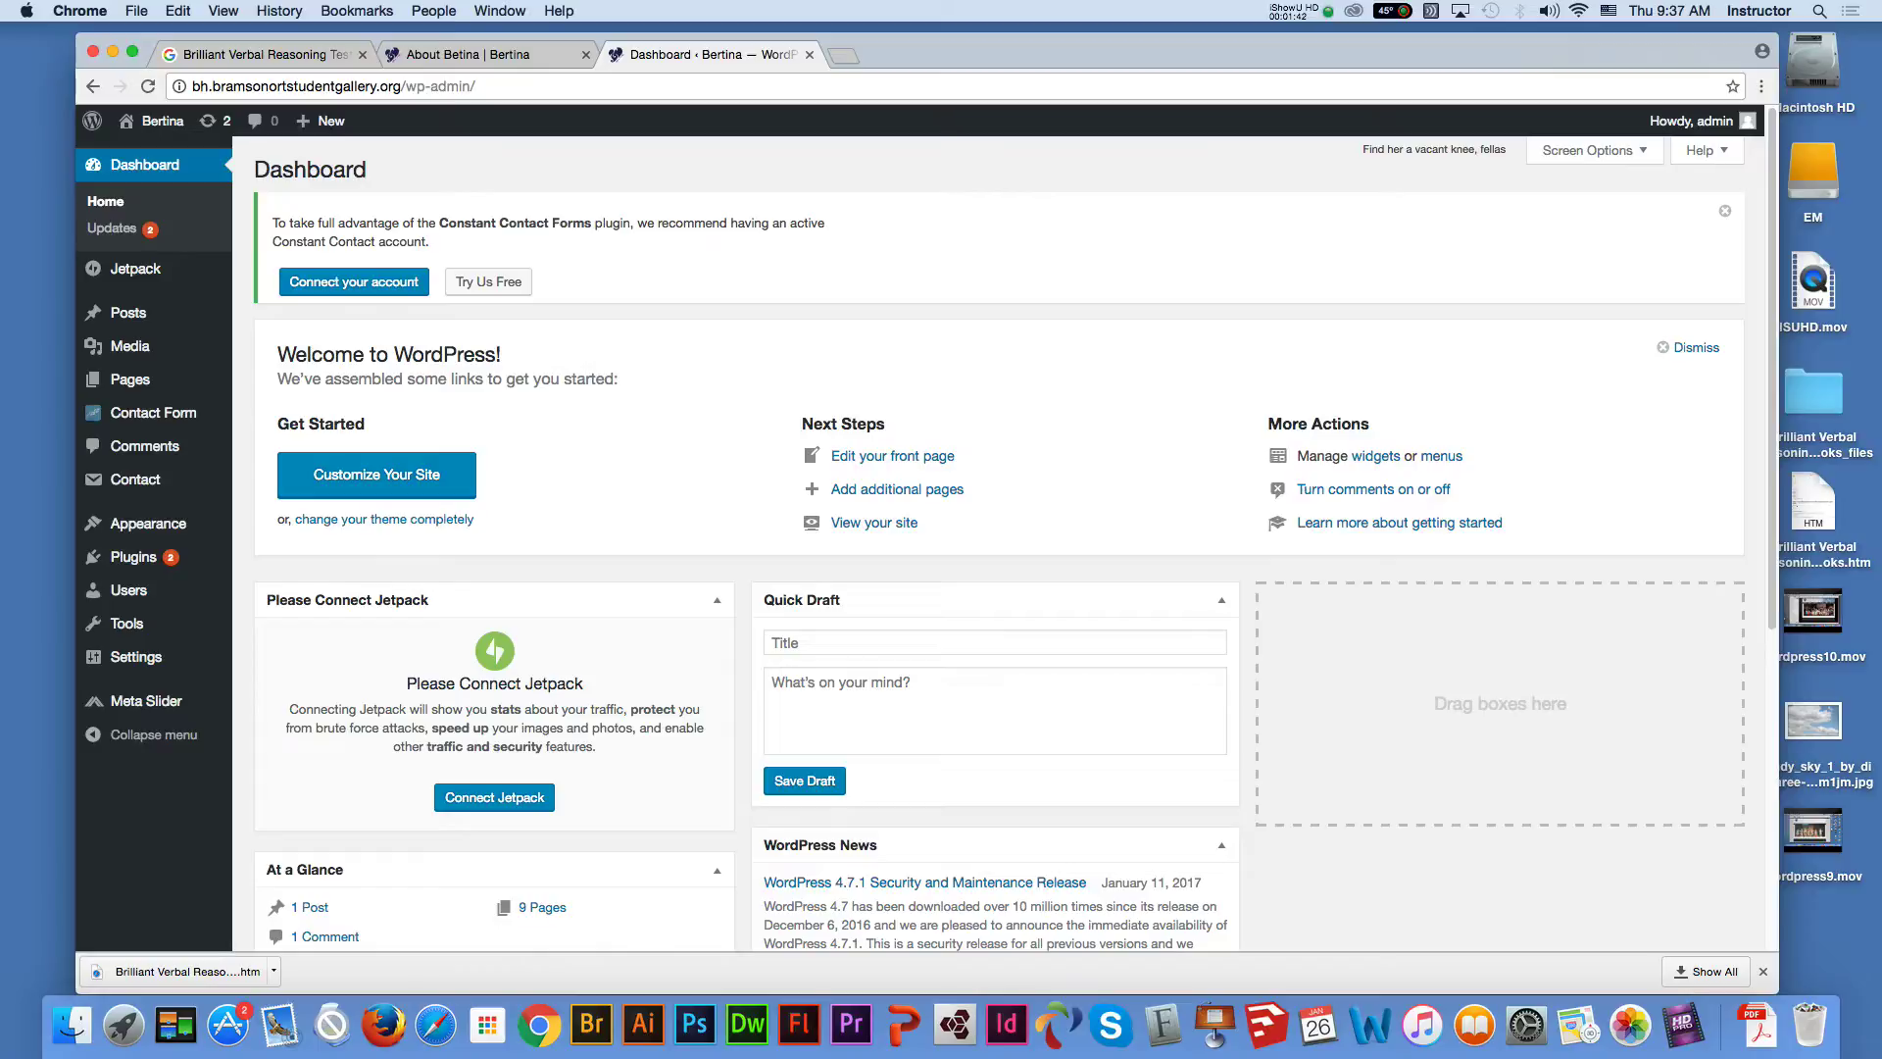
Return to the live site and view its Home Page with the image slider
{"action": "mouse_move", "coordinate": [137, 384]}
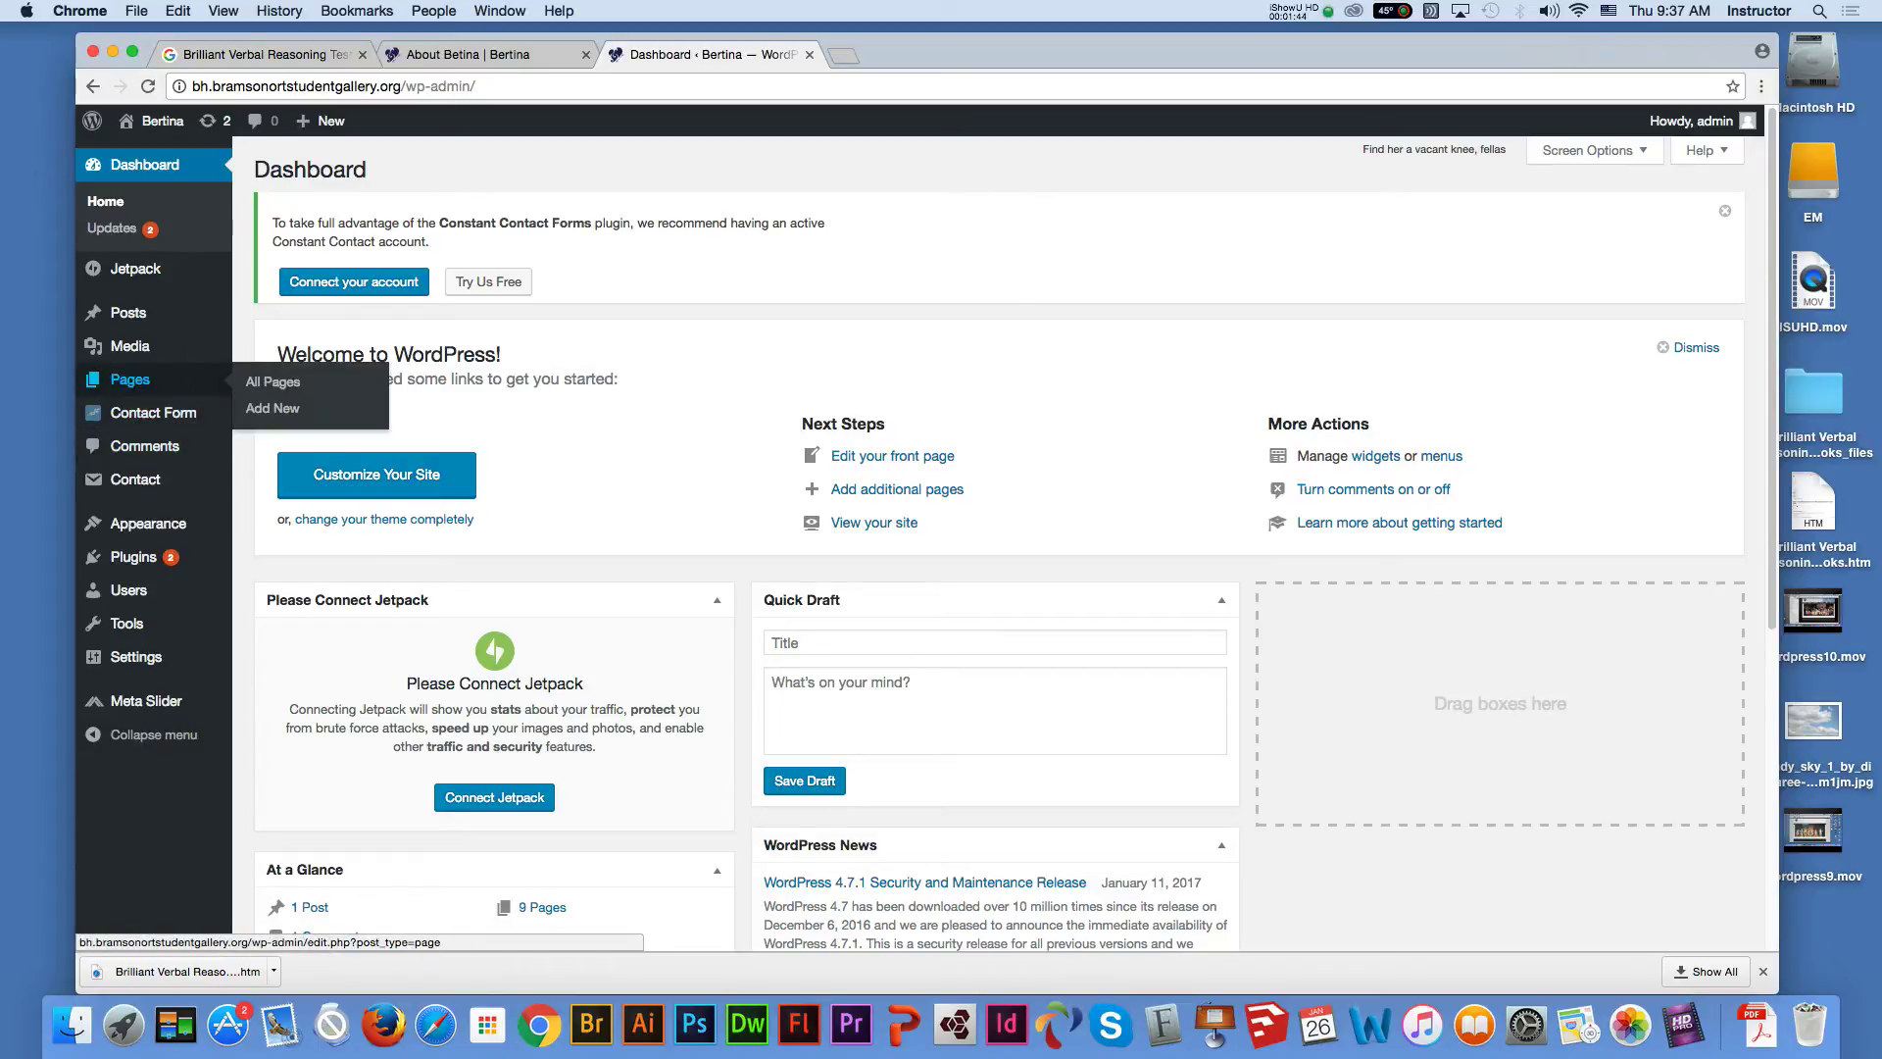
{"action": "left_click", "coordinate": [468, 54]}
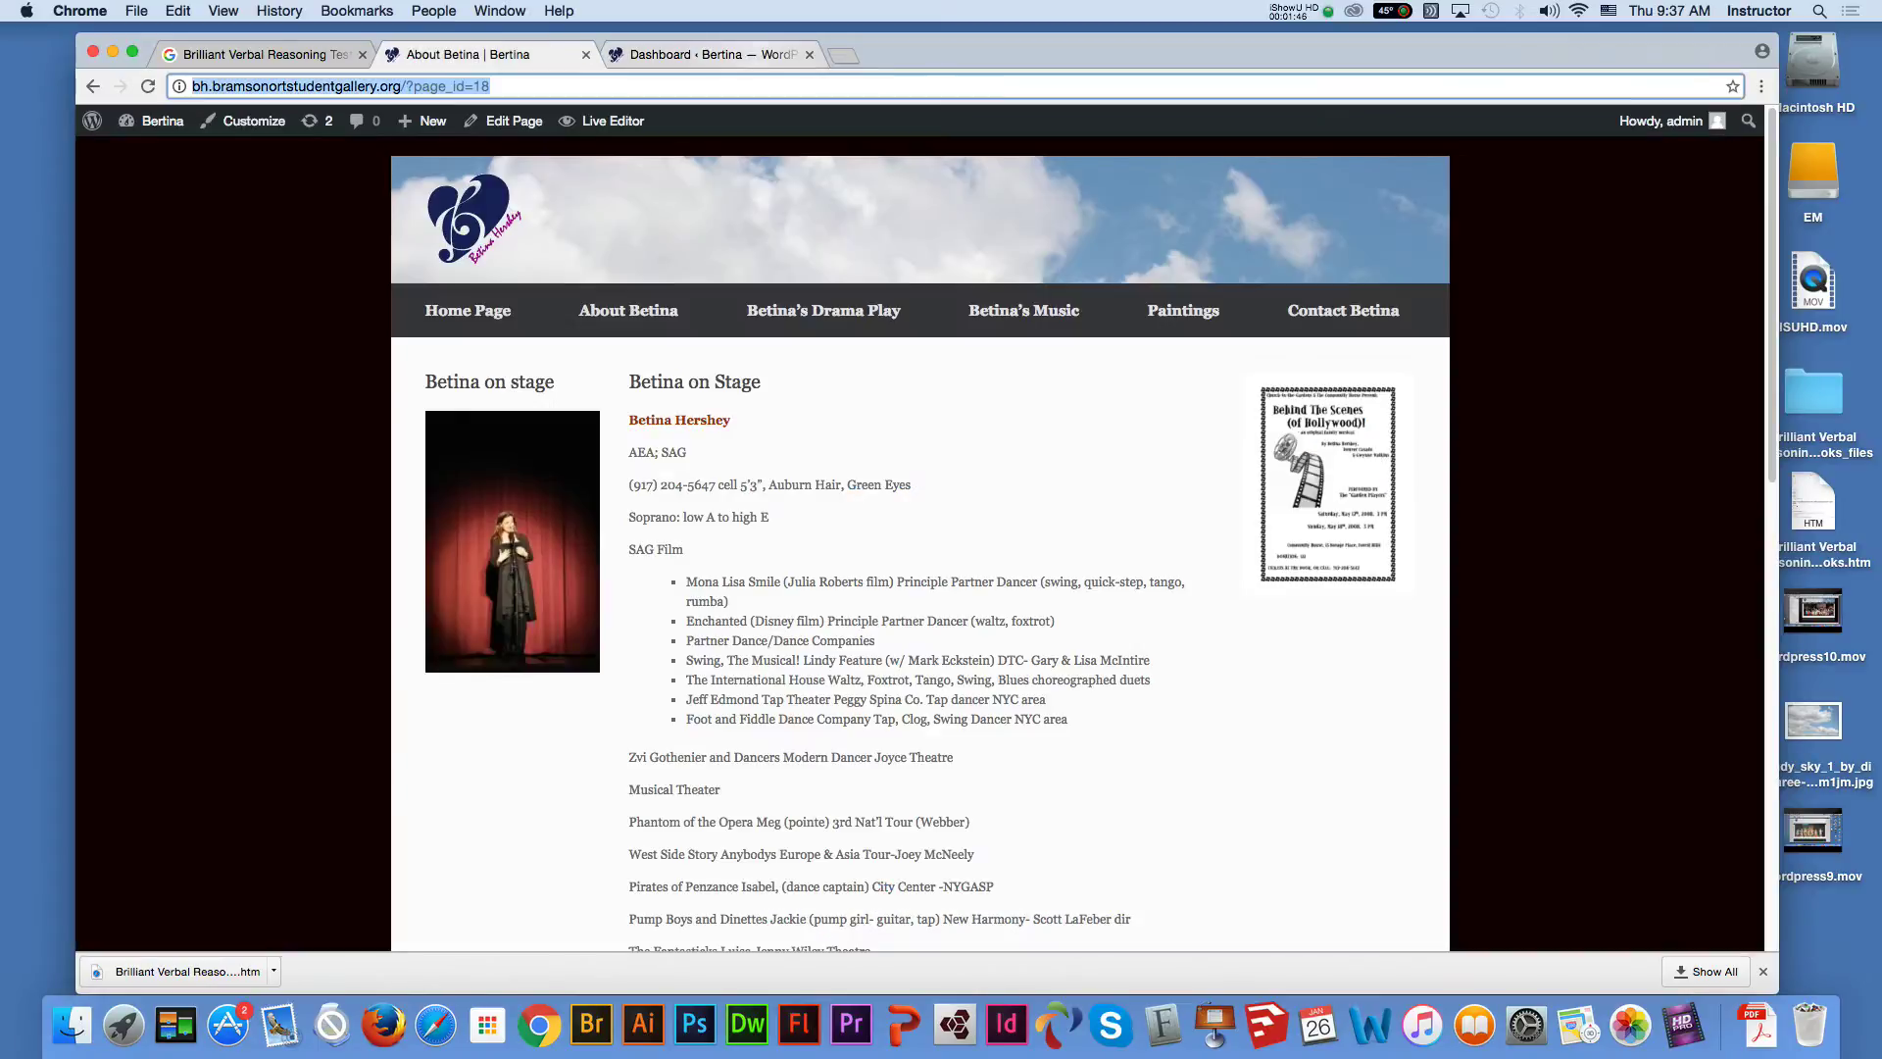
{"action": "left_click", "coordinate": [467, 310]}
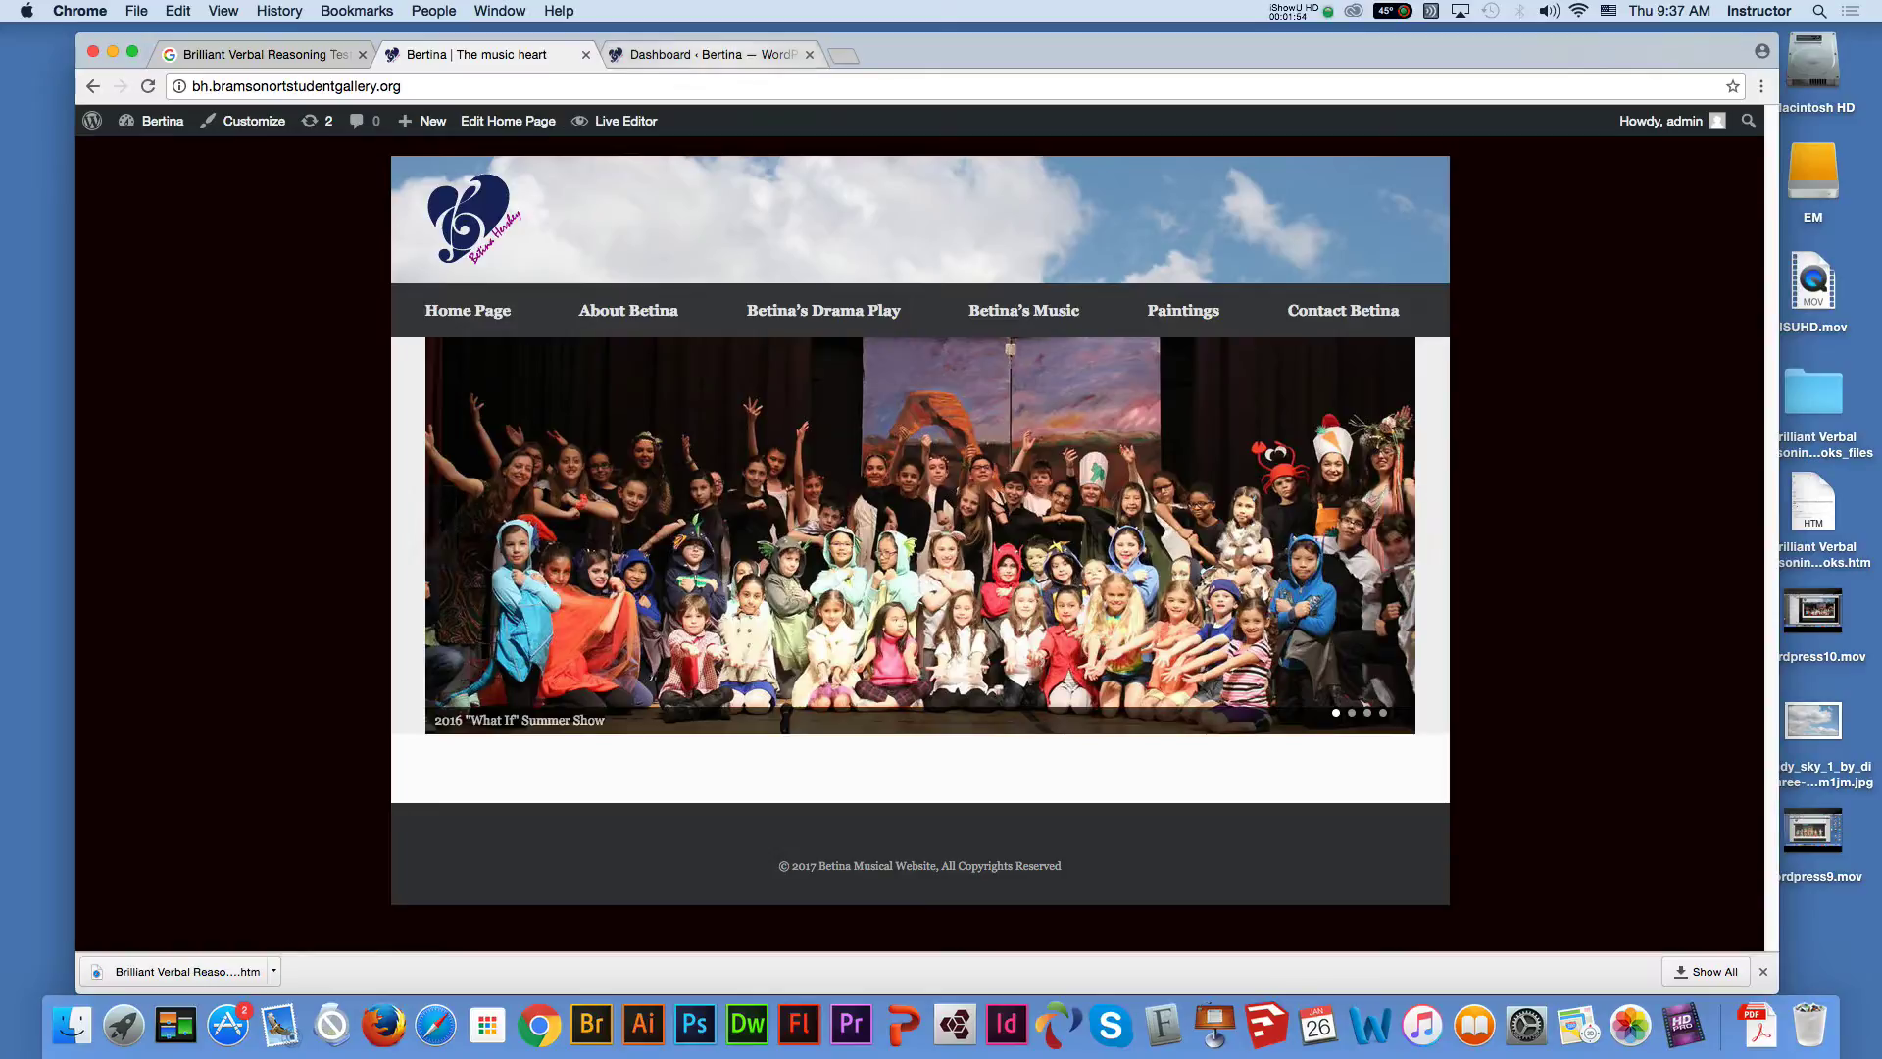
Open the Home Page for editing from the WordPress pages list and switch its content to Page Builder
{"action": "left_click", "coordinate": [712, 54]}
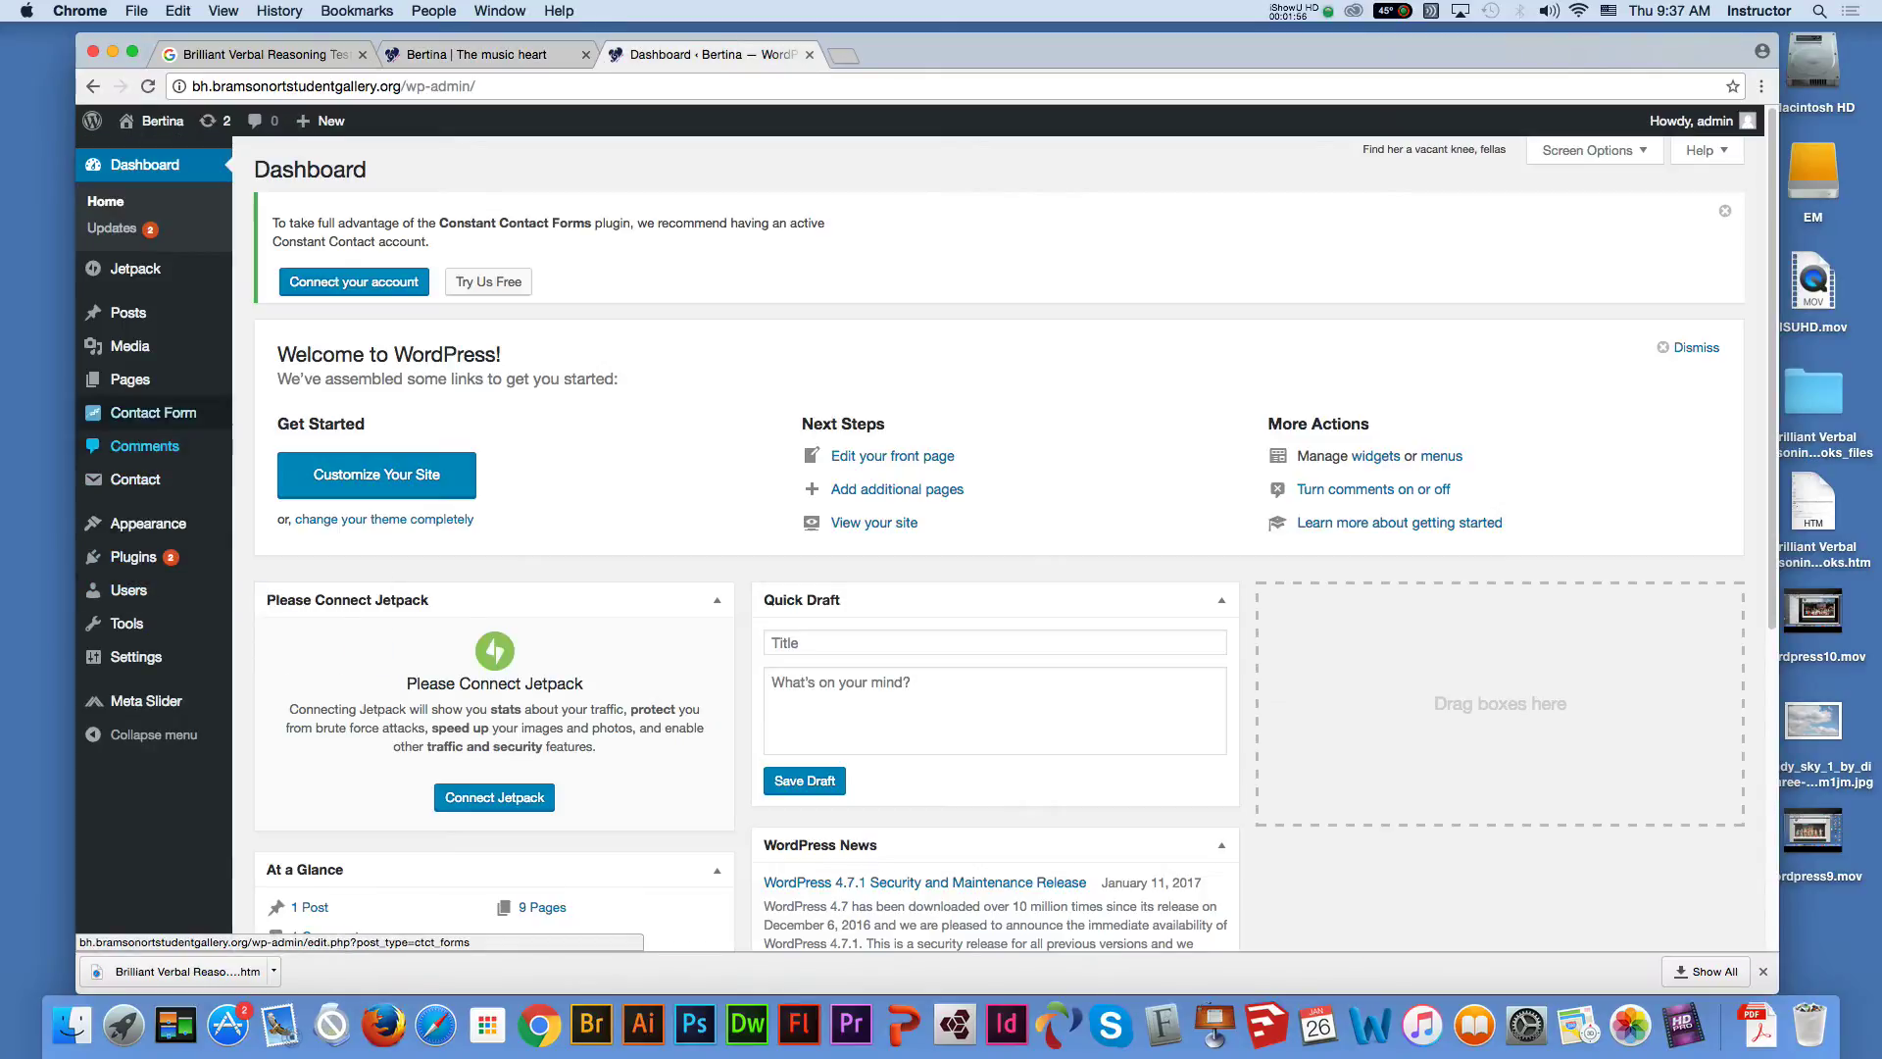
{"action": "mouse_move", "coordinate": [129, 345]}
{"action": "mouse_move", "coordinate": [130, 380]}
{"action": "left_click", "coordinate": [273, 381]}
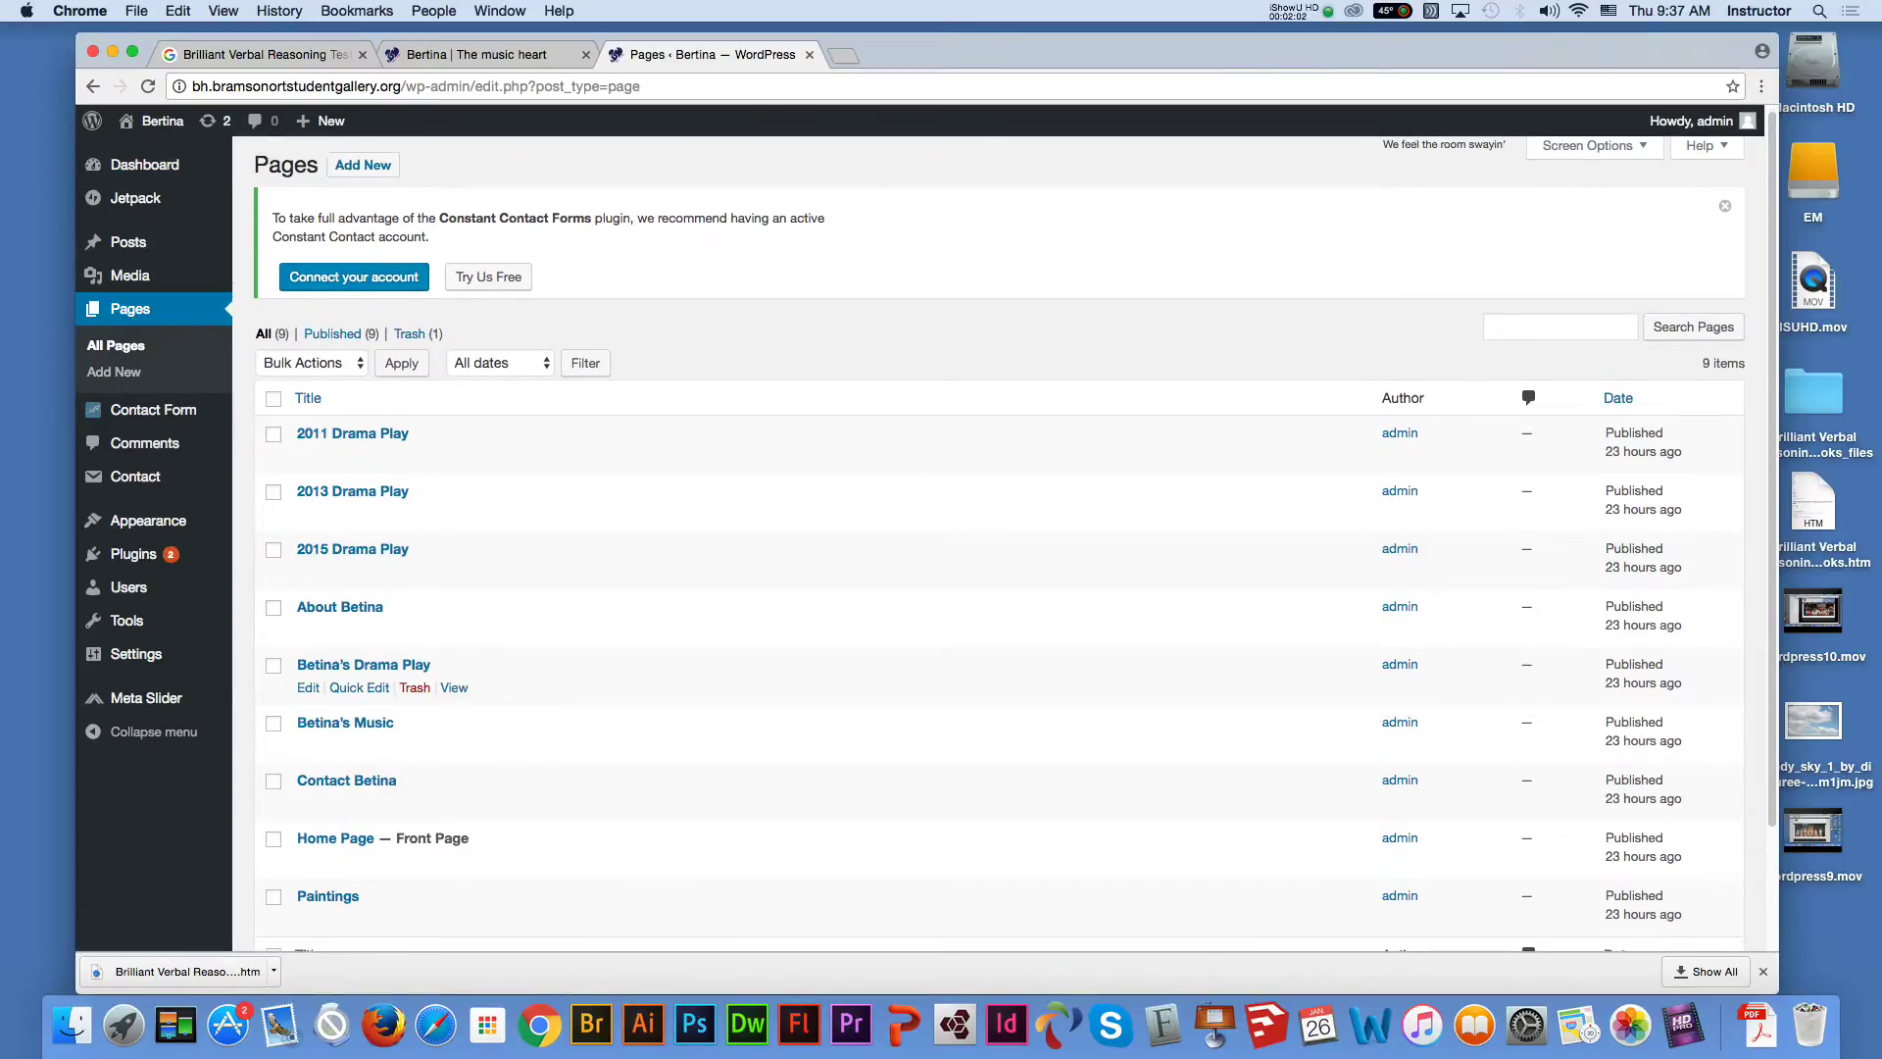
{"action": "scroll", "coordinate": [333, 692], "scroll_direction": "down", "scroll_amount": 3}
{"action": "left_click", "coordinate": [335, 696]}
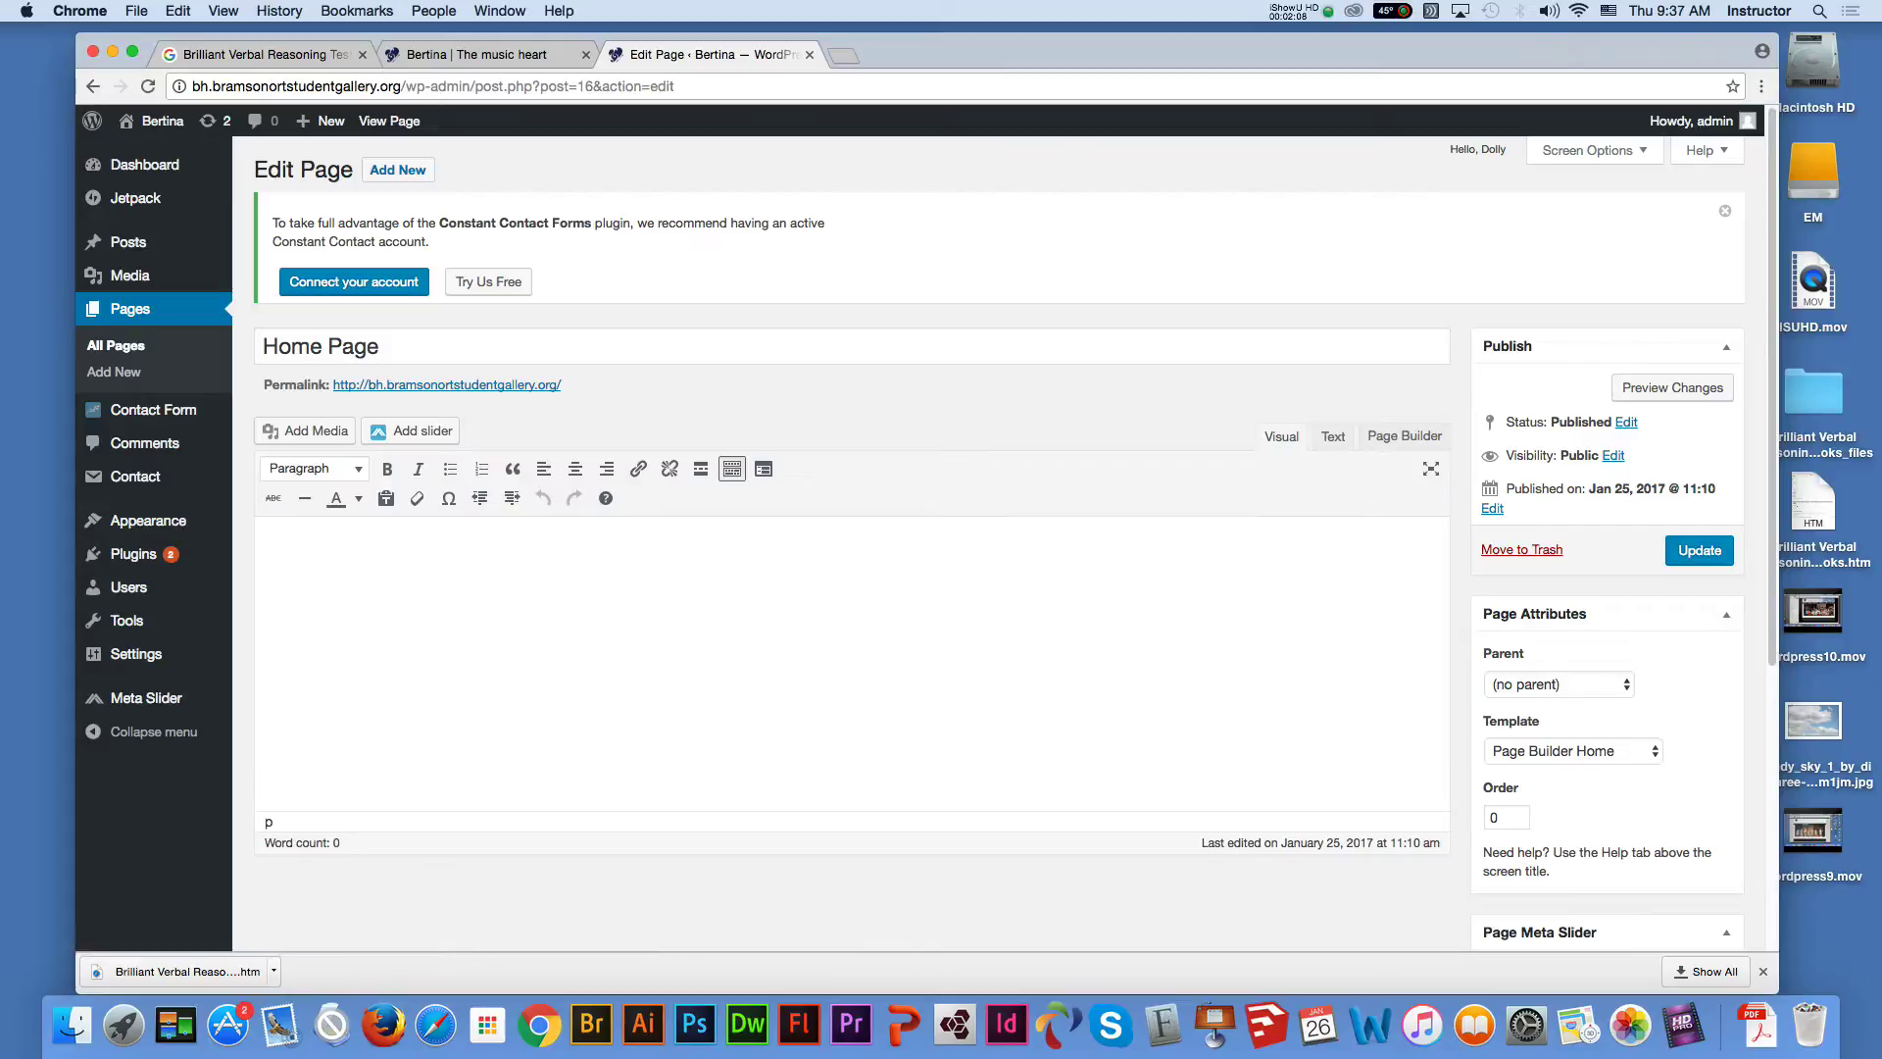
{"action": "left_click", "coordinate": [1405, 435]}
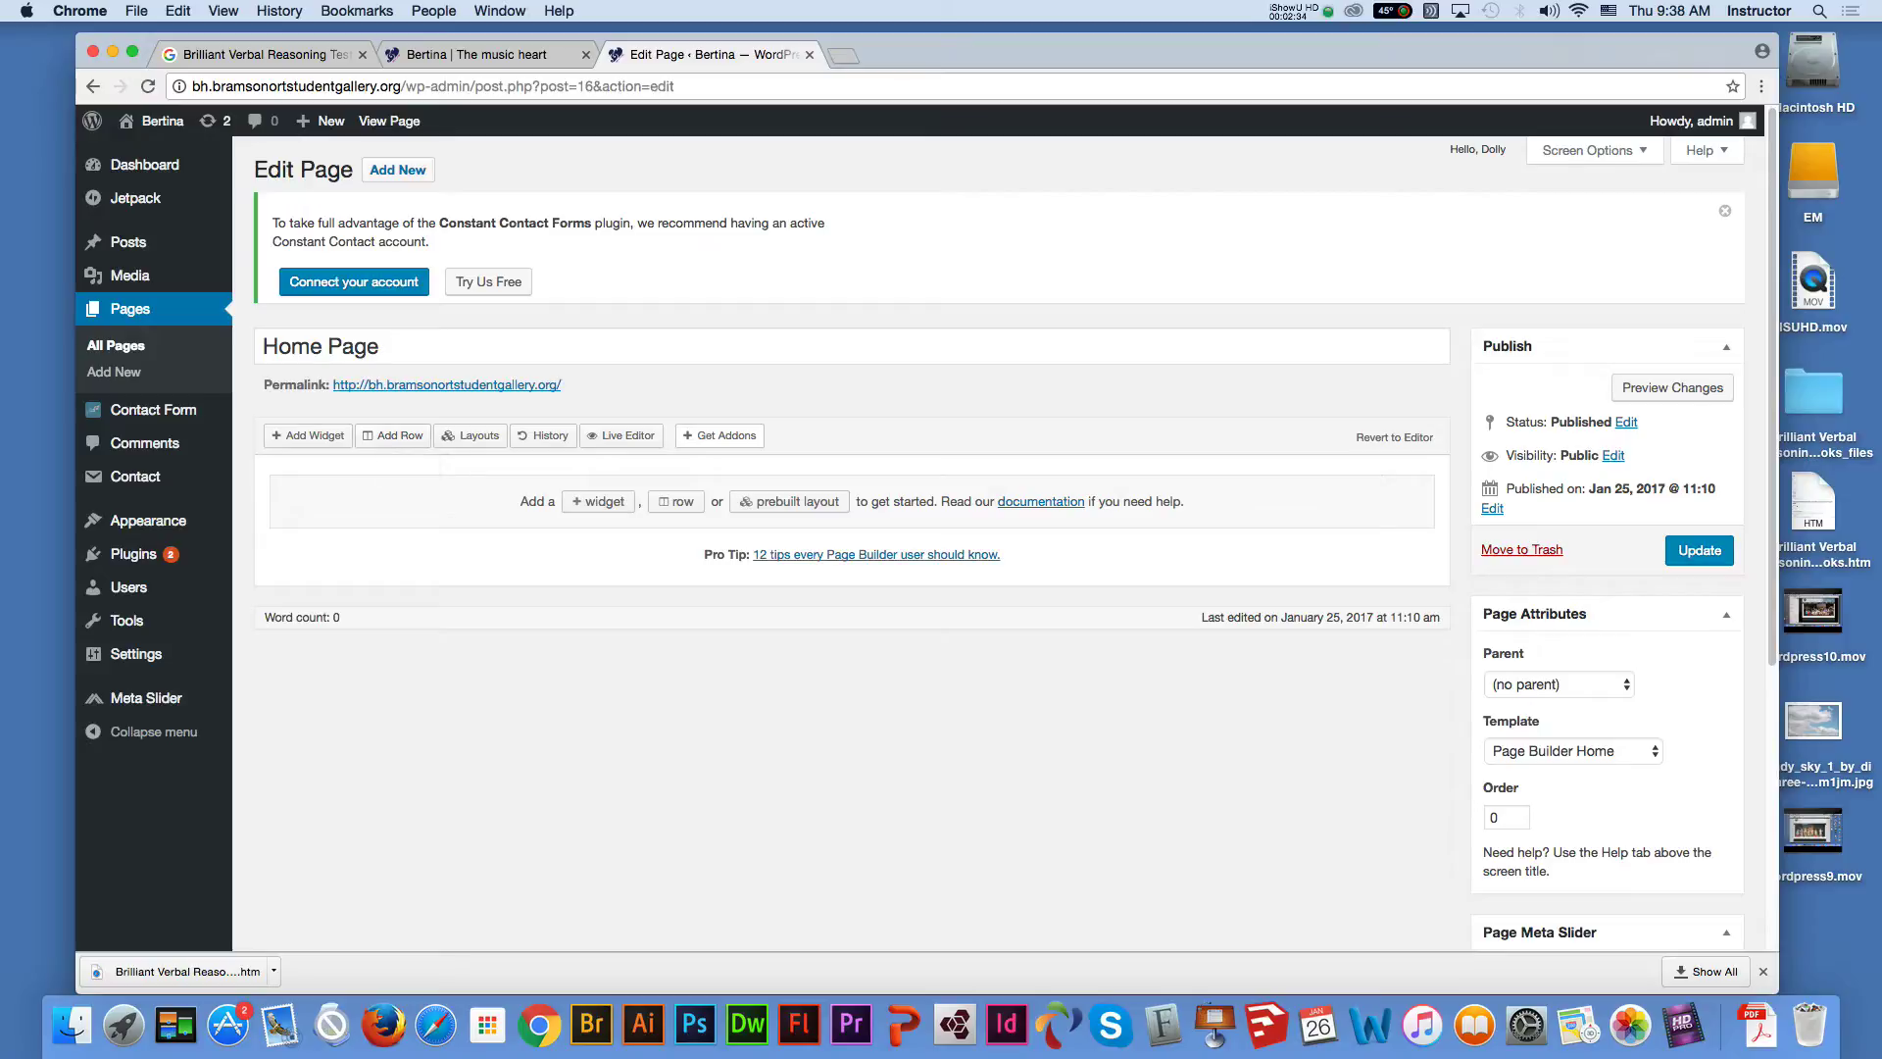
Check the live home page, then insert a row of three even columns into the Home Page layout
{"action": "left_click", "coordinate": [476, 53]}
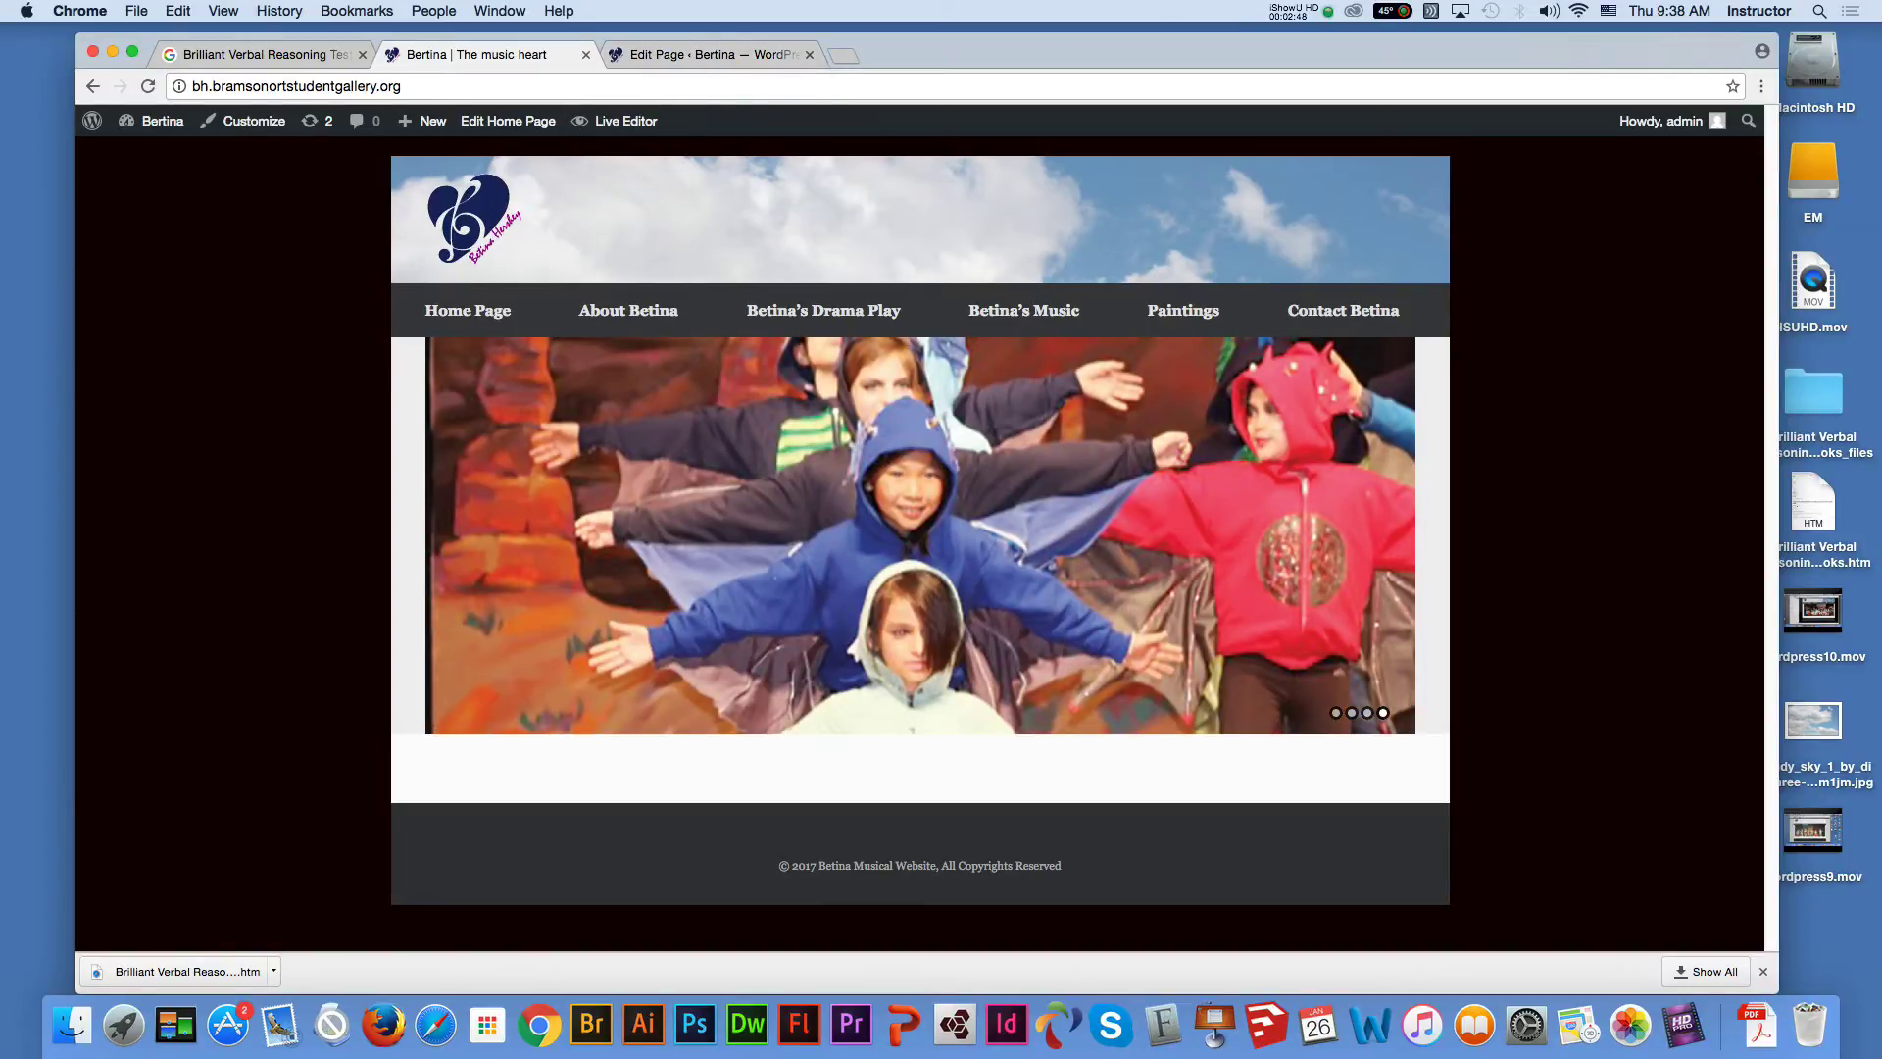
{"action": "left_click", "coordinate": [713, 54]}
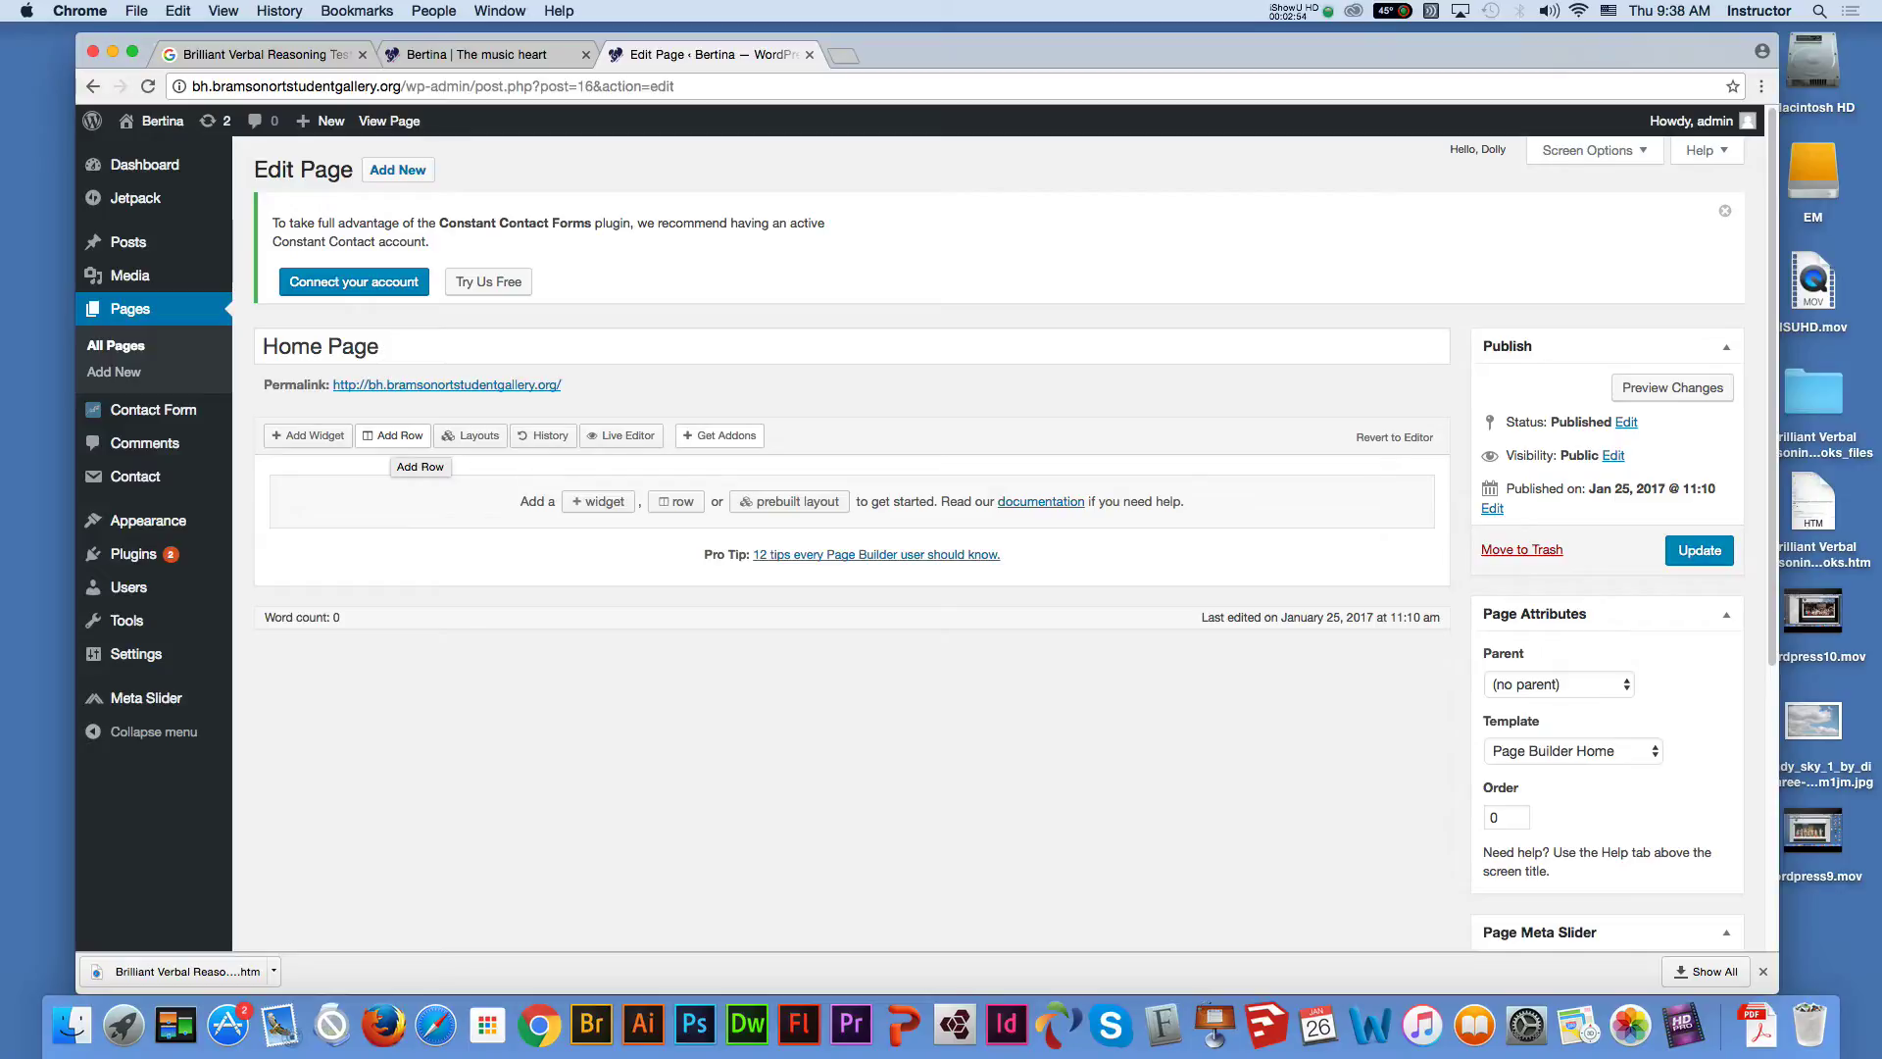
{"action": "left_click", "coordinate": [394, 436]}
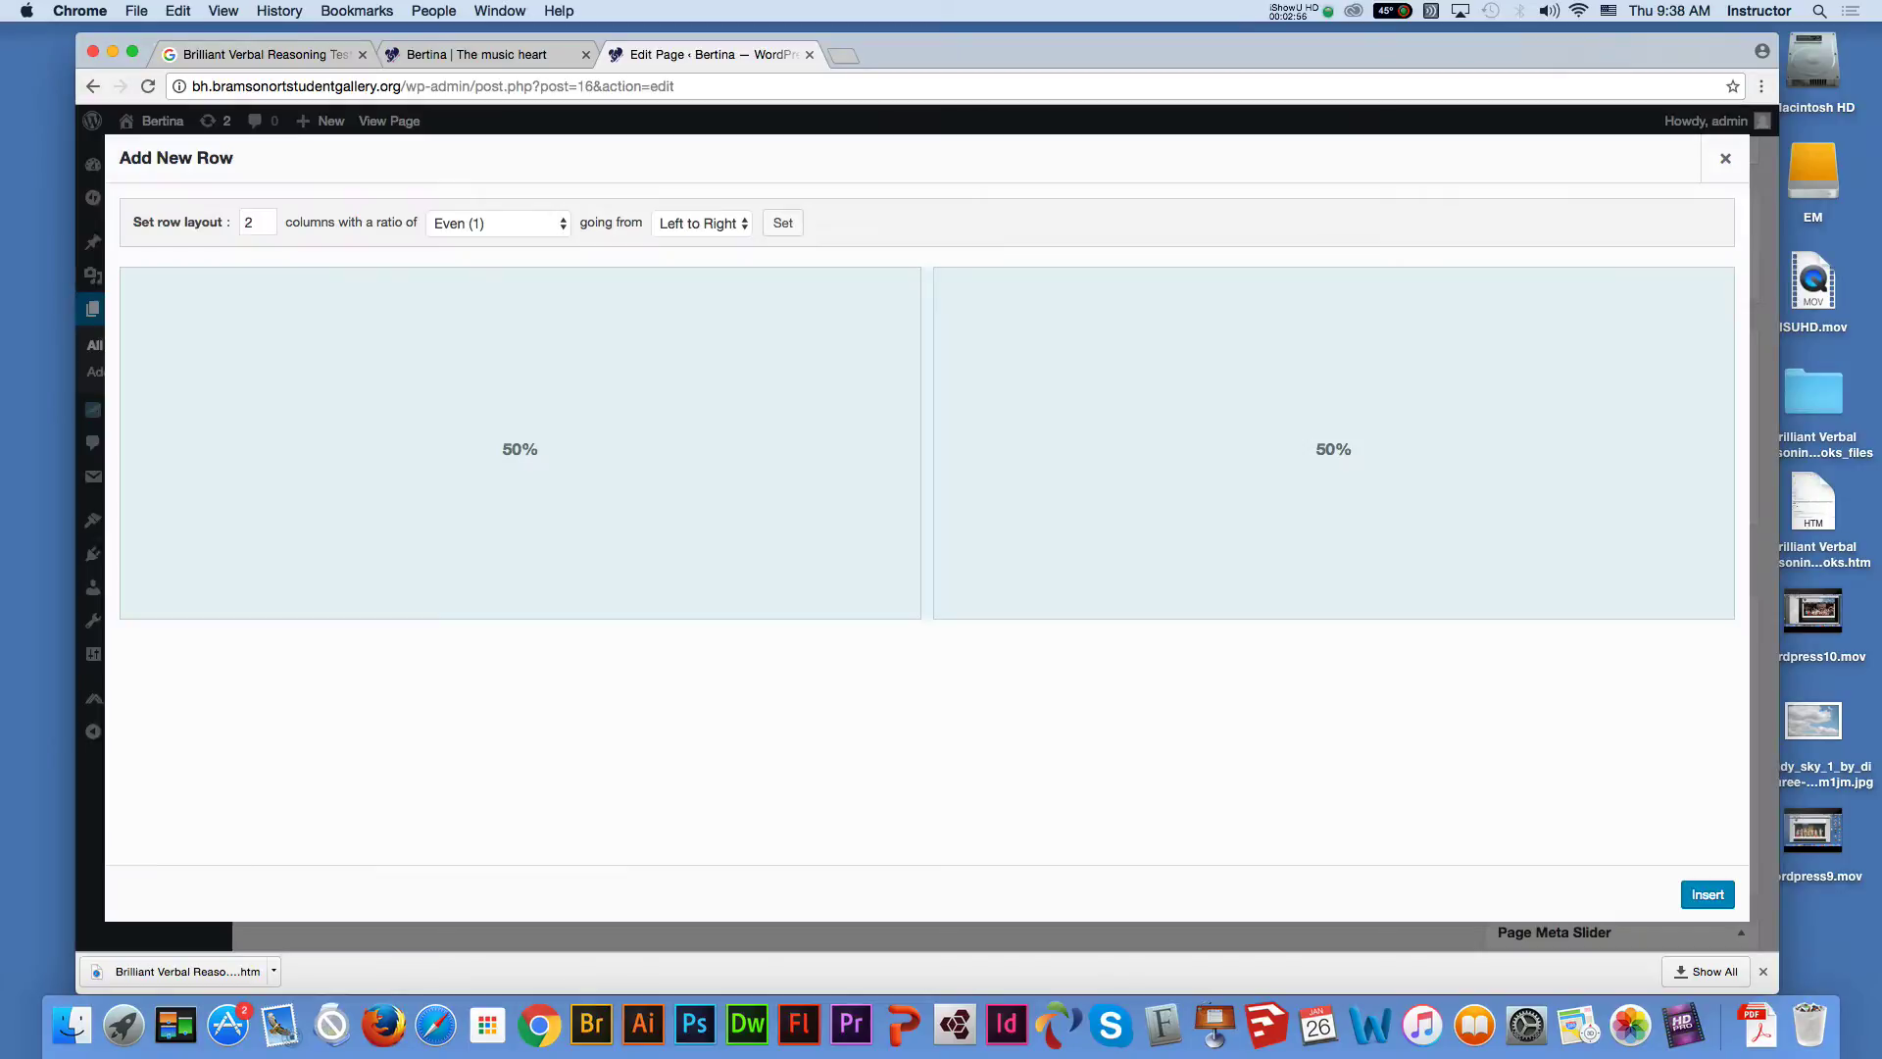
{"action": "double_click", "coordinate": [249, 223]}
{"action": "type", "text": "3"}
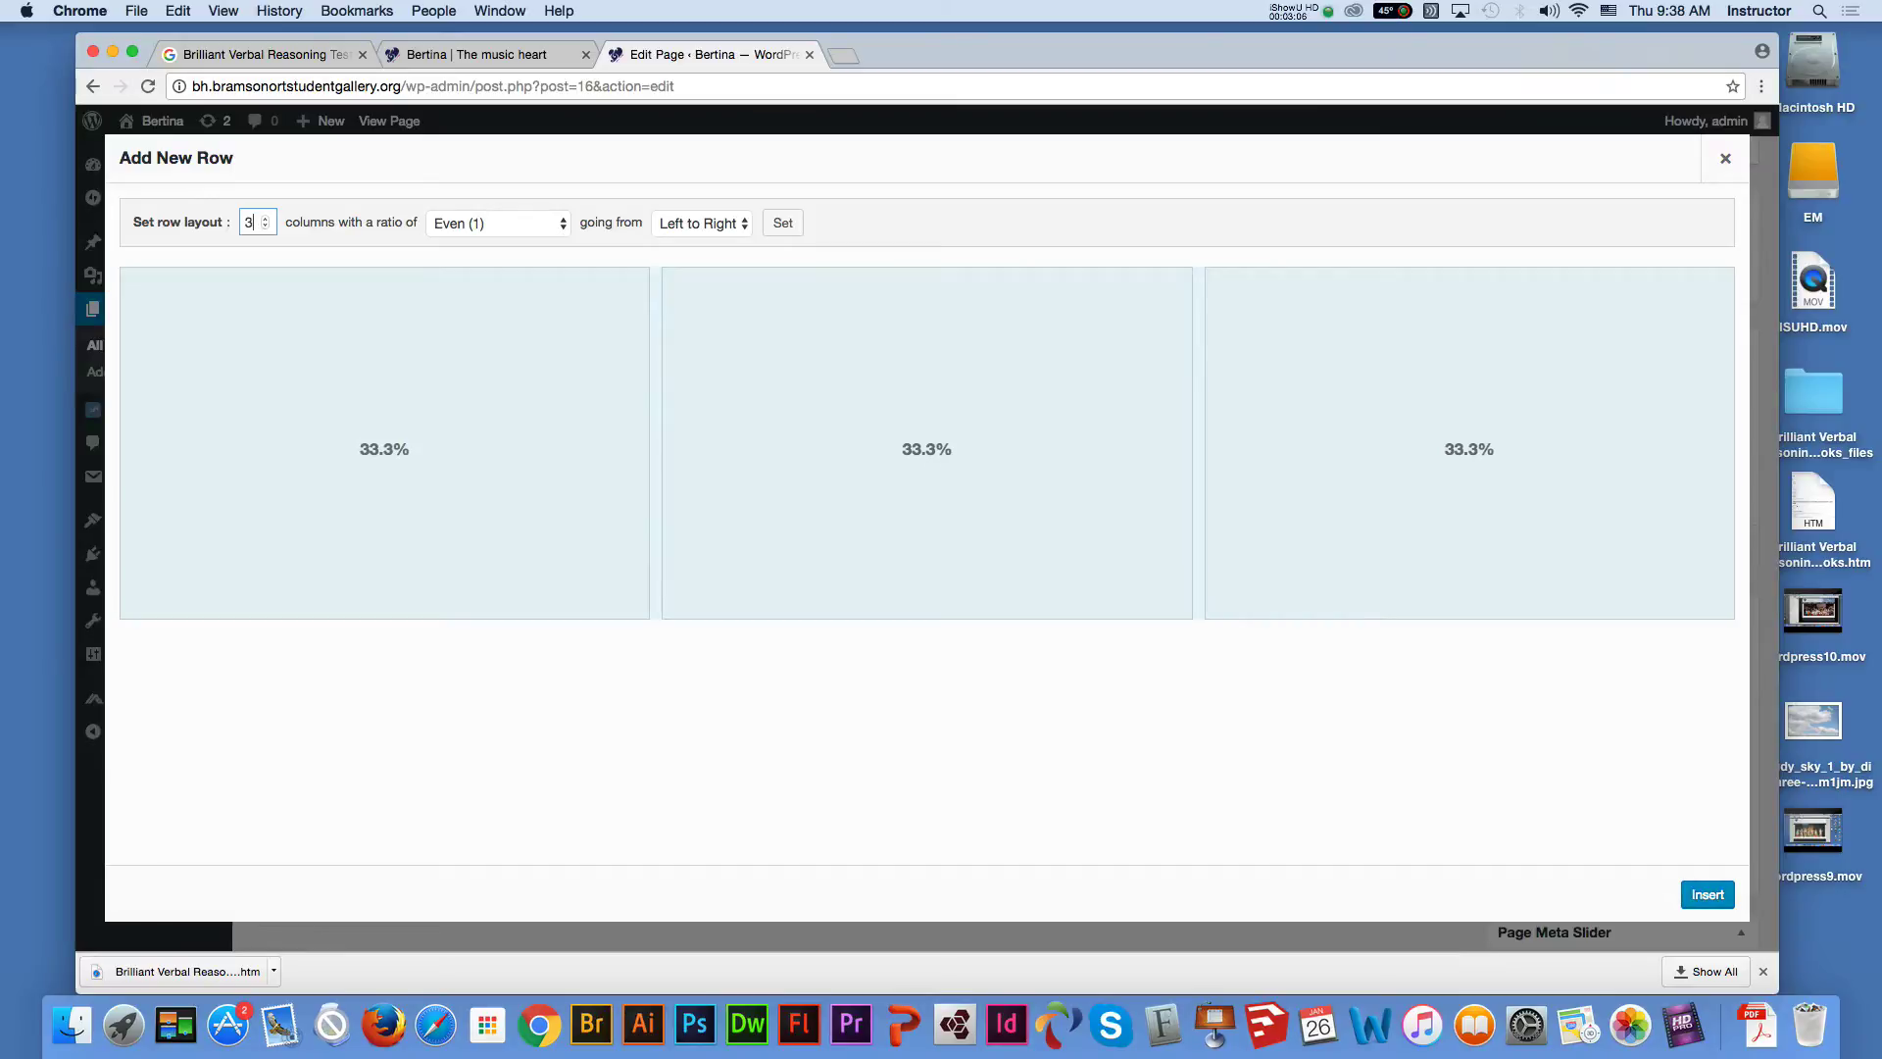
{"action": "key", "text": "Return"}
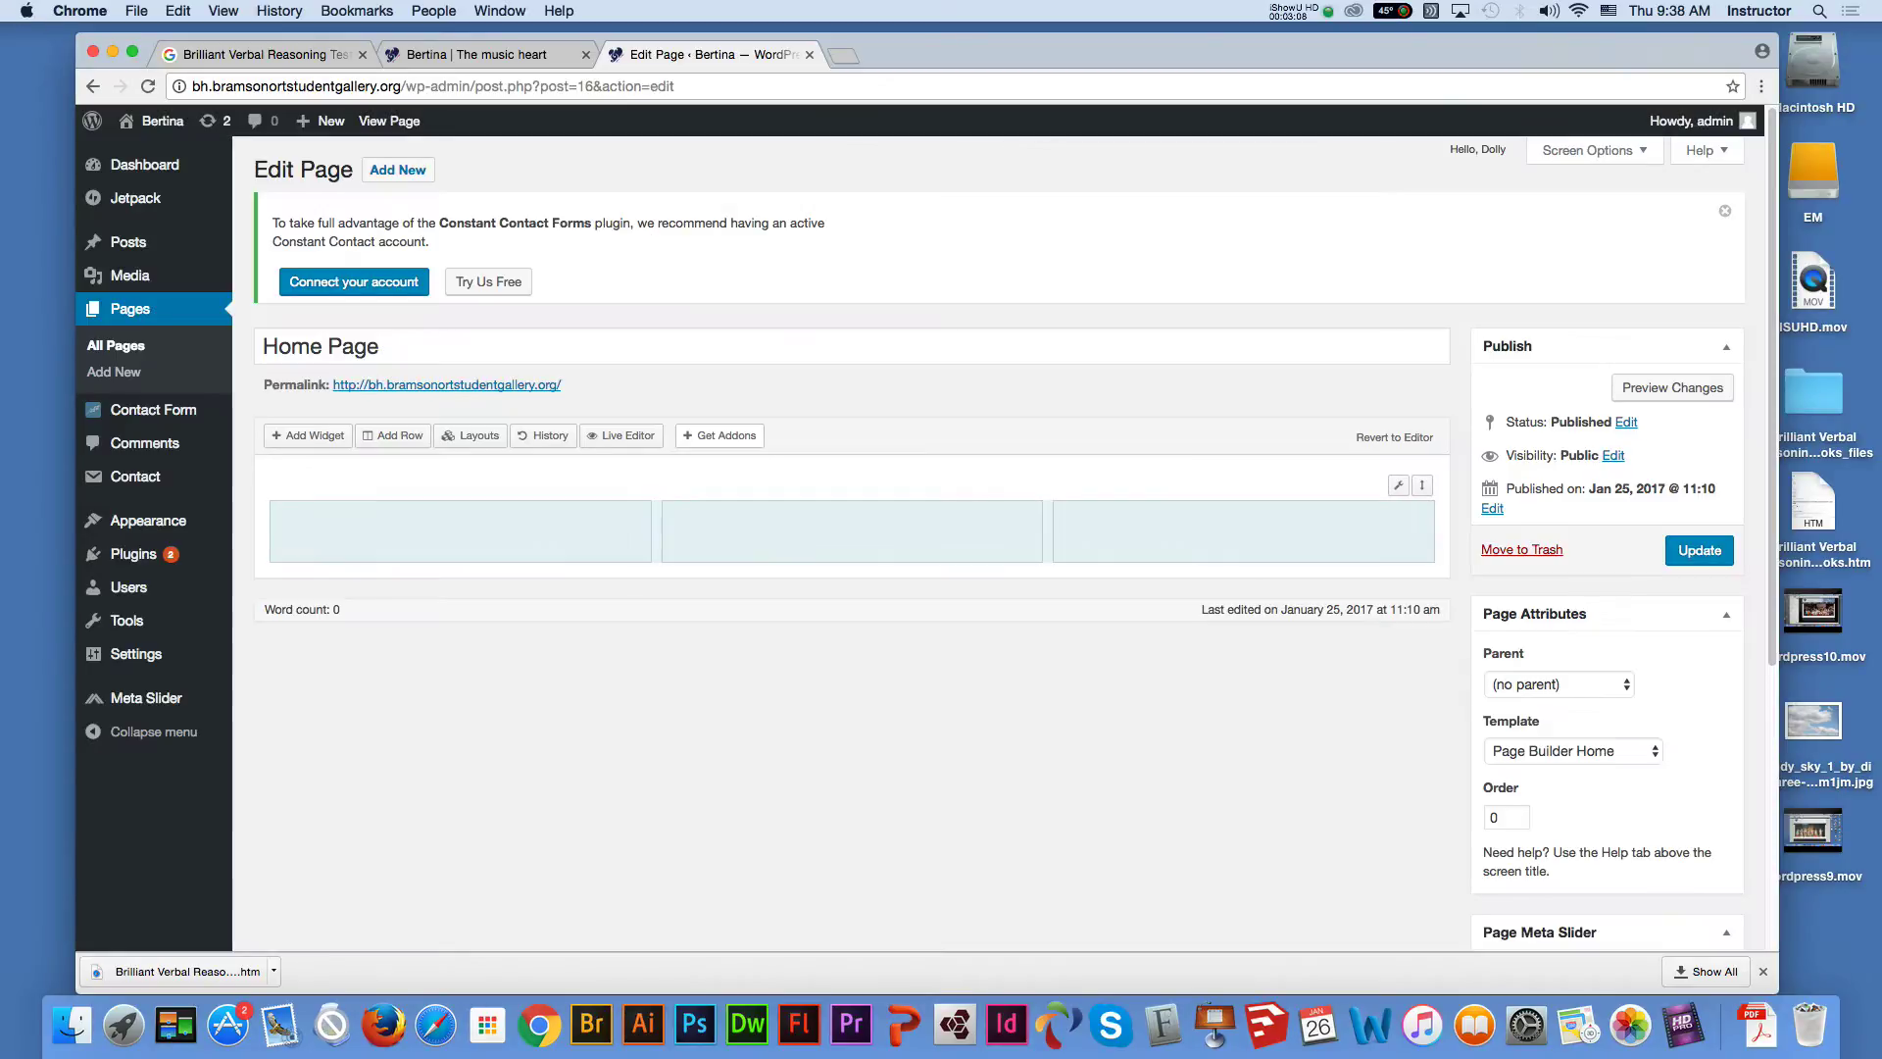
Add a Visual Editor widget to the row's first column and open it for editing
{"action": "left_click", "coordinate": [461, 530]}
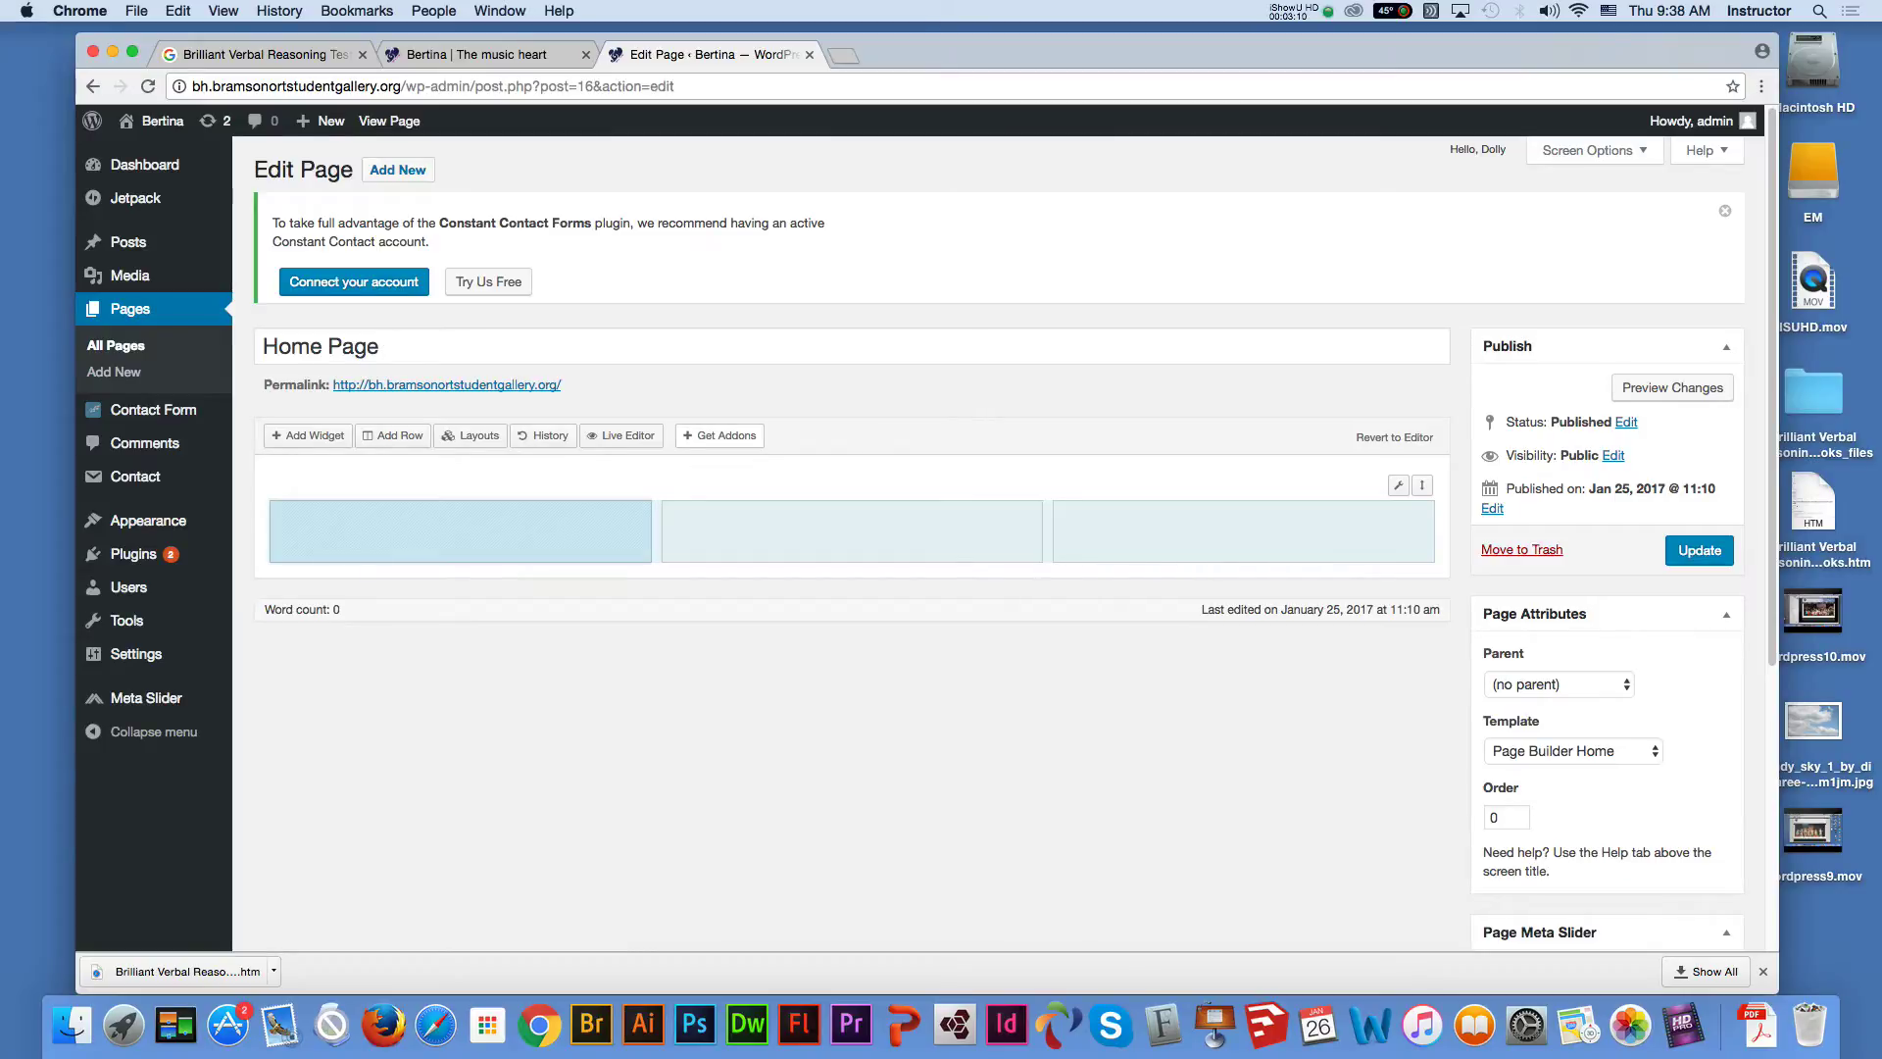
{"action": "left_click", "coordinate": [309, 435]}
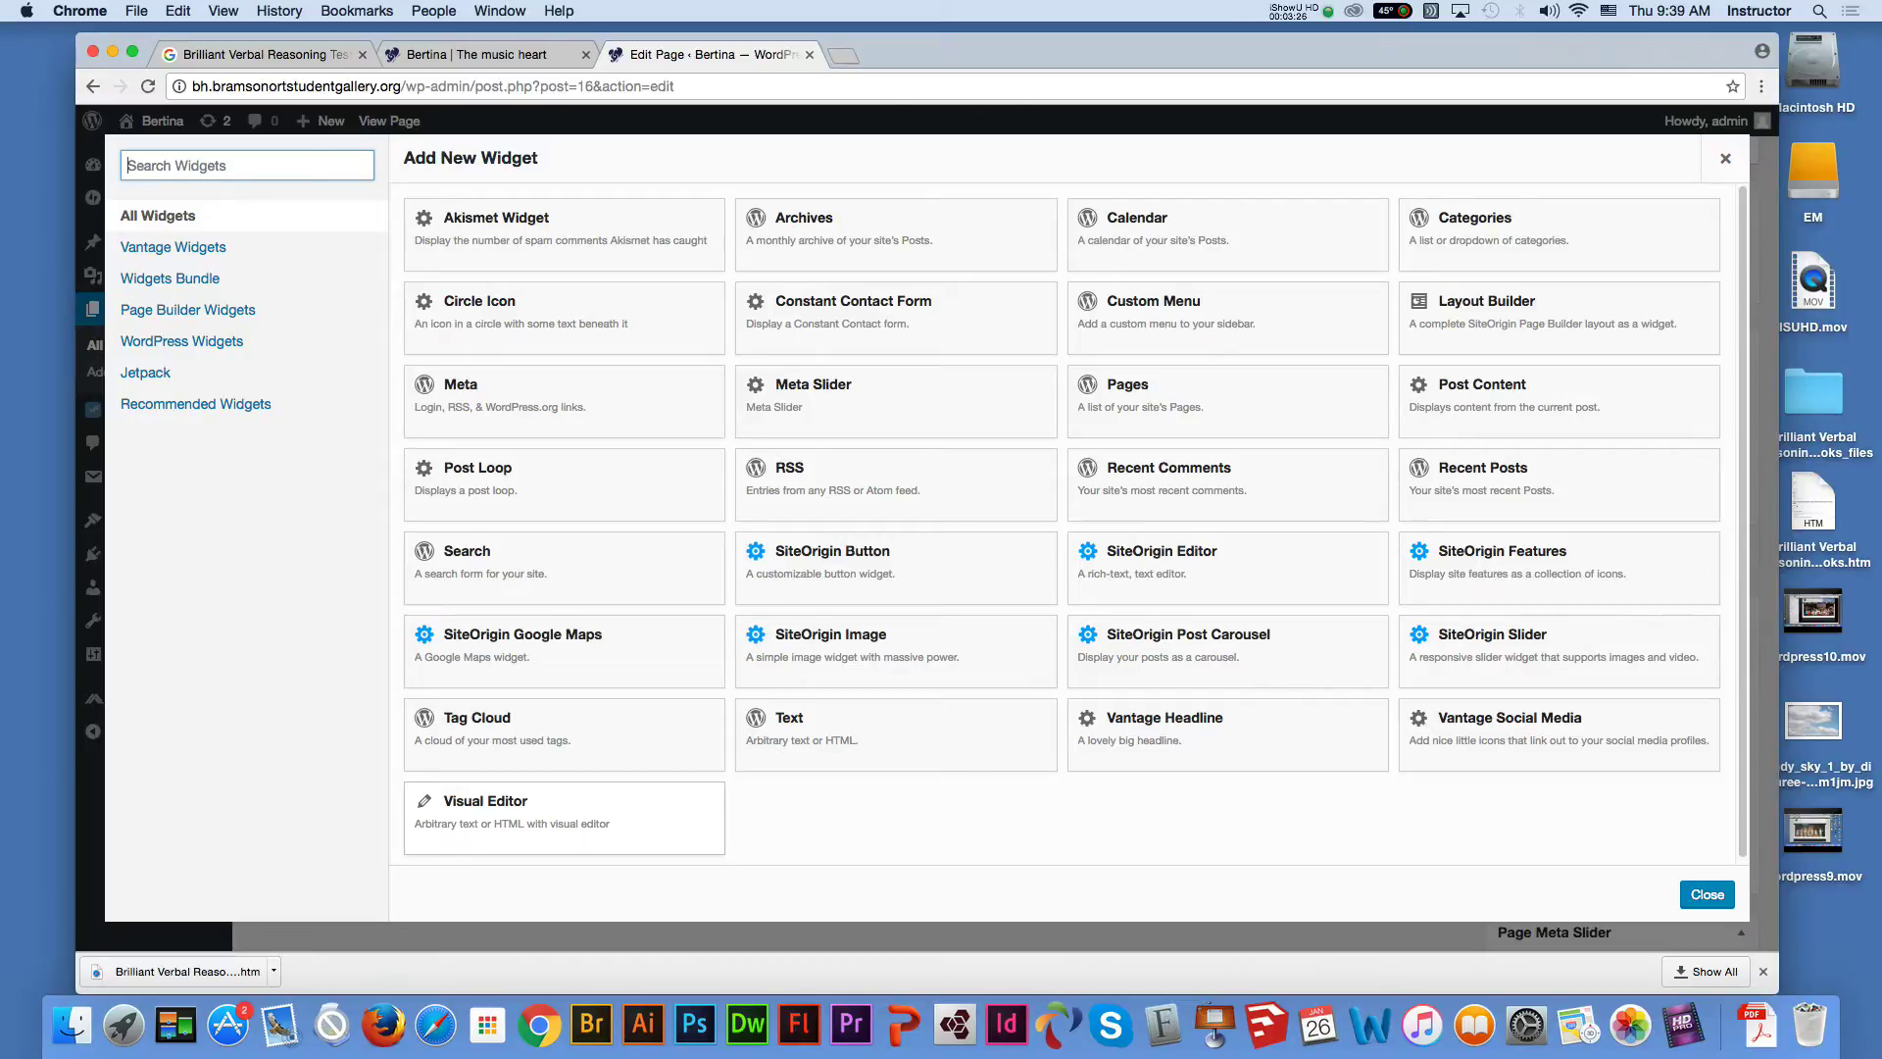
{"action": "left_click", "coordinate": [565, 817]}
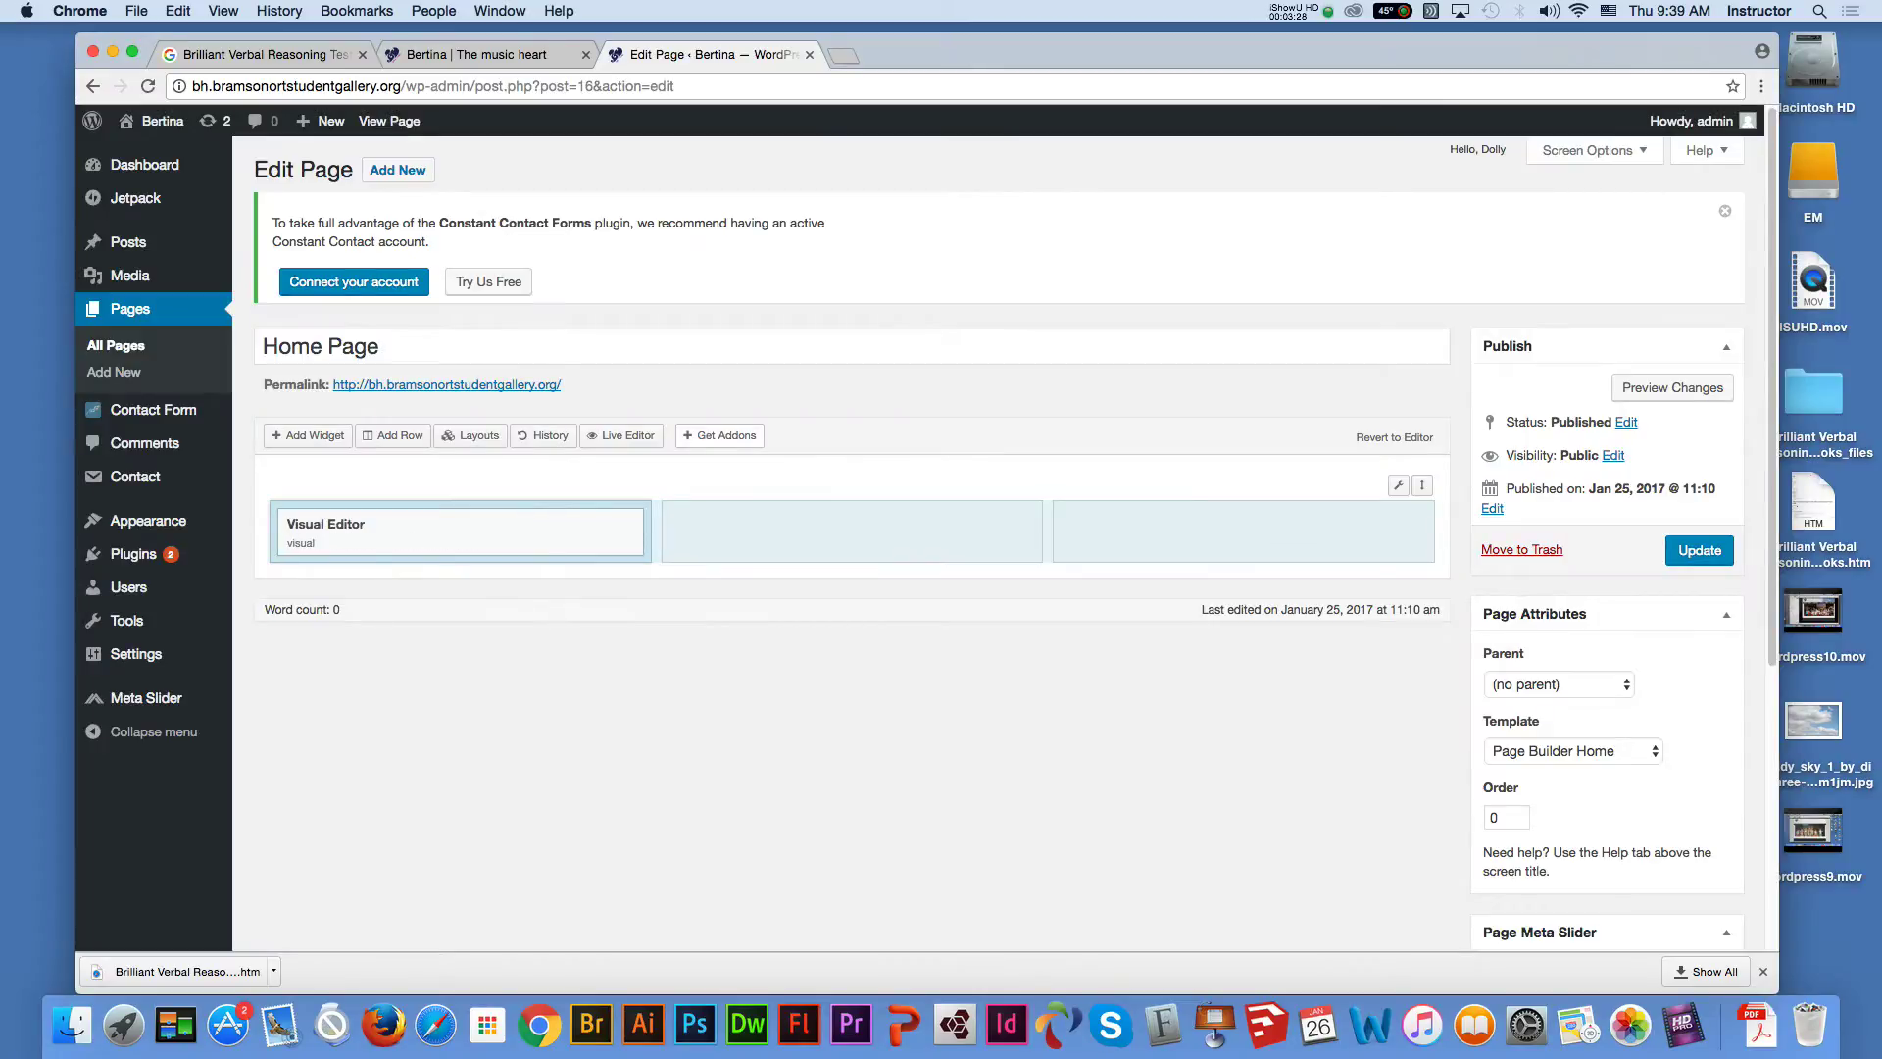
{"action": "mouse_move", "coordinate": [522, 524]}
{"action": "left_click", "coordinate": [523, 525]}
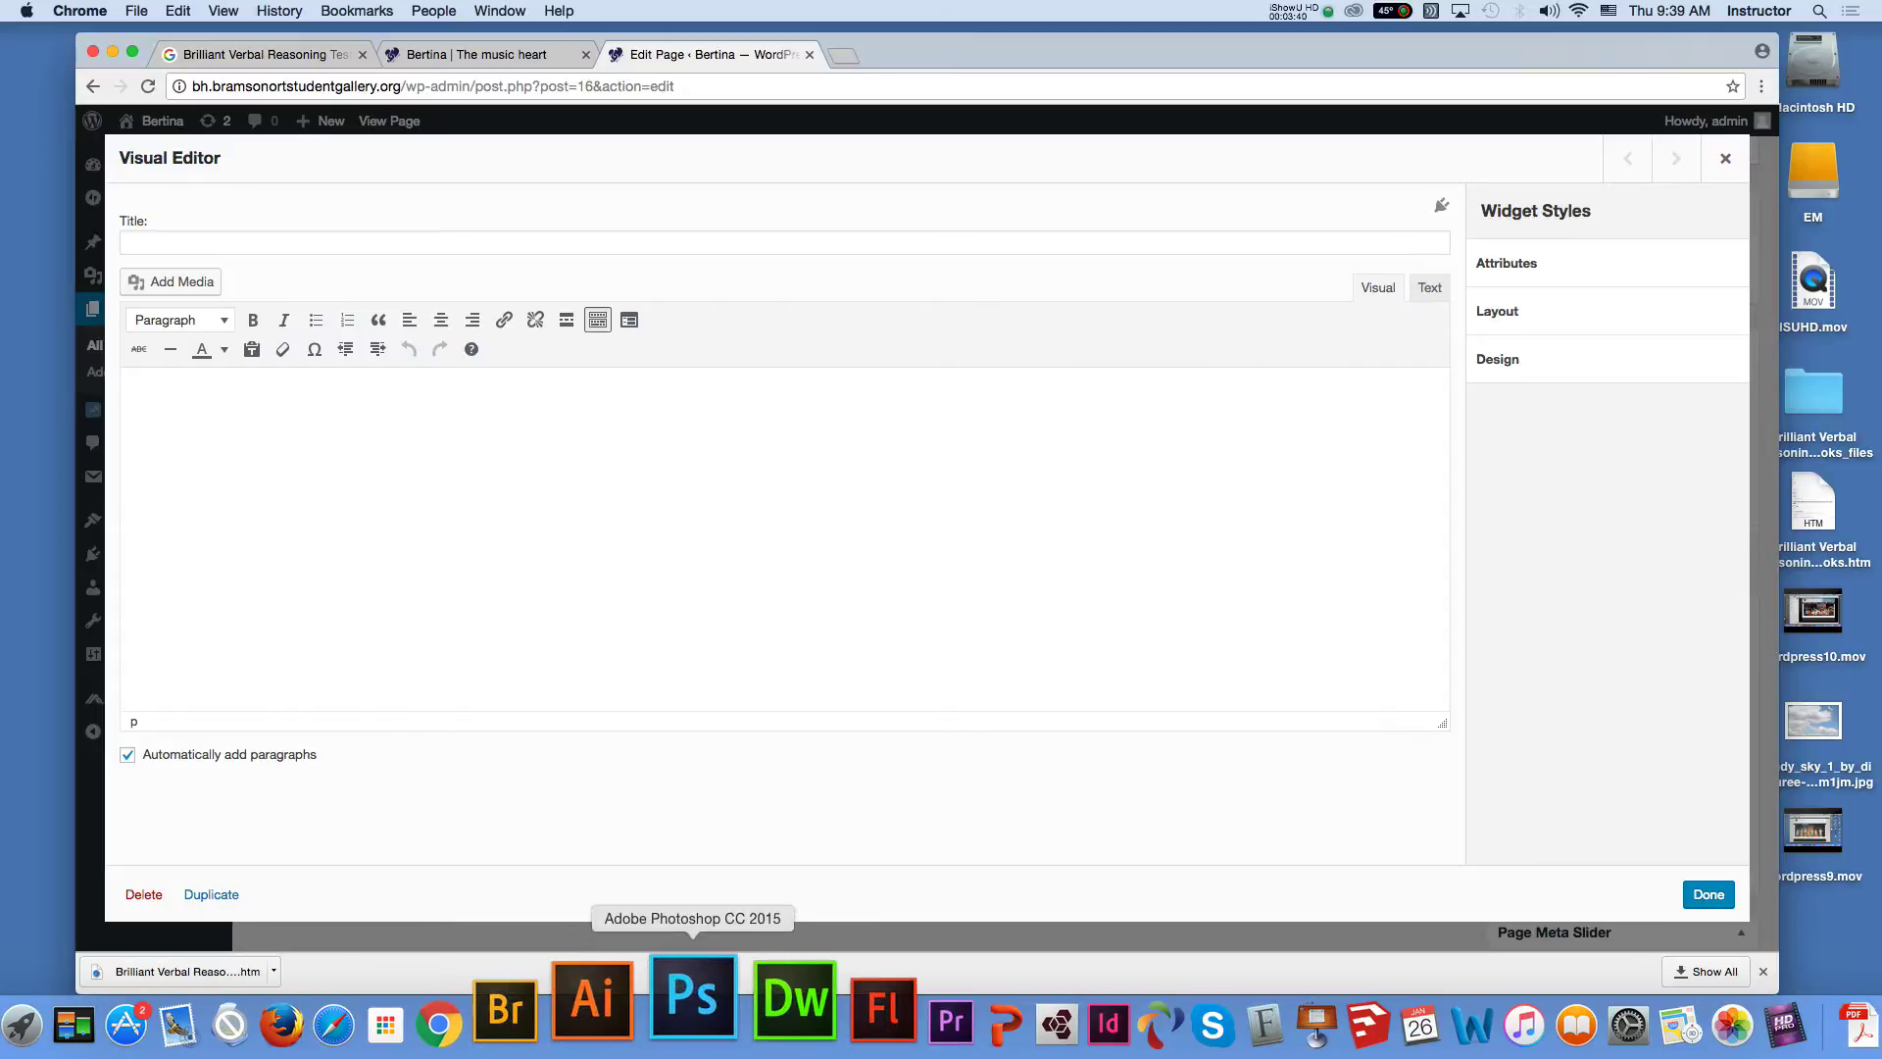
Switch to Photoshop and browse for files to open in the EM drive's CS241/websites/betina_web/images folder
{"action": "left_click", "coordinate": [692, 995]}
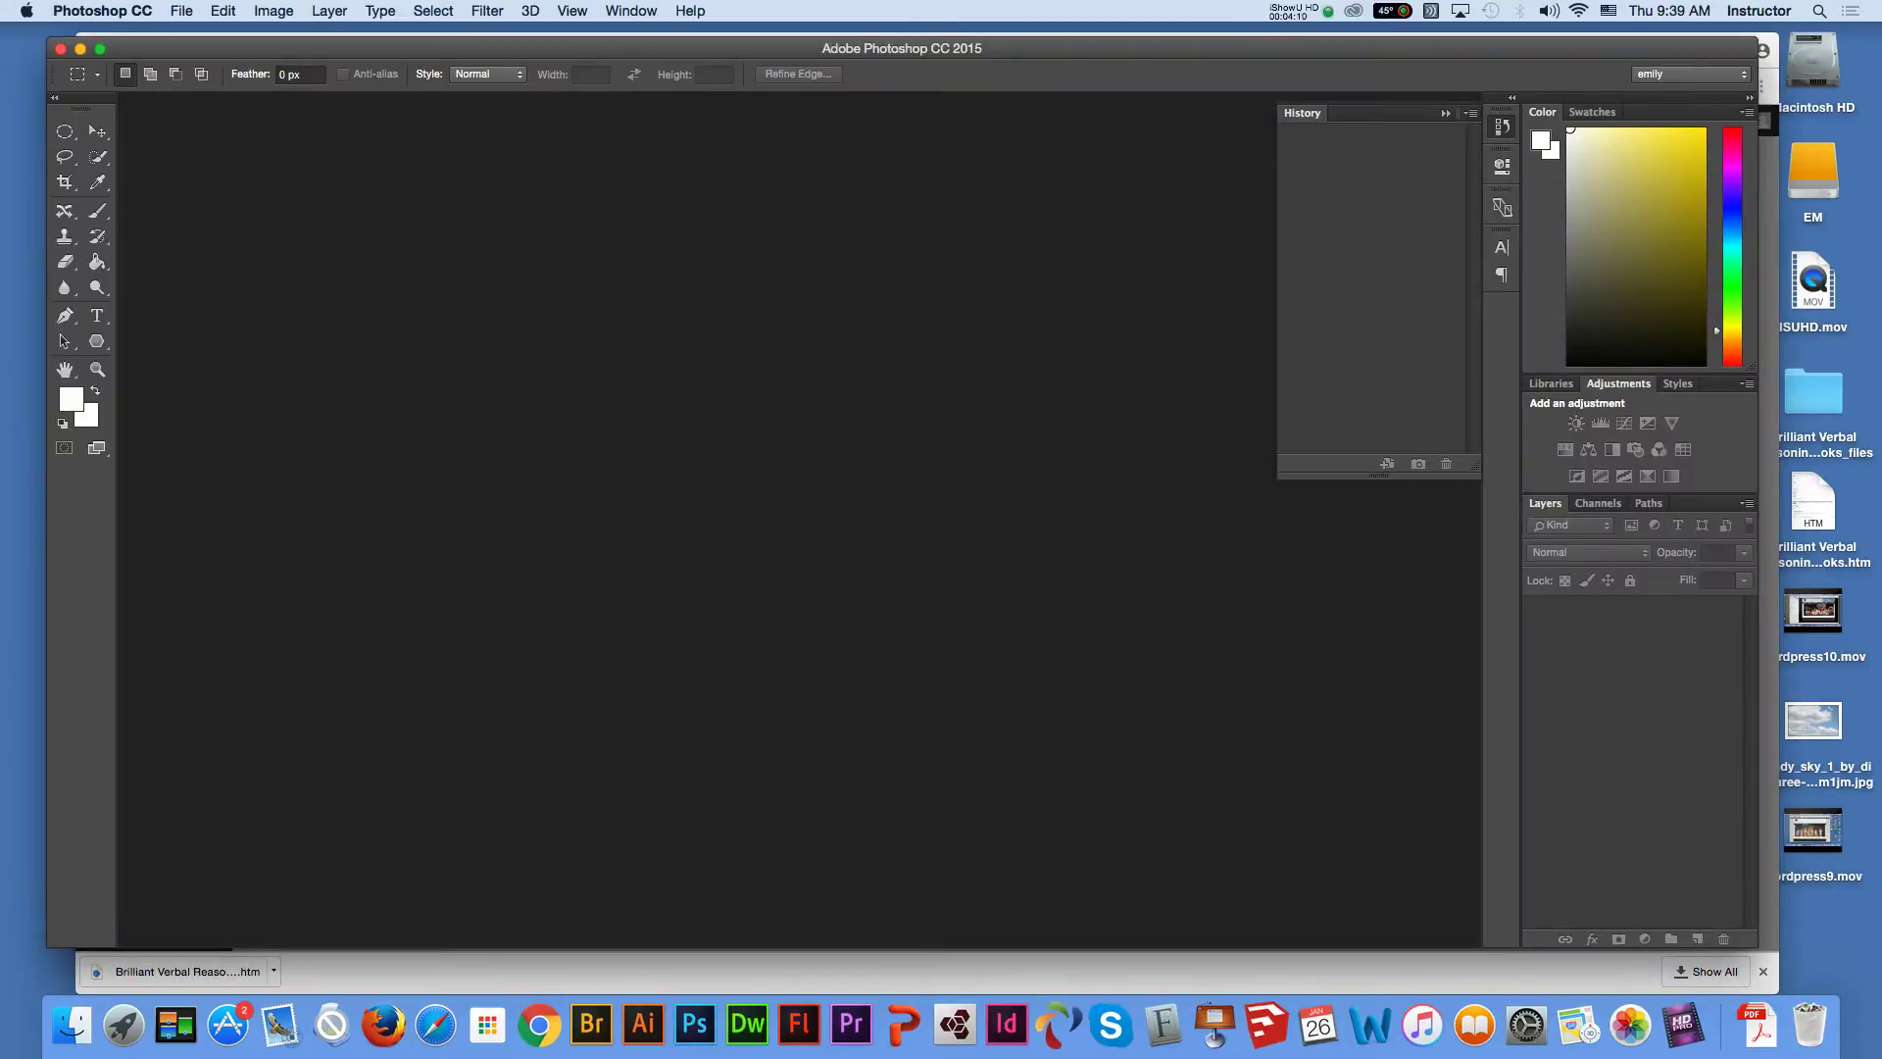
{"action": "left_click", "coordinate": [182, 11]}
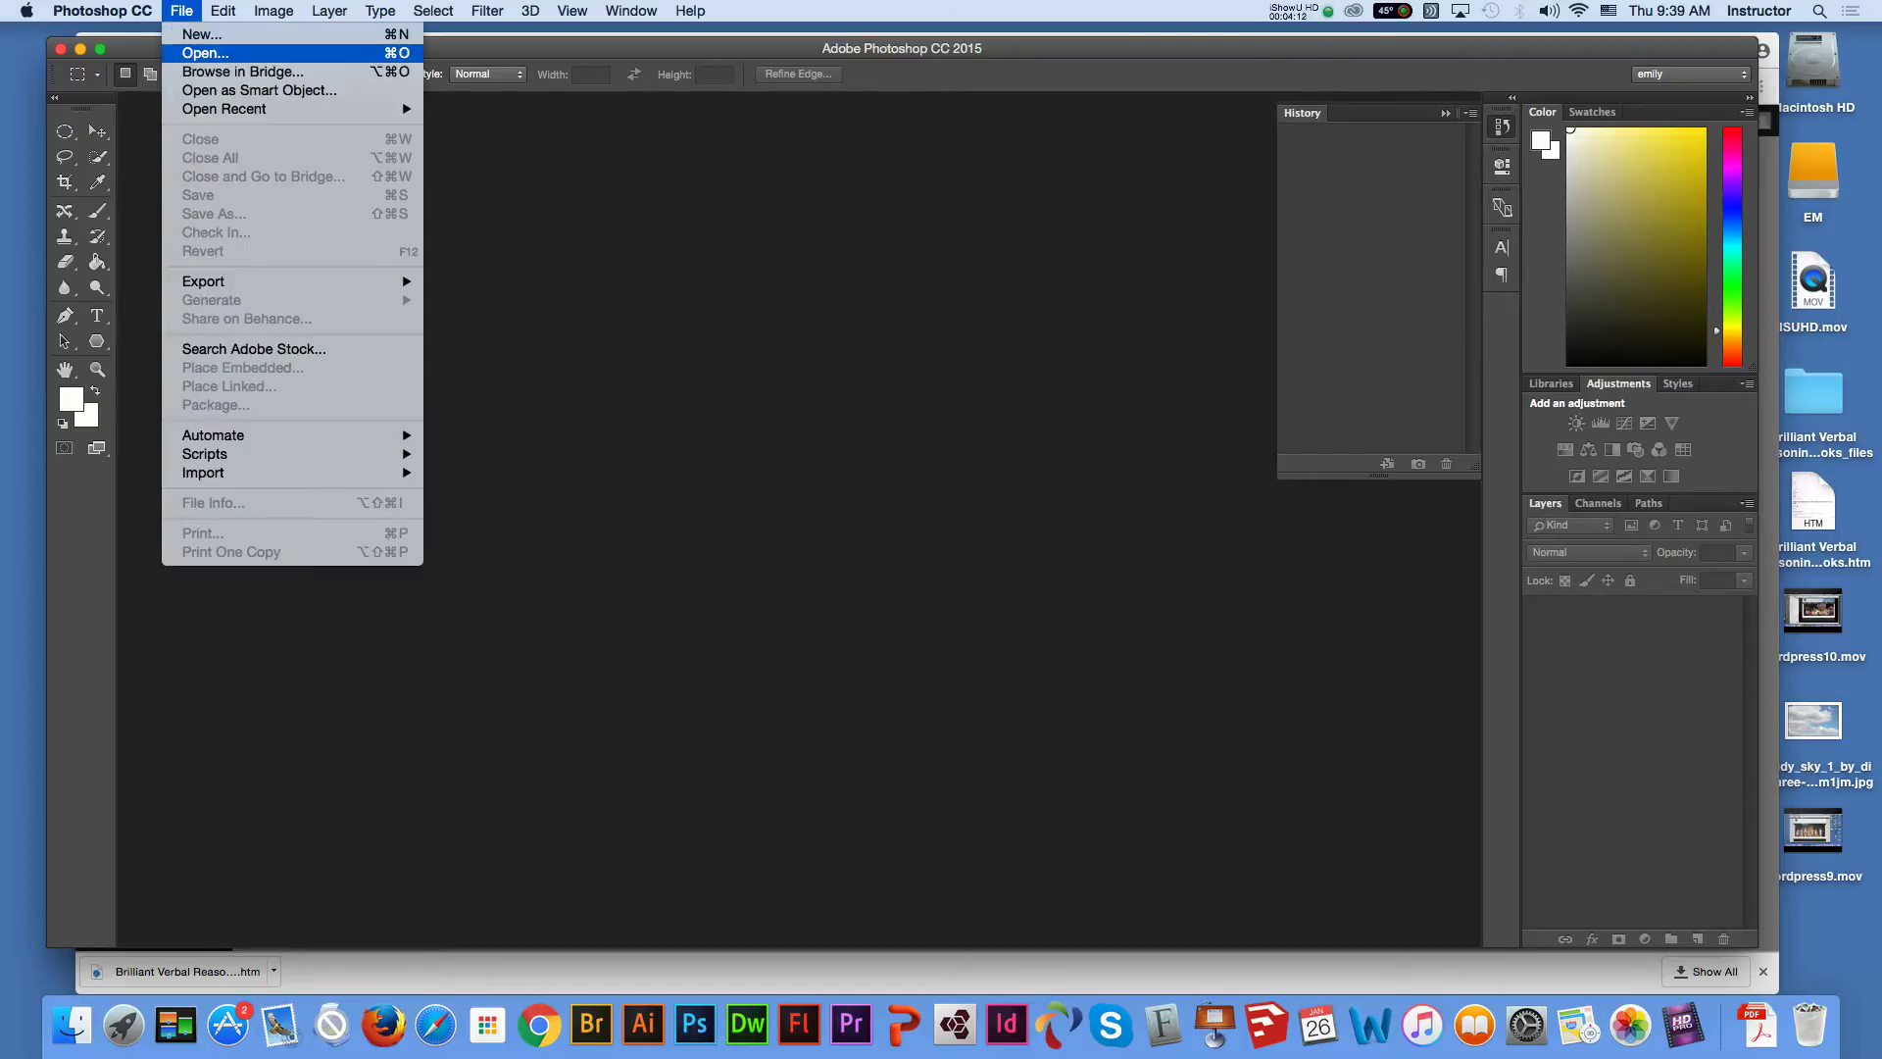
{"action": "left_click", "coordinate": [202, 54]}
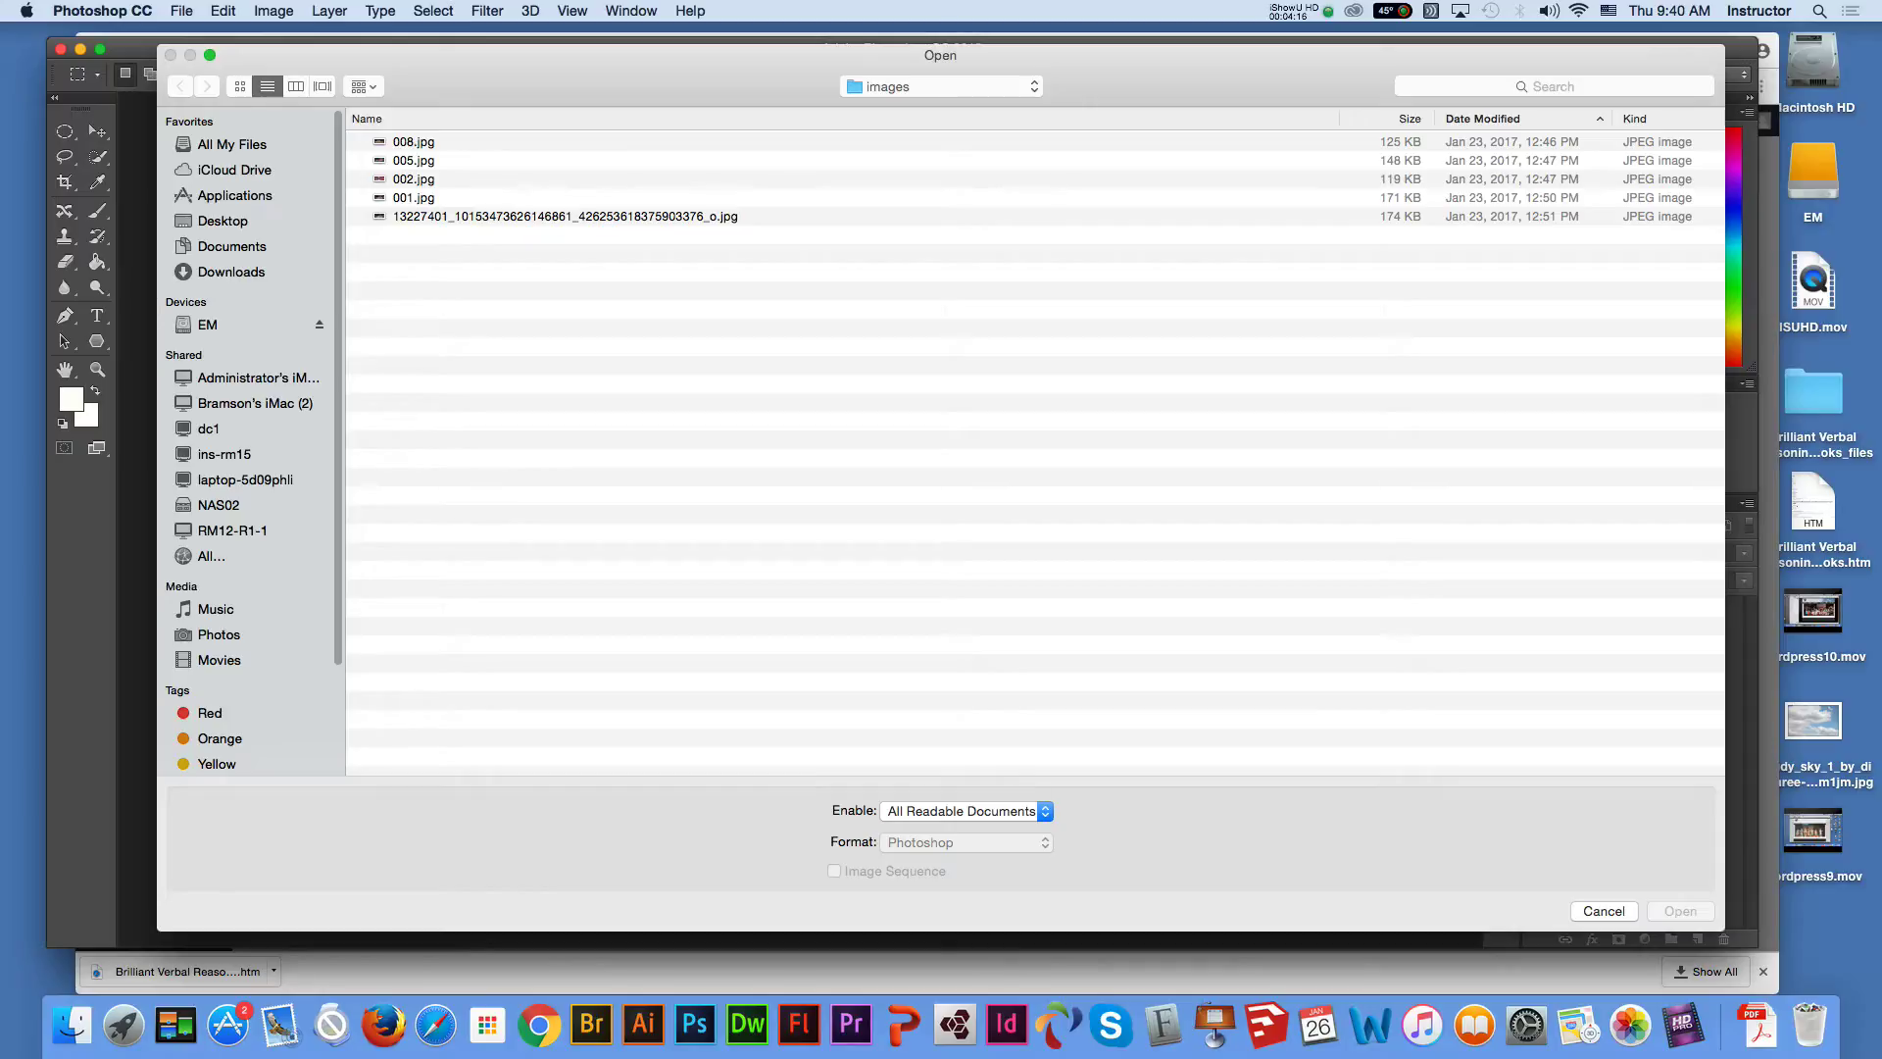
{"action": "left_click", "coordinate": [208, 324]}
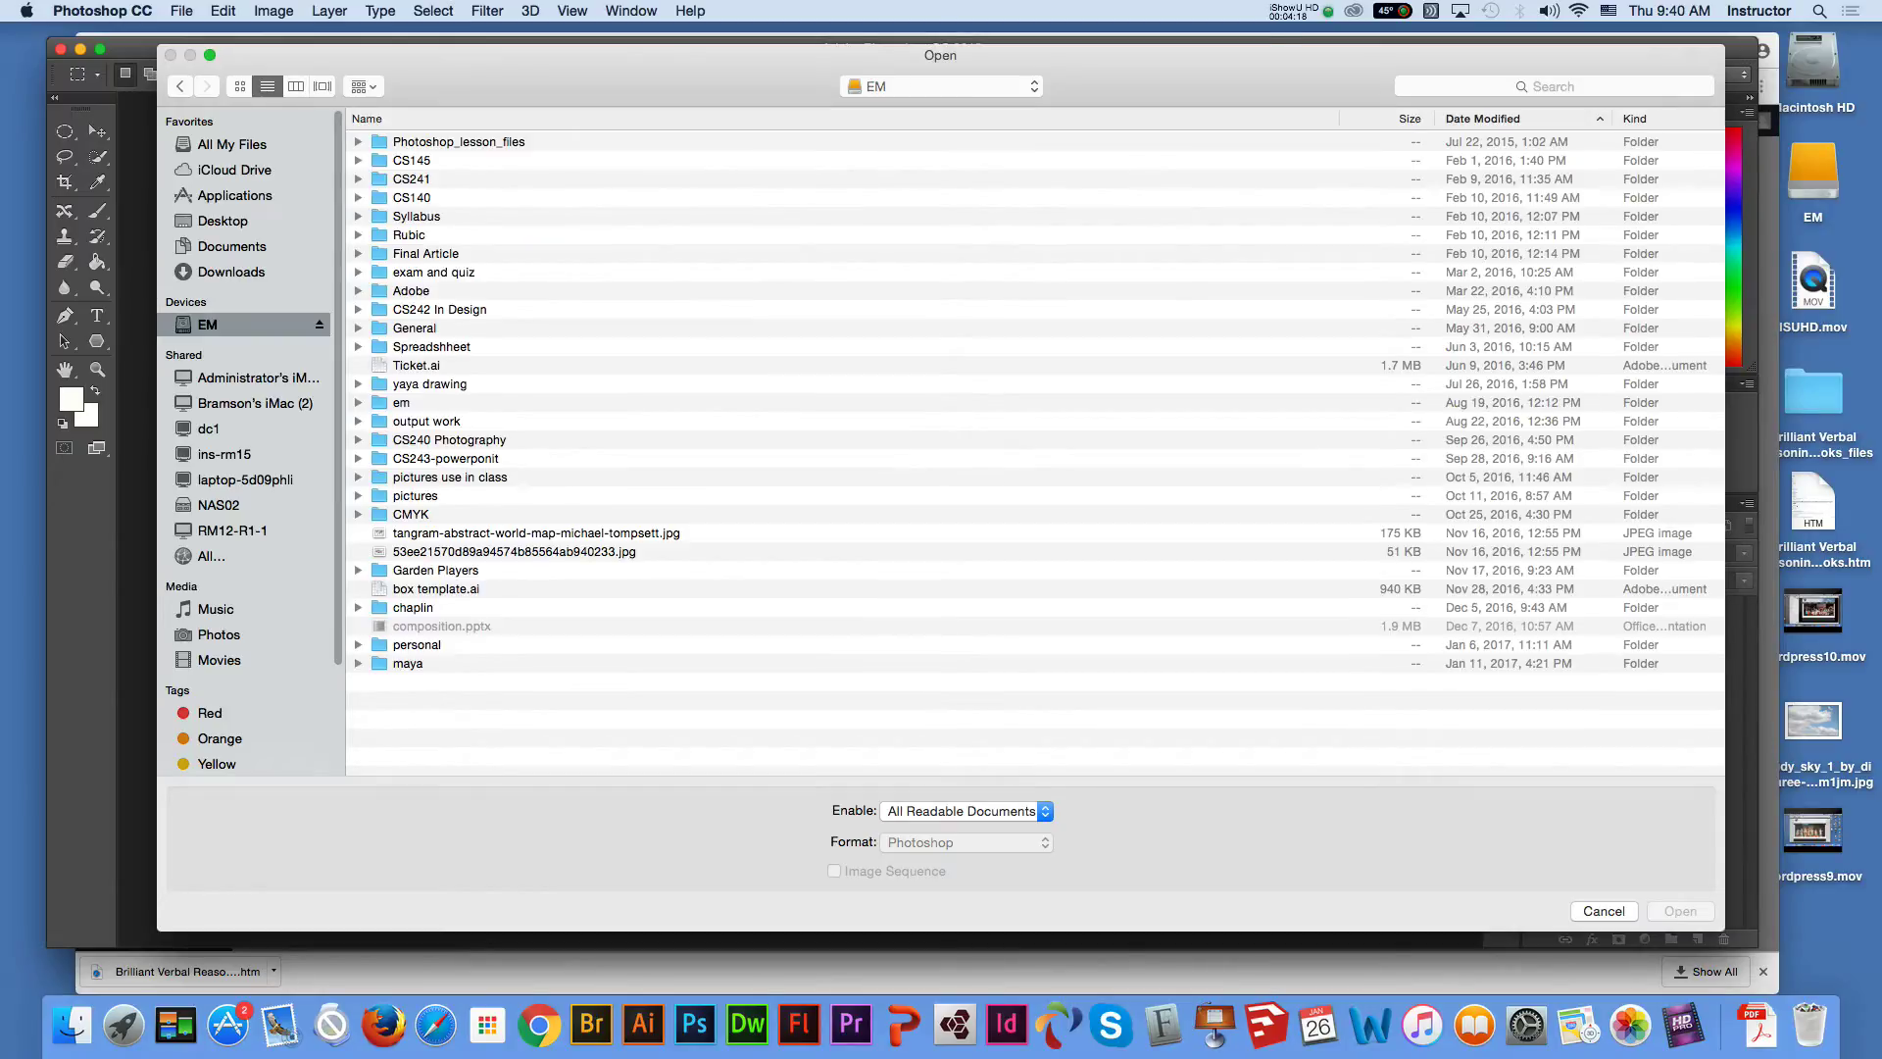
{"action": "left_click", "coordinate": [410, 180]}
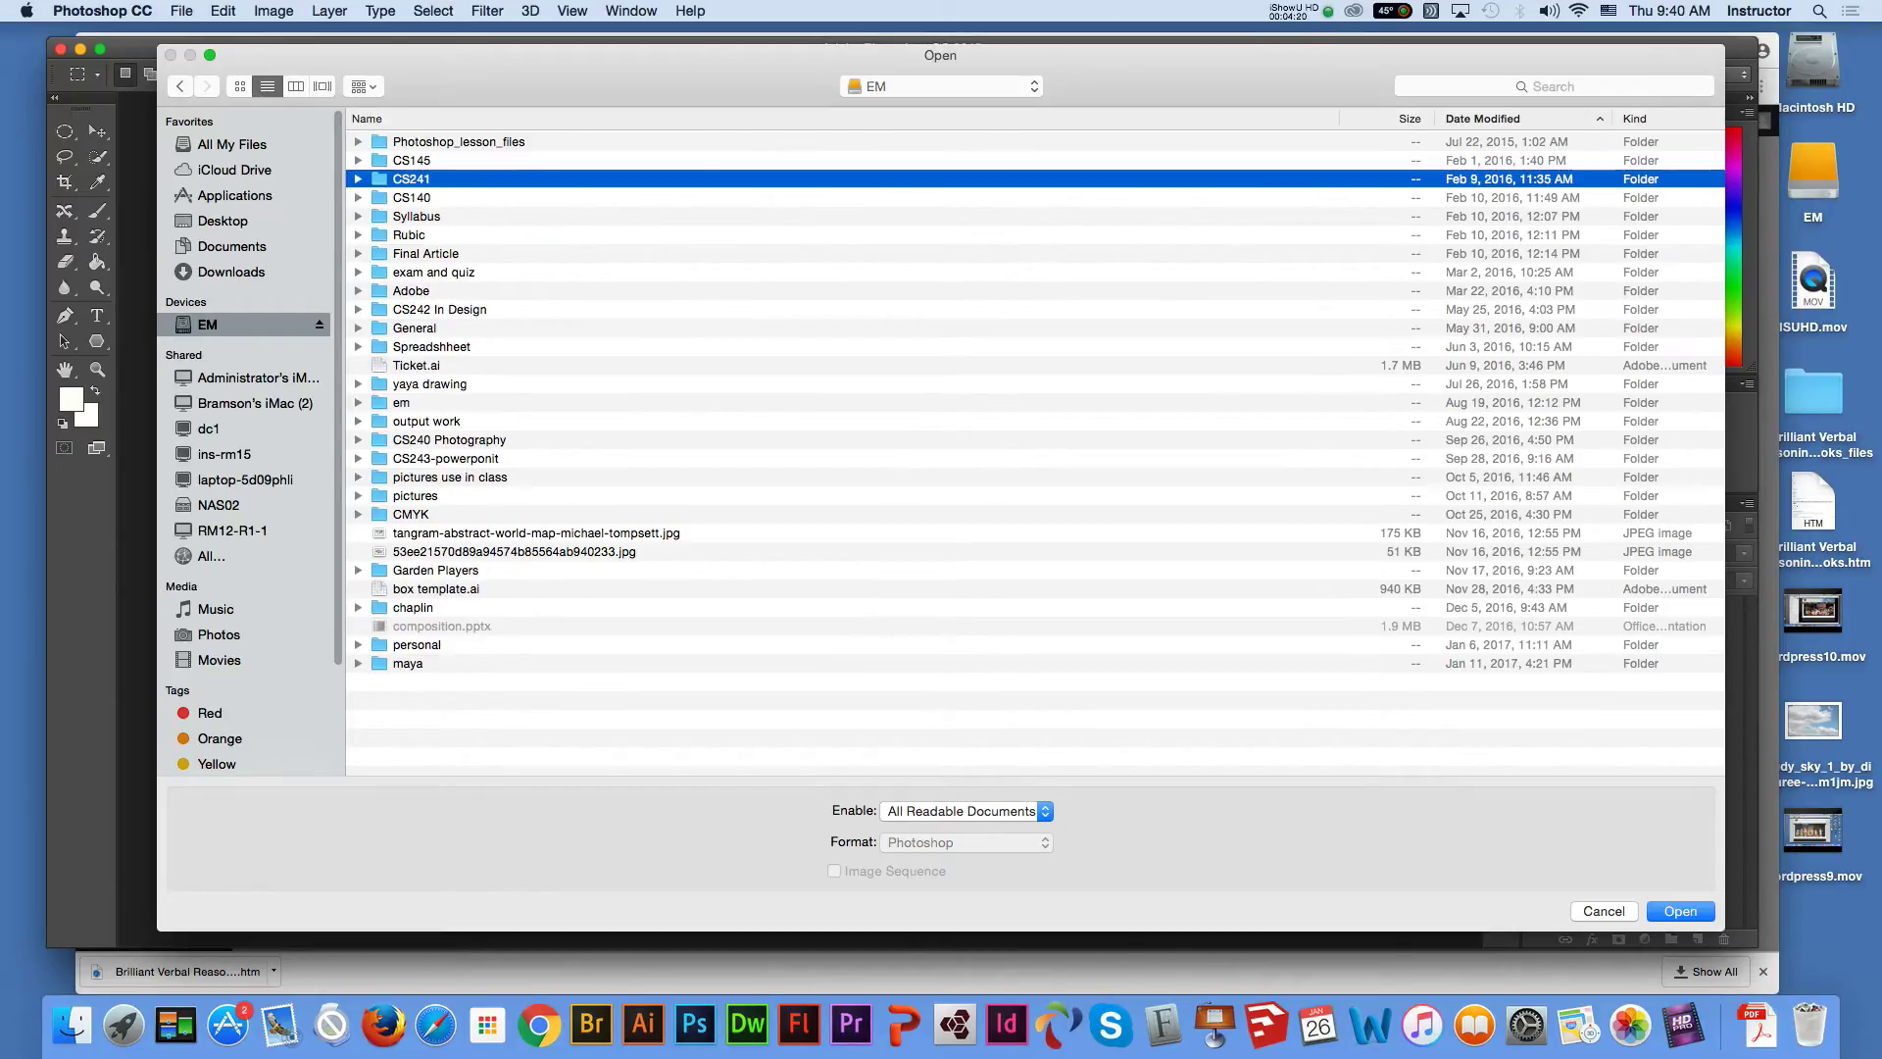
{"action": "left_click", "coordinate": [359, 179]}
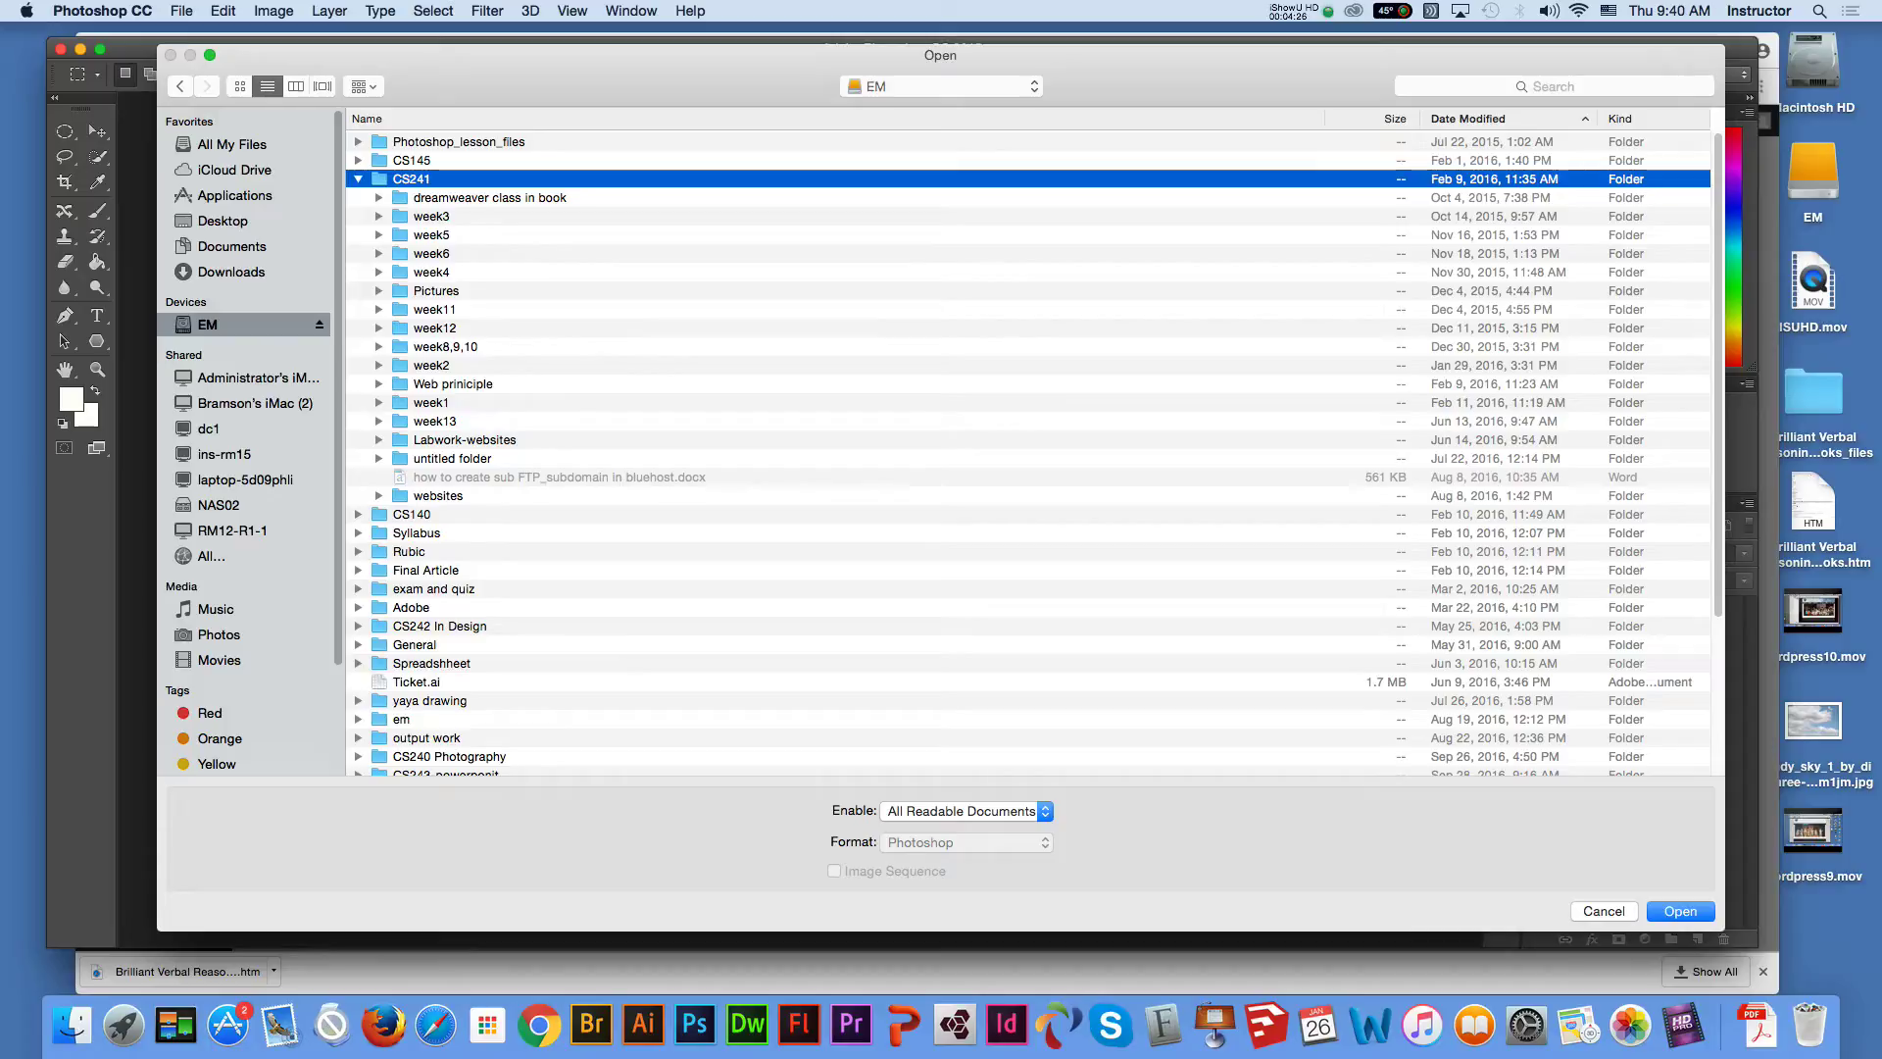
{"action": "left_click", "coordinate": [438, 495]}
{"action": "left_click", "coordinate": [378, 495]}
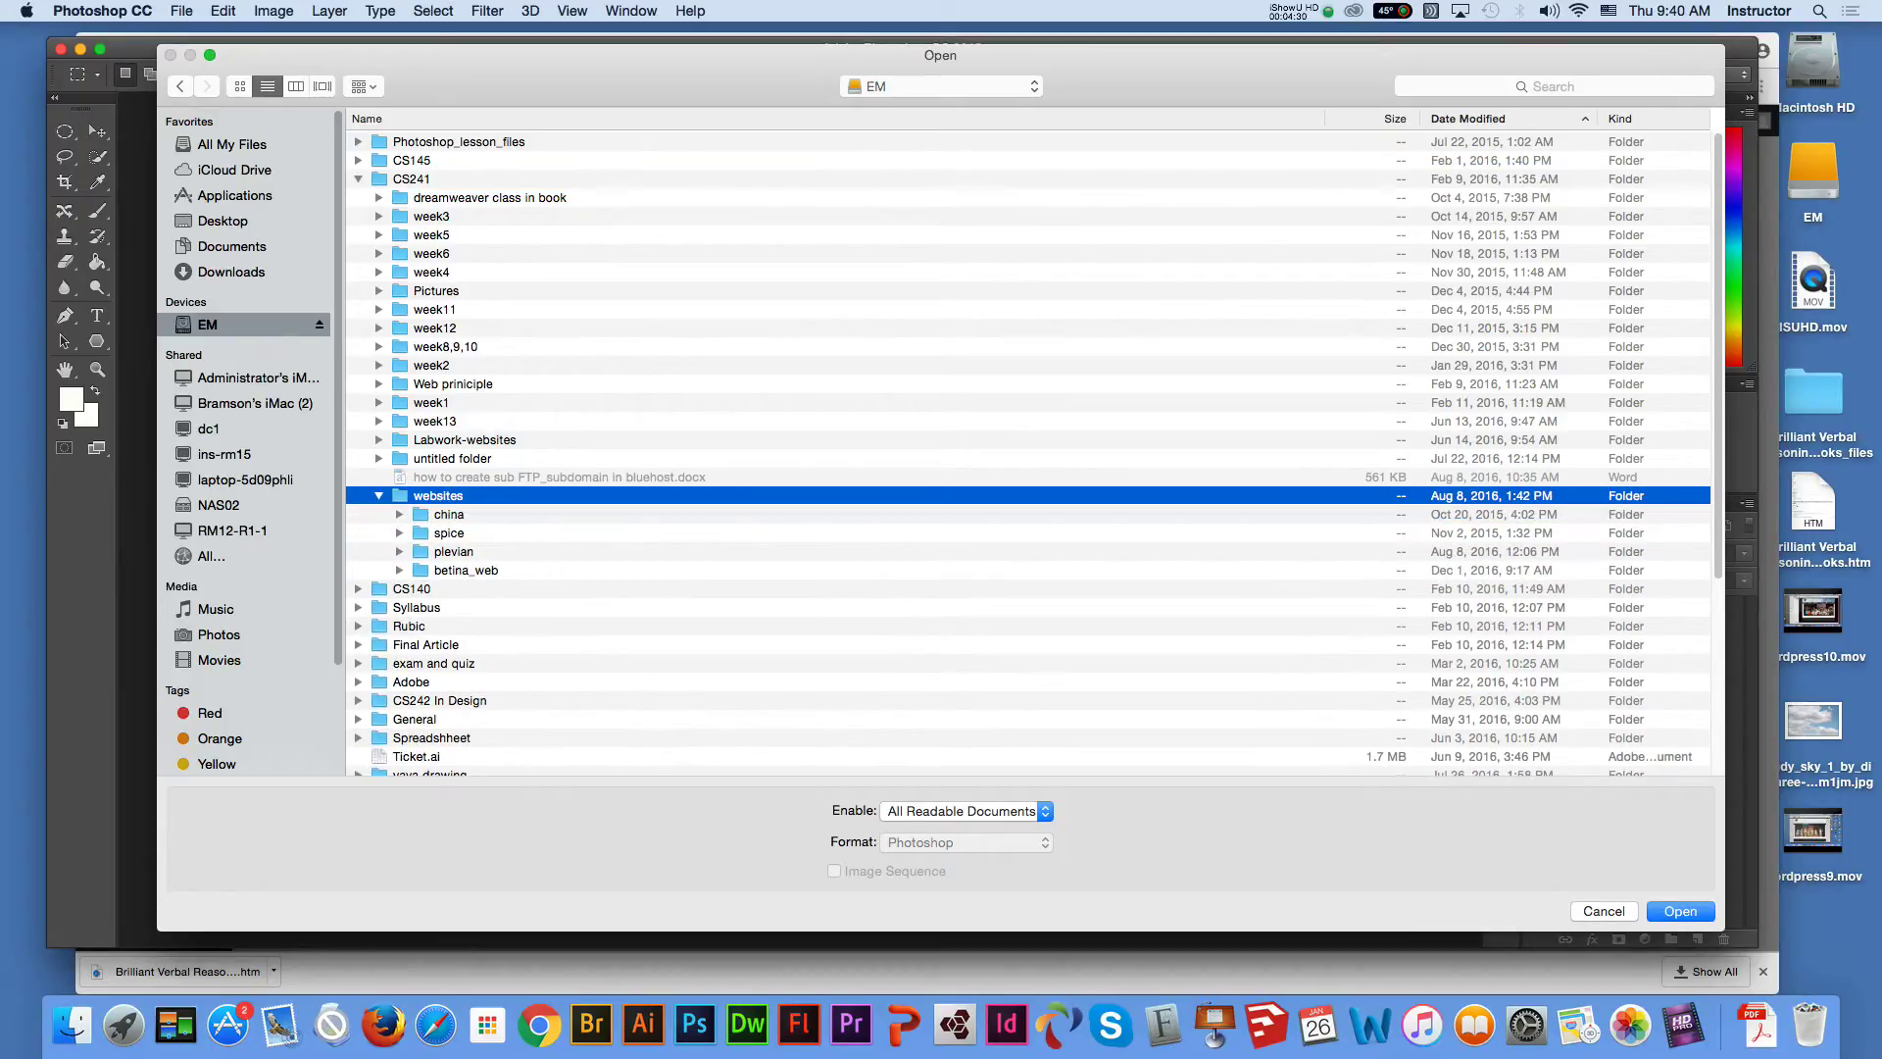
{"action": "left_click", "coordinate": [466, 570]}
{"action": "key", "text": "Right"}
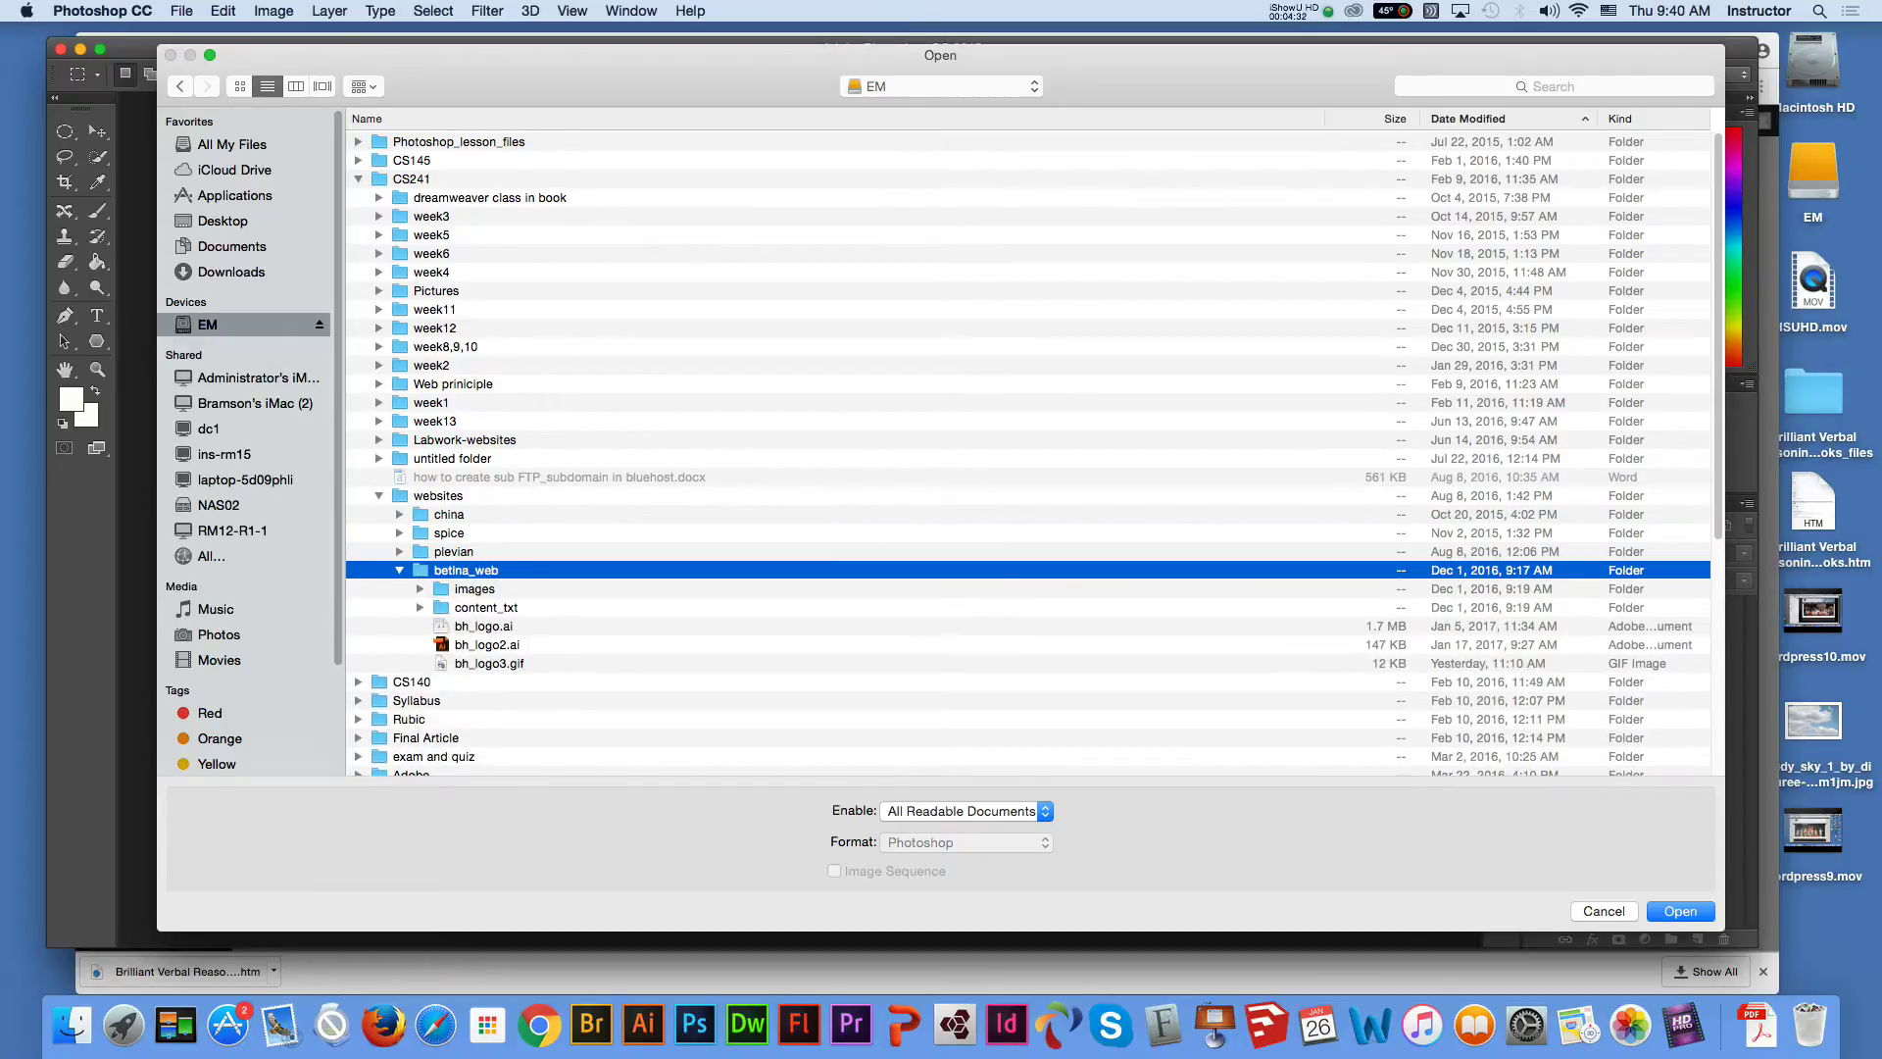
{"action": "left_click", "coordinate": [474, 589]}
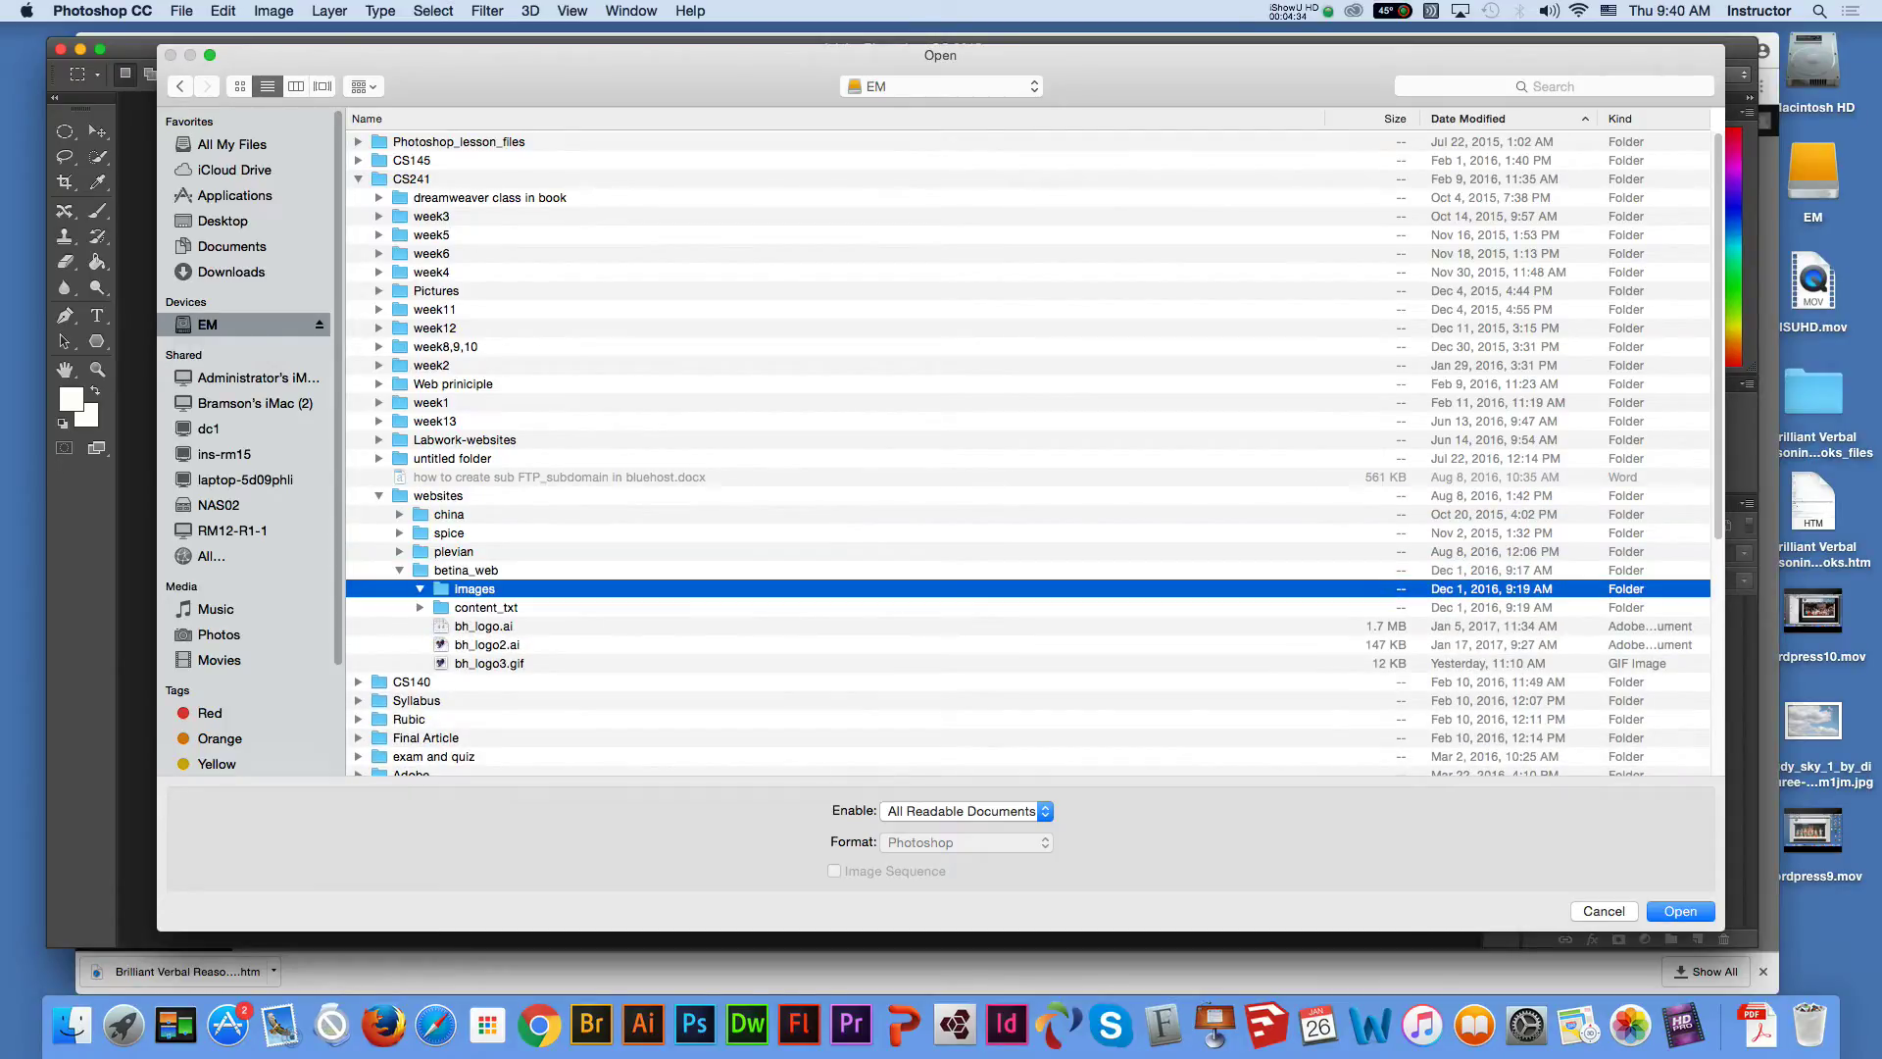
Open all images from "Screen Shot 2016-07-27 at 9.37.10 AM" through bh.gif
{"action": "scroll", "coordinate": [1028, 451], "scroll_direction": "down", "scroll_amount": 5}
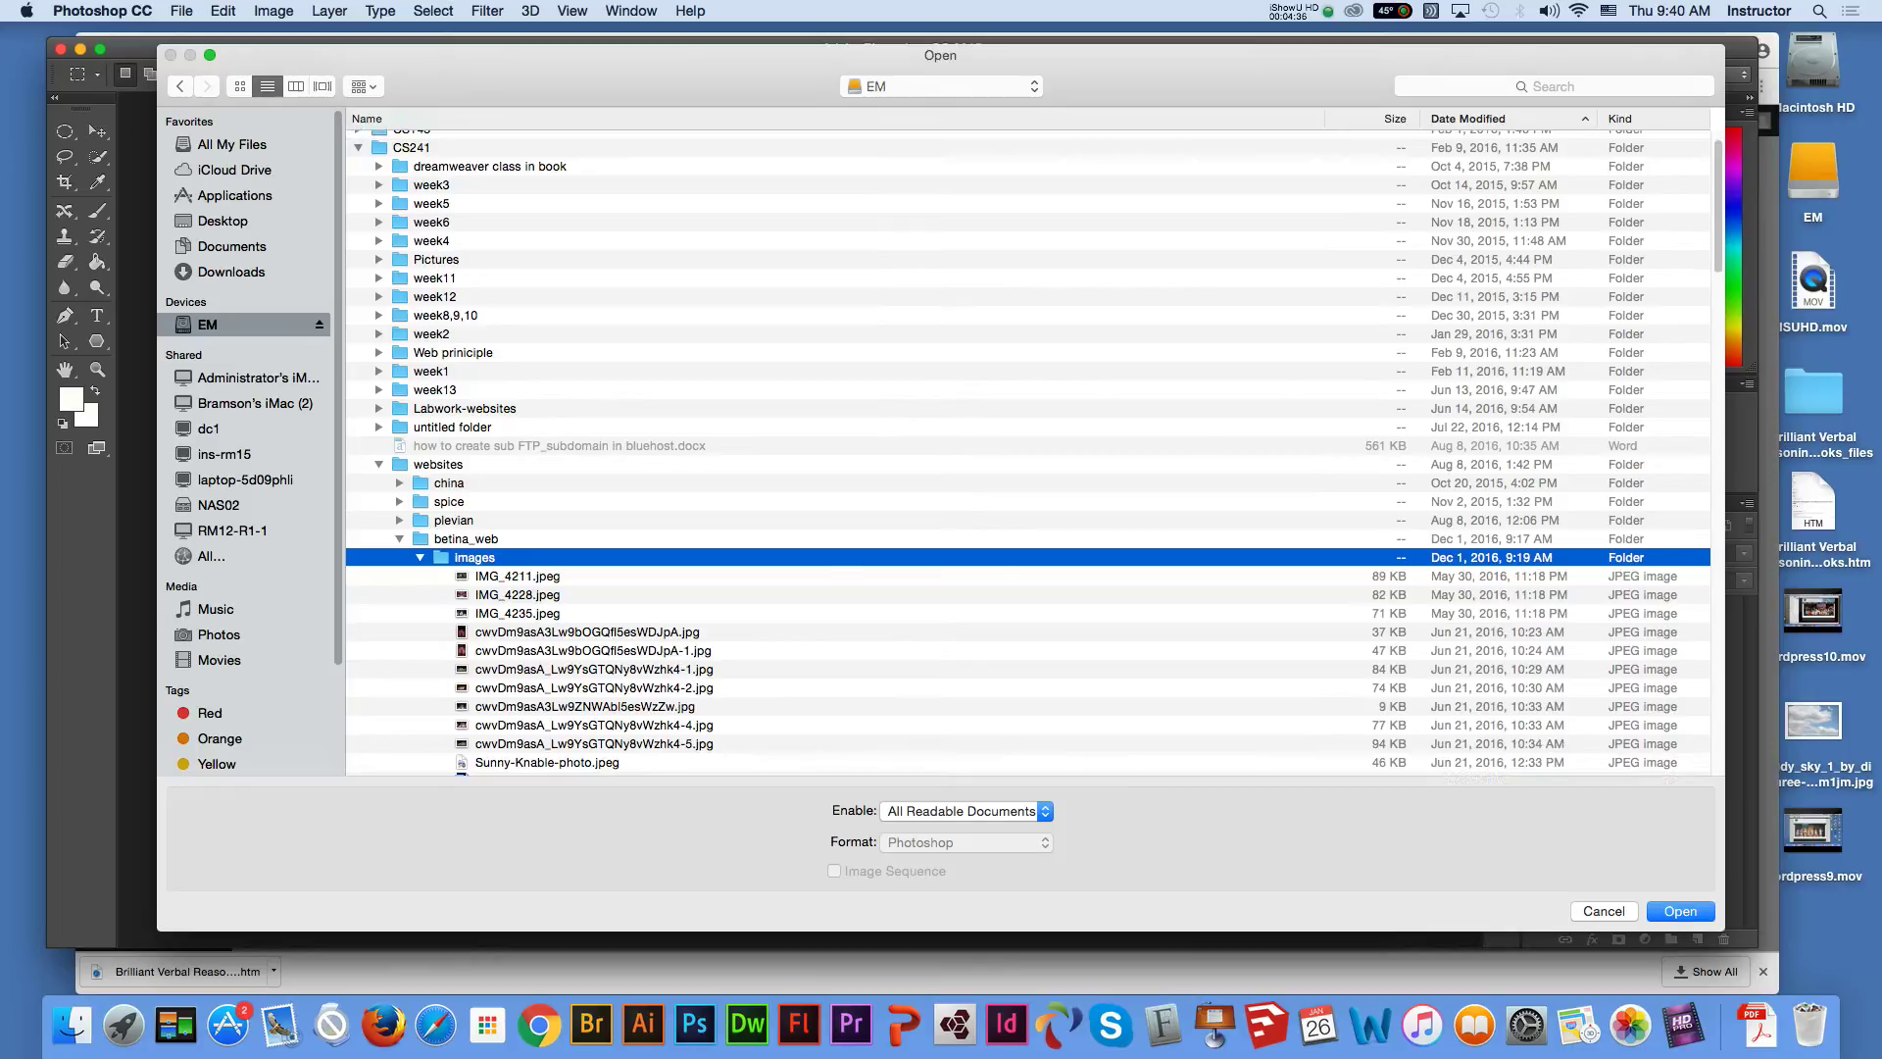
{"action": "scroll", "coordinate": [1027, 451], "scroll_direction": "down", "scroll_amount": 6}
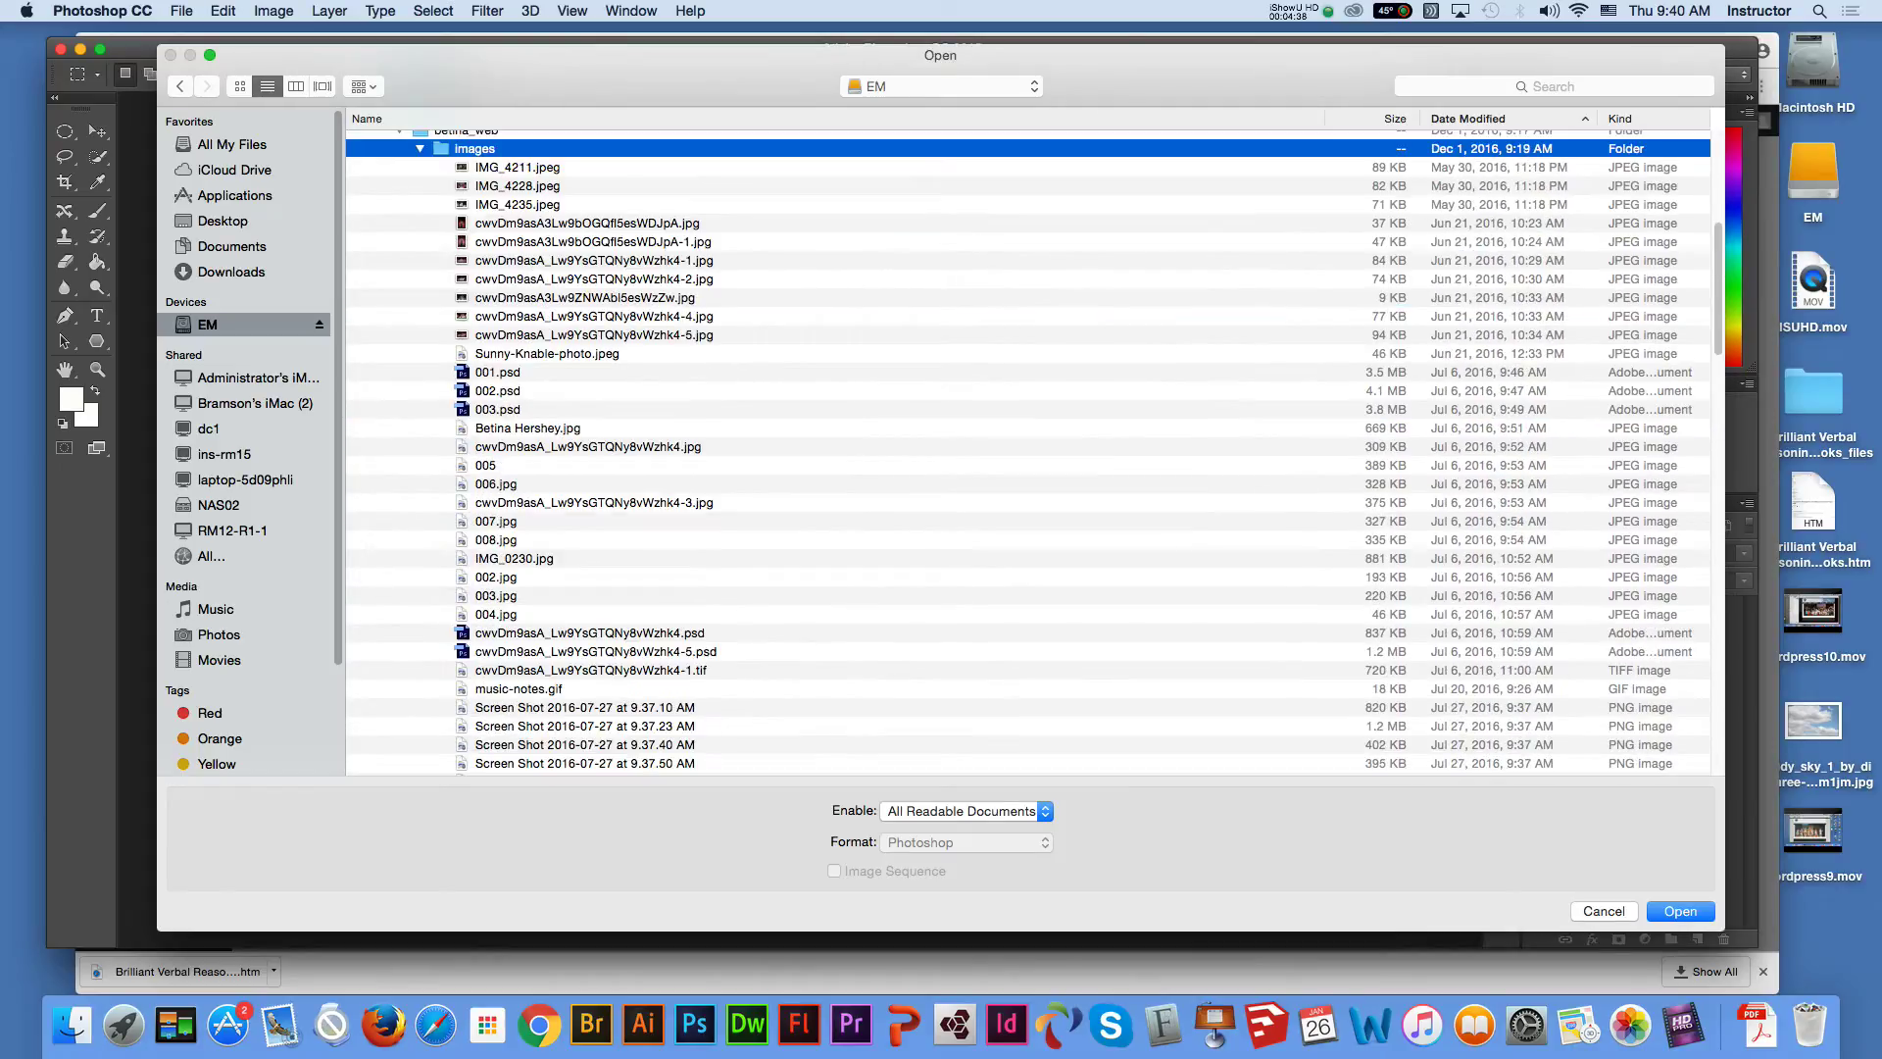
{"action": "left_click", "coordinate": [585, 532]}
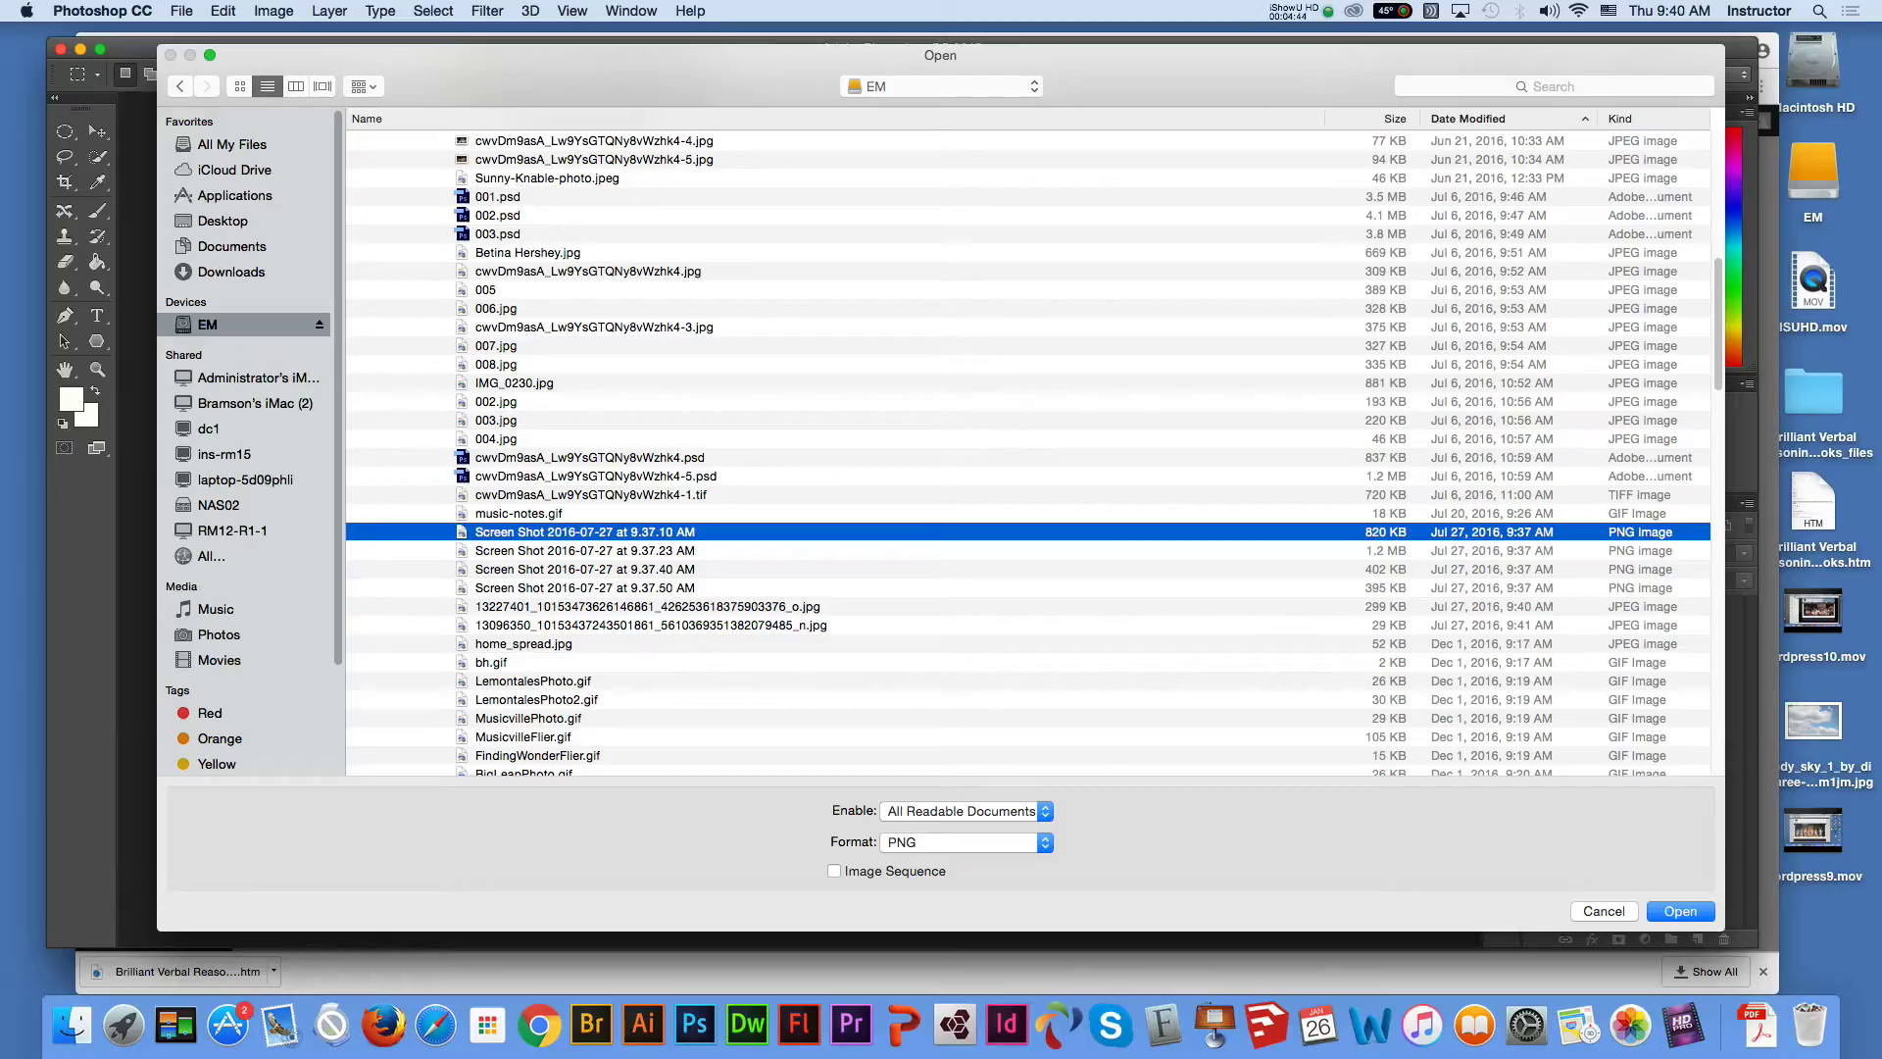
{"action": "left_click", "coordinate": [491, 662], "text": "shift"}
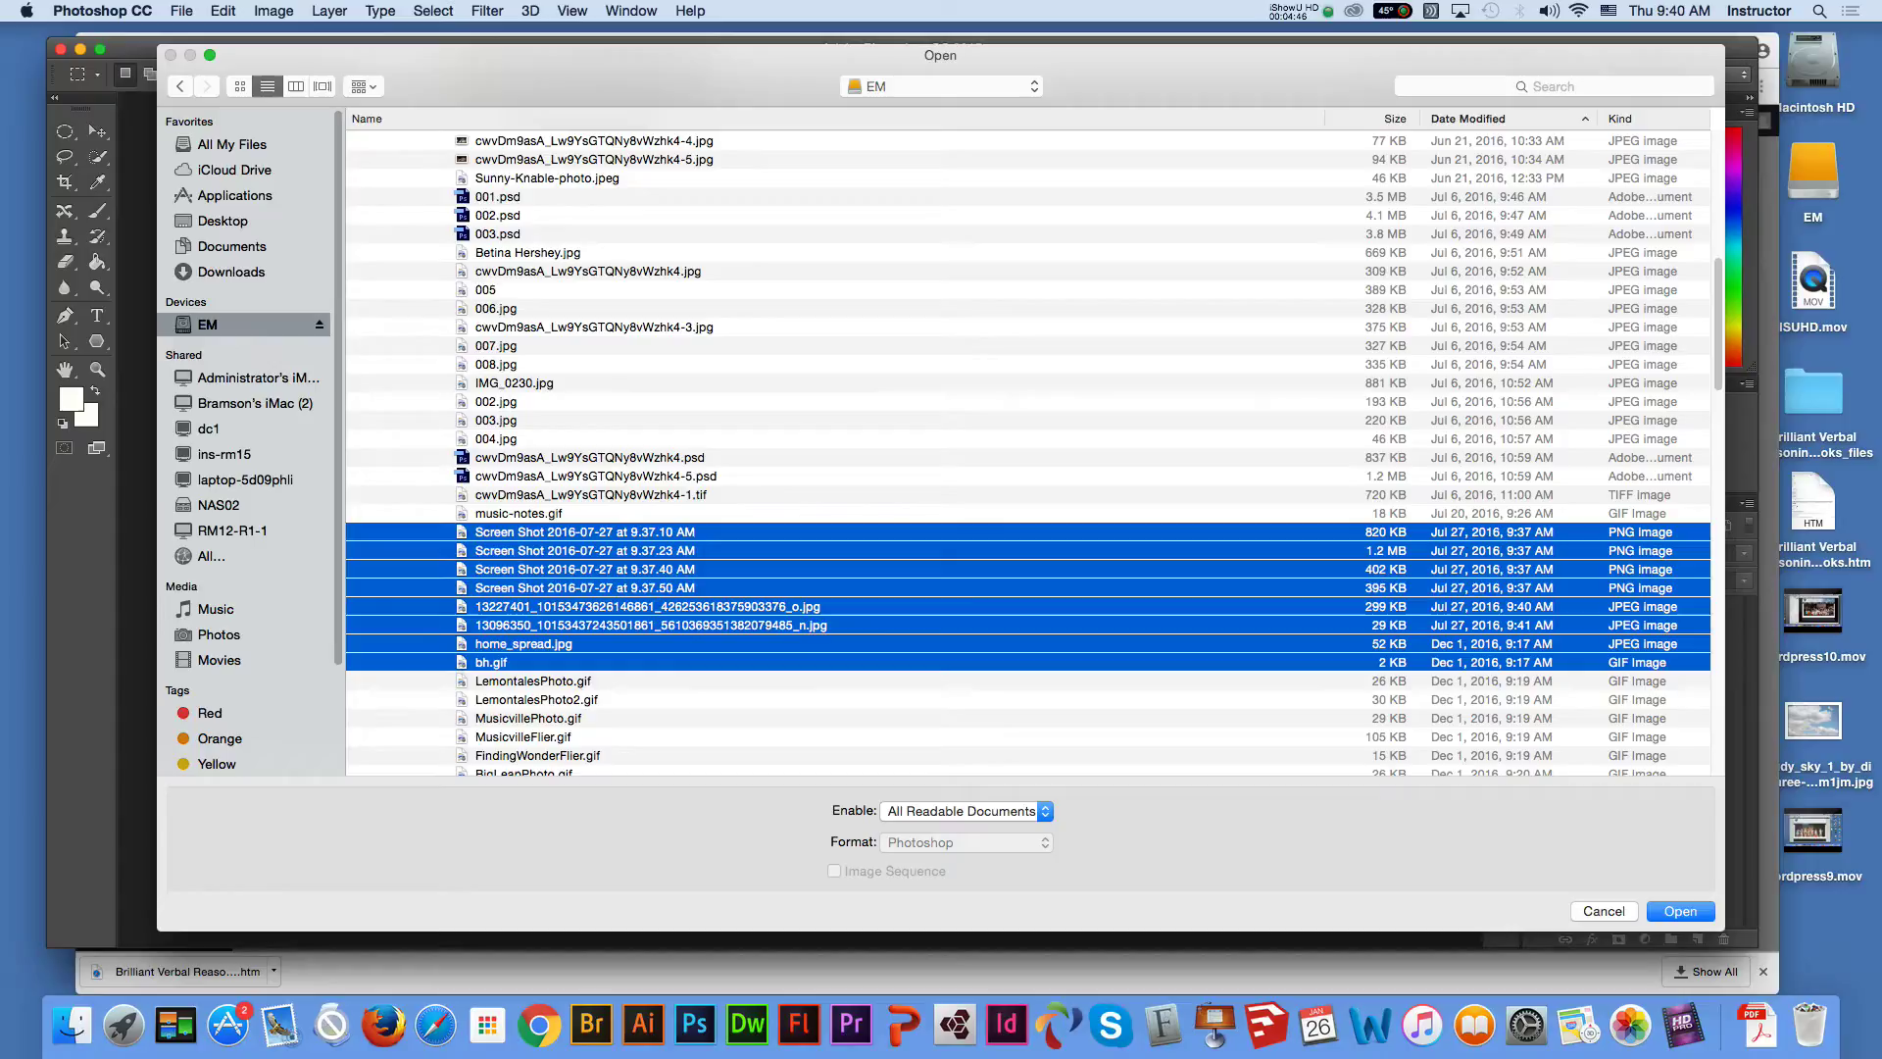
{"action": "key", "text": "Return"}
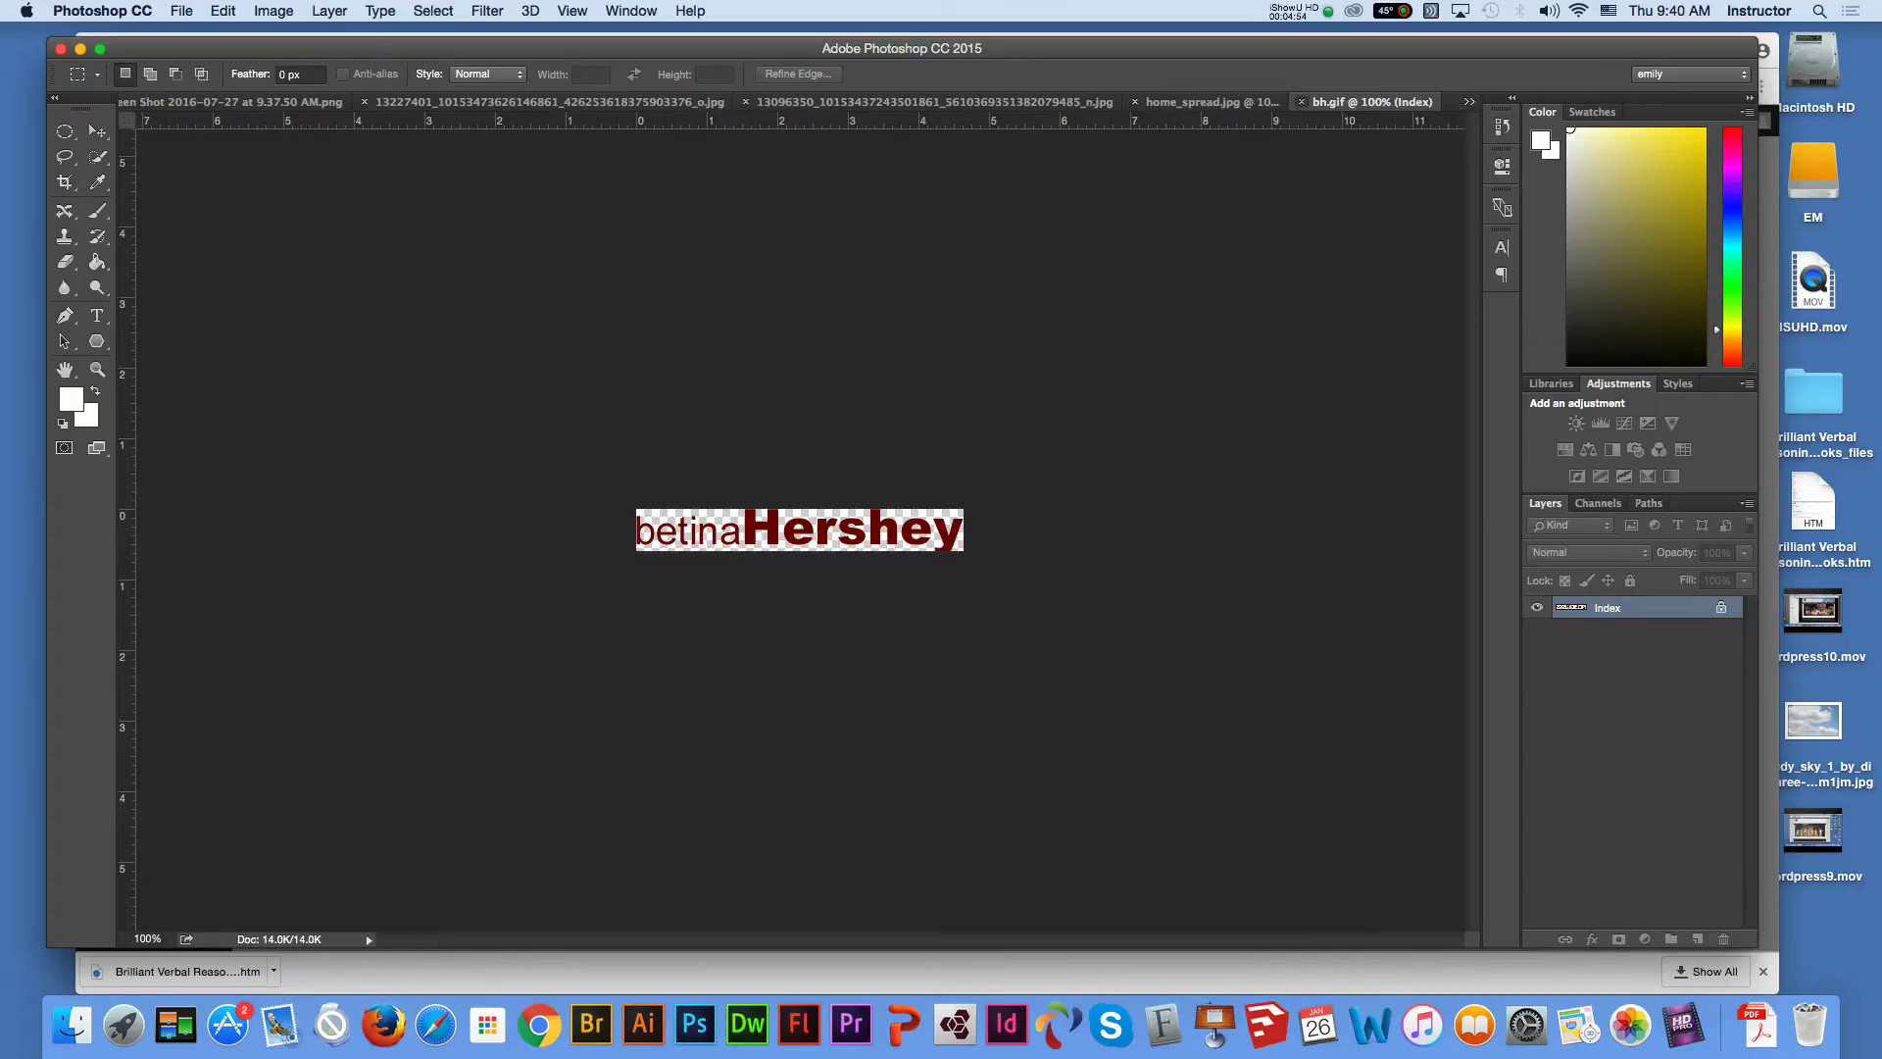
Bring up the "What If?" poster image and crop it to the green character with the antennae
{"action": "left_click", "coordinate": [1234, 102]}
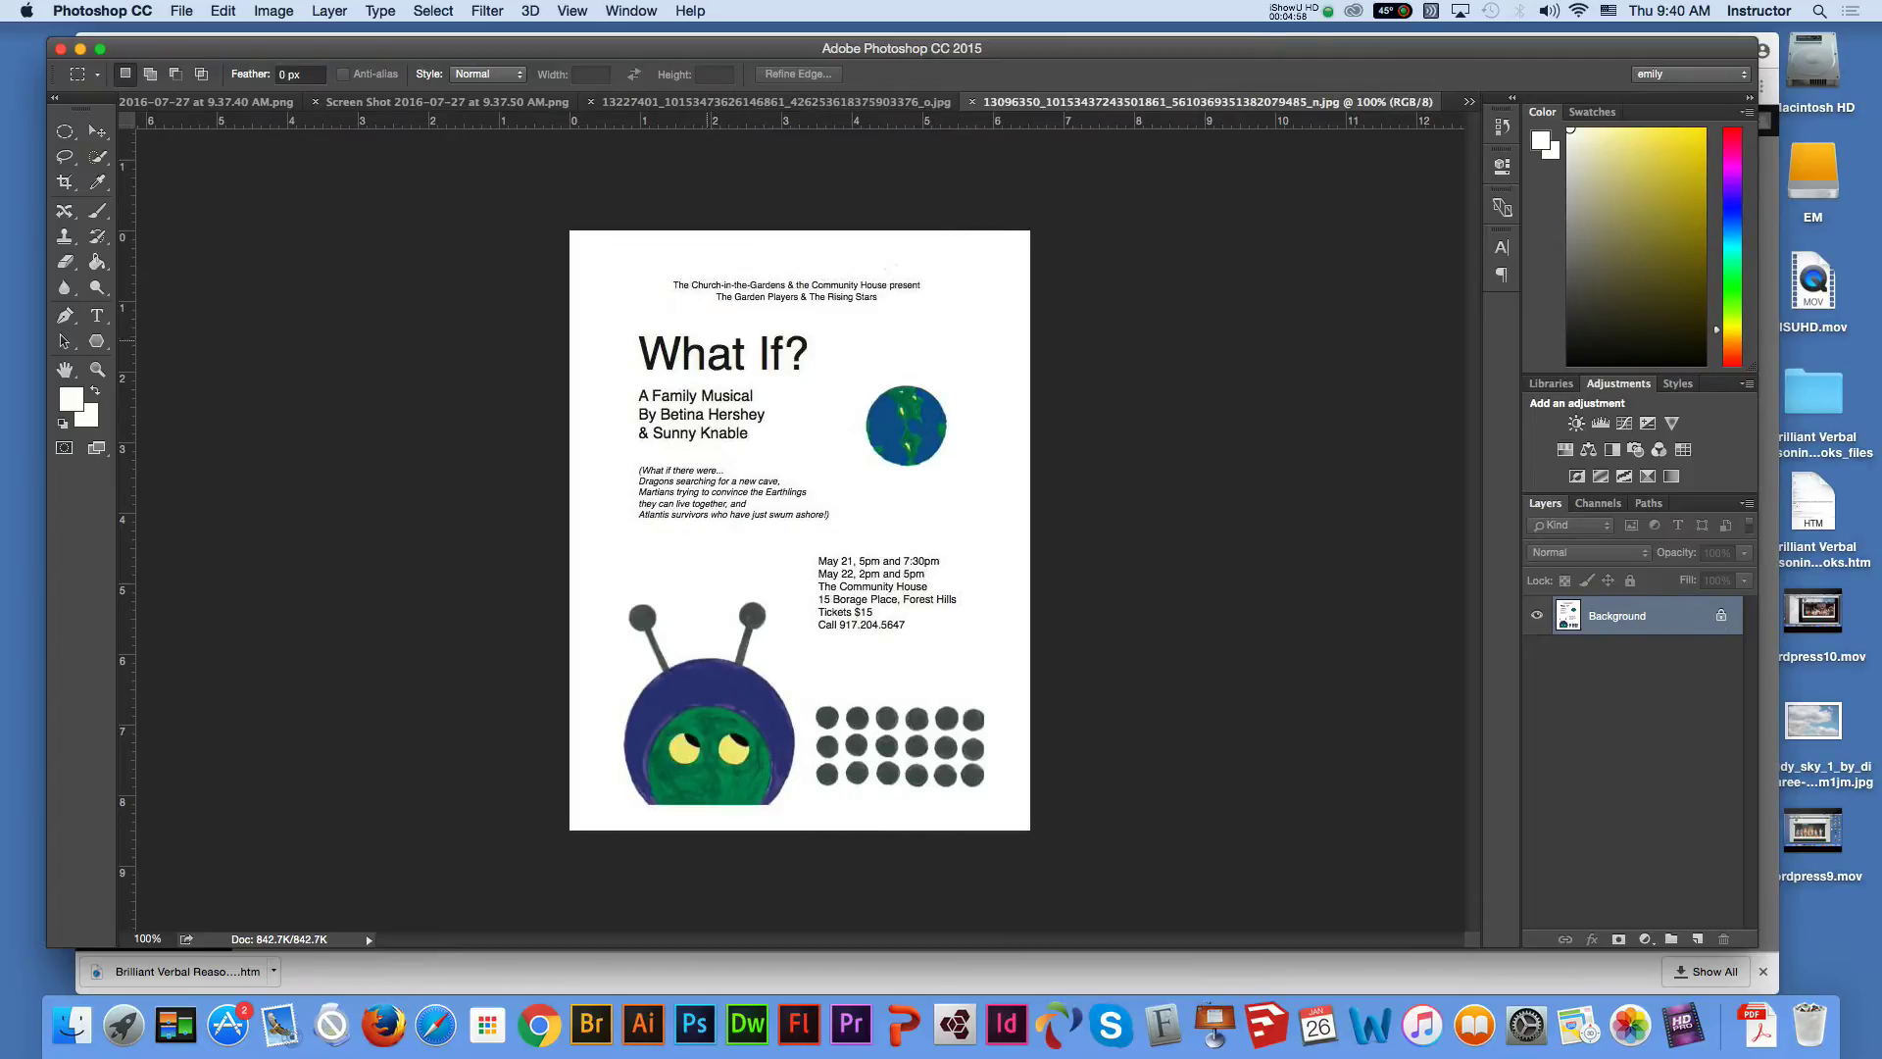
{"action": "key", "text": "c"}
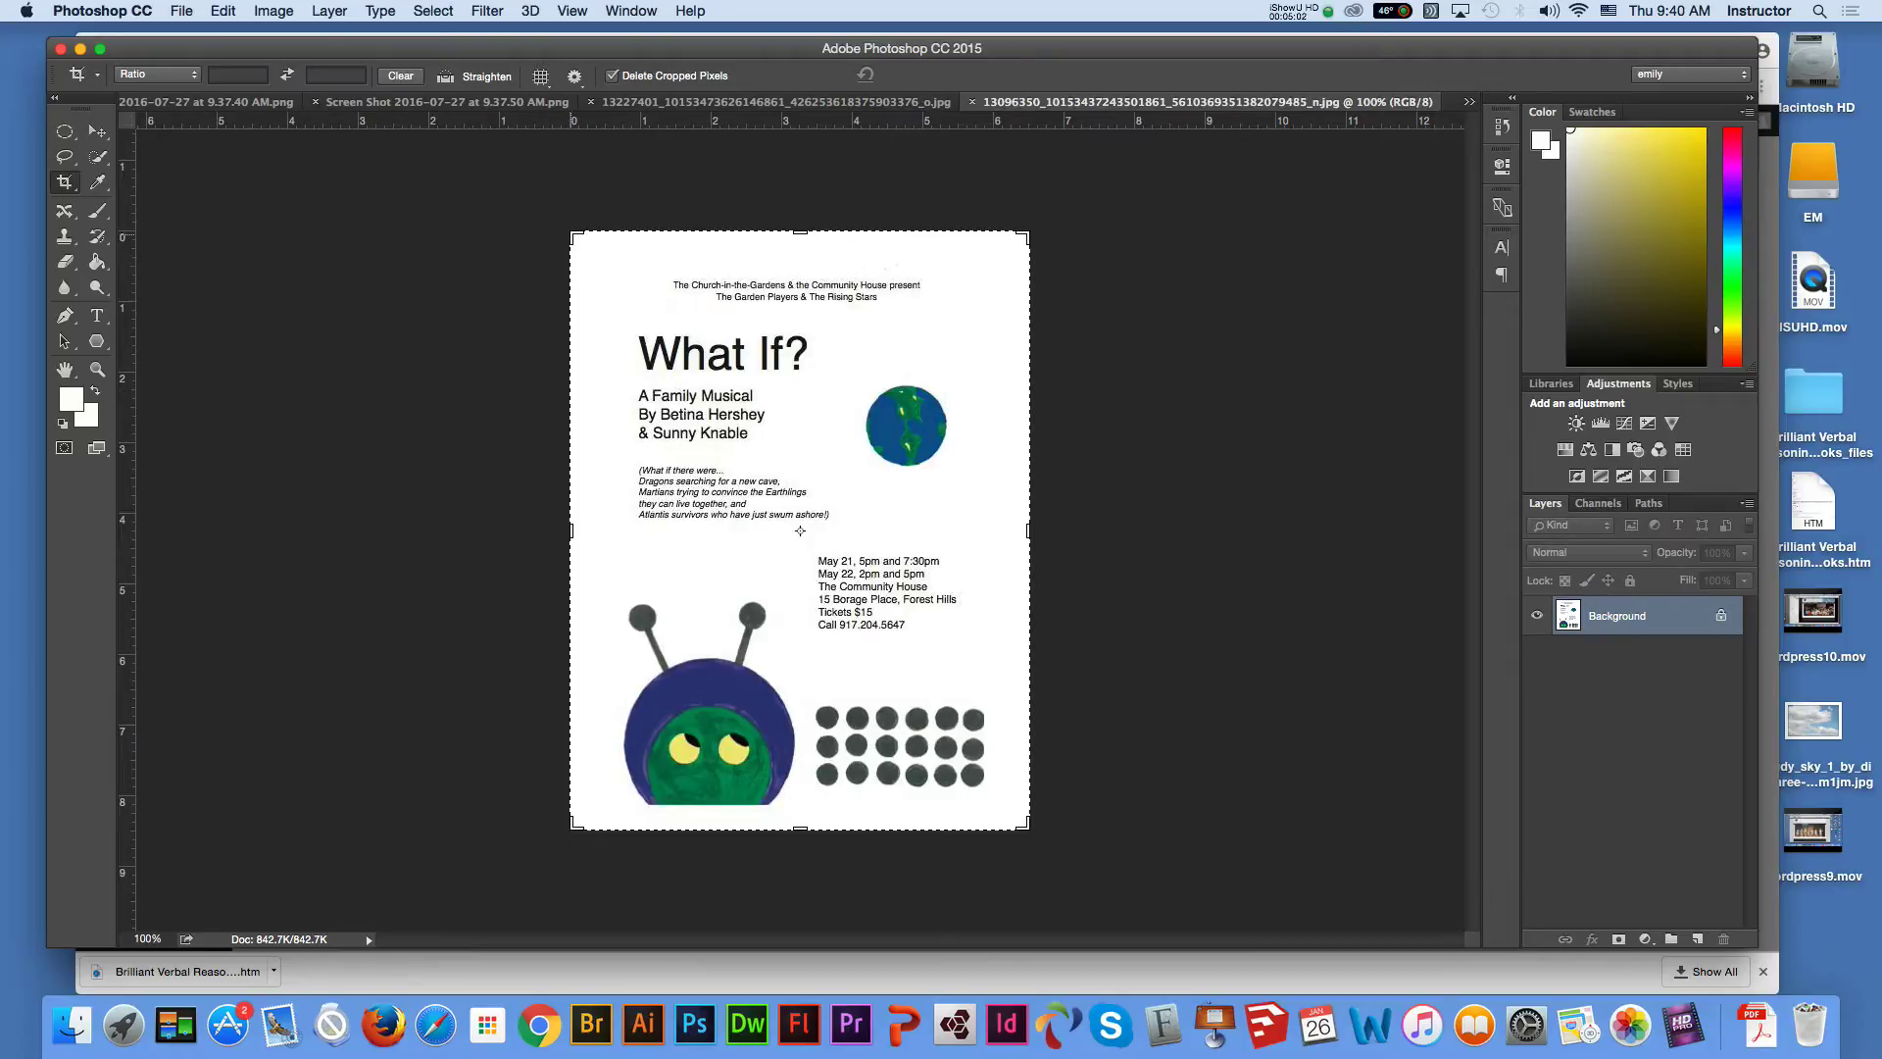
{"action": "left_click_drag", "start_coordinate": [574, 235], "coordinate": [596, 412]}
{"action": "left_click_drag", "start_coordinate": [1001, 646], "coordinate": [888, 639]}
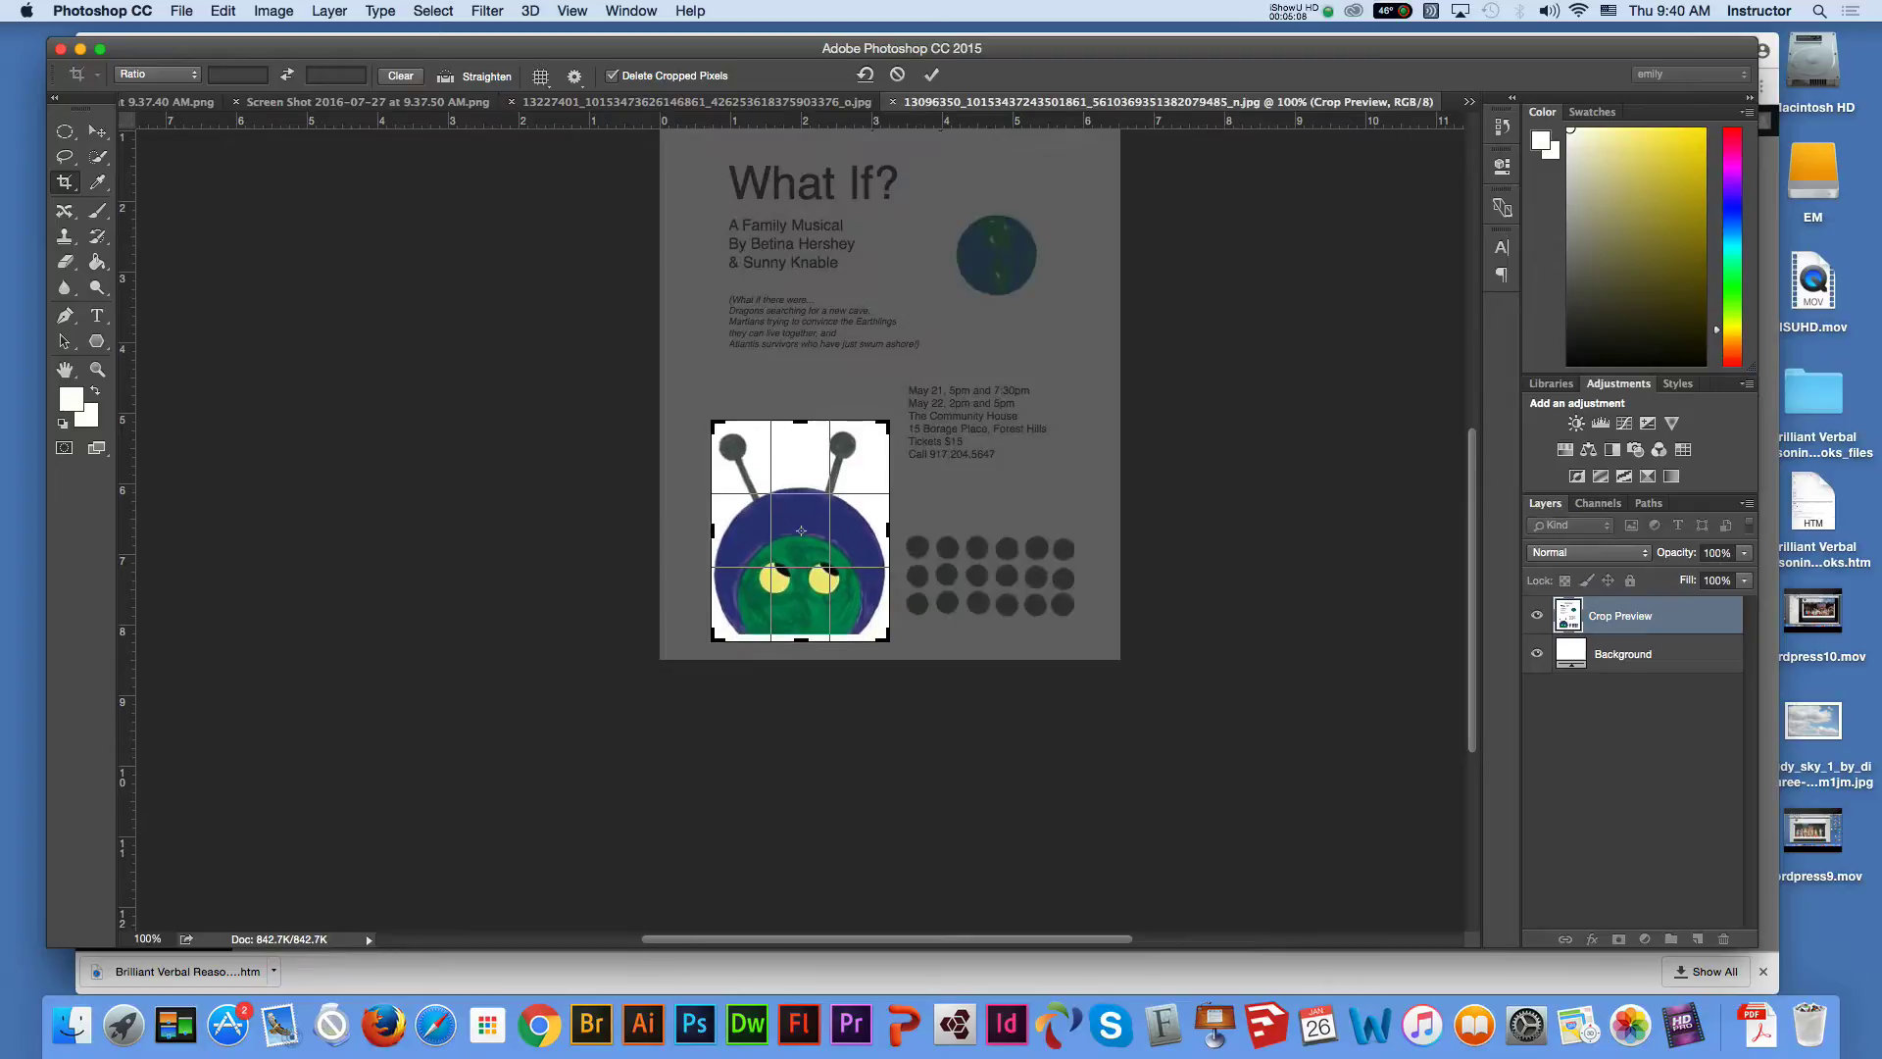
{"action": "key", "text": "Return"}
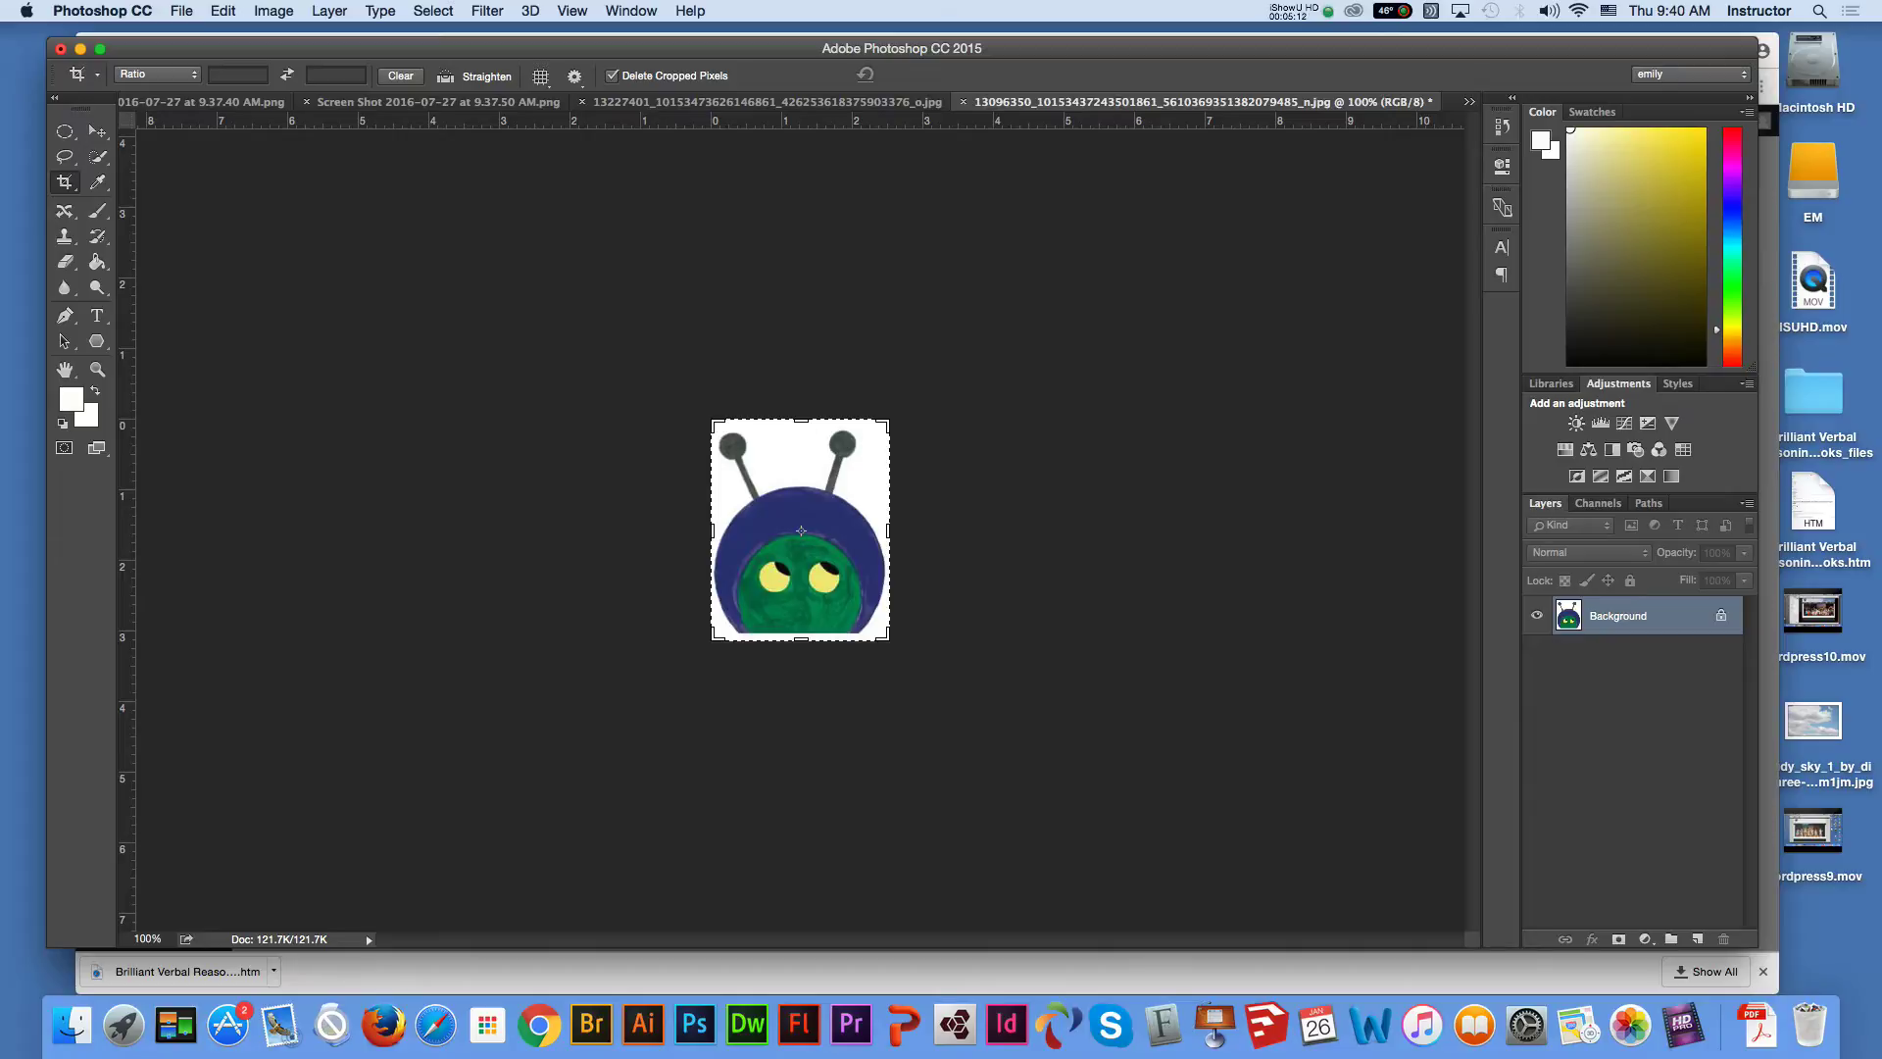
Set the Crop tool to W x H x Resolution with 150 px width, 150 px height and 72 px/in
{"action": "left_click", "coordinate": [157, 73]}
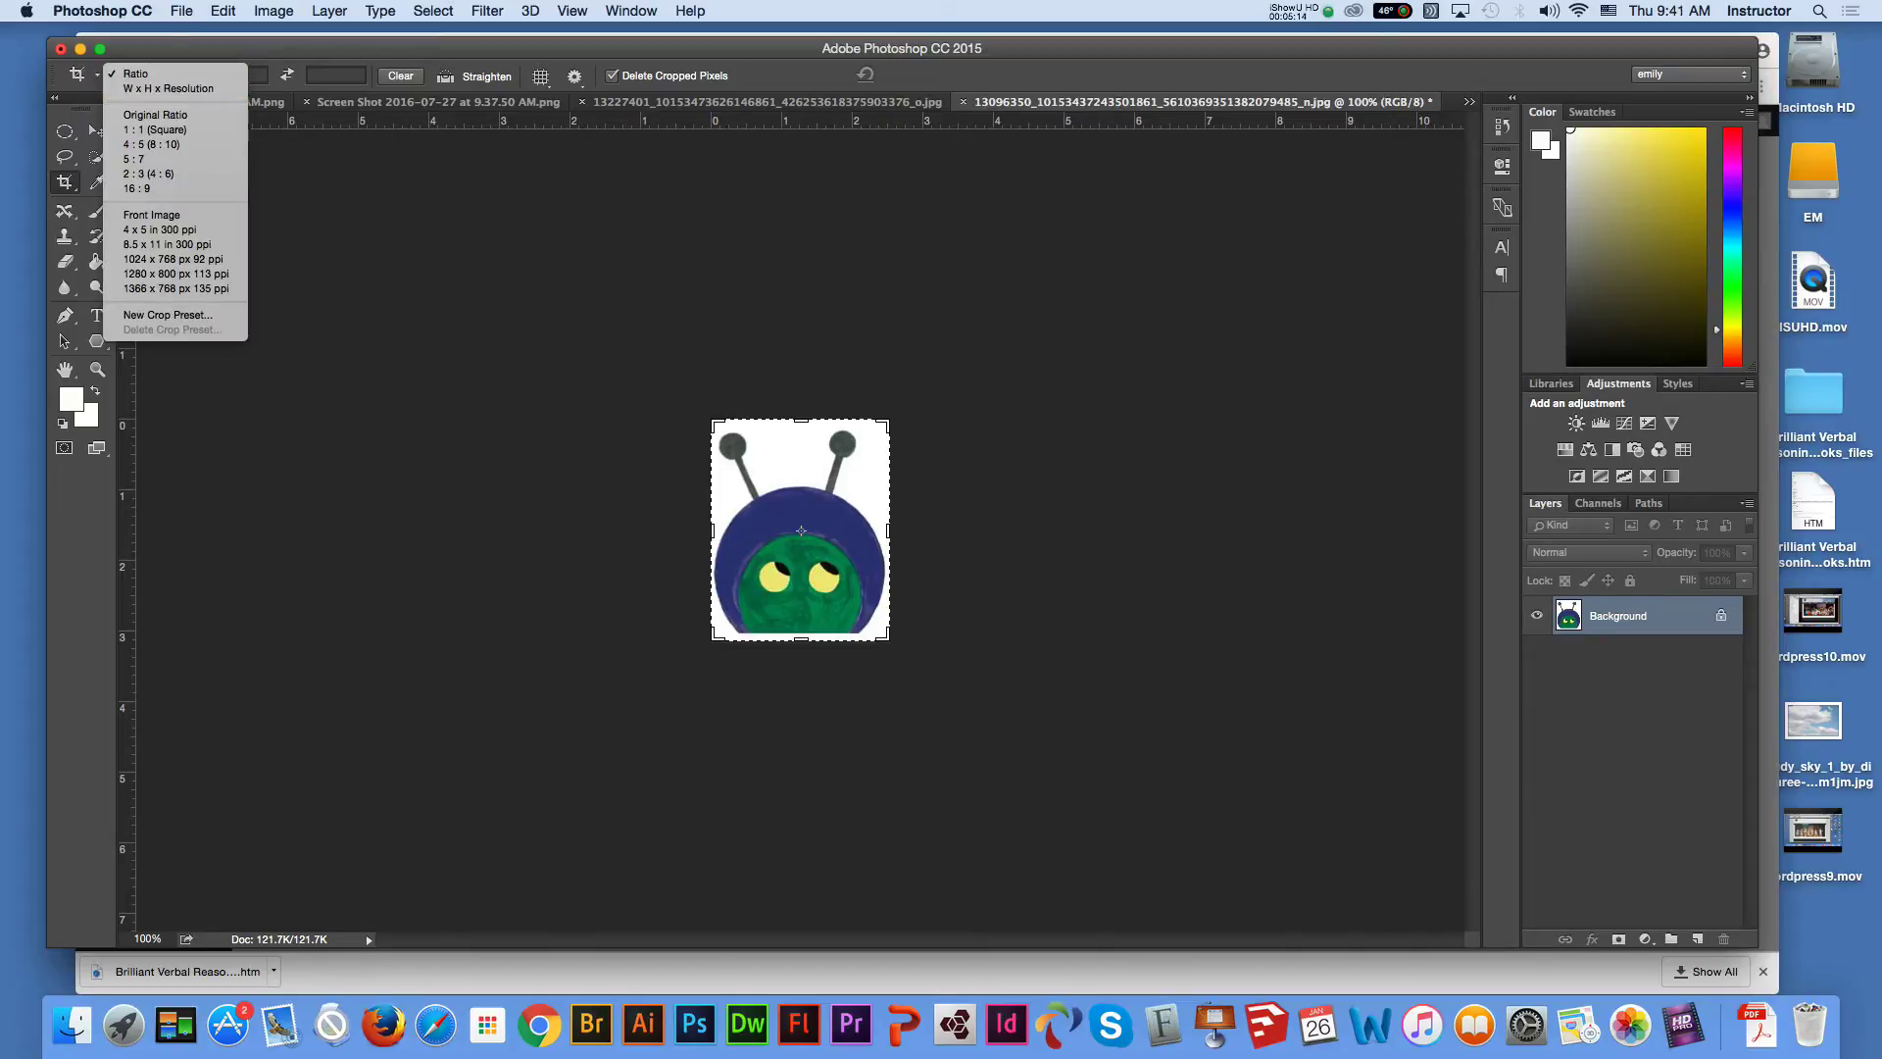
{"action": "left_click", "coordinate": [168, 88]}
{"action": "left_click", "coordinate": [237, 74]}
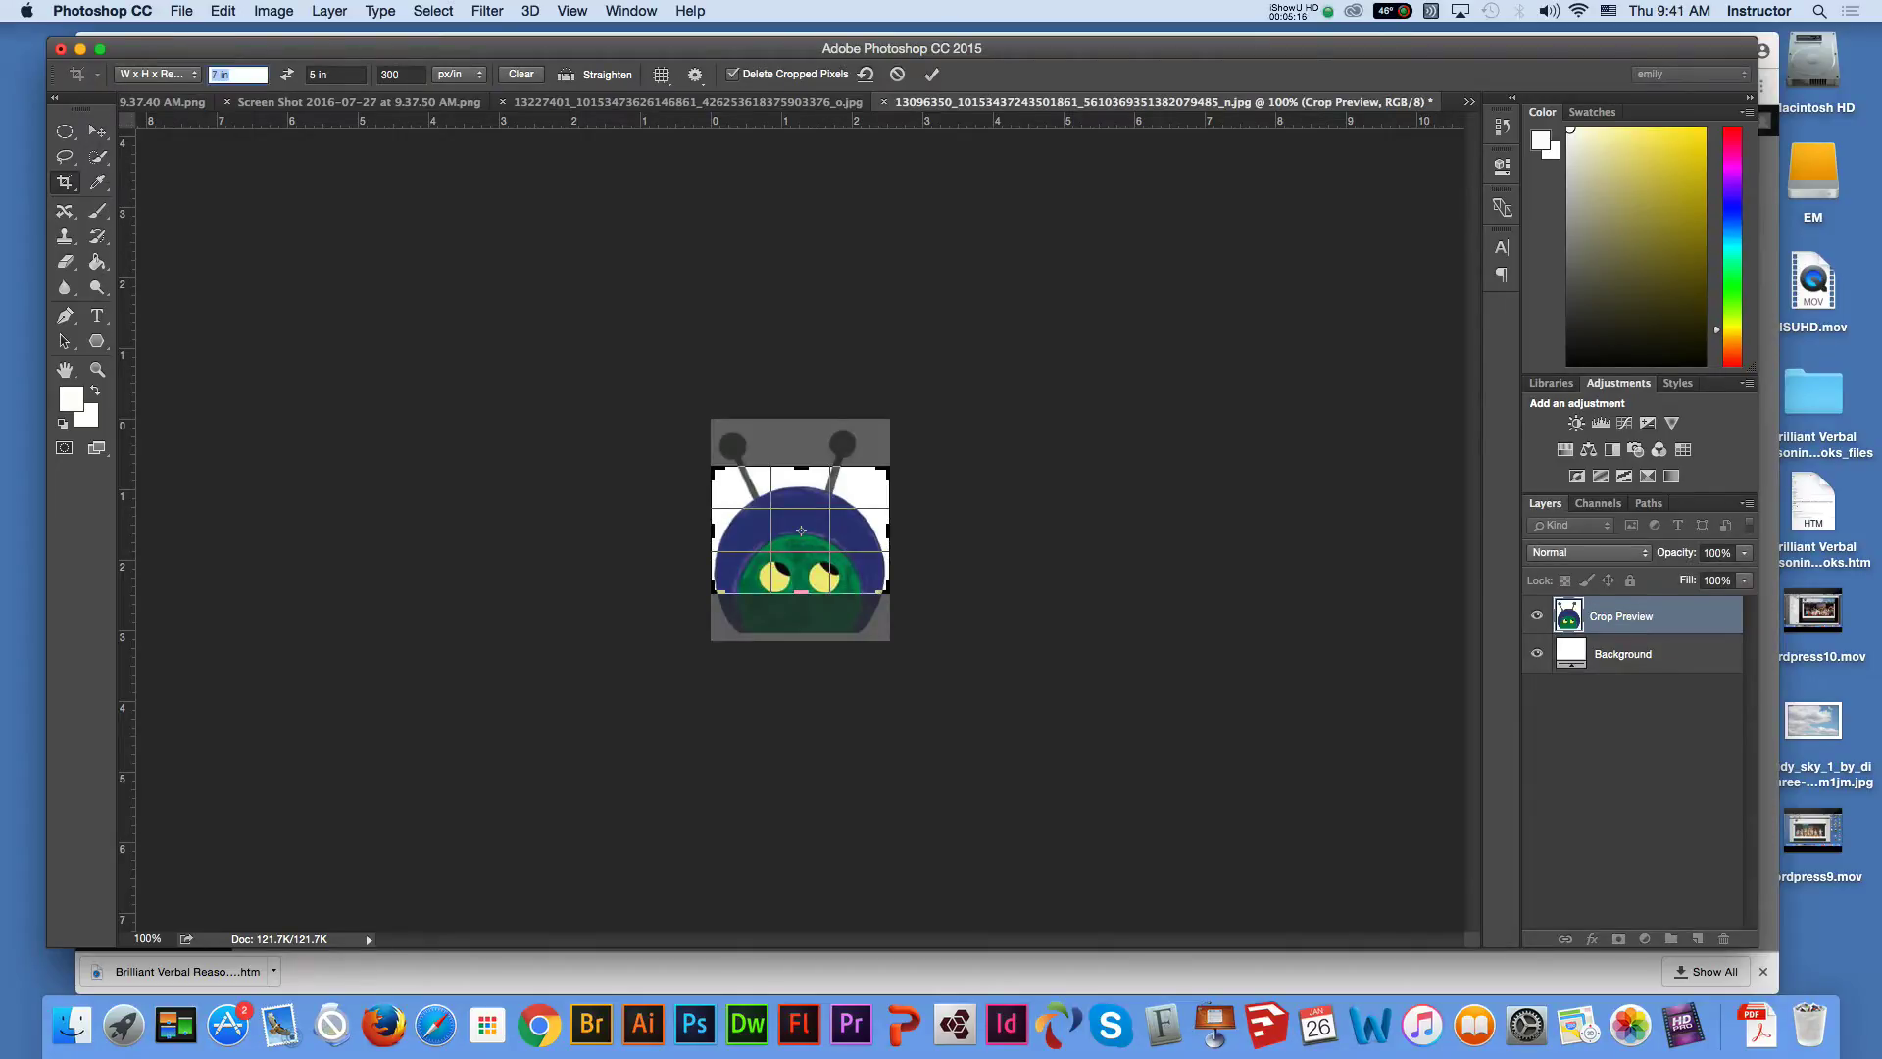
{"action": "type", "text": "150"}
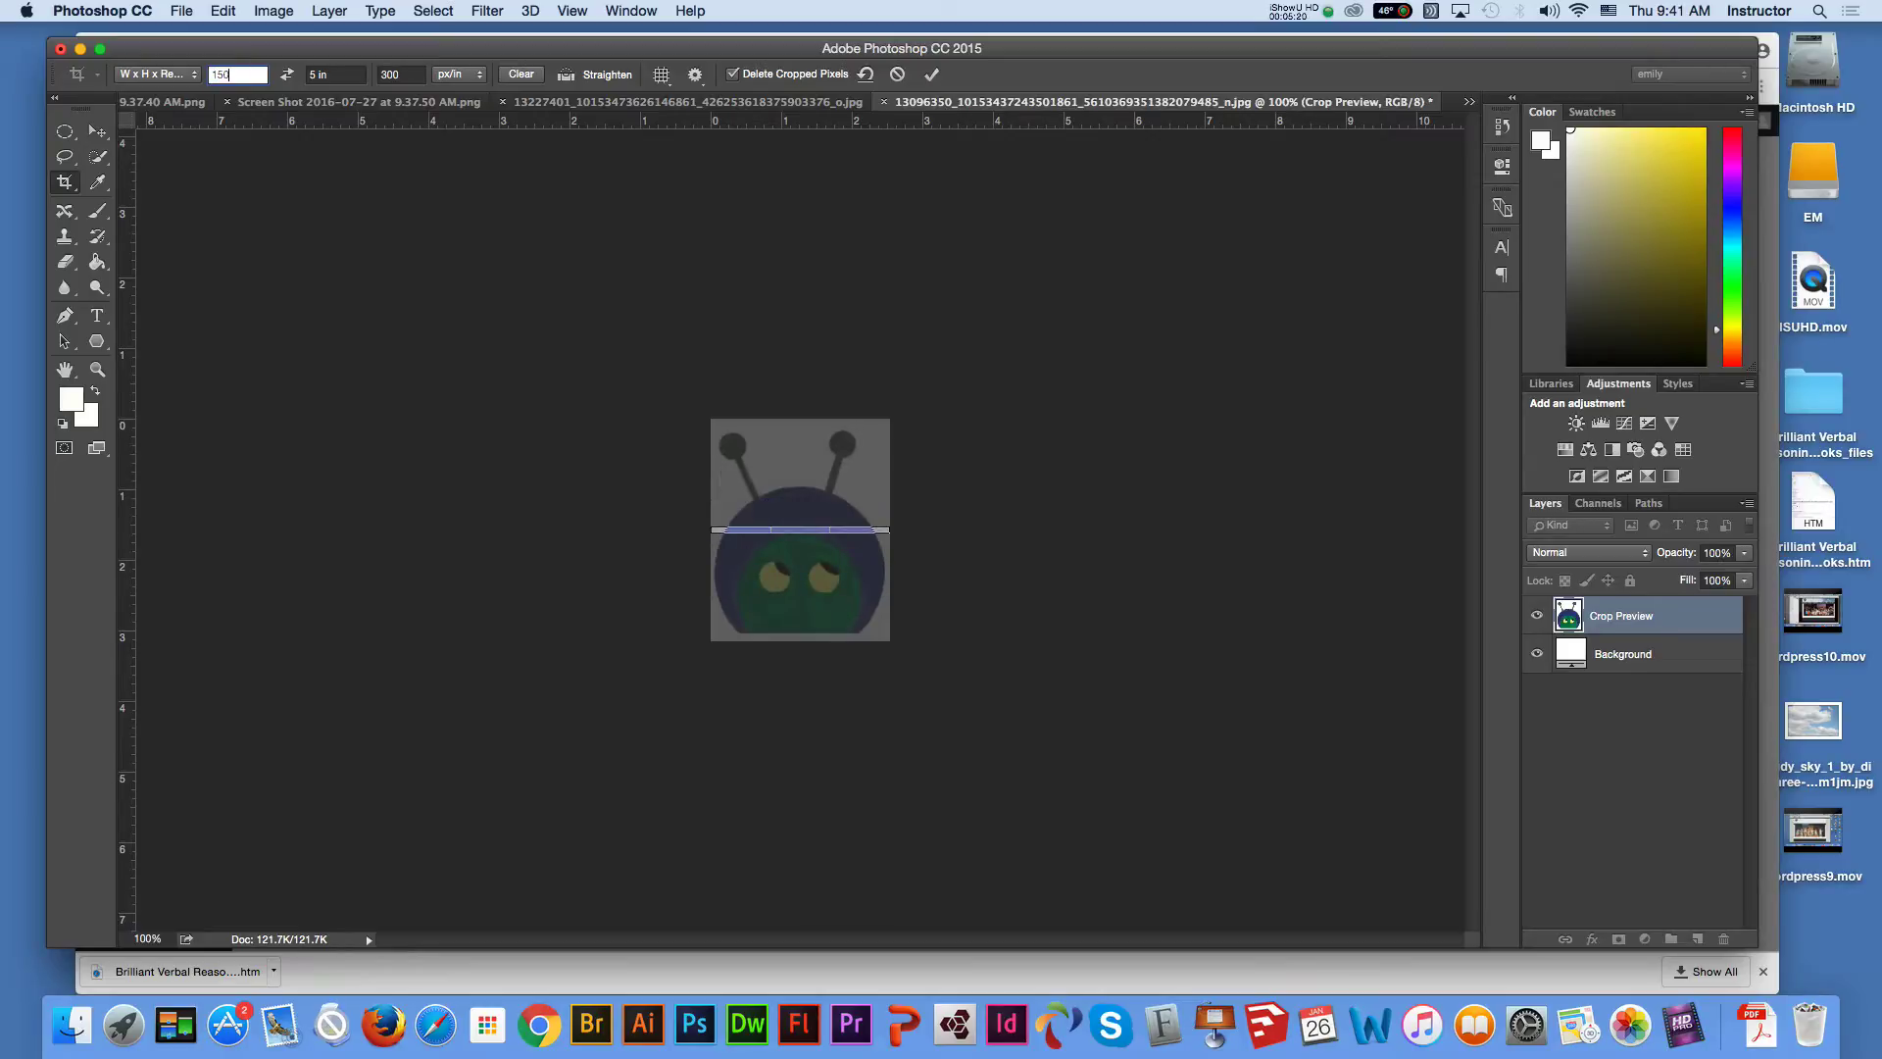
{"action": "key", "text": "Tab"}
{"action": "key", "text": "shift+Tab"}
{"action": "type", "text": "150px"}
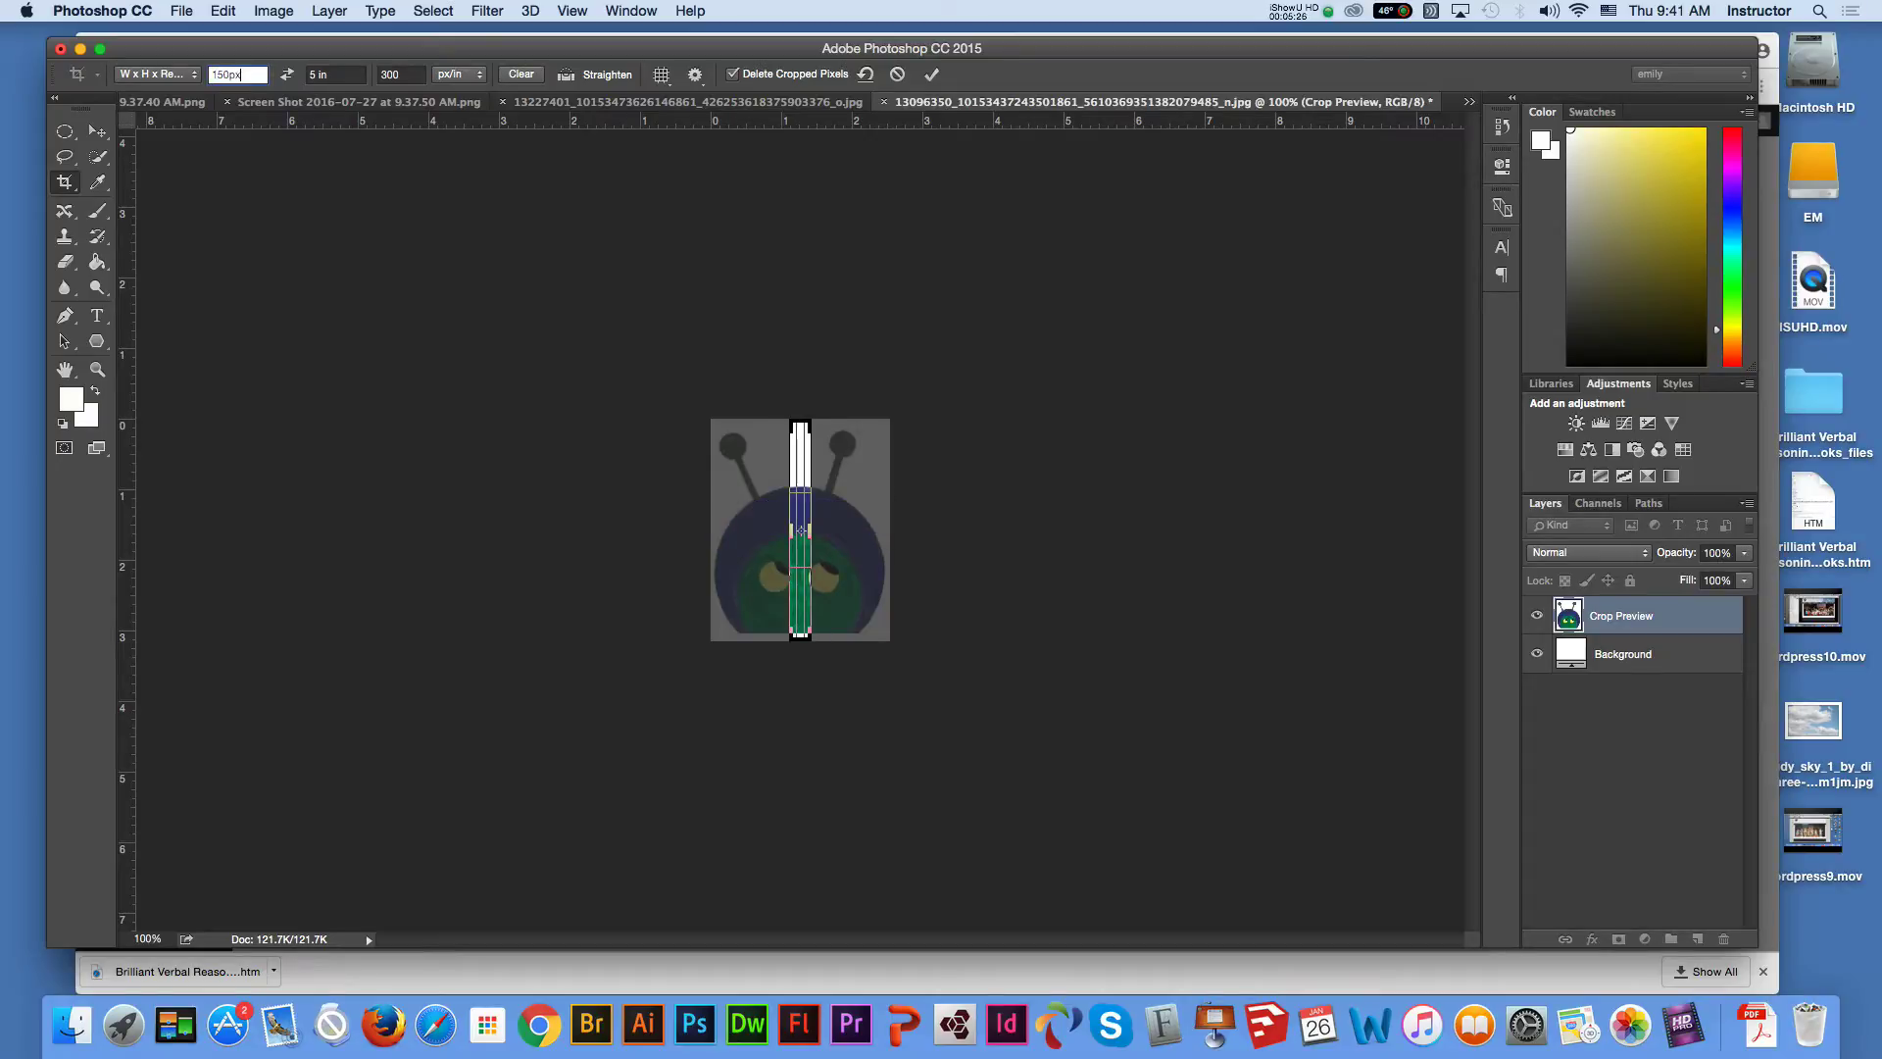
{"action": "key", "text": "Tab"}
{"action": "type", "text": "150px"}
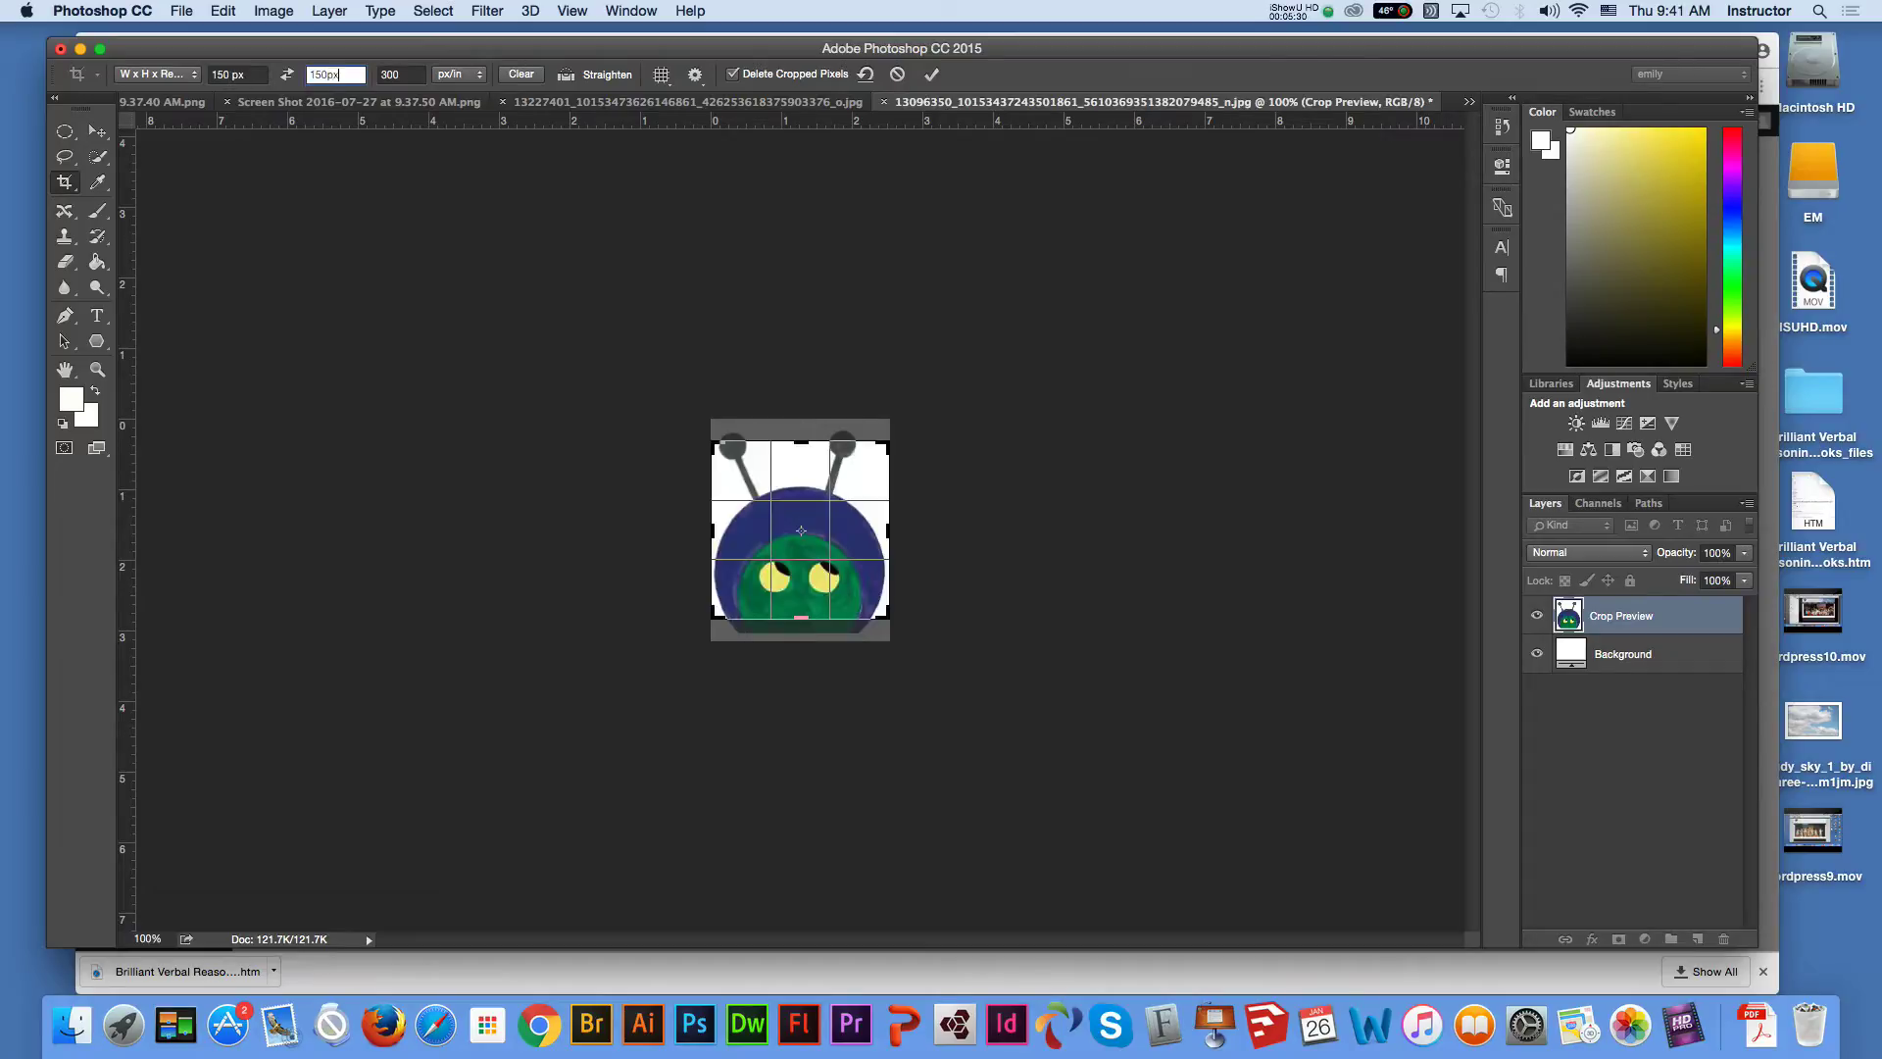
{"action": "key", "text": "Tab"}
{"action": "type", "text": "72"}
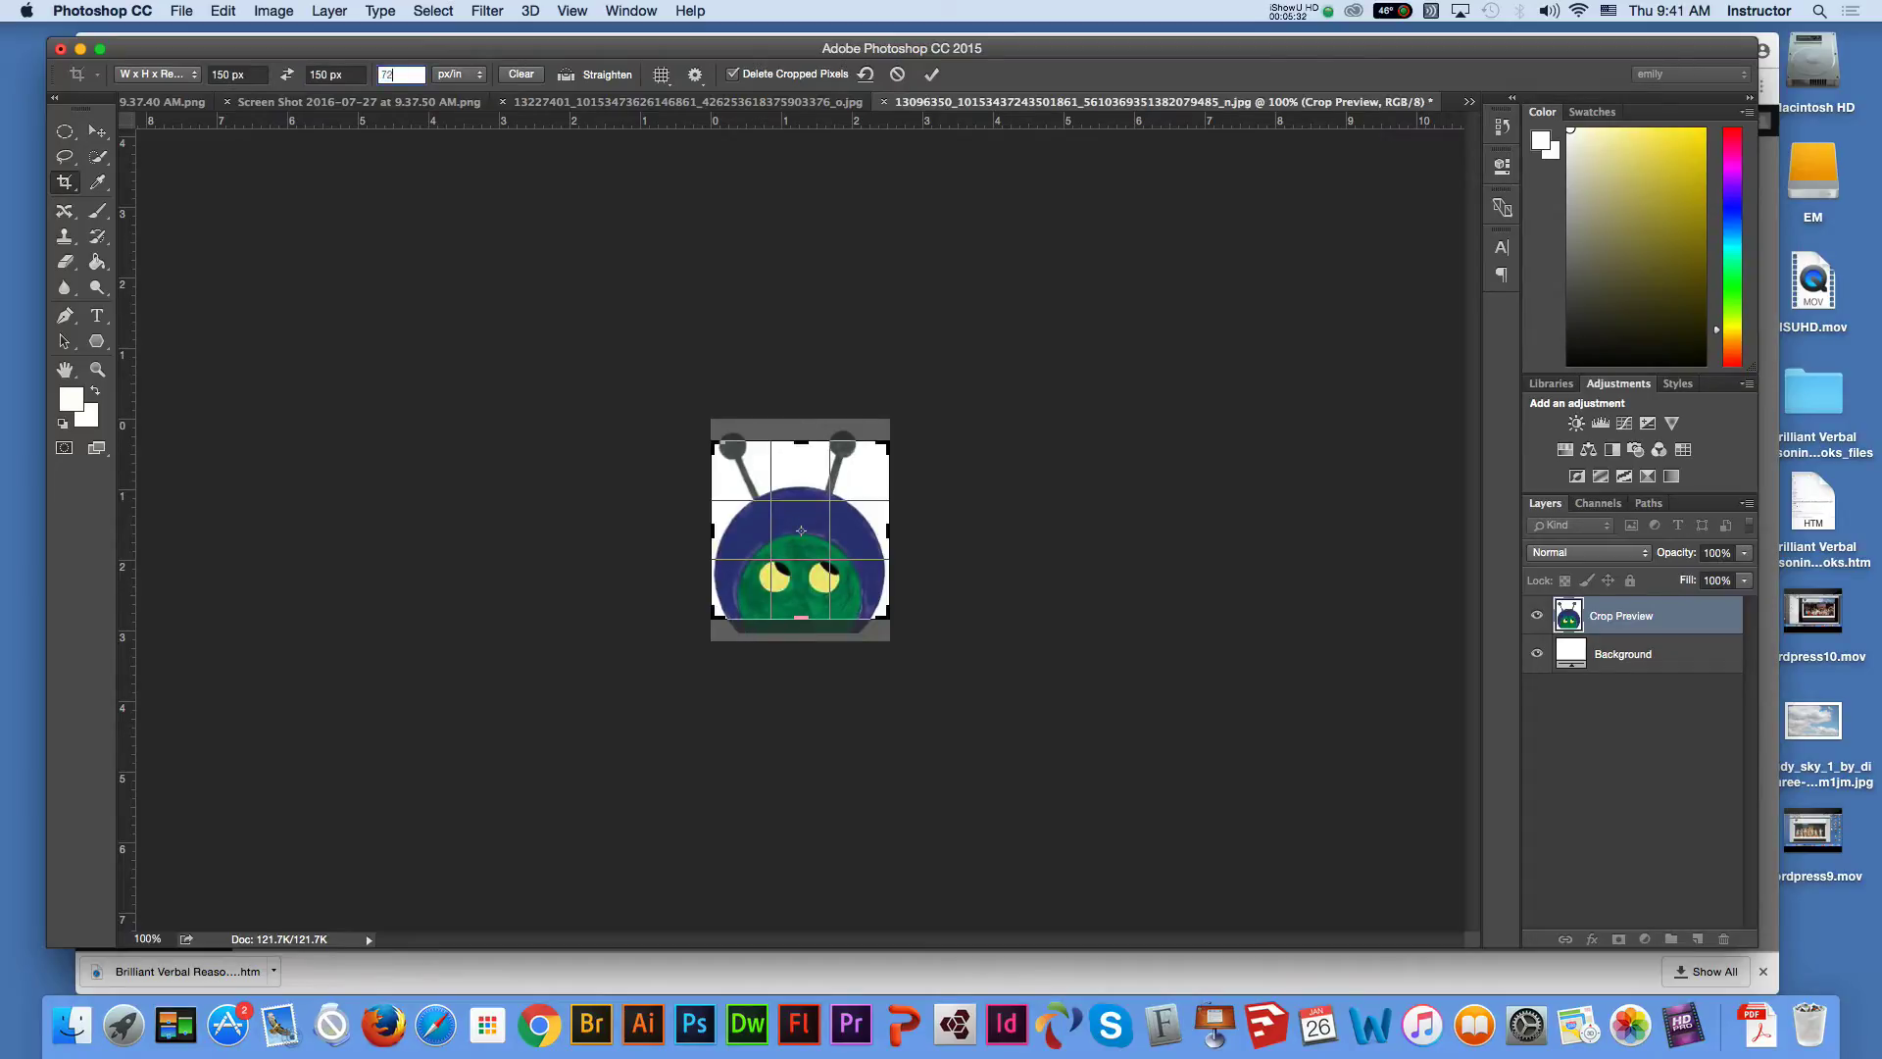
{"action": "key", "text": "Return"}
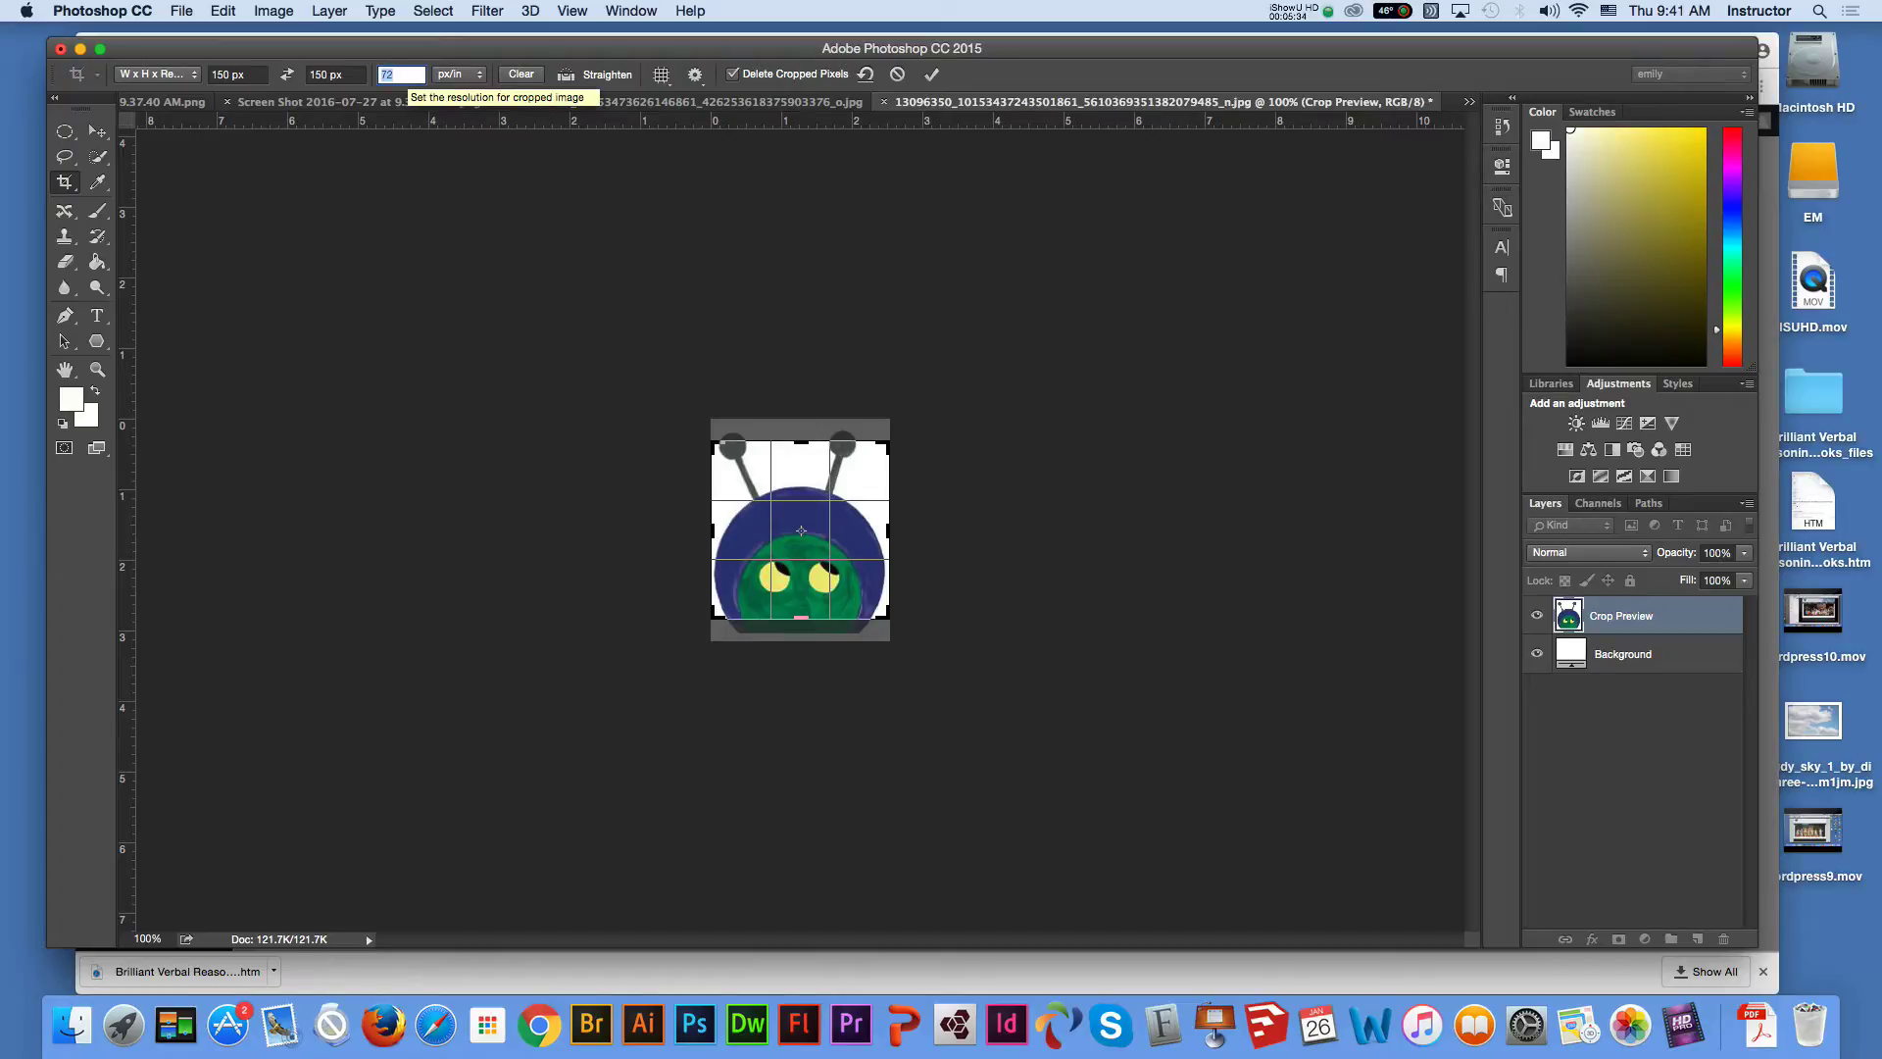
Reposition the character slightly higher within the square crop frame and apply the crop
{"action": "scroll", "coordinate": [400, 75], "scroll_direction": "up", "scroll_amount": 2}
{"action": "key", "text": "Down"}
{"action": "mouse_move", "coordinate": [790, 463]}
{"action": "left_mouse_down"}
{"action": "mouse_move", "coordinate": [790, 483]}
{"action": "mouse_move", "coordinate": [804, 443]}
{"action": "left_mouse_up"}
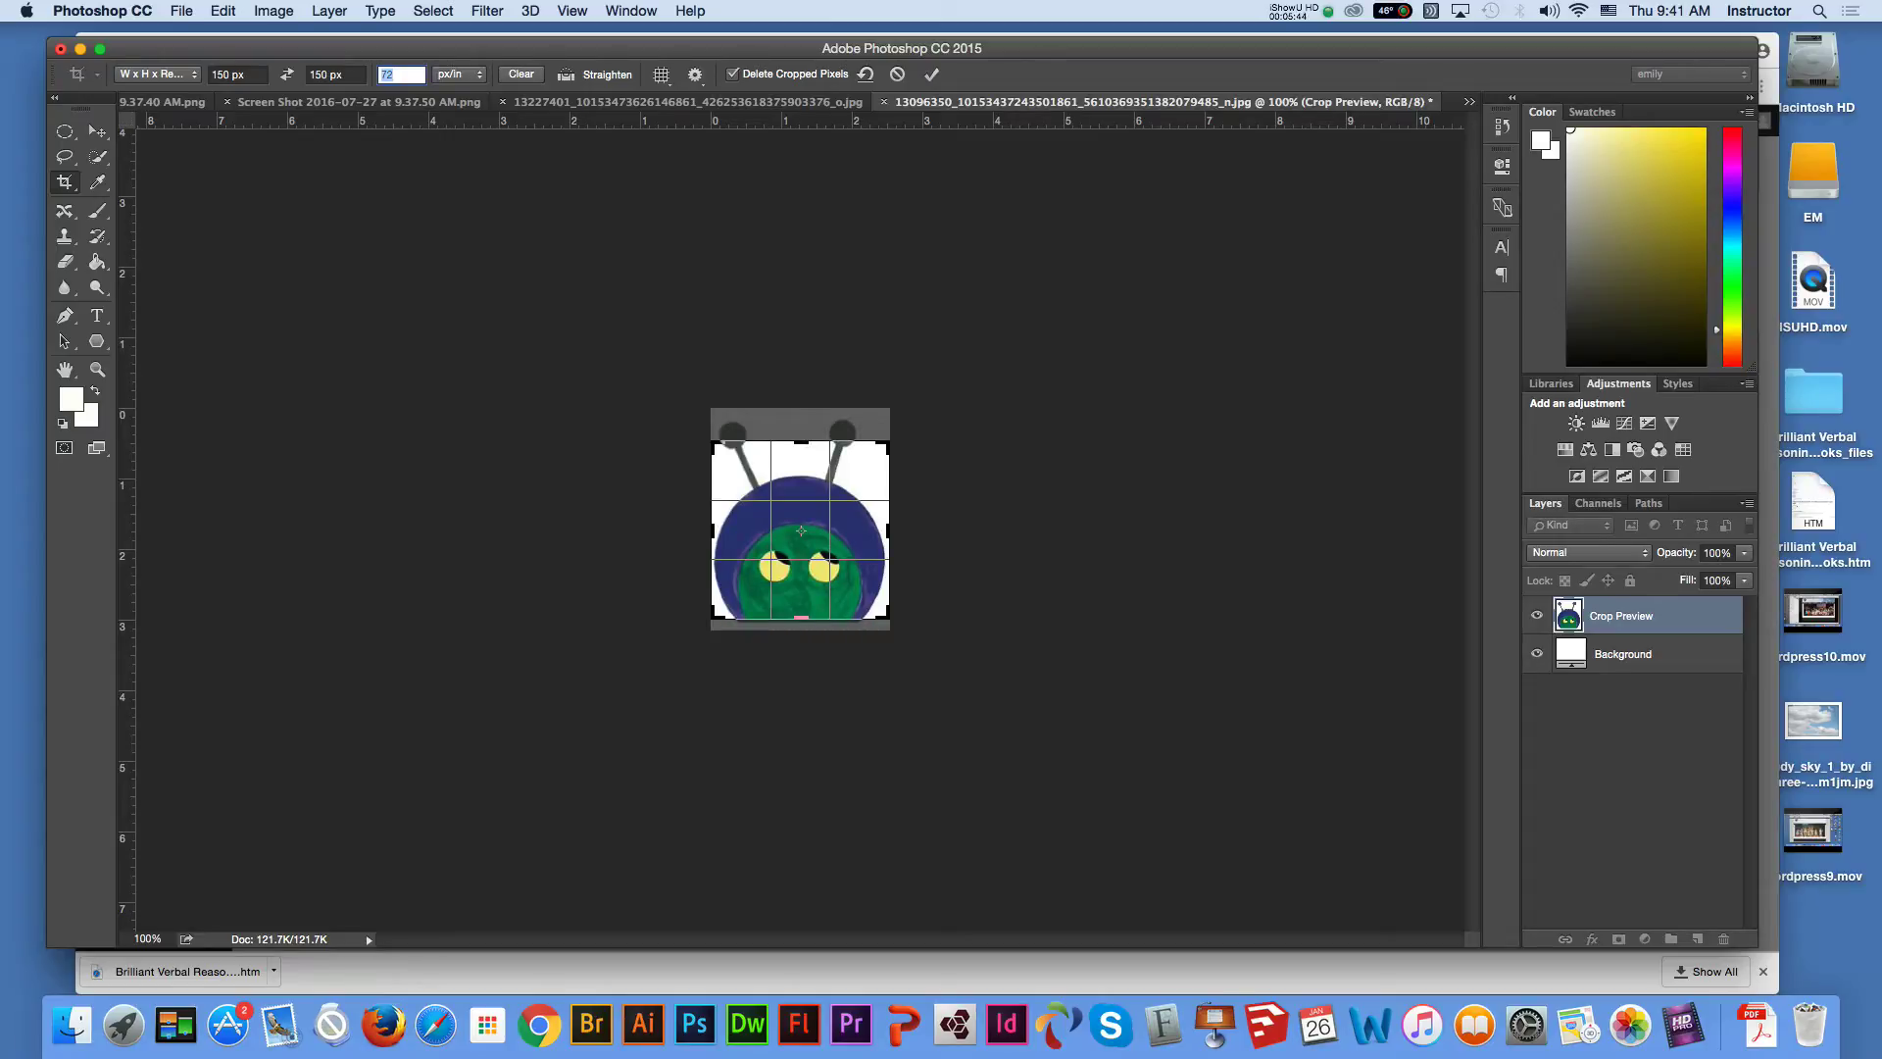
{"action": "key", "text": "Return"}
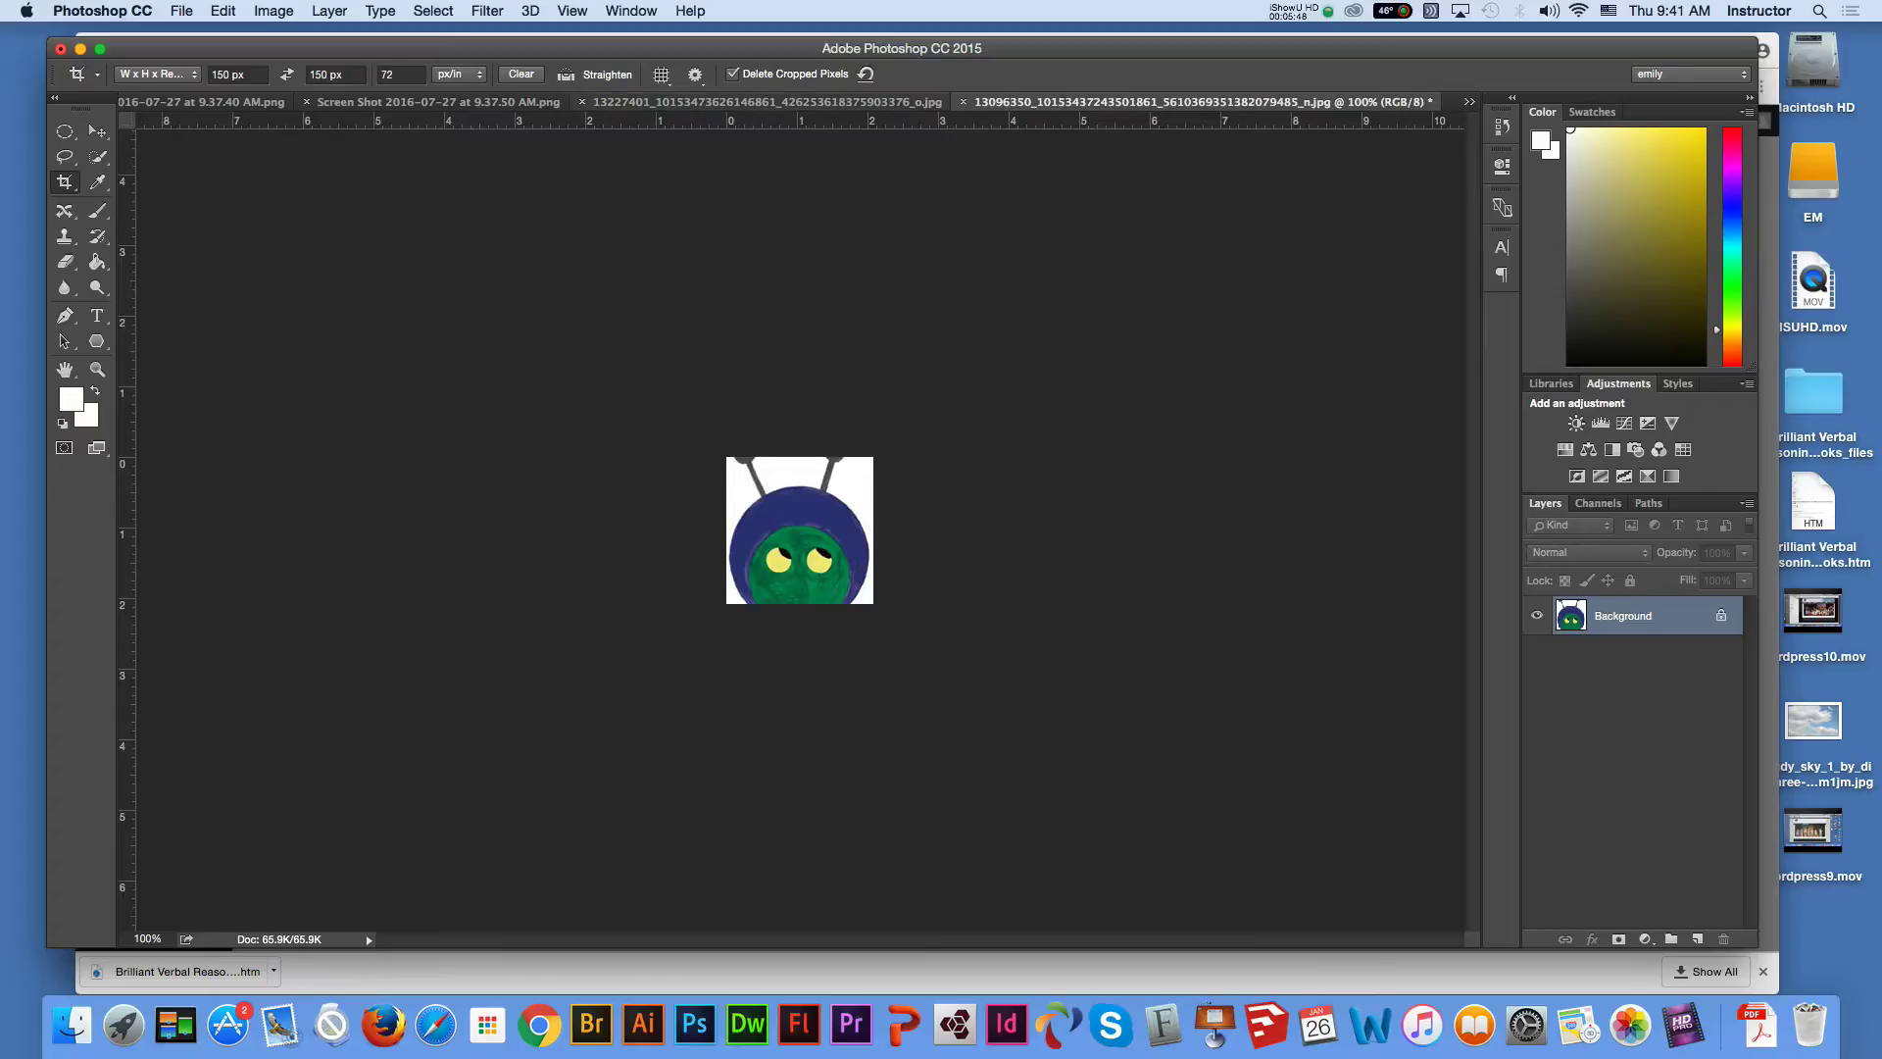
Crop the stage cast photo to a 150 px square around a small group of performers at the cast's left end
{"action": "key", "text": "ctrl+shift+Tab"}
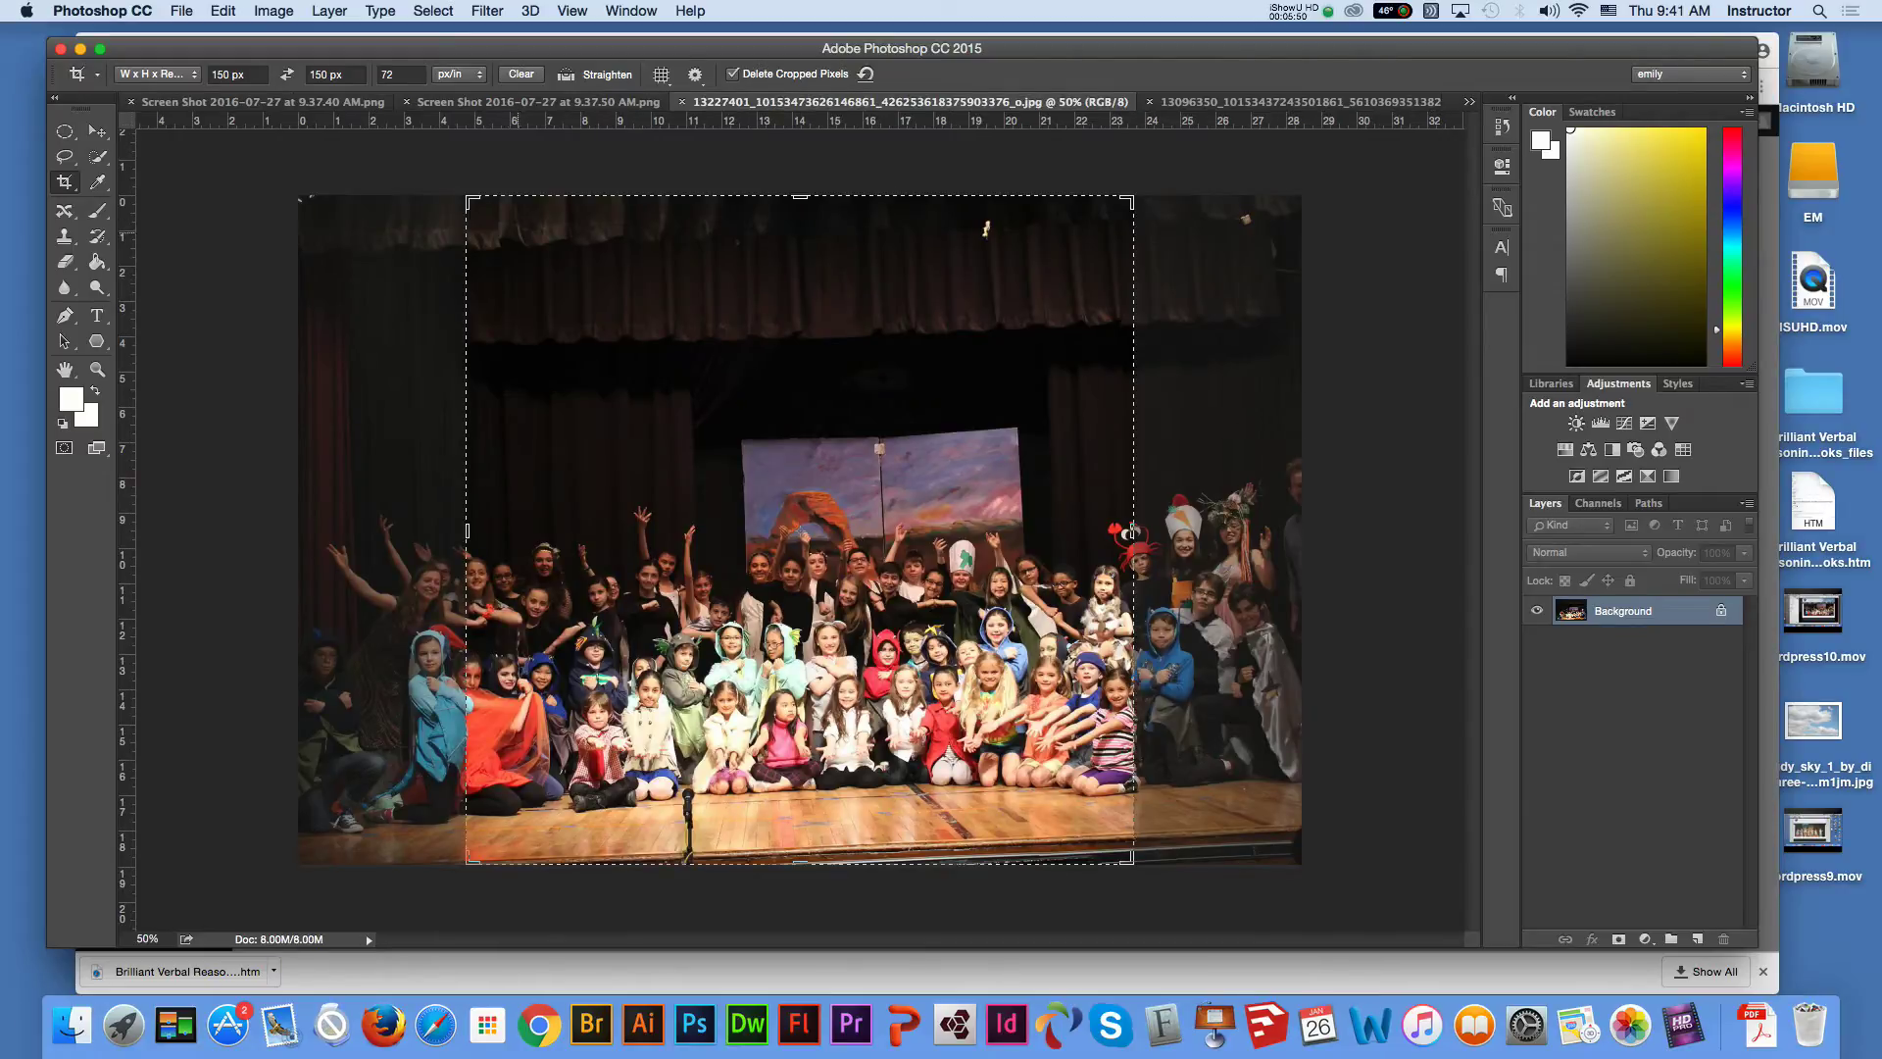
{"action": "left_click_drag", "start_coordinate": [1129, 533], "coordinate": [1100, 507]}
{"action": "left_click_drag", "start_coordinate": [974, 501], "coordinate": [1158, 518]}
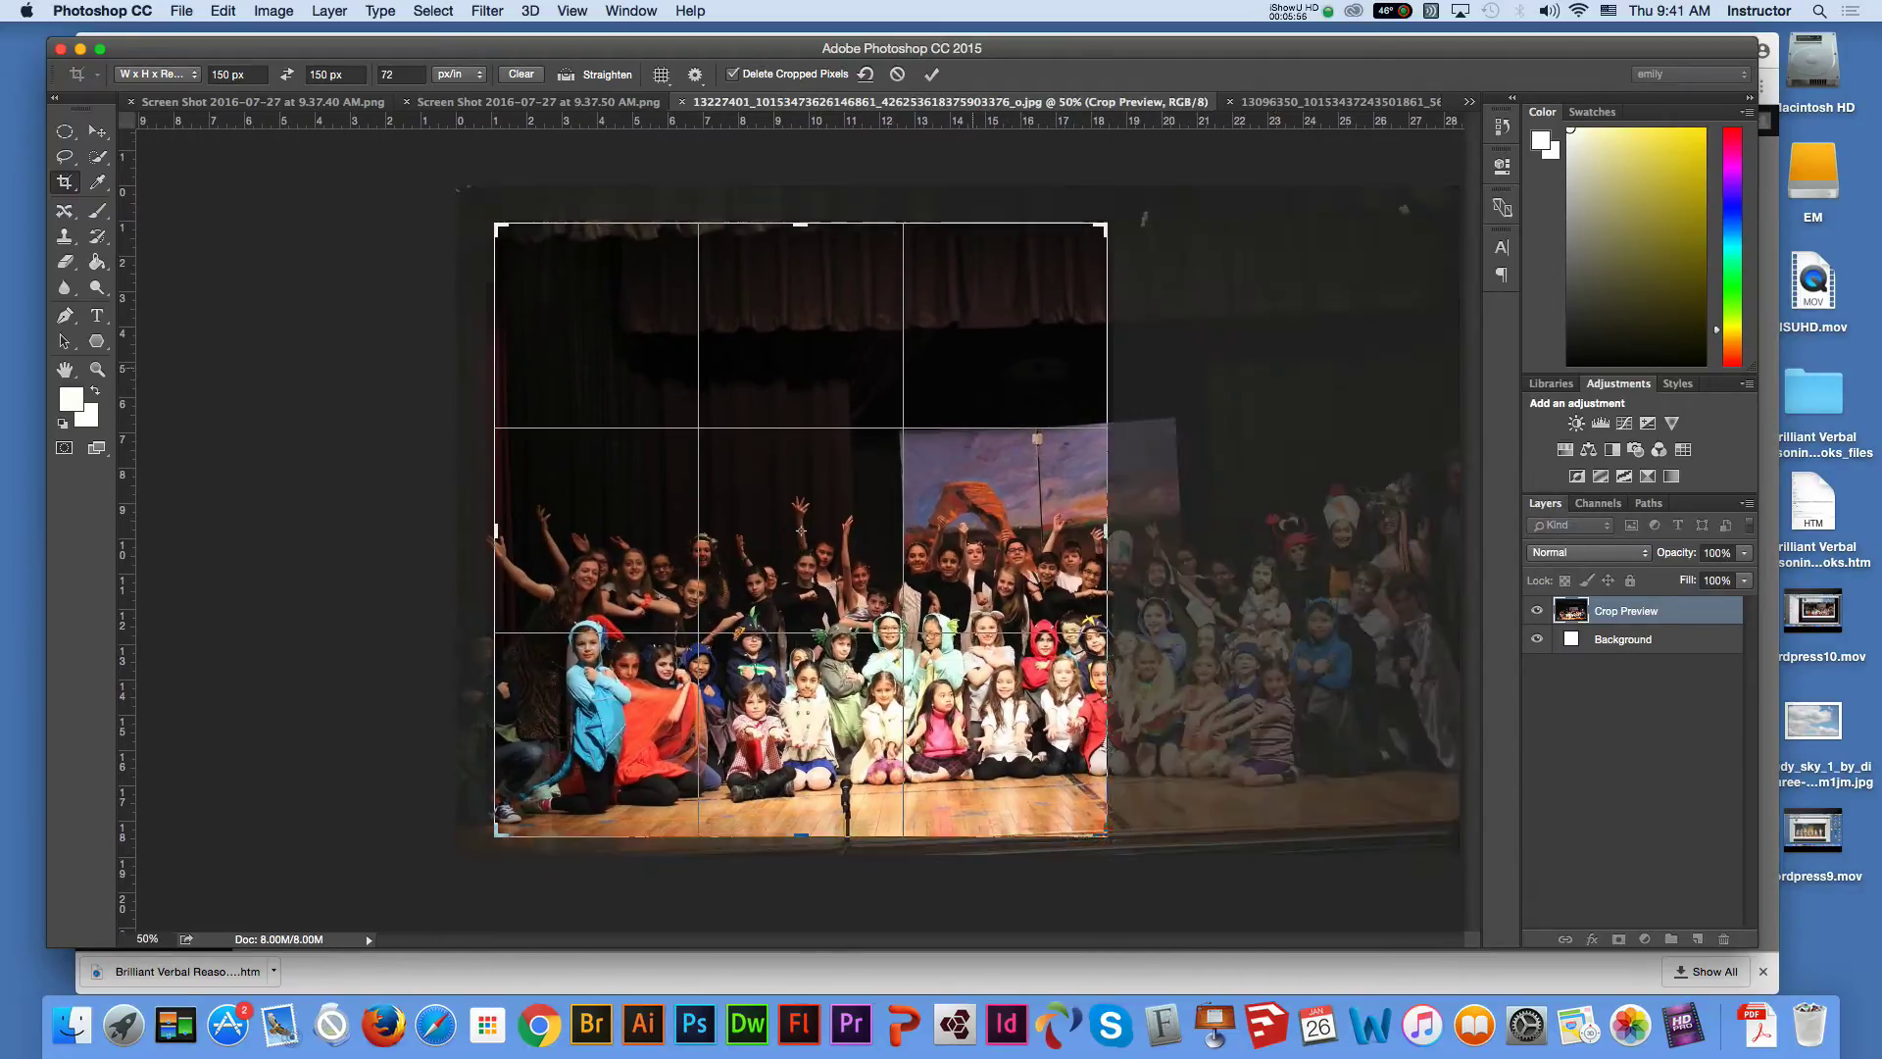
{"action": "left_click_drag", "start_coordinate": [1104, 225], "coordinate": [956, 376]}
{"action": "left_click_drag", "start_coordinate": [956, 686], "coordinate": [879, 609]}
{"action": "mouse_move", "coordinate": [800, 530]}
{"action": "left_mouse_down"}
{"action": "mouse_move", "coordinate": [761, 530]}
{"action": "mouse_move", "coordinate": [820, 528]}
{"action": "left_mouse_up"}
{"action": "left_click_drag", "start_coordinate": [878, 452], "coordinate": [871, 461]}
{"action": "left_click_drag", "start_coordinate": [800, 531], "coordinate": [800, 530]}
{"action": "key", "text": "Return"}
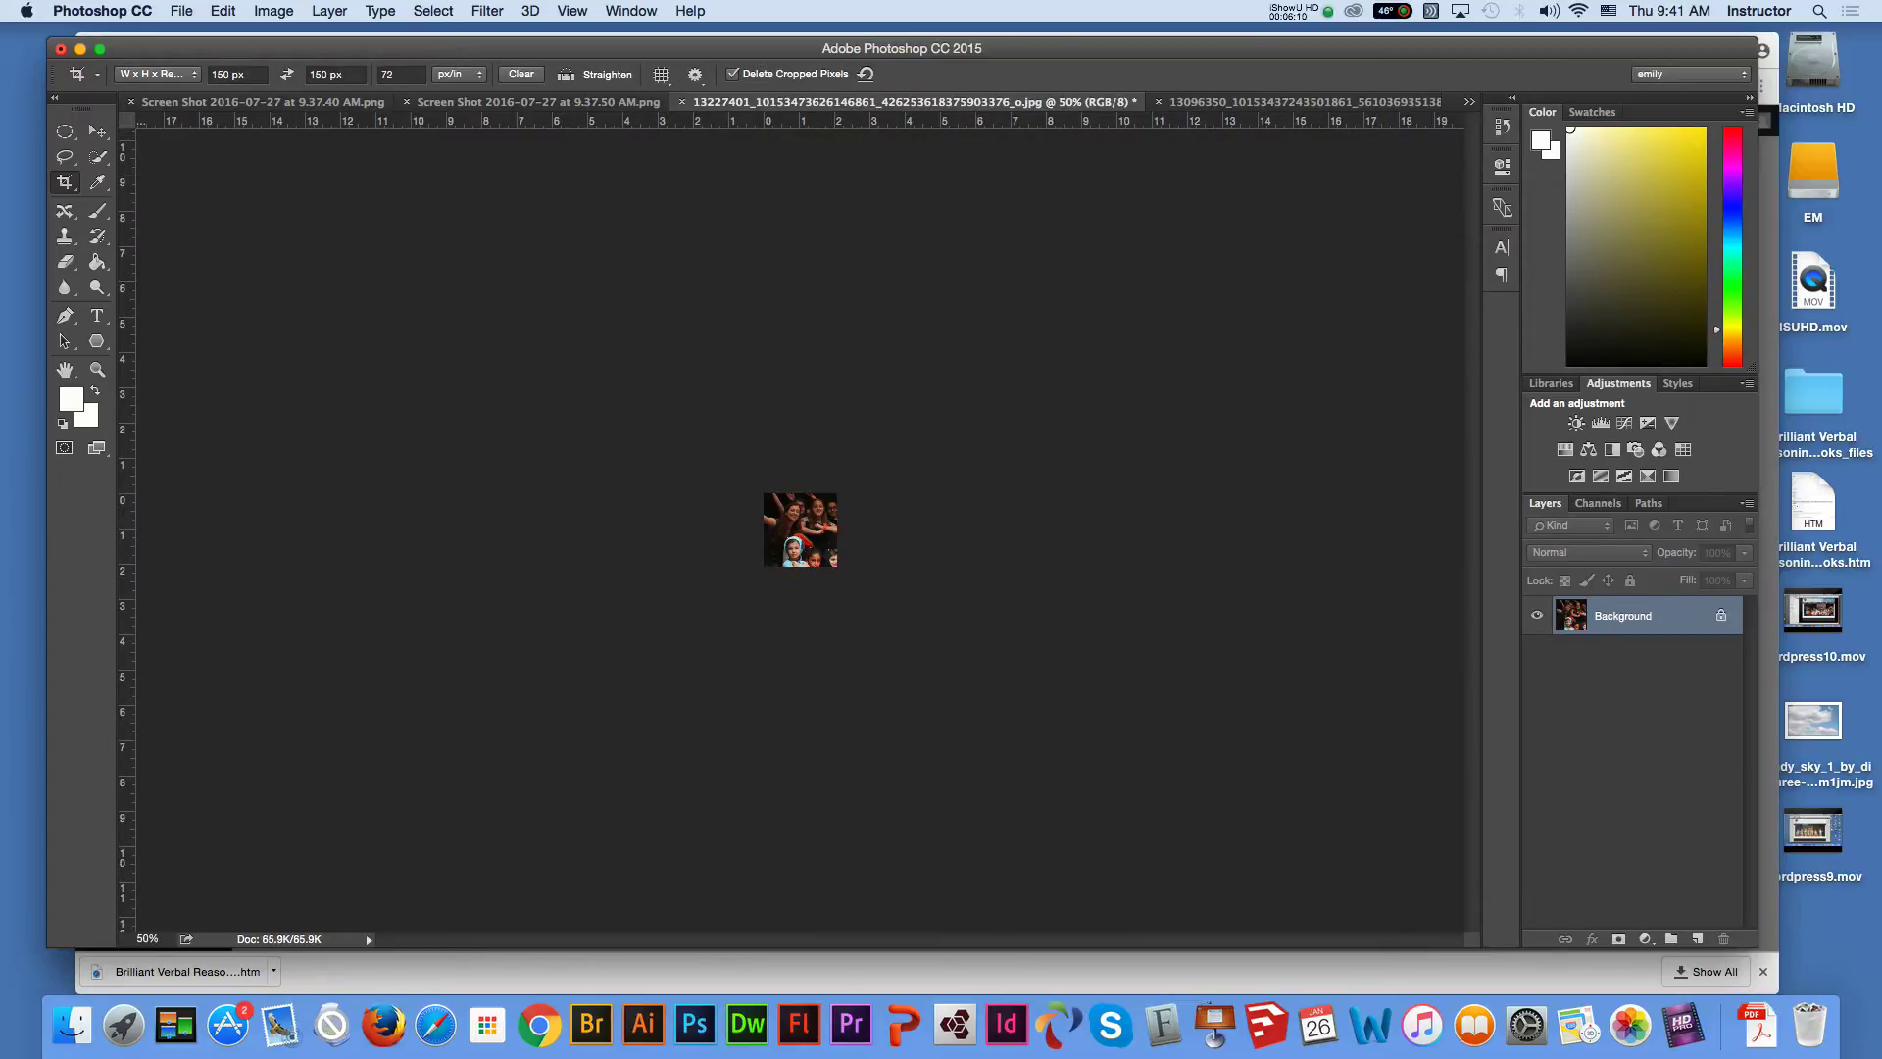
Crop the "Screen Shot 2016-07-27 at 9.37.50 AM" photo to a 150 px square around the three seated people
{"action": "left_click", "coordinate": [537, 102]}
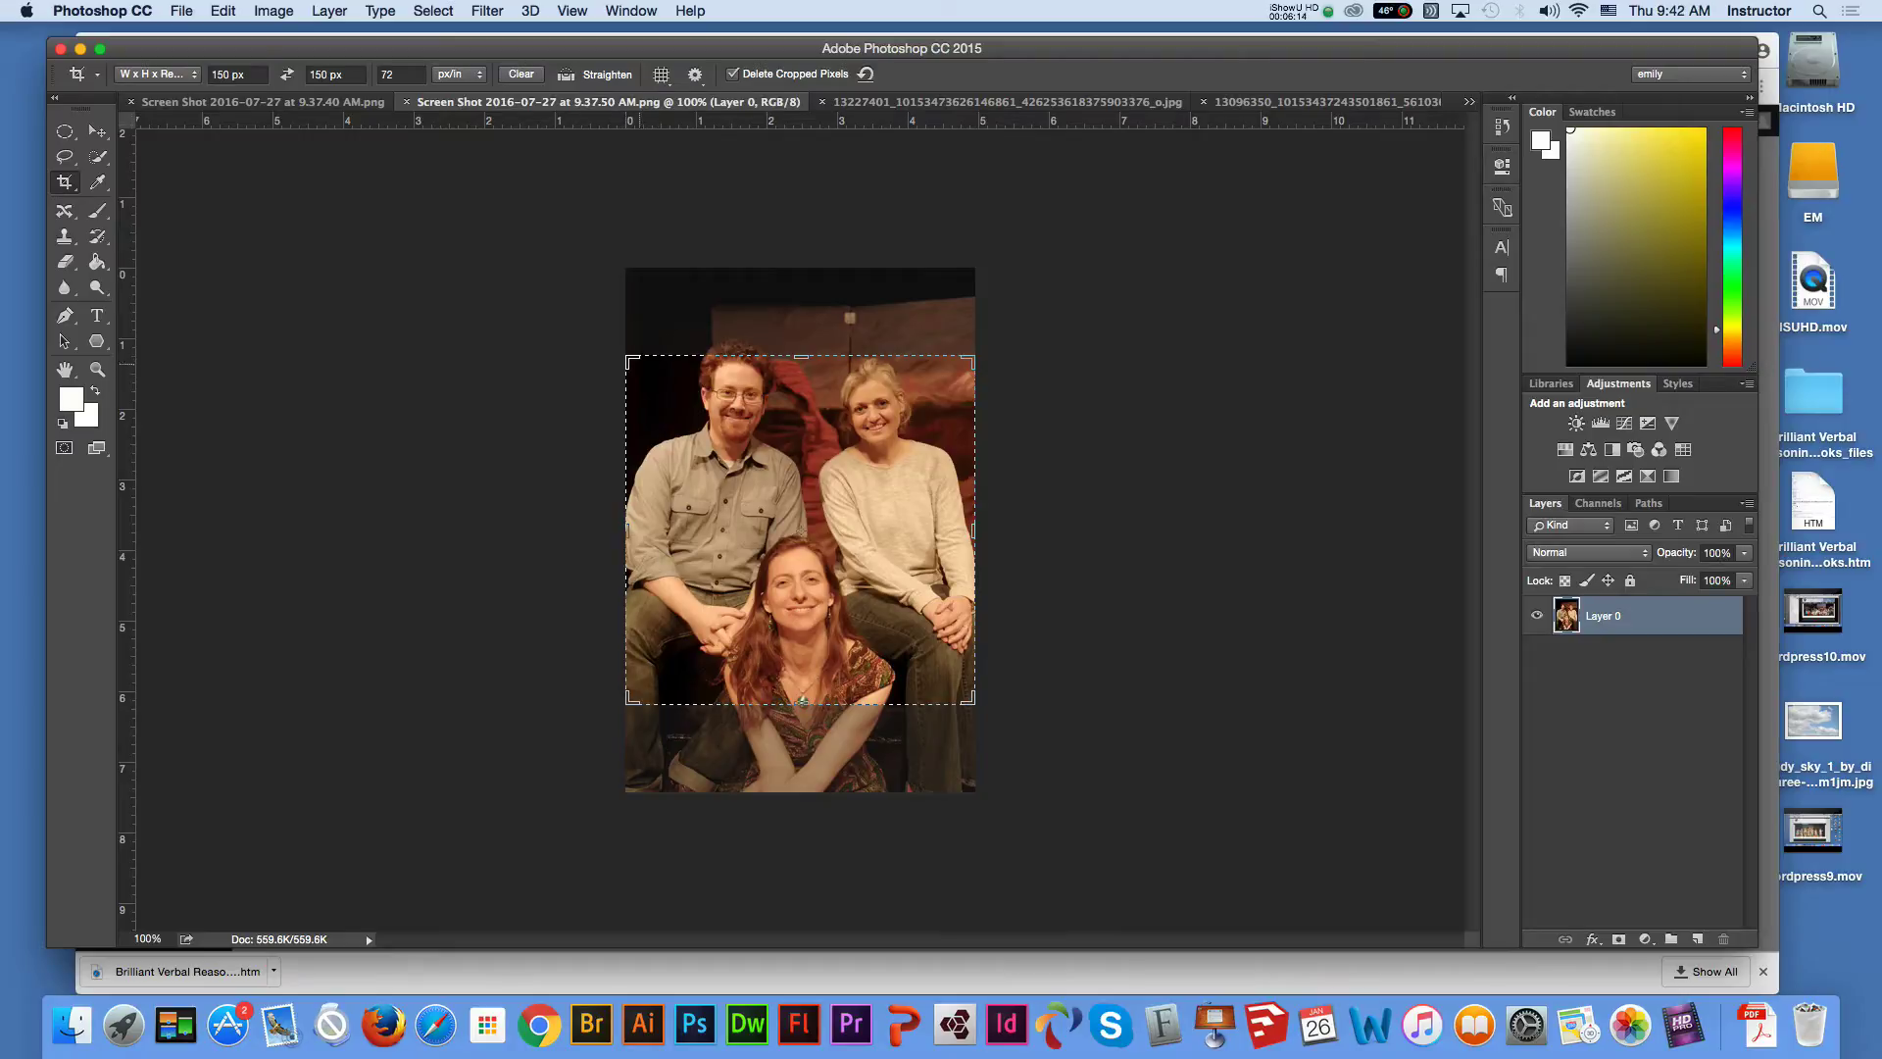
{"action": "left_click_drag", "start_coordinate": [630, 699], "coordinate": [642, 687]}
{"action": "left_click_drag", "start_coordinate": [957, 372], "coordinate": [949, 382]}
{"action": "left_click_drag", "start_coordinate": [653, 380], "coordinate": [628, 359]}
{"action": "left_click_drag", "start_coordinate": [708, 409], "coordinate": [672, 409]}
{"action": "left_click_drag", "start_coordinate": [802, 529], "coordinate": [802, 529]}
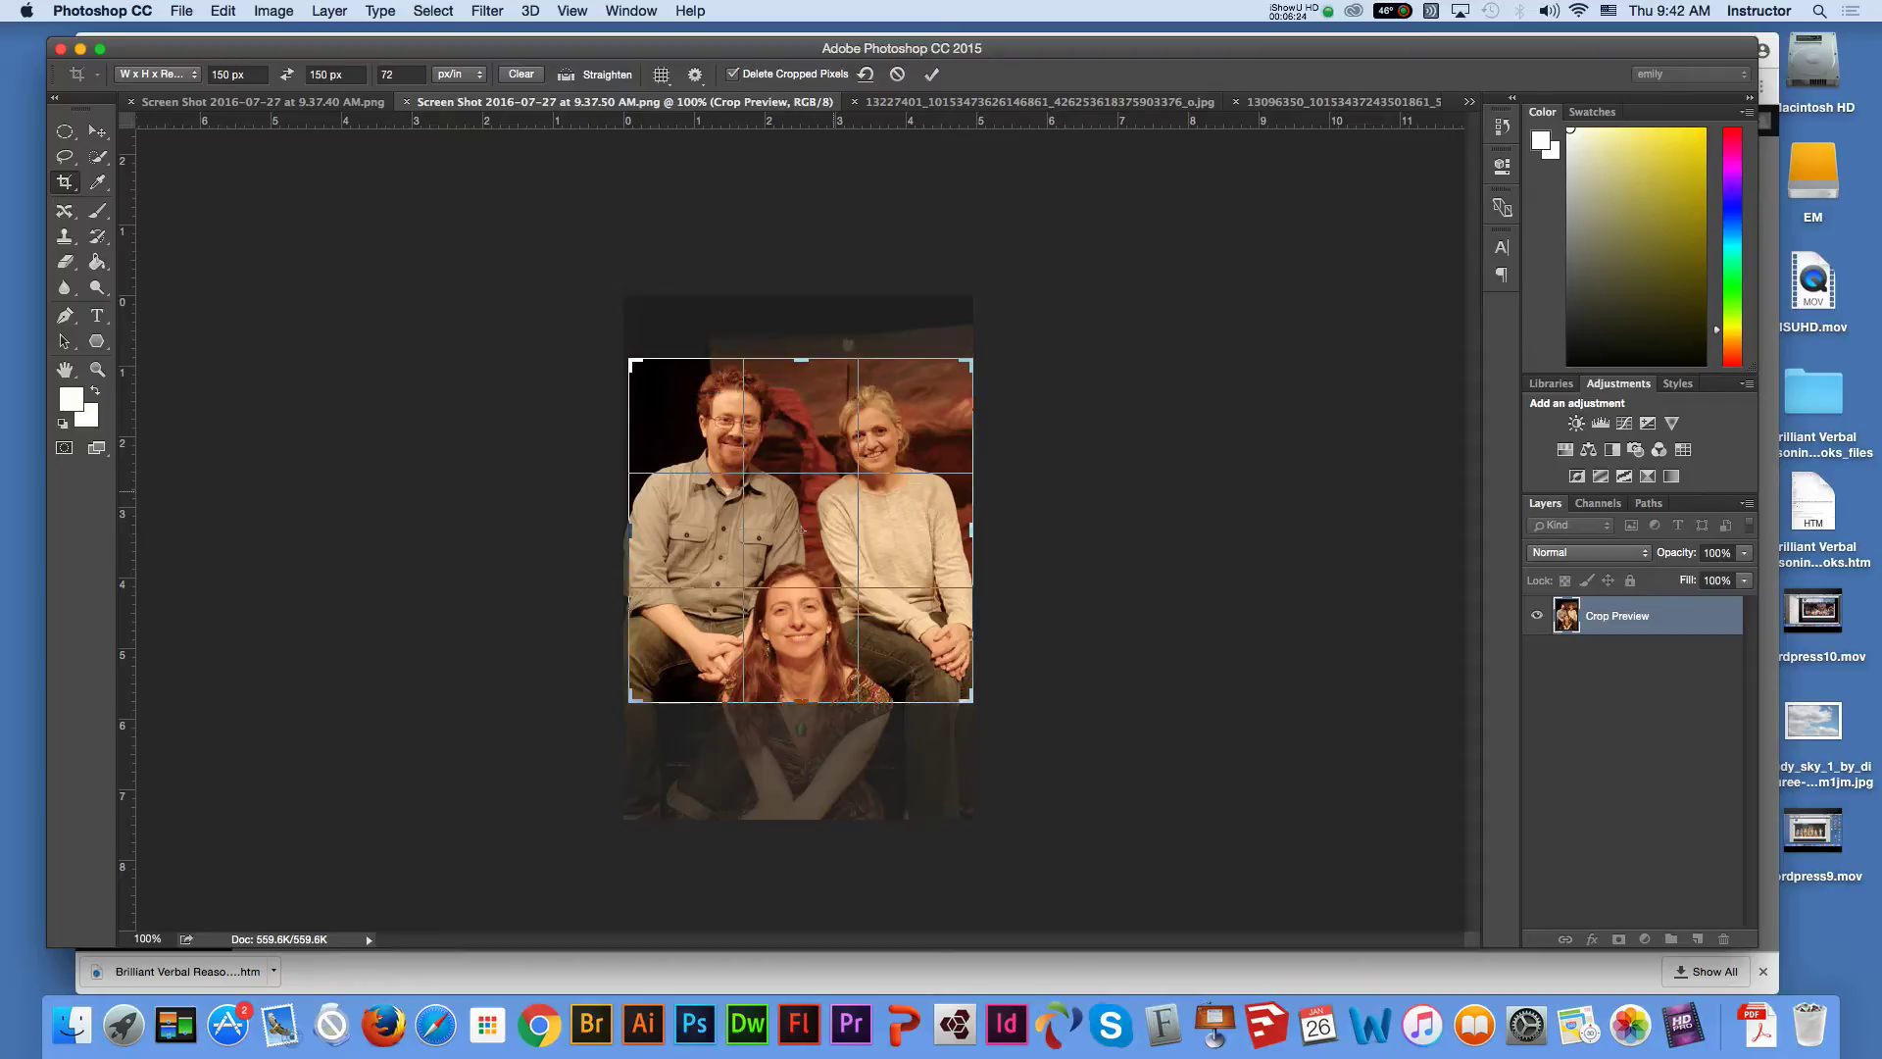
{"action": "key", "text": "Return"}
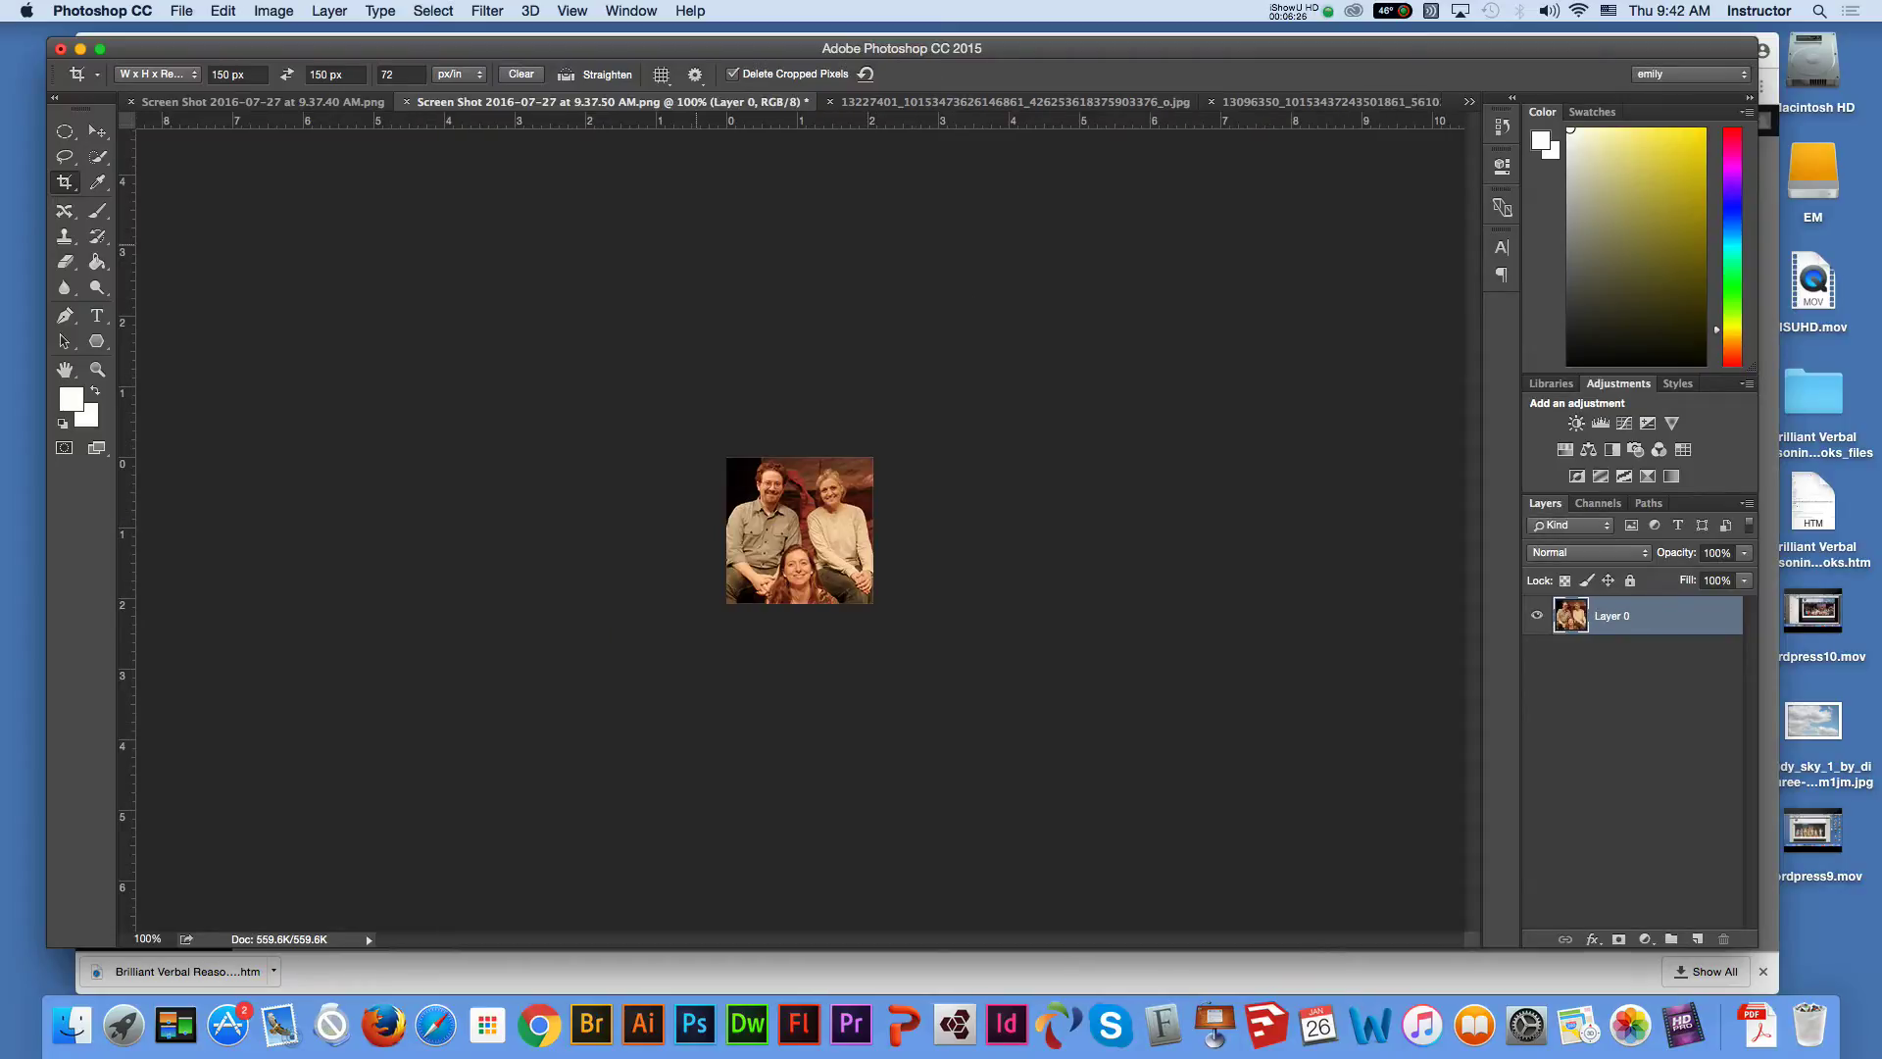
Export the cropped photo of three seated people with Save for Web (Legacy) as a JPEG named "icon1" in the Desktop's images folder
{"action": "key", "text": "ctrl+shift+Tab"}
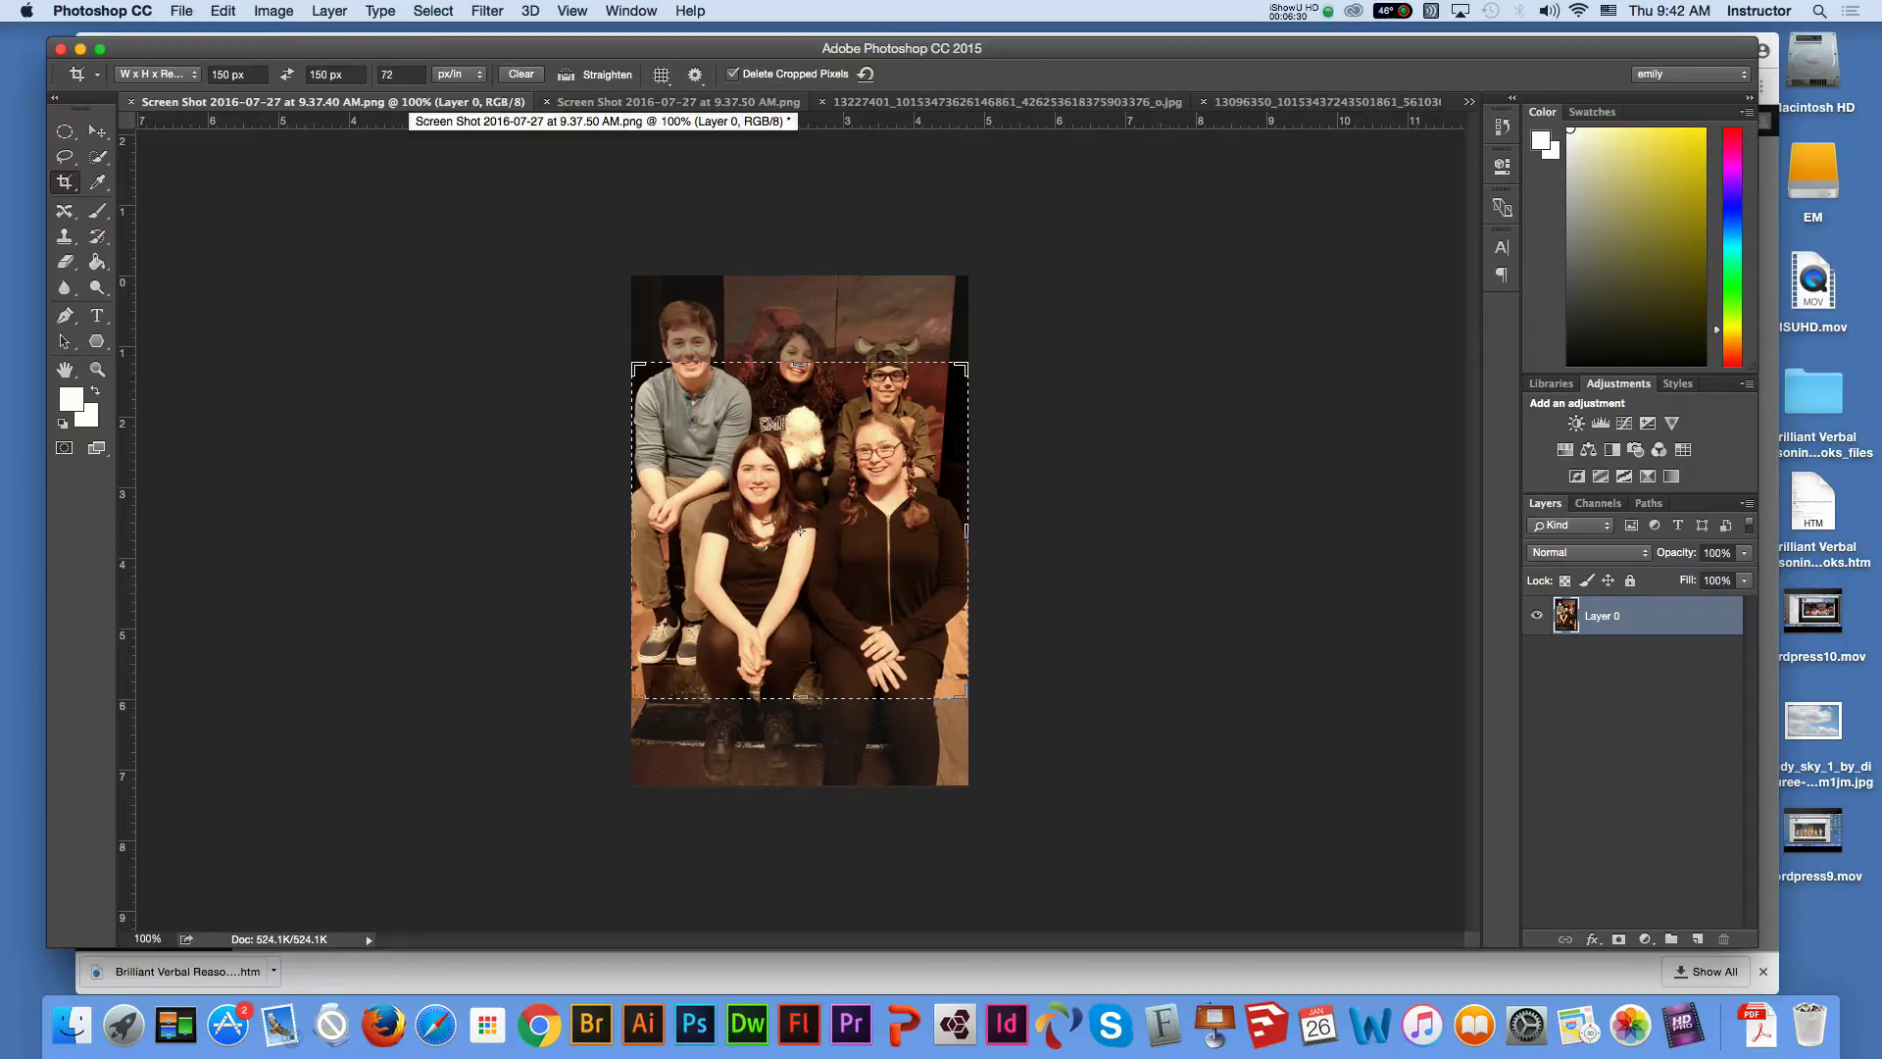
{"action": "left_click", "coordinate": [677, 102]}
{"action": "left_click", "coordinate": [181, 11]}
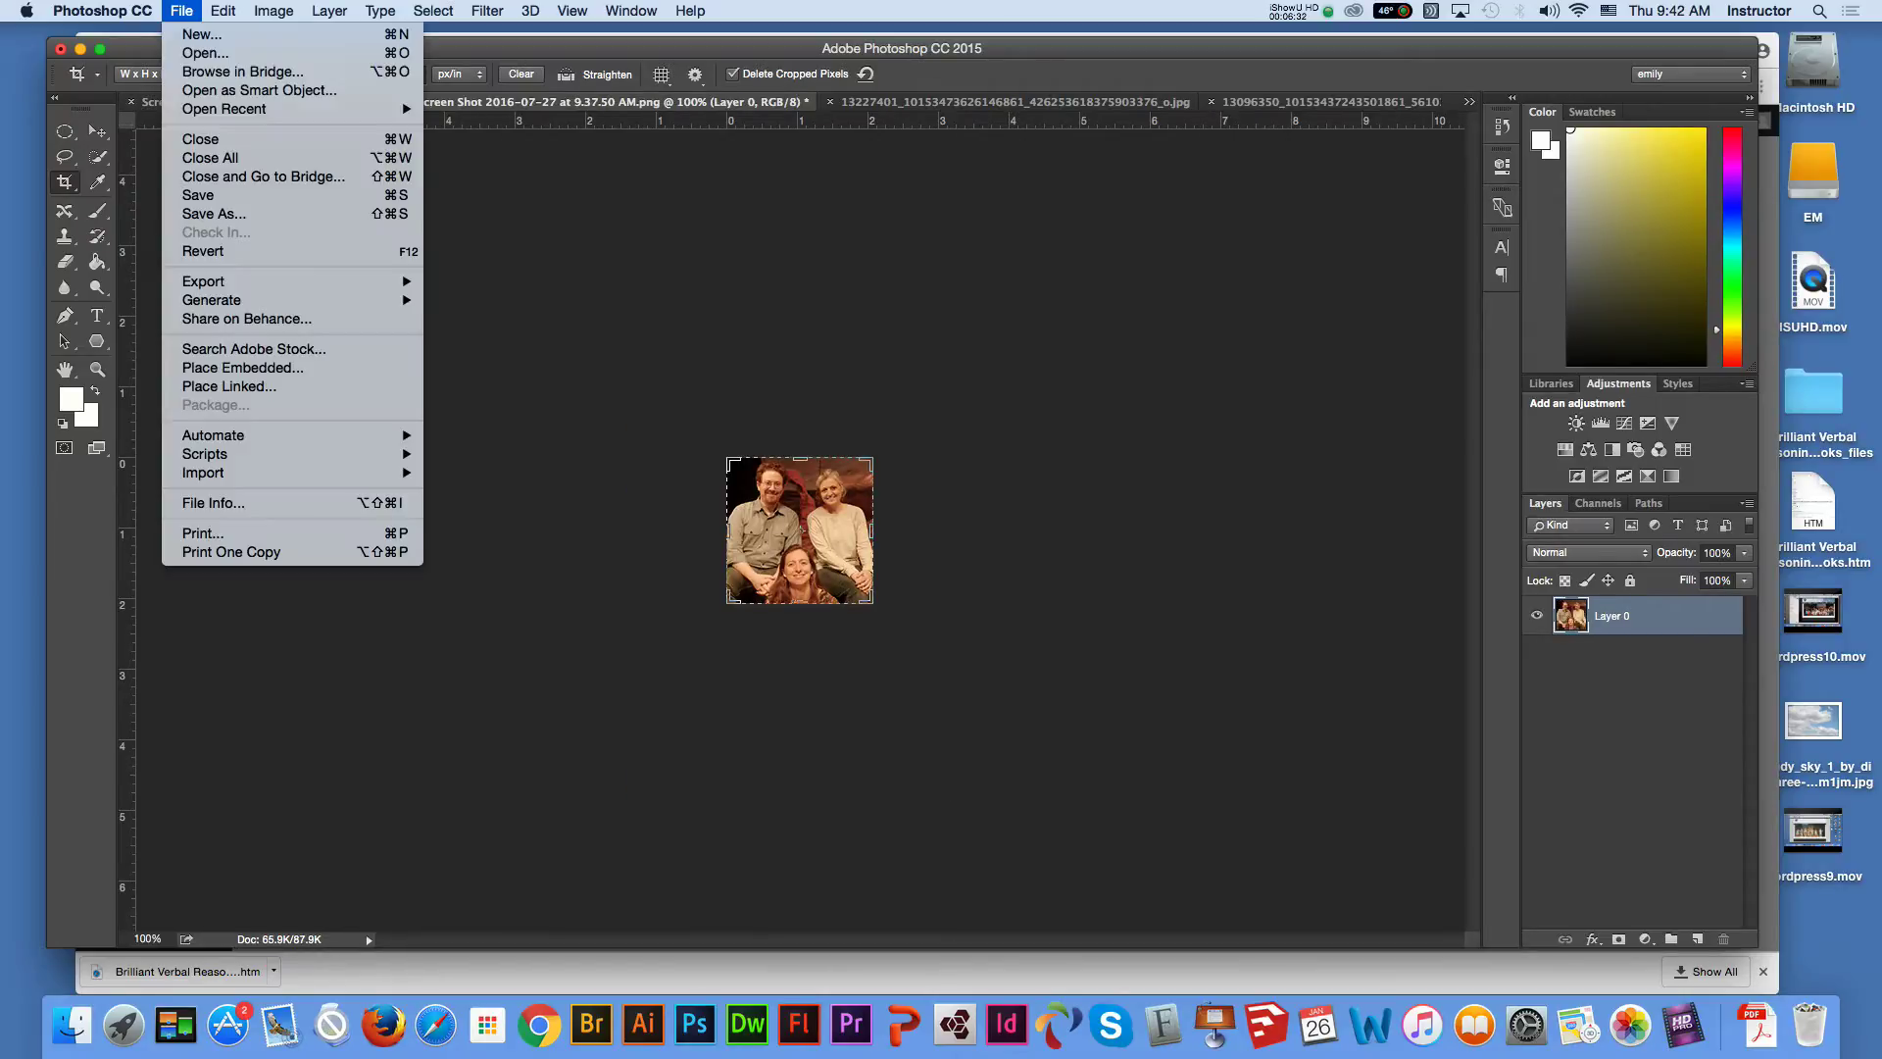
{"action": "mouse_move", "coordinate": [254, 282]}
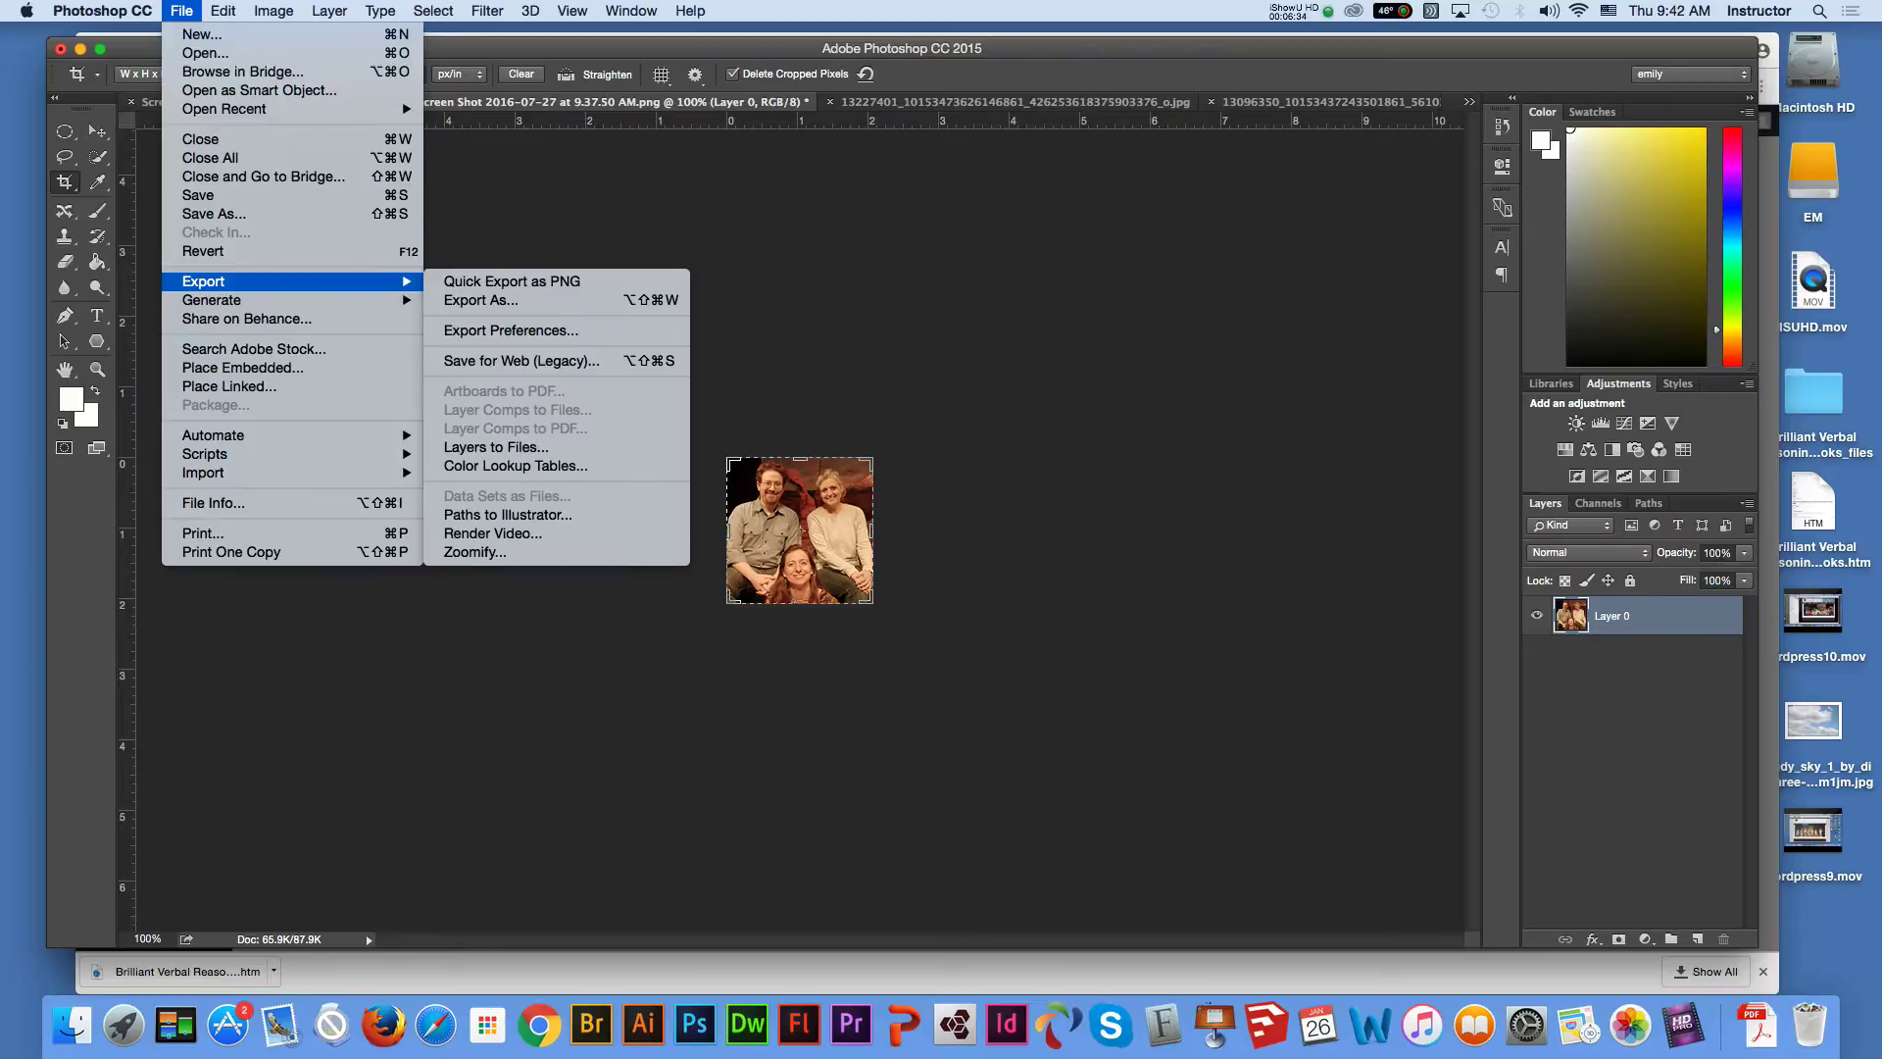
{"action": "left_click", "coordinate": [519, 360]}
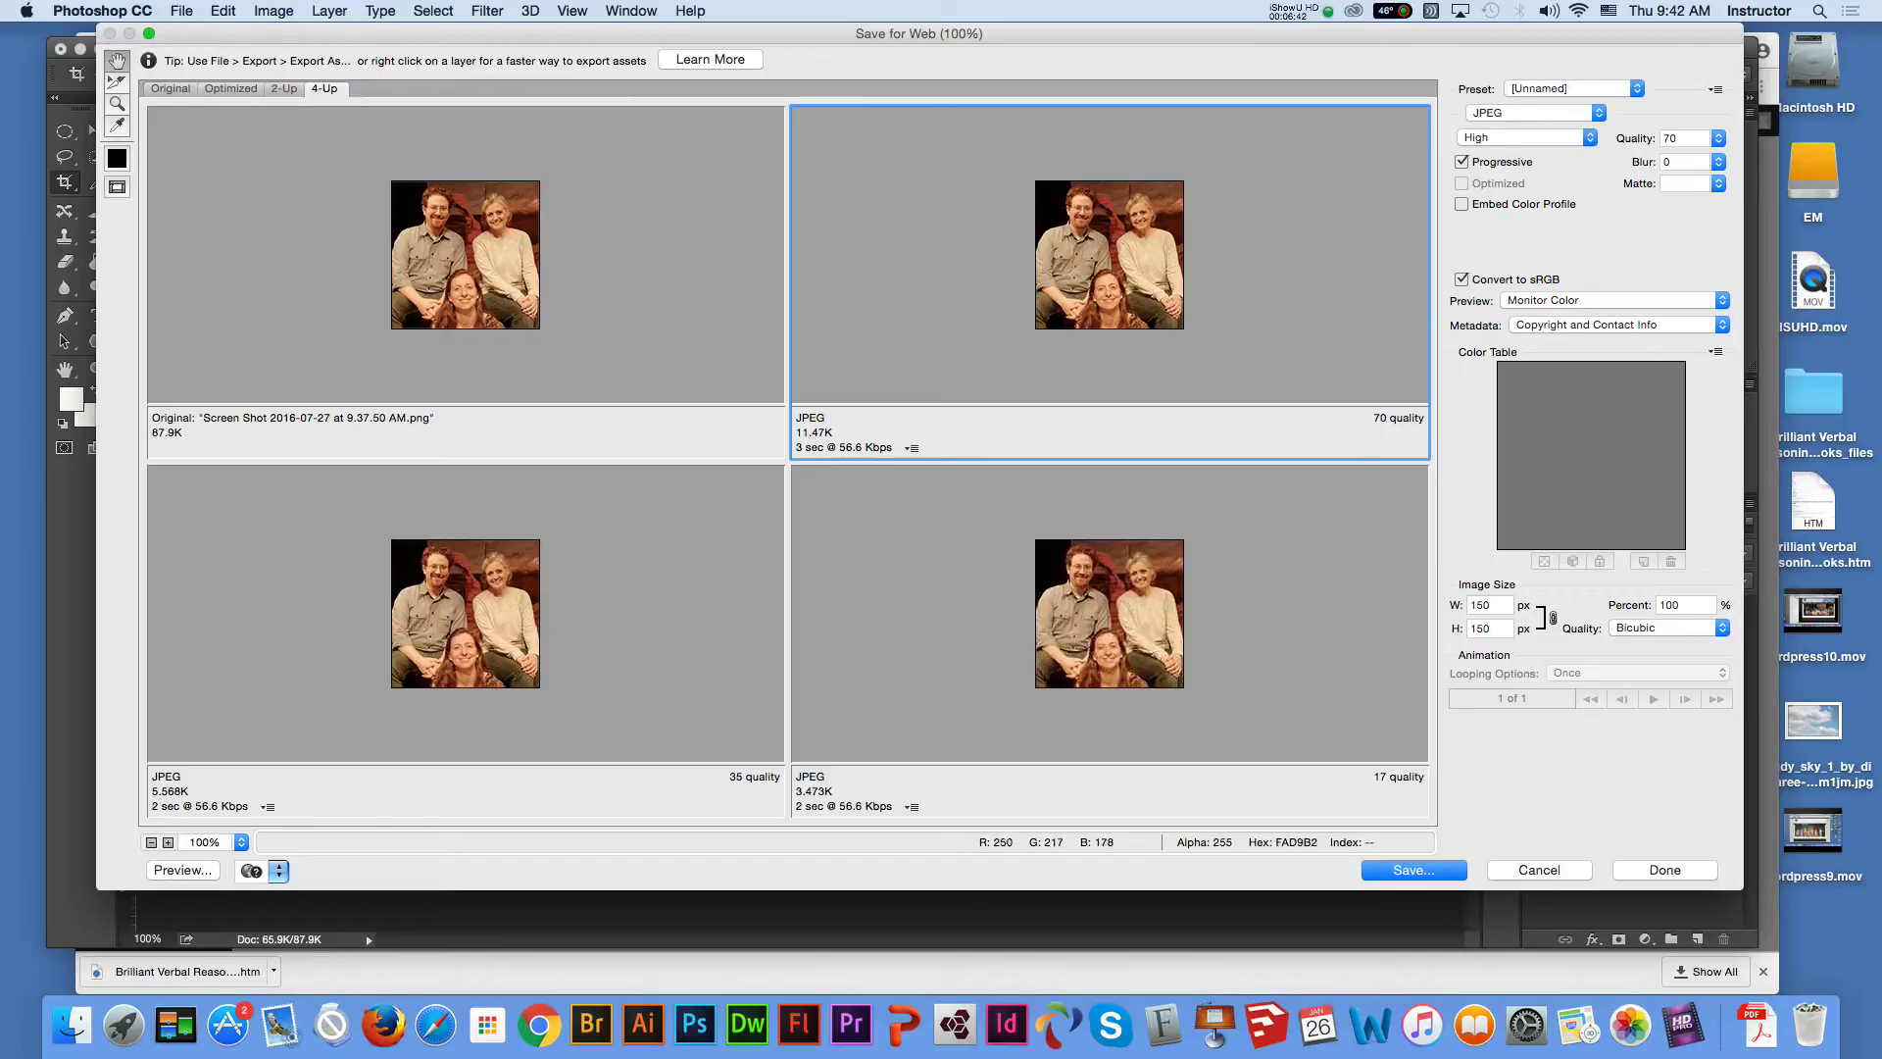
{"action": "key", "text": "Return"}
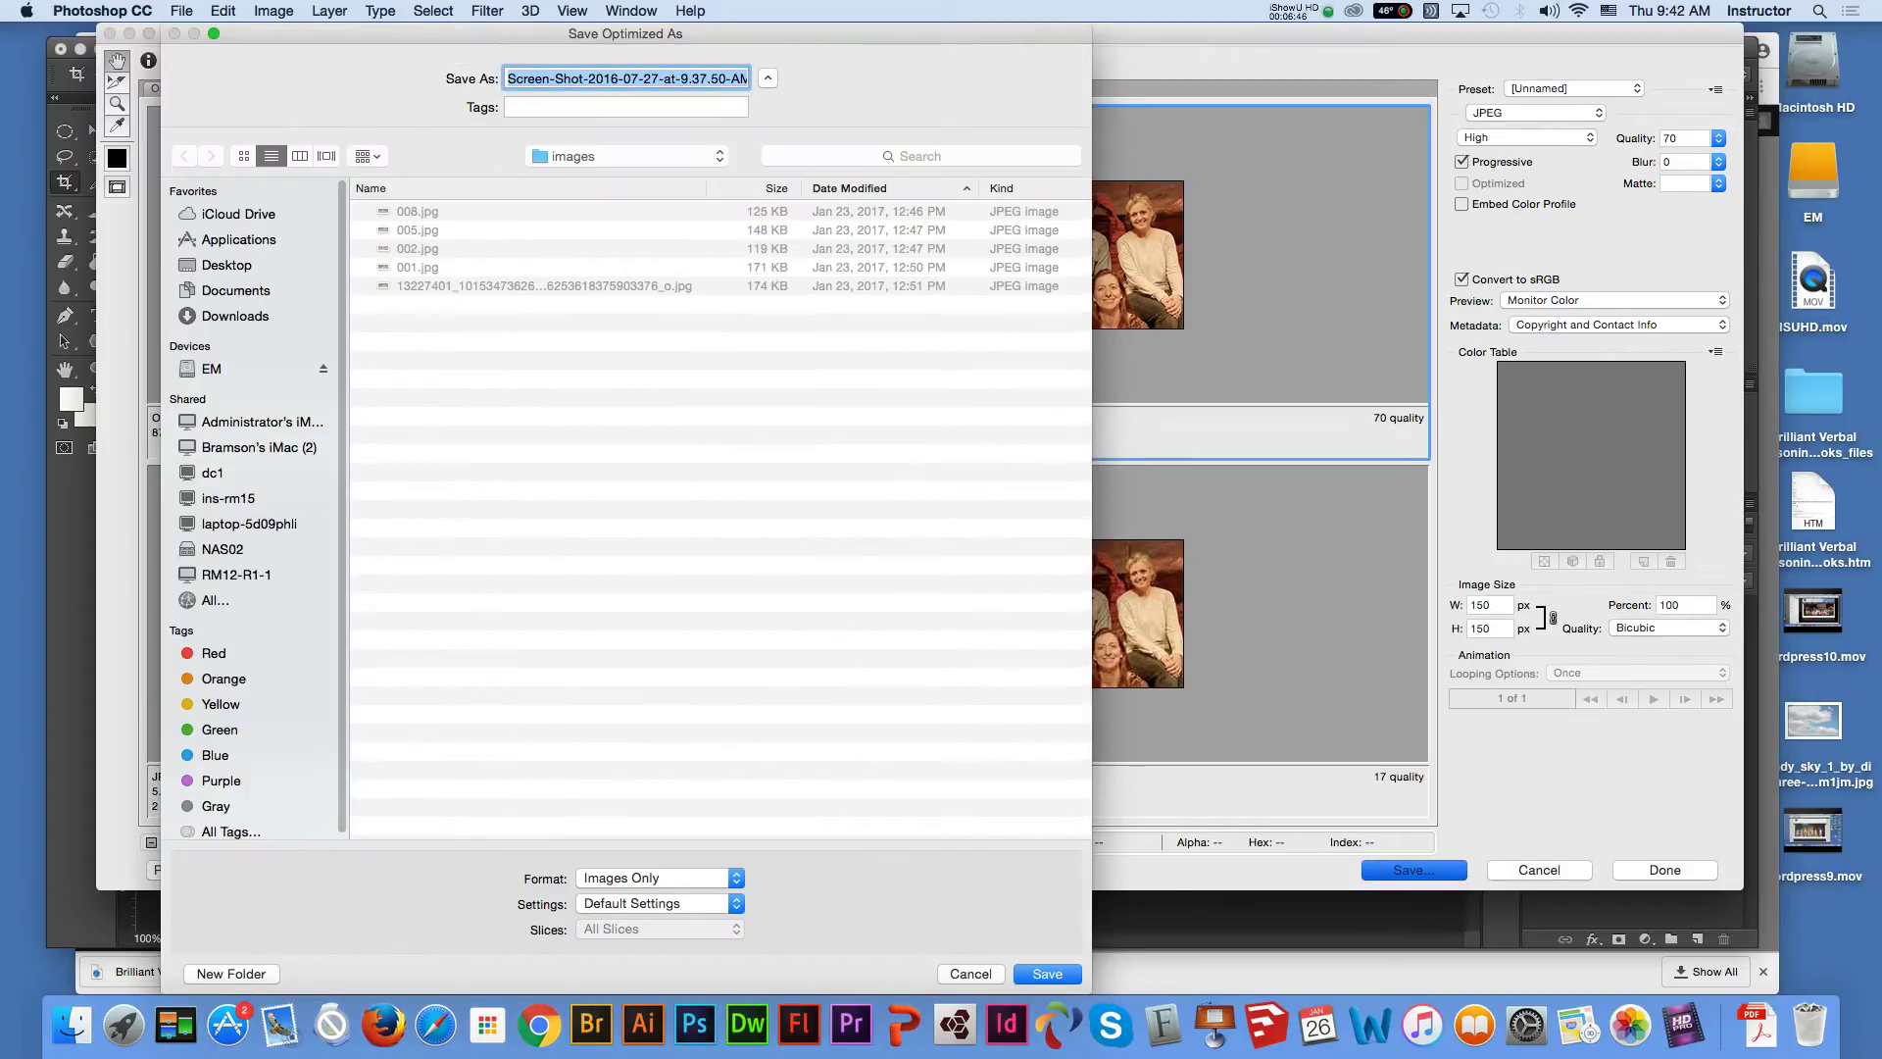
{"action": "left_click", "coordinate": [227, 265]}
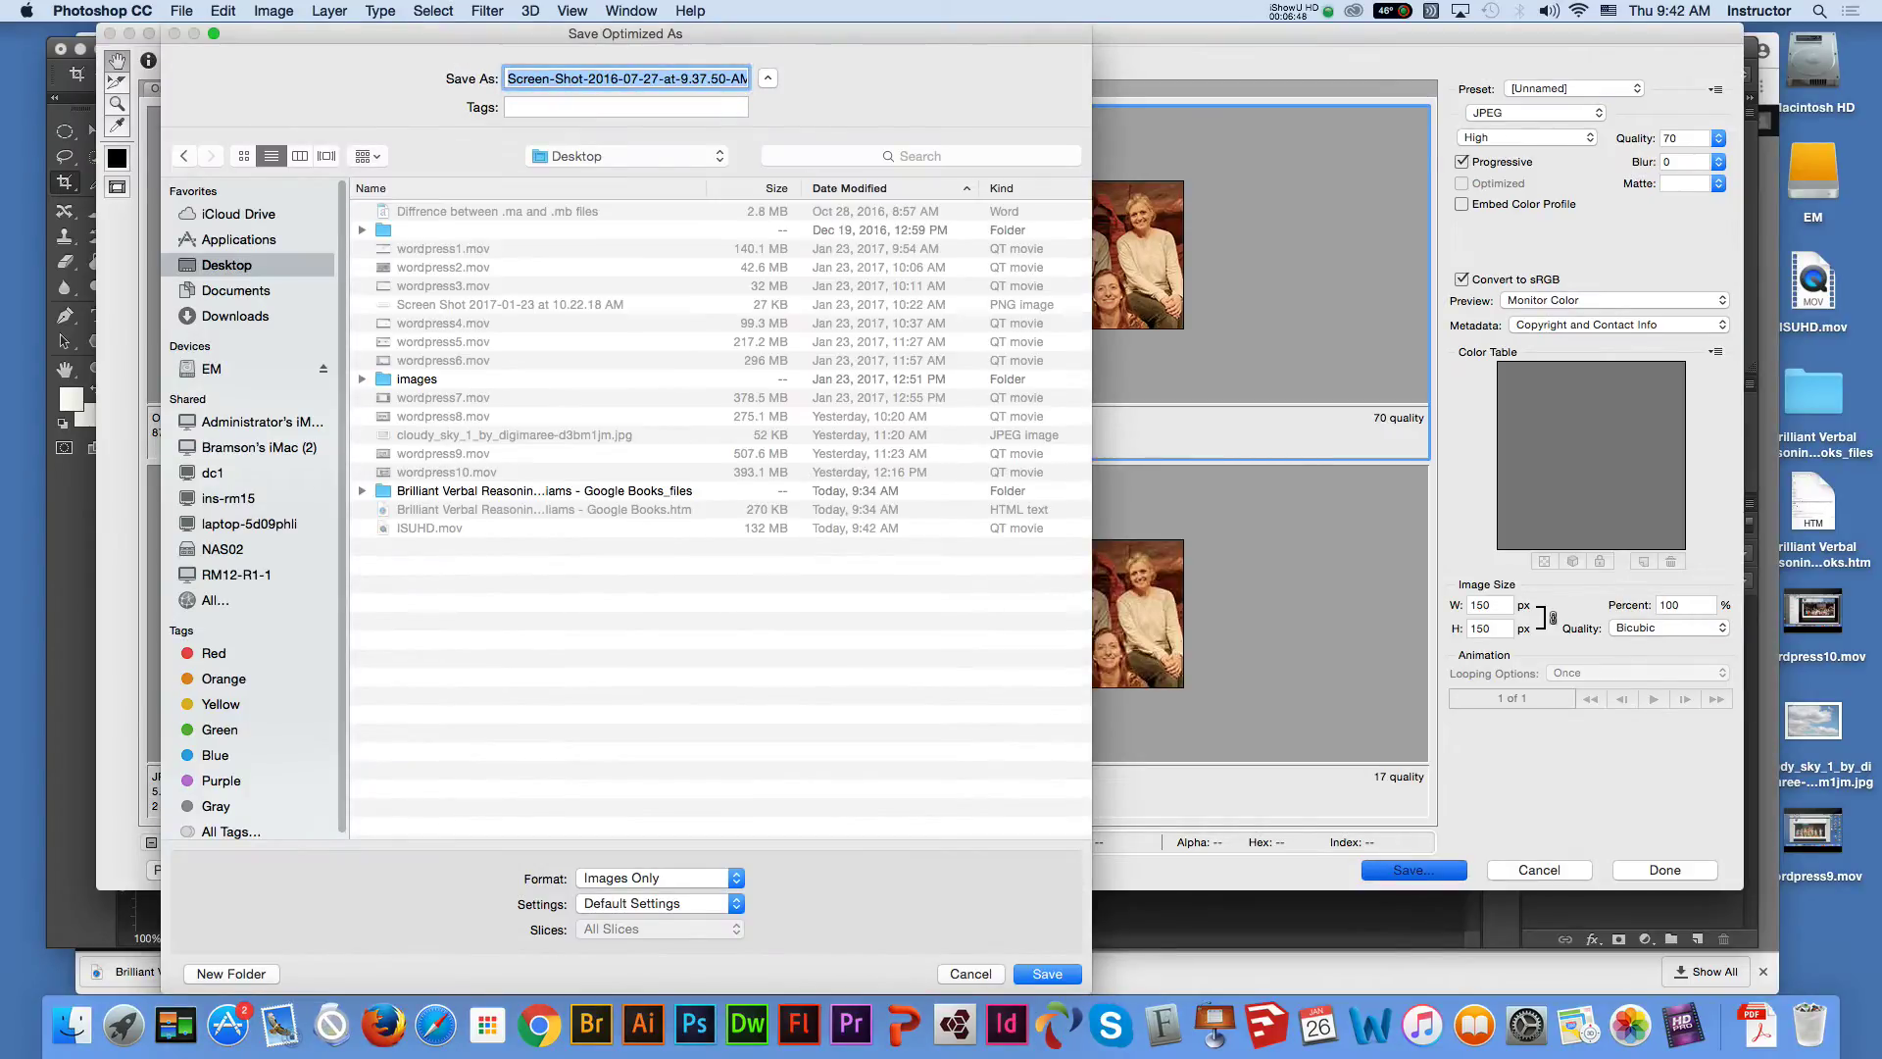
{"action": "double_click", "coordinate": [417, 380]}
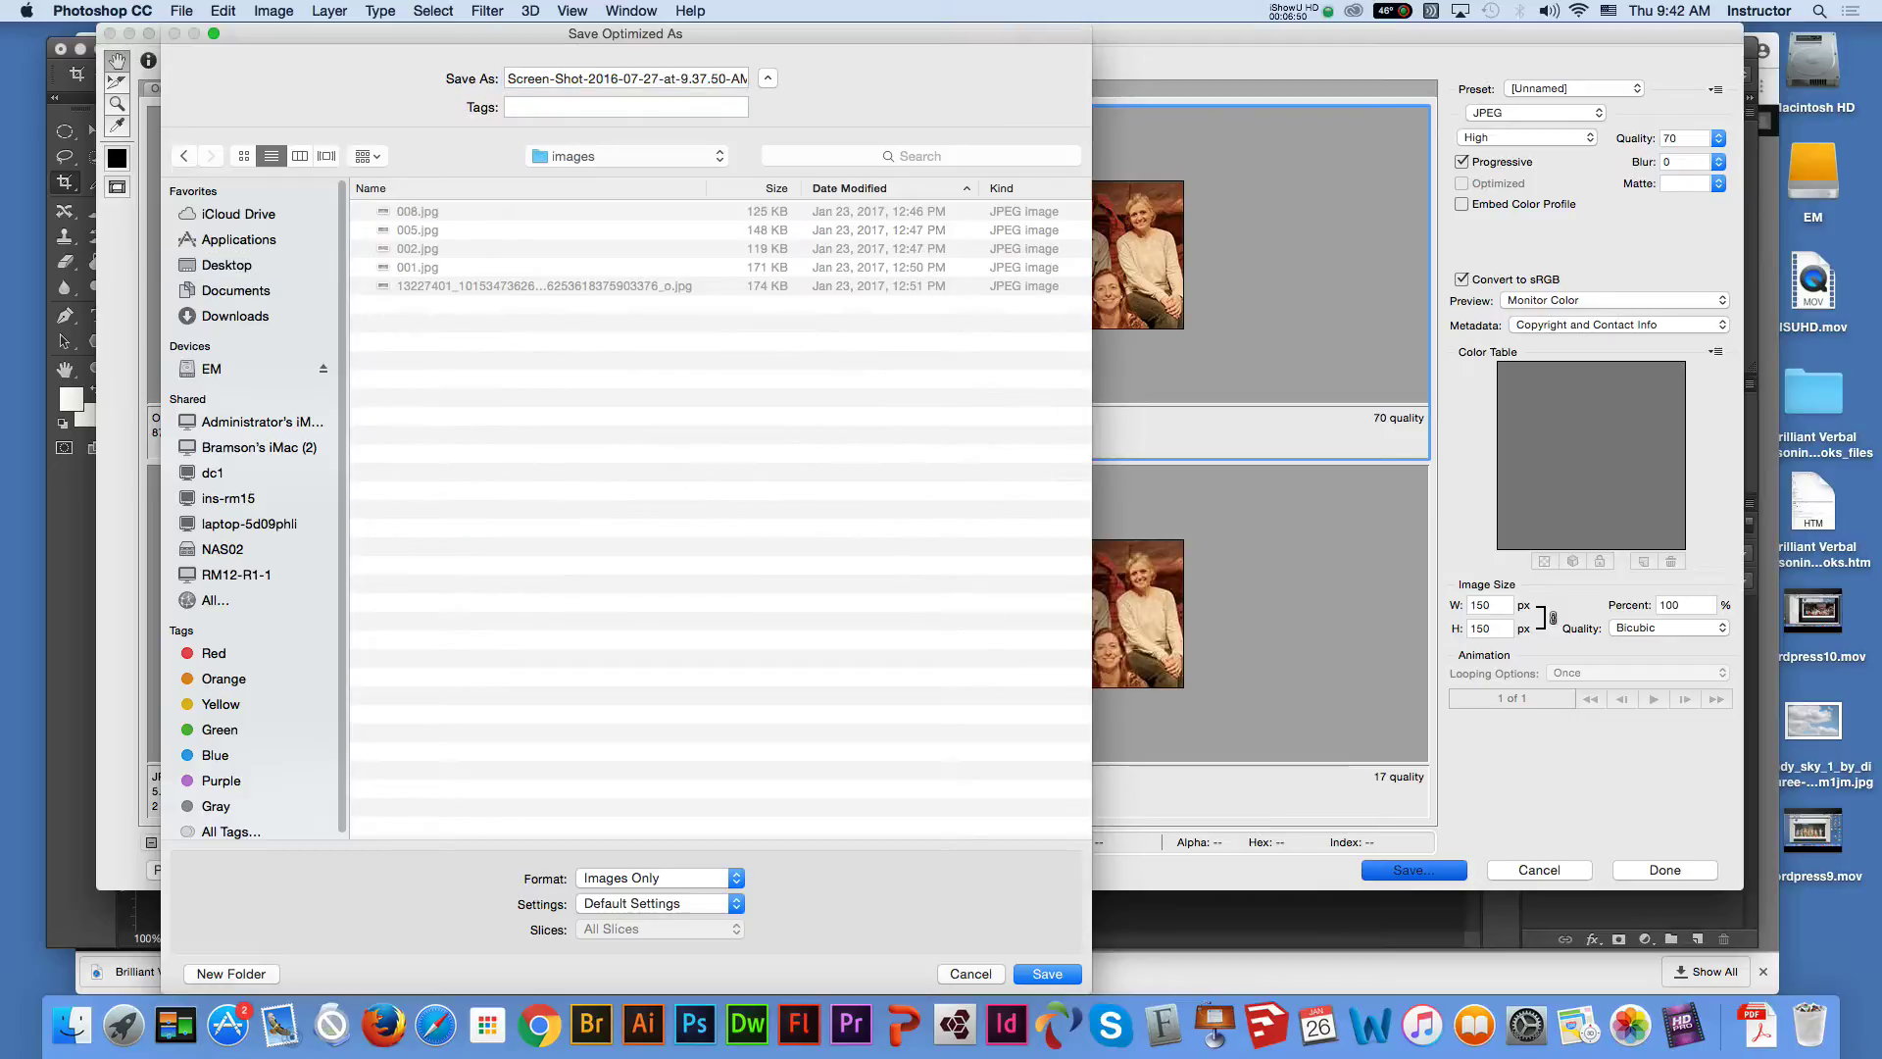
{"action": "left_click", "coordinate": [623, 79]}
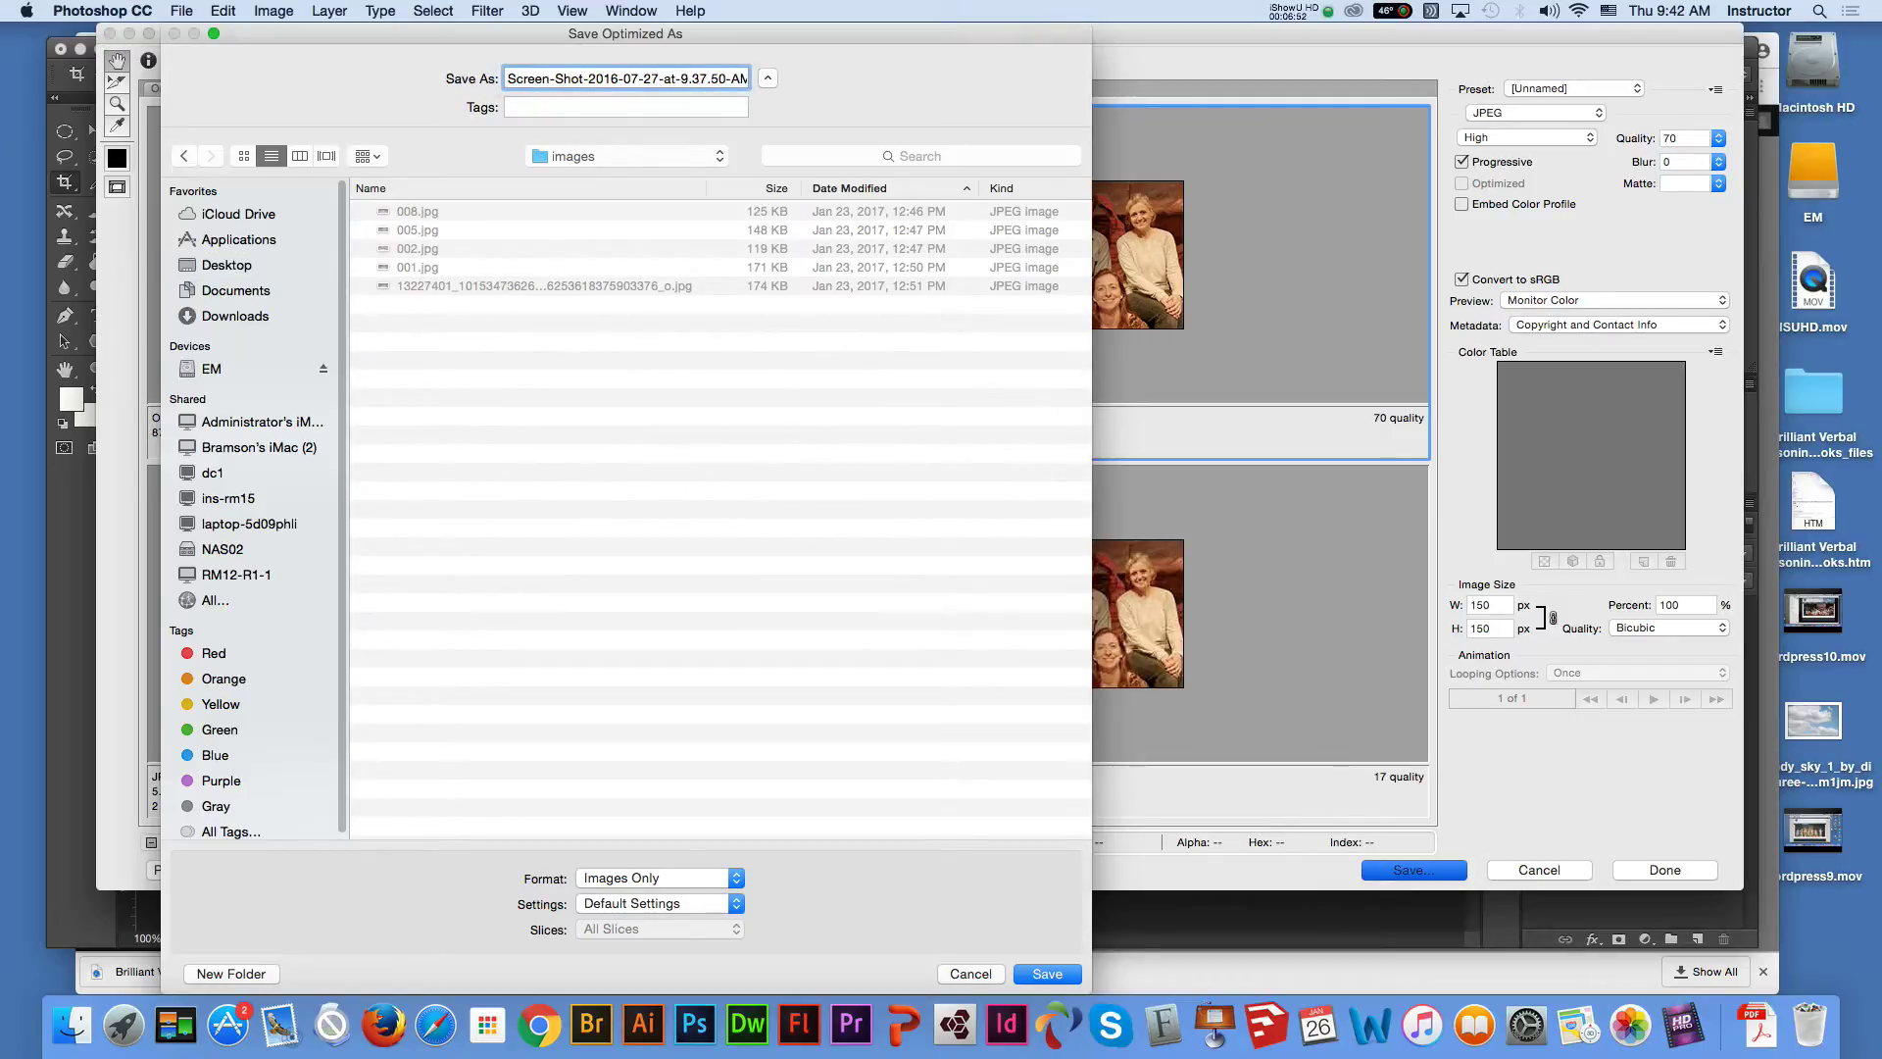
{"action": "key", "text": "super+a"}
{"action": "type", "text": "icon1"}
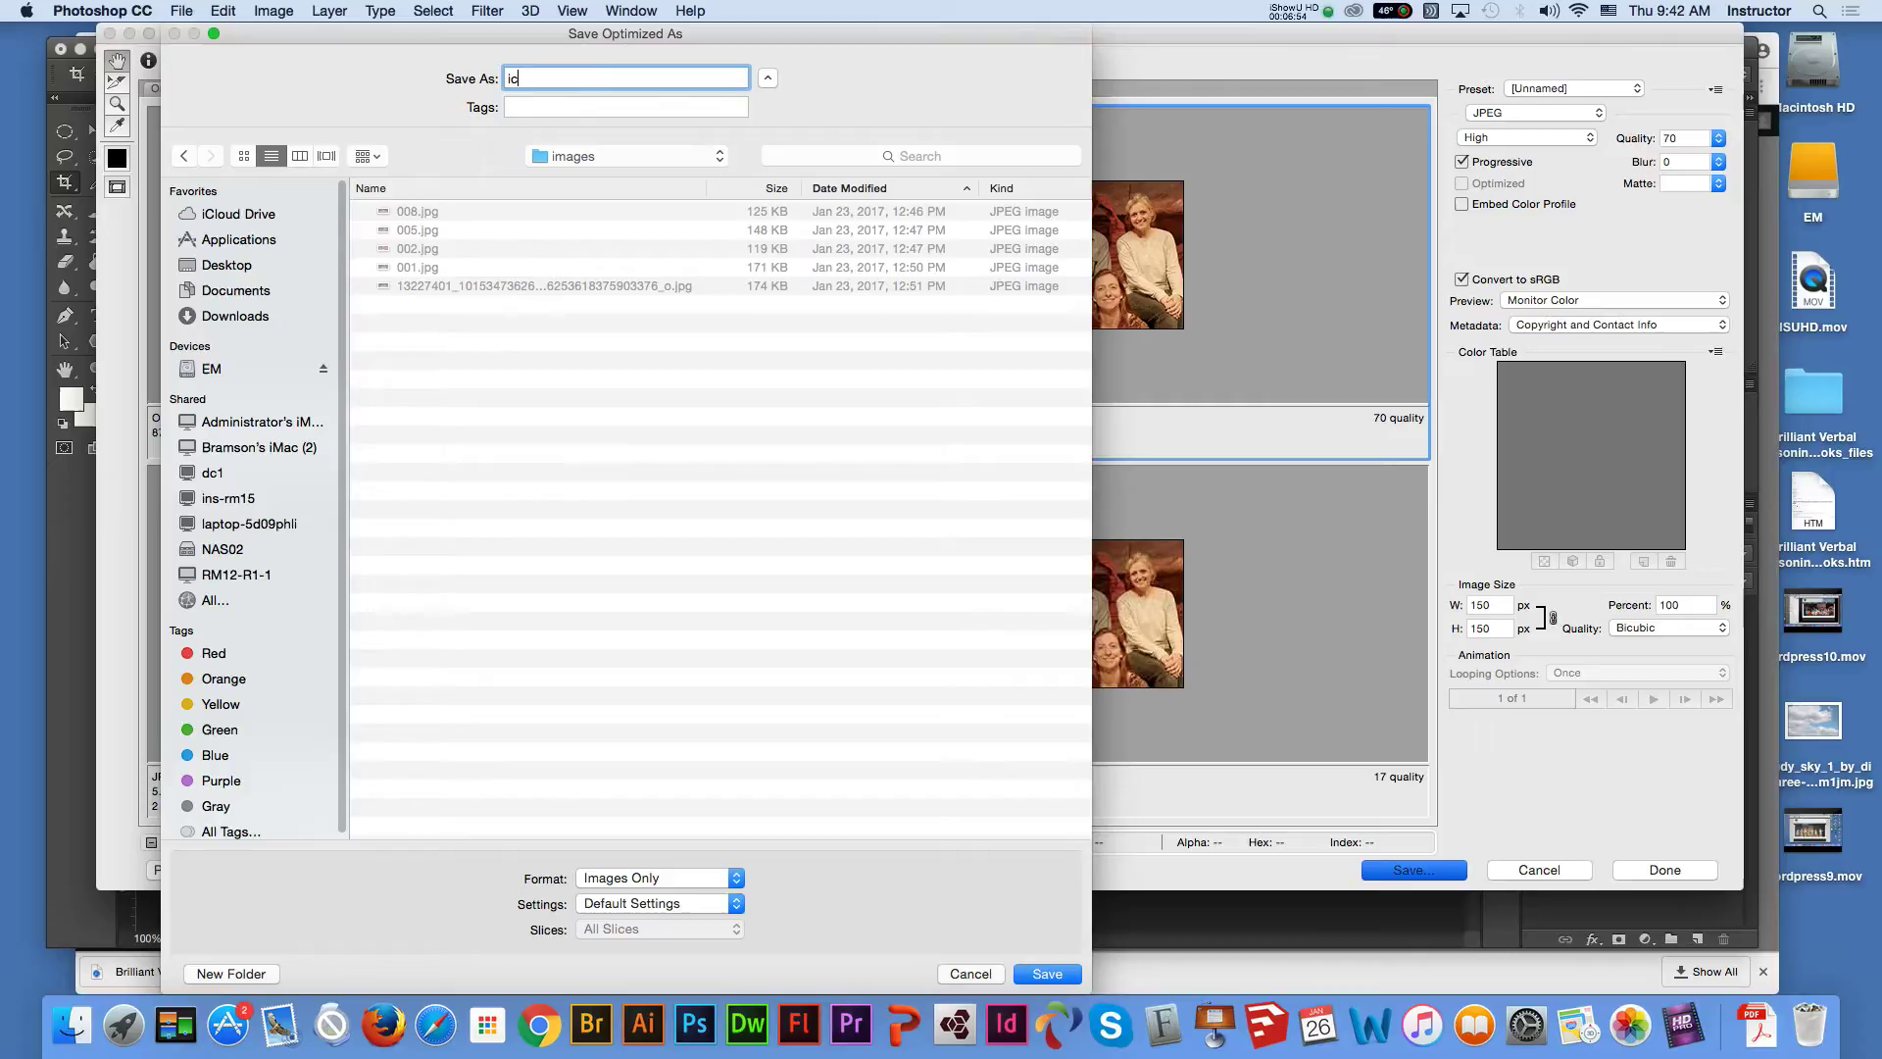
{"action": "key", "text": "Return"}
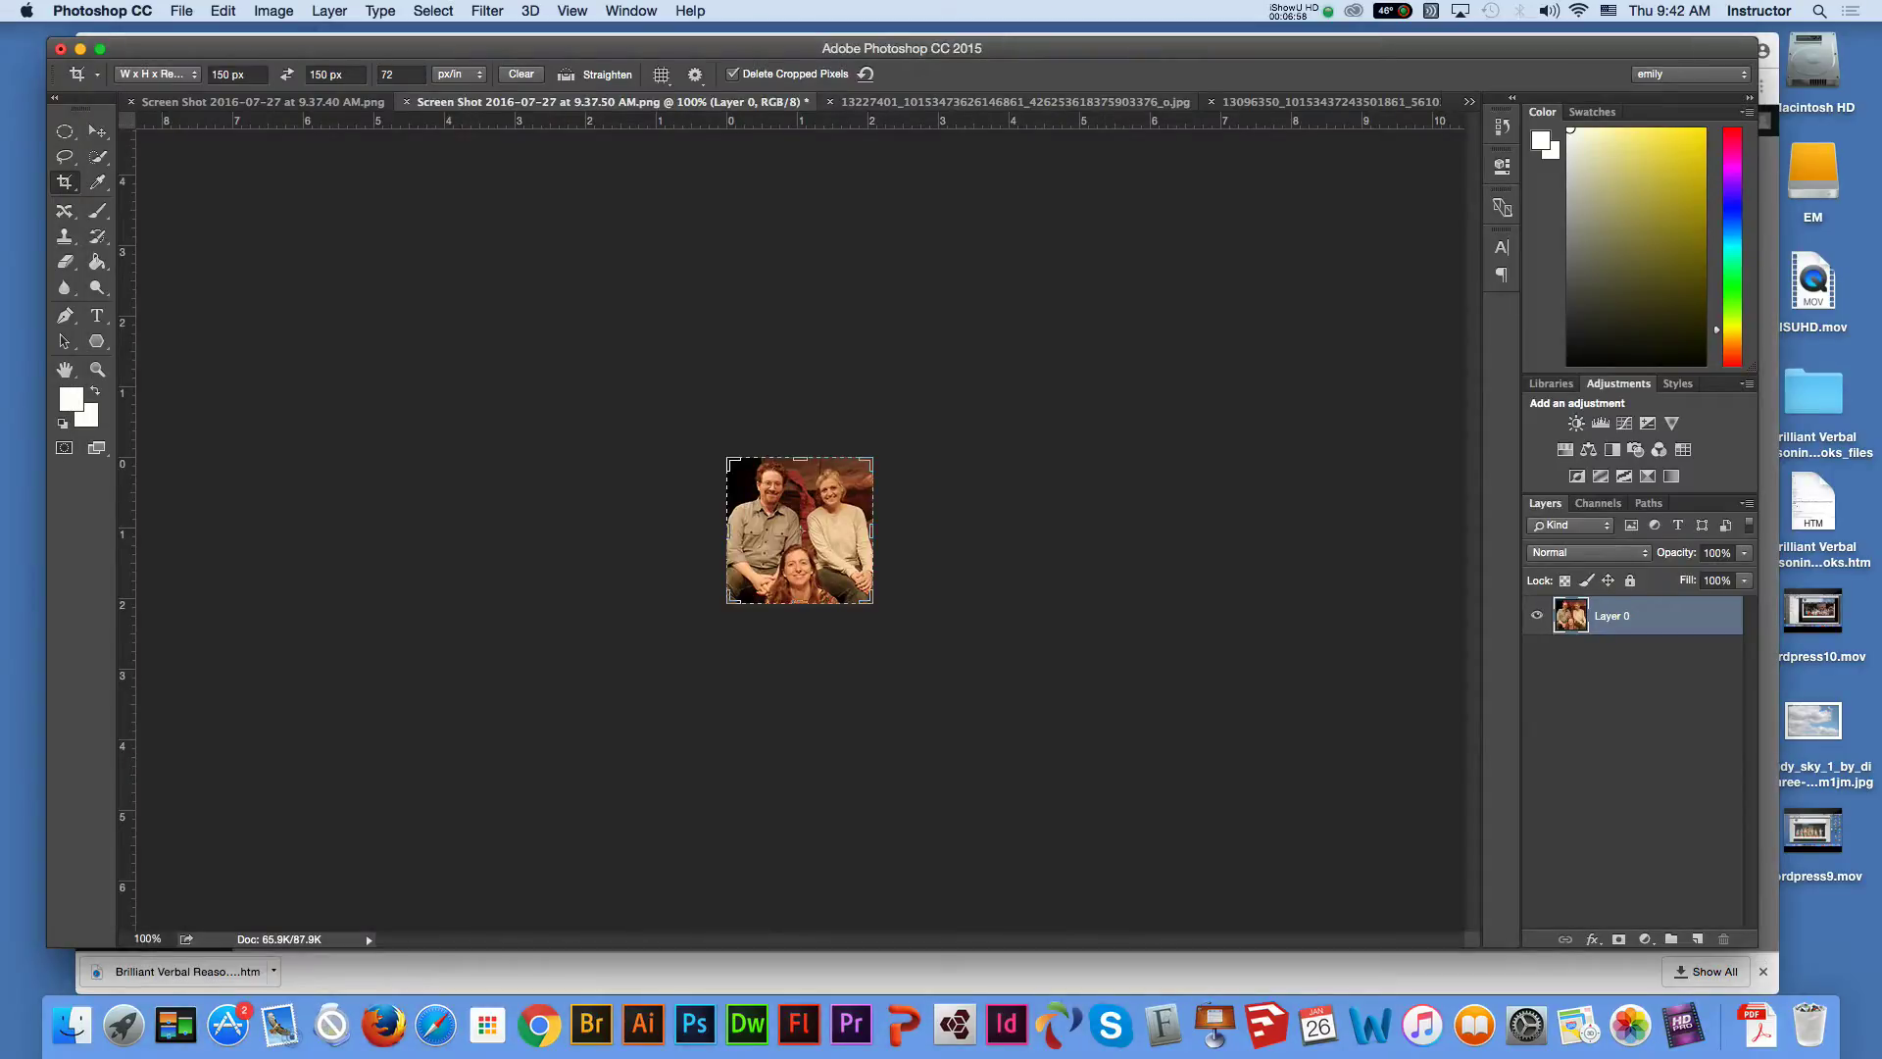
Export the cropped stage cast photo with Save for Web (Legacy) as "icon2.jpg" in the images folder, and close the photo without saving
{"action": "left_click", "coordinate": [1000, 102]}
{"action": "left_click", "coordinate": [182, 11]}
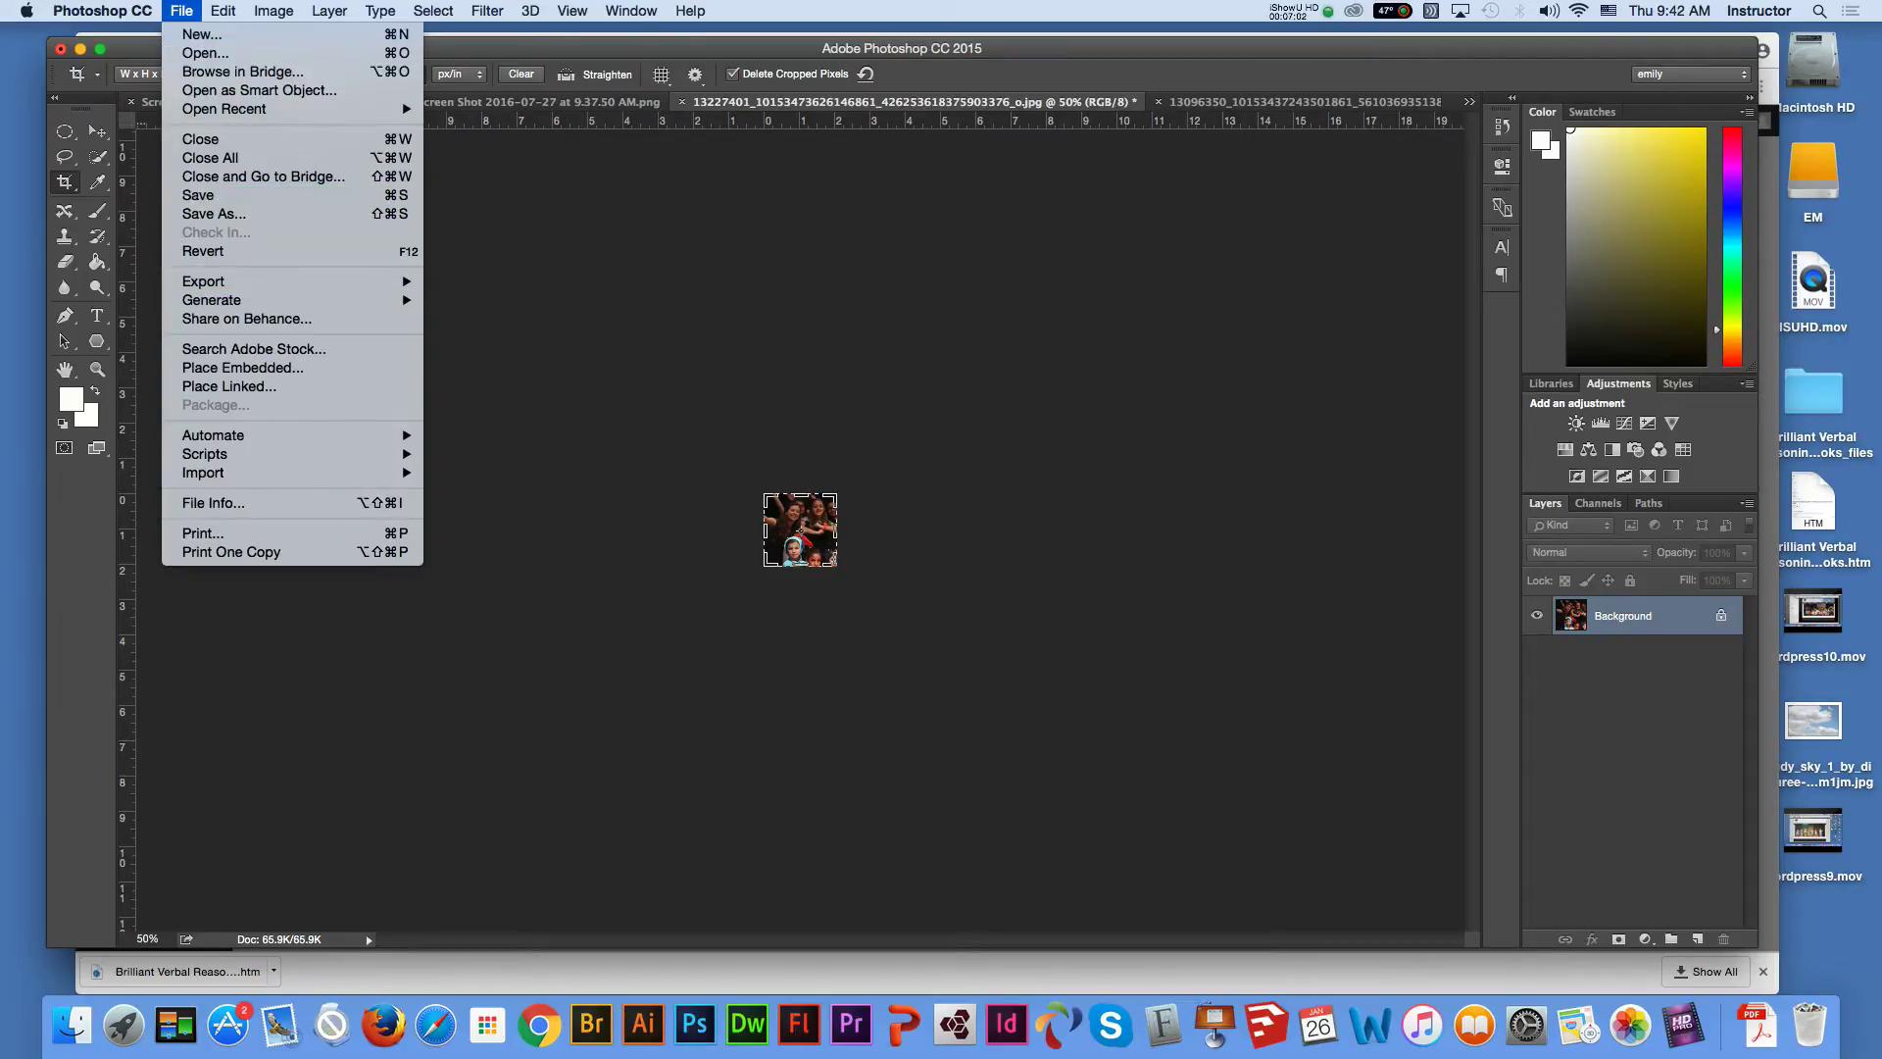
{"action": "mouse_move", "coordinate": [245, 282]}
{"action": "left_click", "coordinate": [520, 360]}
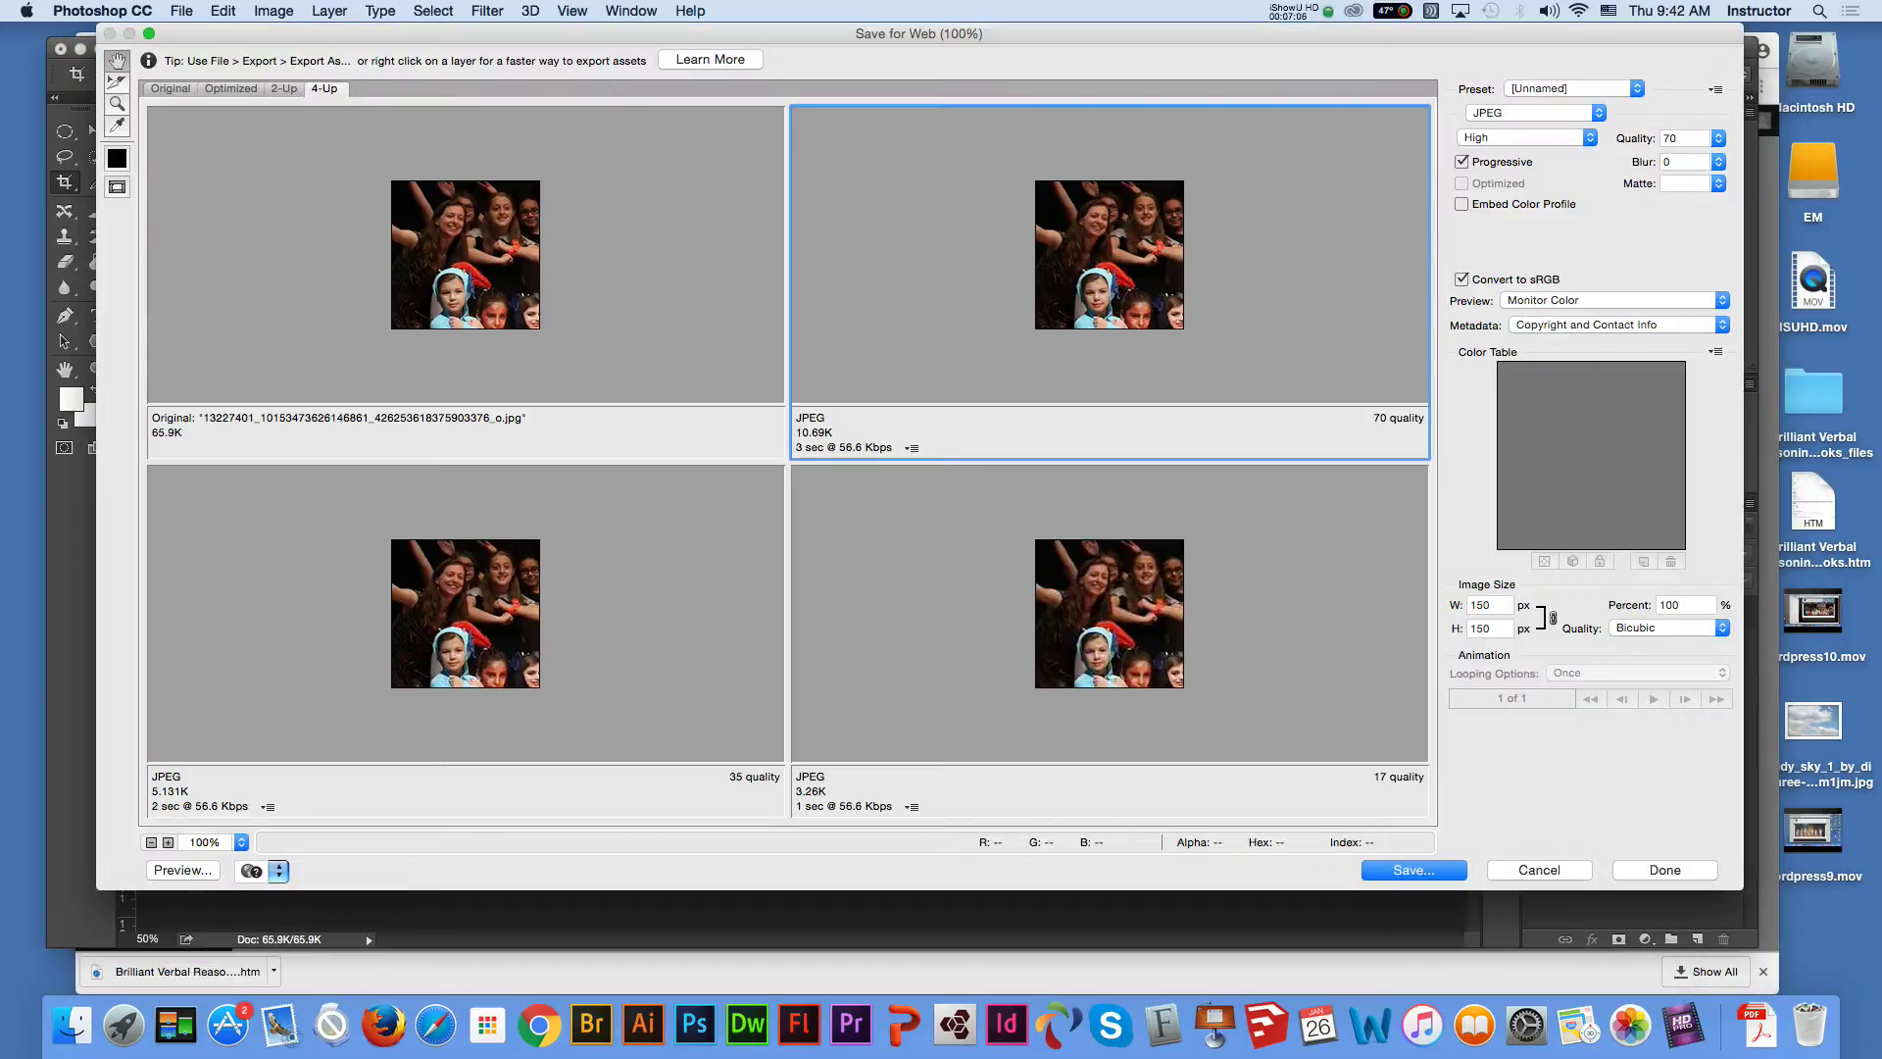
{"action": "key", "text": "Return"}
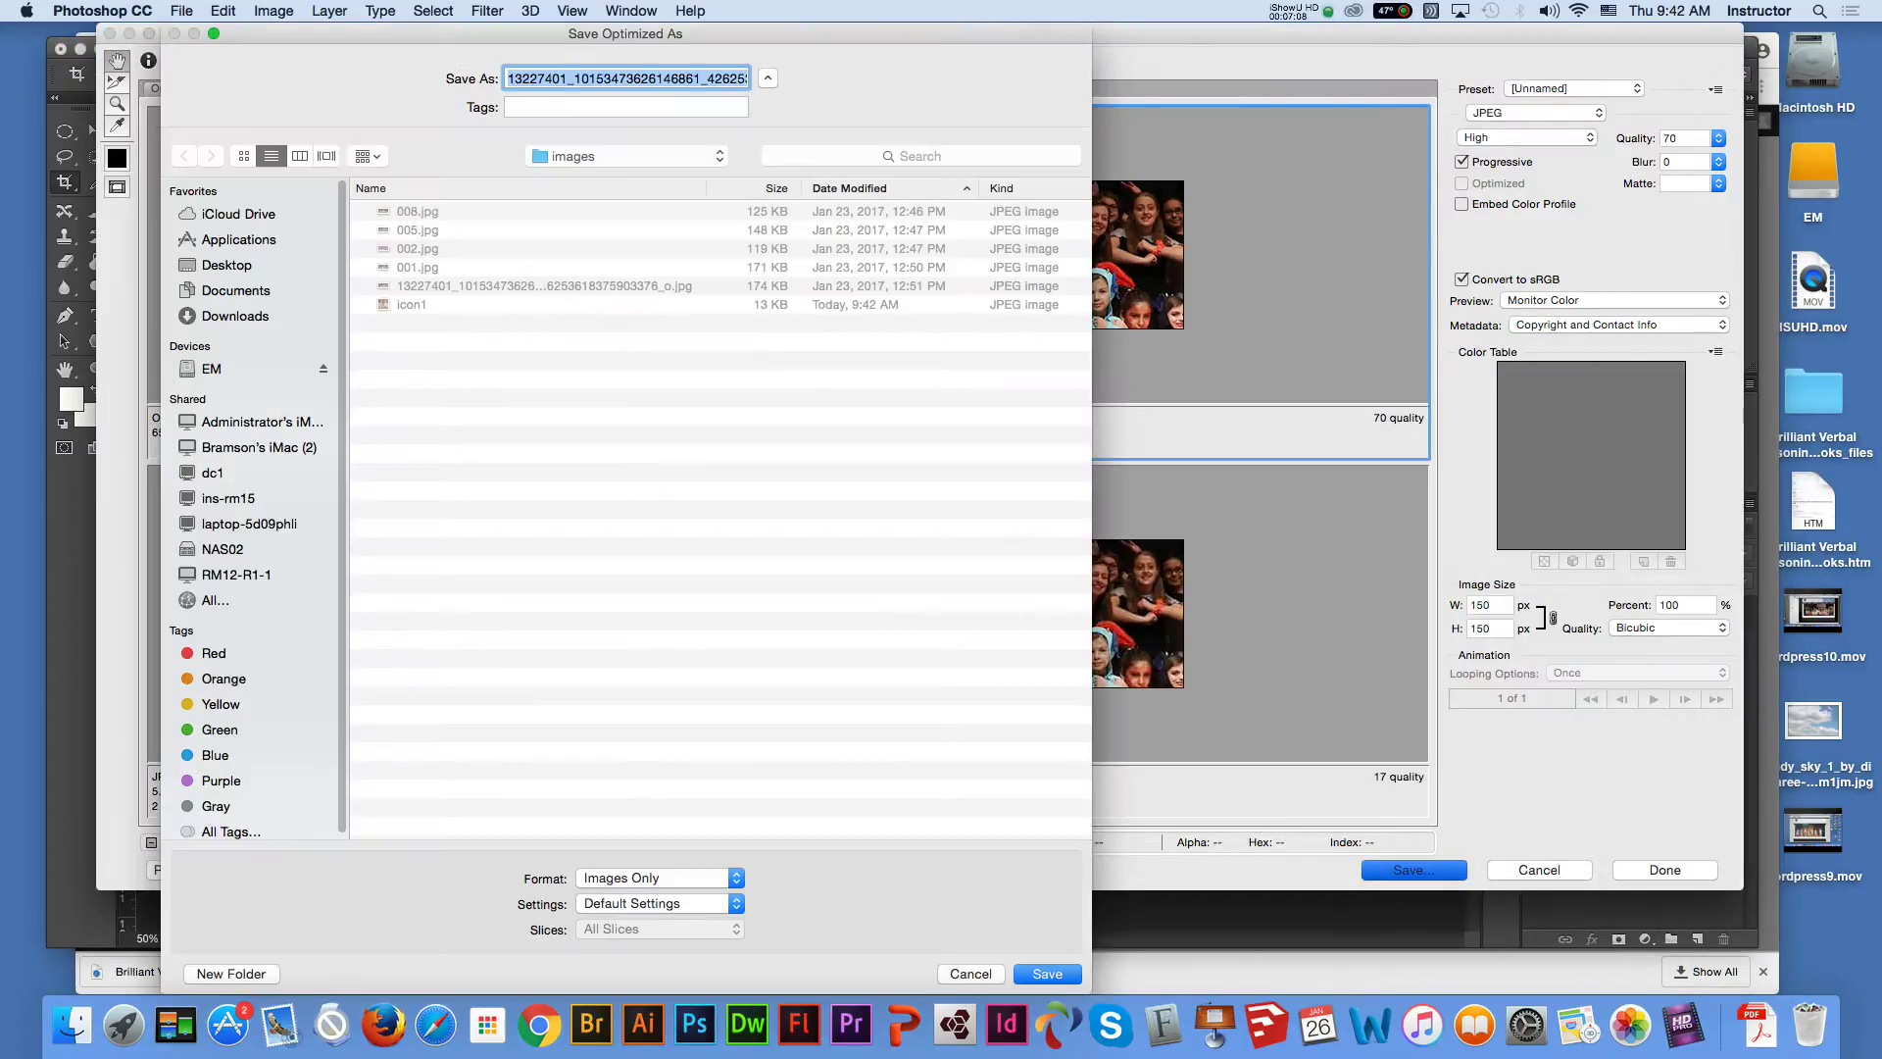
{"action": "type", "text": "icon2.jpg"}
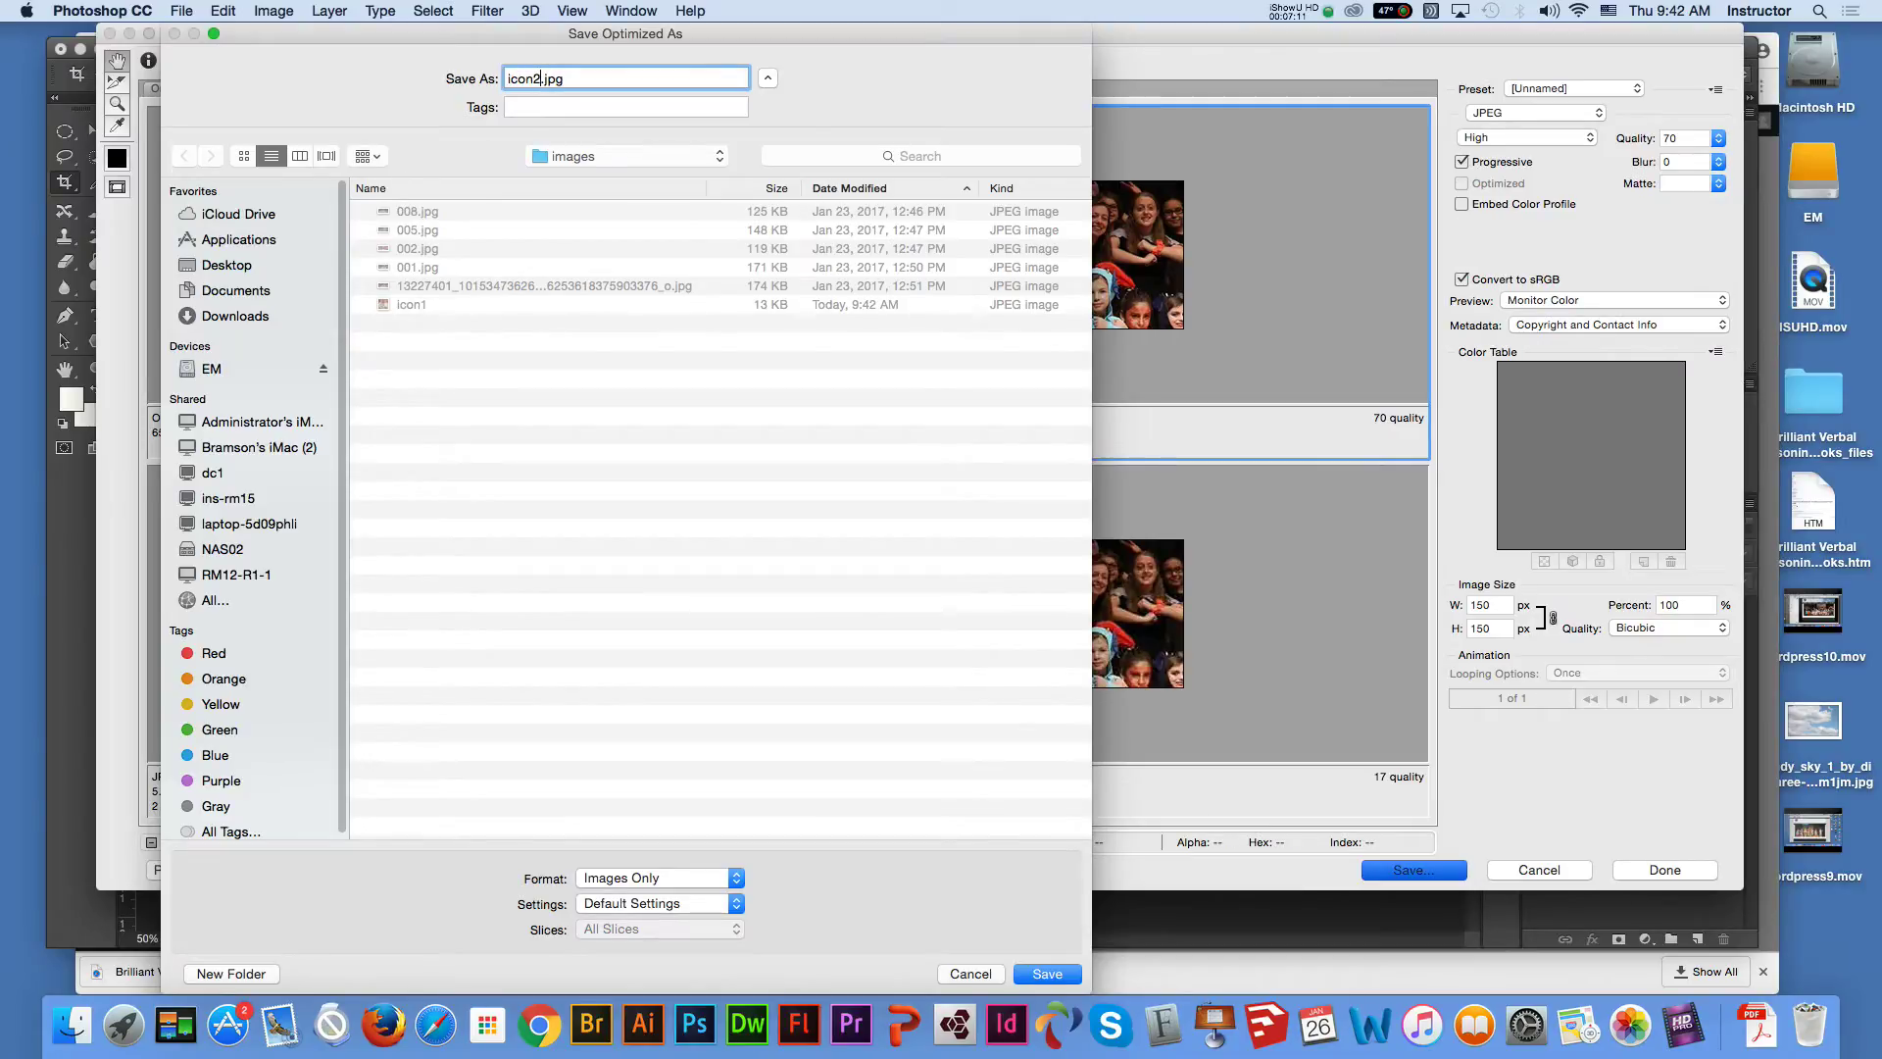
{"action": "key", "text": "Return"}
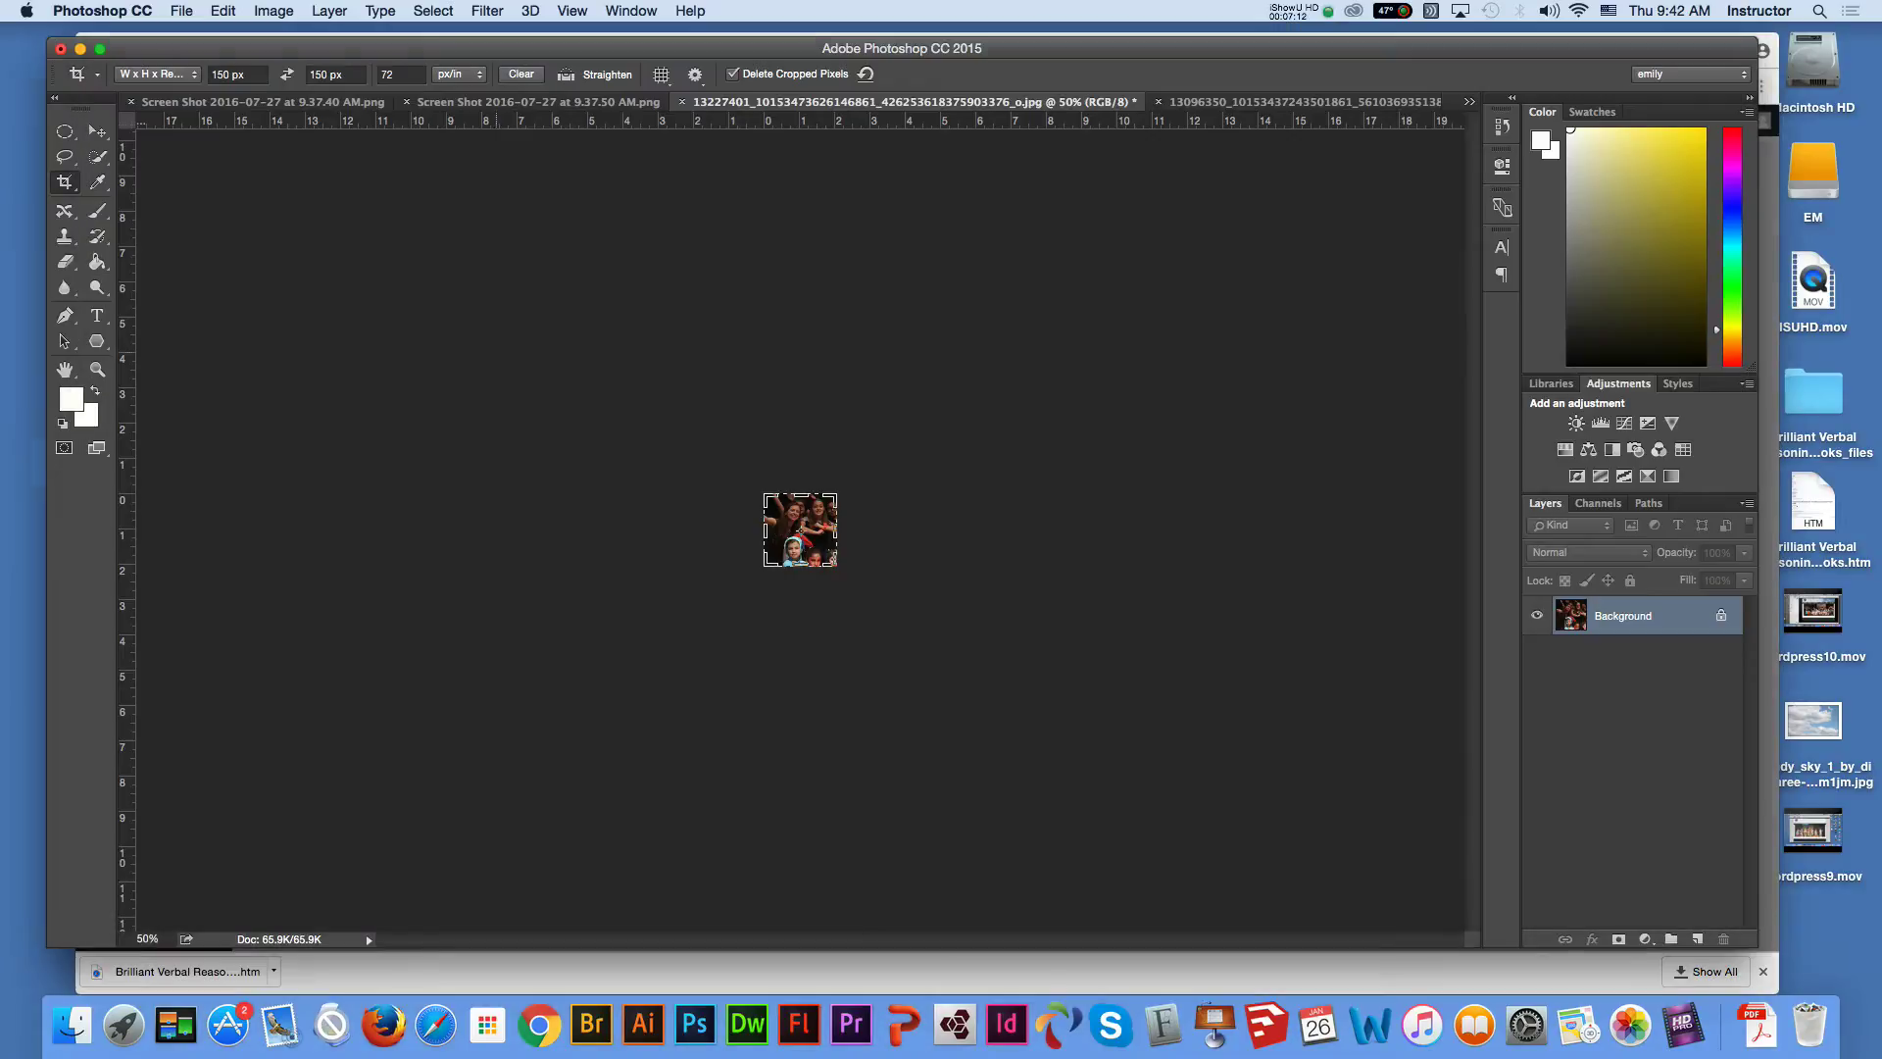
{"action": "left_click", "coordinate": [683, 102]}
{"action": "key", "text": "super+d"}
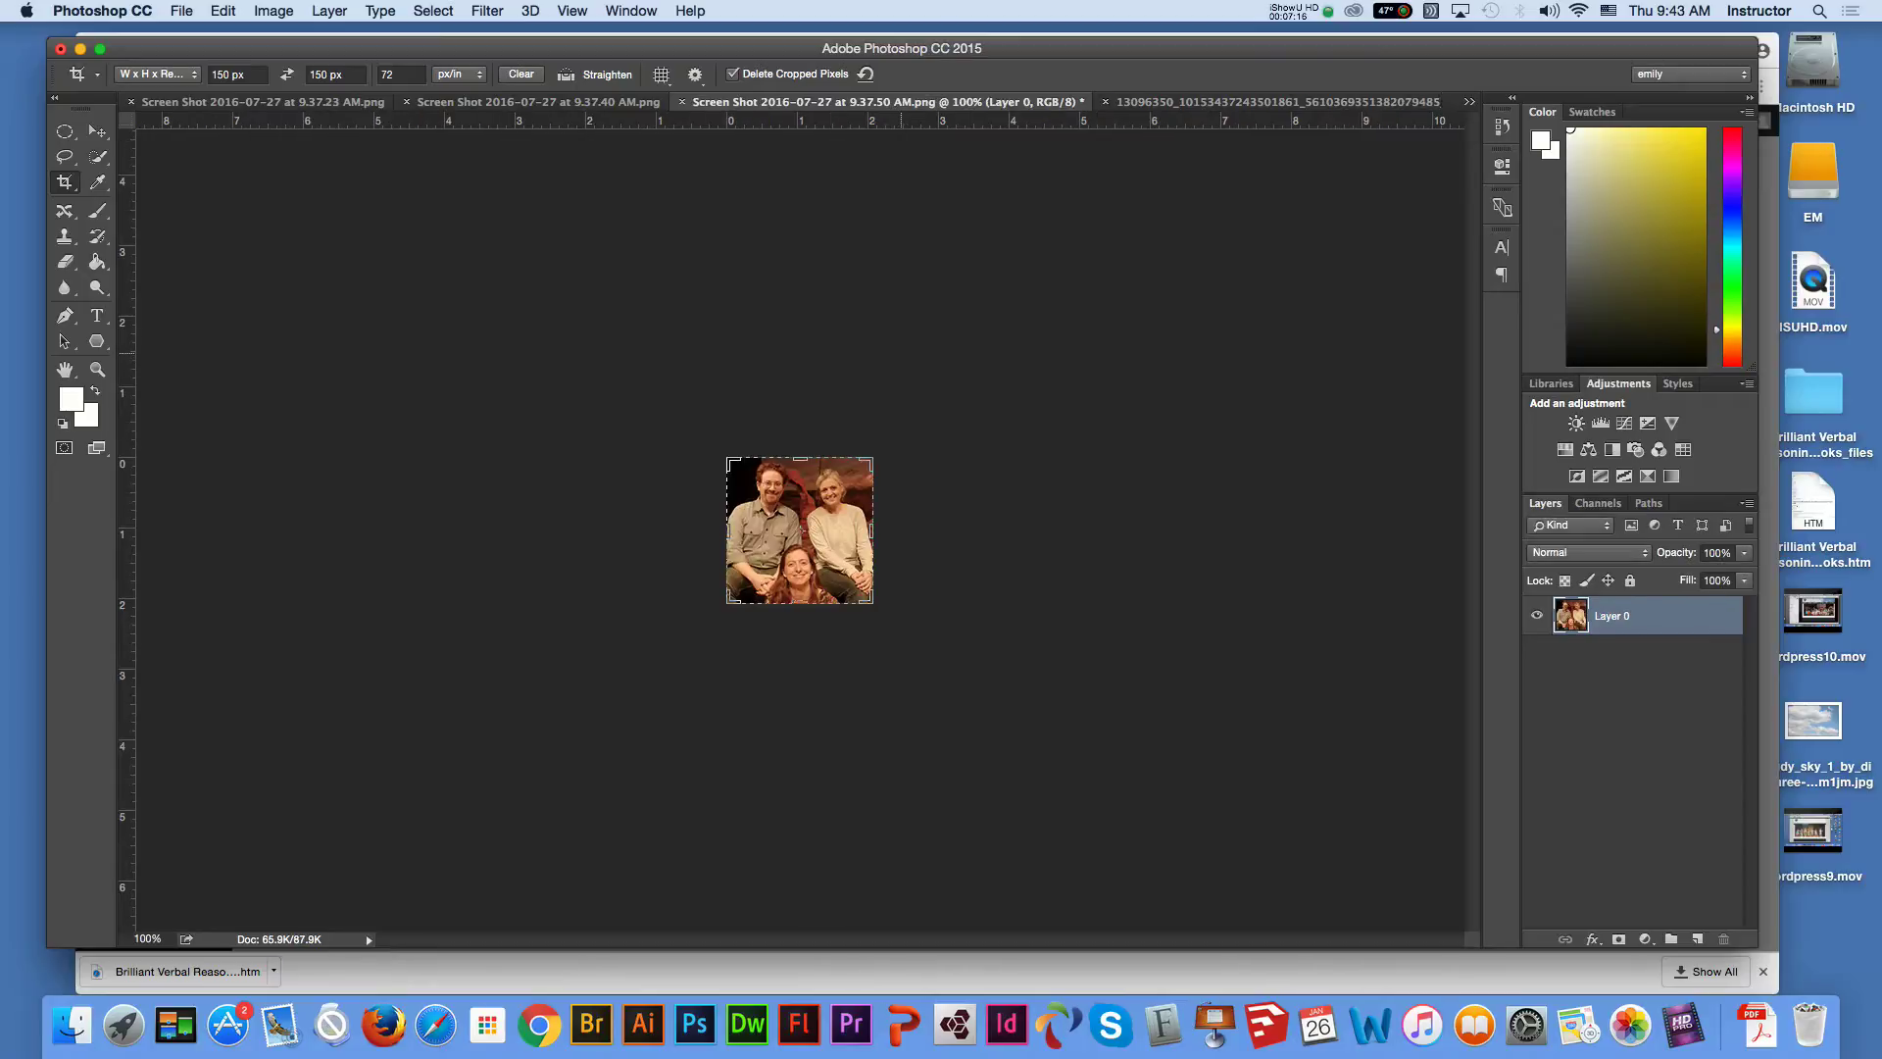
Export the cropped green character image with Save for Web (Legacy) as "icon3.jpg" in the images folder
{"action": "key", "text": "ctrl+Tab"}
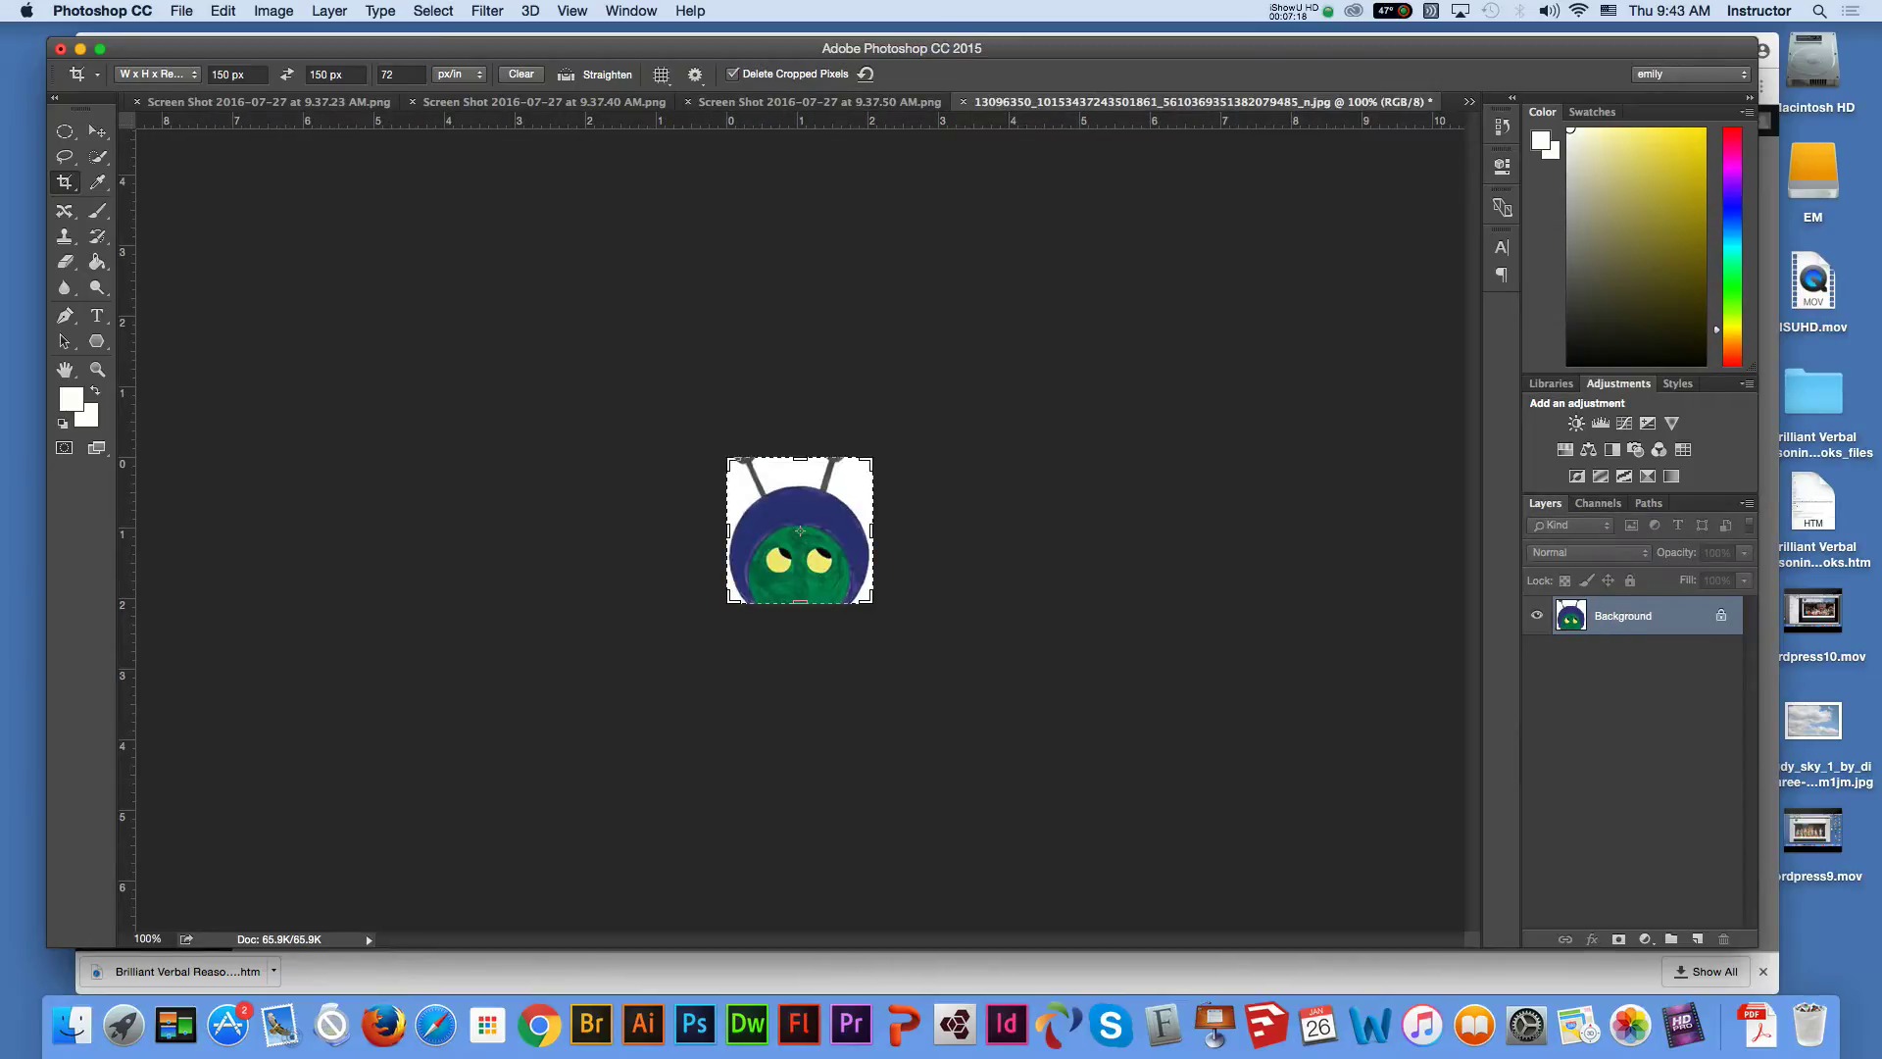
{"action": "left_click", "coordinate": [182, 11]}
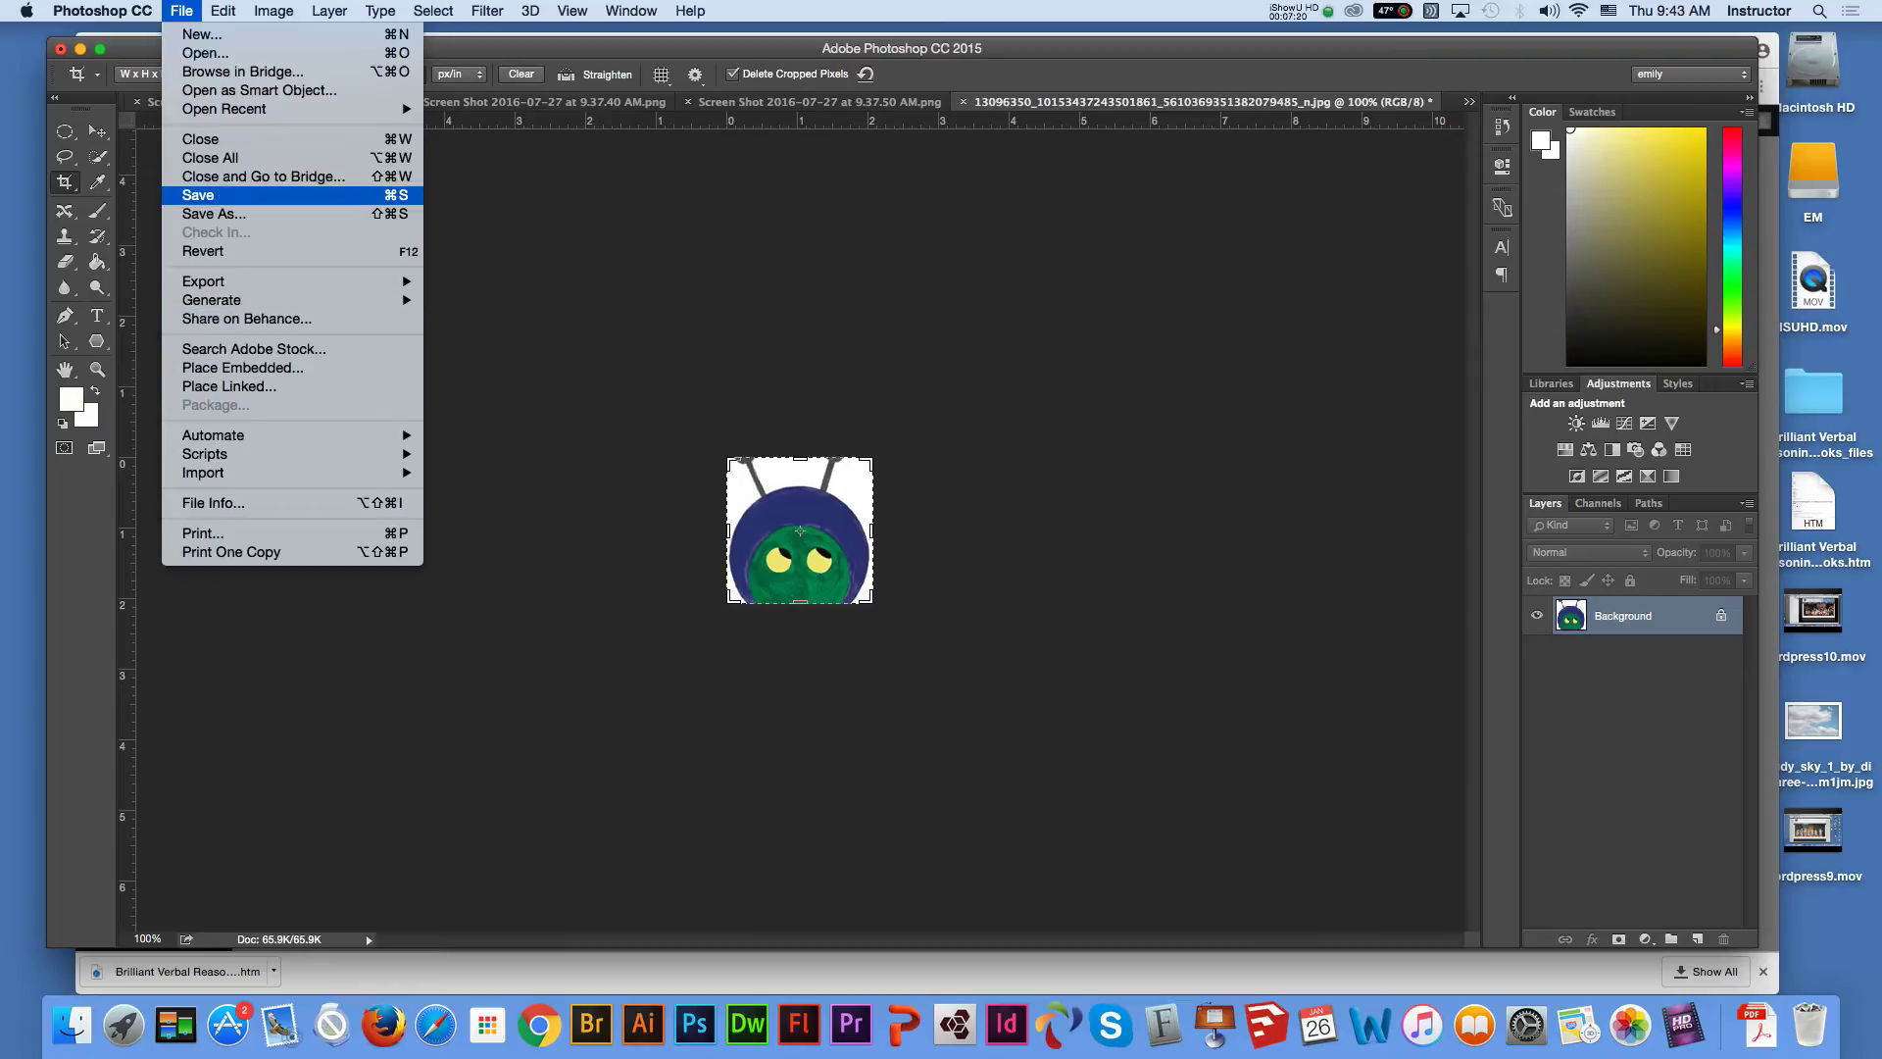
{"action": "mouse_move", "coordinate": [204, 282]}
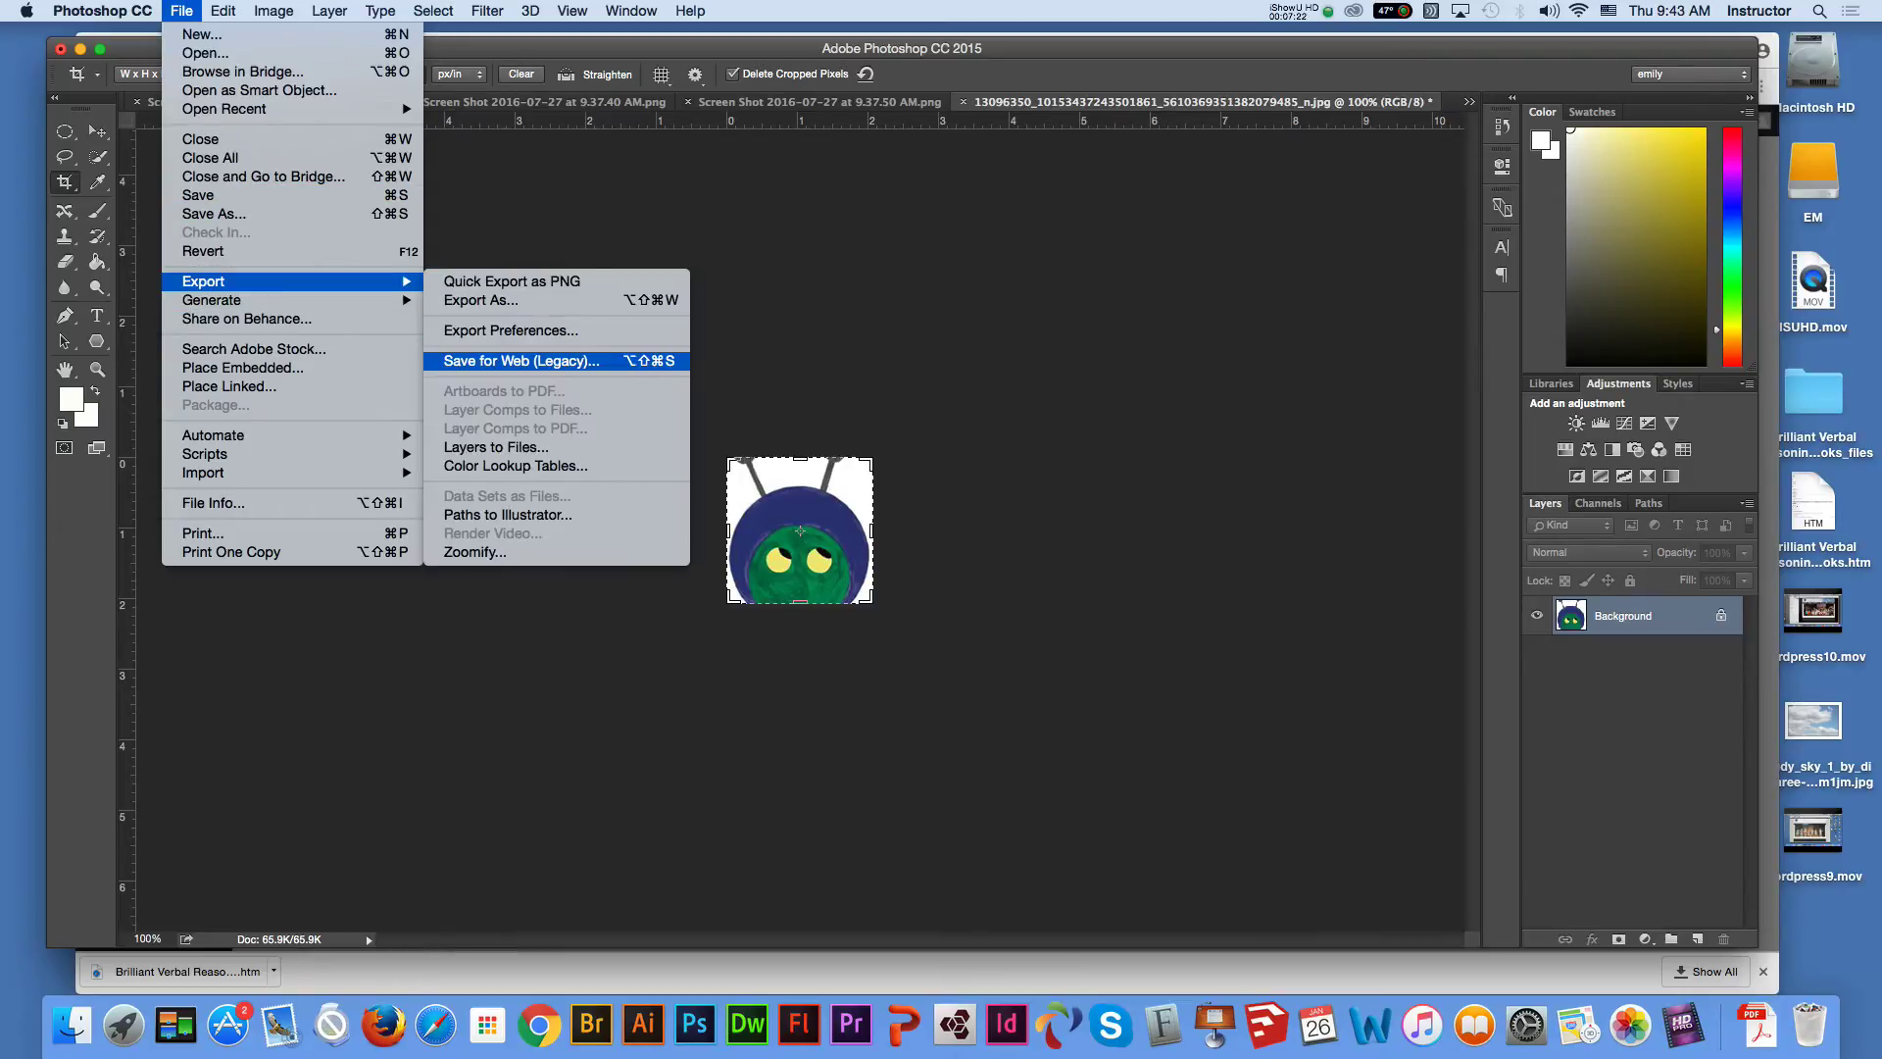
{"action": "left_click", "coordinate": [521, 361]}
{"action": "key", "text": "Return"}
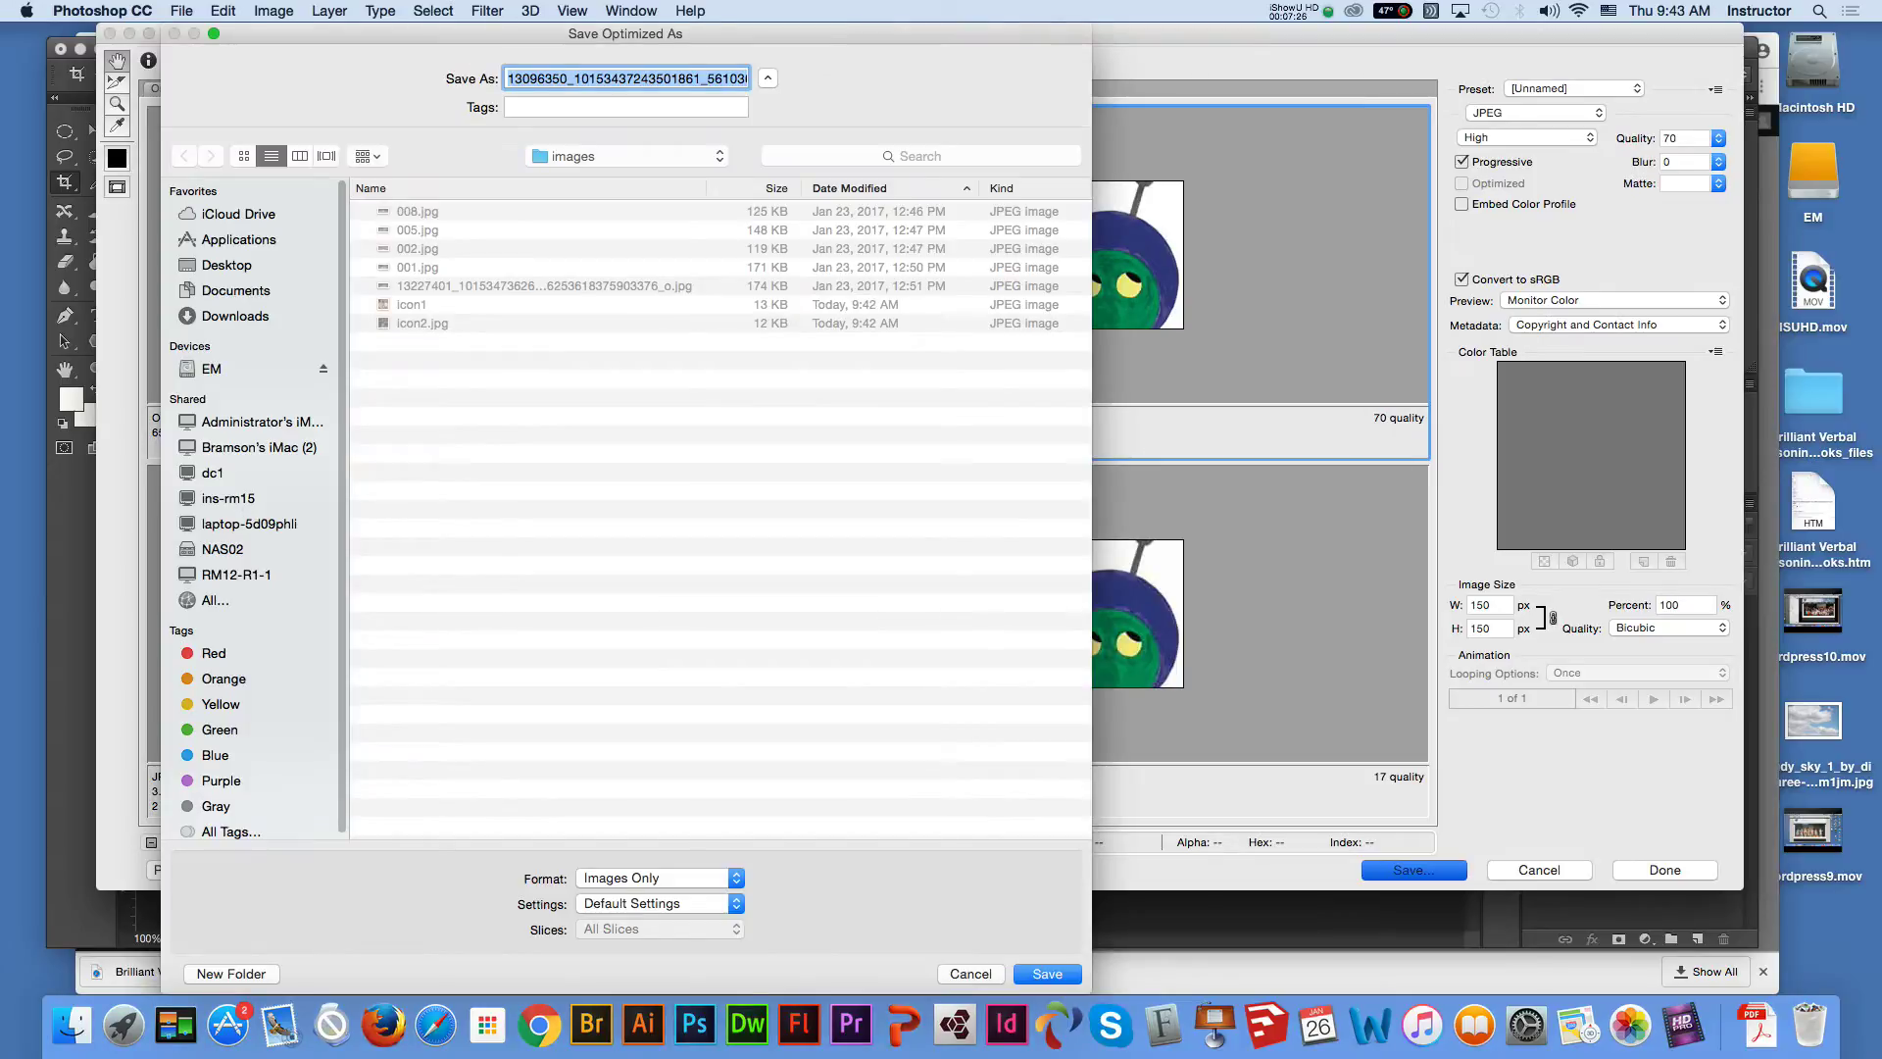
{"action": "type", "text": "icon3.jpg"}
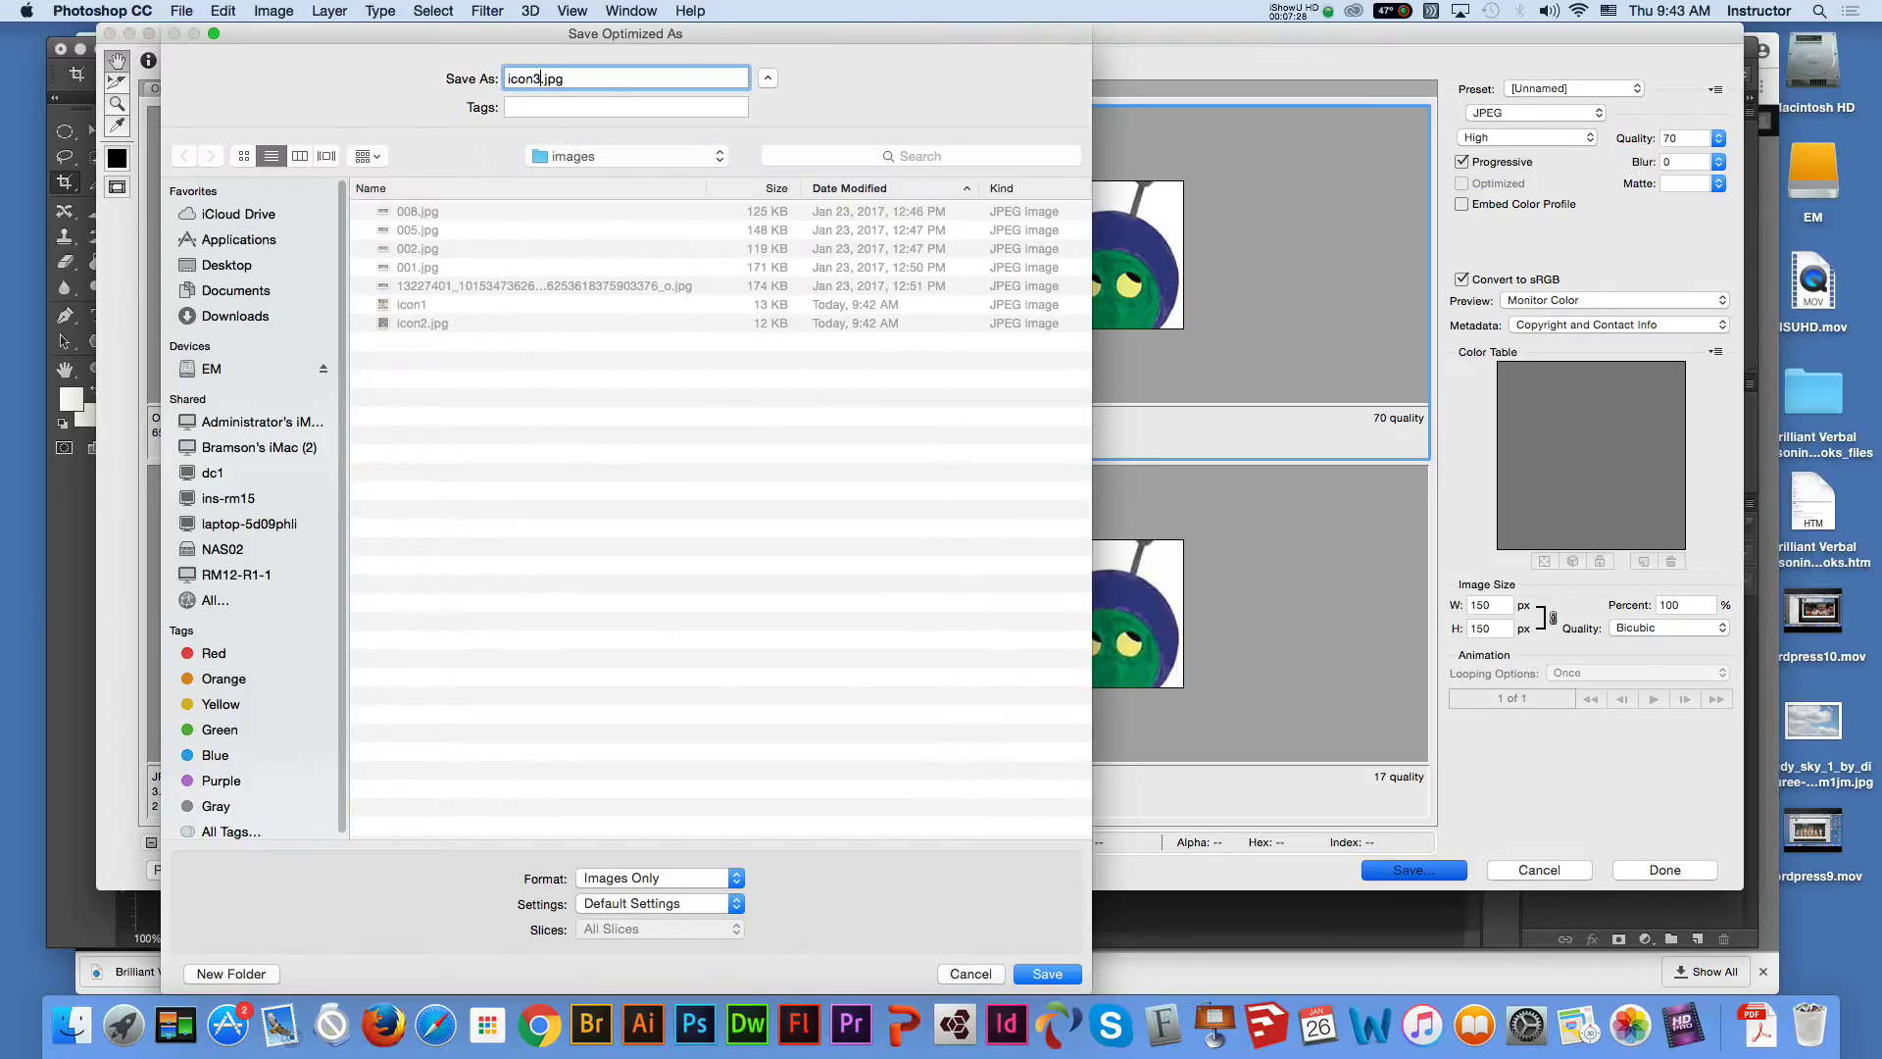
{"action": "key", "text": "Return"}
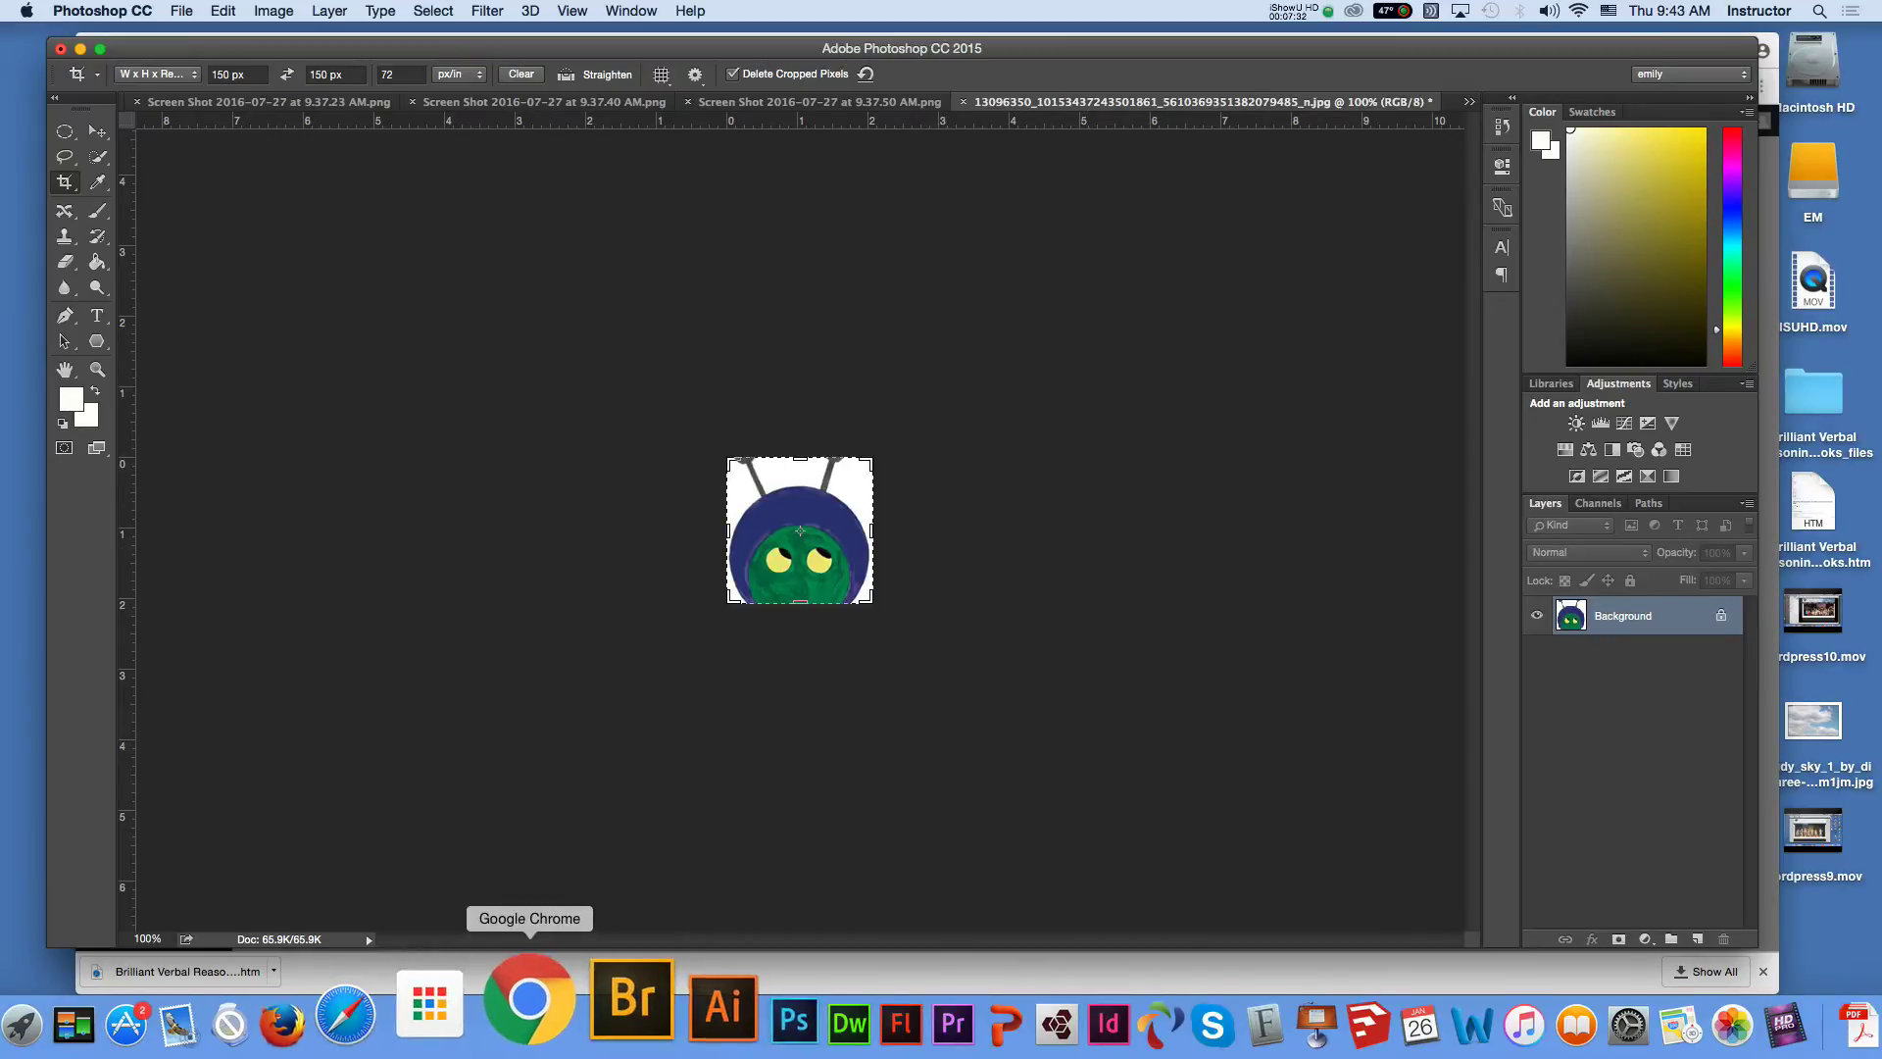
Switch to Chrome and upload icon1, icon2.jpg and icon3.jpg from the Desktop's images folder as media for the Visual Editor widget
{"action": "left_click", "coordinate": [540, 1025]}
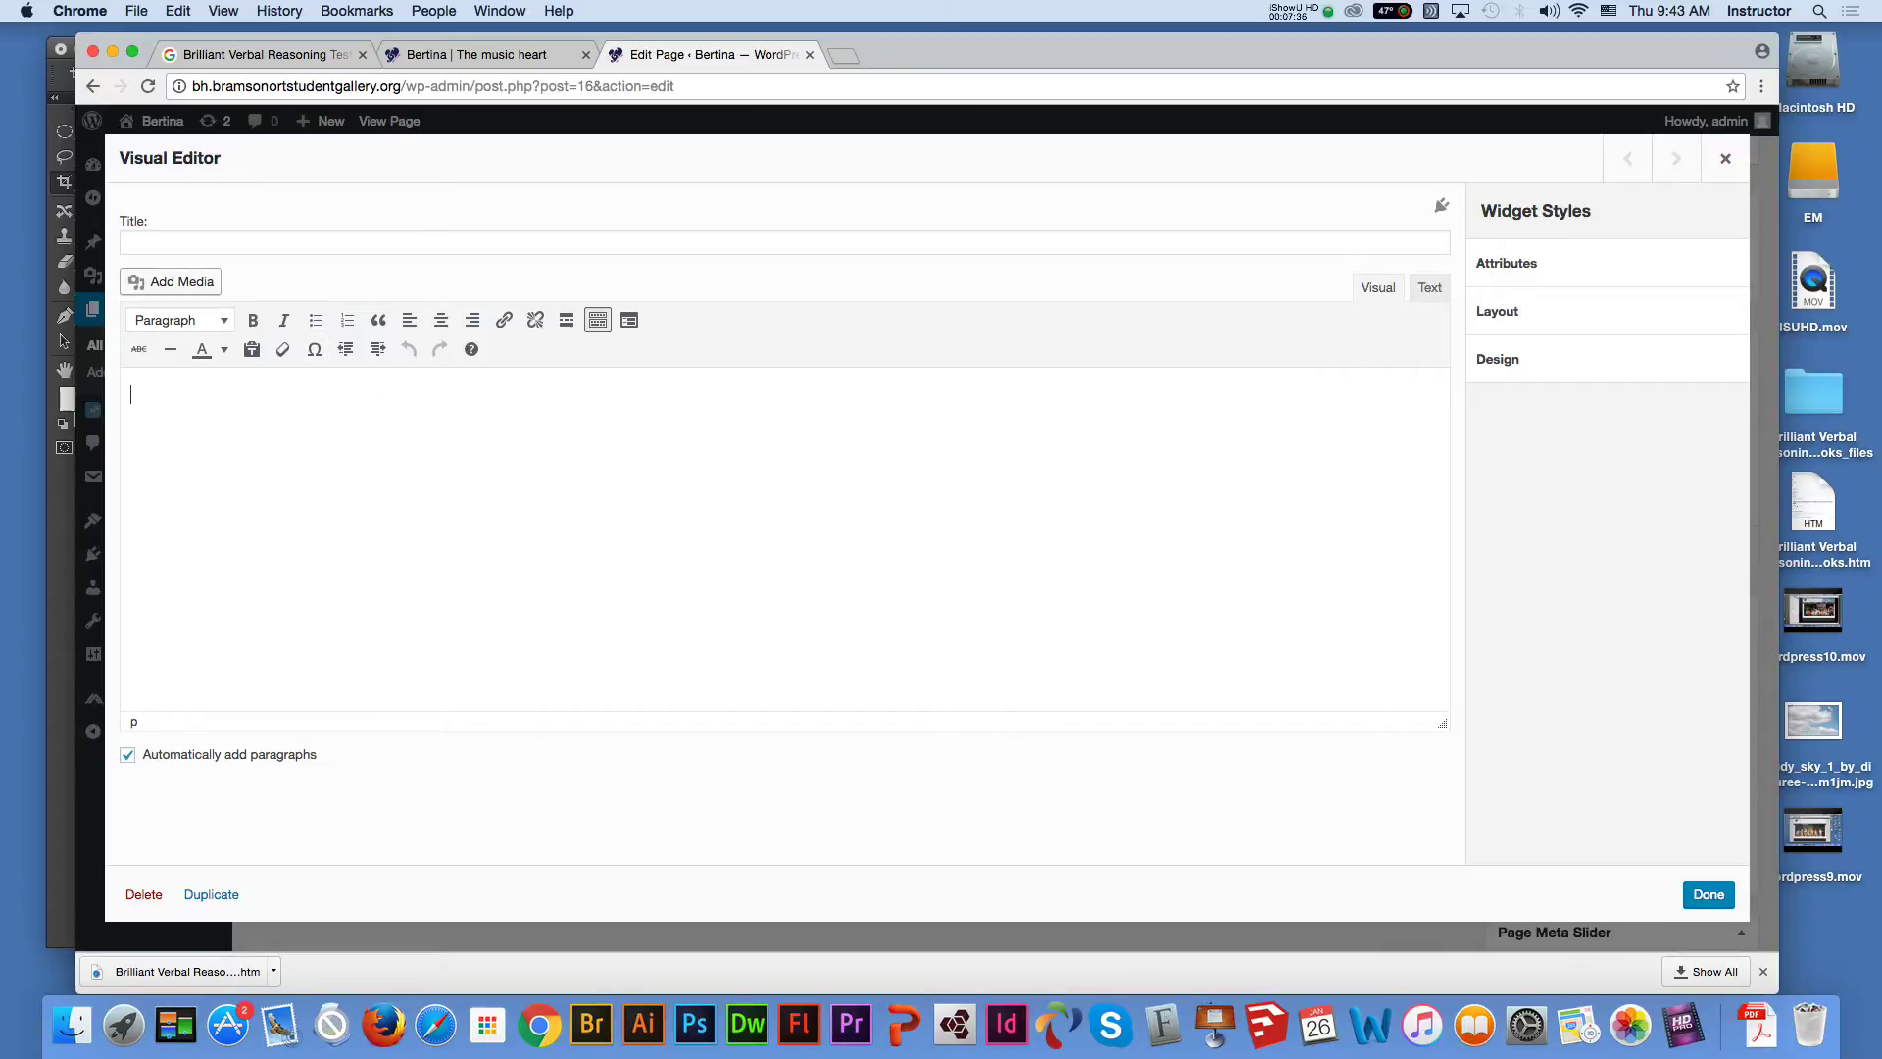
{"action": "left_click", "coordinate": [172, 281]}
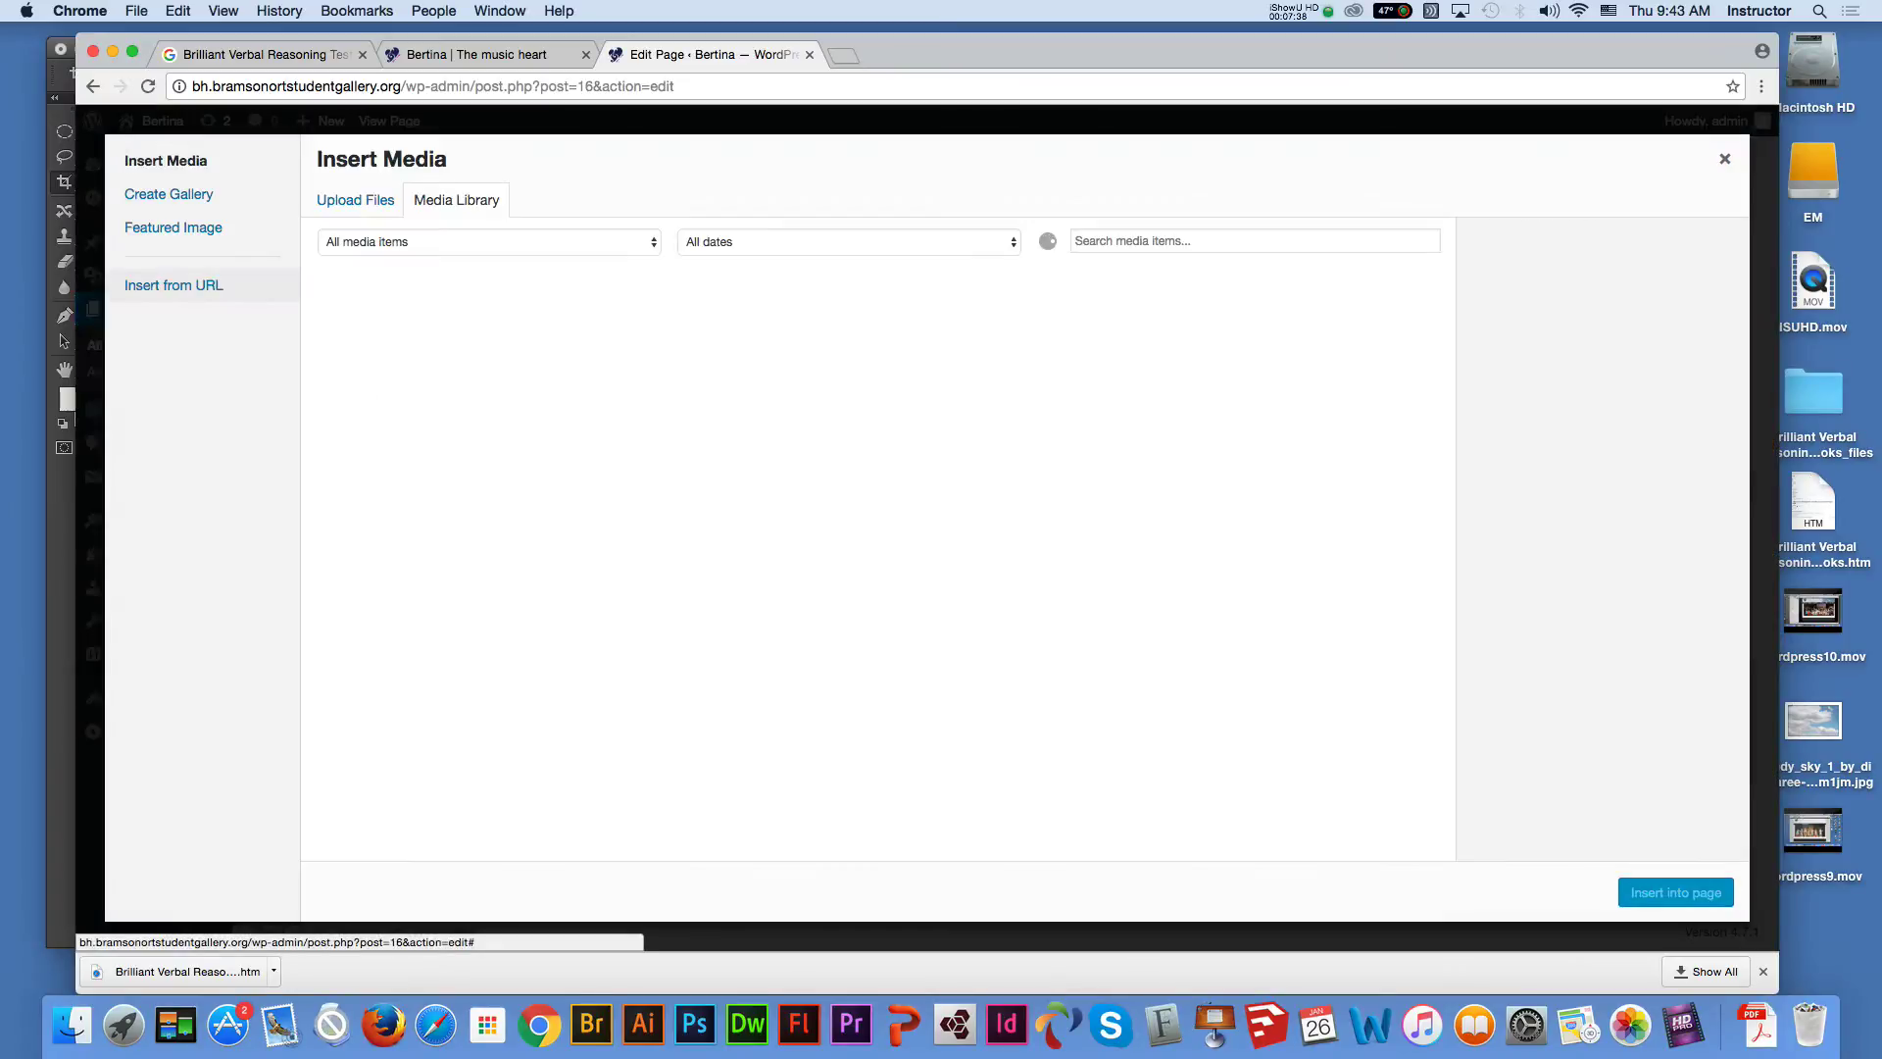
{"action": "left_click", "coordinate": [355, 200]}
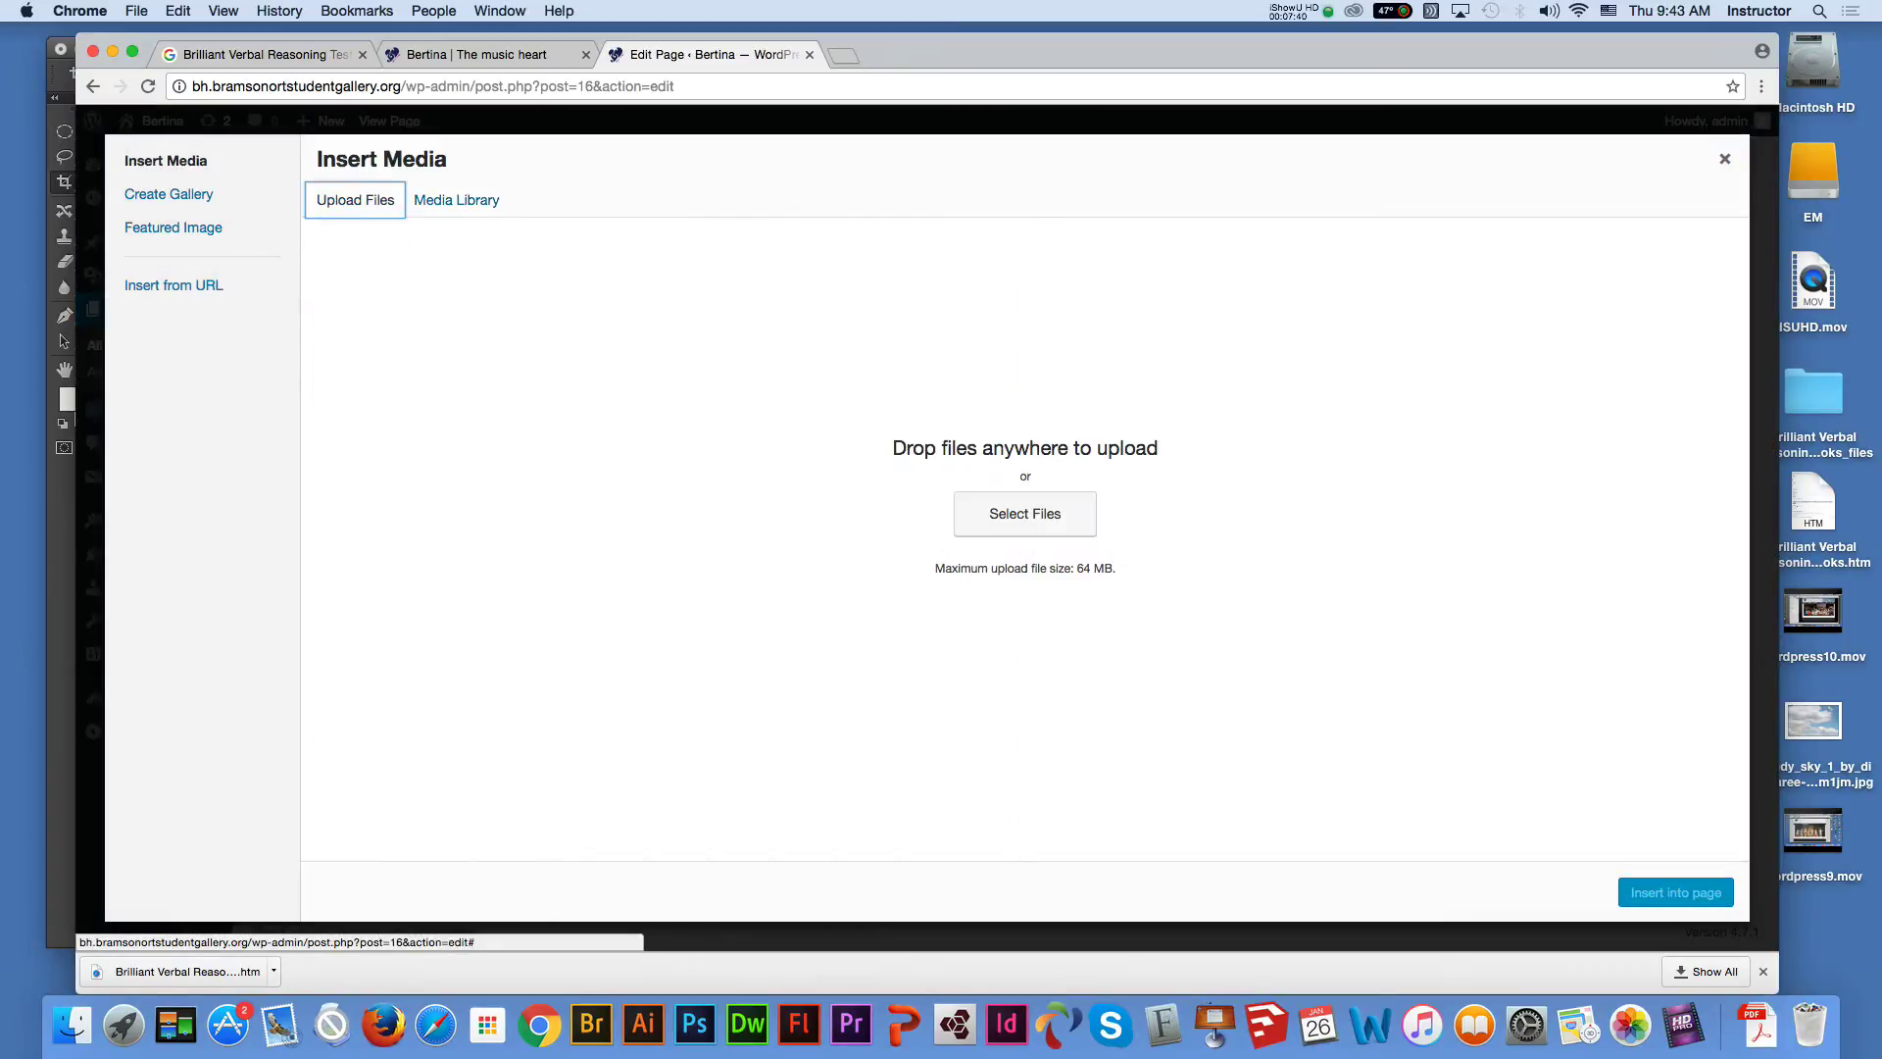
{"action": "left_click", "coordinate": [1025, 513]}
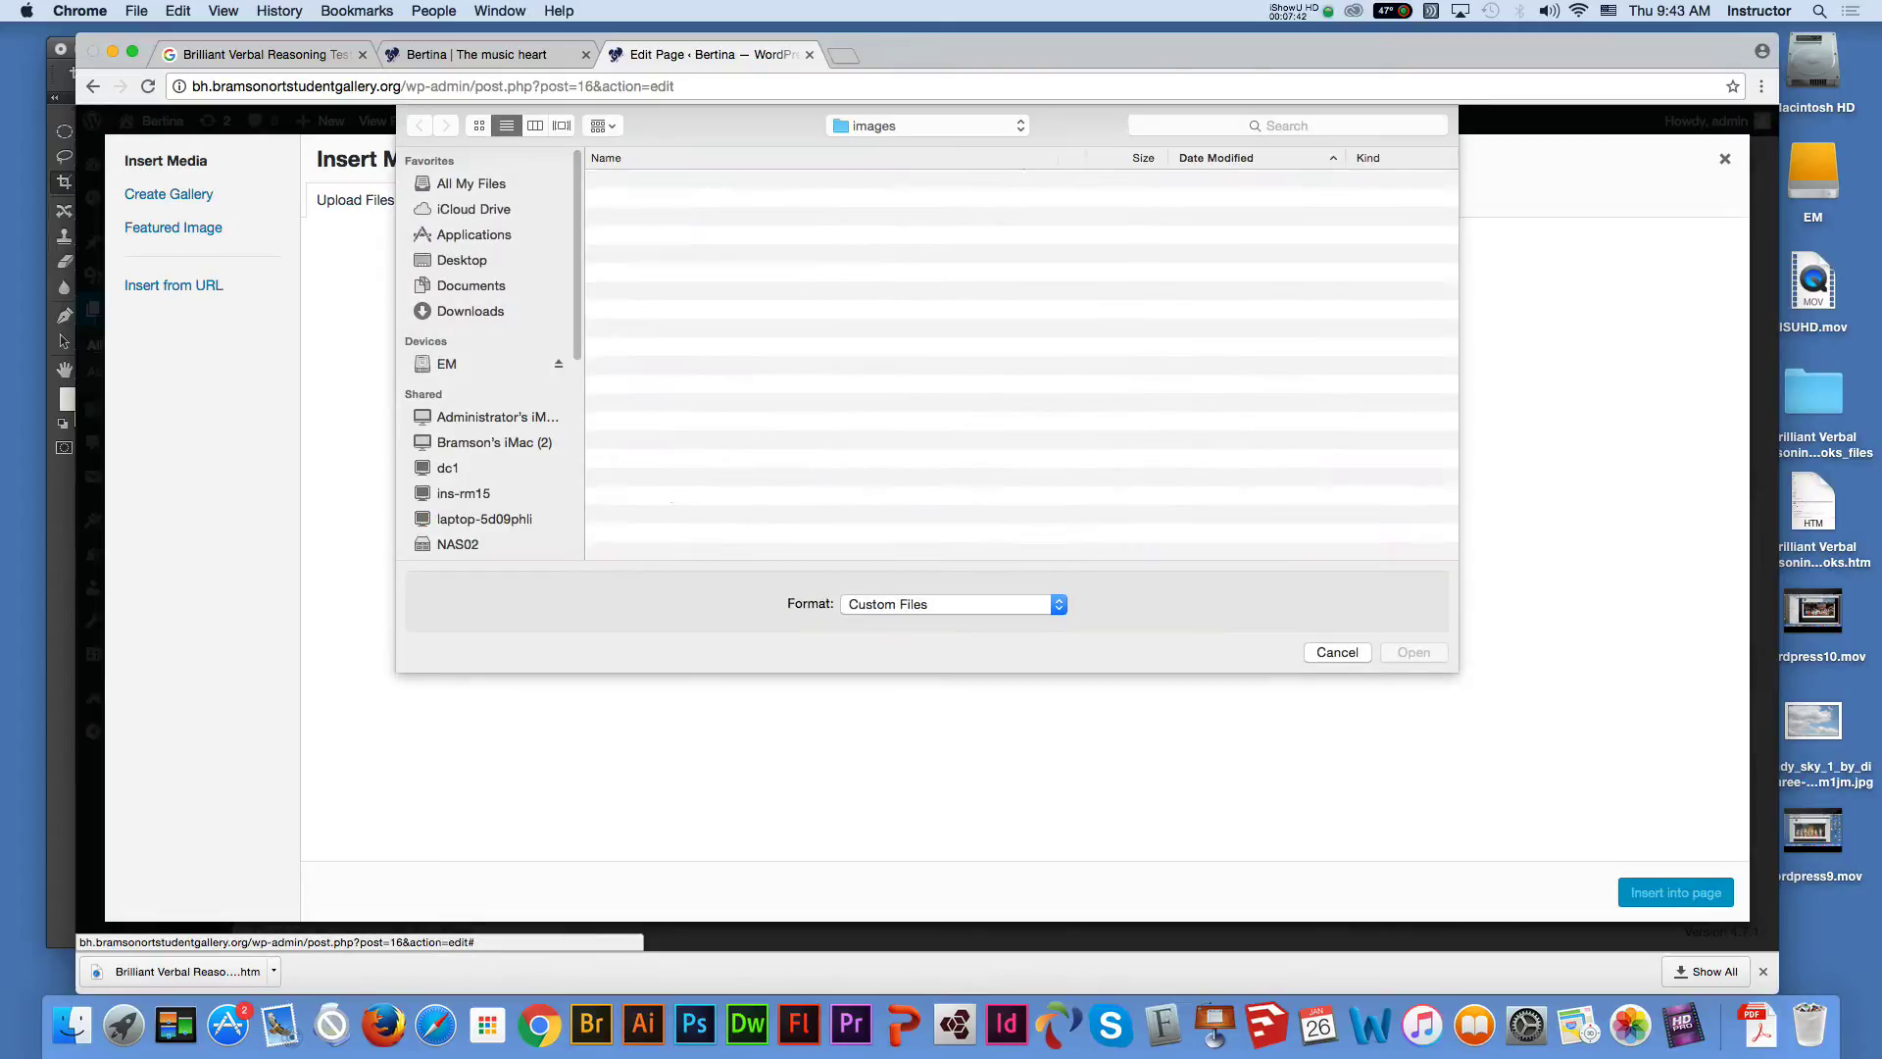
{"action": "left_click", "coordinate": [461, 260]}
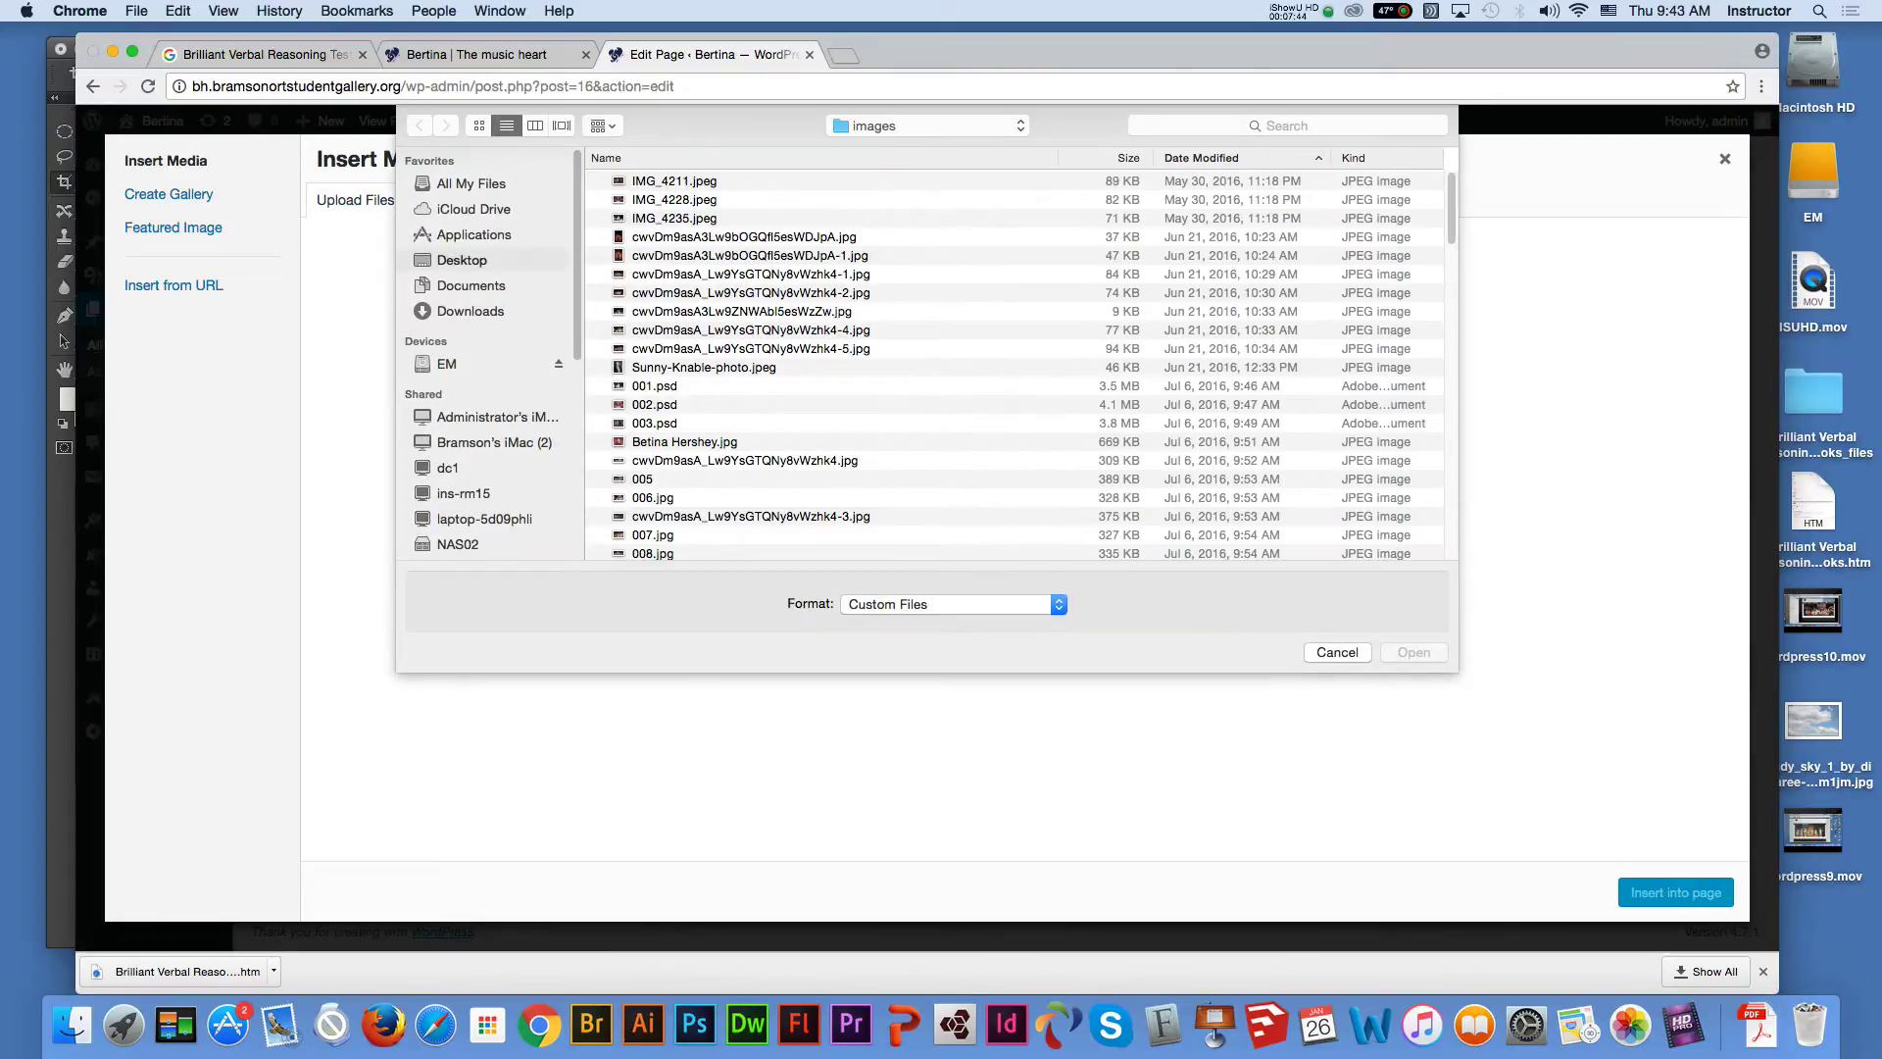
{"action": "left_click", "coordinate": [652, 479]}
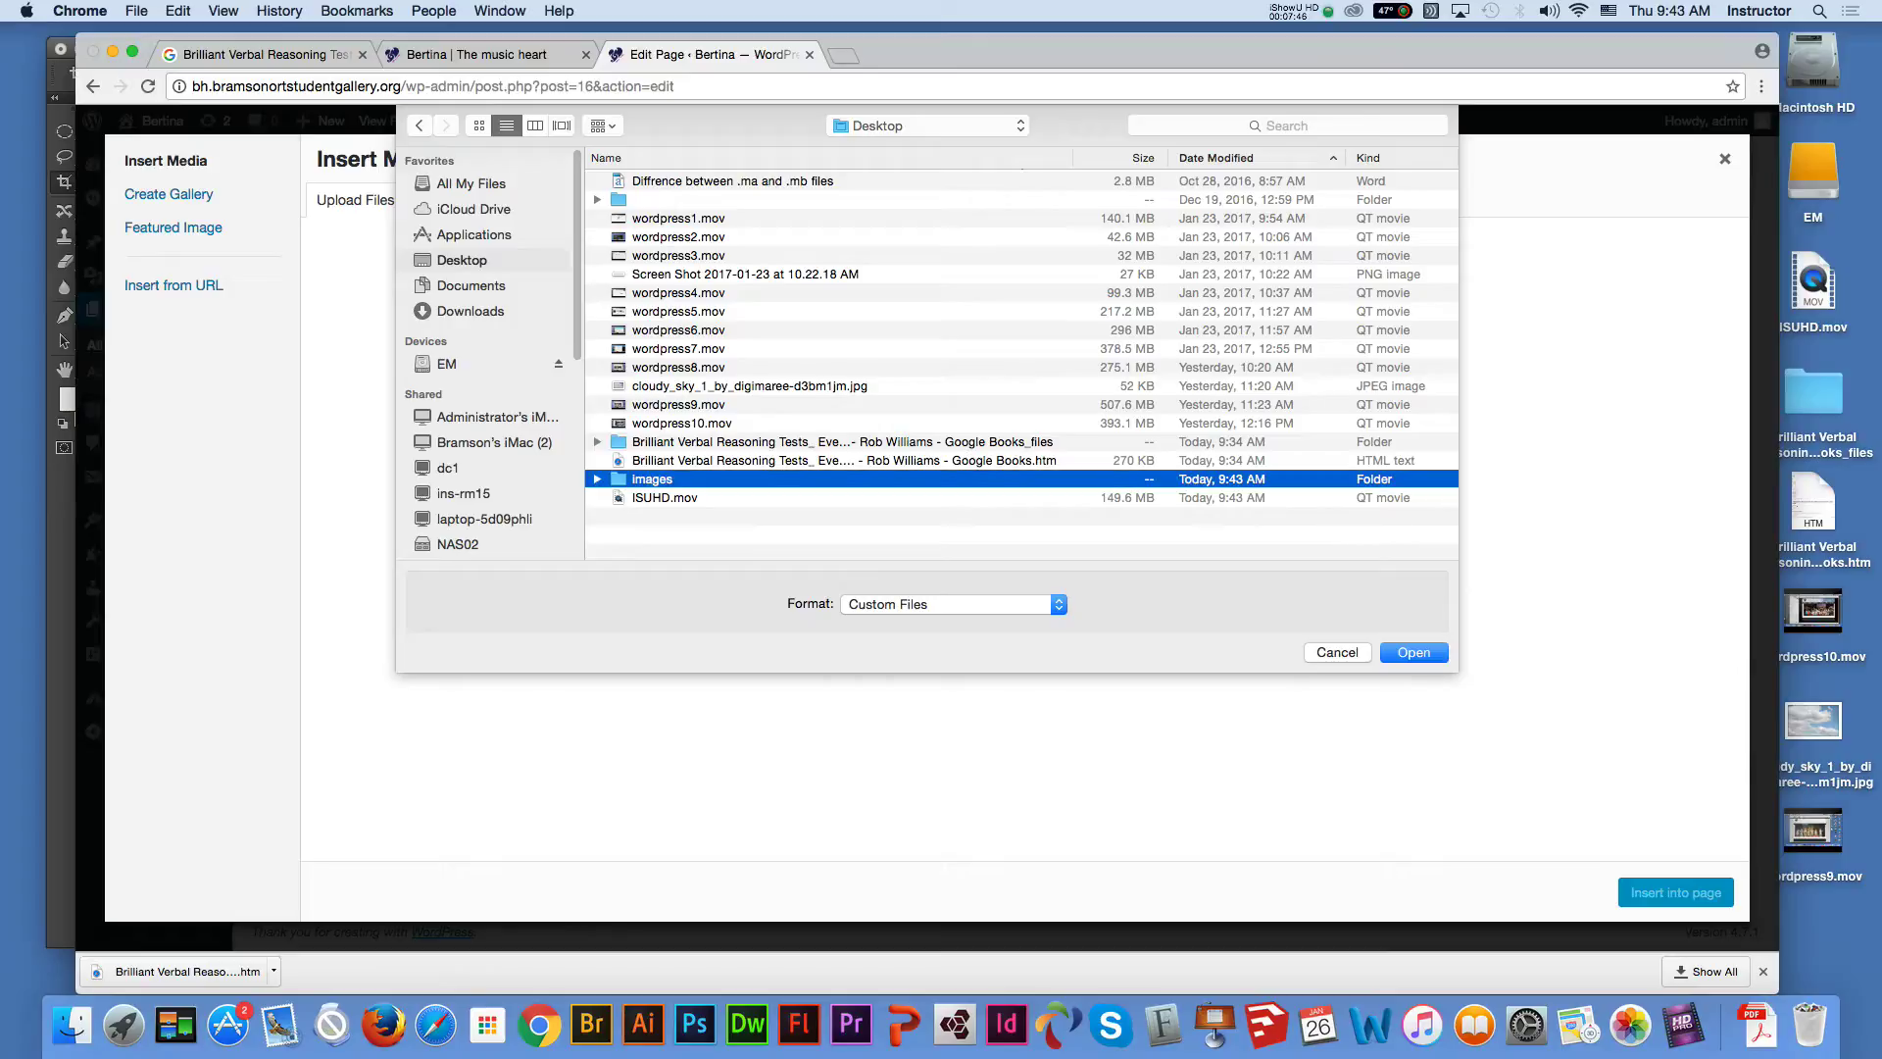
{"action": "key", "text": "Return"}
{"action": "left_click_drag", "start_coordinate": [687, 329], "coordinate": [686, 274]}
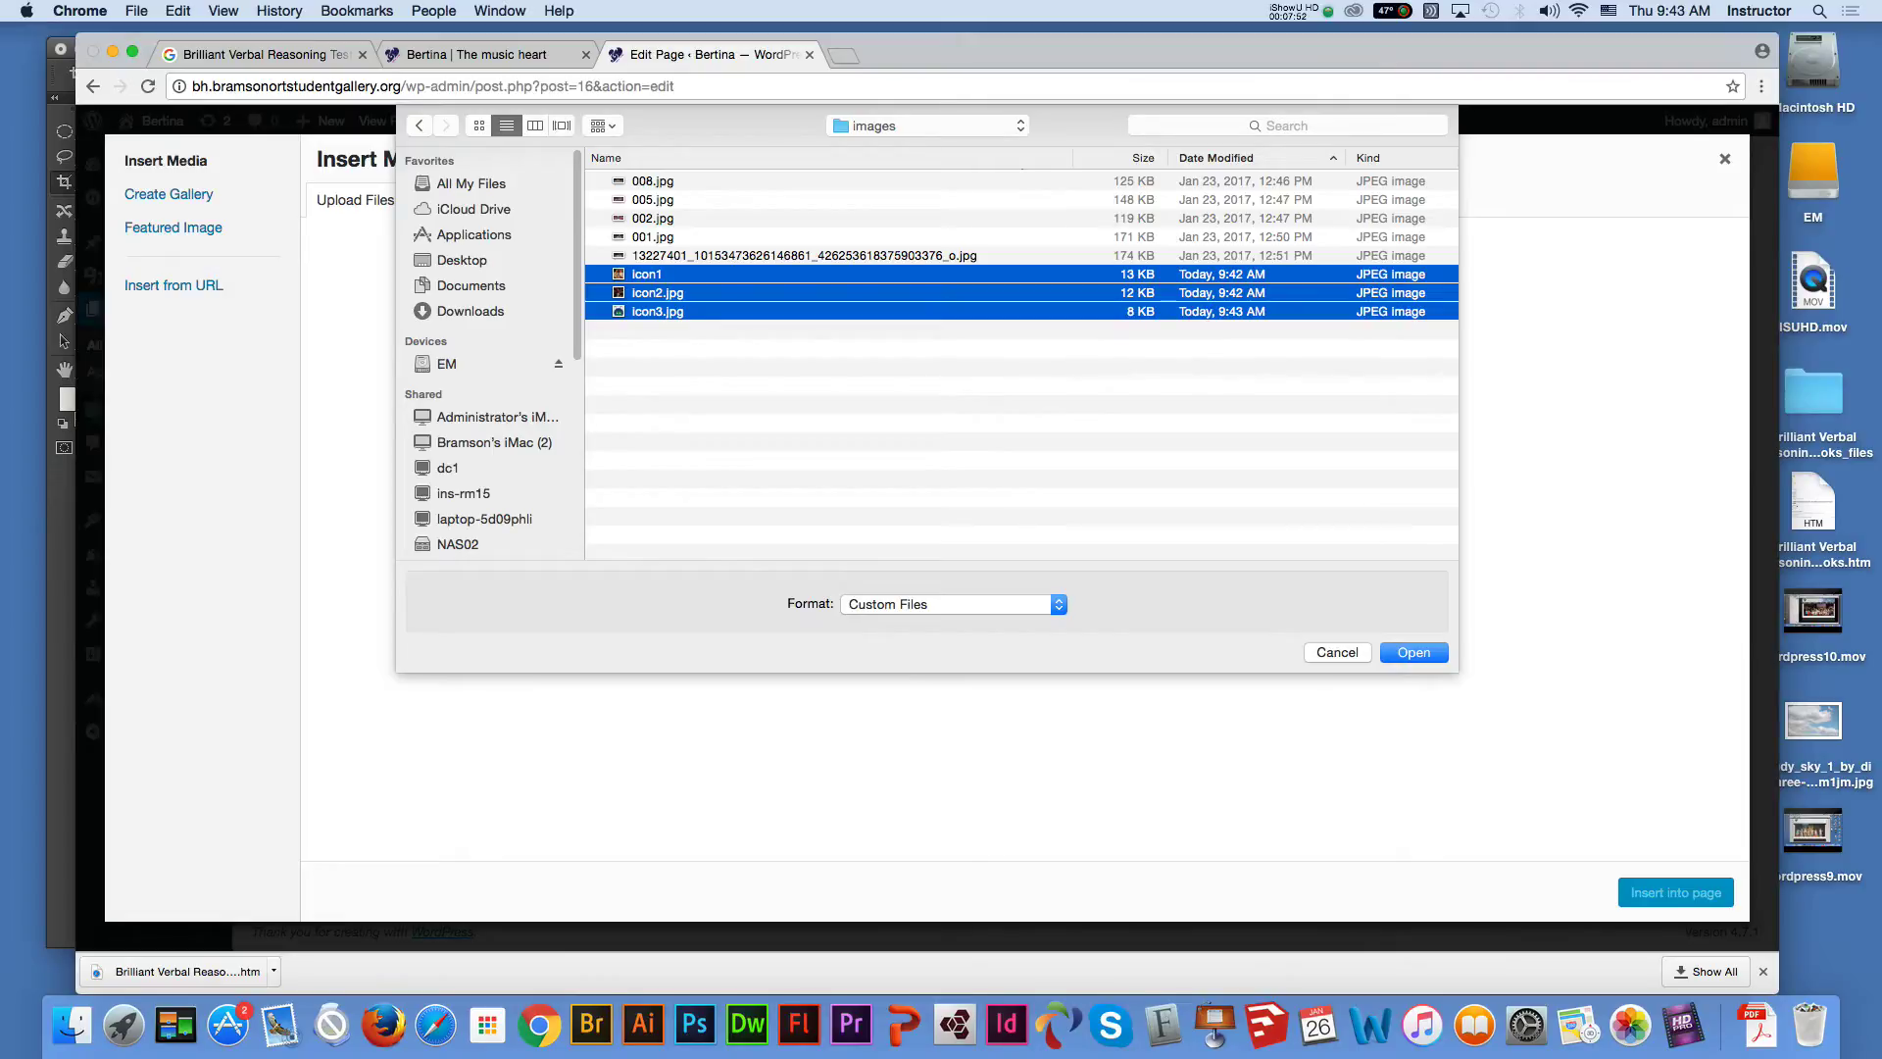
{"action": "key", "text": "Return"}
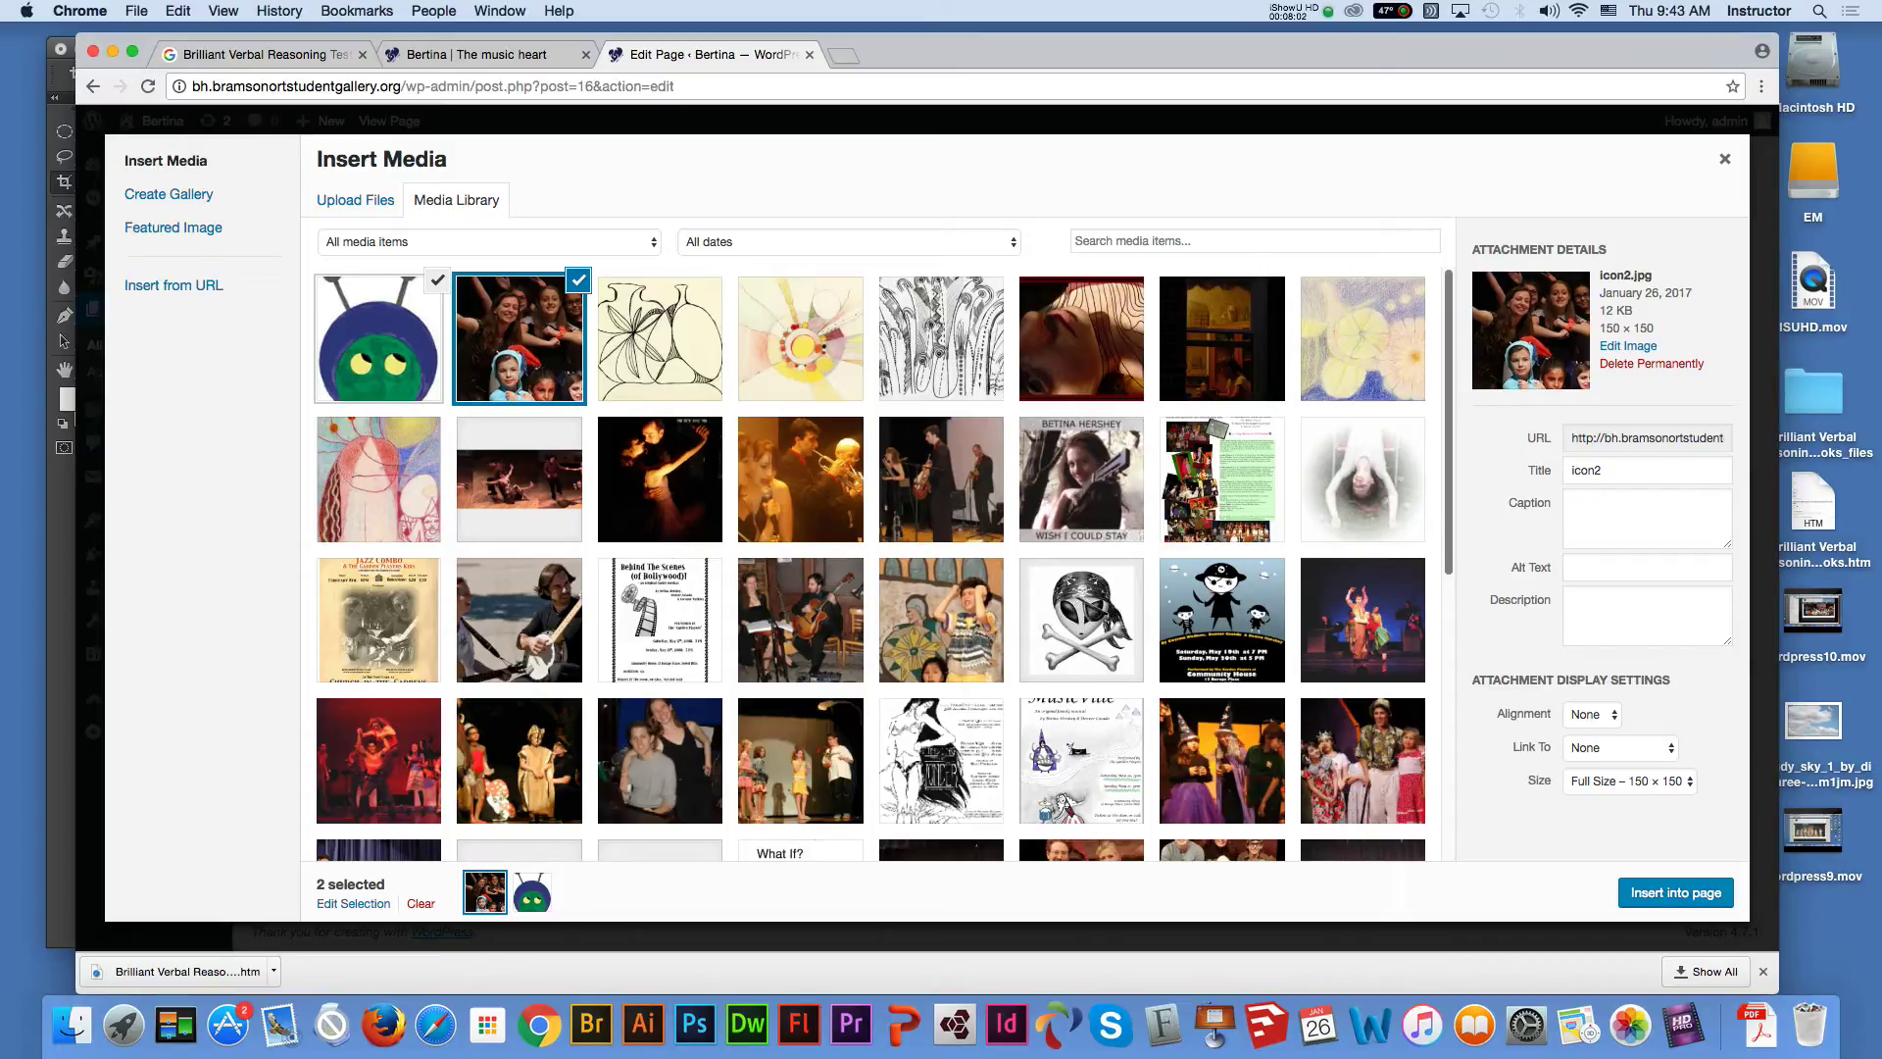
Check the media library for the three uploaded icon images
{"action": "scroll", "coordinate": [872, 563], "scroll_direction": "down", "scroll_amount": 10}
{"action": "scroll", "coordinate": [873, 563], "scroll_direction": "up", "scroll_amount": 10}
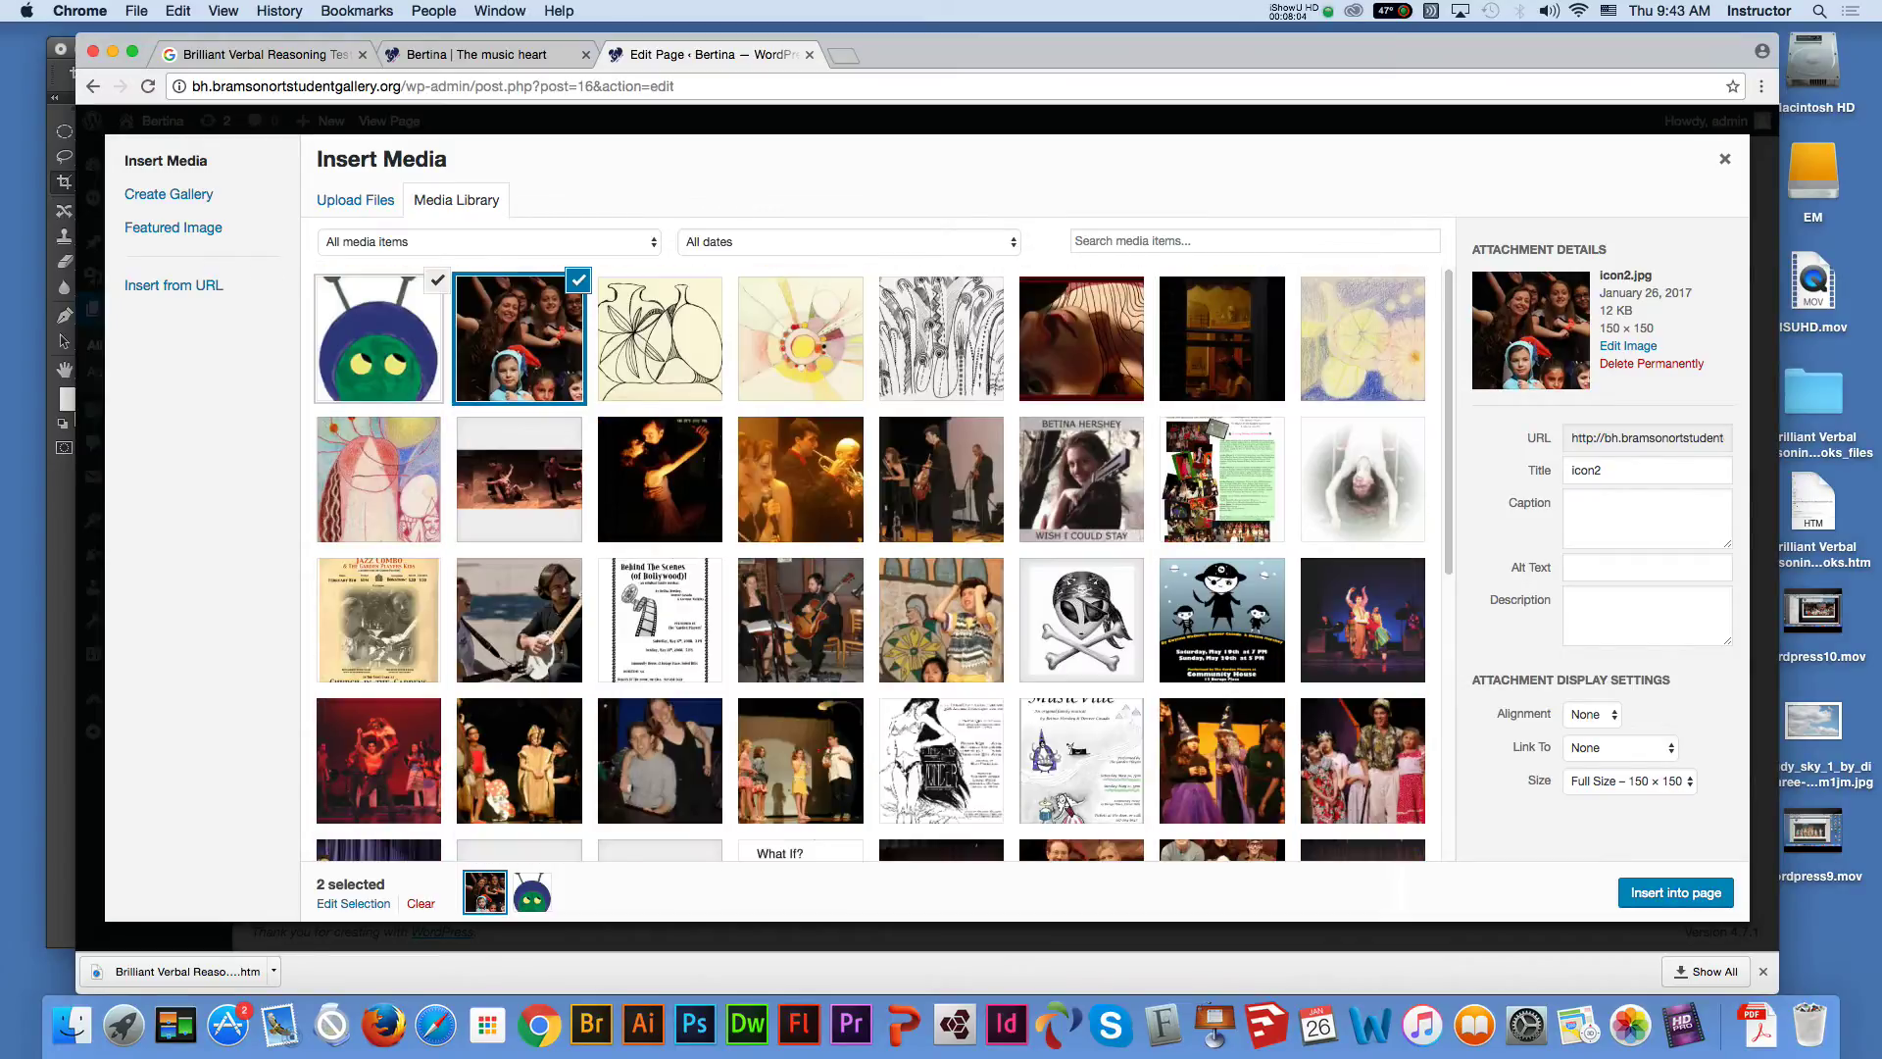
{"action": "left_click", "coordinate": [695, 1024]}
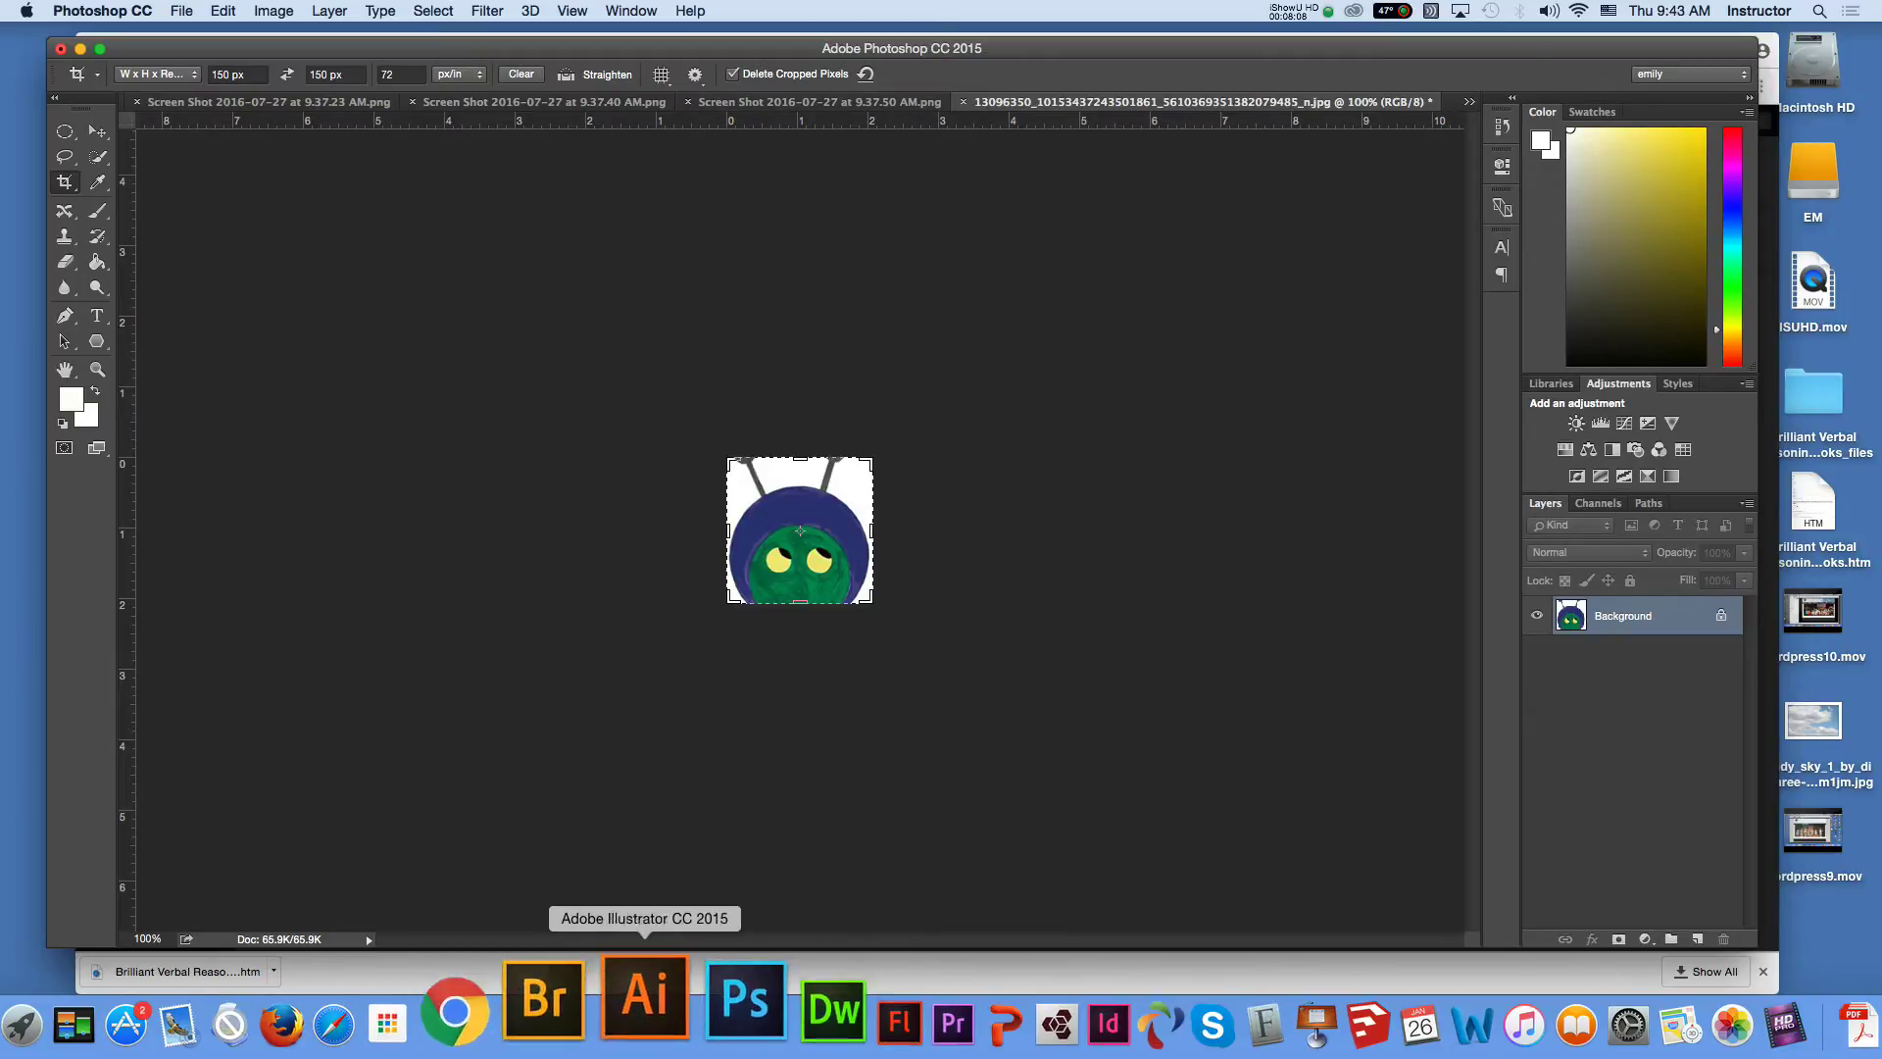
{"action": "left_click", "coordinate": [530, 1000]}
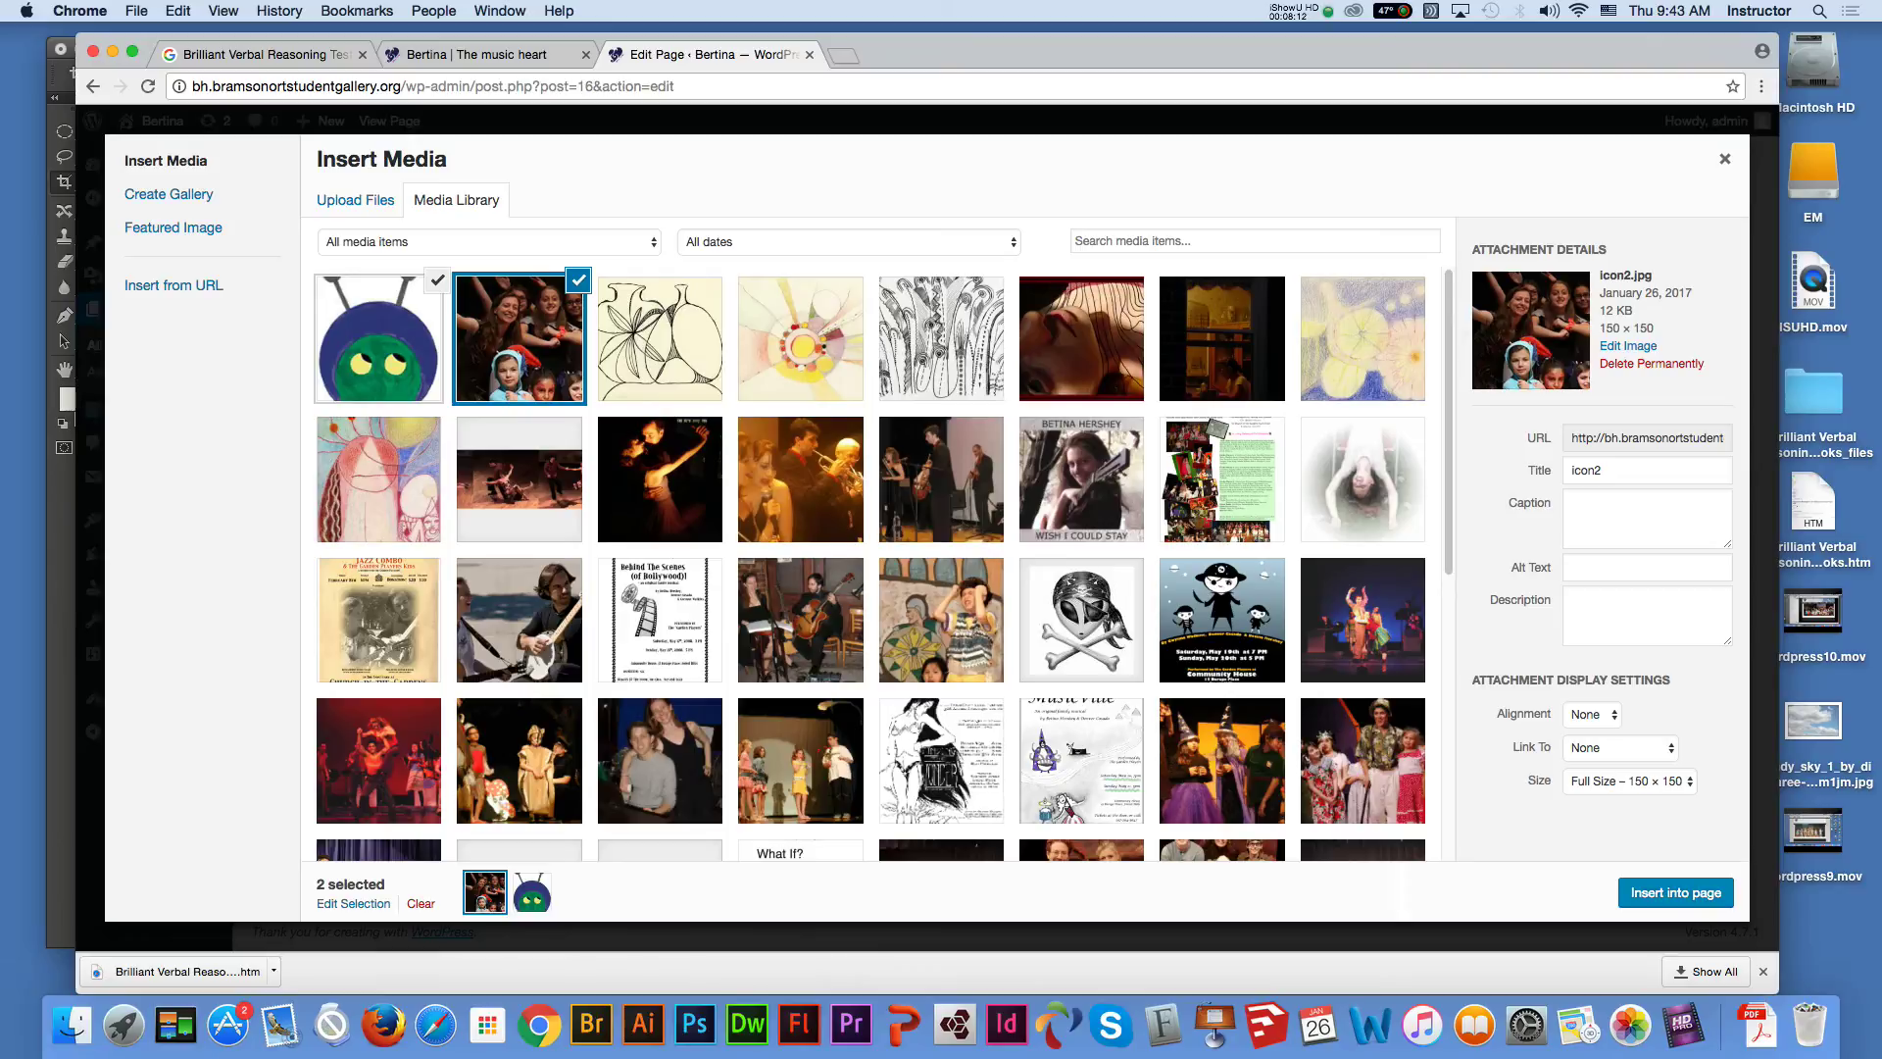
{"action": "scroll", "coordinate": [882, 563], "scroll_direction": "down", "scroll_amount": 5}
{"action": "scroll", "coordinate": [882, 564], "scroll_direction": "up", "scroll_amount": 8}
Switch to Photoshop and export the cropped family photo with Save for Web (Legacy) as "icon1.jpg" in the images folder
{"action": "left_click", "coordinate": [784, 1015]}
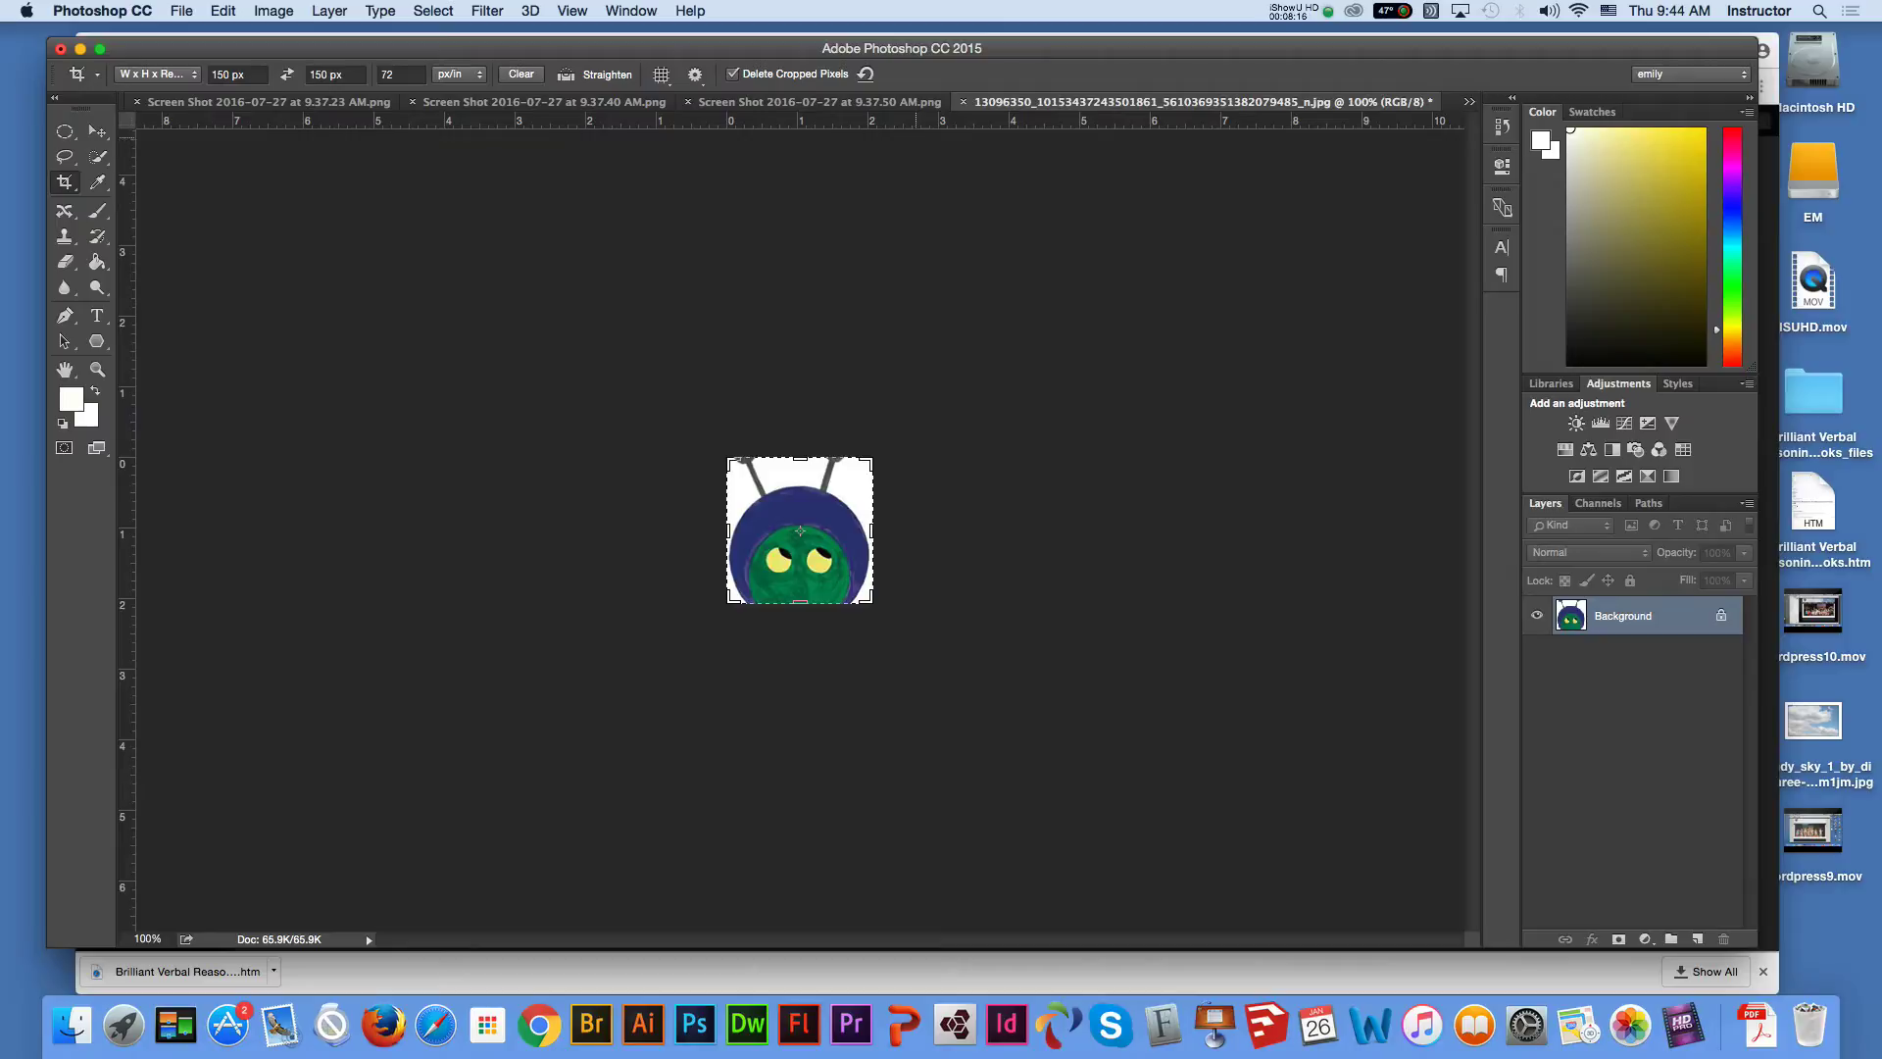
{"action": "left_click", "coordinate": [884, 101]}
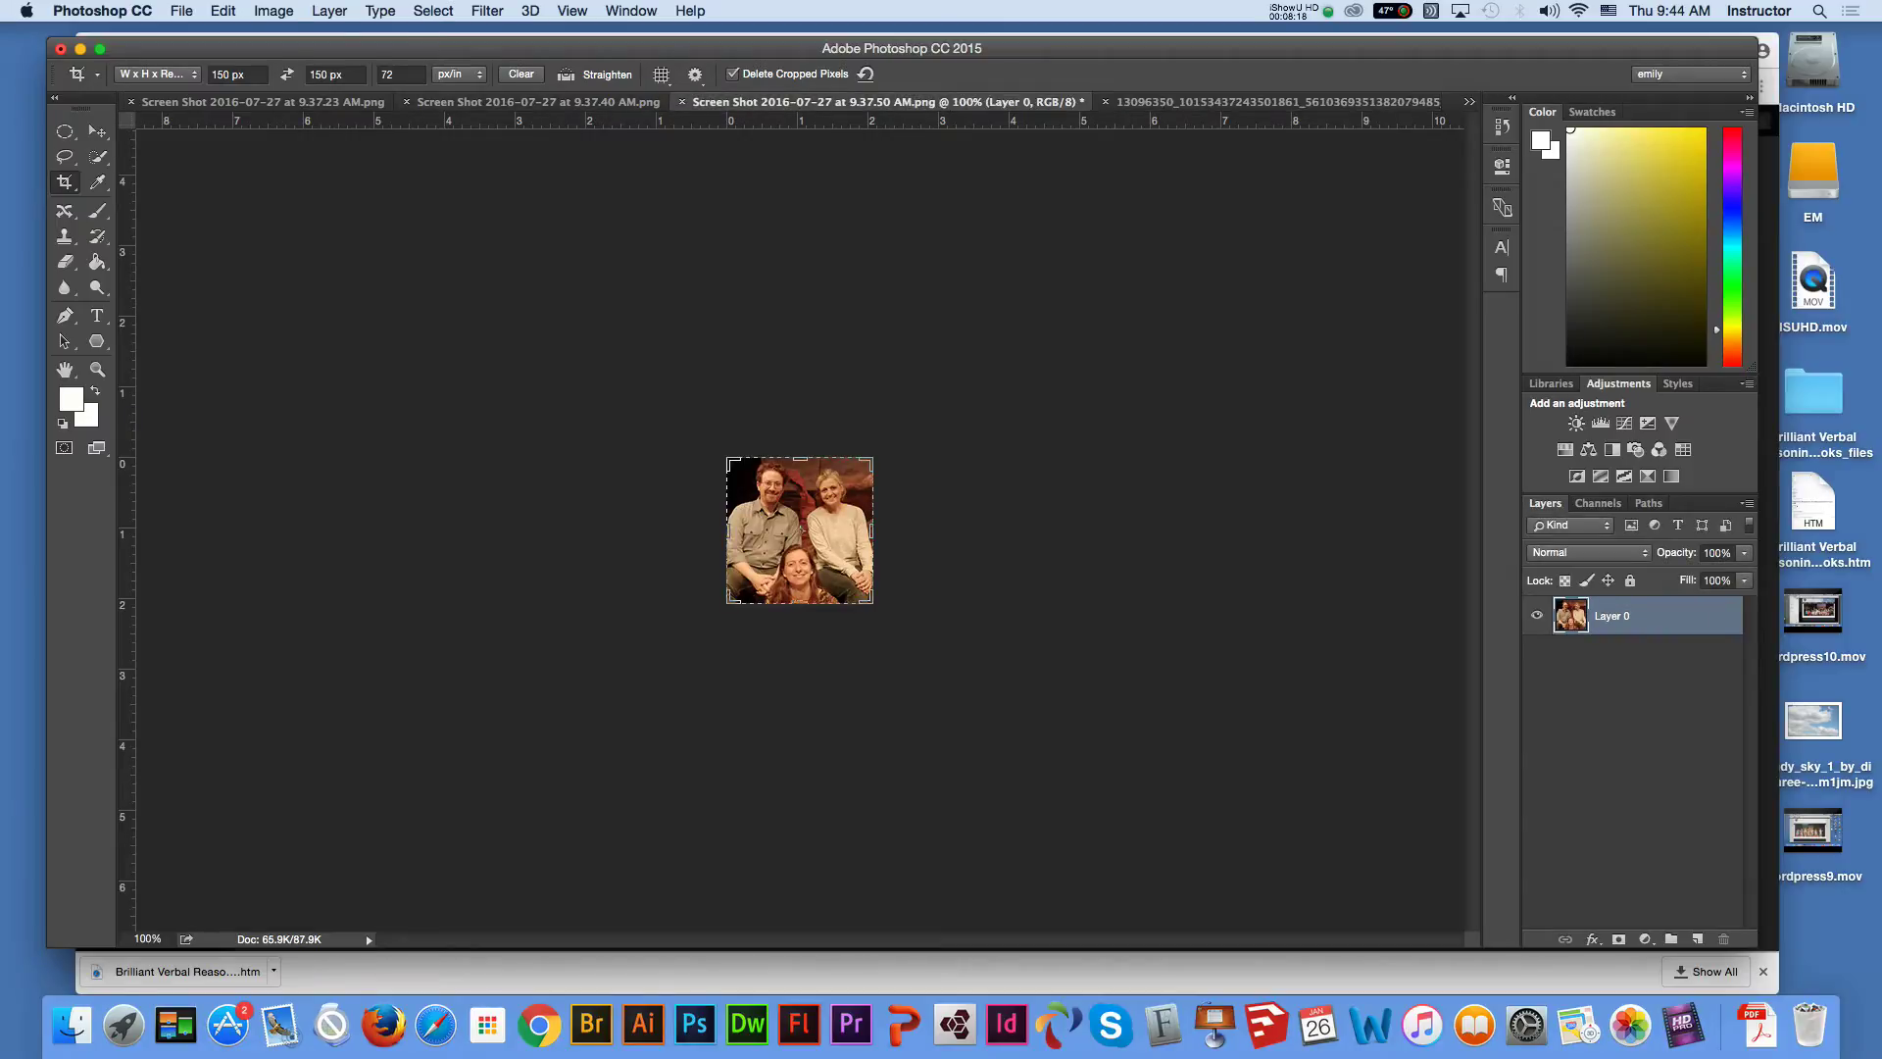
{"action": "left_click", "coordinate": [181, 11]}
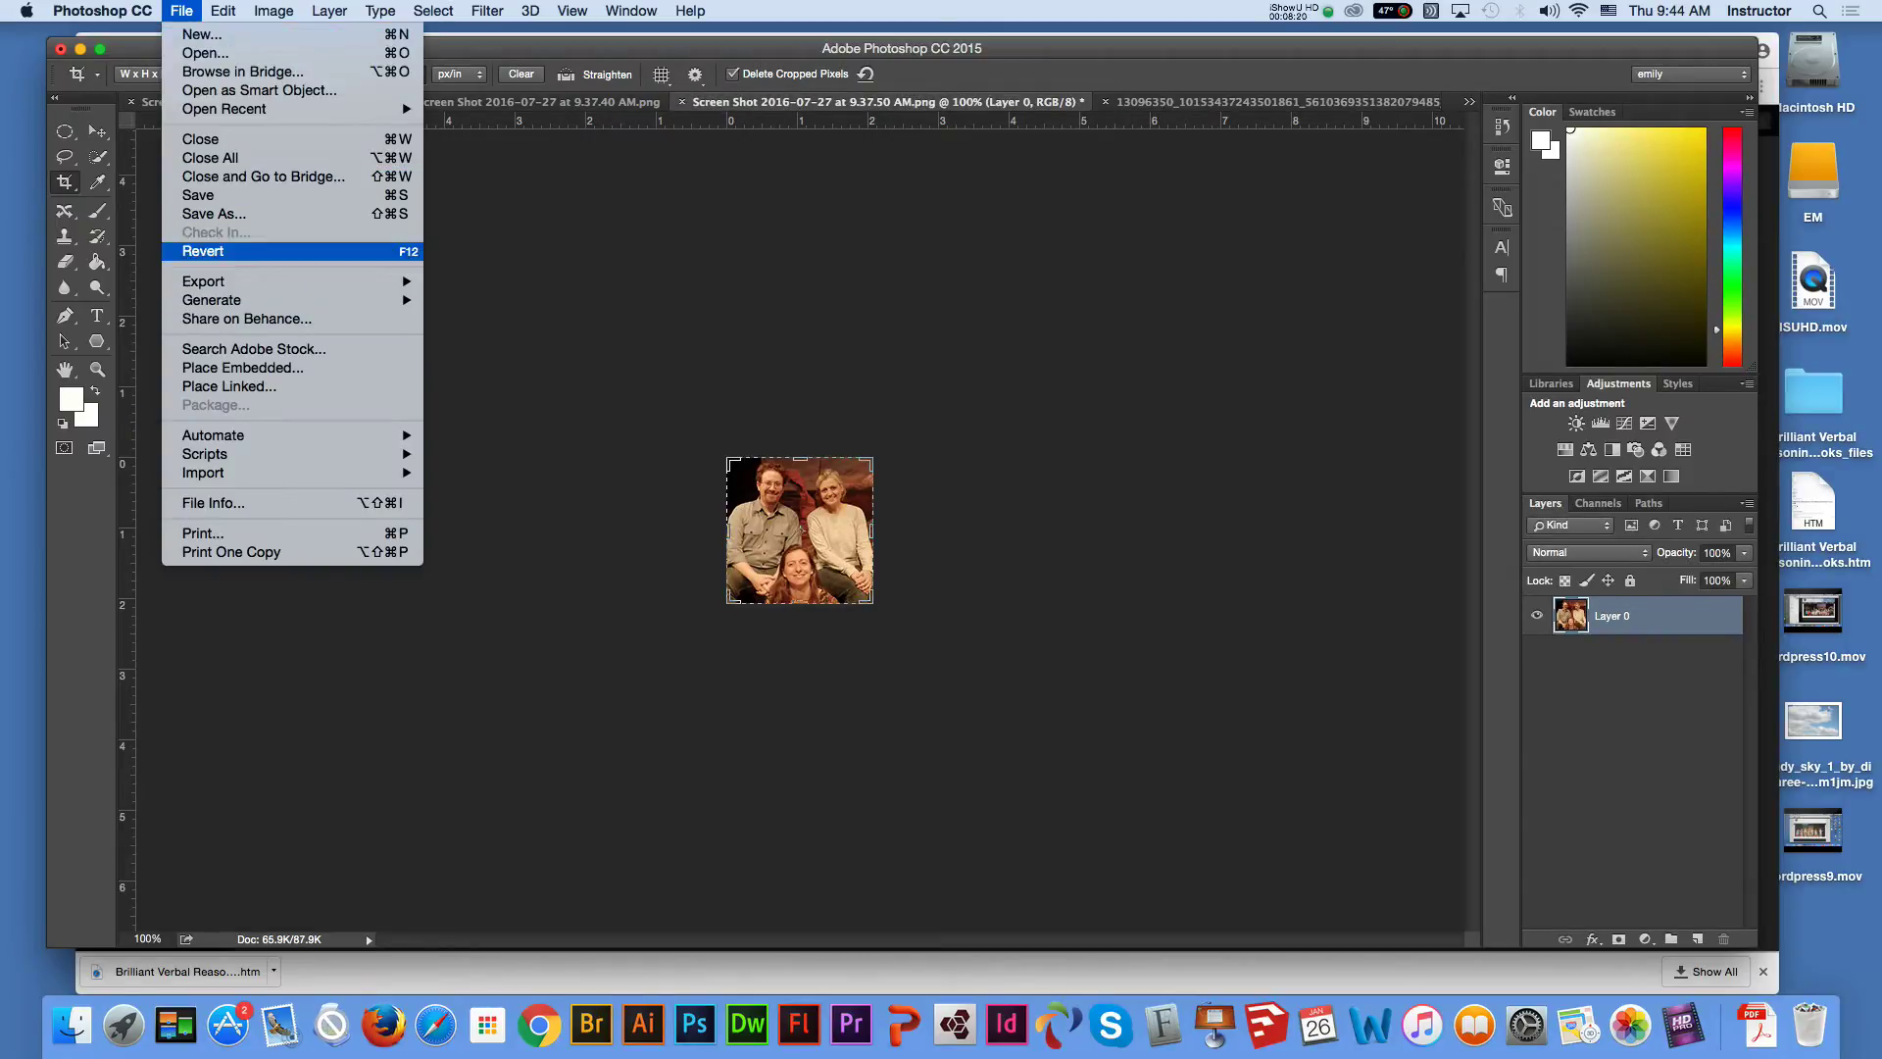
{"action": "mouse_move", "coordinate": [202, 281]}
{"action": "left_click", "coordinate": [500, 359]}
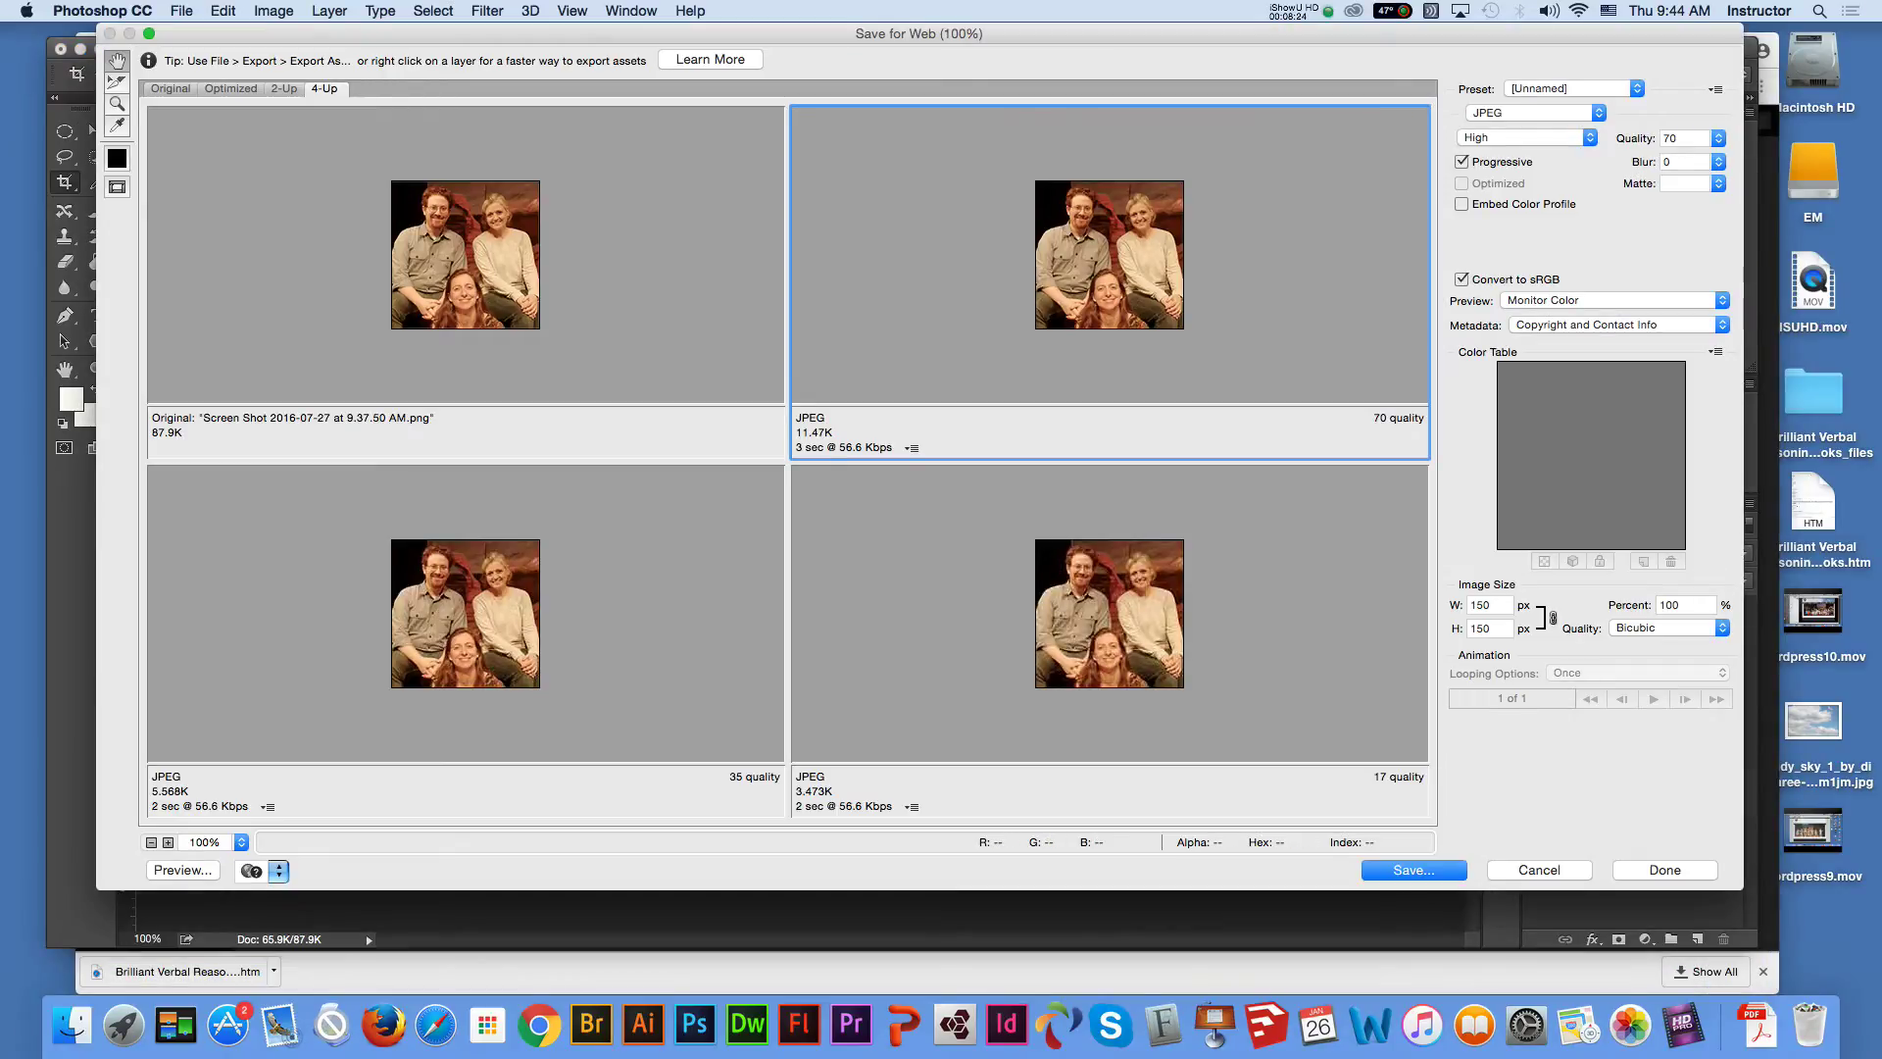
{"action": "key", "text": "Return"}
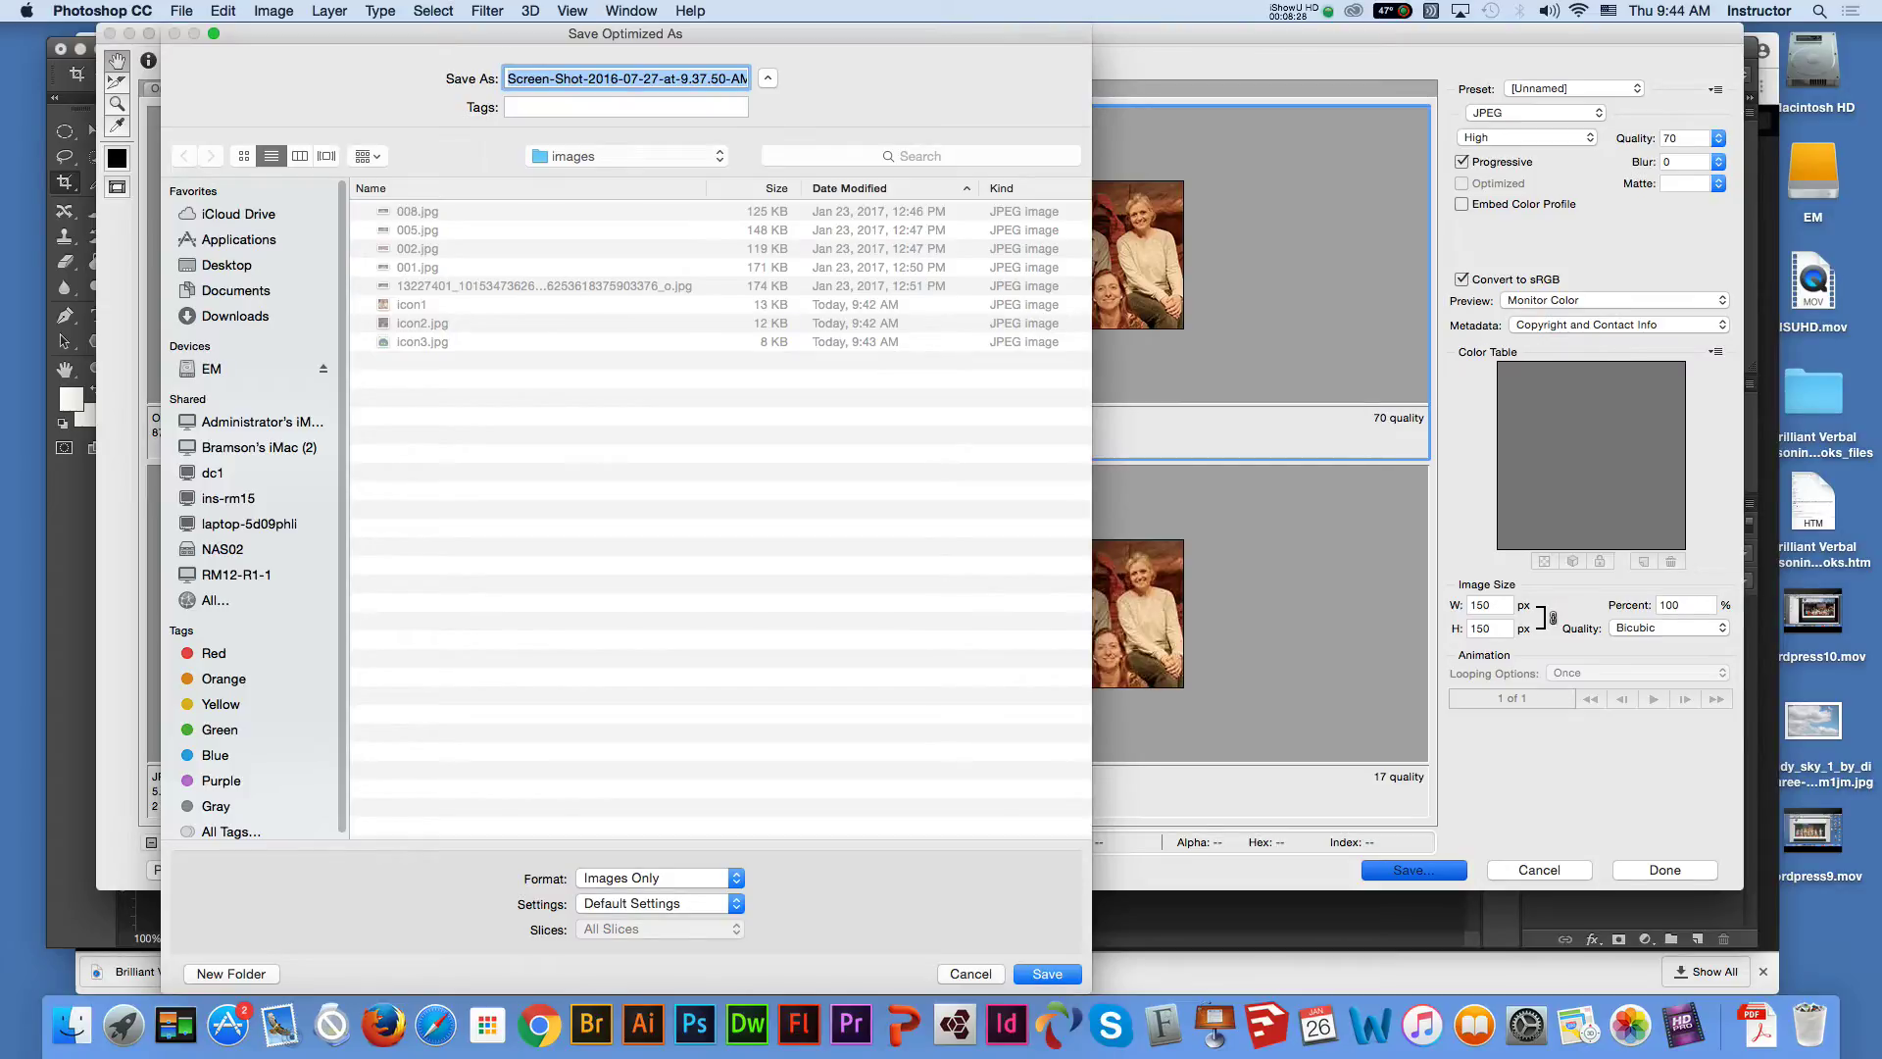
{"action": "type", "text": "icon2.jpg"}
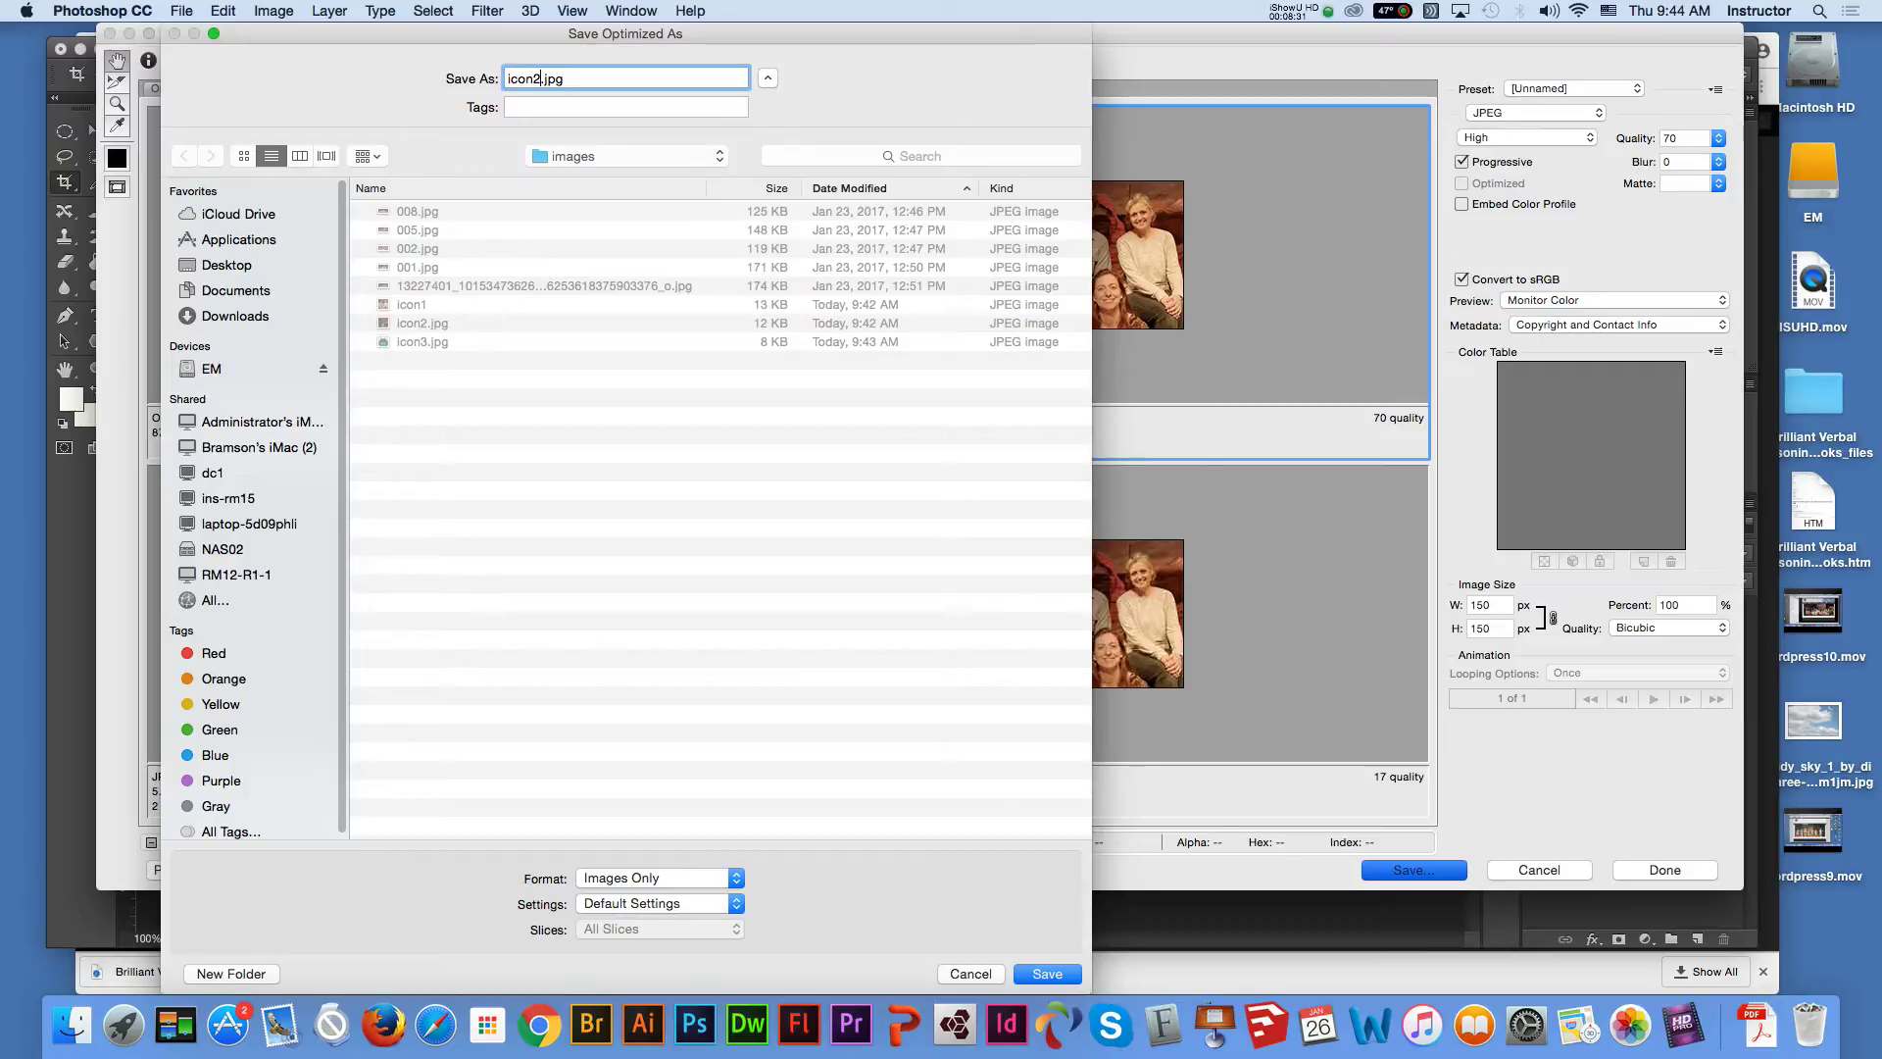
{"action": "key", "text": "BackSpace"}
{"action": "type", "text": "1"}
{"action": "key", "text": "Return"}
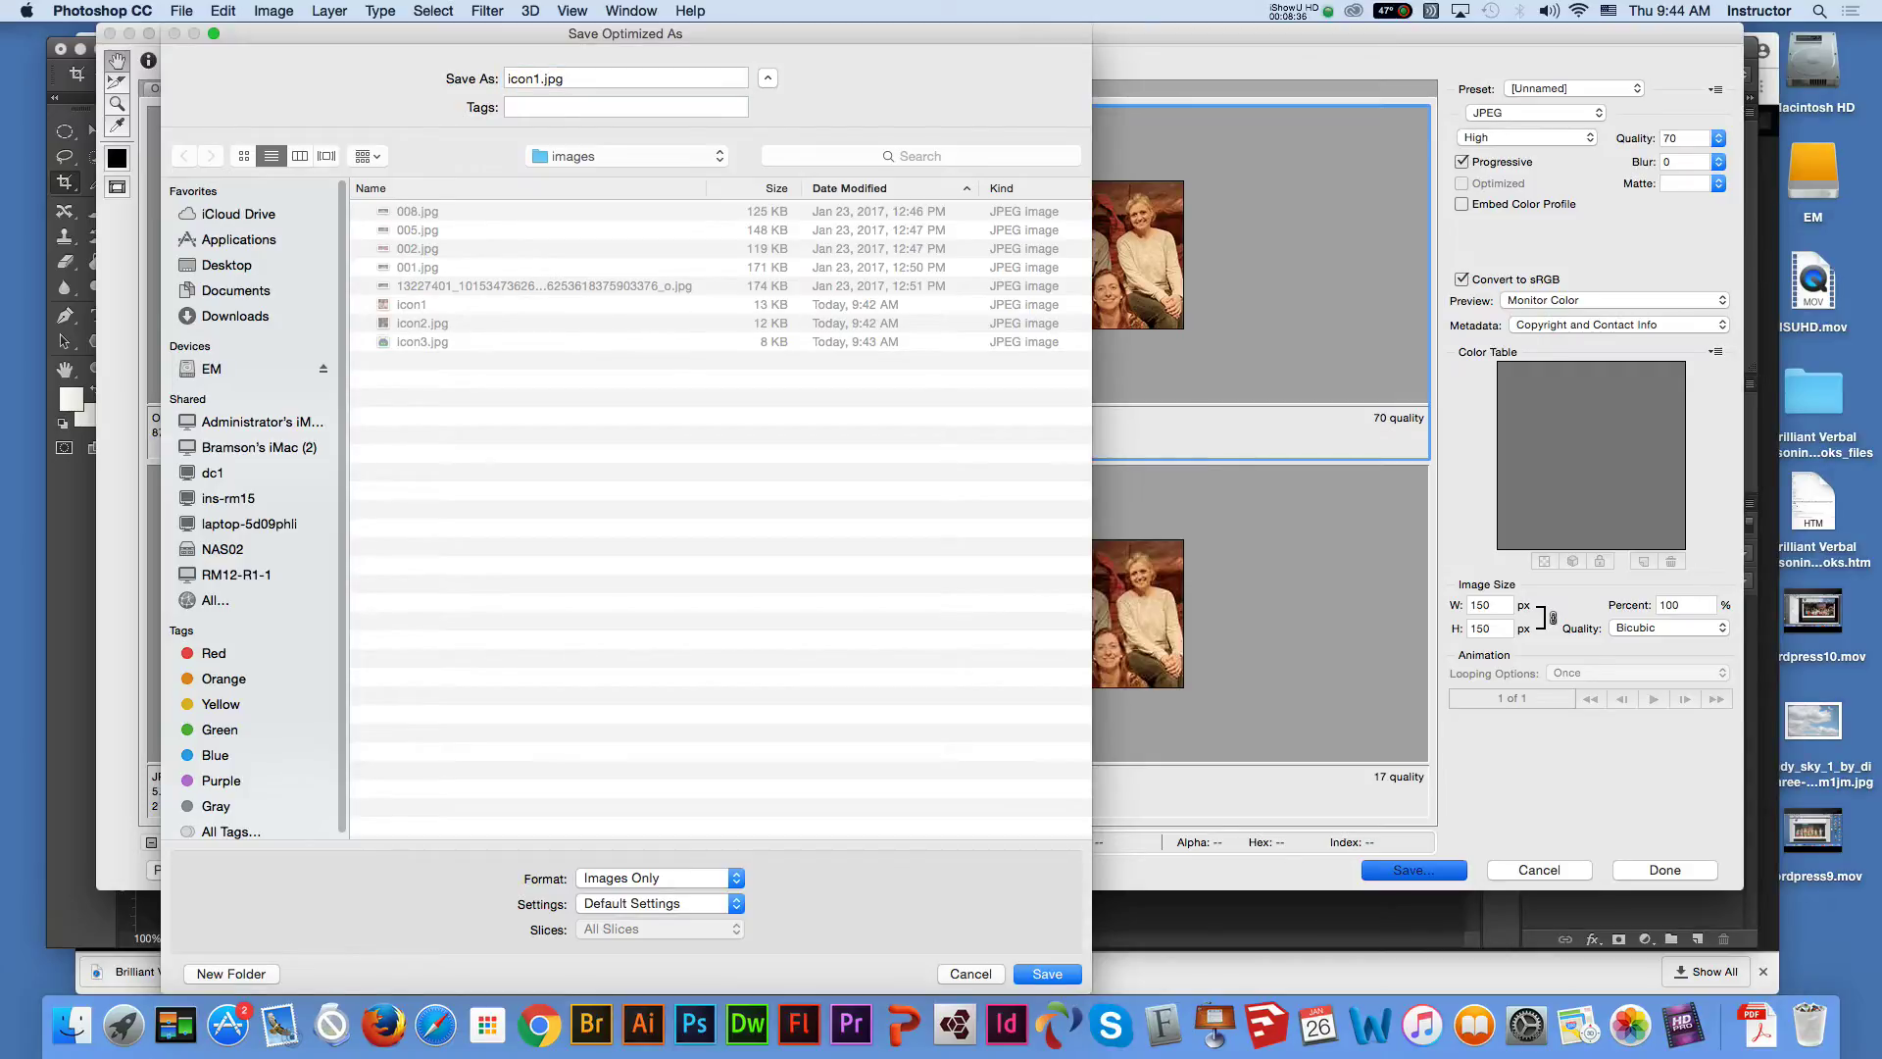
{"action": "key", "text": "Return"}
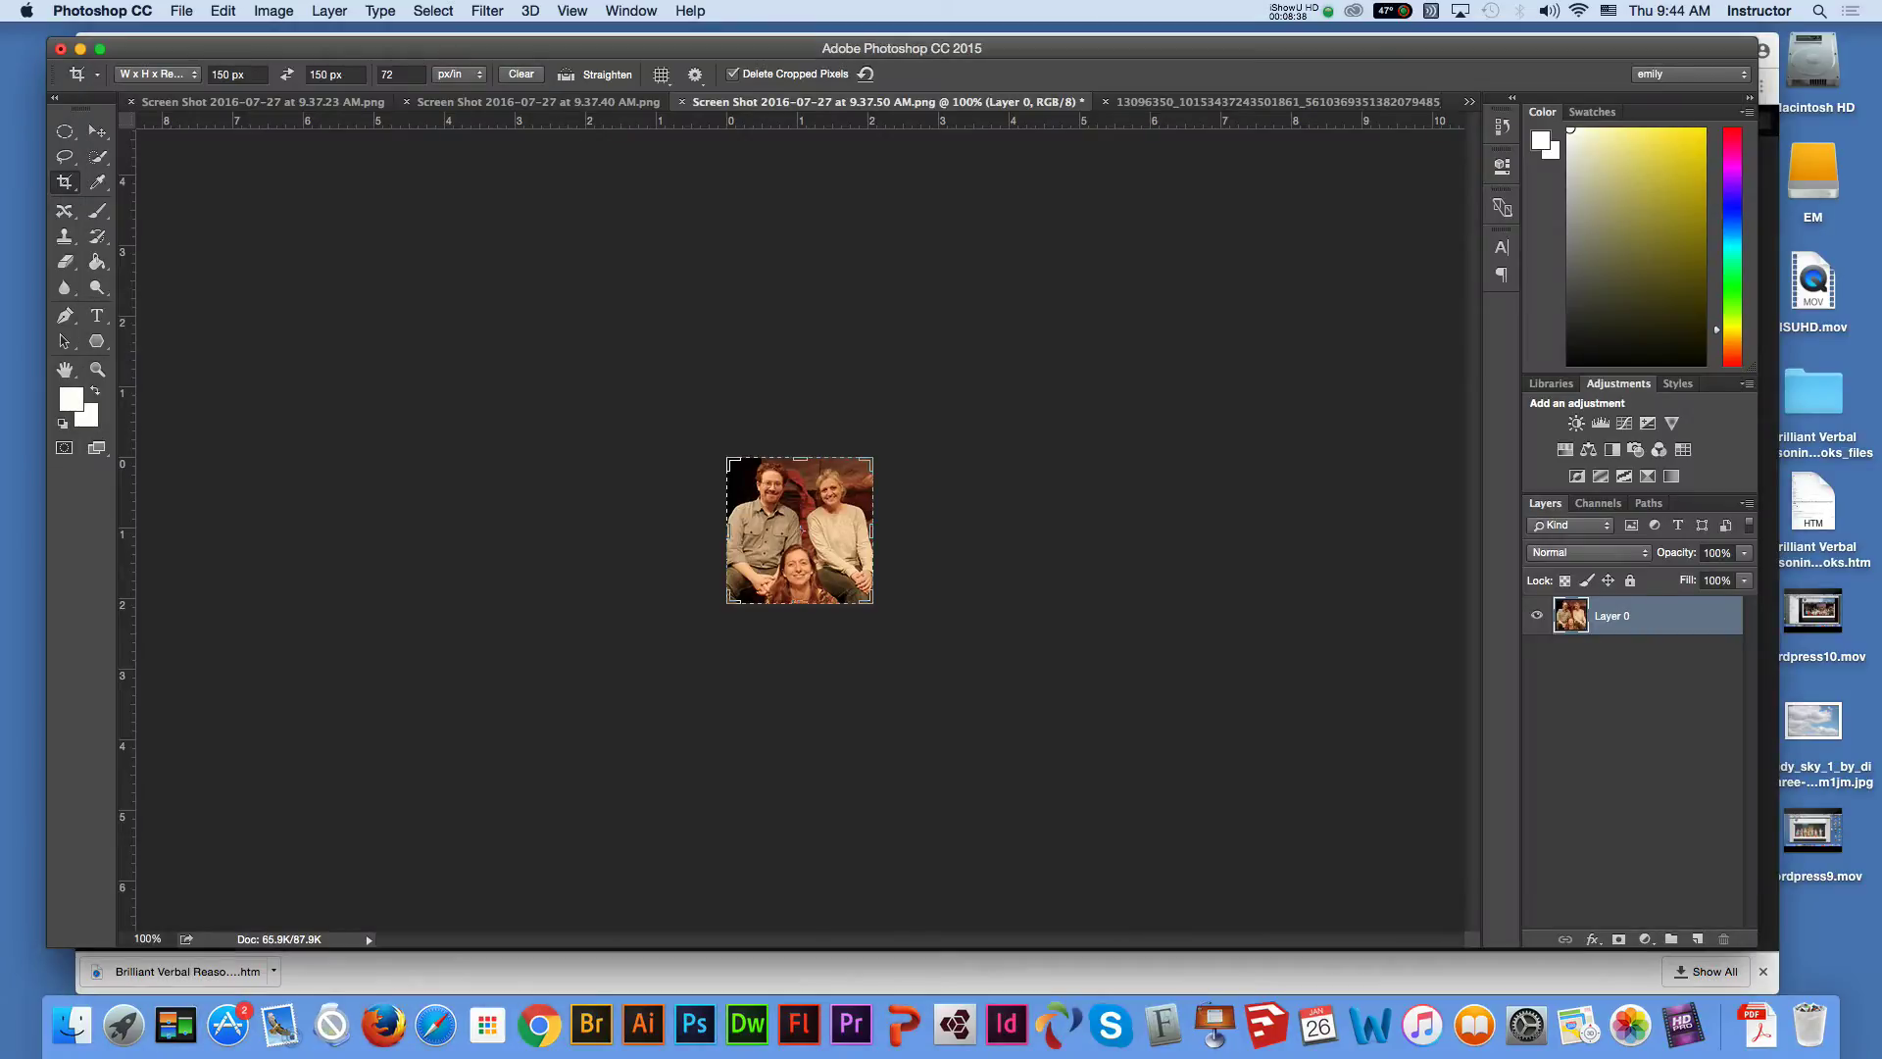
Switch to Chrome, upload icon1.jpg from the images folder, and insert the three selected icon images into the Visual Editor widget
{"action": "left_click", "coordinate": [538, 1025]}
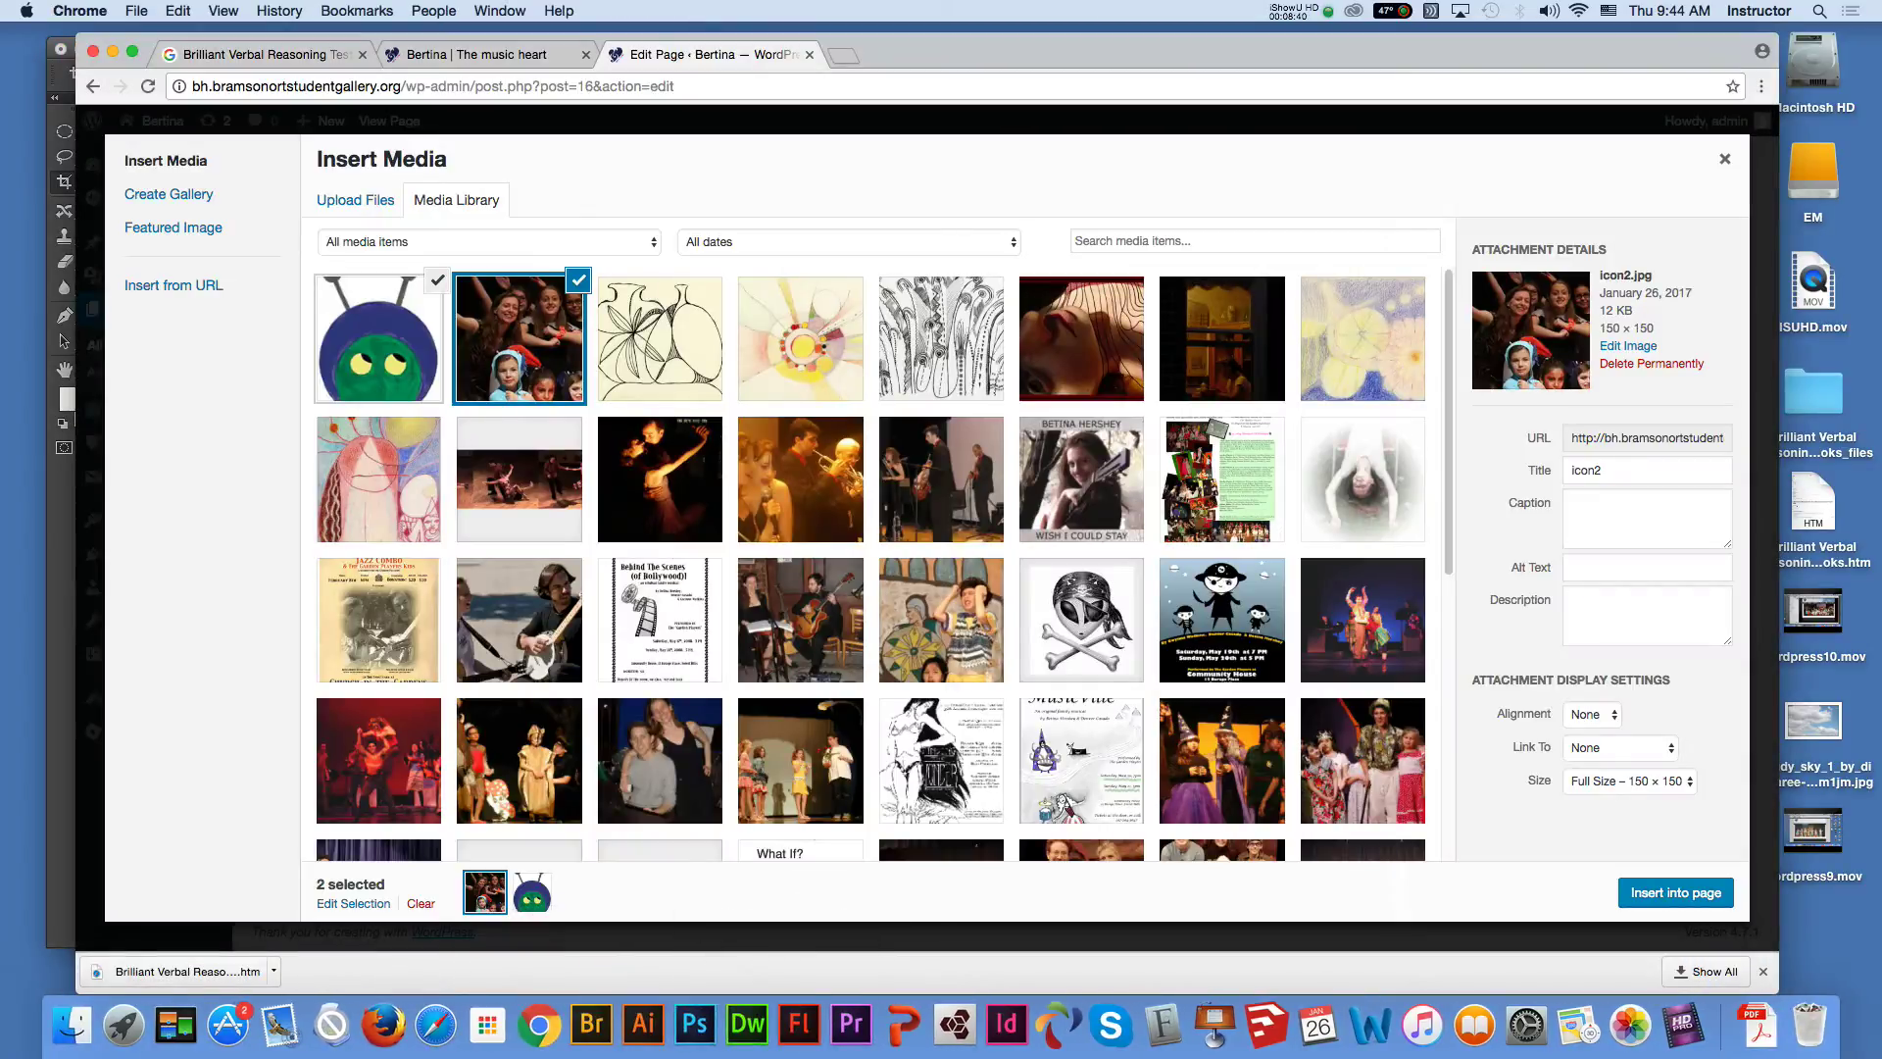
{"action": "left_click", "coordinate": [354, 200]}
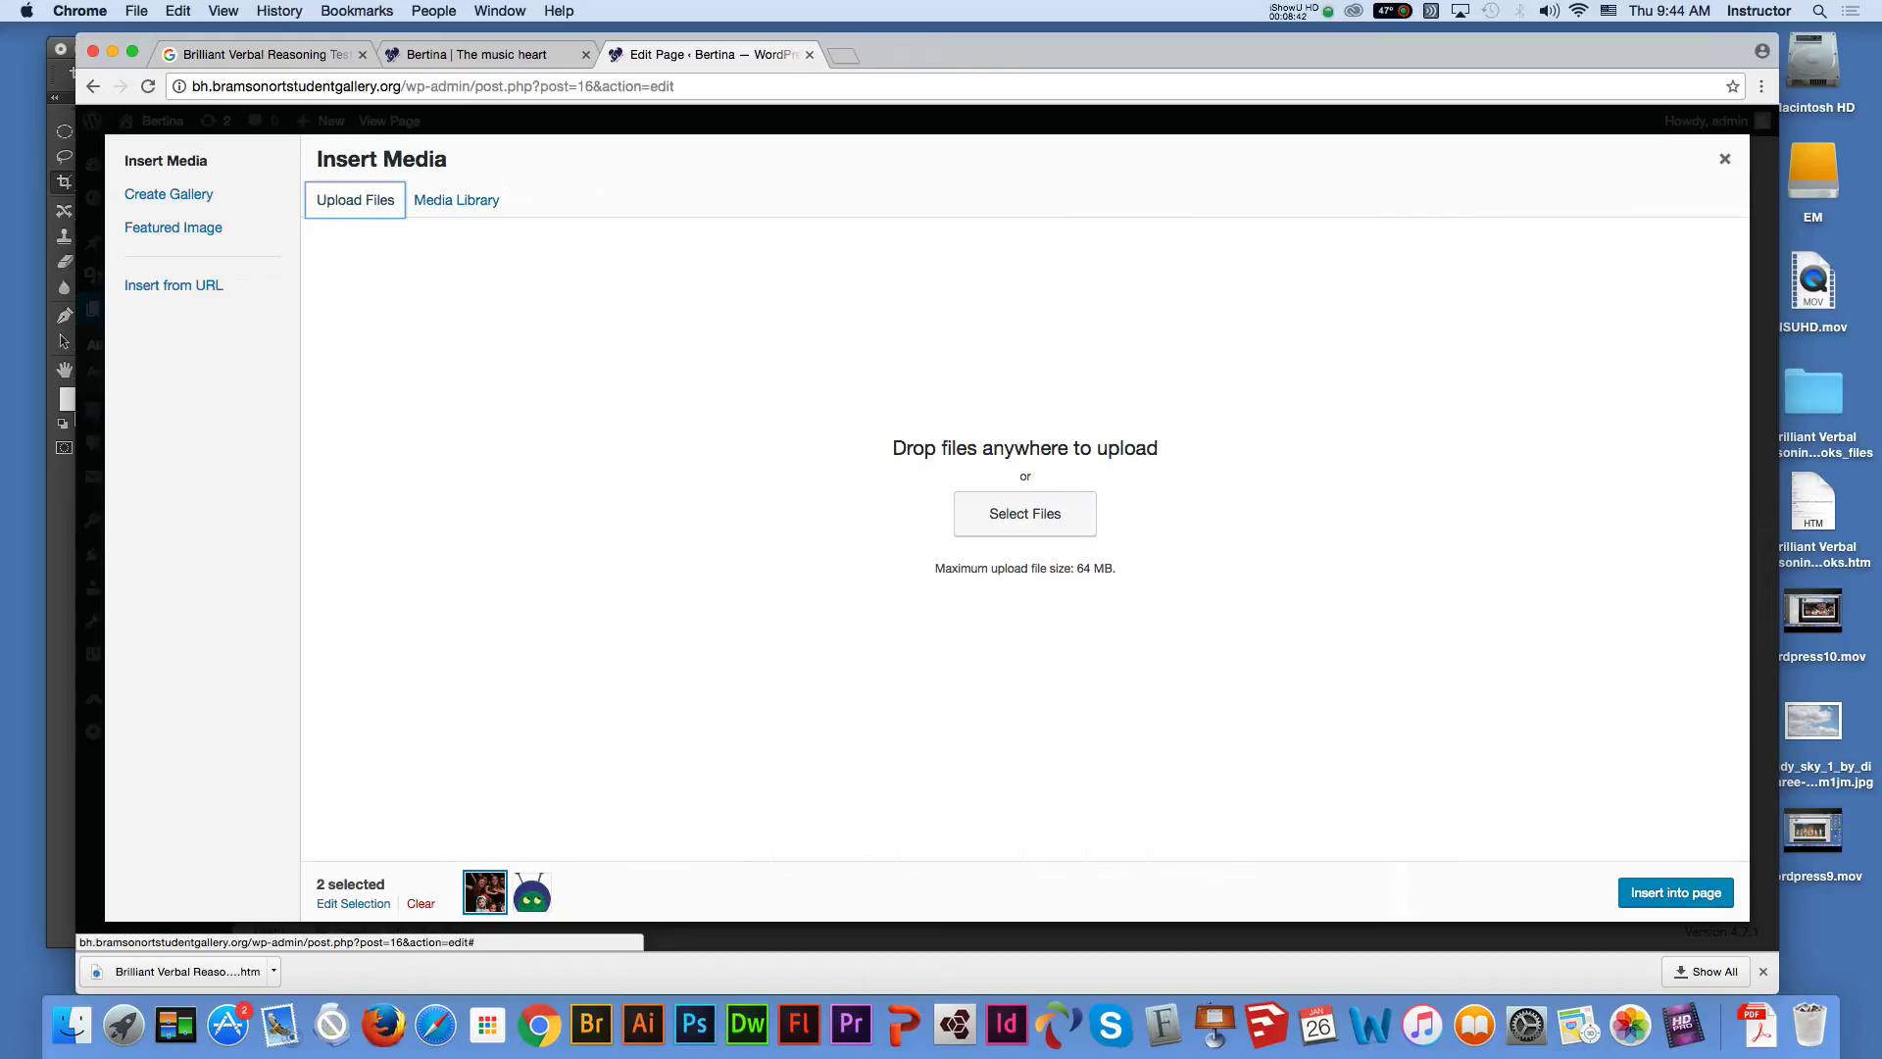
{"action": "left_click", "coordinate": [1025, 514]}
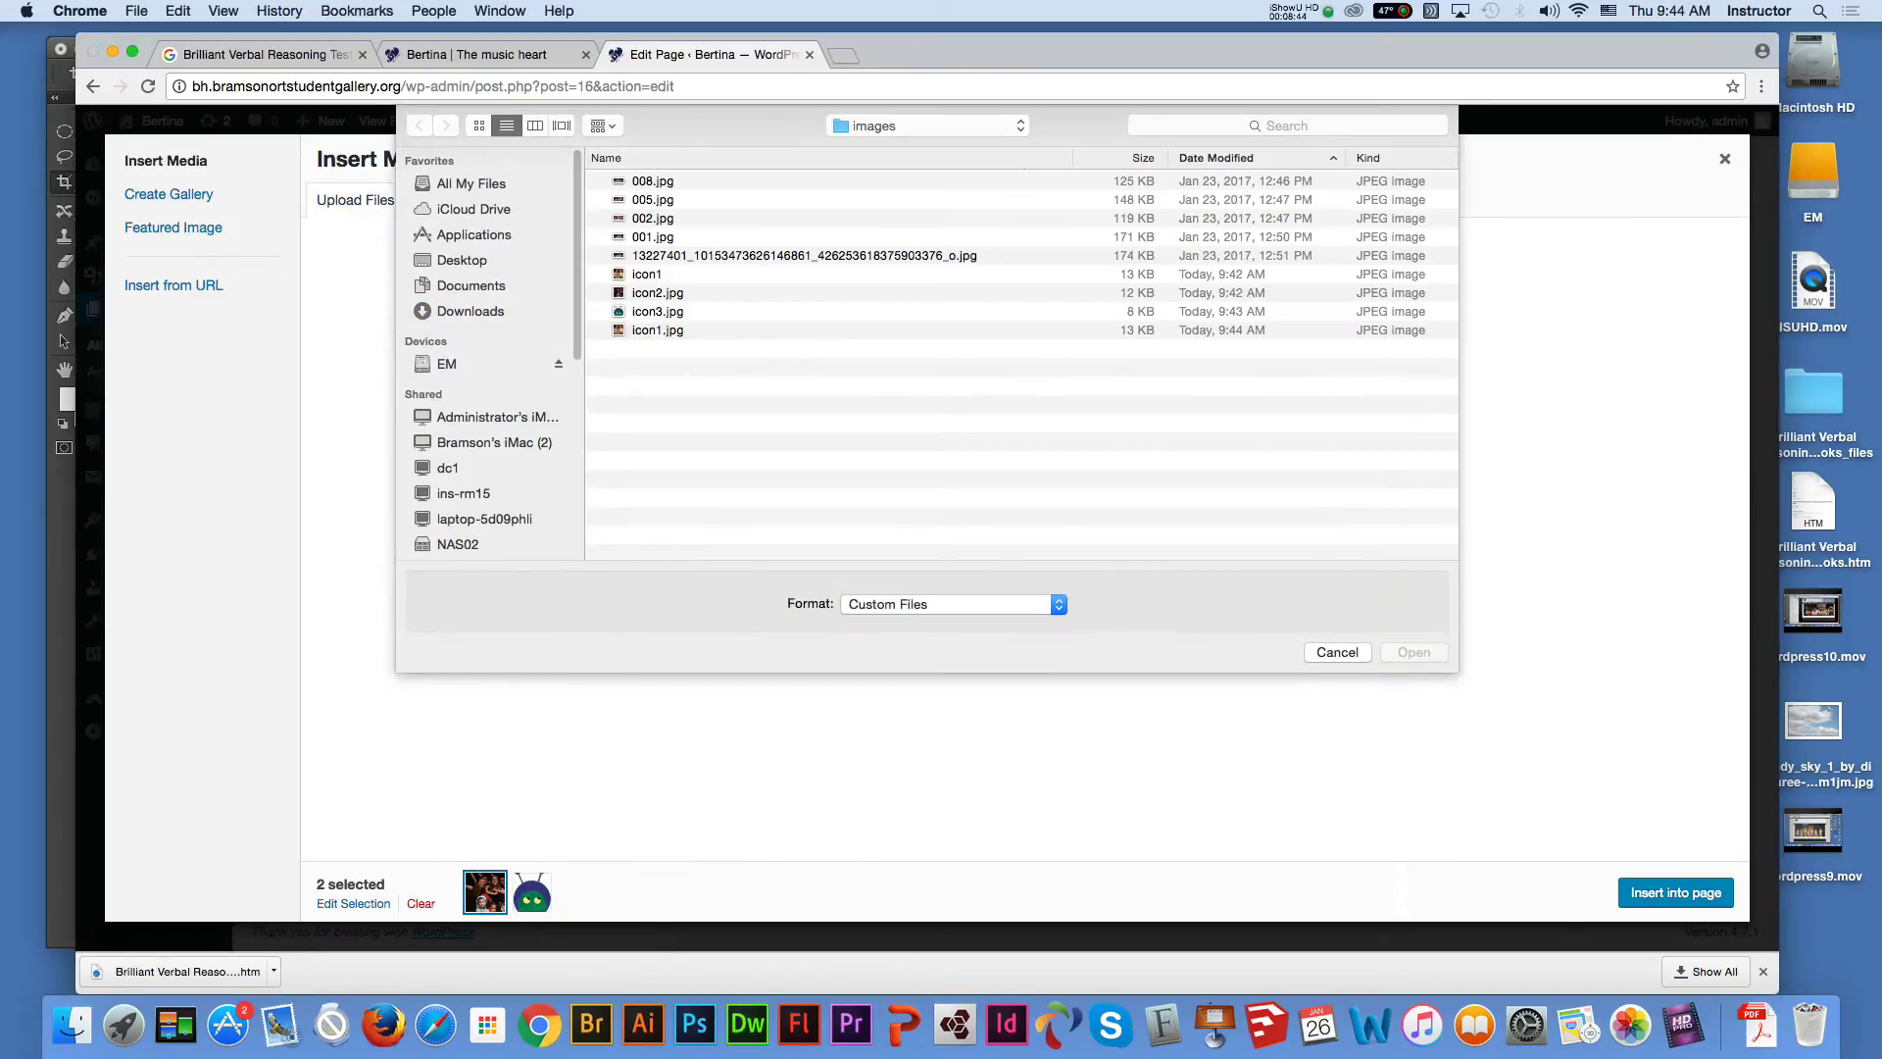
{"action": "left_click", "coordinate": [657, 329]}
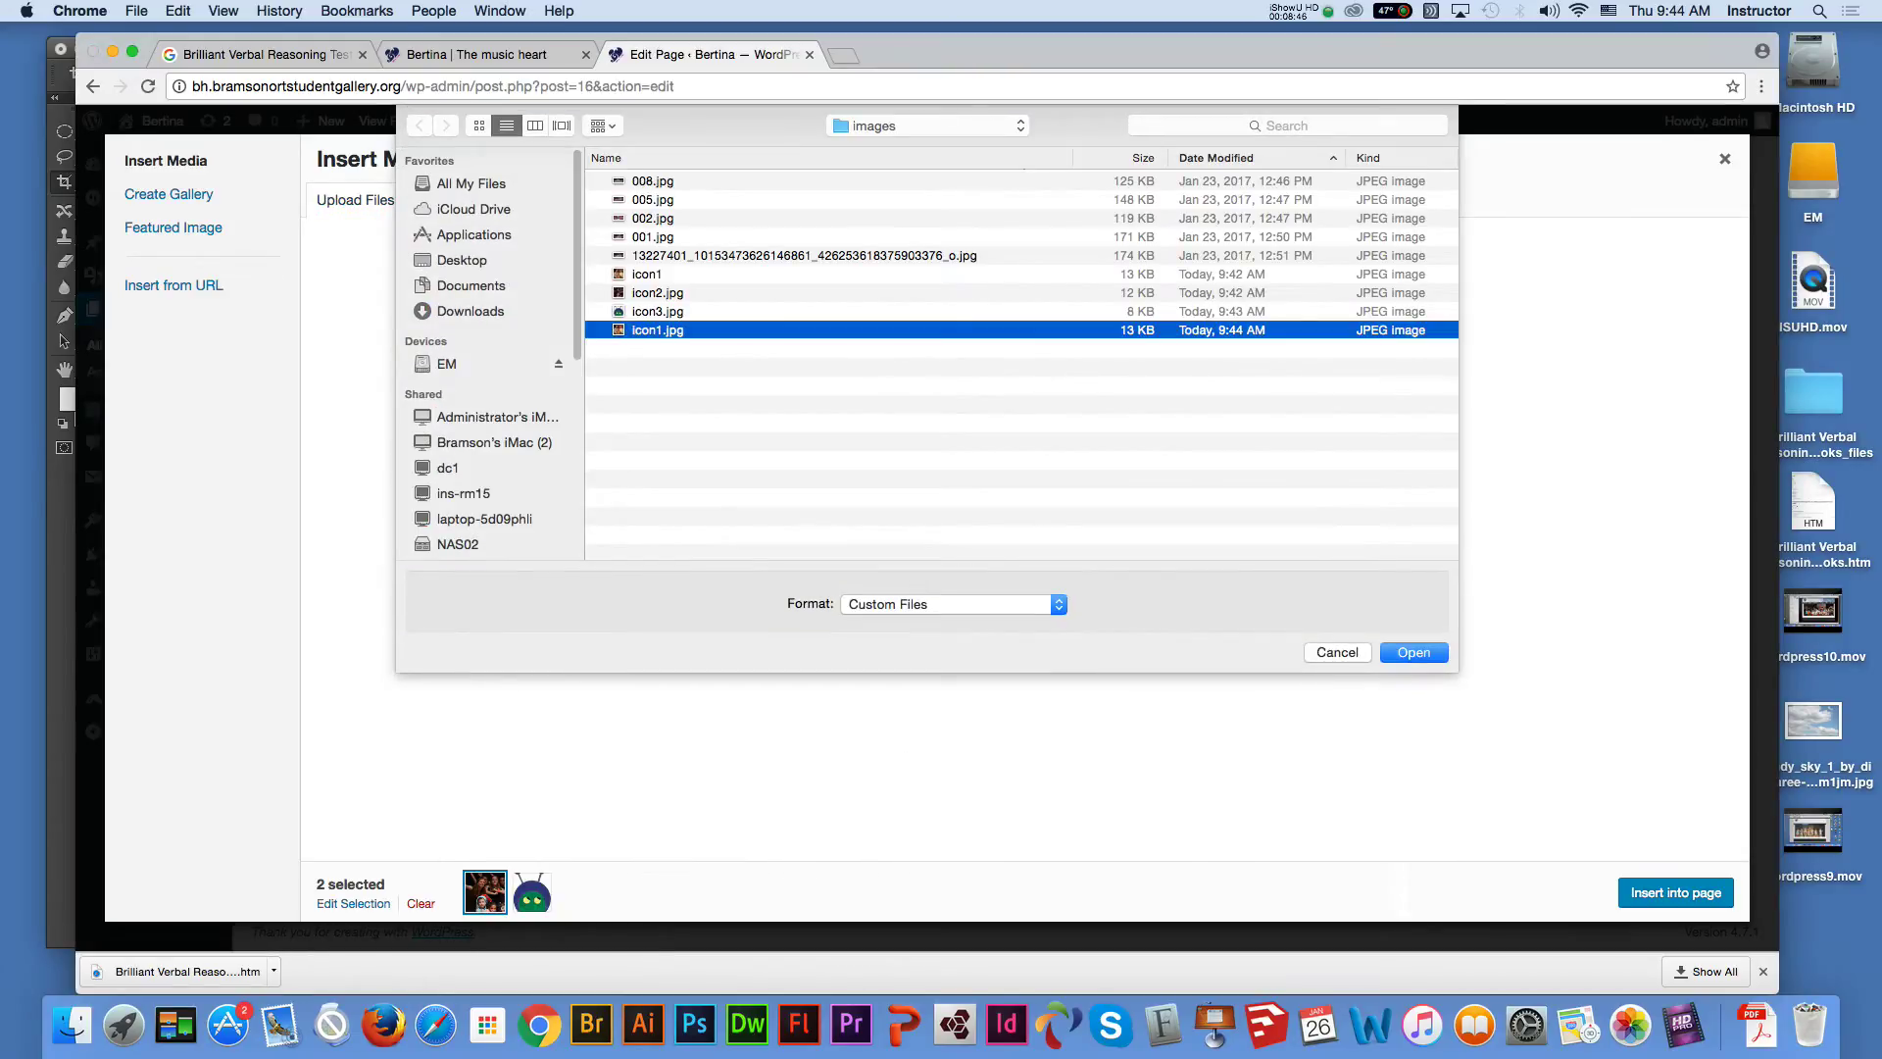
{"action": "key", "text": "Return"}
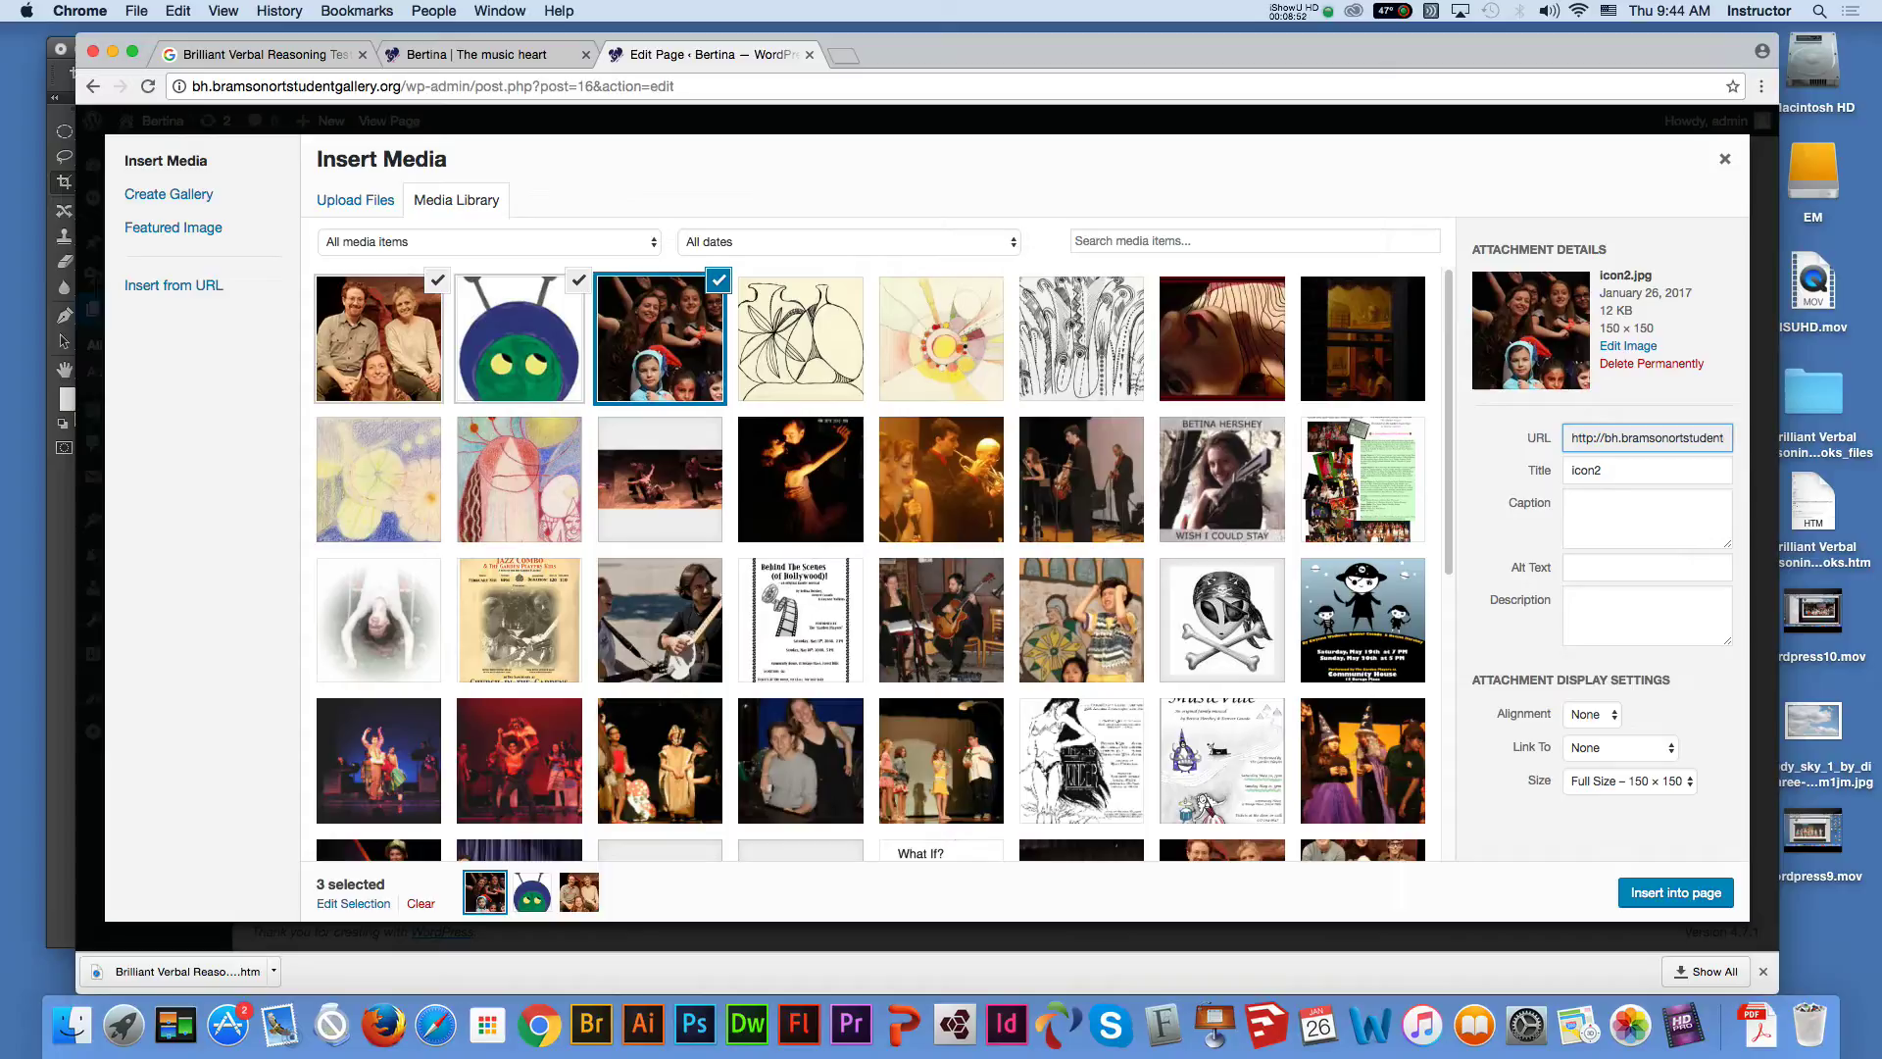
{"action": "left_click", "coordinate": [379, 338]}
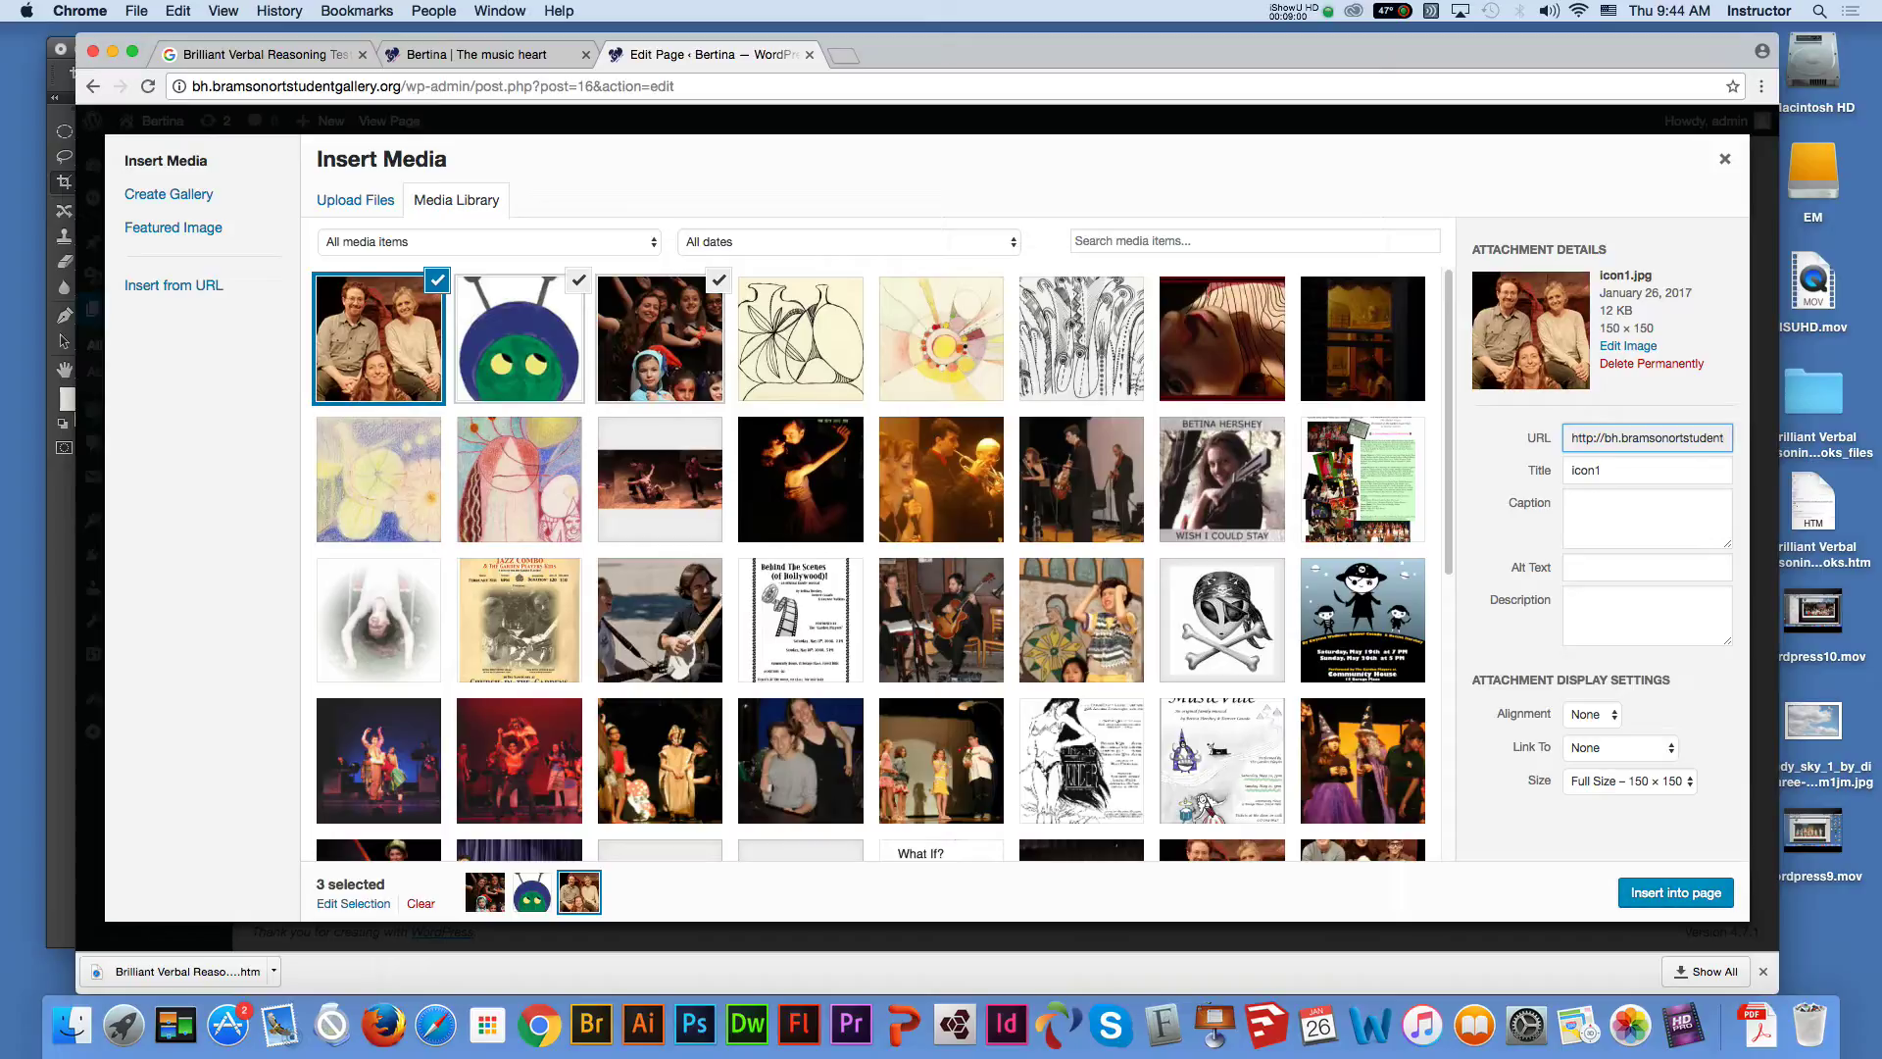
{"action": "left_click", "coordinate": [1674, 892]}
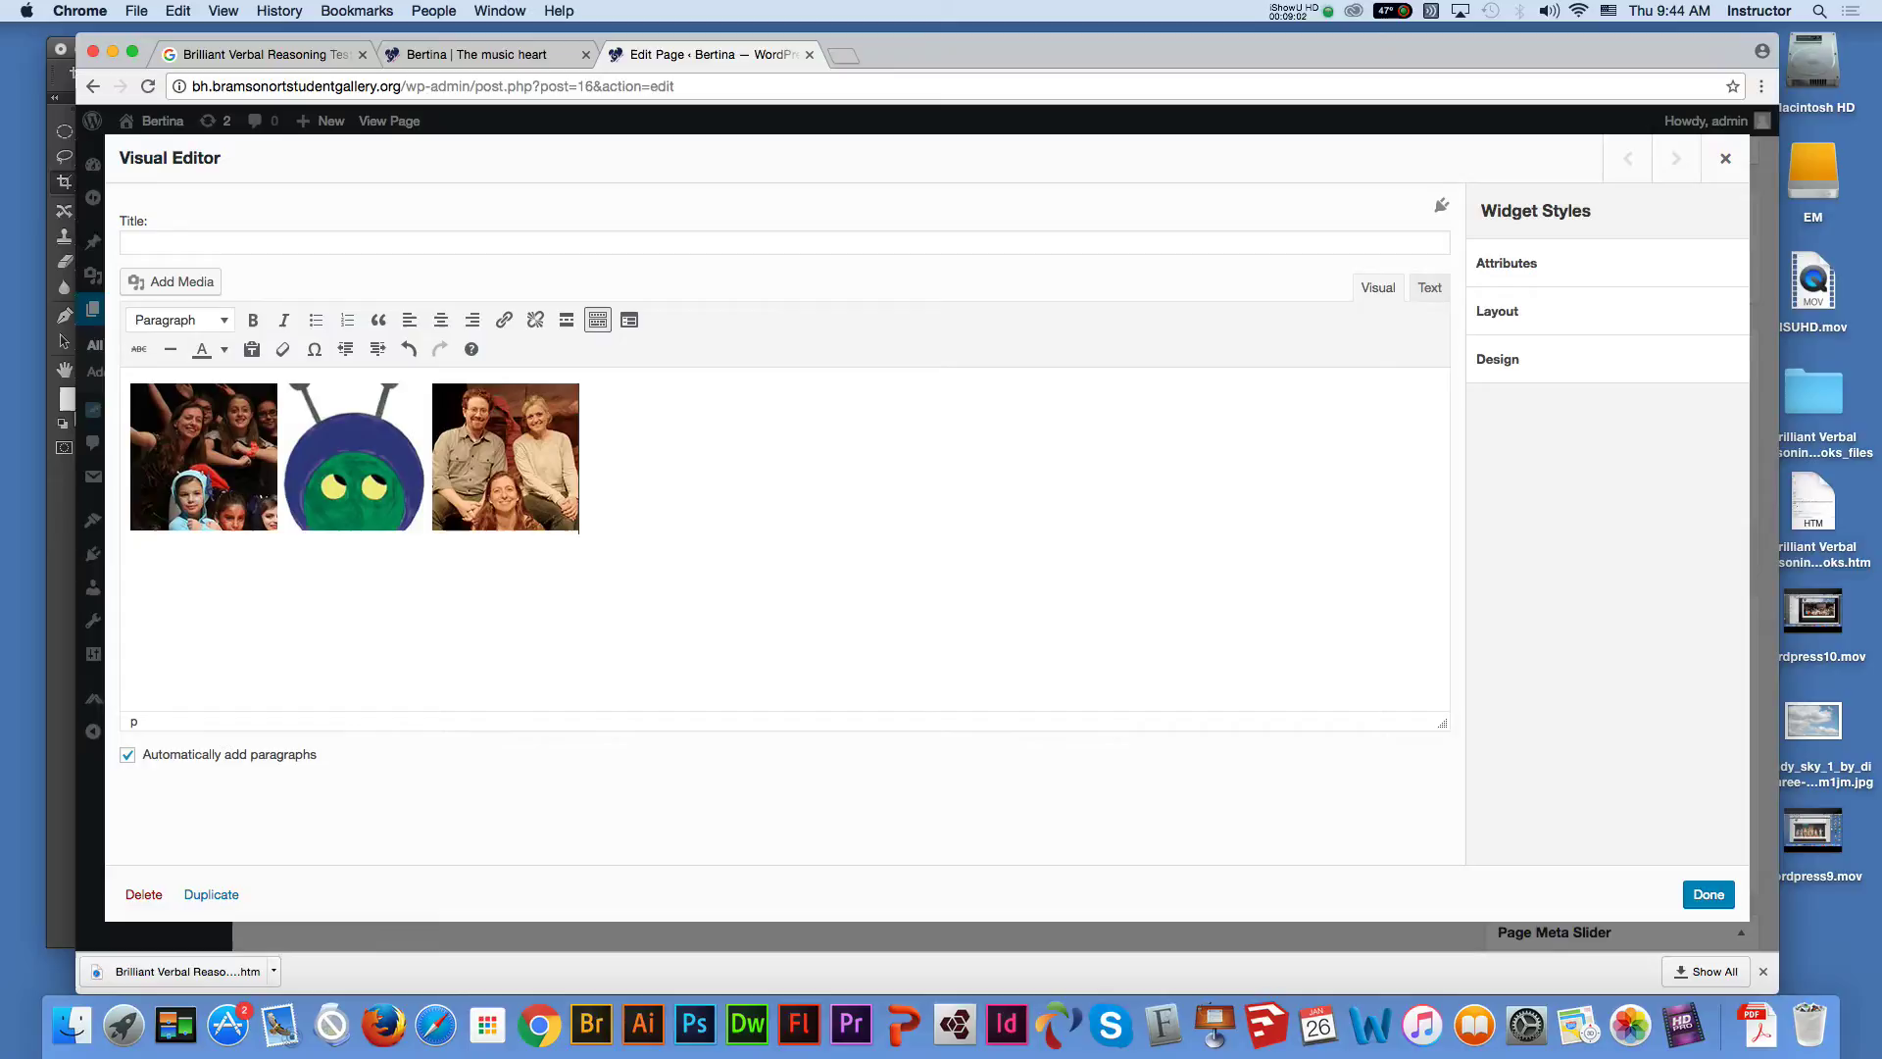
Delete the green character and stage cast images from the widget, and center the remaining family photo
{"action": "left_click", "coordinate": [354, 456]}
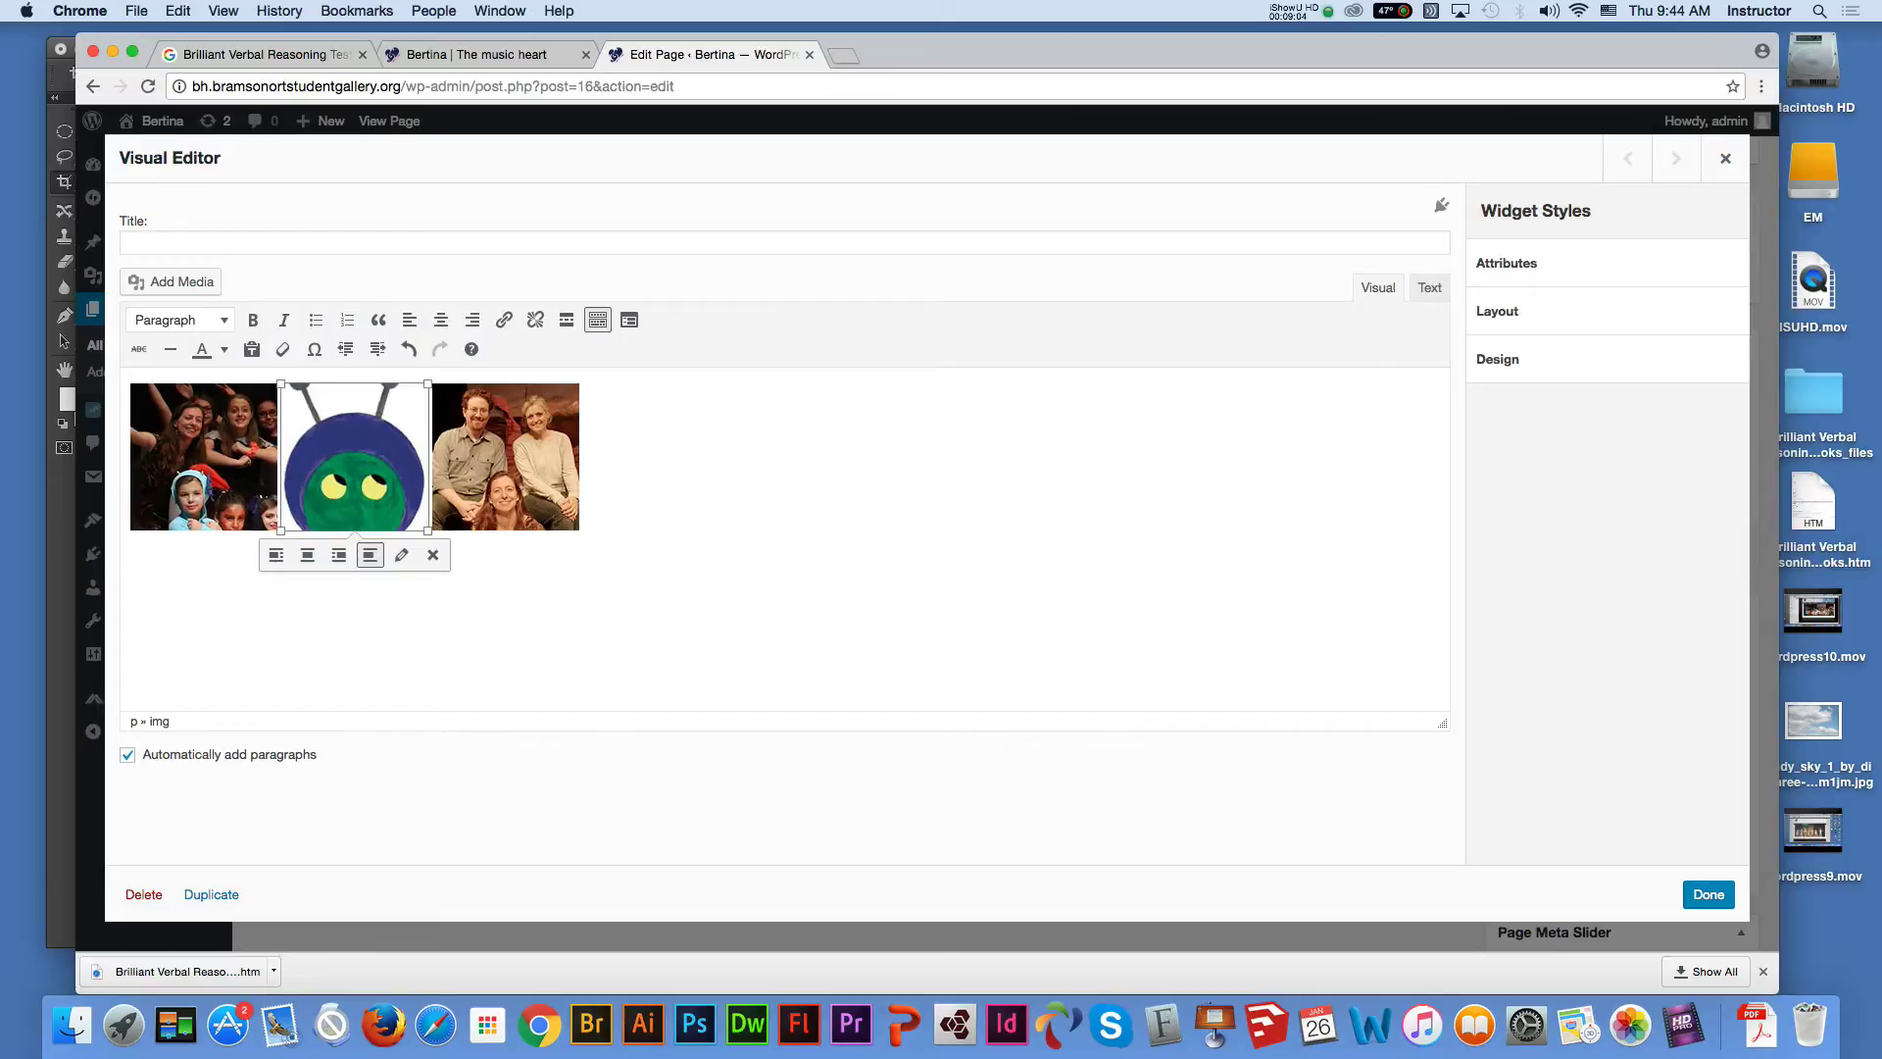
{"action": "key", "text": "BackSpace"}
{"action": "key", "text": "BackSpace"}
{"action": "key", "text": "BackSpace"}
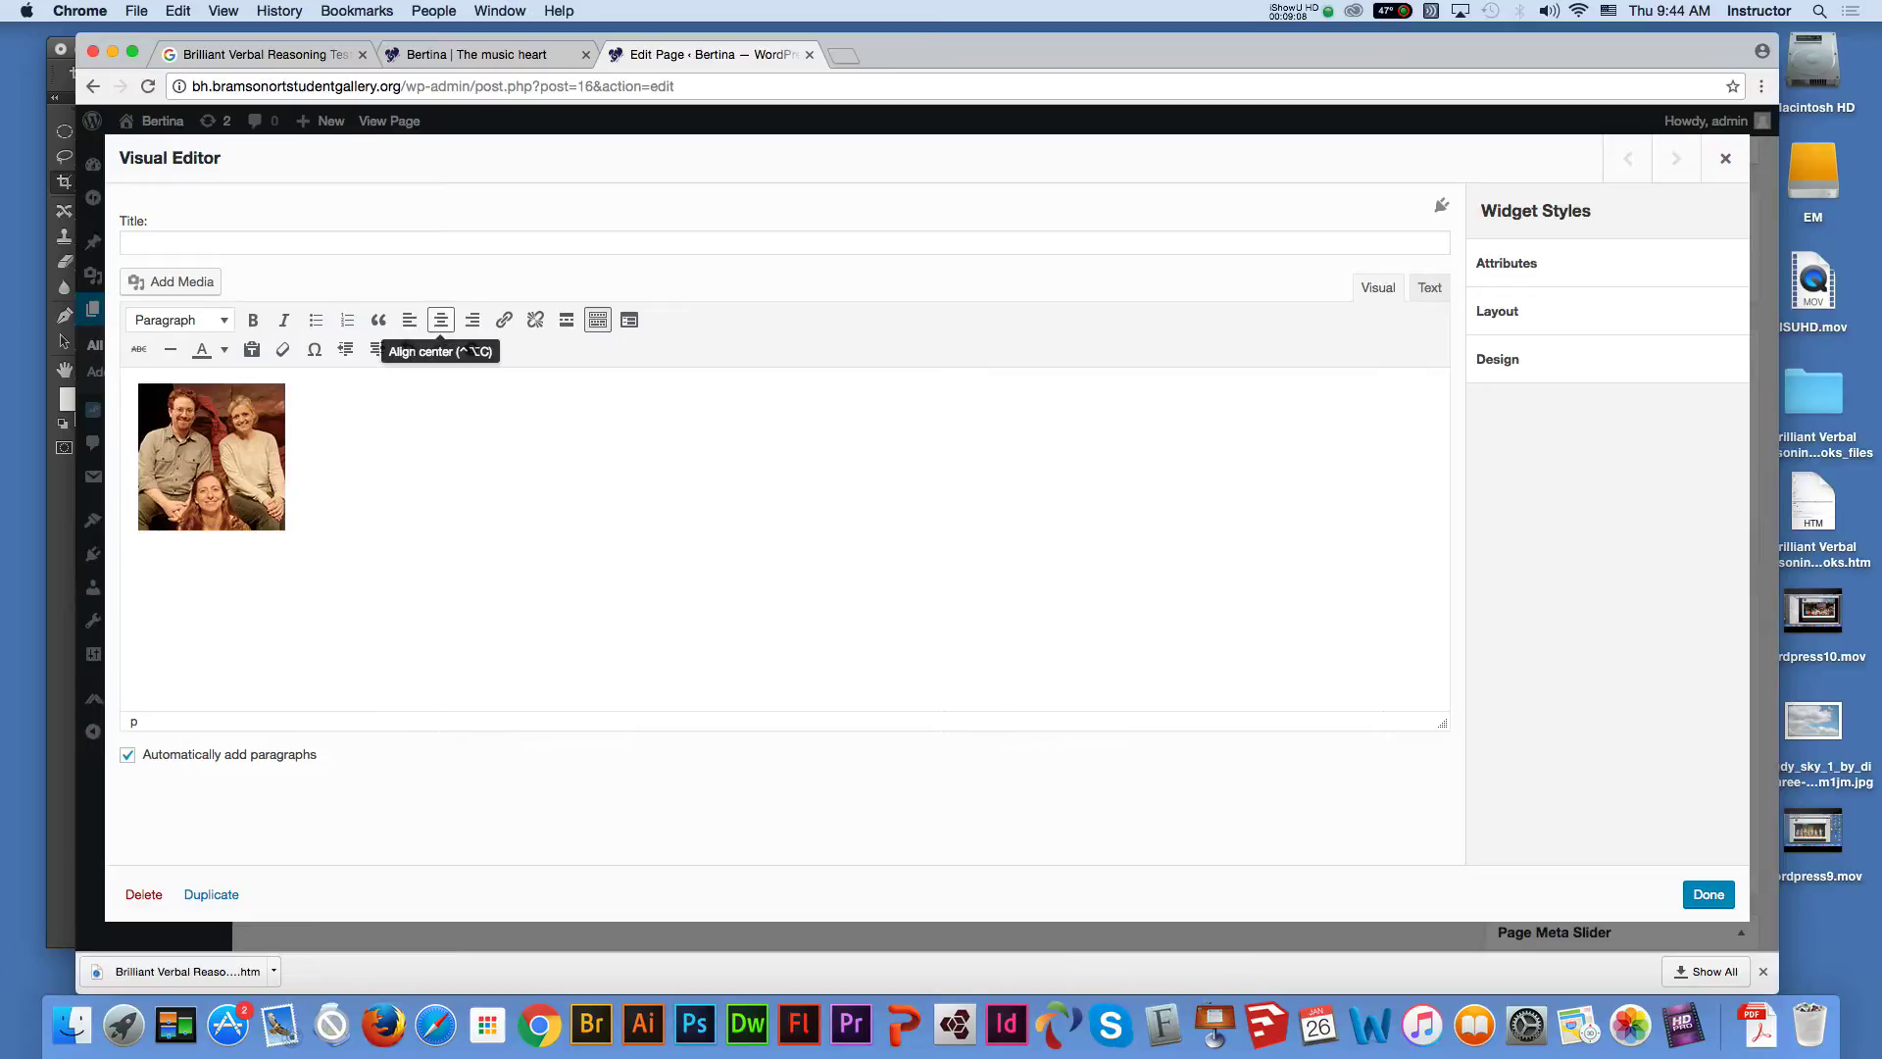
{"action": "left_click", "coordinate": [441, 320]}
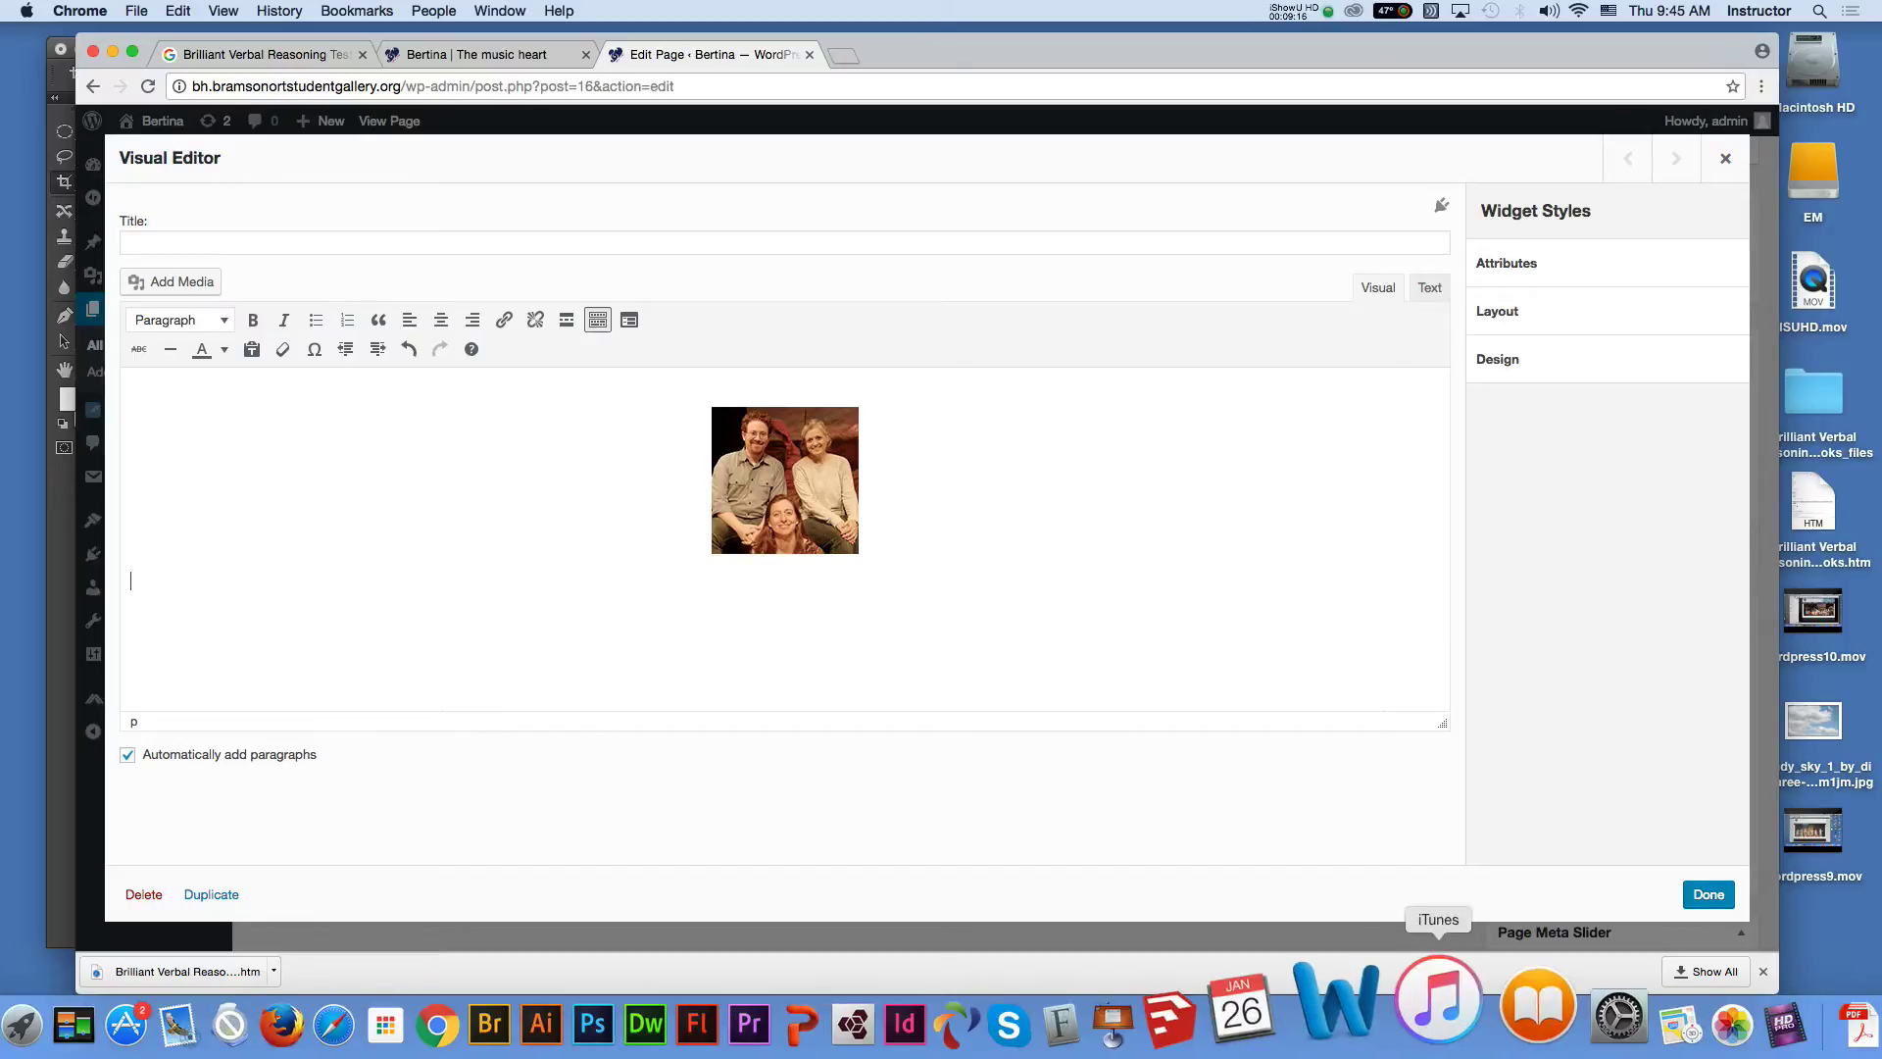
Switch to Word, start opening a document, and browse the EM drive to the websites folder inside CS241
{"action": "left_click", "coordinate": [1361, 1009]}
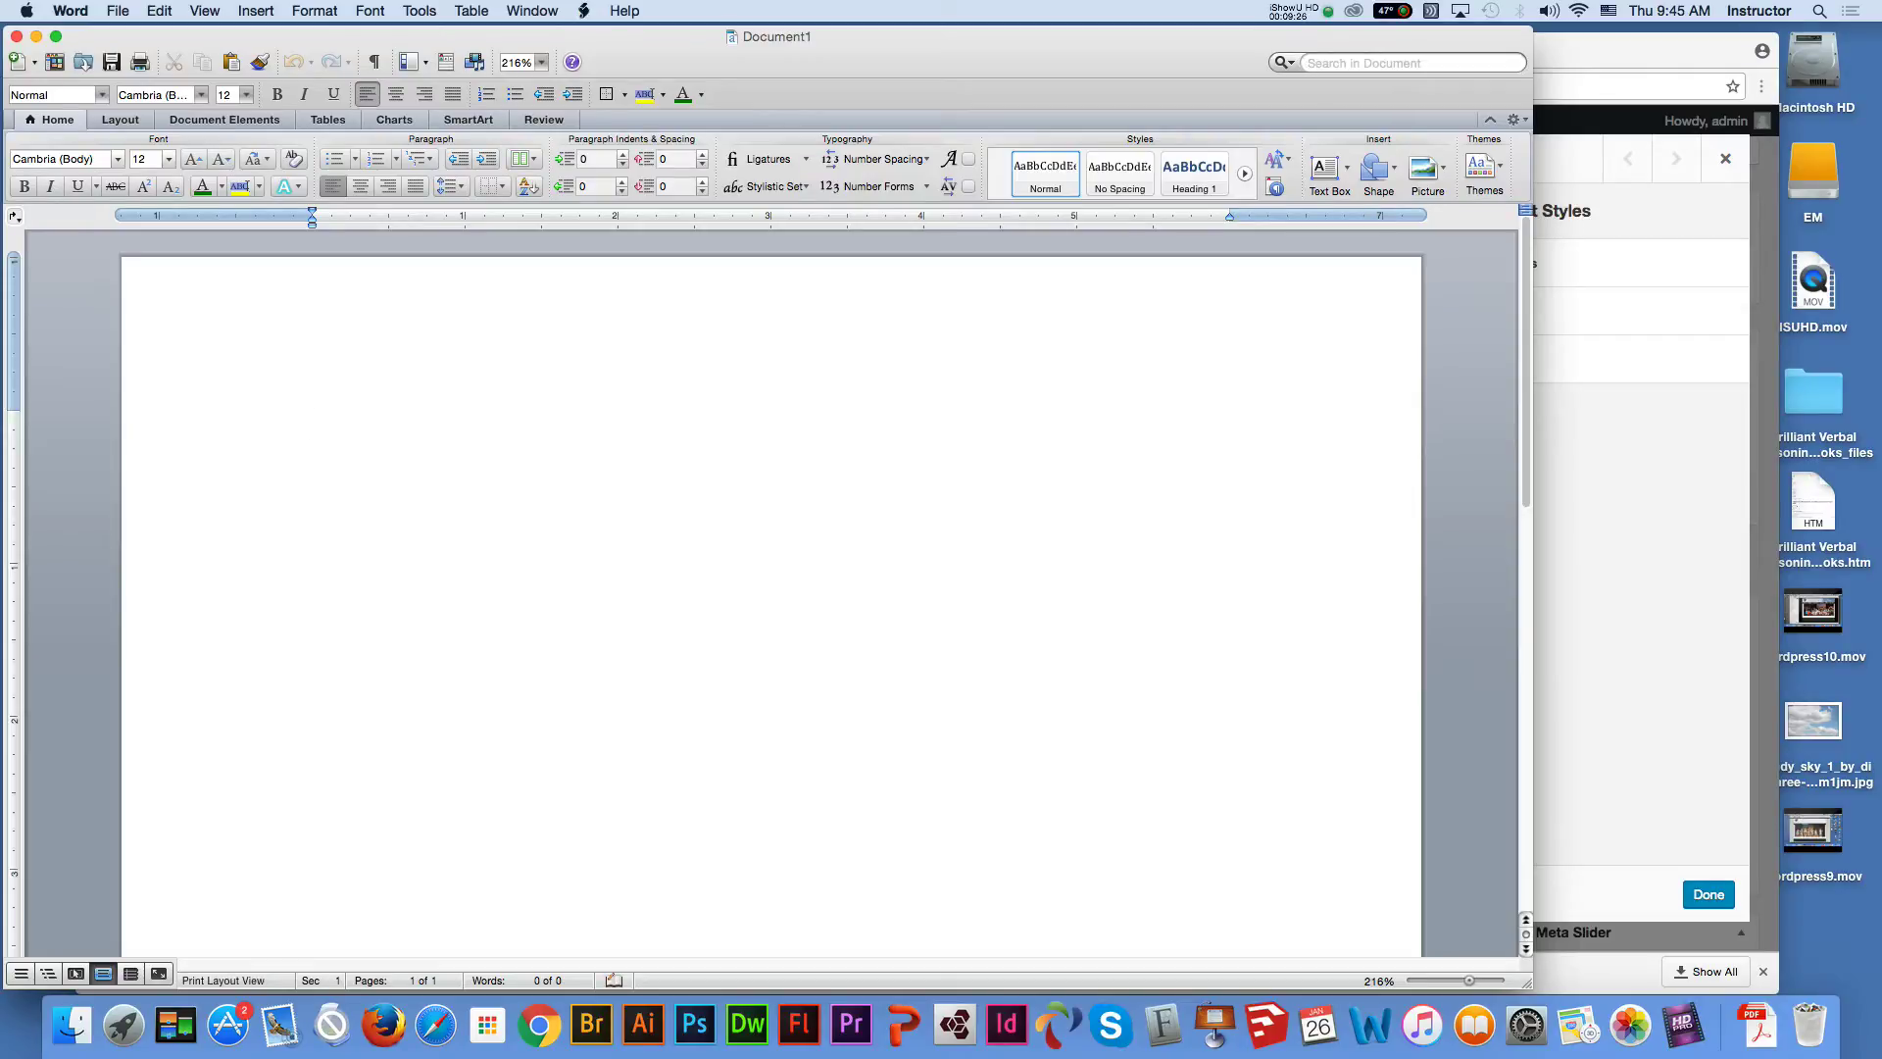
{"action": "left_click", "coordinate": [118, 11]}
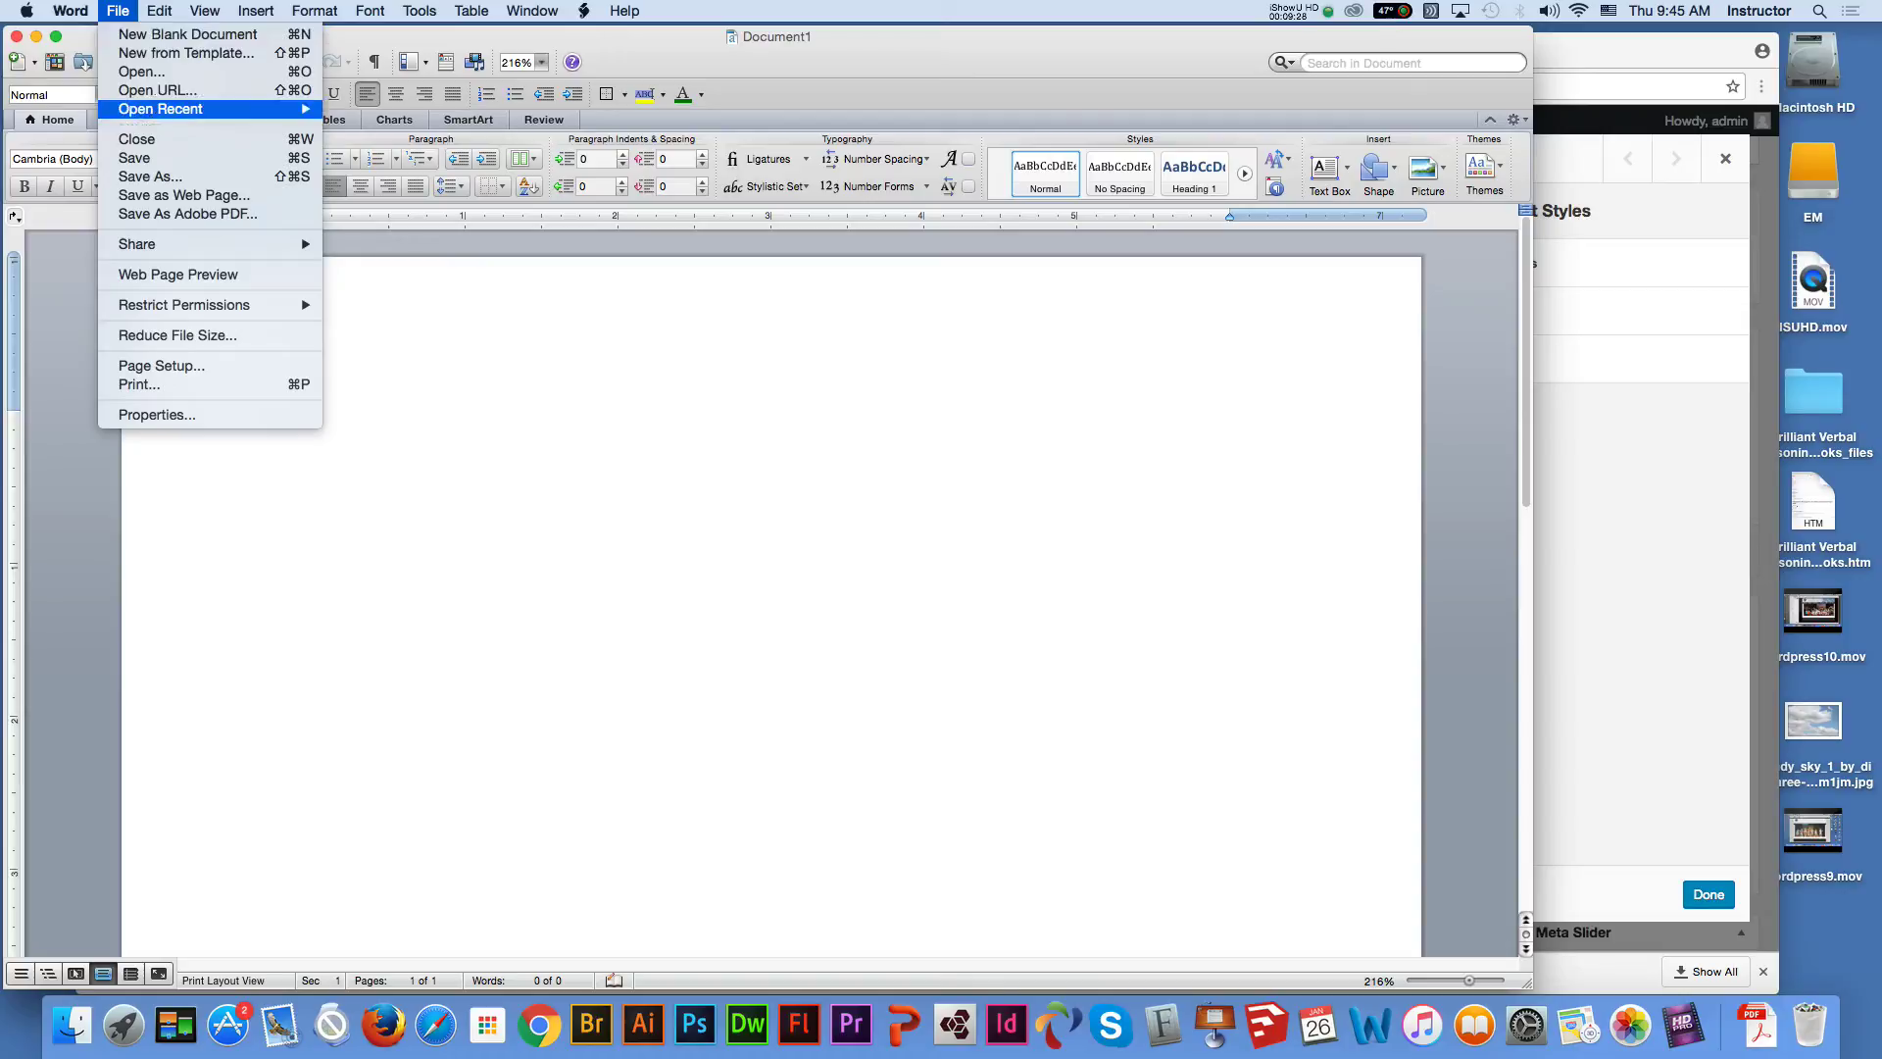
{"action": "mouse_move", "coordinate": [159, 109]}
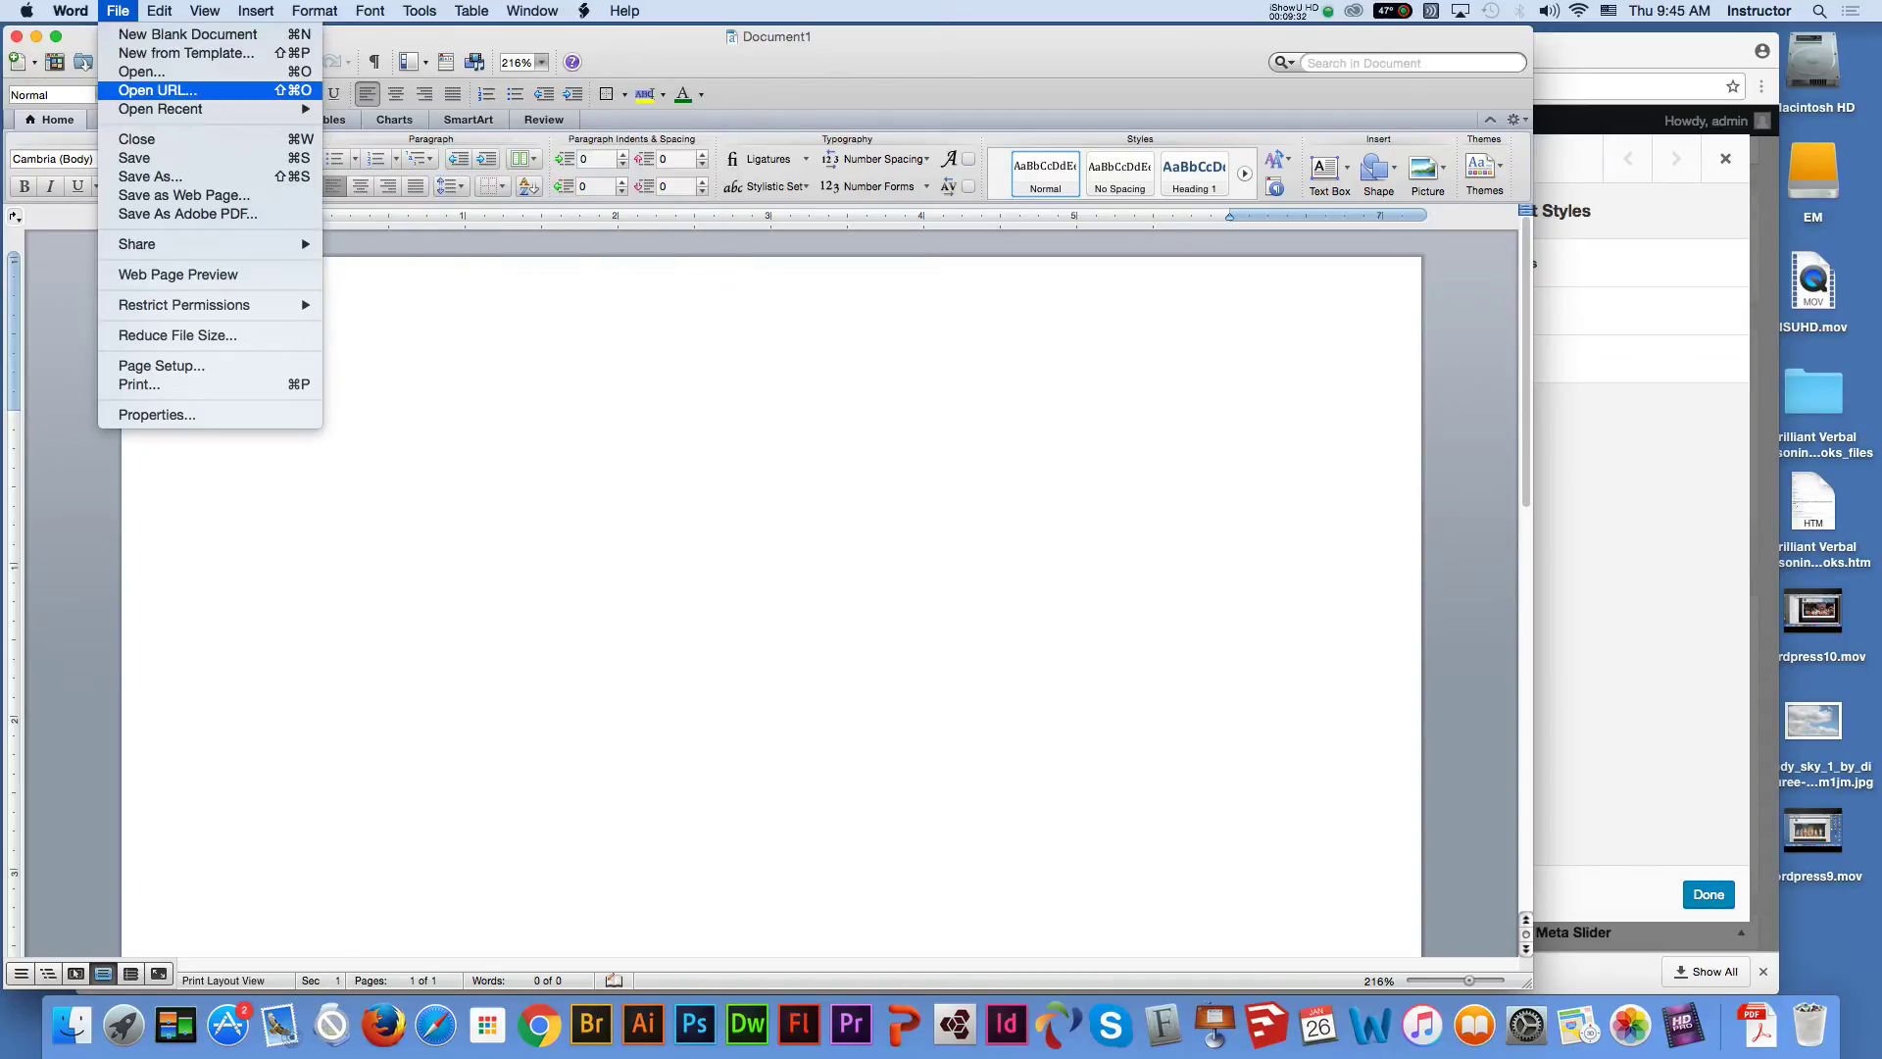
{"action": "left_click", "coordinate": [142, 71]}
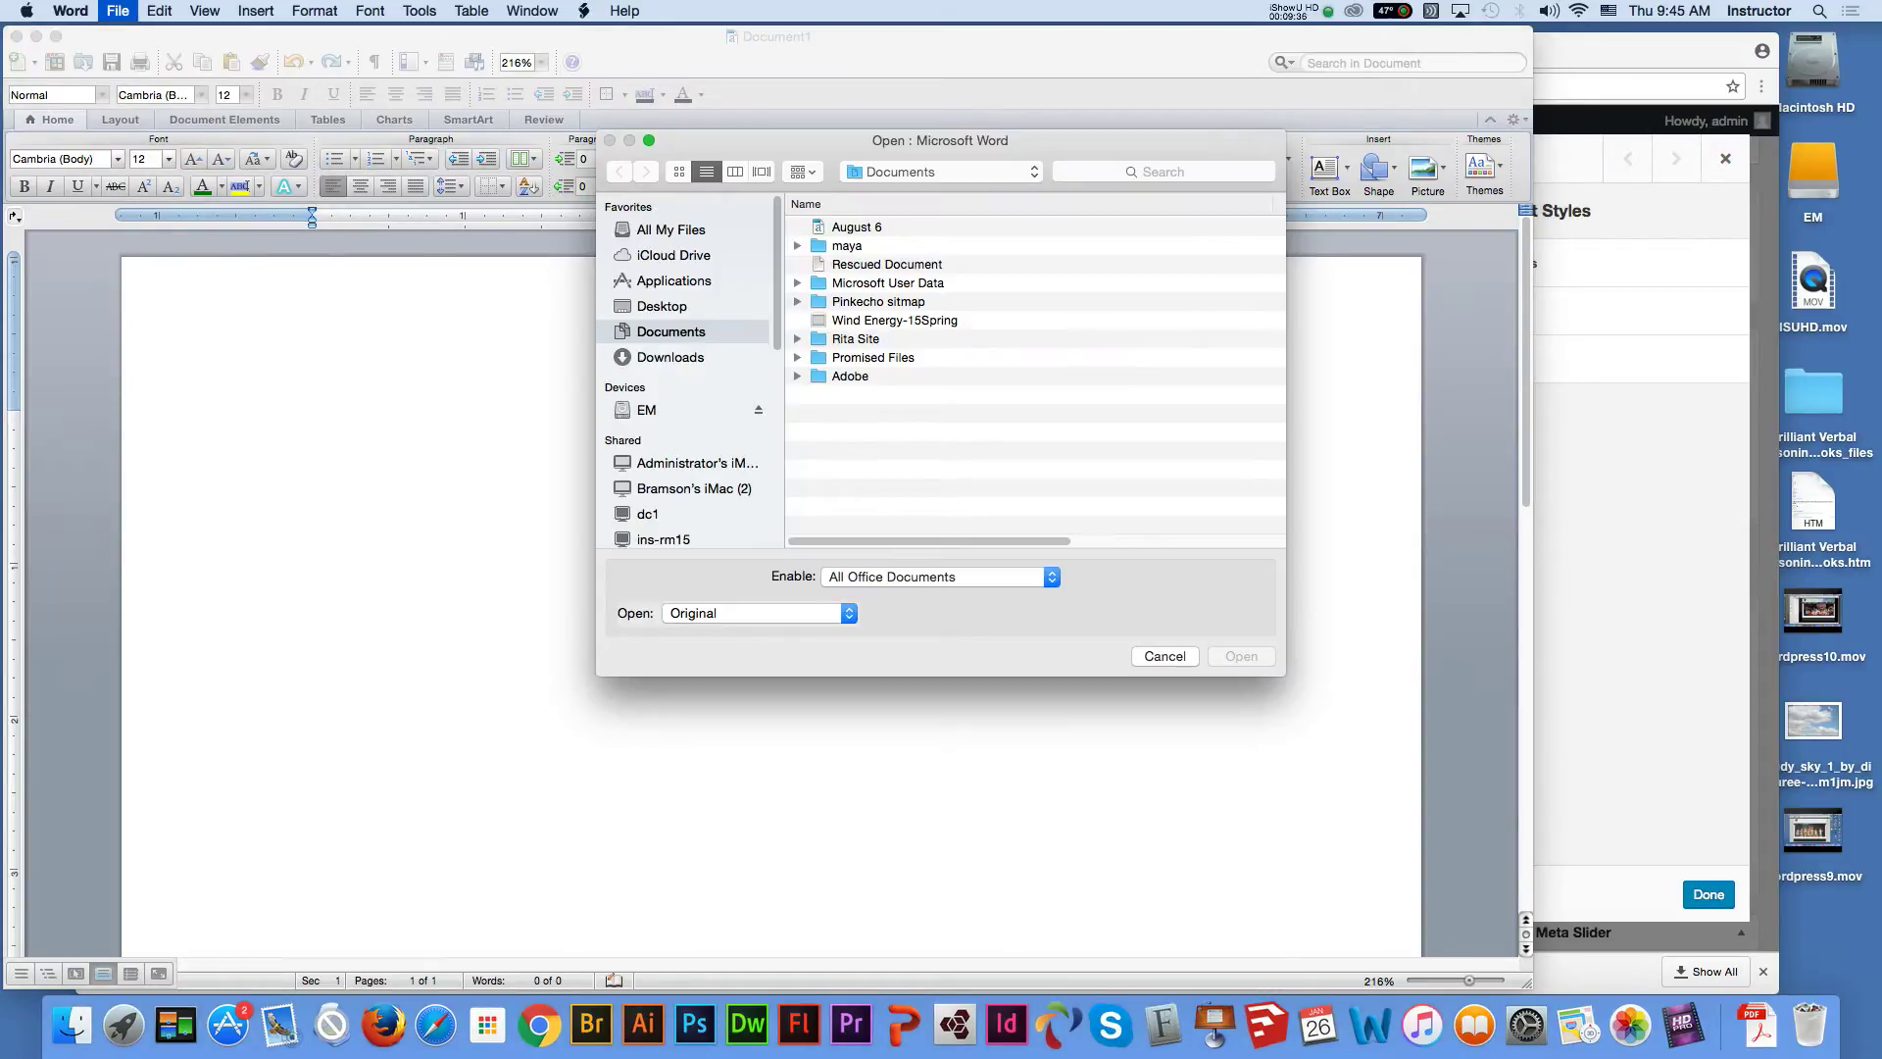
{"action": "left_click", "coordinate": [647, 409]}
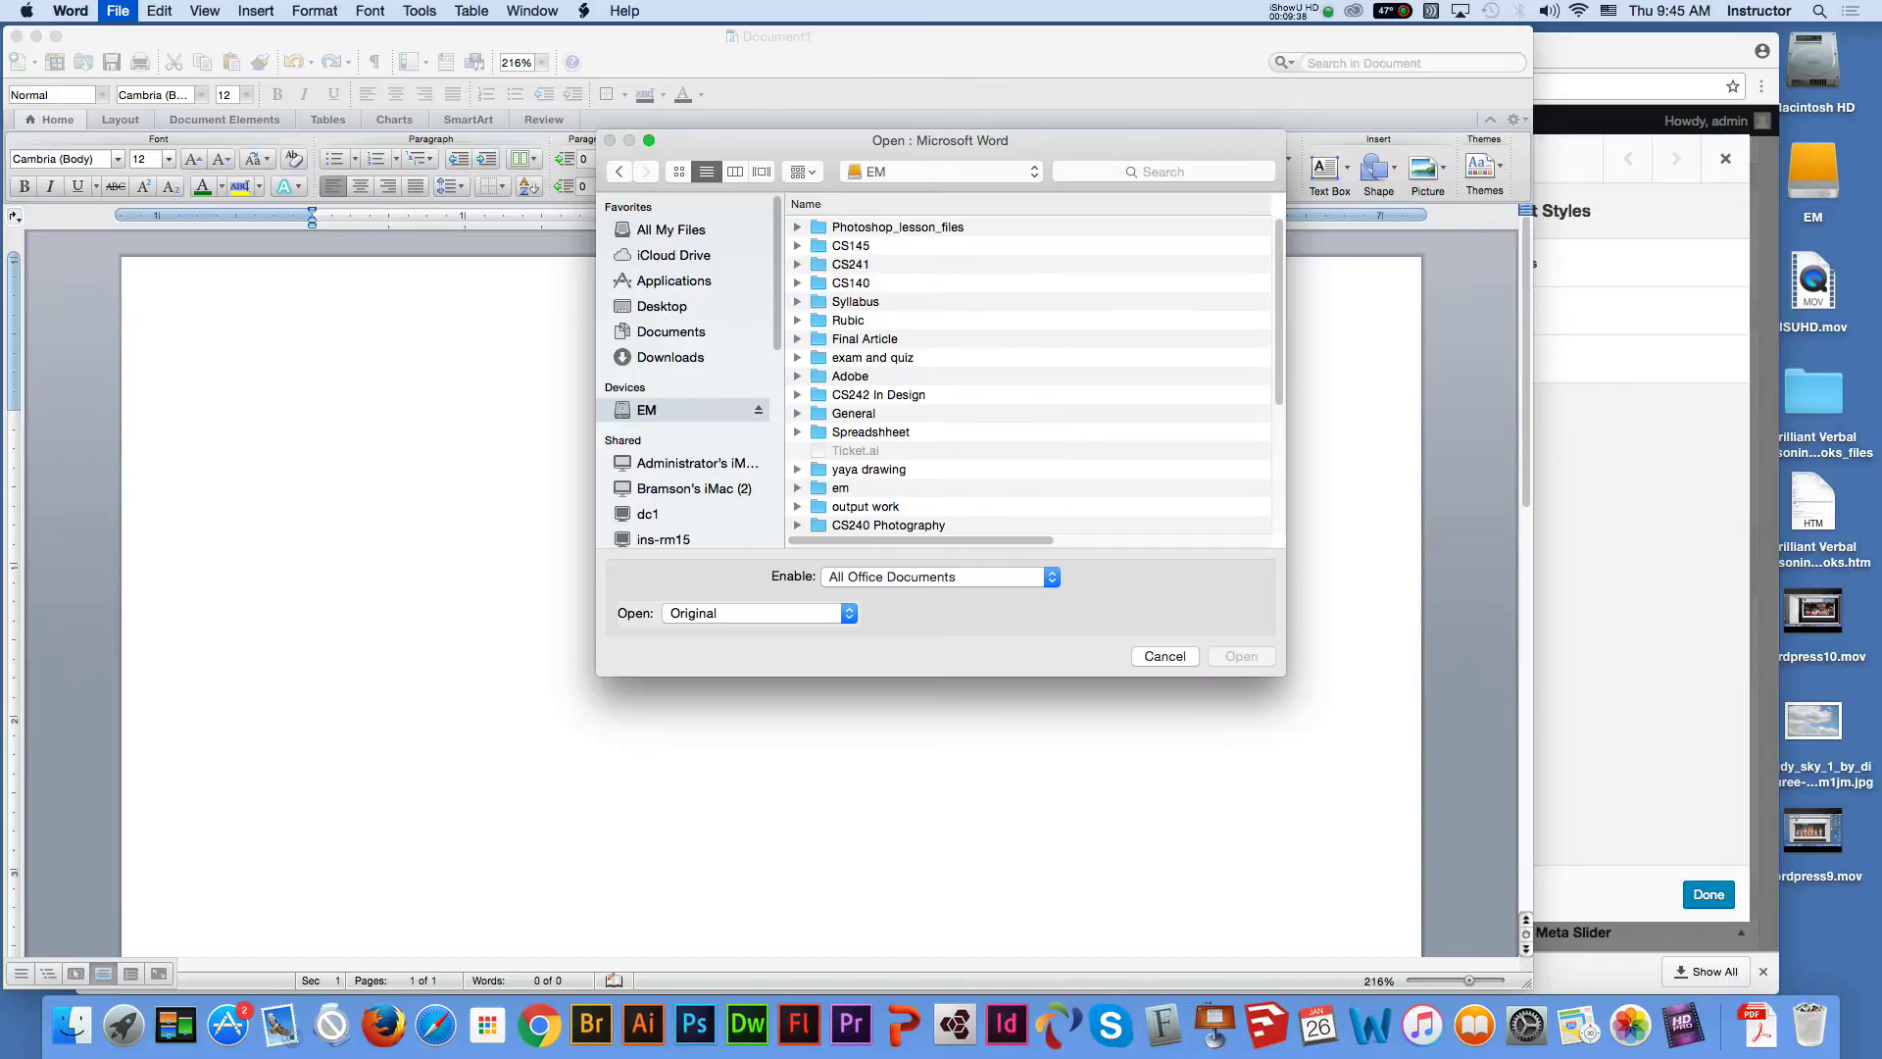
{"action": "left_click", "coordinate": [850, 263]}
{"action": "key", "text": "Right"}
{"action": "scroll", "coordinate": [1029, 372], "scroll_direction": "down", "scroll_amount": 5}
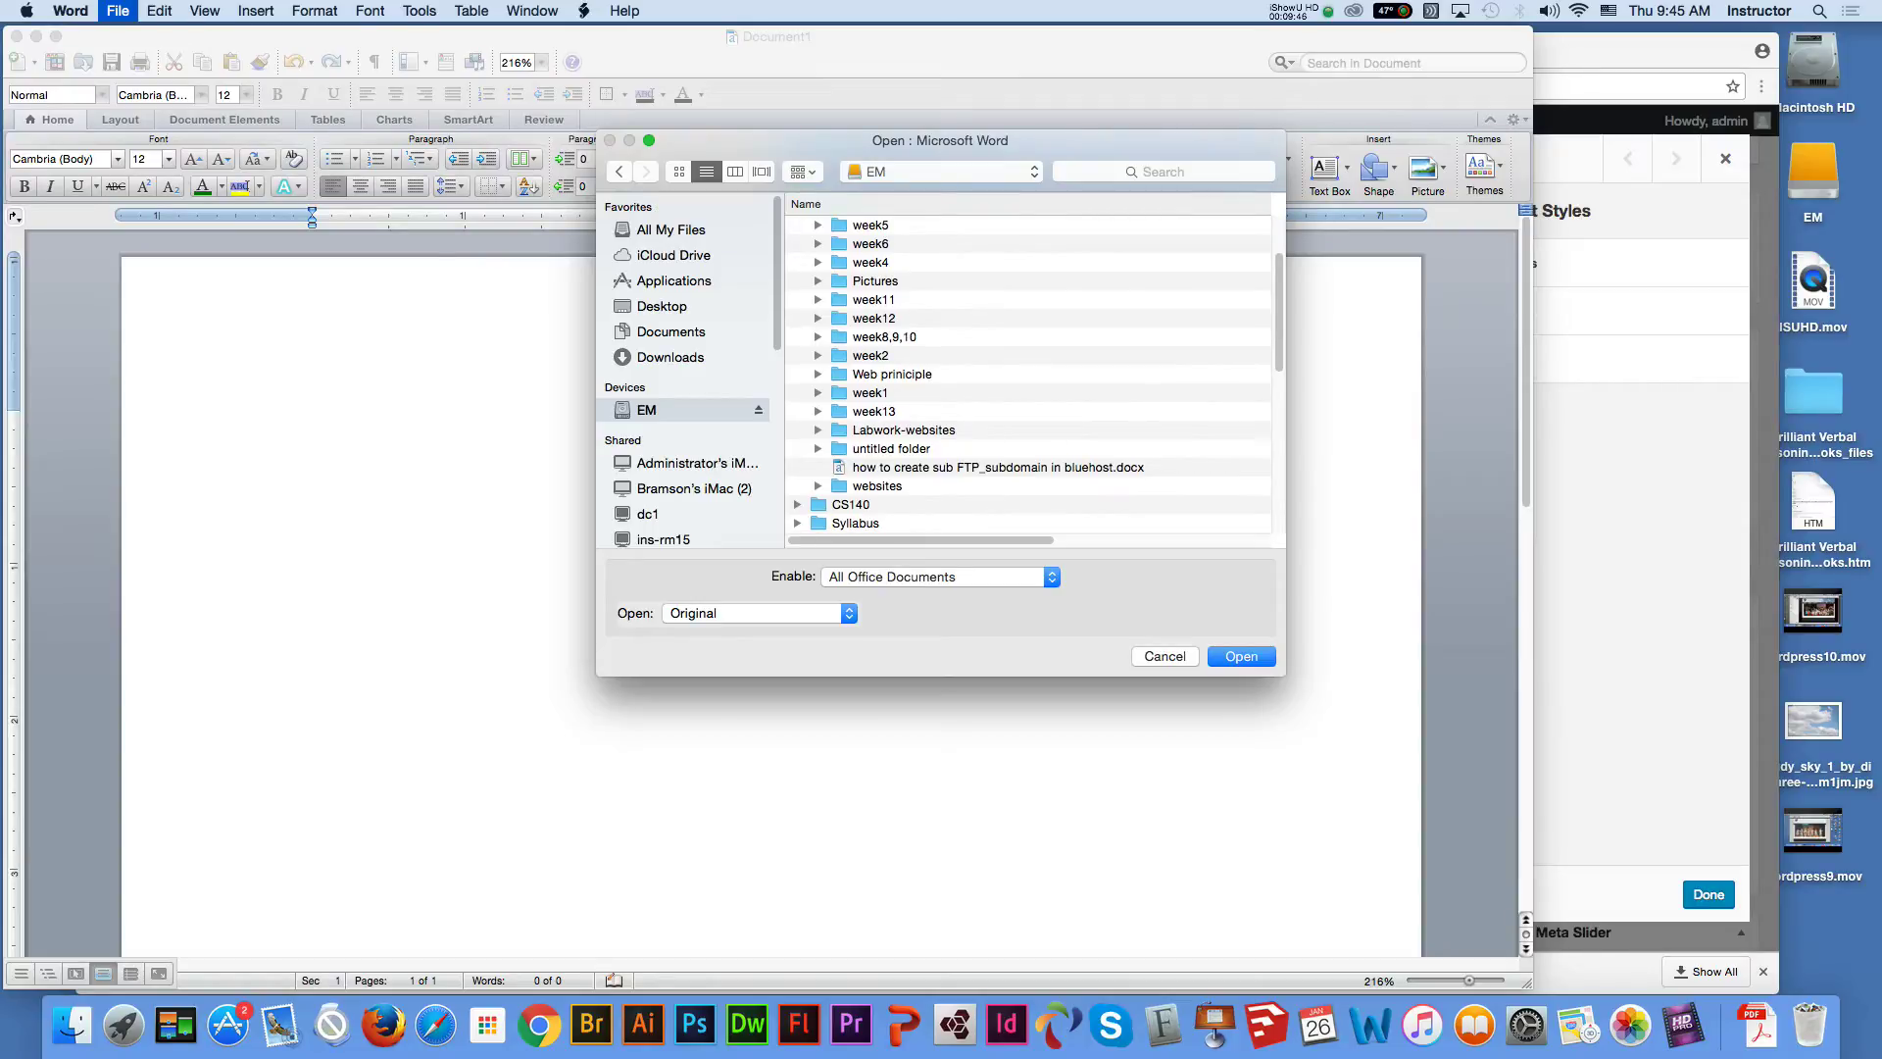
{"action": "left_click", "coordinate": [877, 486]}
{"action": "key", "text": "Right"}
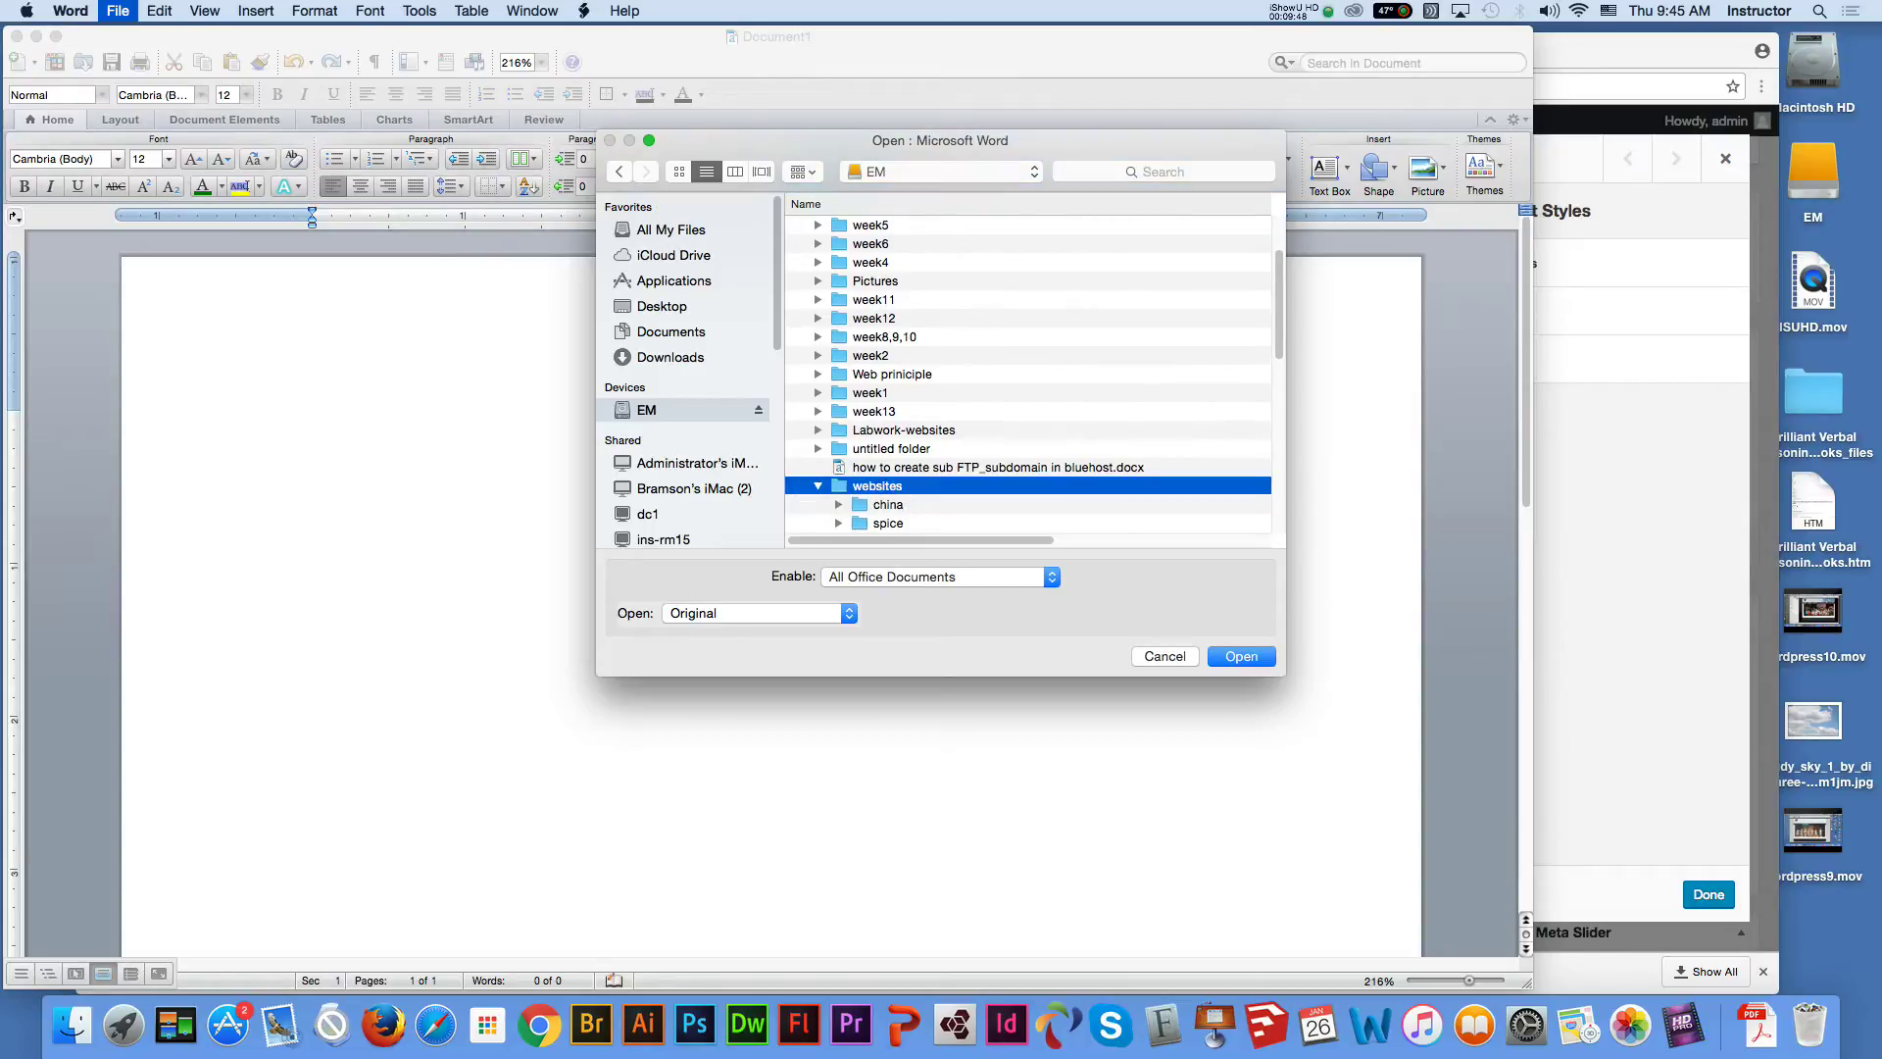
Open the teaching document from the content_txt folder inside betina_web
{"action": "scroll", "coordinate": [1029, 373], "scroll_direction": "down", "scroll_amount": 5}
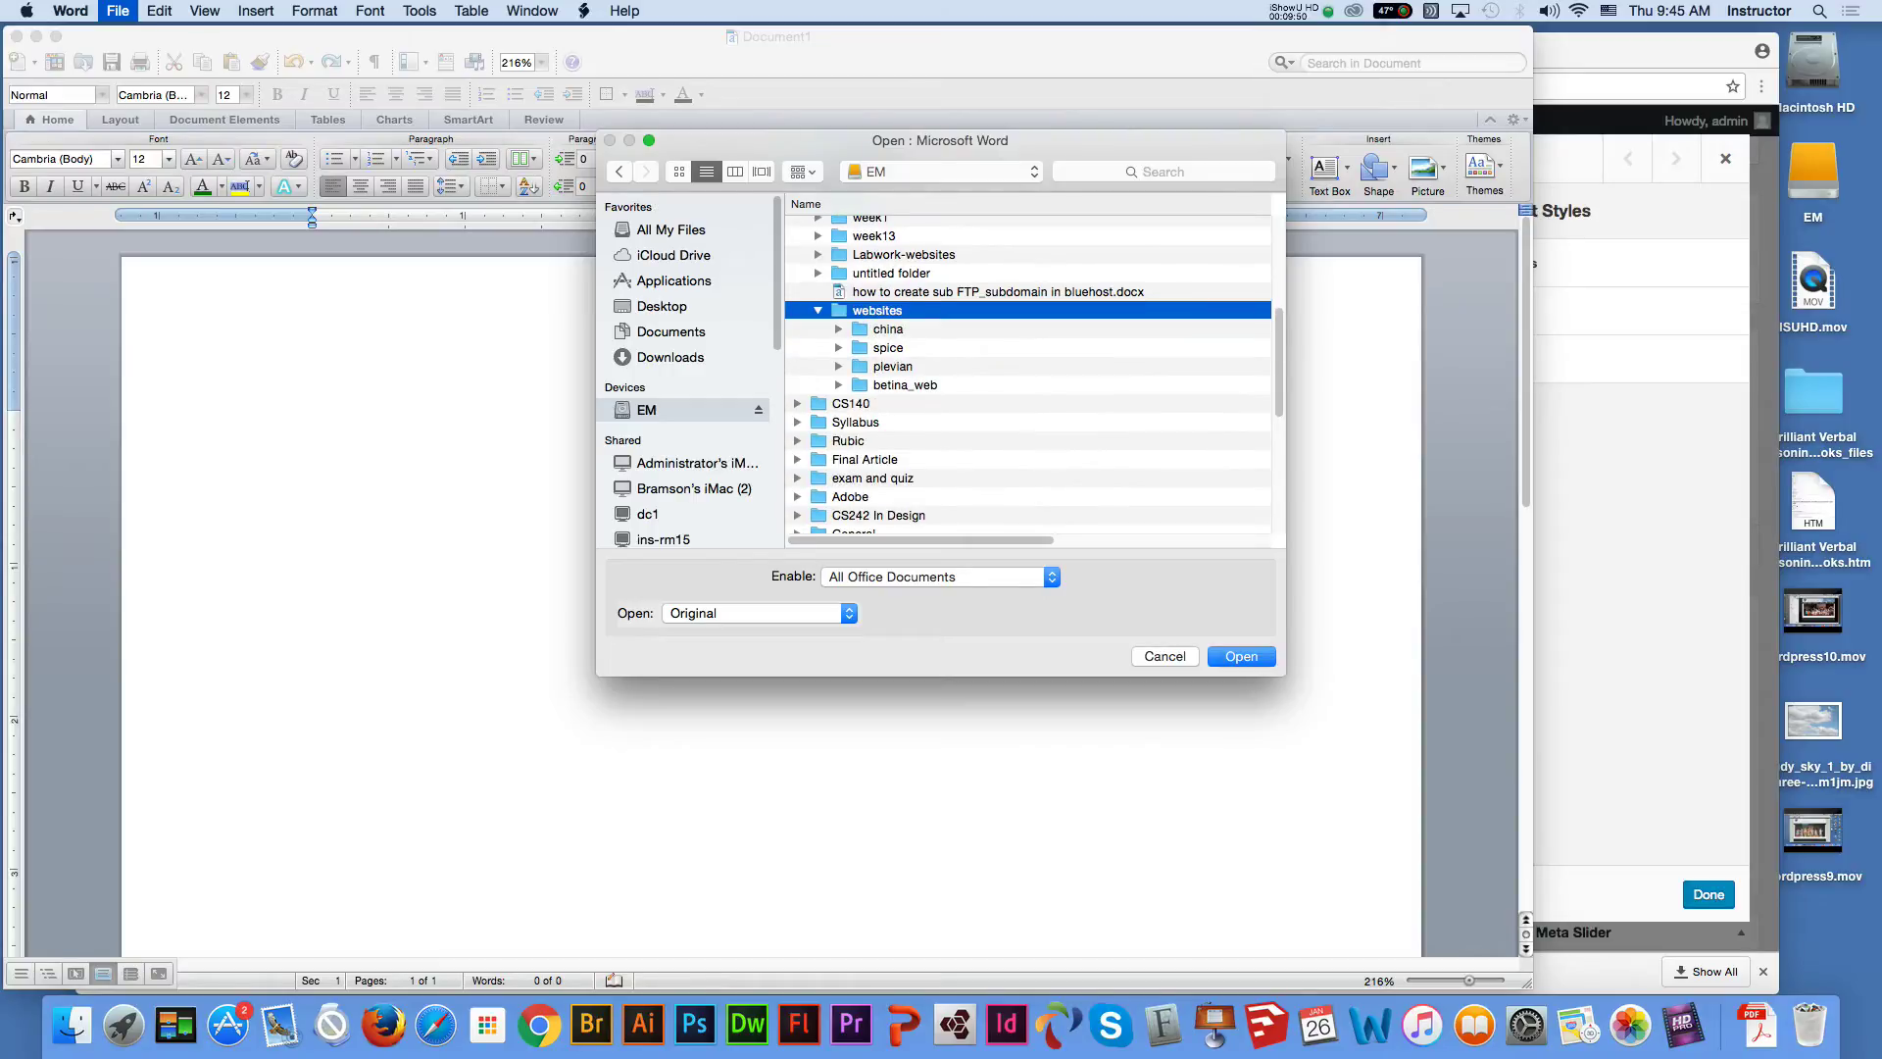
{"action": "left_click", "coordinate": [904, 384]}
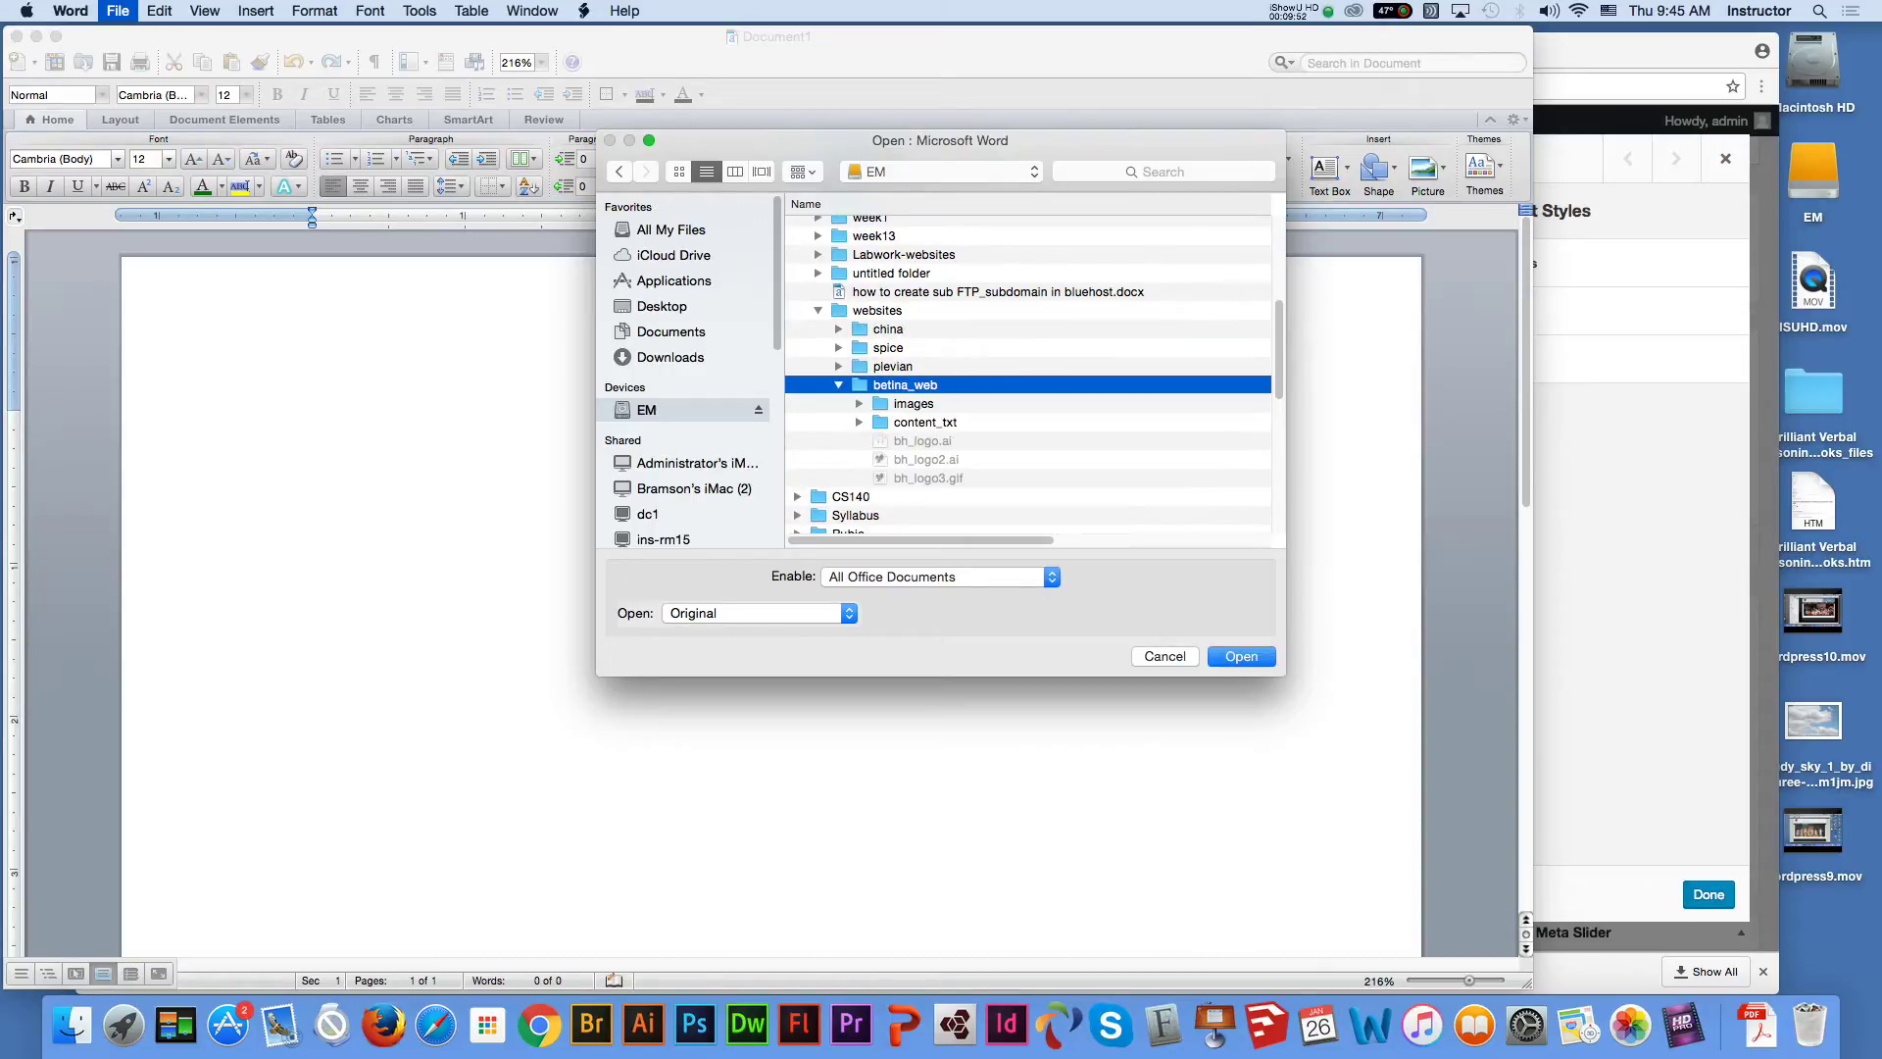
{"action": "left_click", "coordinate": [925, 421]}
{"action": "key", "text": "Right"}
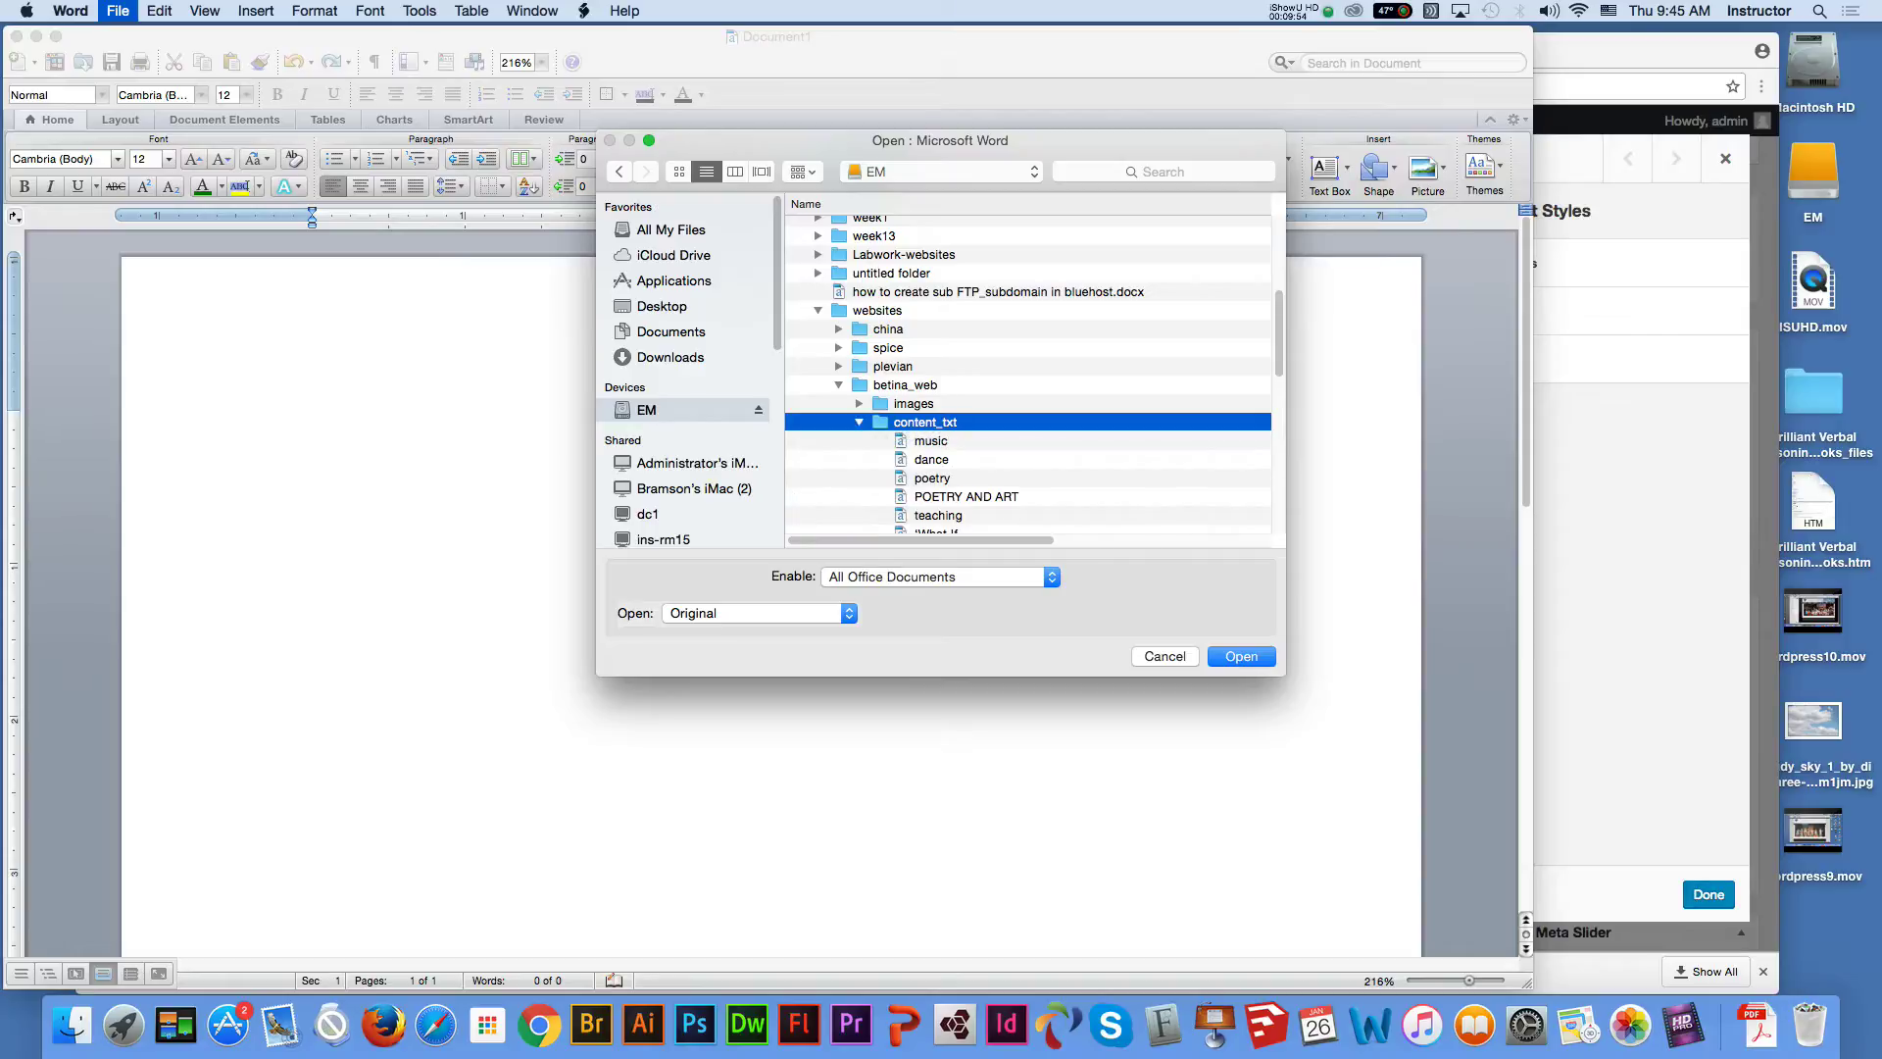
{"action": "scroll", "coordinate": [1028, 375], "scroll_direction": "down", "scroll_amount": 2}
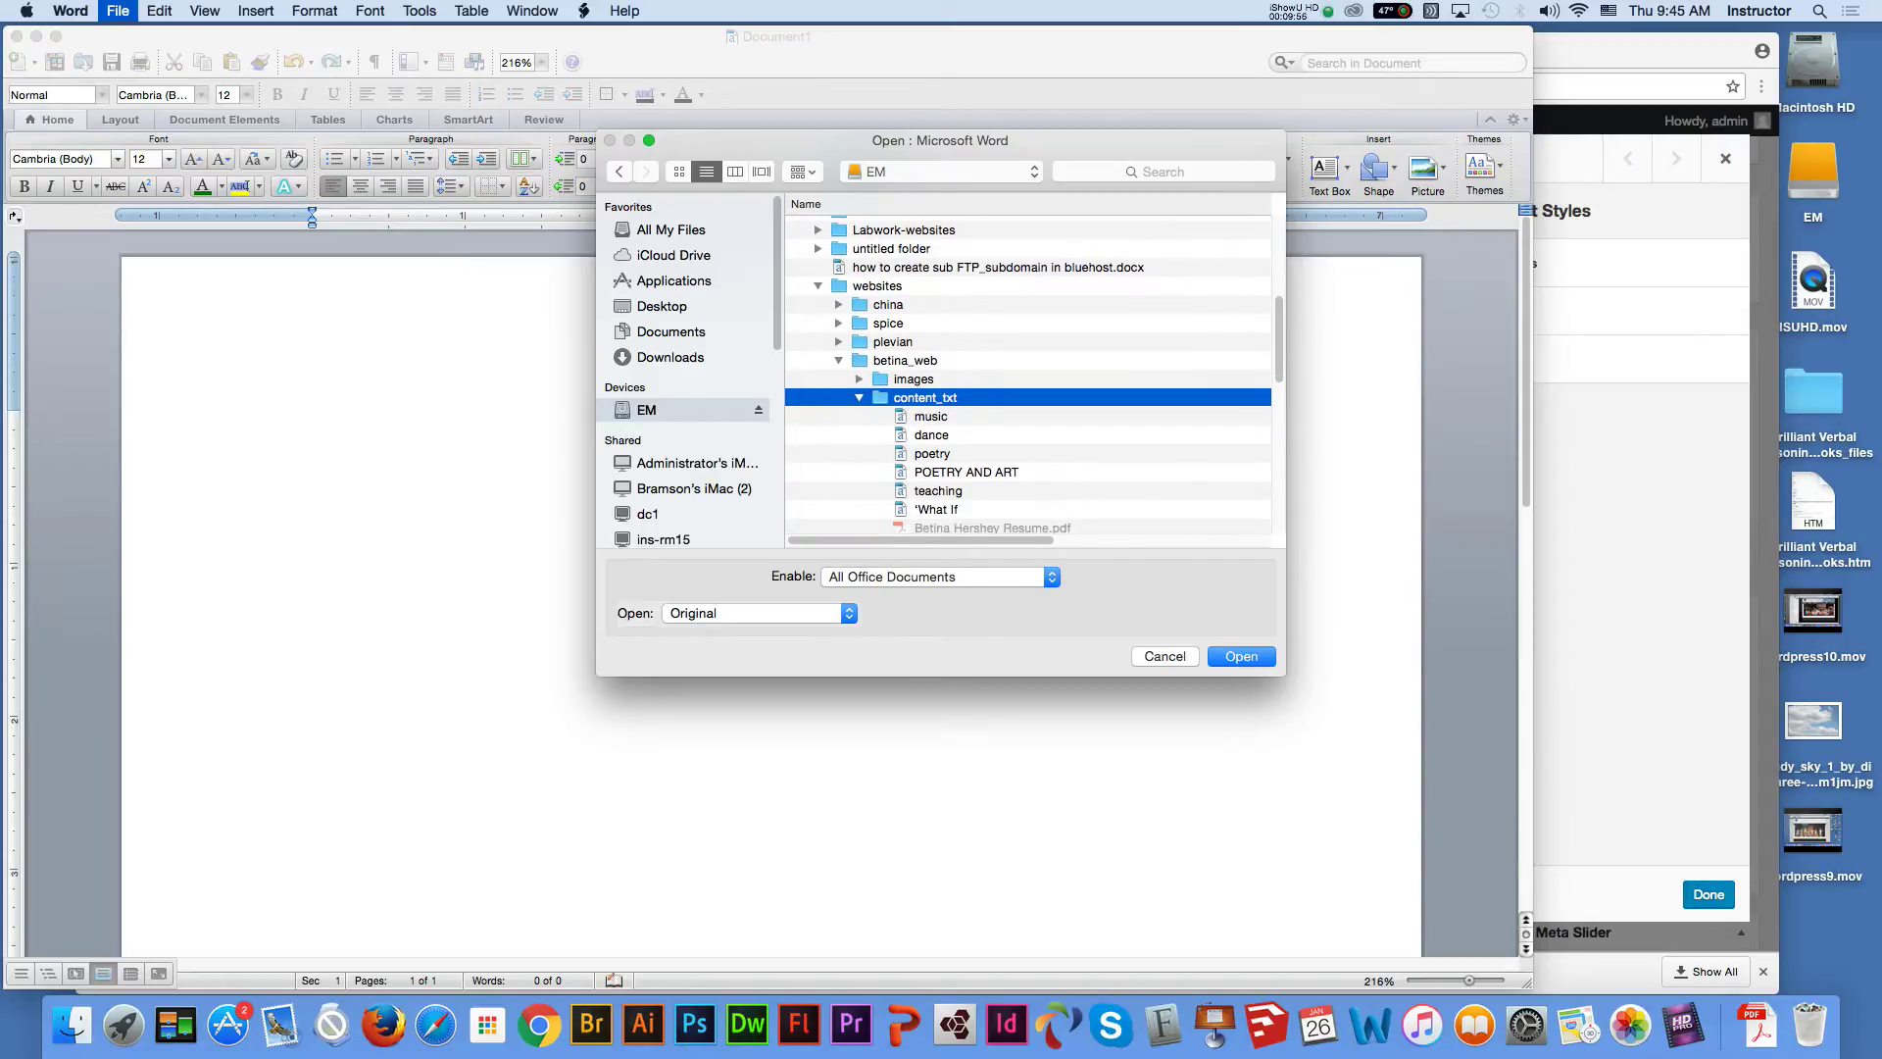
{"action": "scroll", "coordinate": [1029, 373], "scroll_direction": "down", "scroll_amount": 2}
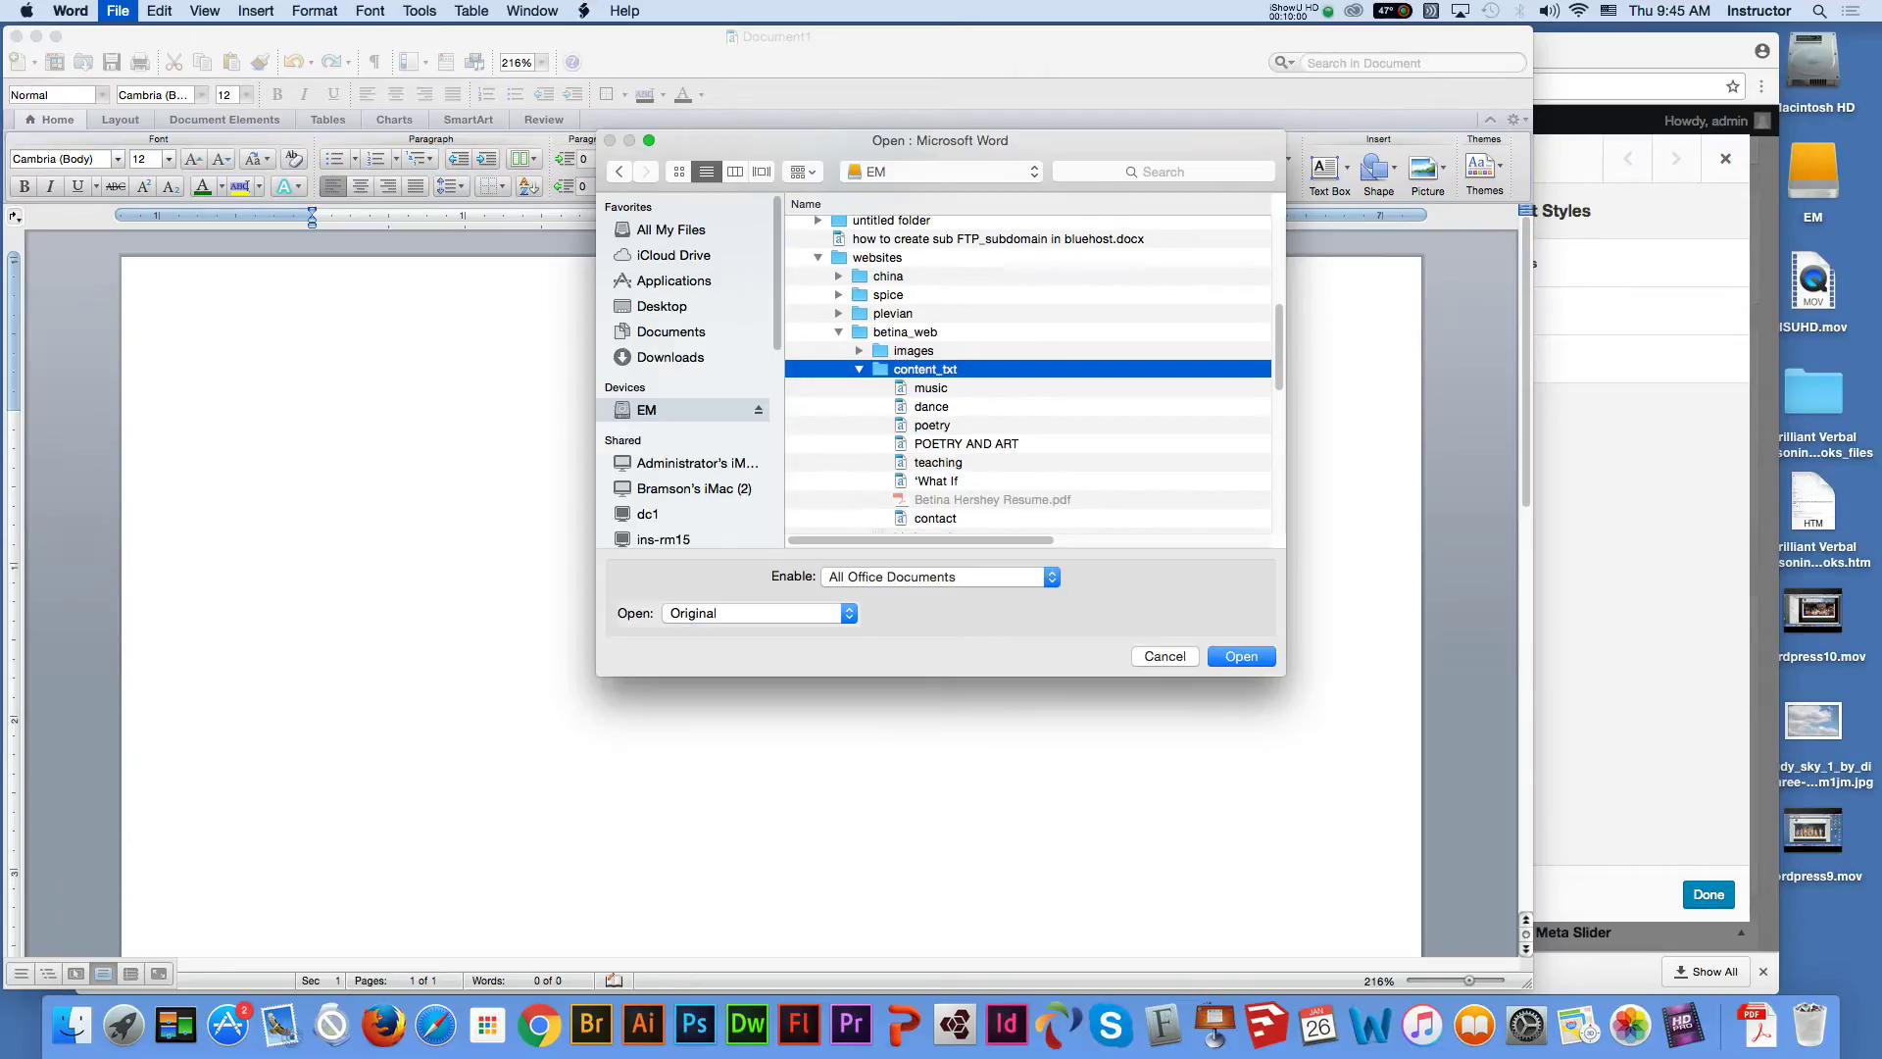
{"action": "left_click", "coordinate": [937, 462]}
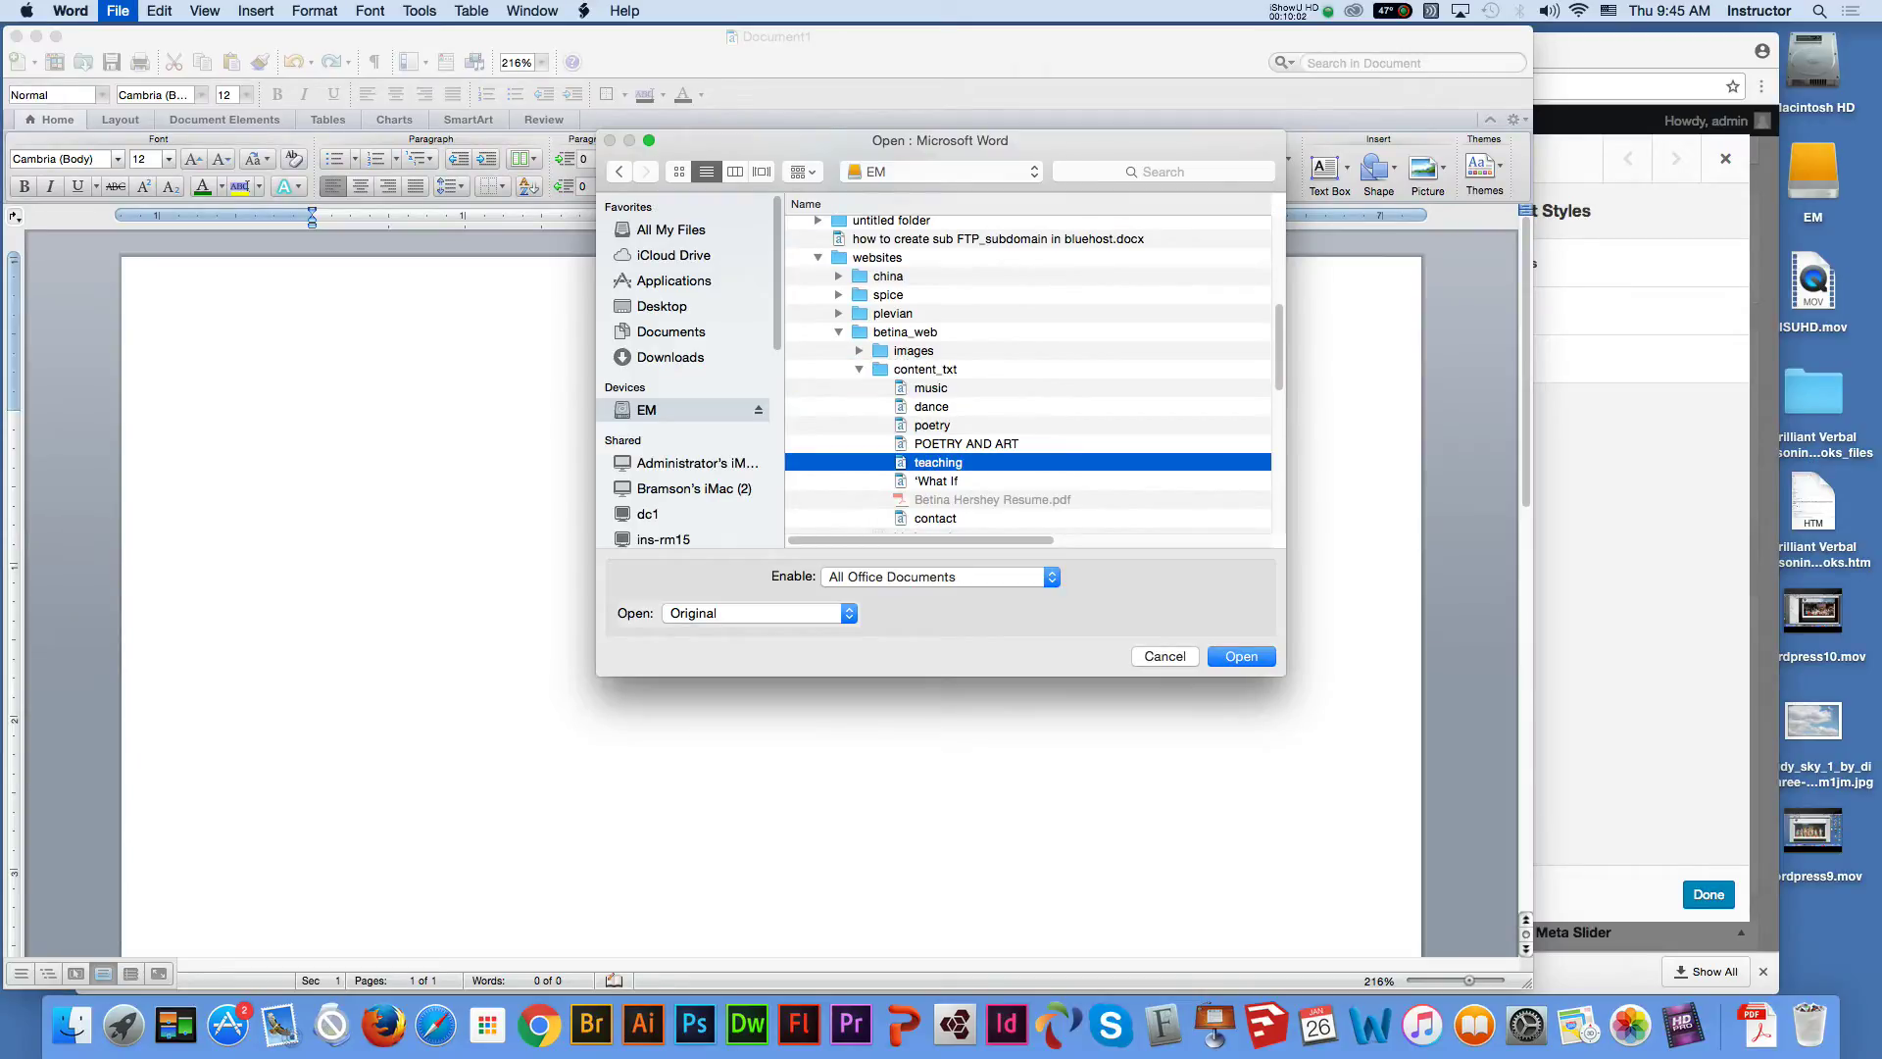
{"action": "key", "text": "Return"}
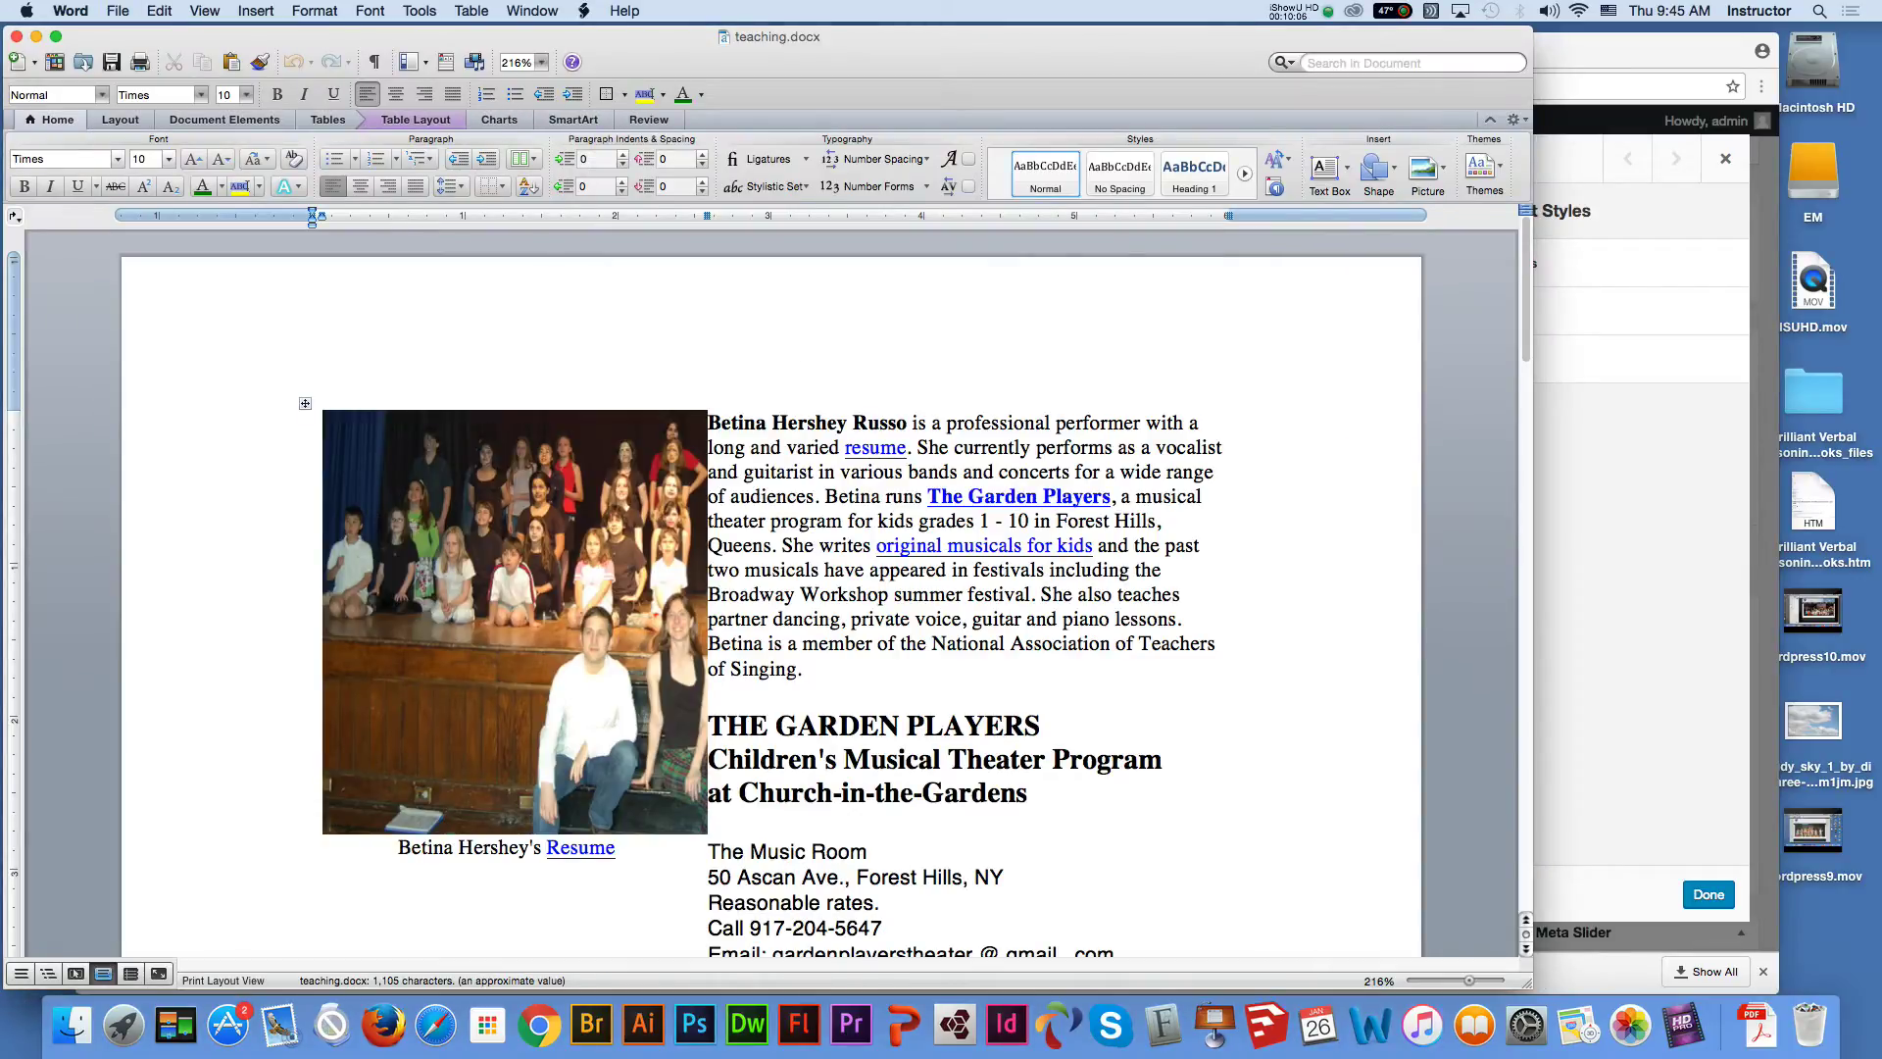
Look through the whole teaching document for usable text and return to its opening biography paragraph
{"action": "scroll", "coordinate": [771, 588], "scroll_direction": "down", "scroll_amount": 5}
{"action": "scroll", "coordinate": [927, 574], "scroll_direction": "up", "scroll_amount": 1}
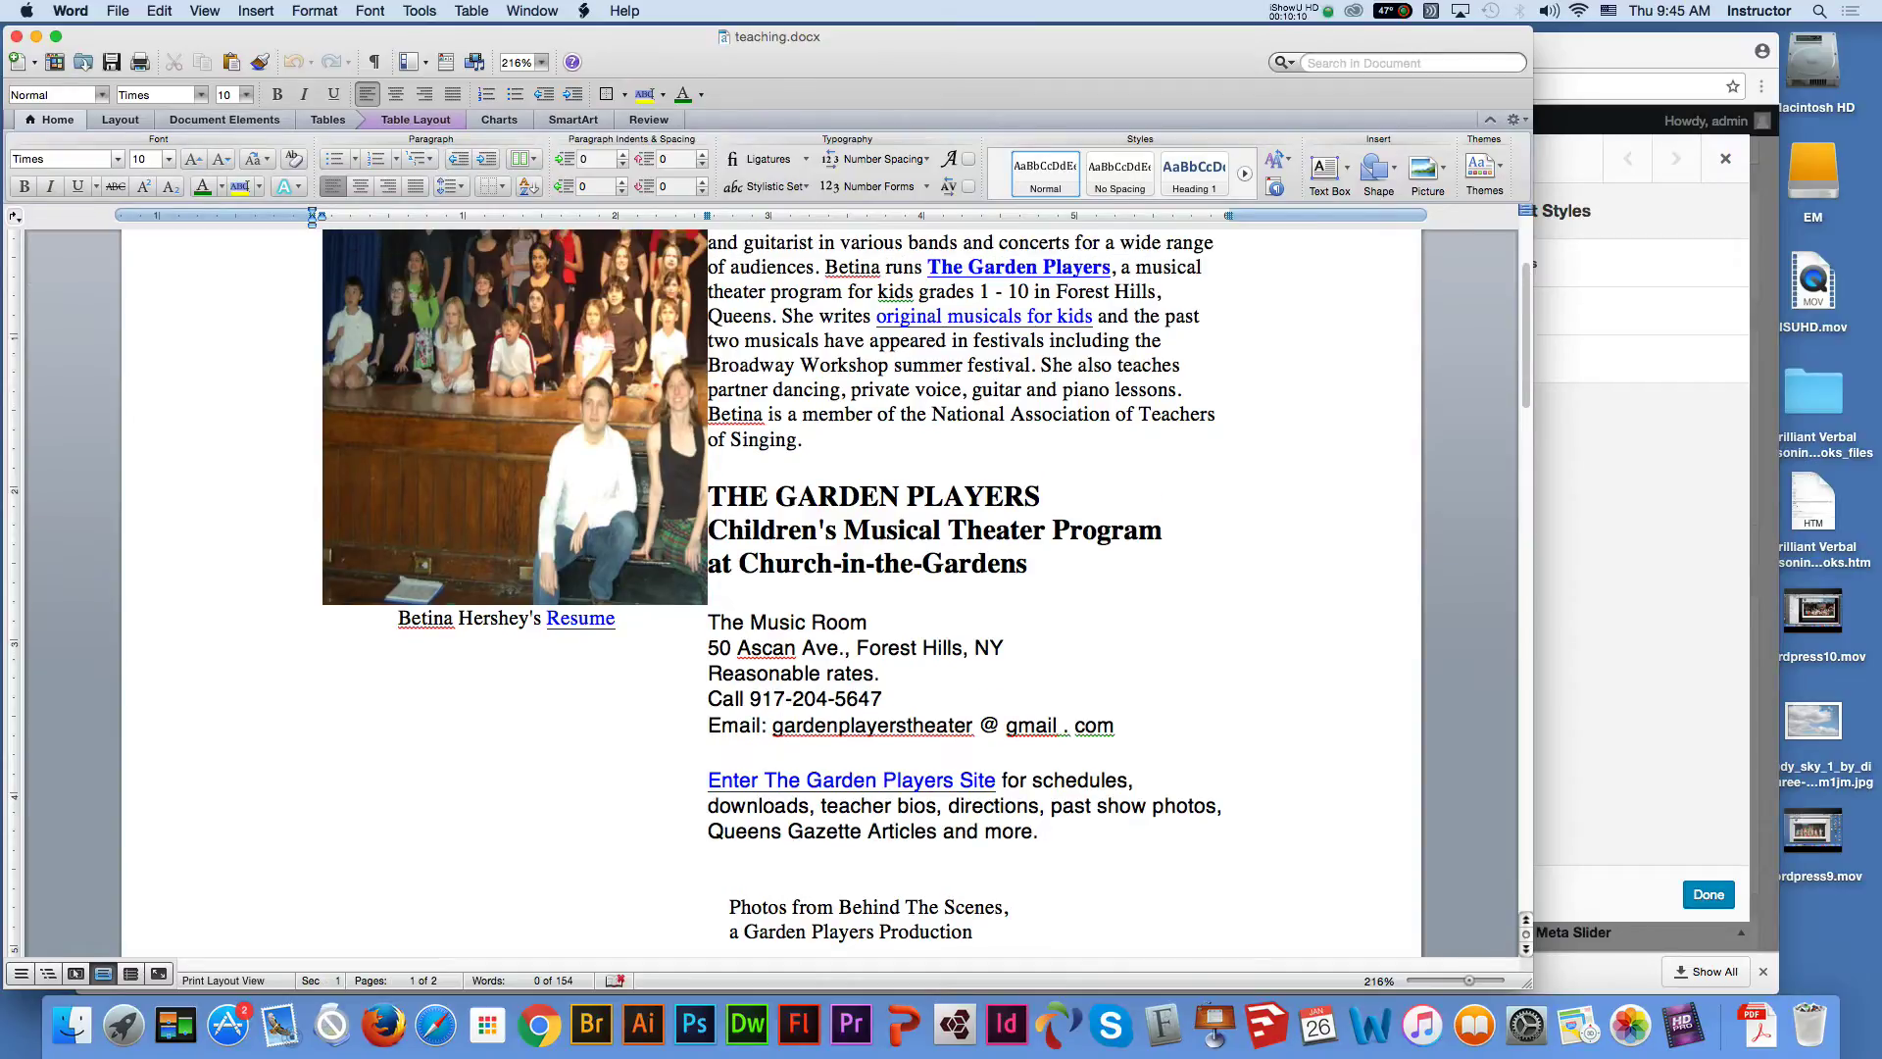
{"action": "scroll", "coordinate": [771, 588], "scroll_direction": "down", "scroll_amount": 10}
{"action": "scroll", "coordinate": [771, 588], "scroll_direction": "down", "scroll_amount": 3}
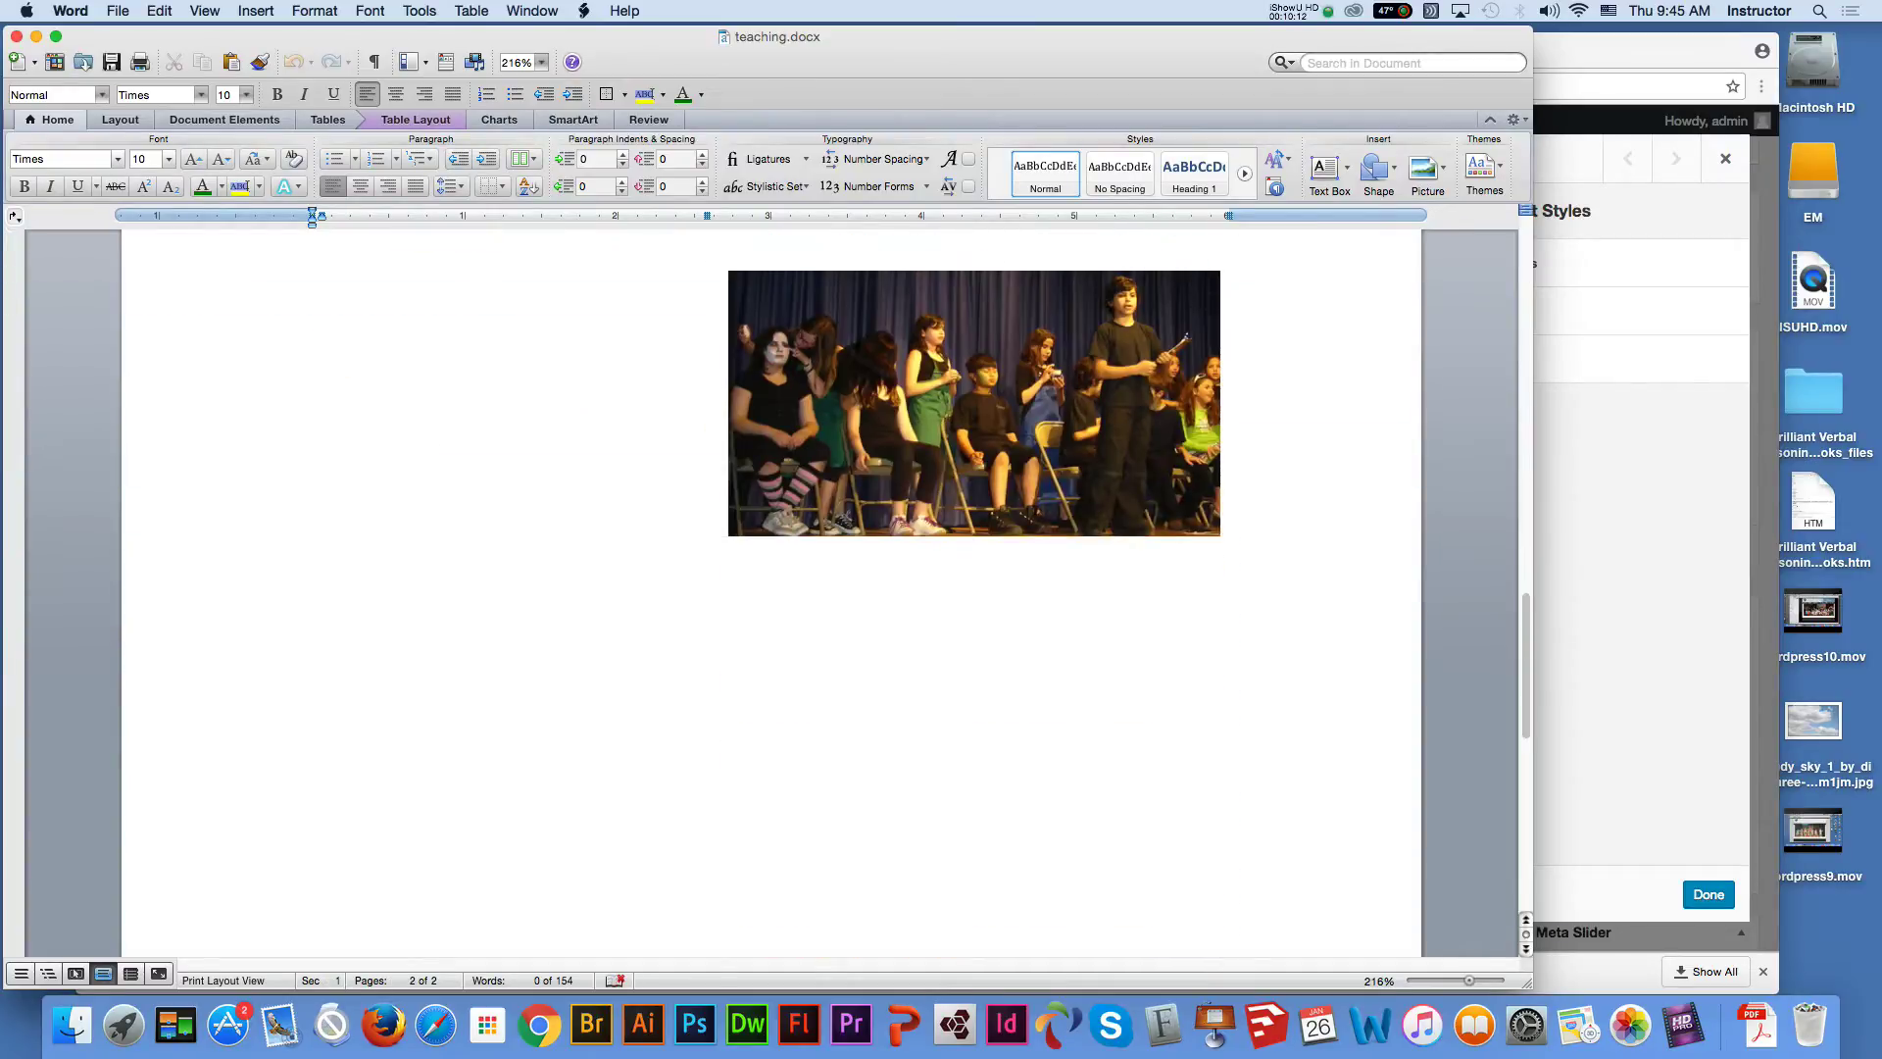
{"action": "scroll", "coordinate": [1234, 408], "scroll_direction": "down", "scroll_amount": 10}
{"action": "scroll", "coordinate": [1234, 407], "scroll_direction": "up", "scroll_amount": 20}
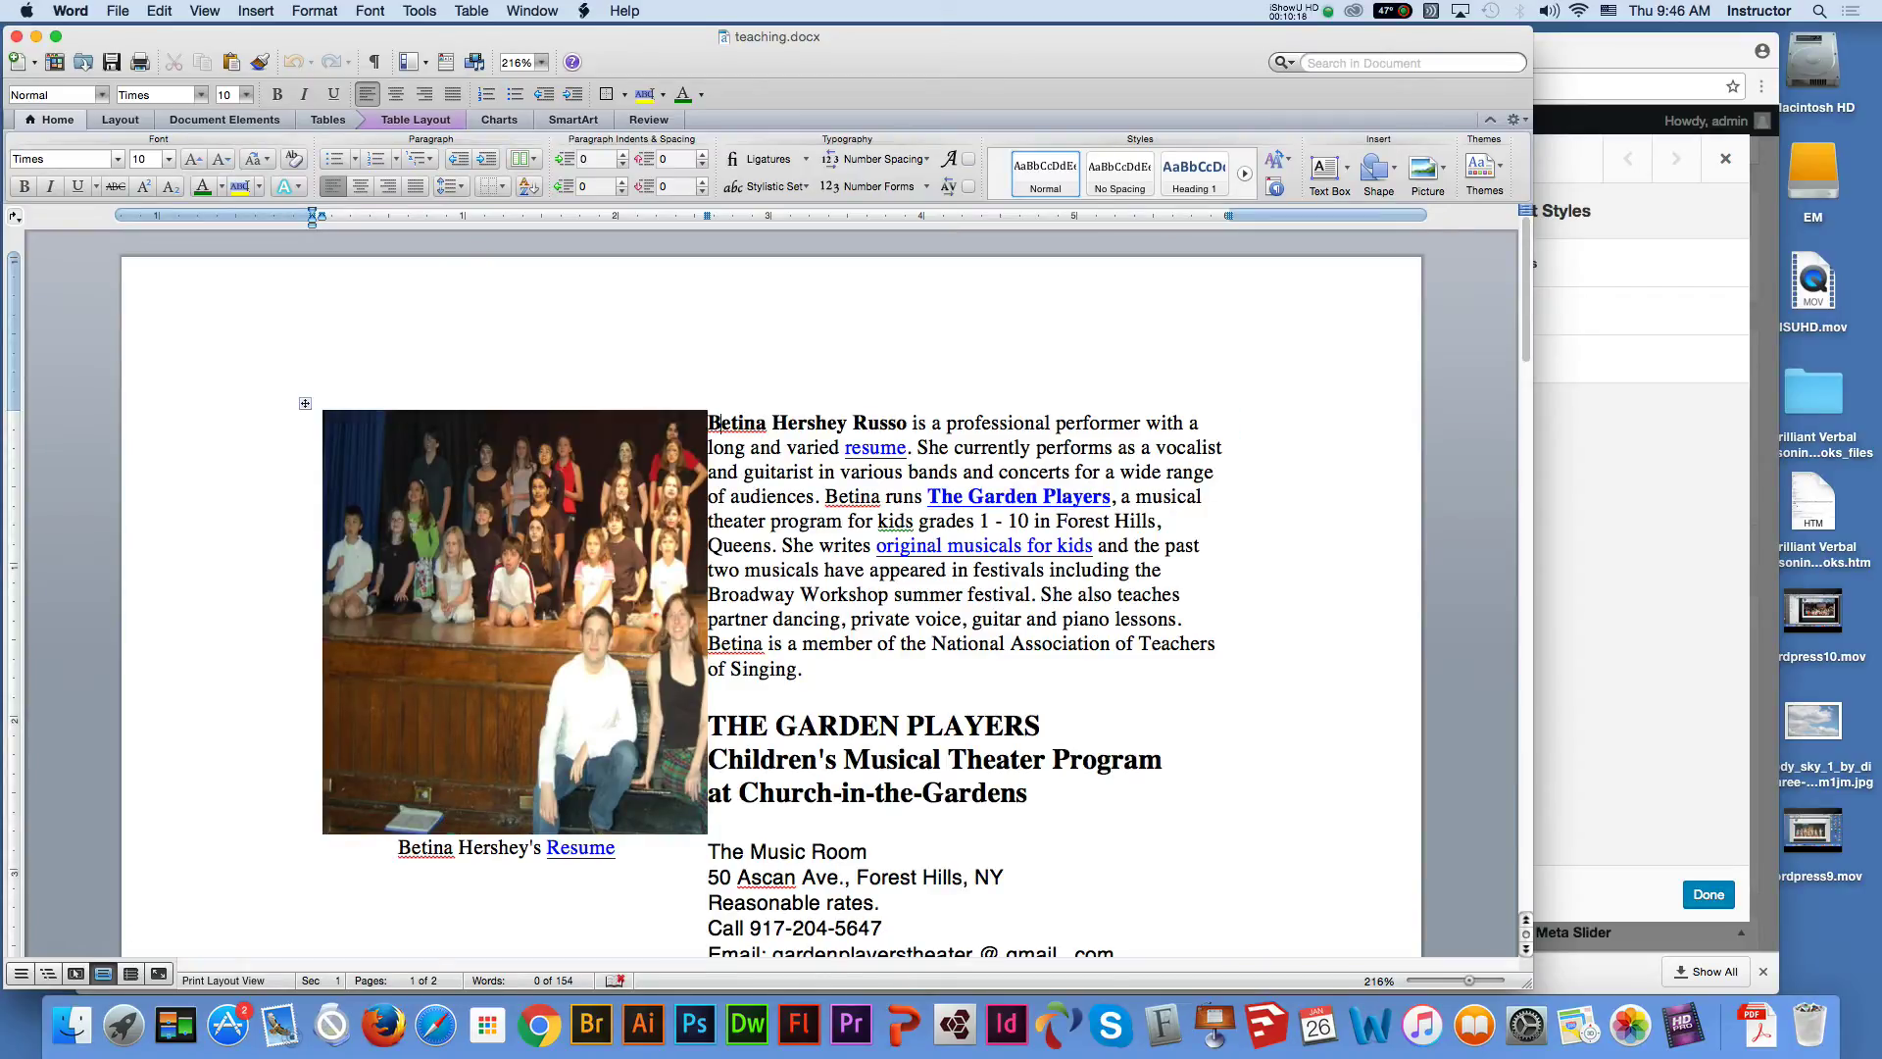
Copy the passage from the opening biography about running The Garden Players through "festivals including the" and paste it below the widget's photo in Chrome
{"action": "left_click", "coordinate": [713, 423]}
{"action": "left_click", "coordinate": [1186, 594]}
{"action": "left_click_drag", "start_coordinate": [825, 496], "coordinate": [1164, 570]}
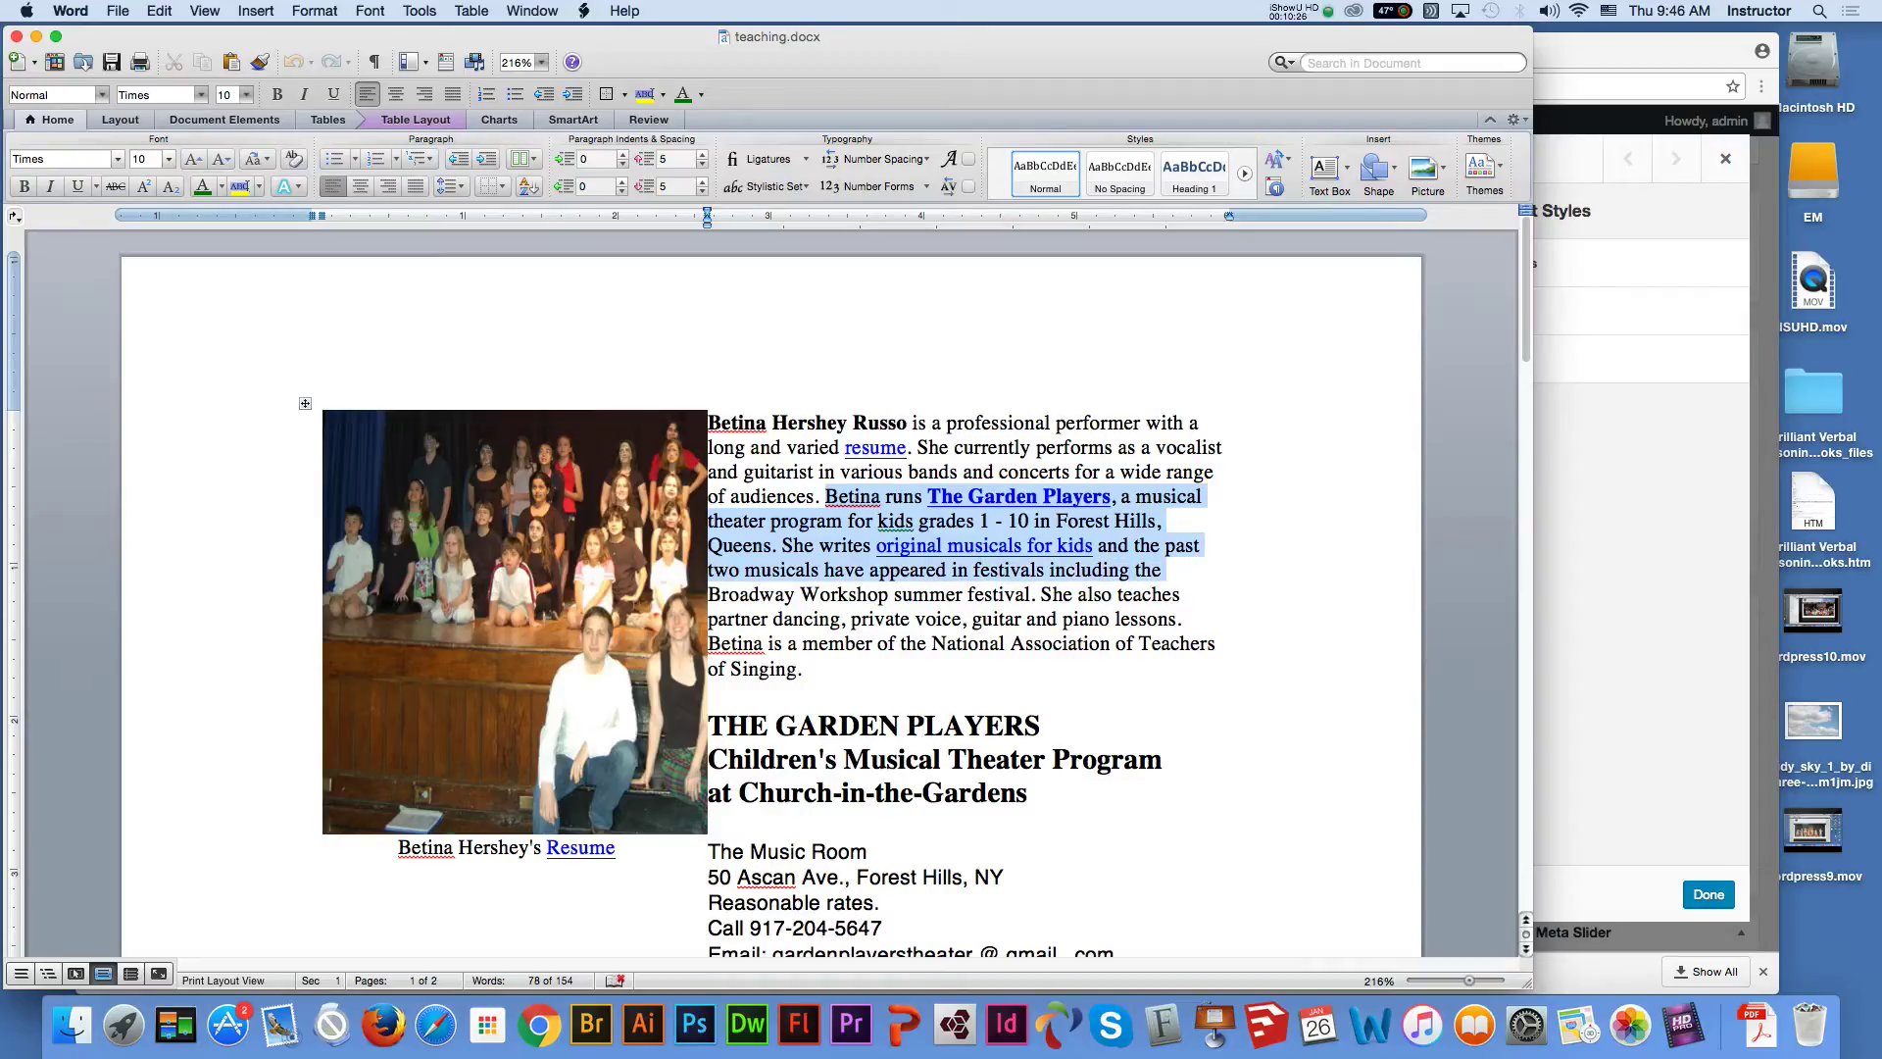
{"action": "key", "text": "super+c"}
{"action": "key", "text": "super+Tab"}
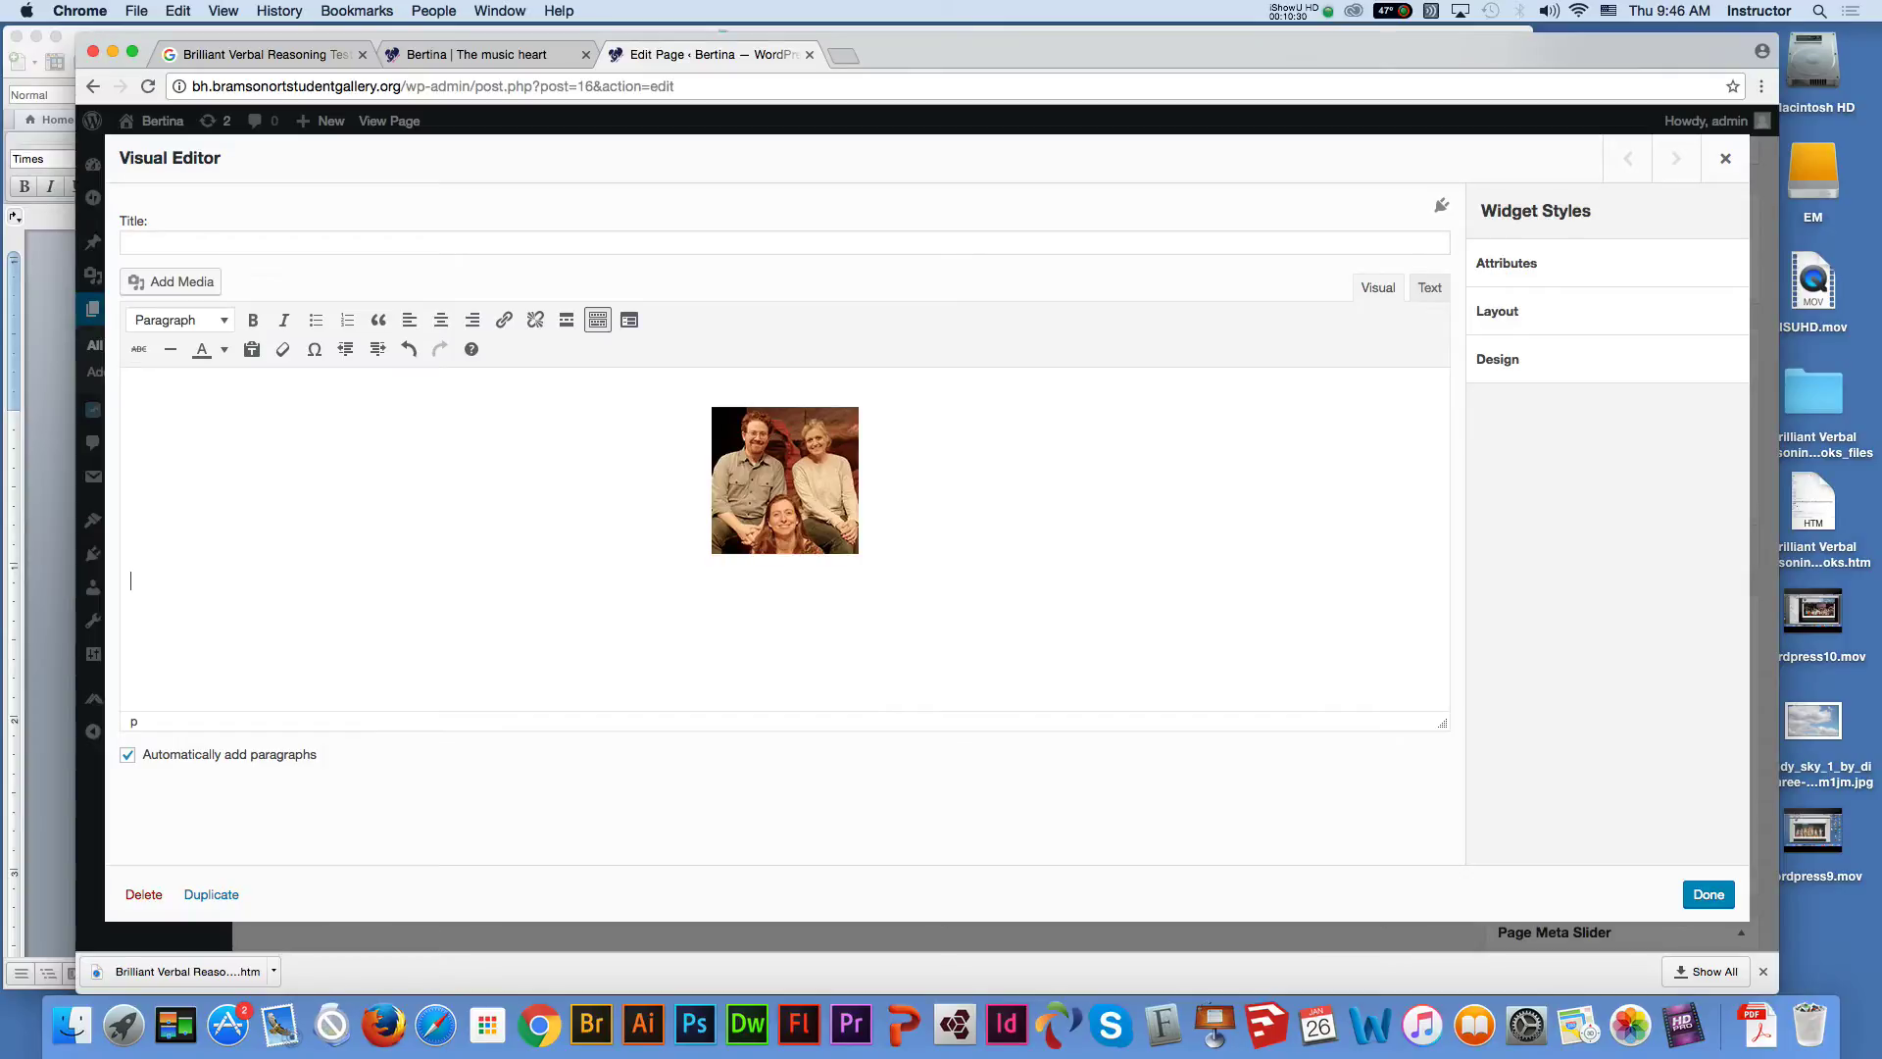
{"action": "left_click", "coordinate": [282, 349]}
{"action": "key", "text": "super+v"}
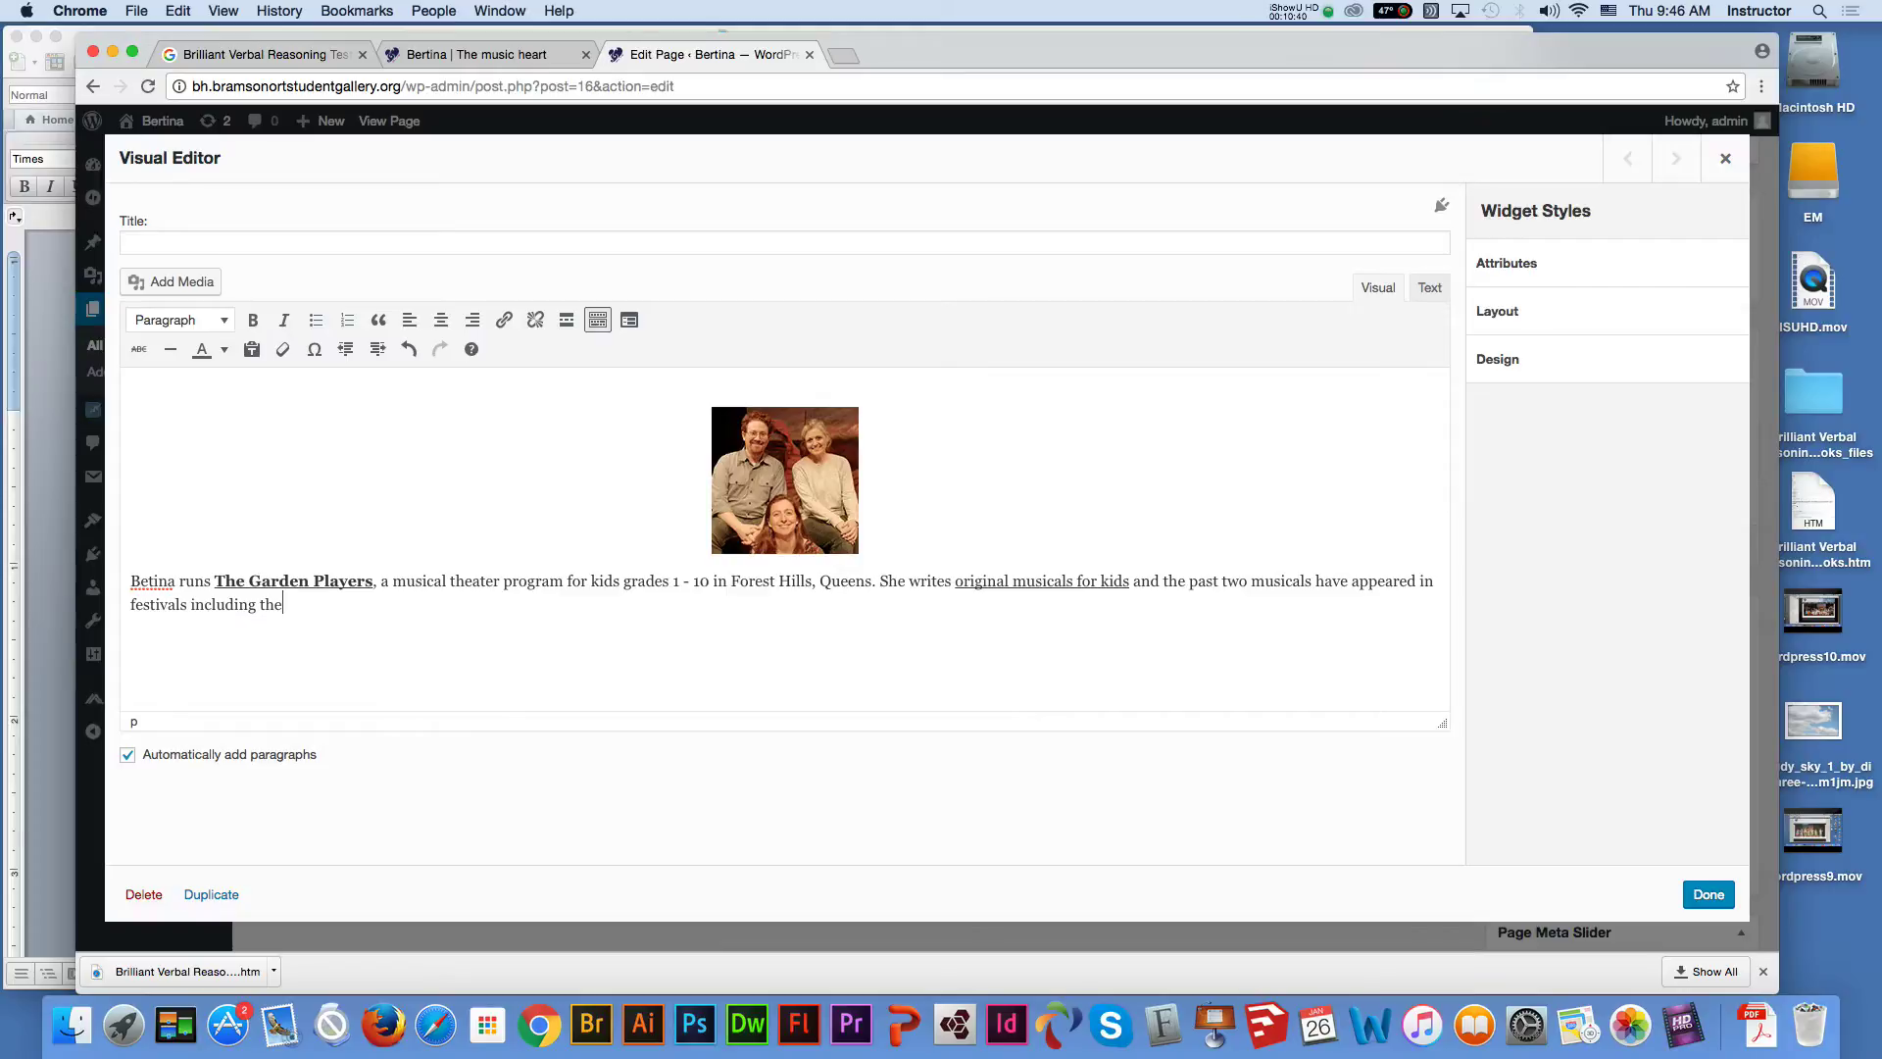
Center the pasted paragraph under the photo and end its text with "..... More"
{"action": "key", "text": "super+a"}
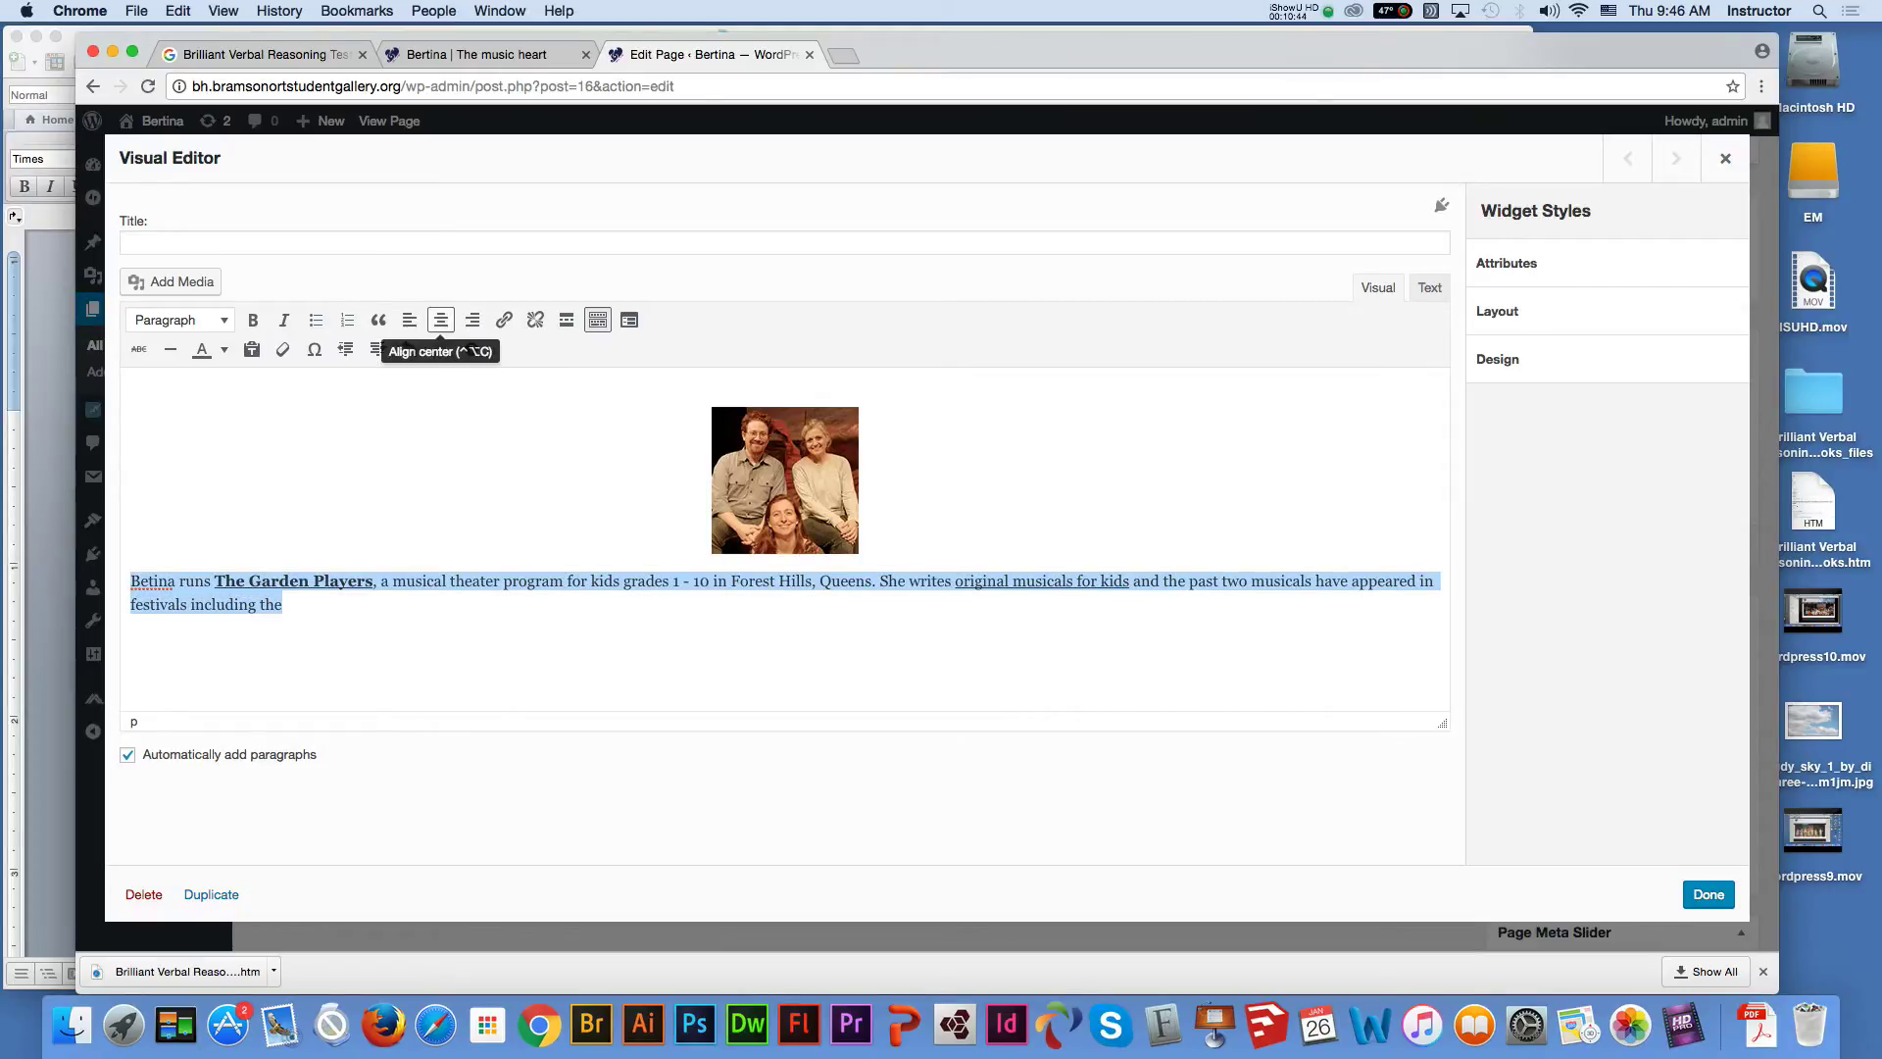
{"action": "left_click", "coordinate": [441, 320]}
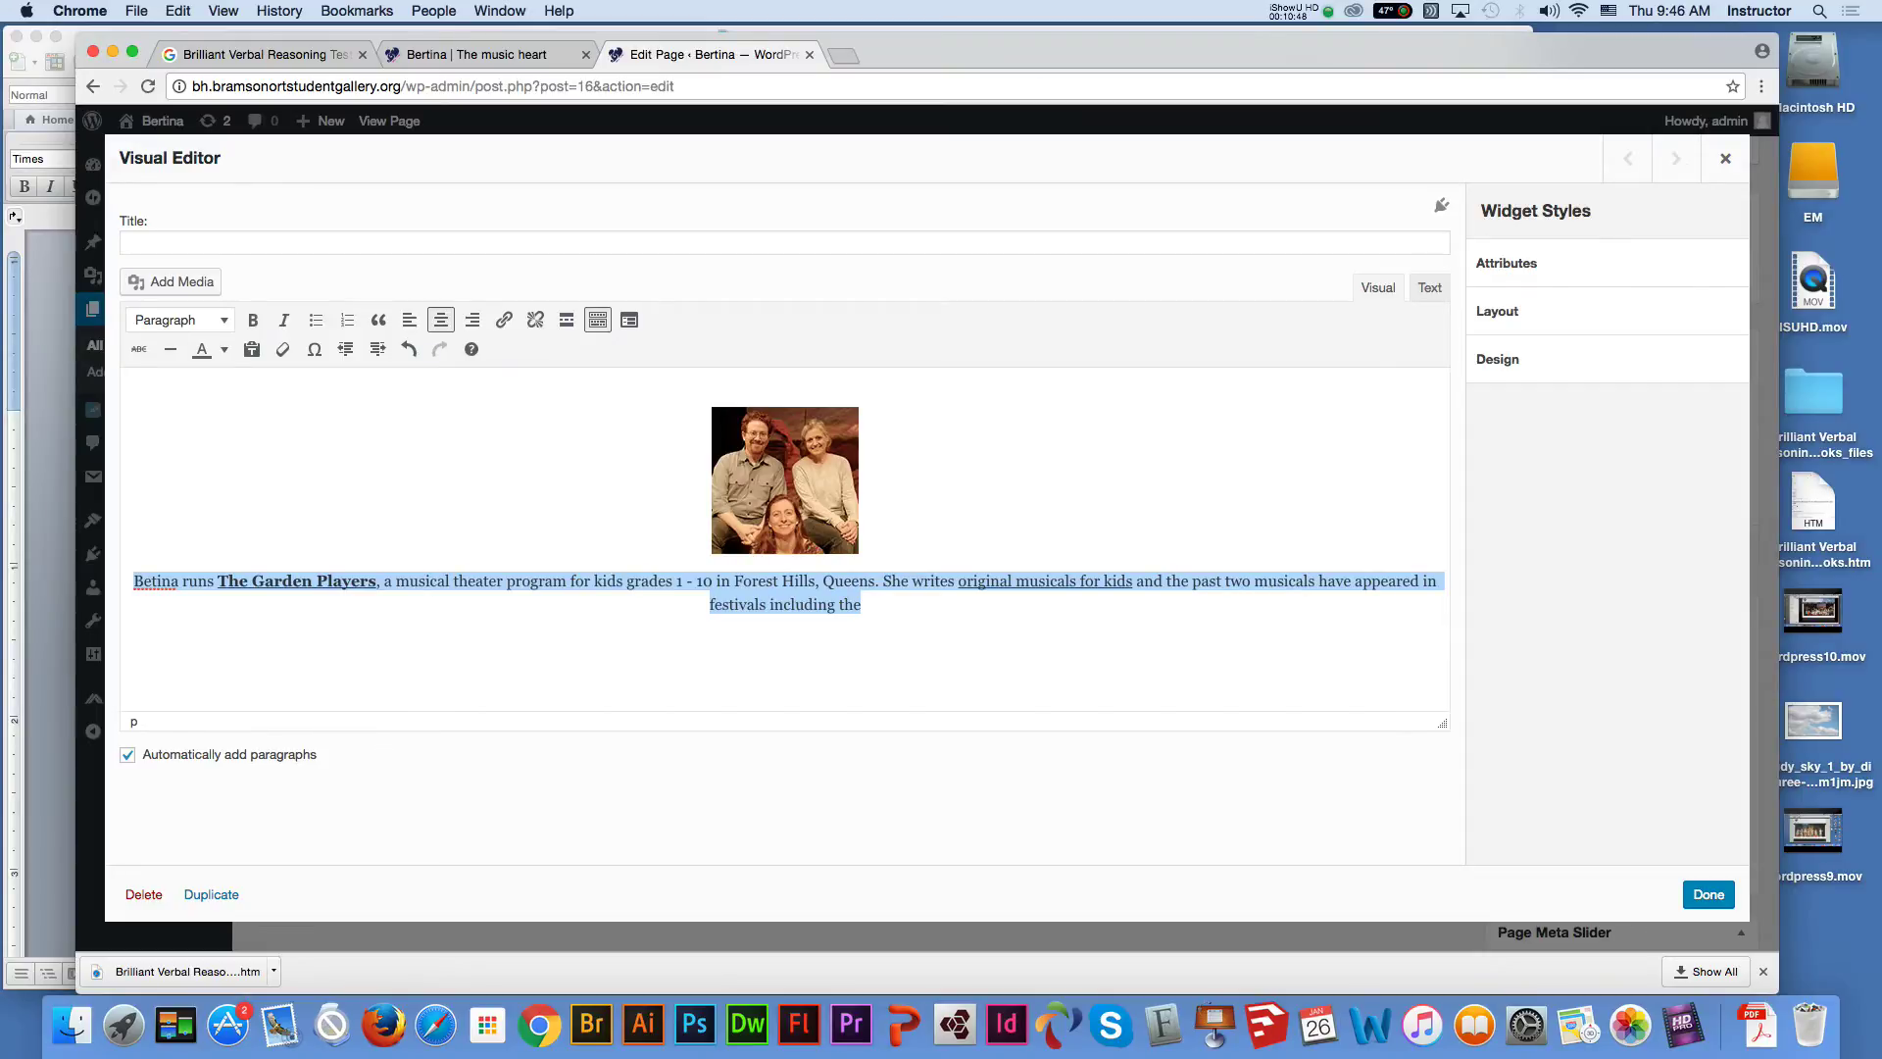
{"action": "left_click", "coordinate": [708, 605]}
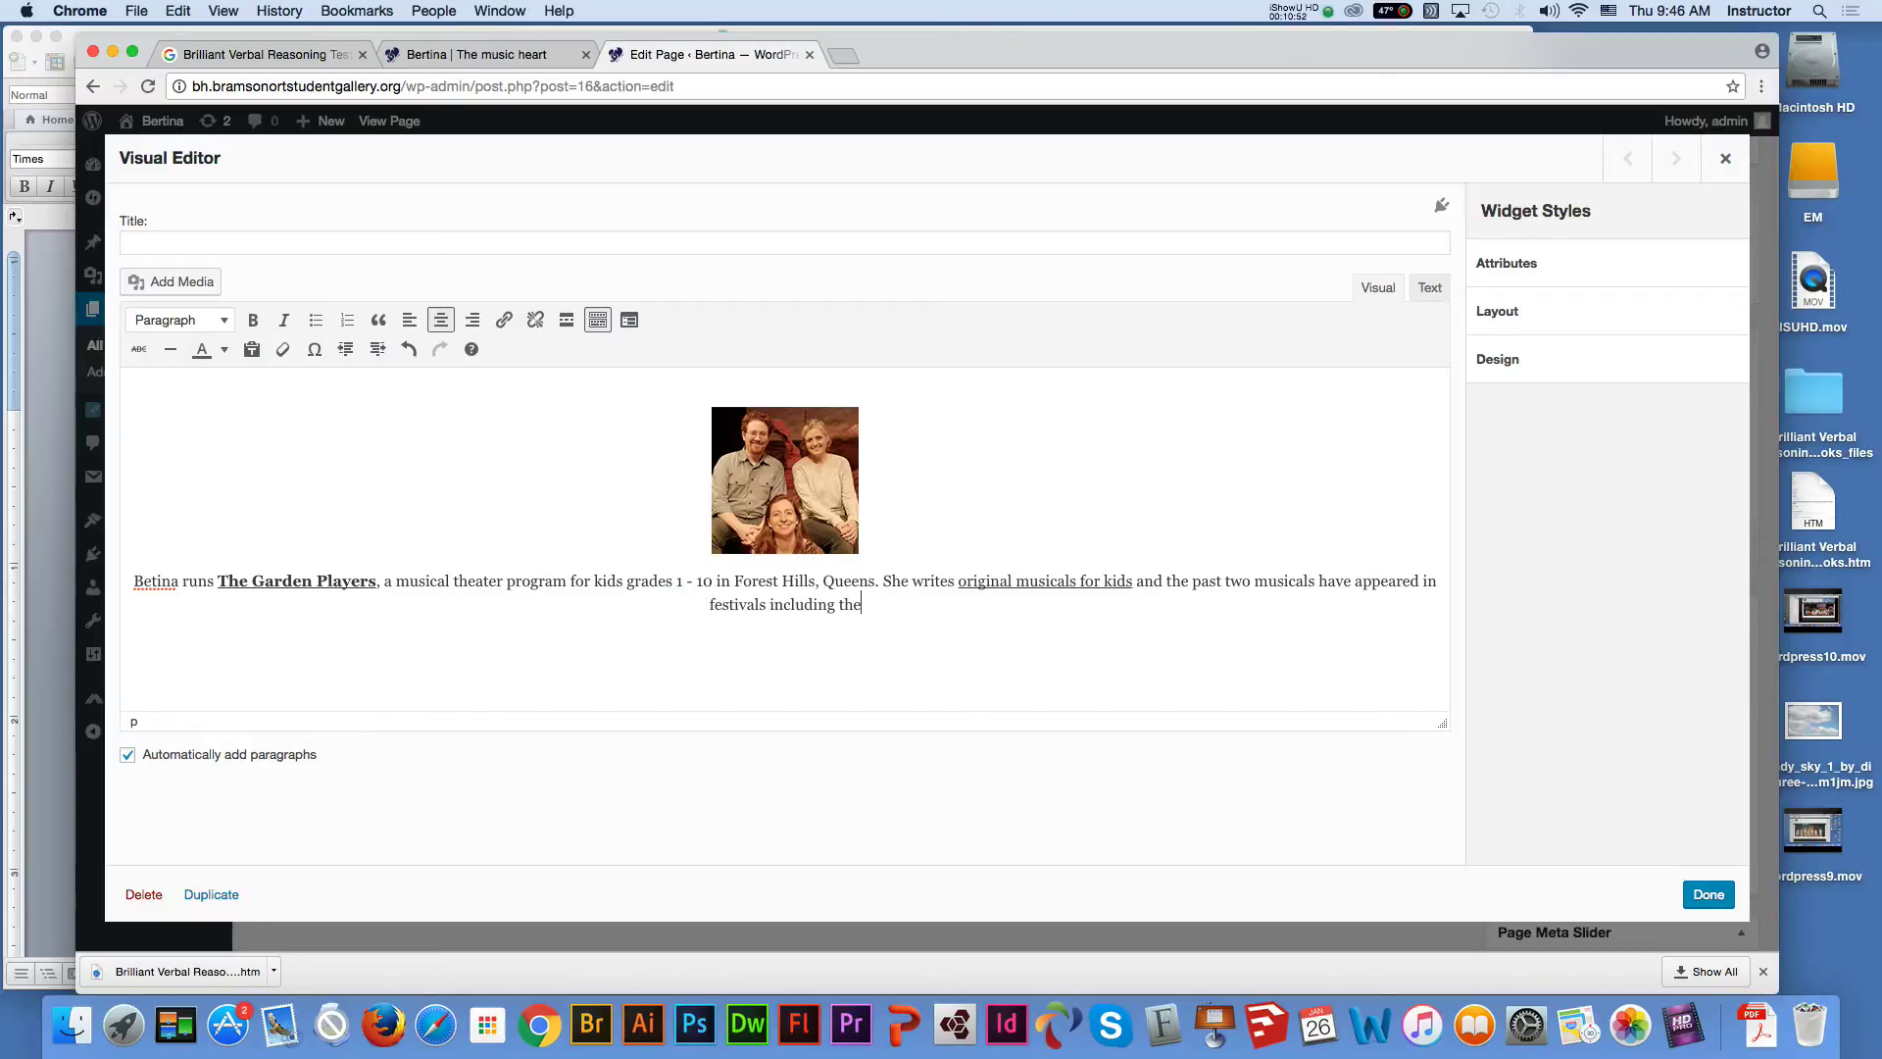
{"action": "type", "text": "..... more"}
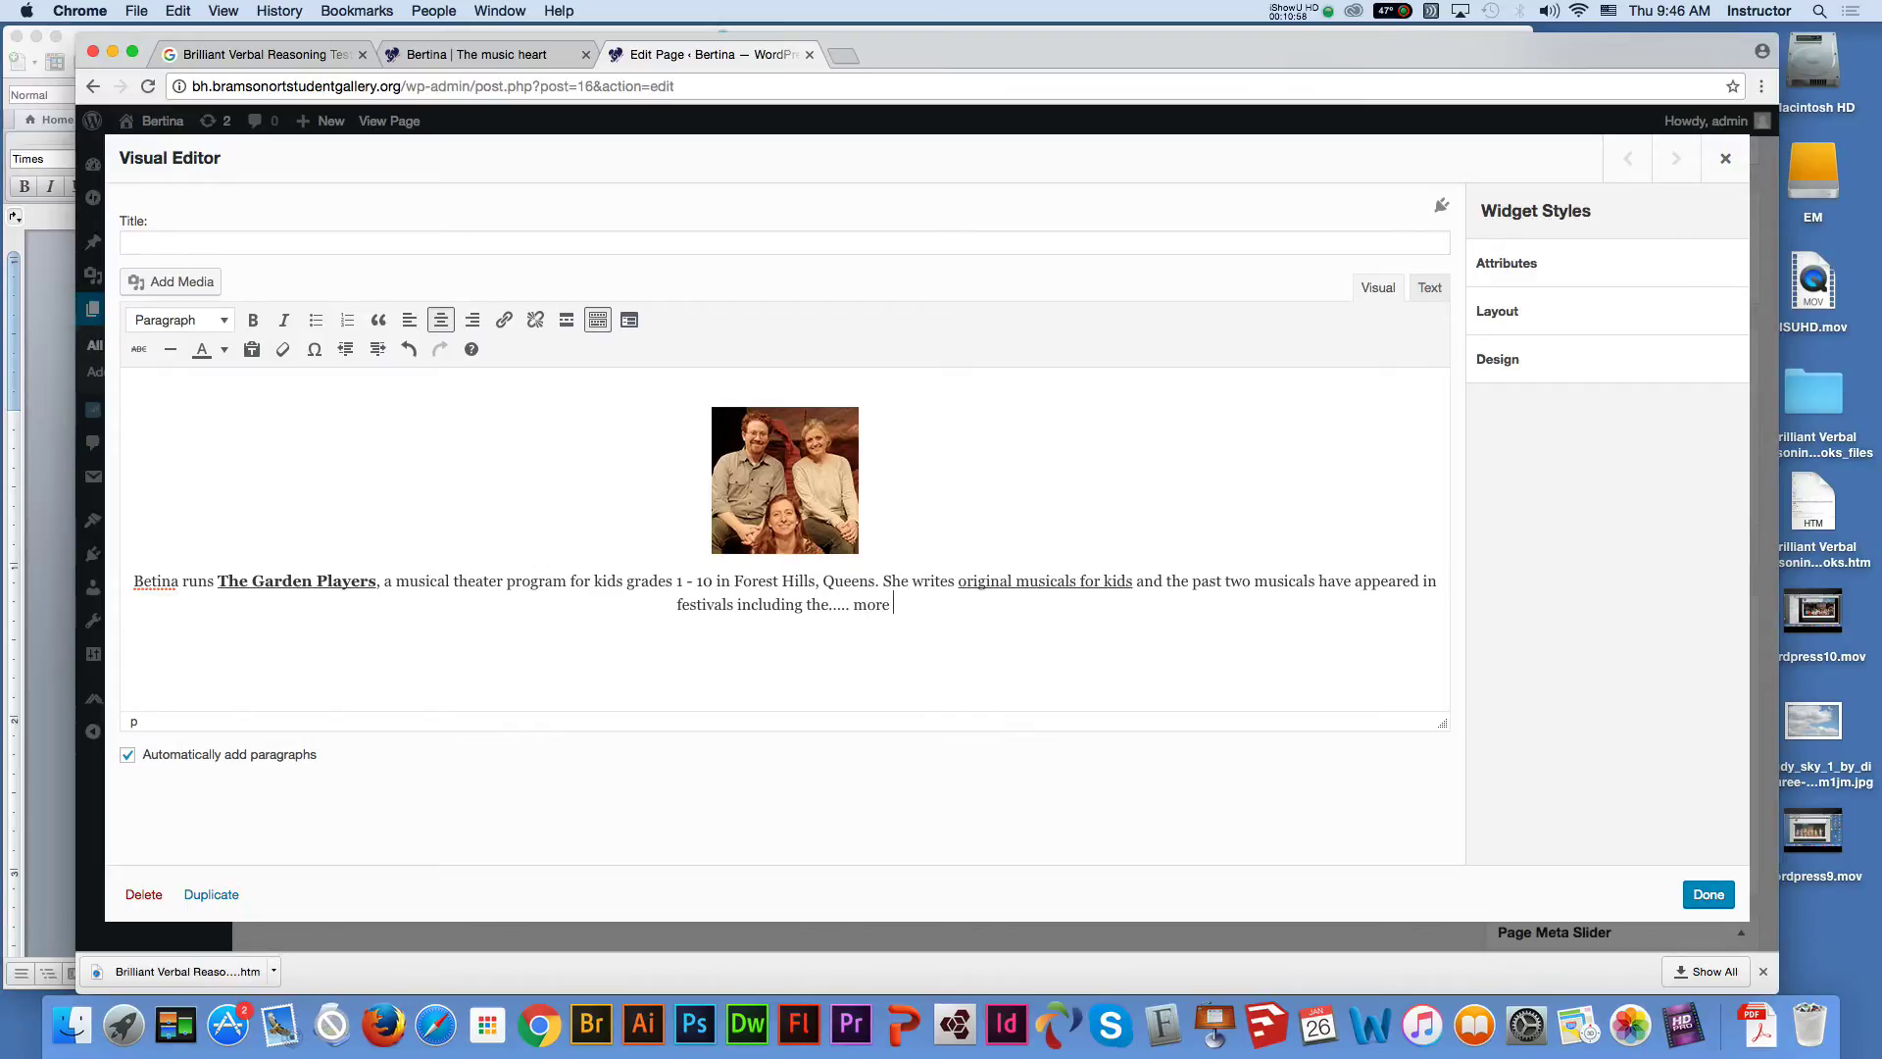
{"action": "key", "text": "BackSpace"}
{"action": "key", "text": "BackSpace"}
{"action": "key", "text": "BackSpace"}
{"action": "key", "text": "BackSpace"}
{"action": "key", "text": "BackSpace"}
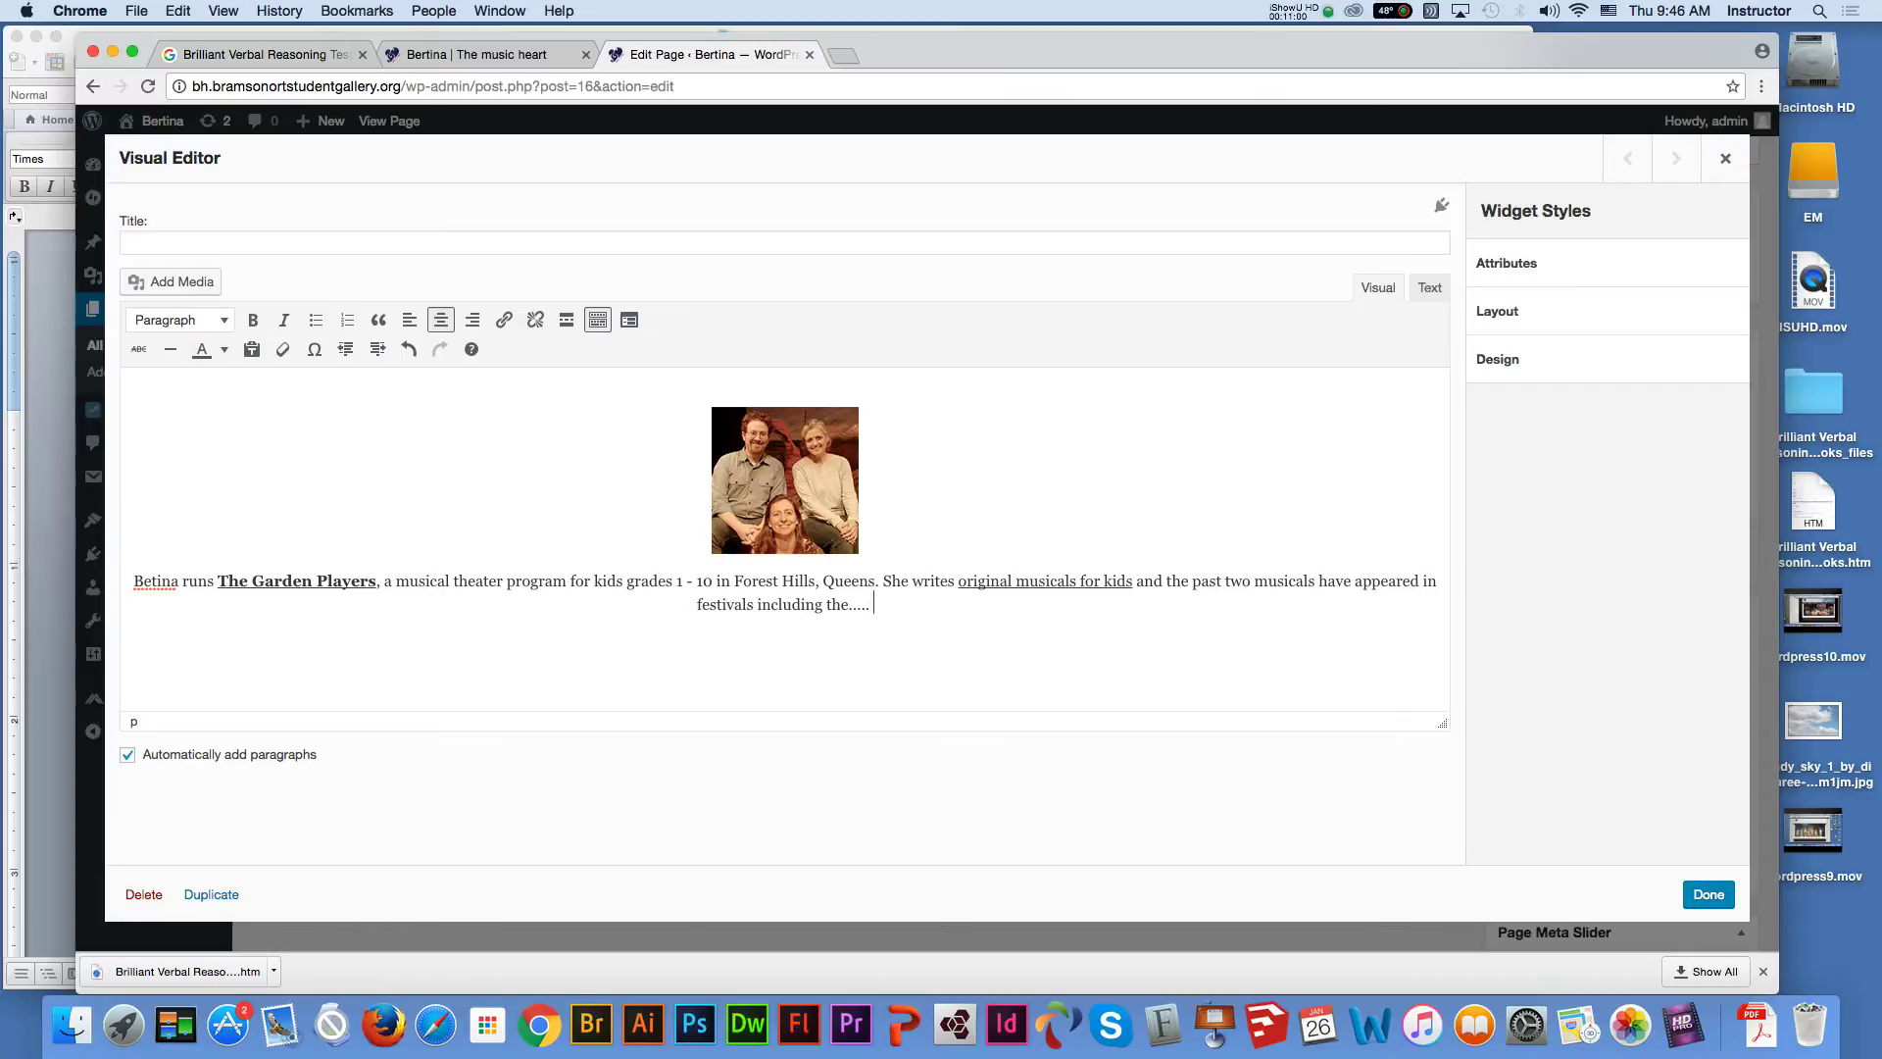
{"action": "type", "text": "More"}
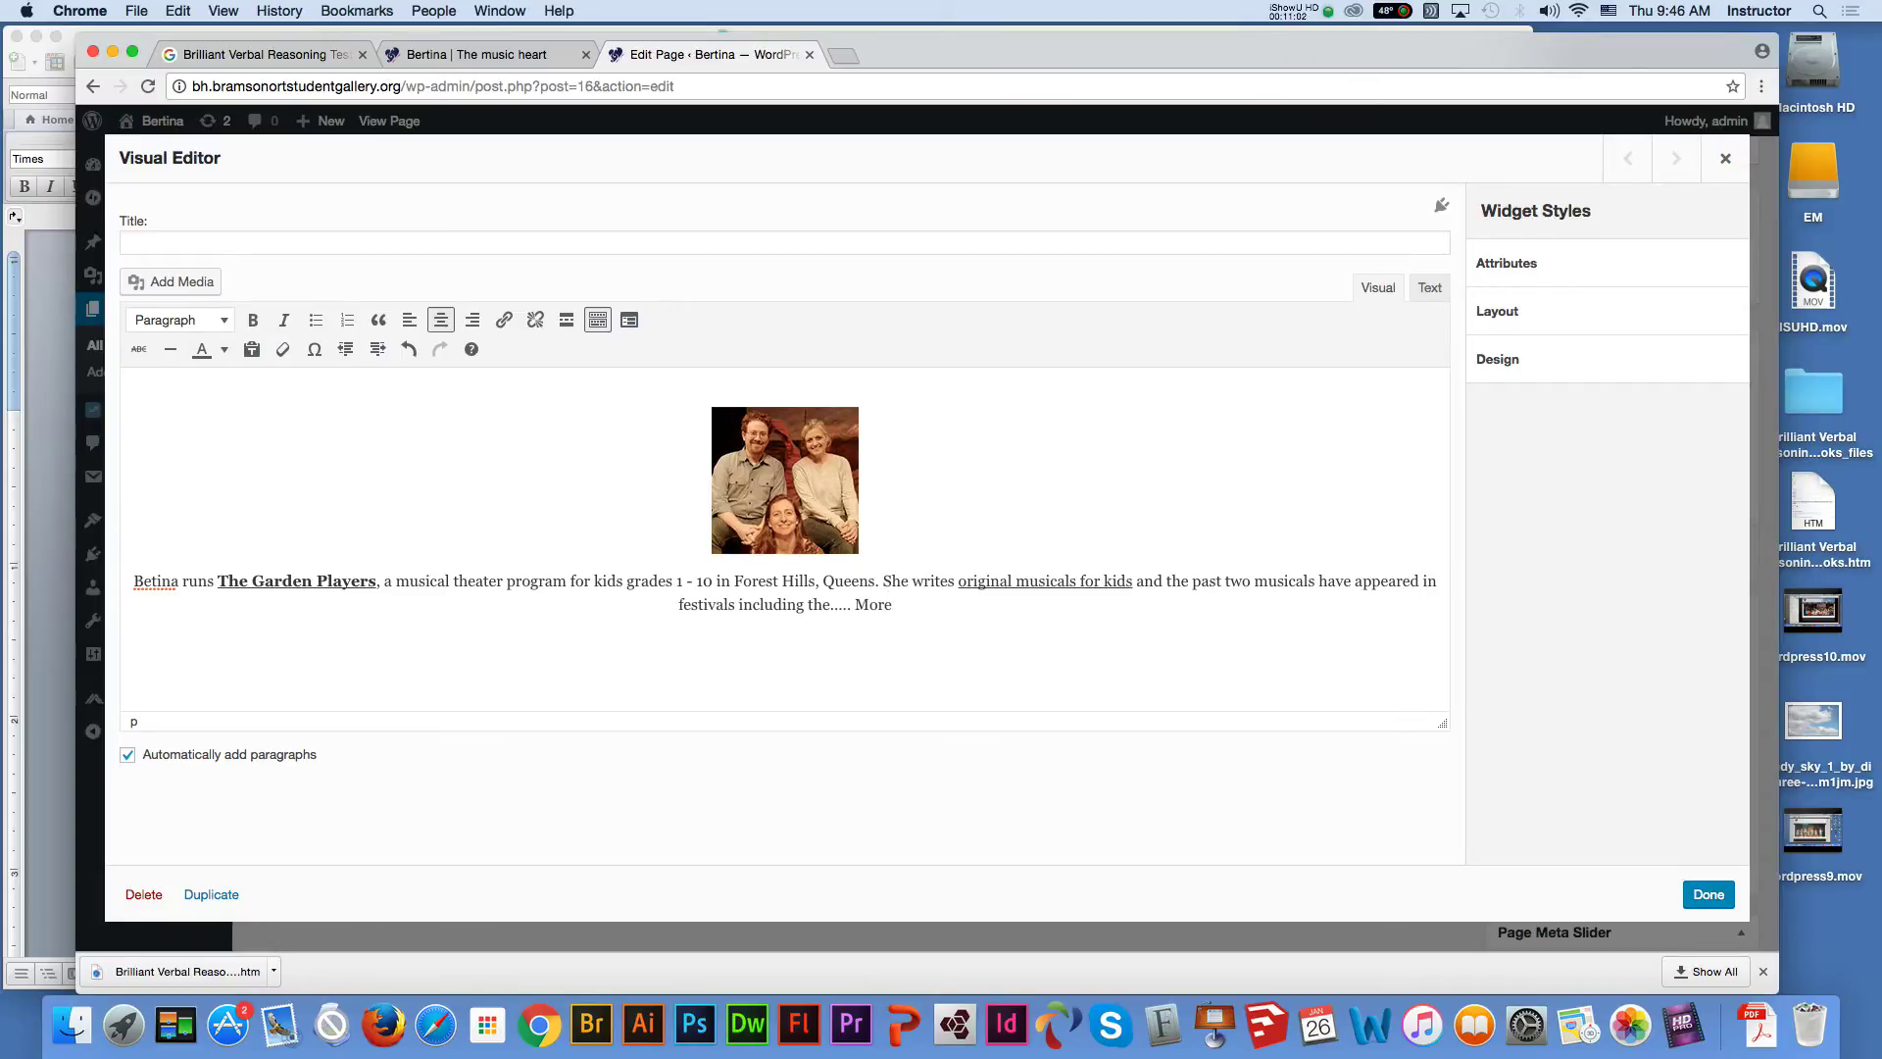
Link both the photo and the whole paragraph to the site's existing Contact page, set to open in a new tab
{"action": "left_click_drag", "start_coordinate": [893, 605], "coordinate": [147, 510]}
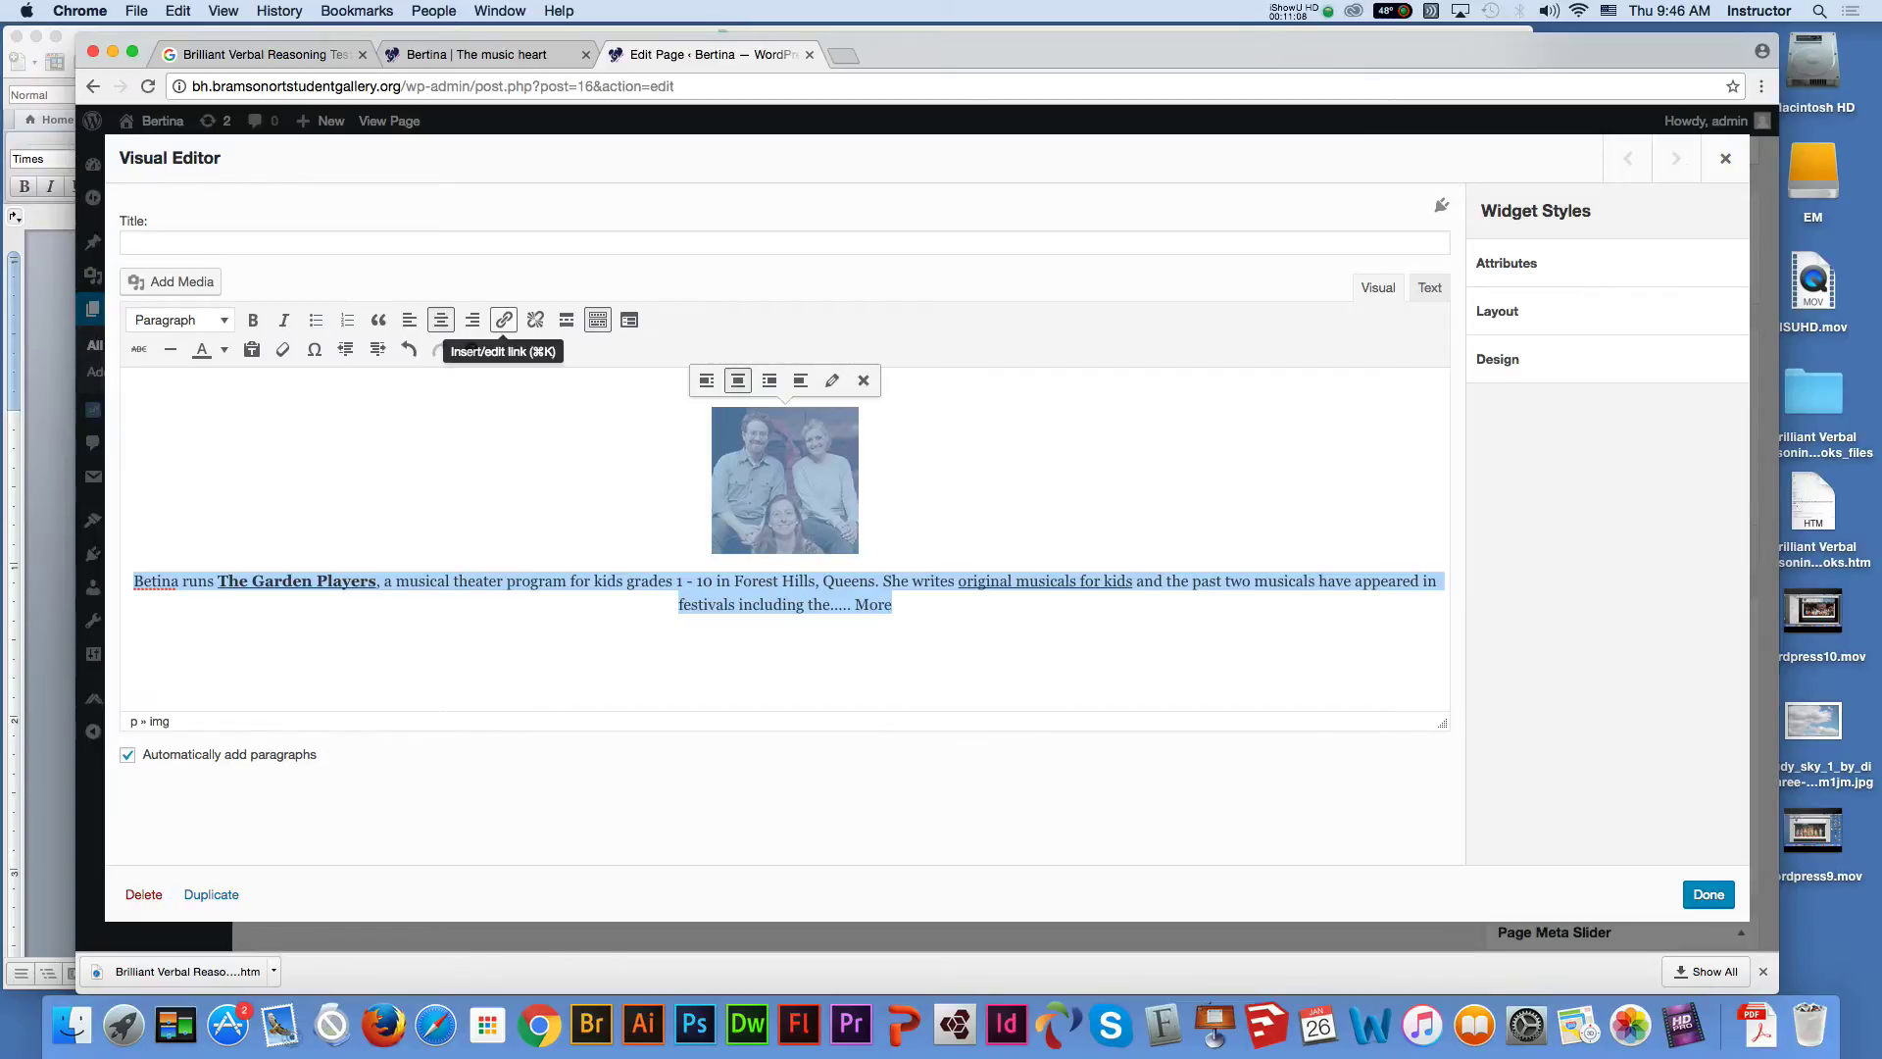
{"action": "left_click", "coordinate": [504, 320]}
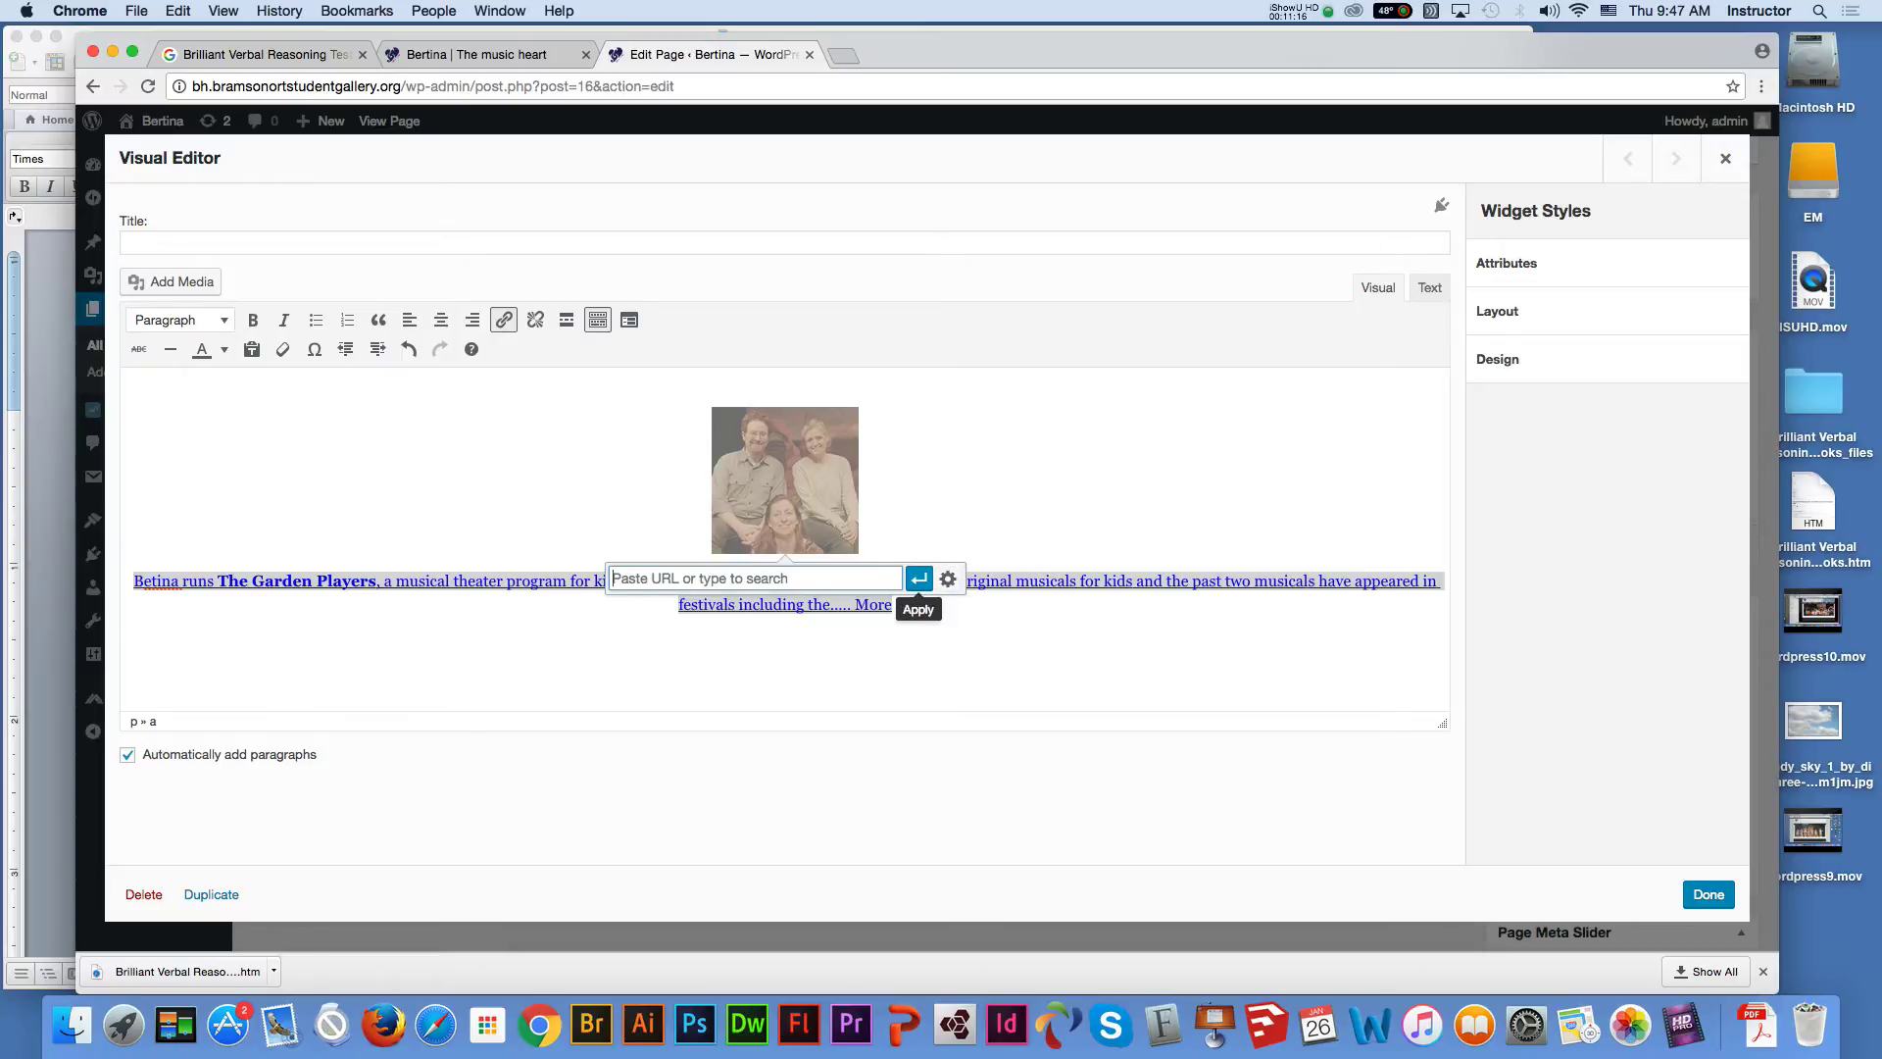
{"action": "left_click", "coordinate": [948, 579]}
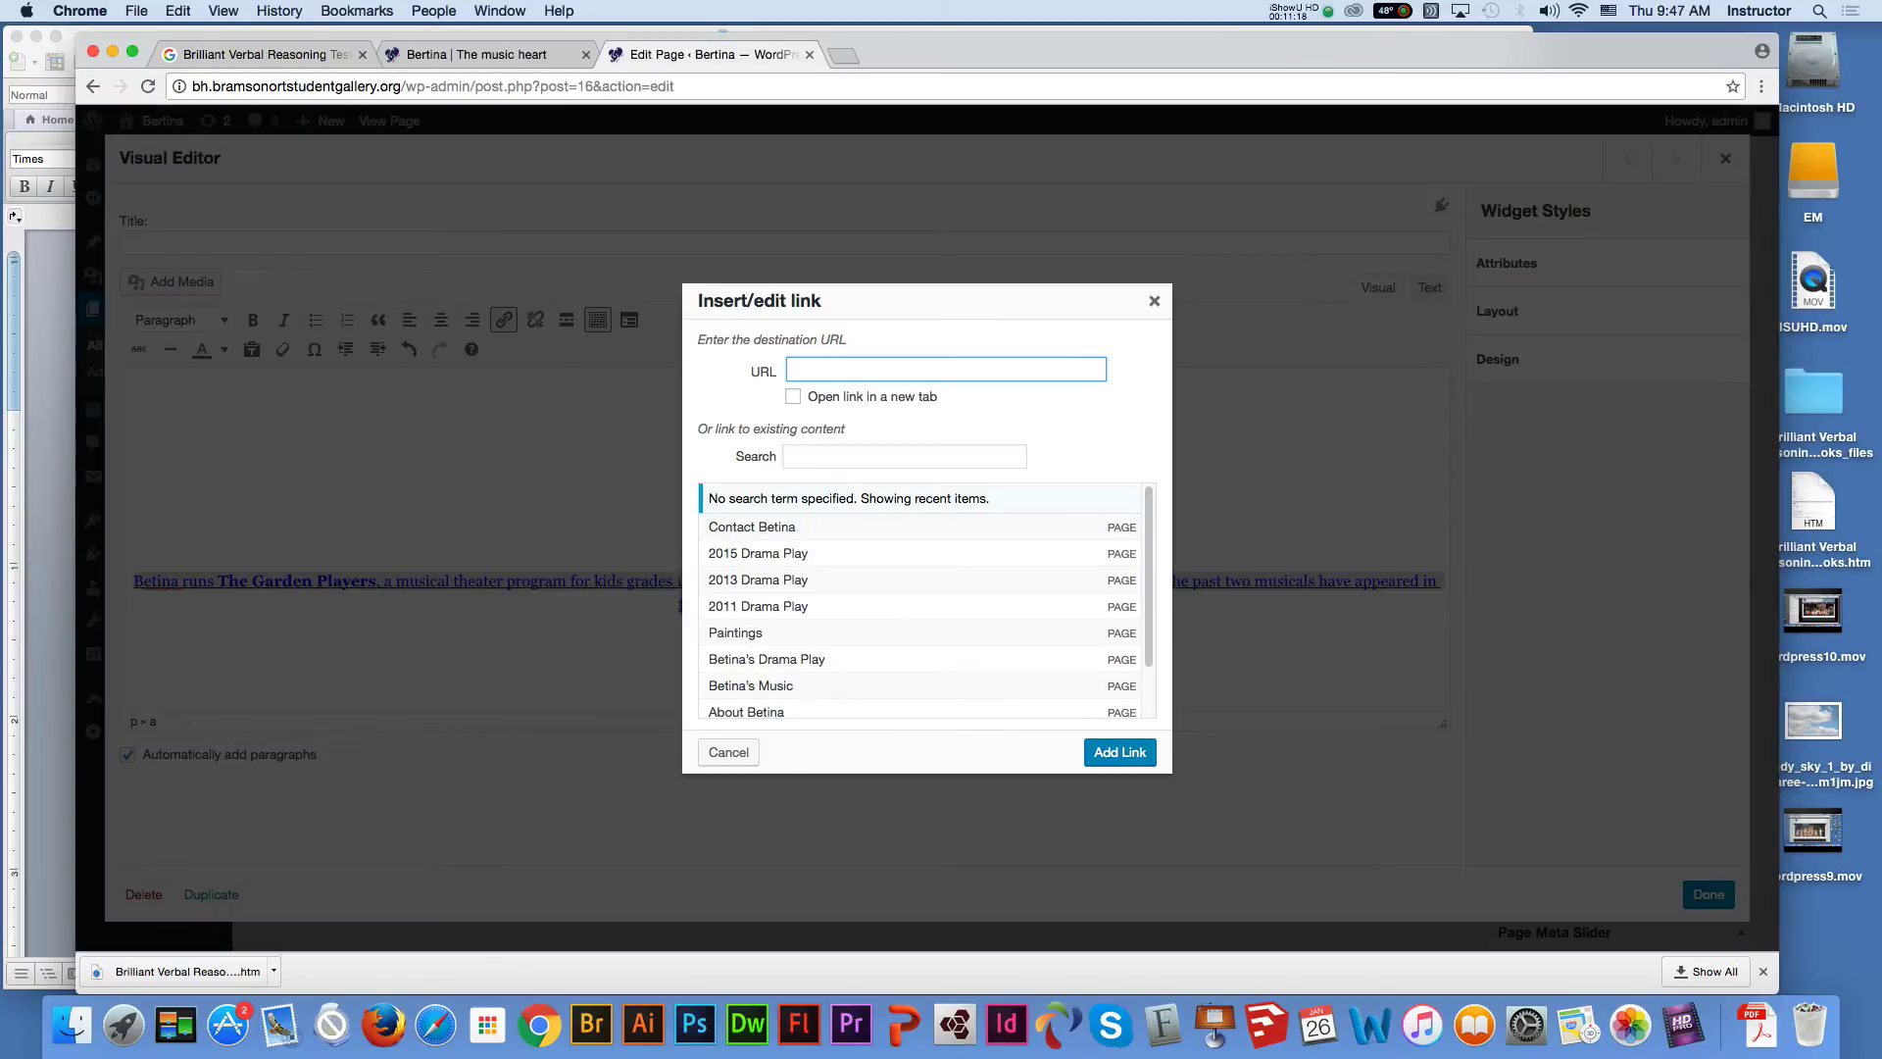
{"action": "left_click_drag", "start_coordinate": [1149, 579], "coordinate": [1149, 611]}
{"action": "scroll", "coordinate": [926, 600], "scroll_direction": "down", "scroll_amount": 1}
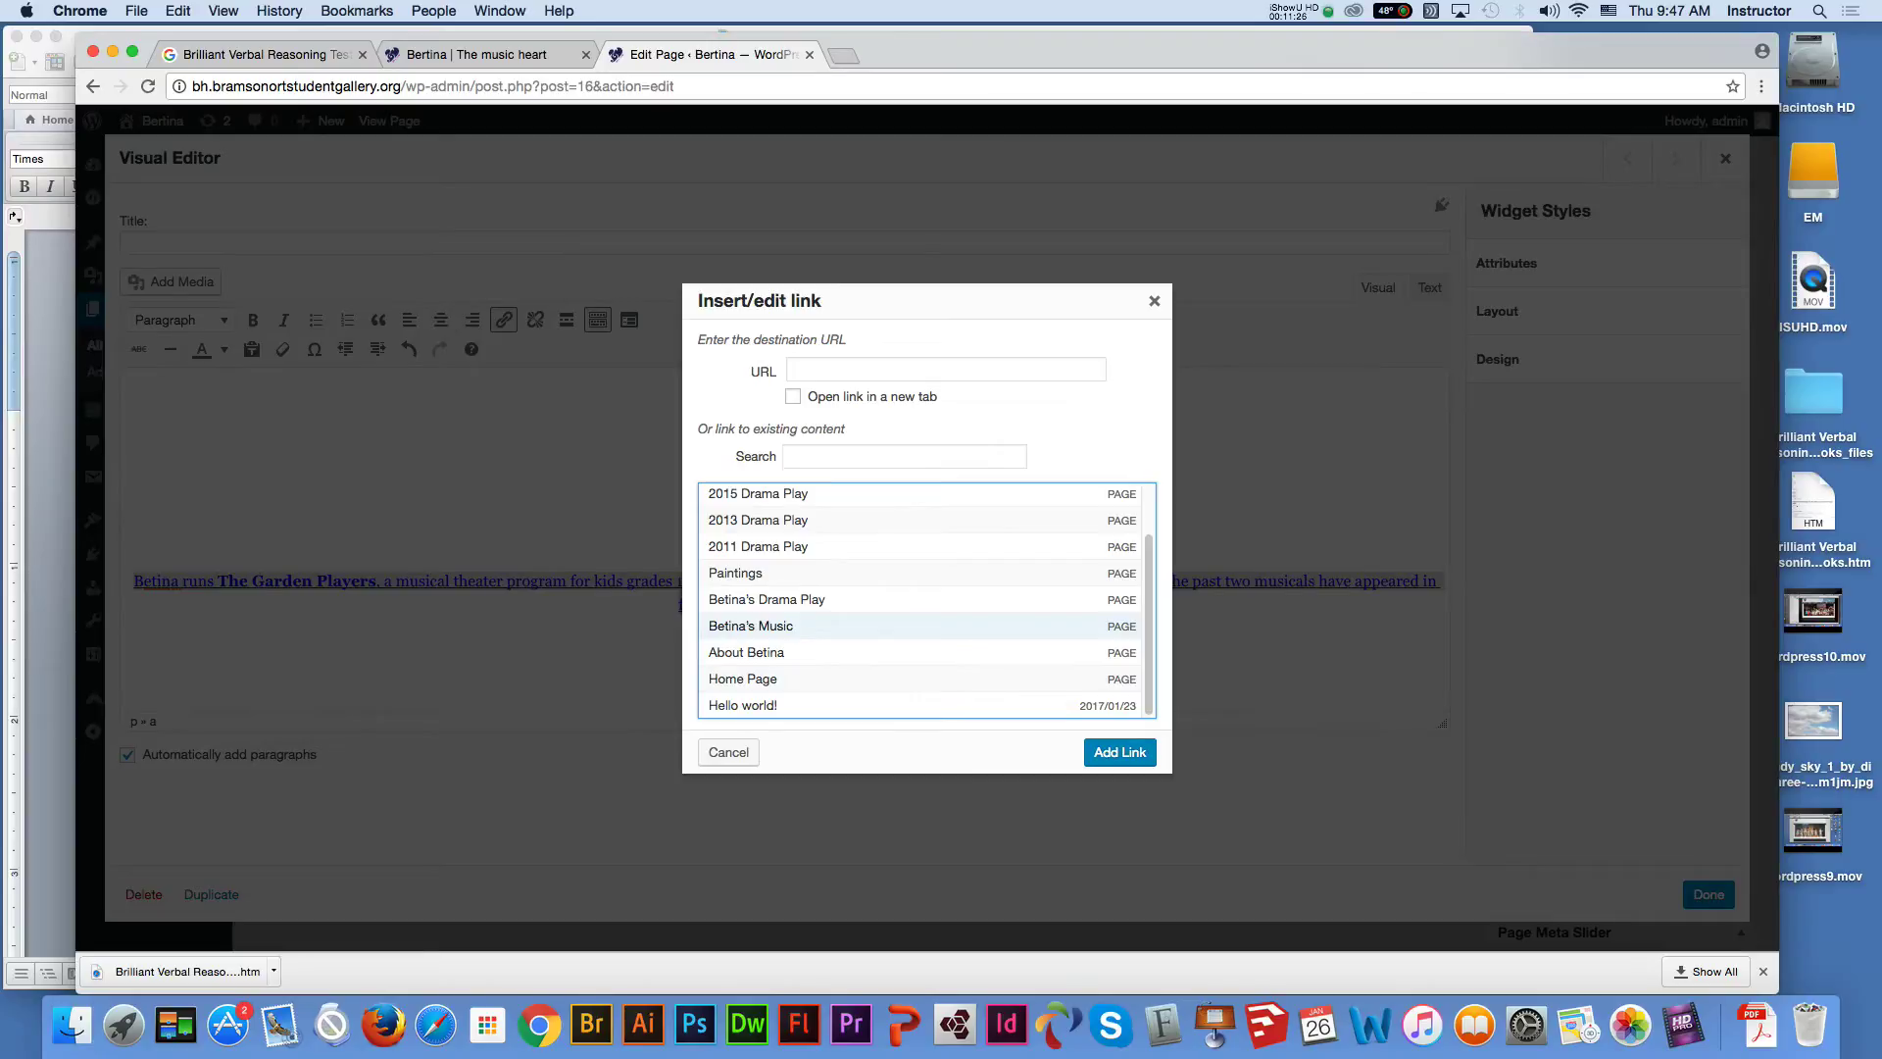
{"action": "scroll", "coordinate": [922, 626], "scroll_direction": "up", "scroll_amount": 2}
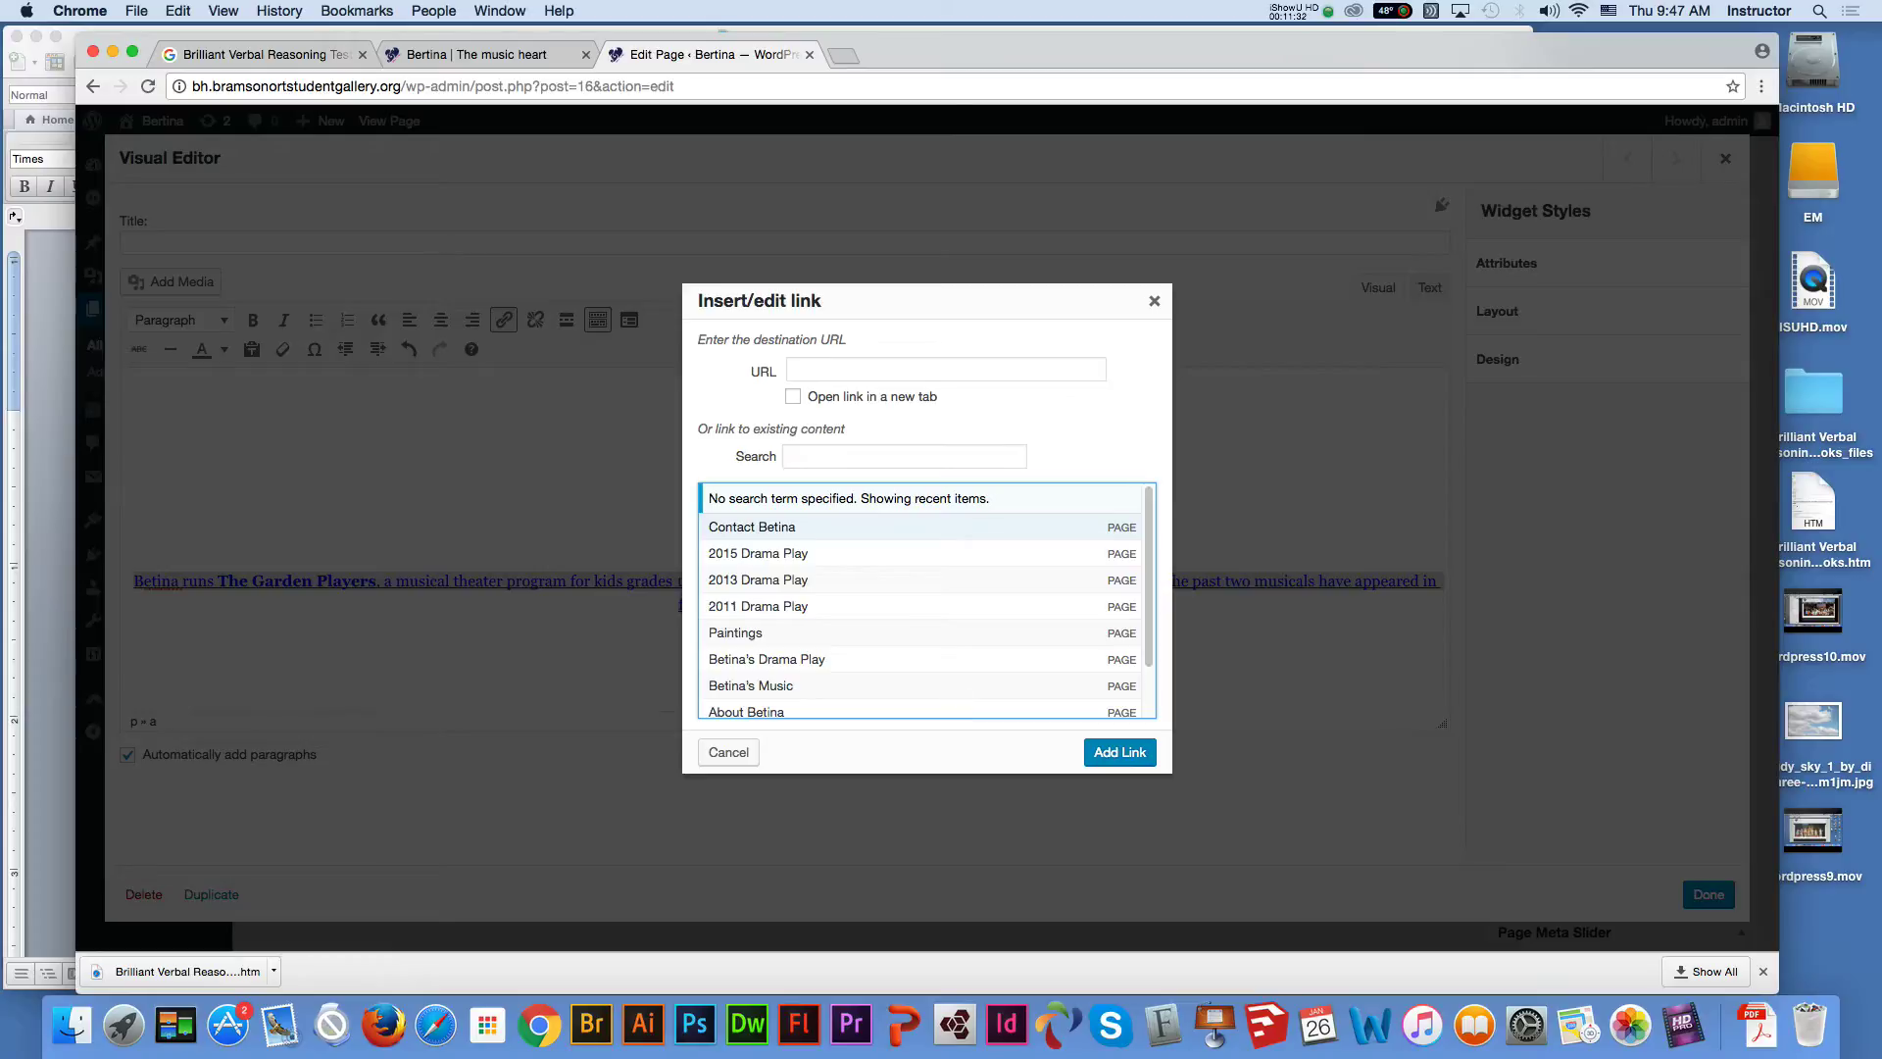
{"action": "left_click", "coordinate": [922, 527]}
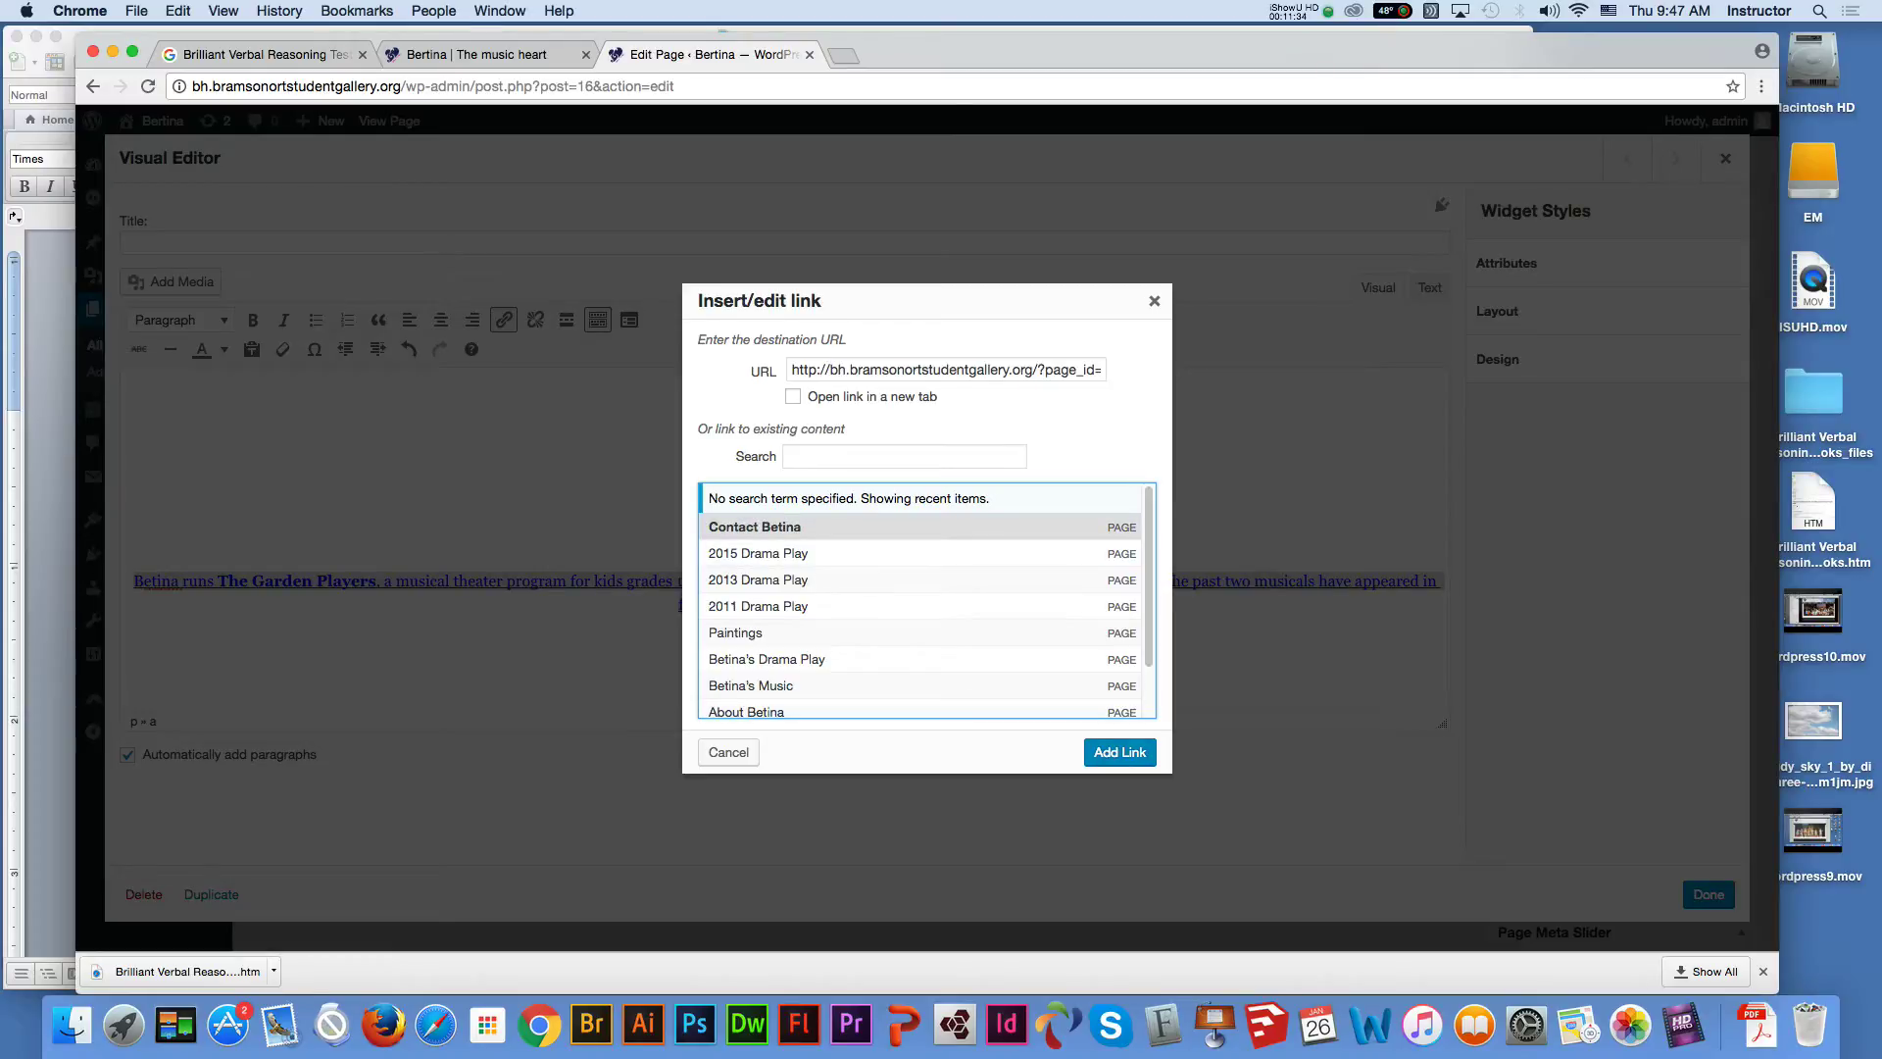
{"action": "left_click", "coordinate": [793, 396]}
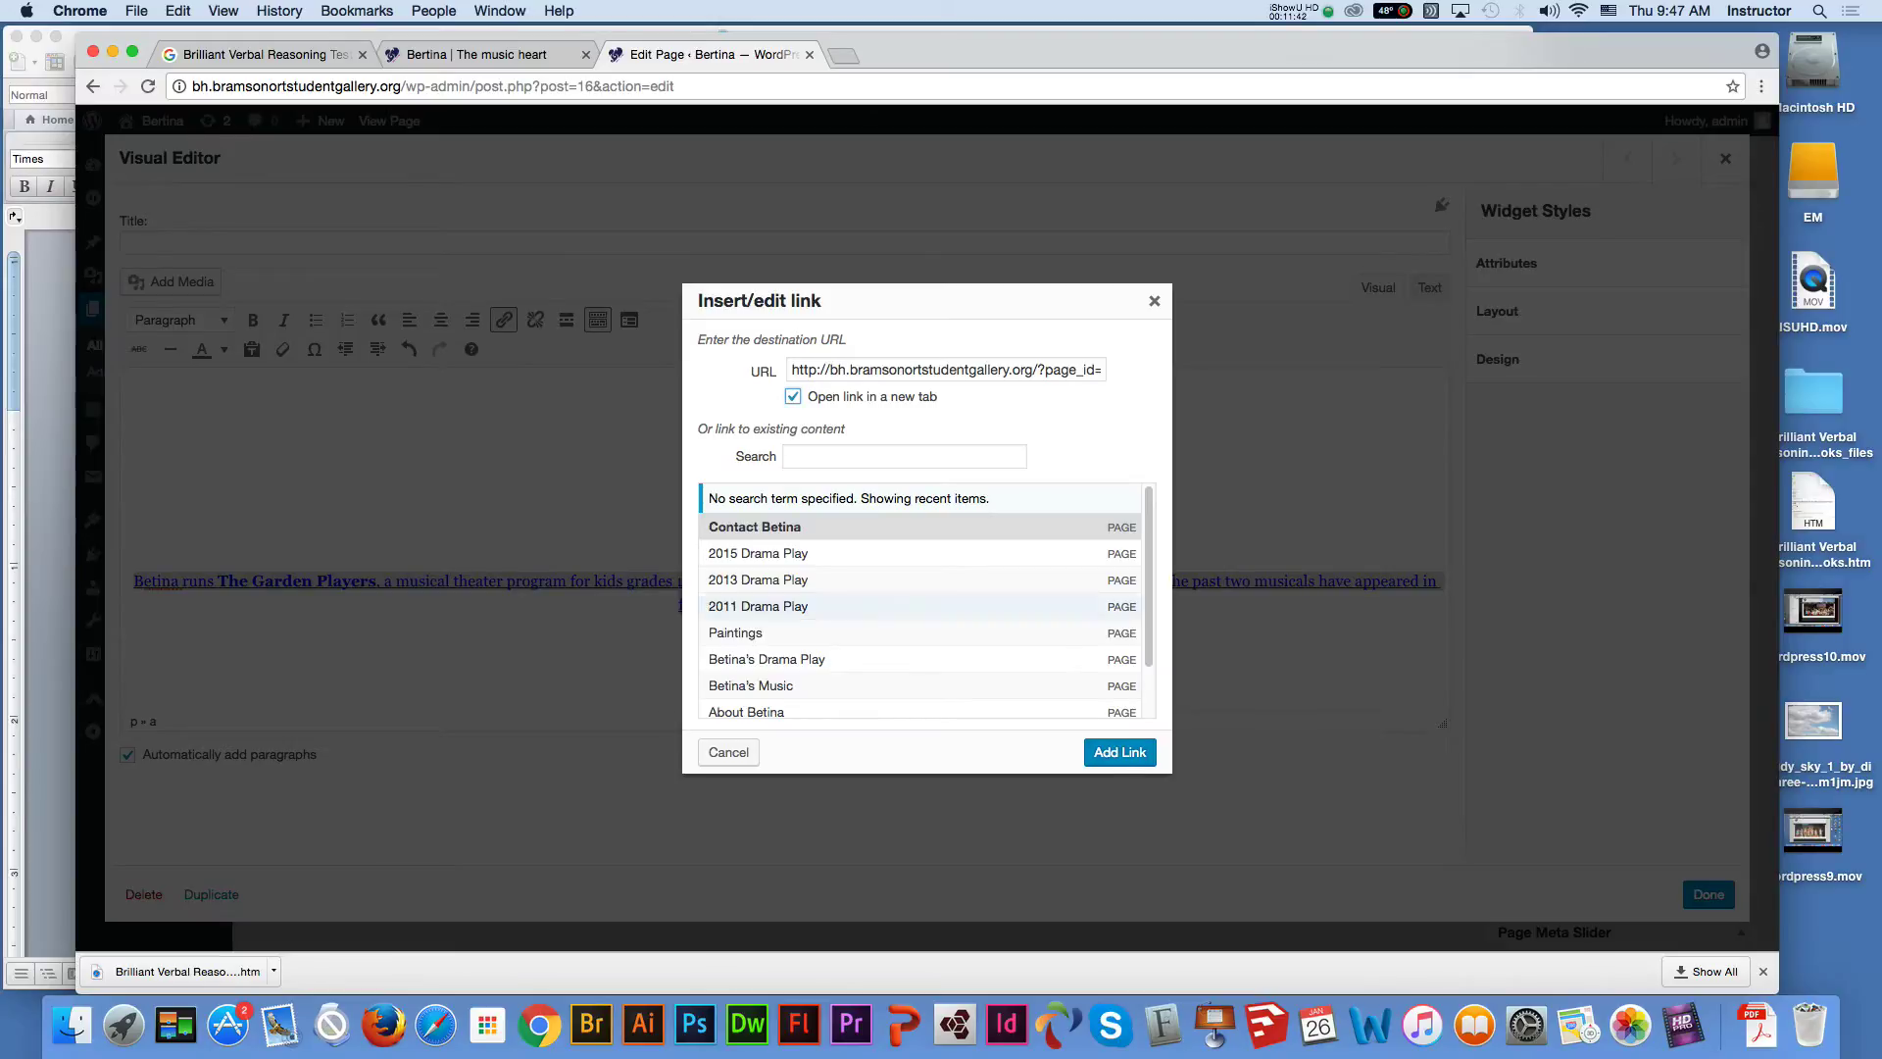
{"action": "key", "text": "Return"}
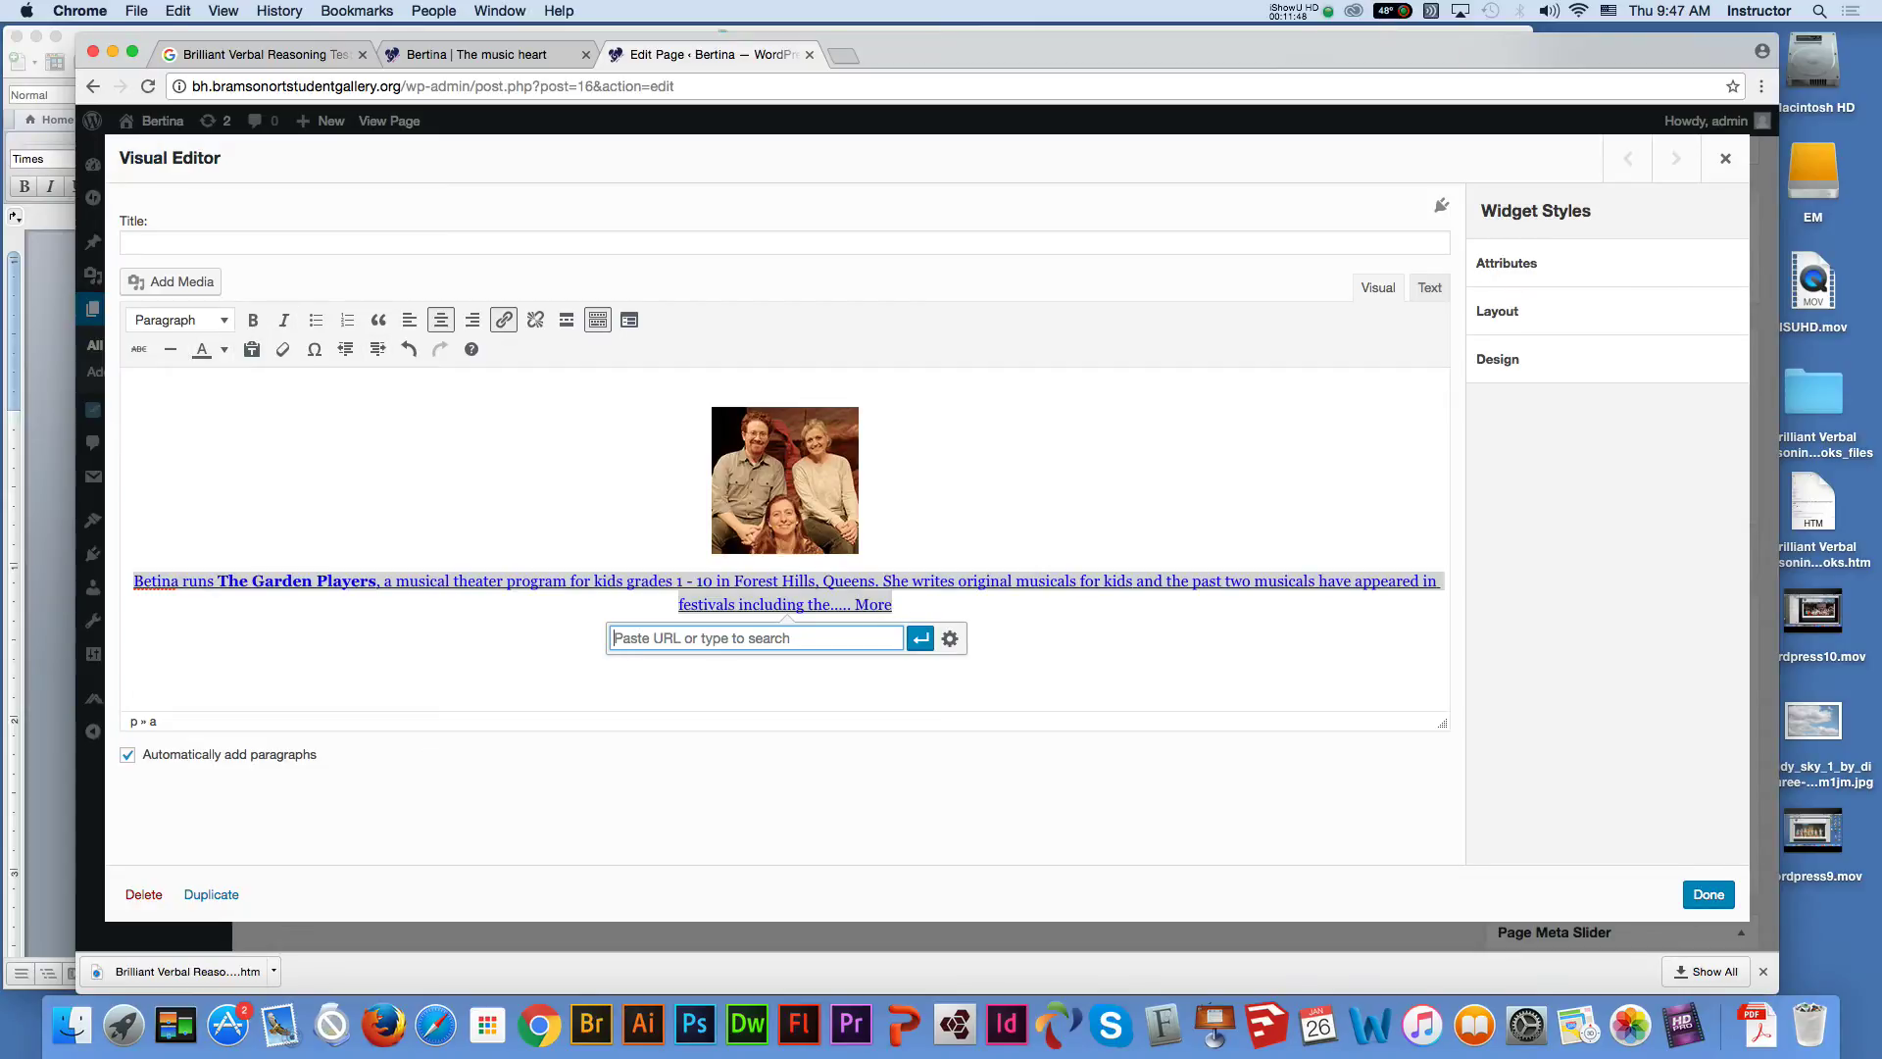
Color the linked paragraph text dark gray and finish editing the widget
{"action": "left_click", "coordinate": [224, 350]}
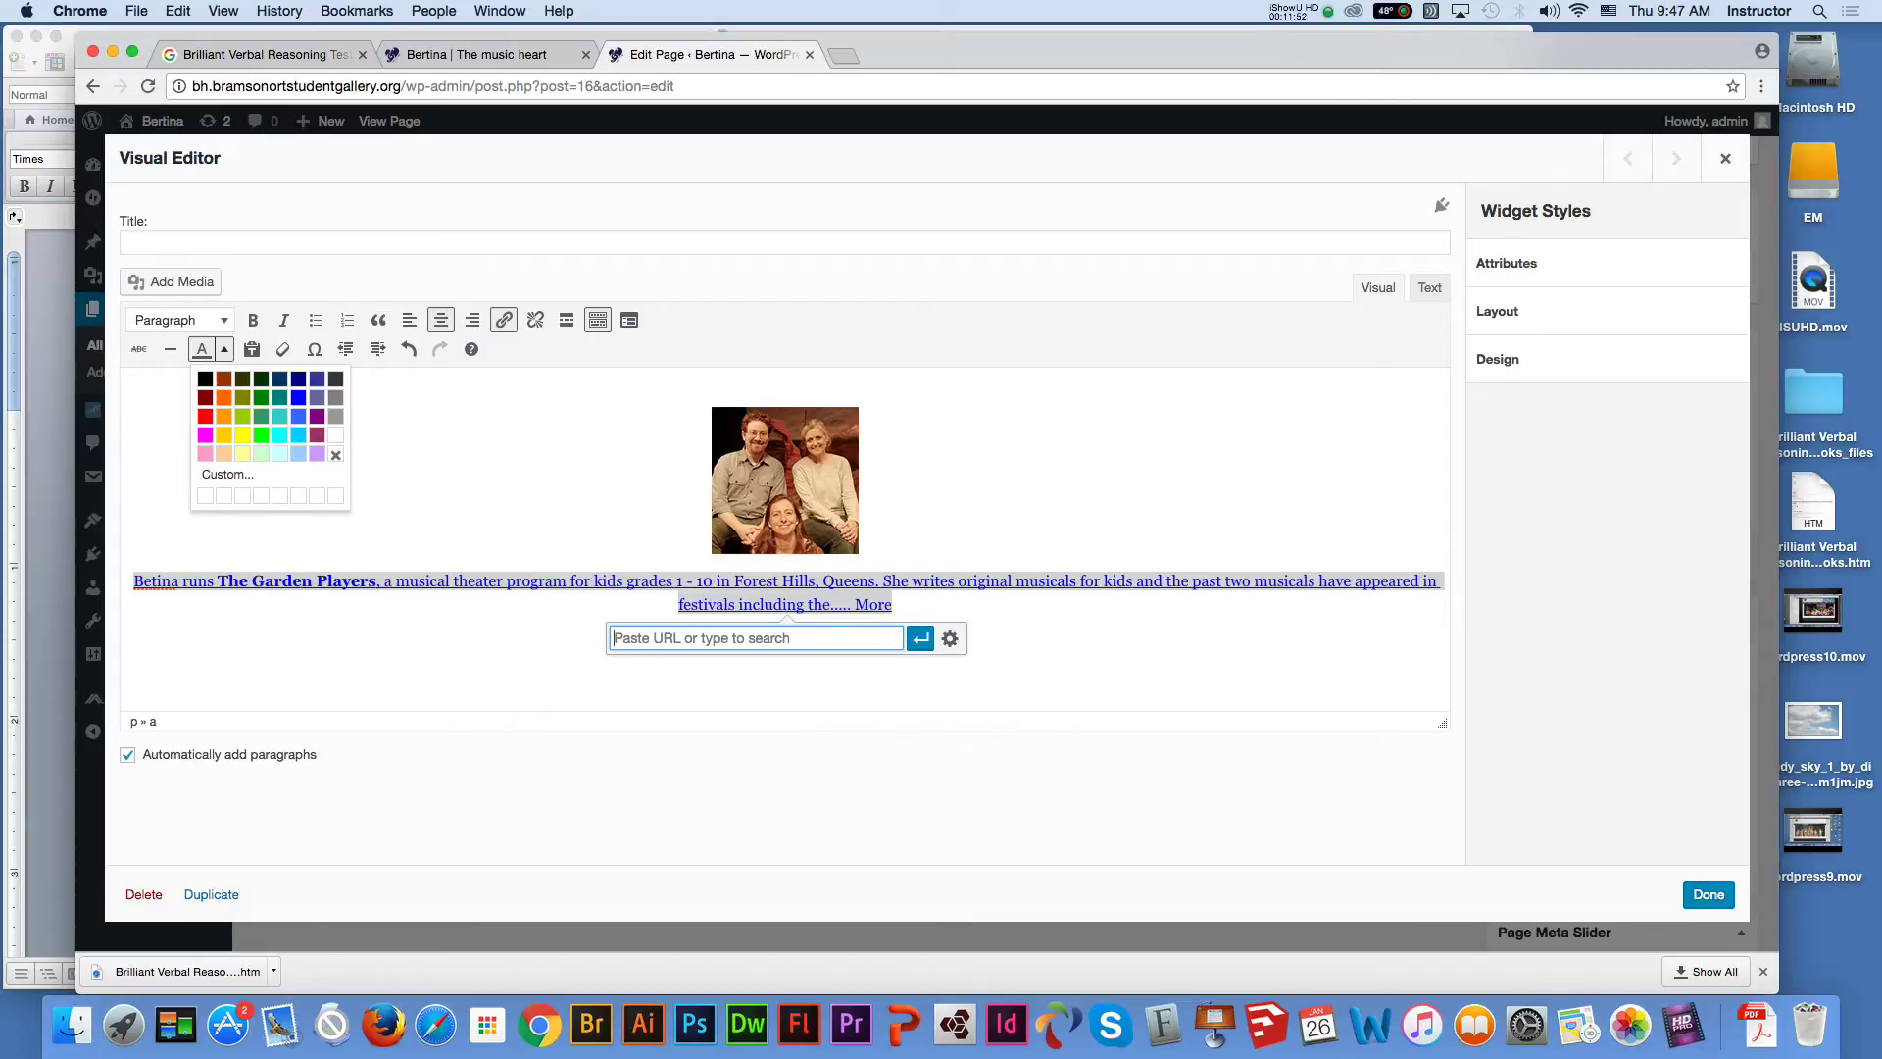
{"action": "left_click", "coordinate": [336, 379]}
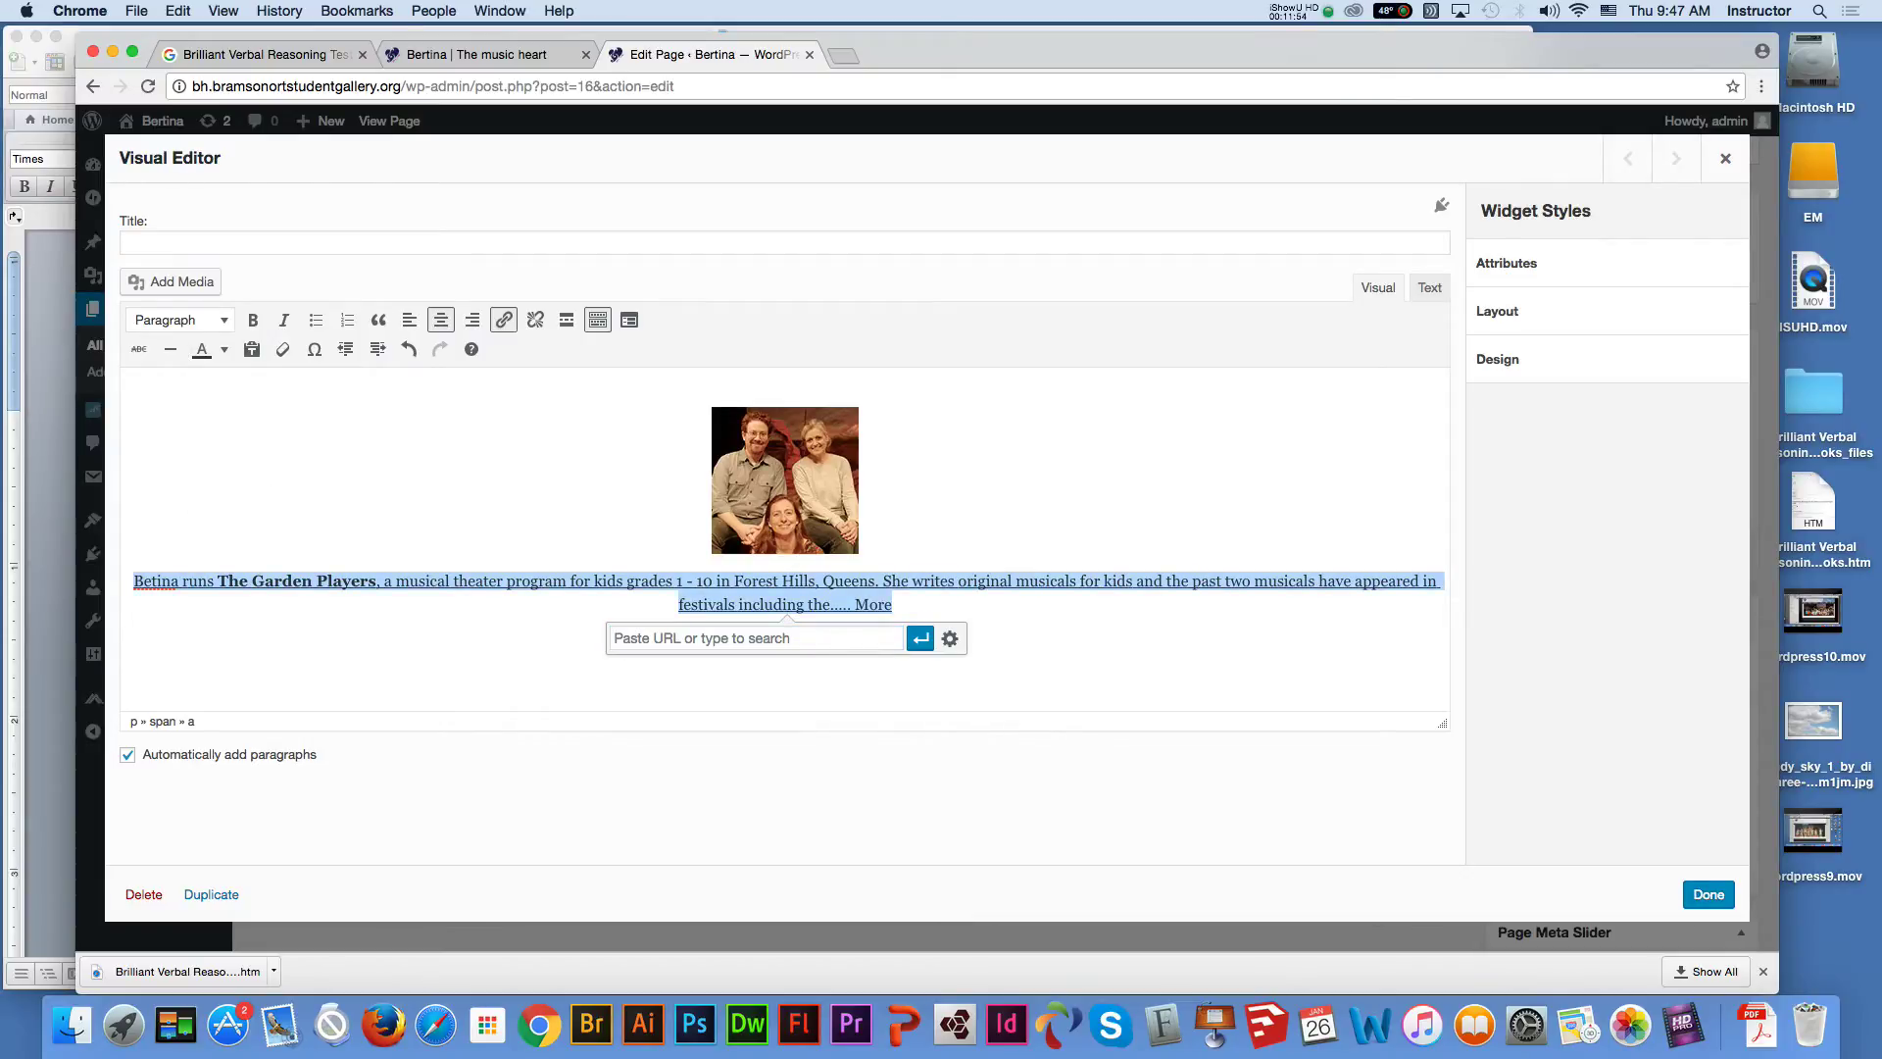
{"action": "left_click", "coordinate": [892, 603]}
{"action": "left_click", "coordinate": [785, 479]}
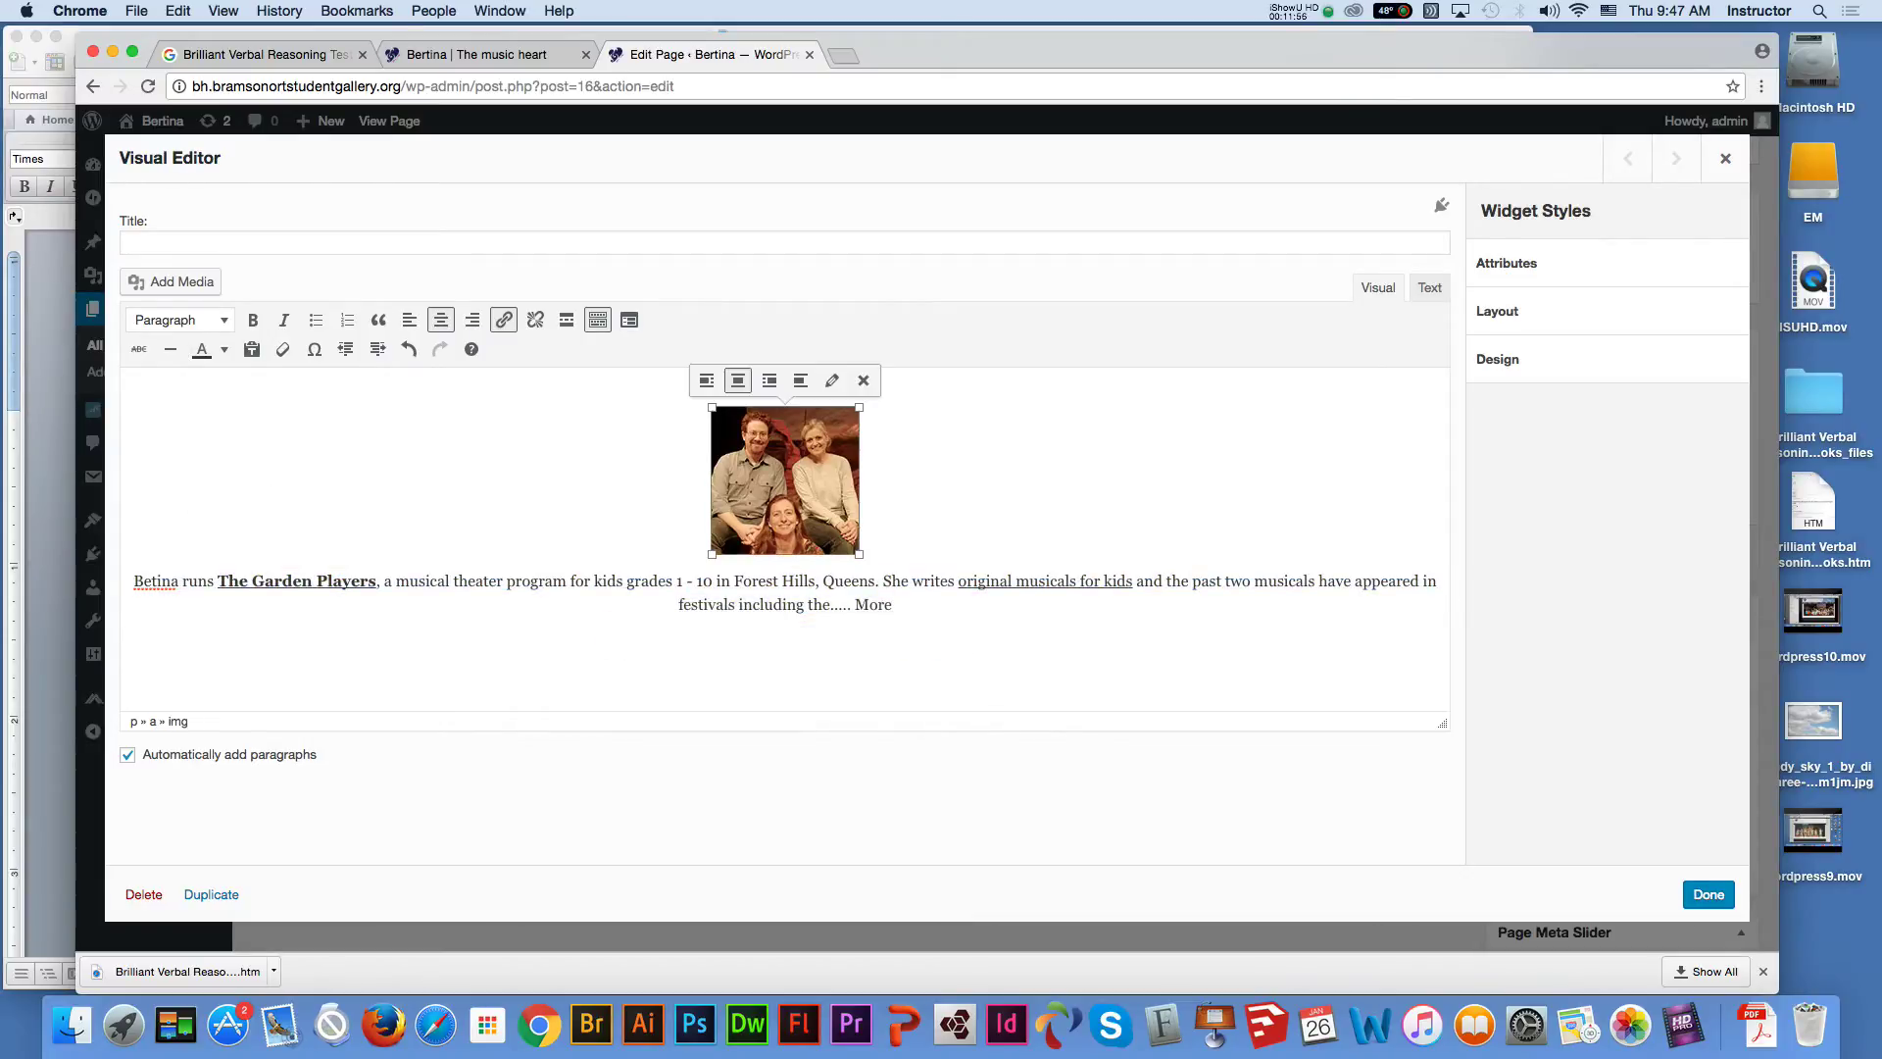
{"action": "left_click", "coordinate": [1709, 894]}
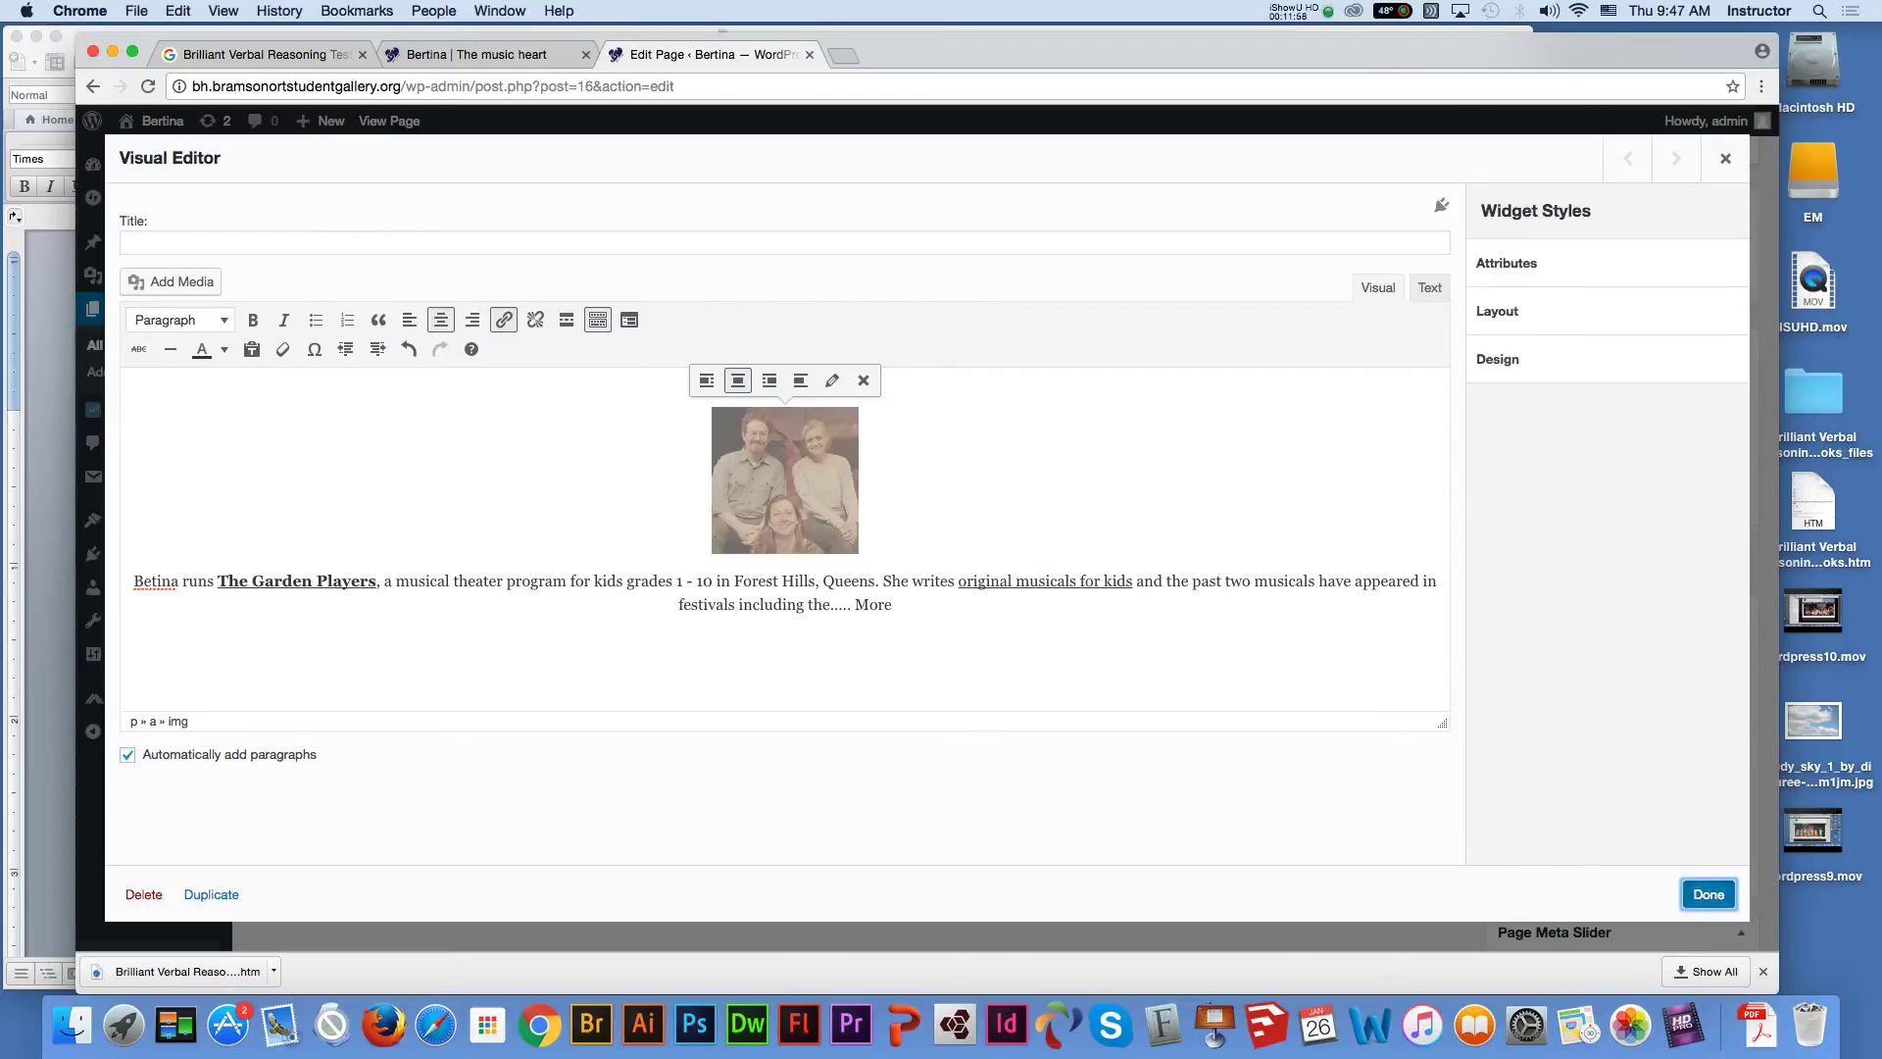
{"action": "left_click", "coordinate": [1699, 550]}
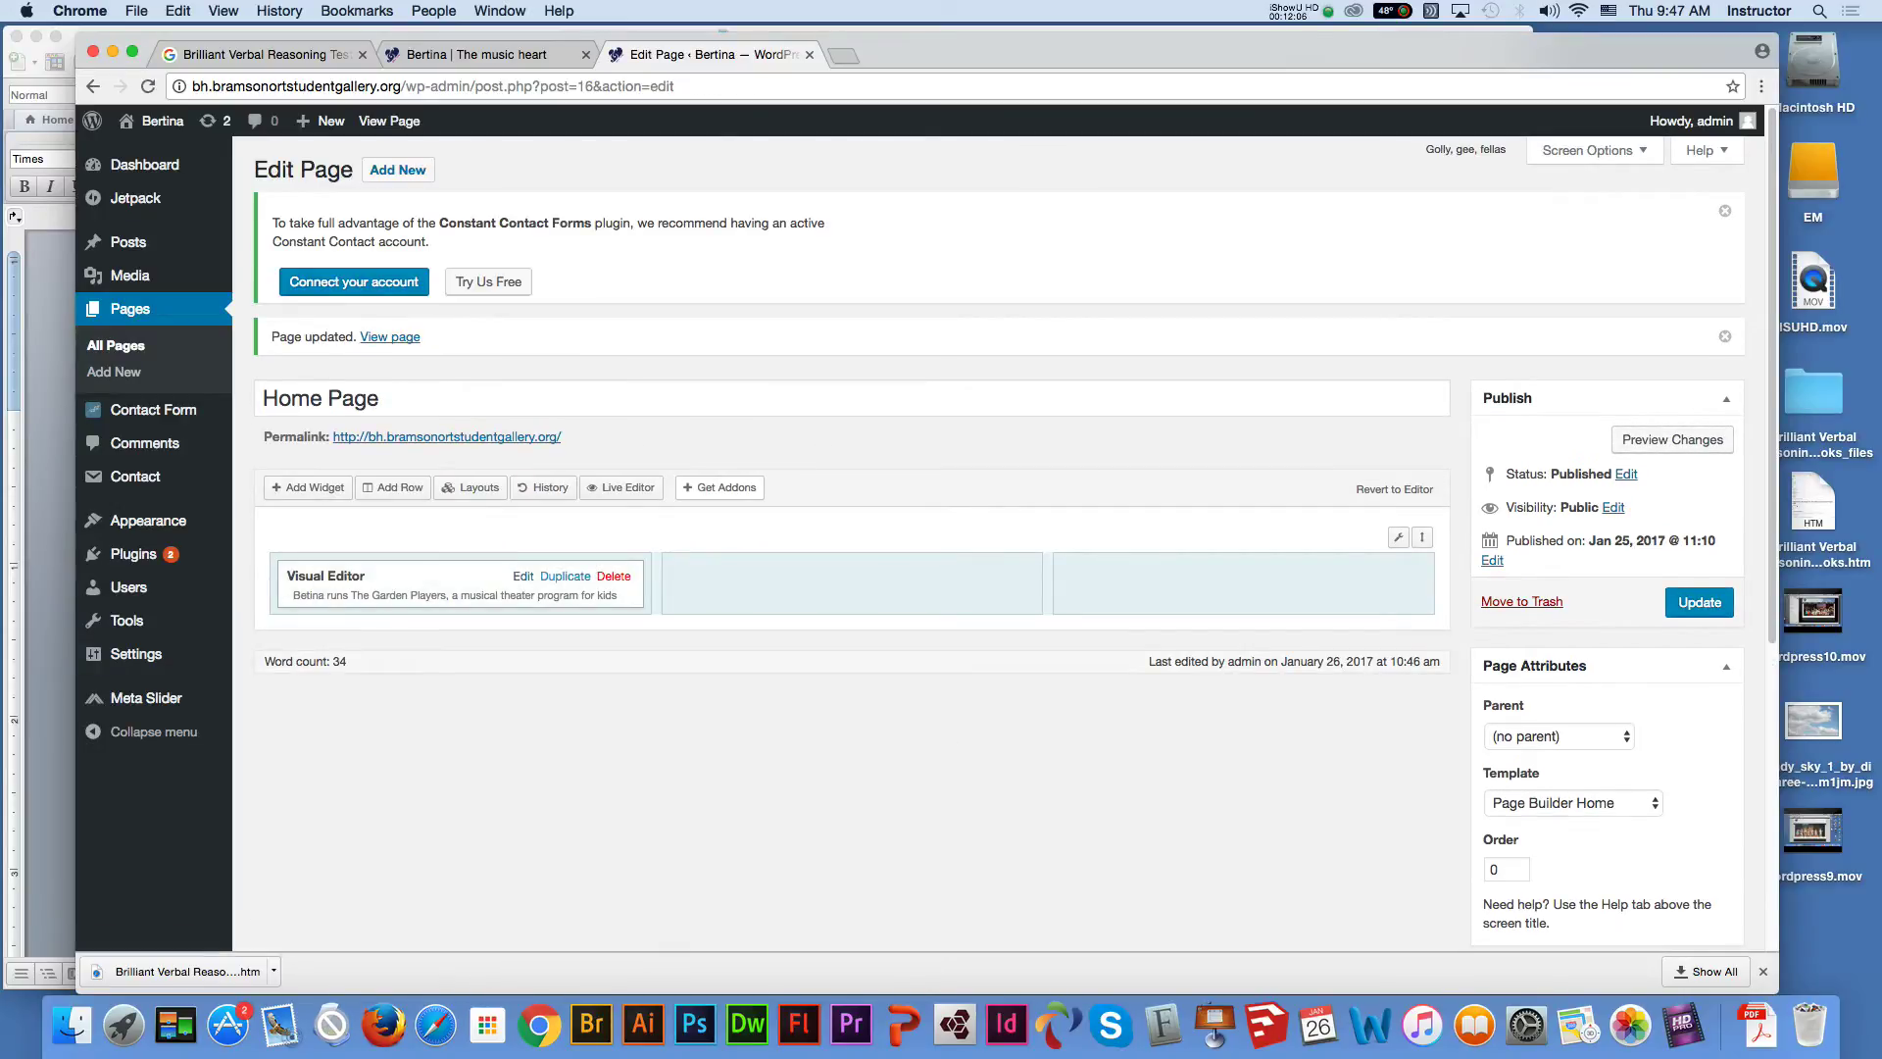
Duplicate the Visual Editor widget twice, placing one copy in the second column and one in the third
{"action": "left_click", "coordinate": [566, 576]}
{"action": "left_click_drag", "start_coordinate": [461, 630], "coordinate": [843, 583]}
{"action": "left_click_drag", "start_coordinate": [706, 609], "coordinate": [707, 589]}
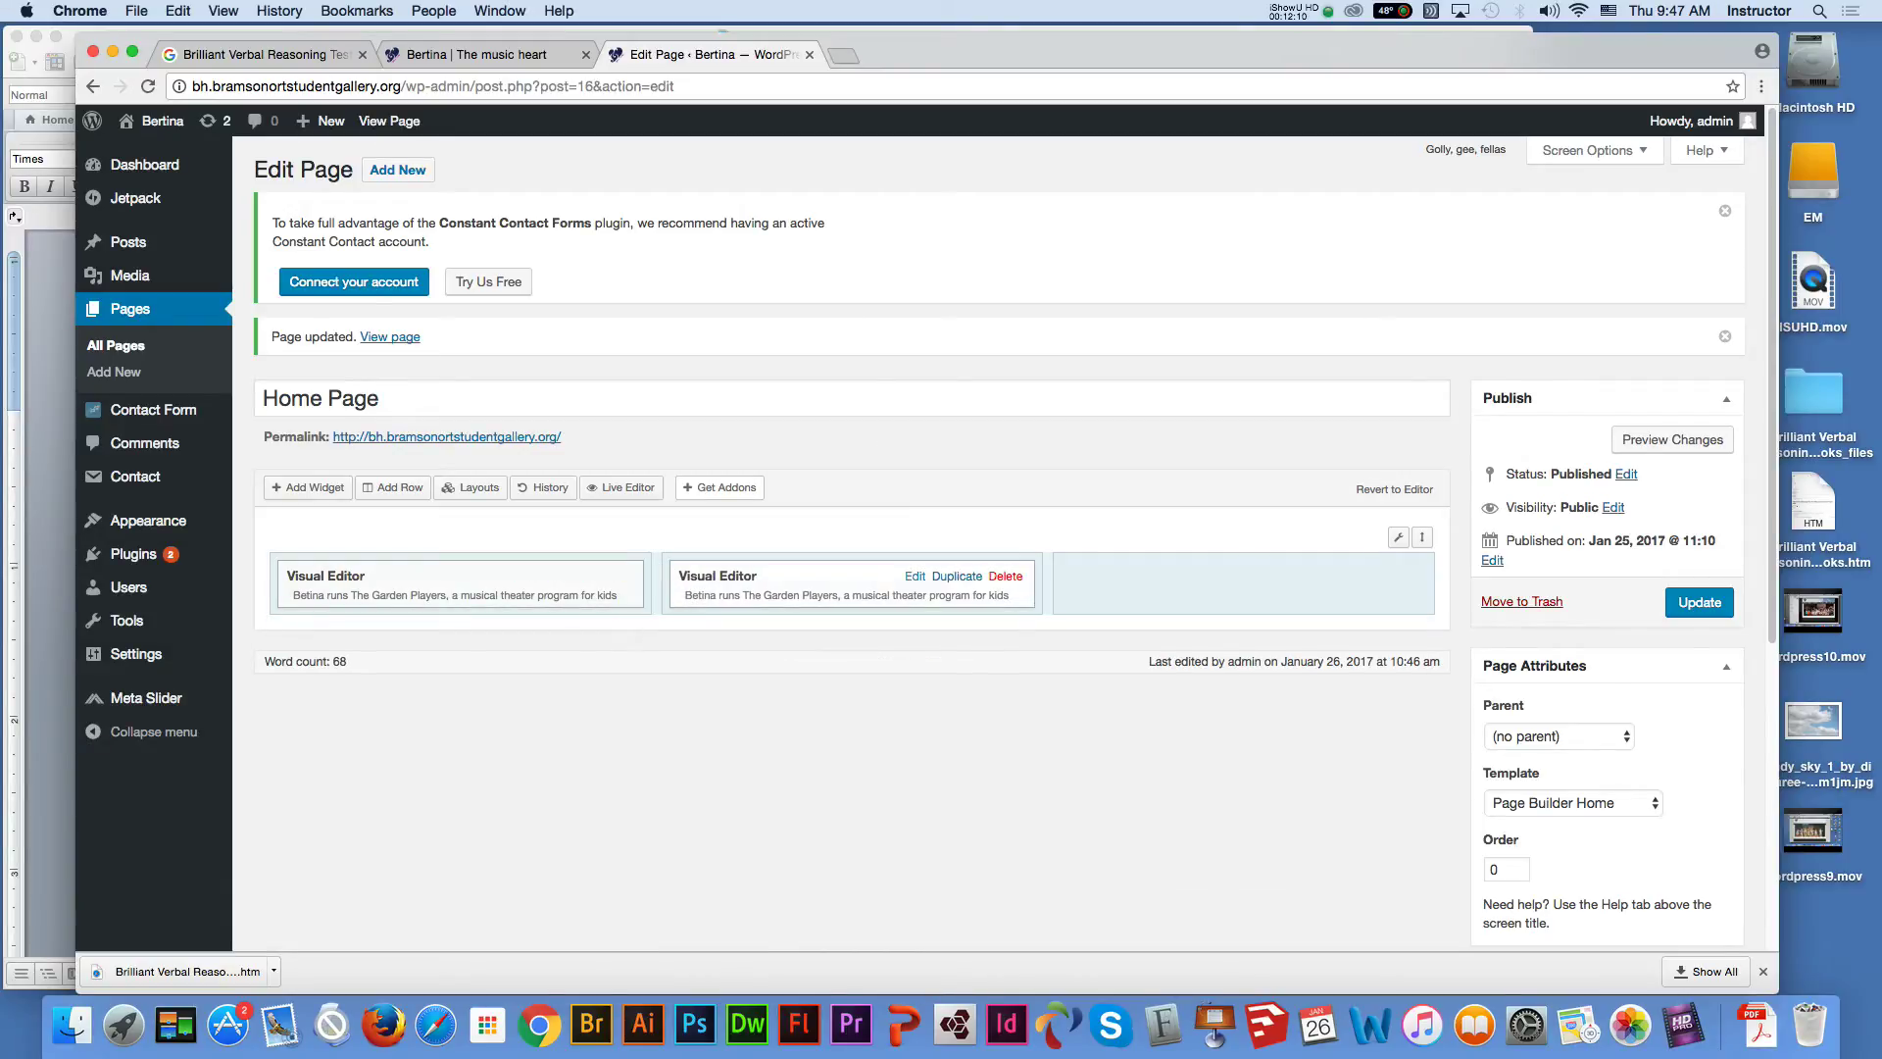
{"action": "left_click", "coordinate": [956, 575]}
{"action": "left_click_drag", "start_coordinate": [852, 630], "coordinate": [1247, 583]}
{"action": "left_click_drag", "start_coordinate": [1127, 593], "coordinate": [1128, 593]}
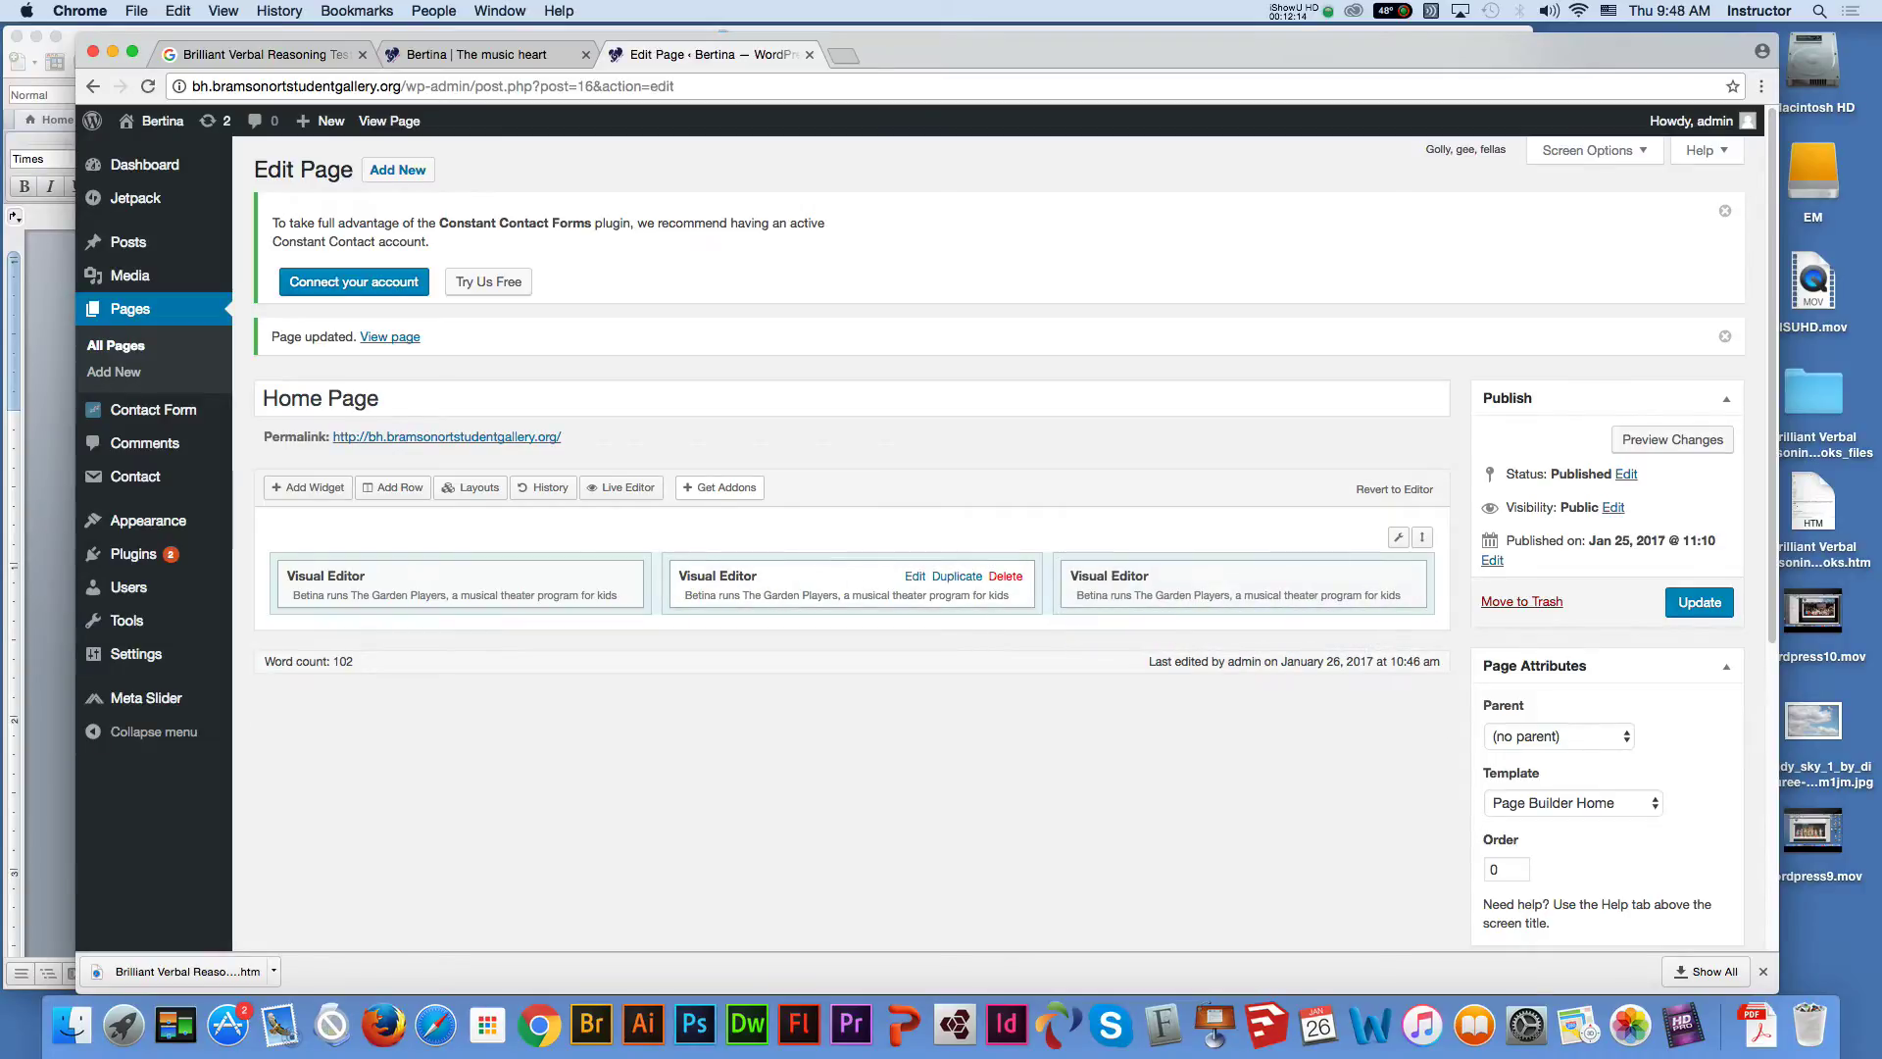
{"action": "left_click", "coordinate": [914, 575]}
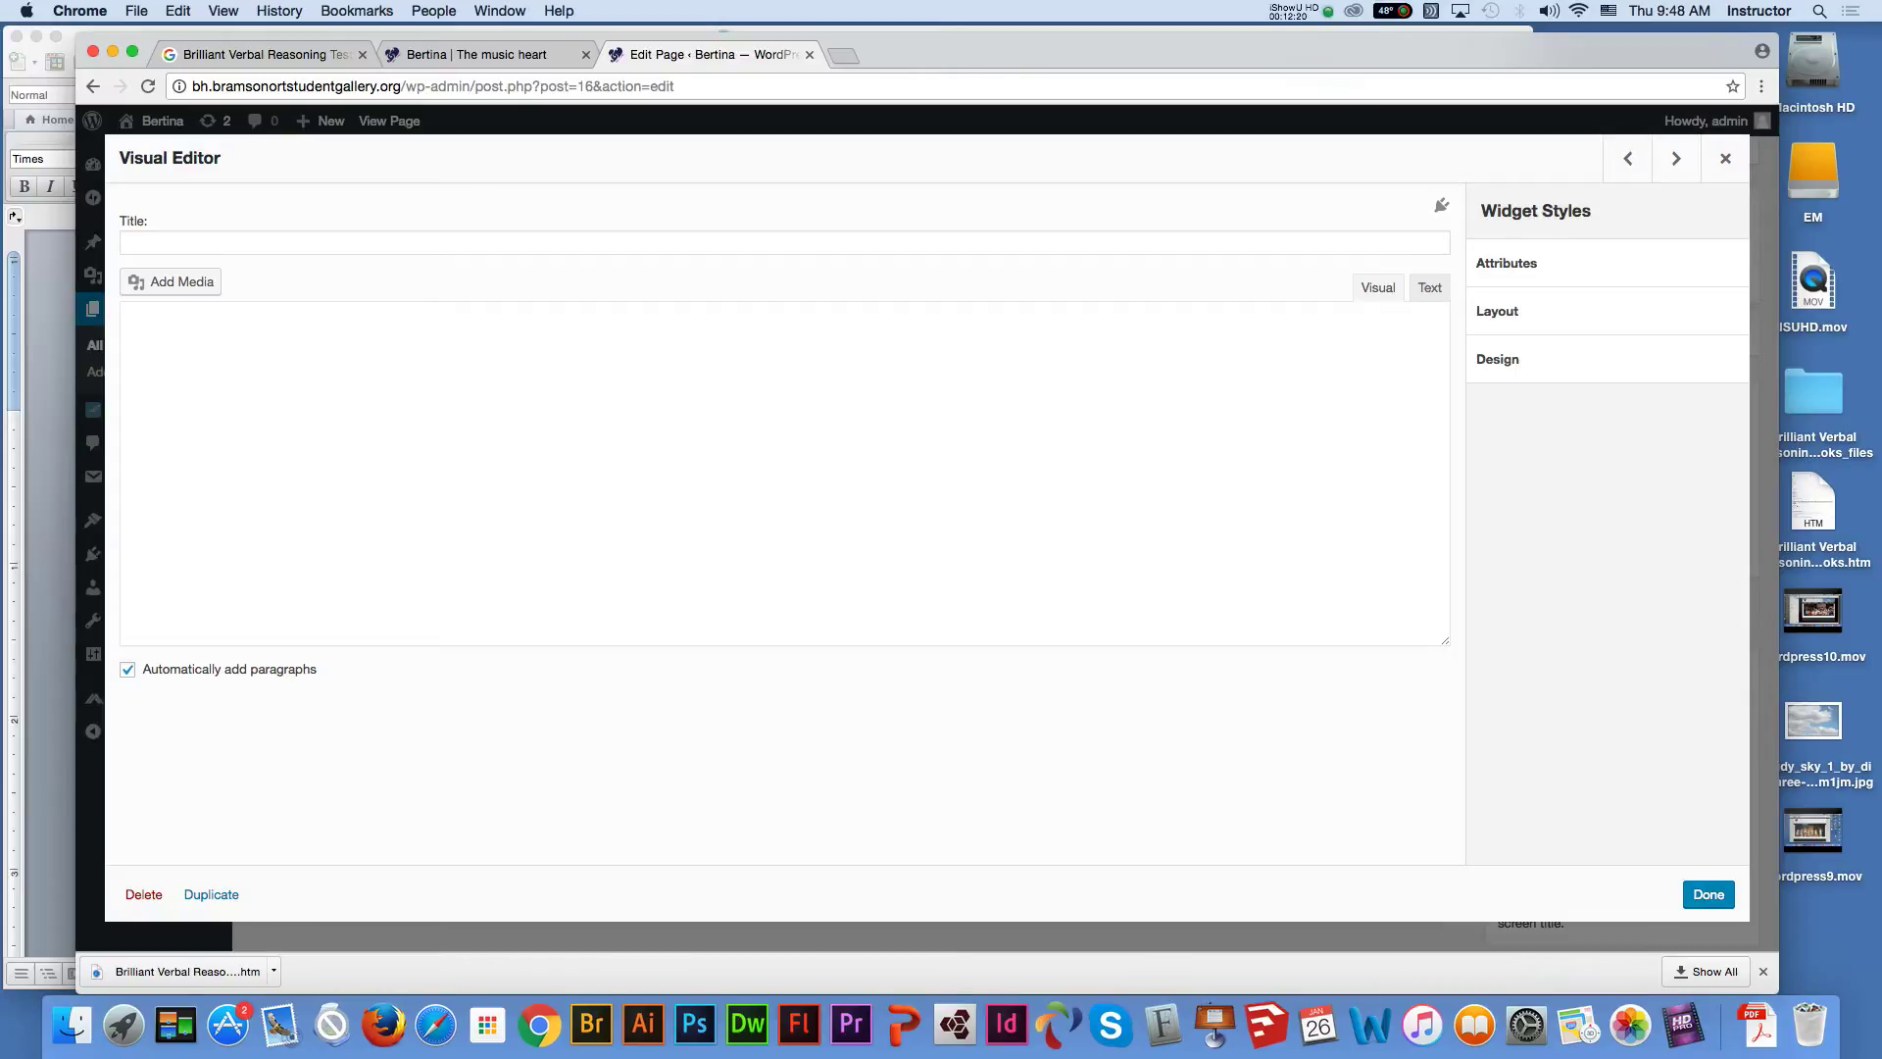
{"action": "key", "text": "super+a"}
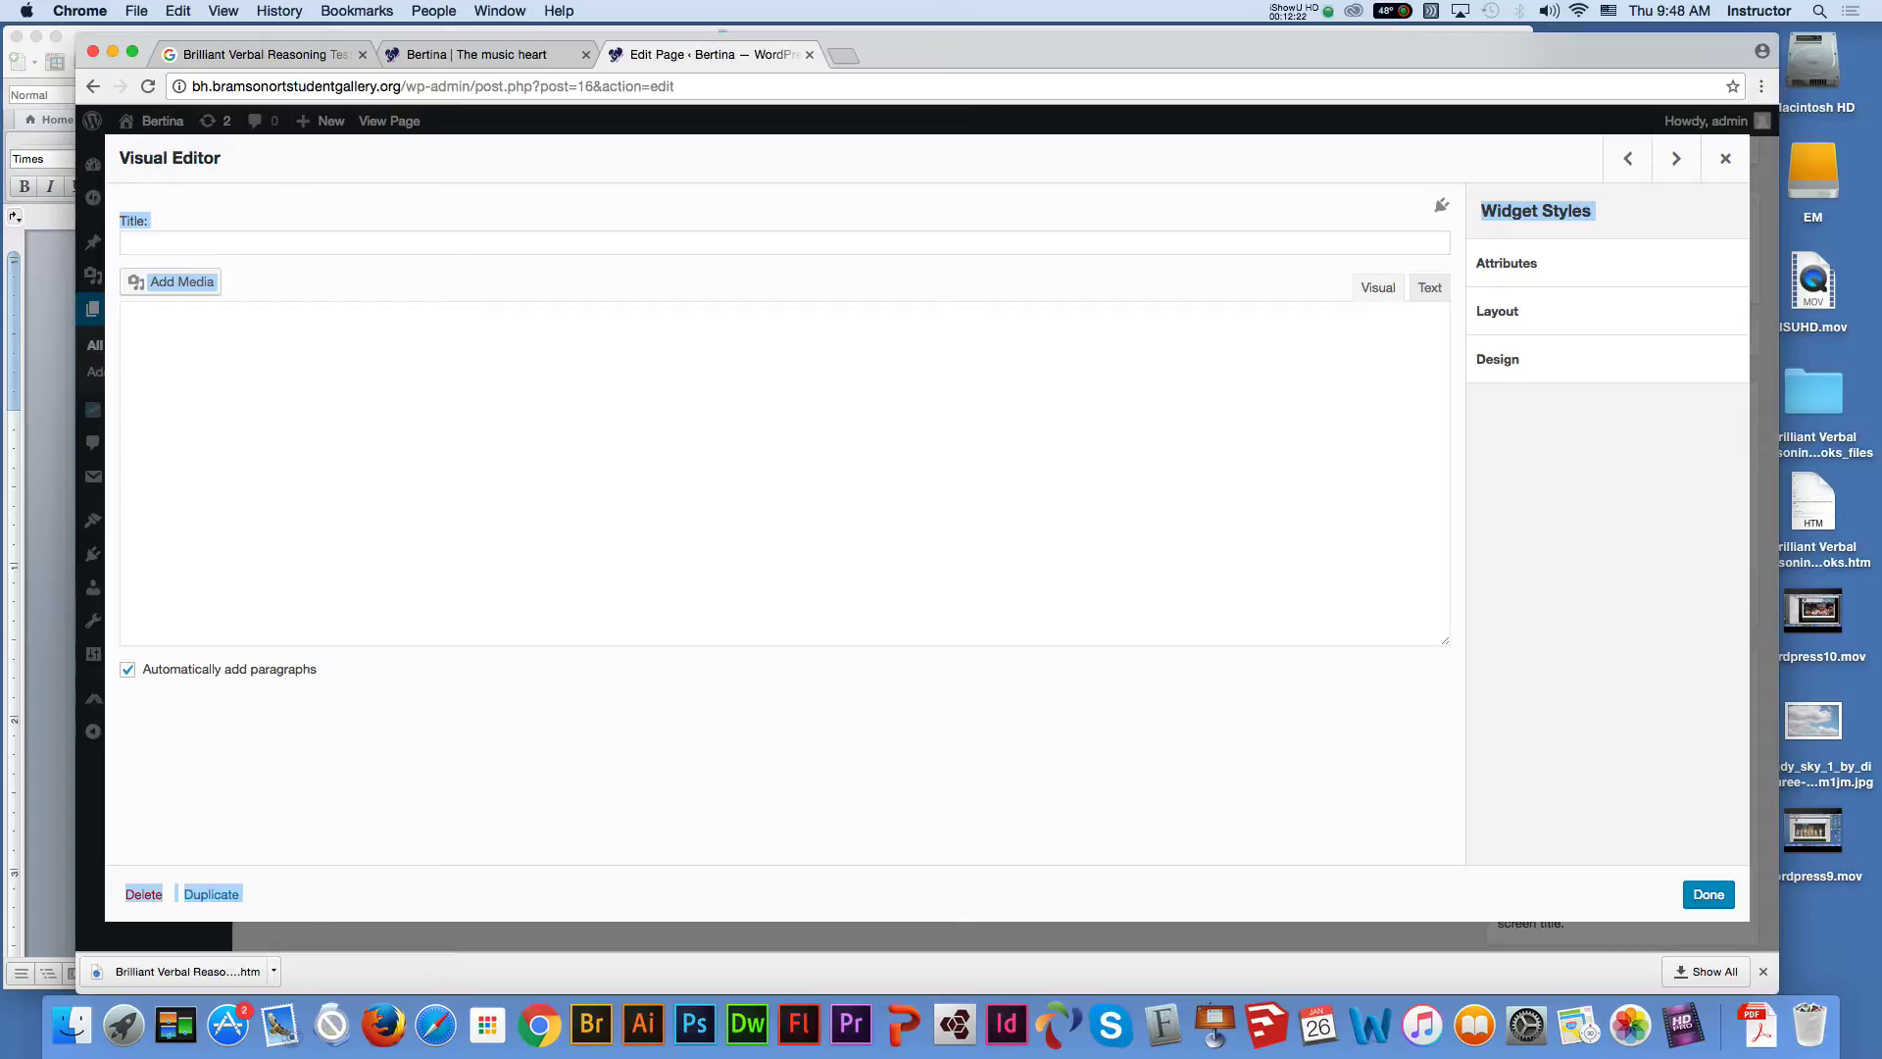
{"action": "left_click", "coordinate": [686, 392]}
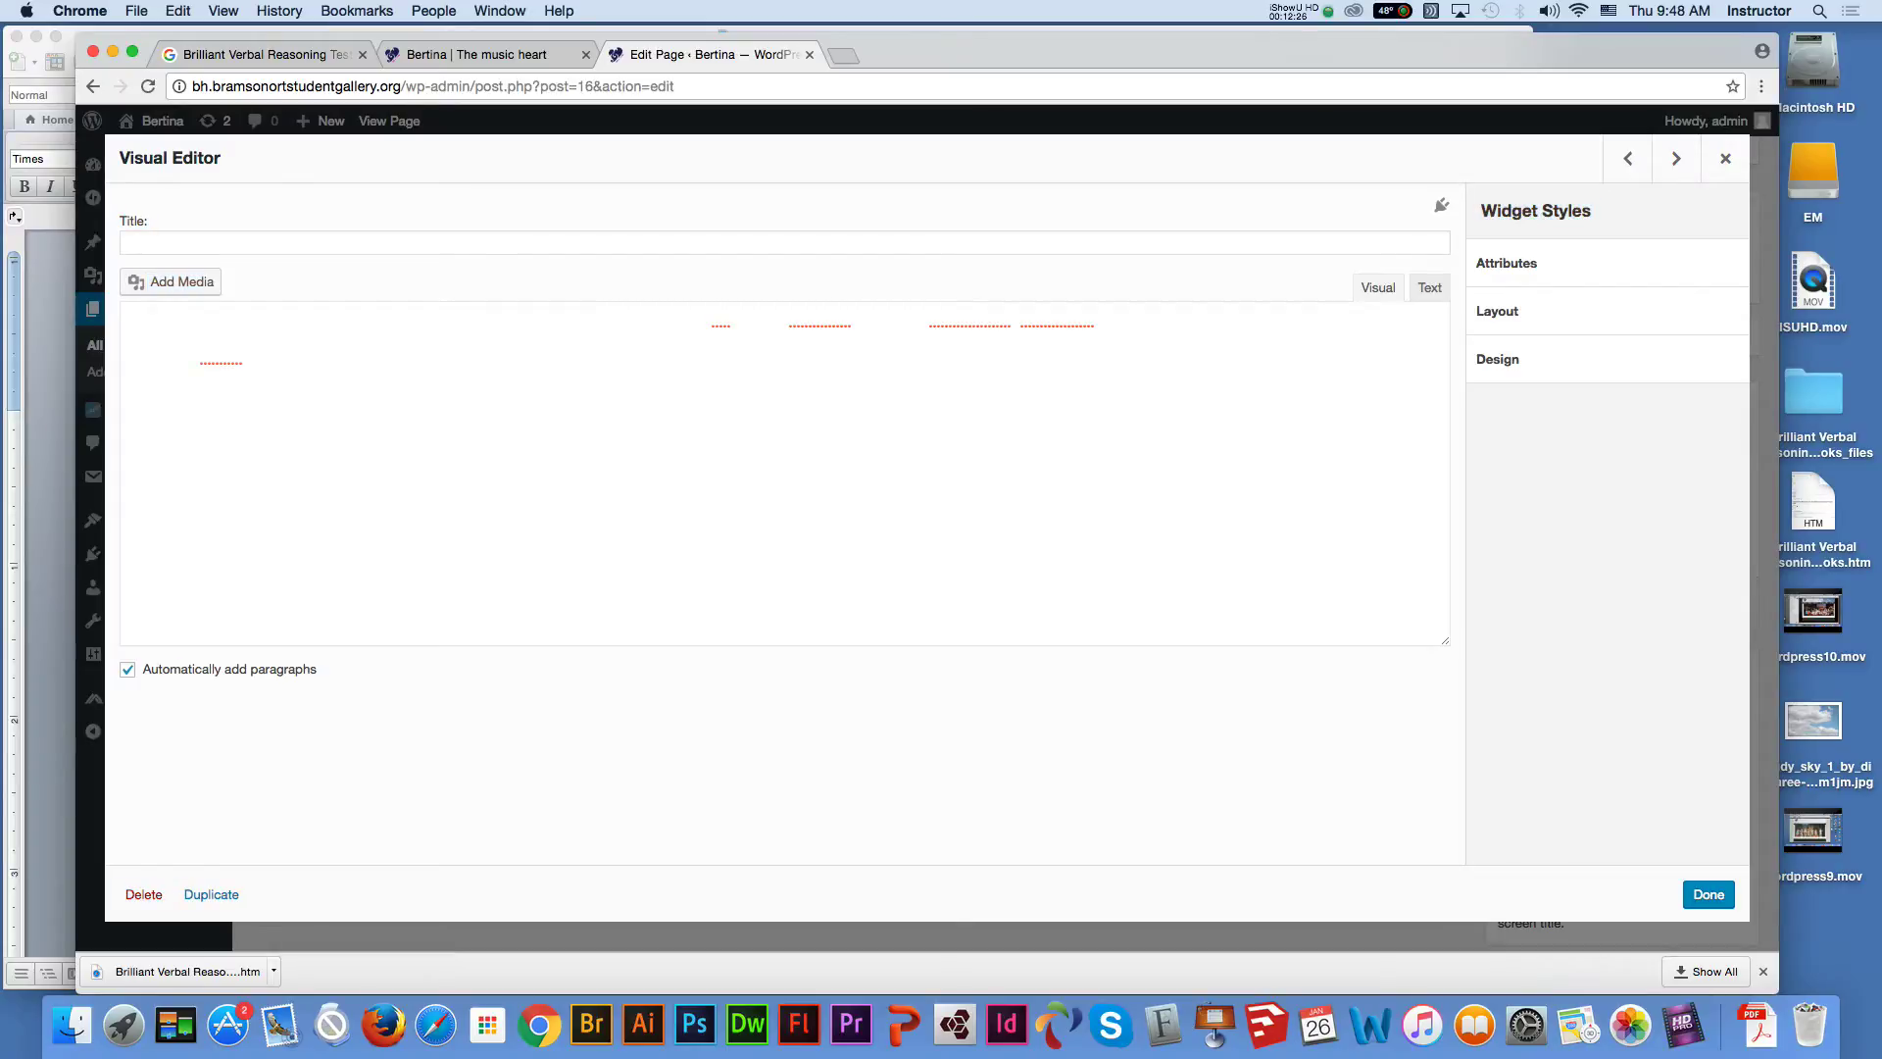
{"action": "left_click", "coordinate": [1429, 287]}
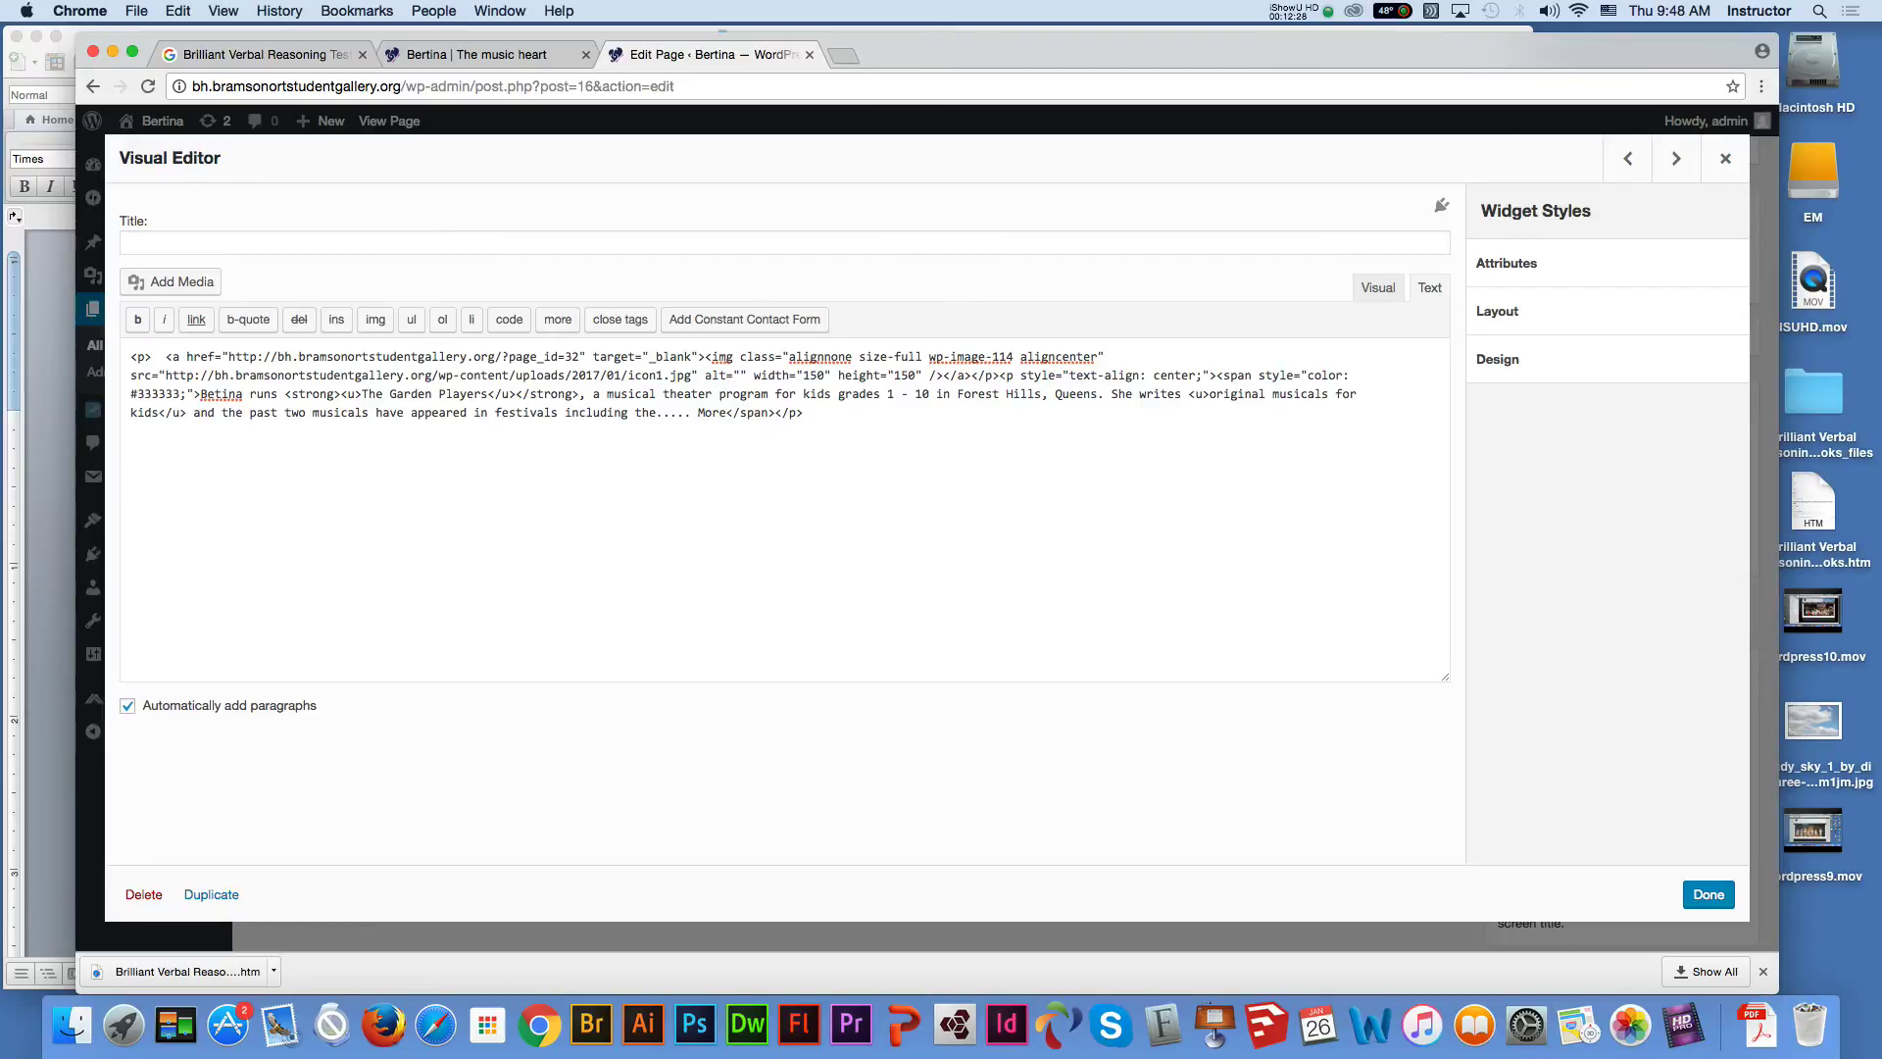
{"action": "left_click", "coordinate": [1378, 287]}
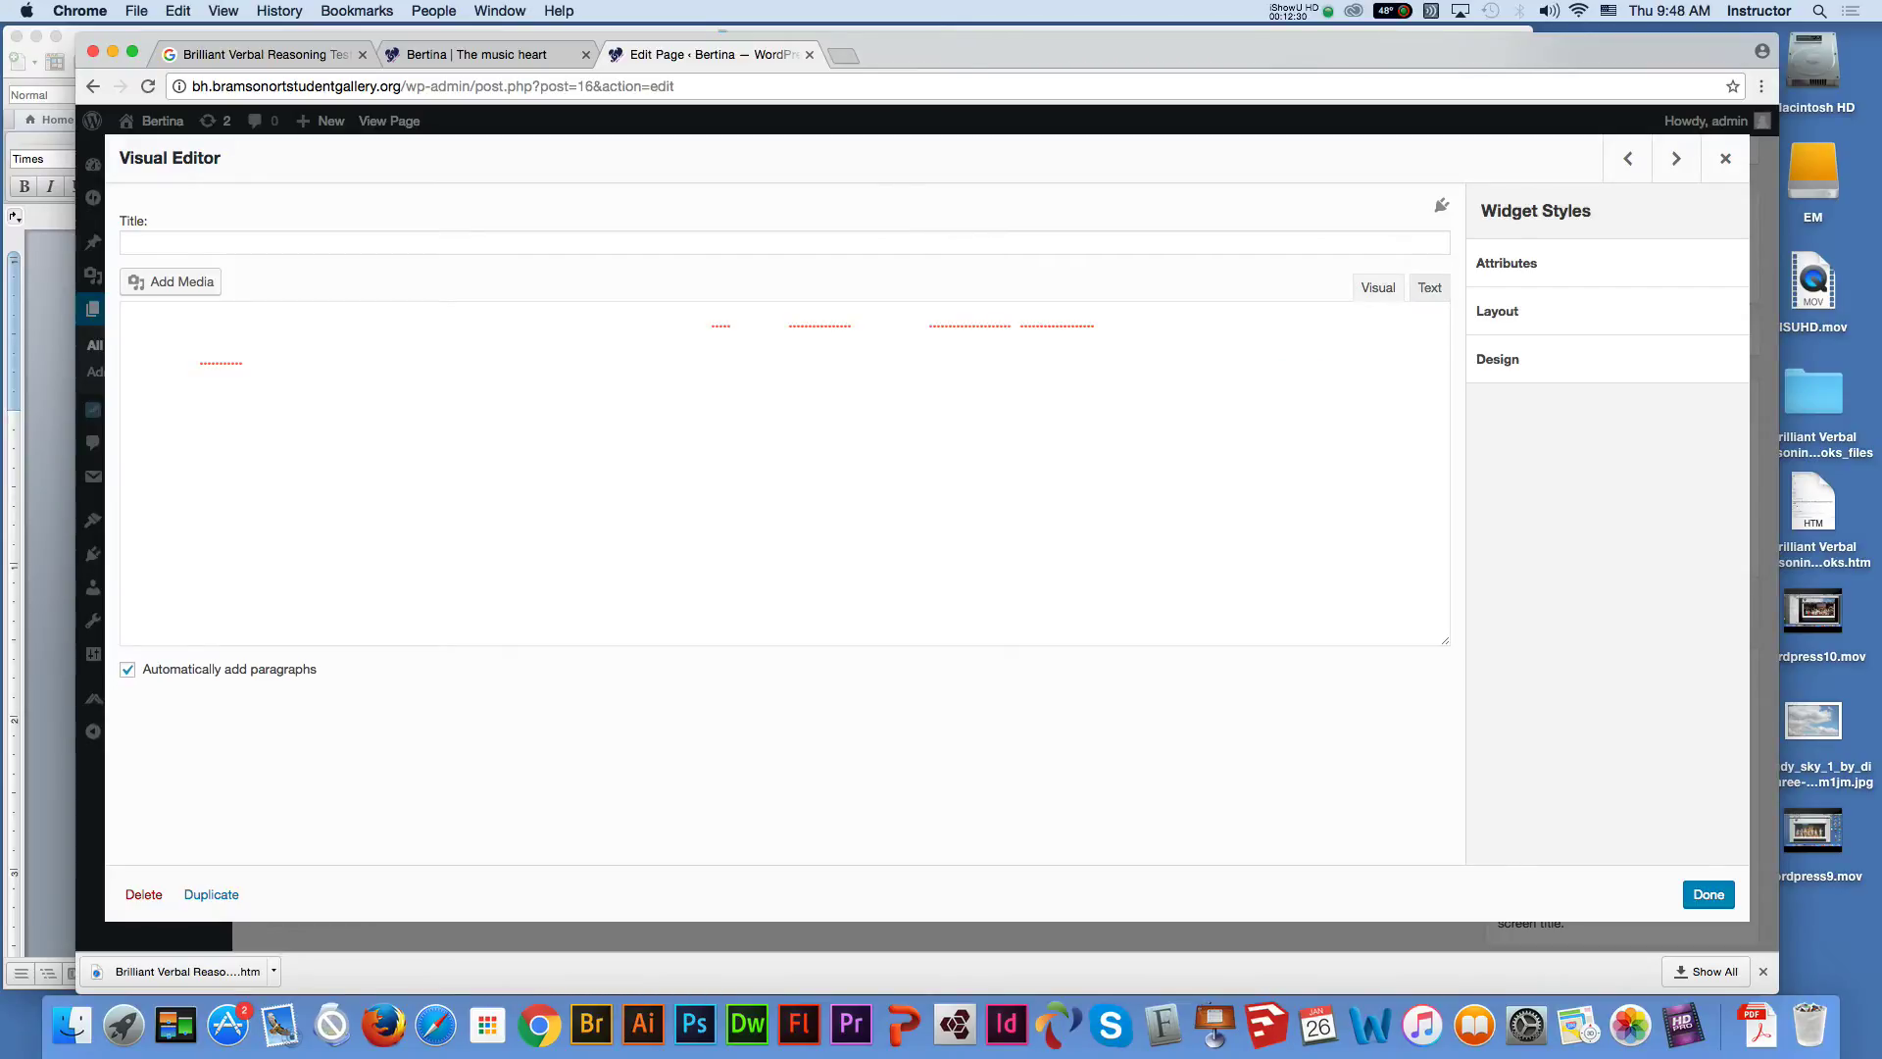
{"action": "left_click_drag", "start_coordinate": [592, 321], "coordinate": [712, 338]}
{"action": "left_click_drag", "start_coordinate": [572, 321], "coordinate": [131, 320]}
{"action": "left_click", "coordinate": [130, 321]}
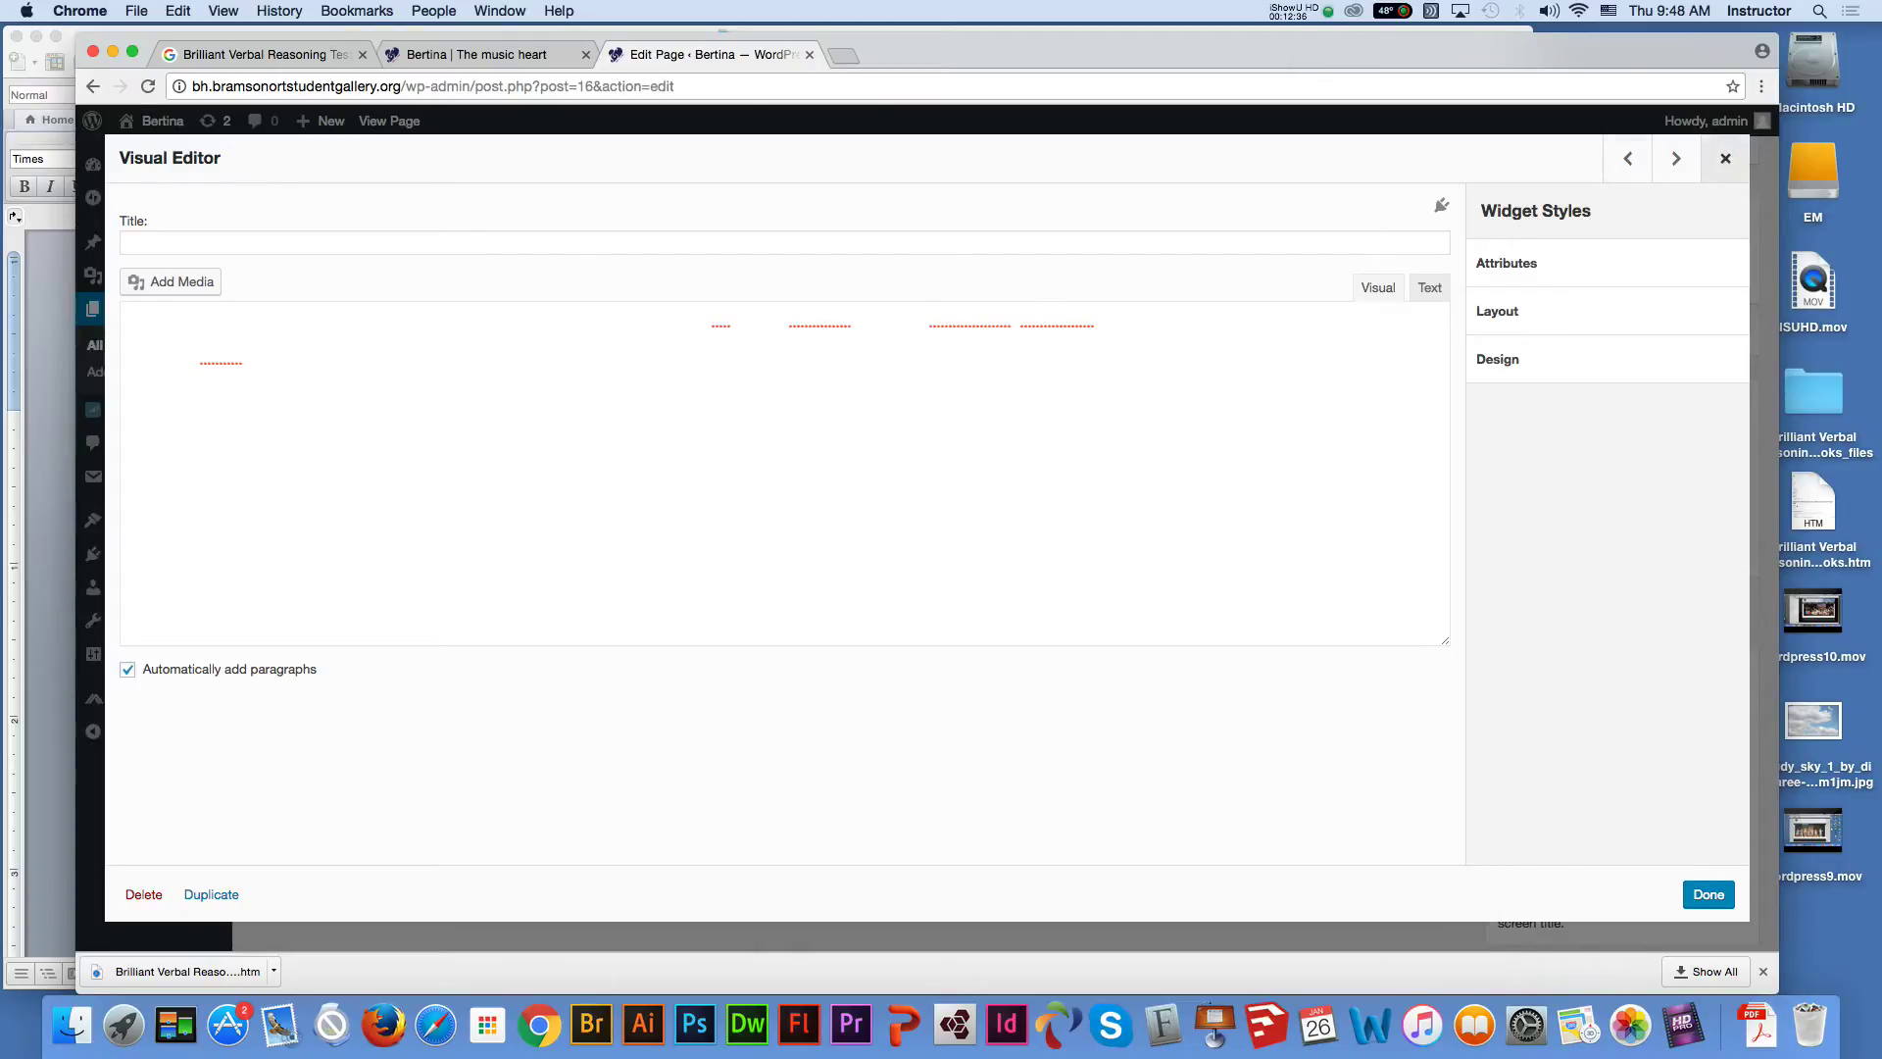
{"action": "left_click", "coordinate": [1725, 158]}
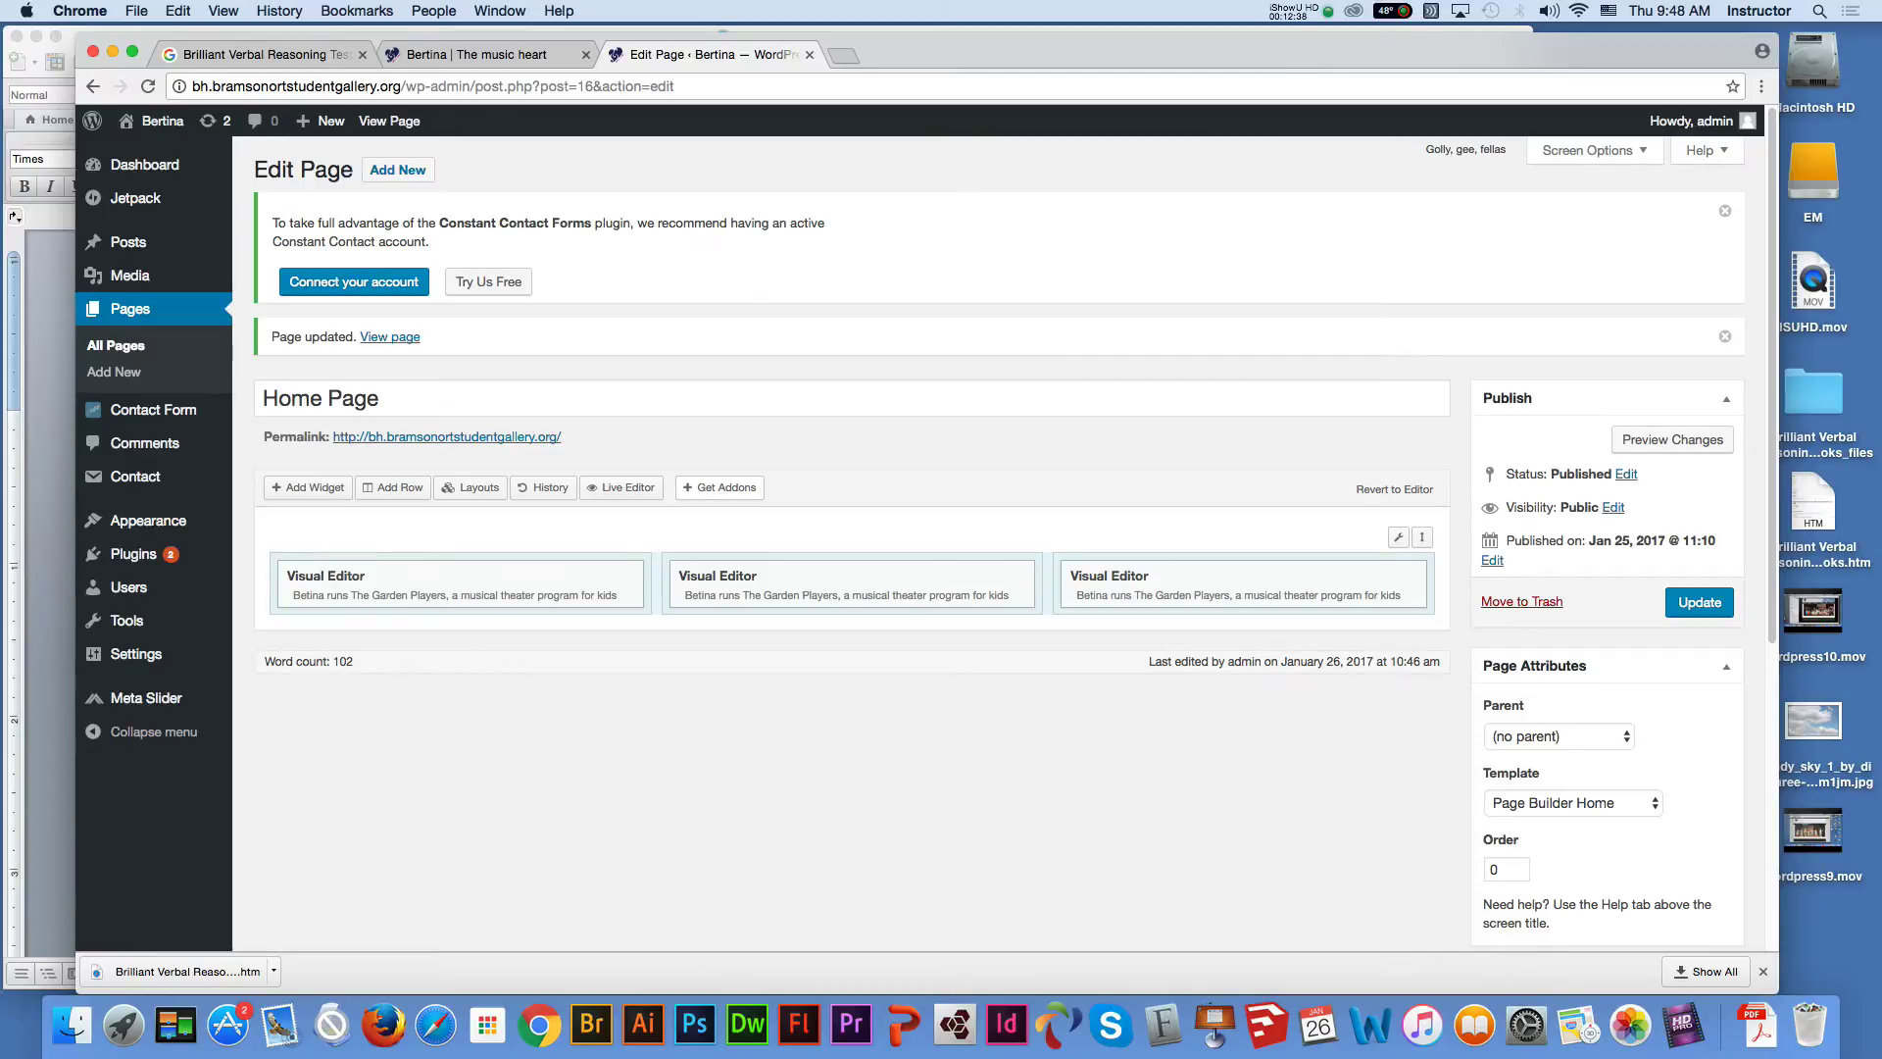
Update the Home Page, and preview its three columns and test the link to the Contact page
{"action": "left_click", "coordinate": [1698, 602]}
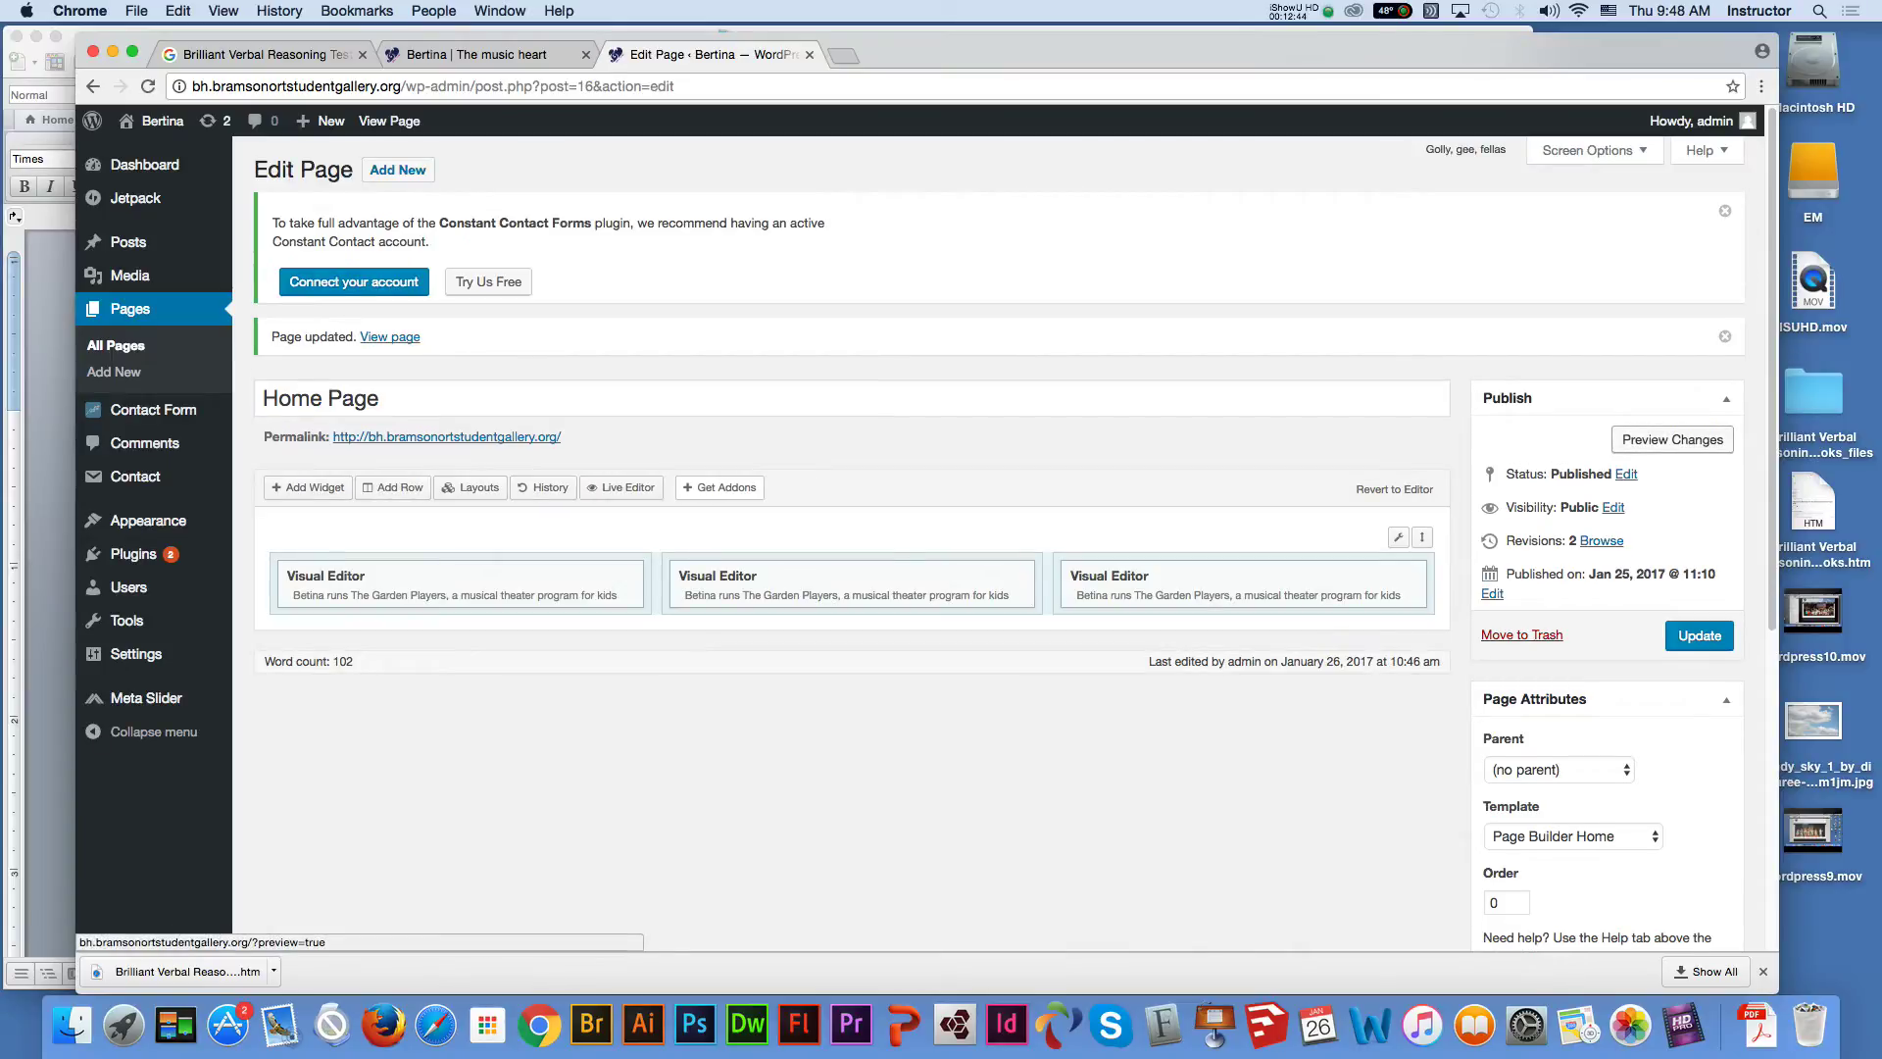
{"action": "left_click", "coordinate": [1671, 439]}
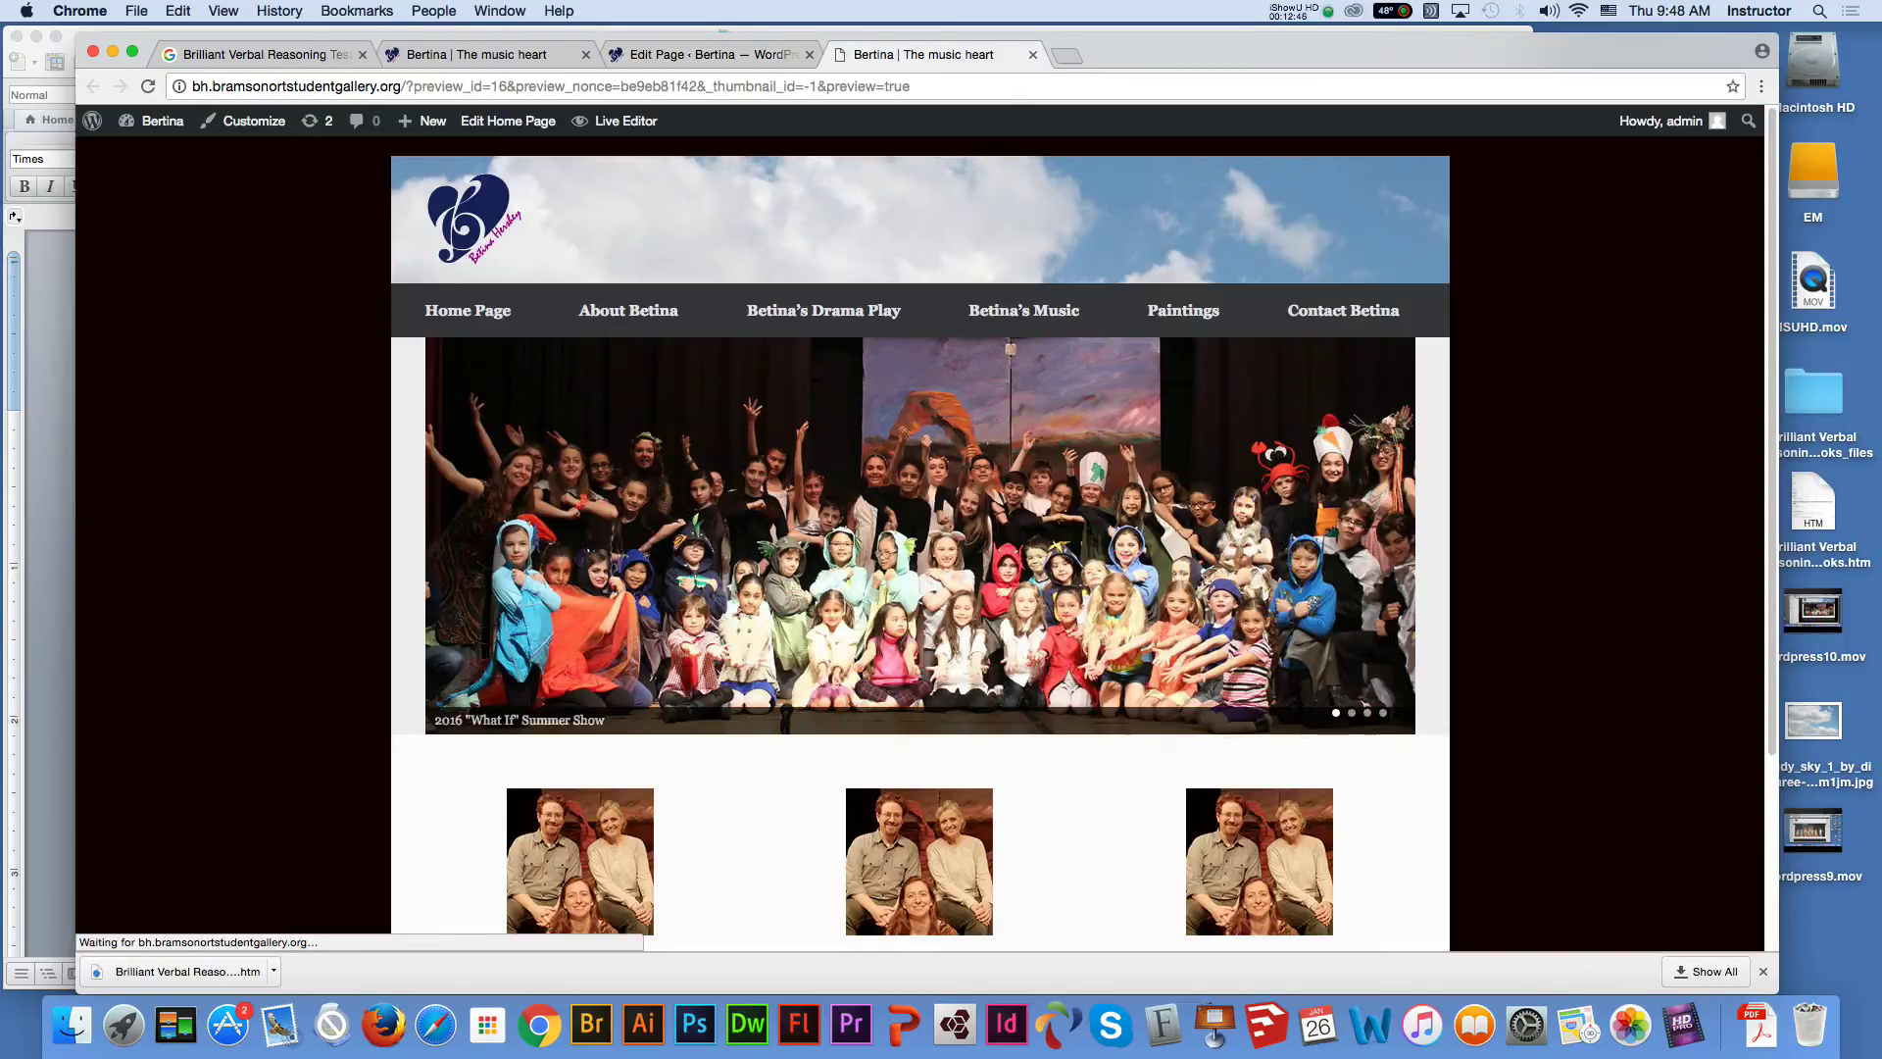
{"action": "scroll", "coordinate": [920, 539], "scroll_direction": "down", "scroll_amount": 5}
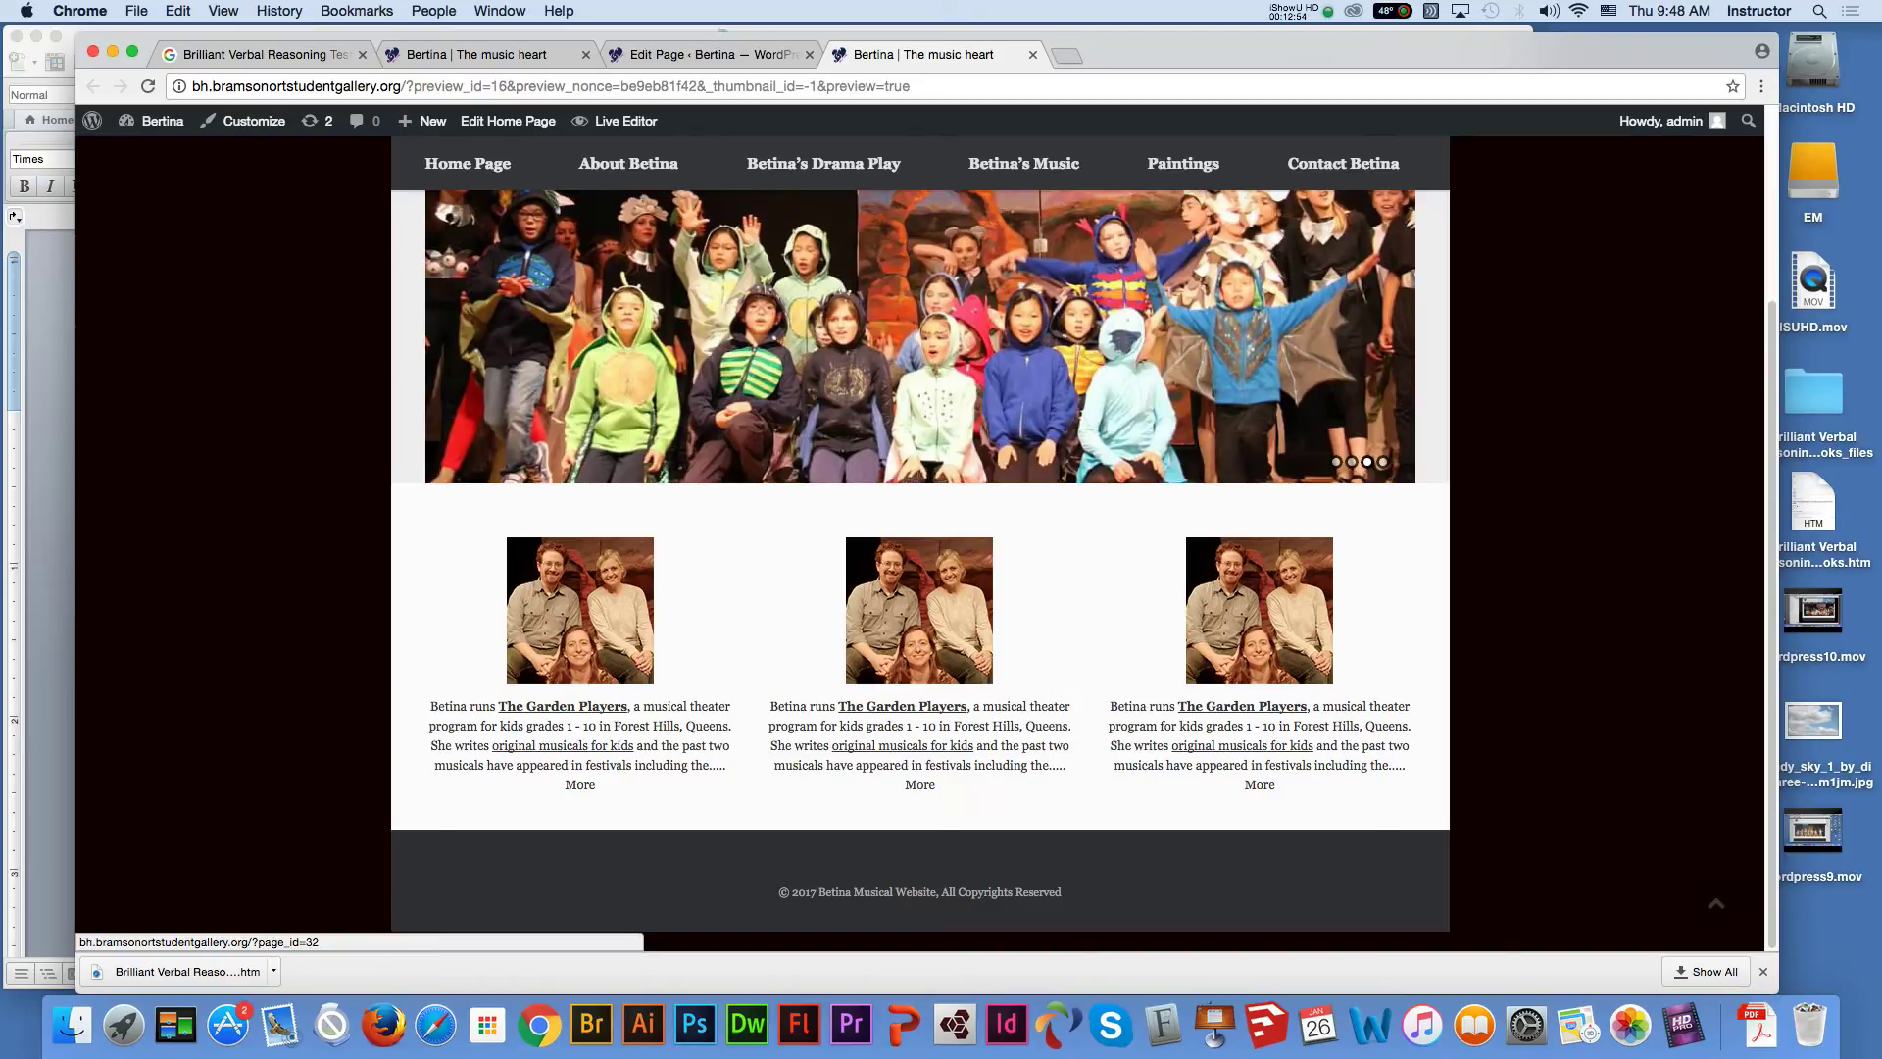
{"action": "left_click", "coordinate": [1343, 163]}
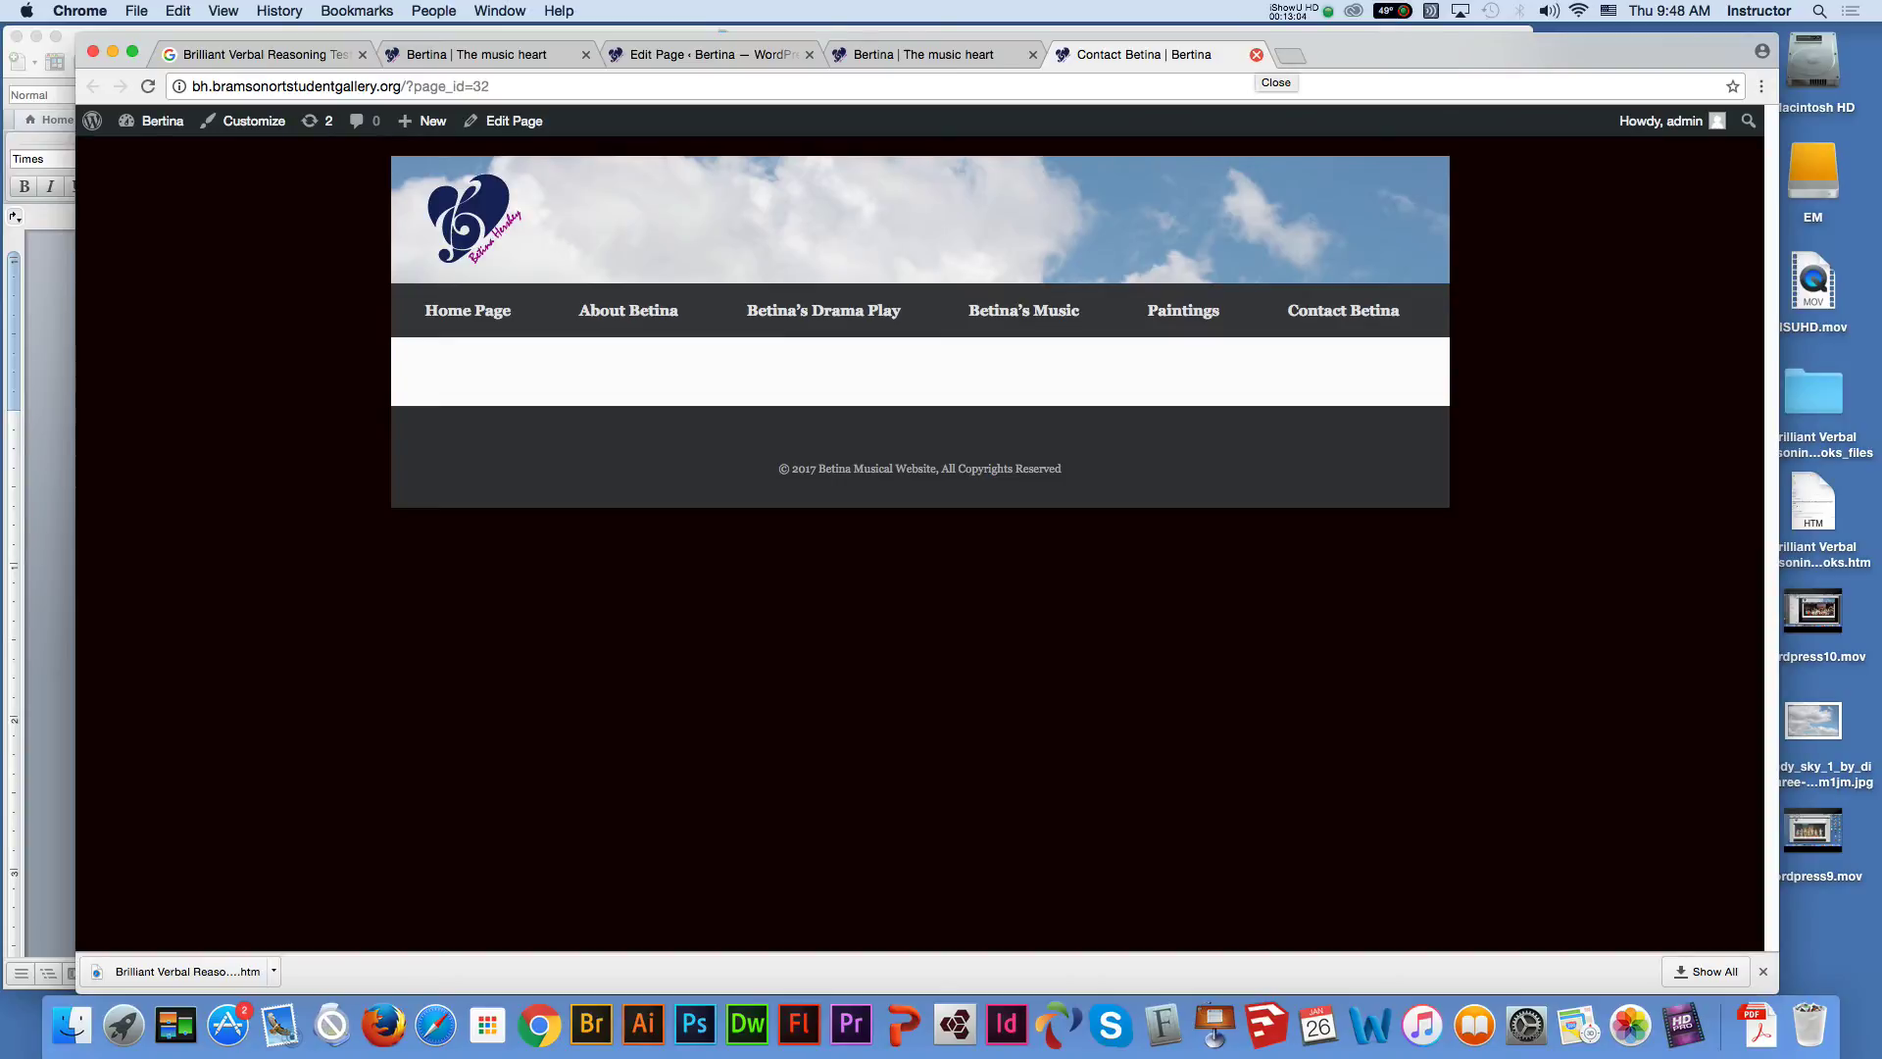
Close the Contact page tab, remove the blank line above the photo in the first column's widget, and update the Home Page
{"action": "left_click", "coordinate": [1255, 55]}
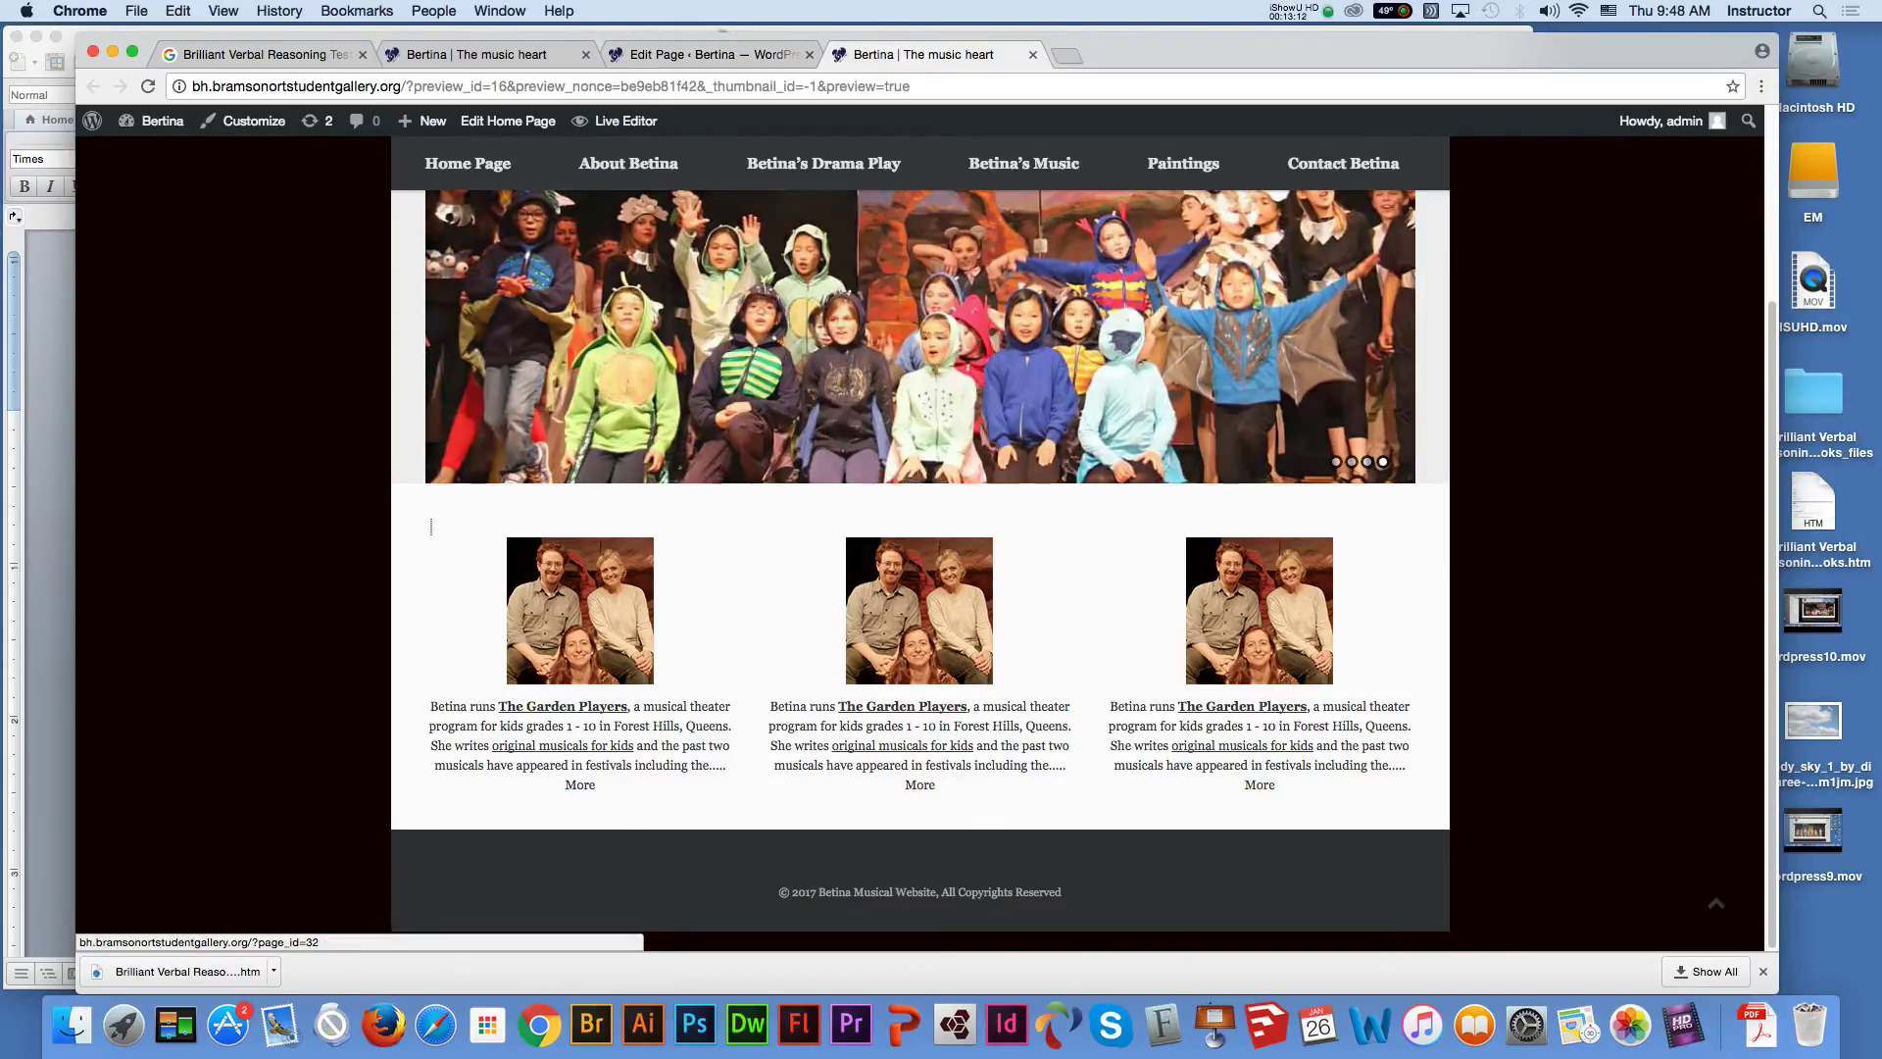
{"action": "left_click", "coordinate": [706, 54]}
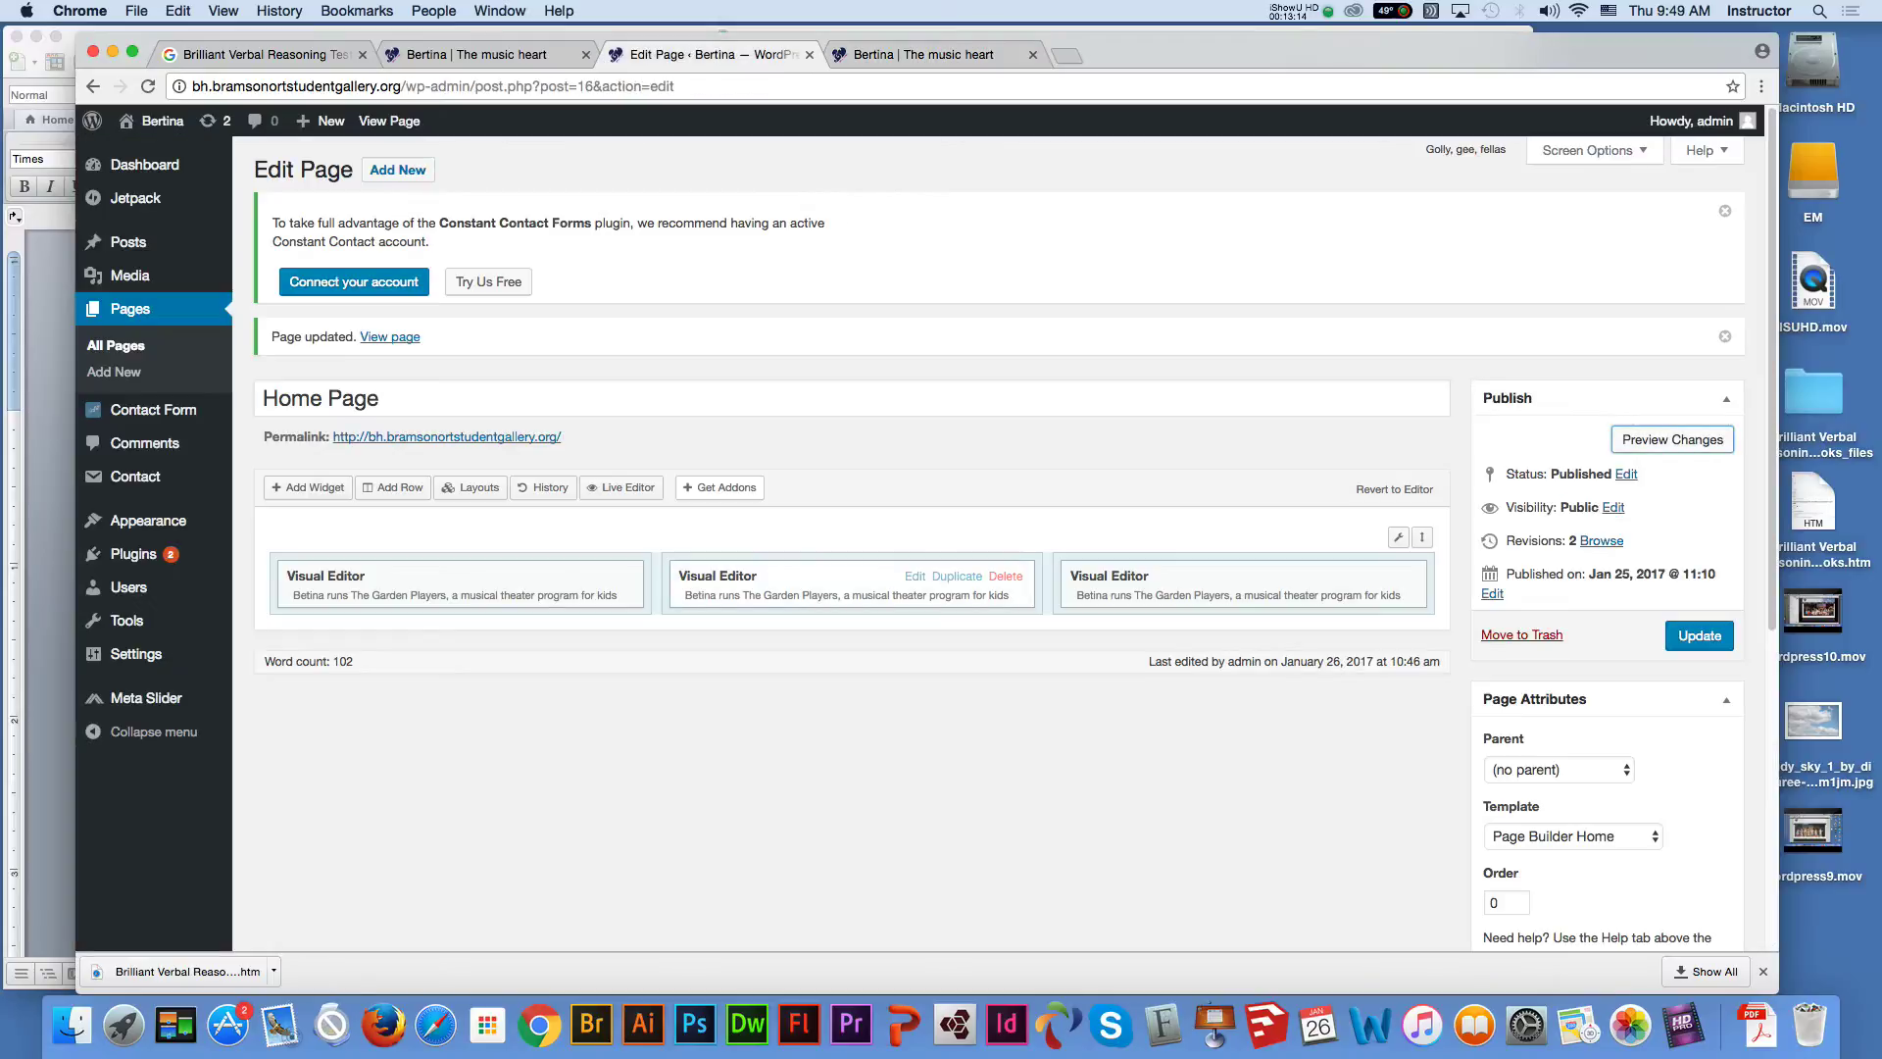
{"action": "left_click", "coordinate": [523, 575]}
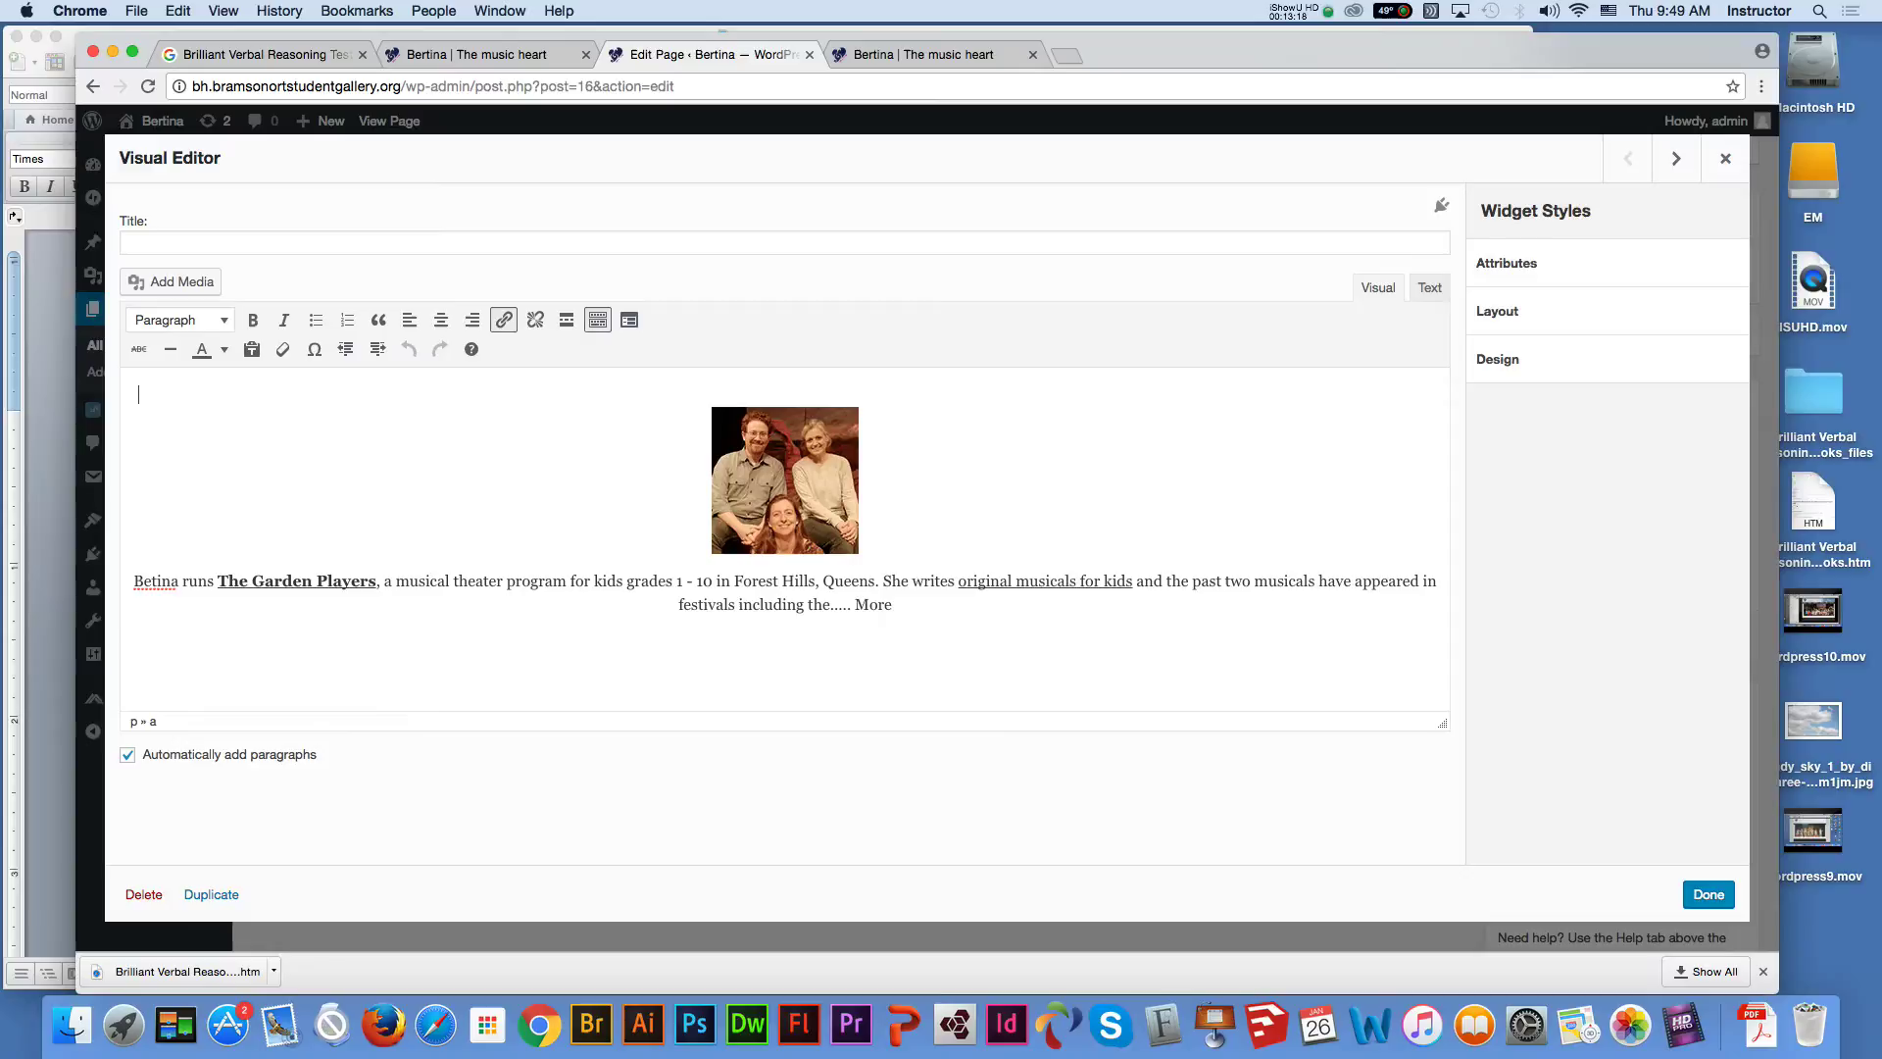
{"action": "key", "text": "BackSpace"}
{"action": "key", "text": "BackSpace"}
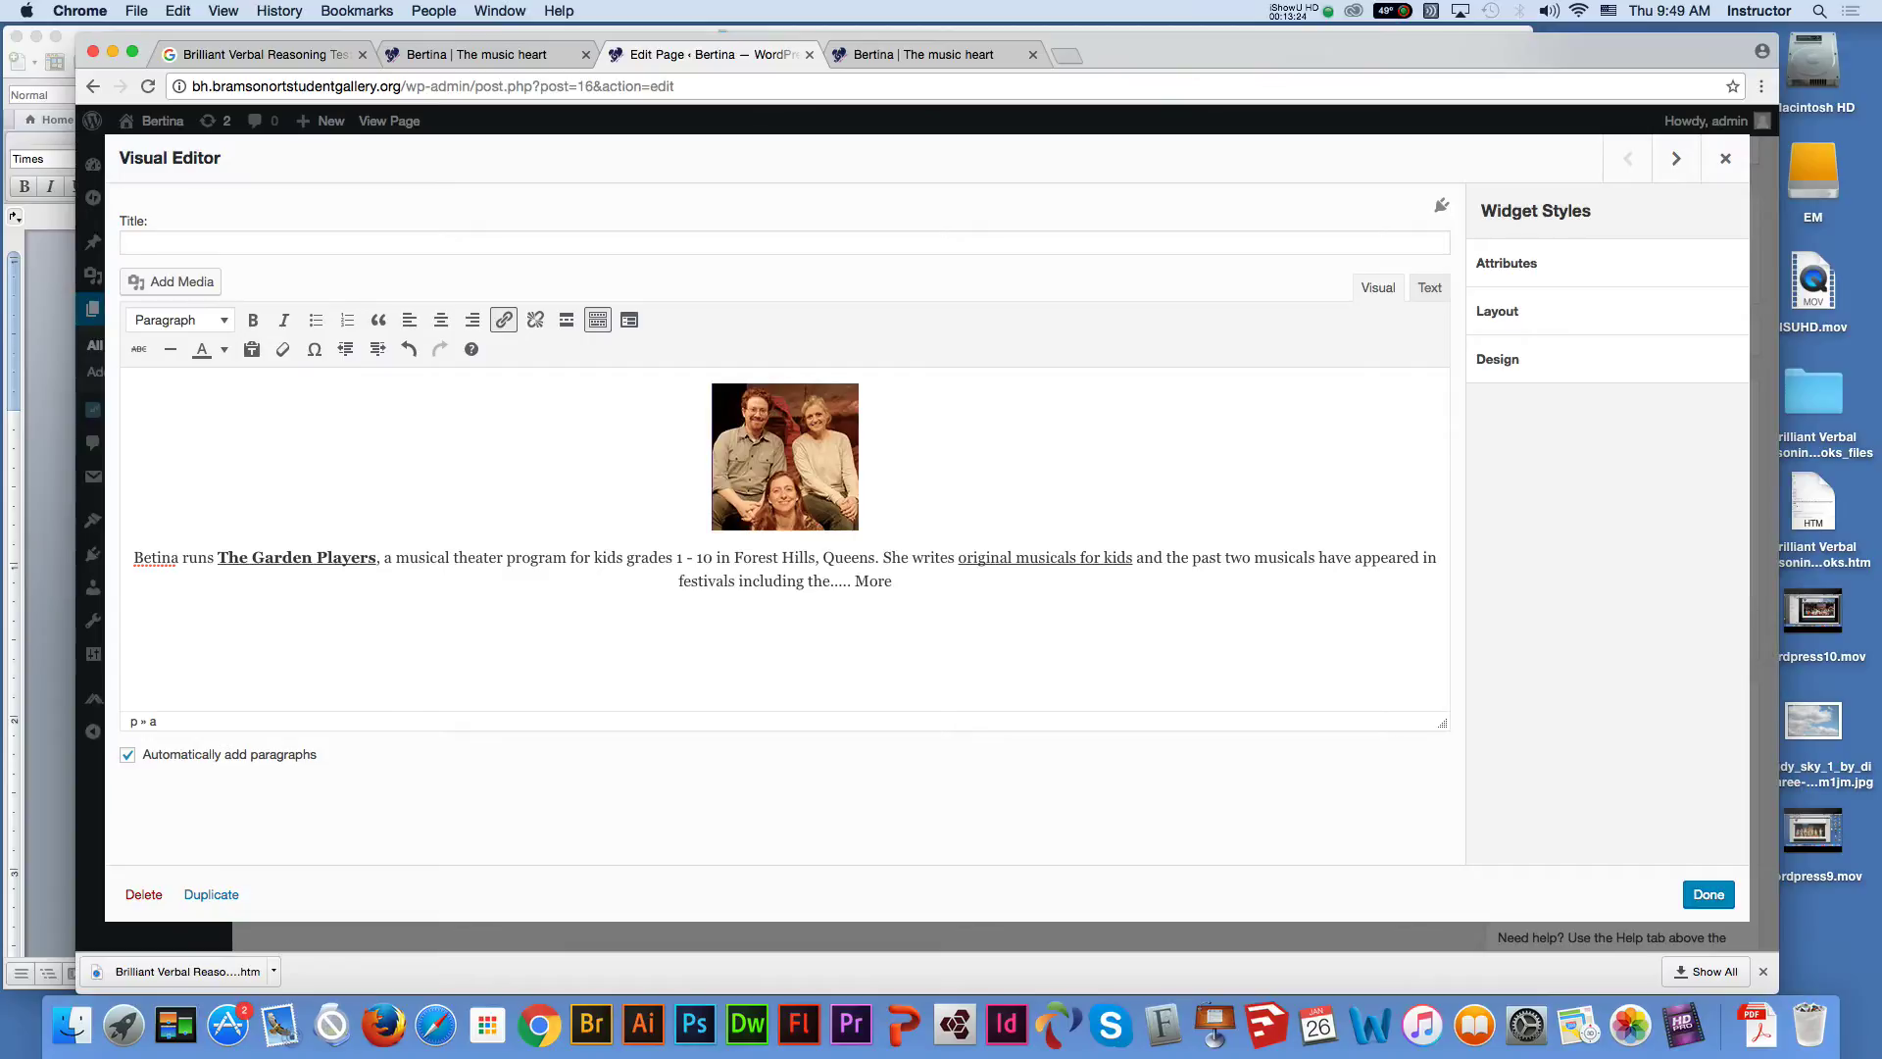
{"action": "left_click", "coordinate": [1709, 894]}
{"action": "left_click", "coordinate": [1699, 635]}
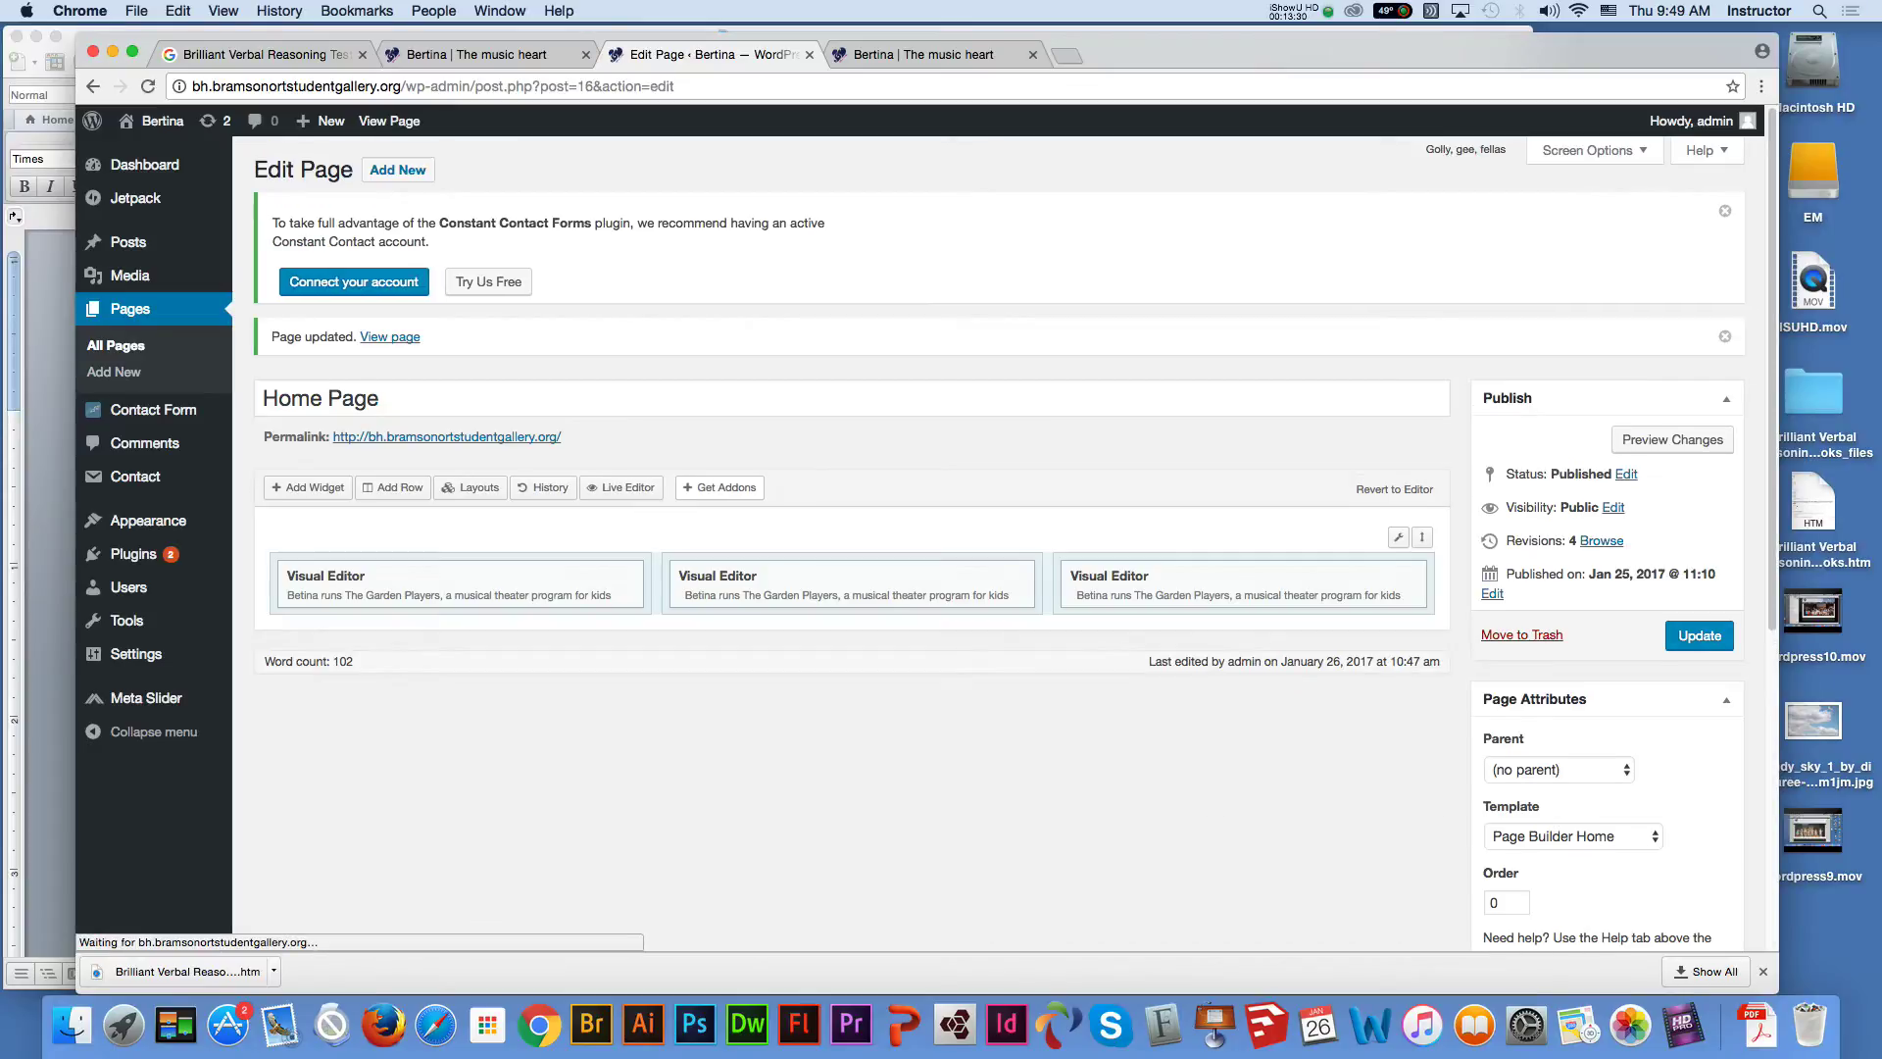
In the second column's Visual Editor widget, replace the photo with icon2.jpg from the media library and center it
{"action": "left_click", "coordinate": [914, 576]}
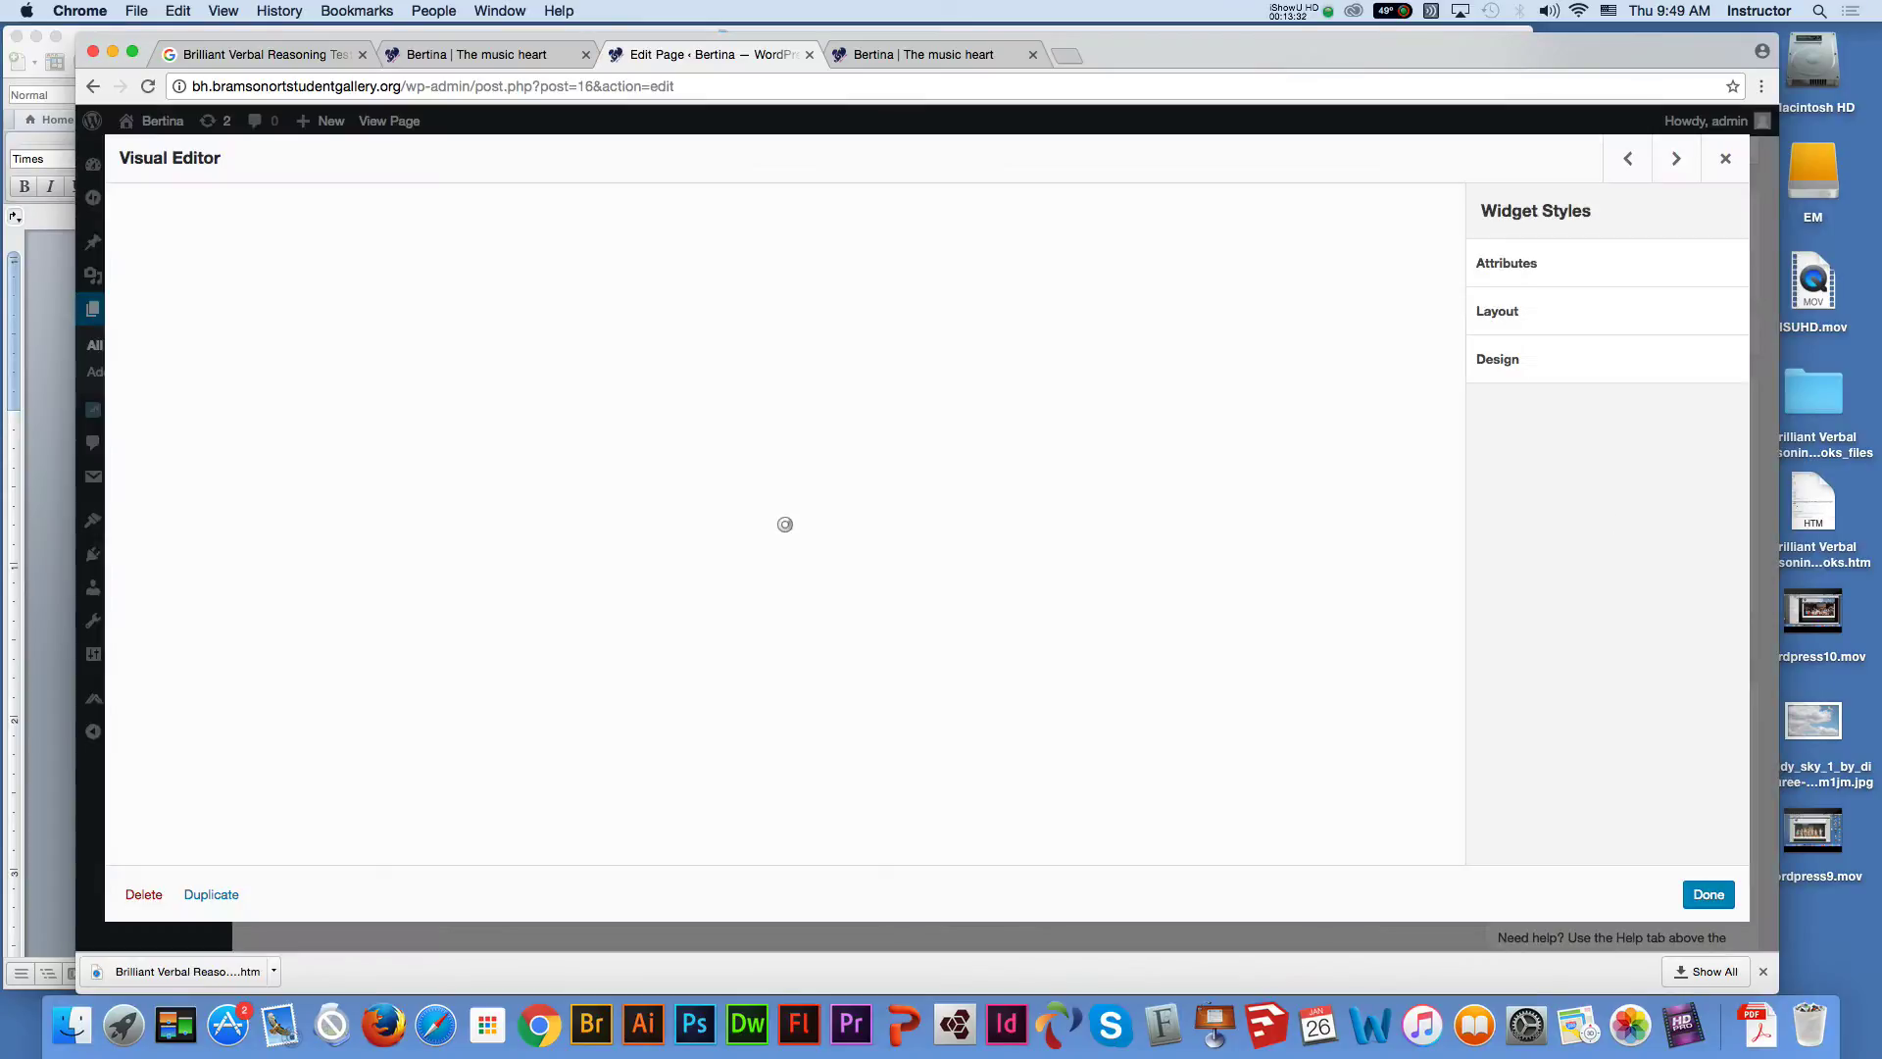
{"action": "left_click", "coordinate": [788, 487]}
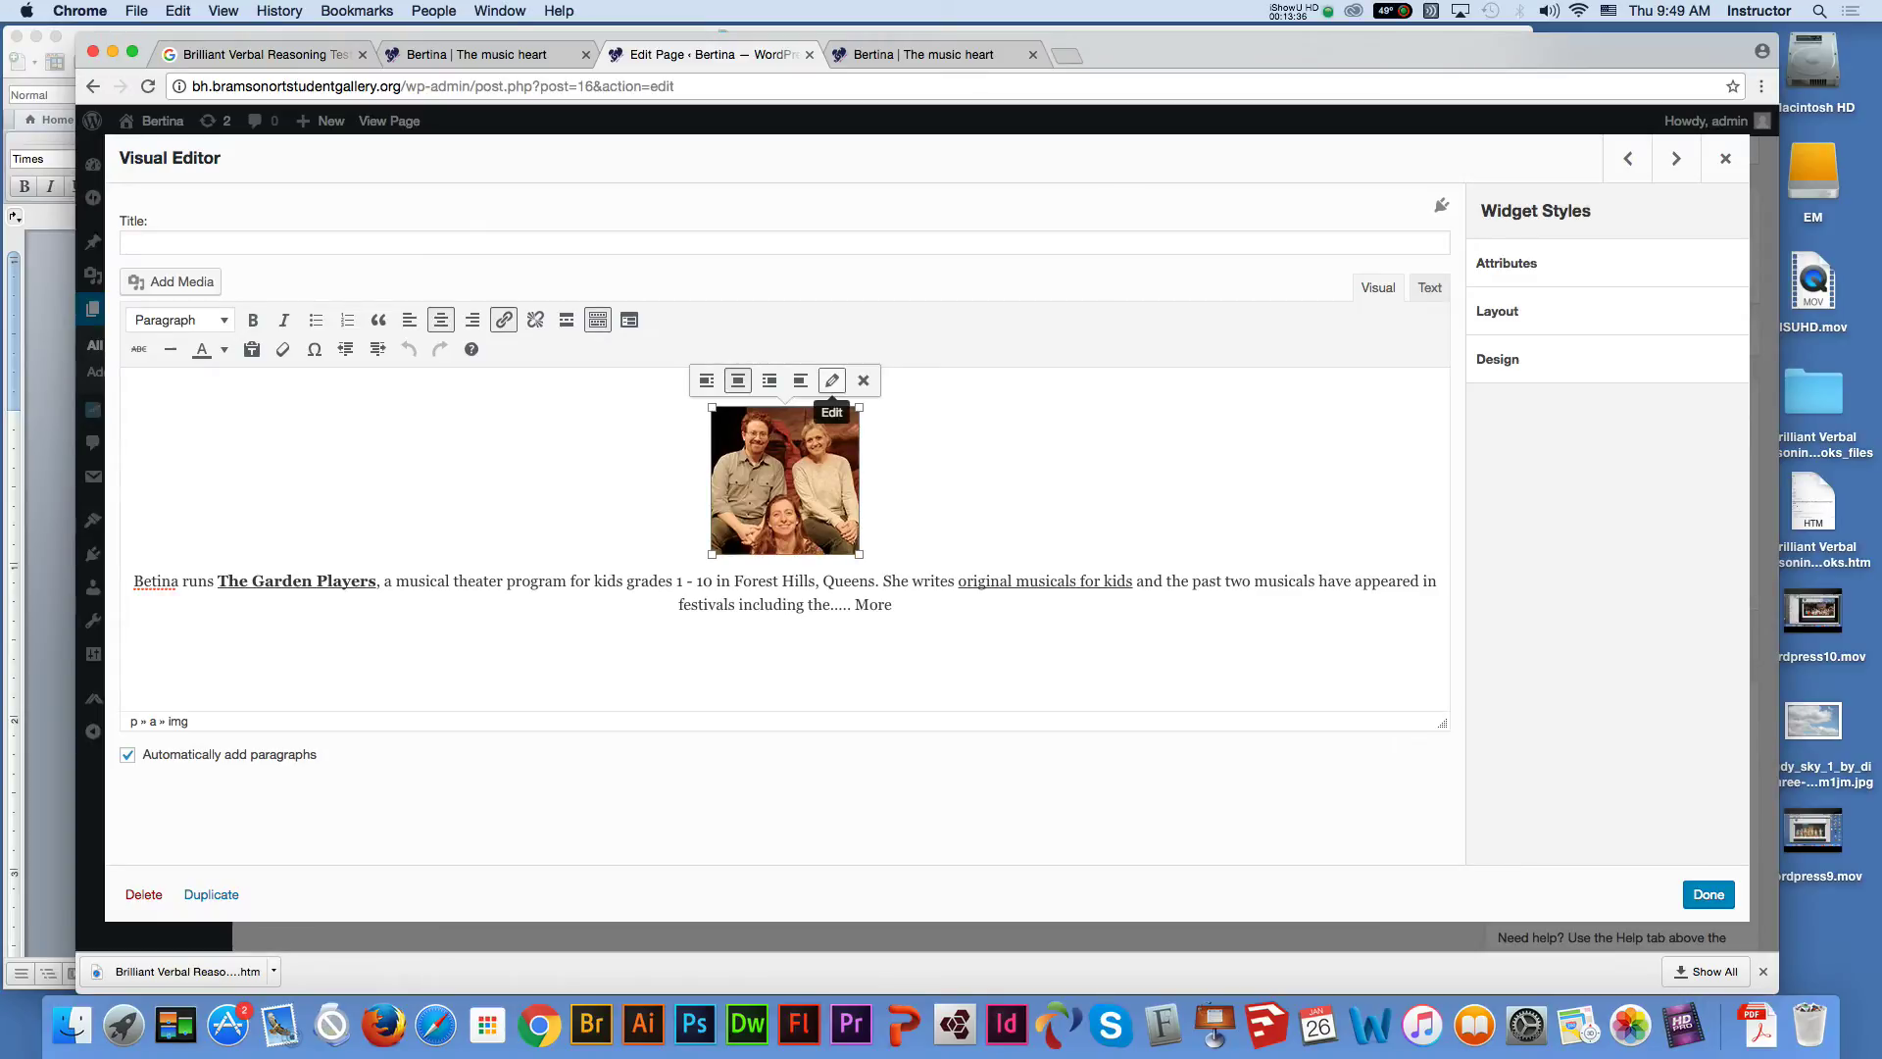
{"action": "left_click", "coordinate": [833, 381]}
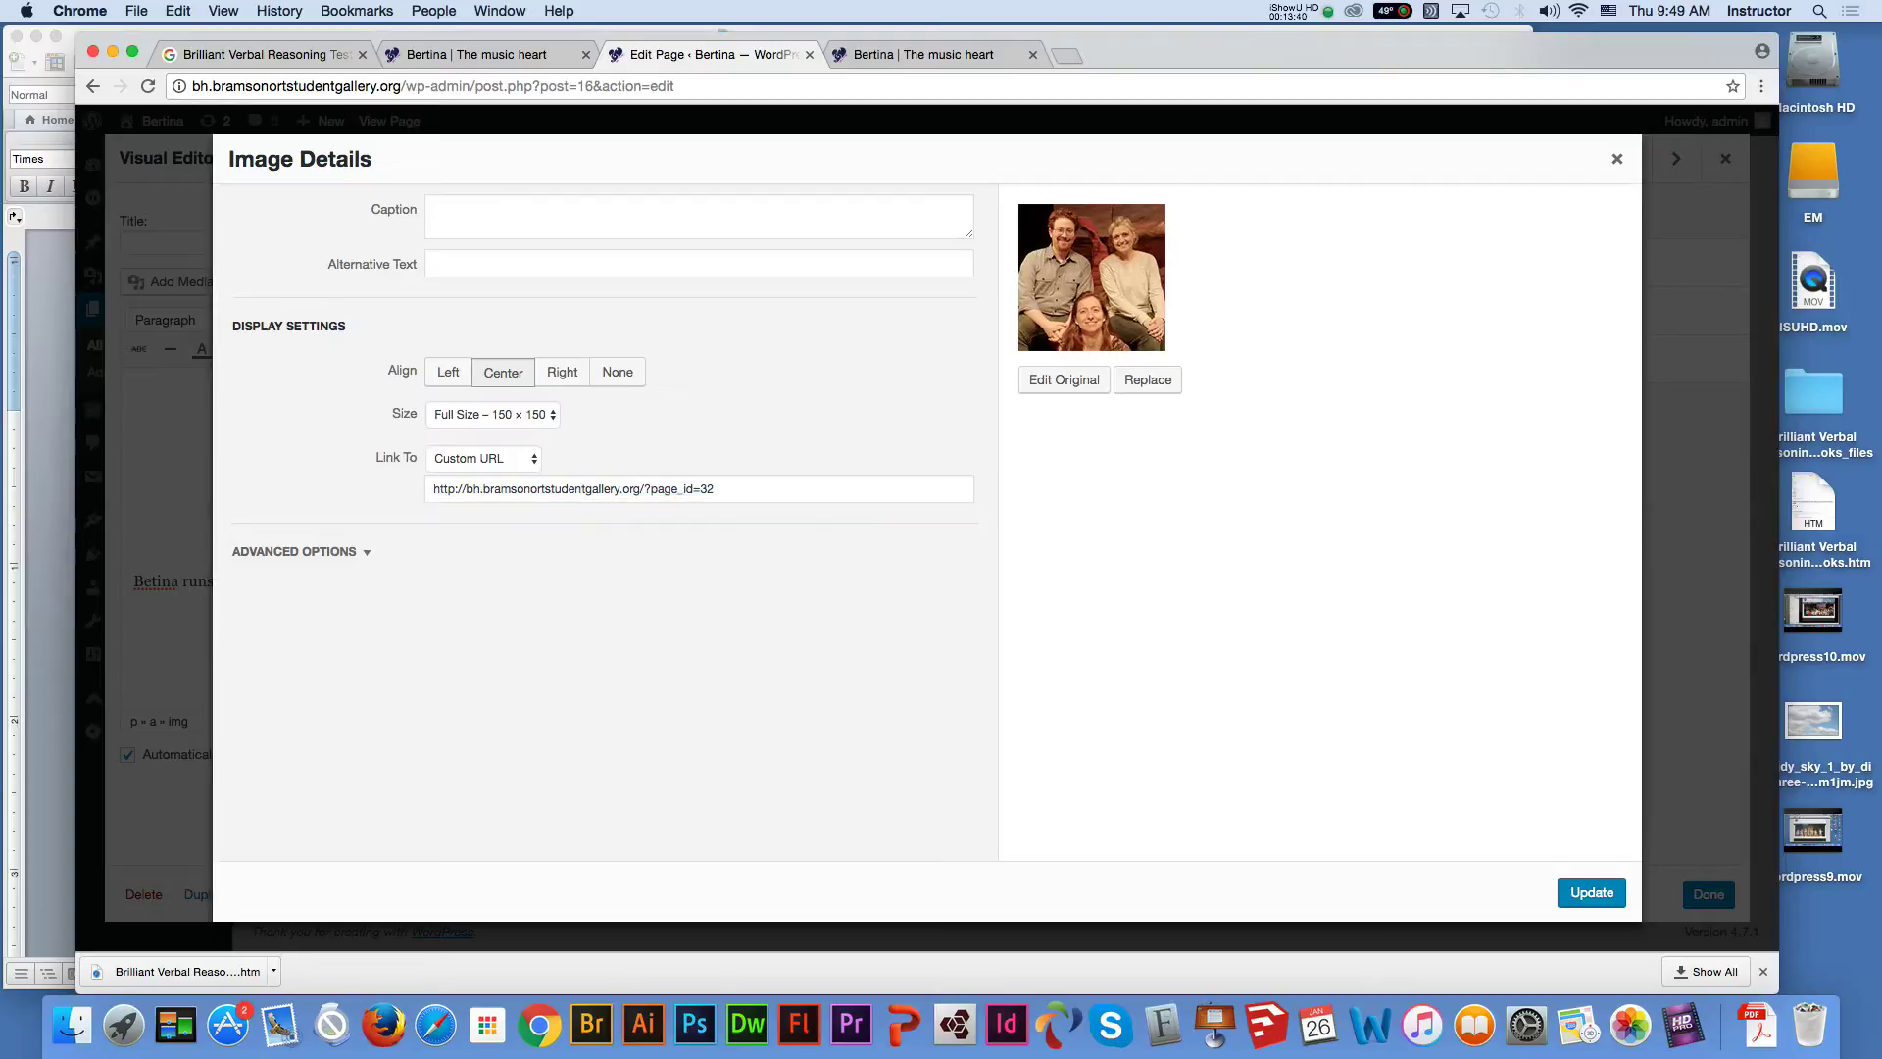
{"action": "left_click", "coordinate": [1148, 380]}
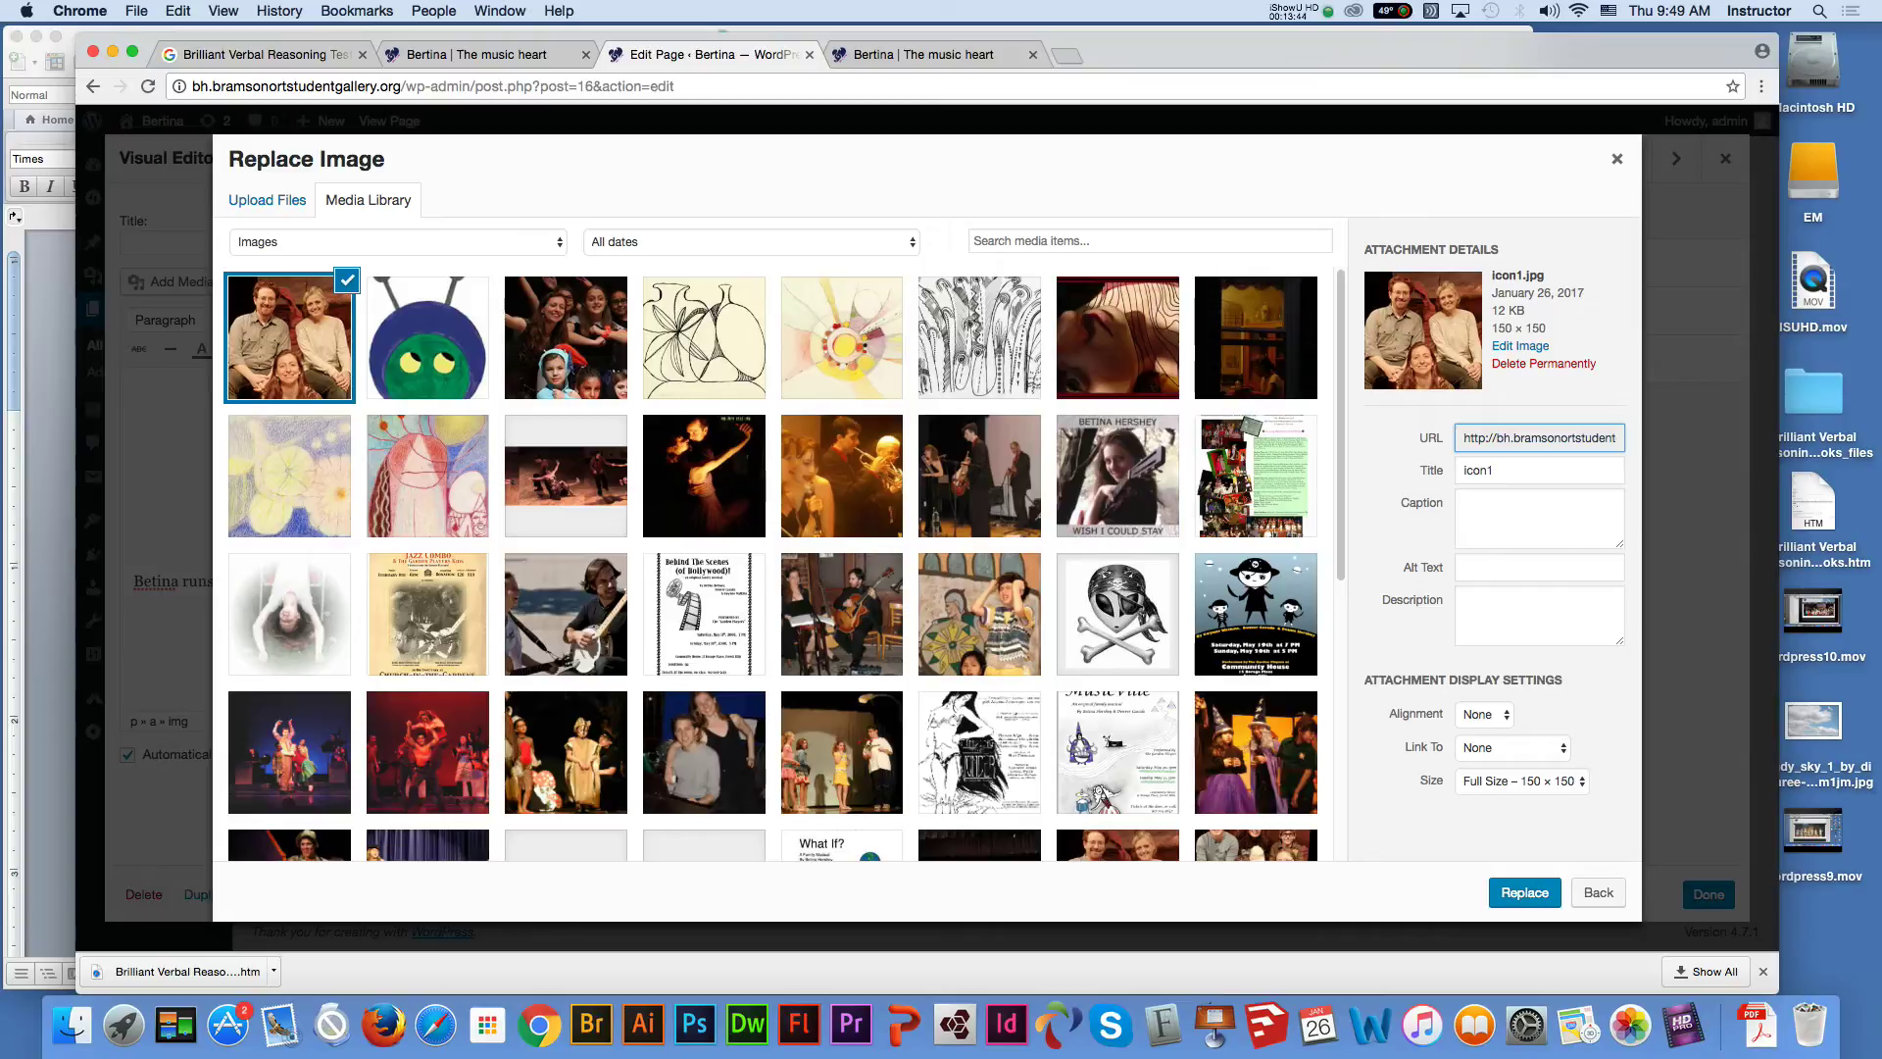
{"action": "left_click", "coordinate": [565, 339]}
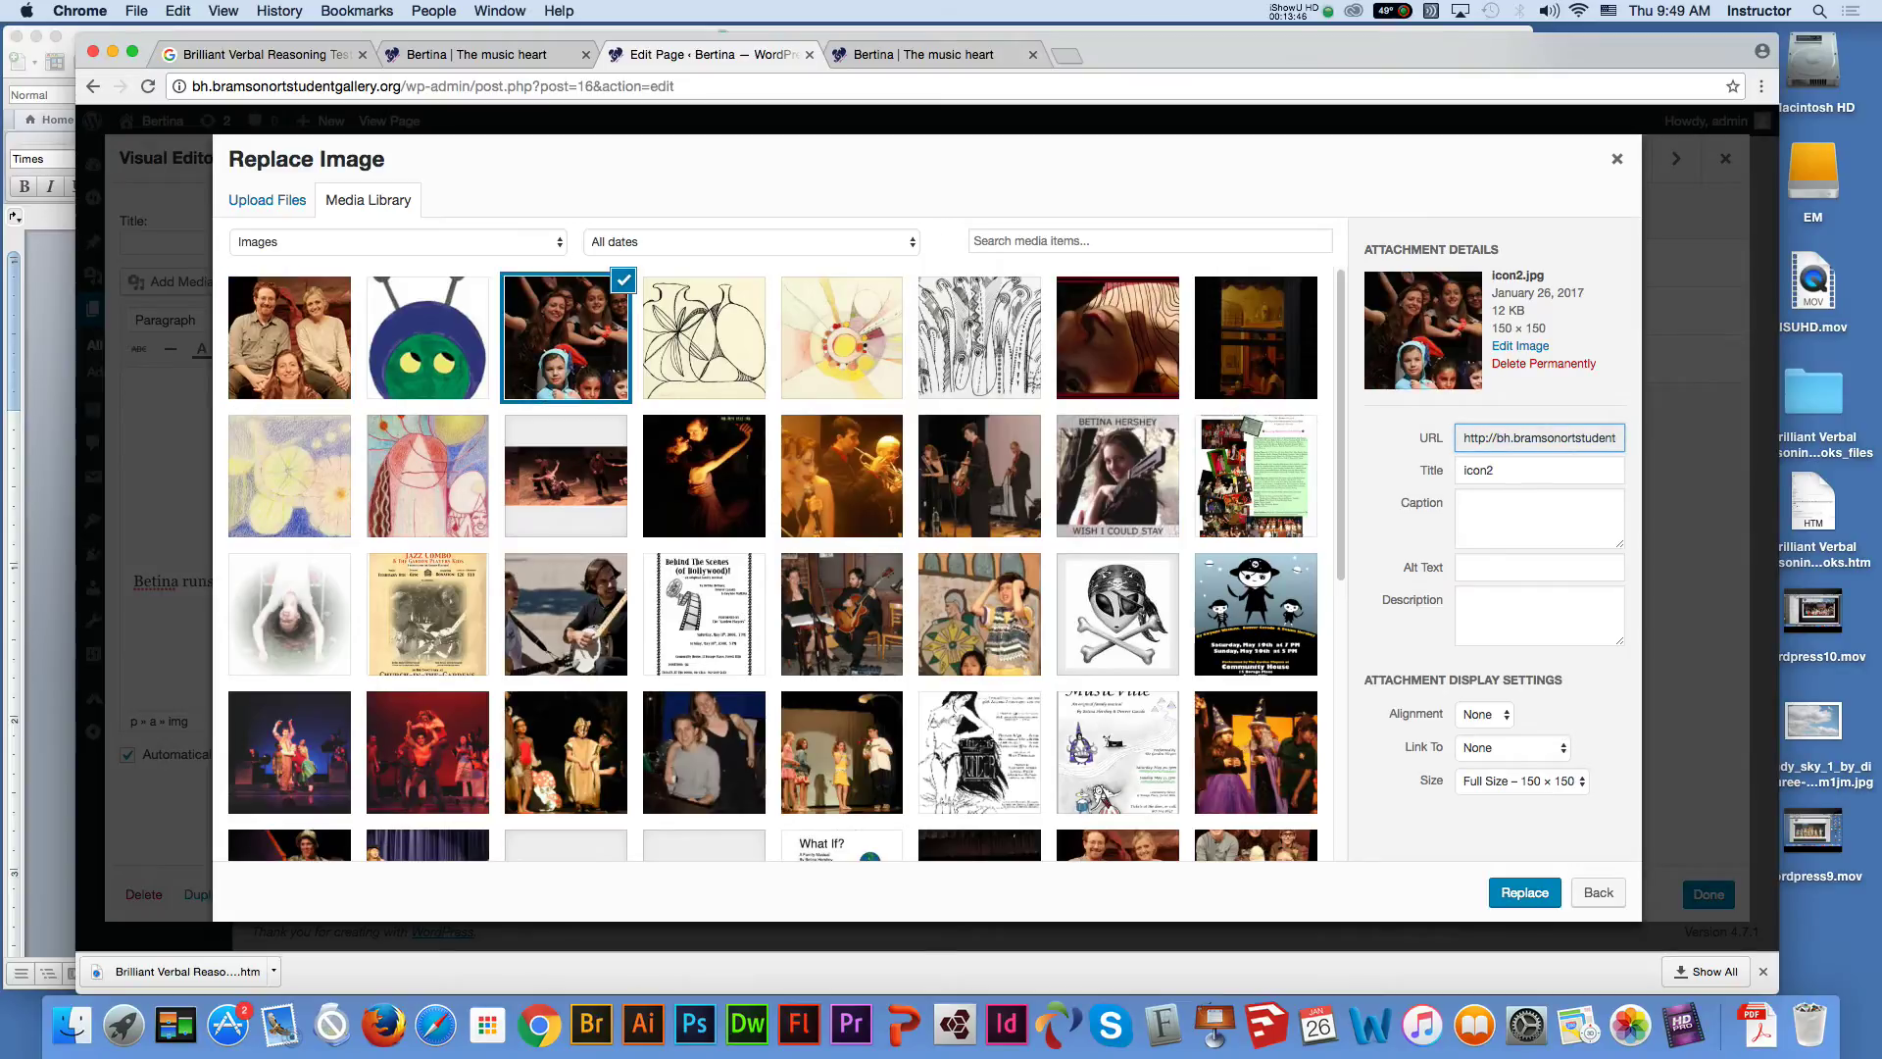
{"action": "left_click", "coordinate": [1524, 892]}
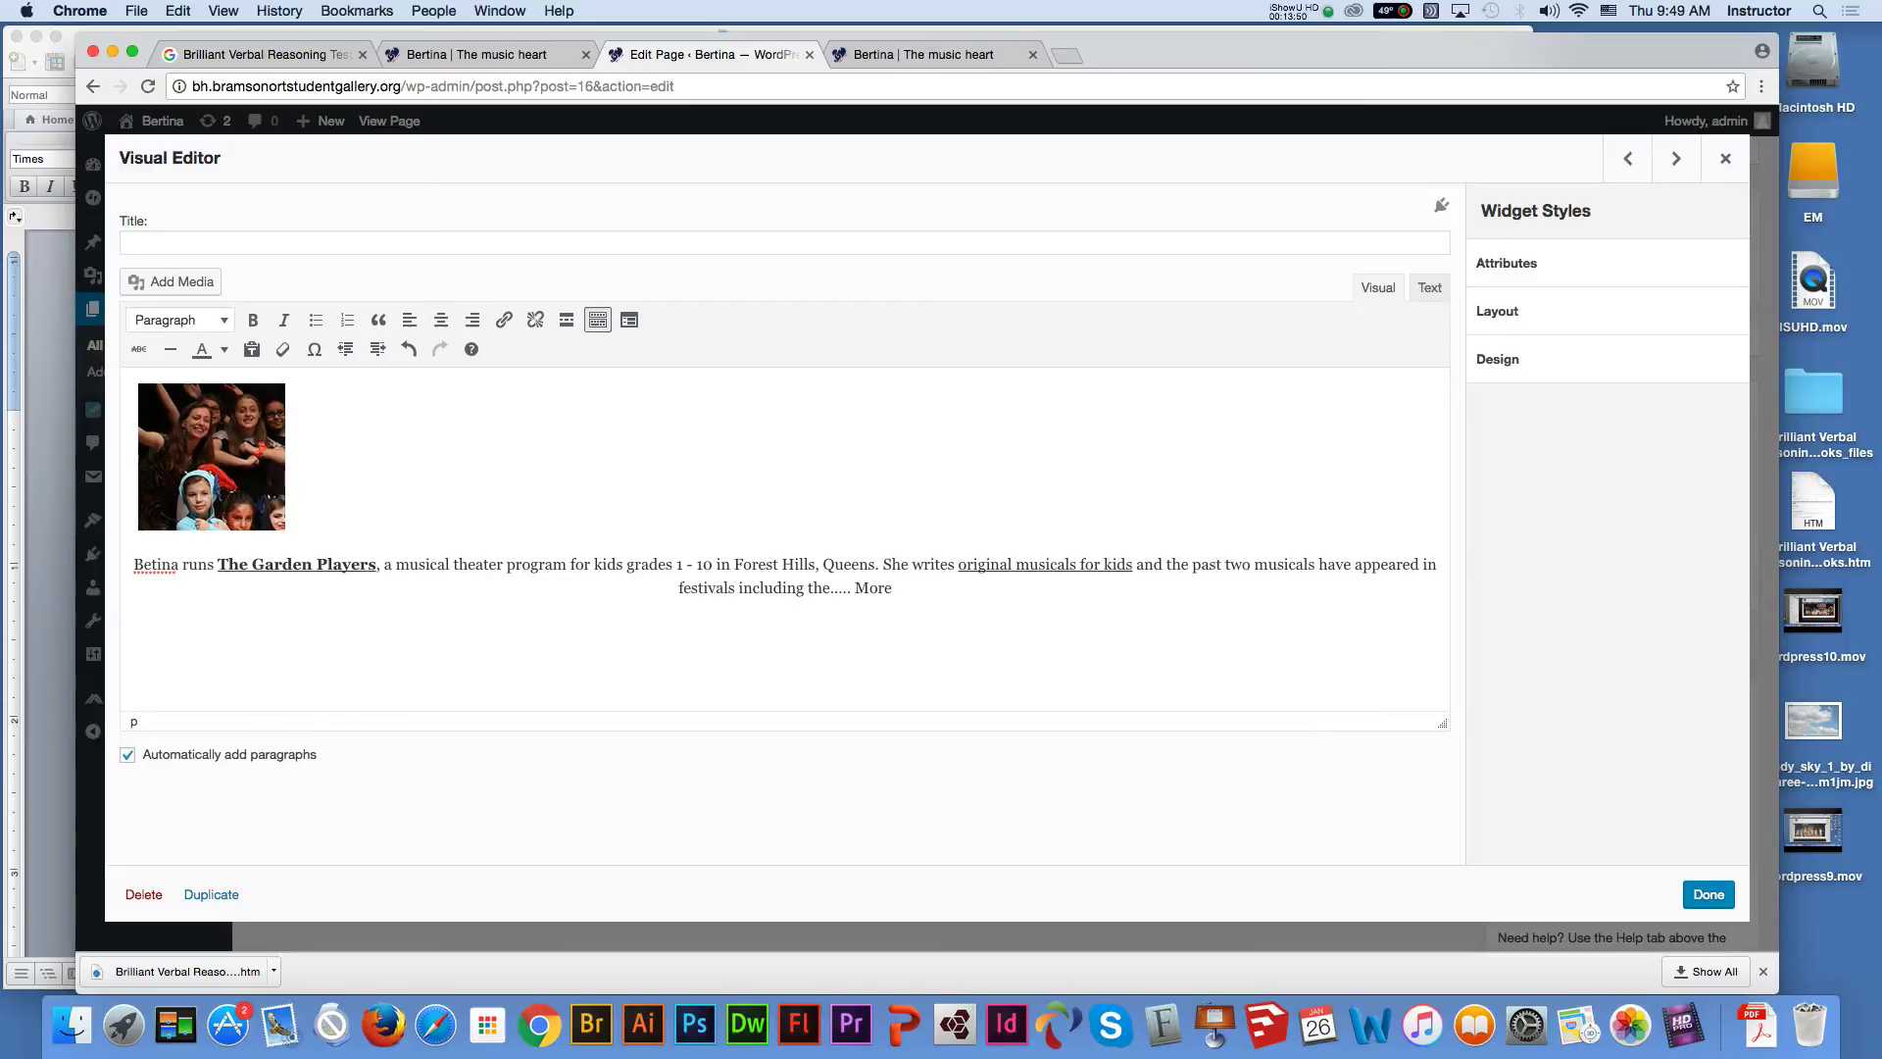
{"action": "left_click", "coordinate": [441, 320]}
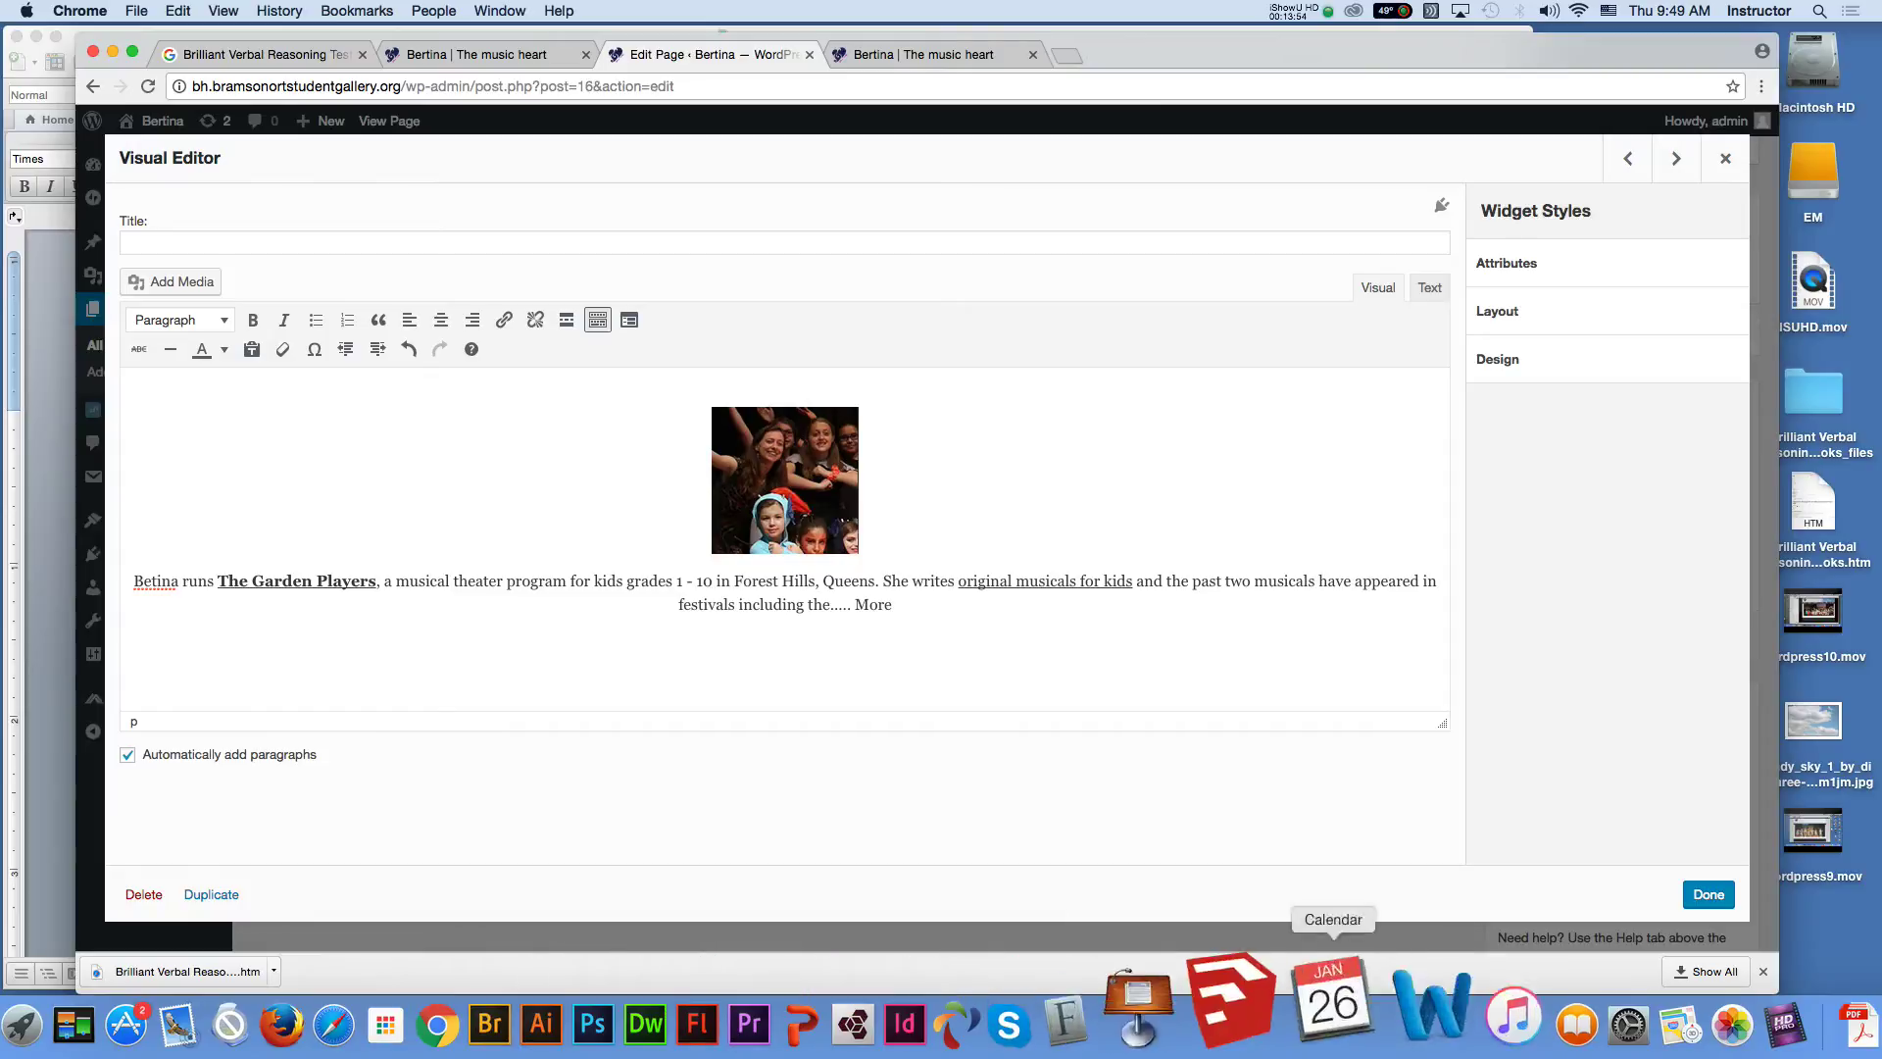
Replace the paragraph under the icon2 photo with the first two sentences of the biography in the Word document teaching.docx
{"action": "left_click", "coordinate": [1348, 1010]}
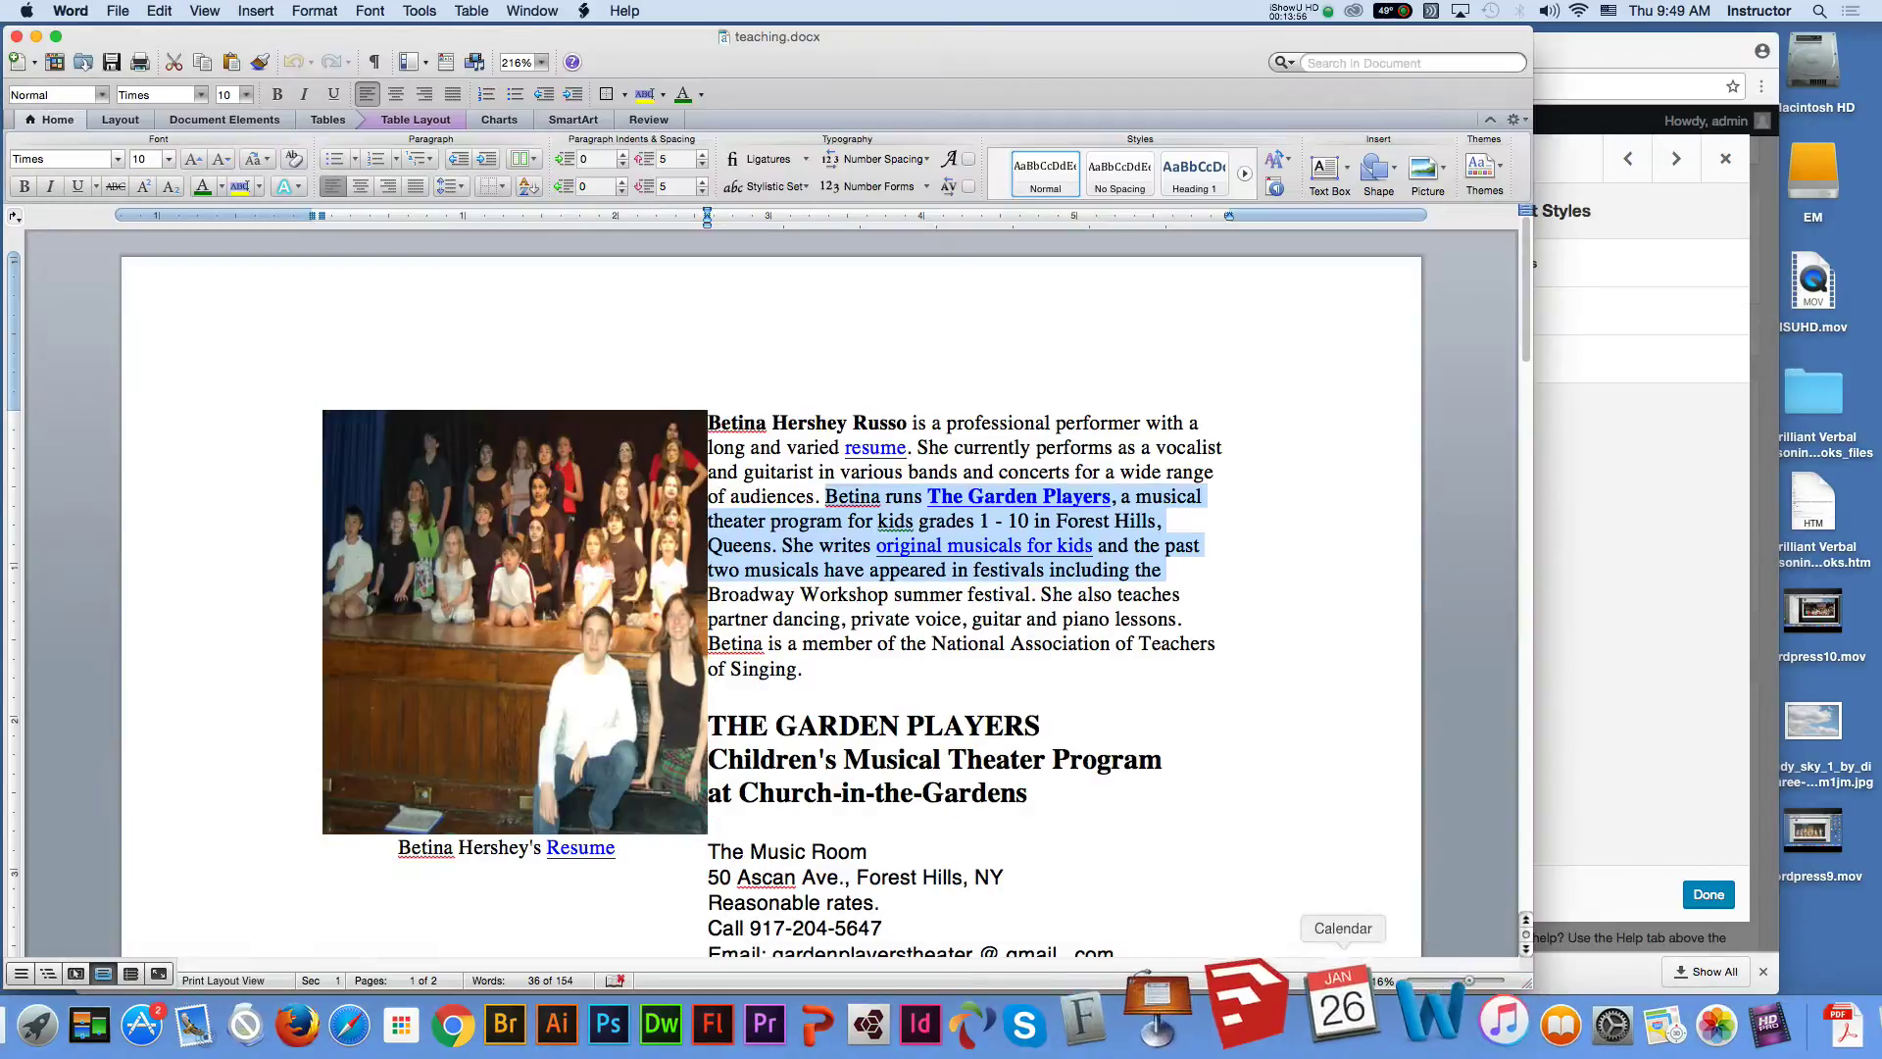
{"action": "left_click_drag", "start_coordinate": [708, 422], "coordinate": [820, 497]}
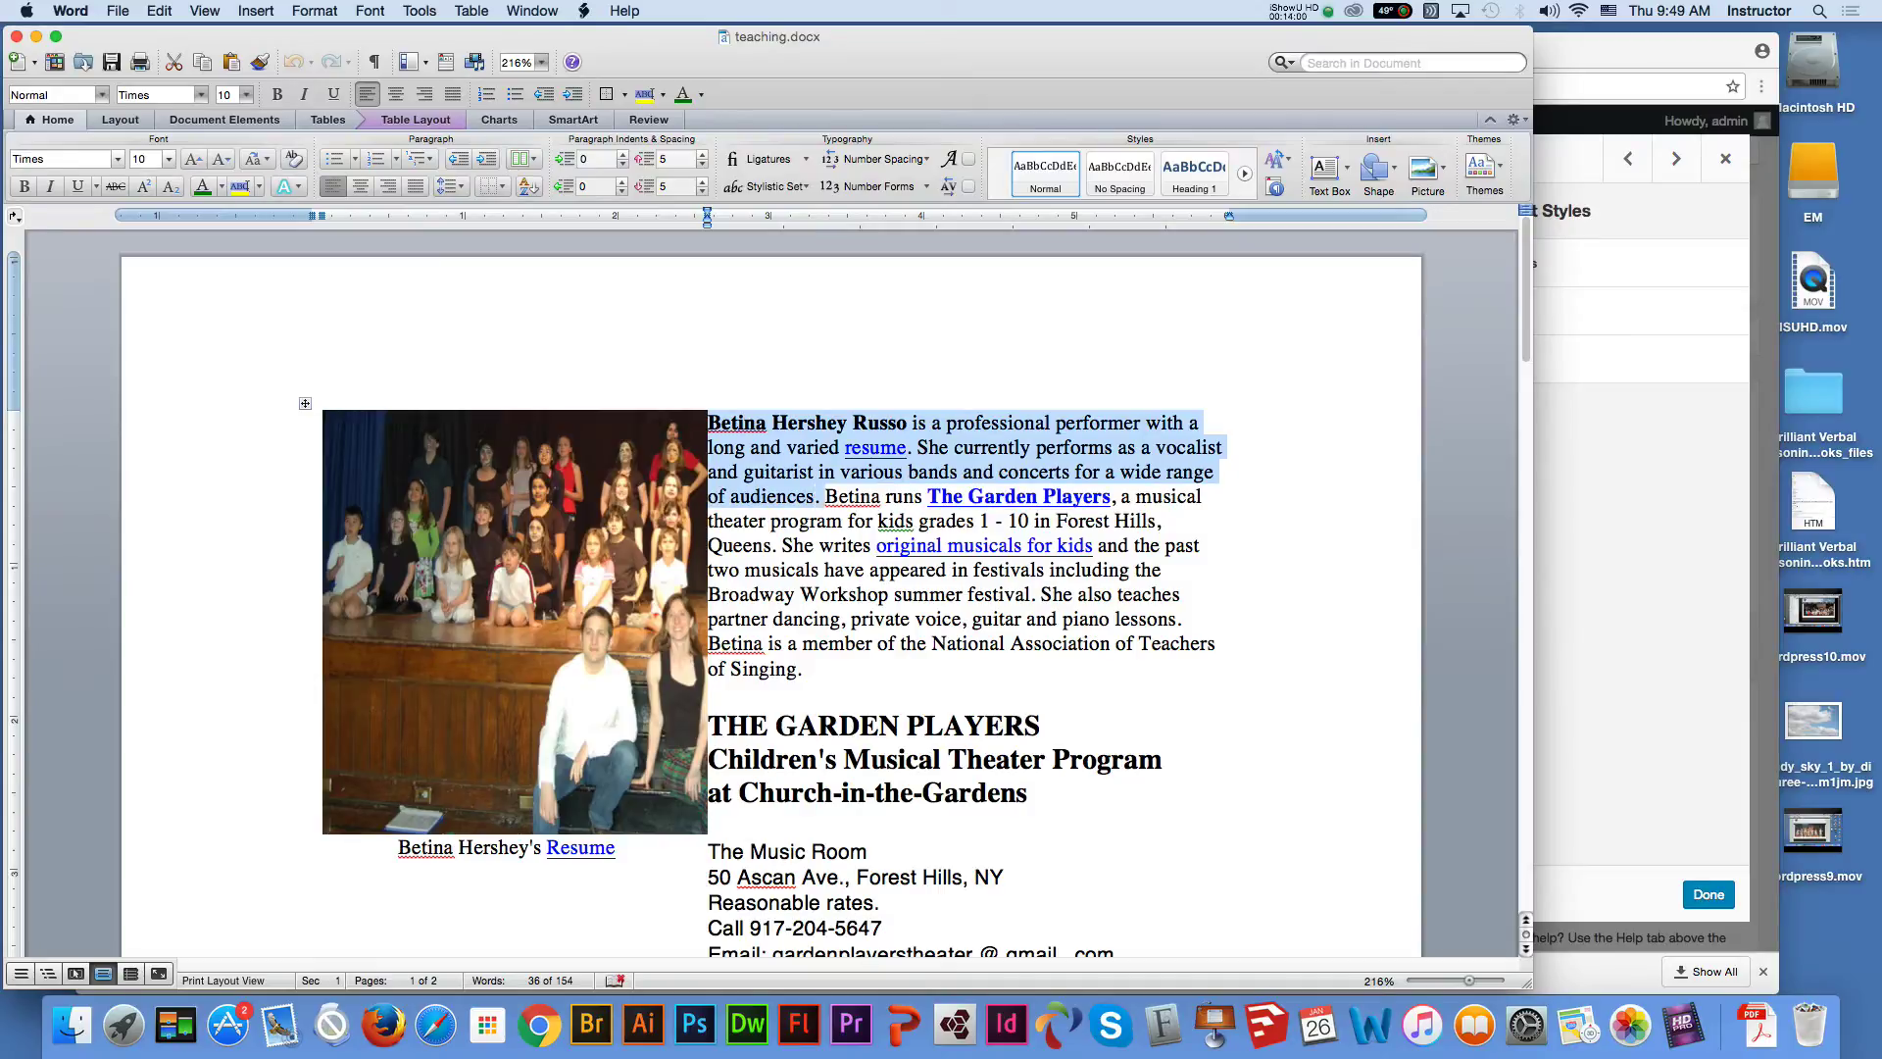
{"action": "key", "text": "super+c"}
{"action": "key", "text": "super+Tab"}
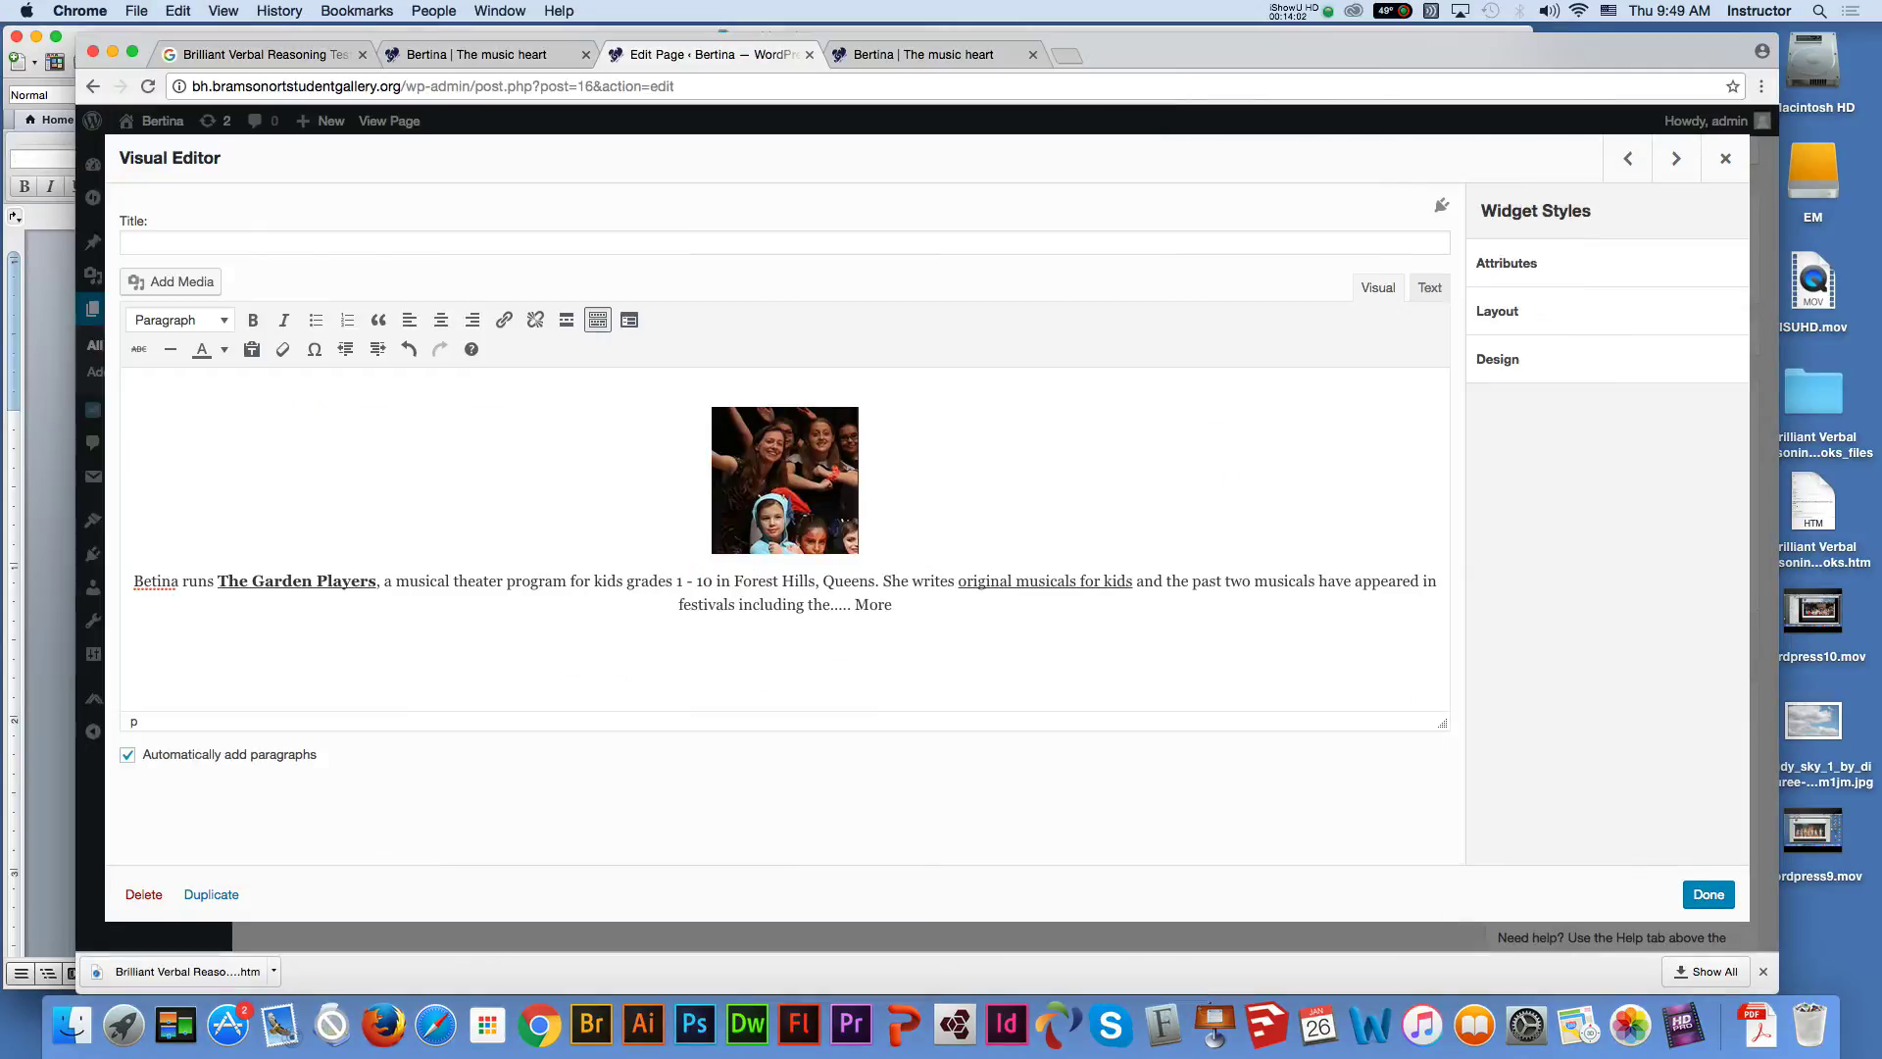
{"action": "left_click_drag", "start_coordinate": [891, 605], "coordinate": [133, 580]}
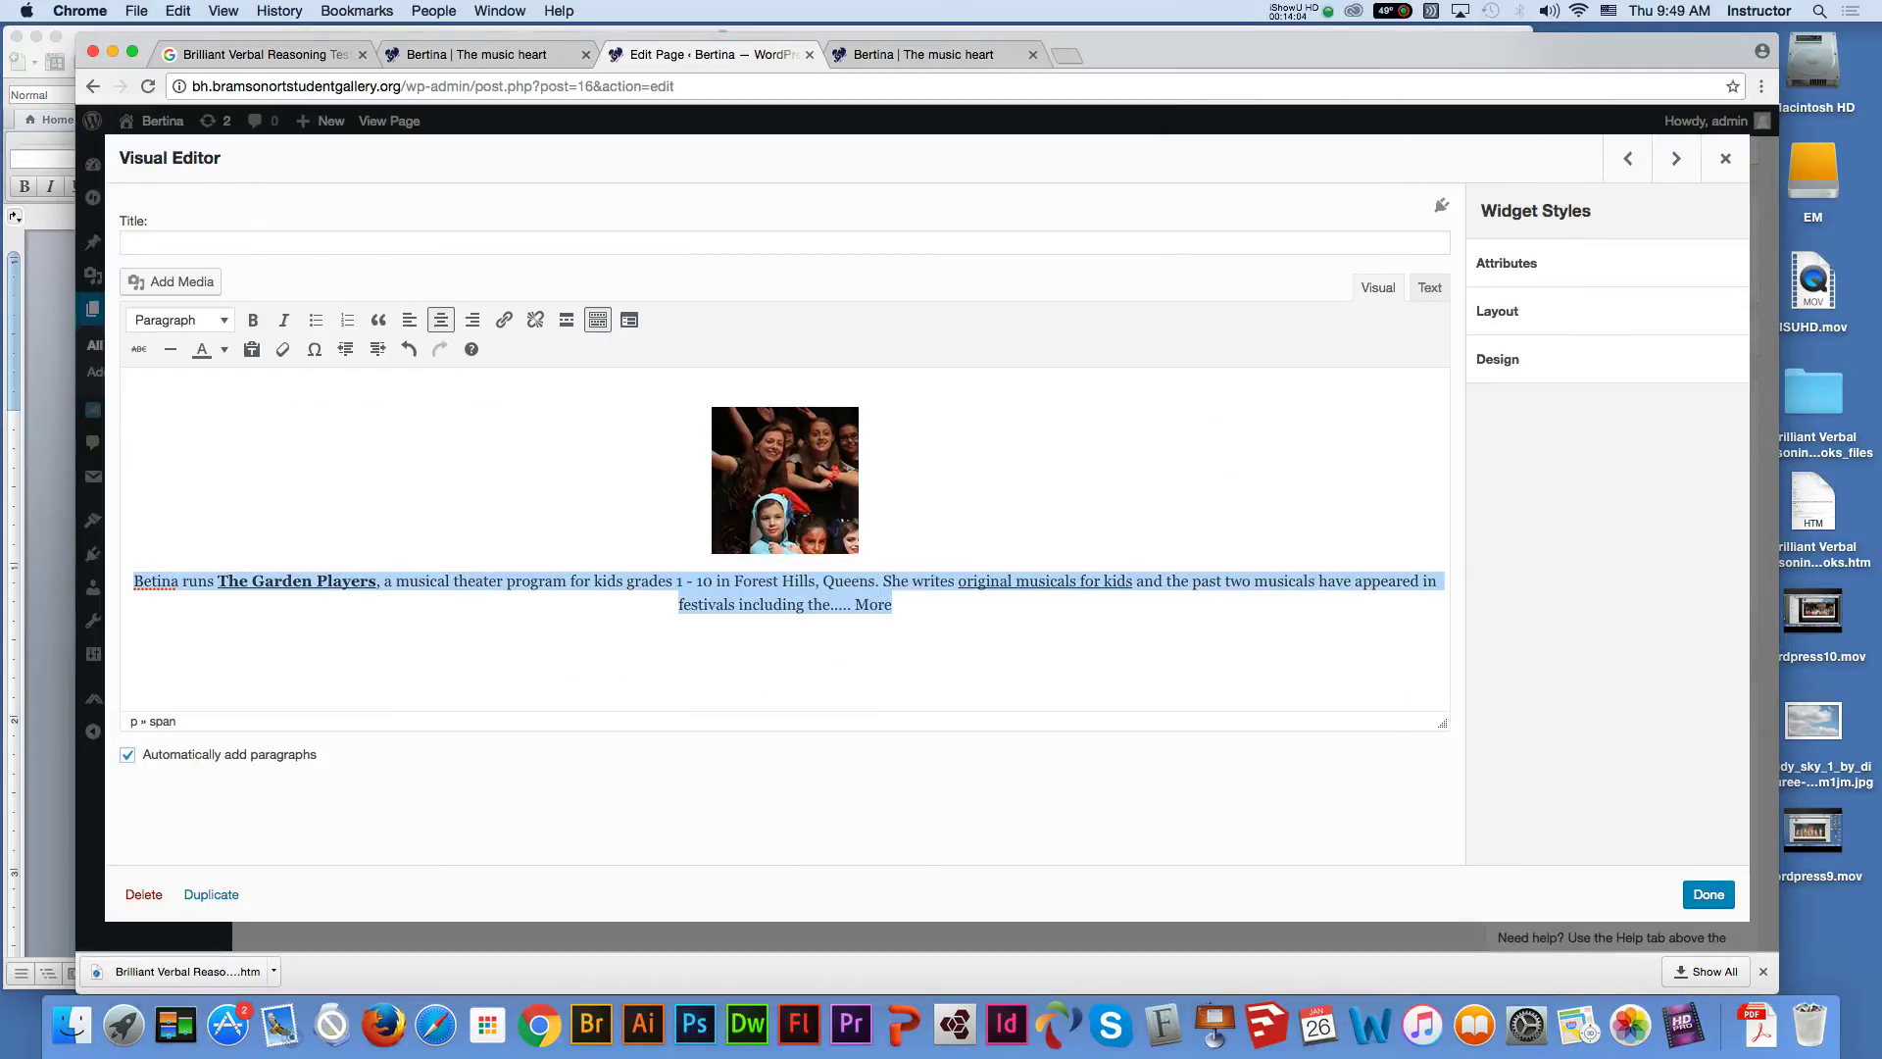
{"action": "key", "text": "BackSpace"}
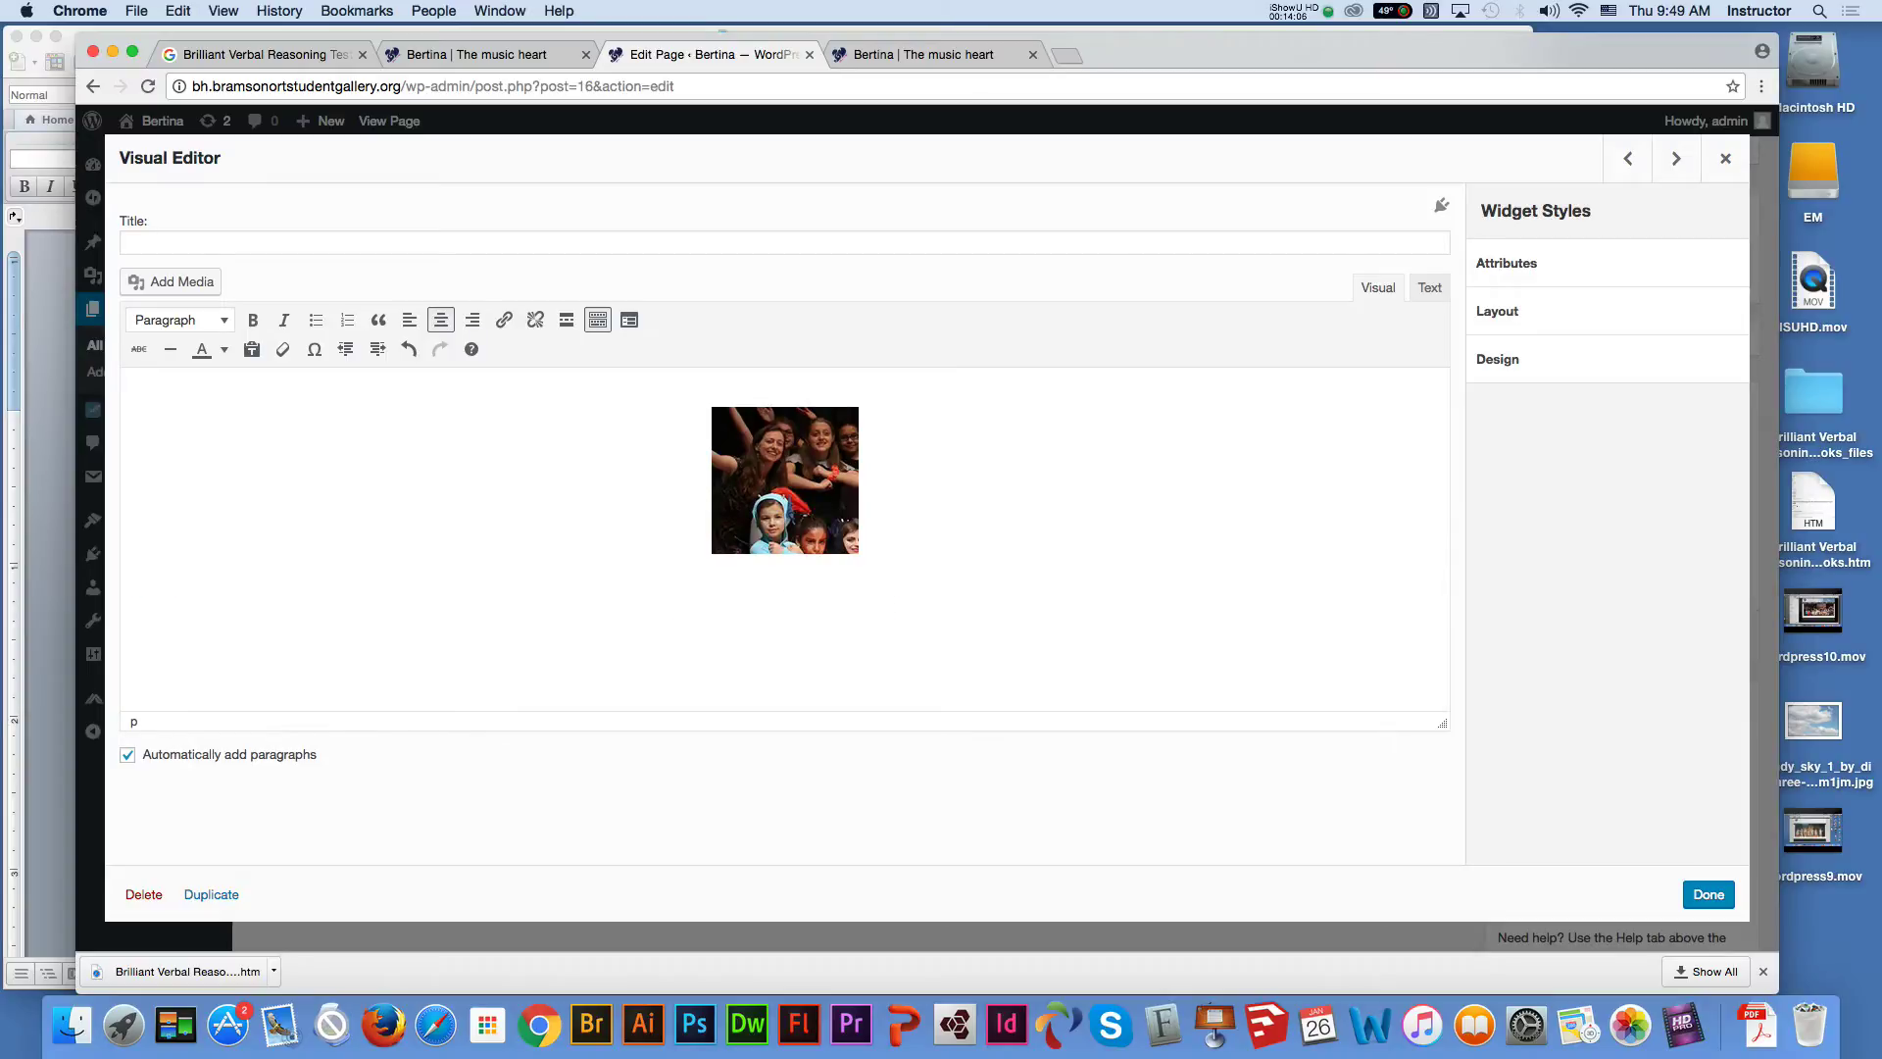
{"action": "left_click", "coordinate": [283, 349]}
{"action": "key", "text": "super+v"}
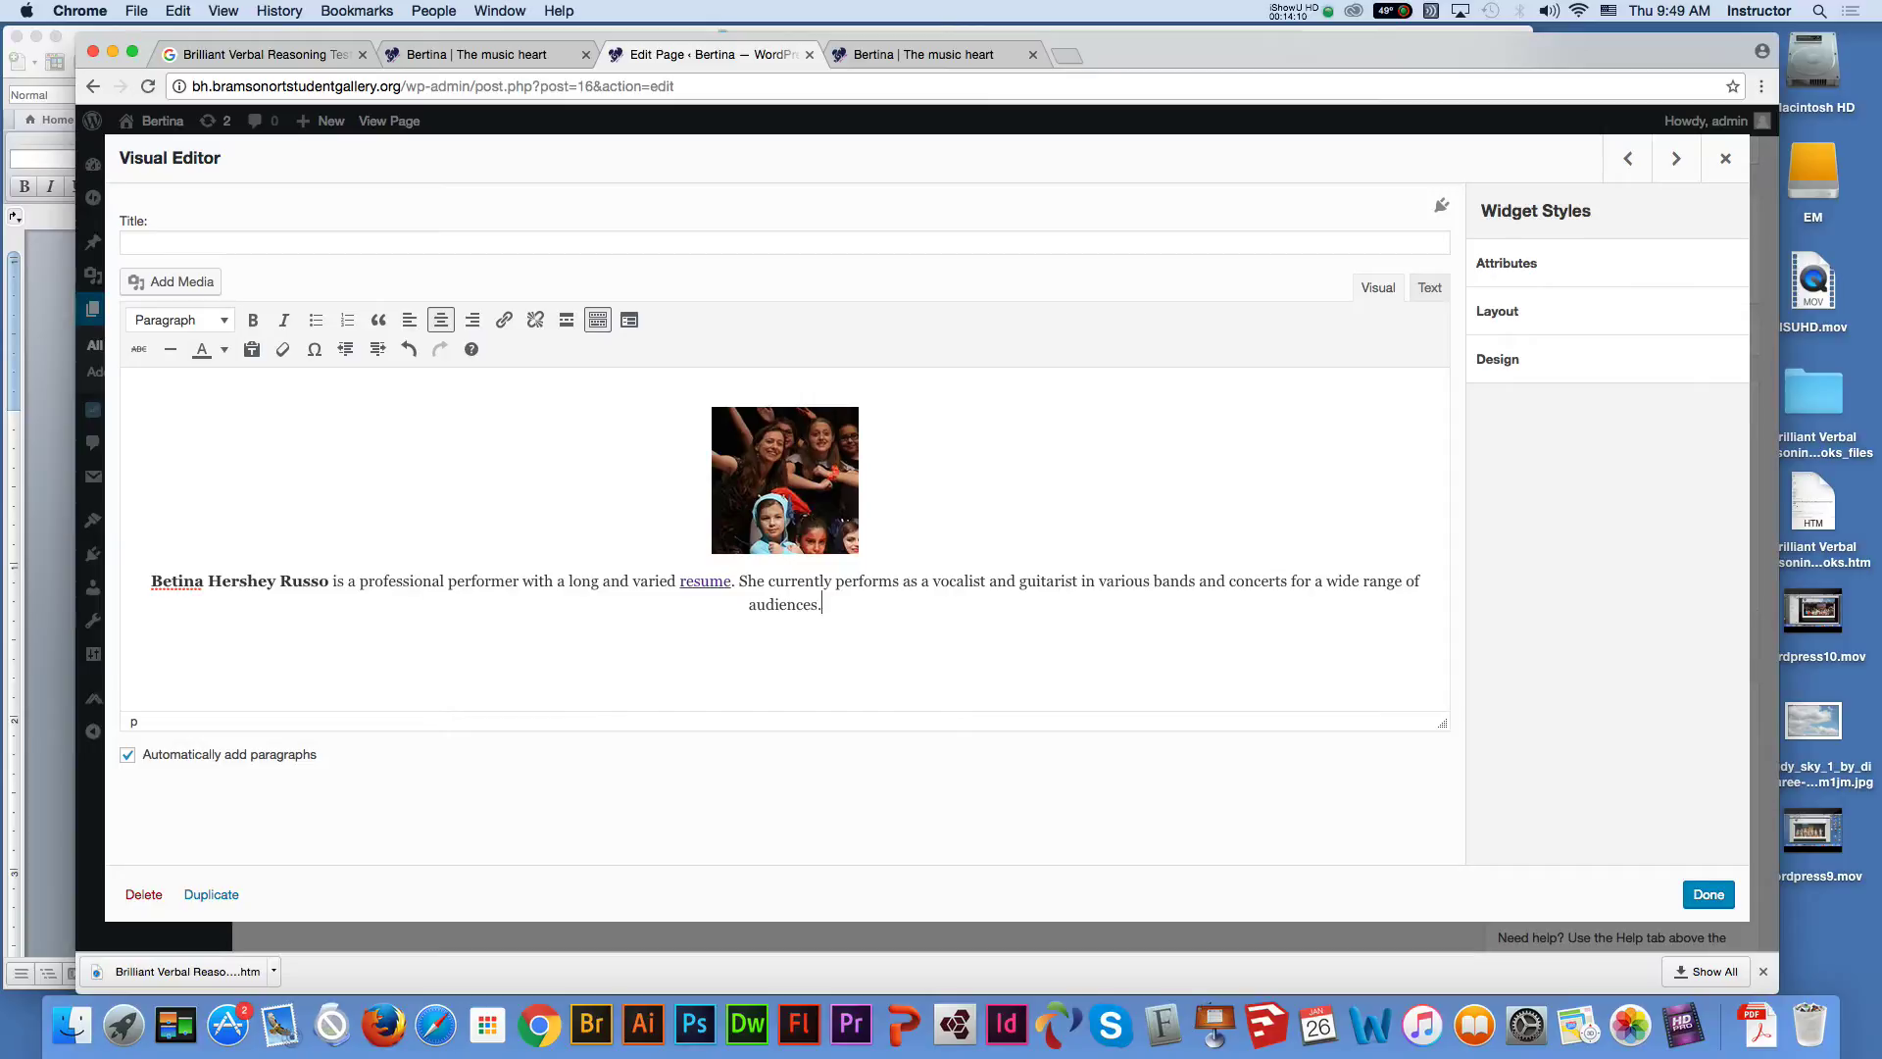
Remove the link and formatting from the pasted paragraph, center it, and add "...More" at its end
{"action": "key", "text": "super+a"}
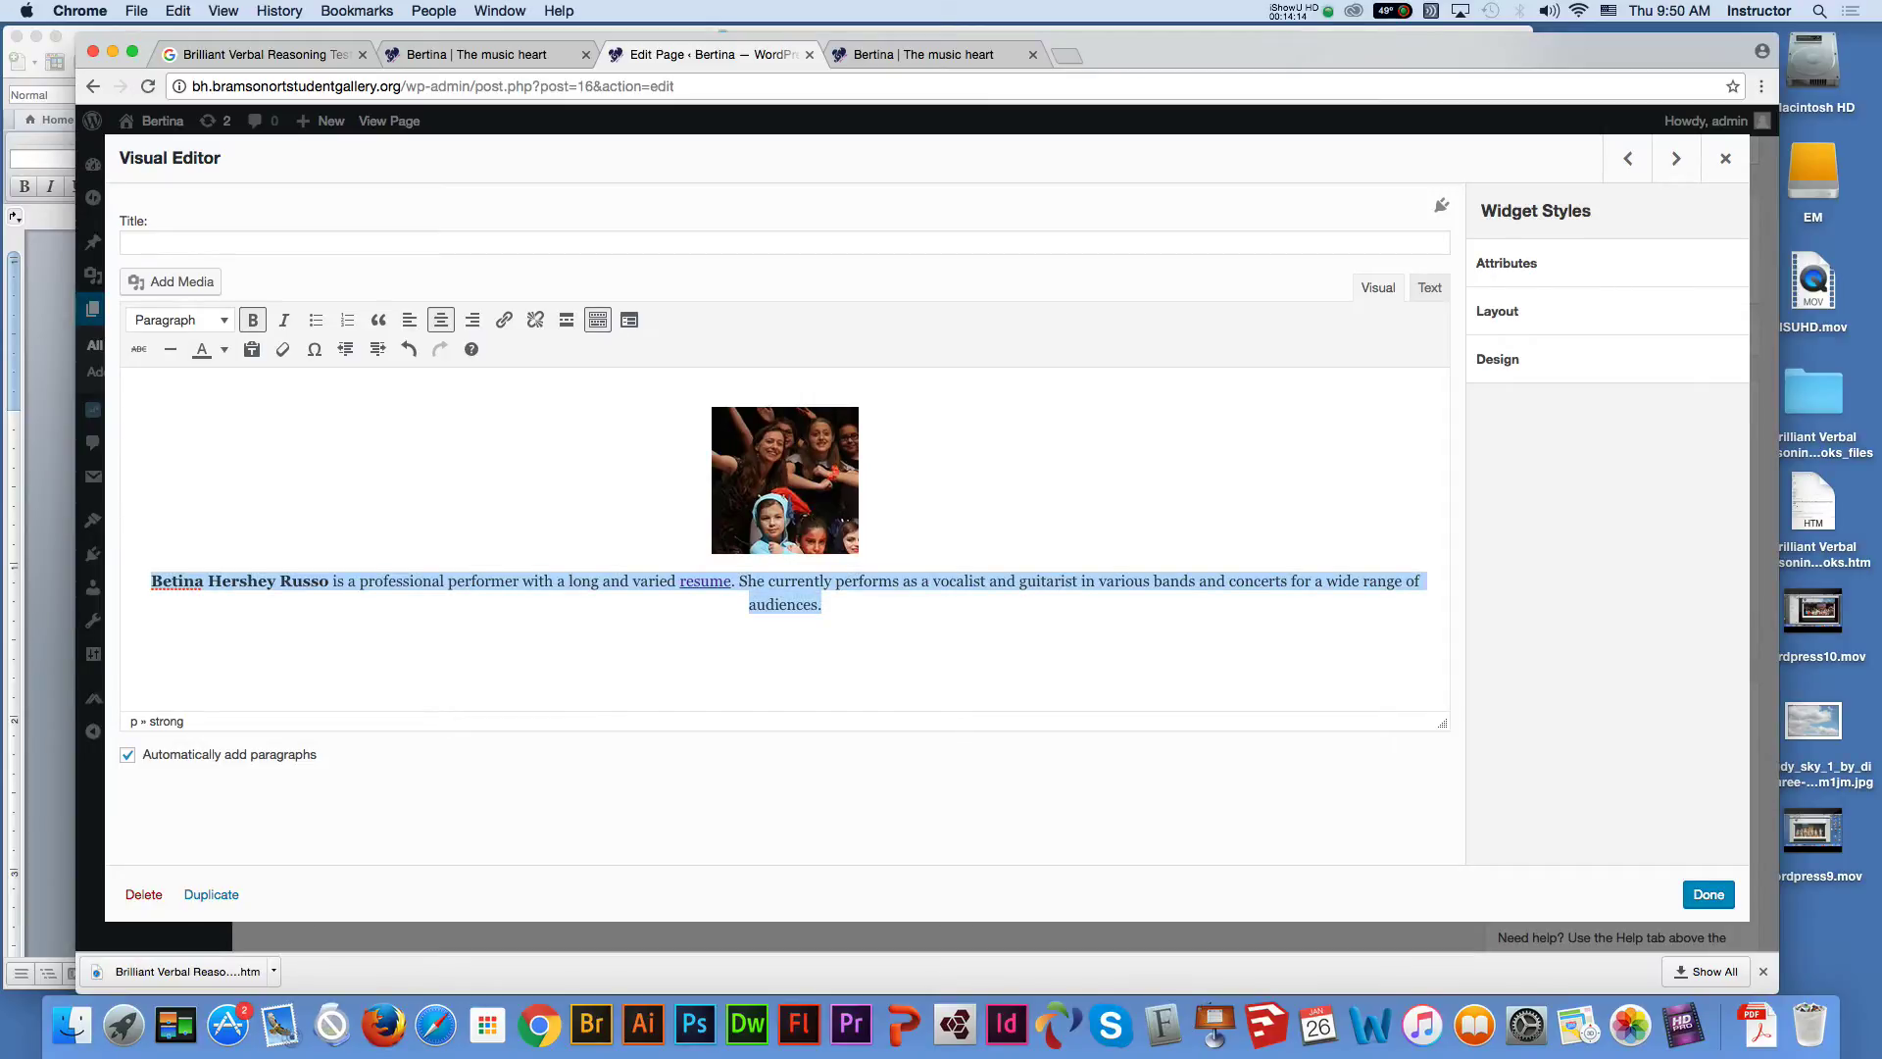
{"action": "left_click", "coordinate": [536, 320]}
{"action": "left_click", "coordinate": [282, 349]}
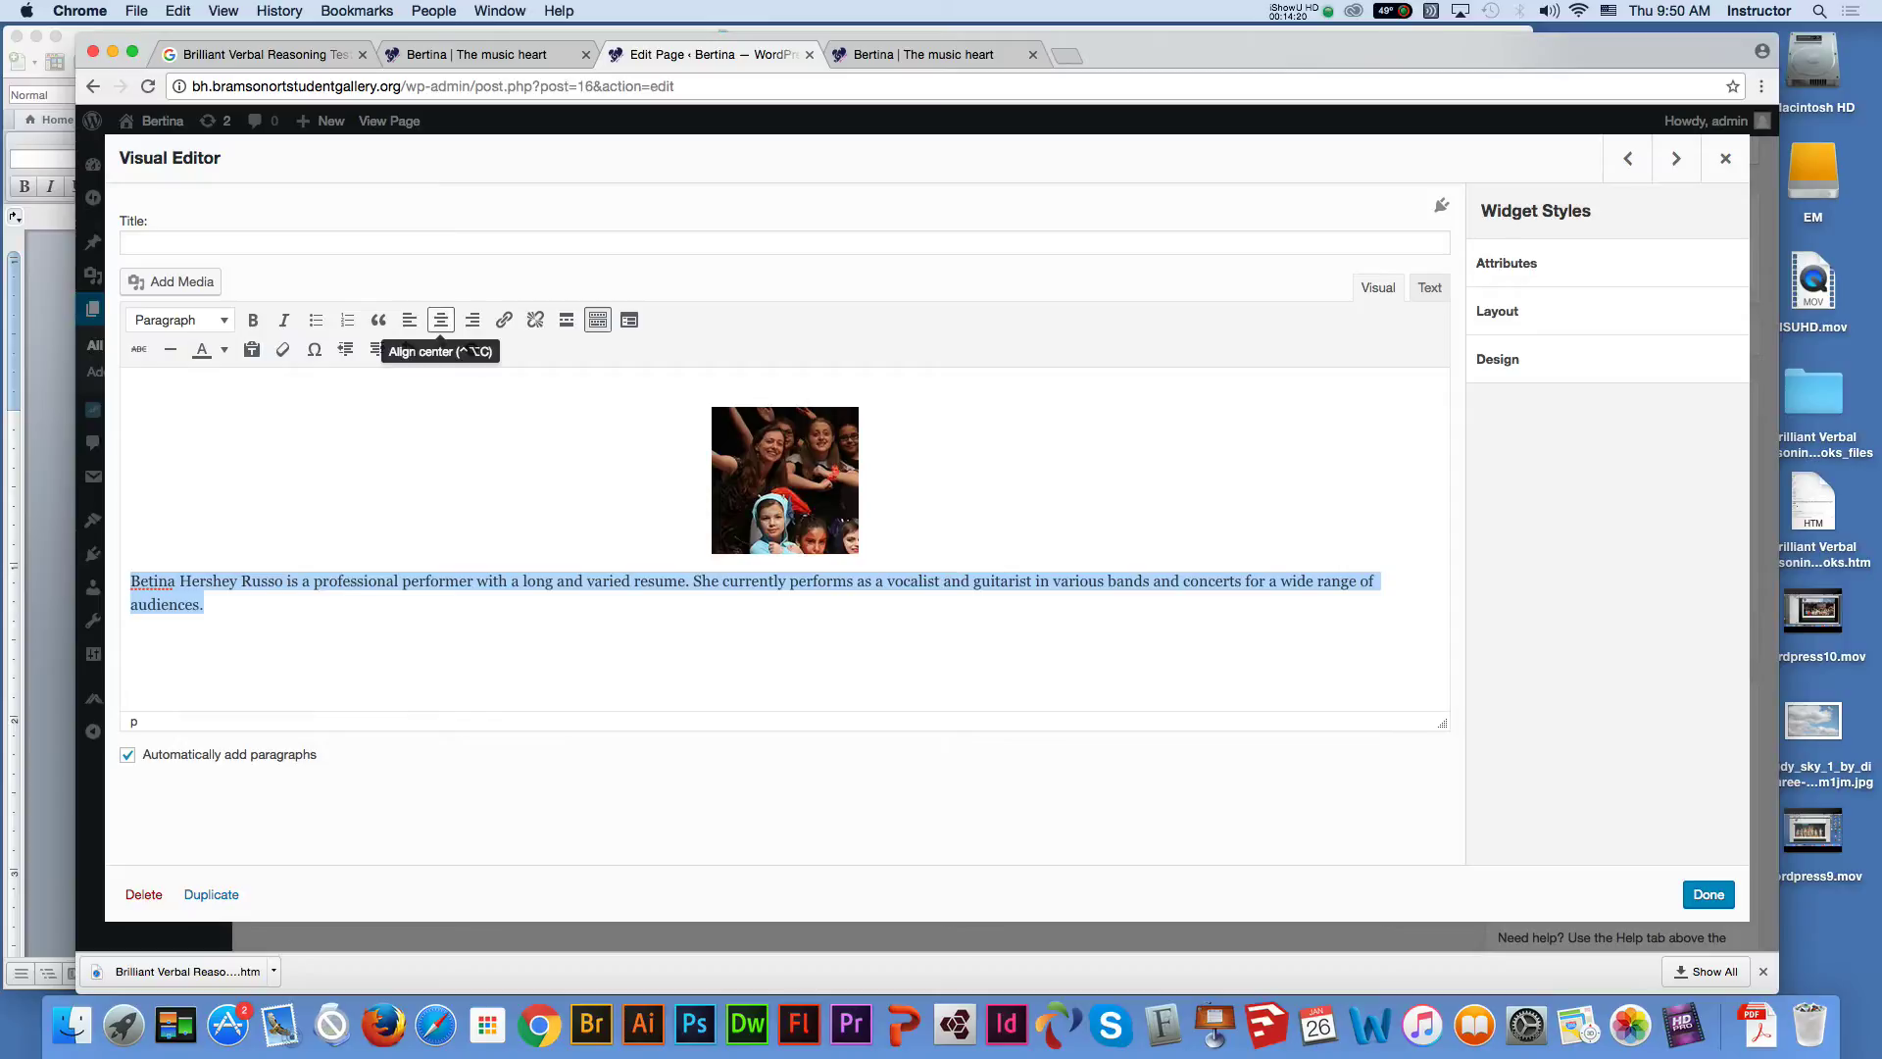
{"action": "left_click", "coordinate": [441, 319]}
{"action": "left_click", "coordinate": [823, 605]}
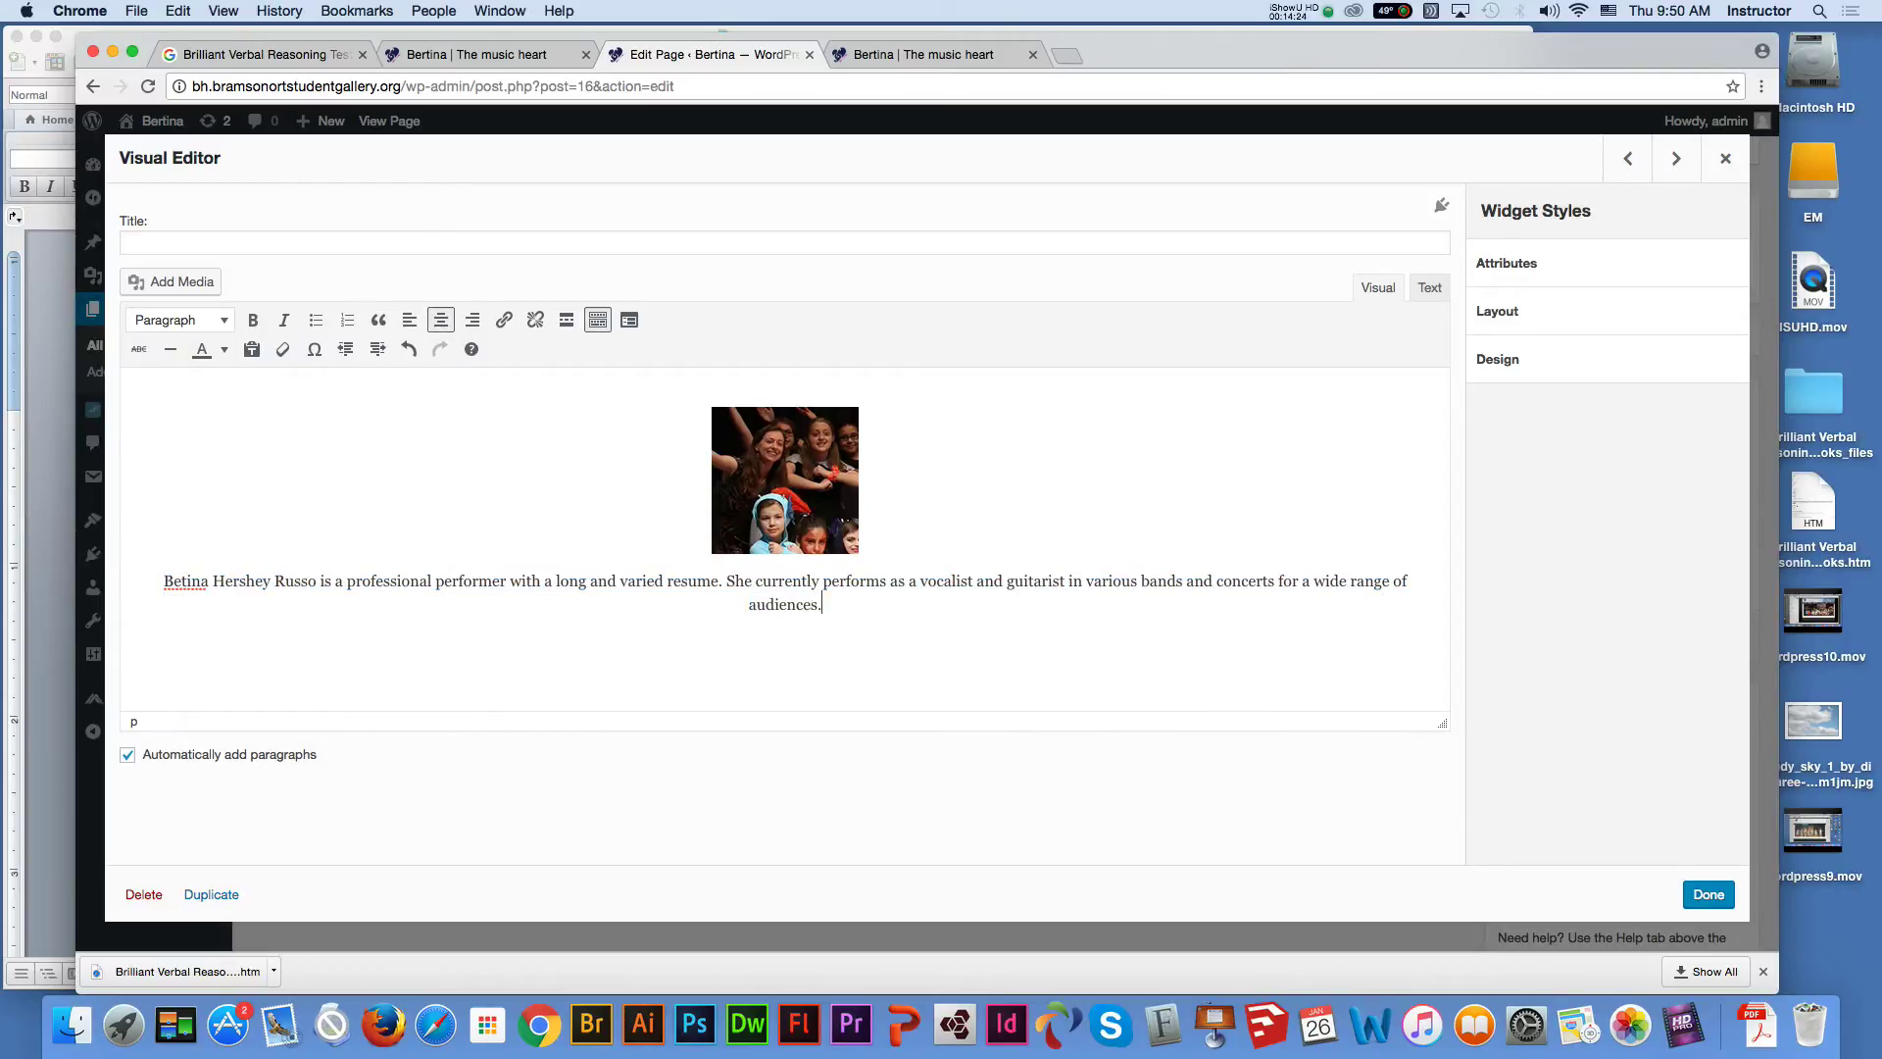
{"action": "type", "text": "...More"}
Select the photo and paragraph together and try to set the image's link to a custom URL in its details
{"action": "left_click_drag", "start_coordinate": [849, 605], "coordinate": [162, 549]}
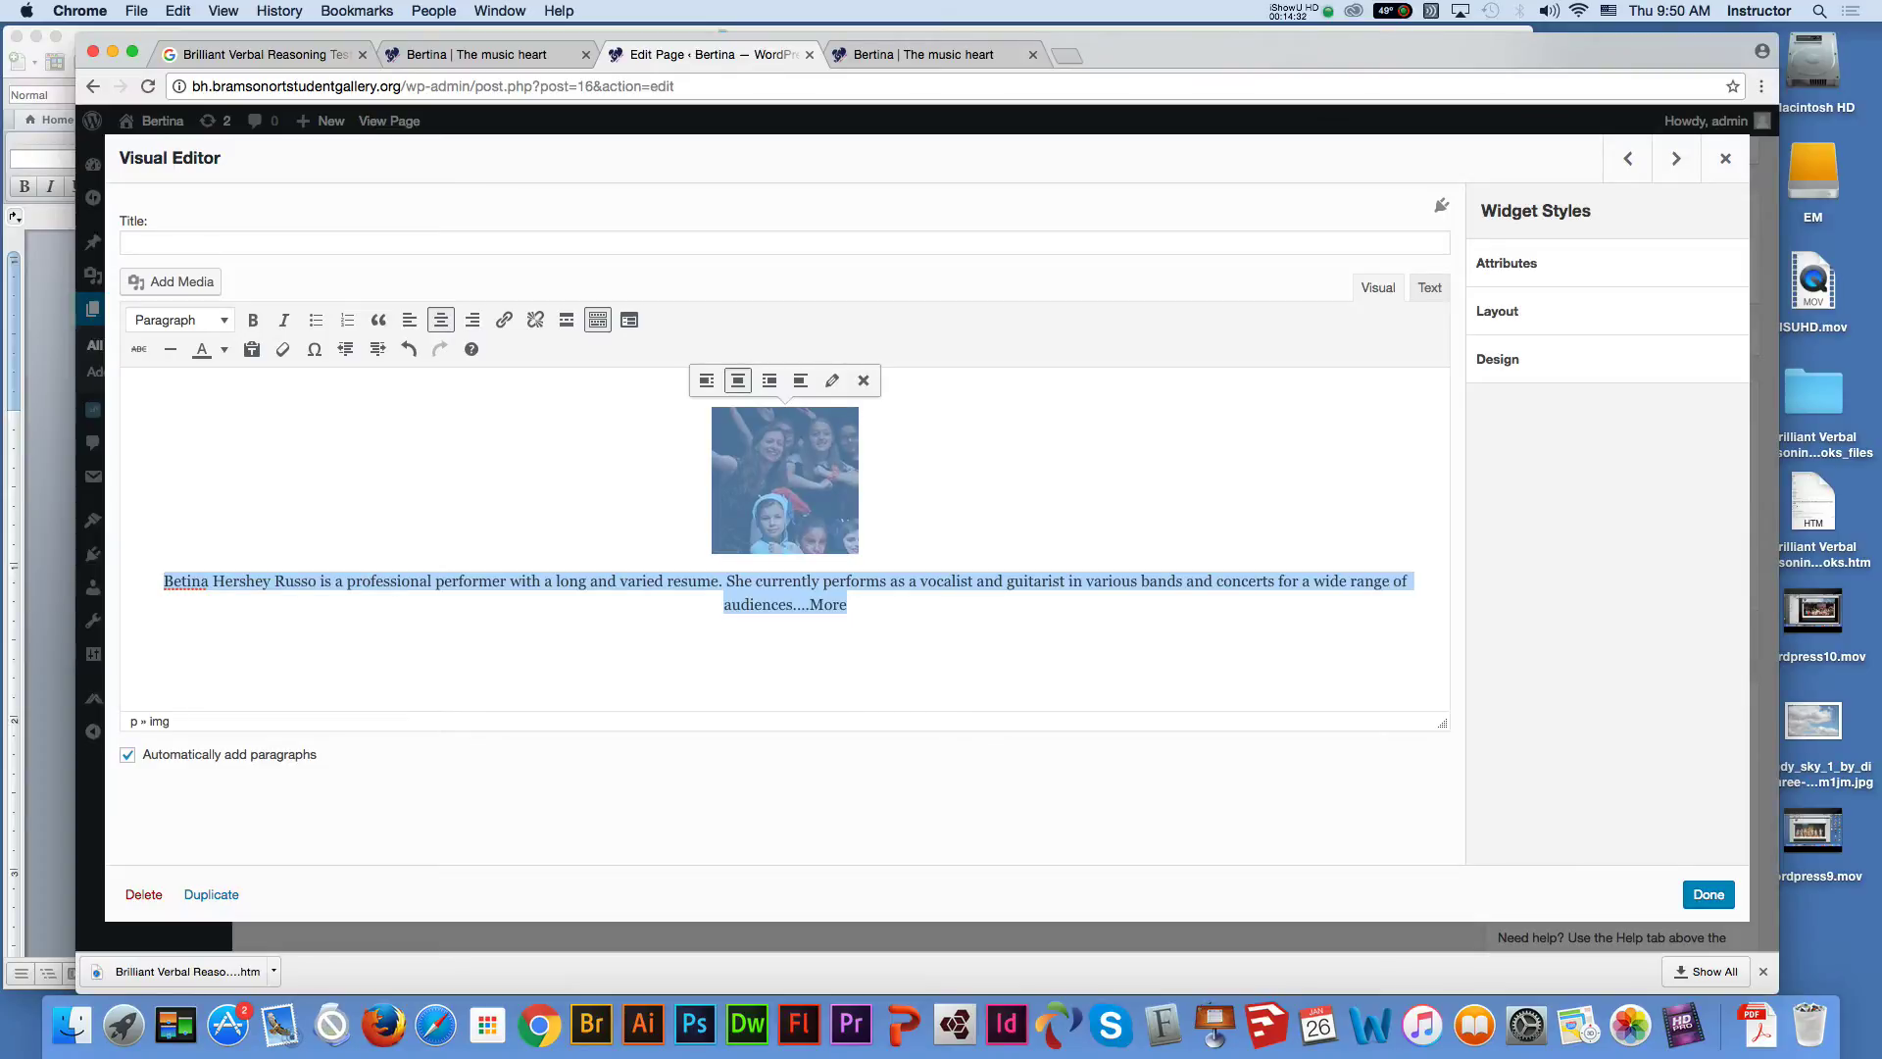
{"action": "left_click", "coordinate": [833, 381]}
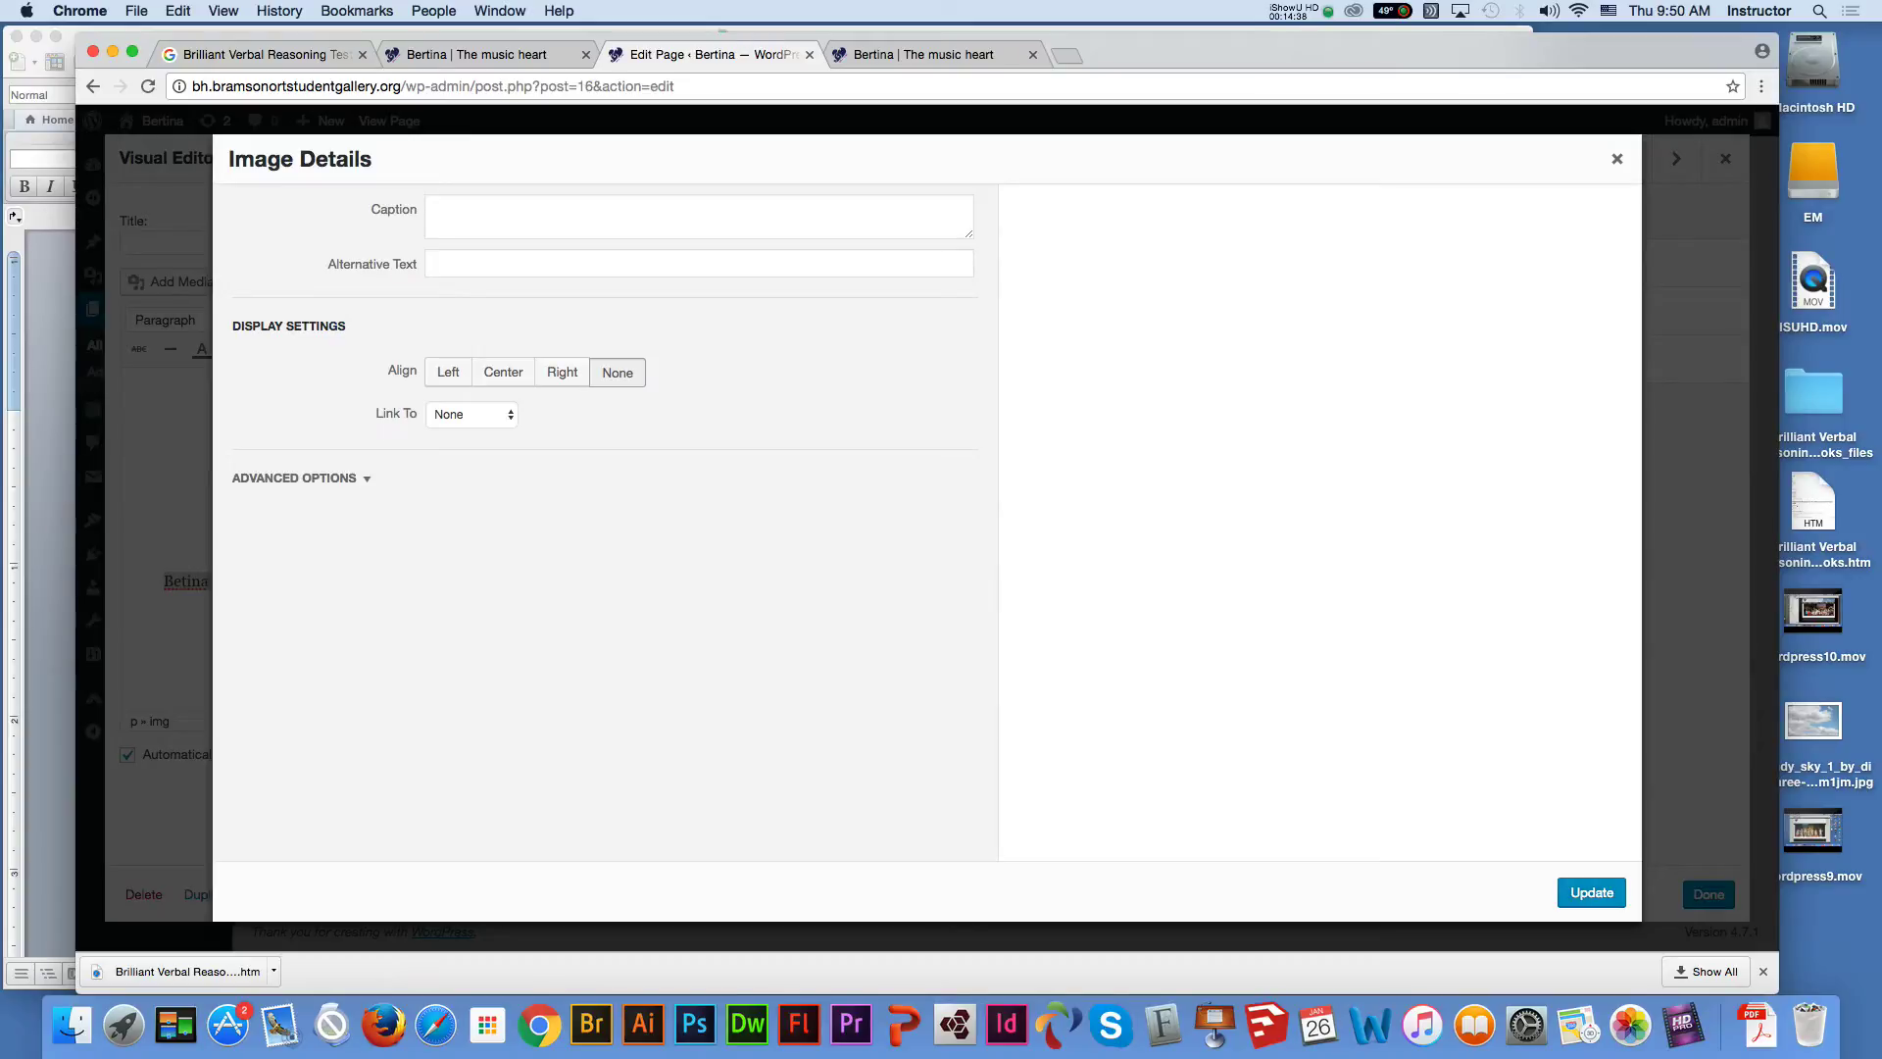
{"action": "left_click", "coordinate": [470, 413]}
{"action": "left_click", "coordinate": [472, 413]}
{"action": "left_click", "coordinate": [471, 413]}
{"action": "left_click", "coordinate": [472, 398]}
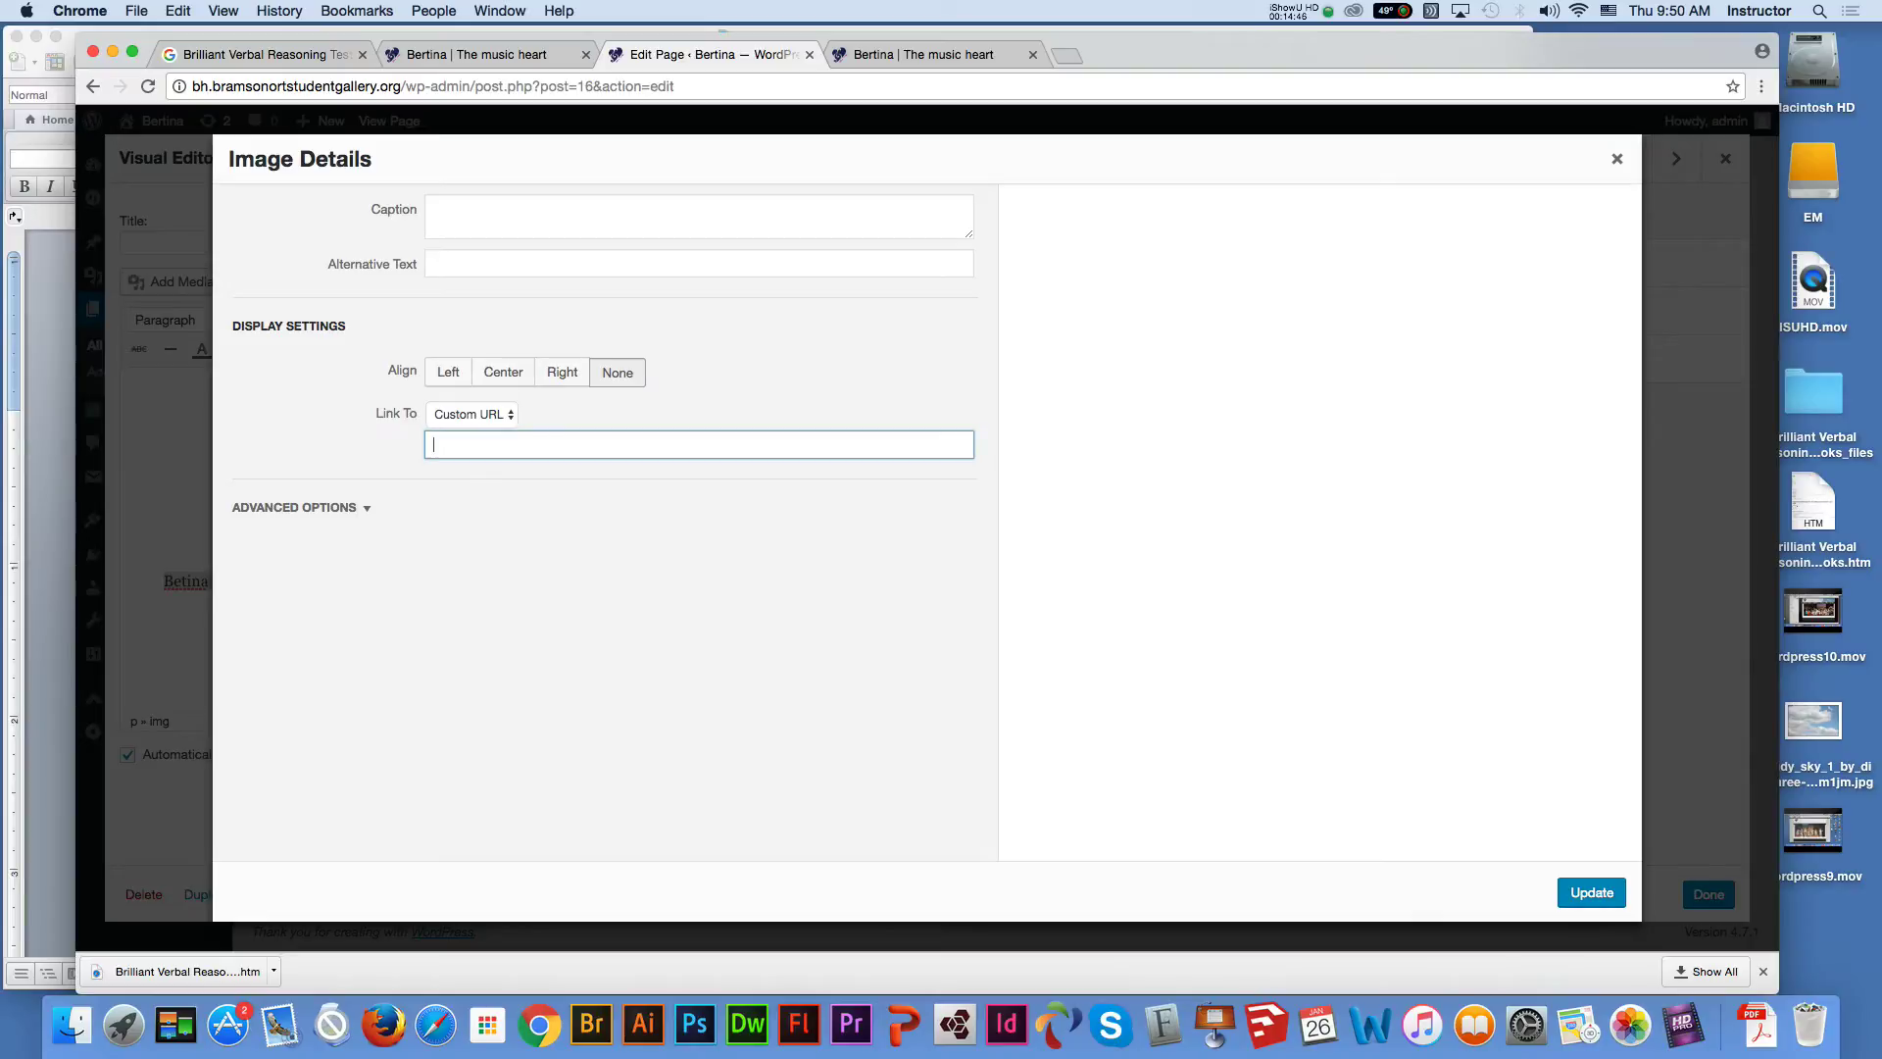
{"action": "left_click", "coordinate": [302, 508]}
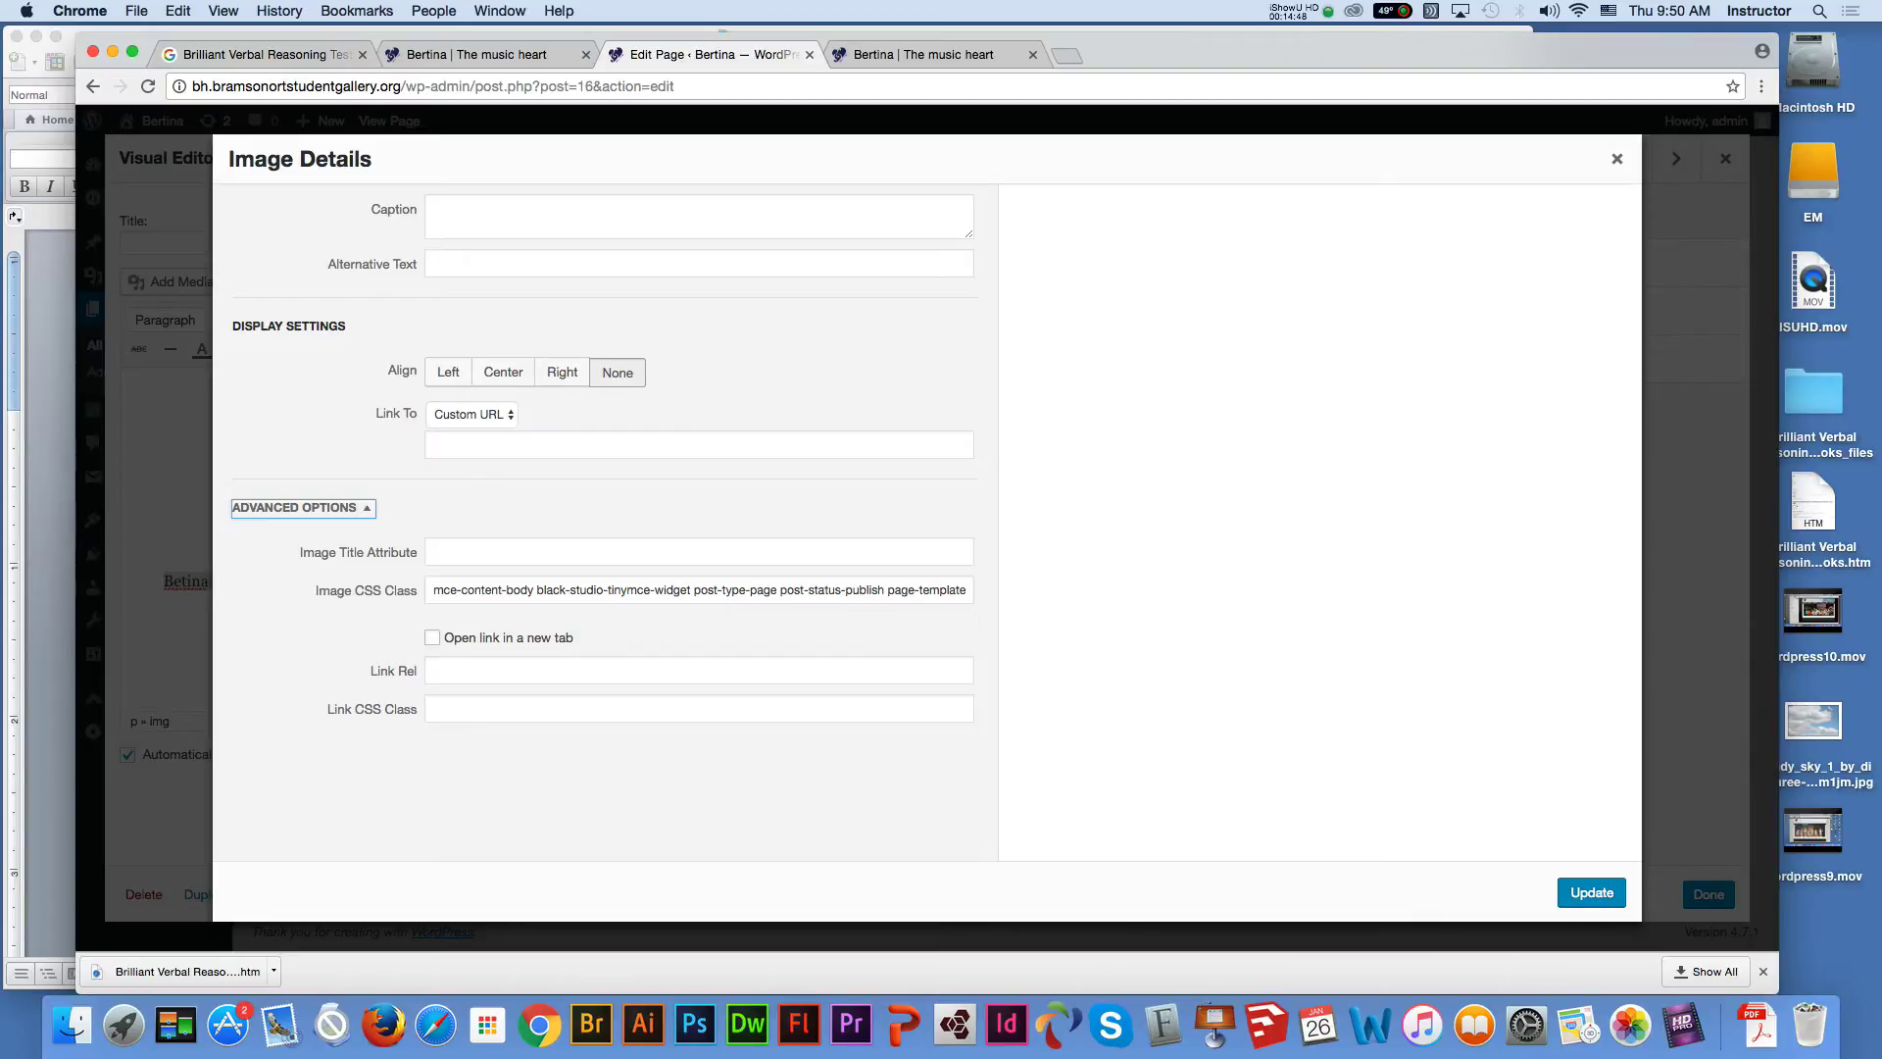
{"action": "left_click", "coordinate": [1592, 892]}
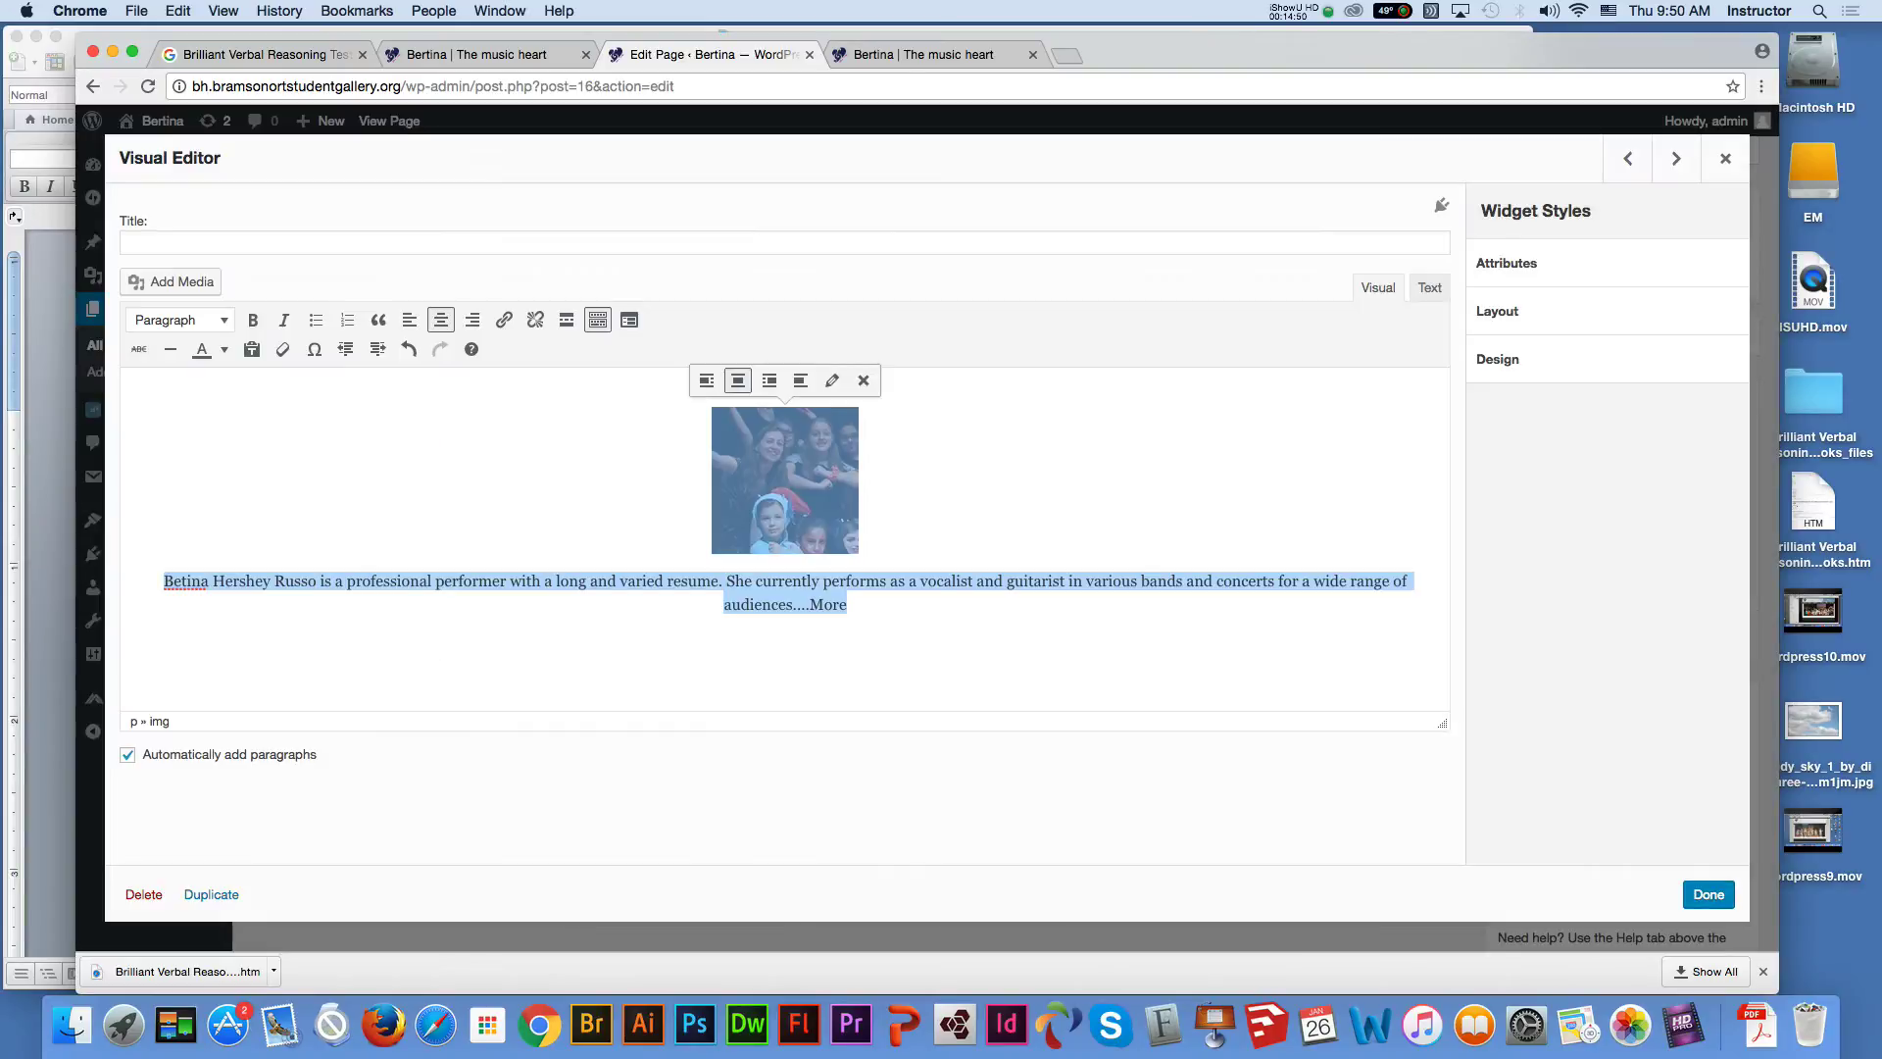
Link the selected photo and paragraph to the site's existing Paintings page
{"action": "left_click", "coordinate": [504, 319]}
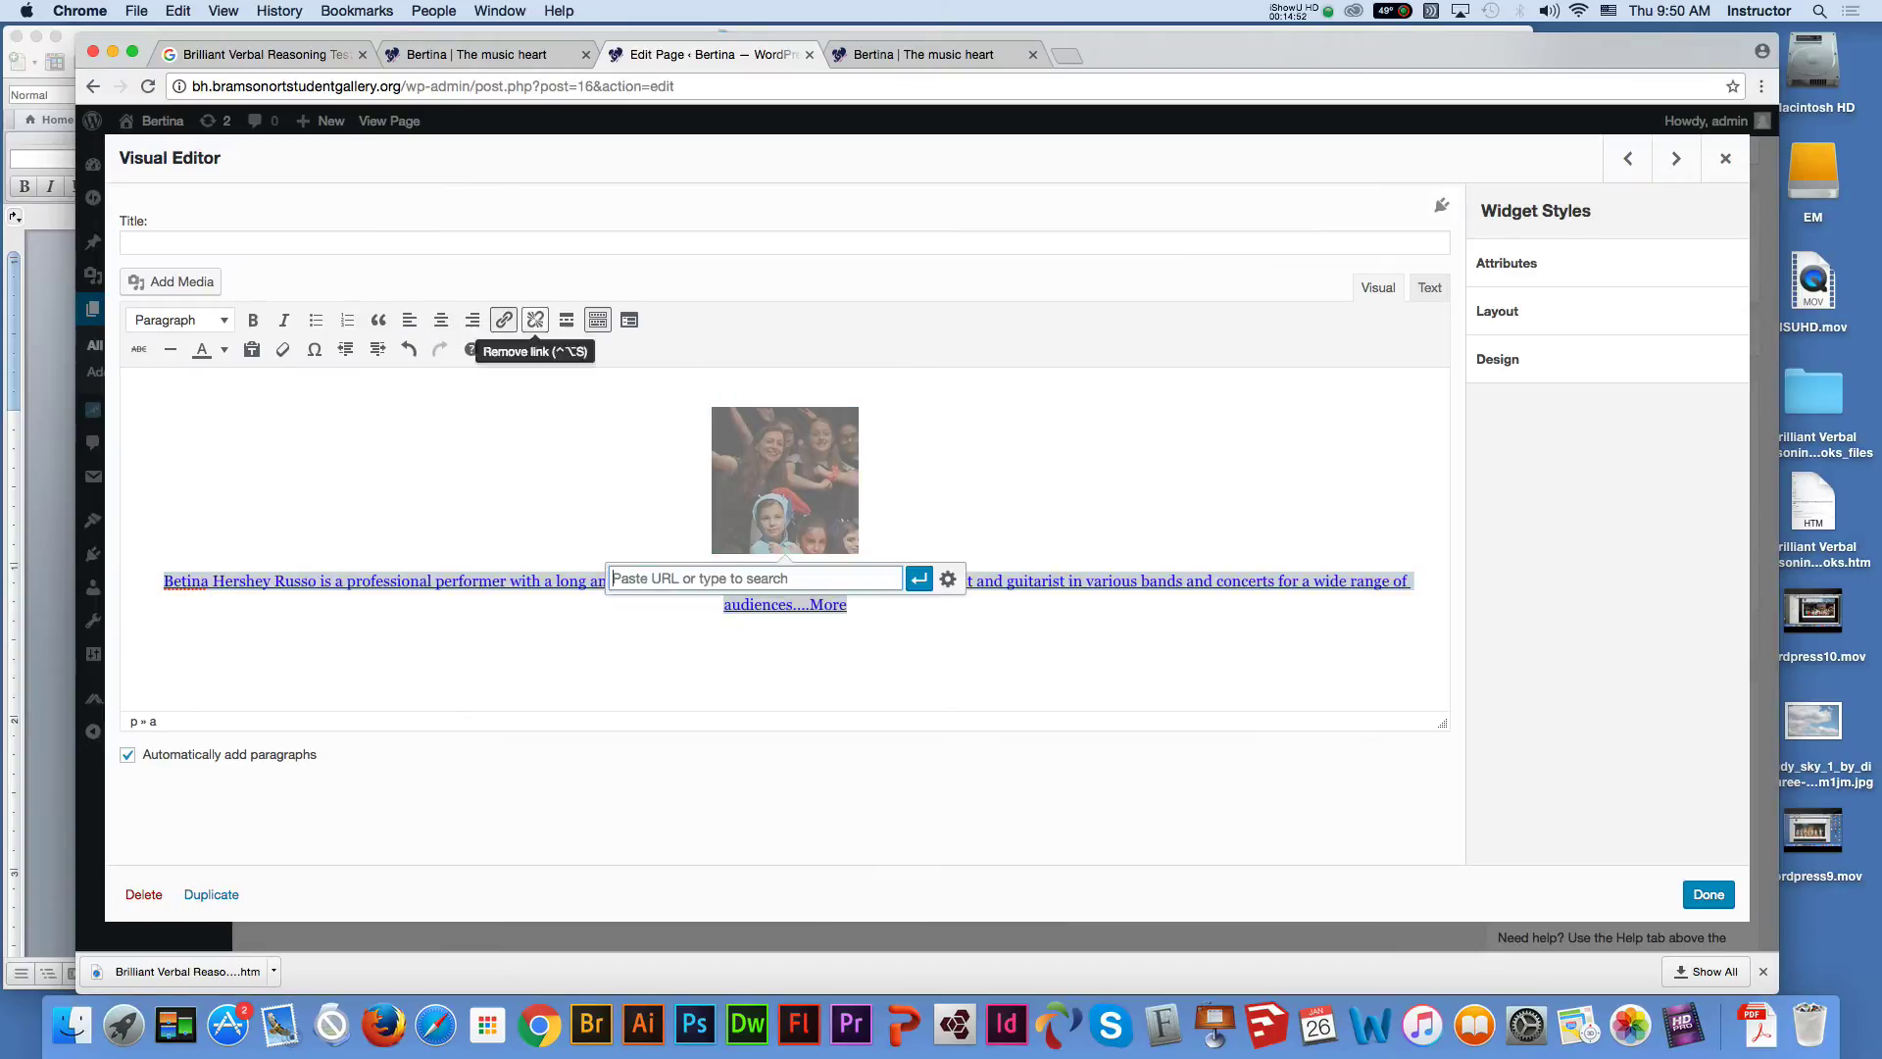
{"action": "left_click", "coordinate": [948, 578]}
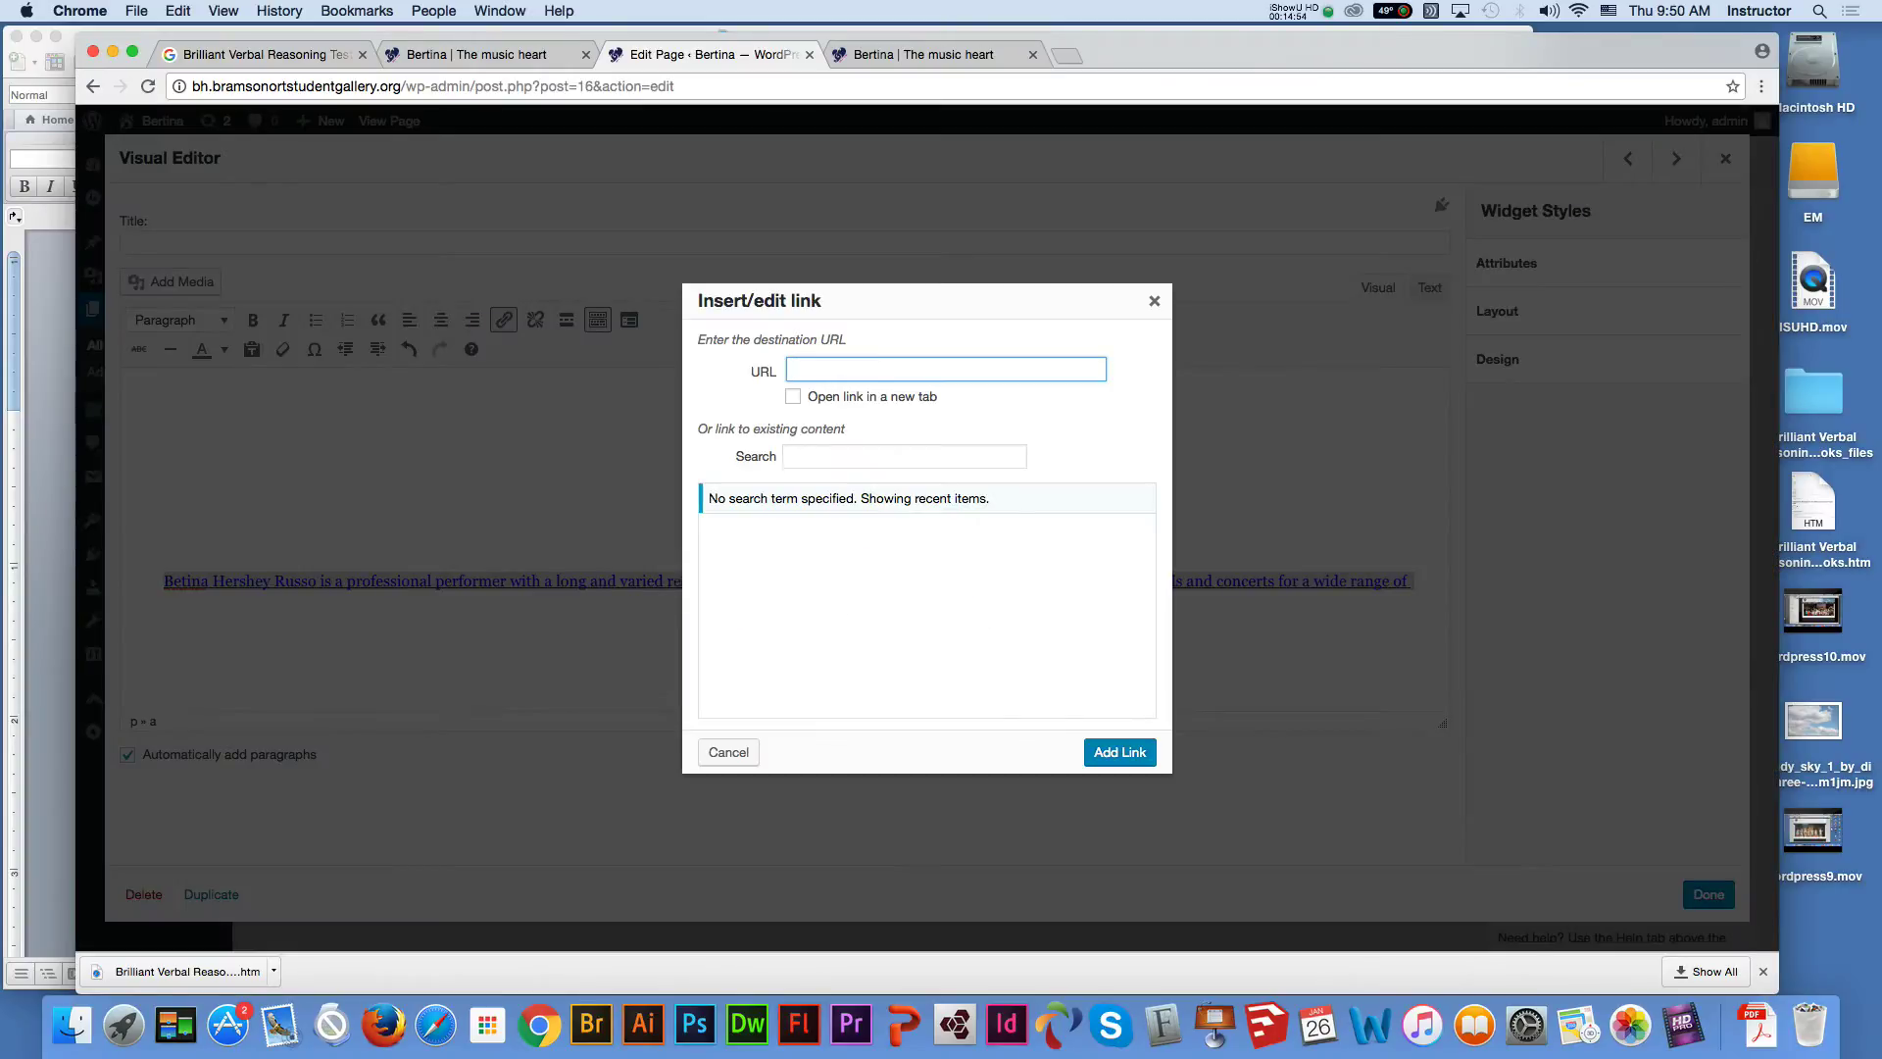
{"action": "left_click", "coordinate": [1148, 578]}
{"action": "scroll", "coordinate": [922, 608], "scroll_direction": "down", "scroll_amount": 2}
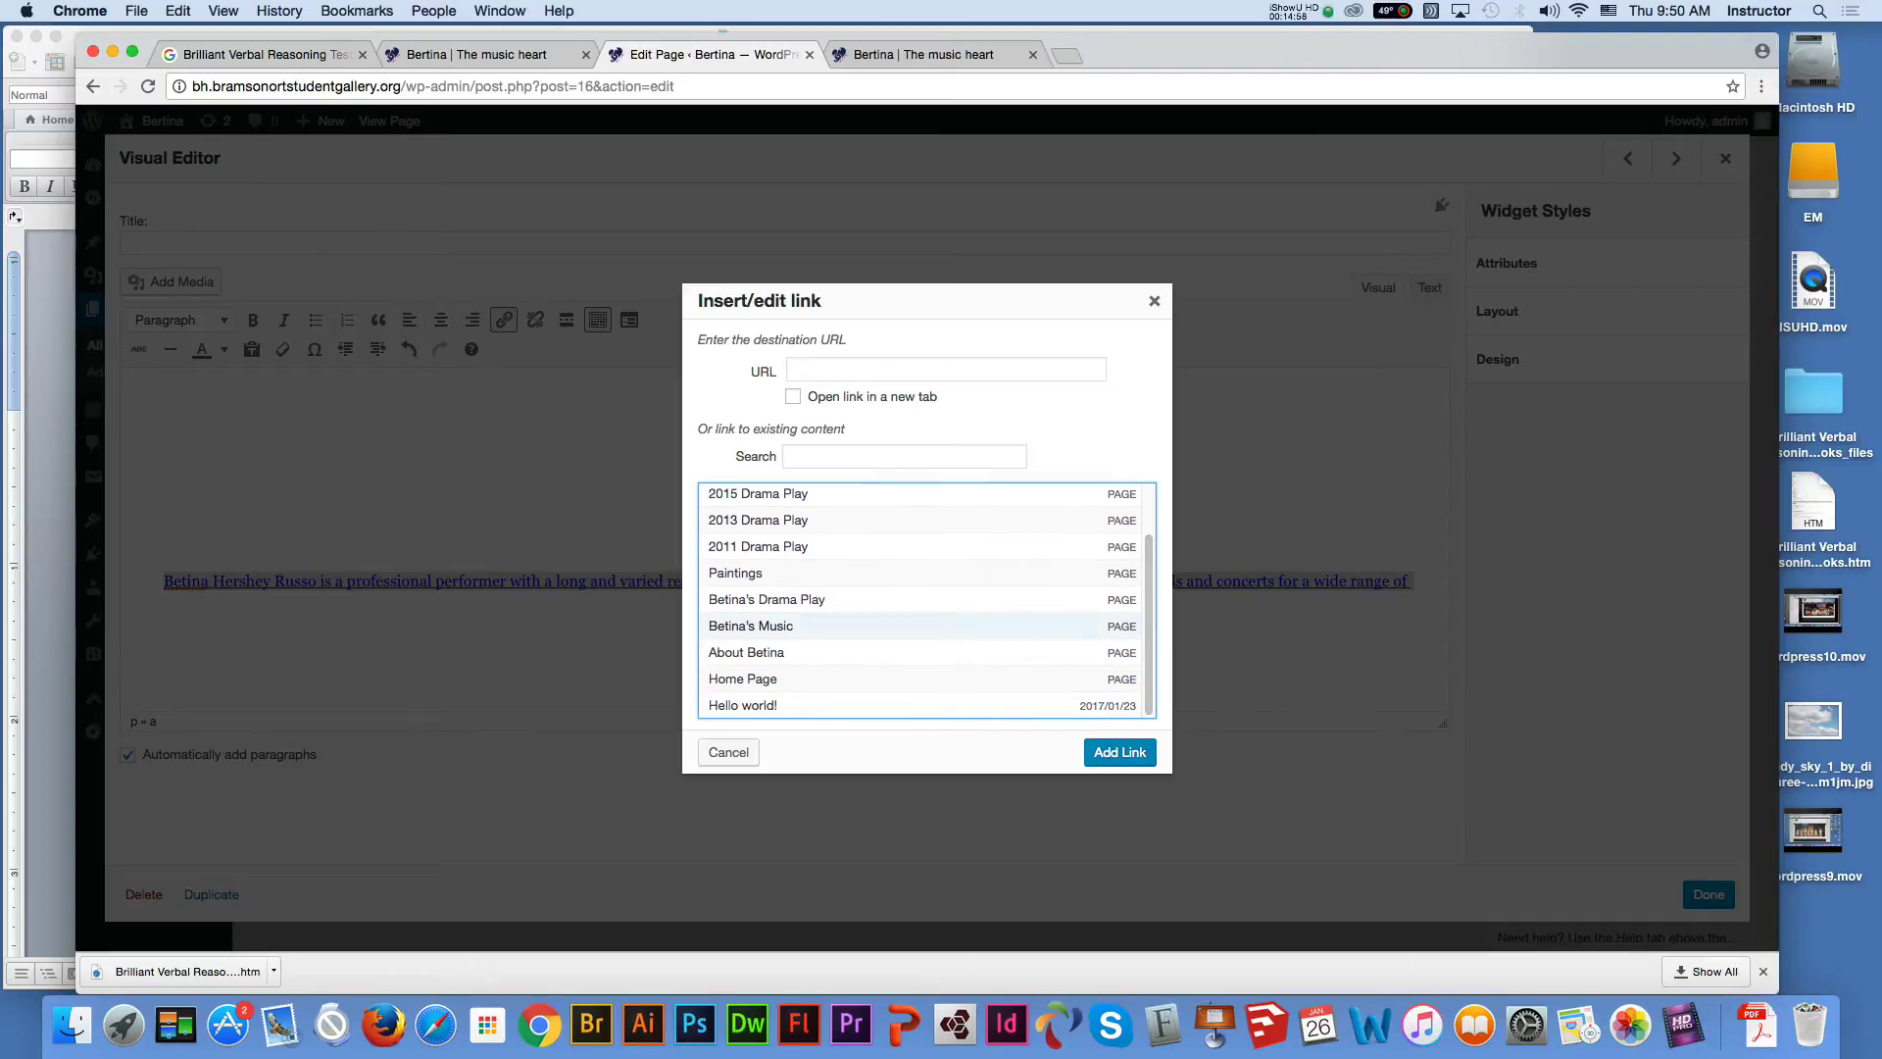
{"action": "scroll", "coordinate": [926, 600], "scroll_direction": "up", "scroll_amount": 3}
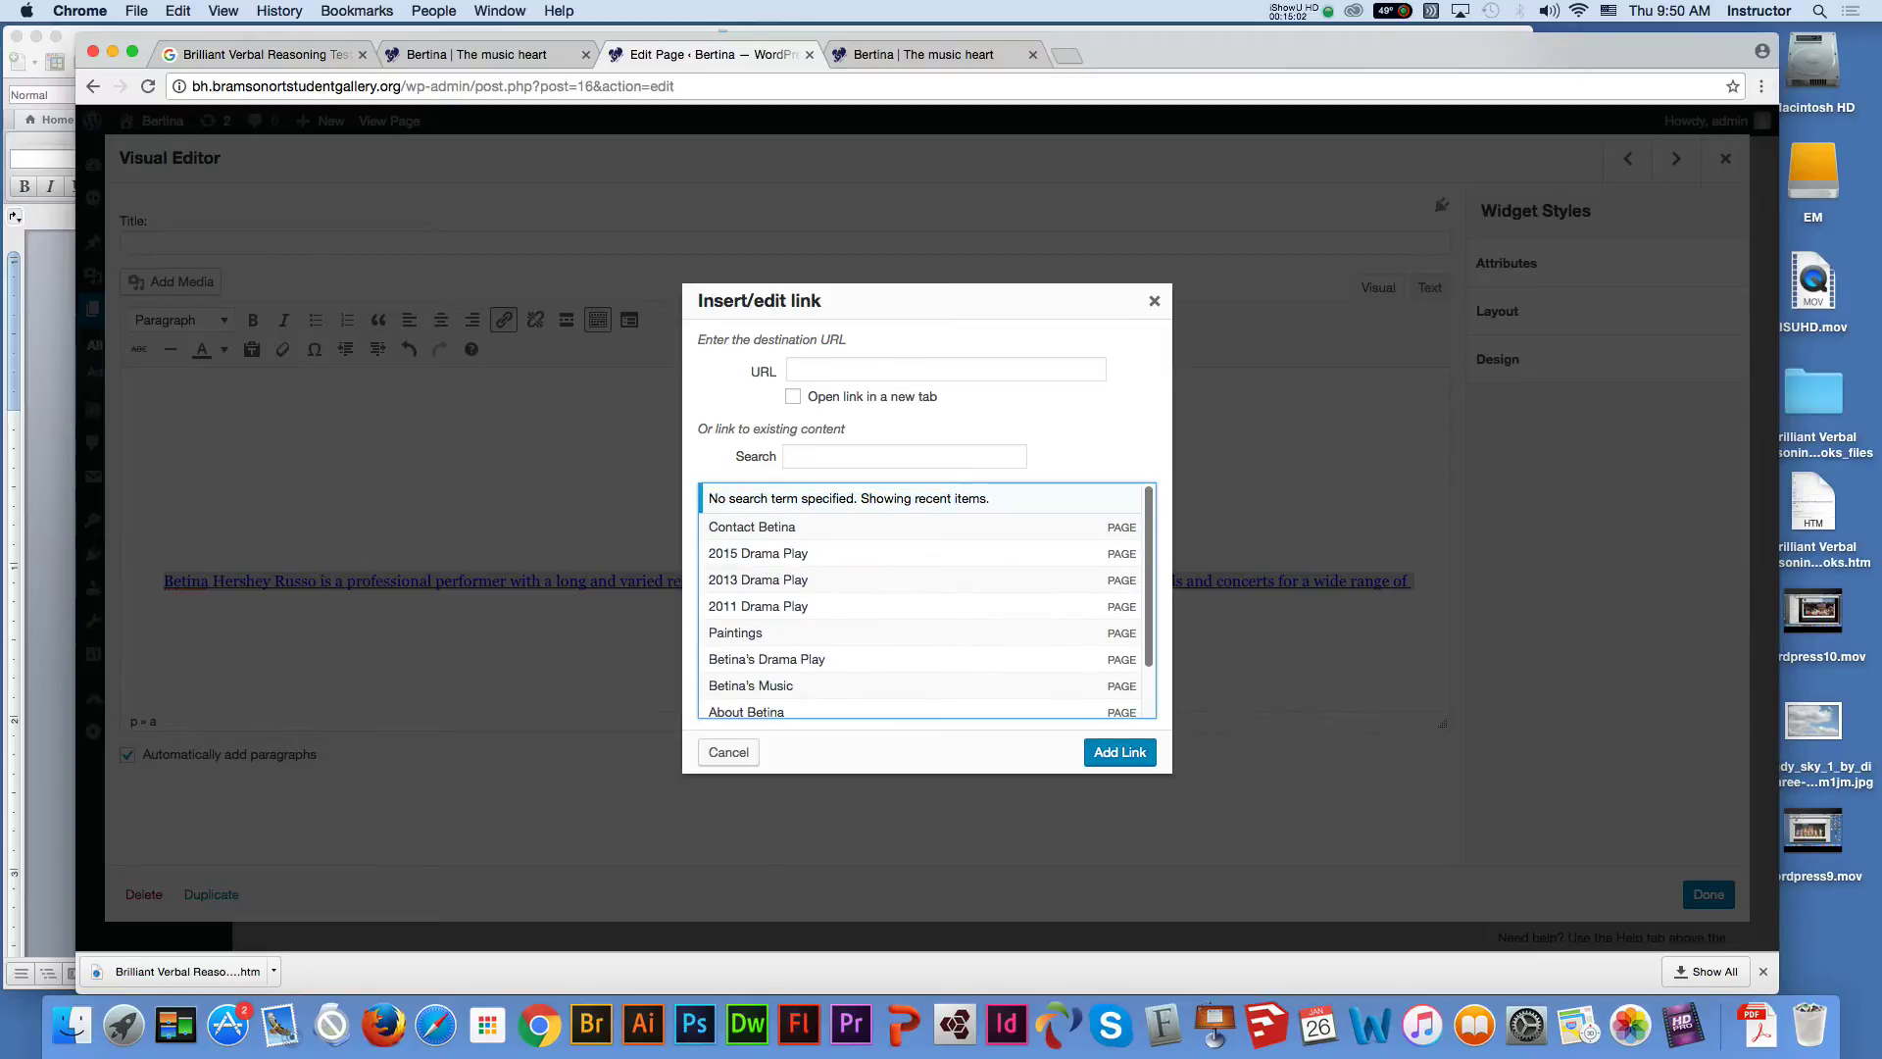
{"action": "scroll", "coordinate": [927, 600], "scroll_direction": "down", "scroll_amount": 1}
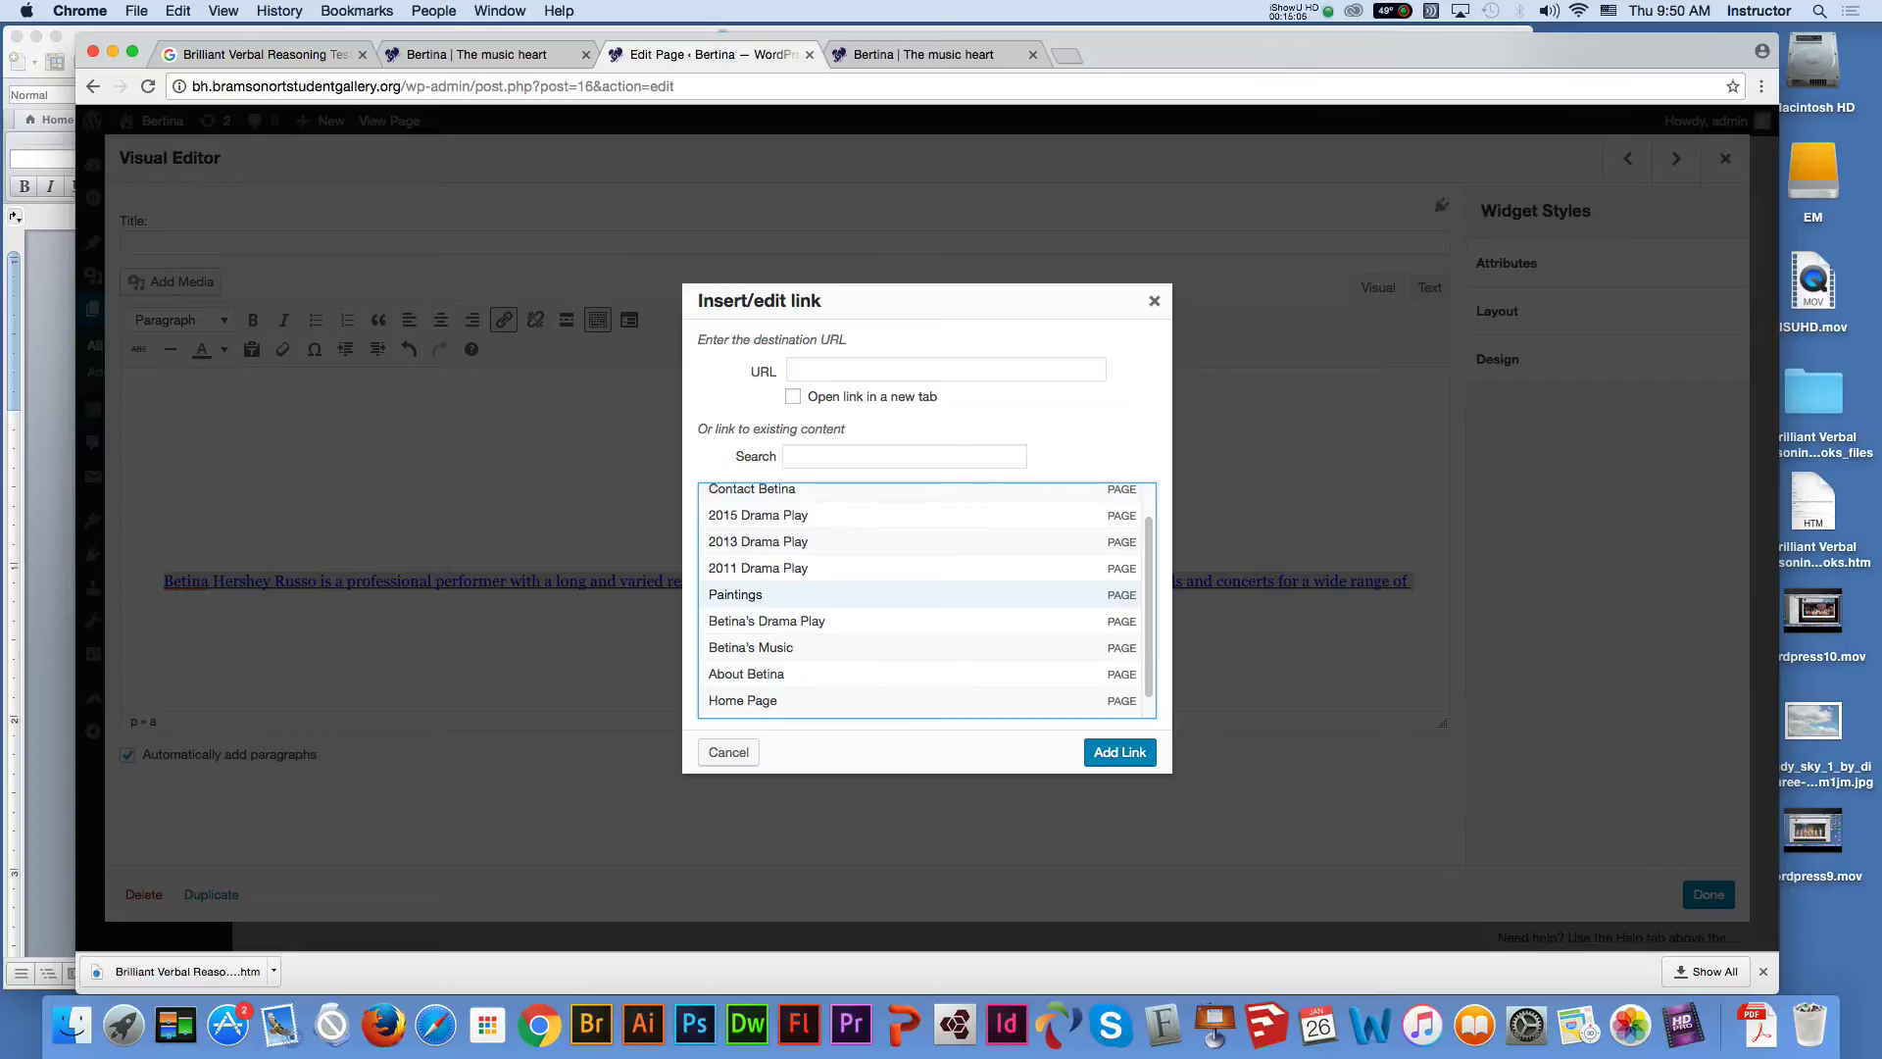
{"action": "left_click", "coordinate": [735, 594]}
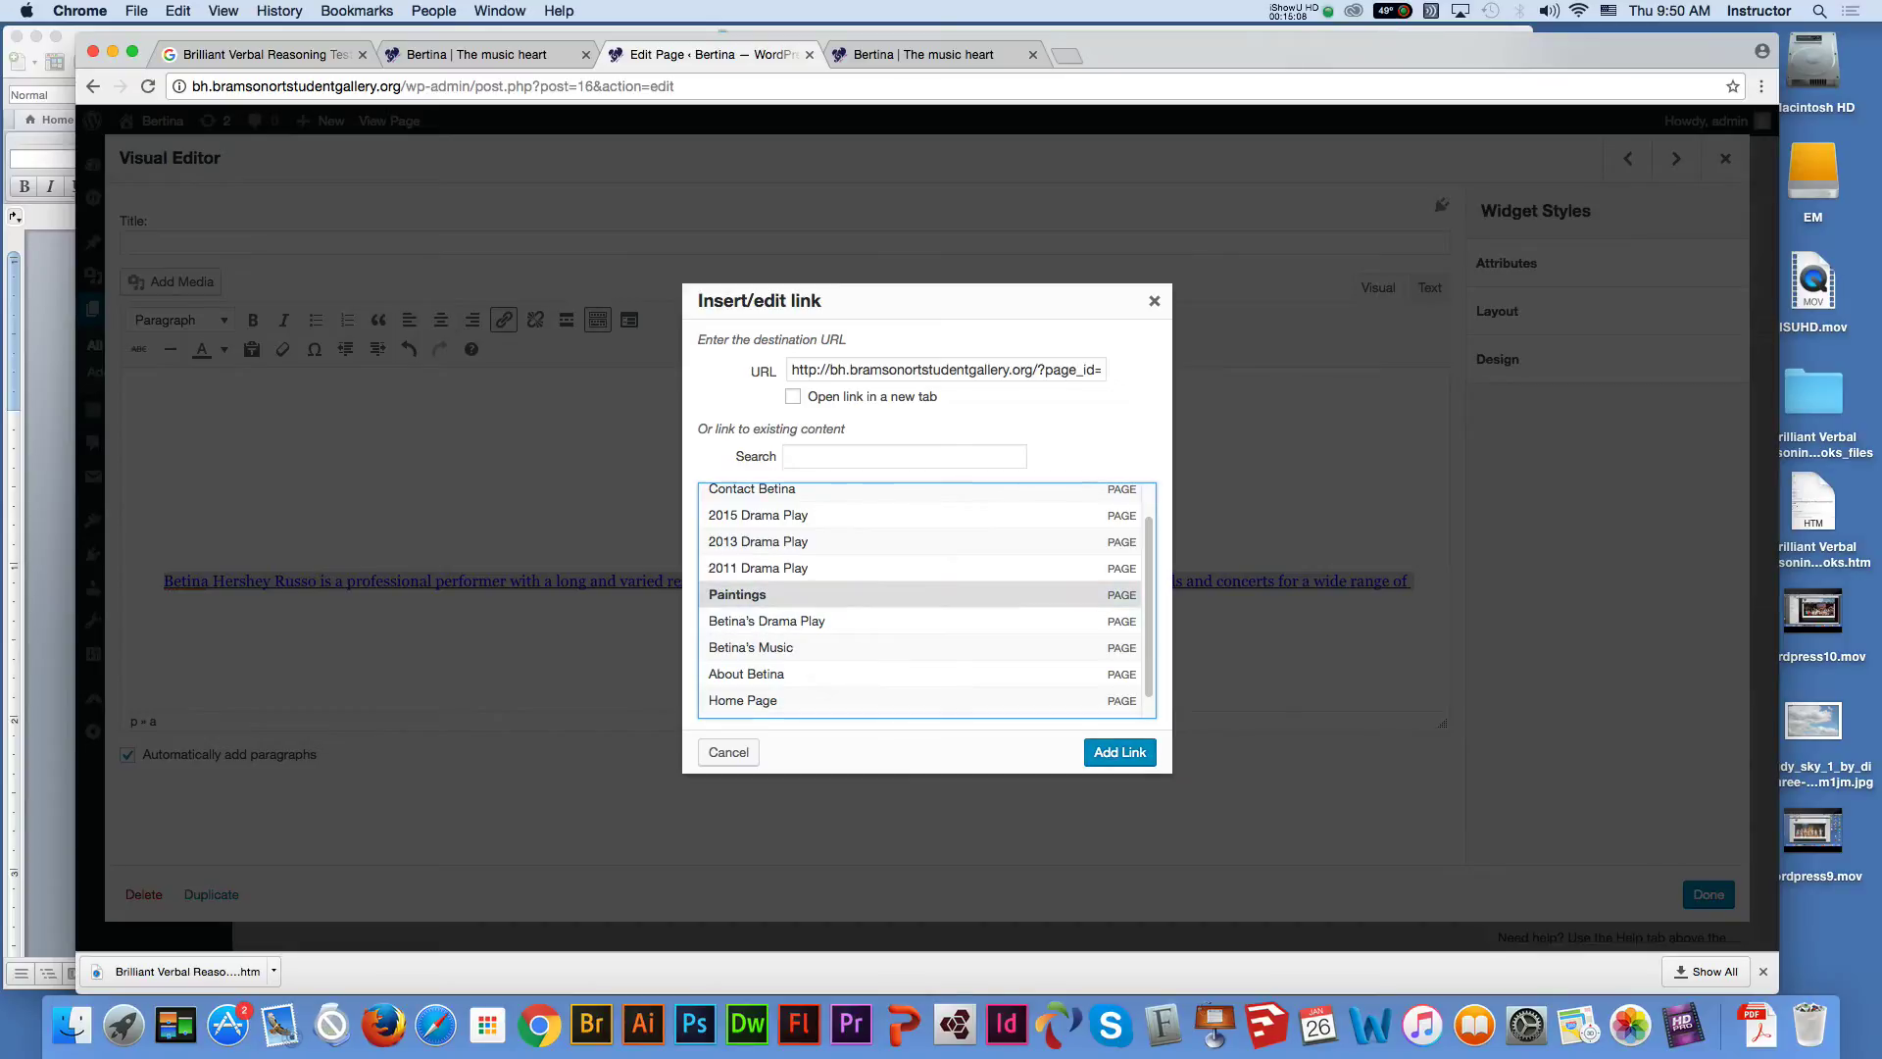
{"action": "key", "text": "Return"}
Color the second widget's linked paragraph text dark gray
{"action": "triple_click", "coordinate": [822, 583]}
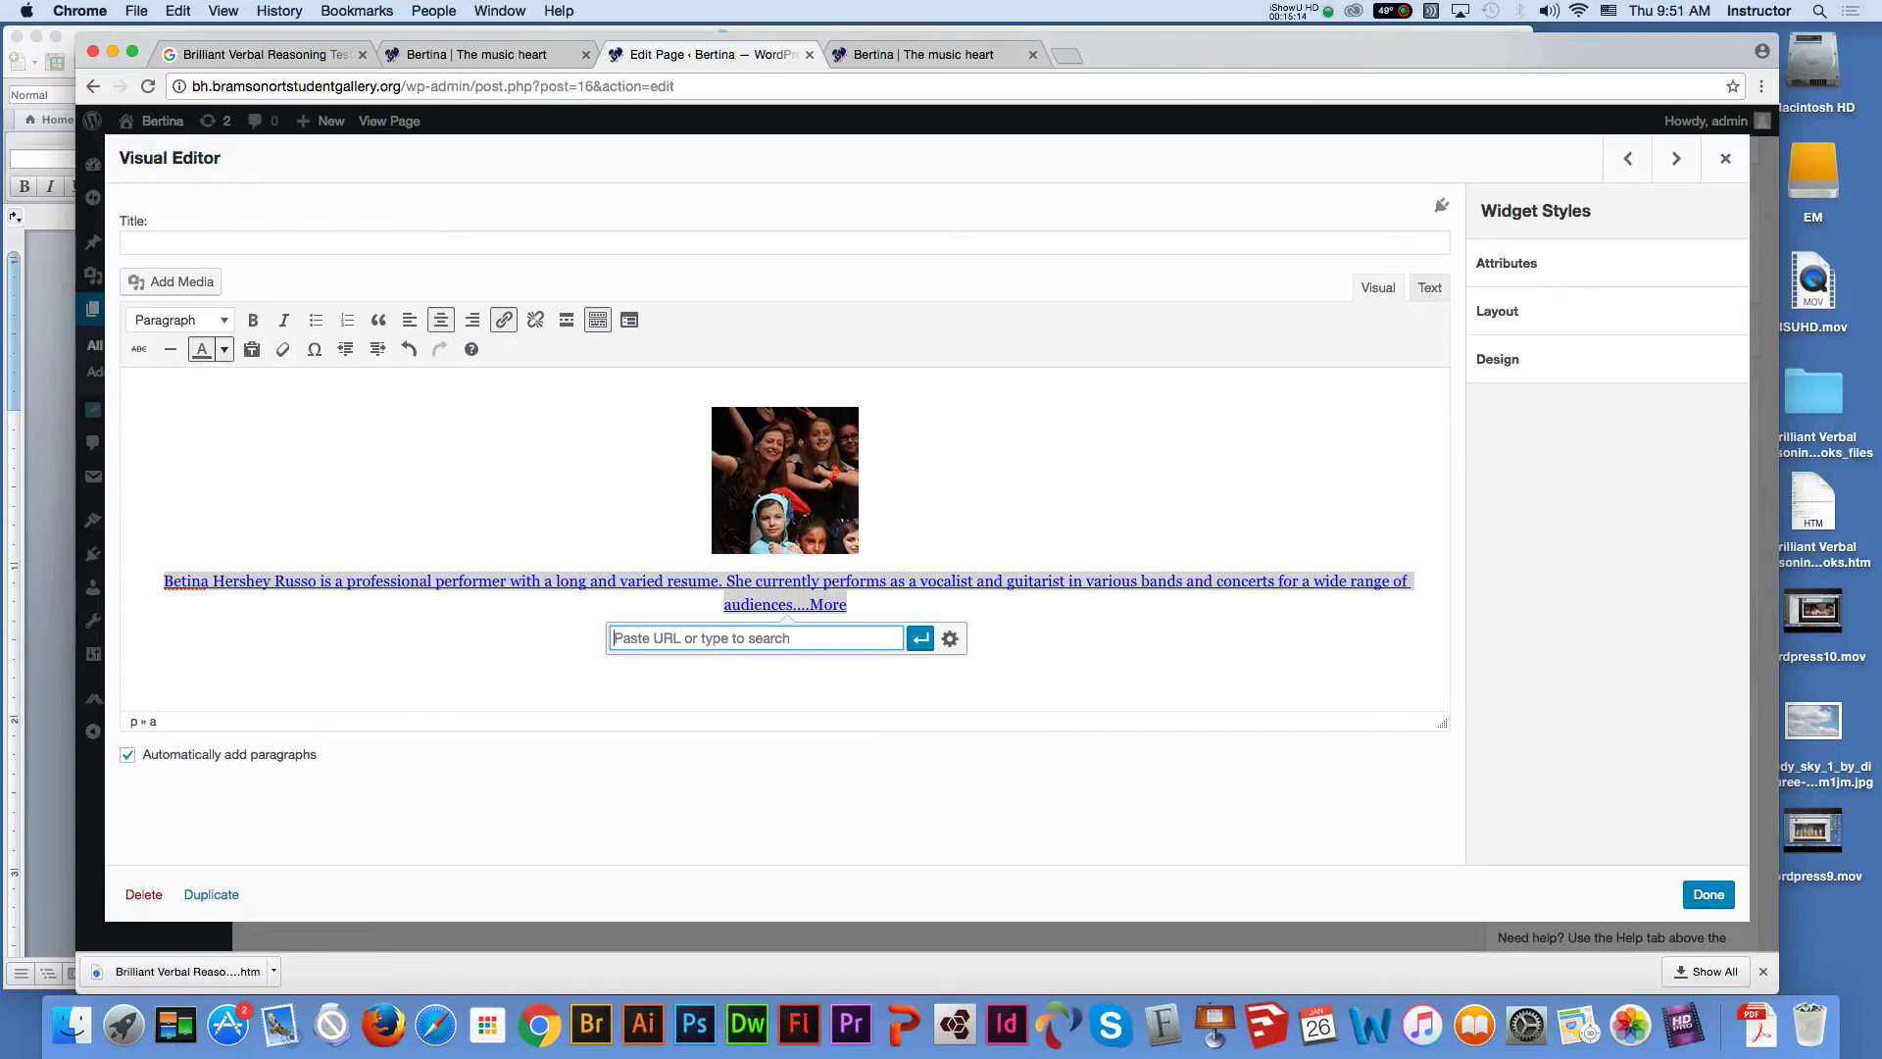
{"action": "left_click", "coordinate": [225, 349]}
{"action": "left_click", "coordinate": [335, 378]}
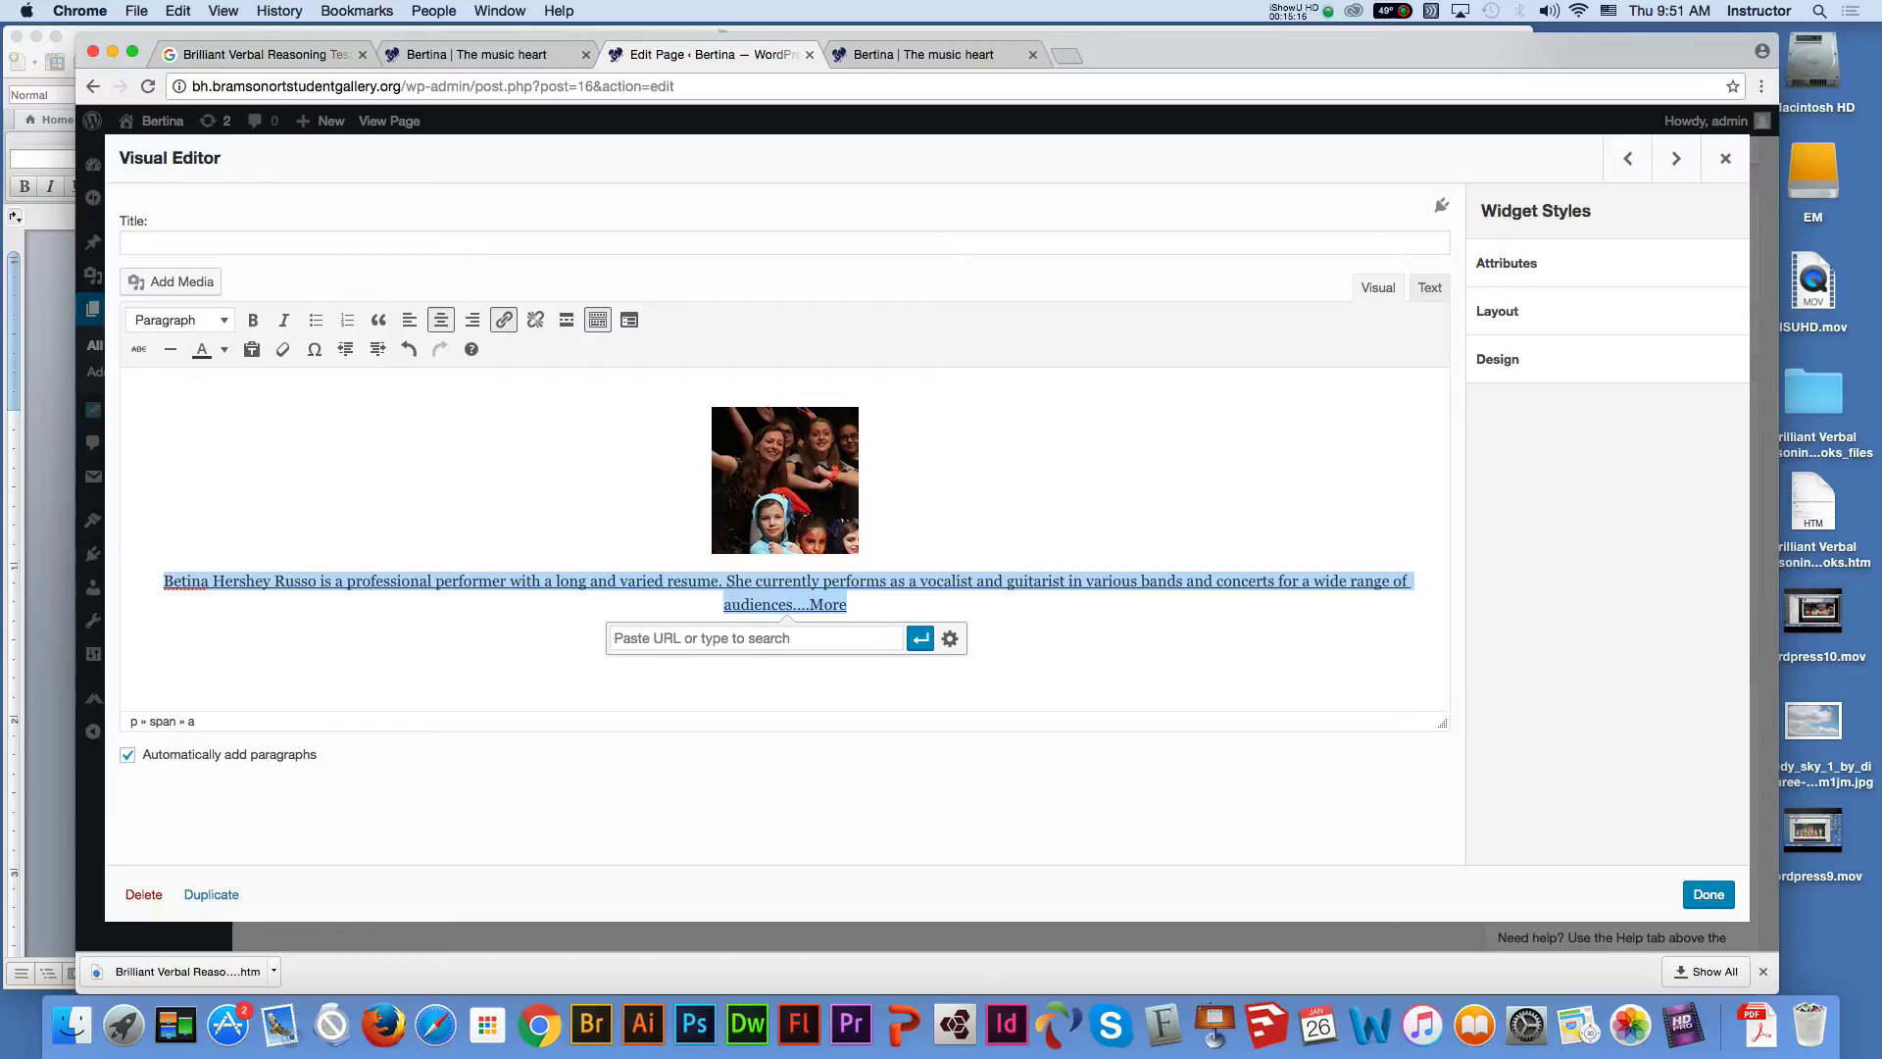
{"action": "left_click", "coordinate": [712, 480]}
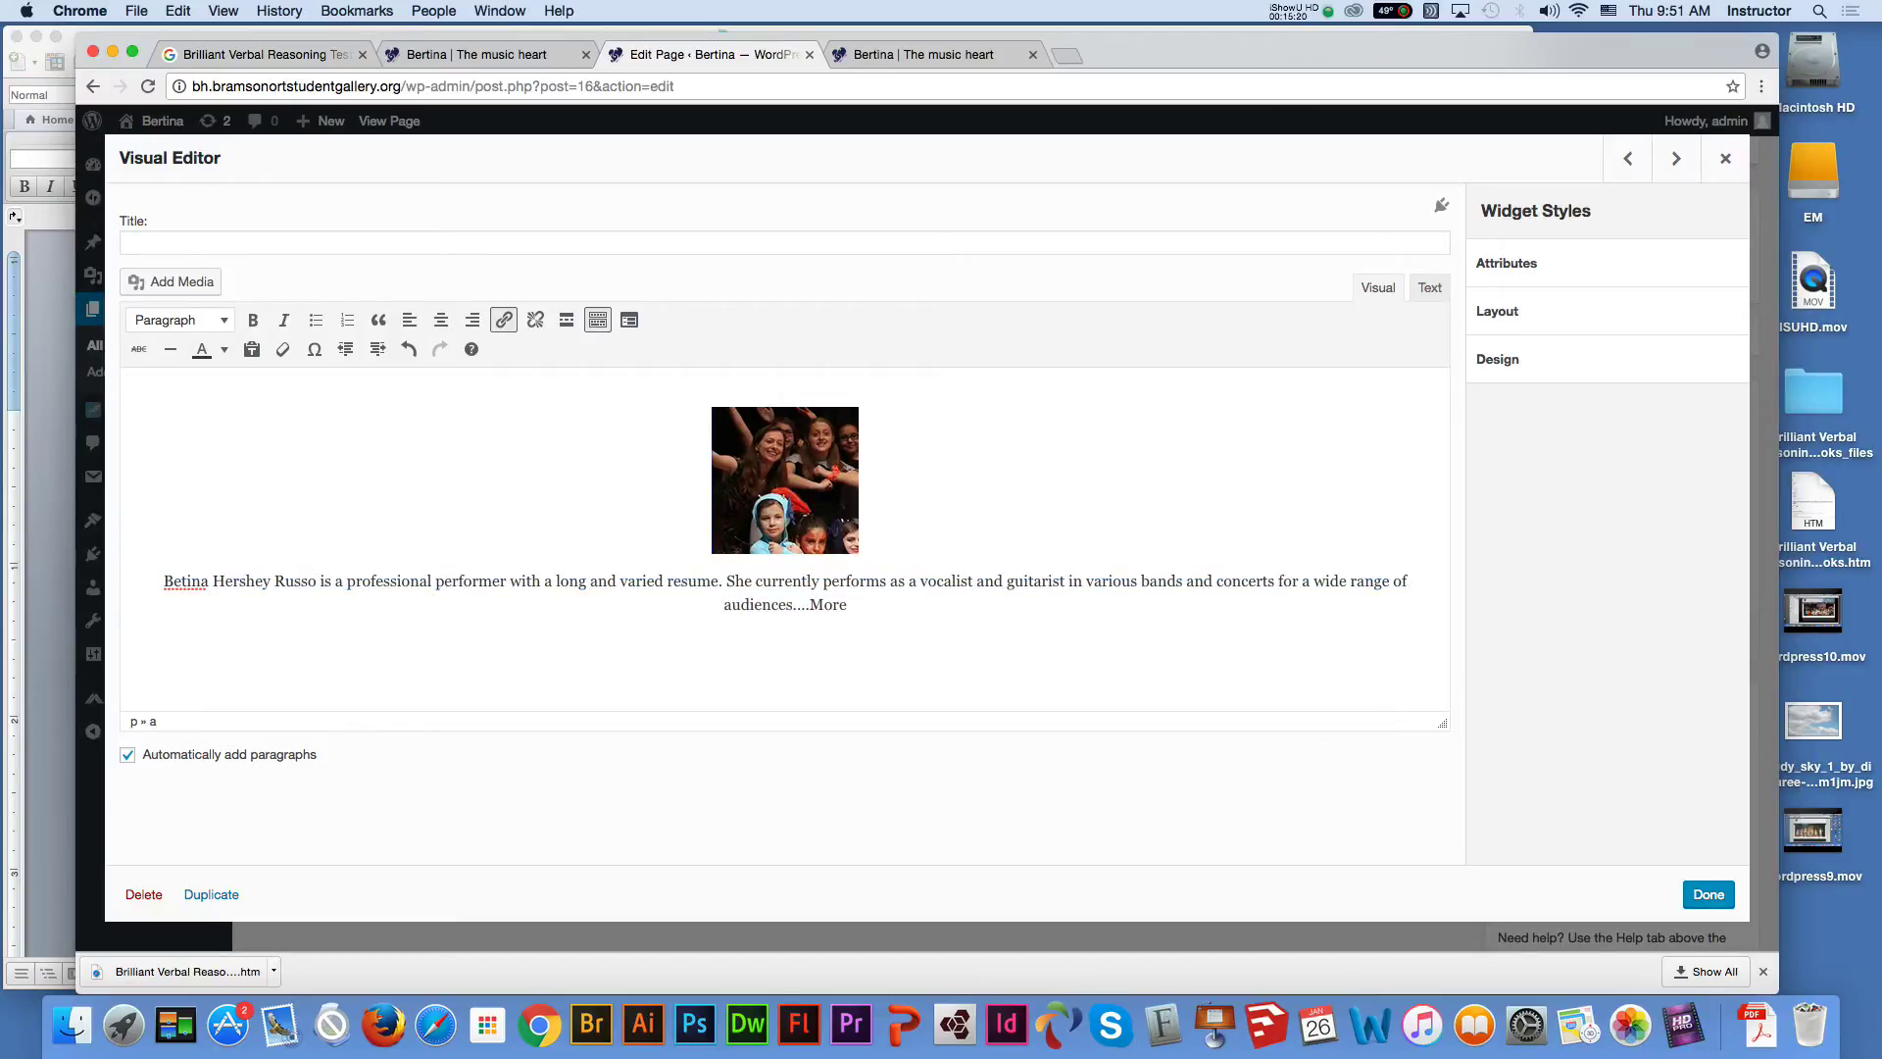
Update the Home Page with the second widget's changes and open the third column's Visual Editor widget for editing
{"action": "key", "text": "Escape"}
{"action": "left_click", "coordinate": [1700, 635]}
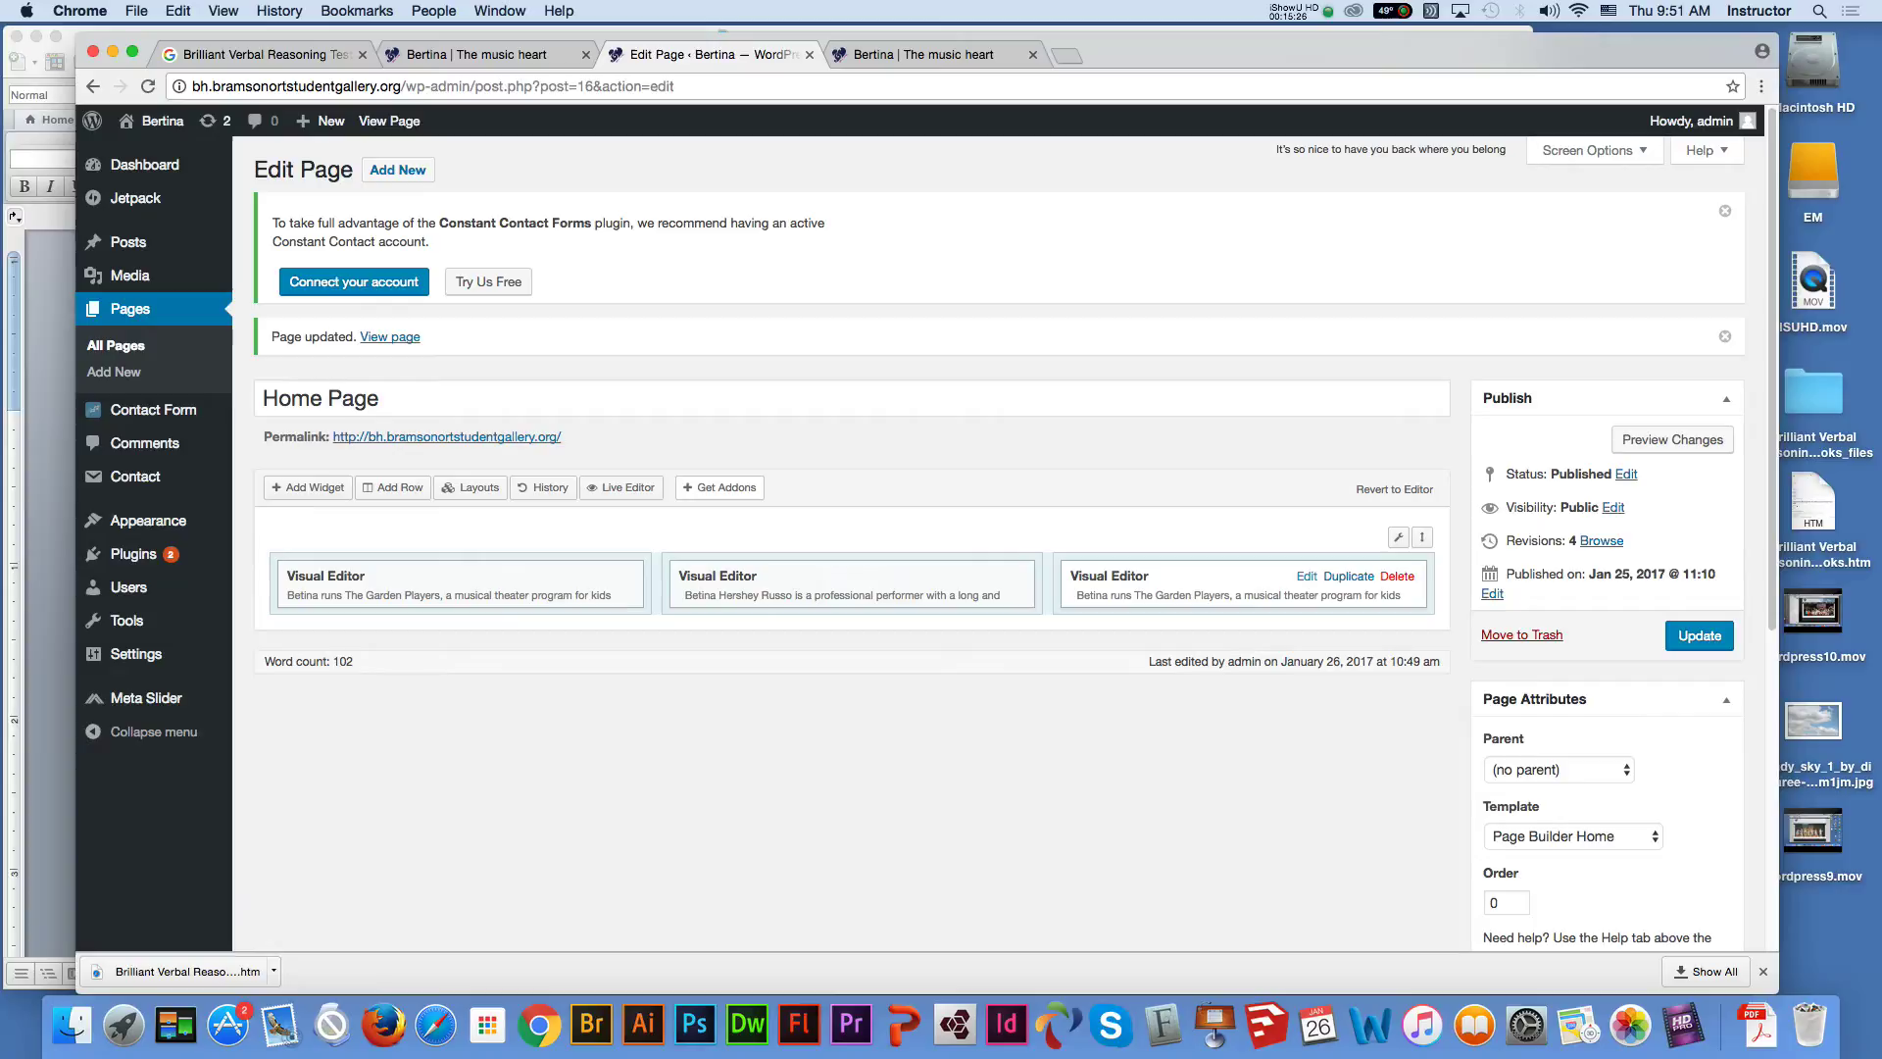
{"action": "left_click", "coordinate": [1333, 576]}
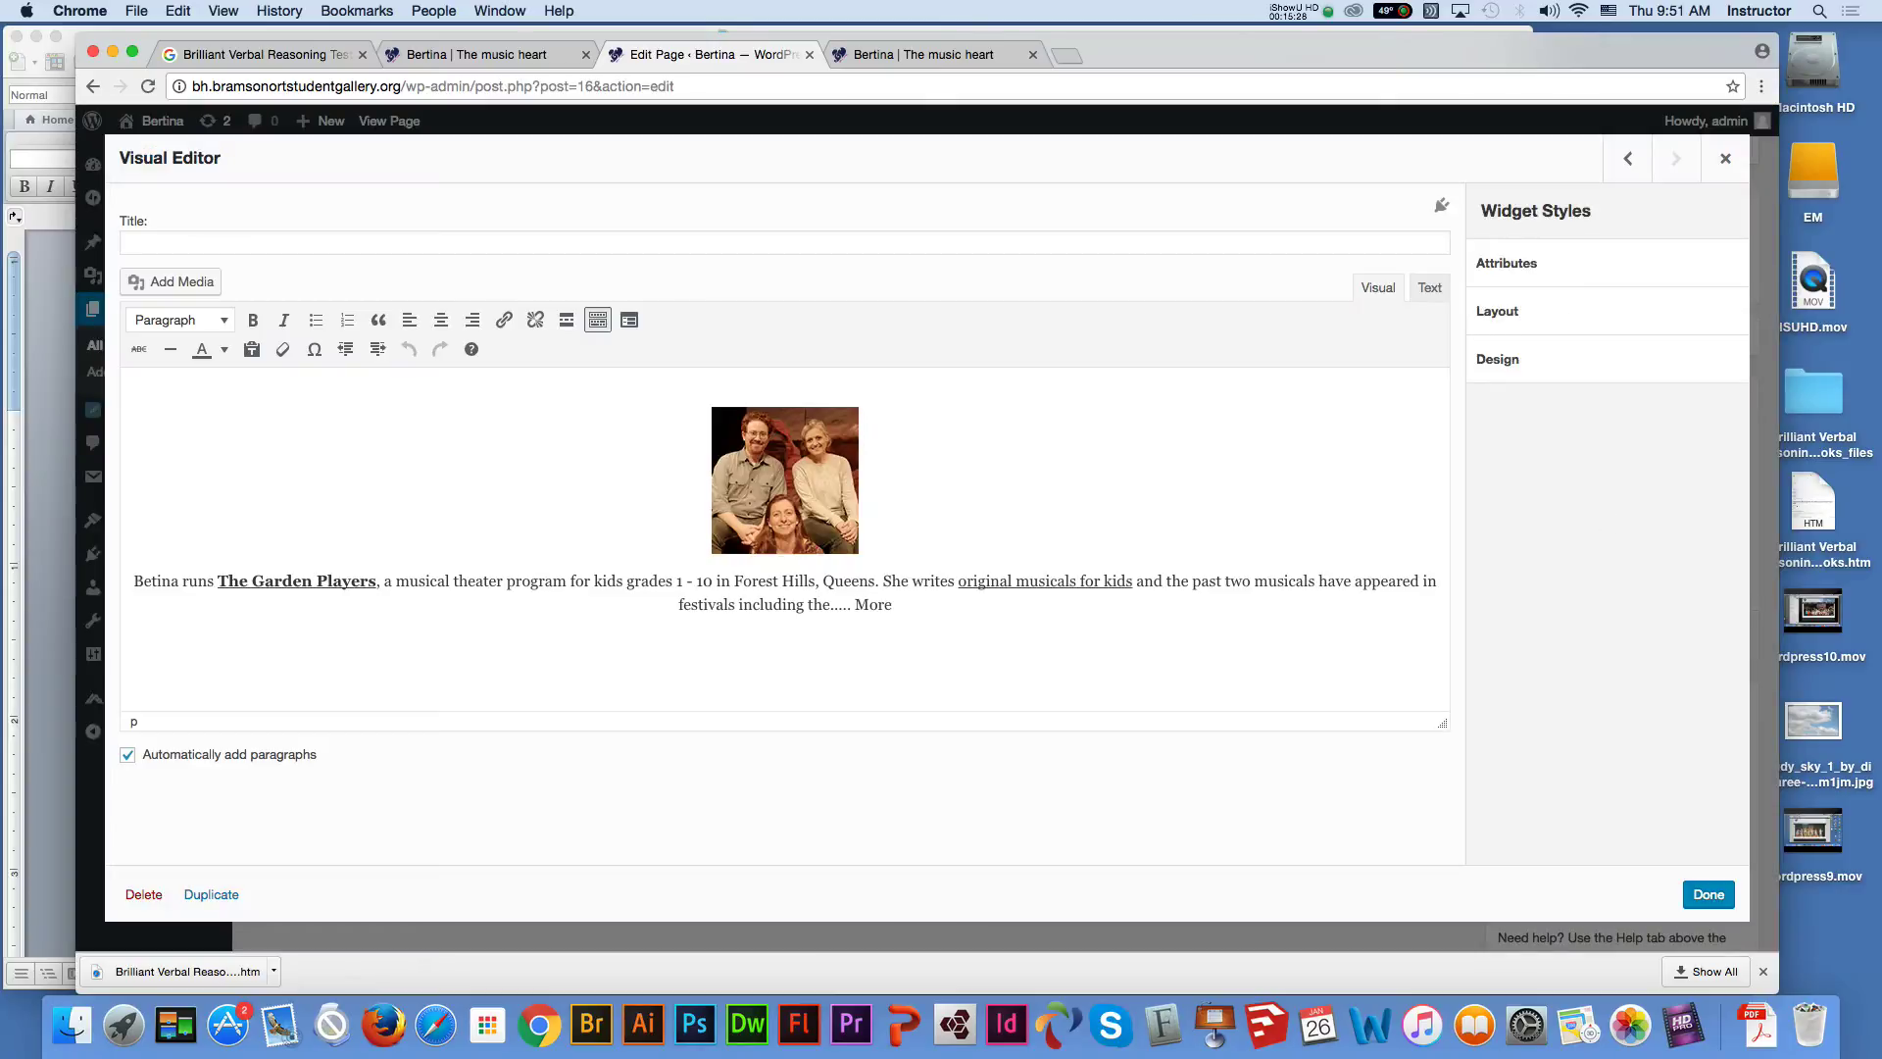
Remove the blank line above the photo in the third widget
{"action": "left_click", "coordinate": [784, 479]}
{"action": "key", "text": "Left"}
{"action": "key", "text": "Left"}
{"action": "key", "text": "BackSpace"}
{"action": "key", "text": "Right"}
{"action": "key", "text": "BackSpace"}
Replace the third widget's photo with icon3.jpg from the media library and center the new image
{"action": "left_click", "coordinate": [785, 456]}
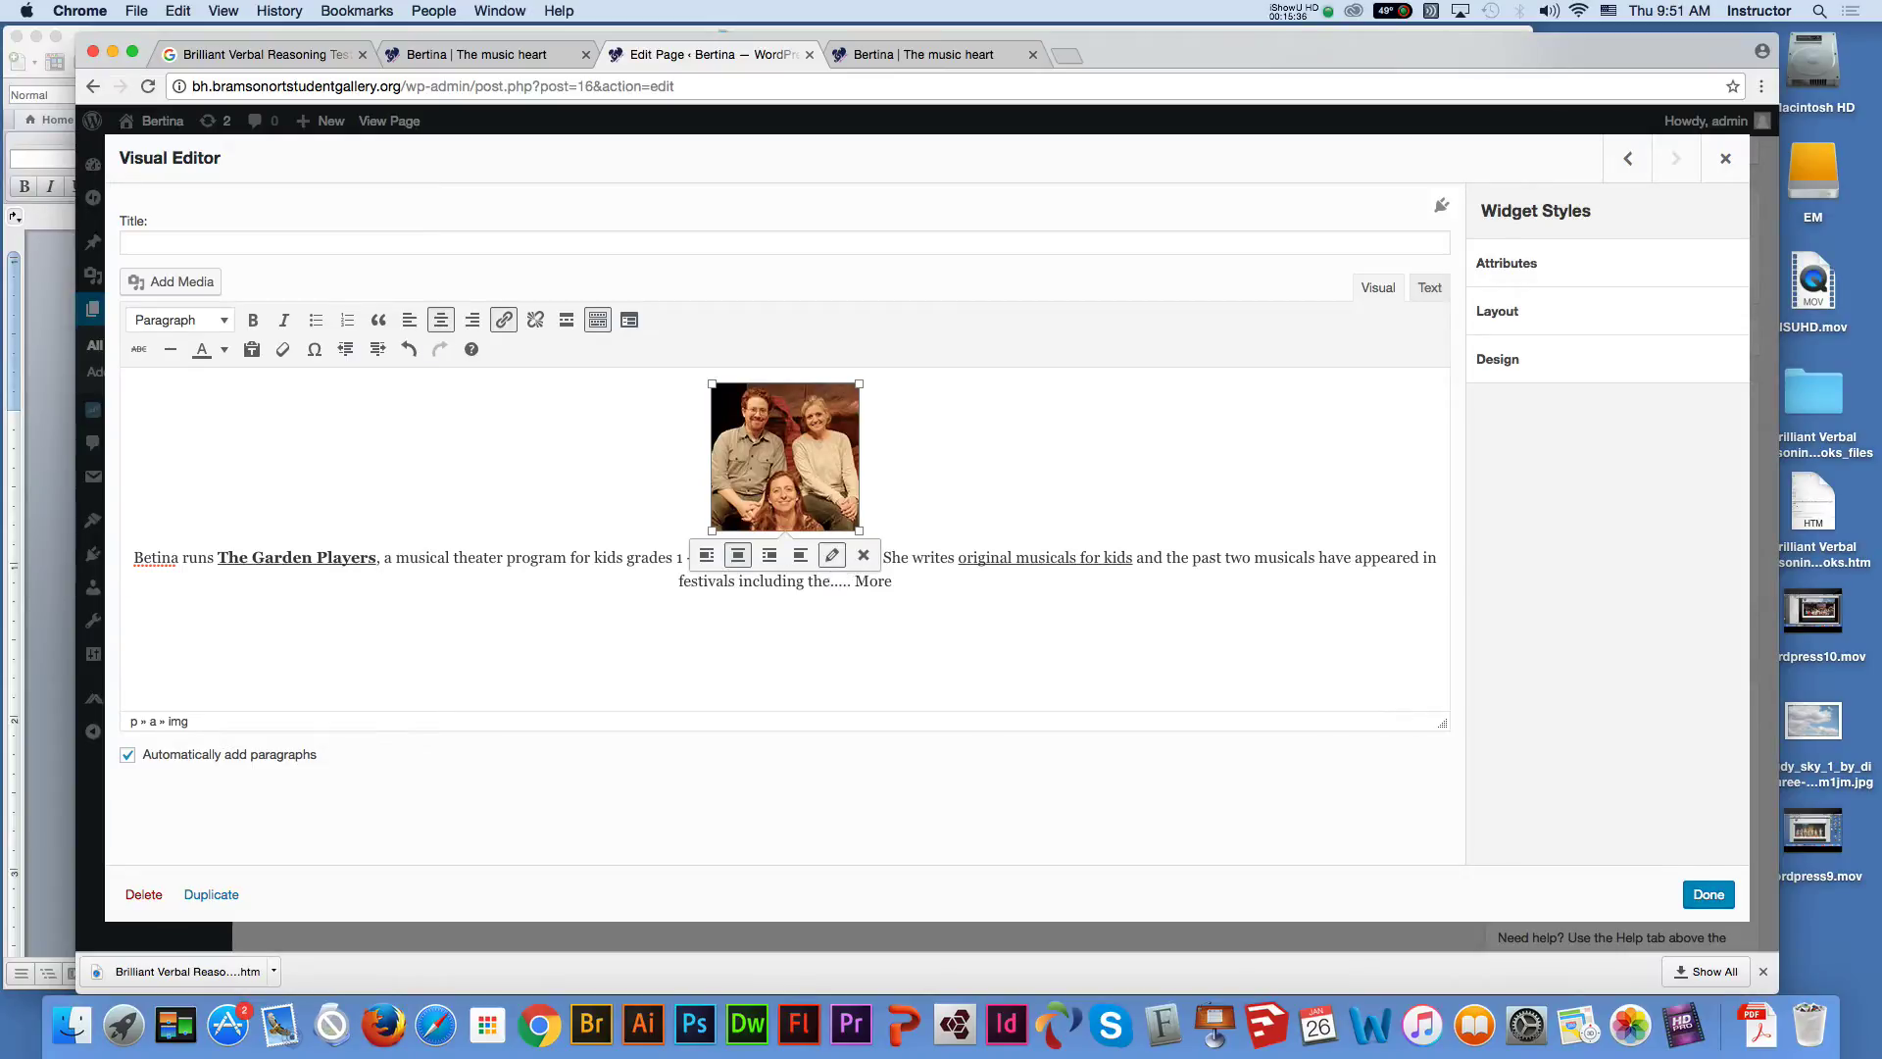
{"action": "left_click", "coordinate": [831, 555]}
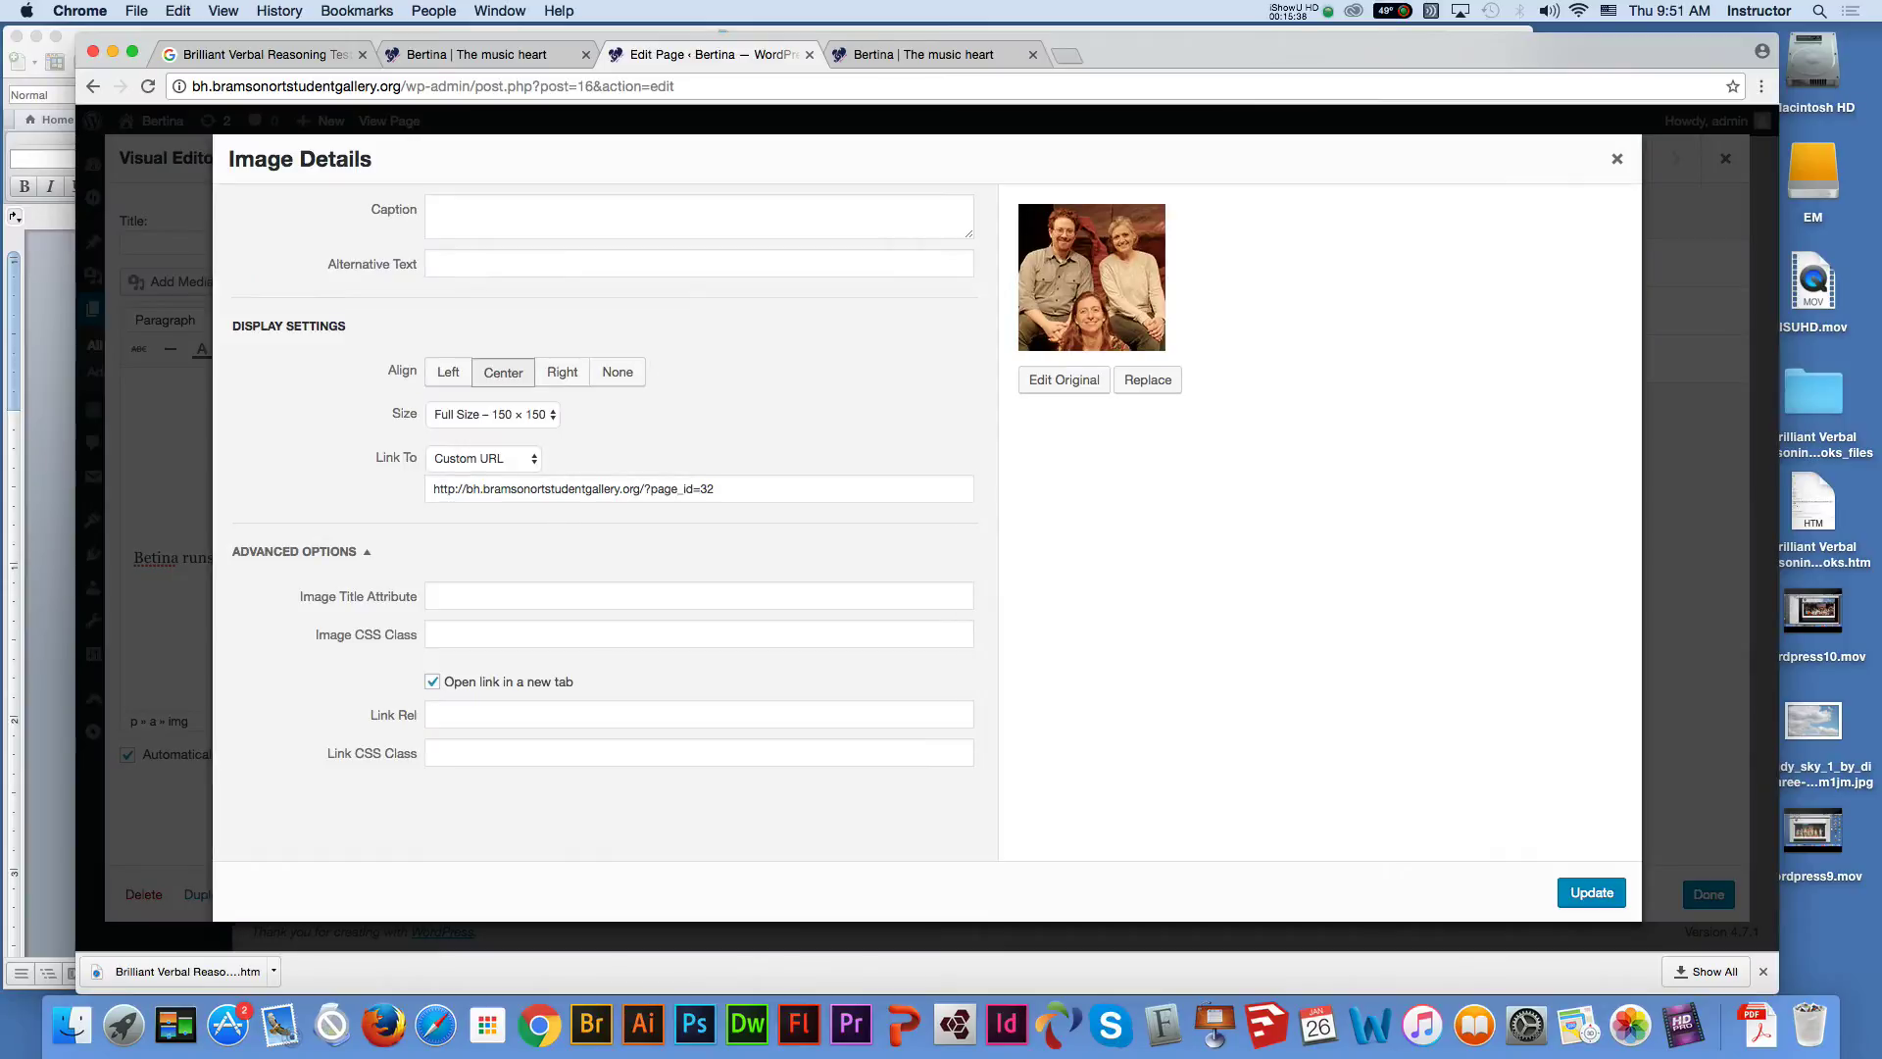
{"action": "left_click", "coordinate": [1147, 379]}
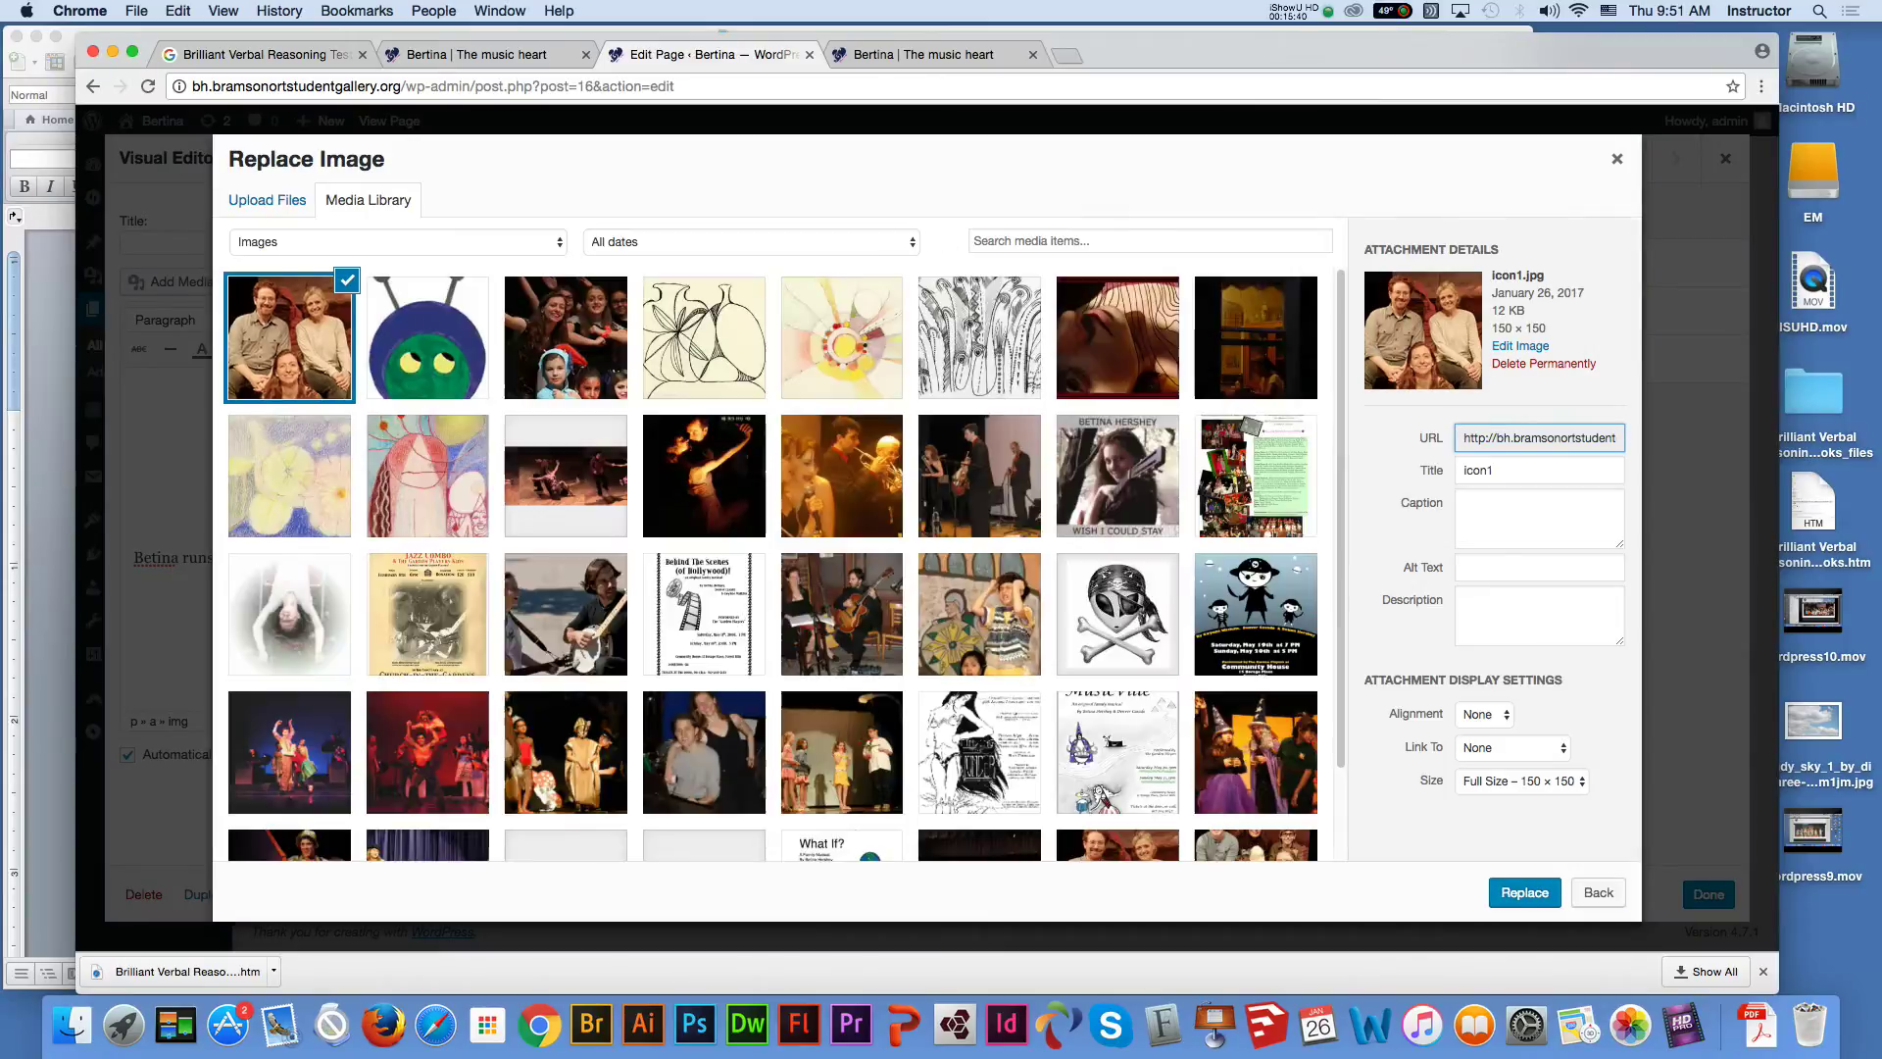
{"action": "left_click", "coordinate": [427, 337]}
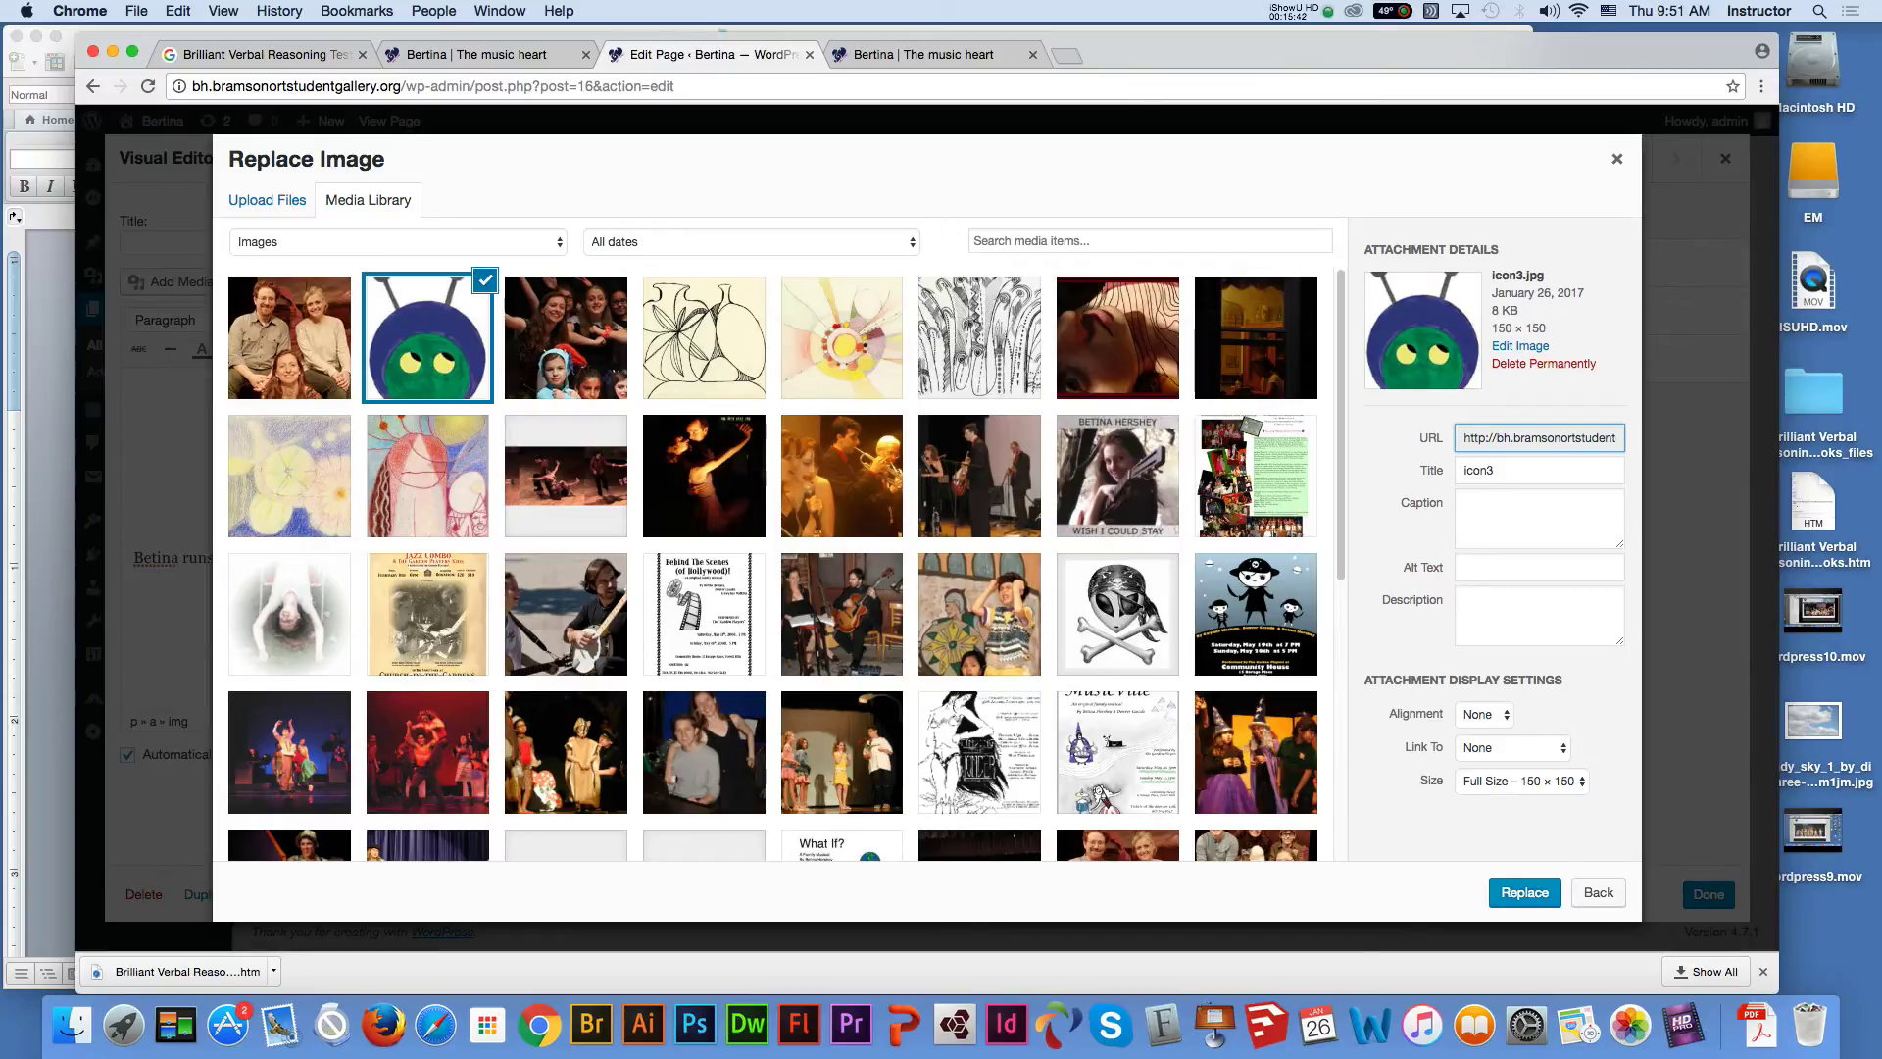
{"action": "left_click", "coordinate": [1524, 892]}
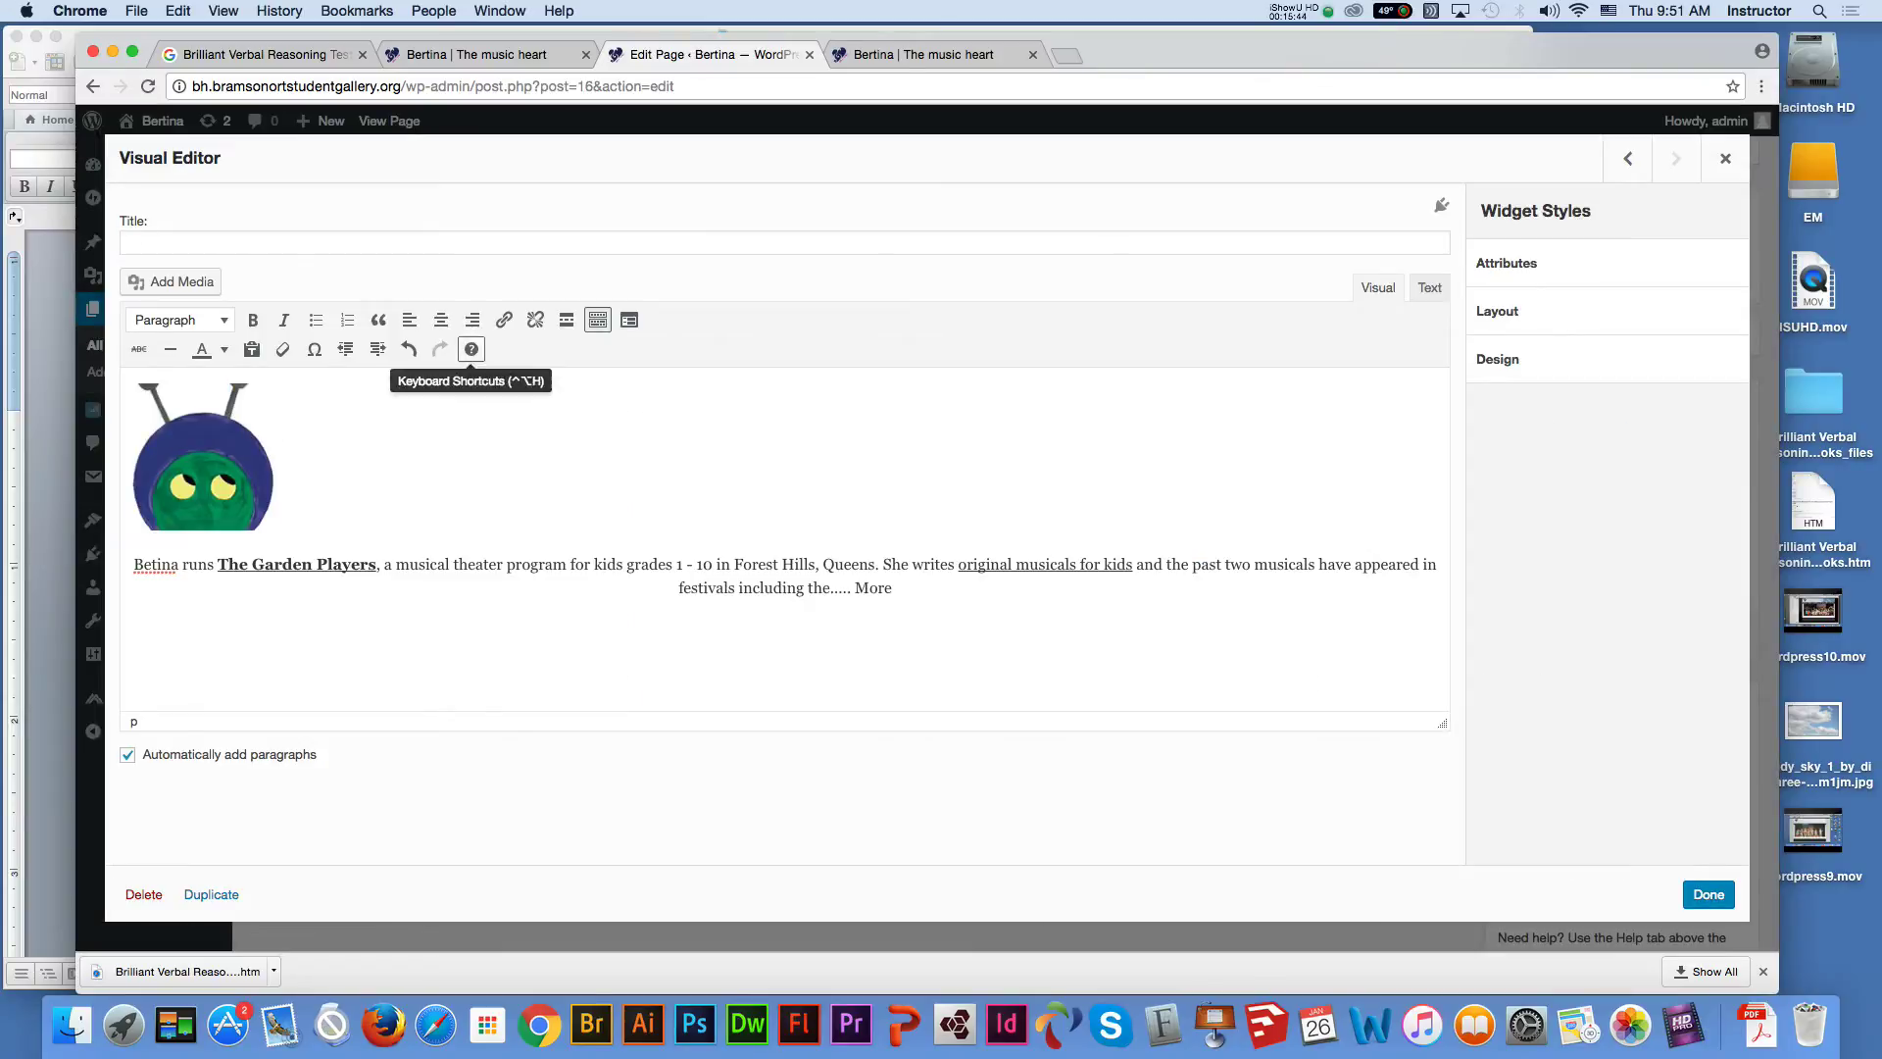
{"action": "left_click", "coordinate": [440, 320]}
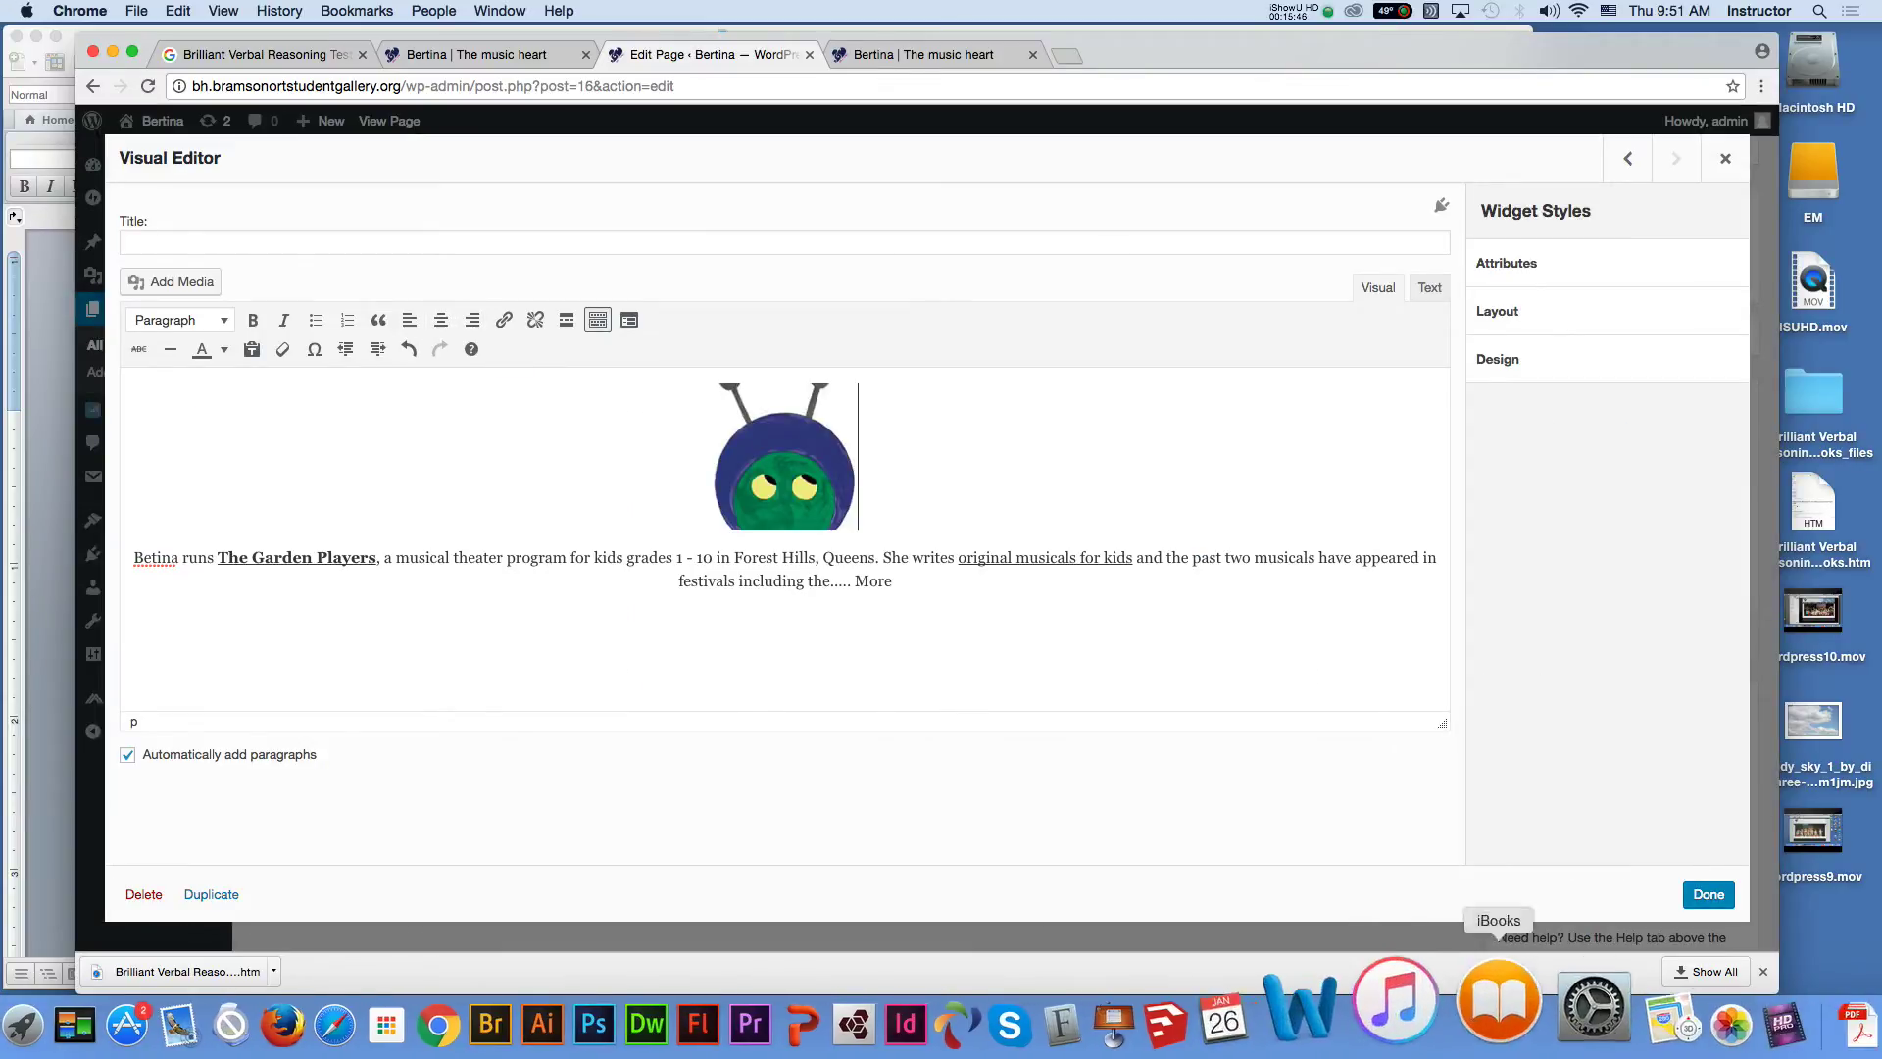
Switch to Word and copy the "Enter The Garden Players Site for schedules..." paragraph from teaching.docx
{"action": "left_click", "coordinate": [1299, 1005]}
{"action": "scroll", "coordinate": [772, 589], "scroll_direction": "down", "scroll_amount": 5}
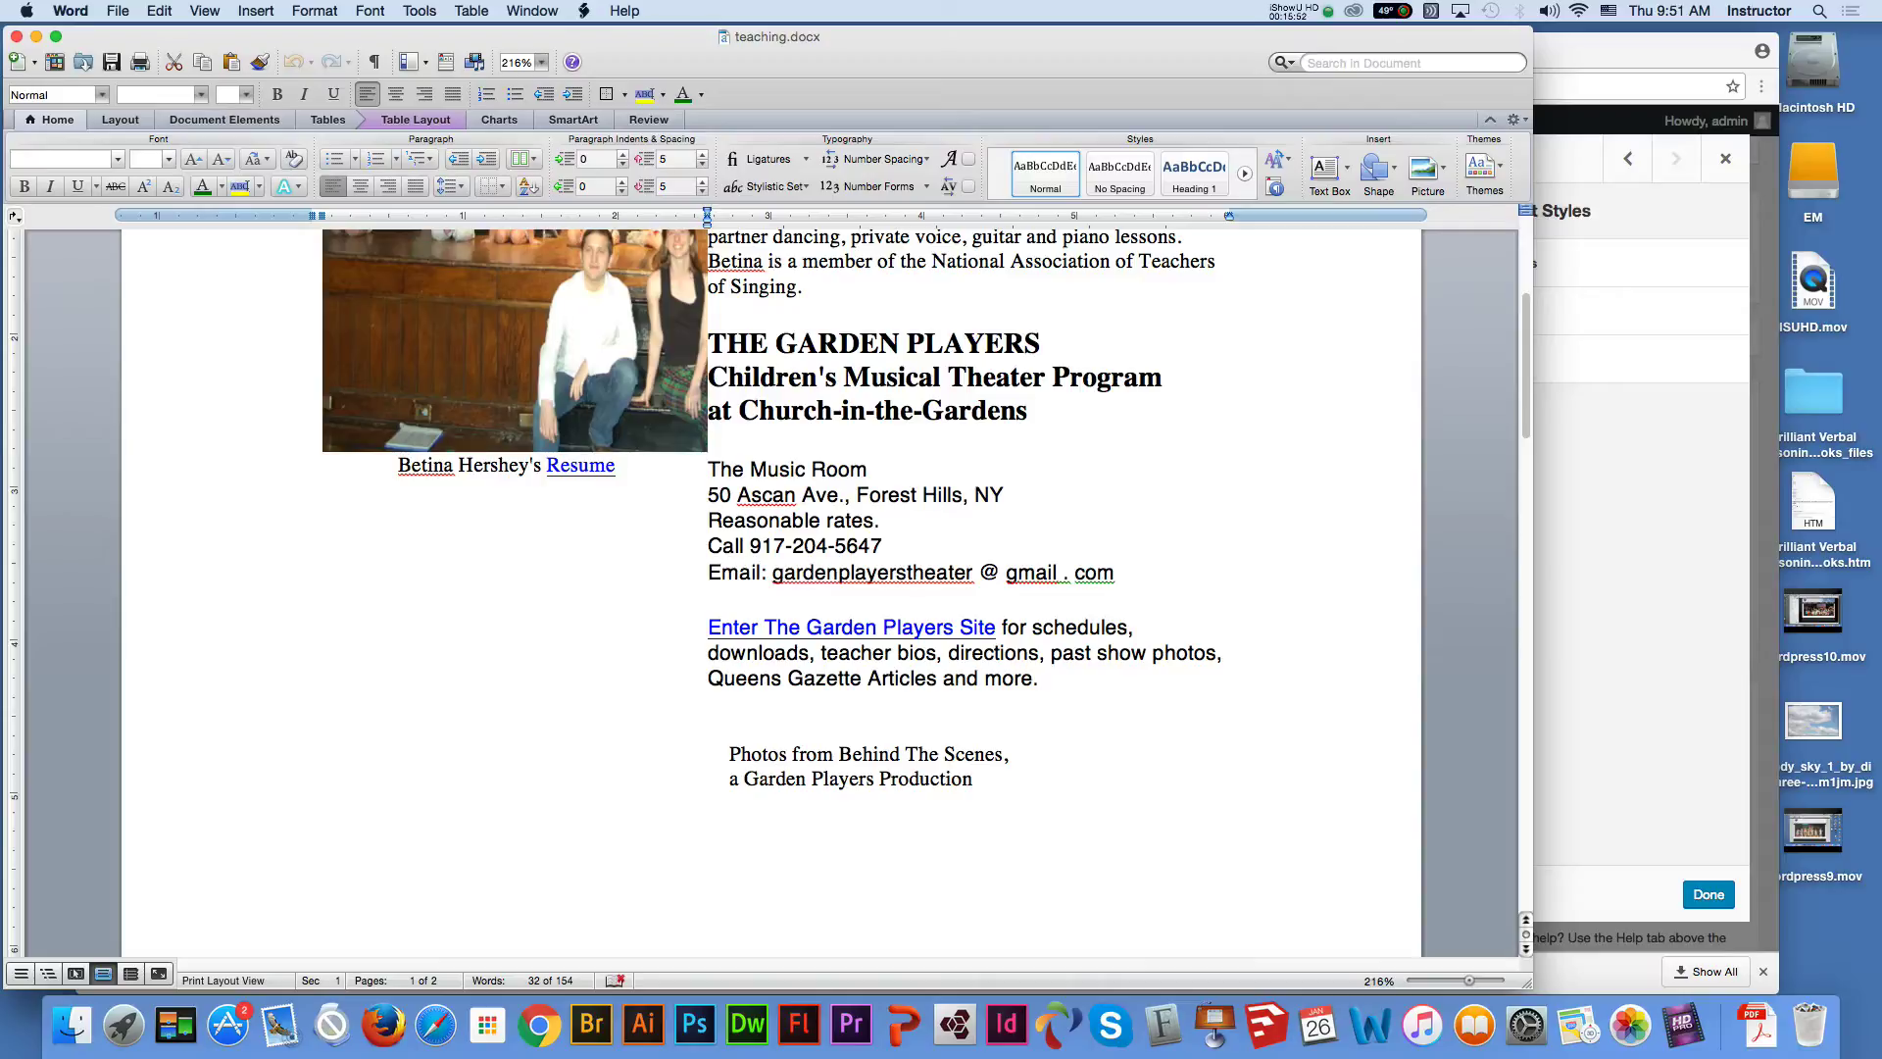
{"action": "left_click_drag", "start_coordinate": [701, 714], "coordinate": [725, 687]}
{"action": "left_click", "coordinate": [1040, 678]}
{"action": "left_click_drag", "start_coordinate": [1039, 679], "coordinate": [708, 679]}
{"action": "key", "text": "shift+Up"}
{"action": "key", "text": "shift+Up"}
{"action": "key", "text": "super+c"}
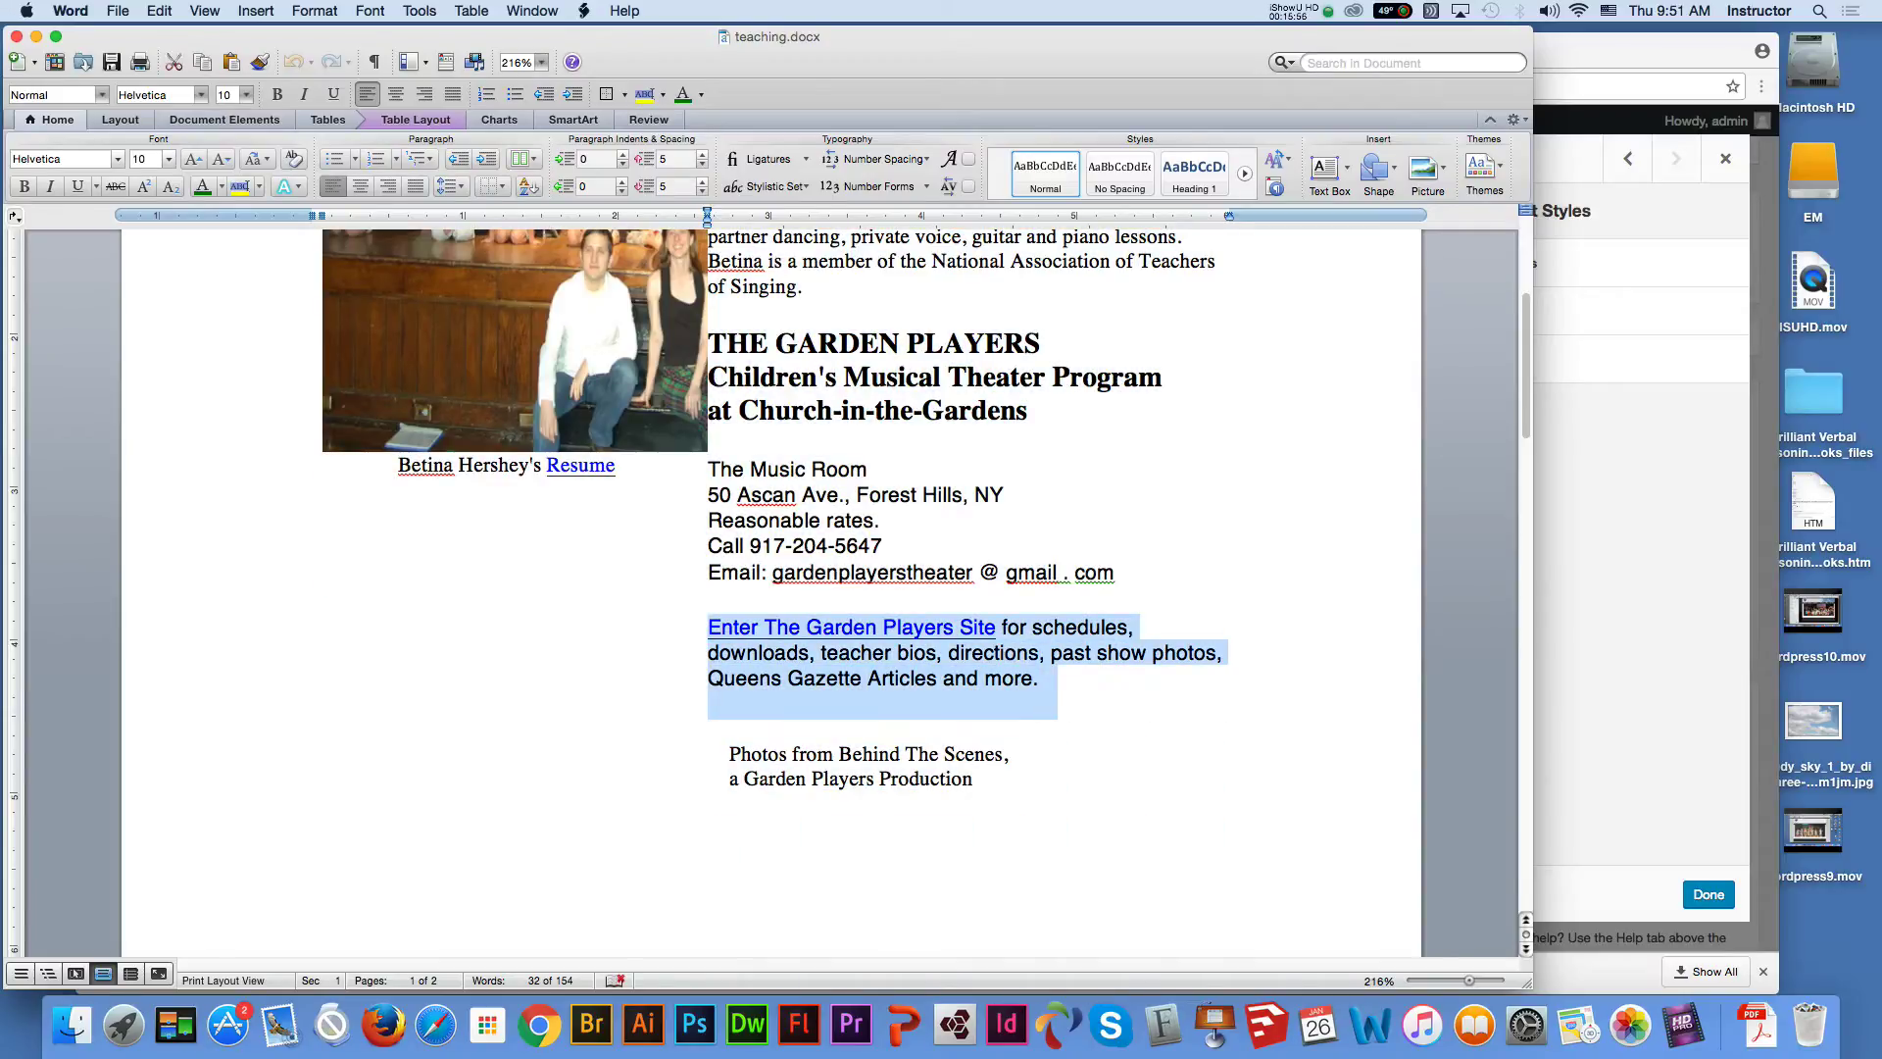
Return to Chrome and replace the third widget's old paragraph with the text copied from Word
{"action": "key", "text": "super+Tab"}
{"action": "left_click_drag", "start_coordinate": [895, 580], "coordinate": [133, 557]}
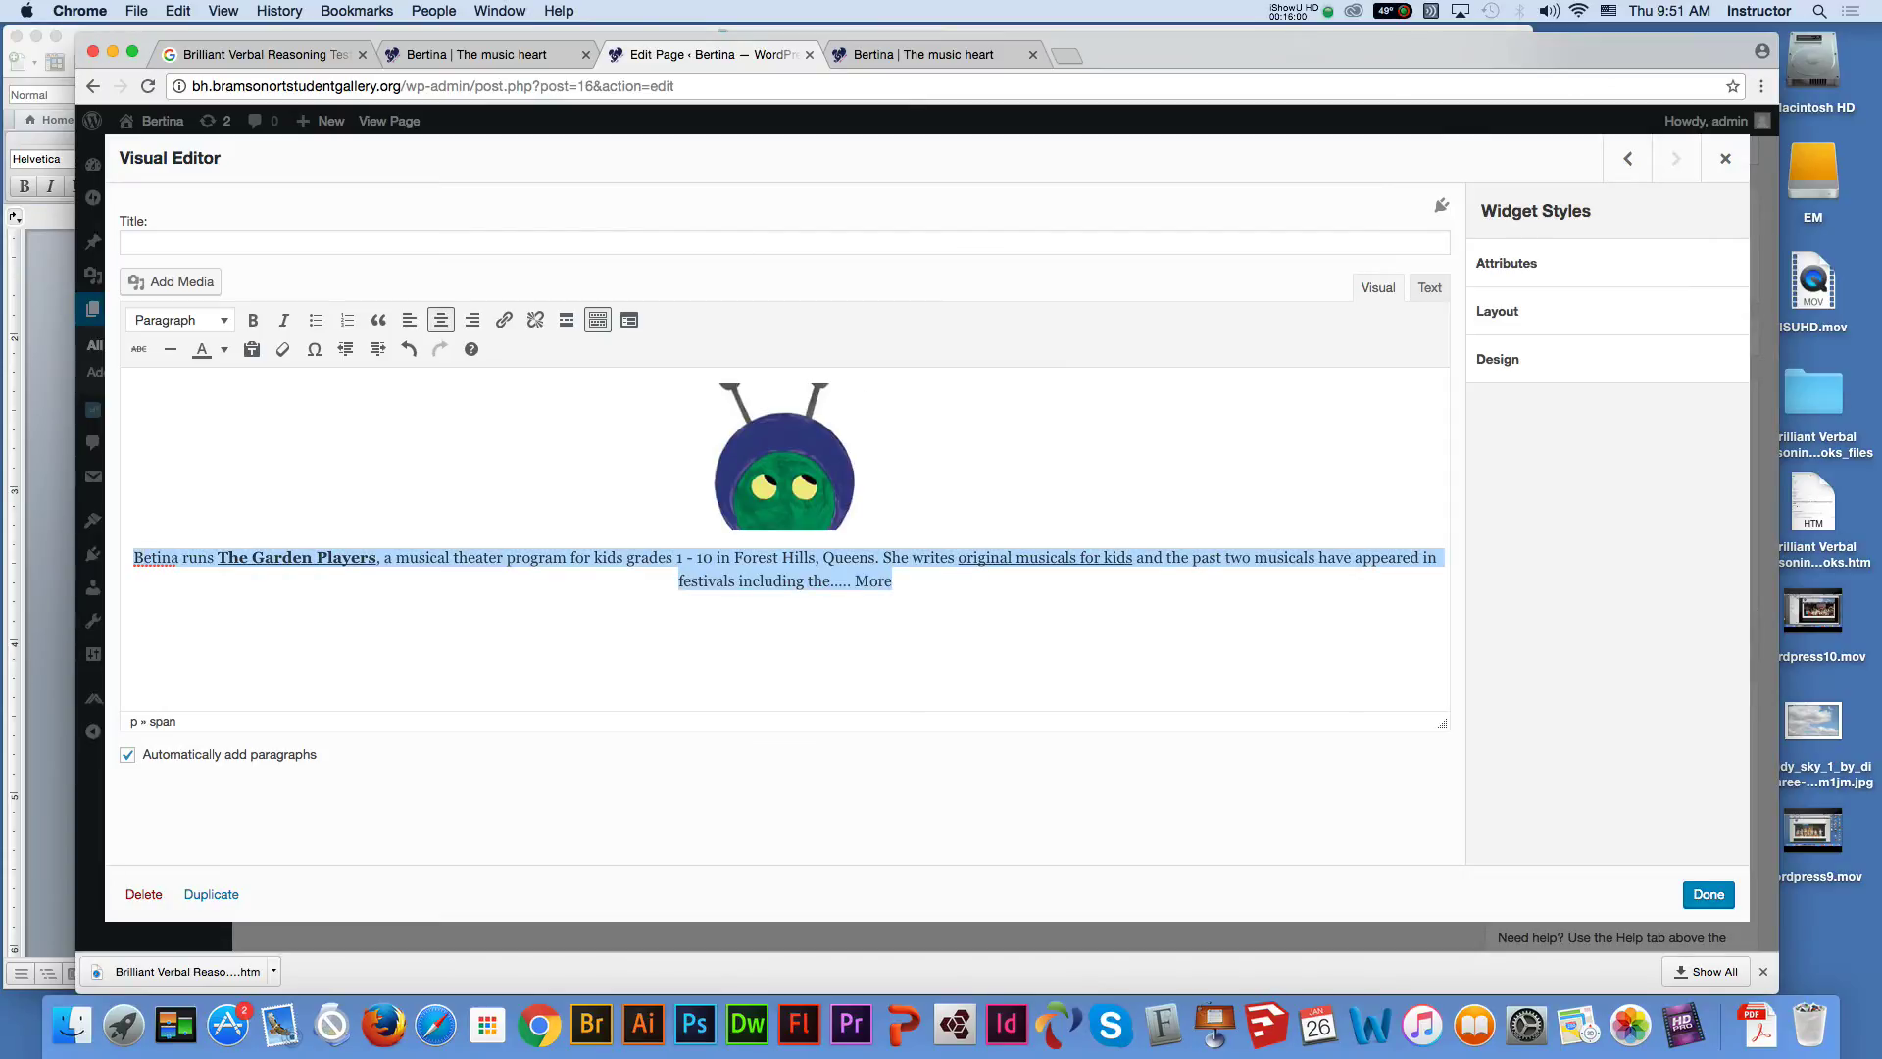
{"action": "key", "text": "BackSpace"}
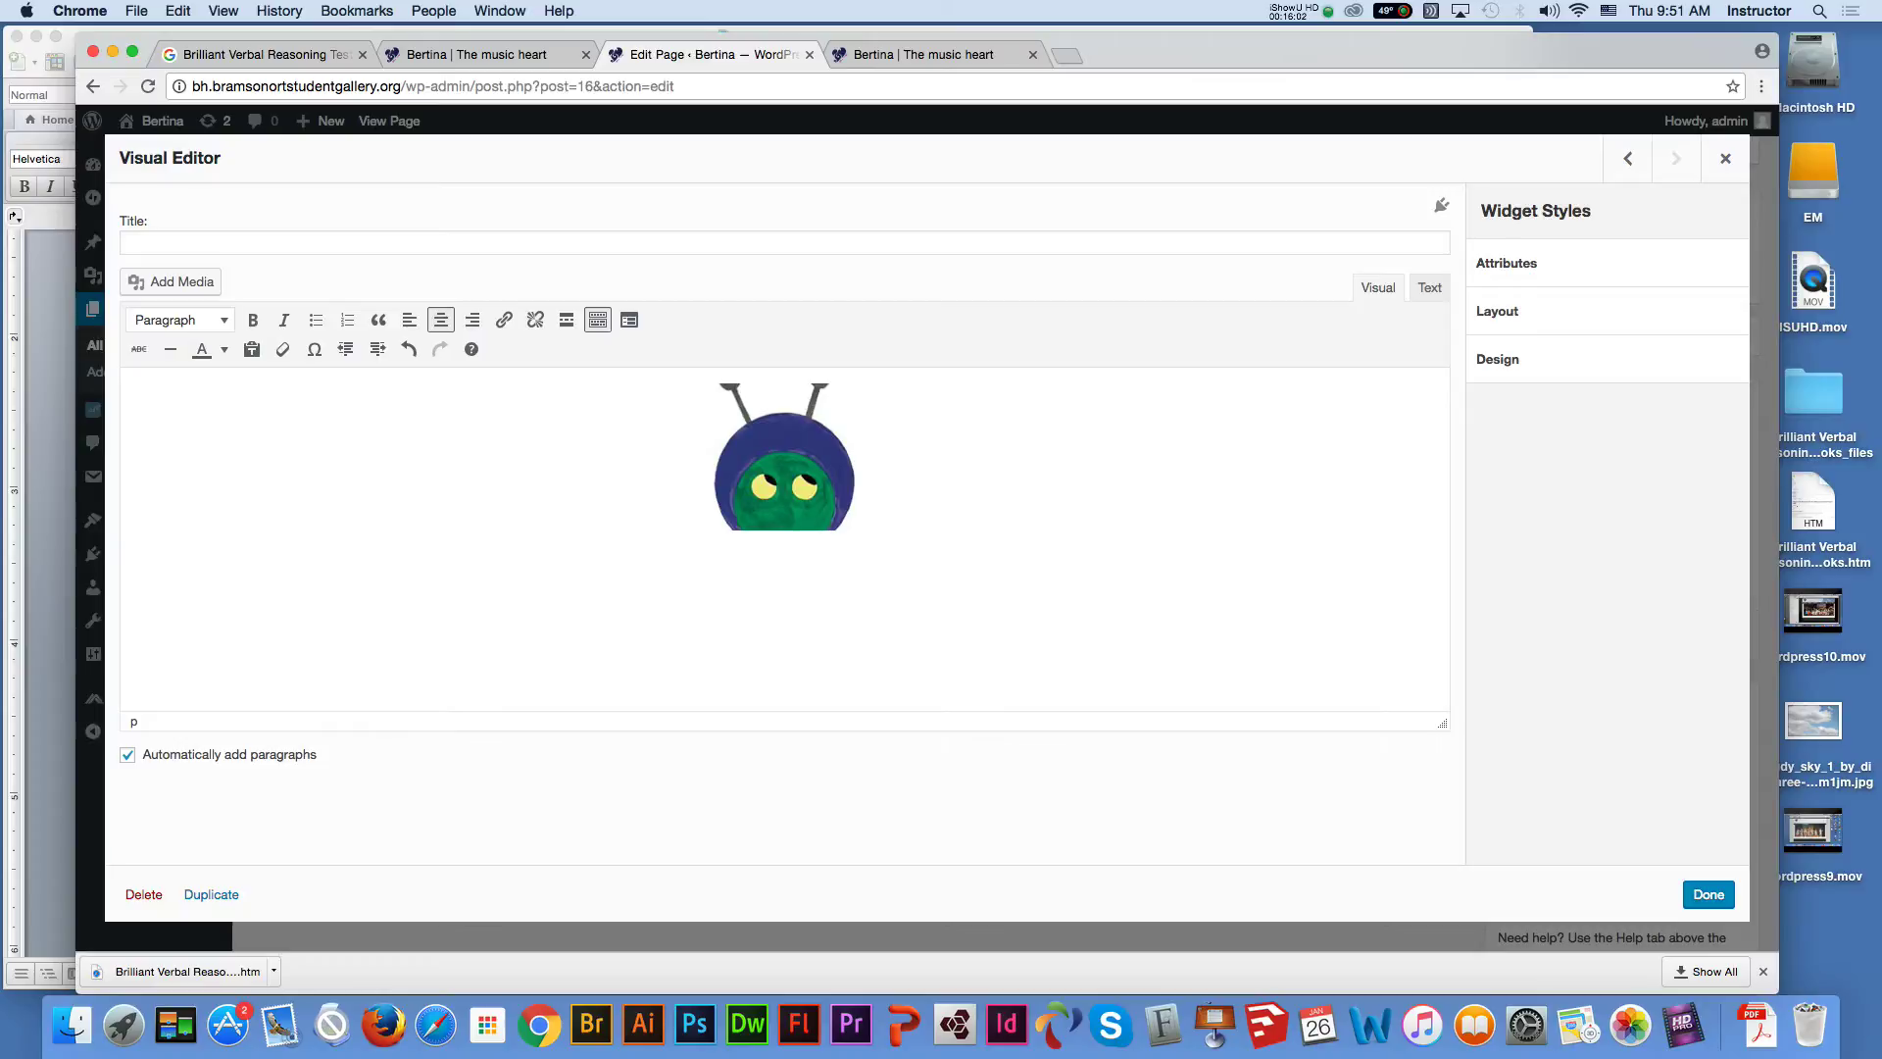
{"action": "key", "text": "super+v"}
Clear the formatting of the pasted Garden Players paragraph and center it under the image
{"action": "left_click_drag", "start_coordinate": [1061, 557], "coordinate": [131, 557]}
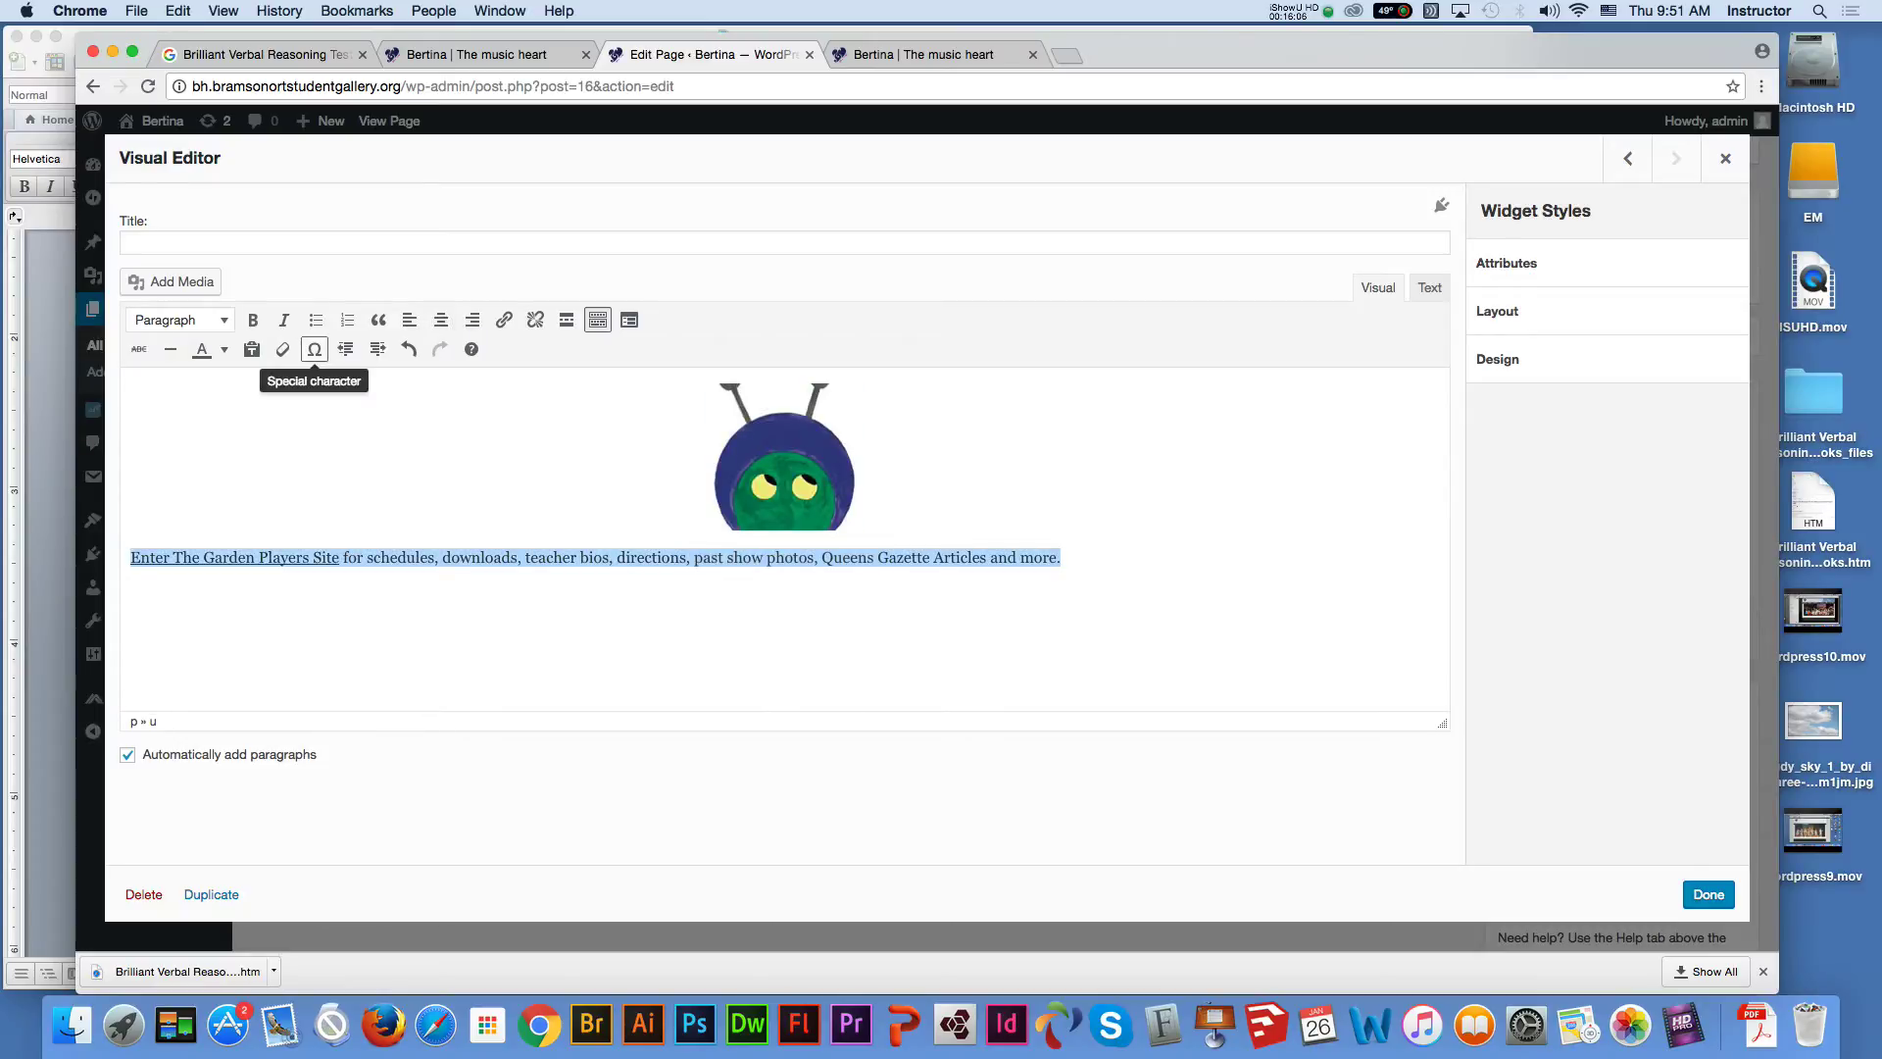
{"action": "left_click", "coordinate": [282, 349]}
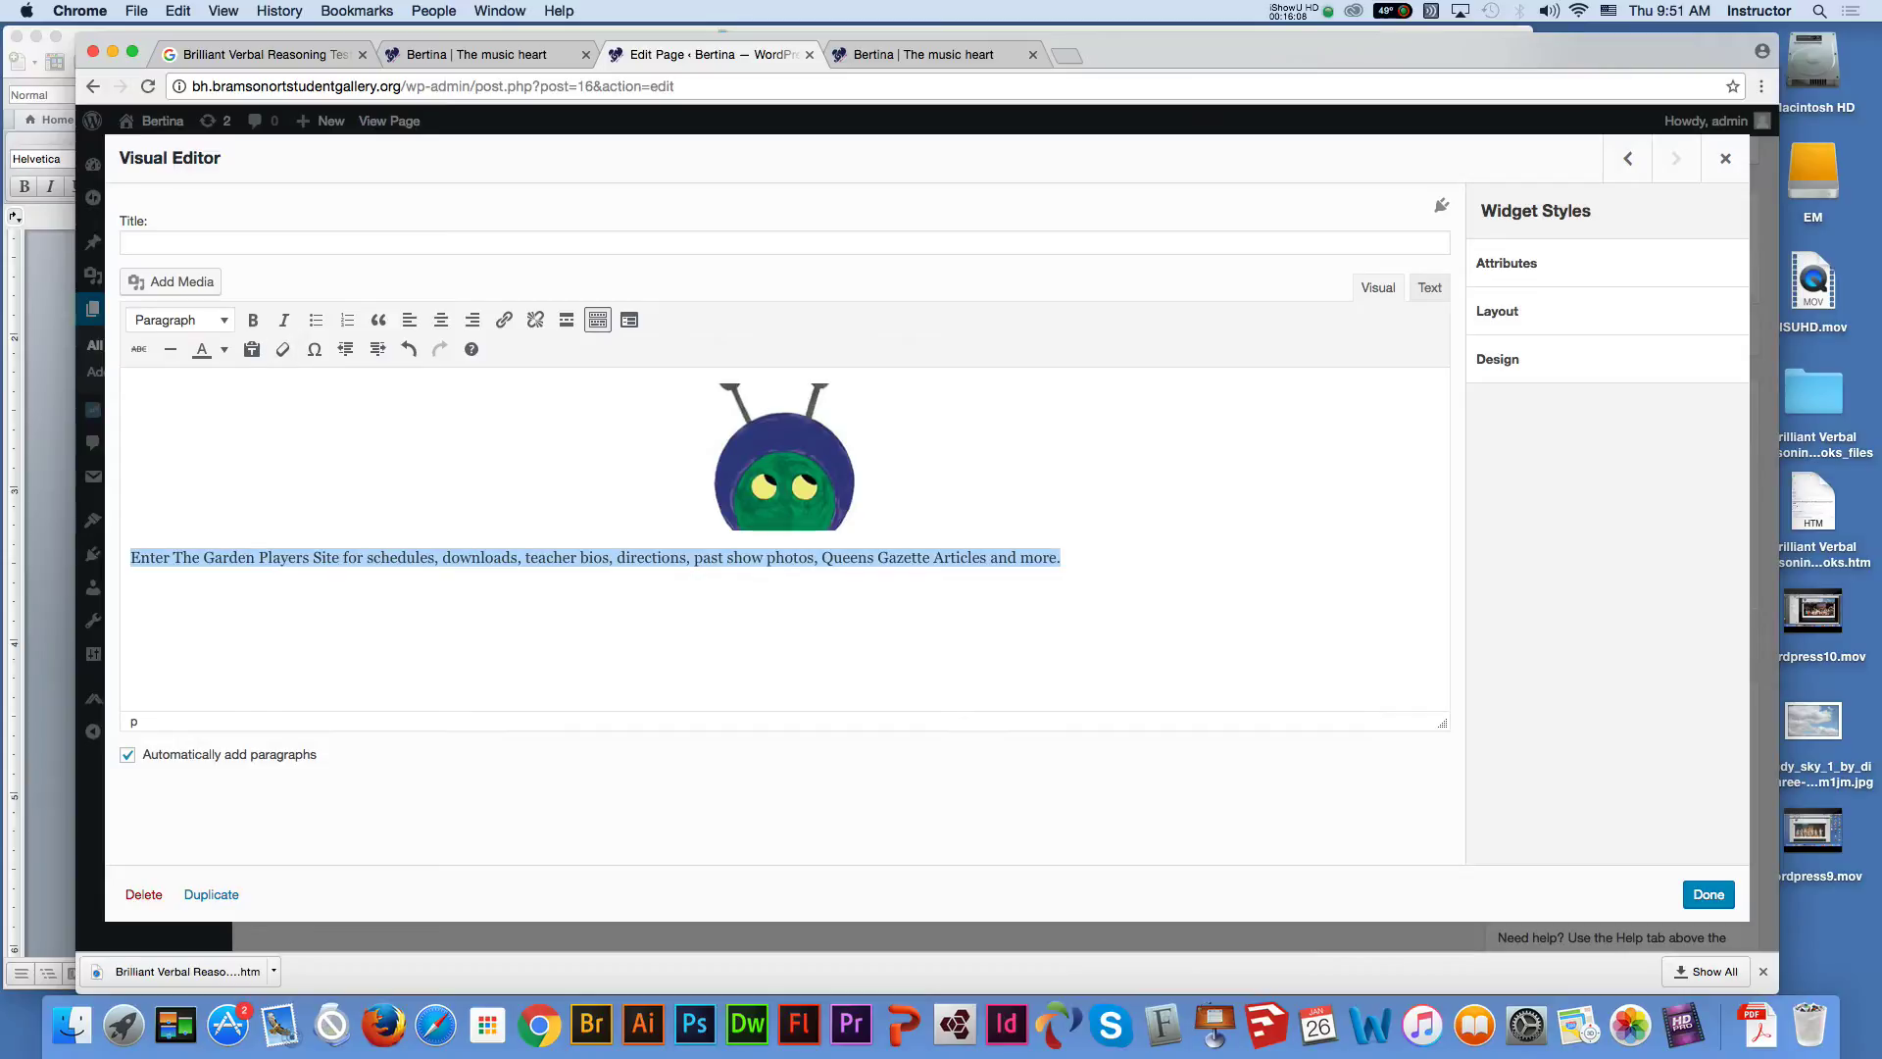
{"action": "left_click", "coordinate": [440, 320]}
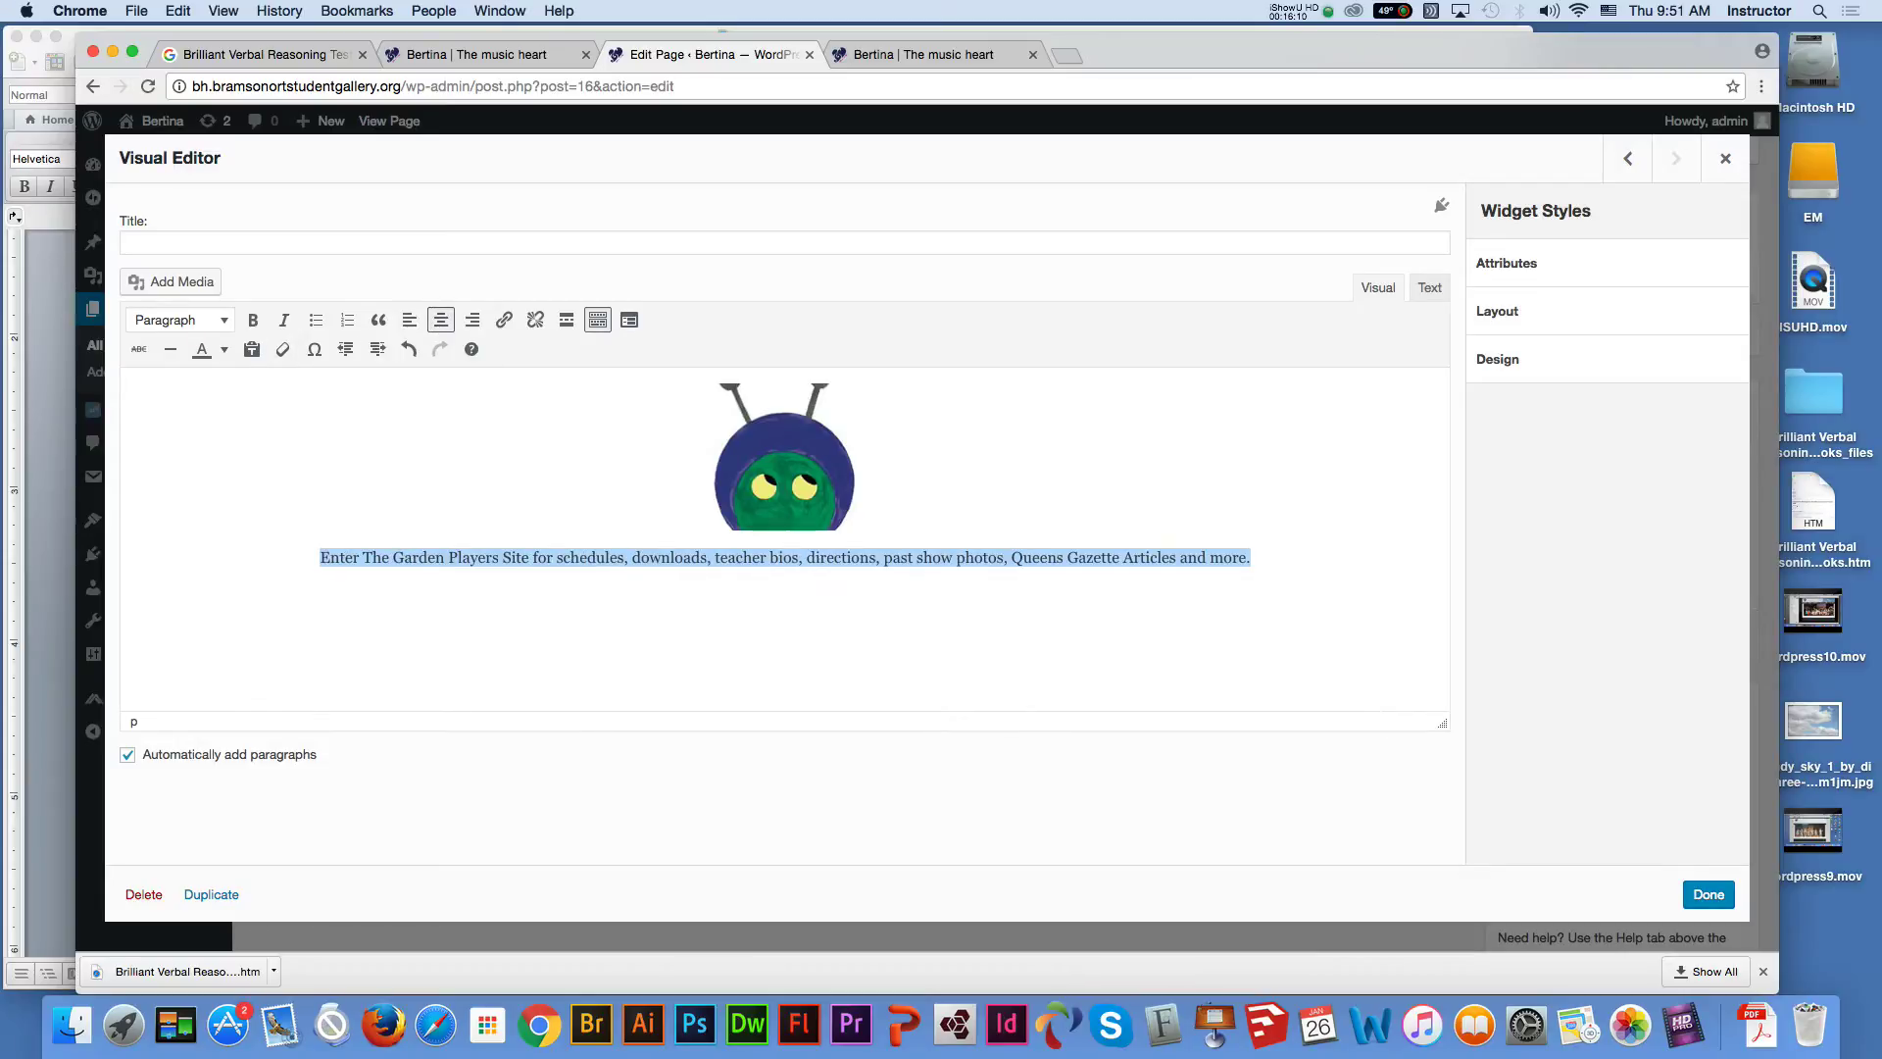
{"action": "left_click", "coordinate": [1176, 557]}
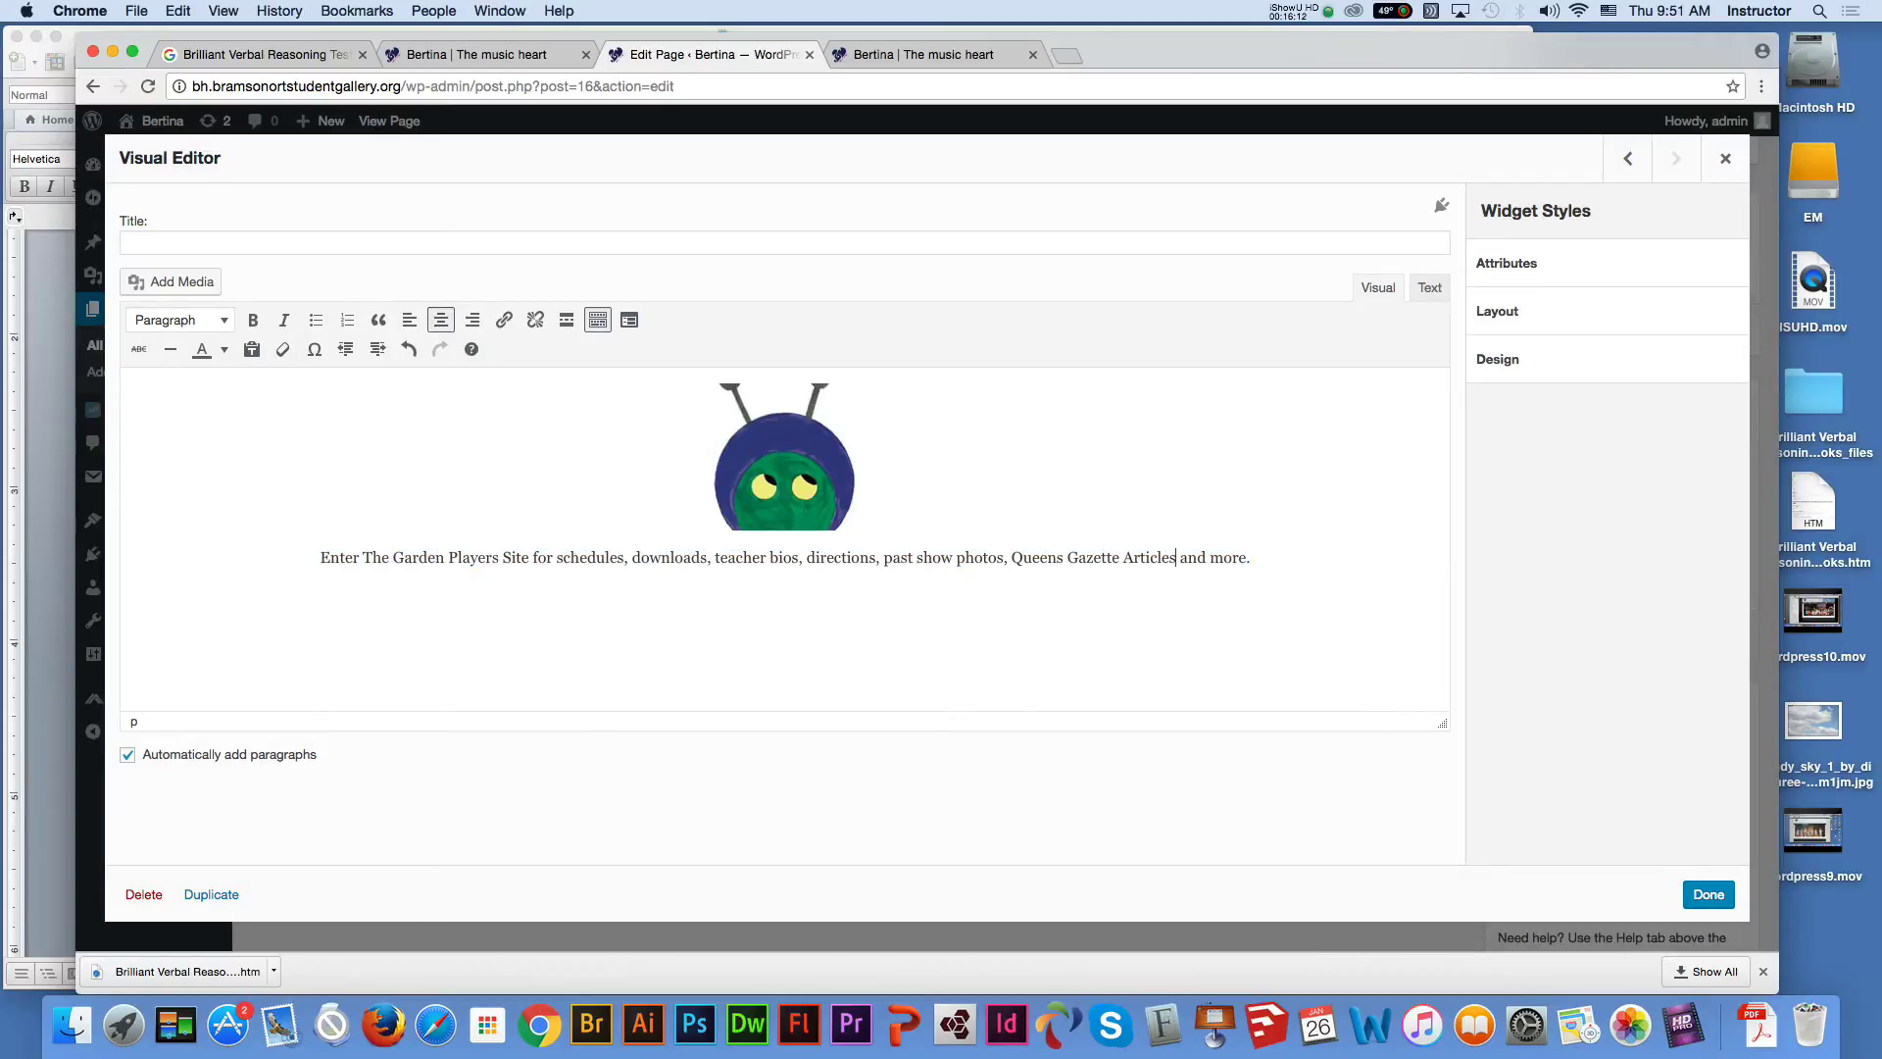
End the sentence below the alien picture with an ellipsis after "and more"
{"action": "left_click_drag", "start_coordinate": [1209, 557], "coordinate": [1224, 557]}
{"action": "left_click", "coordinate": [1251, 557]}
{"action": "type", "text": "..."}
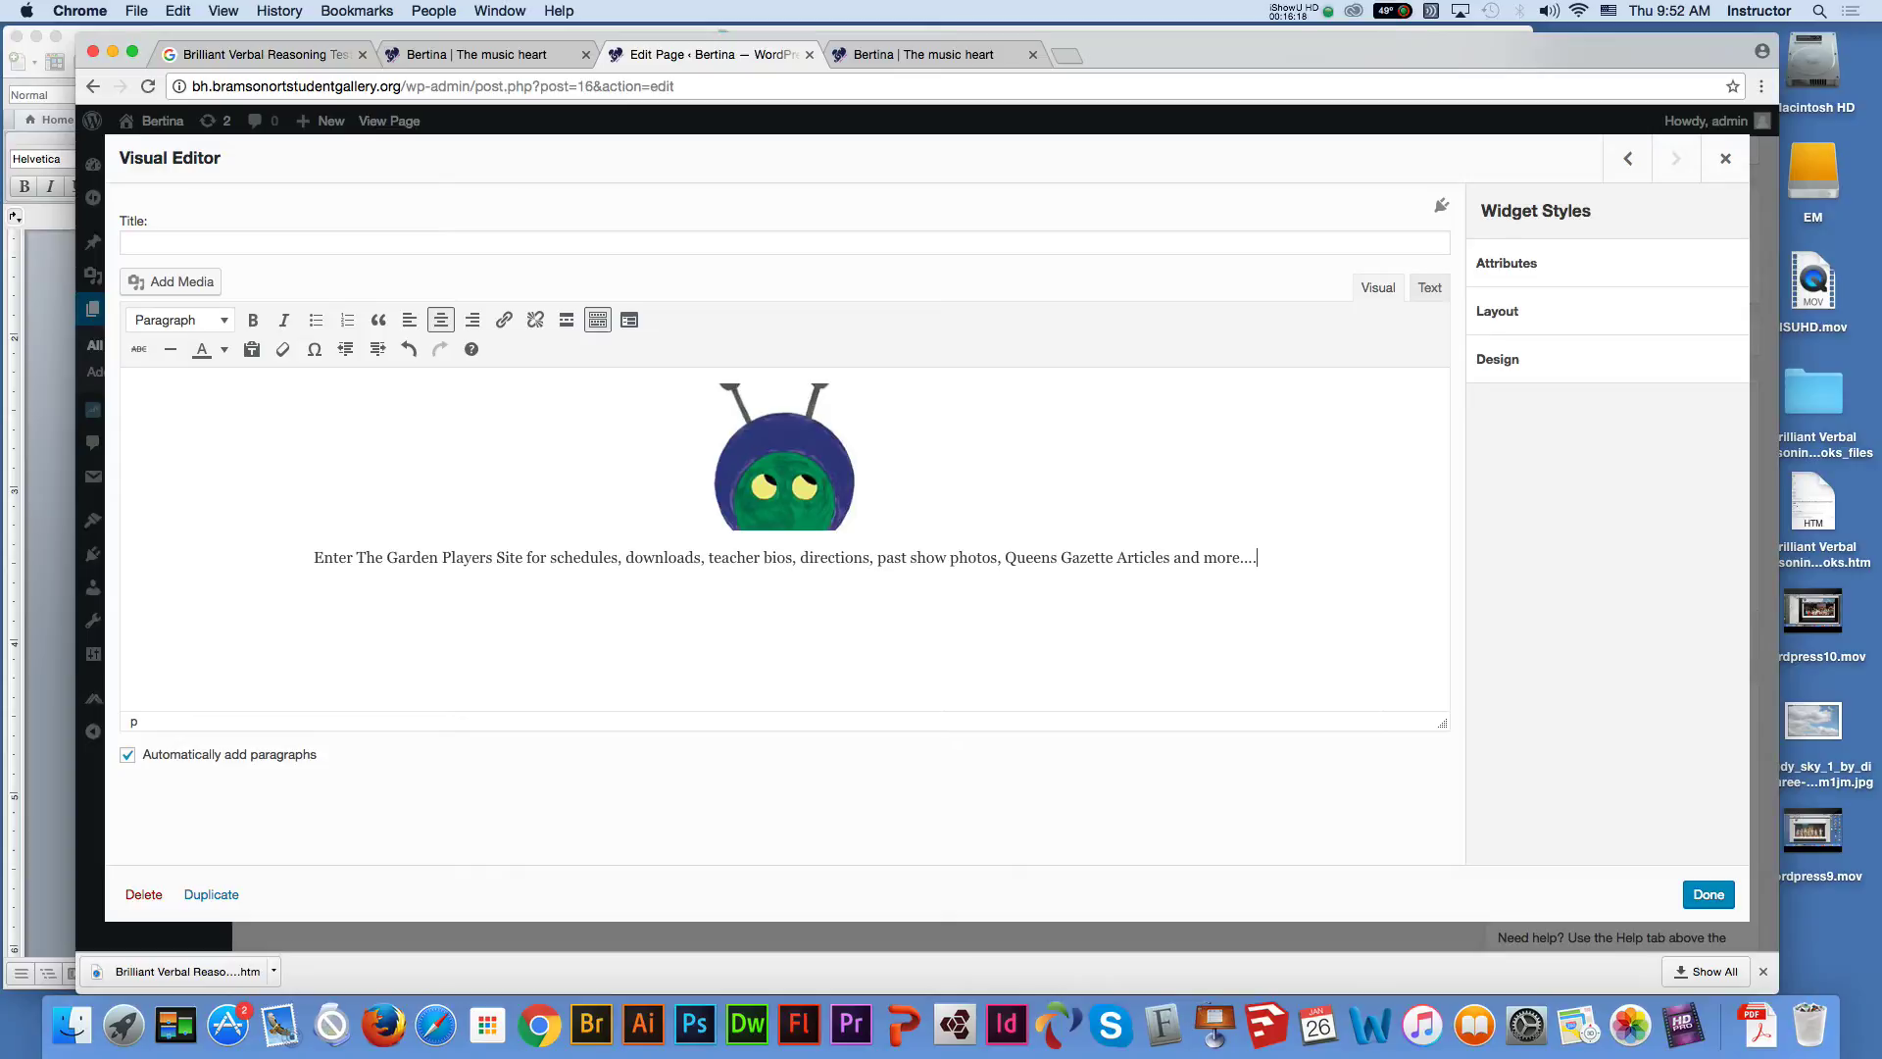
Link the alien picture and the sentence below it to the existing 2015 Drama Play page
{"action": "key", "text": "shift+super+Left"}
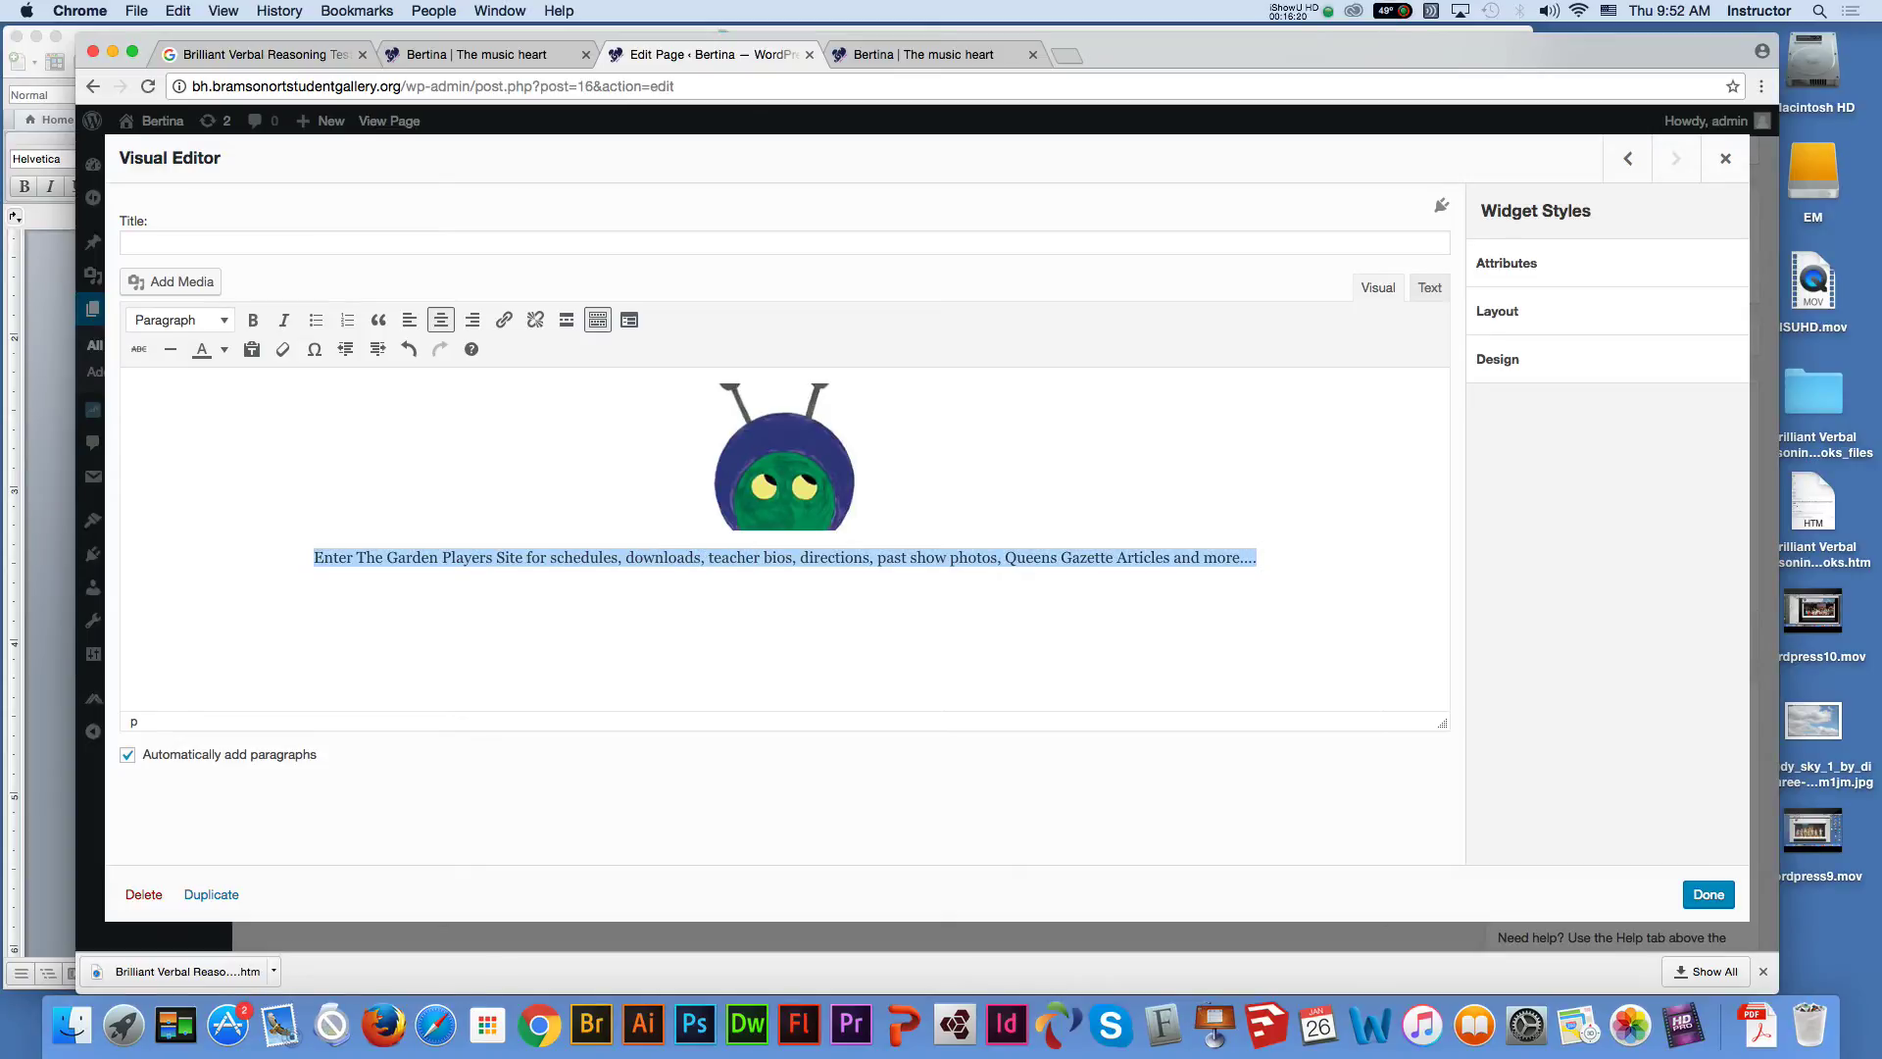
{"action": "left_click", "coordinate": [504, 320]}
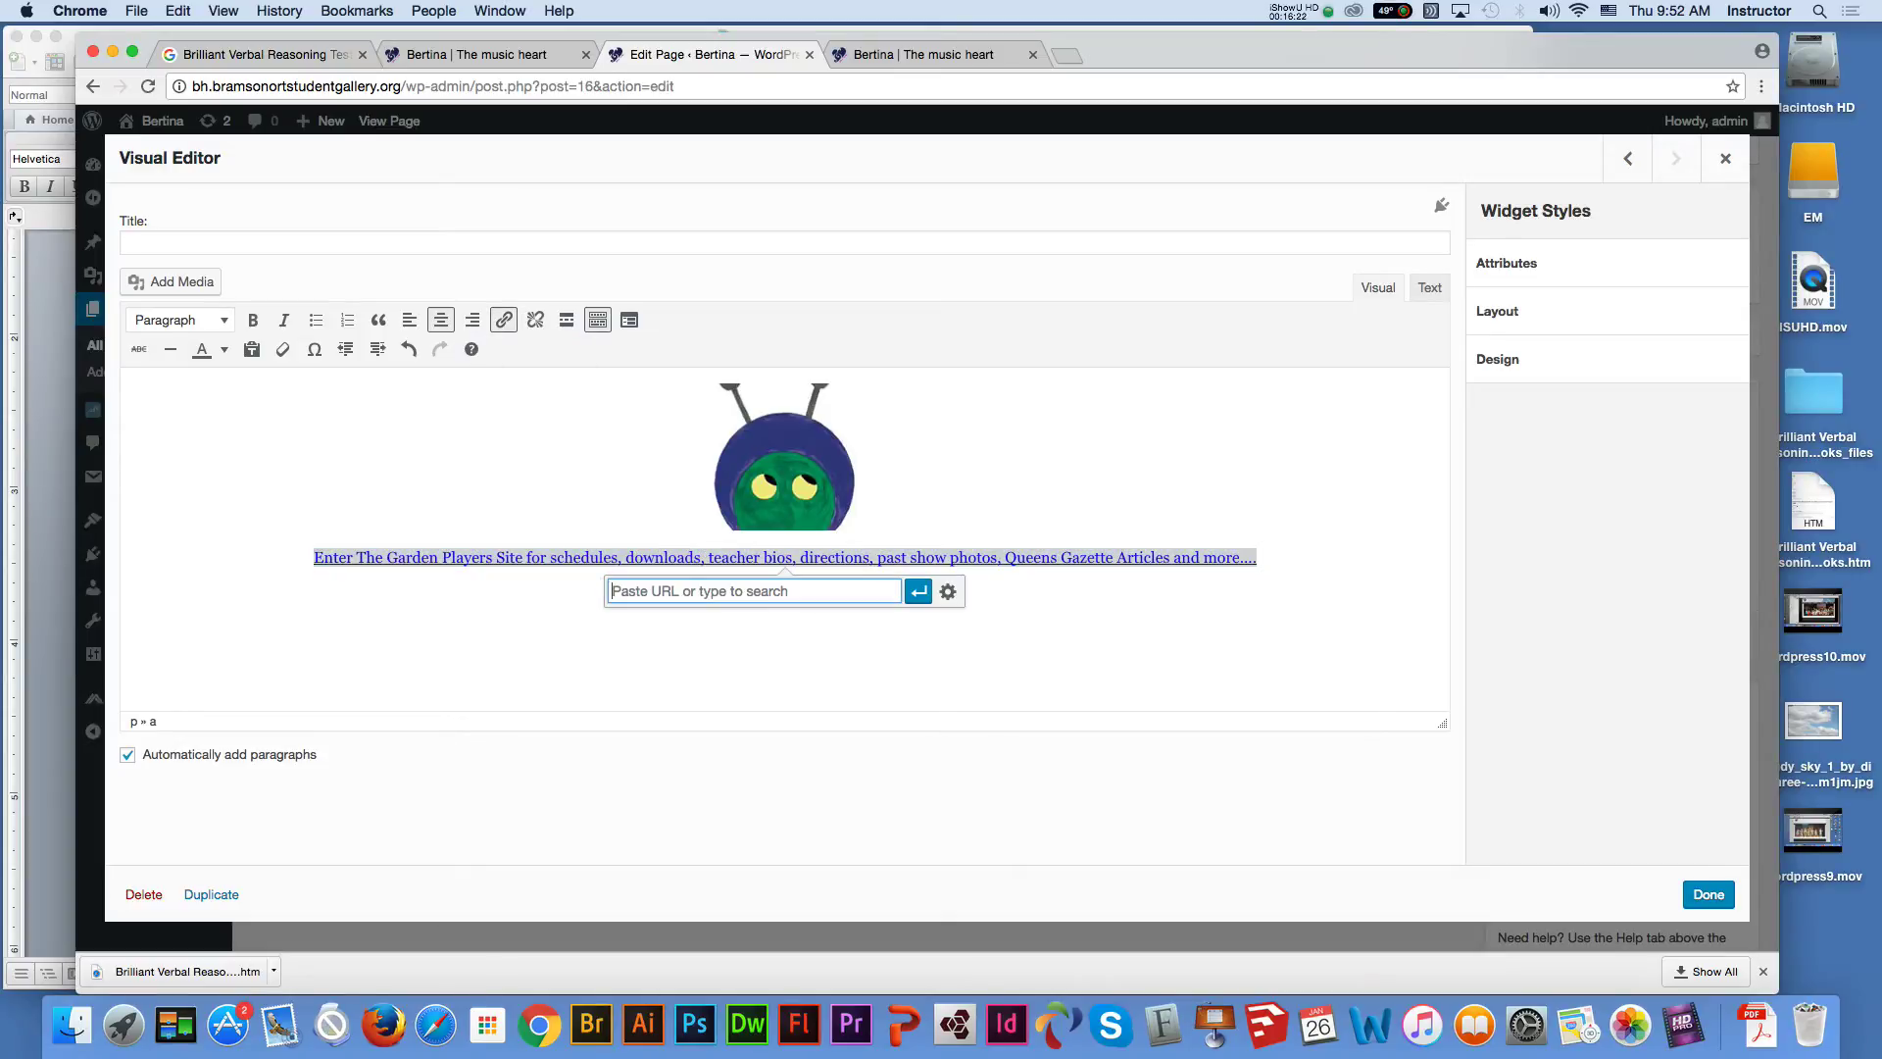
{"action": "left_click_drag", "start_coordinate": [1258, 557], "coordinate": [712, 457]}
{"action": "left_click", "coordinate": [504, 319]}
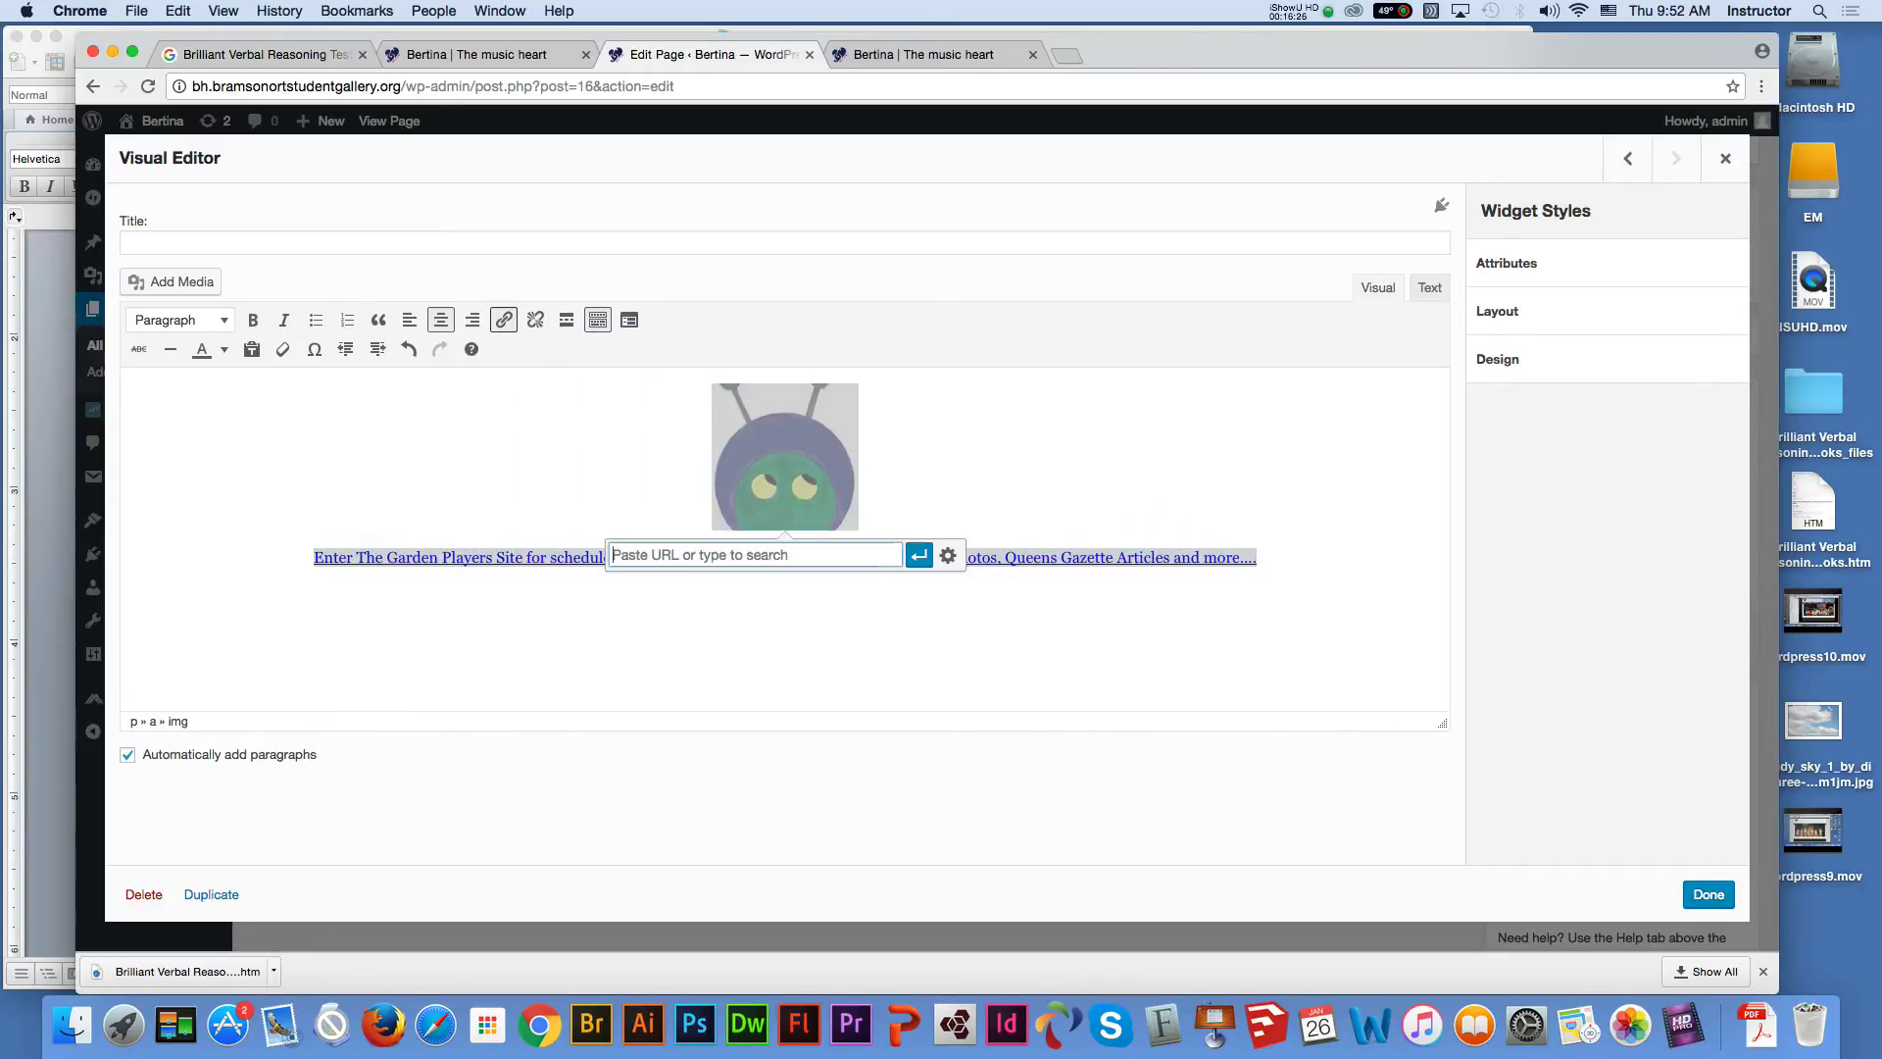
{"action": "left_click", "coordinate": [947, 555]}
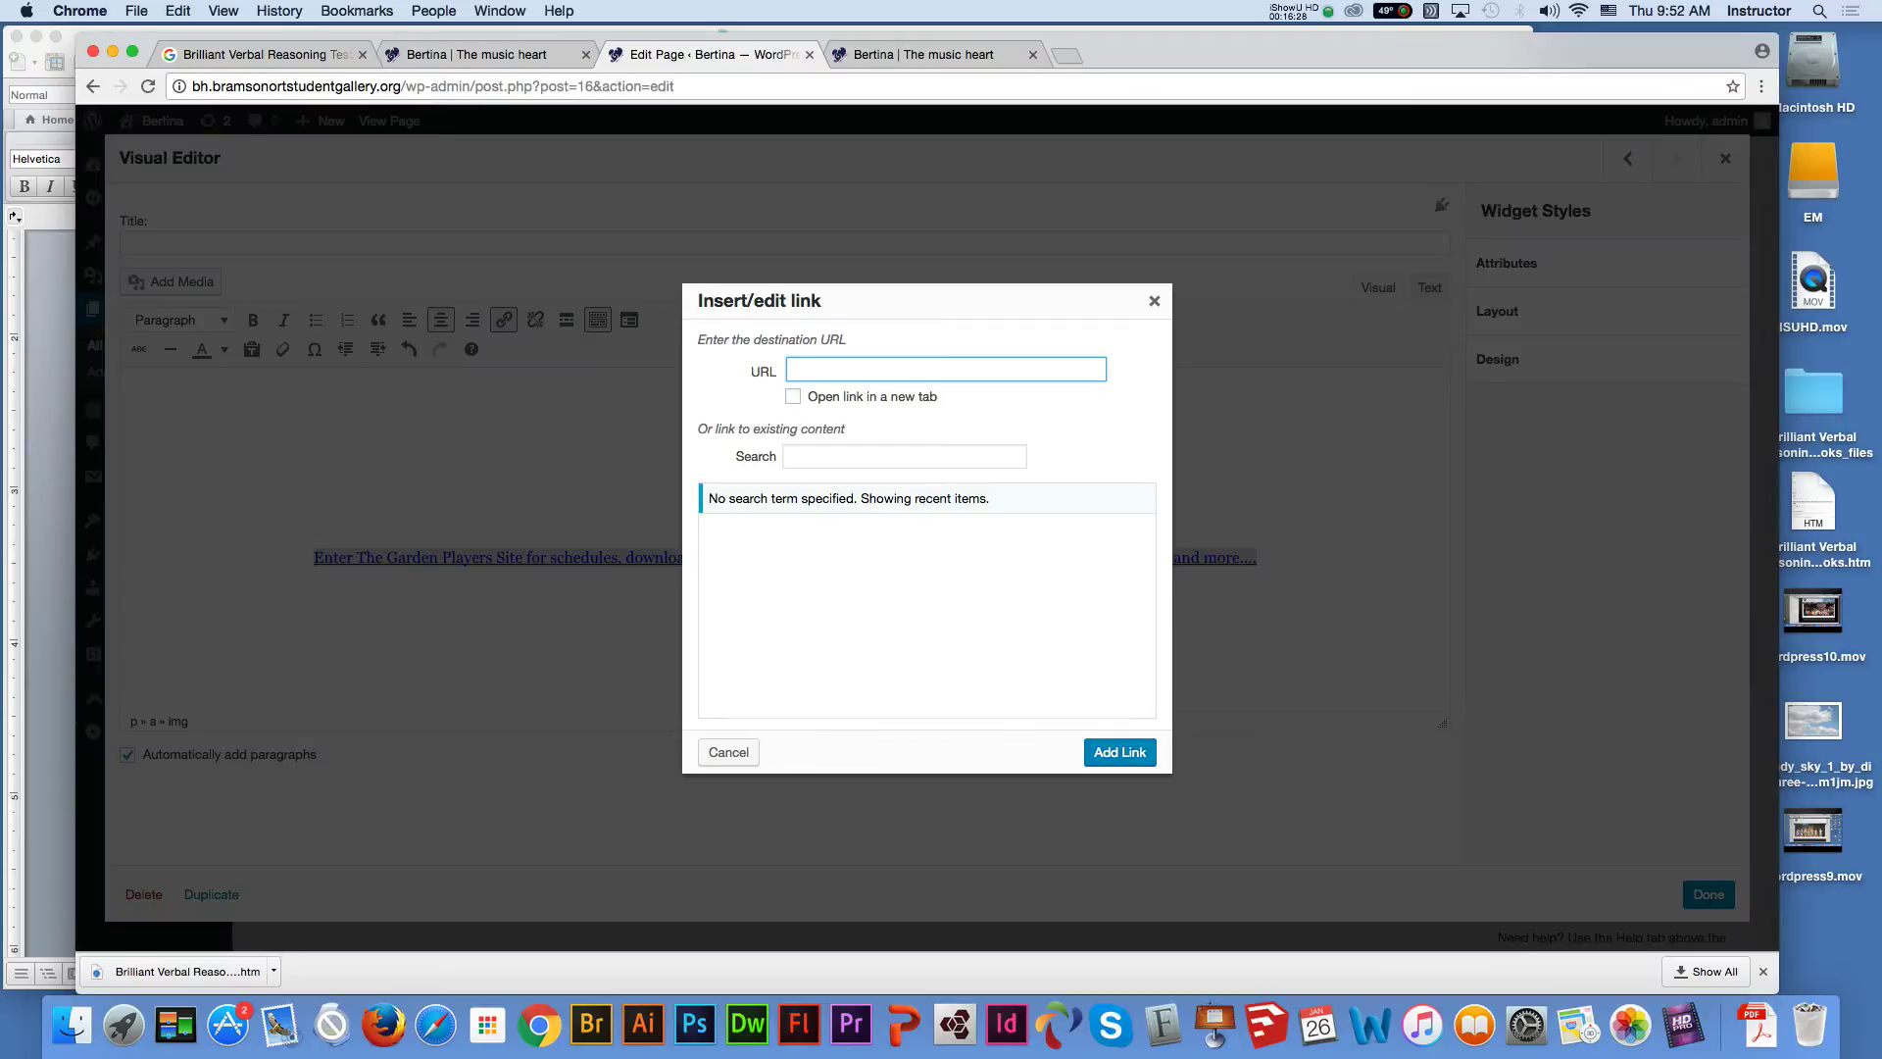
{"action": "left_click", "coordinate": [947, 553]}
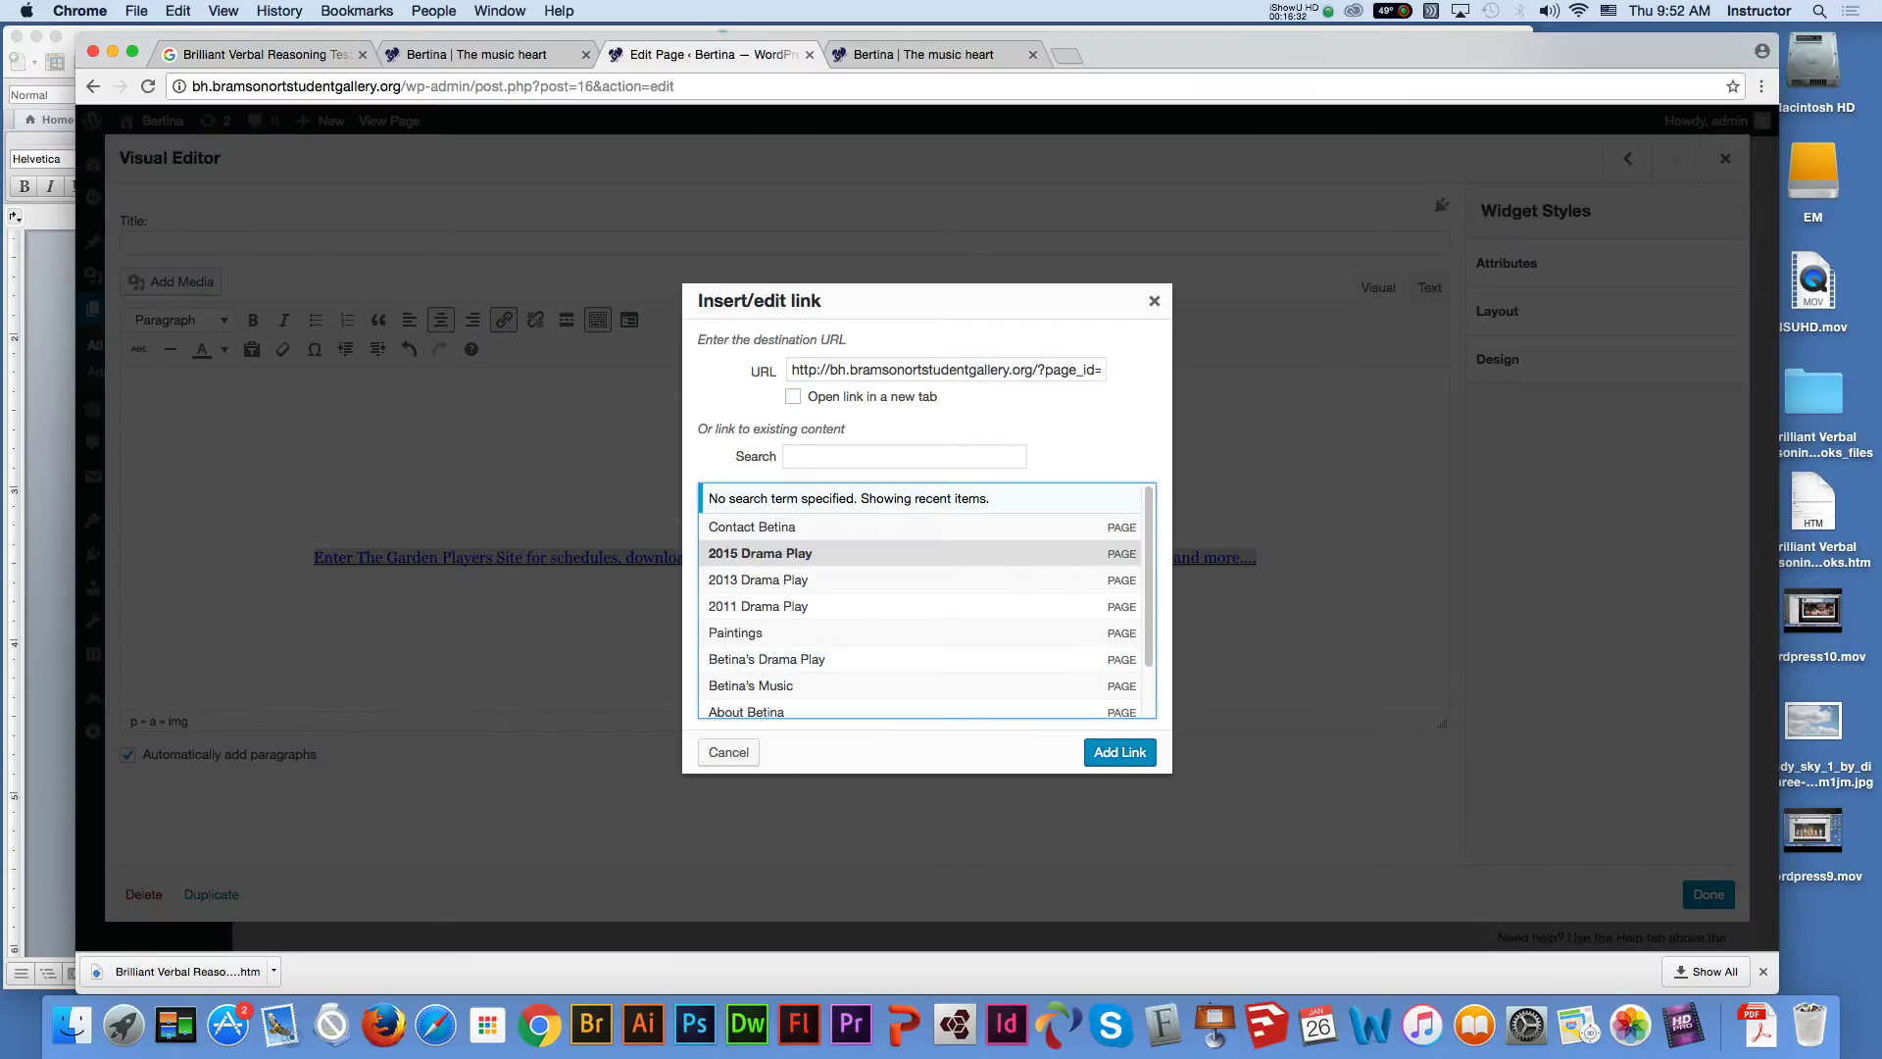
{"action": "left_click", "coordinate": [1119, 752]}
{"action": "left_click", "coordinate": [785, 557]}
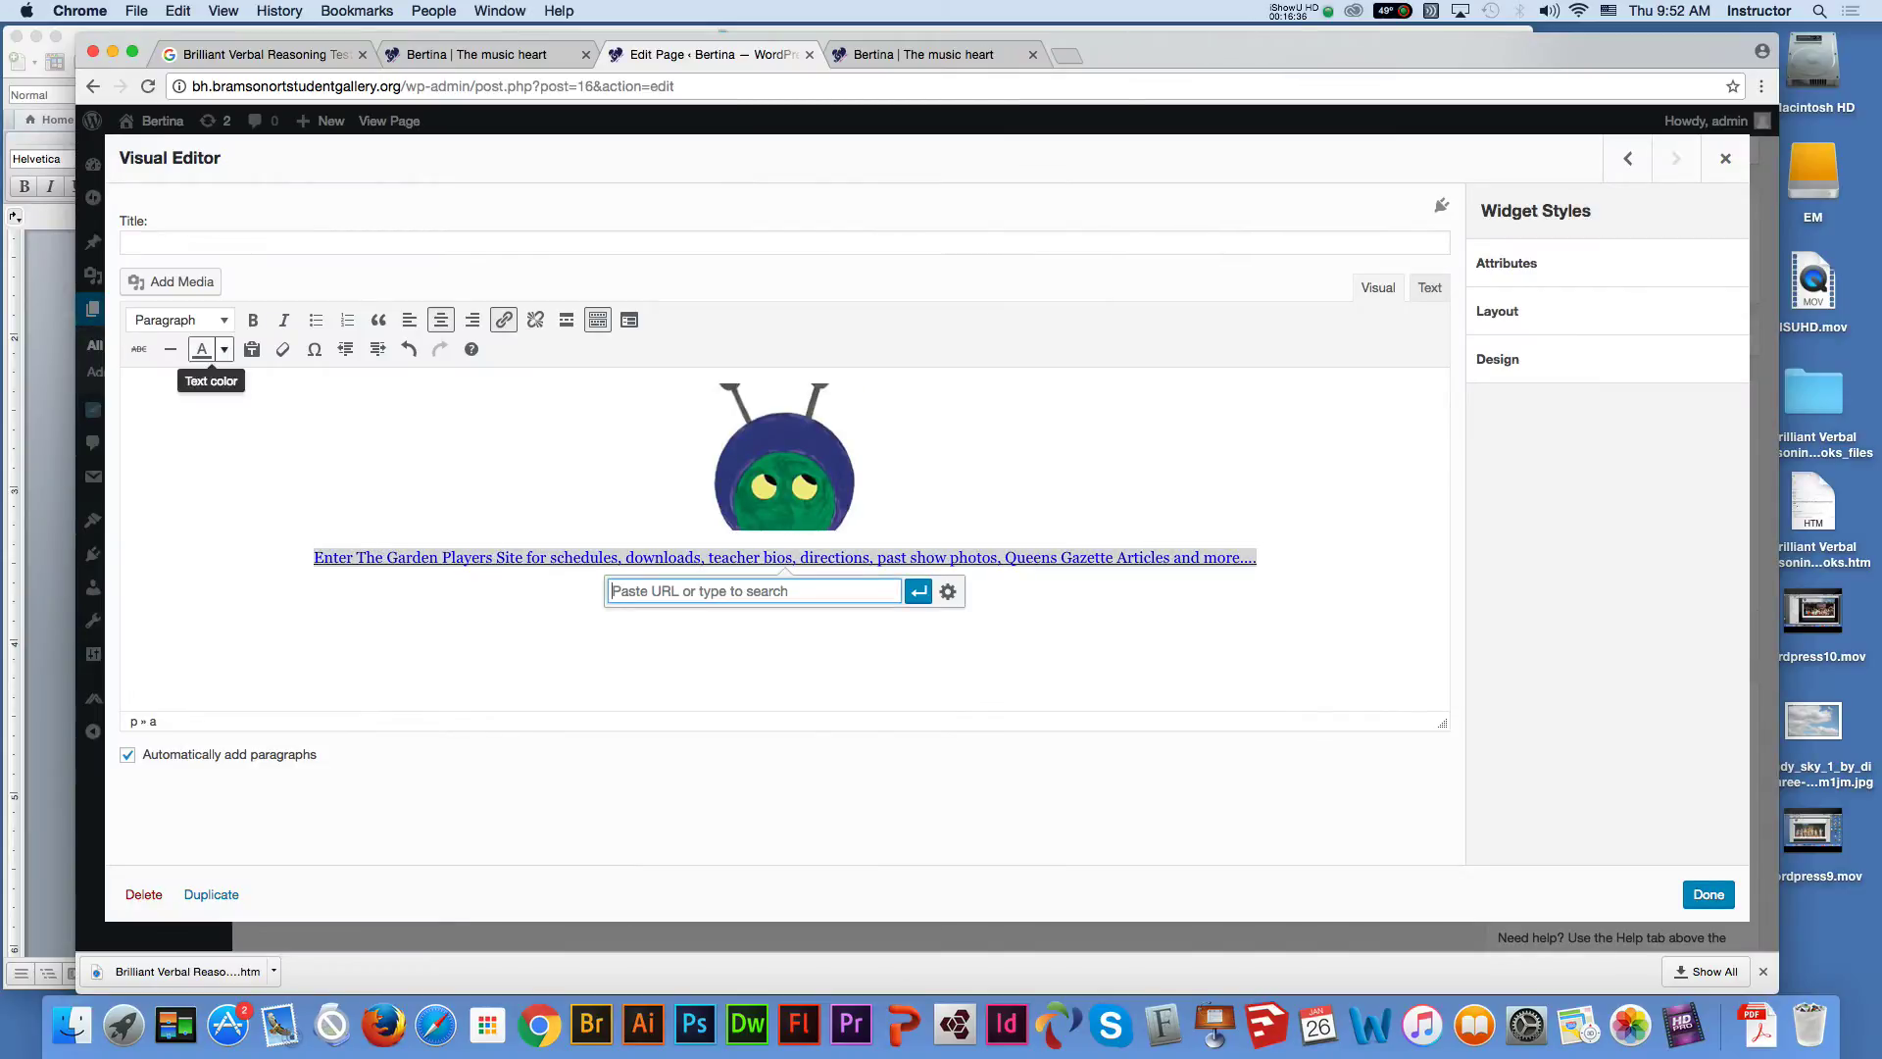
Change the linked sentence to a dark text color and finish editing the widget
{"action": "left_click", "coordinate": [223, 349]}
{"action": "left_click", "coordinate": [277, 381]}
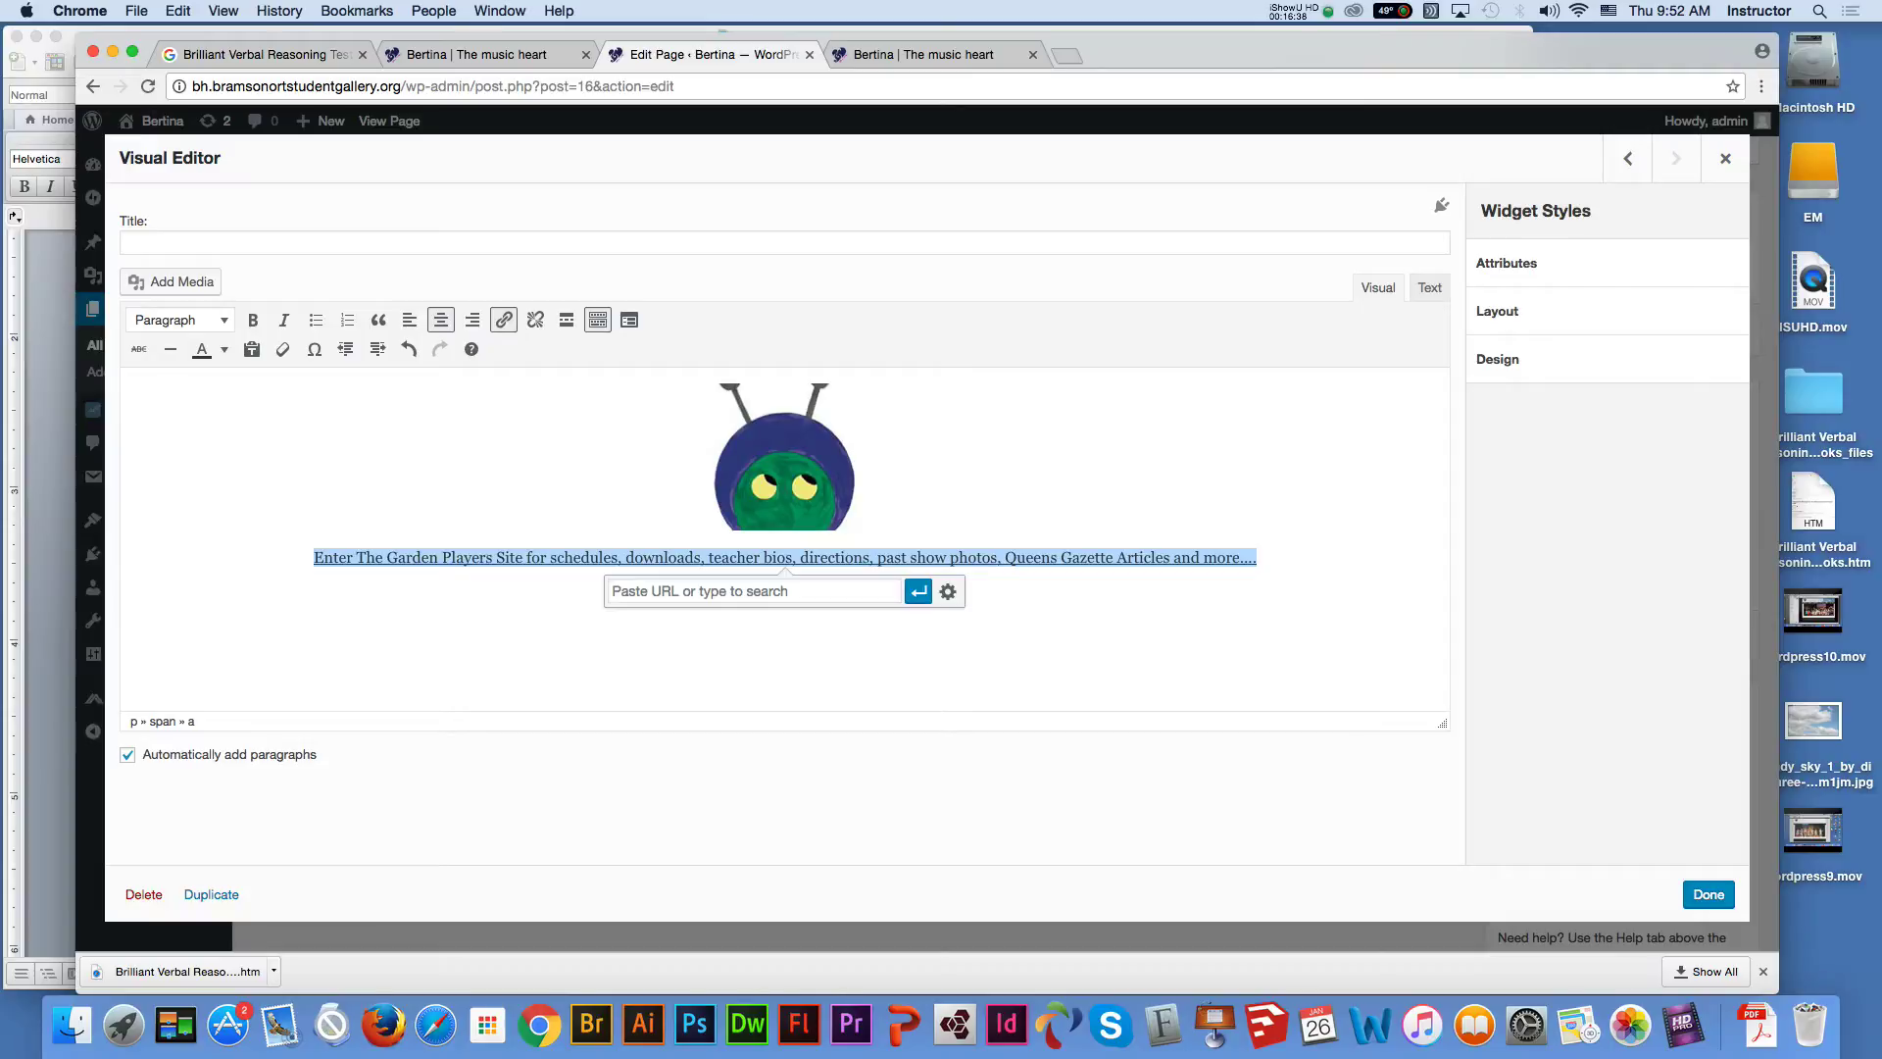
{"action": "left_click", "coordinate": [1258, 557]}
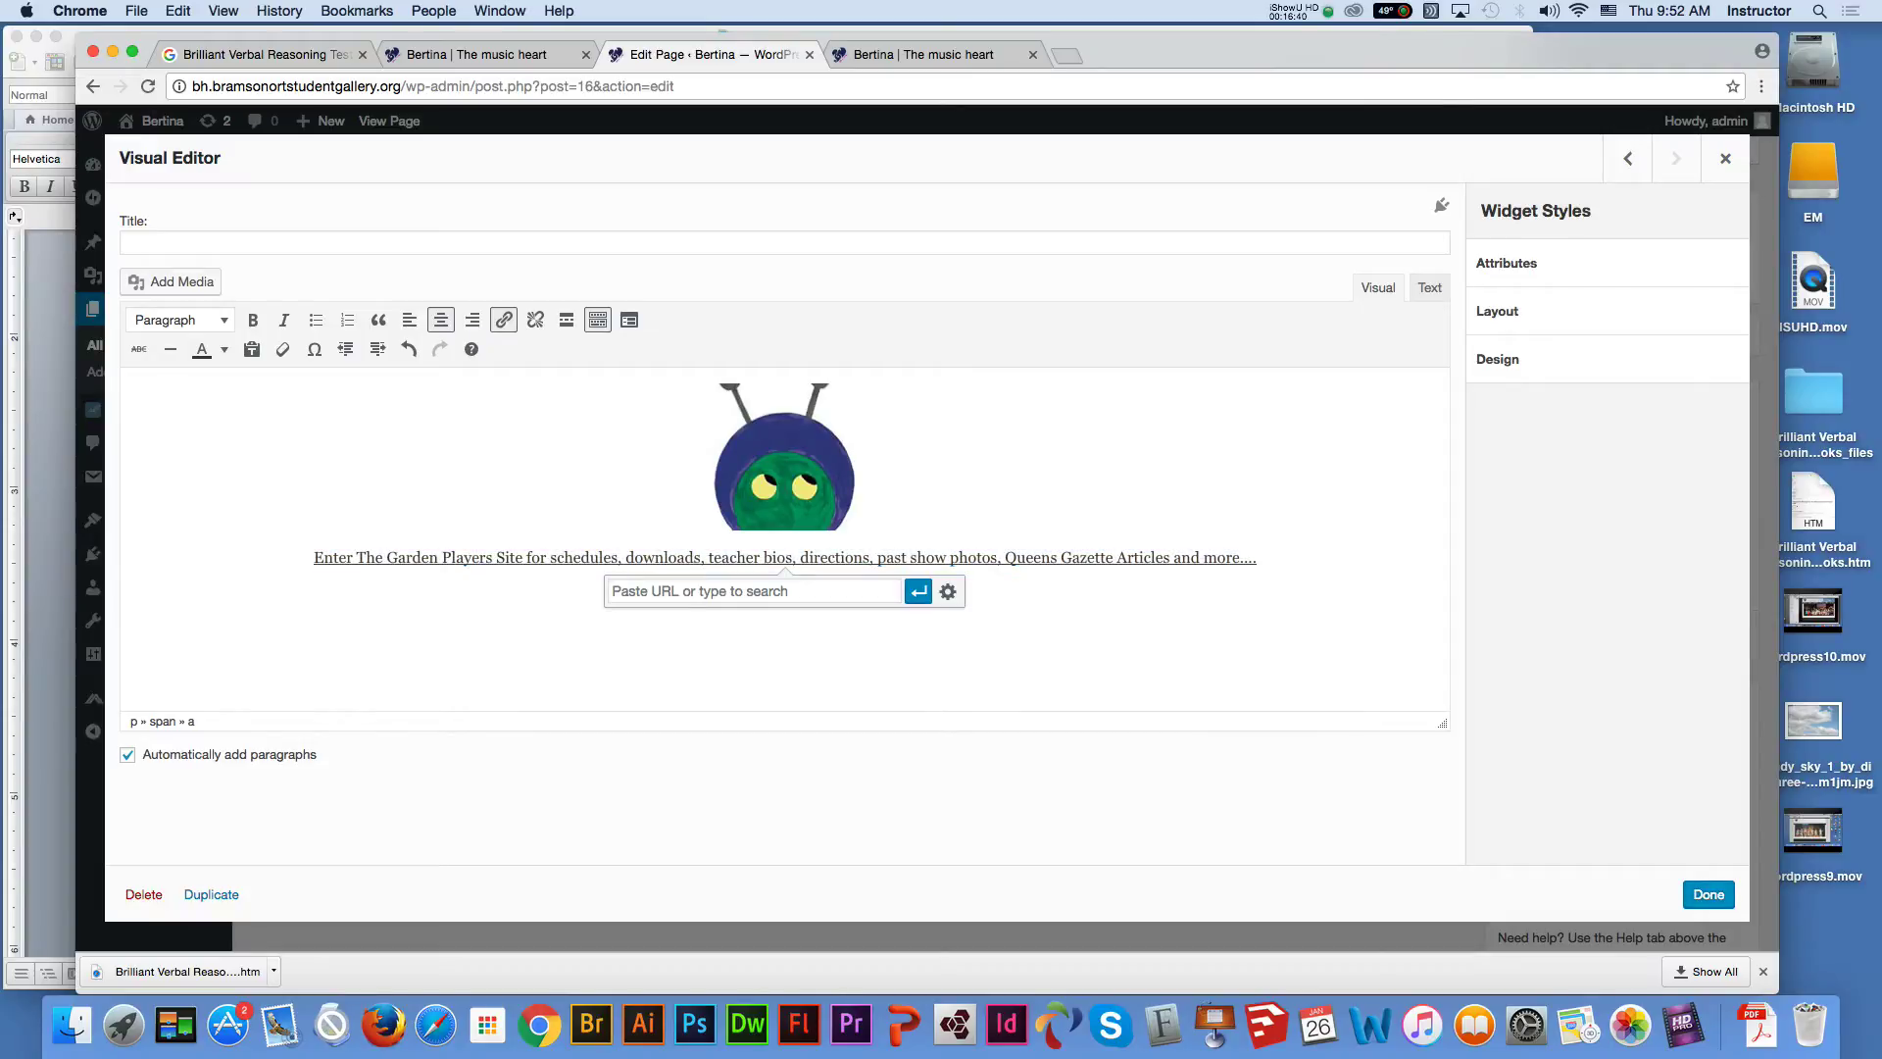
{"action": "left_click", "coordinate": [1709, 894]}
{"action": "mouse_move", "coordinate": [1243, 584]}
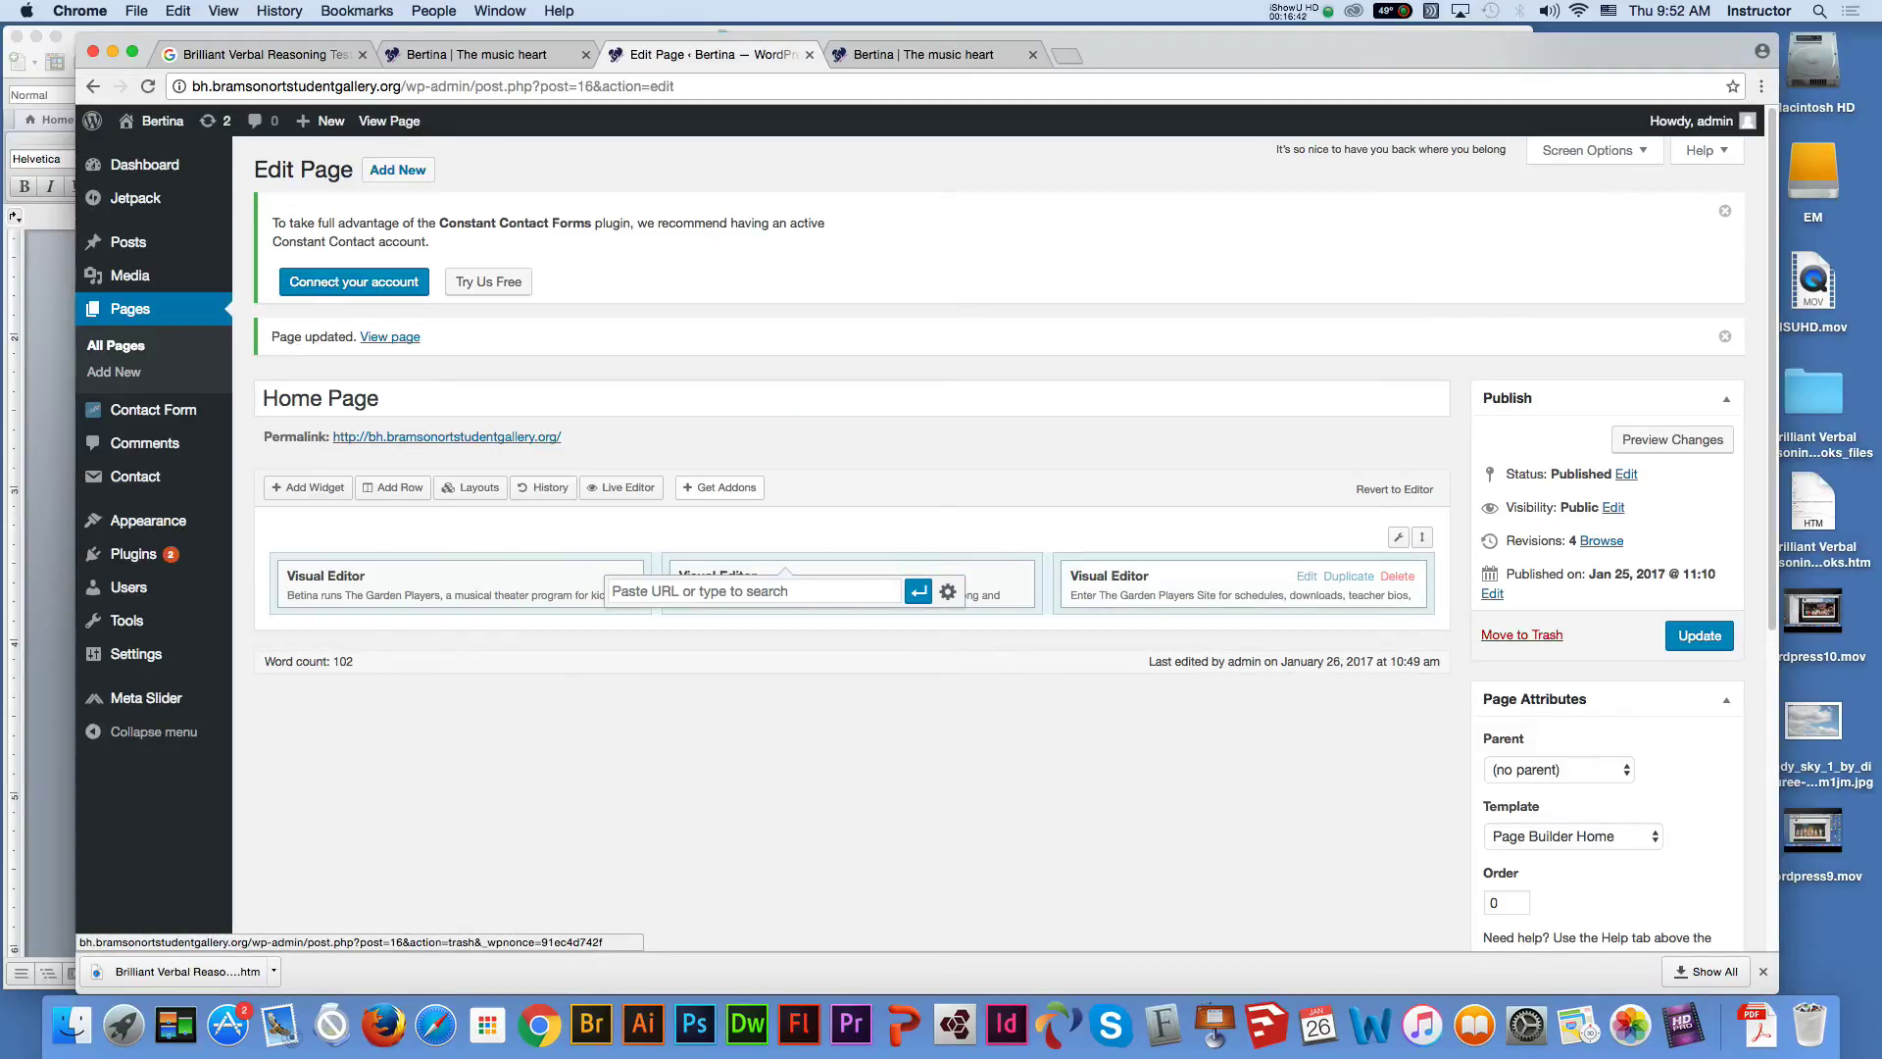
Make the 2015 Drama Play link in the third Visual Editor widget open in a new tab, and update the page
{"action": "left_click", "coordinate": [1305, 575]}
{"action": "key", "text": "super+a"}
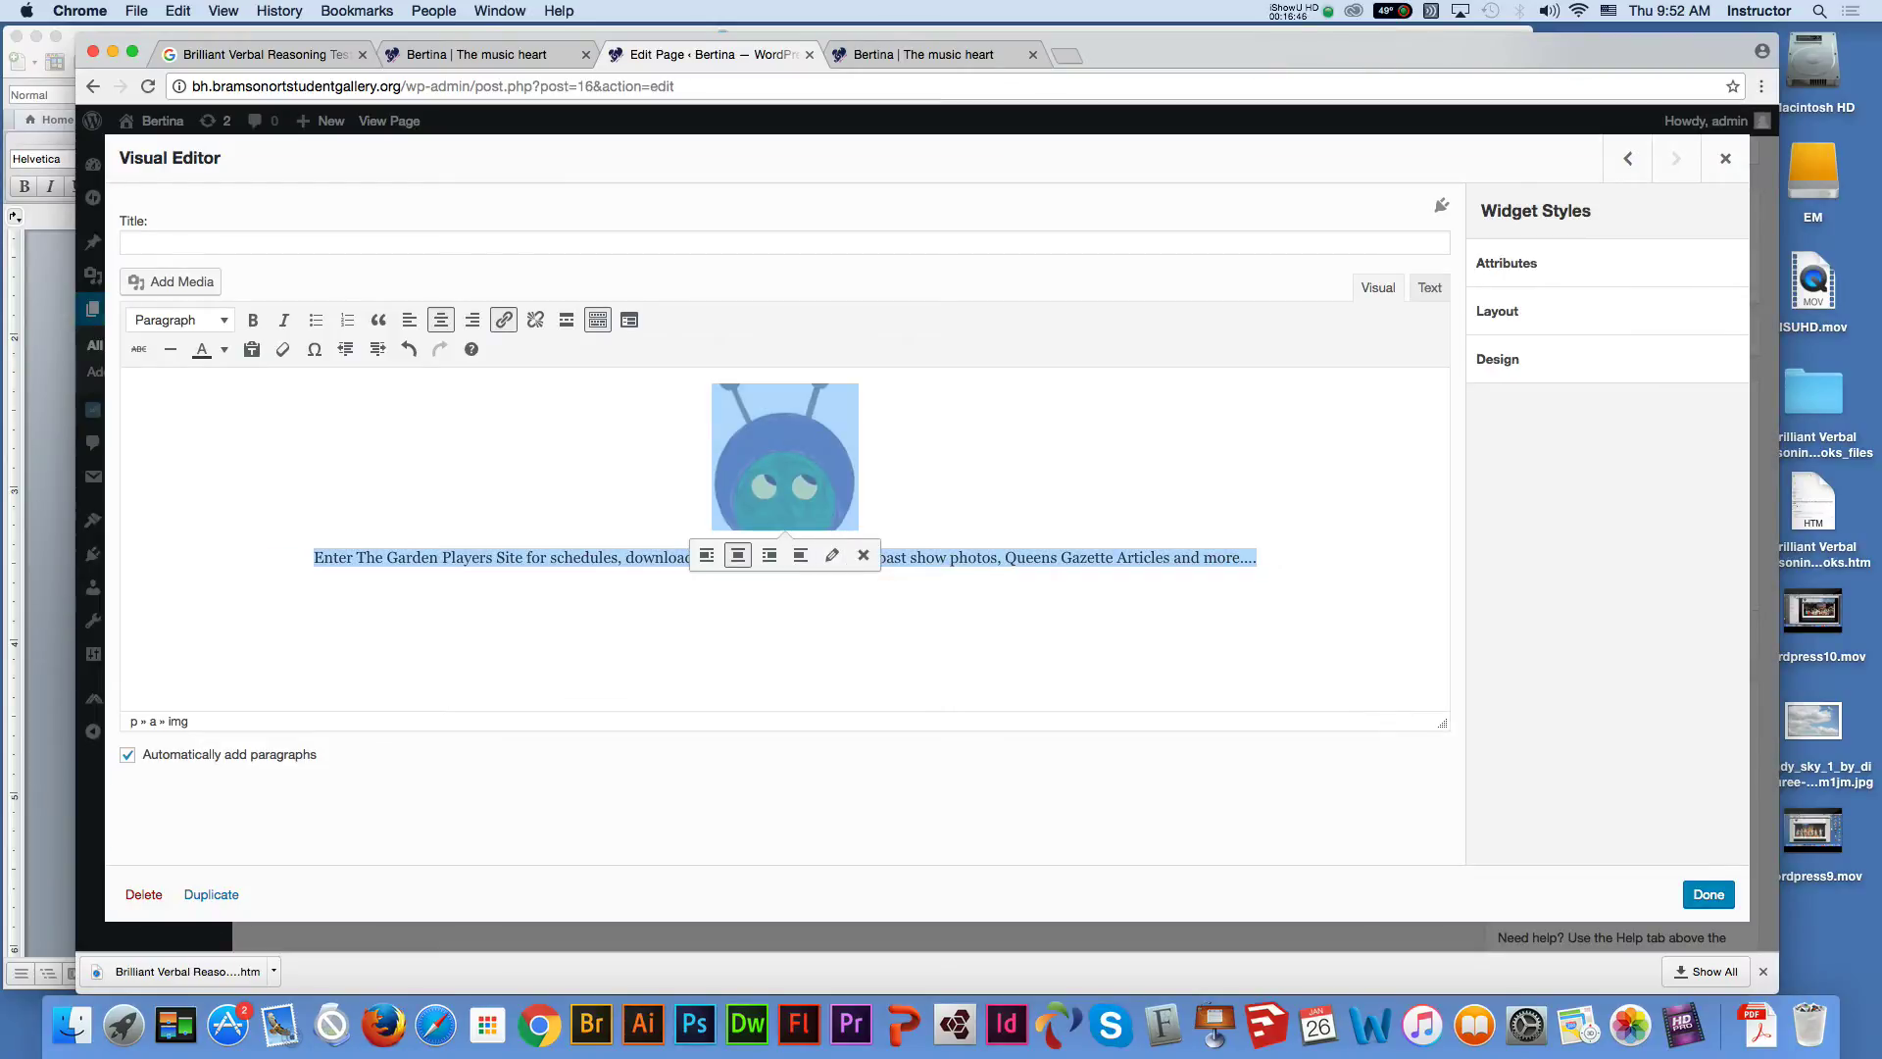
{"action": "left_click", "coordinate": [504, 319]}
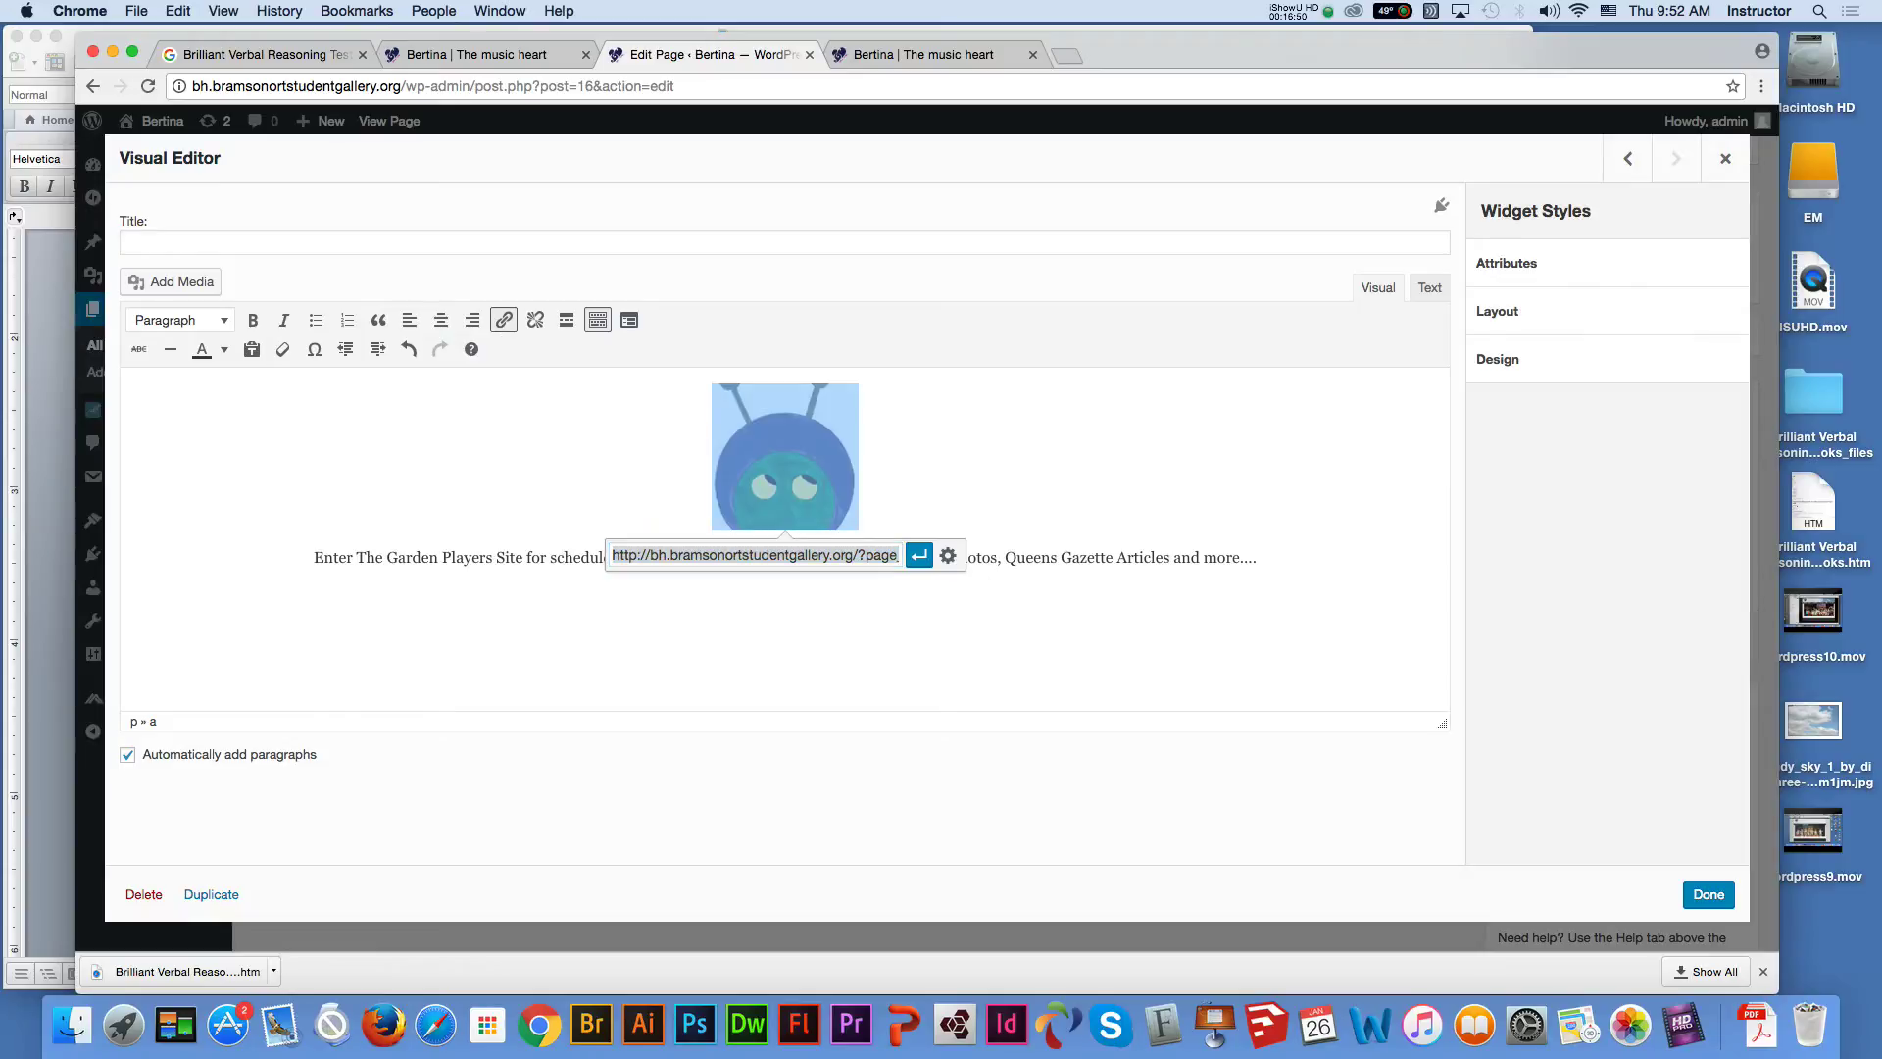
{"action": "left_click", "coordinate": [947, 556]}
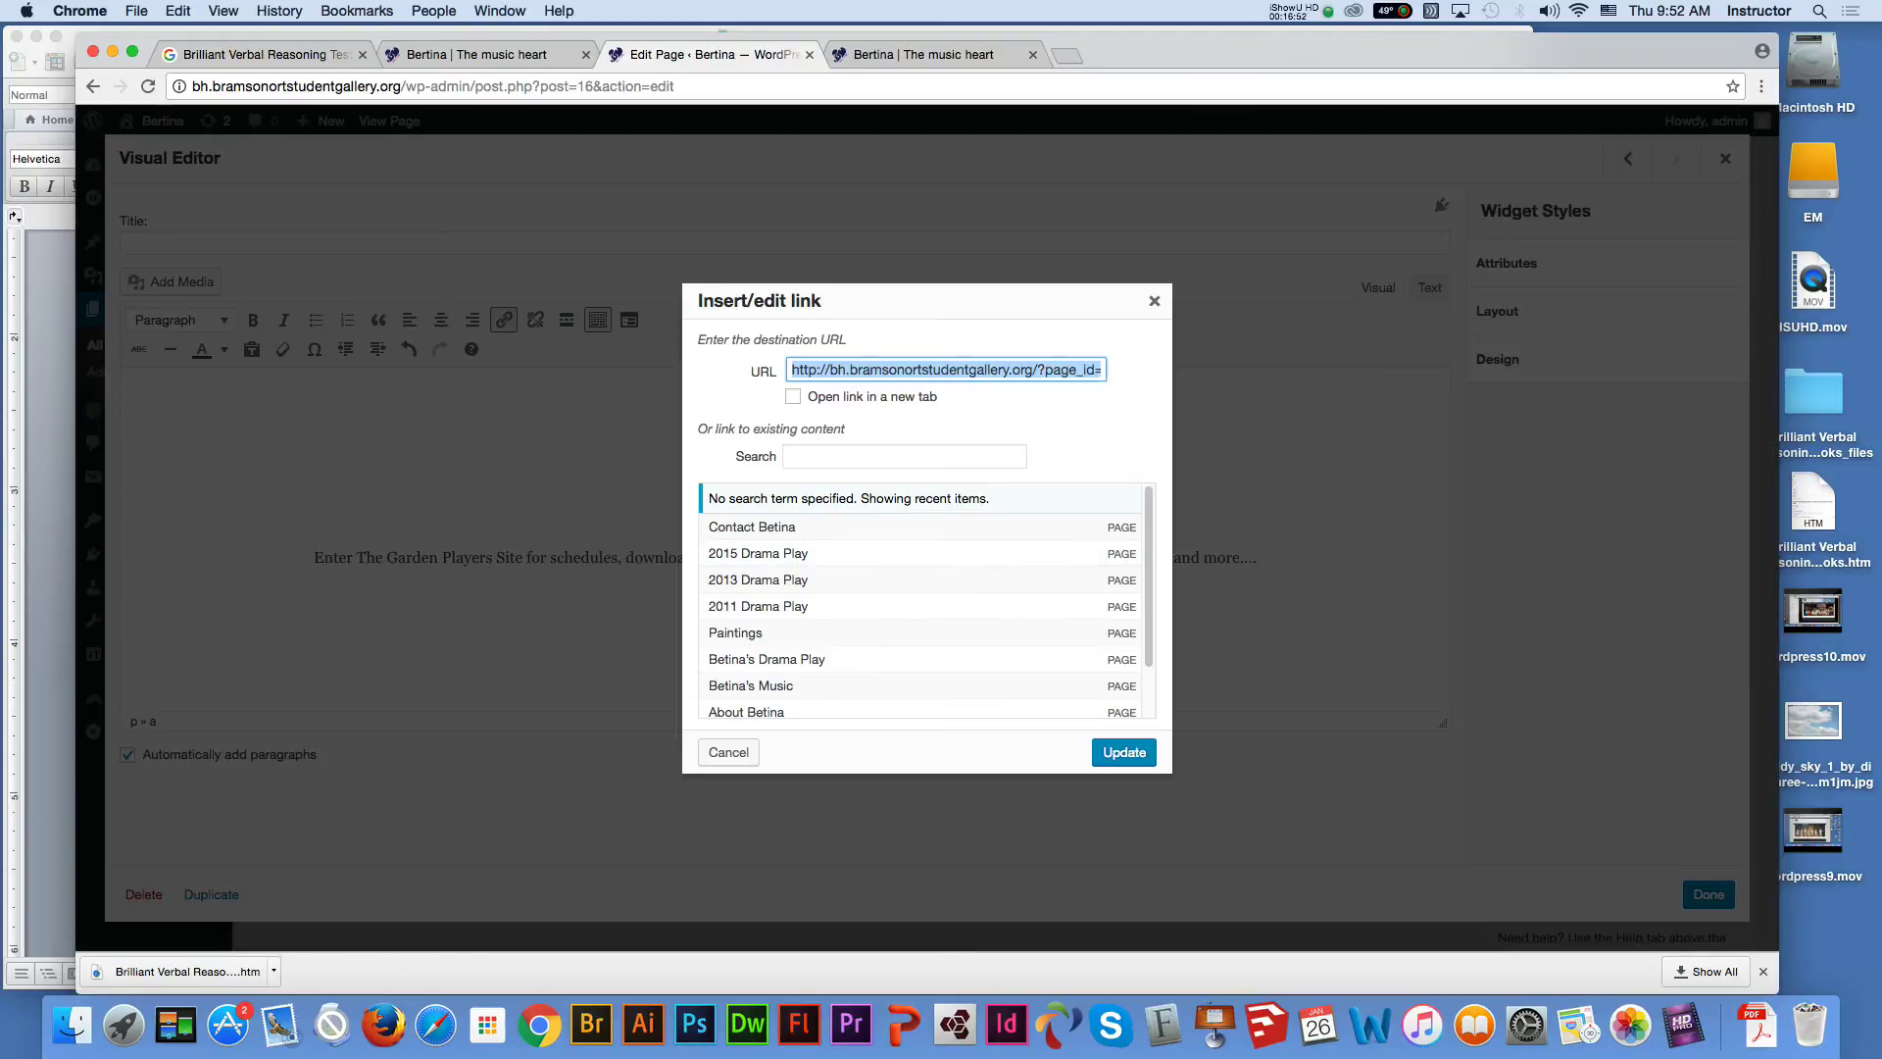
{"action": "left_click", "coordinate": [794, 397]}
{"action": "left_click", "coordinate": [1125, 753]}
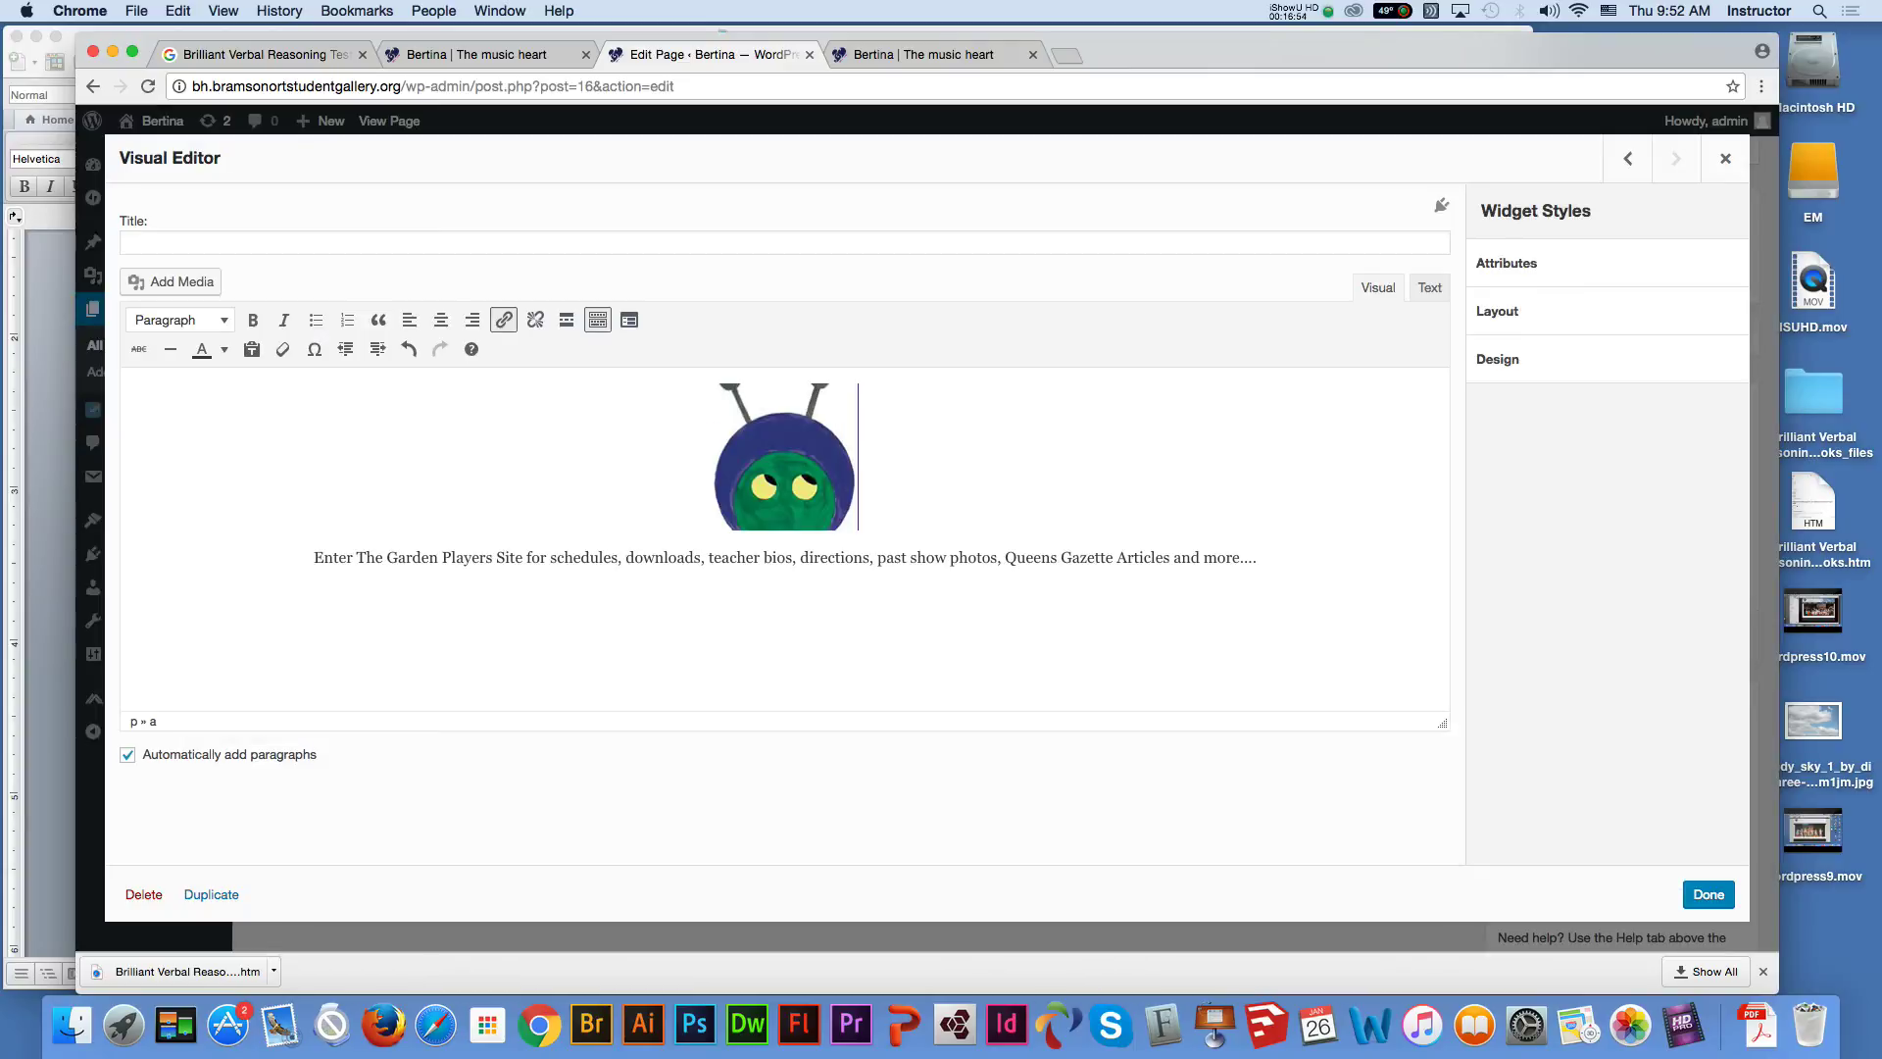
{"action": "left_click", "coordinate": [1709, 894]}
{"action": "left_click", "coordinate": [1699, 636]}
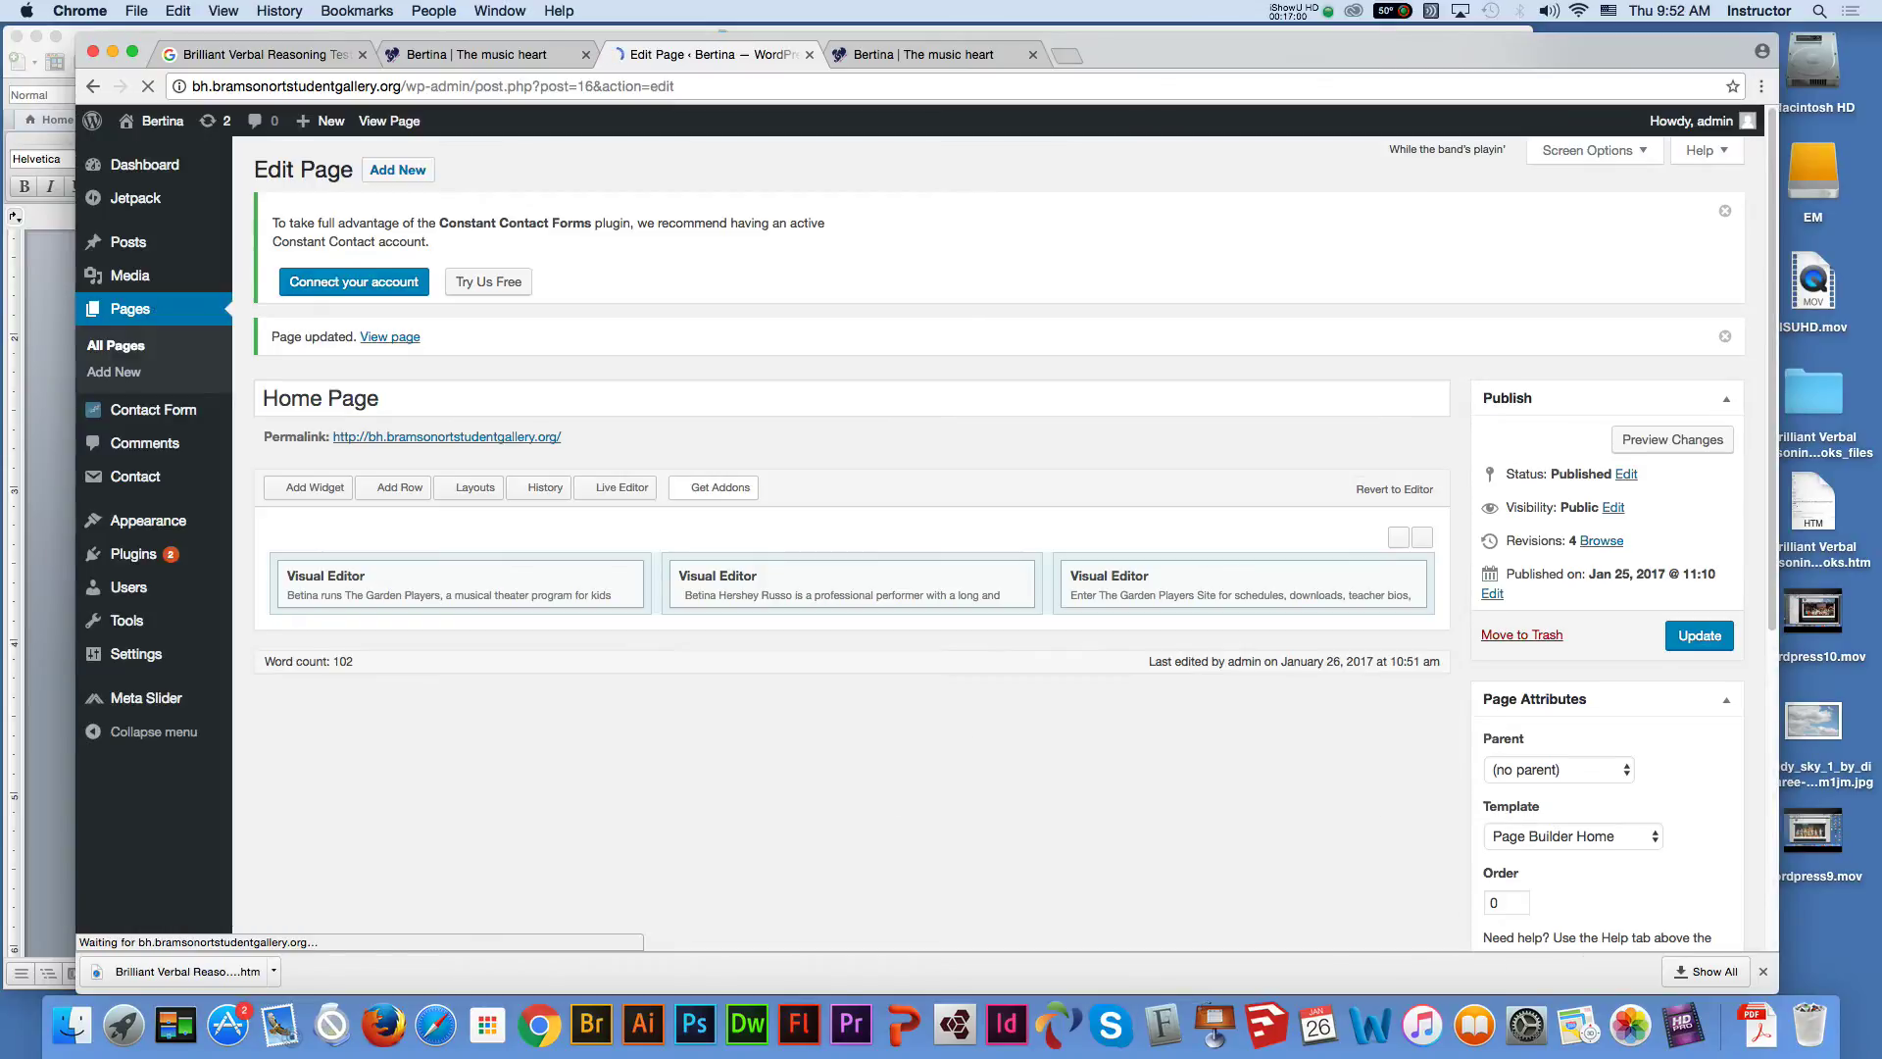
Set the picture in the middle Visual Editor widget to open its link in a new tab, and update the page
{"action": "left_click", "coordinate": [915, 576]}
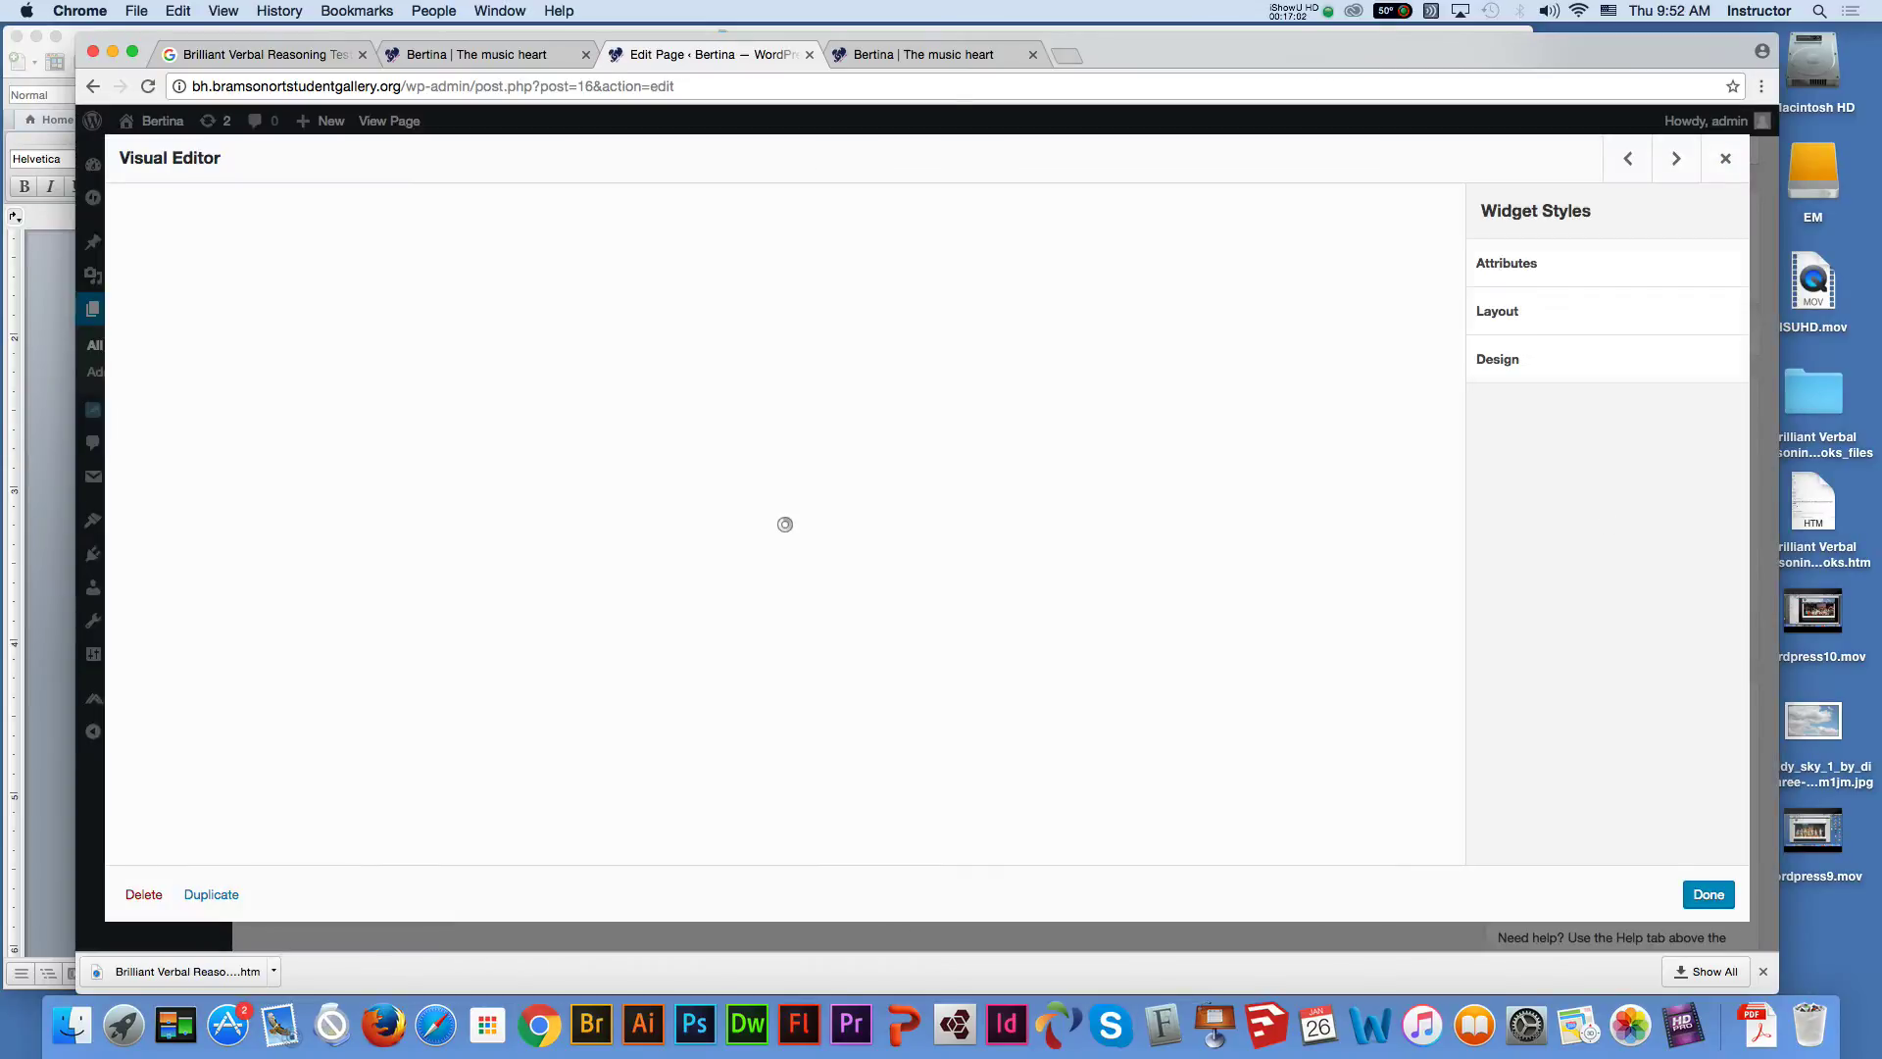
{"action": "key", "text": "super+a"}
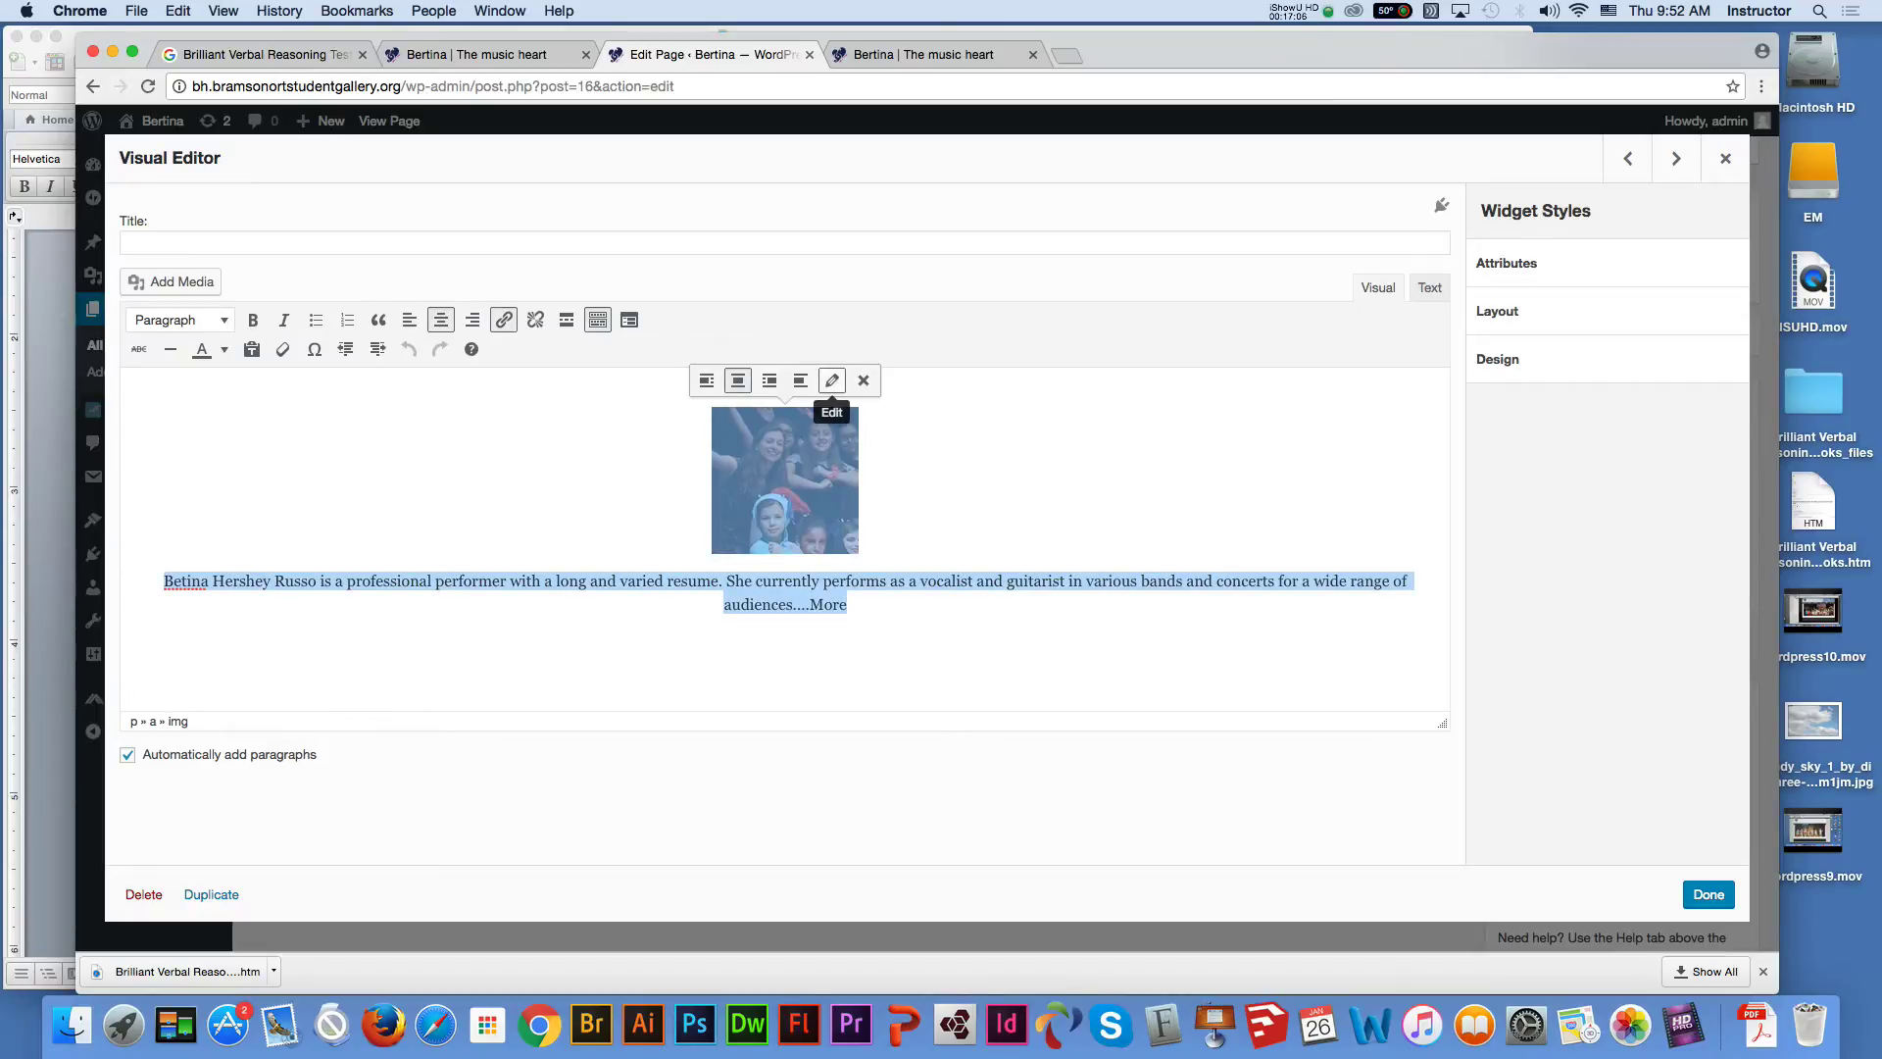
{"action": "left_click", "coordinate": [832, 380]}
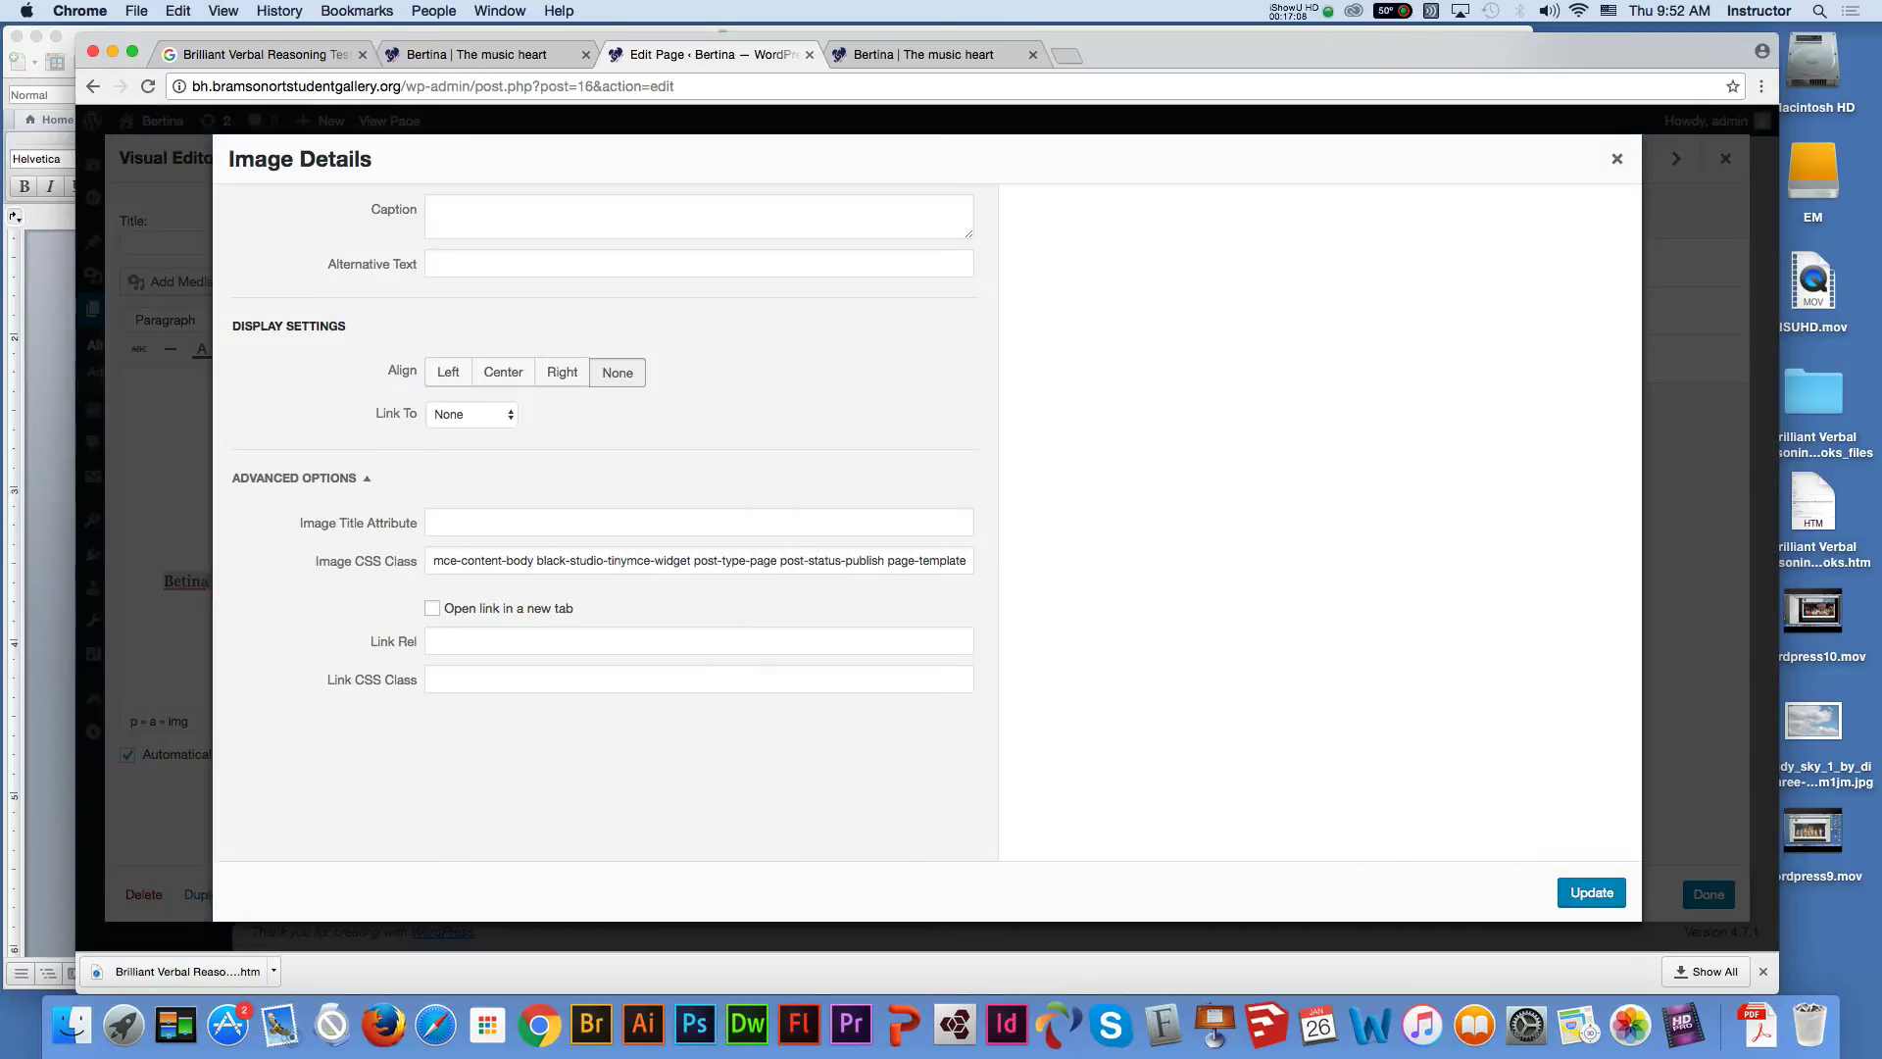
{"action": "left_click", "coordinate": [433, 608]}
{"action": "left_click", "coordinate": [1592, 892]}
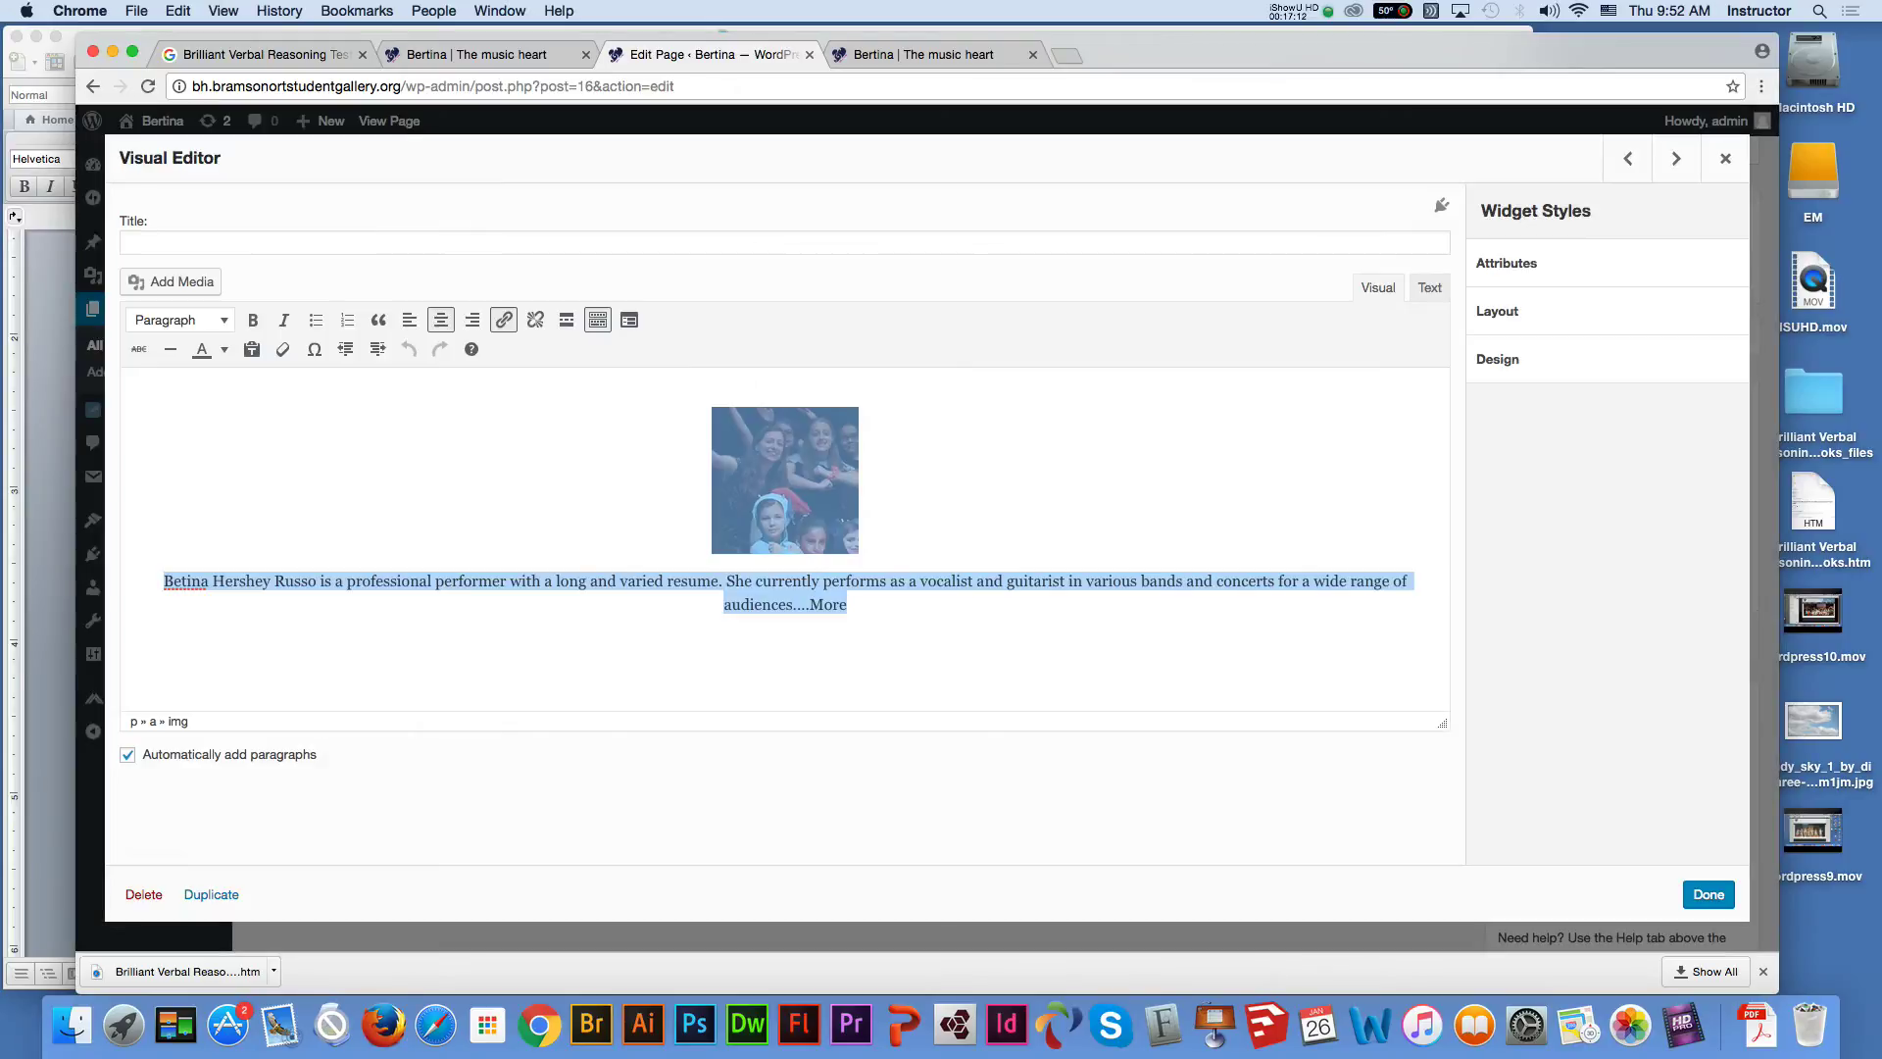
{"action": "left_click", "coordinate": [1709, 894]}
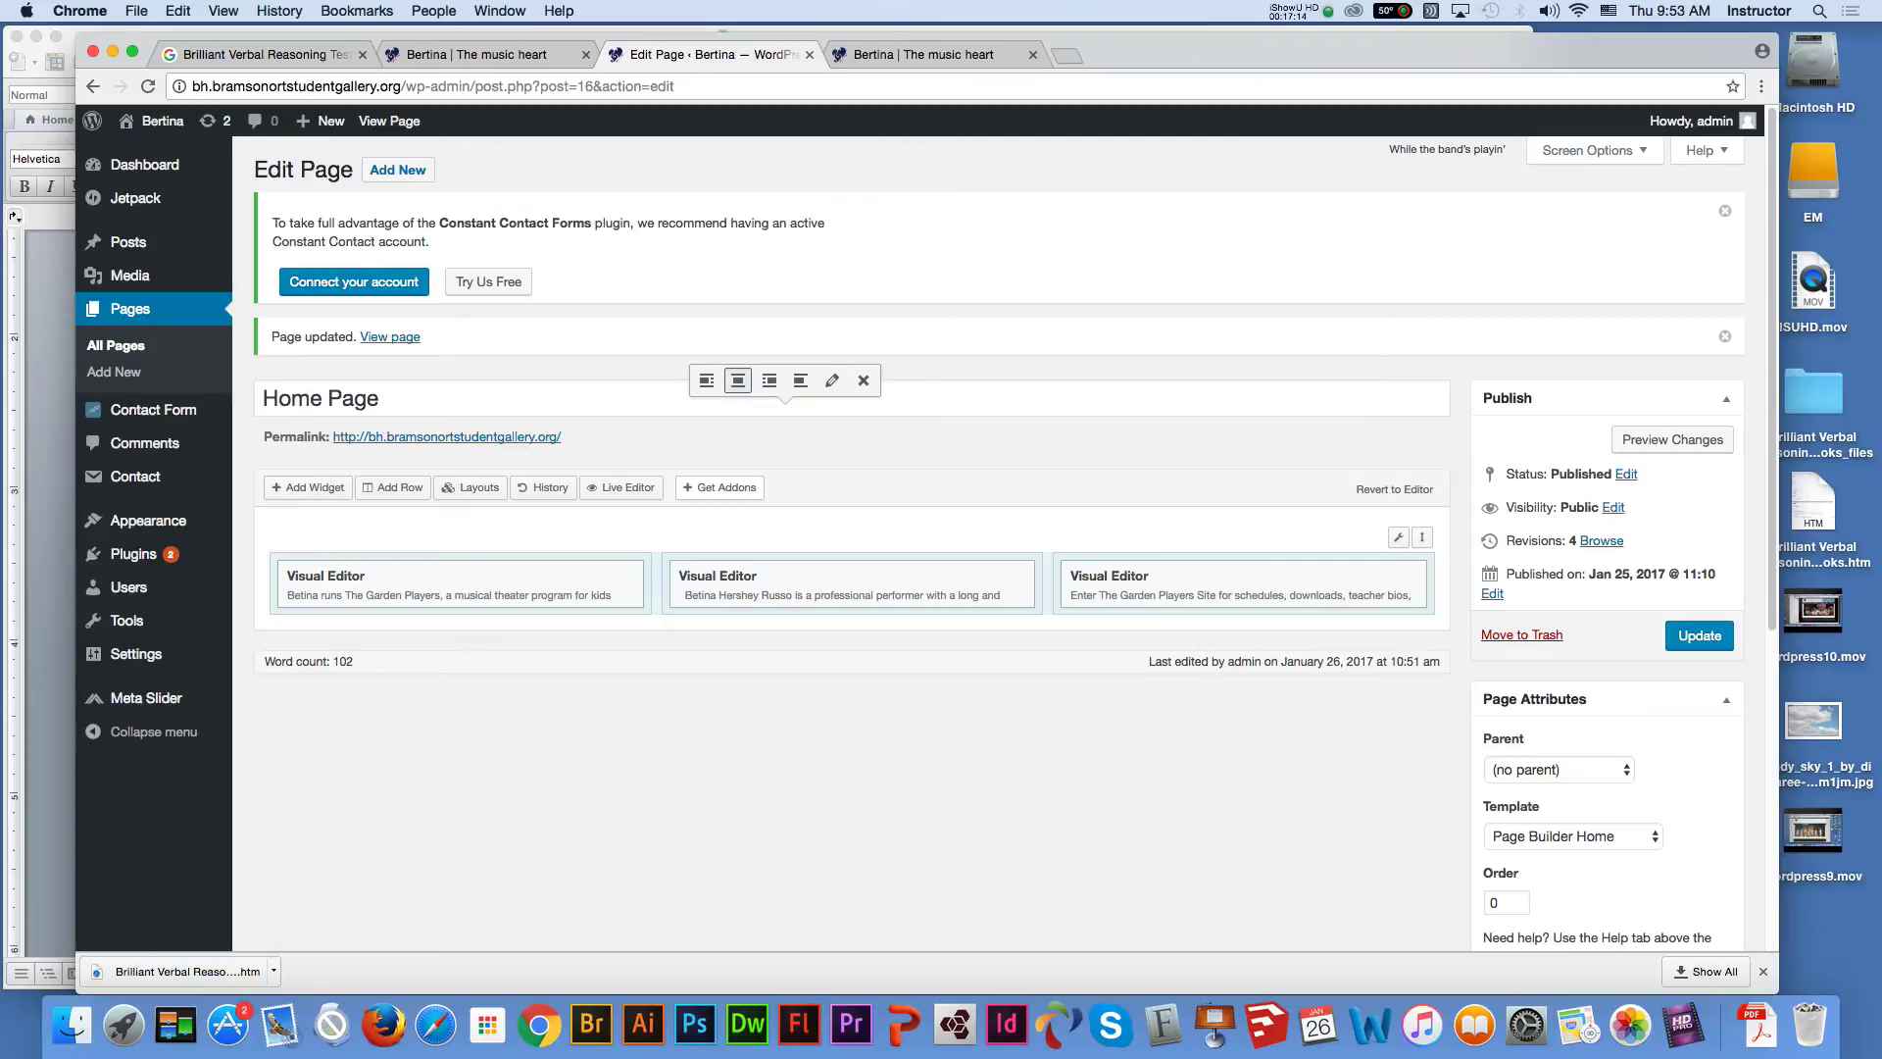
{"action": "left_click", "coordinate": [1699, 636]}
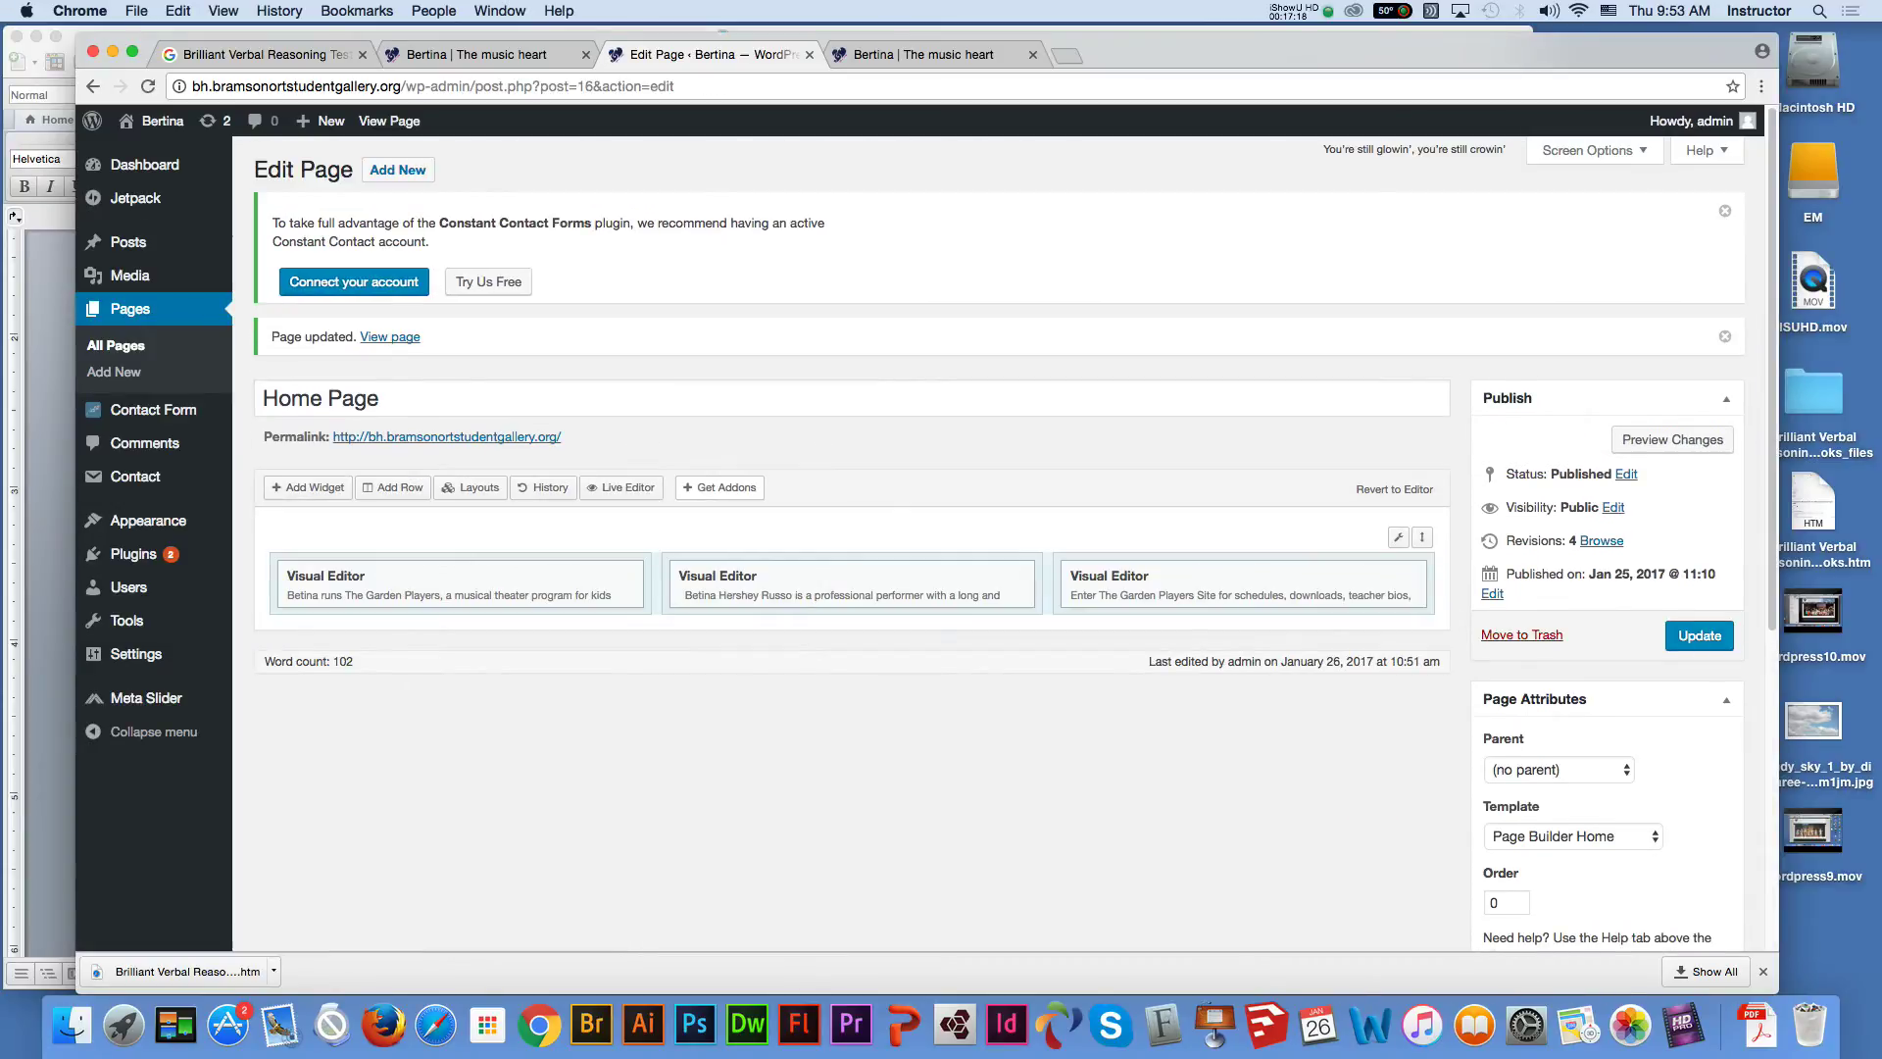
Preview the updated home page and check the pictures and texts of its three columns
{"action": "left_click", "coordinate": [923, 55]}
{"action": "left_click", "coordinate": [148, 87]}
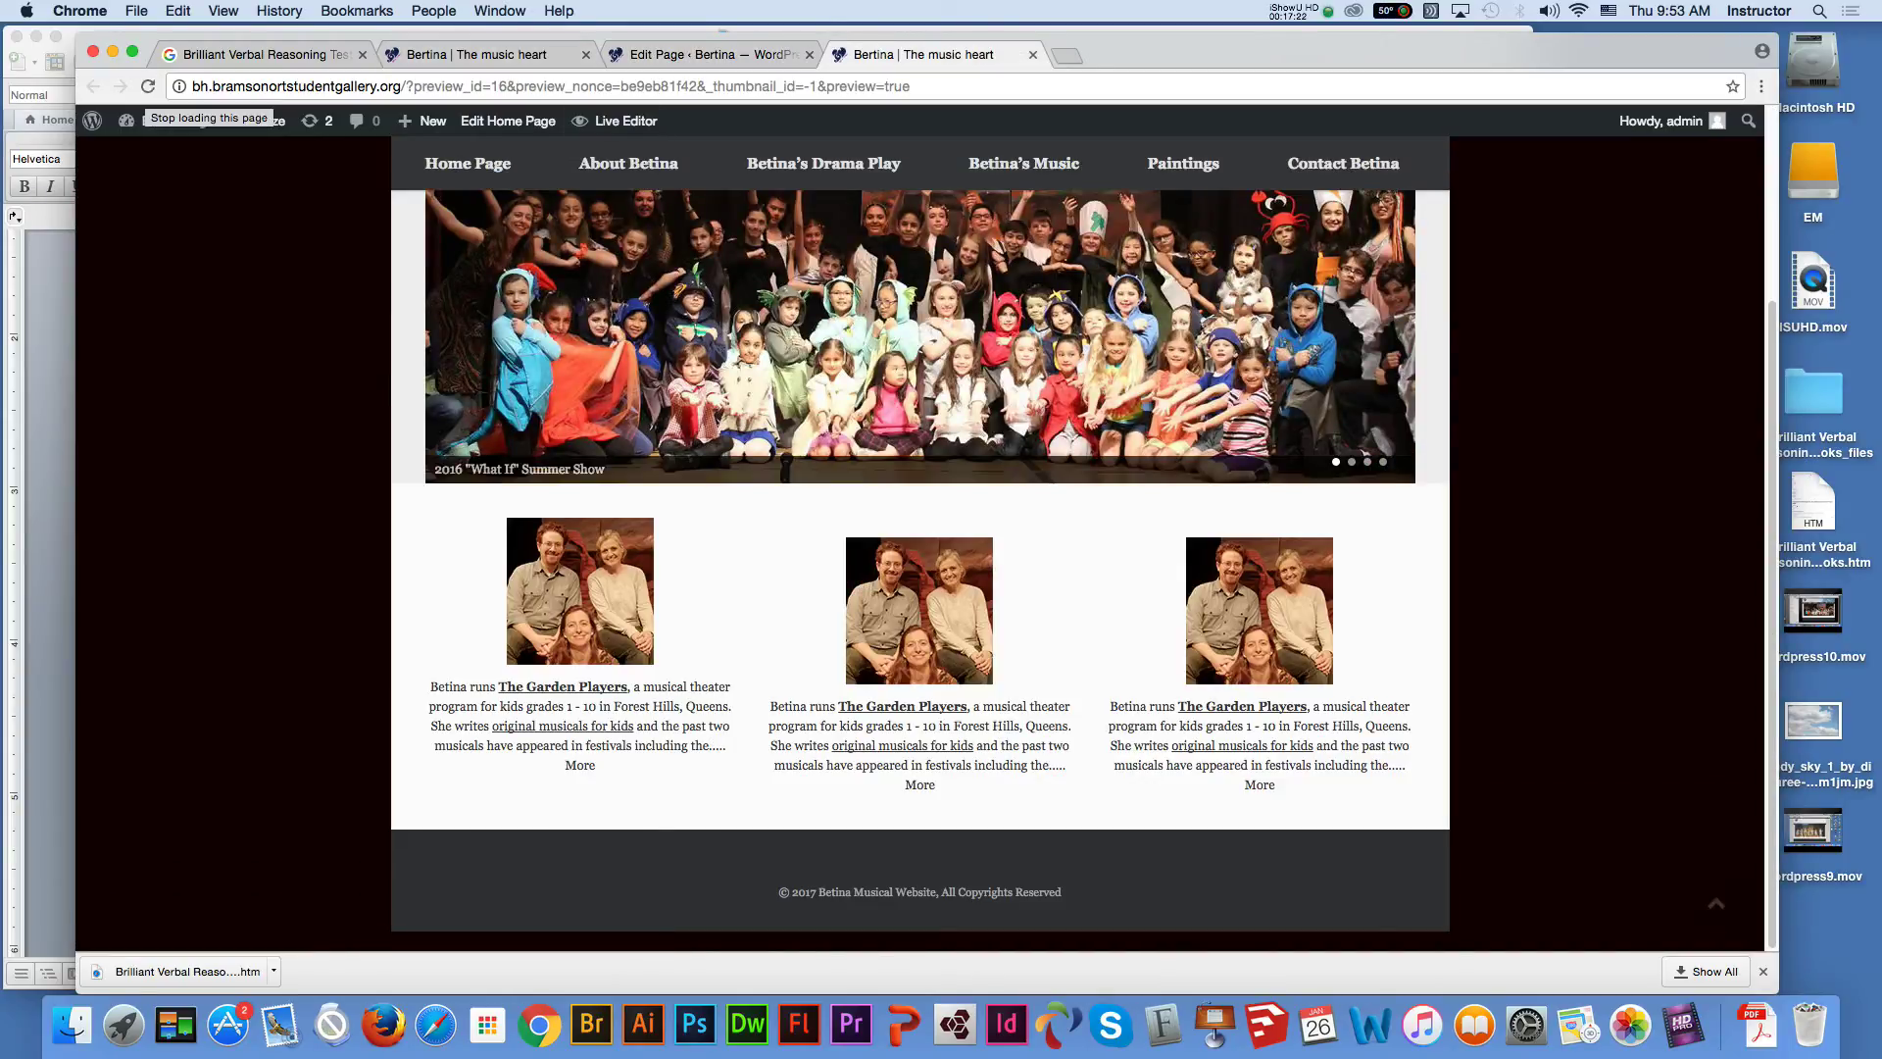
{"action": "left_click", "coordinate": [715, 54]}
{"action": "left_click", "coordinate": [1672, 440]}
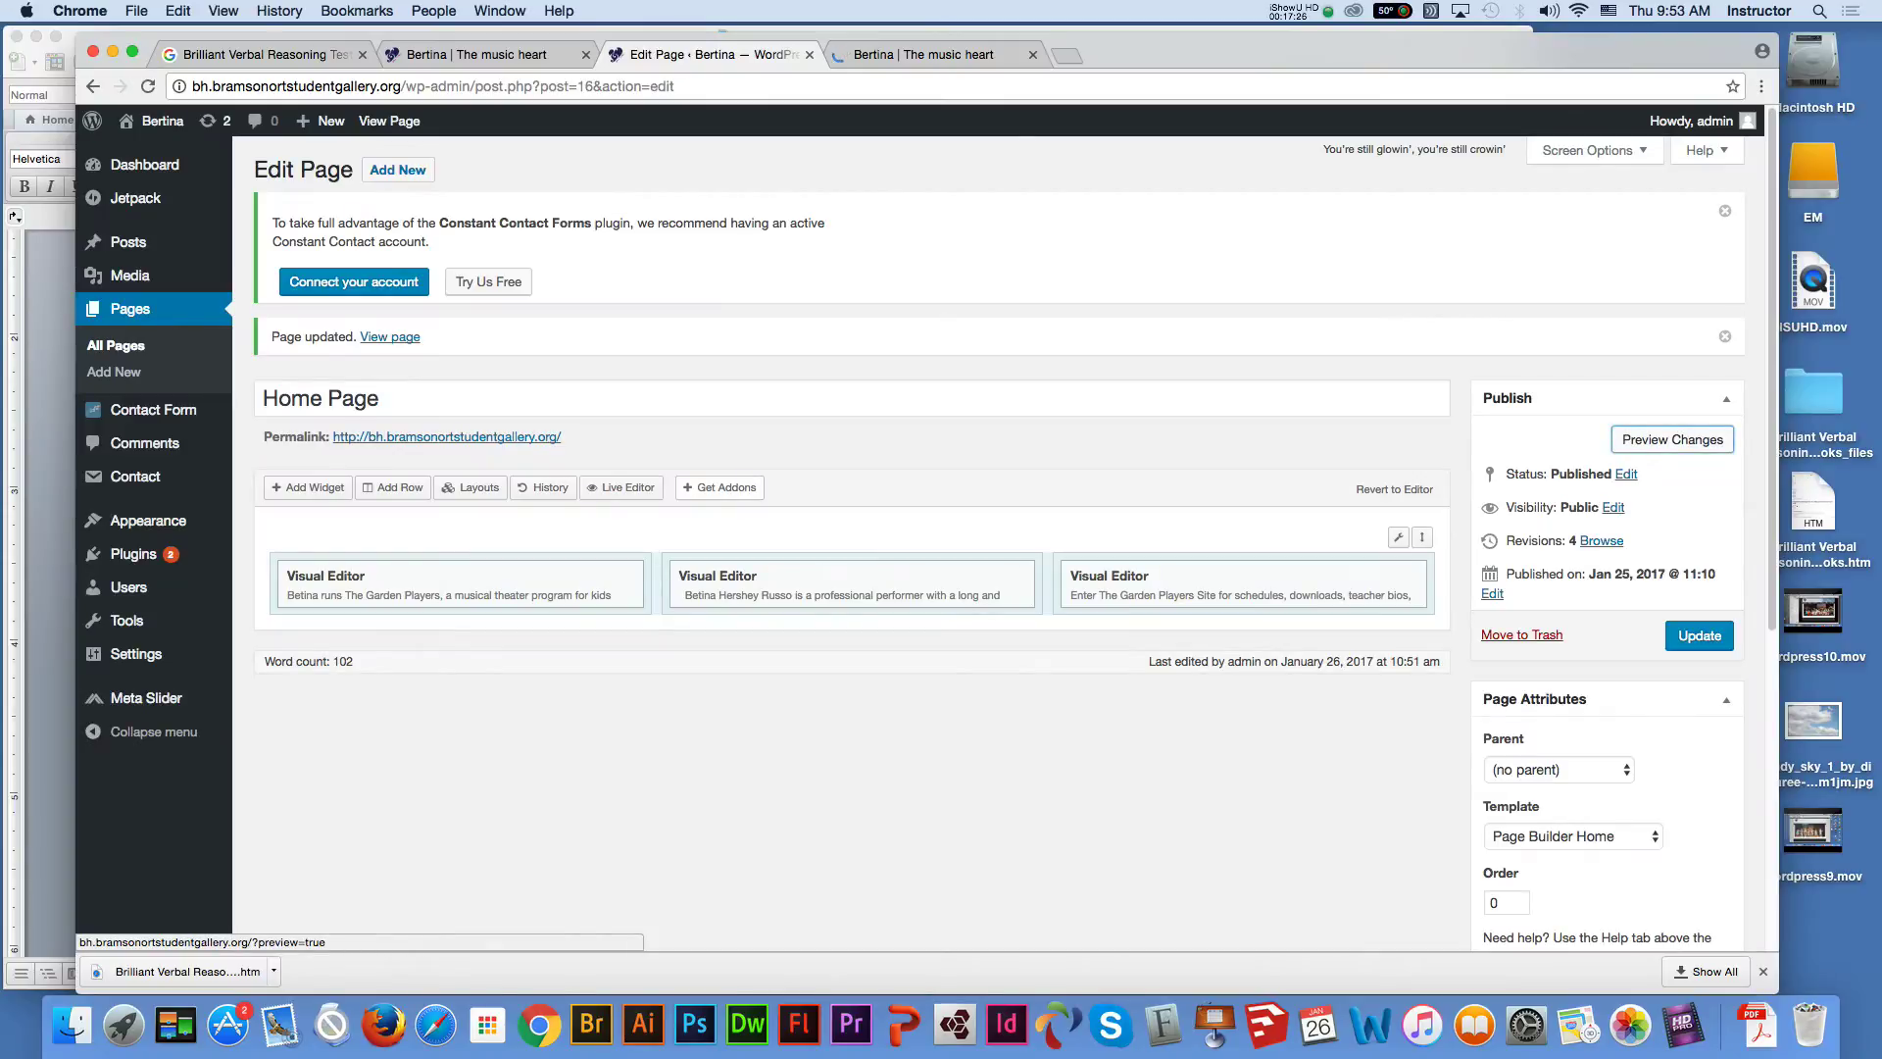
{"action": "left_click", "coordinate": [912, 54]}
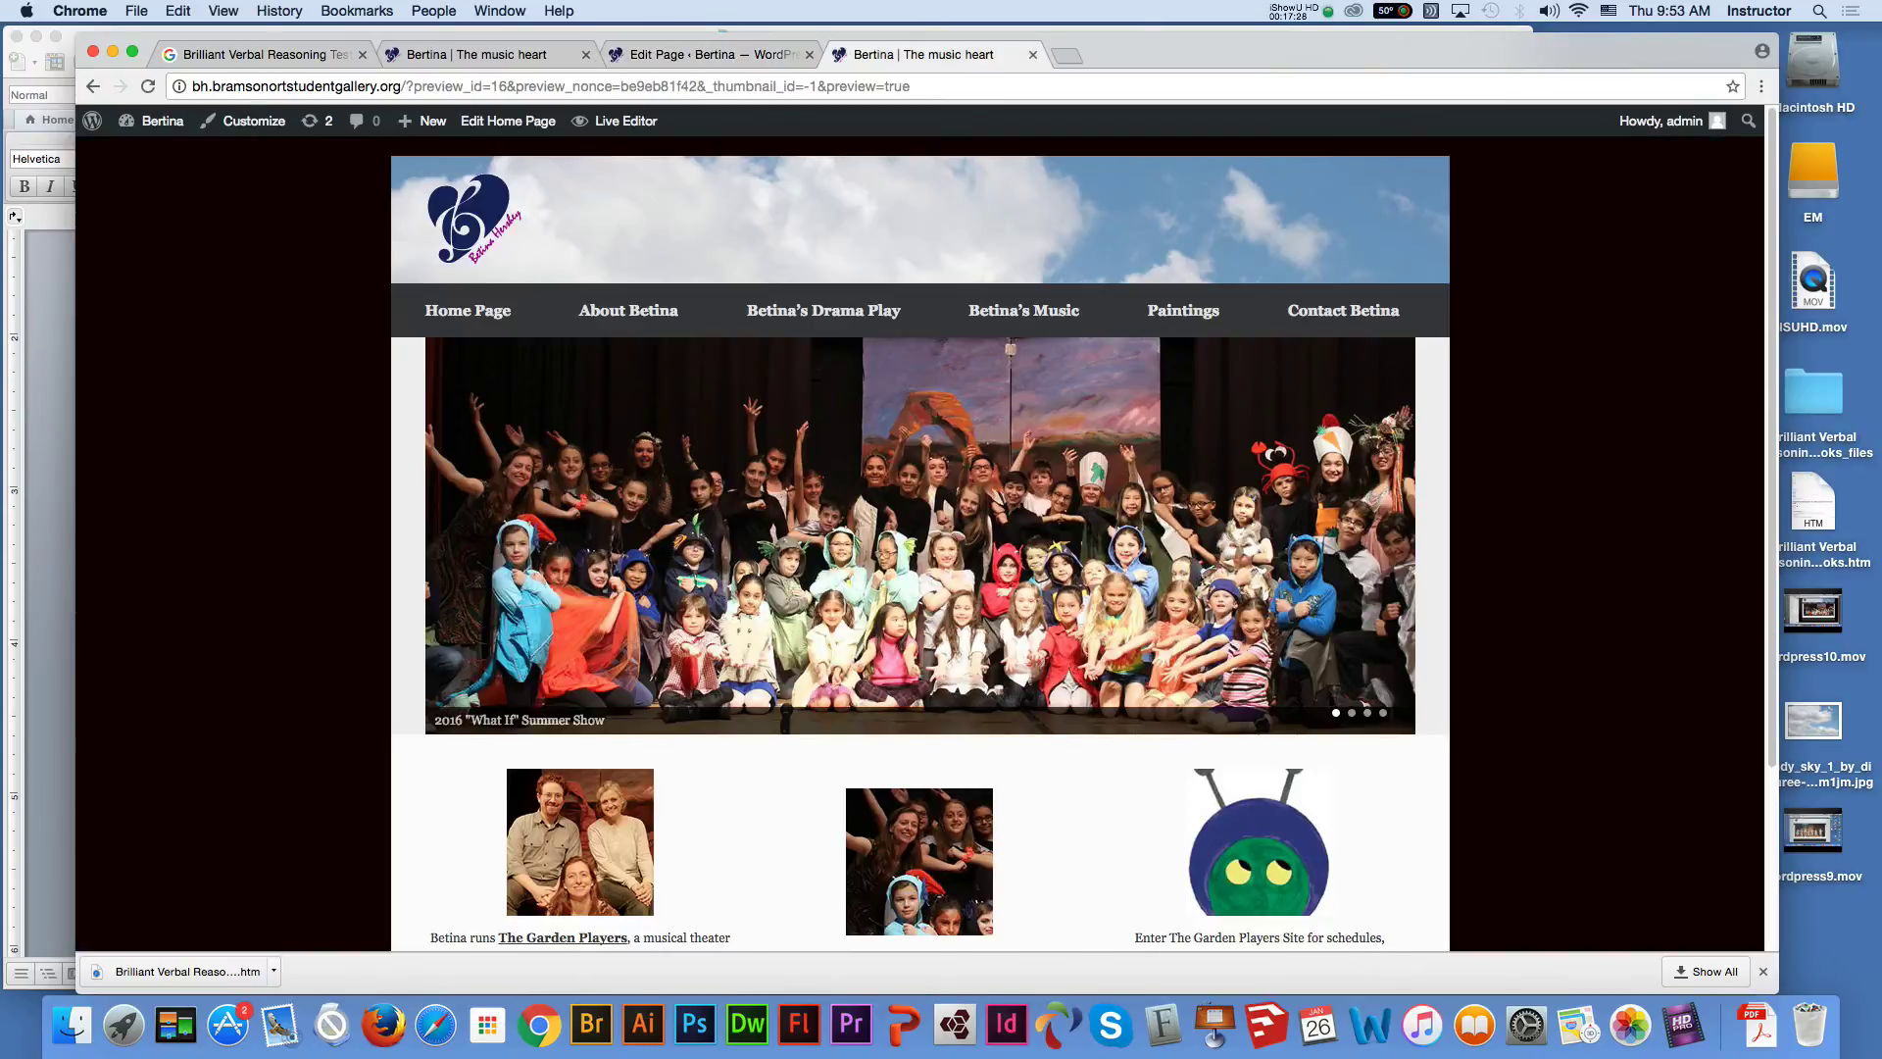
{"action": "scroll", "coordinate": [921, 539], "scroll_direction": "down", "scroll_amount": 3}
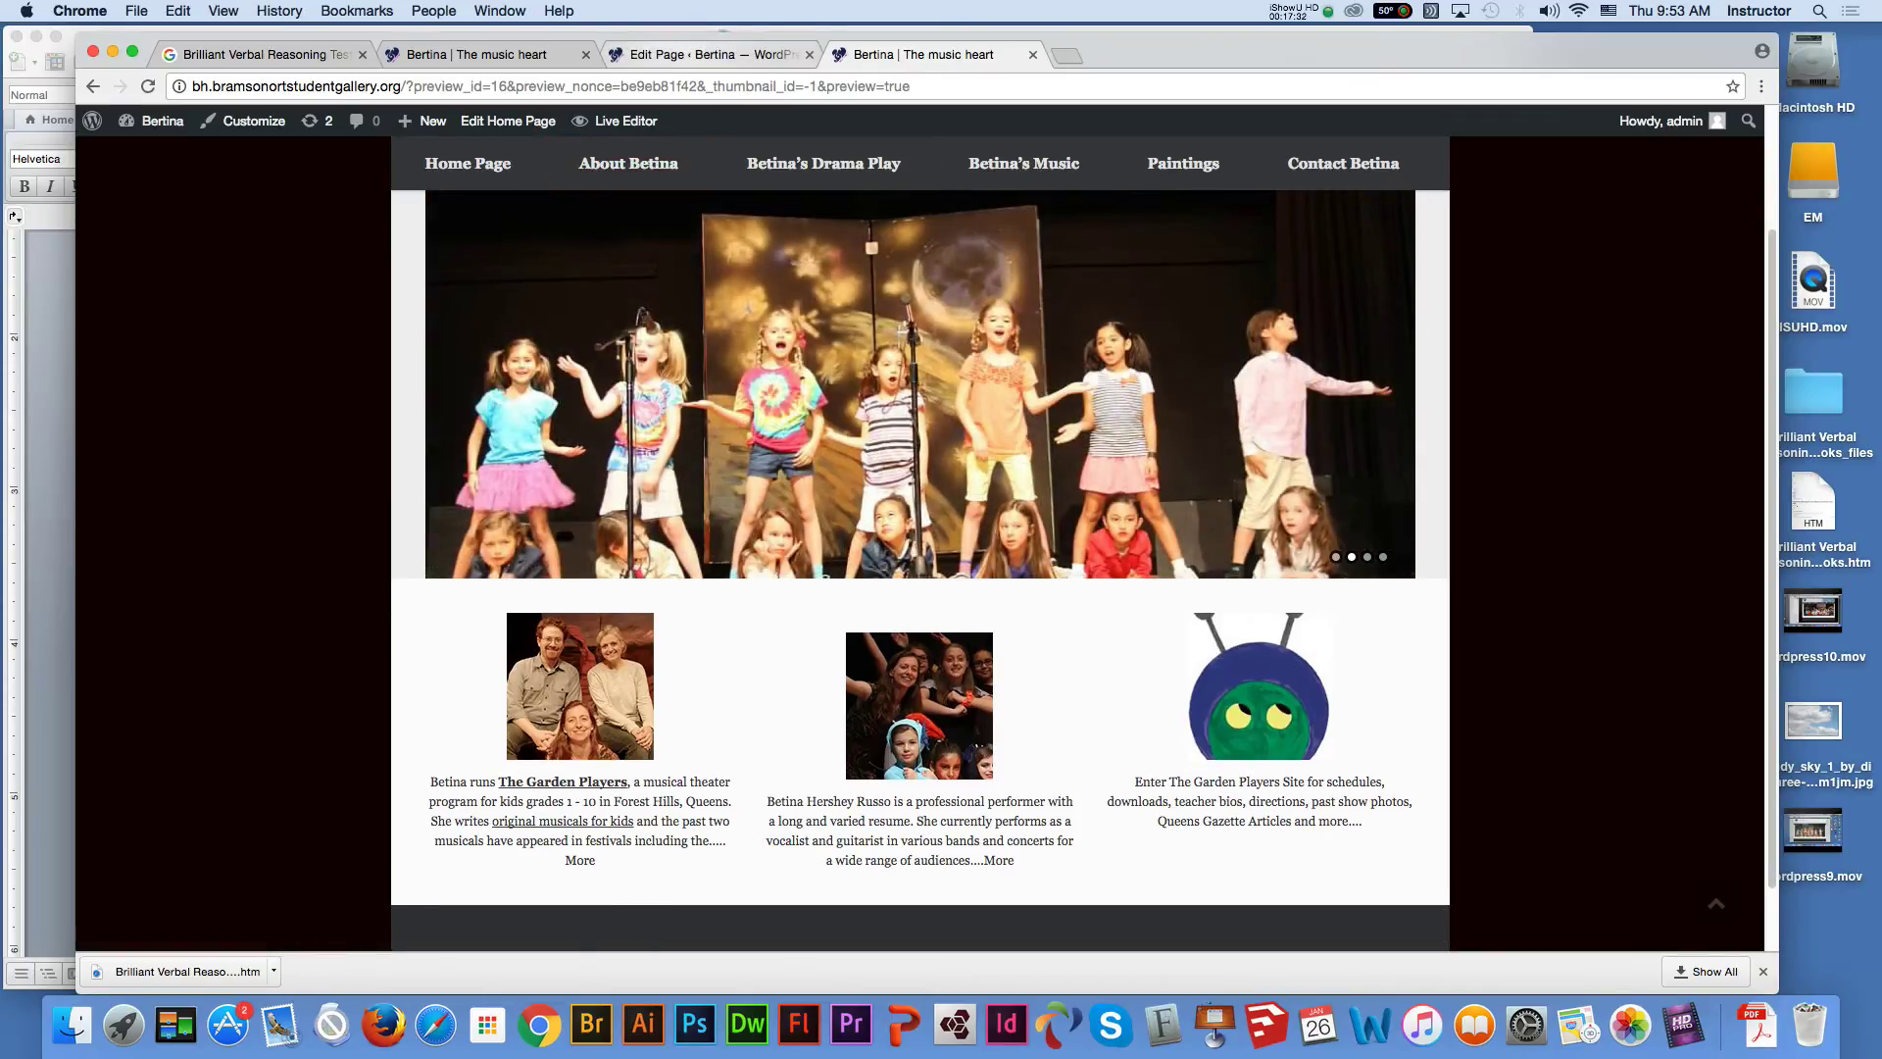
Delete the empty line above the picture in the middle Visual Editor widget and update the page
{"action": "left_click", "coordinate": [714, 55]}
{"action": "left_click", "coordinate": [915, 576]}
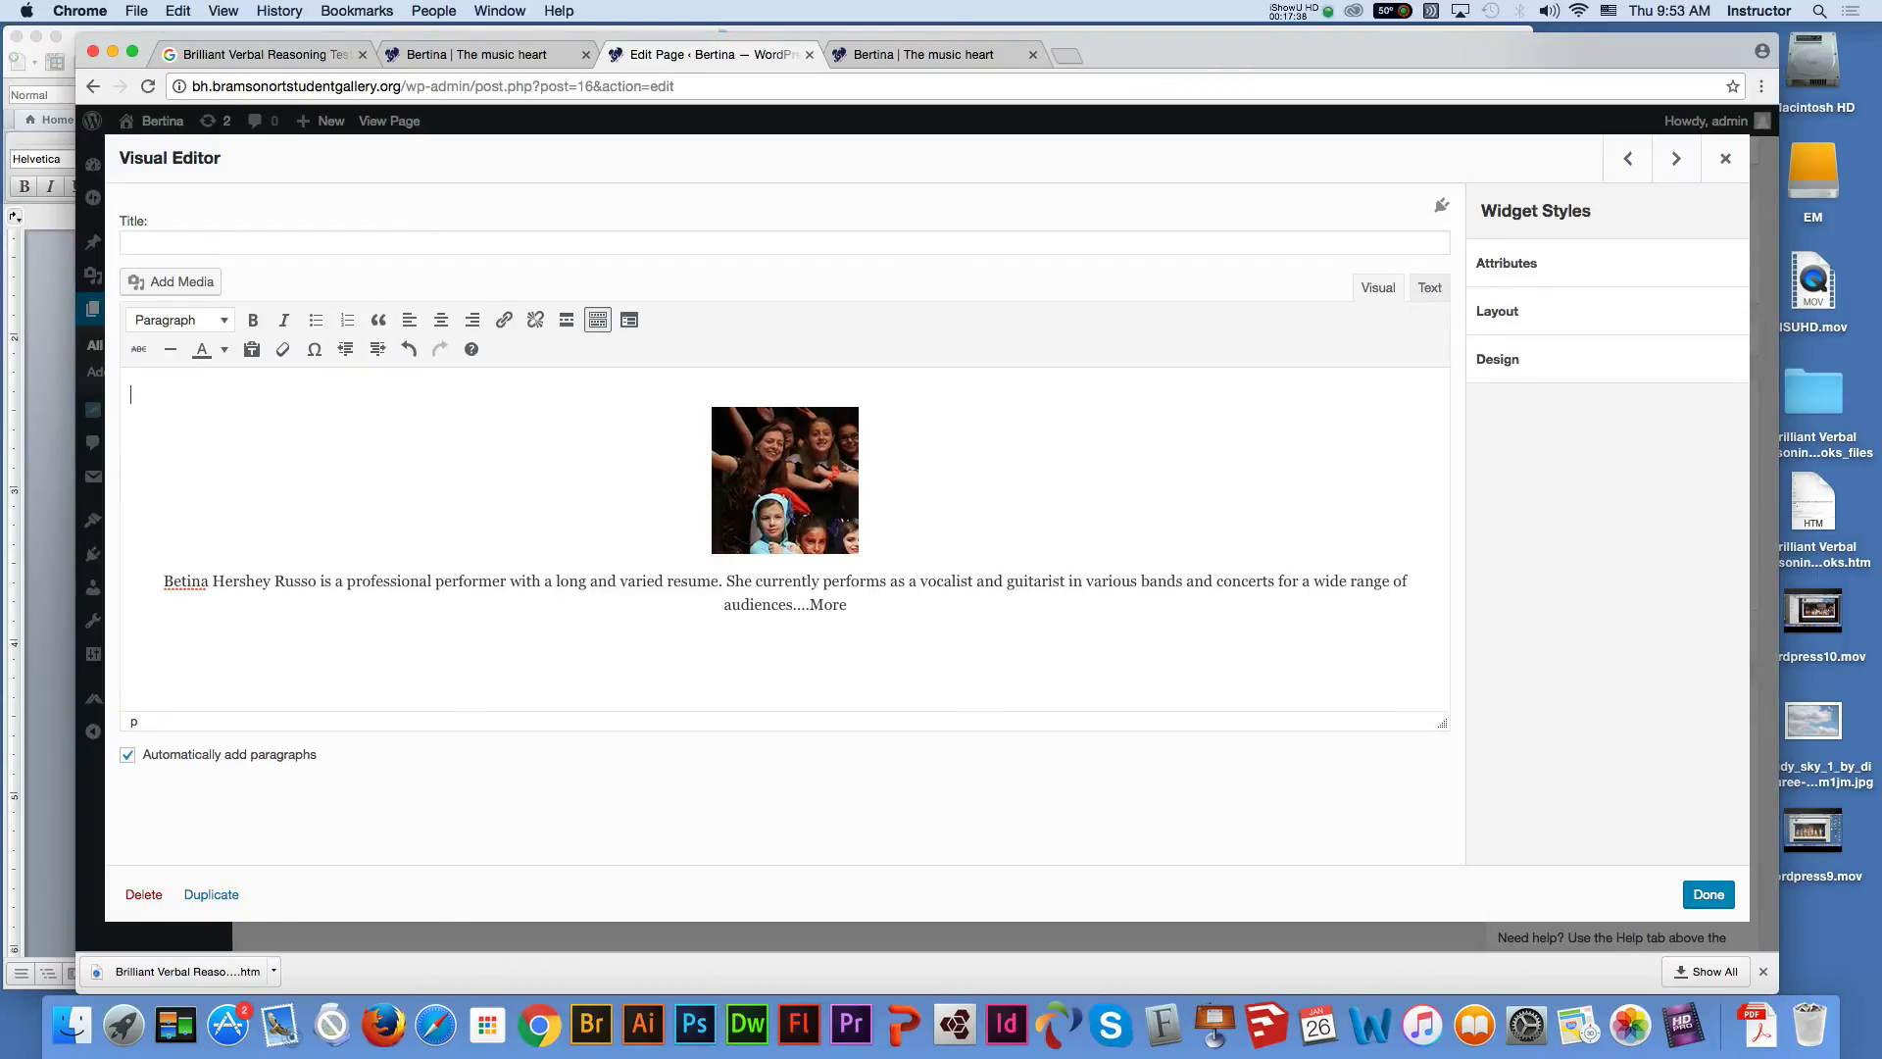
{"action": "key", "text": "BackSpace"}
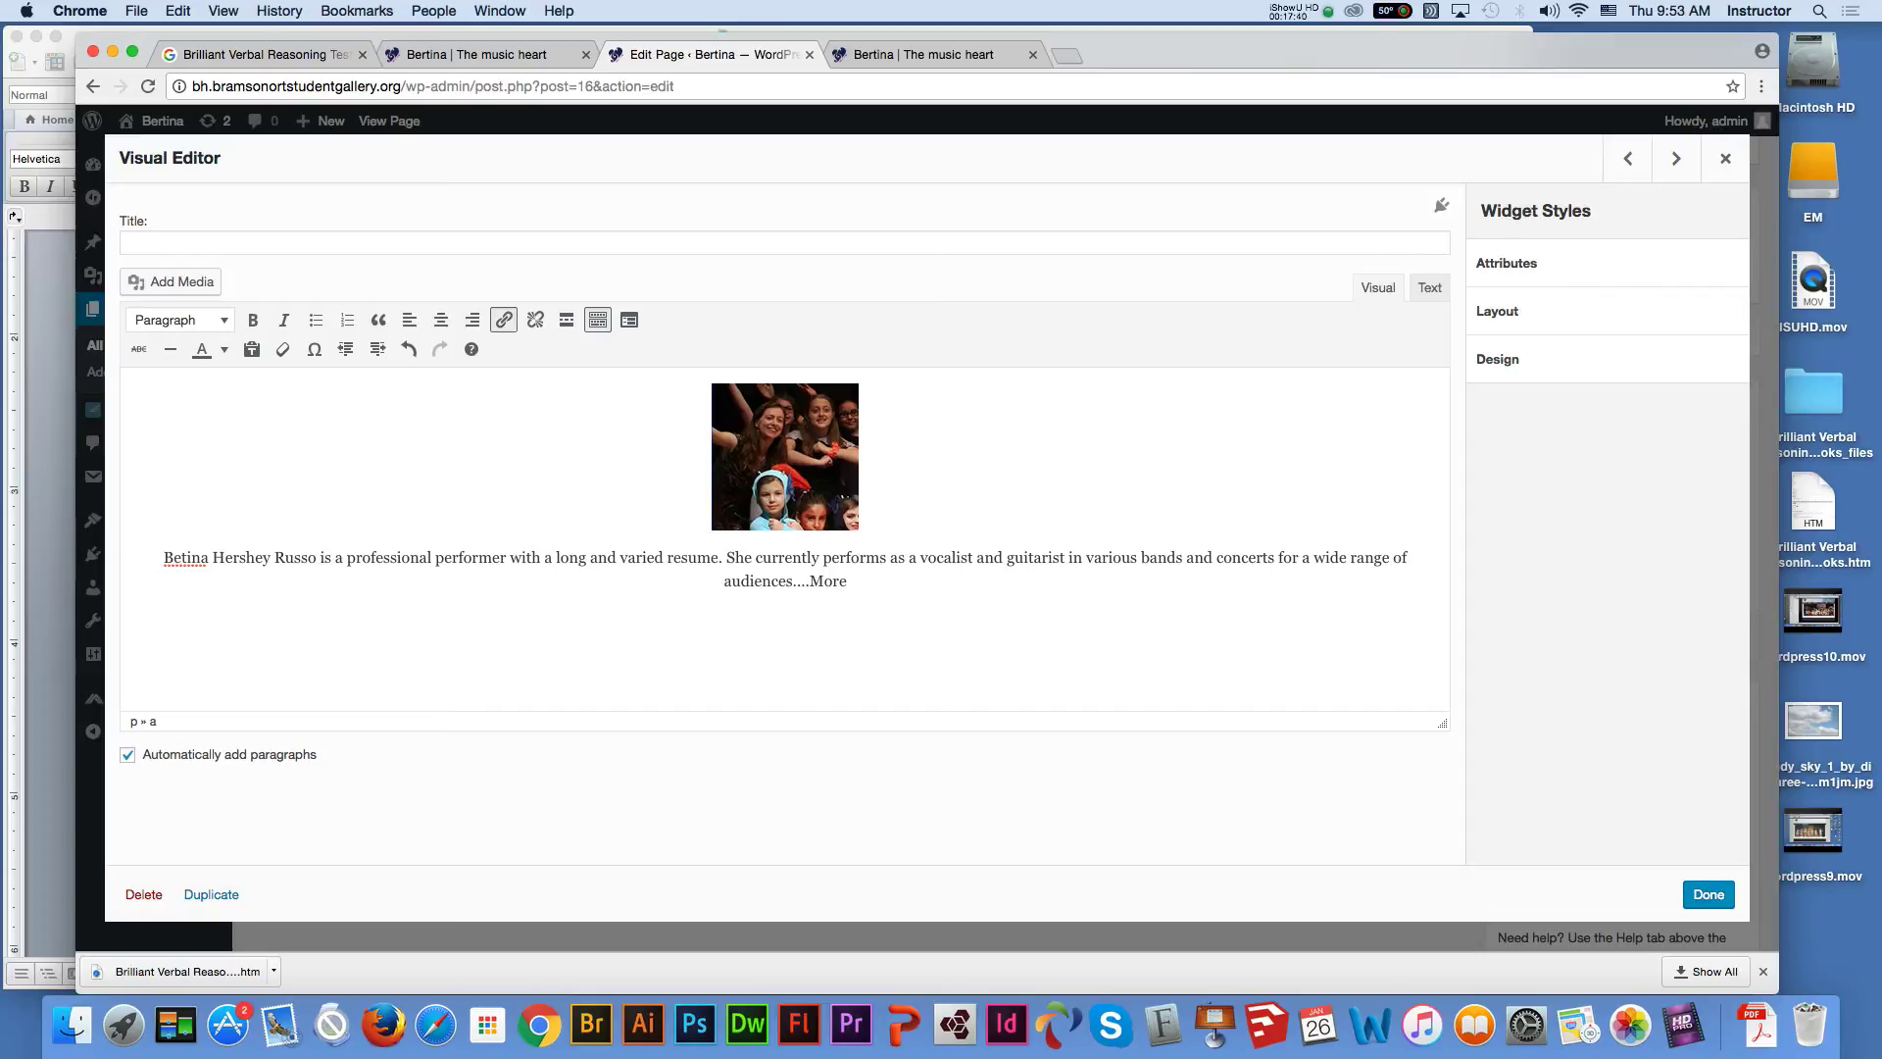
{"action": "left_click", "coordinate": [1708, 894]}
{"action": "left_click", "coordinate": [1699, 636]}
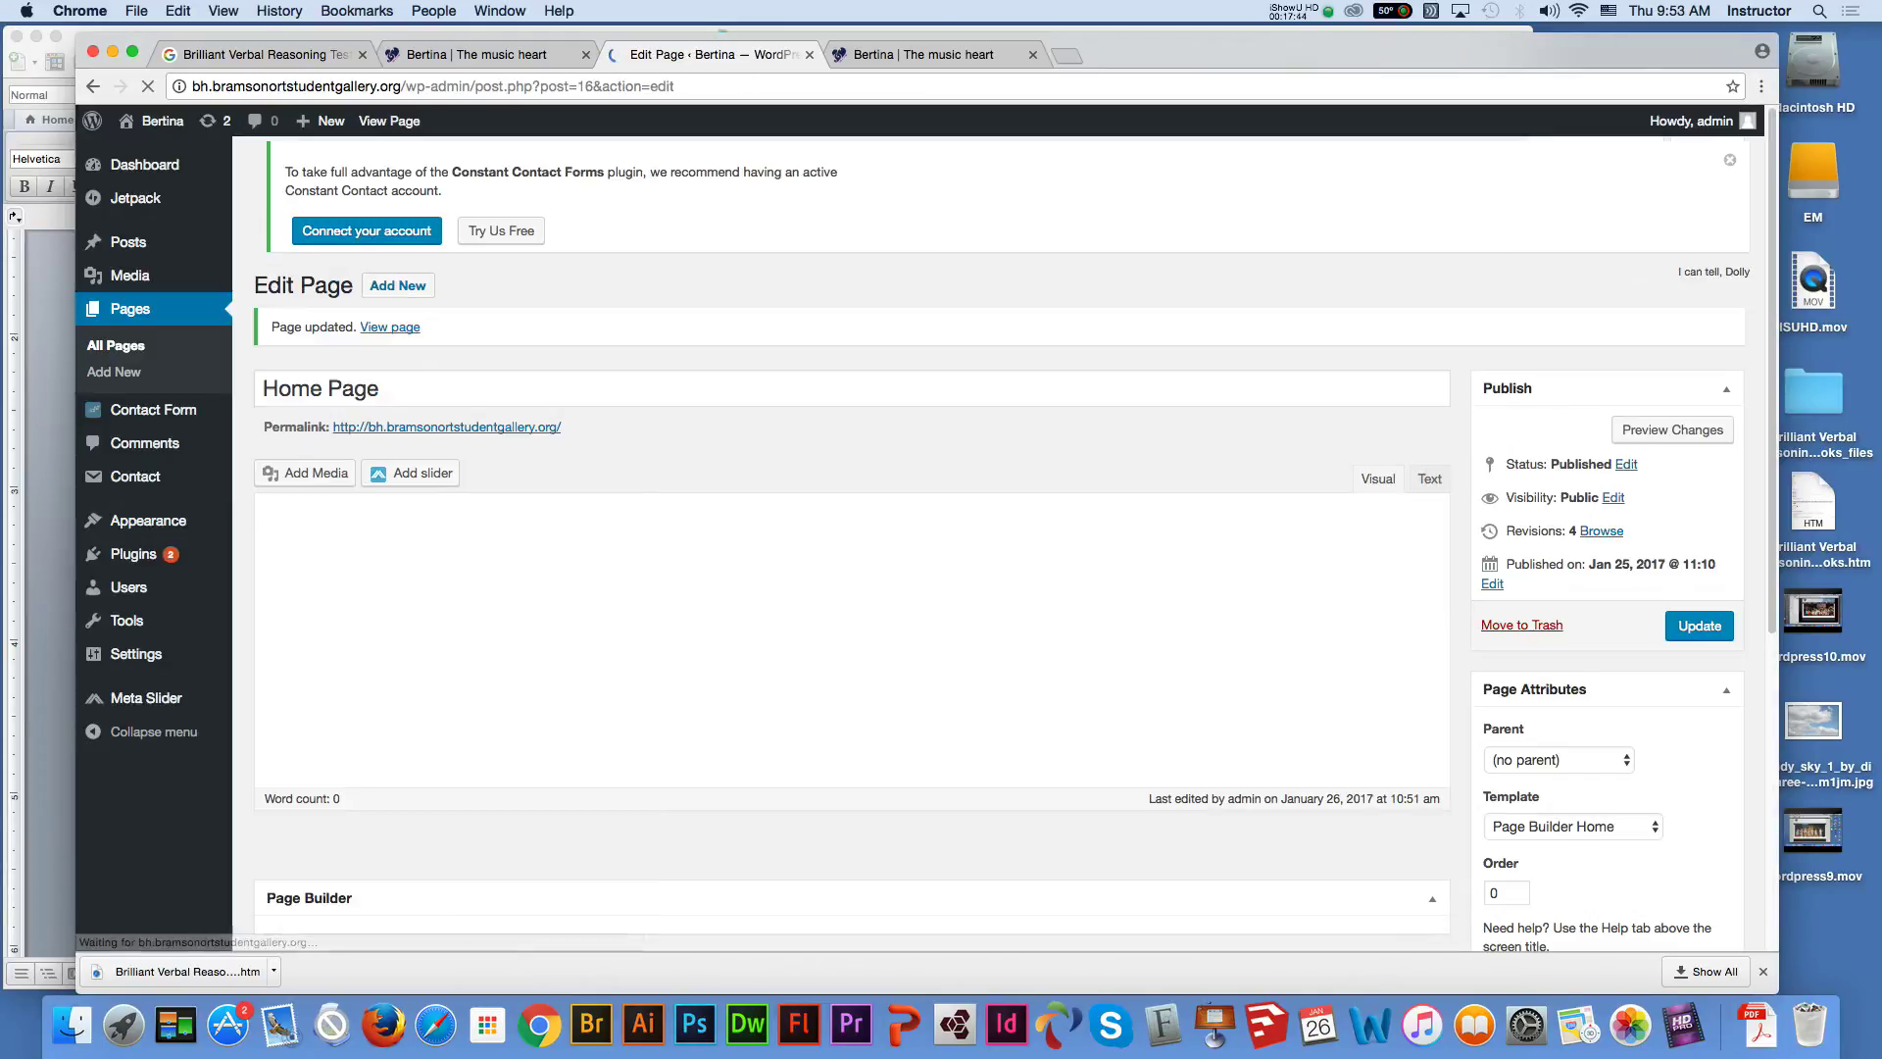
Preview the home page, check the column alignment, test the alien picture's link, and close the preview tabs
{"action": "left_click", "coordinate": [1673, 439]}
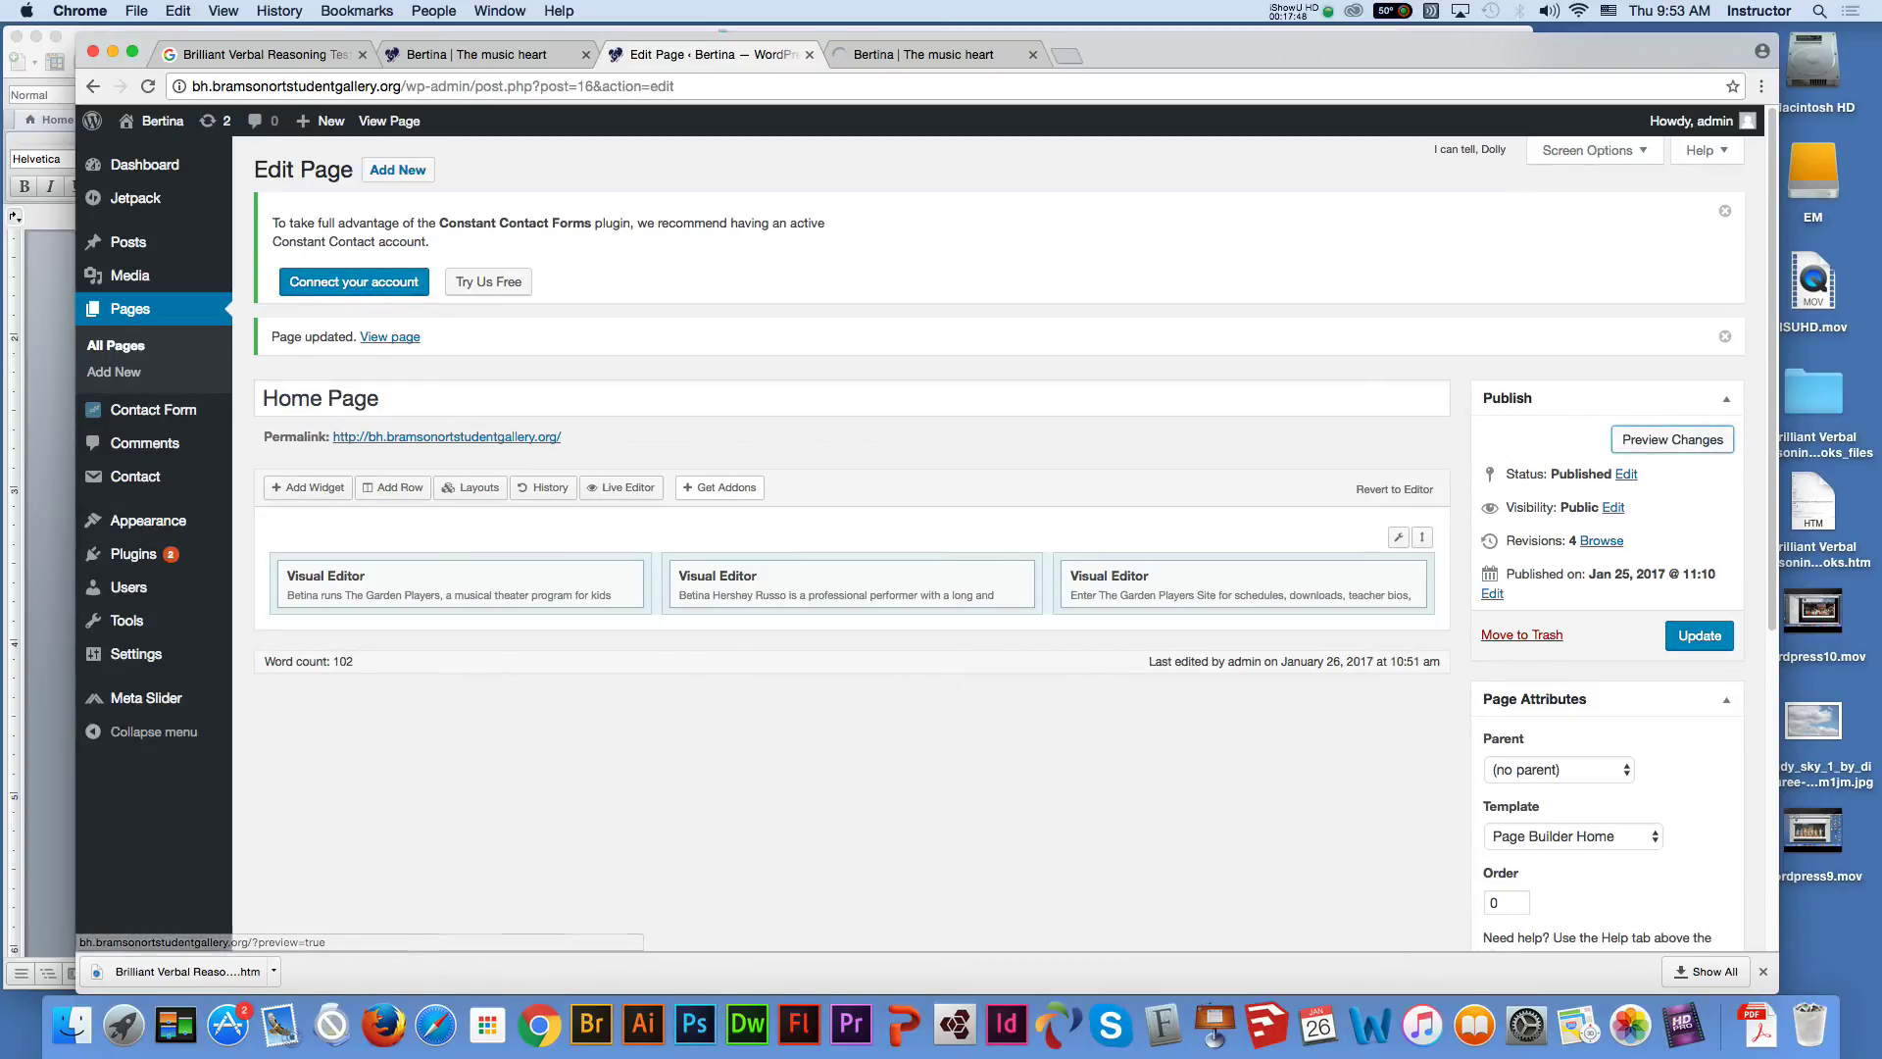
{"action": "left_click", "coordinate": [923, 55]}
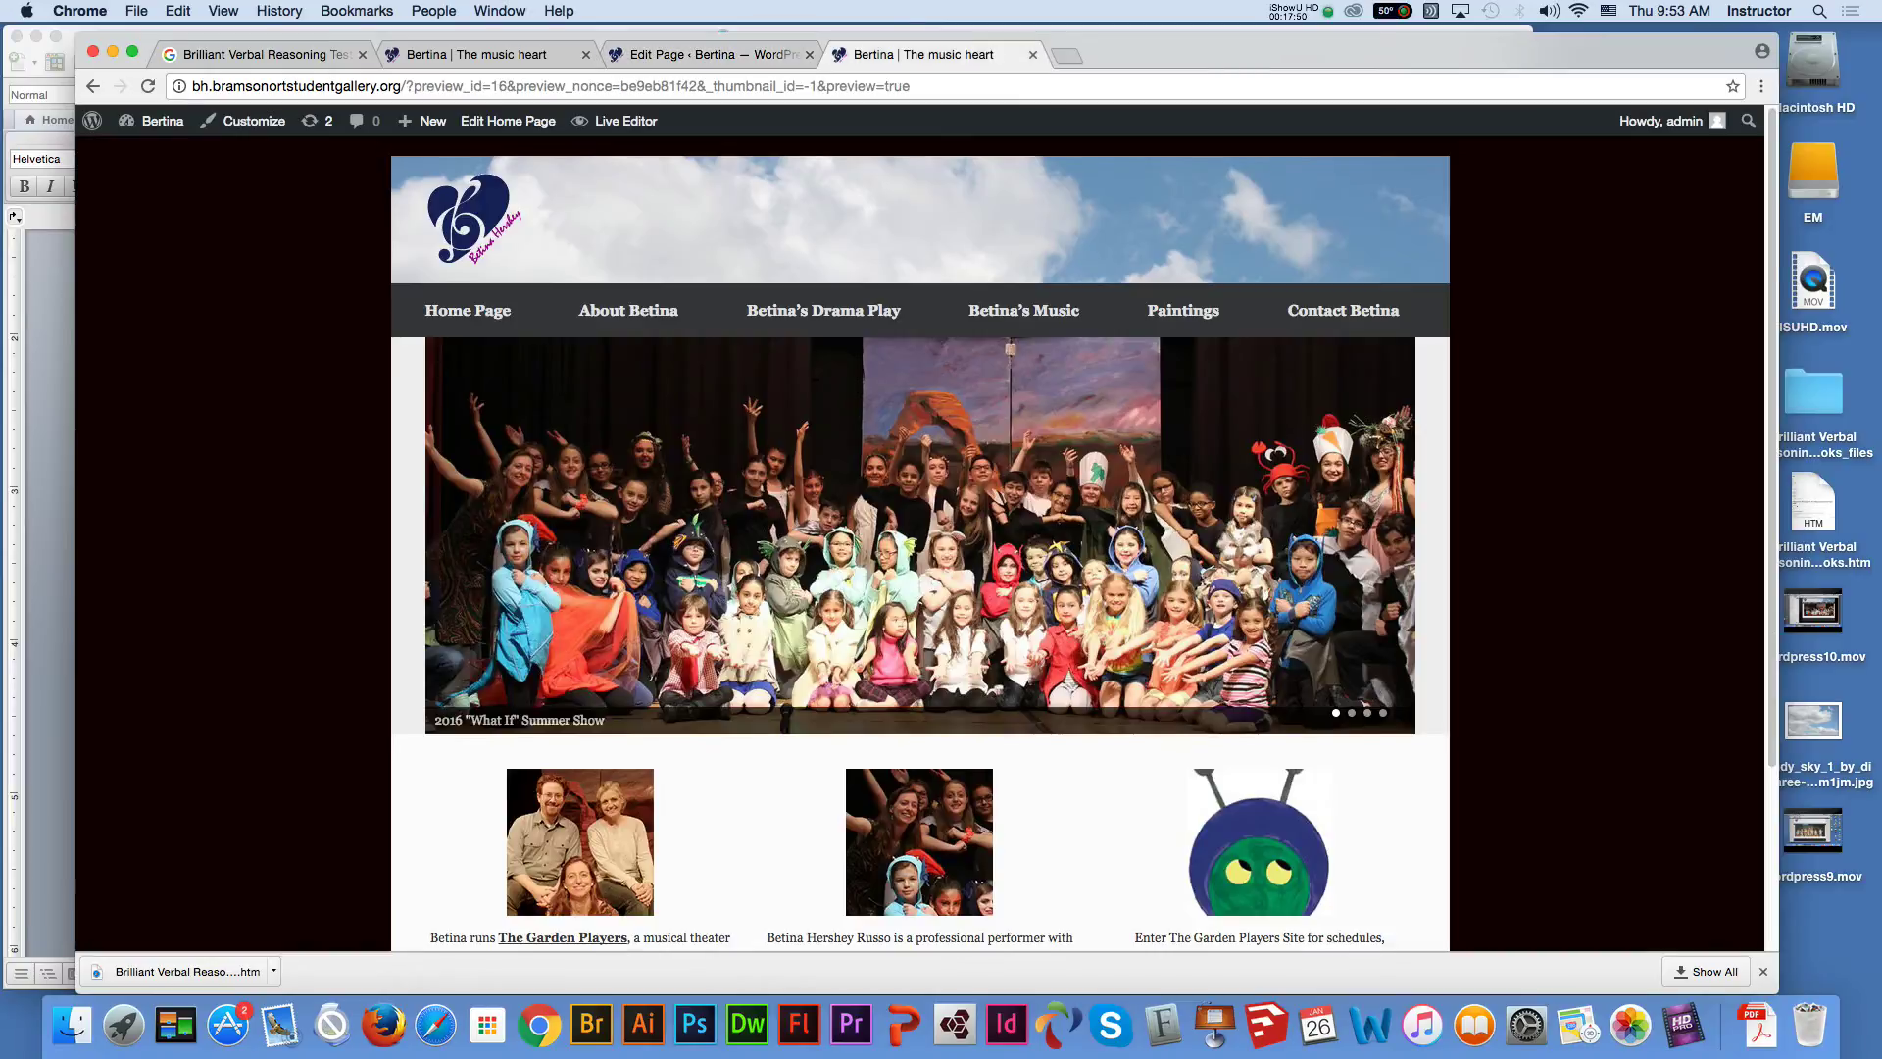
{"action": "scroll", "coordinate": [920, 589], "scroll_direction": "down", "scroll_amount": 4}
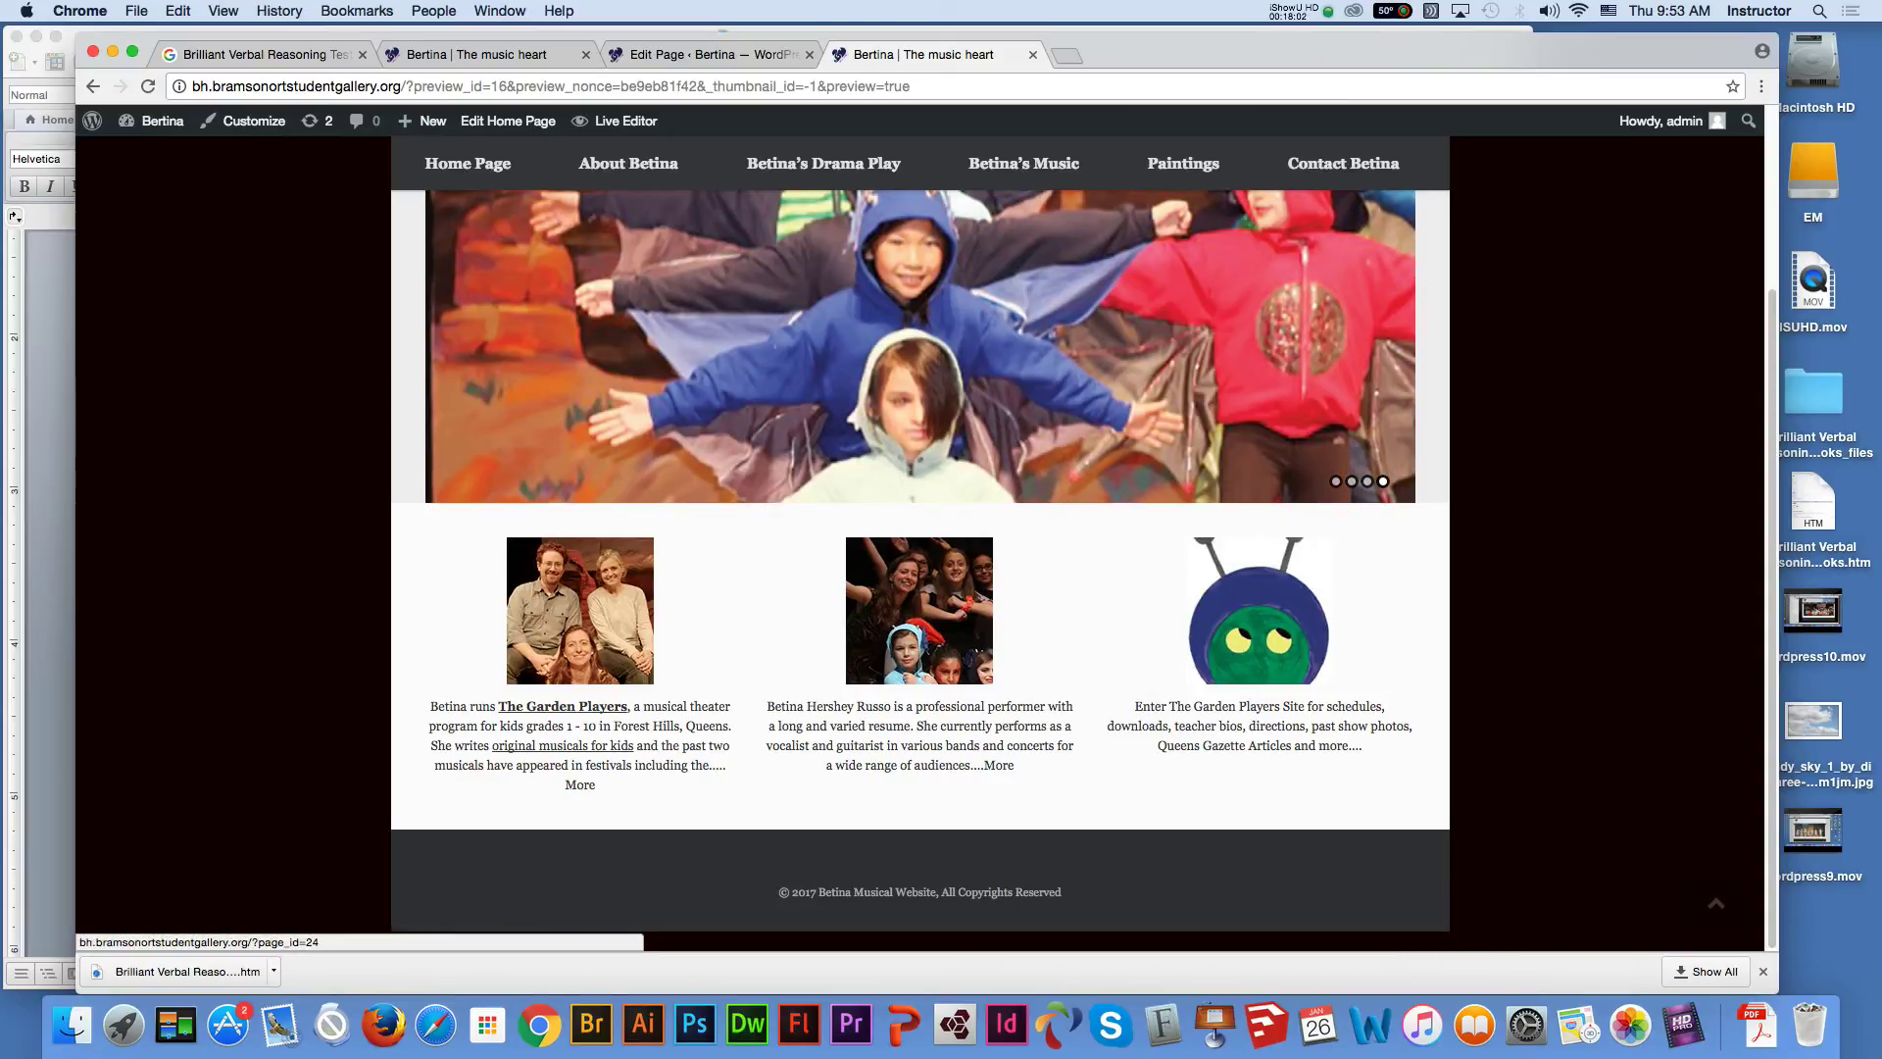
{"action": "left_click", "coordinate": [1258, 612]}
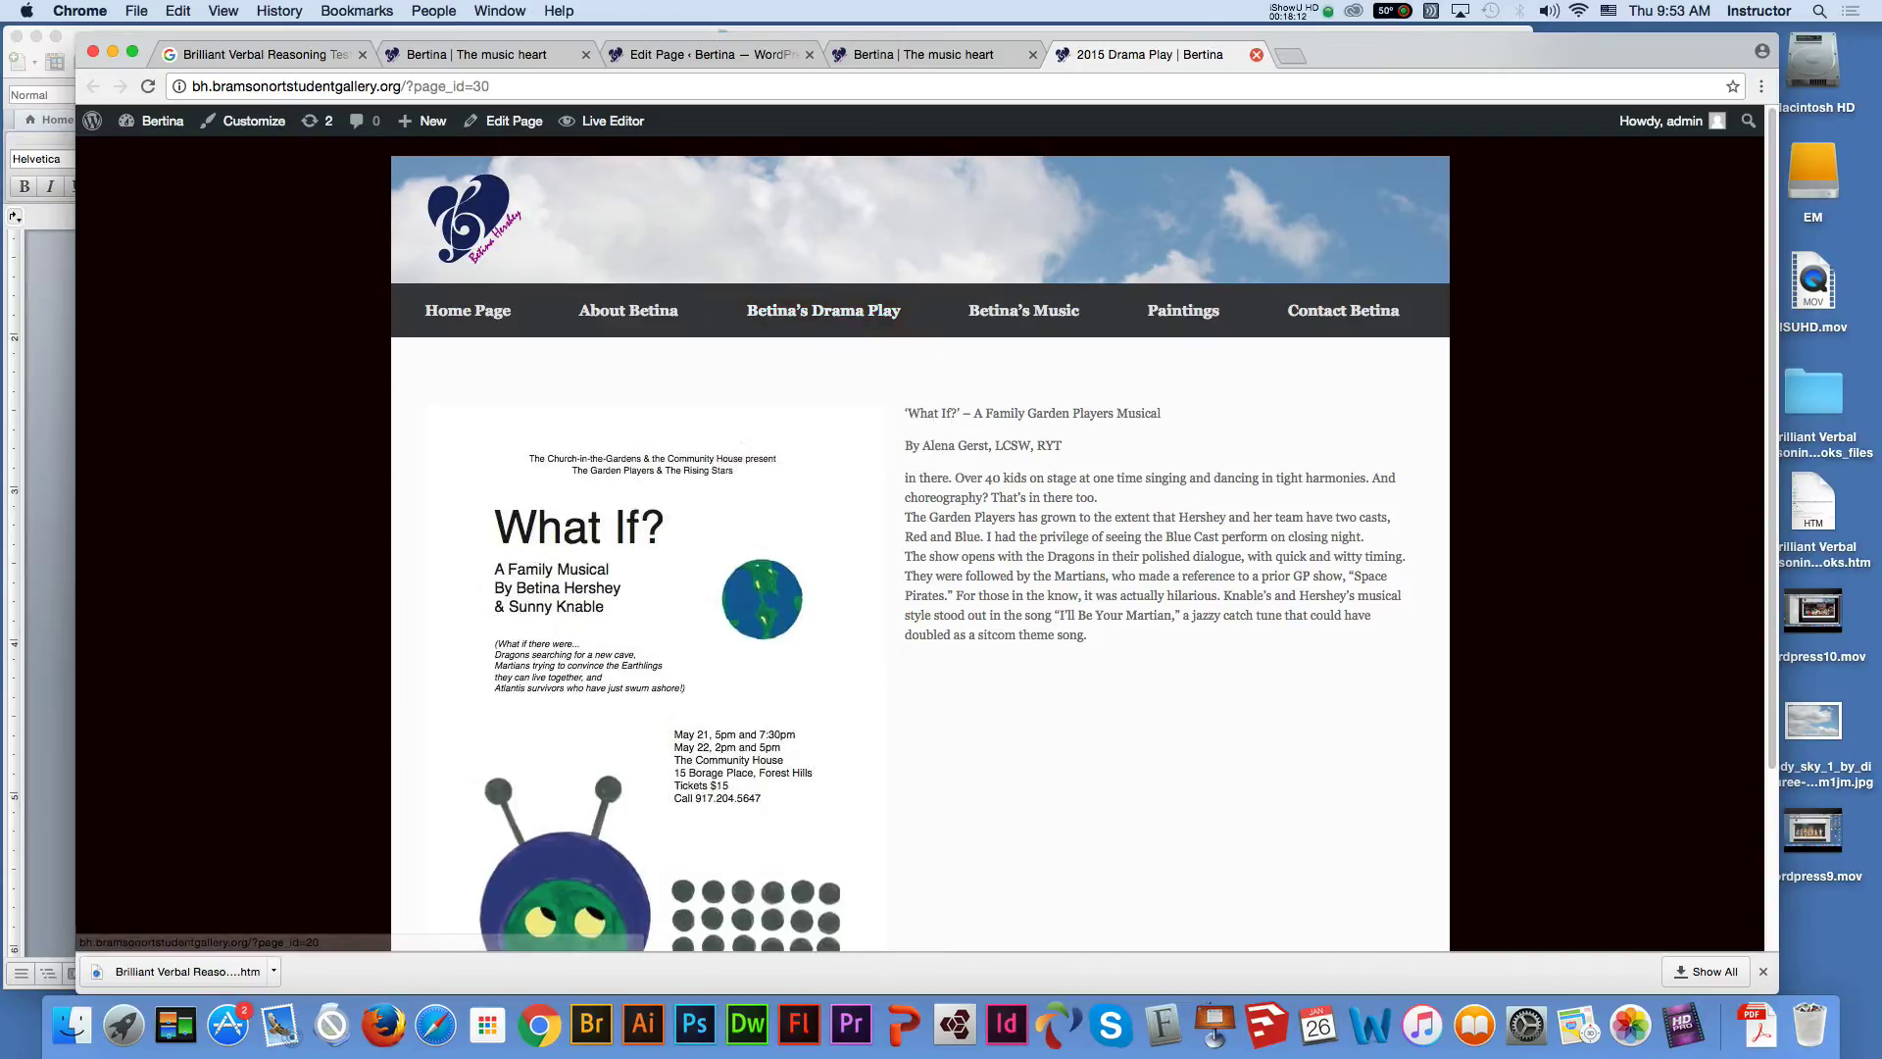
{"action": "left_click", "coordinate": [1255, 54]}
{"action": "left_click", "coordinate": [1244, 156]}
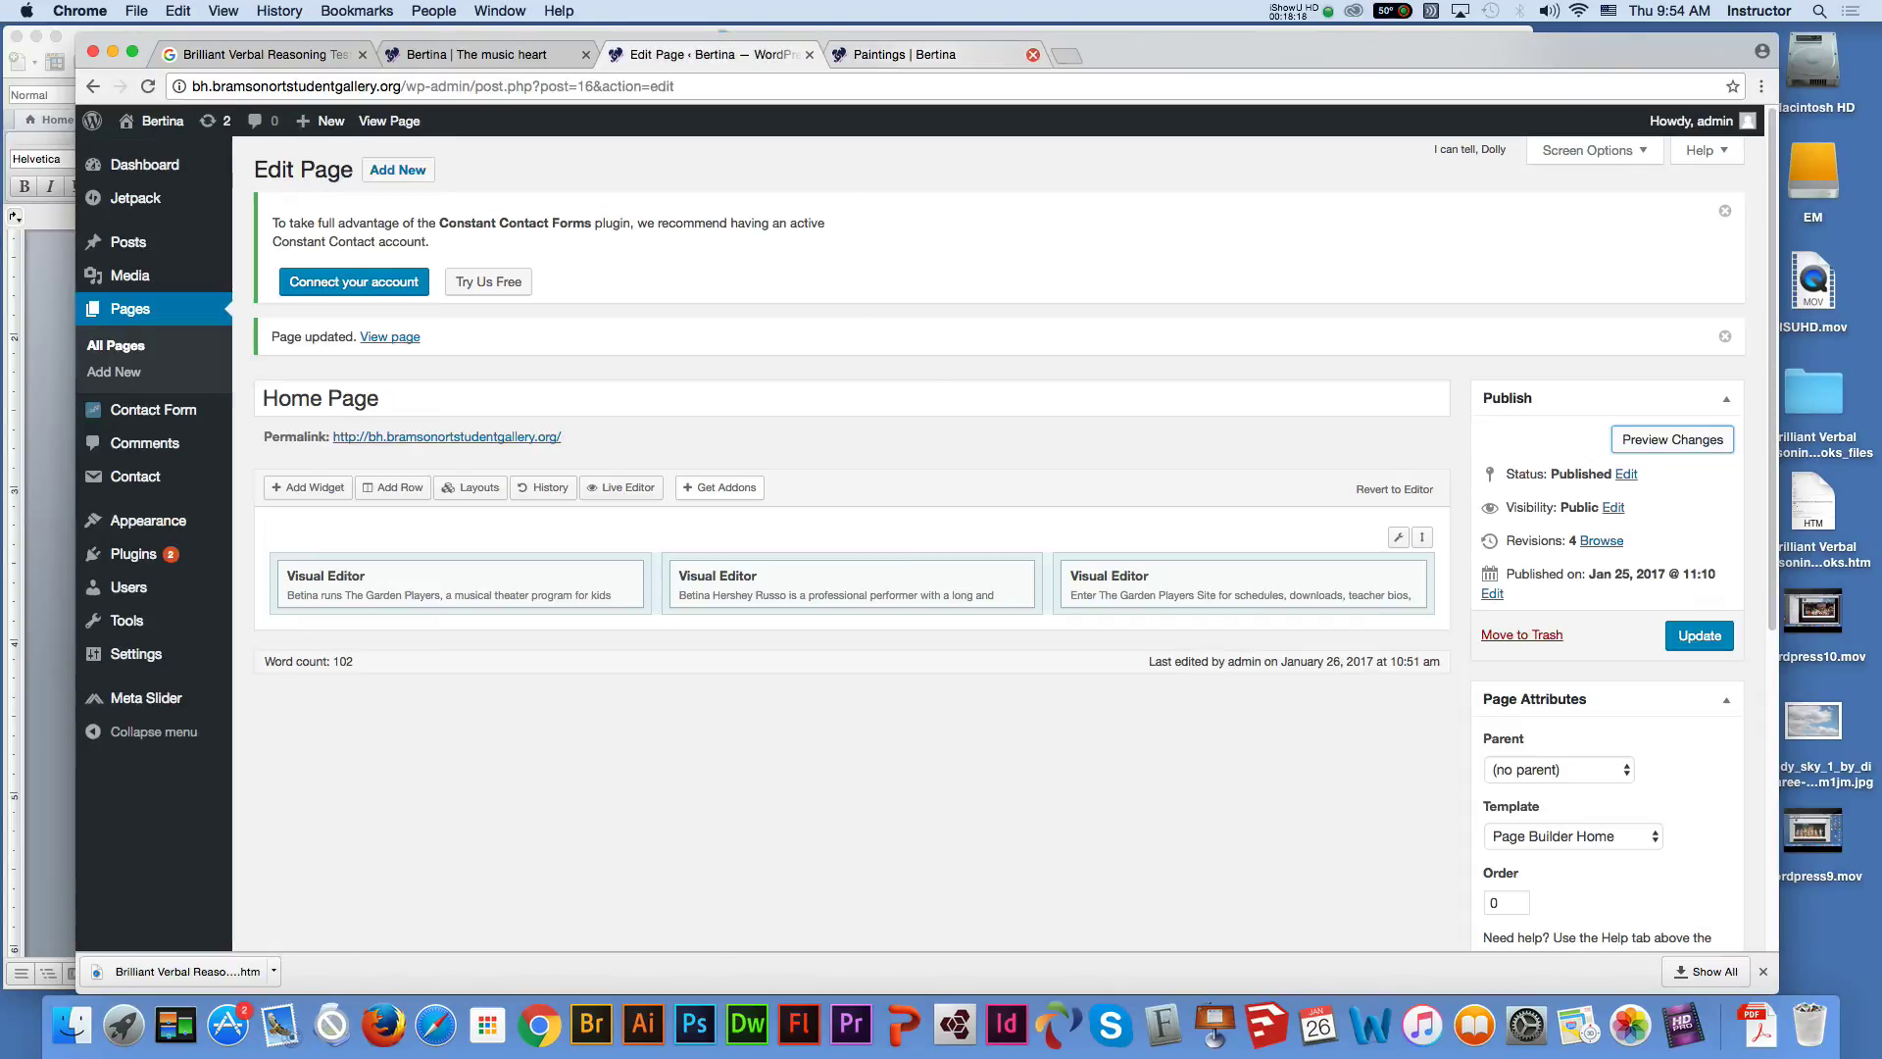
{"action": "left_click", "coordinate": [1034, 54]}
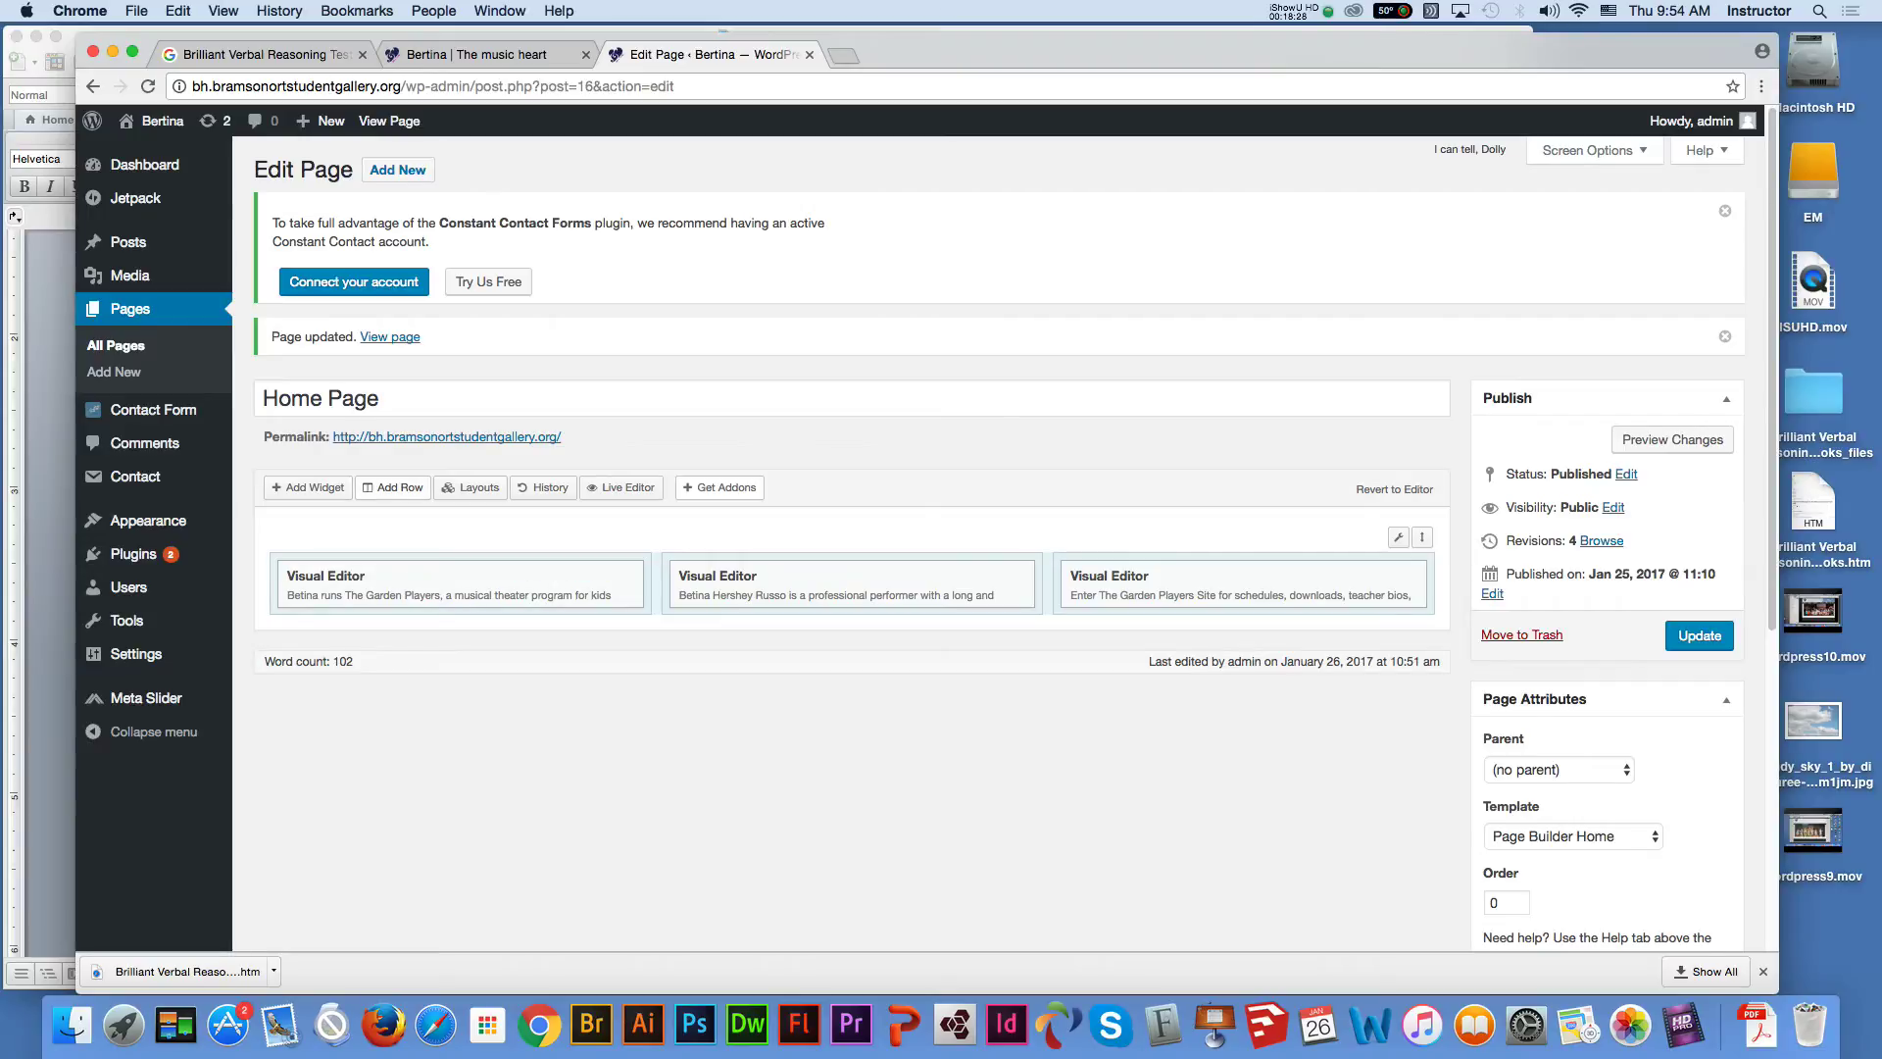
Add a new row with 3 columns below the existing Visual Editor row
{"action": "left_click", "coordinate": [393, 488]}
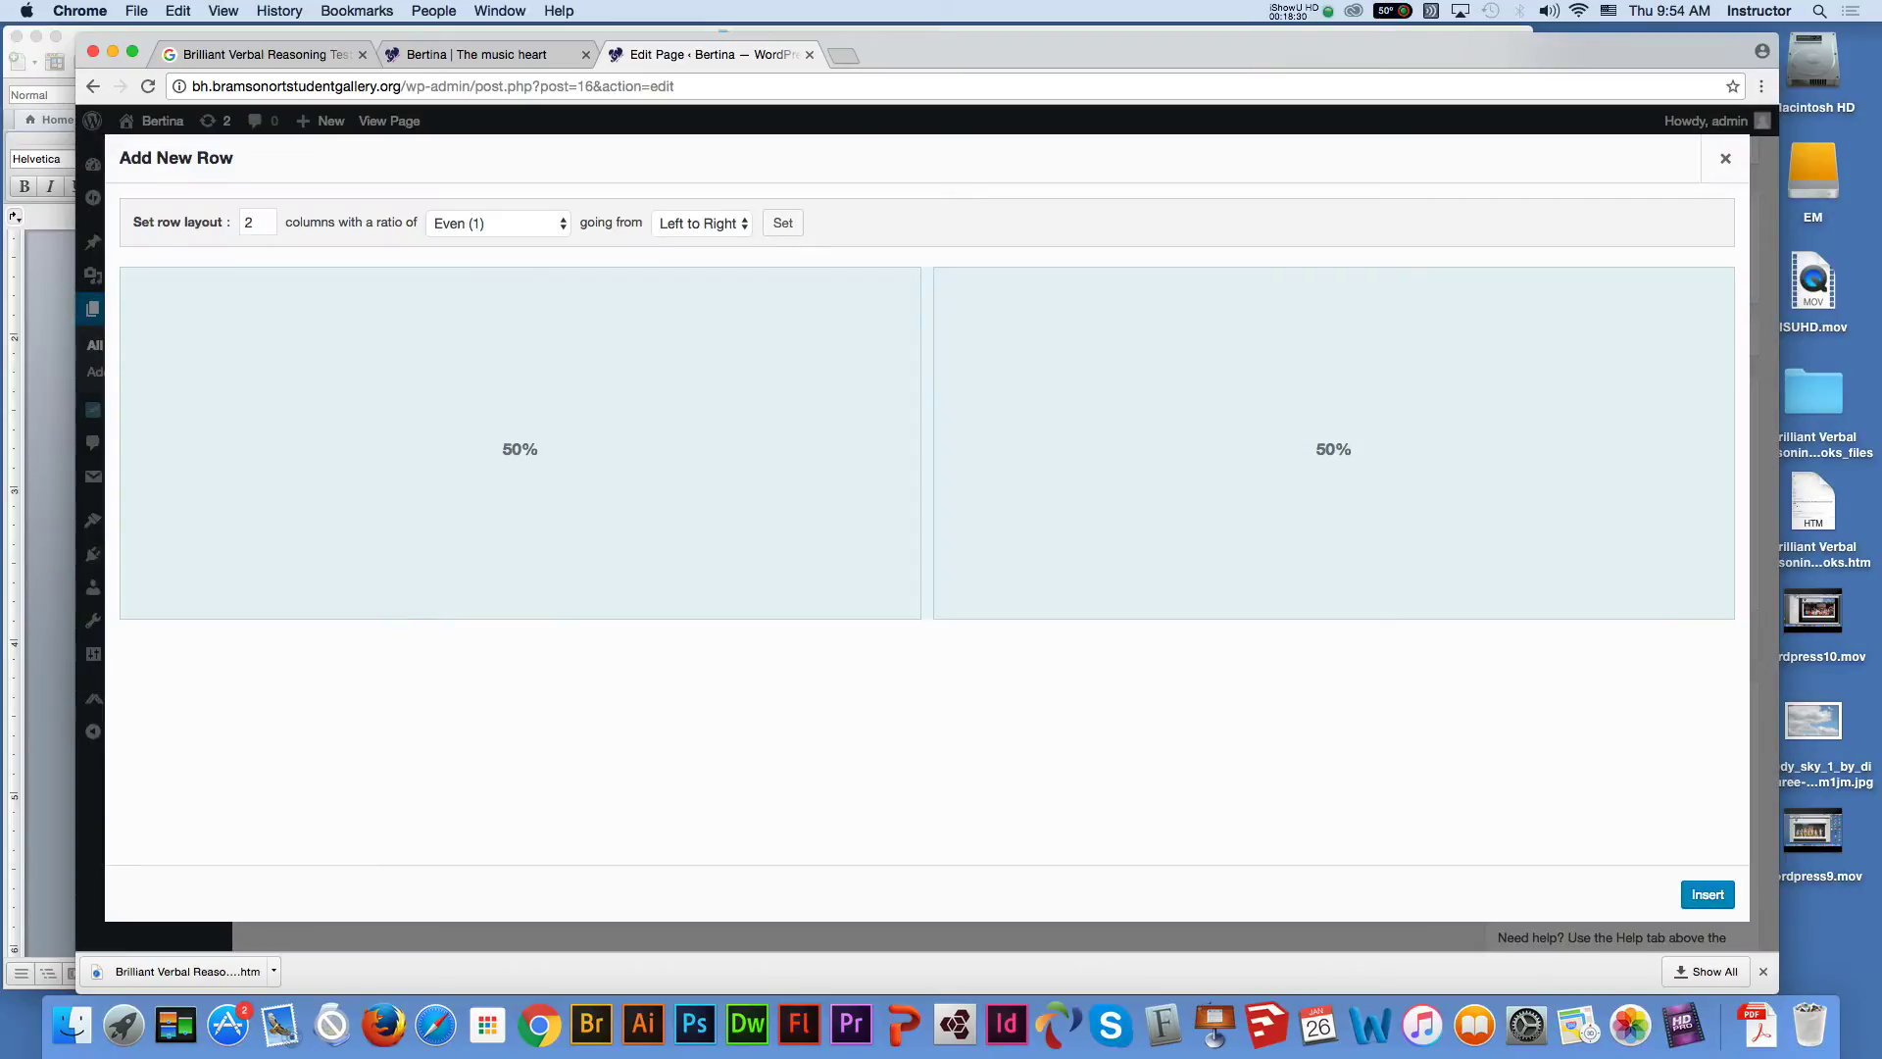
{"action": "double_click", "coordinate": [249, 222]}
{"action": "type", "text": "3"}
{"action": "key", "text": "Return"}
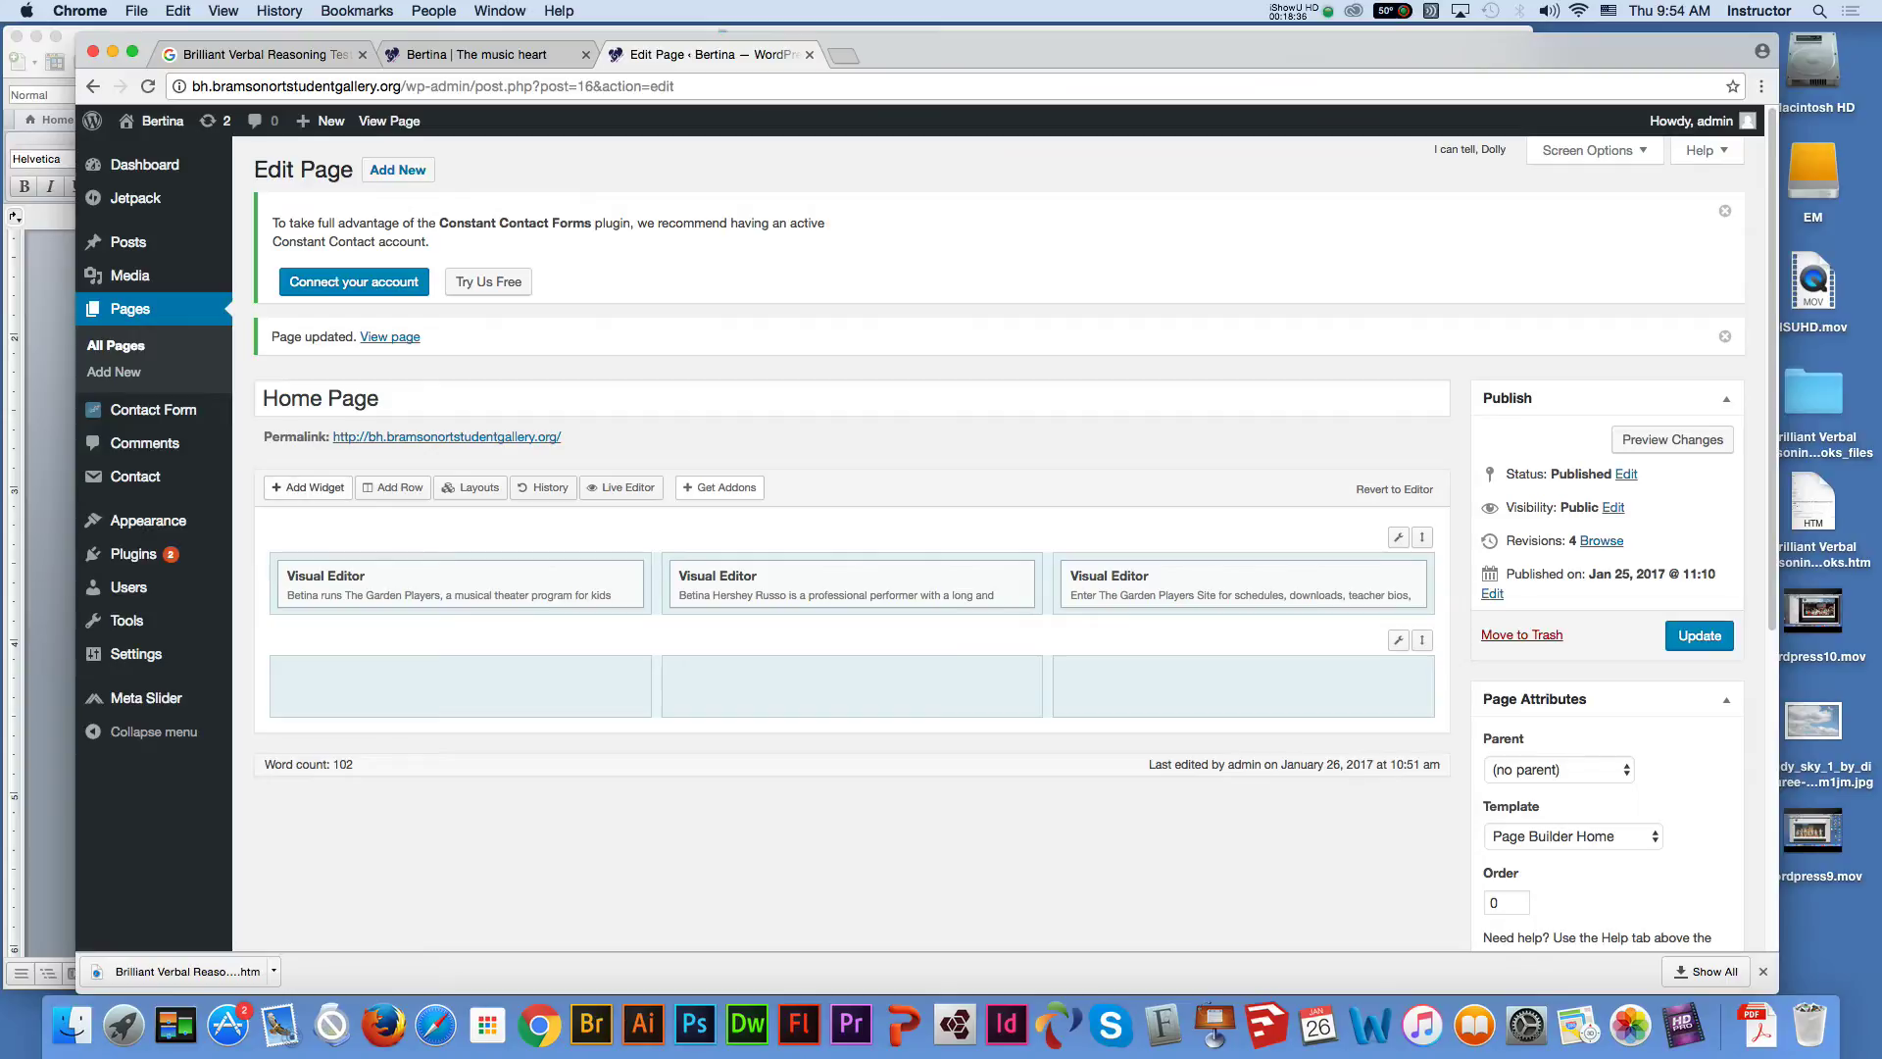
Add a Circle Icon widget to the new second row and update the page
{"action": "left_click", "coordinate": [308, 488]}
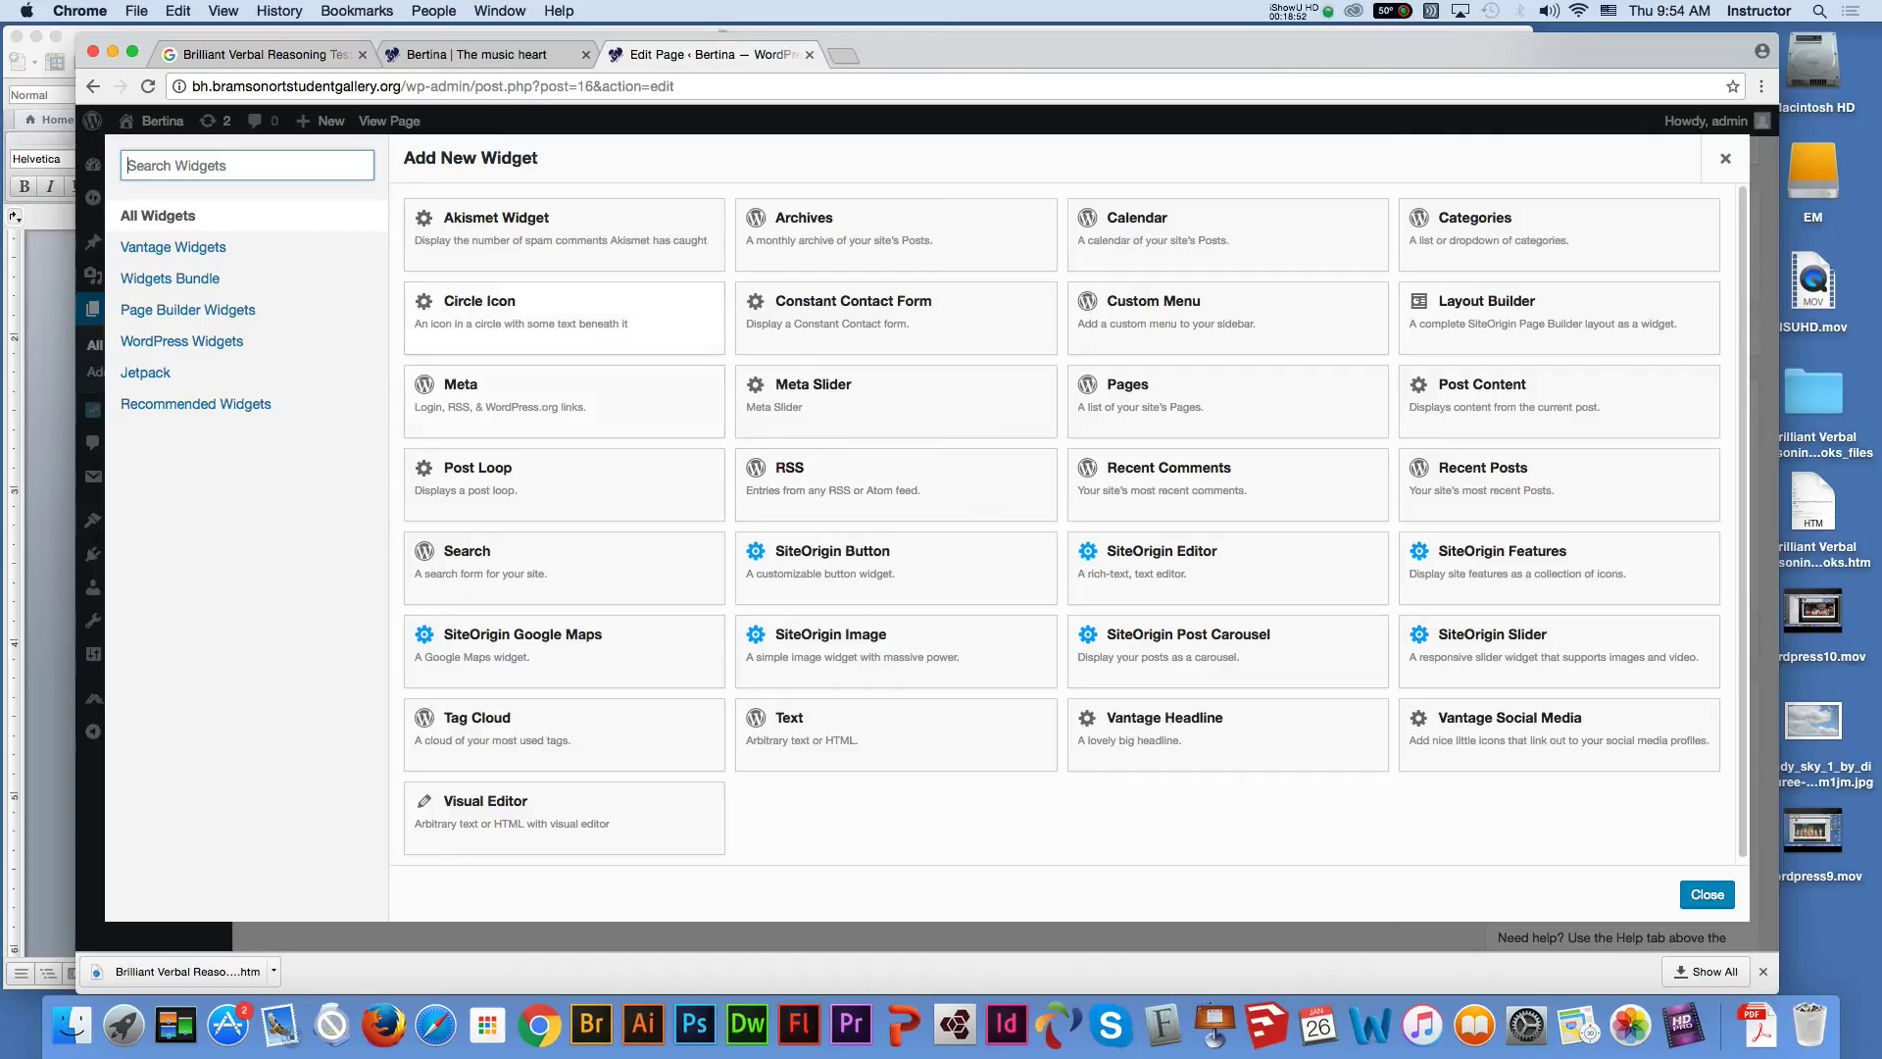
{"action": "left_click", "coordinate": [564, 317]}
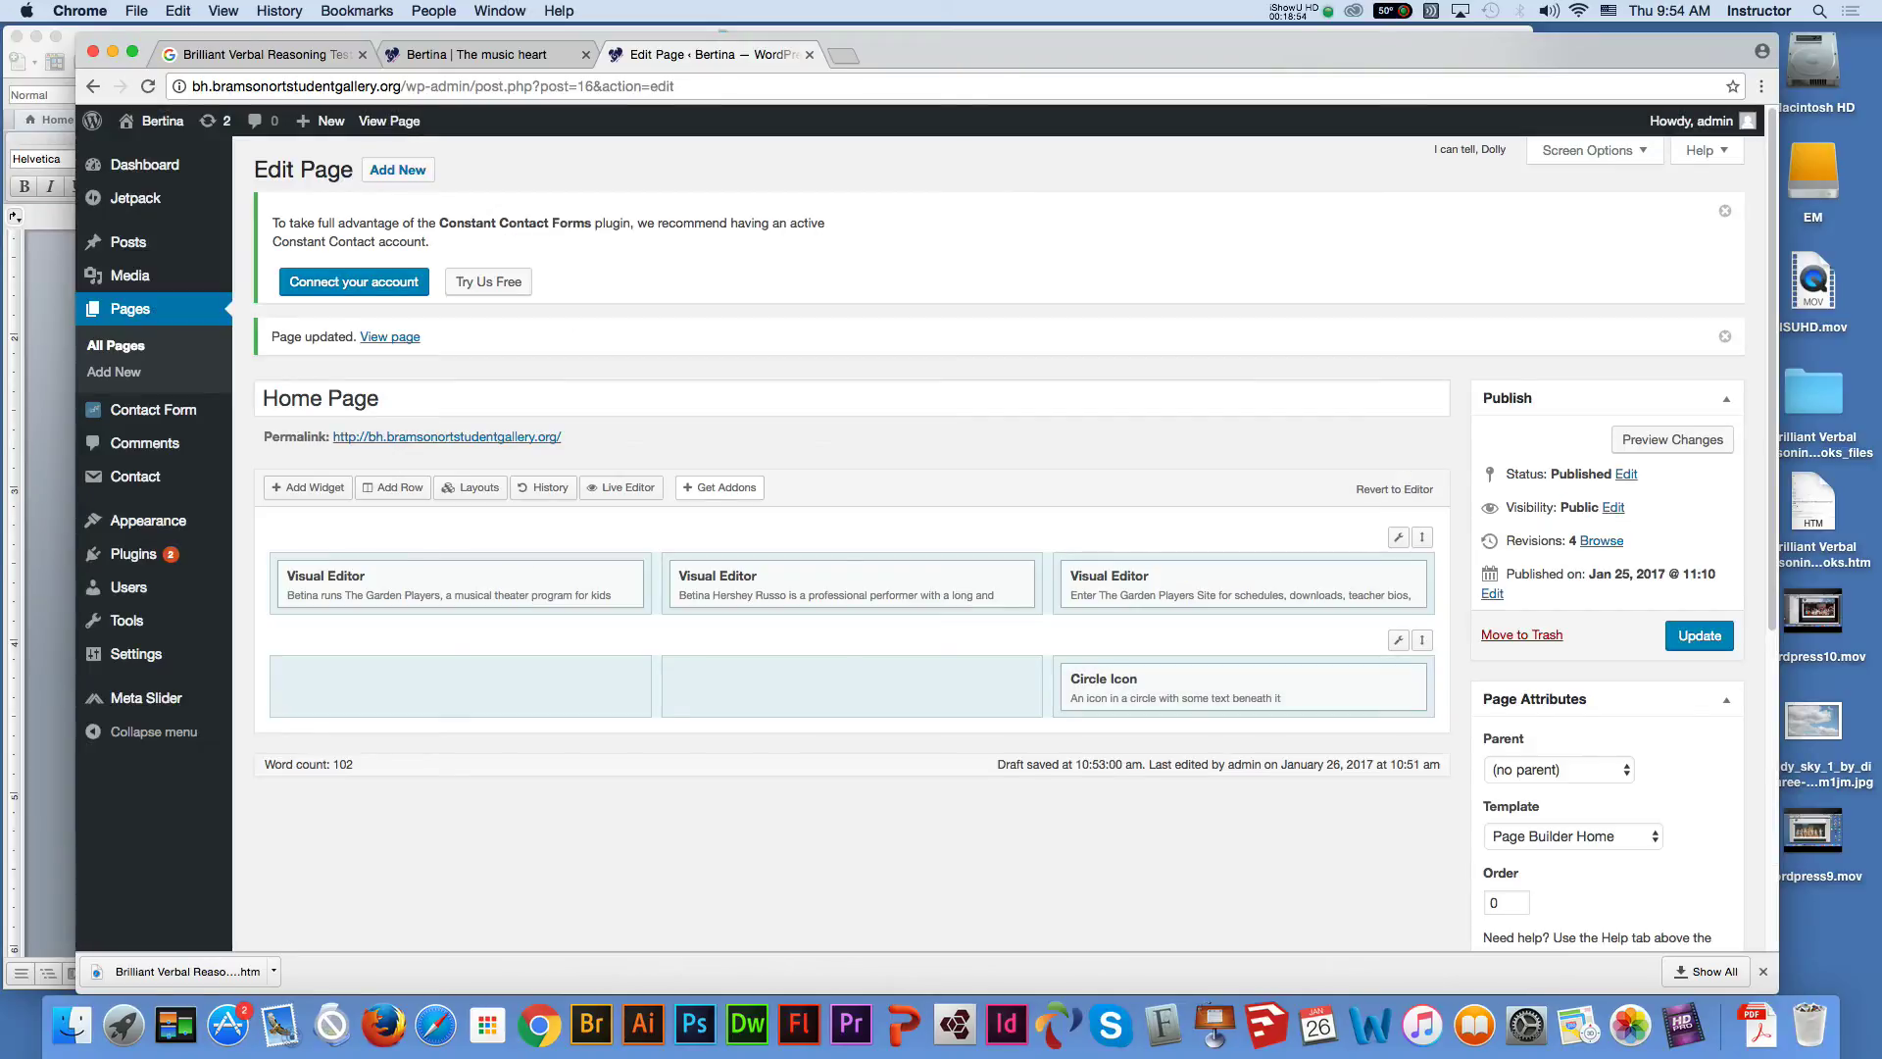
{"action": "left_click", "coordinate": [307, 487]}
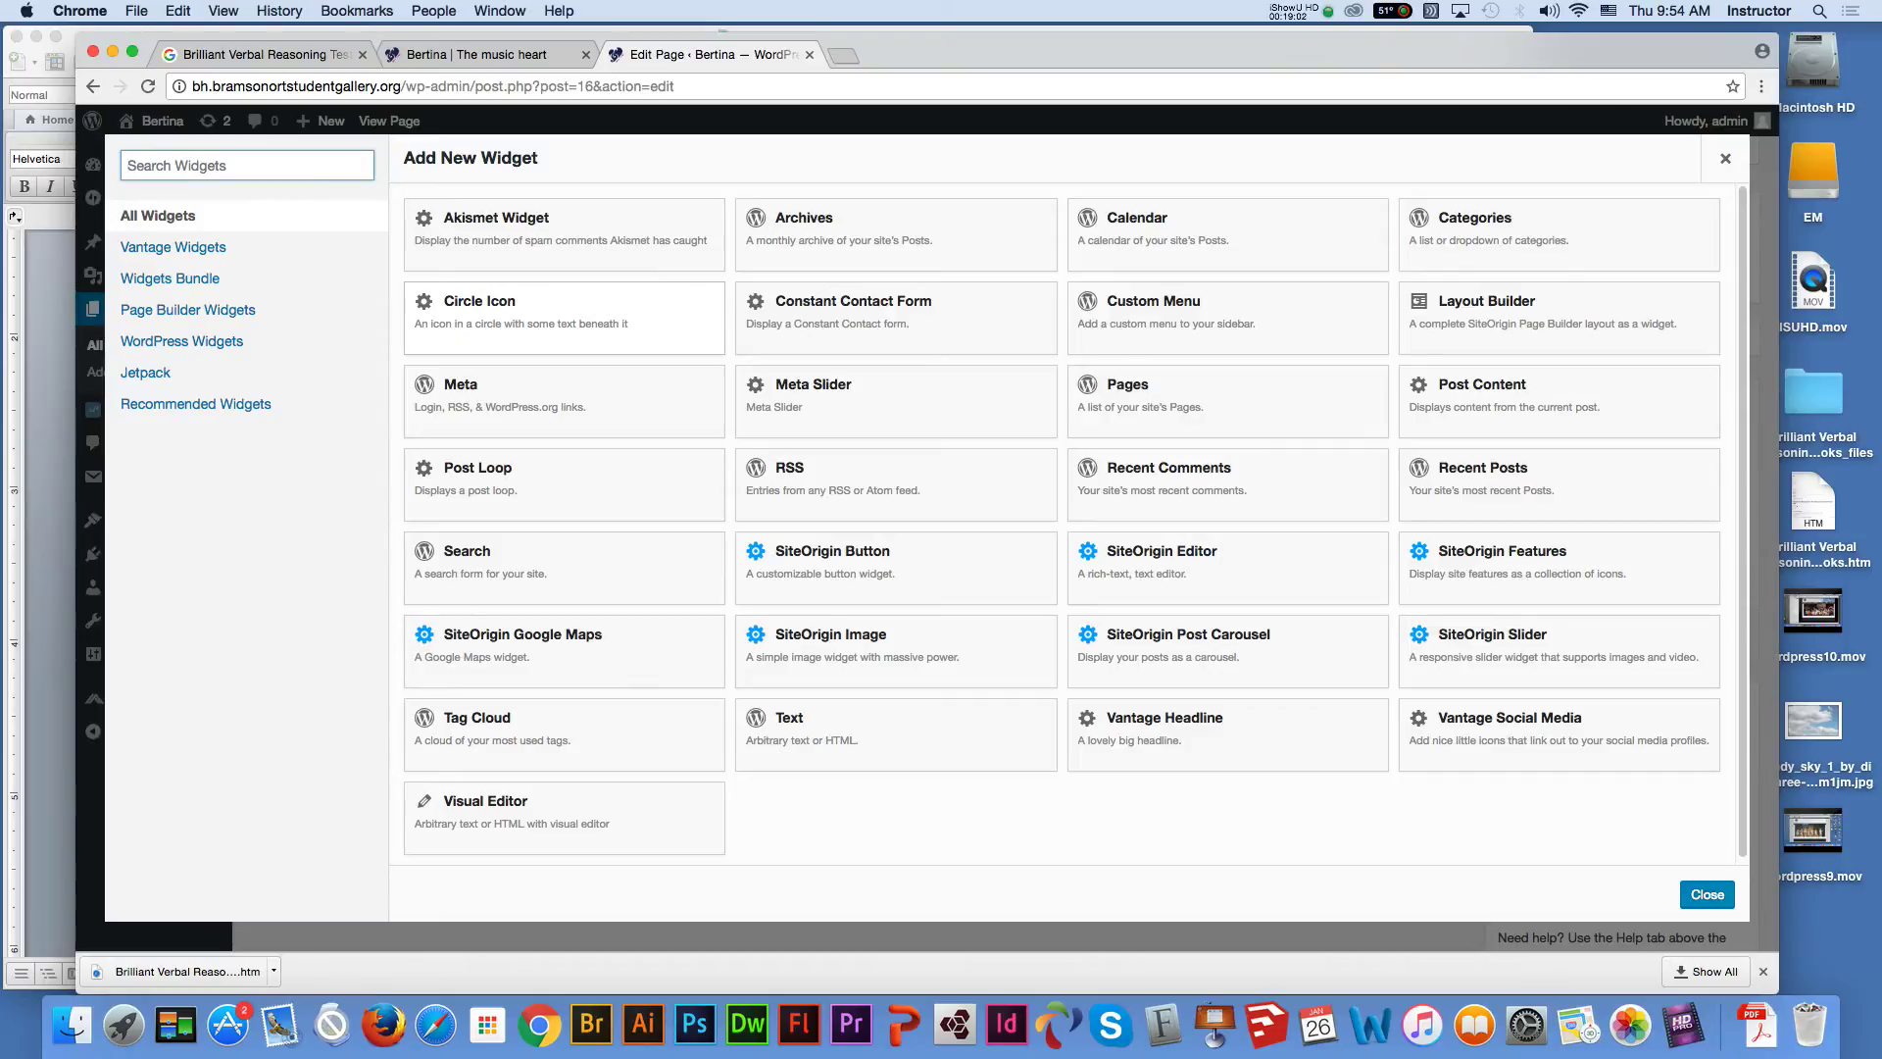
{"action": "left_click", "coordinate": [1724, 158]}
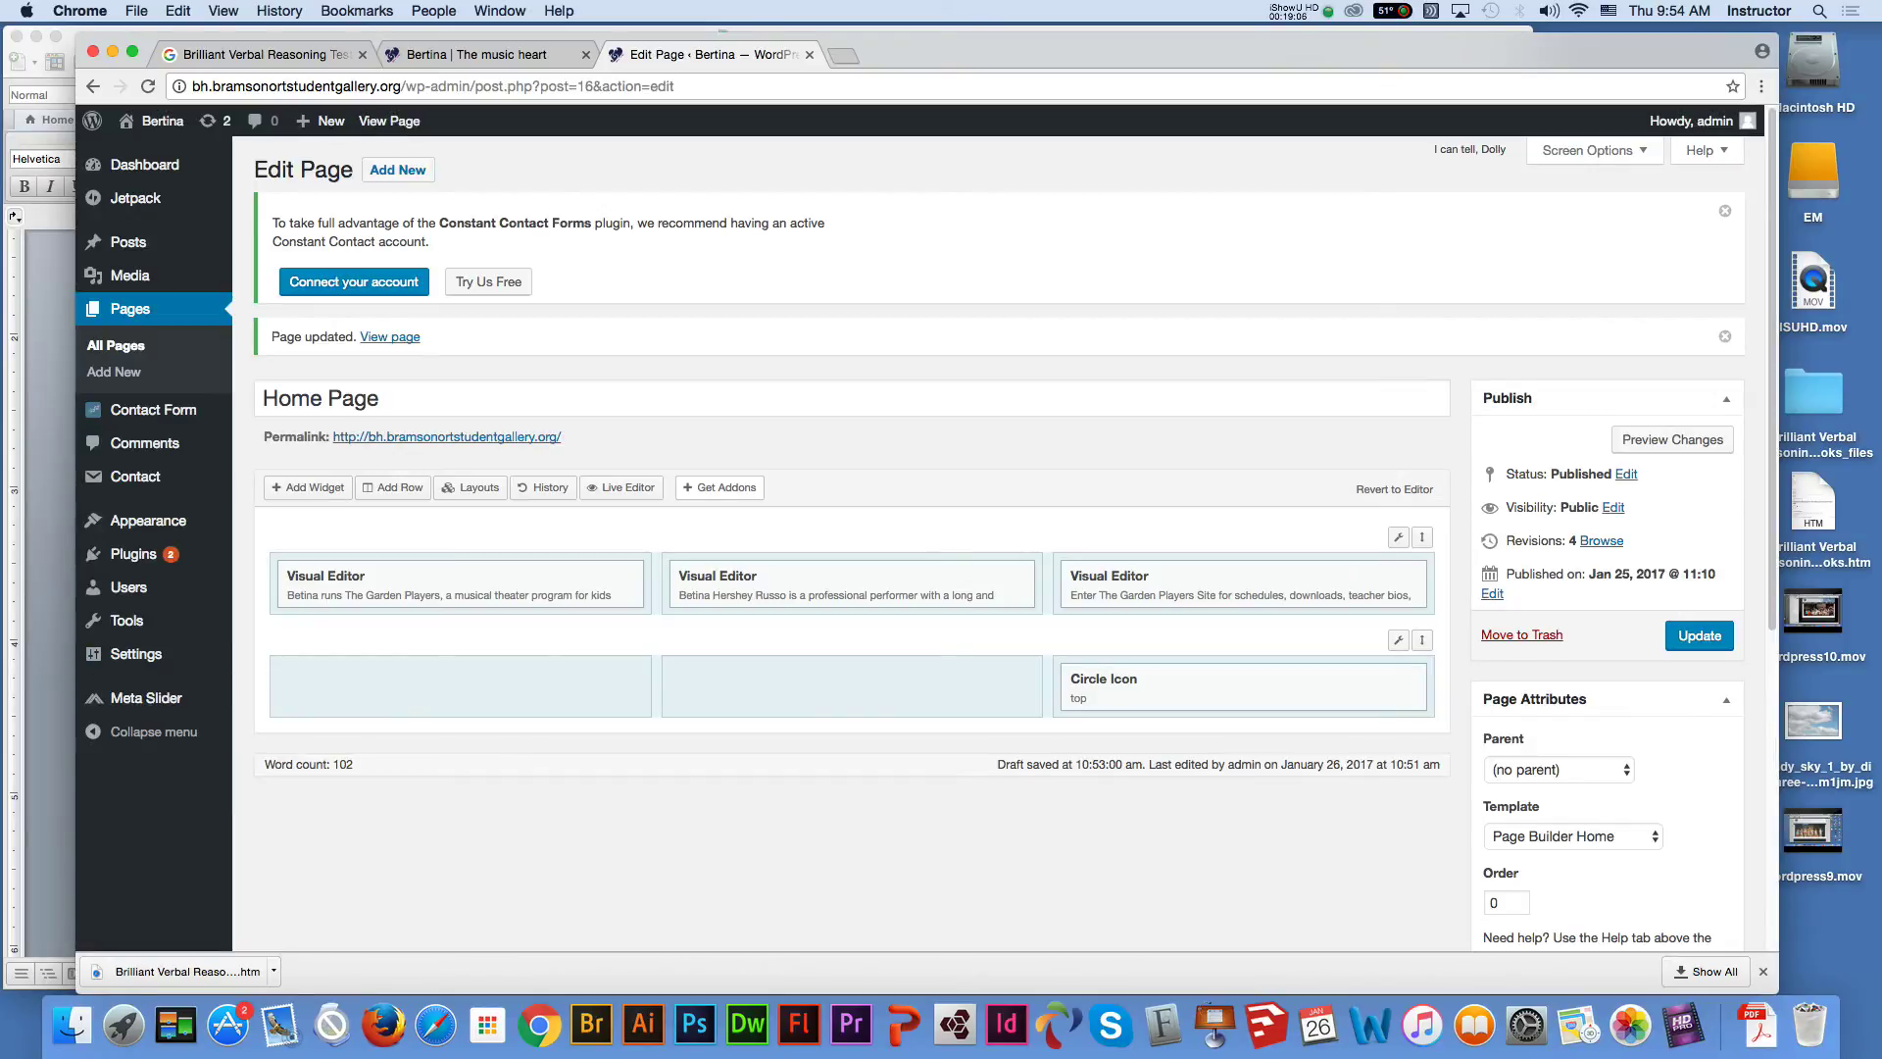
{"action": "left_click", "coordinate": [1699, 636]}
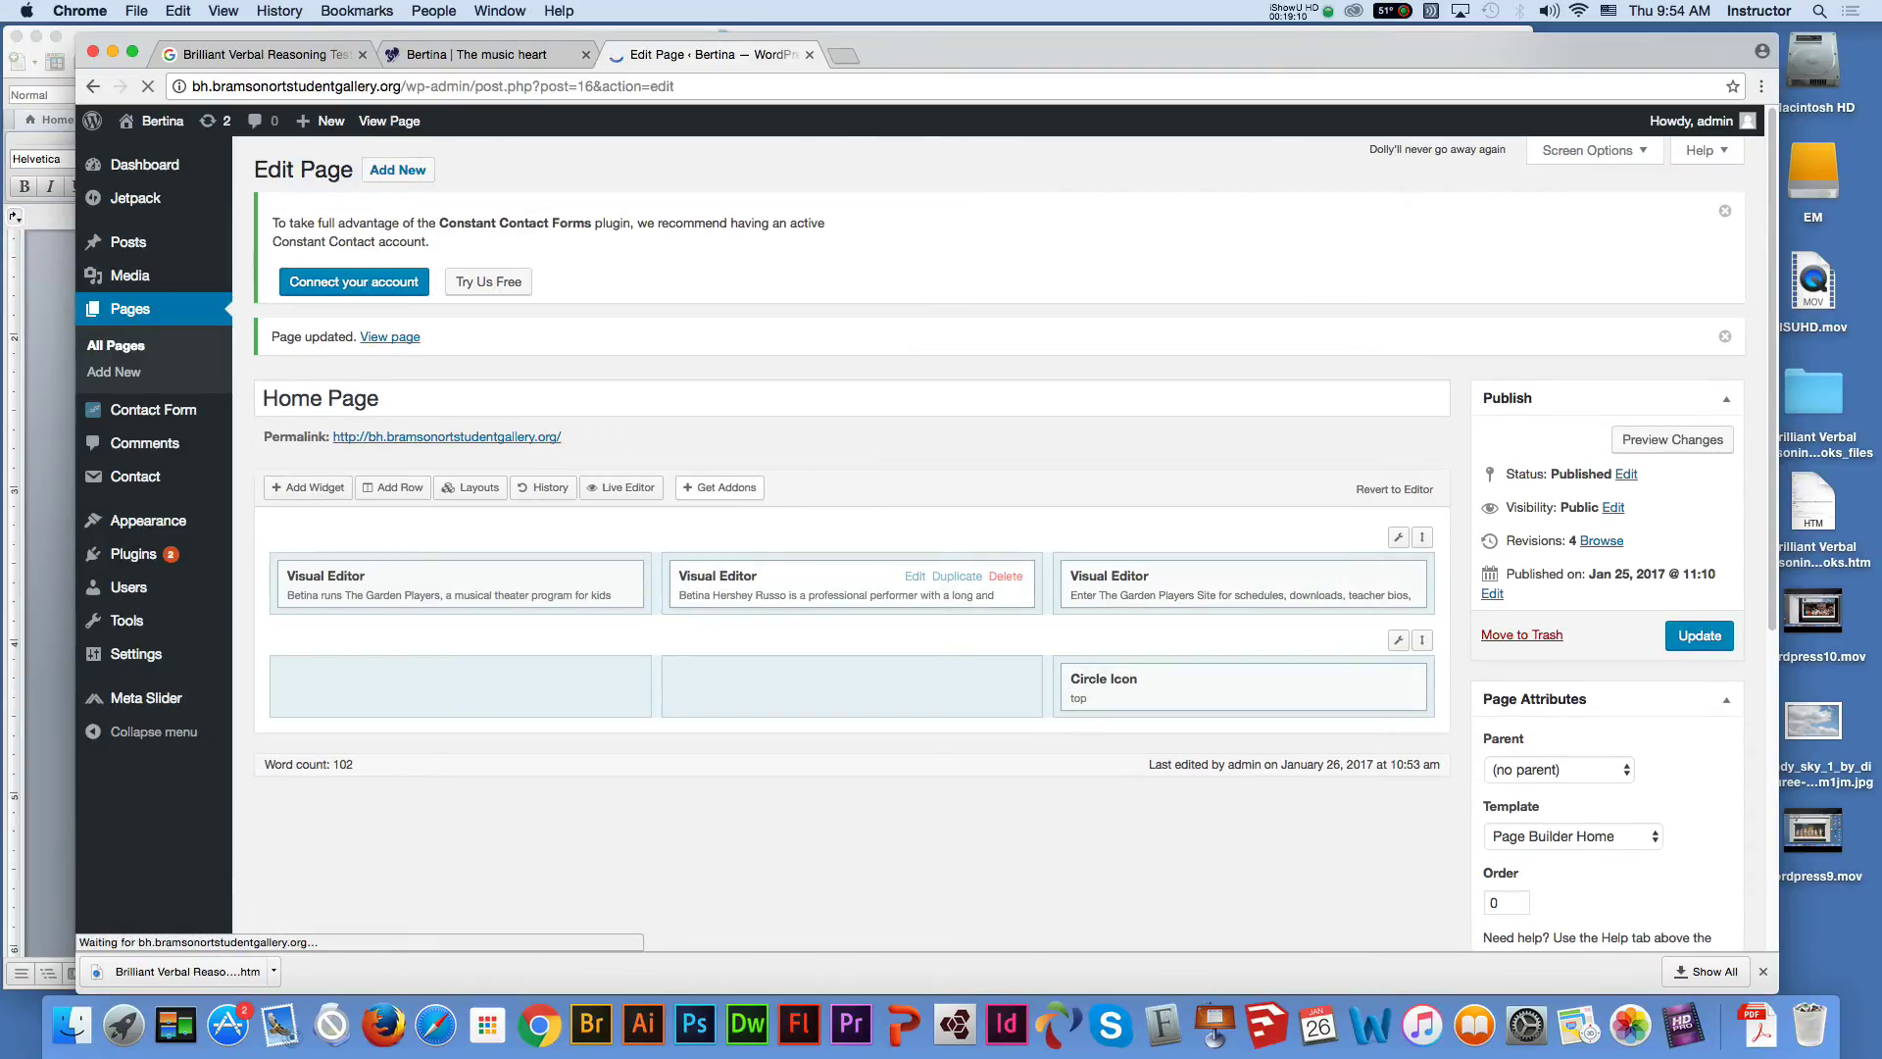
Move the Circle Icon widget from the third column to the first column of the second row
{"action": "left_click", "coordinate": [1306, 679]}
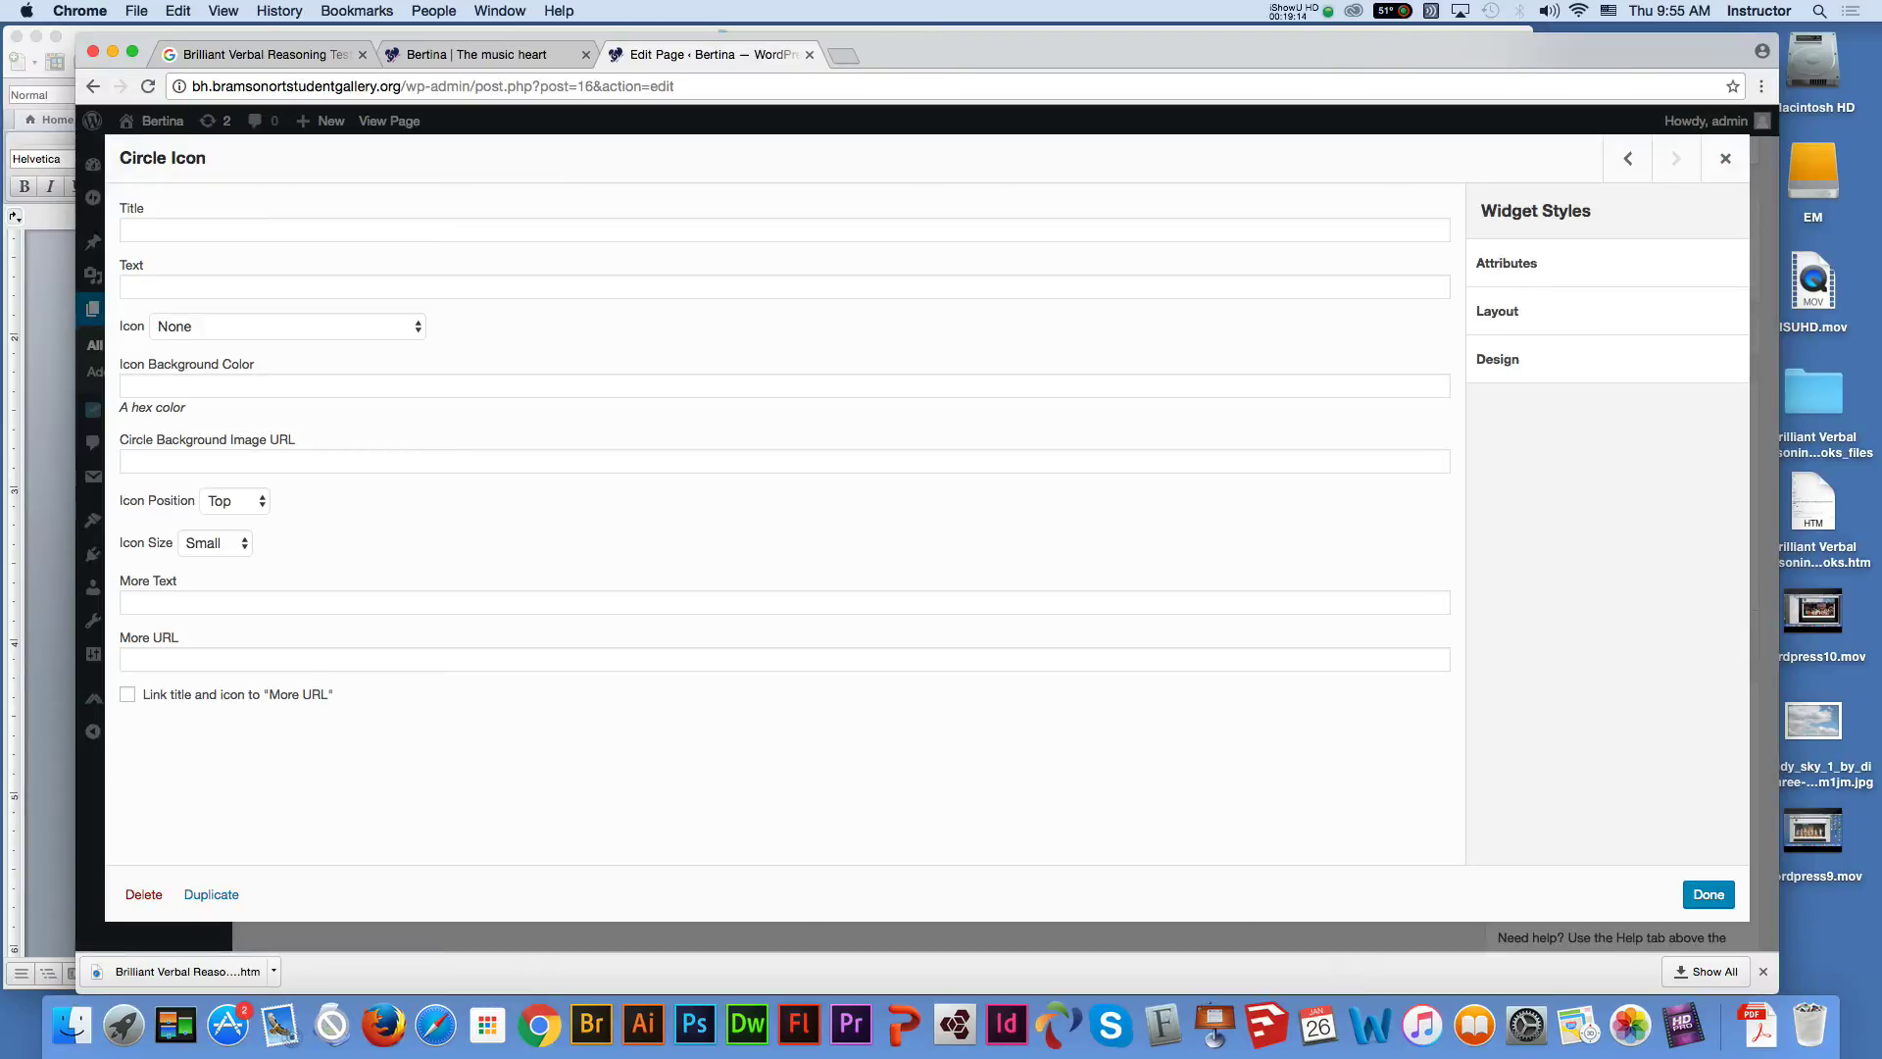
{"action": "left_click", "coordinate": [1725, 158]}
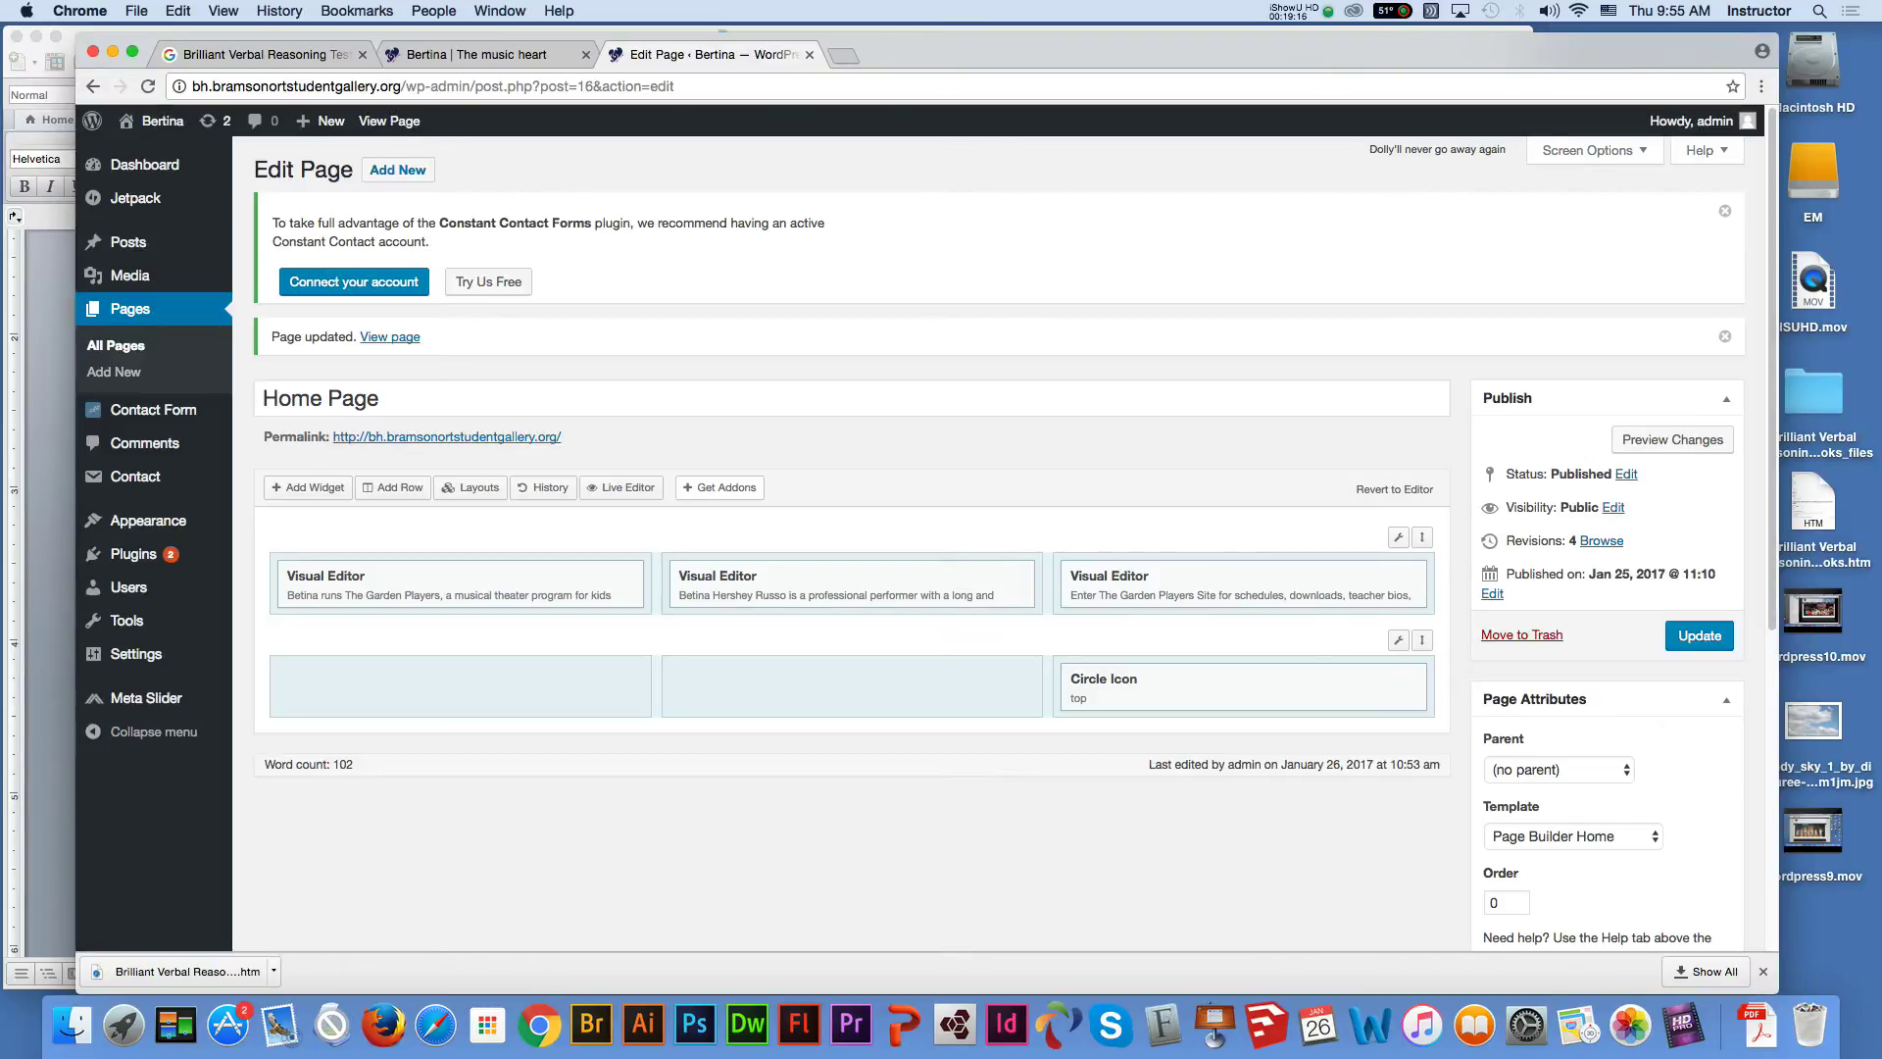
{"action": "left_click_drag", "start_coordinate": [1104, 679], "coordinate": [323, 678]}
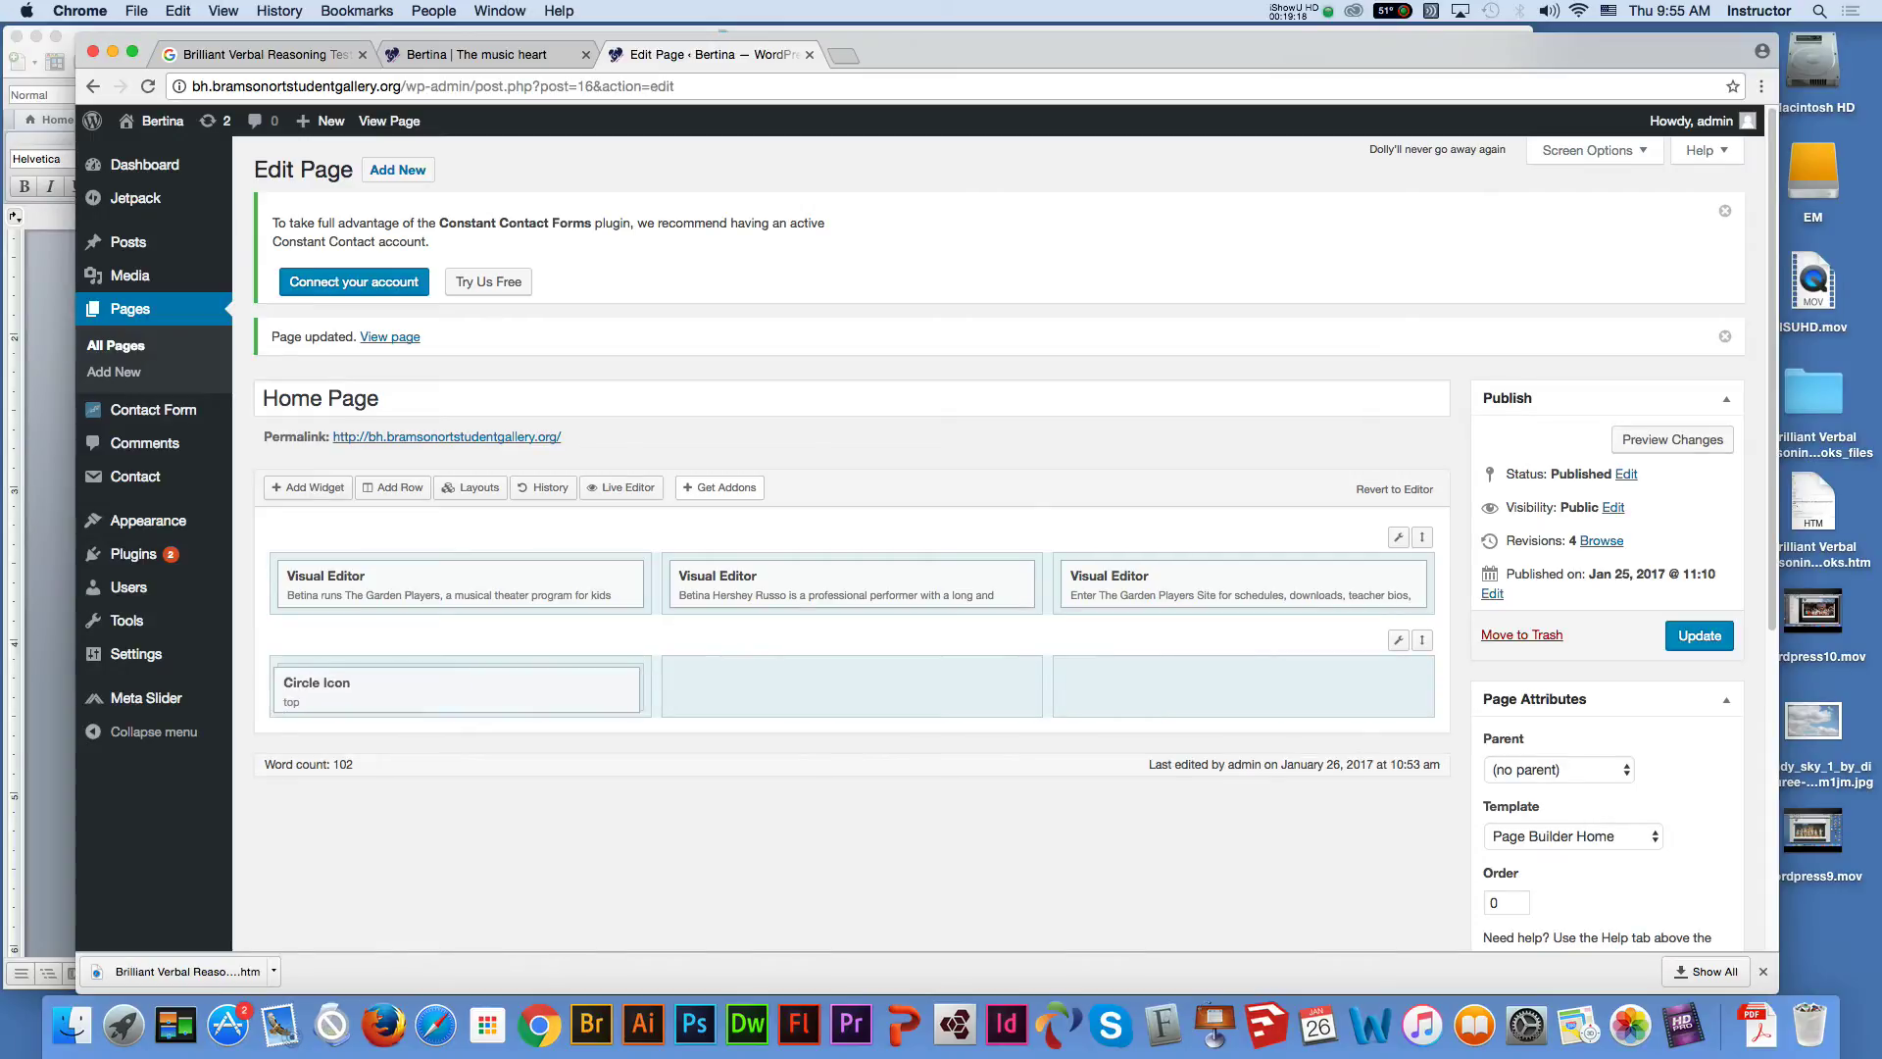
Open the Circle Icon widget for editing and set its title to "Garden Player Staff"
{"action": "left_click", "coordinate": [523, 678]}
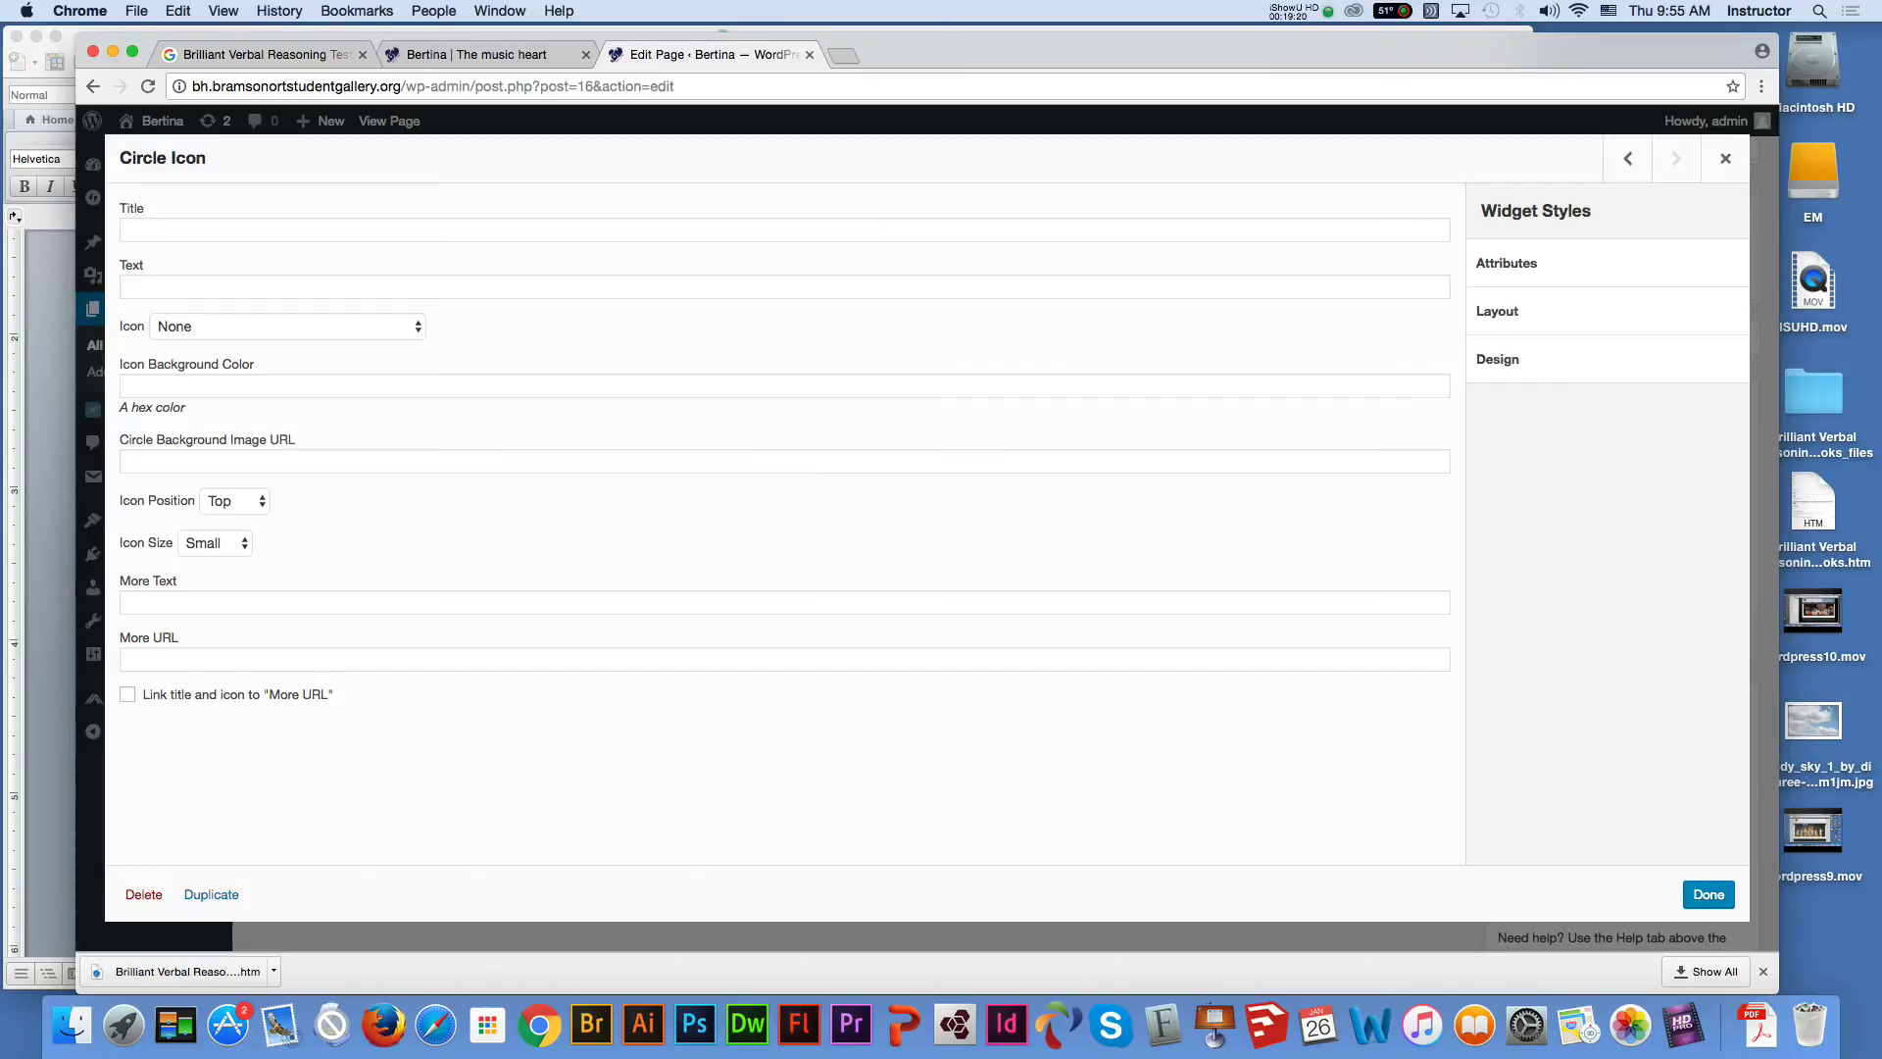
{"action": "left_click", "coordinate": [126, 229]}
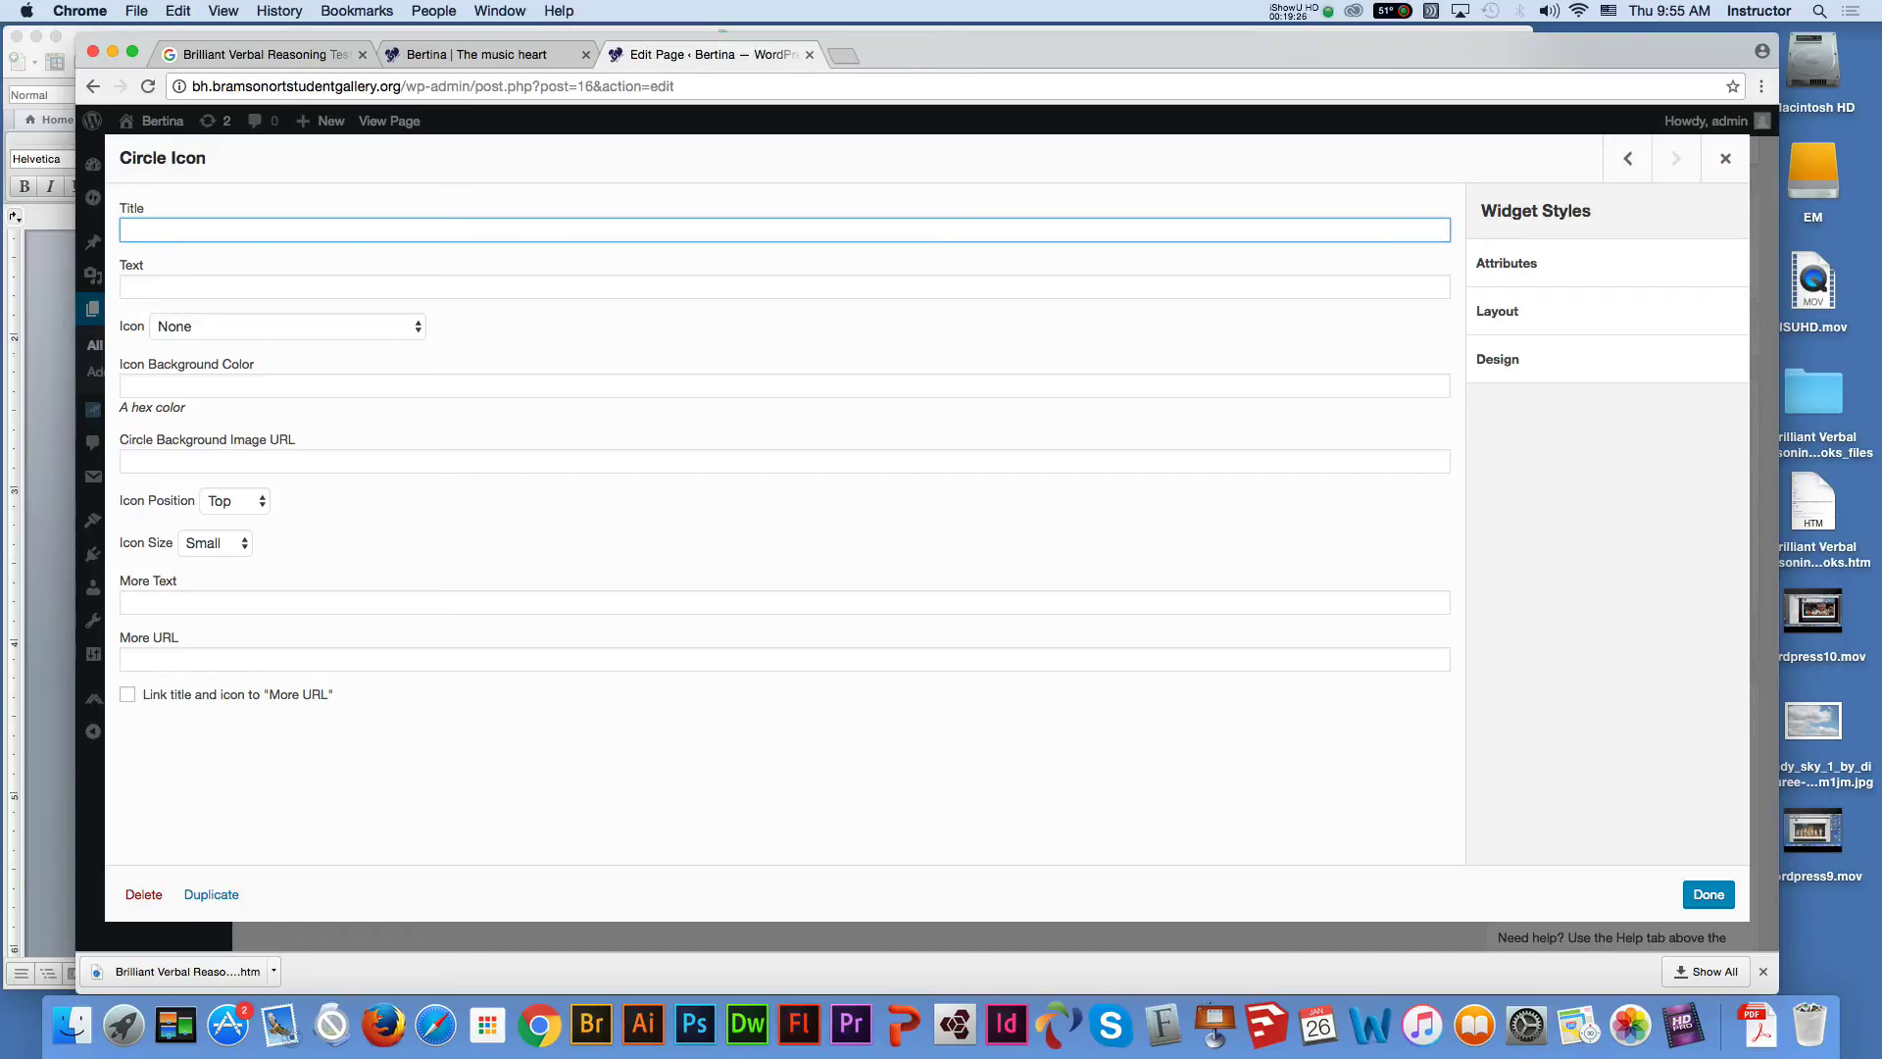
{"action": "type", "text": "Garden Player Staff"}
Copy the paragraph under the first column's picture on the refreshed live home page into the Circle Icon's text, leaving the icon at None
{"action": "left_click", "coordinate": [126, 286]}
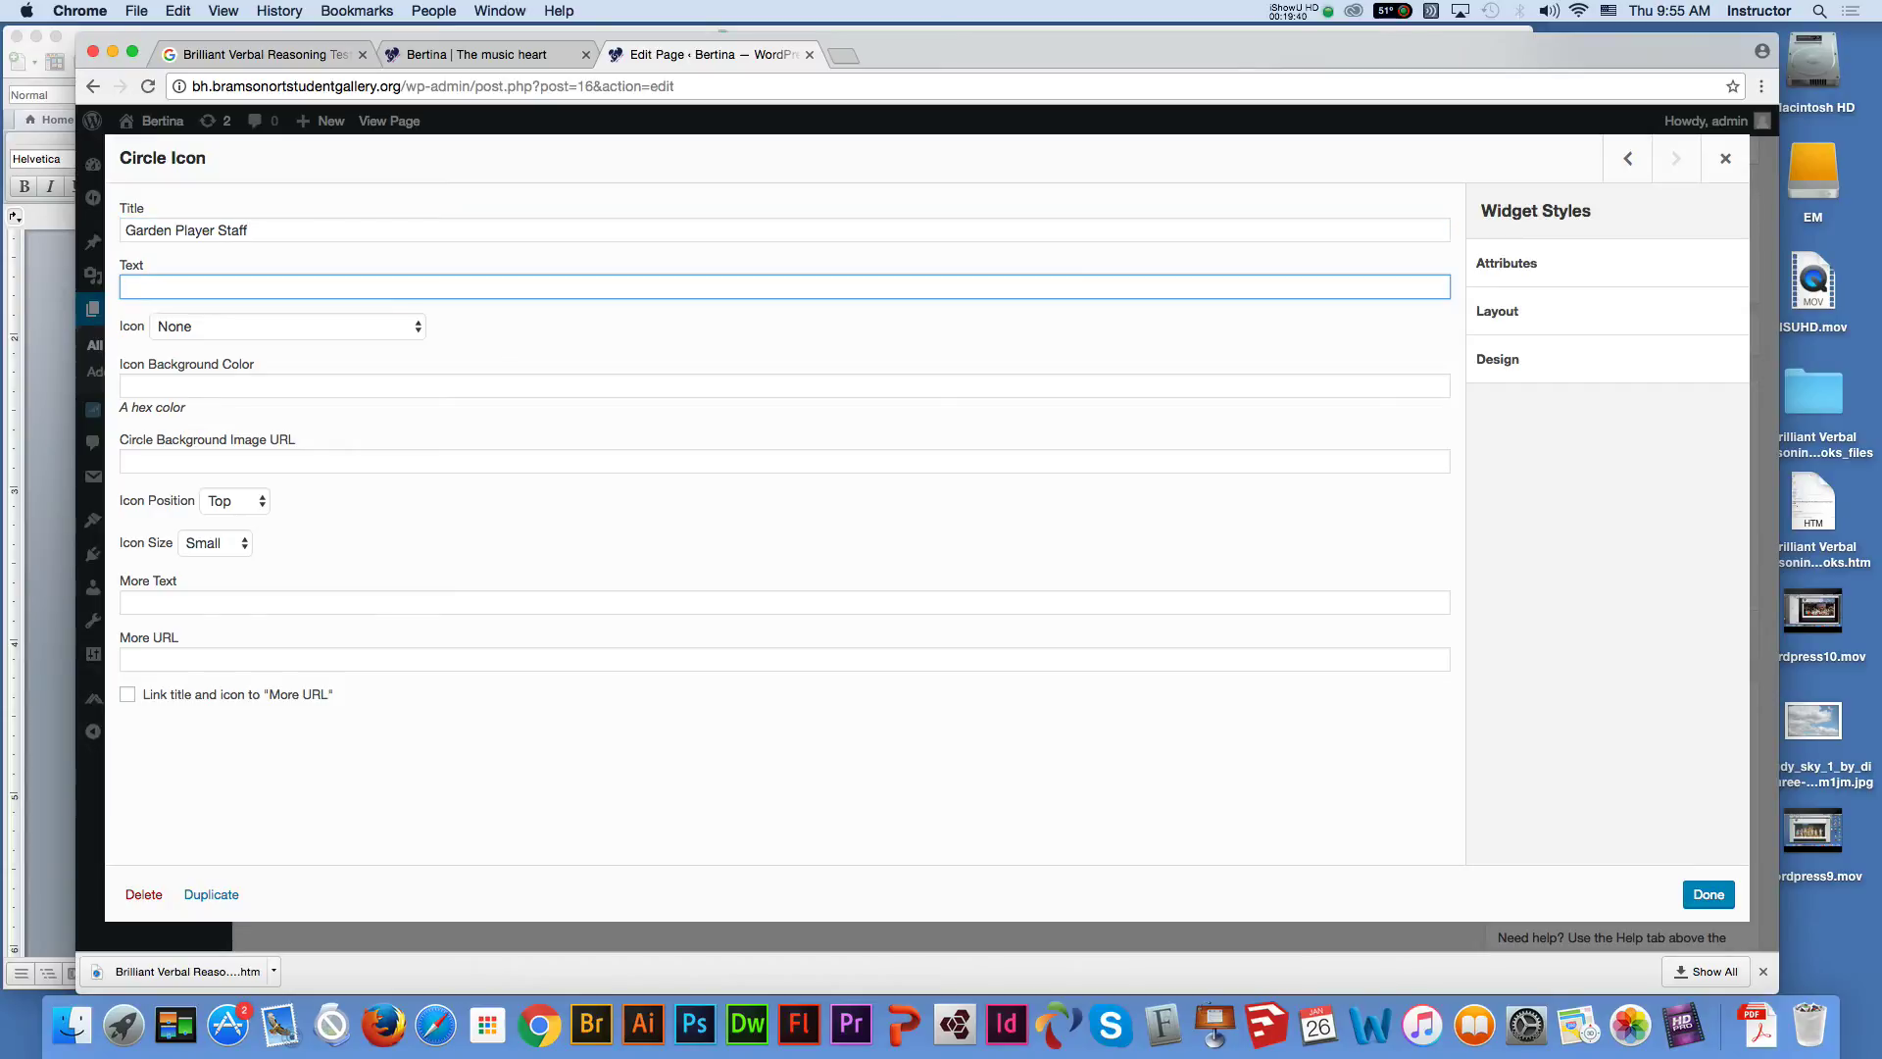
{"action": "left_click", "coordinate": [476, 54]}
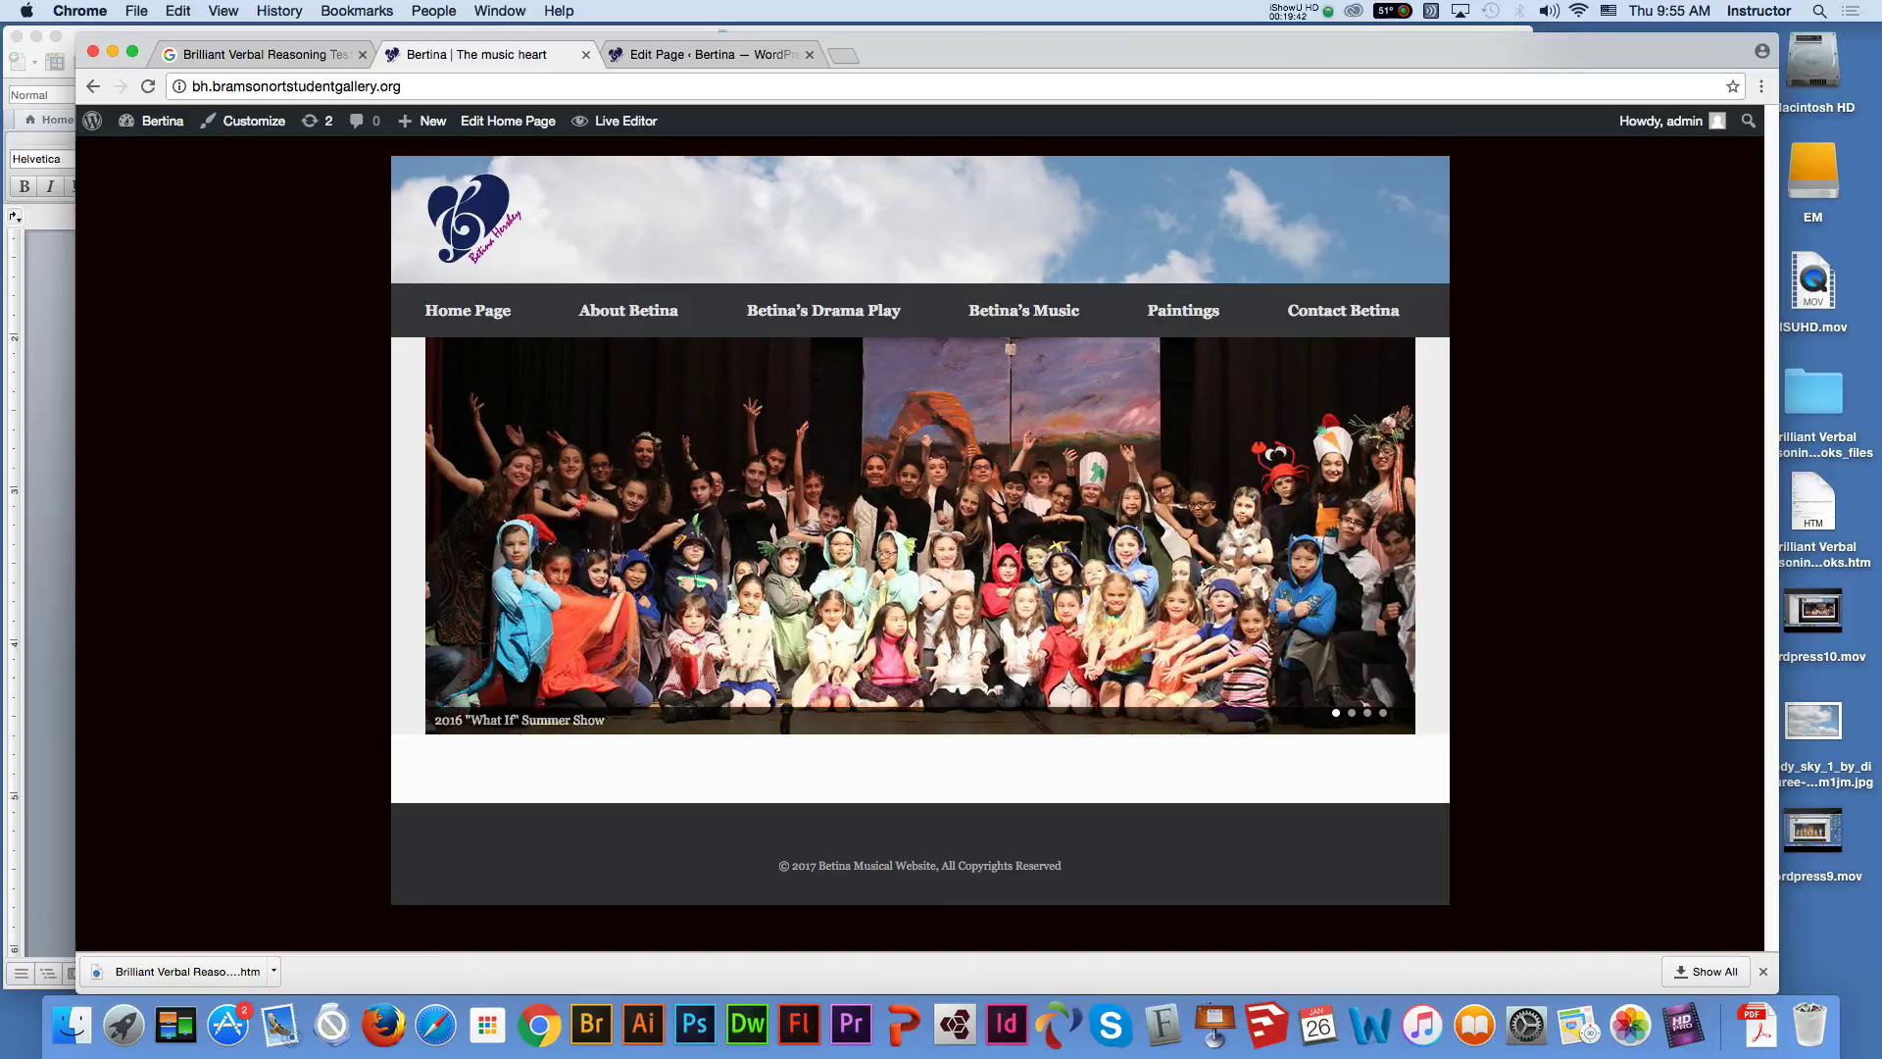
{"action": "left_click", "coordinate": [148, 87]}
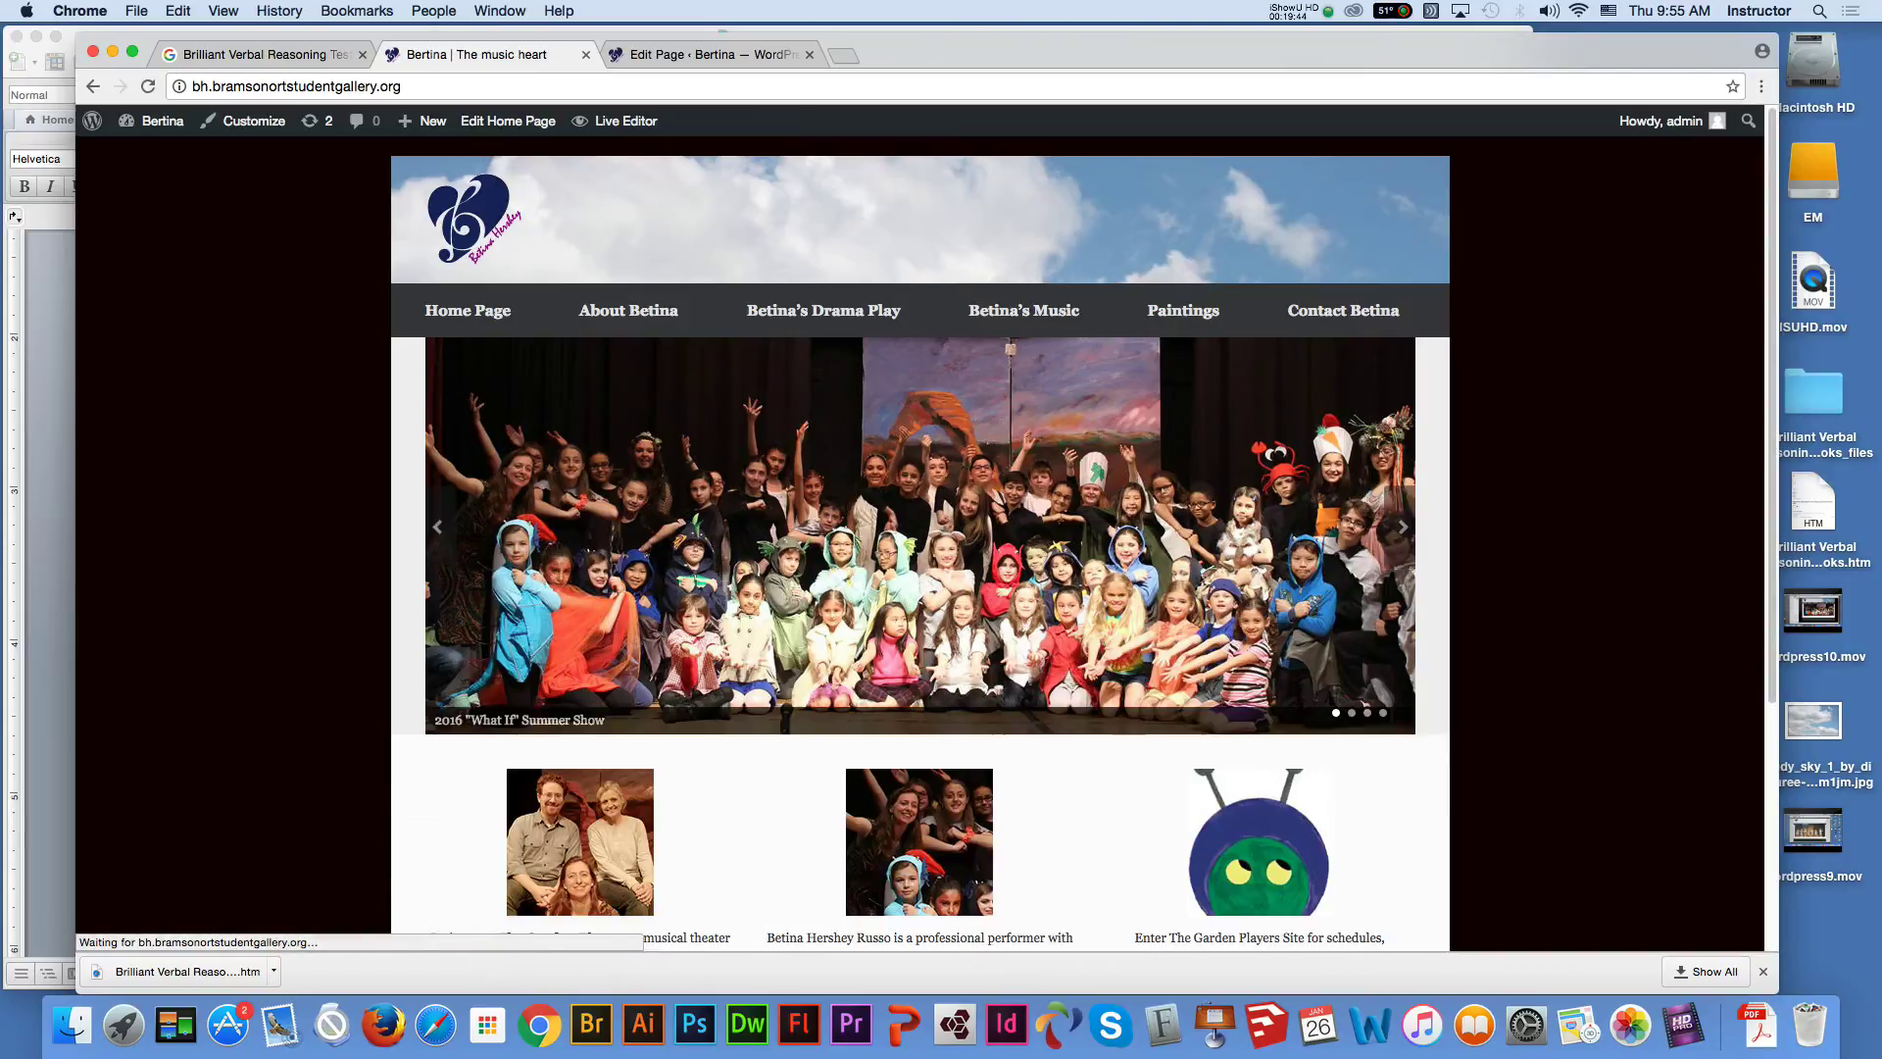
{"action": "scroll", "coordinate": [1260, 748], "scroll_direction": "down", "scroll_amount": 5}
{"action": "left_click_drag", "start_coordinate": [596, 679], "coordinate": [430, 592]}
{"action": "key", "text": "super+c"}
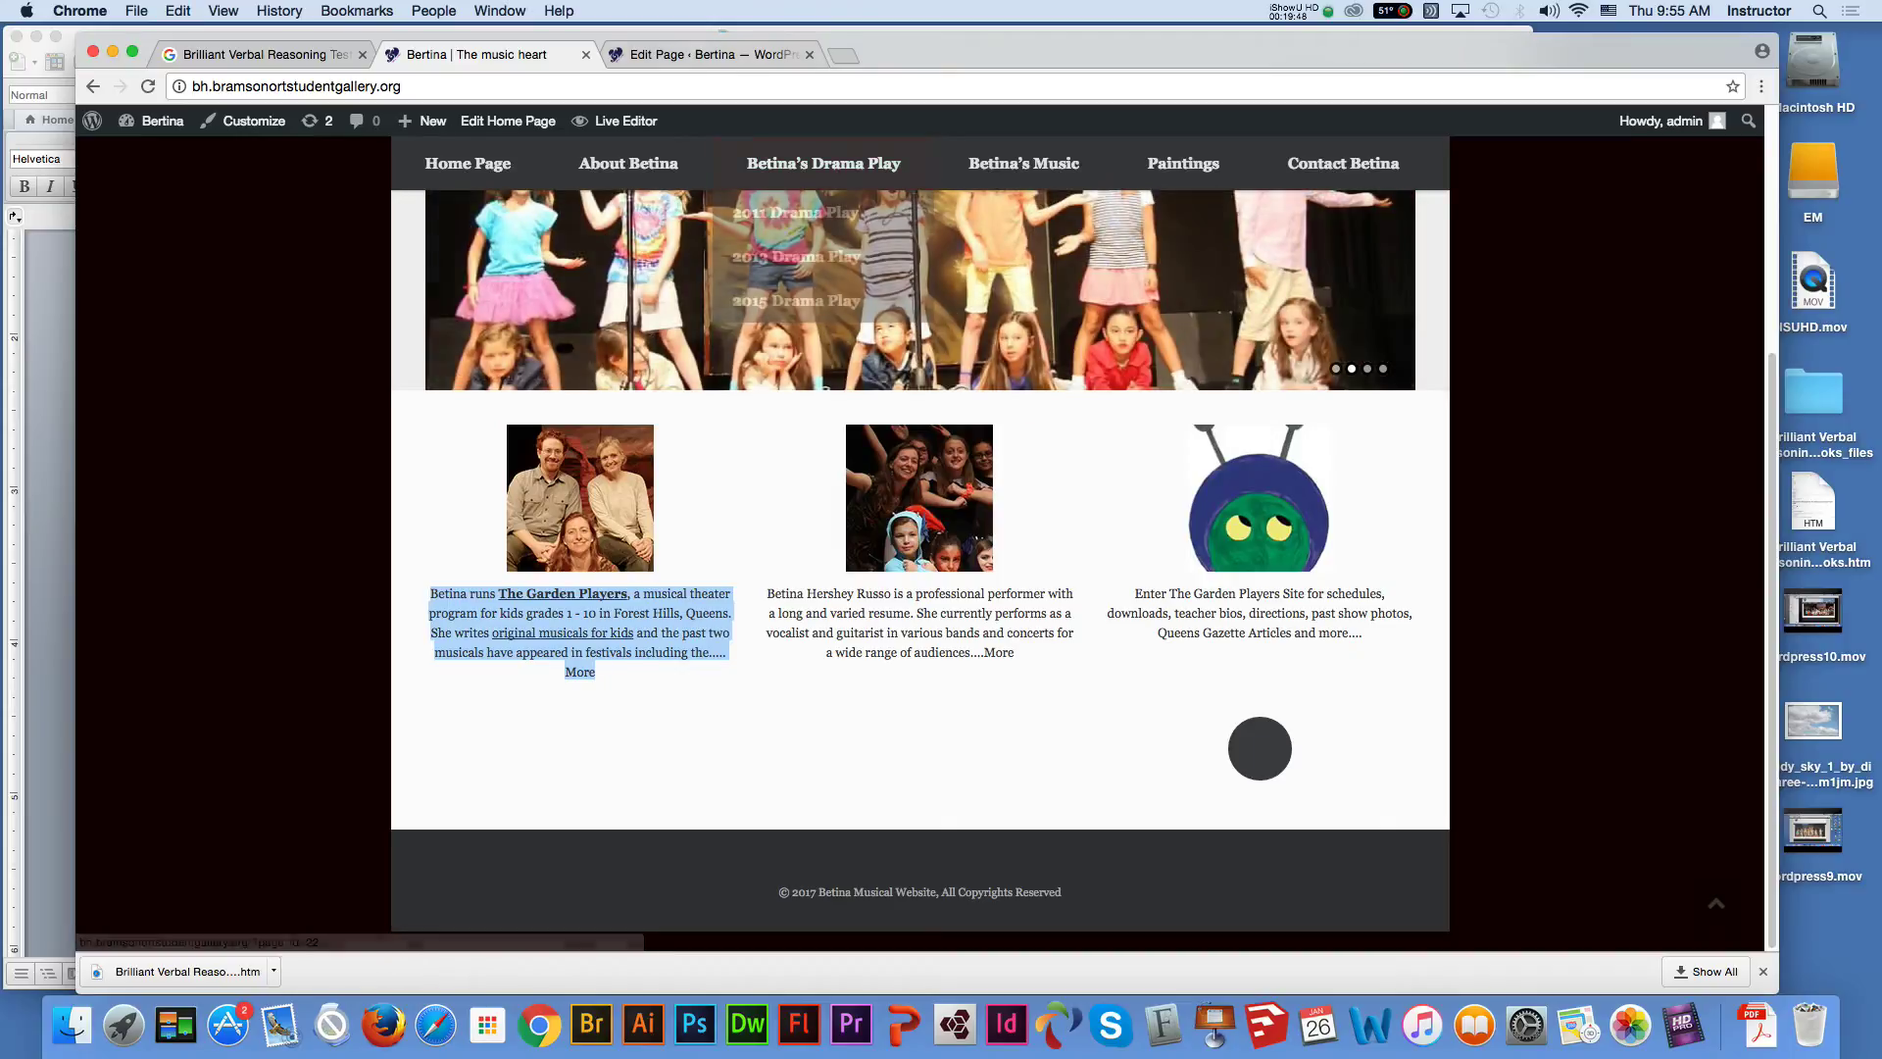
{"action": "key", "text": "ctrl+Tab"}
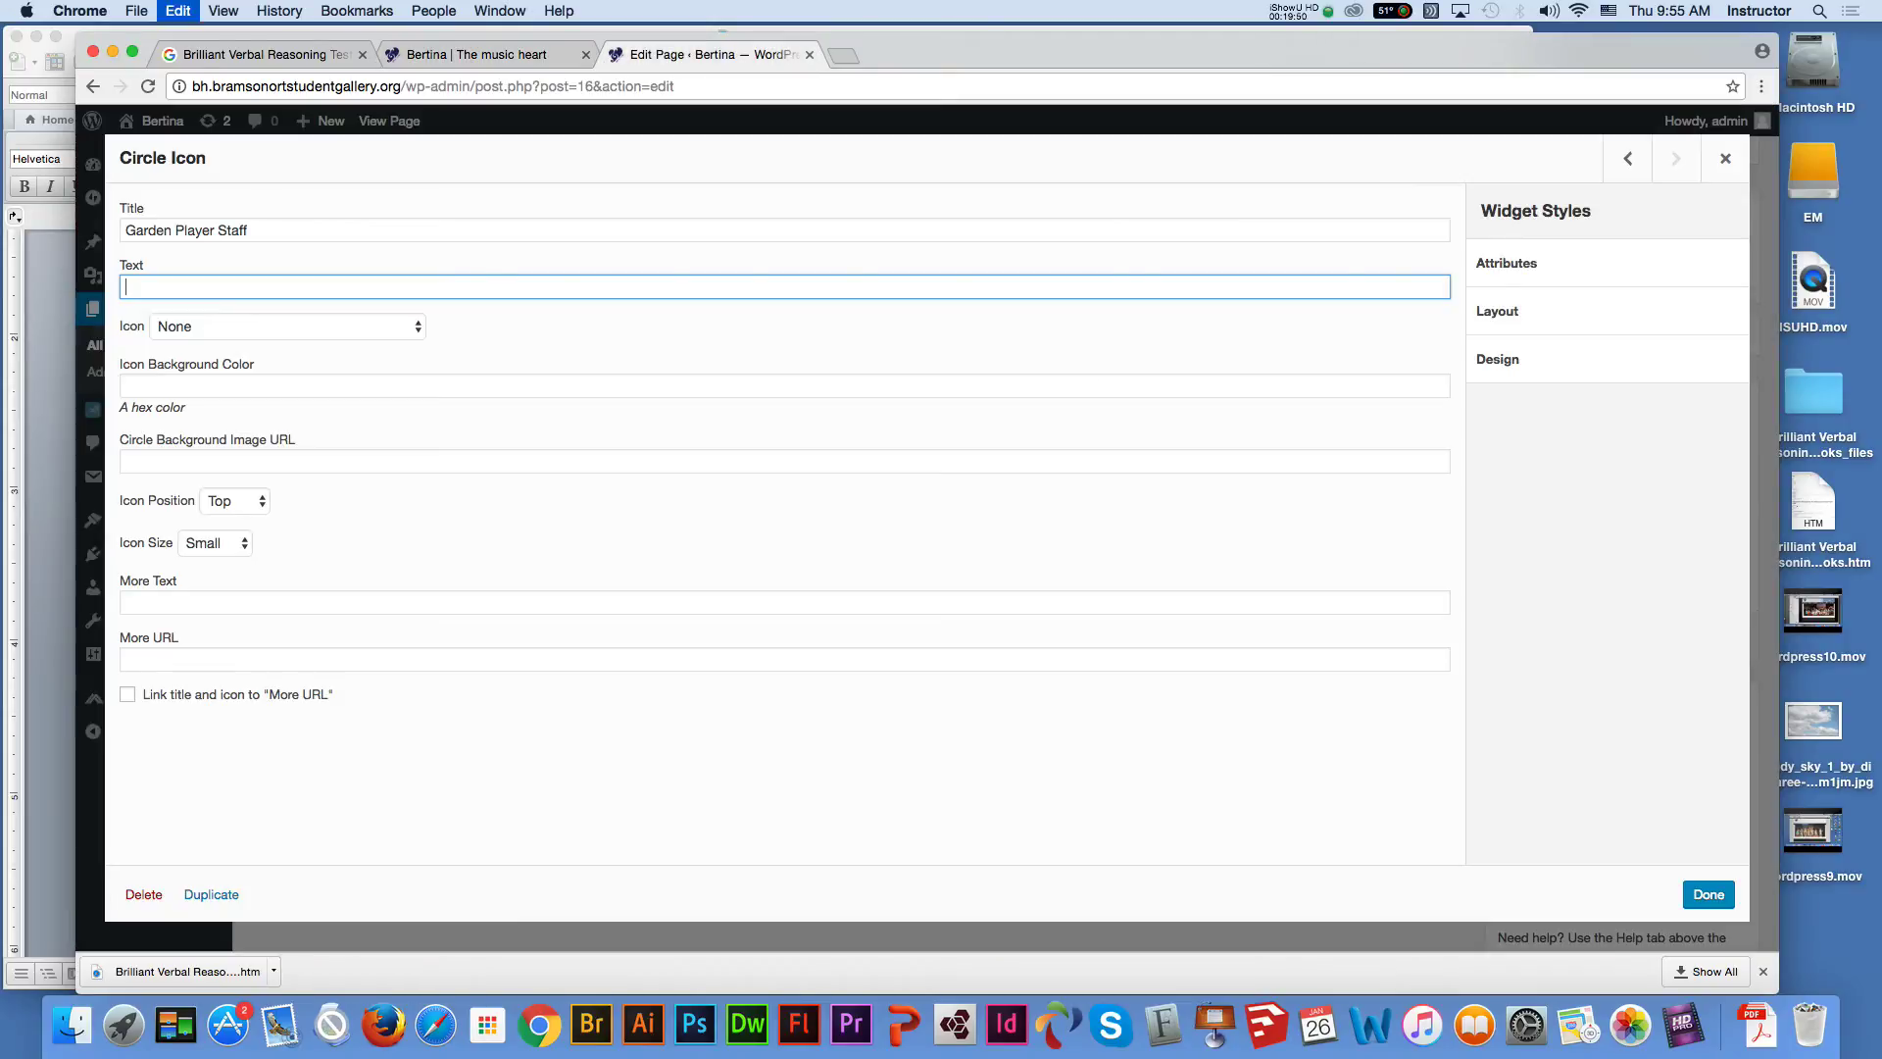
{"action": "key", "text": "super+v"}
{"action": "left_click", "coordinate": [287, 326]}
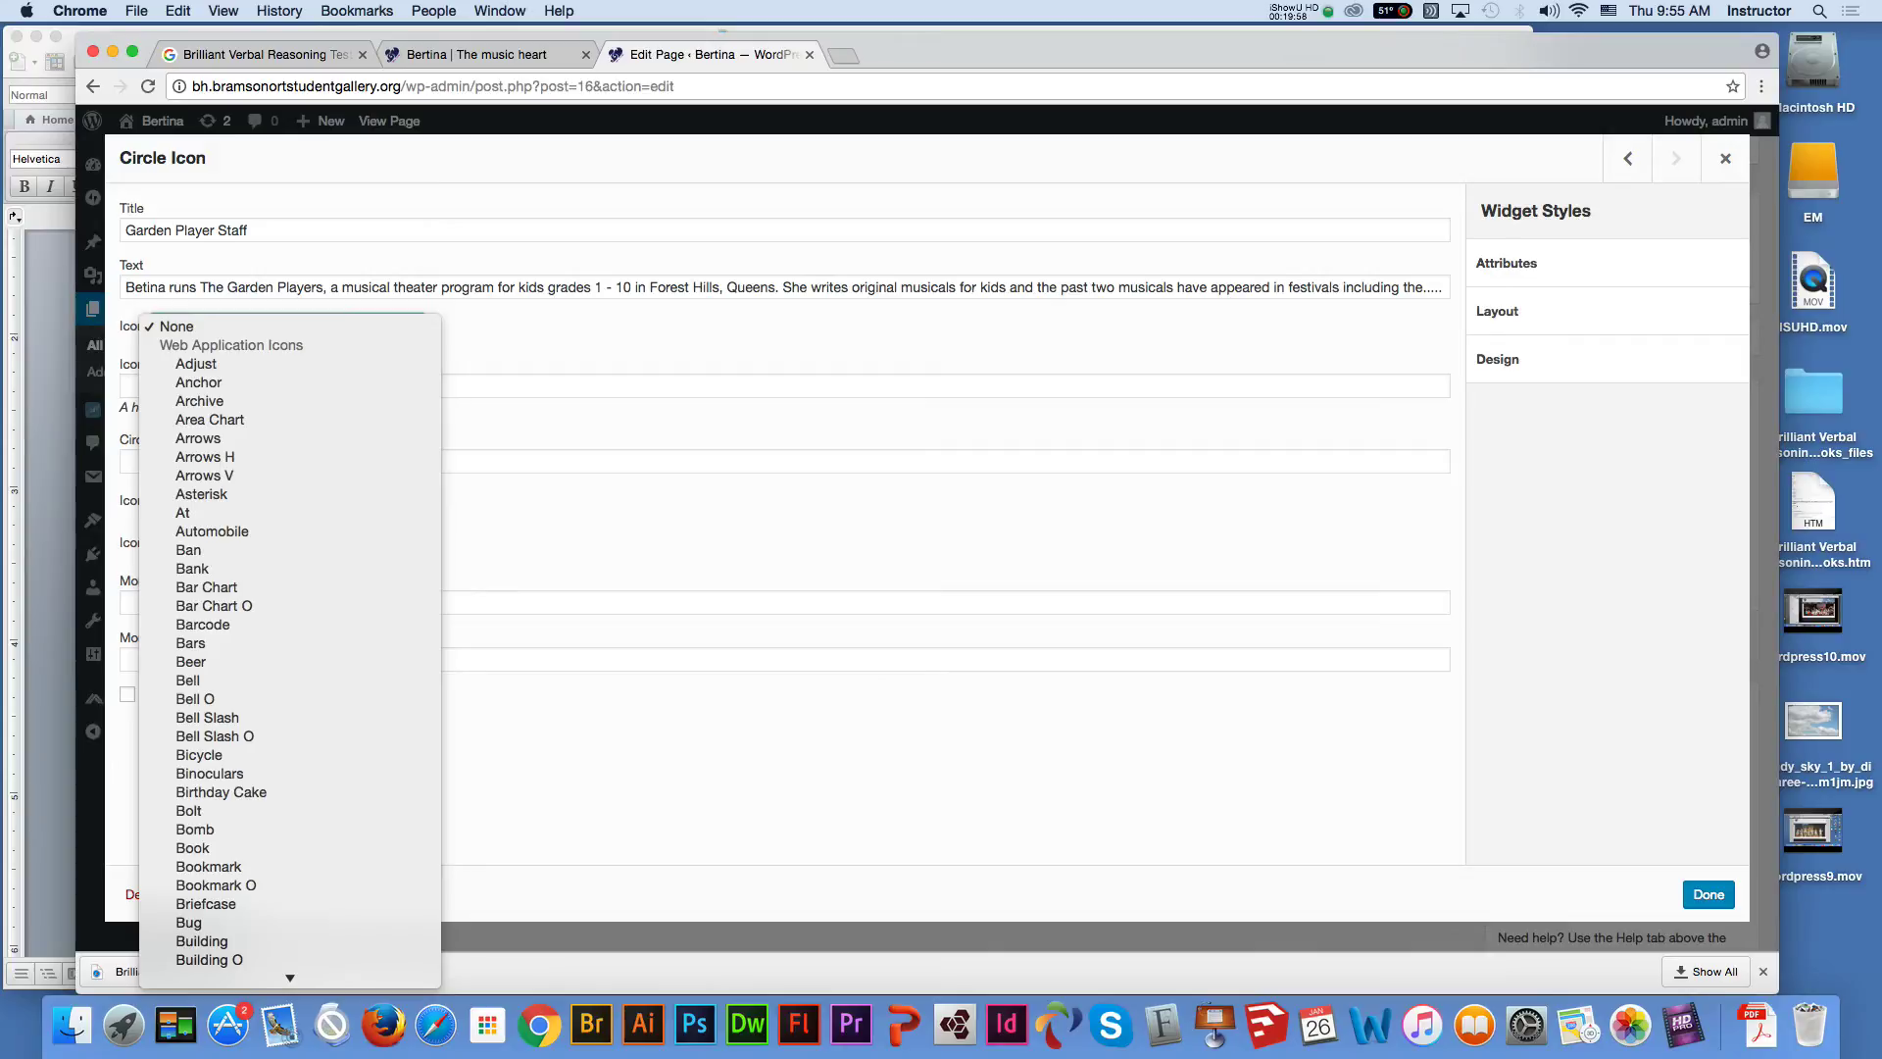
{"action": "key", "text": "Escape"}
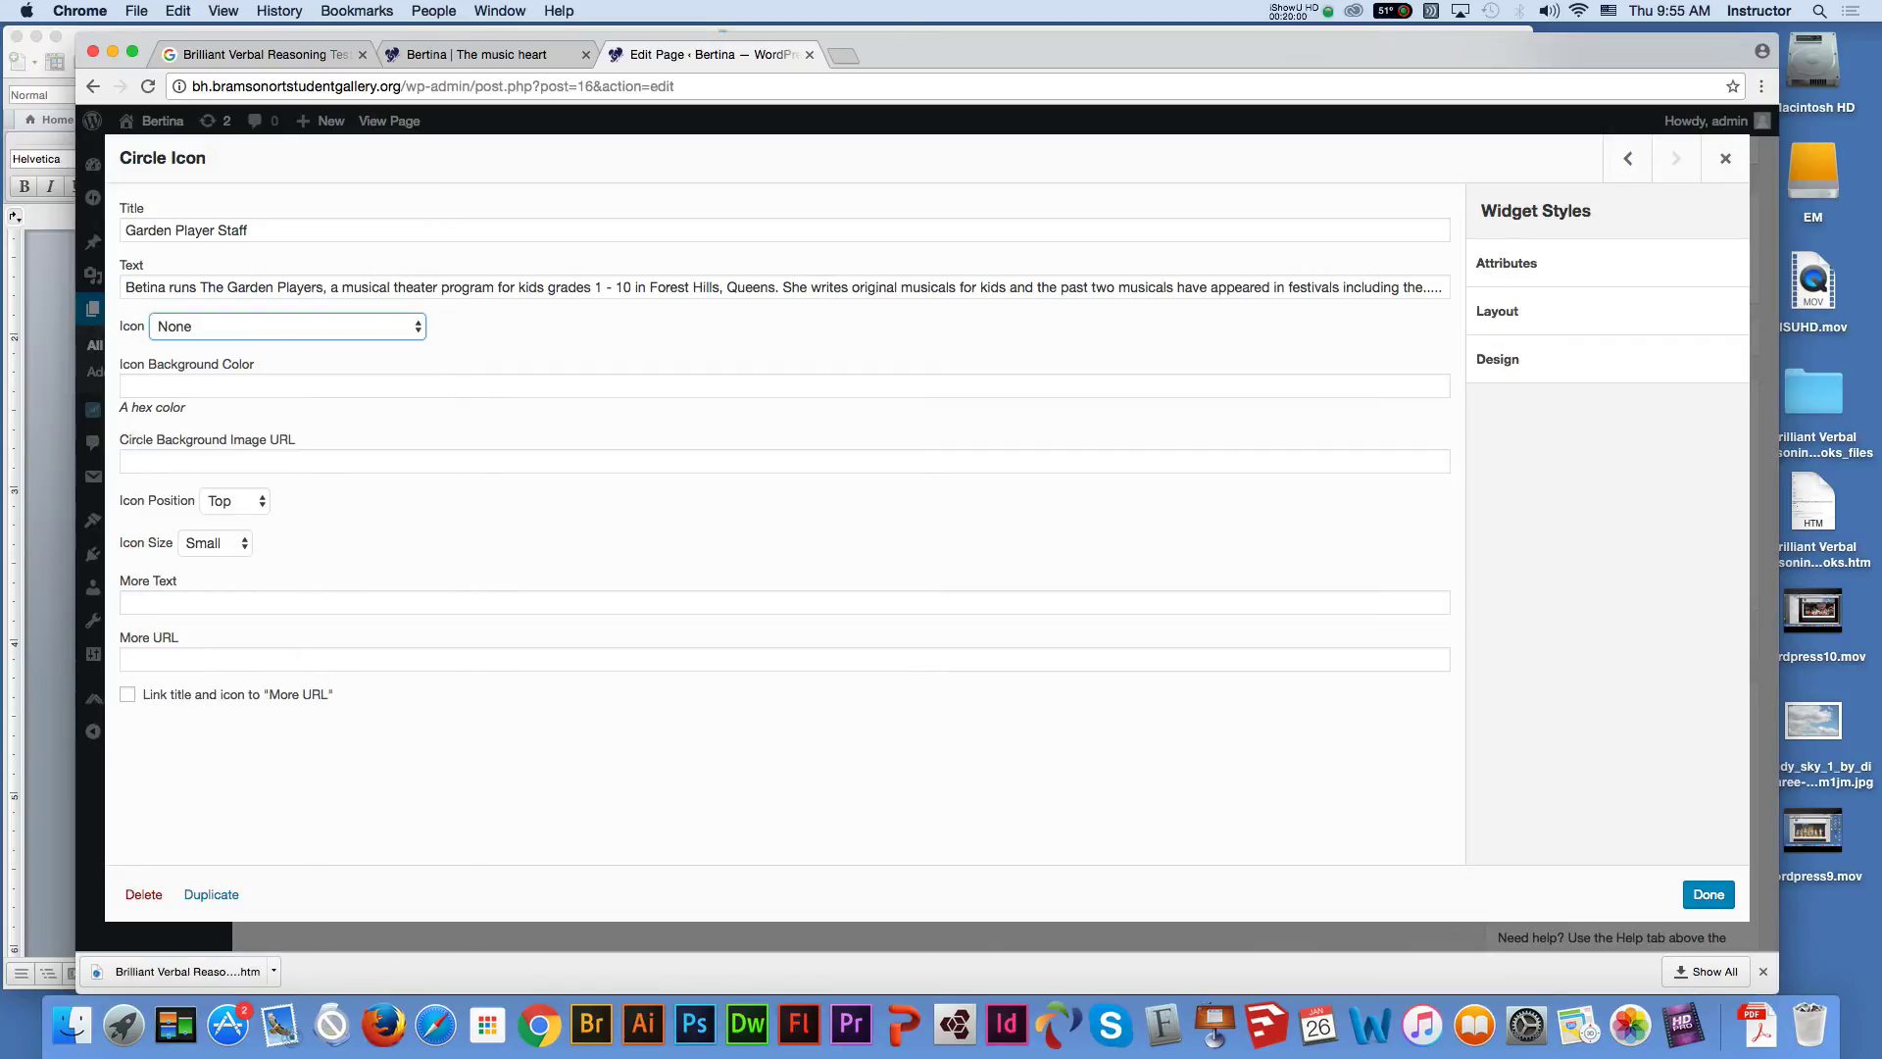
Open the site's wp-admin dashboard in a new browser tab and show the attachment details of icon1.jpg in the Media Library
{"action": "left_click", "coordinate": [125, 460]}
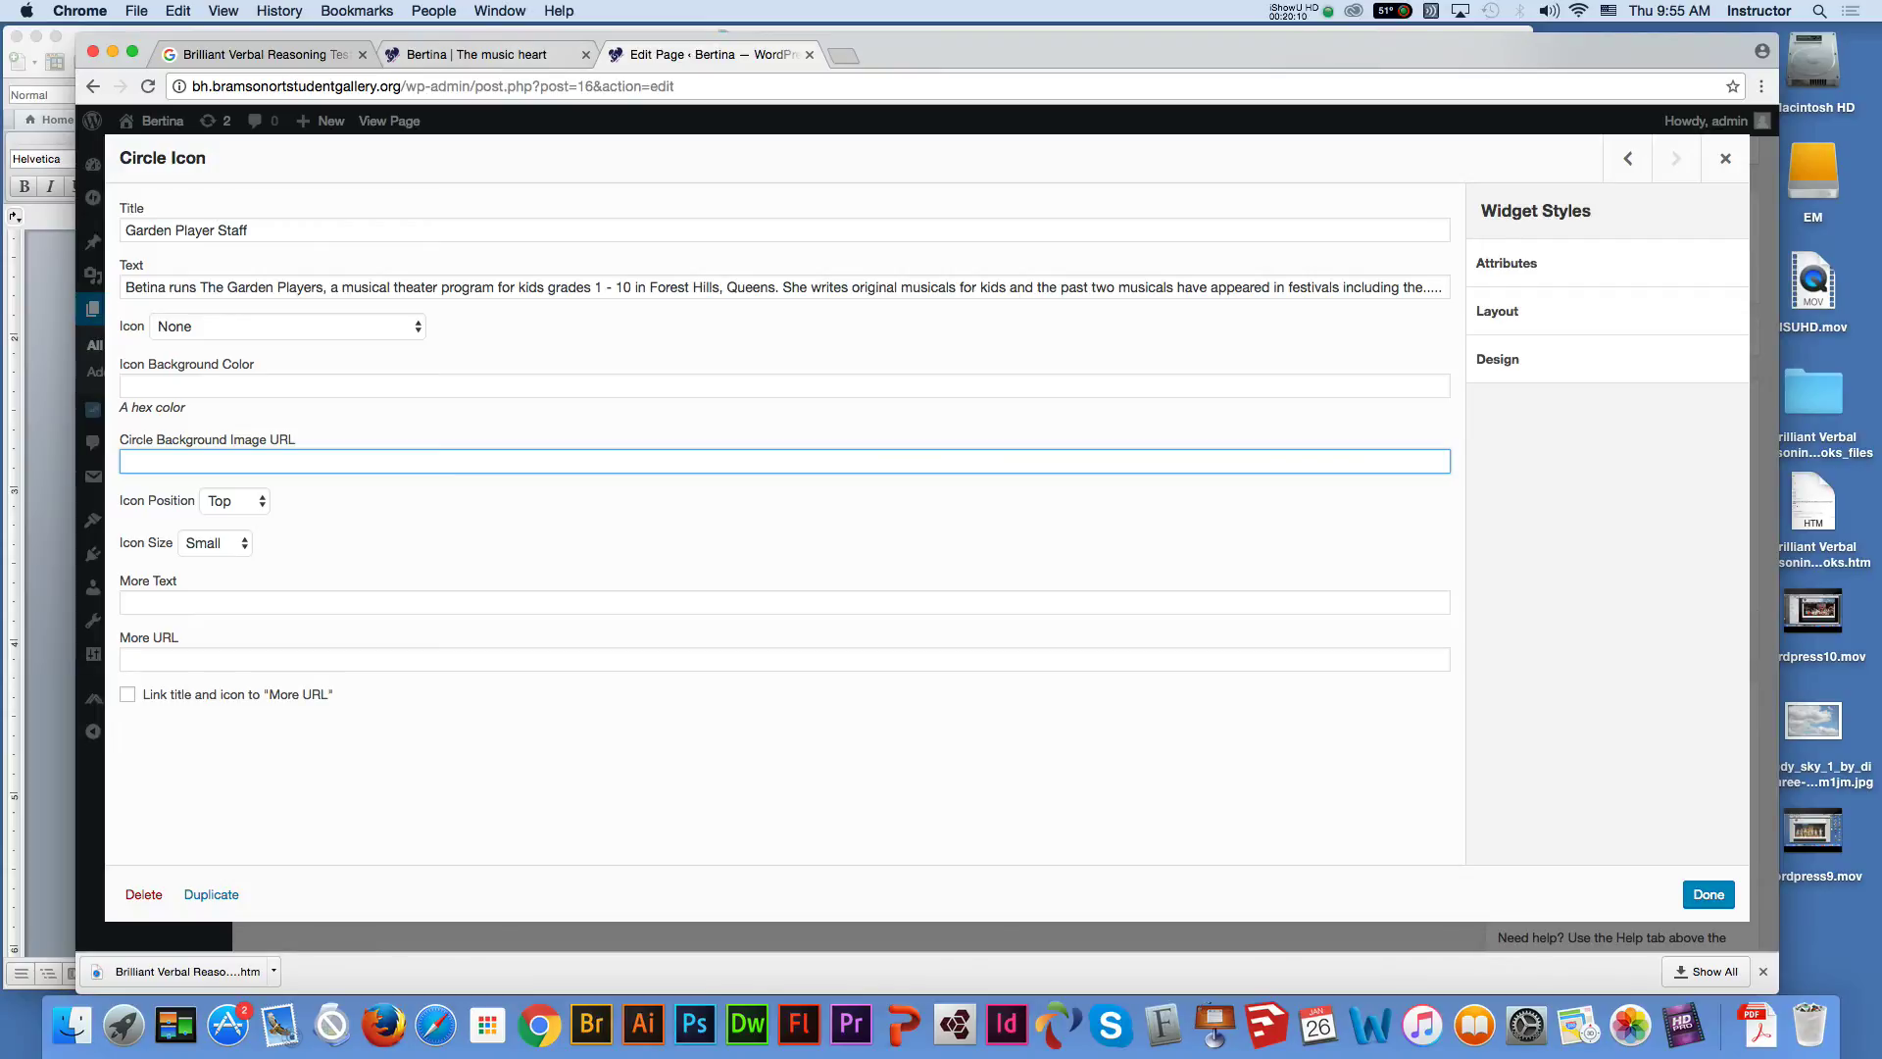
{"action": "key", "text": "super+l"}
{"action": "key", "text": "super+c"}
{"action": "key", "text": "super+t"}
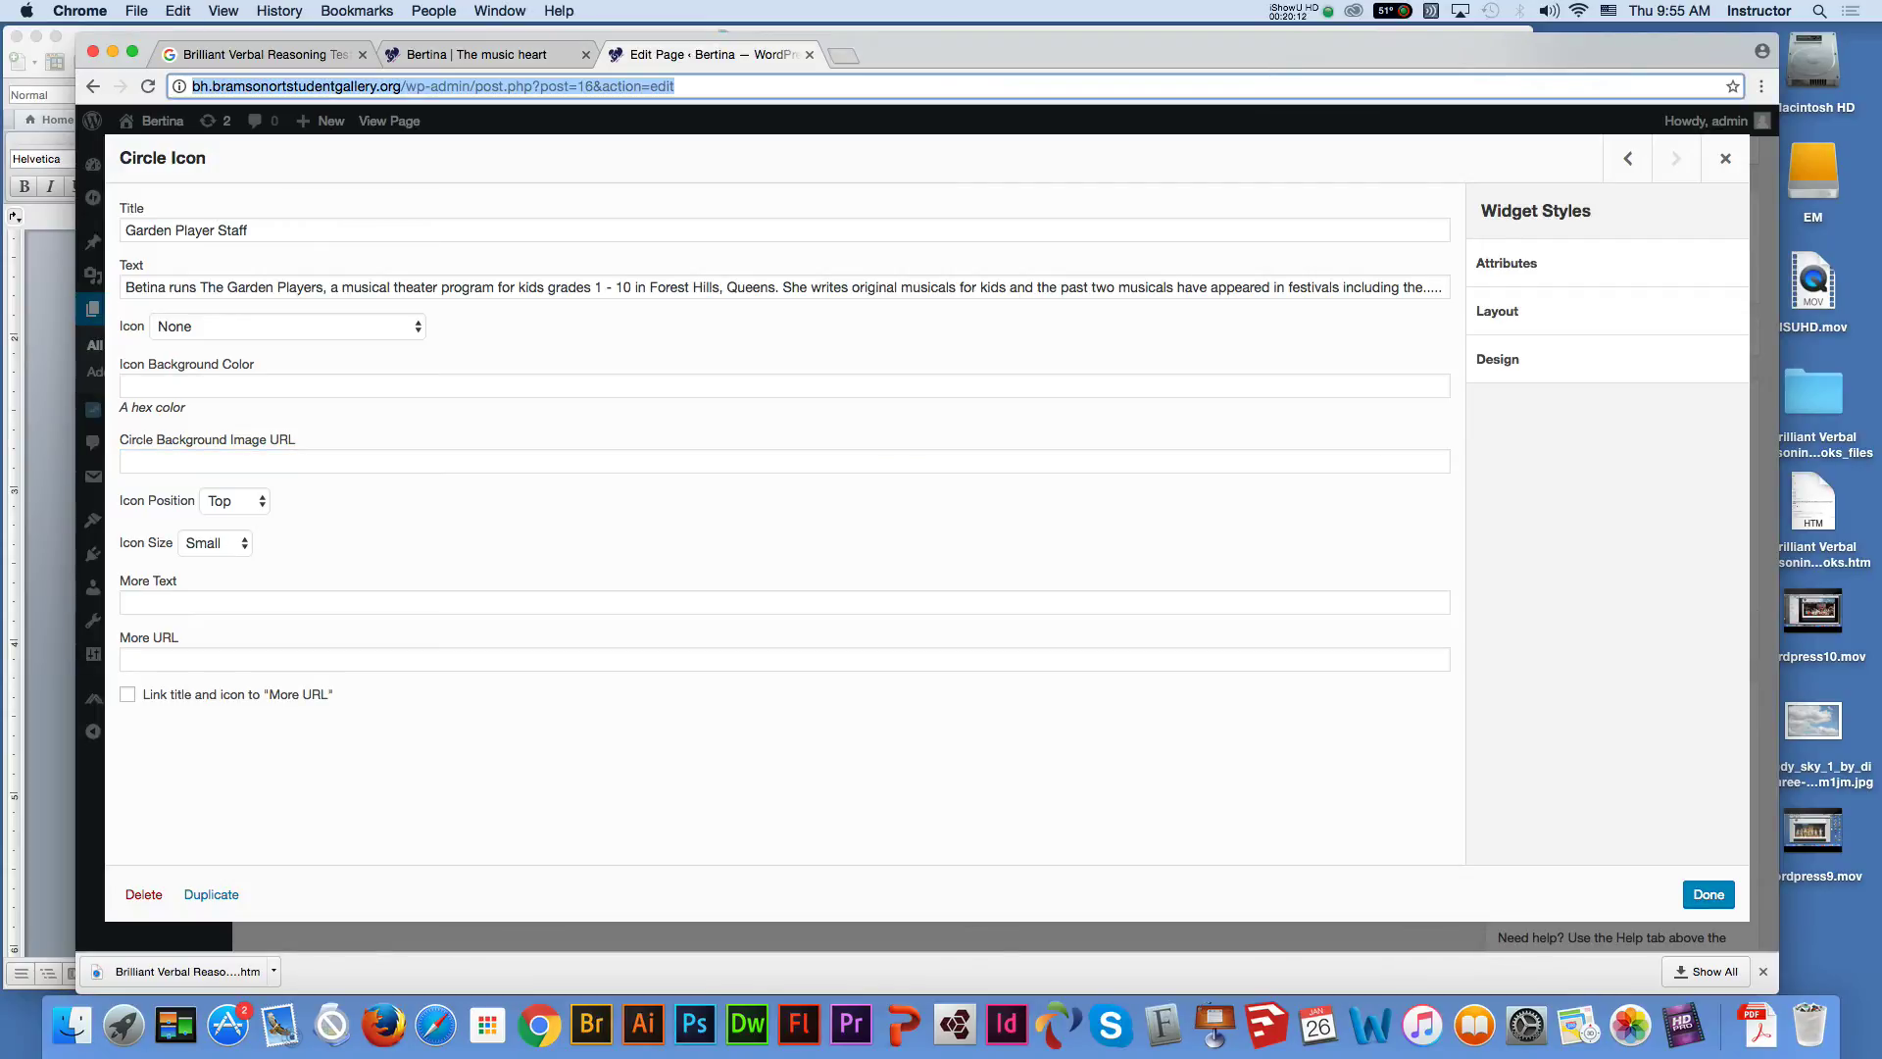
{"action": "key", "text": "super+v"}
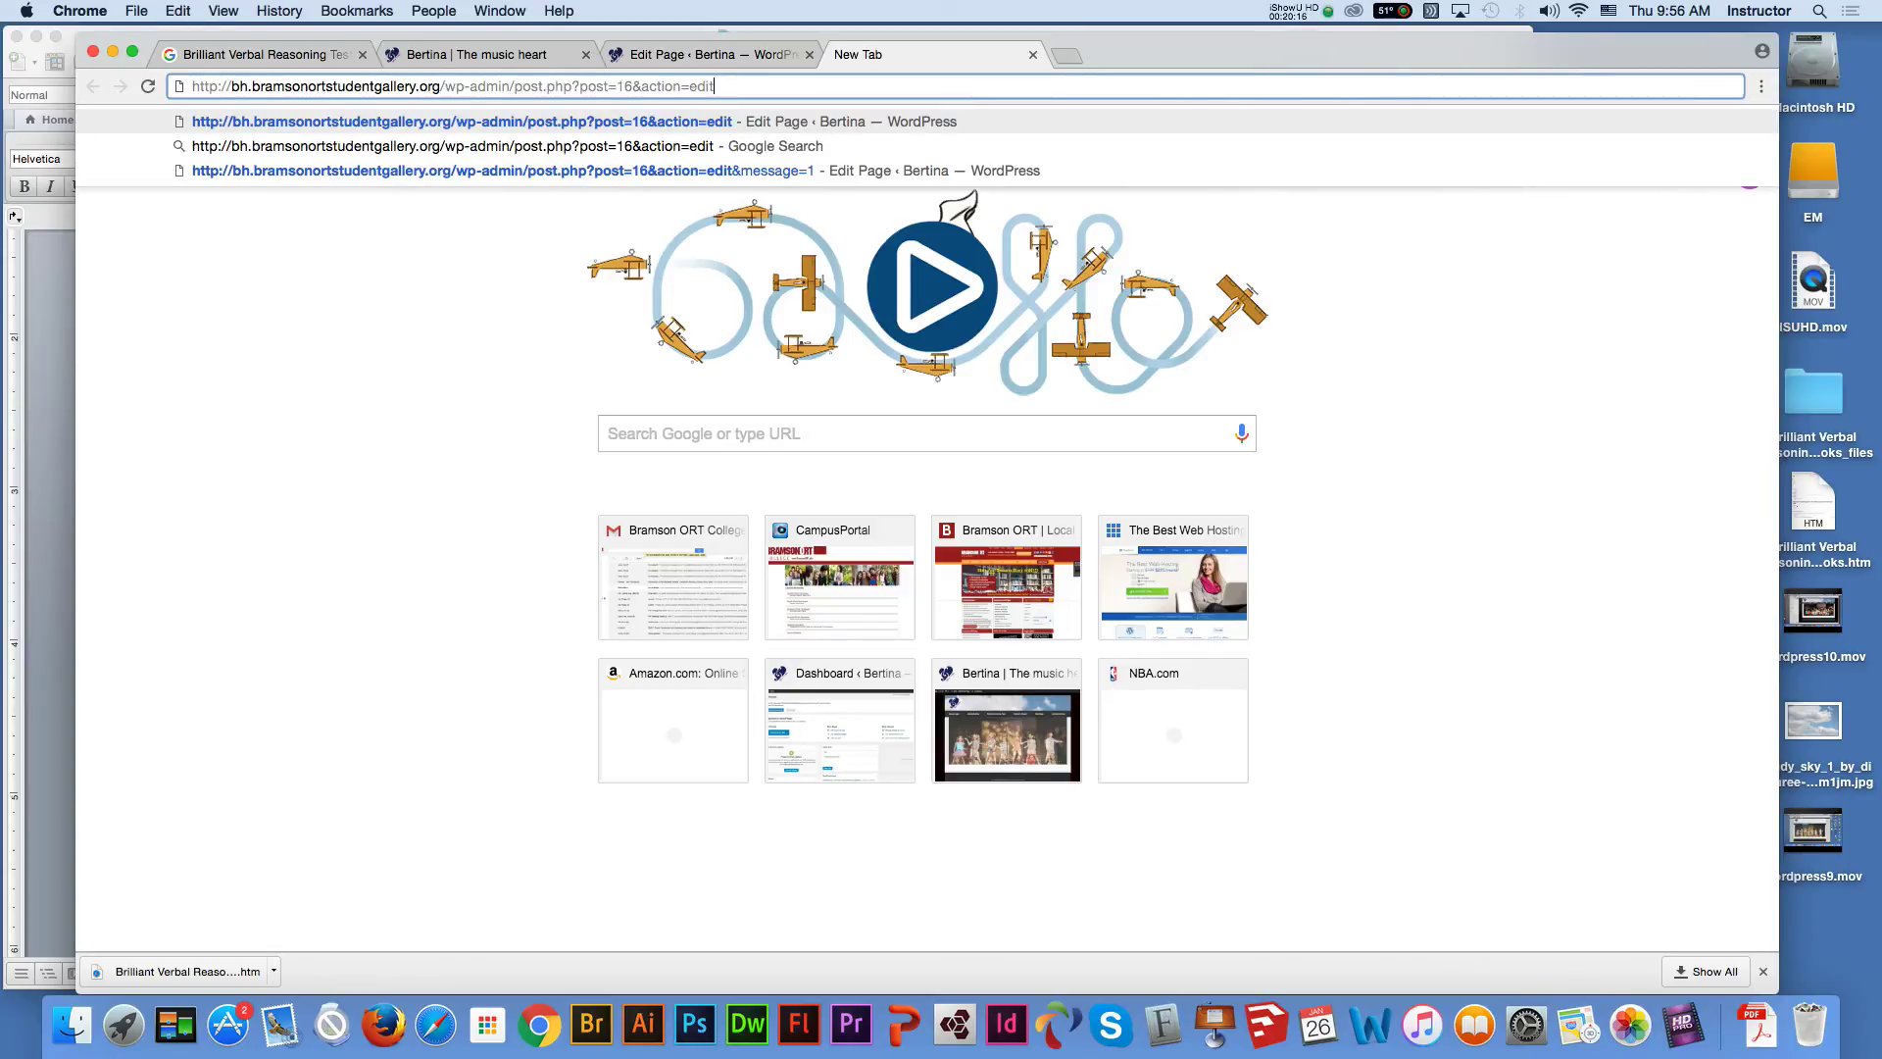
{"action": "left_click_drag", "start_coordinate": [513, 86], "coordinate": [714, 86]}
{"action": "key", "text": "BackSpace"}
{"action": "key", "text": "Return"}
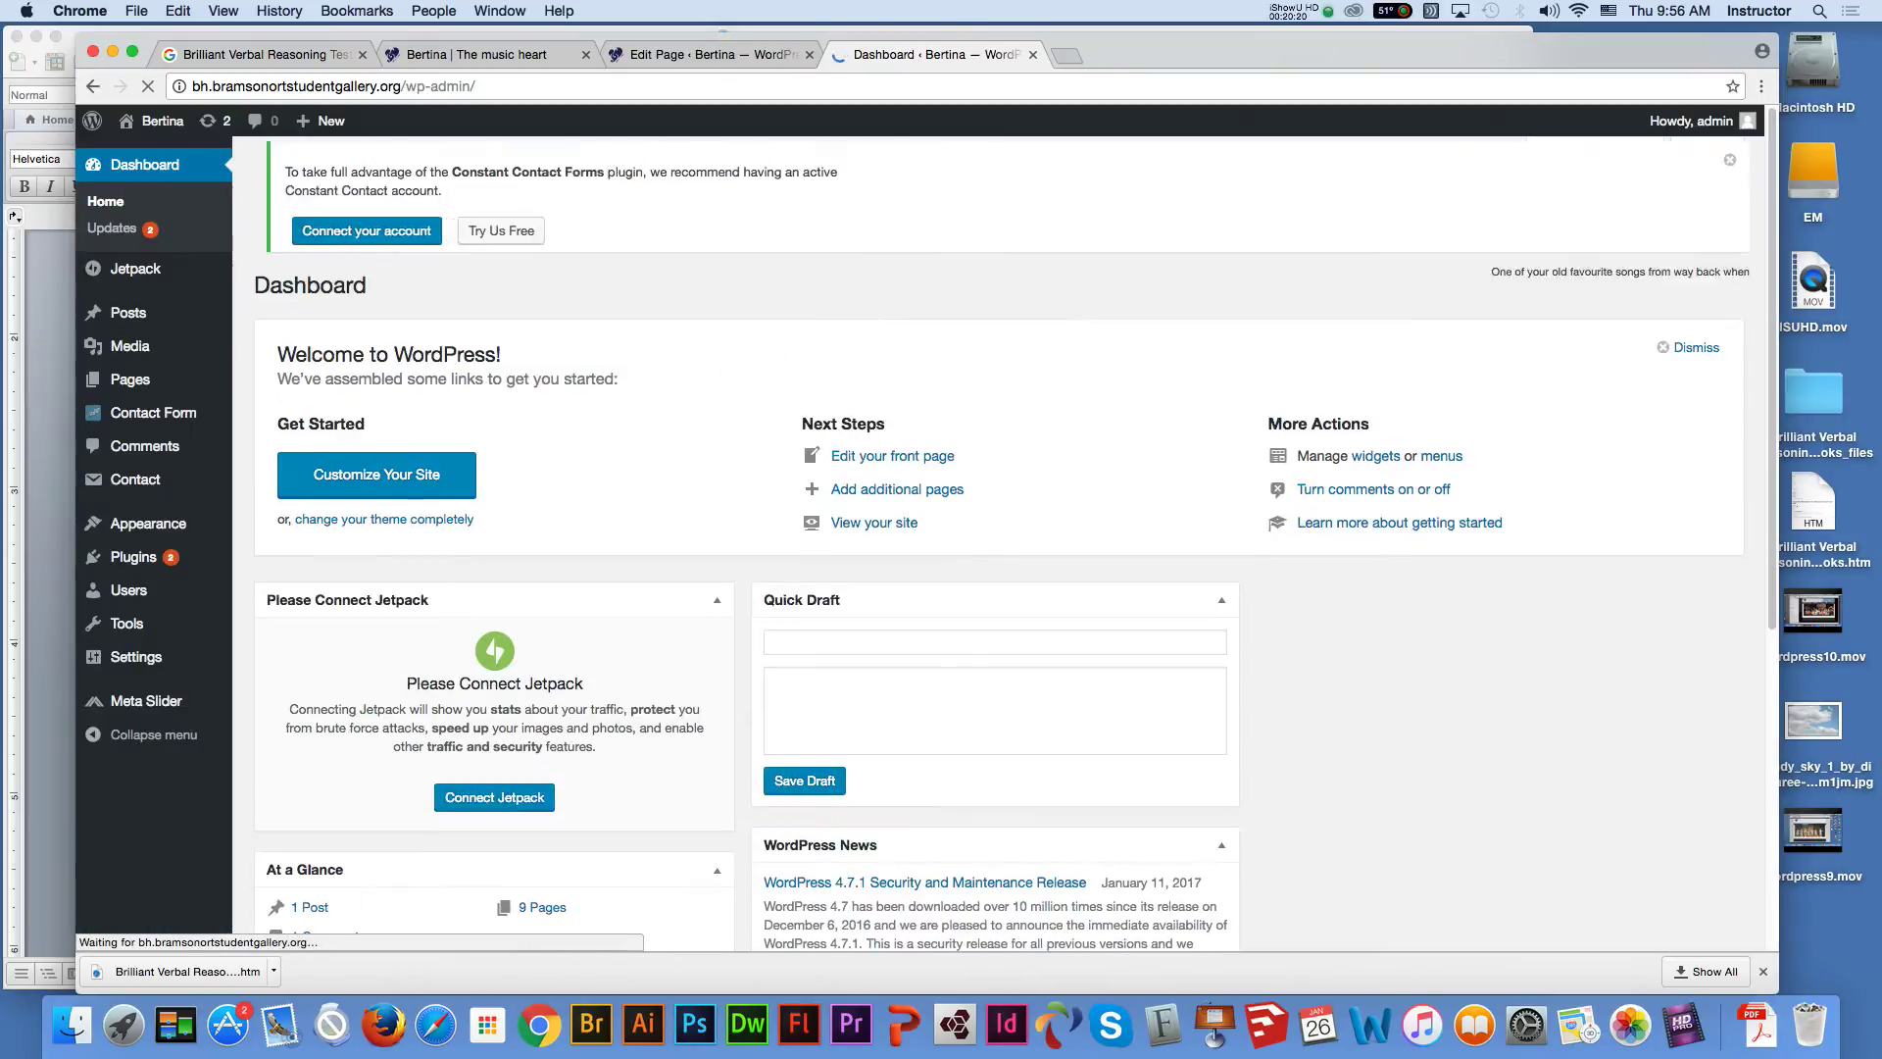
{"action": "left_click", "coordinate": [130, 346]}
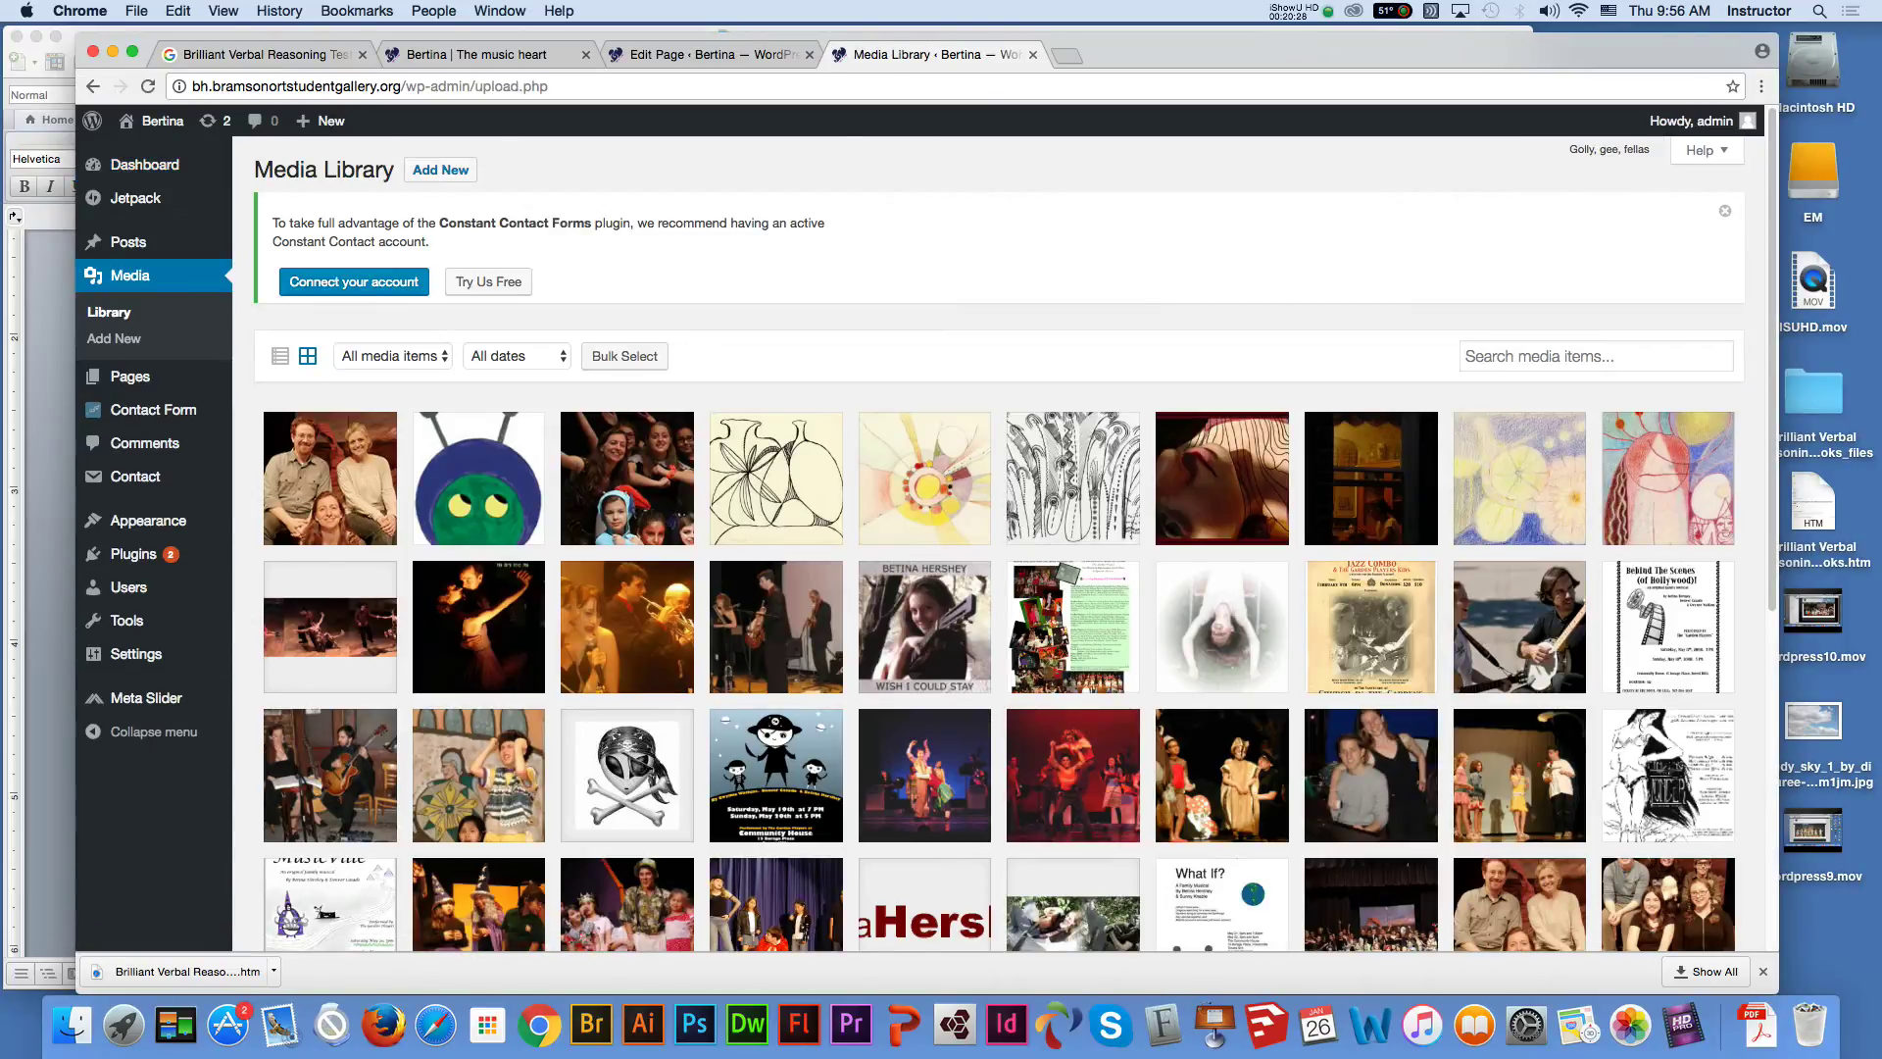
{"action": "left_click", "coordinate": [330, 479]}
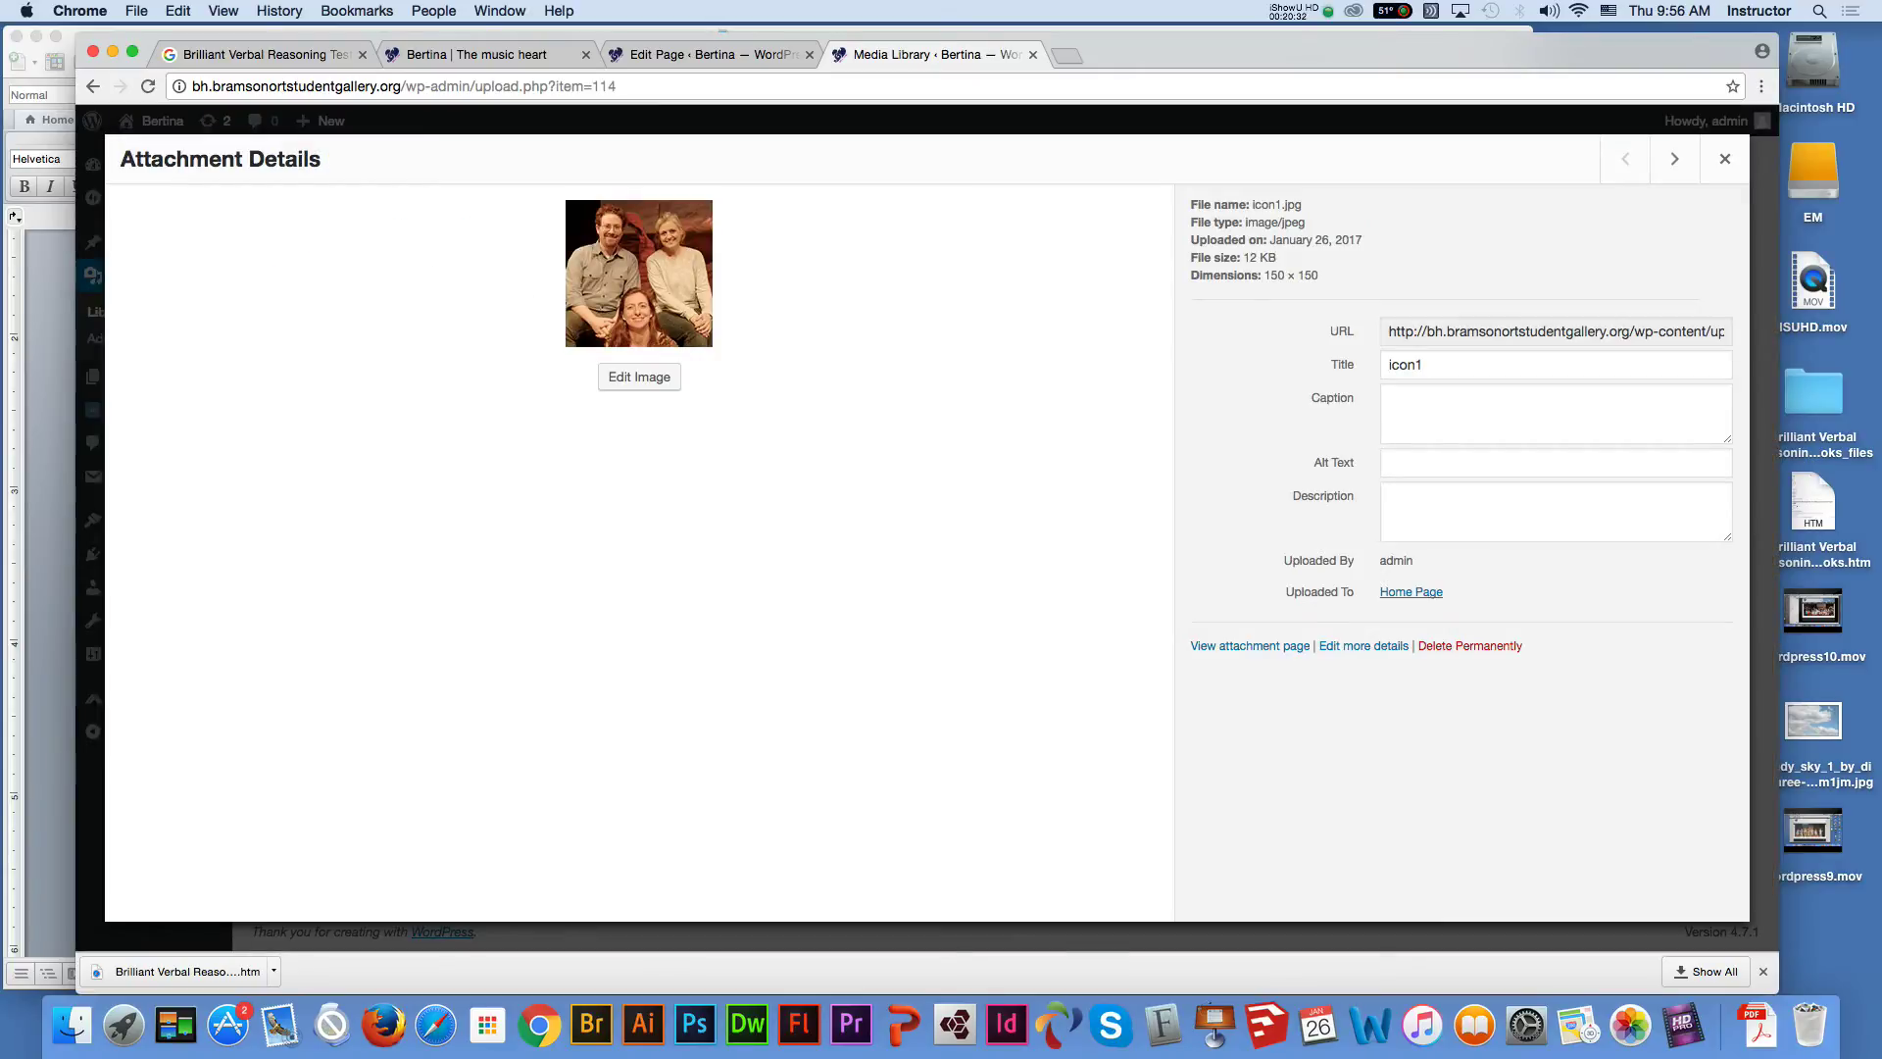
Copy the URL of icon1.jpg and paste it as the Circle Icon's circle background image URL
{"action": "left_click", "coordinate": [1556, 331]}
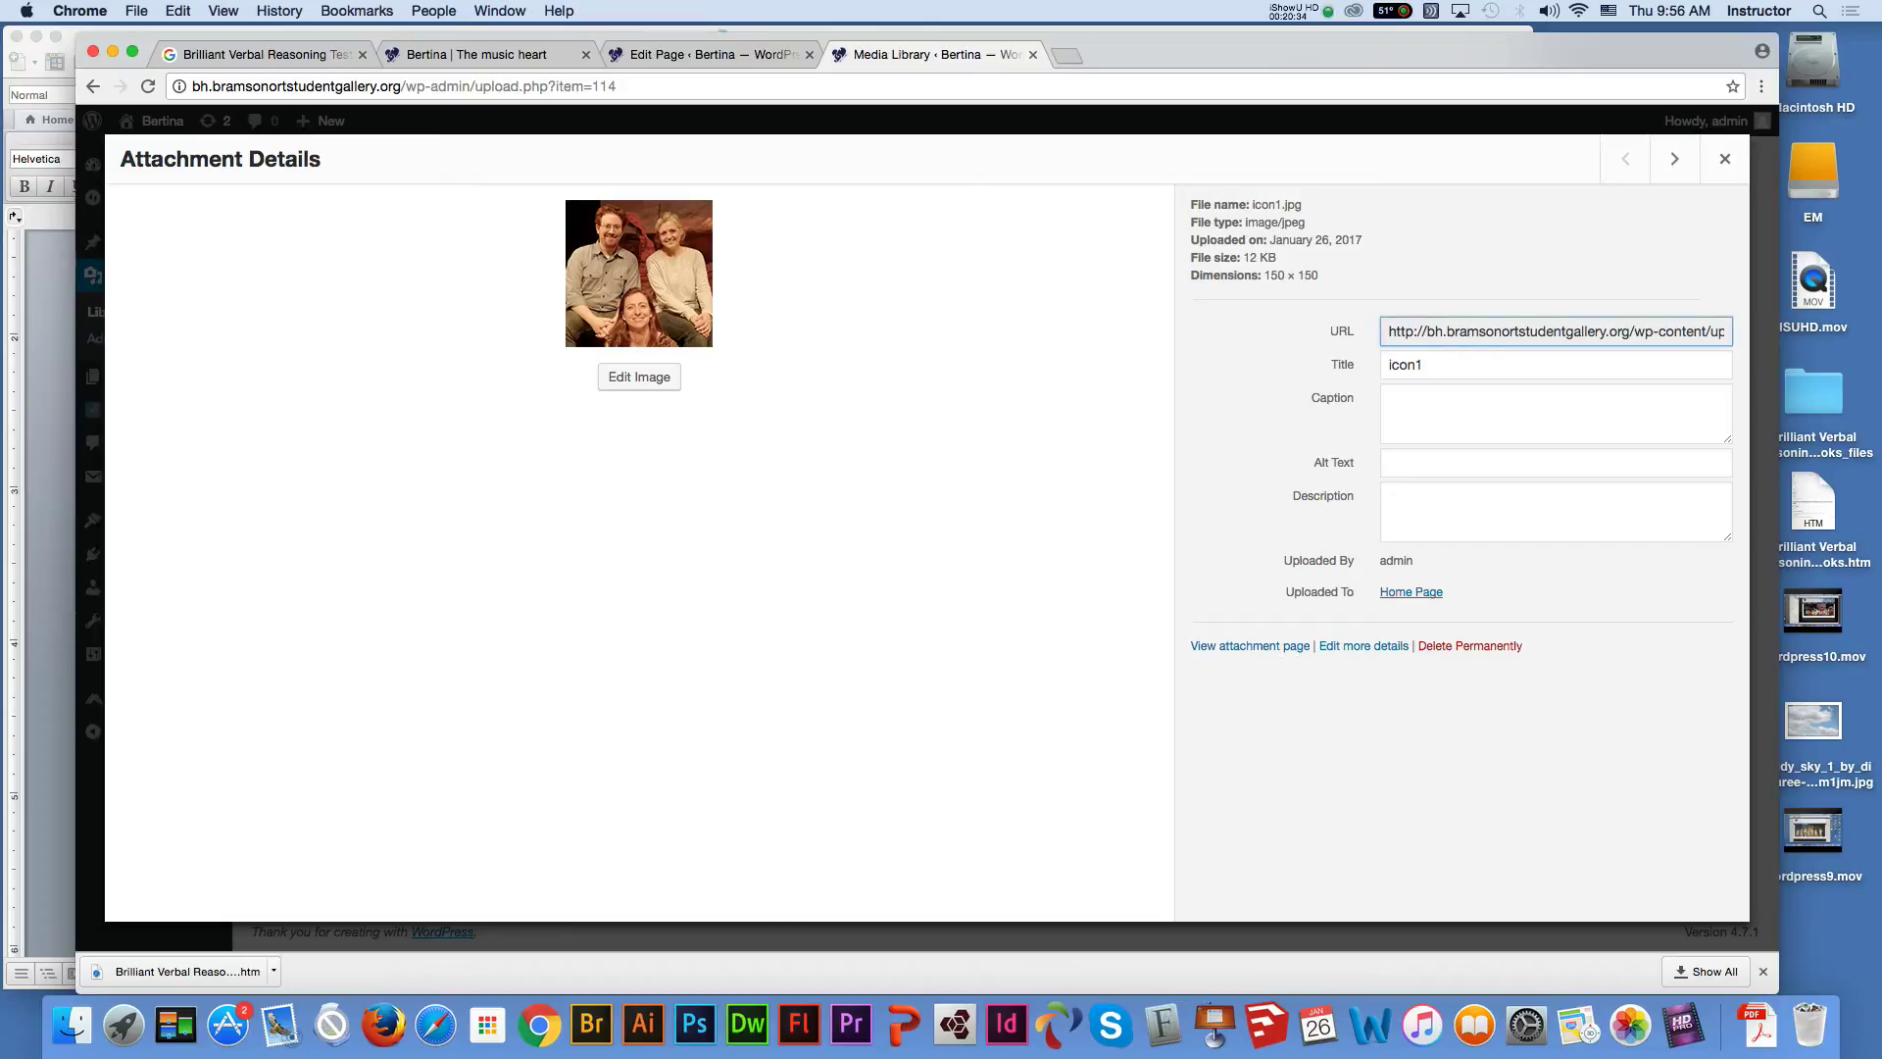
{"action": "mouse_move", "coordinate": [1388, 331]}
{"action": "left_mouse_down"}
{"action": "mouse_move", "coordinate": [1747, 323]}
{"action": "mouse_move", "coordinate": [1385, 331]}
{"action": "left_mouse_up"}
{"action": "left_click", "coordinate": [1723, 332]}
{"action": "key", "text": "super+c"}
{"action": "left_click", "coordinate": [714, 55]}
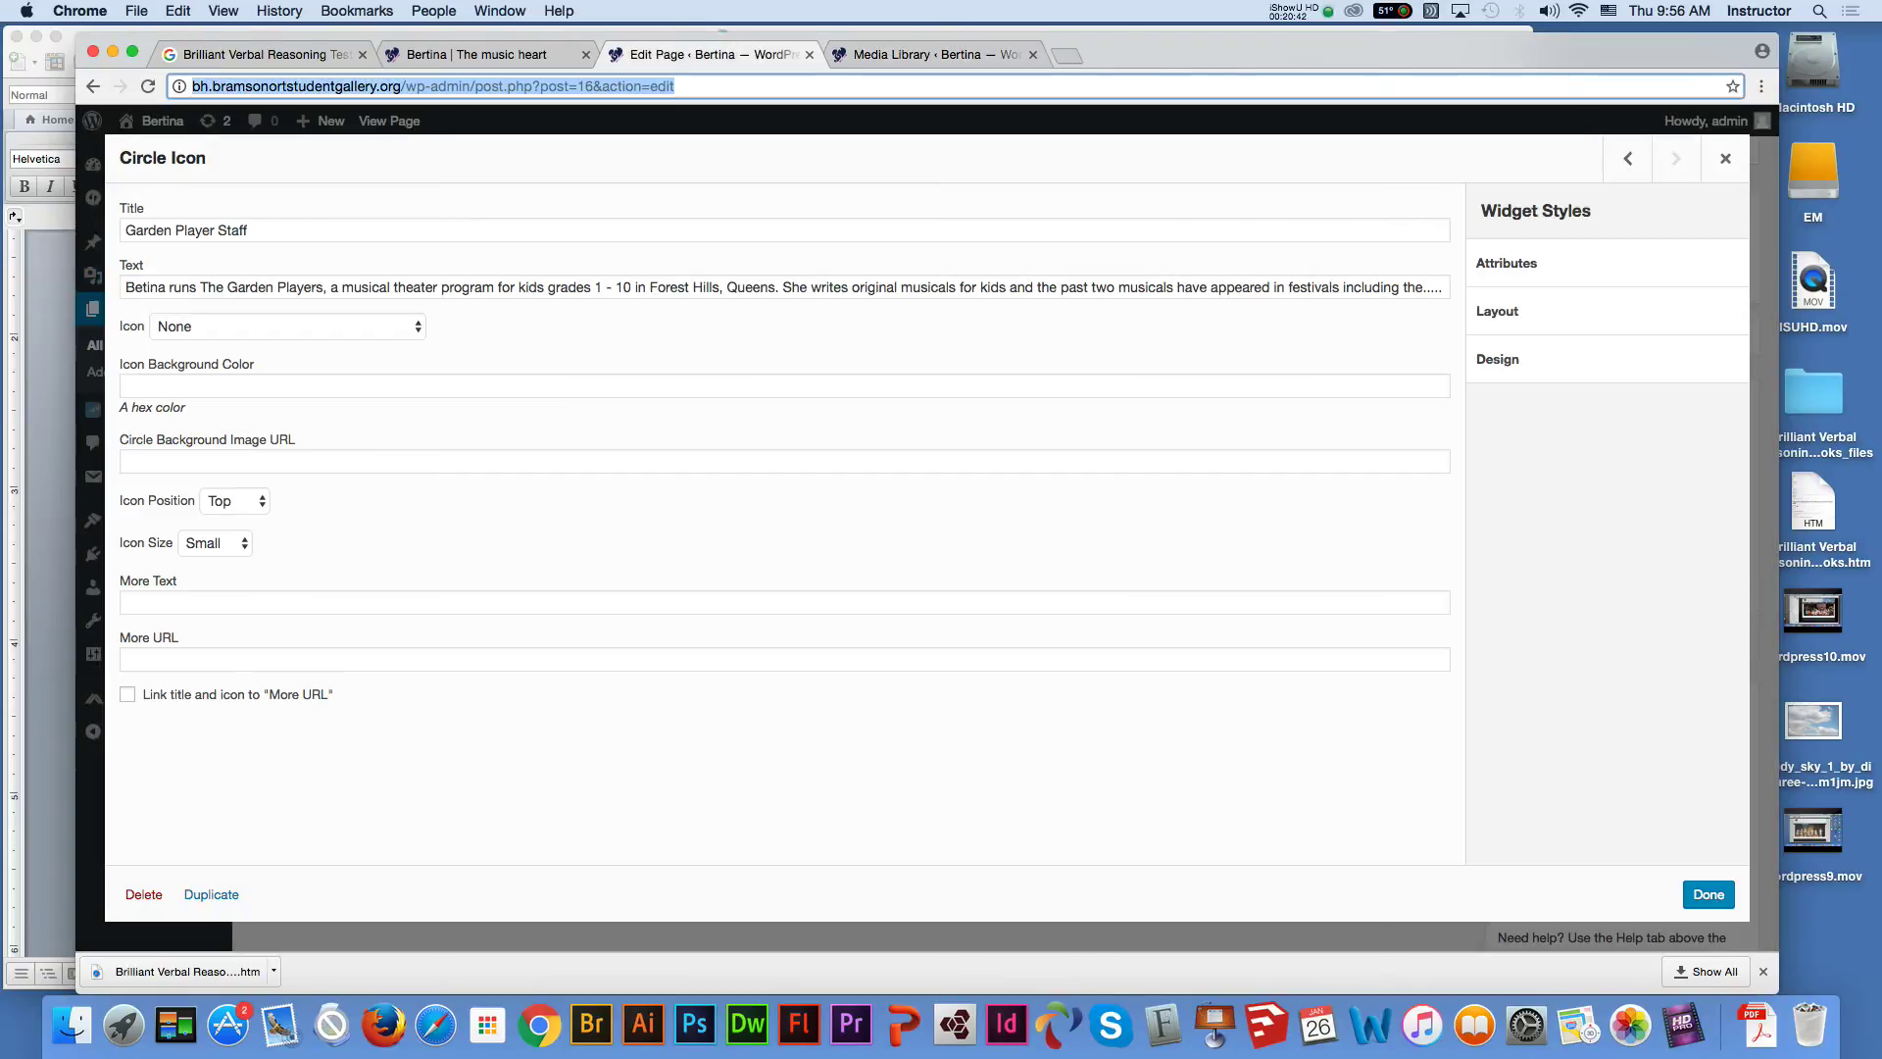
{"action": "left_click", "coordinate": [125, 387]}
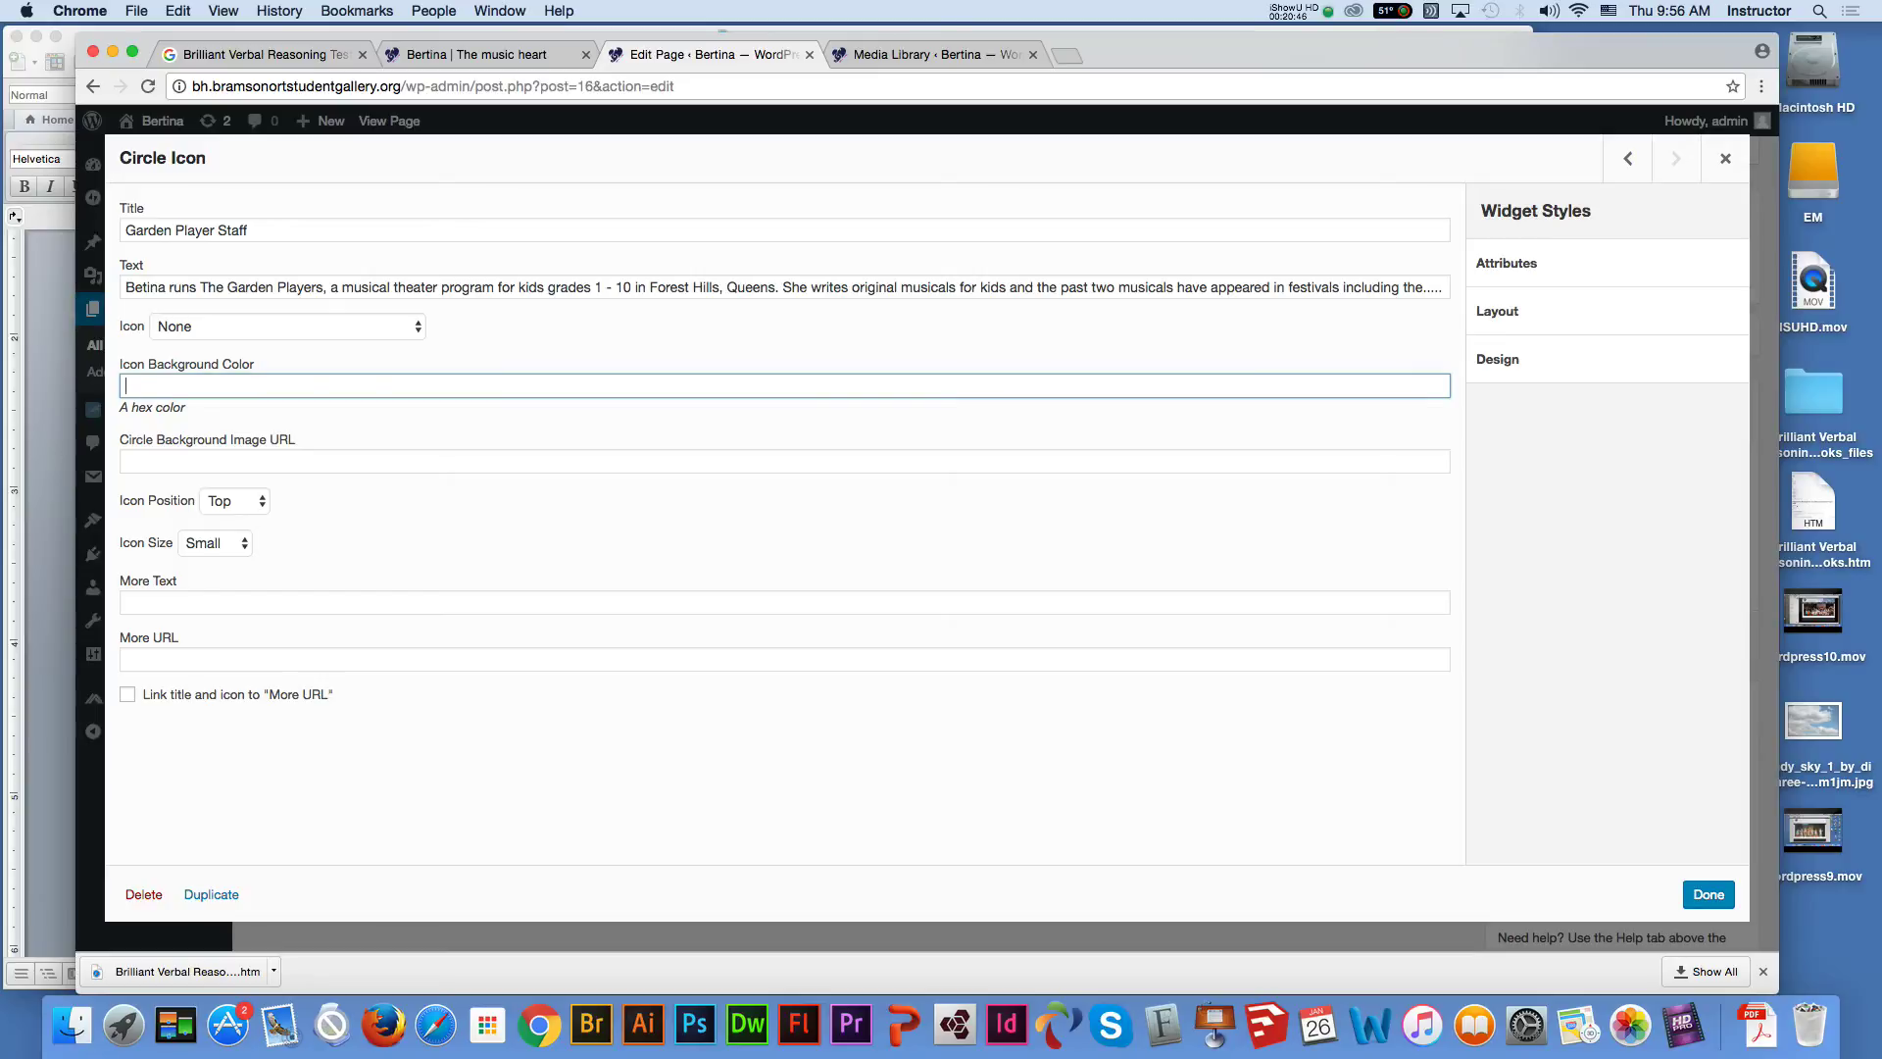
{"action": "left_click", "coordinate": [125, 462]}
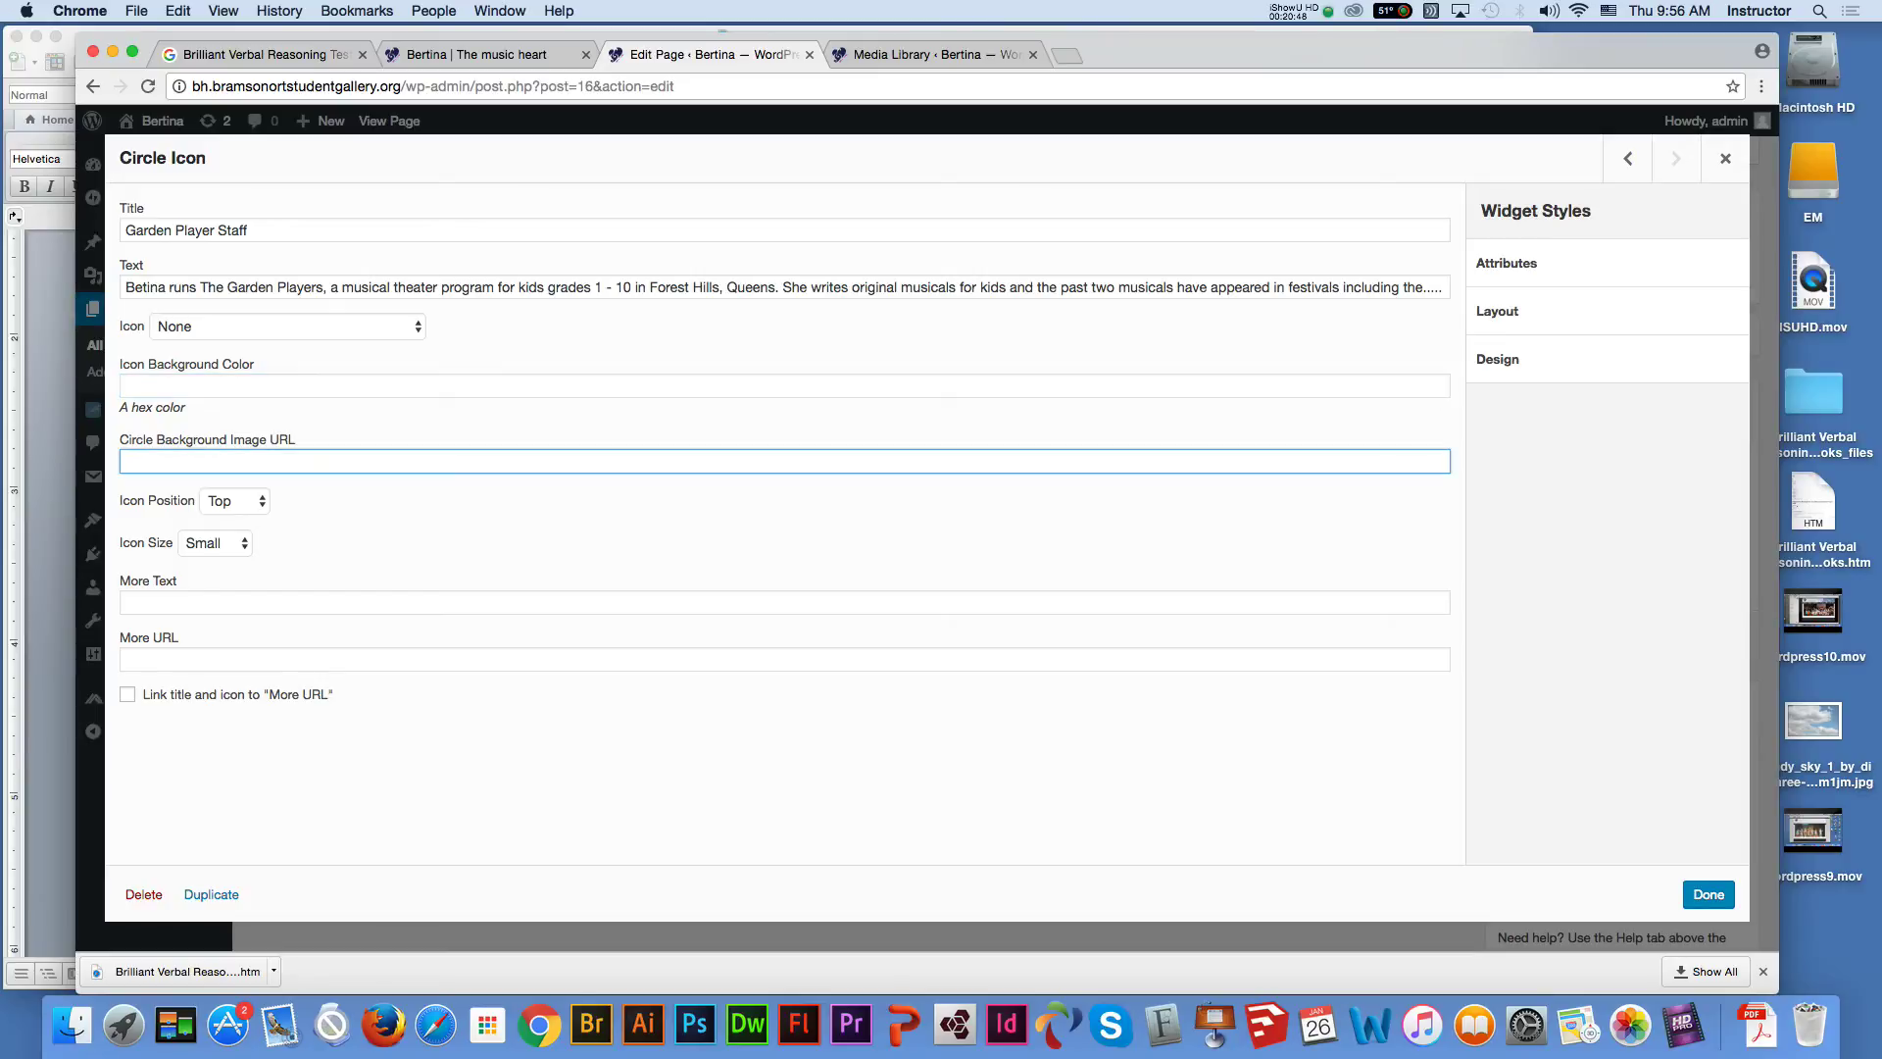
{"action": "key", "text": "super+v"}
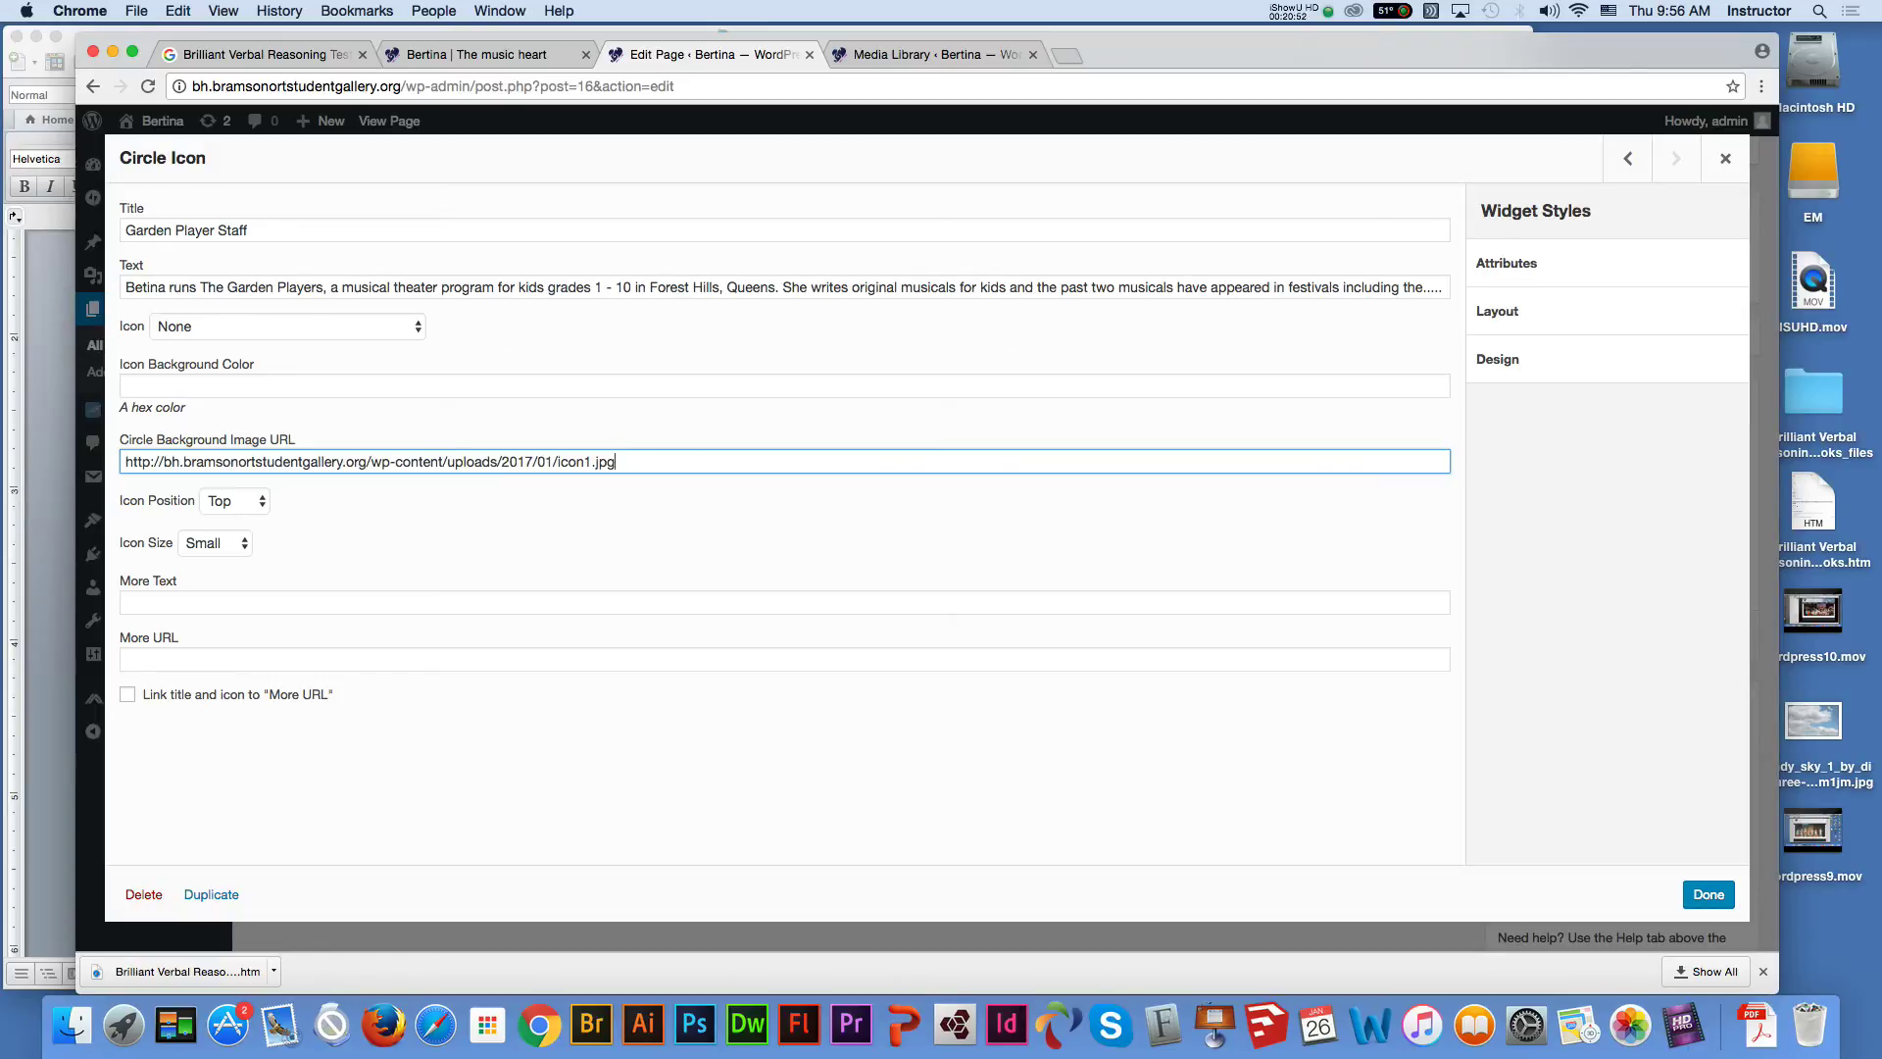
Set the Circle Icon's size to Medium and its More Text to "Getting to know us"
{"action": "left_click", "coordinate": [216, 543]}
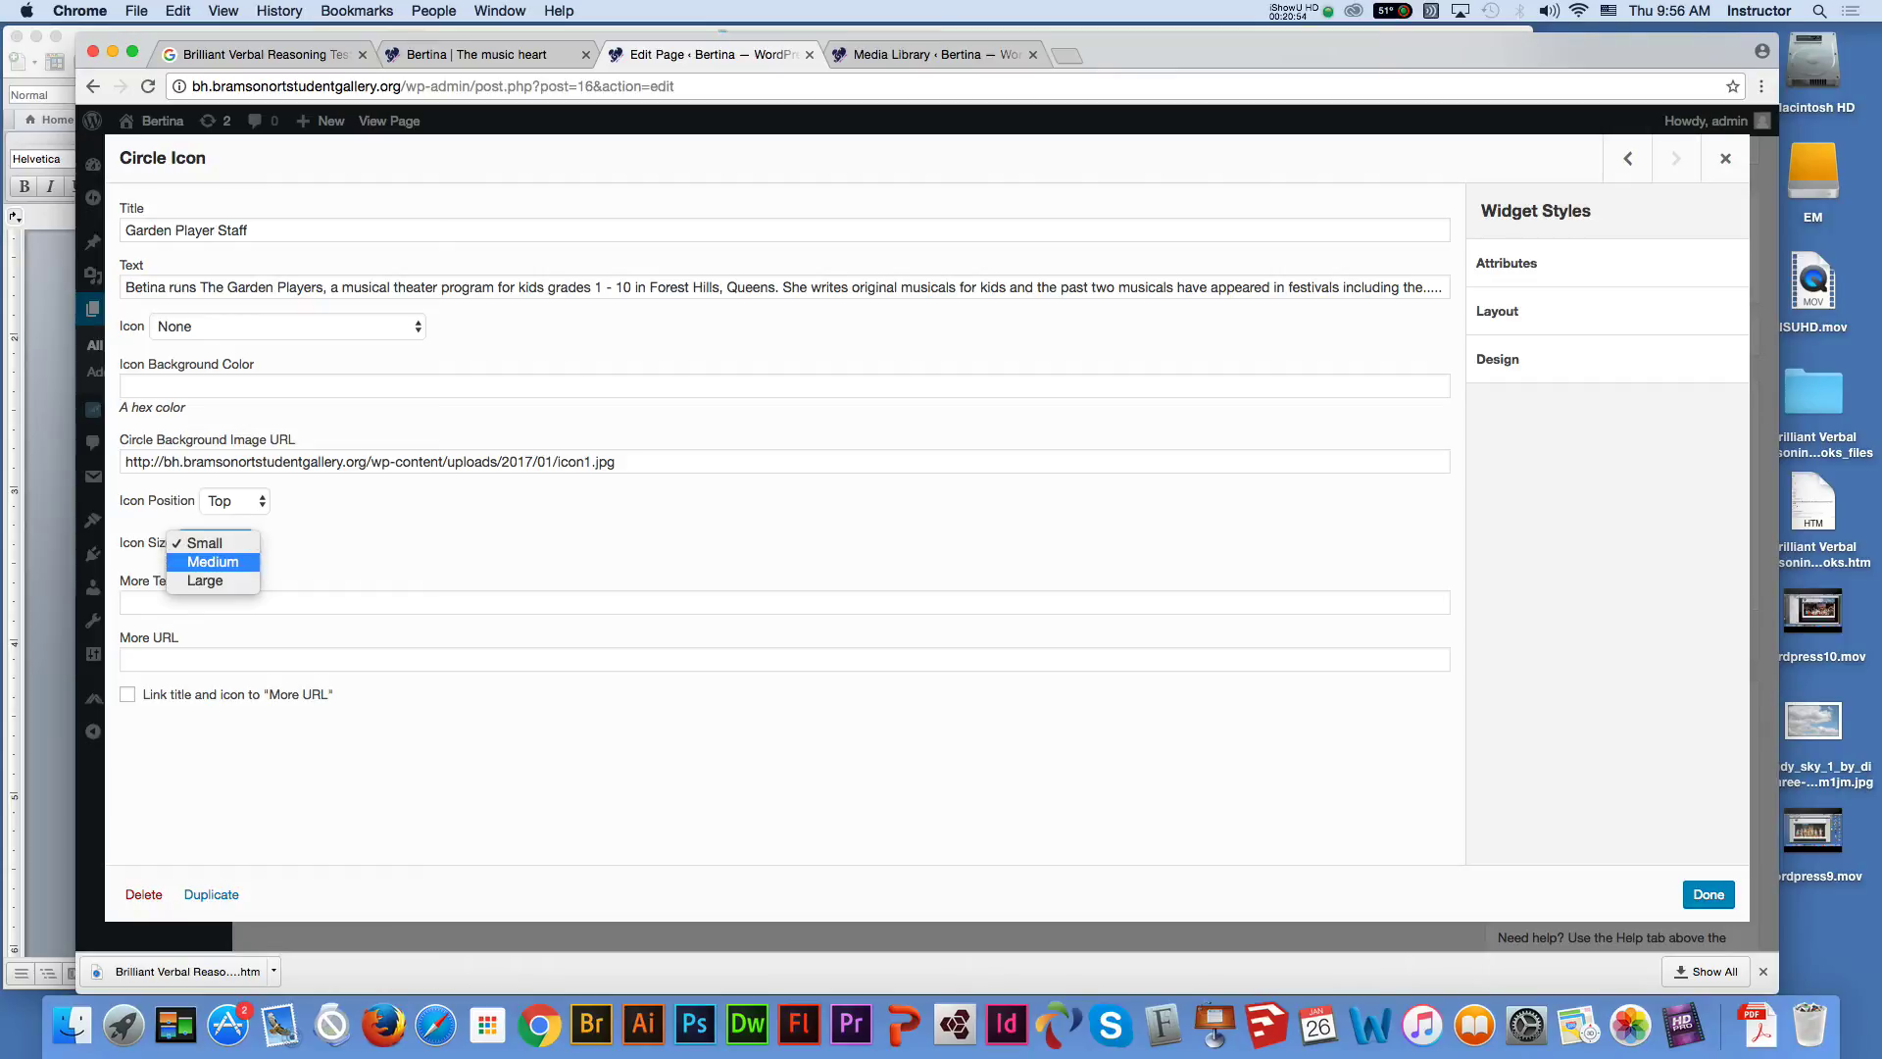
{"action": "left_click", "coordinate": [211, 559]}
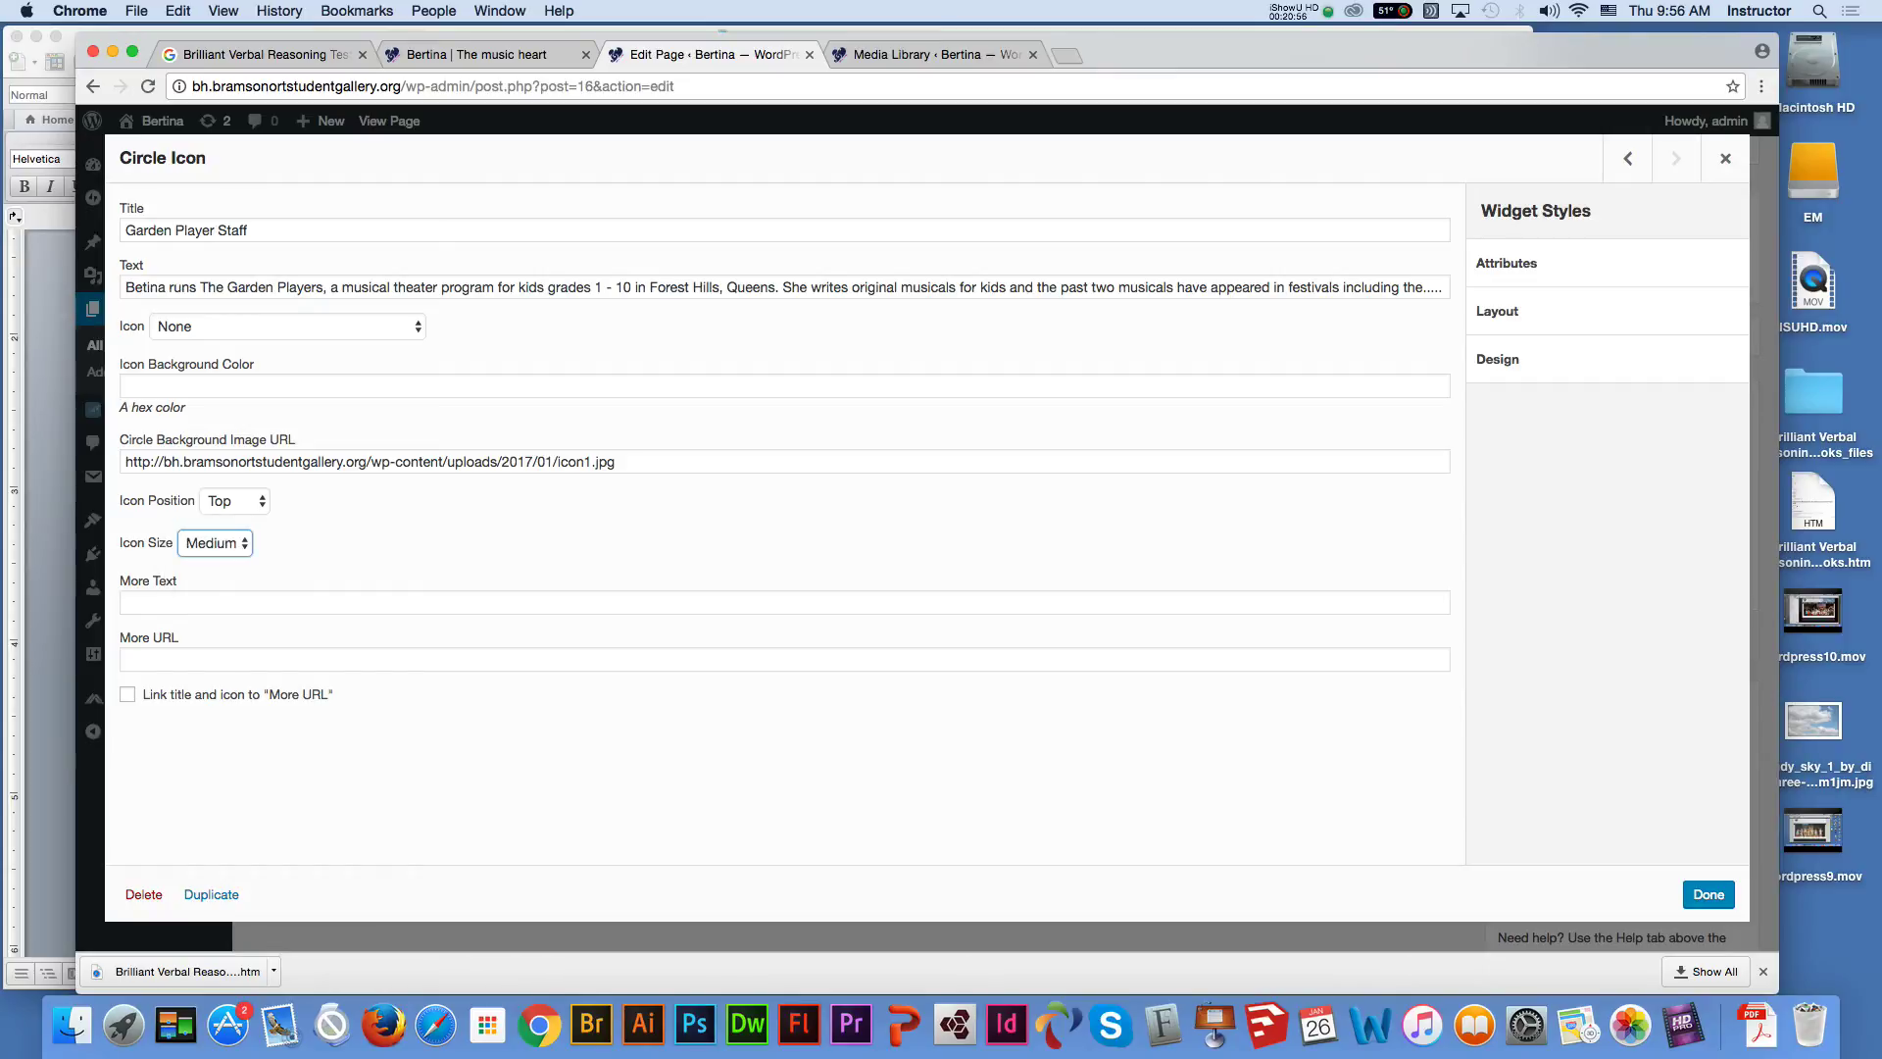
{"action": "left_click", "coordinate": [126, 602]}
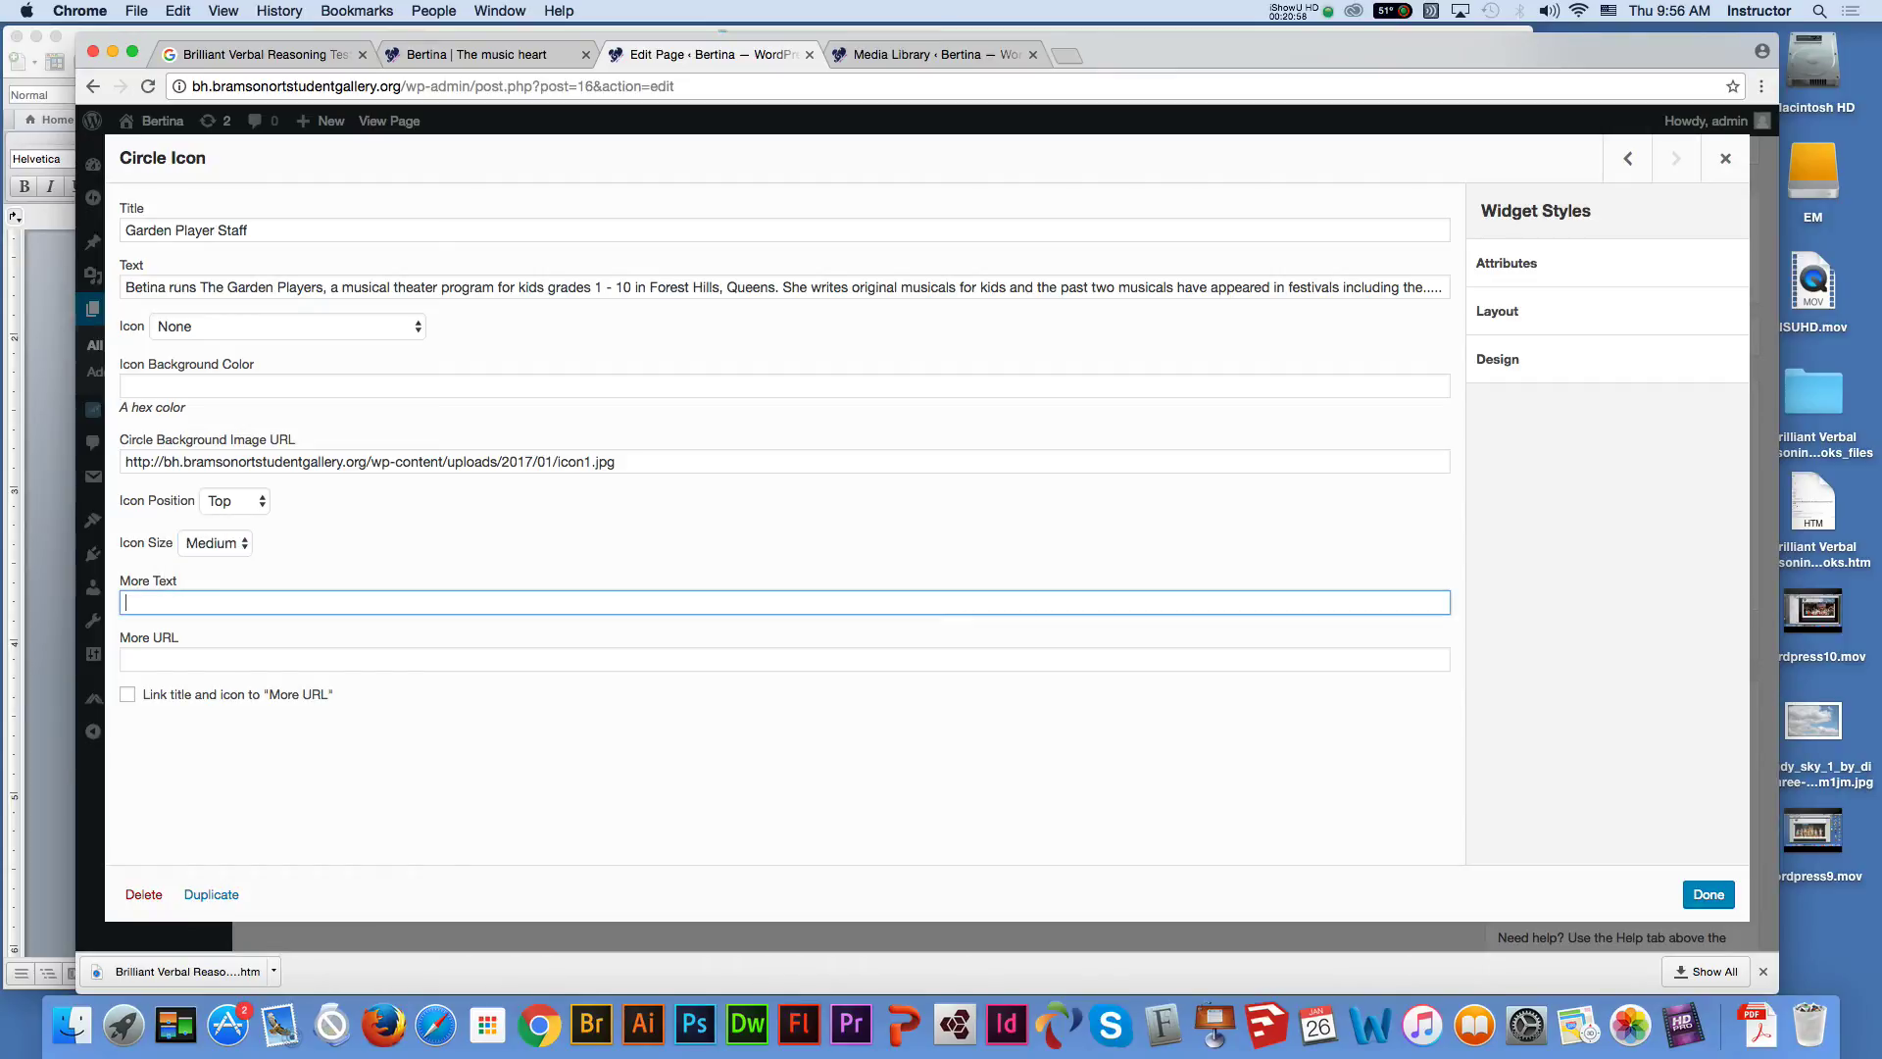
{"action": "type", "text": "Getting to know us"}
Copy the address of the site's Music page from the live site and paste it as the Circle Icon's More URL
{"action": "left_click", "coordinate": [125, 658]}
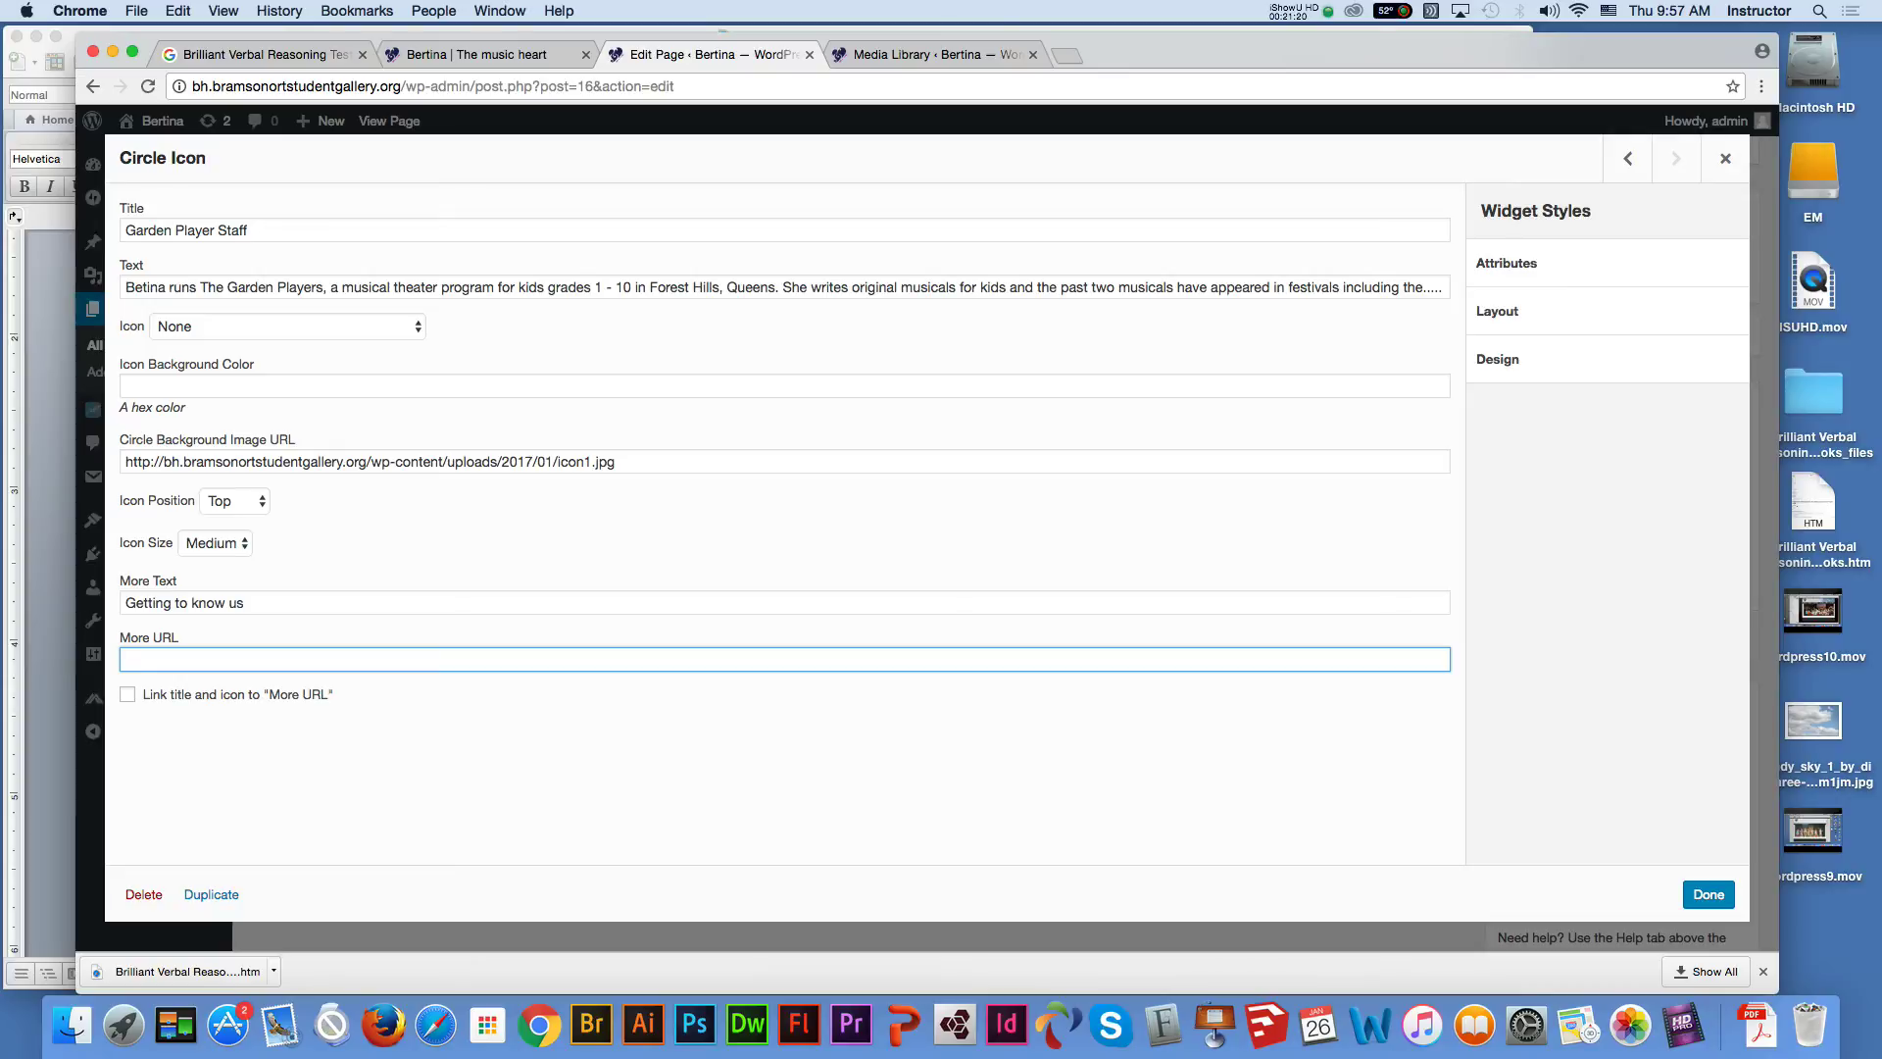
{"action": "left_click", "coordinate": [911, 54]}
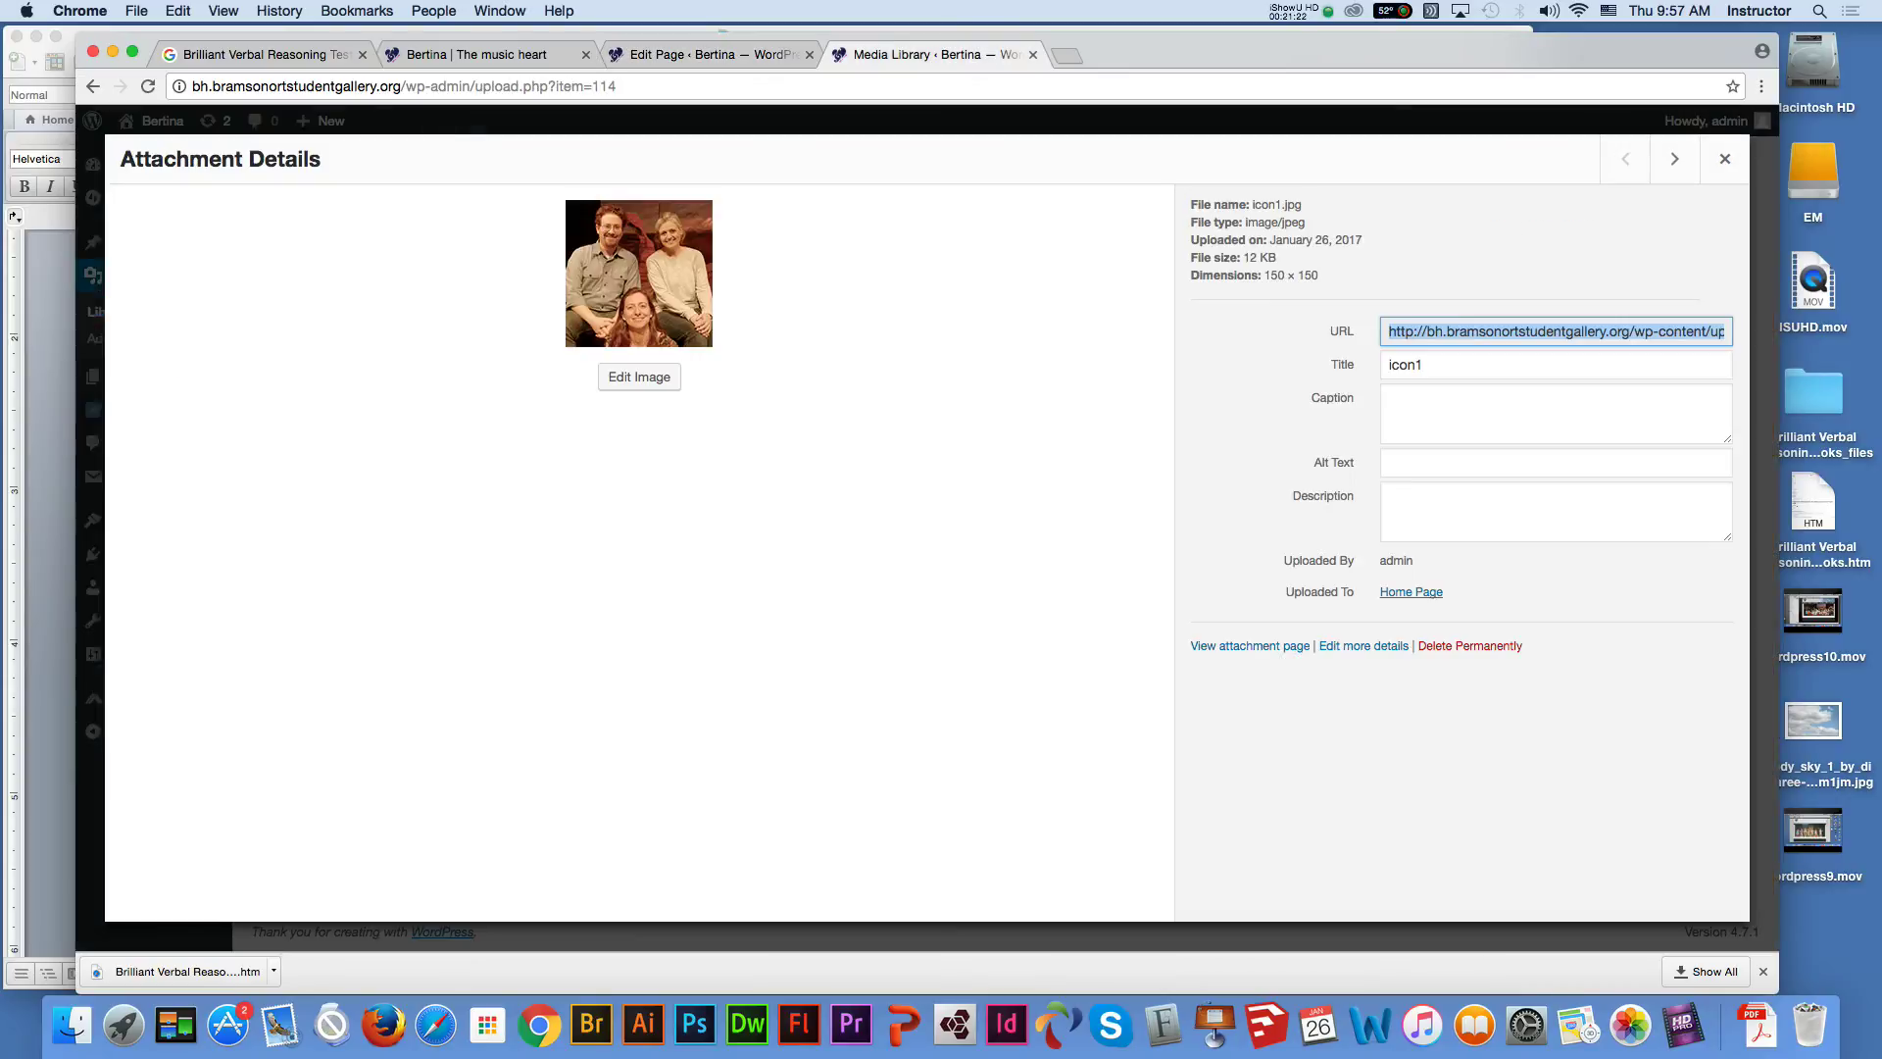
{"action": "left_click", "coordinate": [1725, 159]}
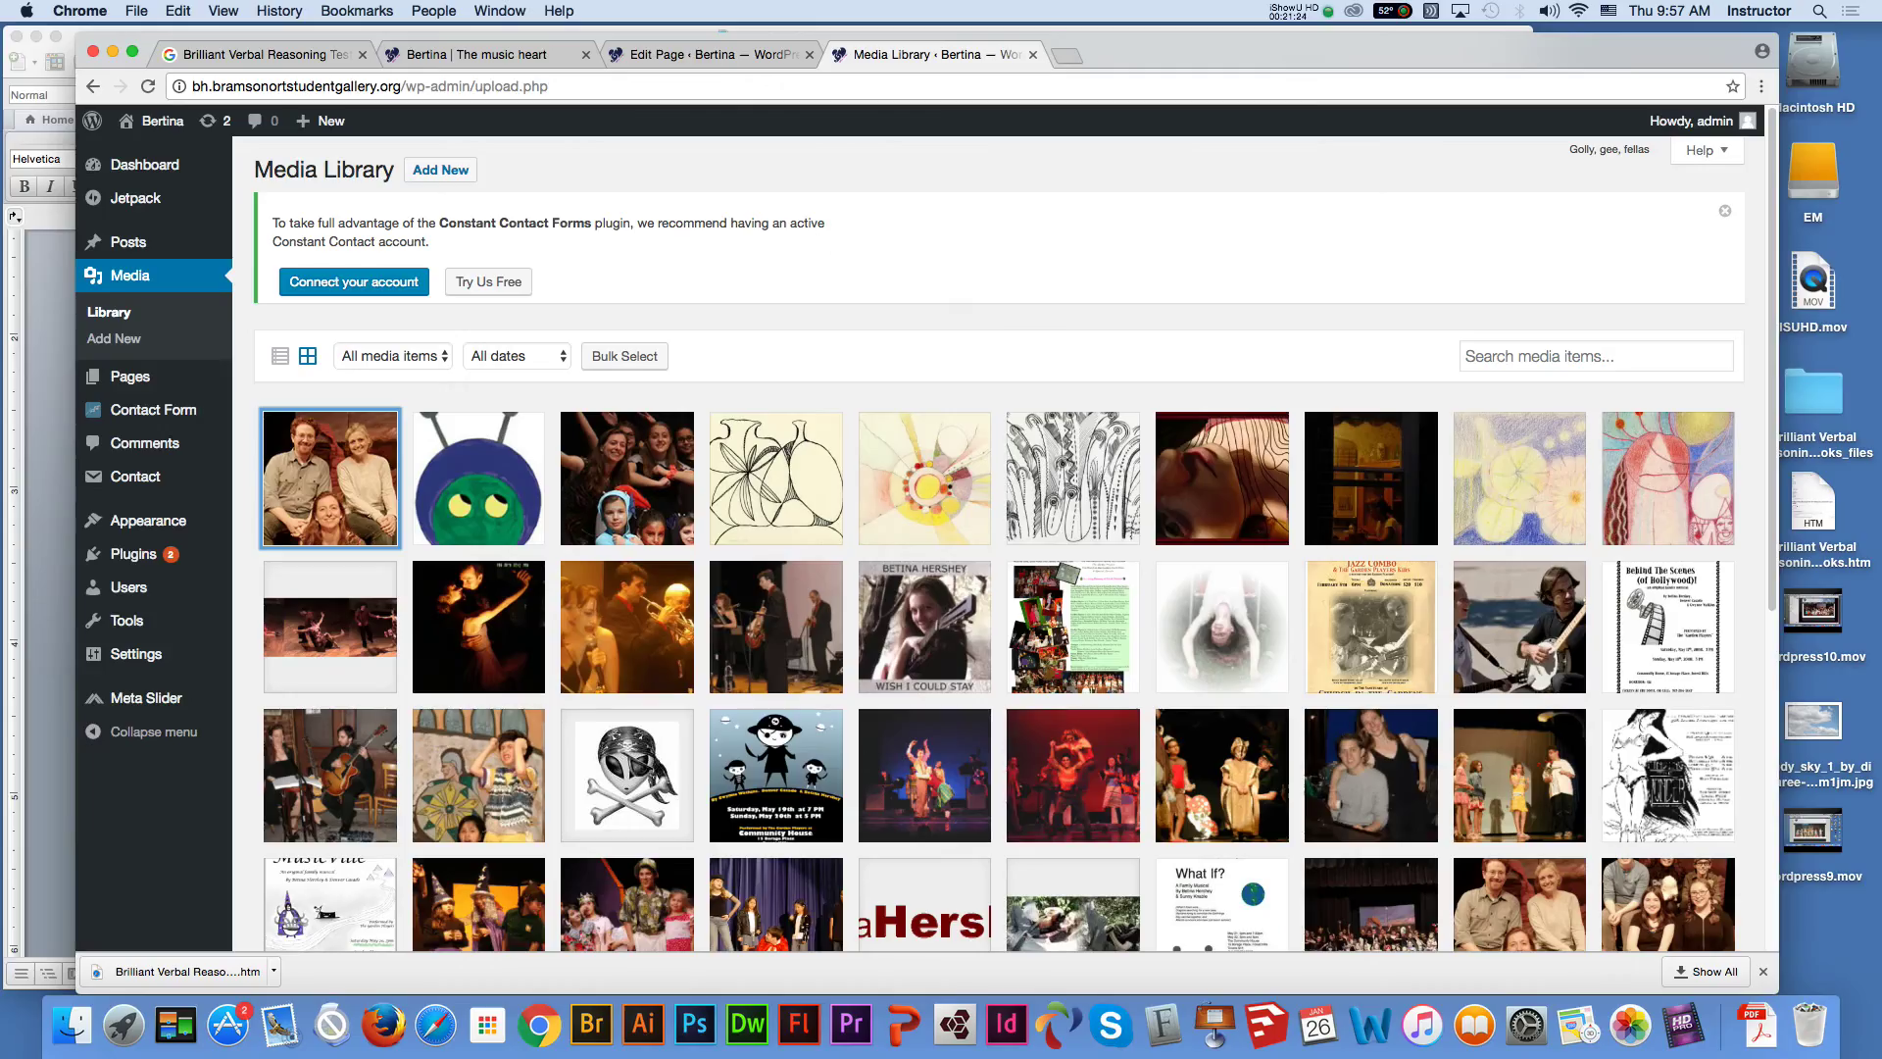
{"action": "left_click", "coordinate": [477, 54]}
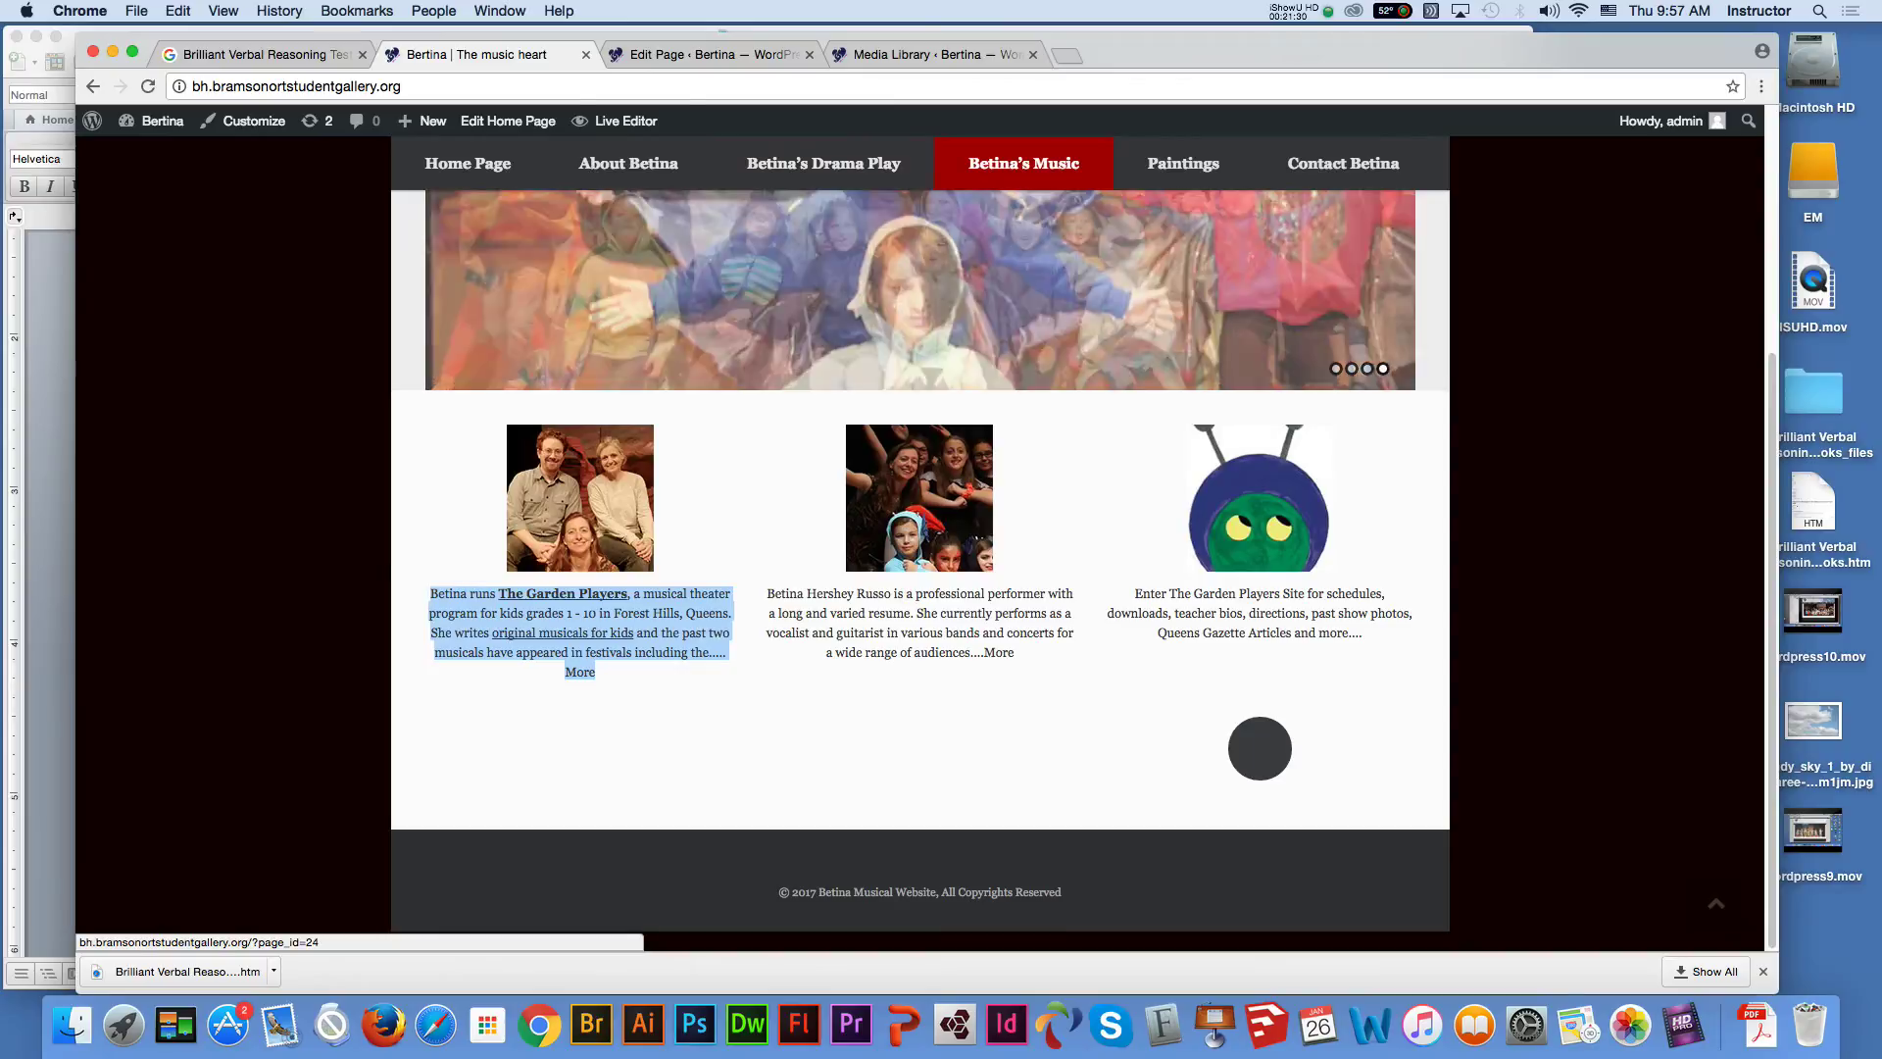
{"action": "left_click", "coordinate": [1024, 163]}
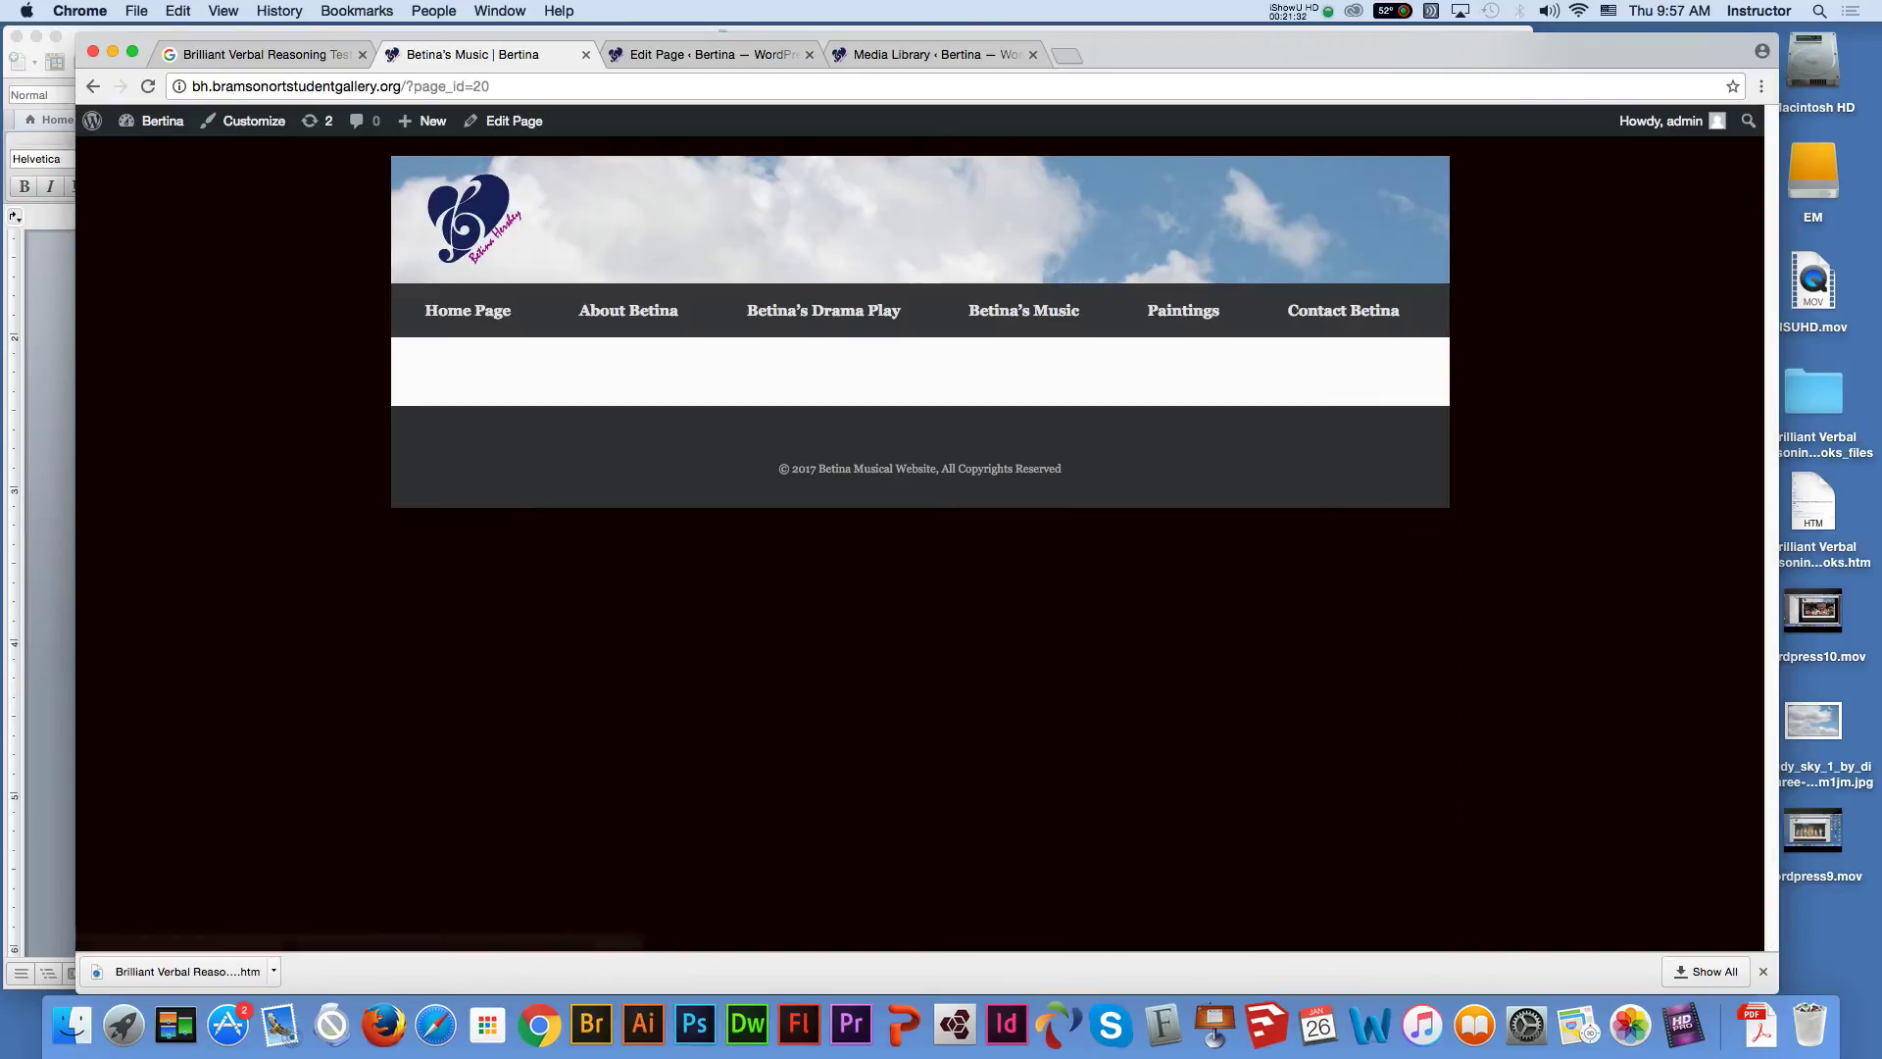
{"action": "left_click", "coordinate": [499, 86]}
{"action": "key", "text": "super+c"}
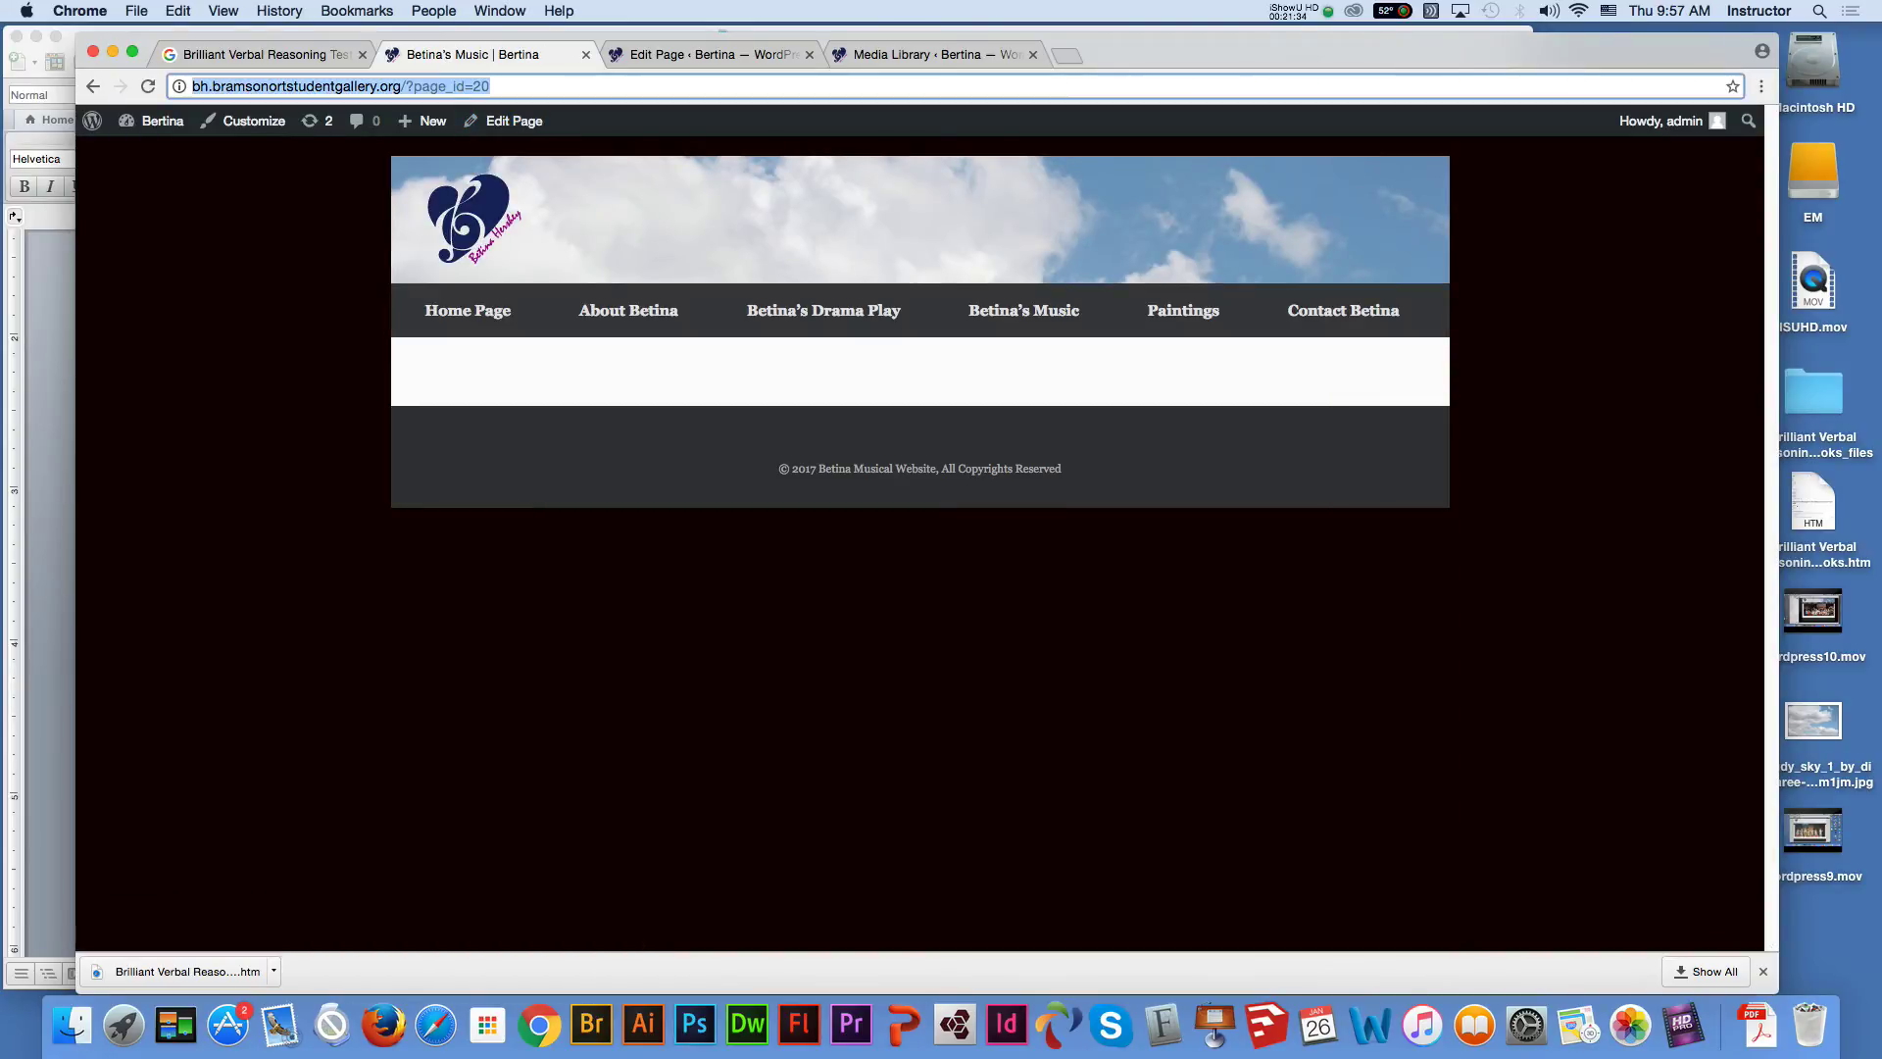
{"action": "left_click", "coordinate": [931, 54]}
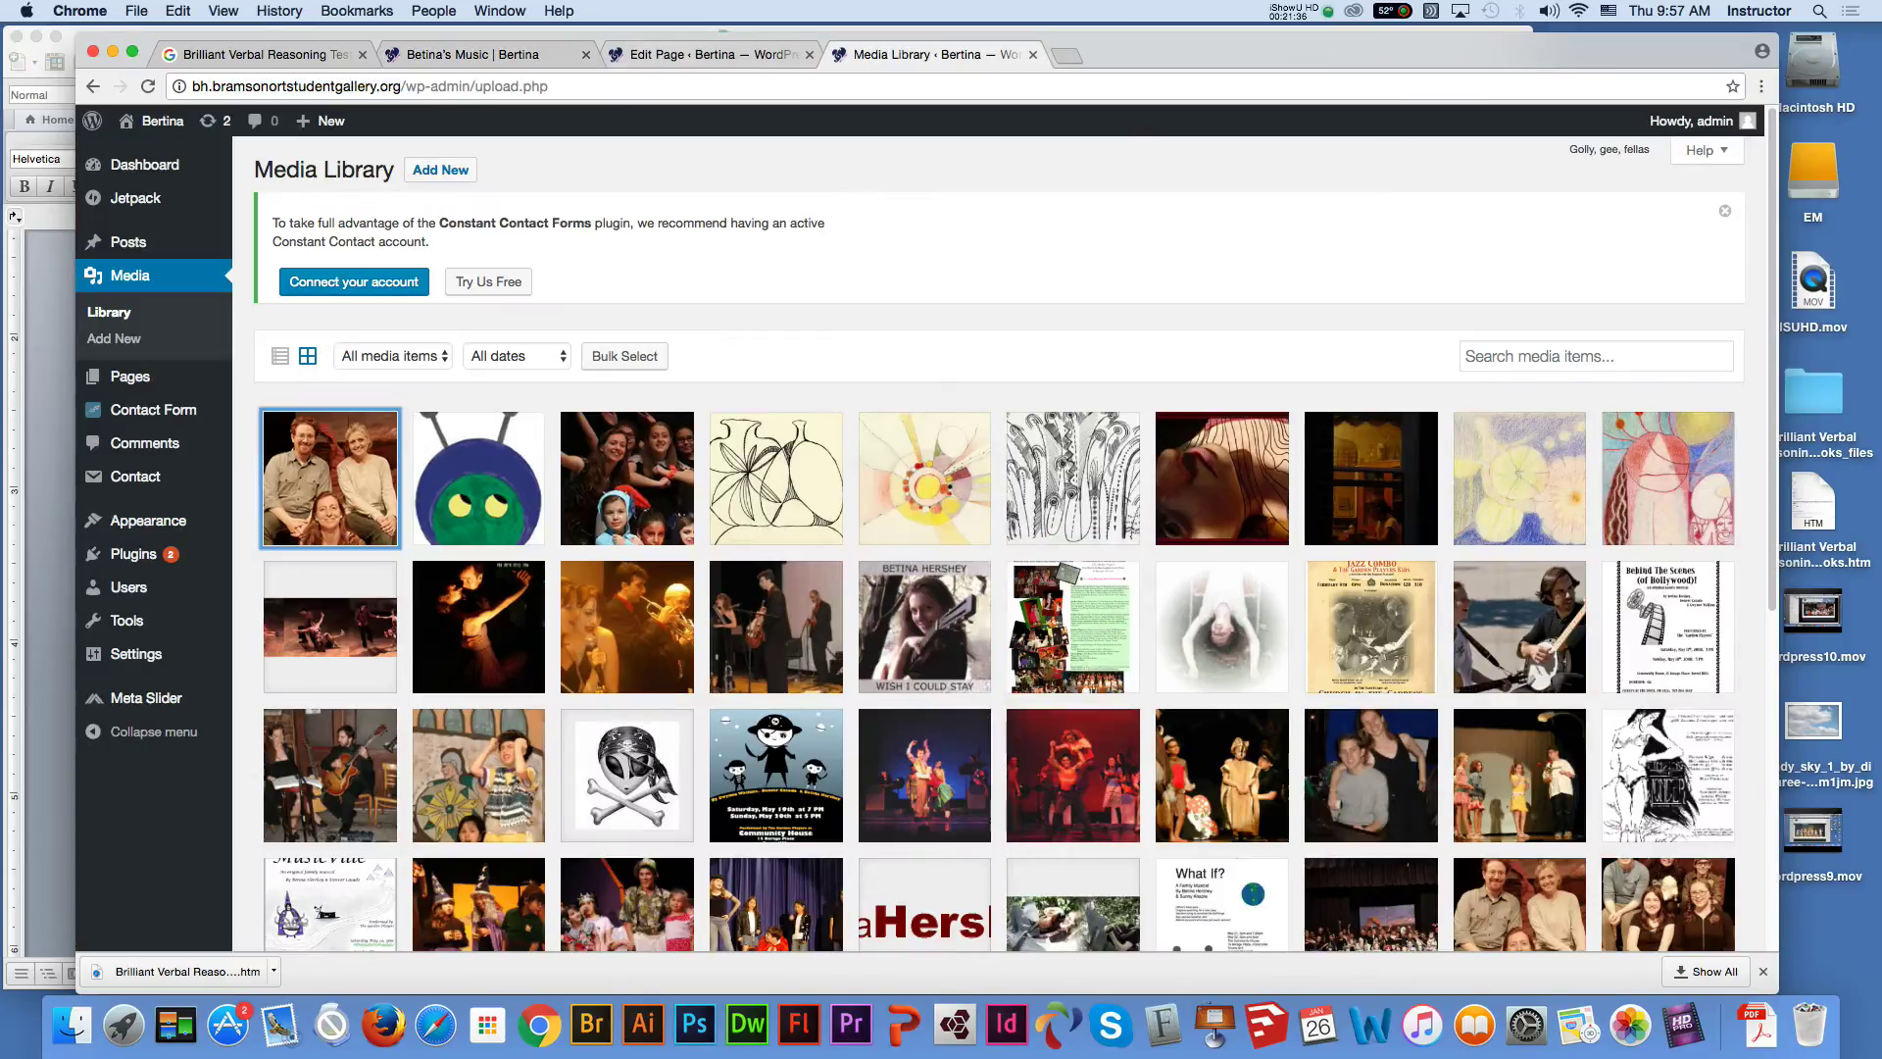
{"action": "left_click", "coordinate": [710, 54]}
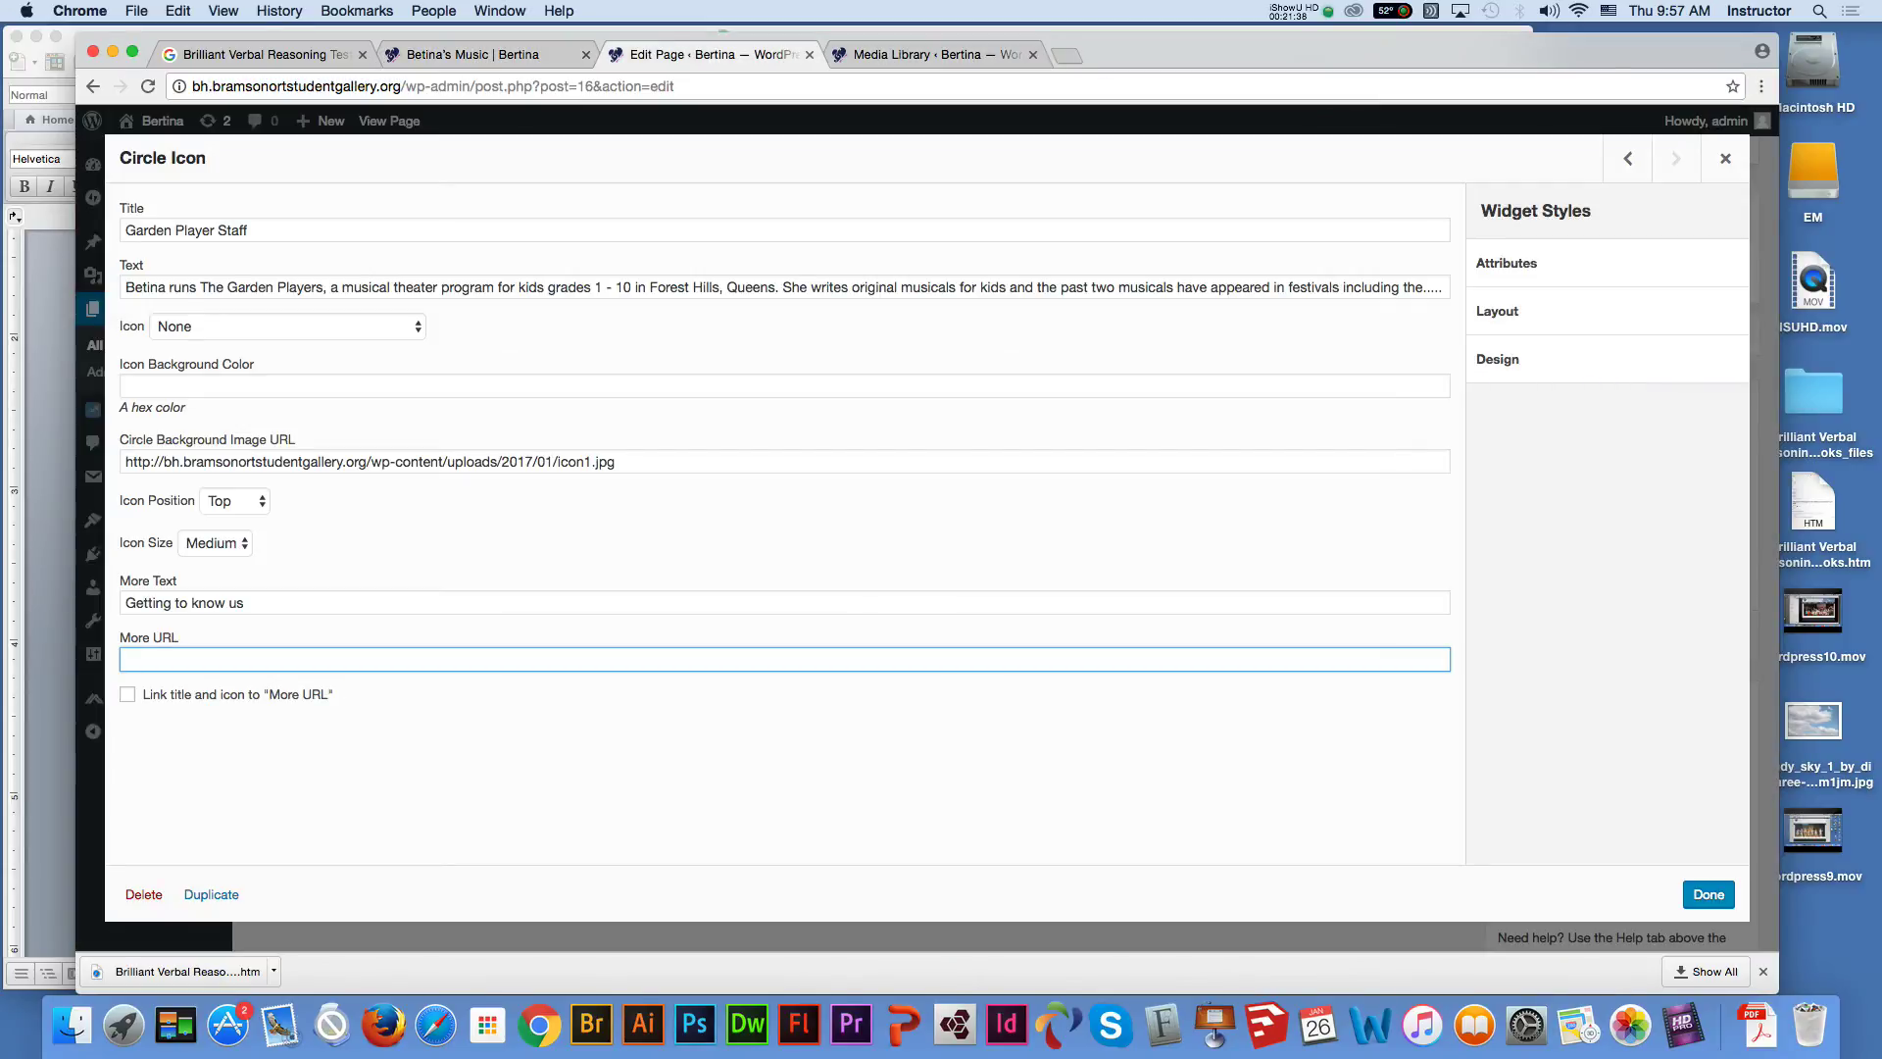
{"action": "key", "text": "super+v"}
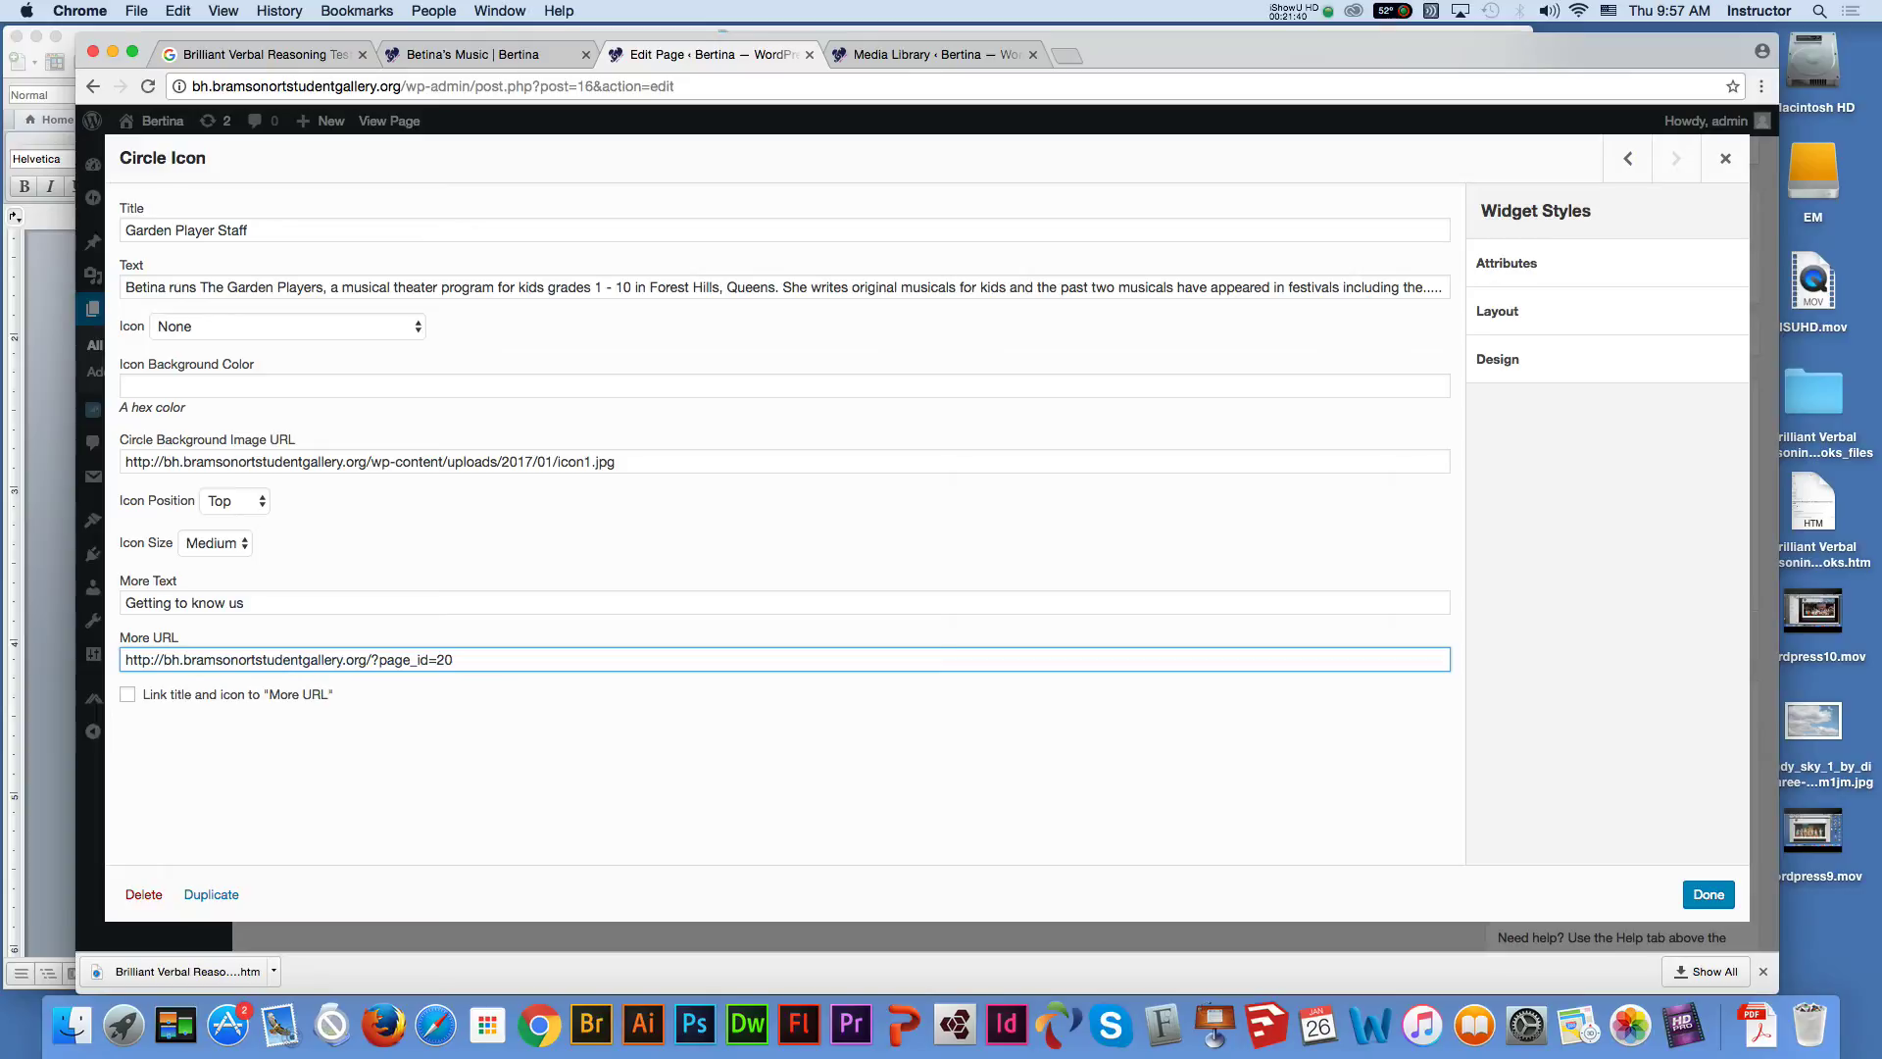
Link the Circle Icon's title and icon to the More URL, finish the widget and update the home page
{"action": "left_click", "coordinate": [127, 694]}
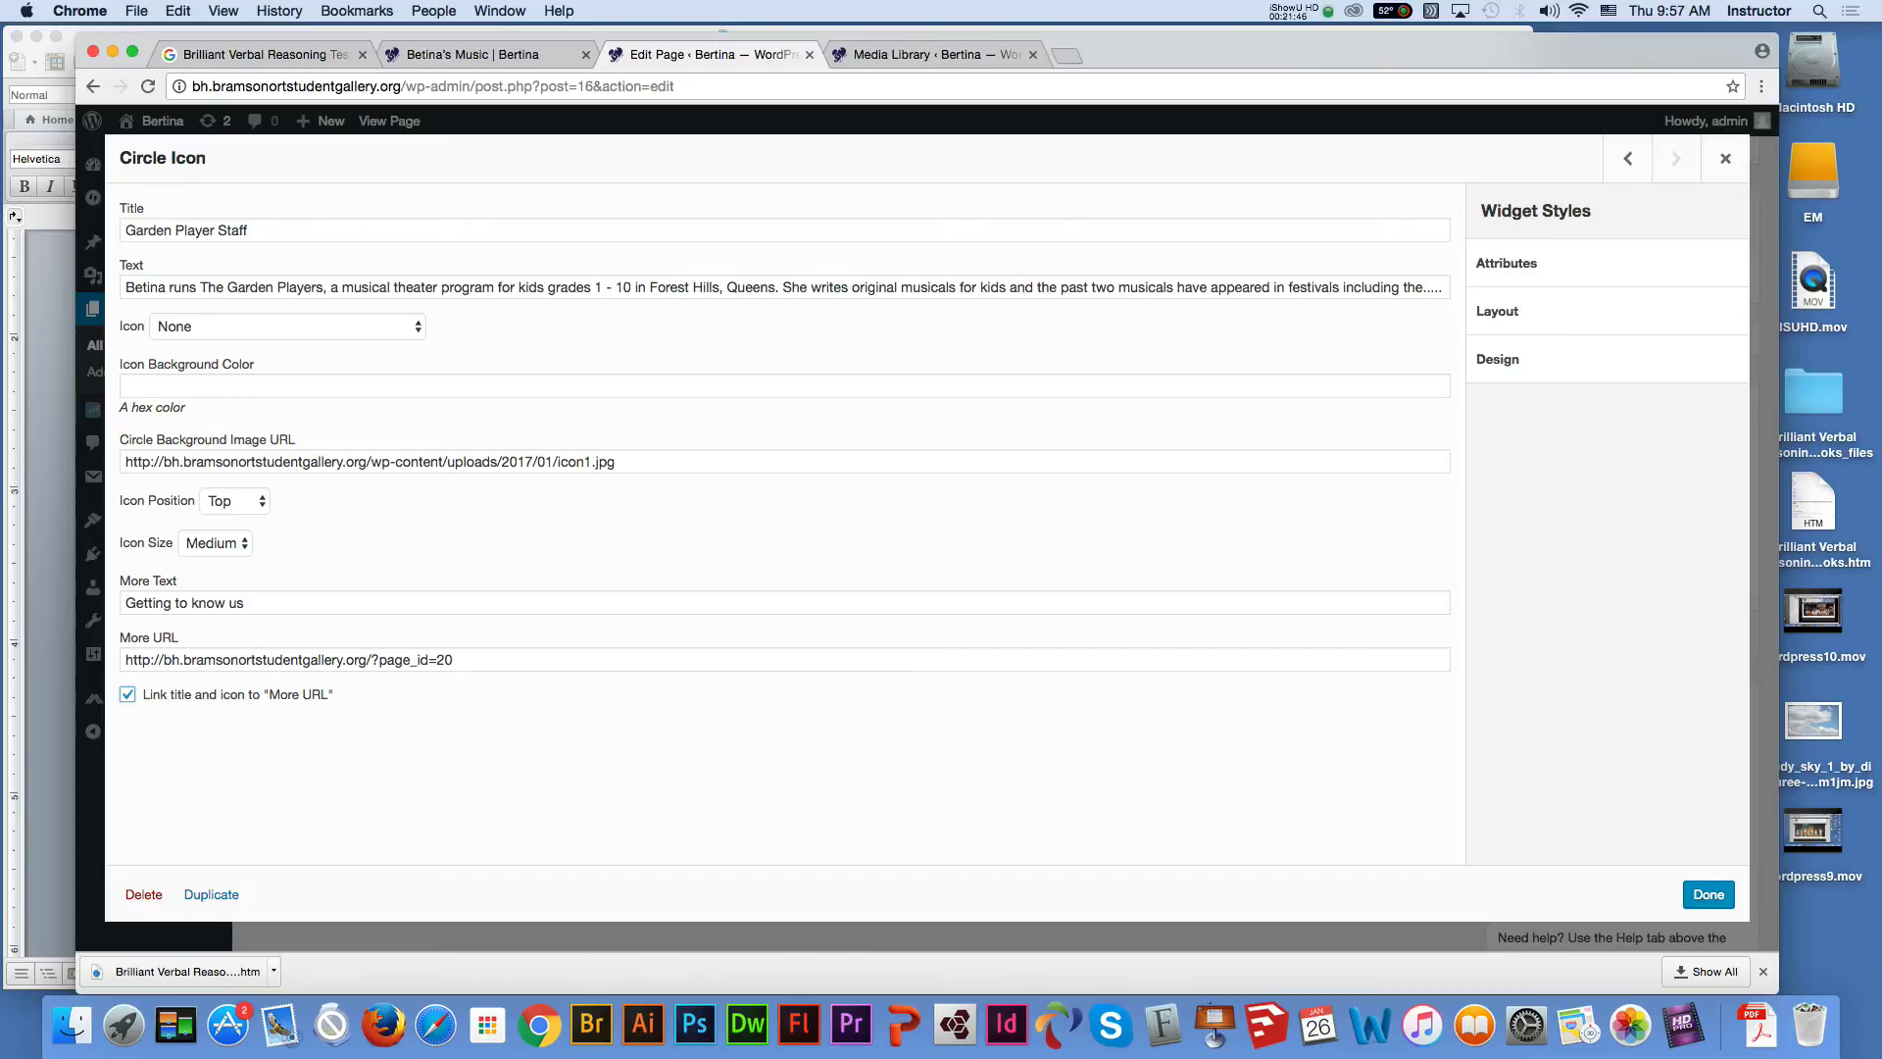
{"action": "left_click", "coordinate": [1707, 894]}
{"action": "left_click", "coordinate": [1698, 635]}
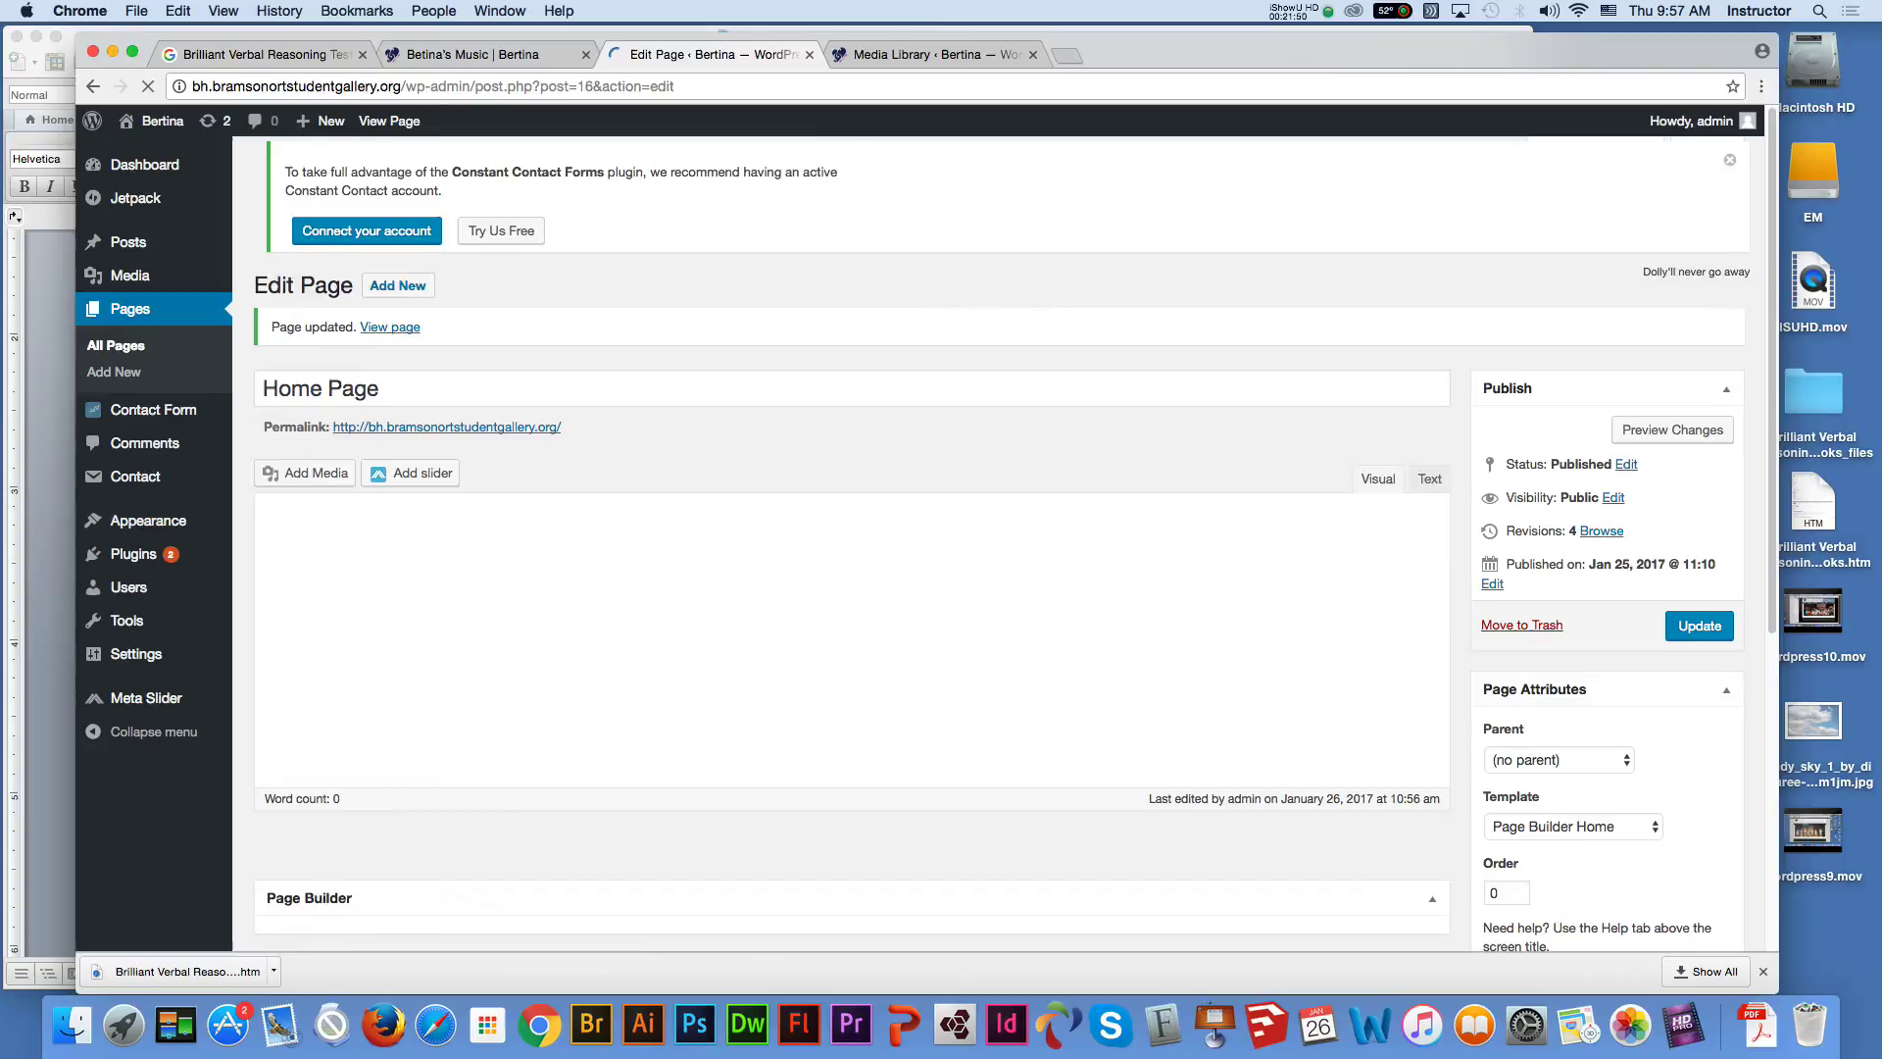
Preview the home page's changes and examine the Circle Icon in the second row
{"action": "left_click", "coordinate": [1673, 440]}
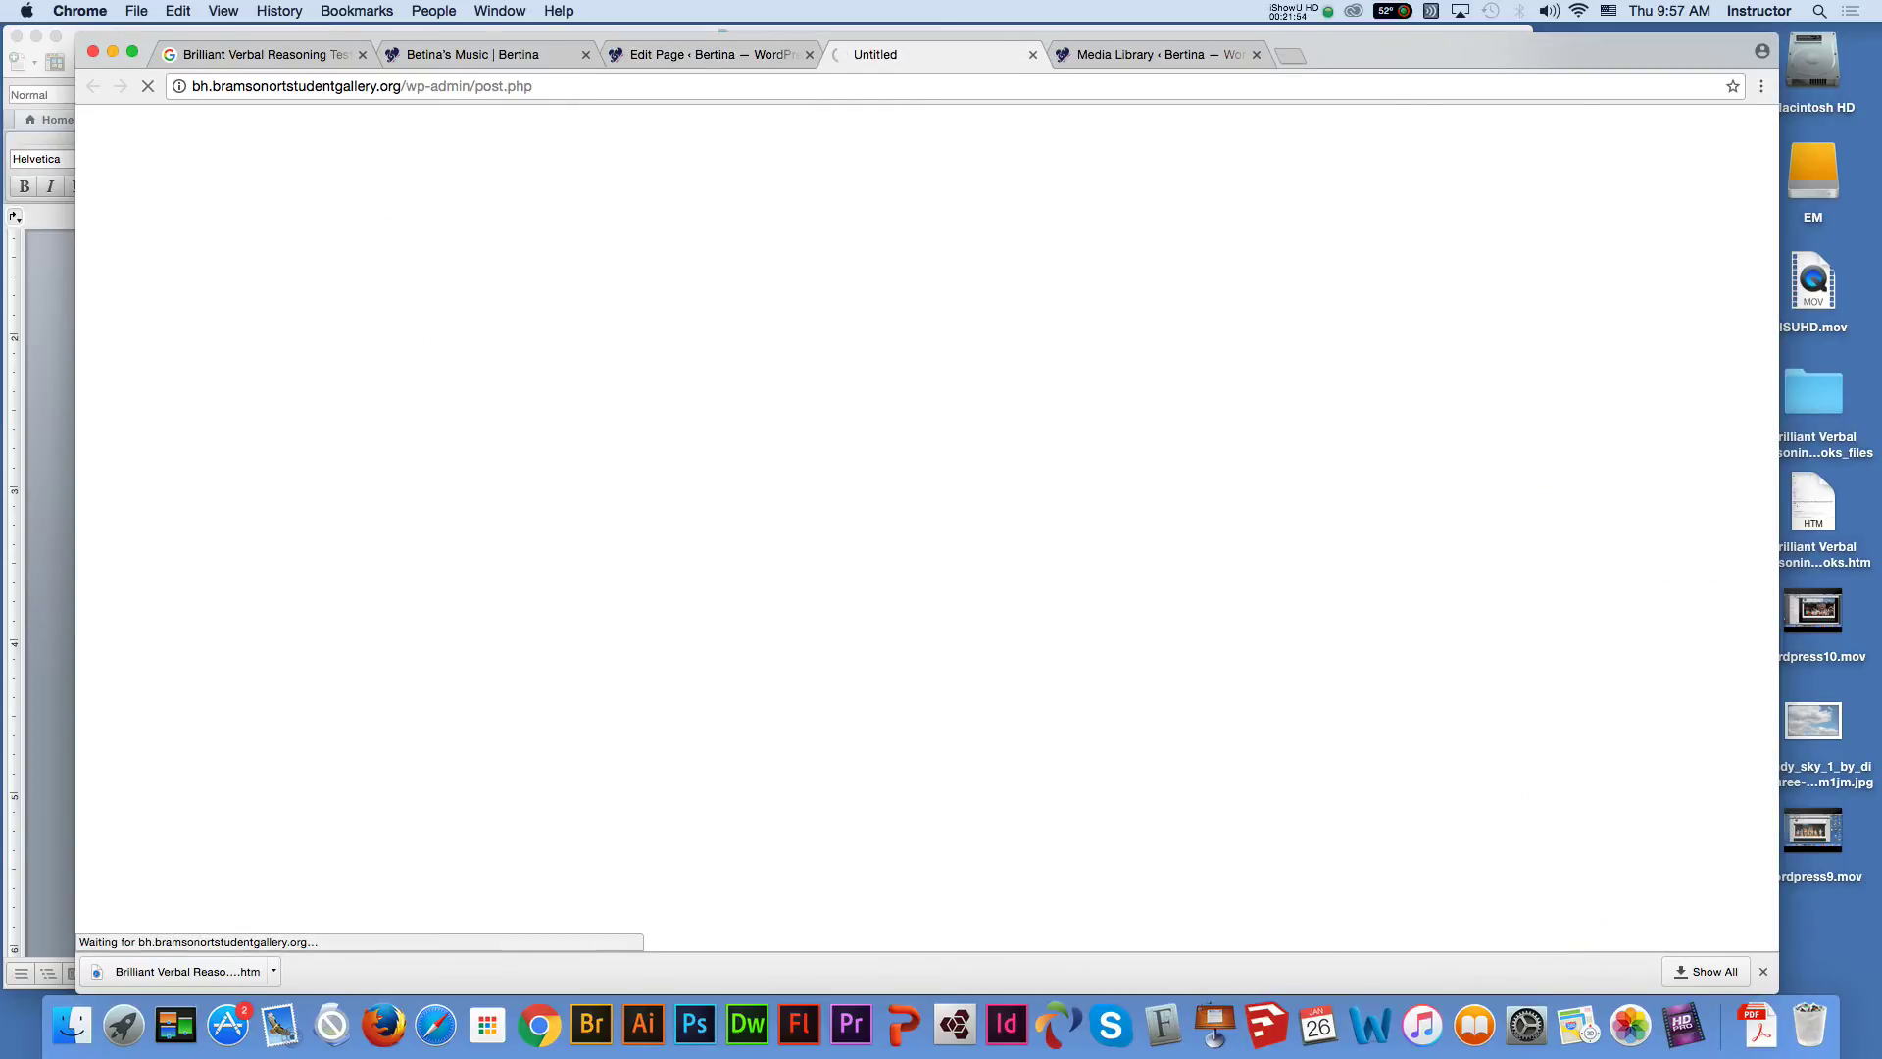
{"action": "scroll", "coordinate": [921, 529], "scroll_direction": "down", "scroll_amount": 10}
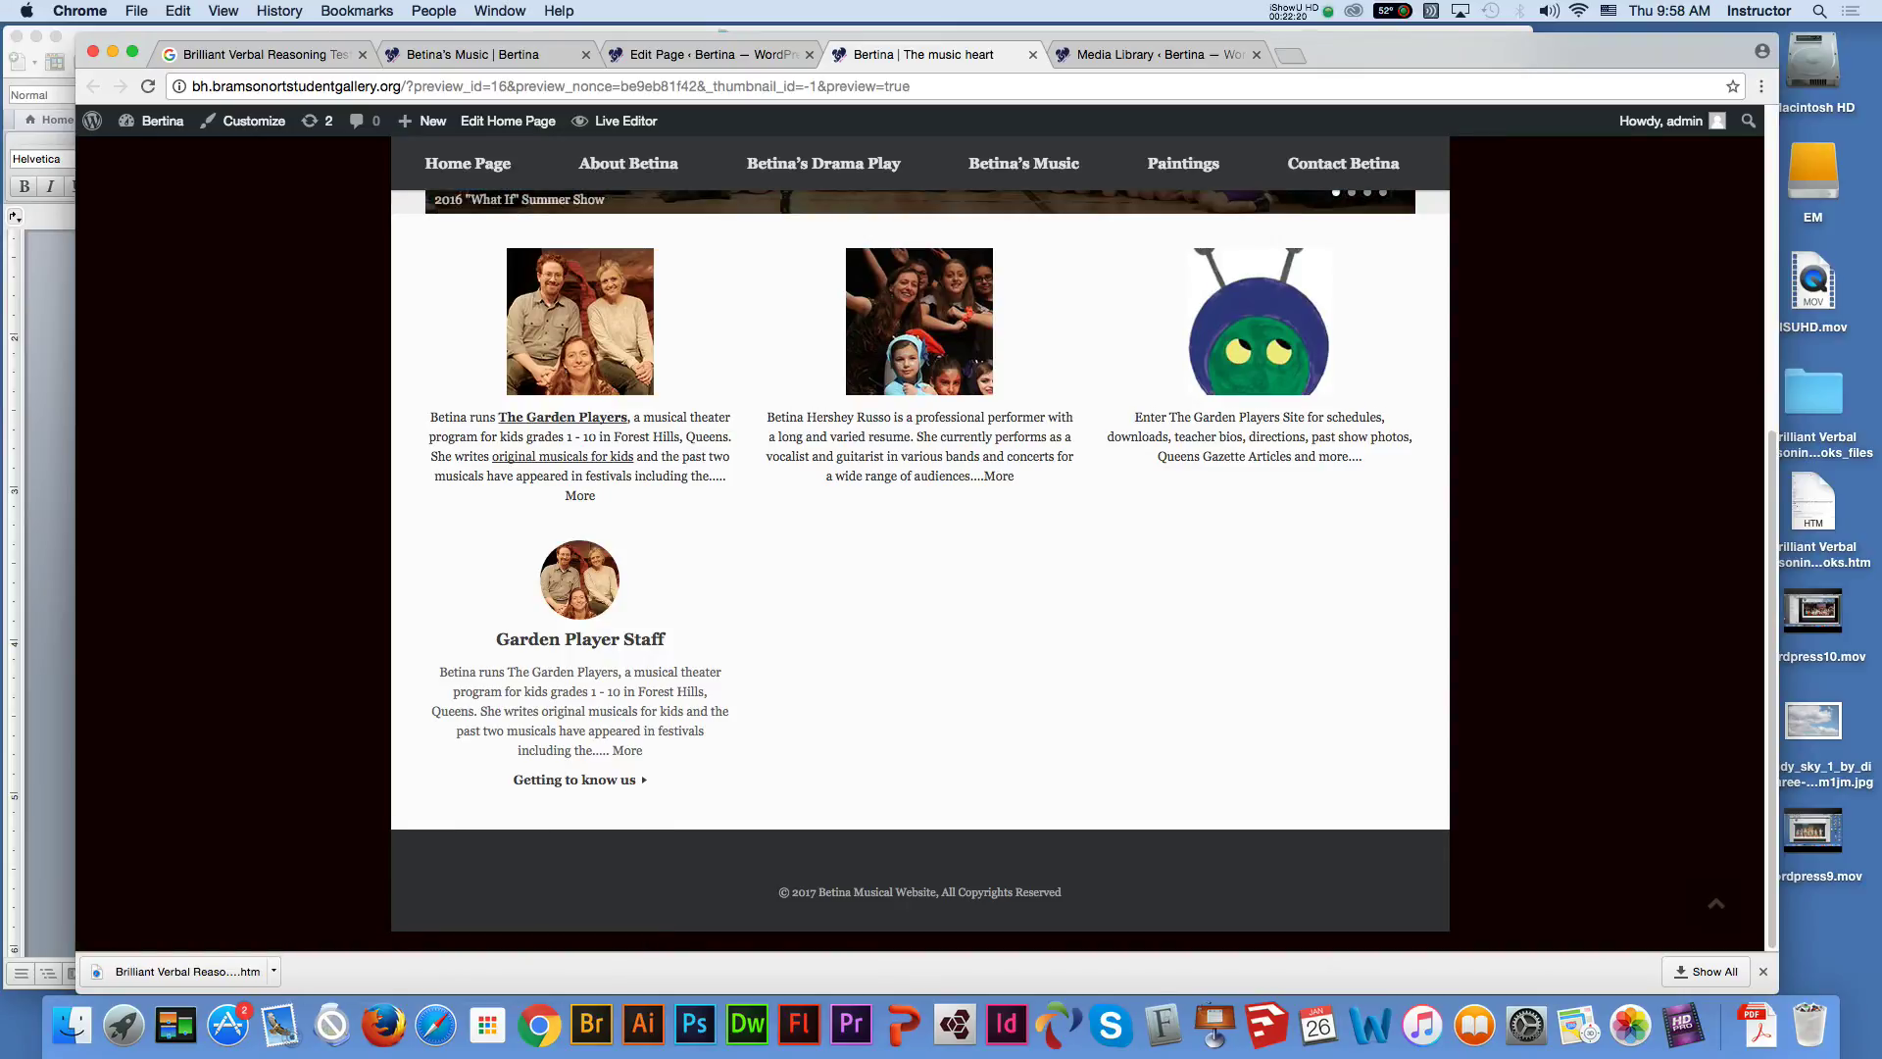
{"action": "left_click", "coordinate": [1152, 54]}
{"action": "left_click", "coordinate": [923, 54]}
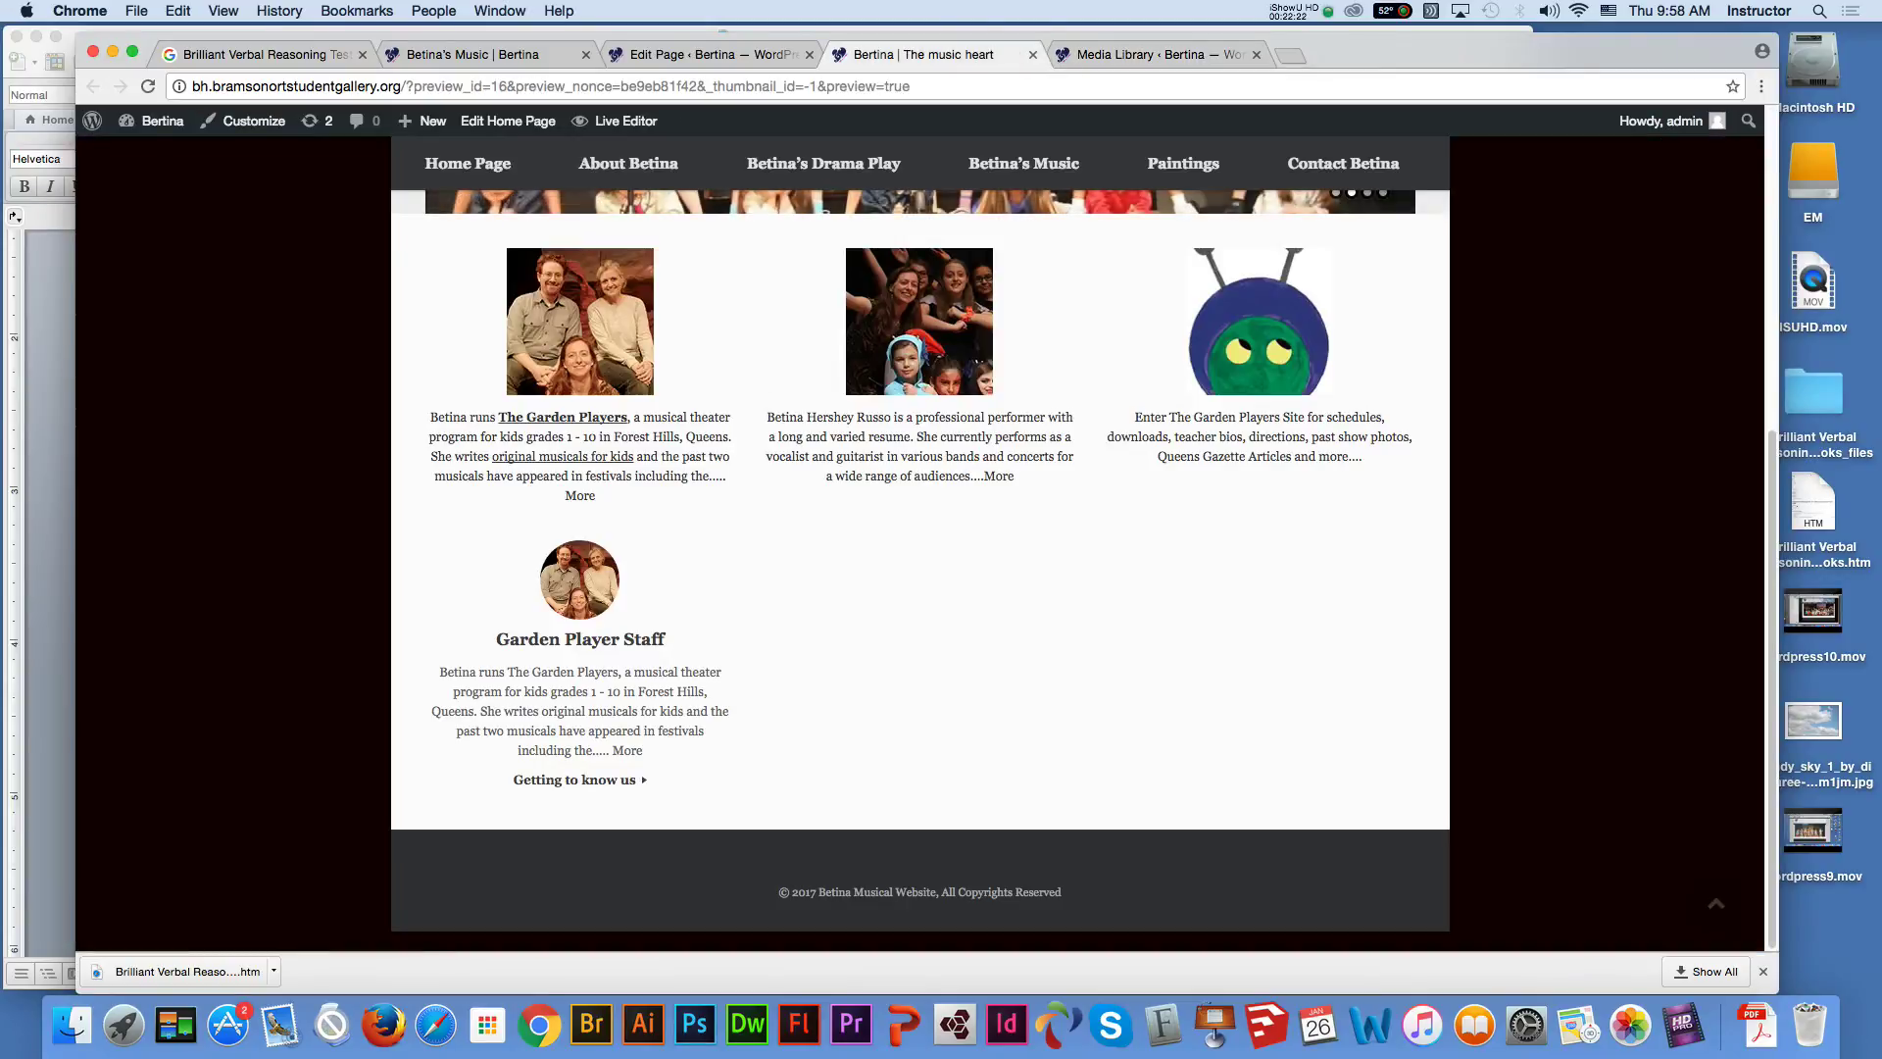
Back in the page editor, duplicate the Circle Icon twice and place the copies in the second row's second and third columns
{"action": "left_click", "coordinate": [706, 54]}
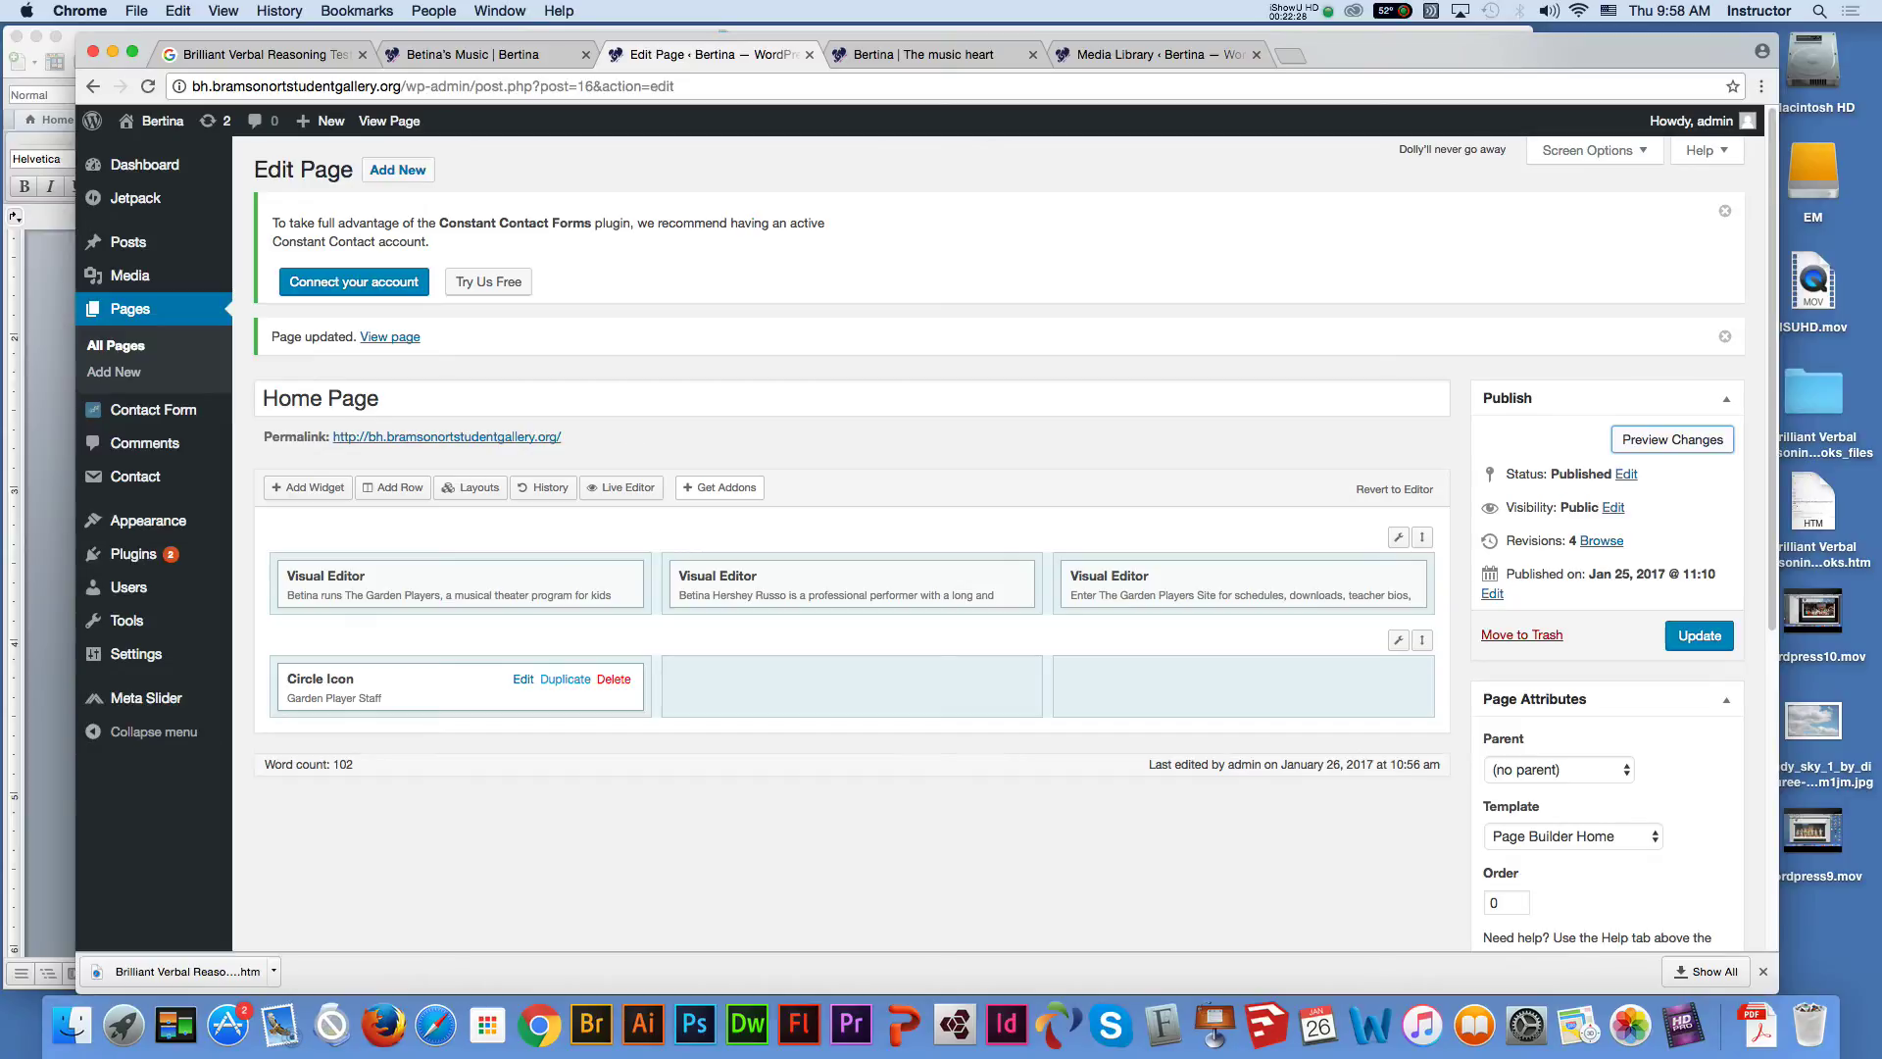
{"action": "left_click", "coordinate": [565, 678]}
{"action": "left_click", "coordinate": [565, 679]}
{"action": "left_click_drag", "start_coordinate": [461, 732], "coordinate": [852, 698]}
{"action": "left_click_drag", "start_coordinate": [412, 735], "coordinate": [1246, 686]}
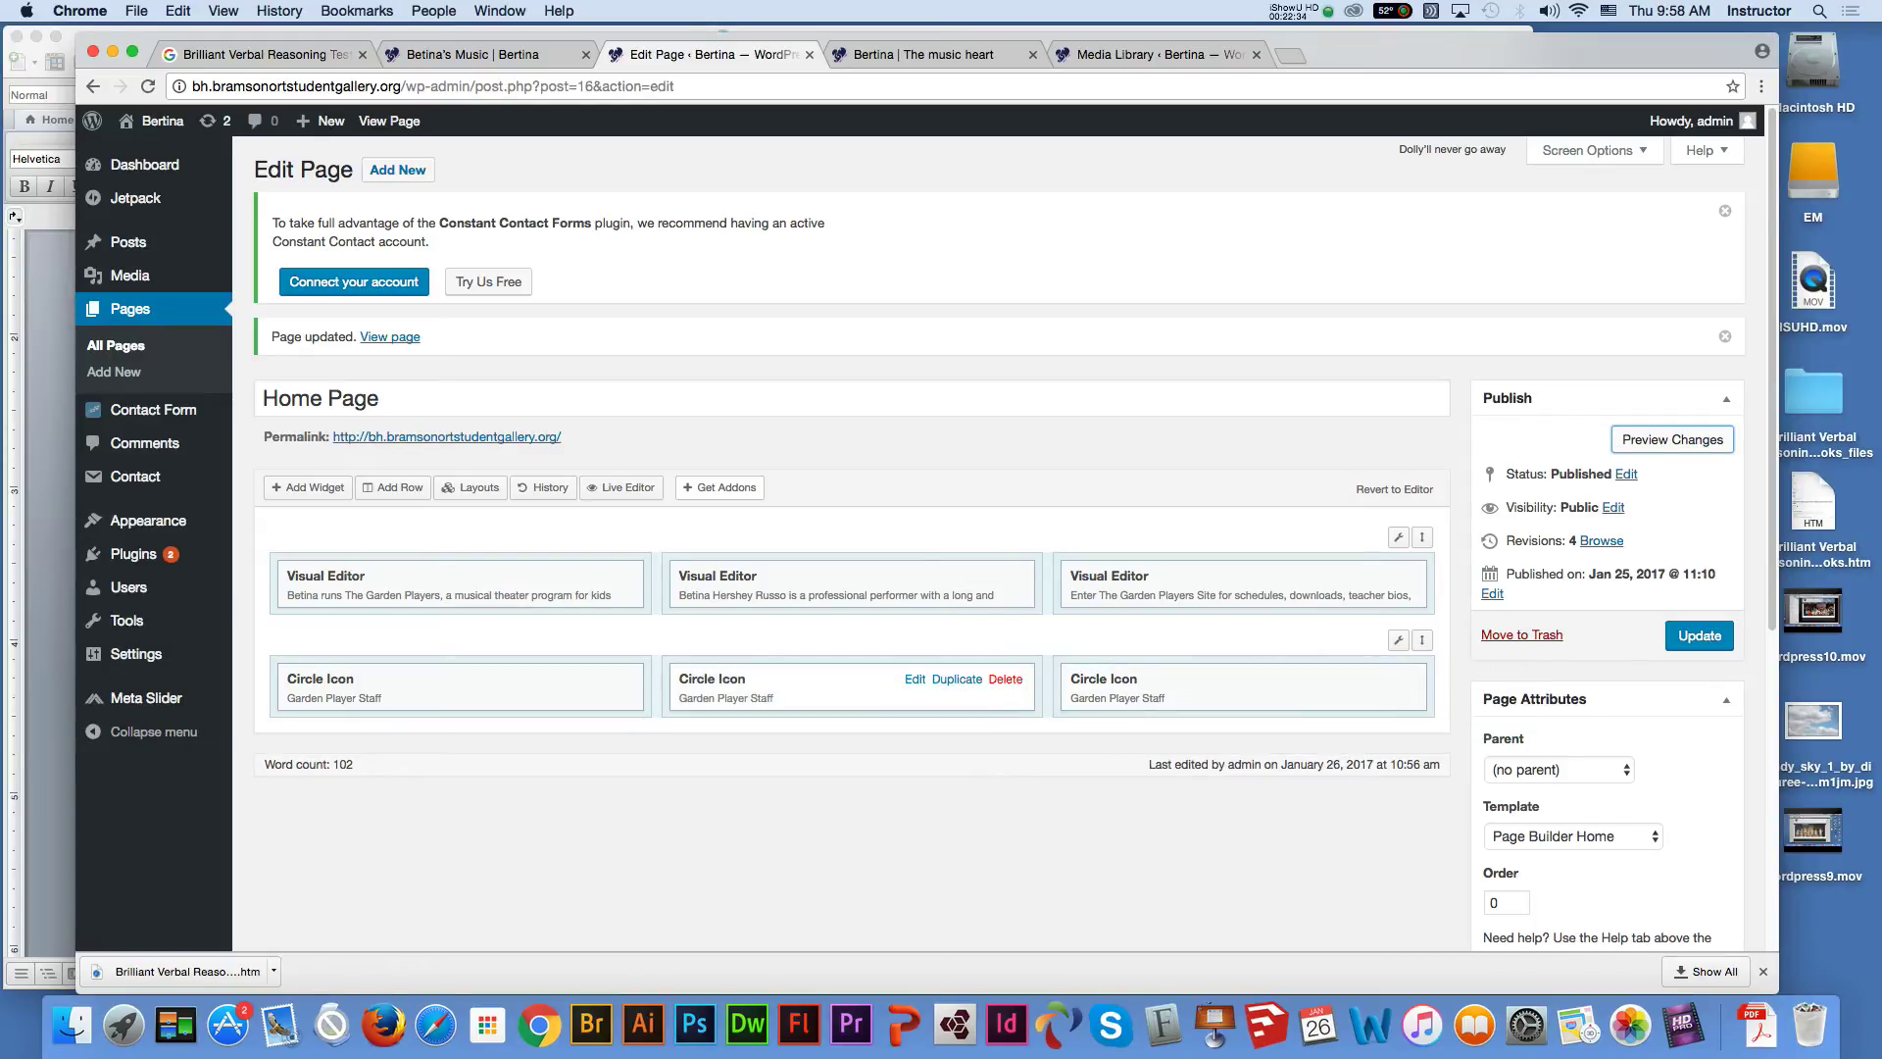
Retitle the second column's Circle Icon with "About" followed by the performer's first name
{"action": "left_click", "coordinate": [914, 679]}
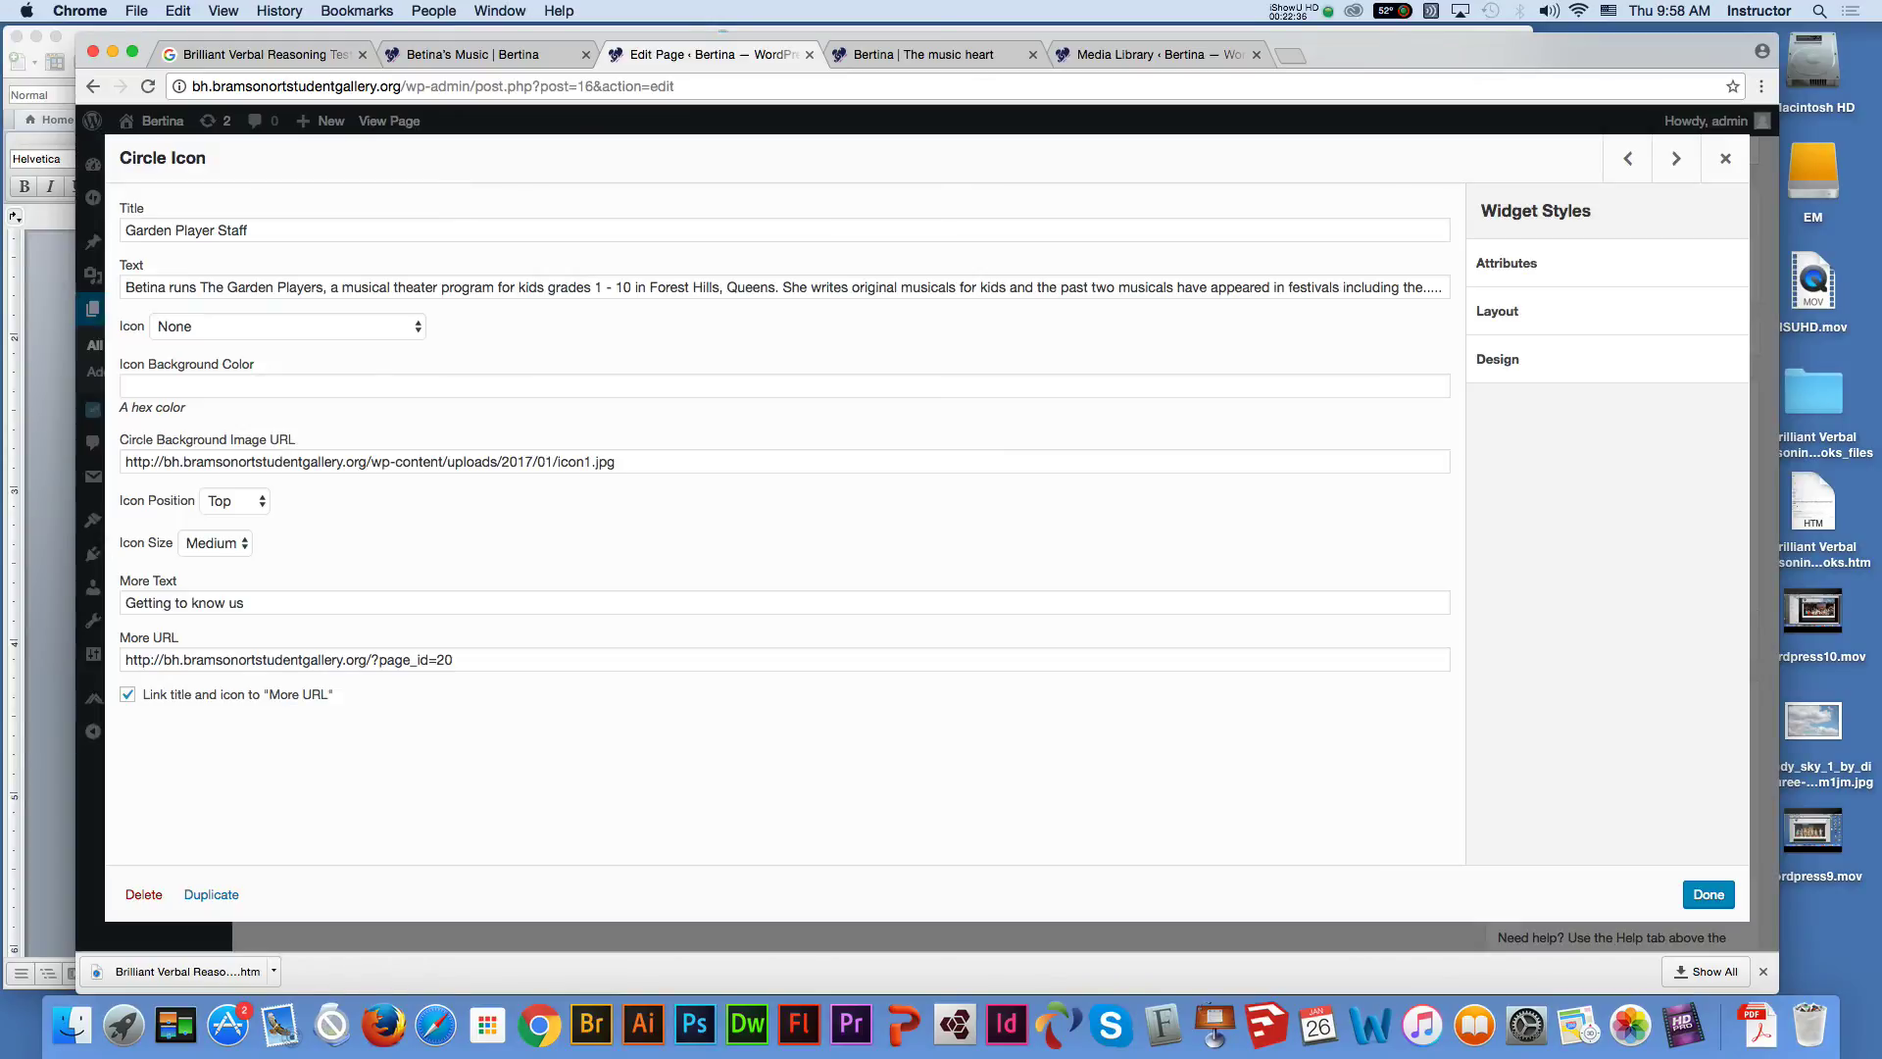
{"action": "left_click_drag", "start_coordinate": [249, 230], "coordinate": [124, 230]}
{"action": "type", "text": "Abo"}
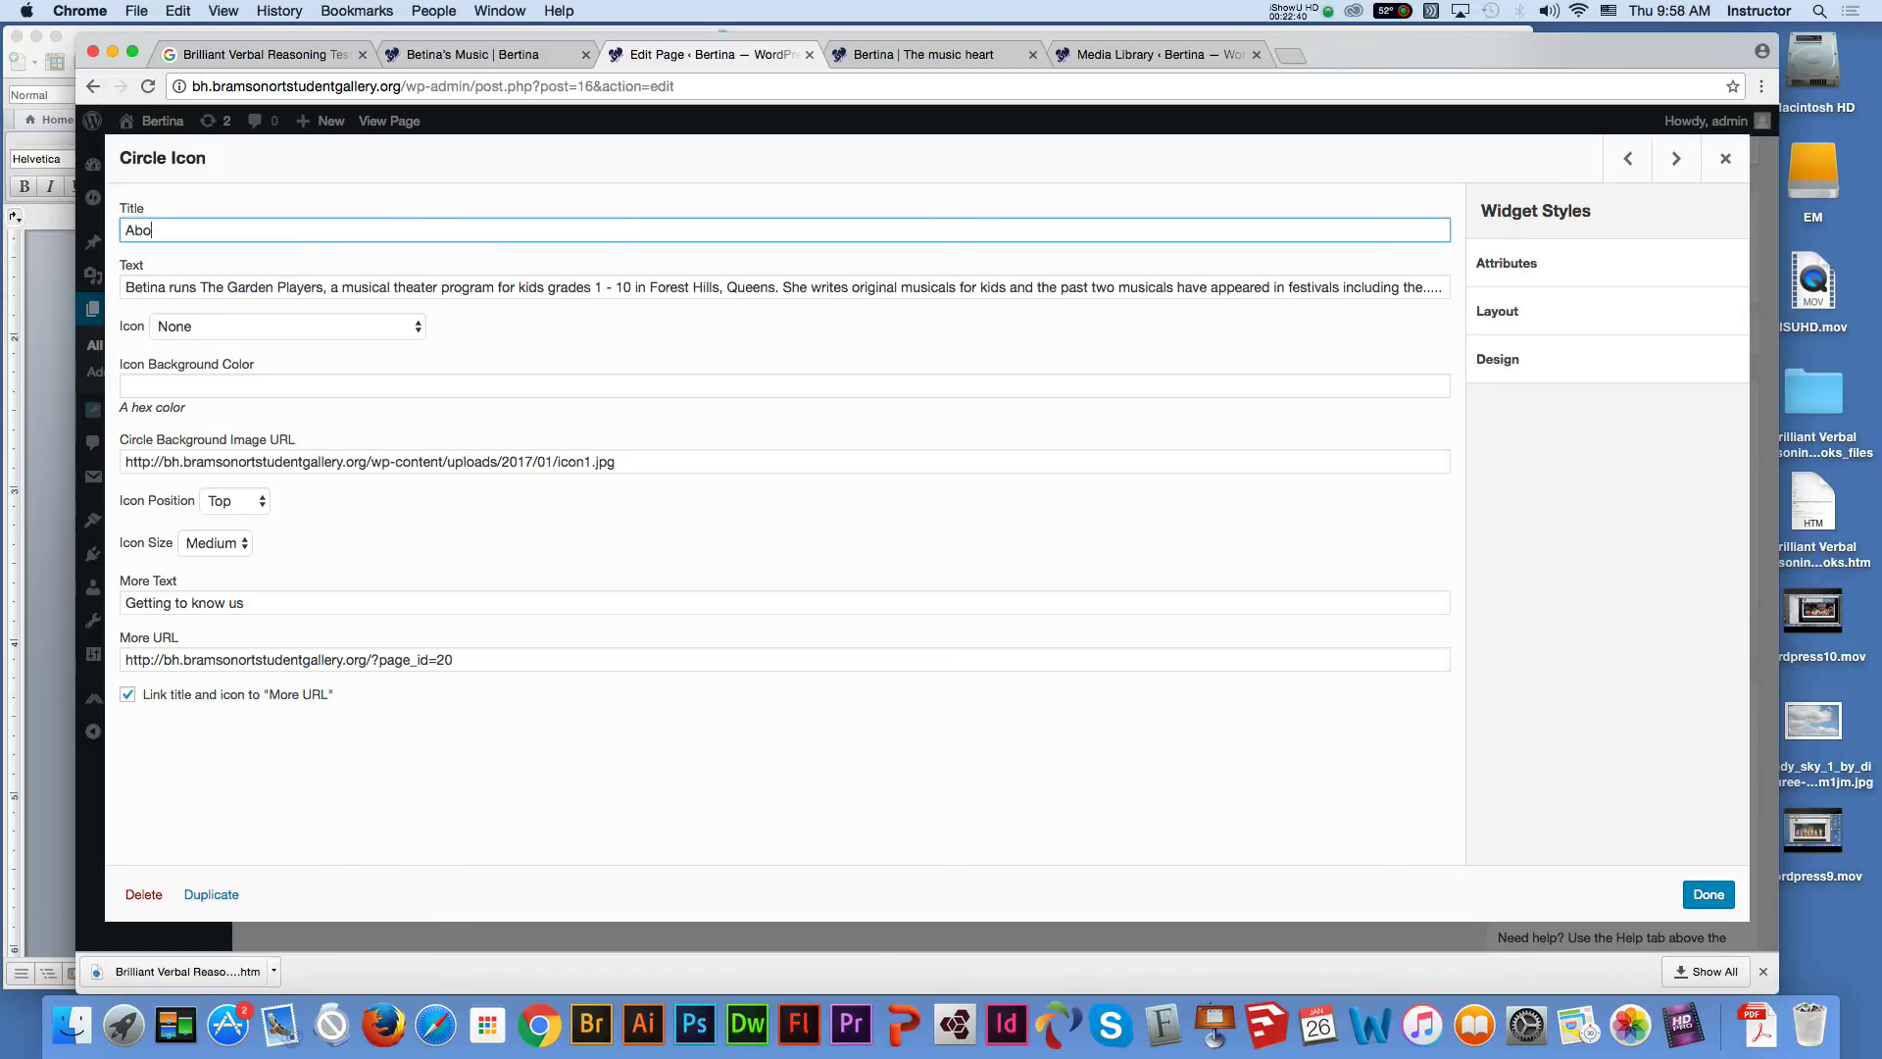
{"action": "type", "text": "ut Betina"}
Replace the second Circle Icon's text with the paragraph under the preview's middle picture, closing the Music page's browser tab
{"action": "left_click", "coordinate": [929, 54]}
{"action": "left_click_drag", "start_coordinate": [767, 416], "coordinate": [1015, 477]}
{"action": "key", "text": "super+c"}
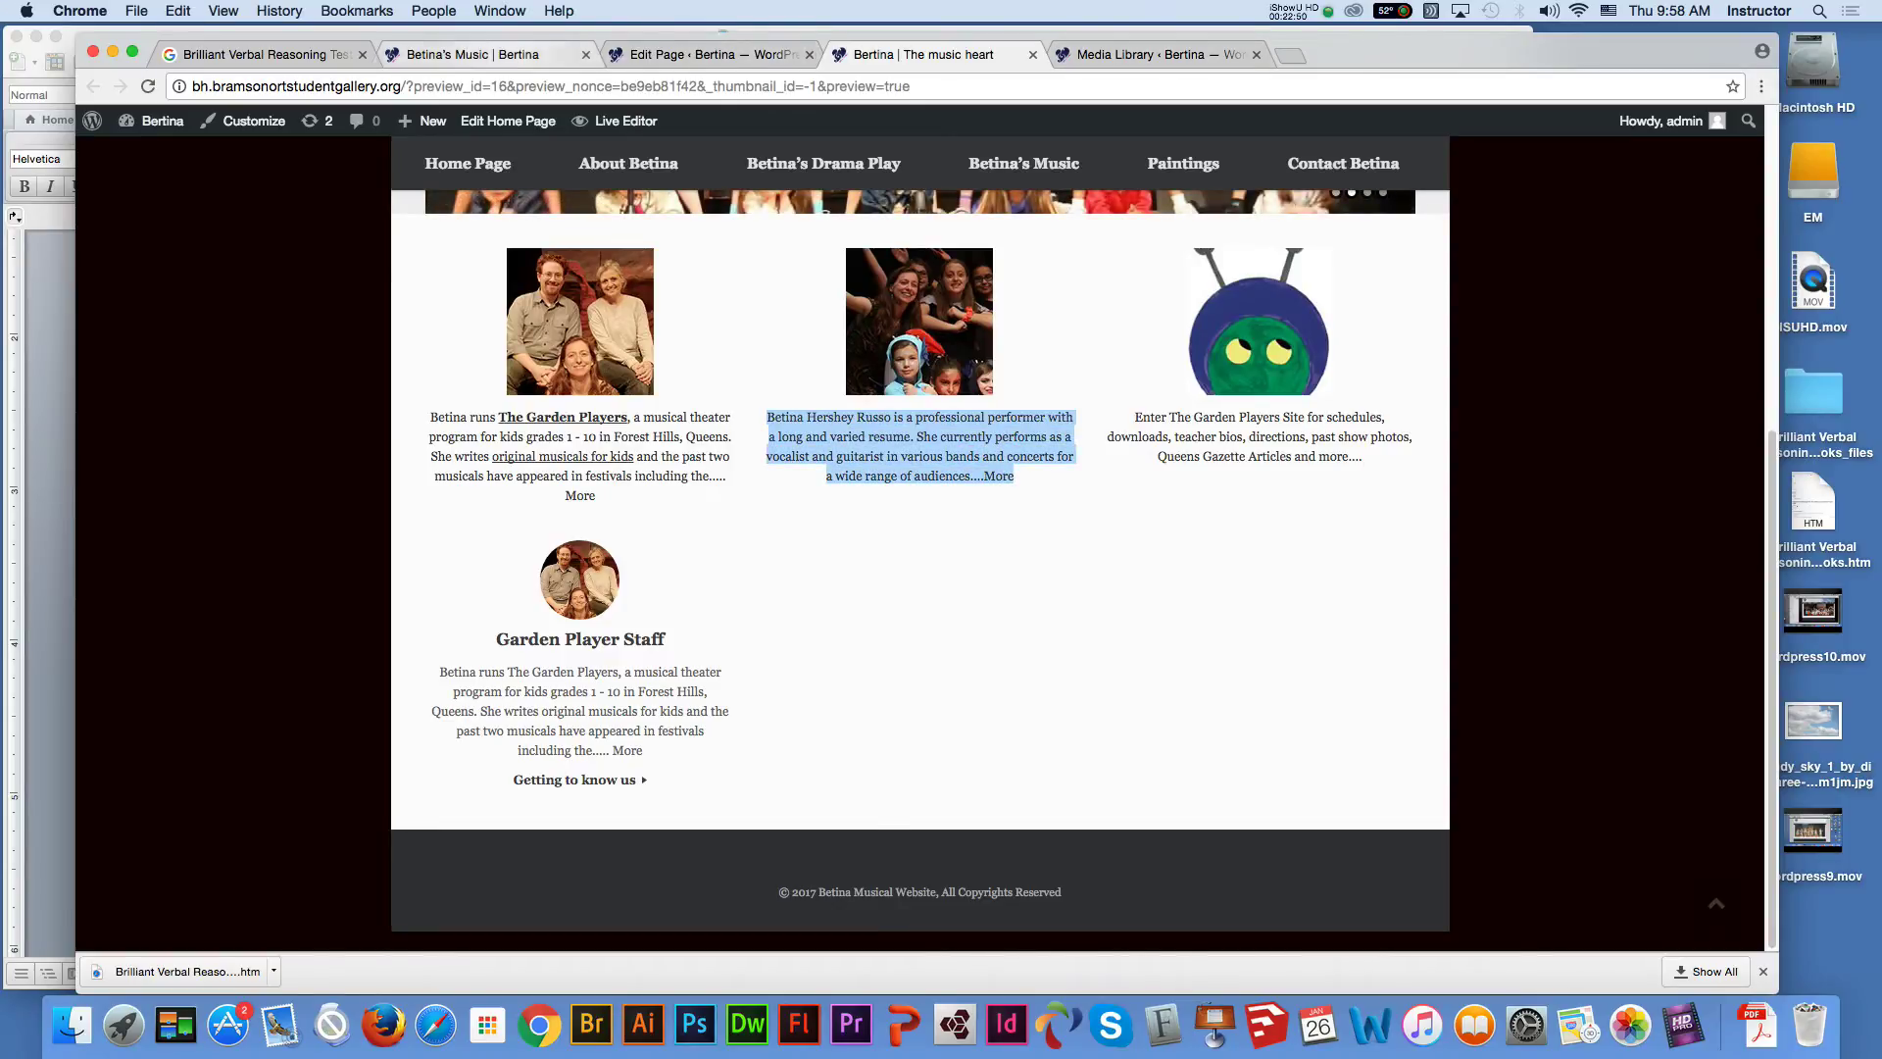
{"action": "left_click", "coordinate": [470, 54]}
{"action": "left_click", "coordinate": [706, 54]}
{"action": "left_click", "coordinate": [549, 54]}
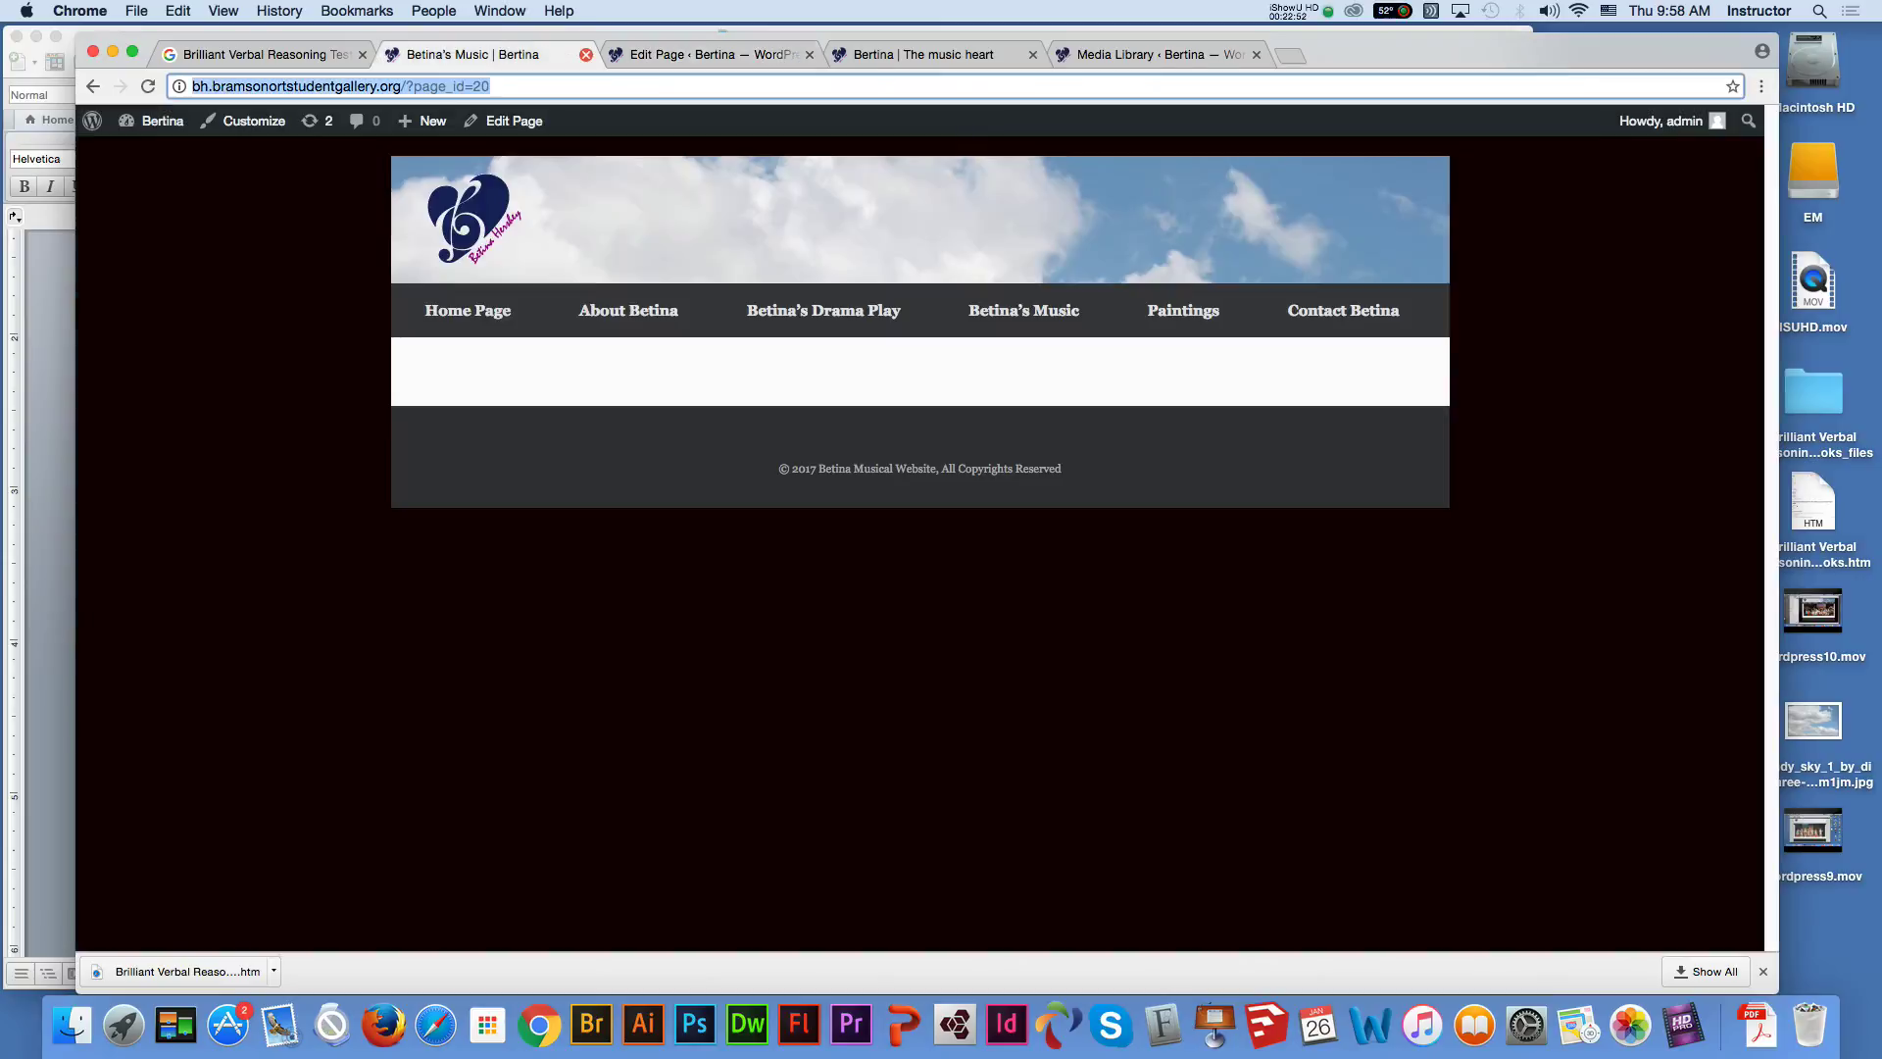
{"action": "left_click", "coordinate": [585, 54]}
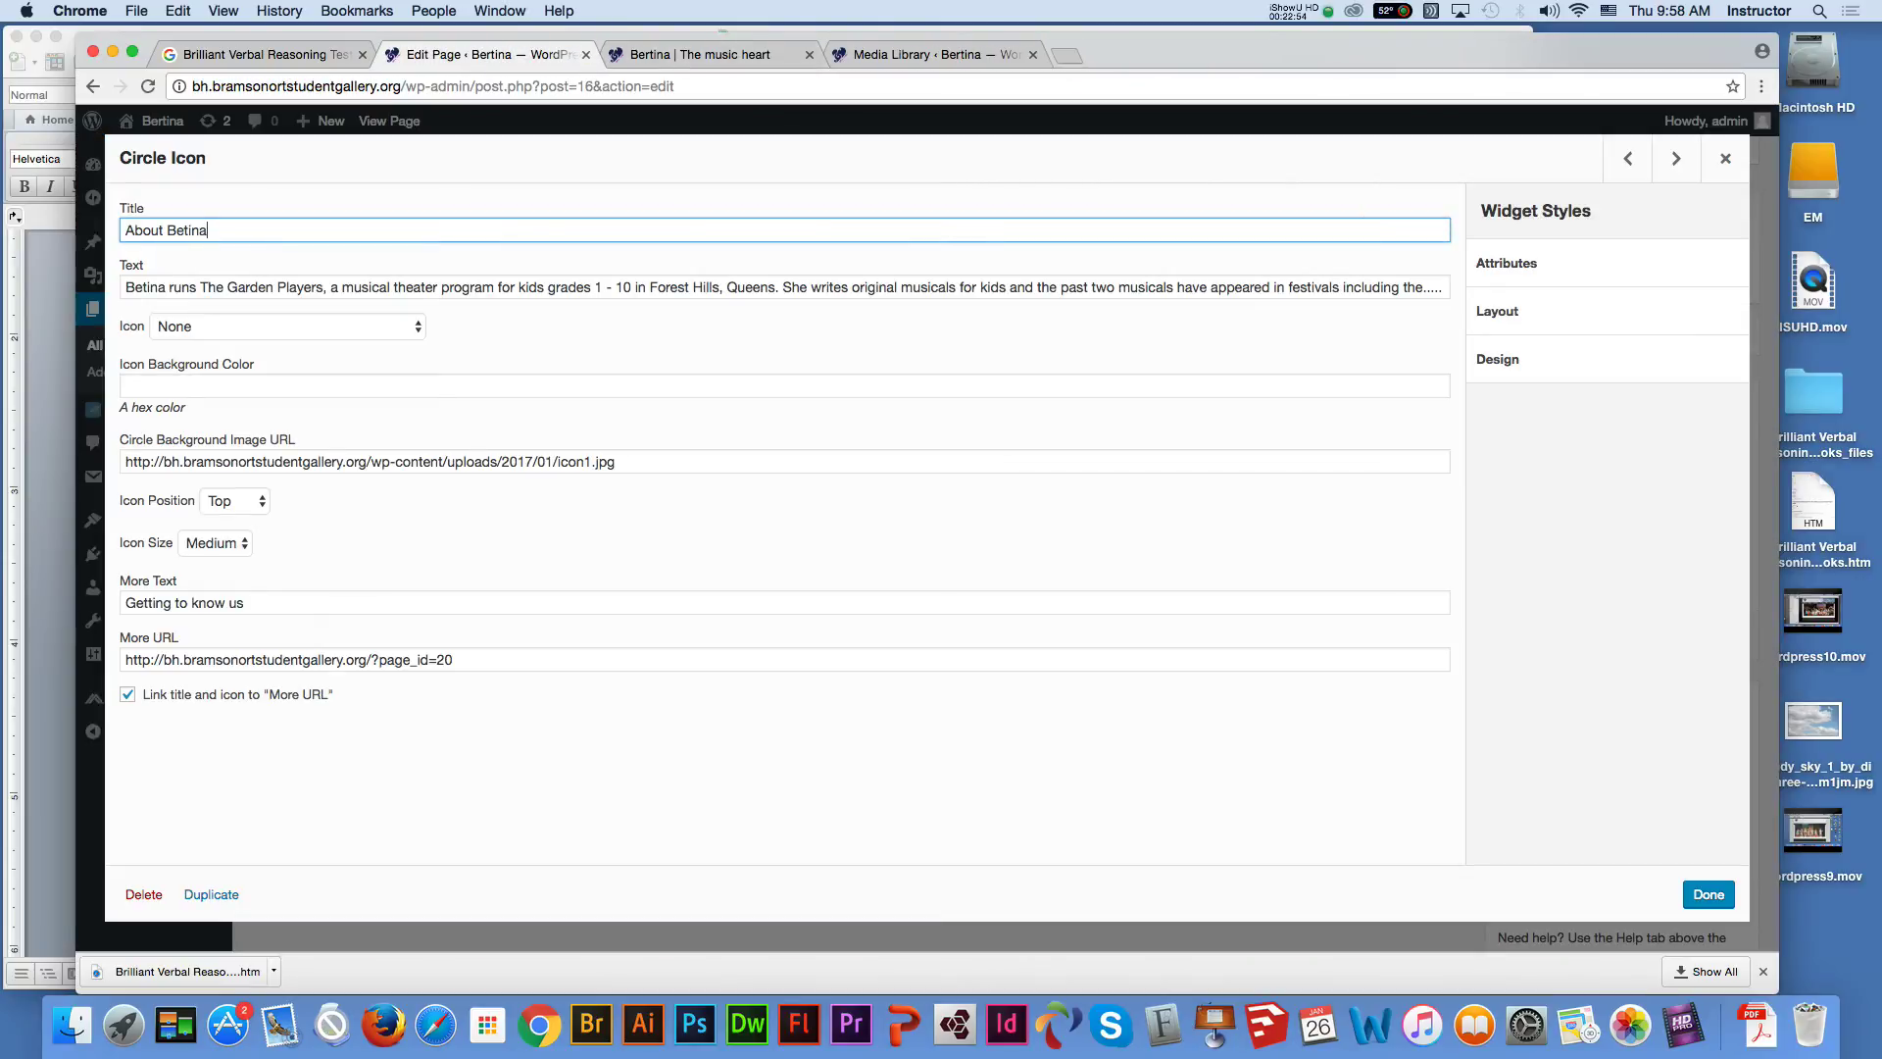
{"action": "key", "text": "Tab"}
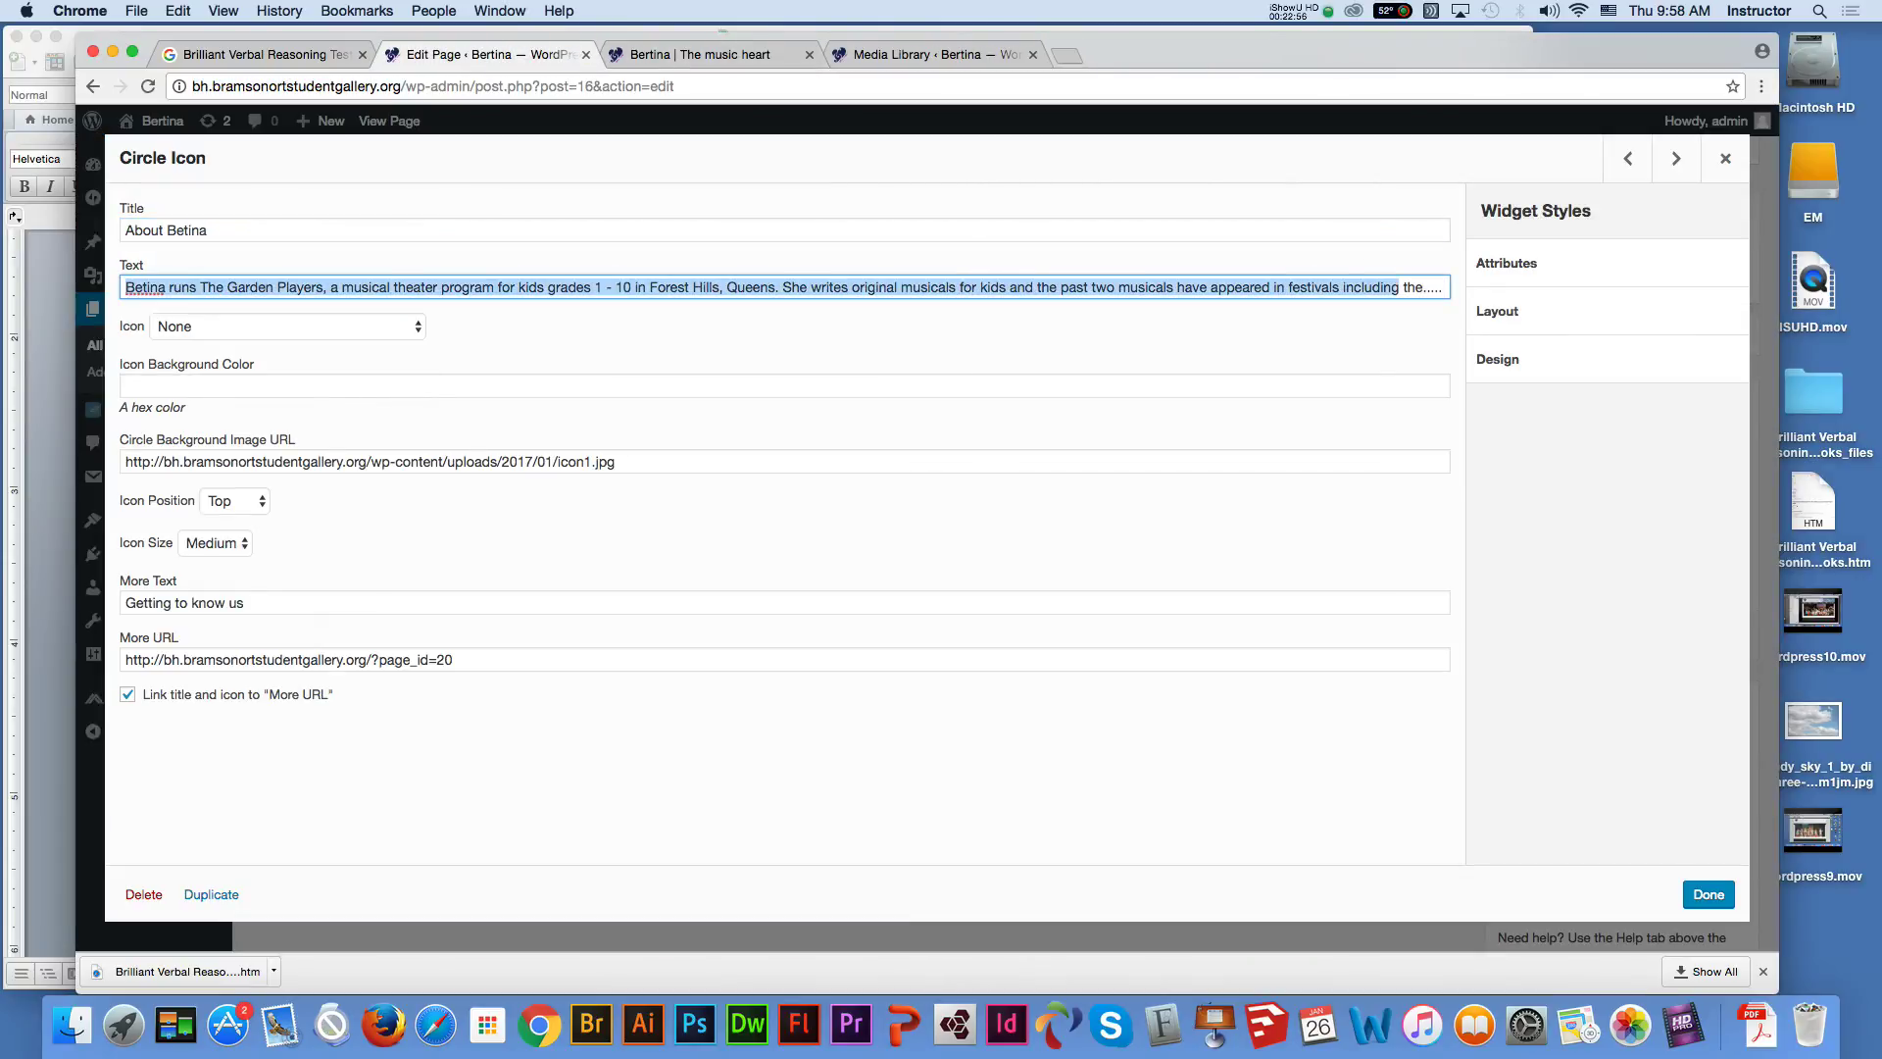
{"action": "key", "text": "super+v"}
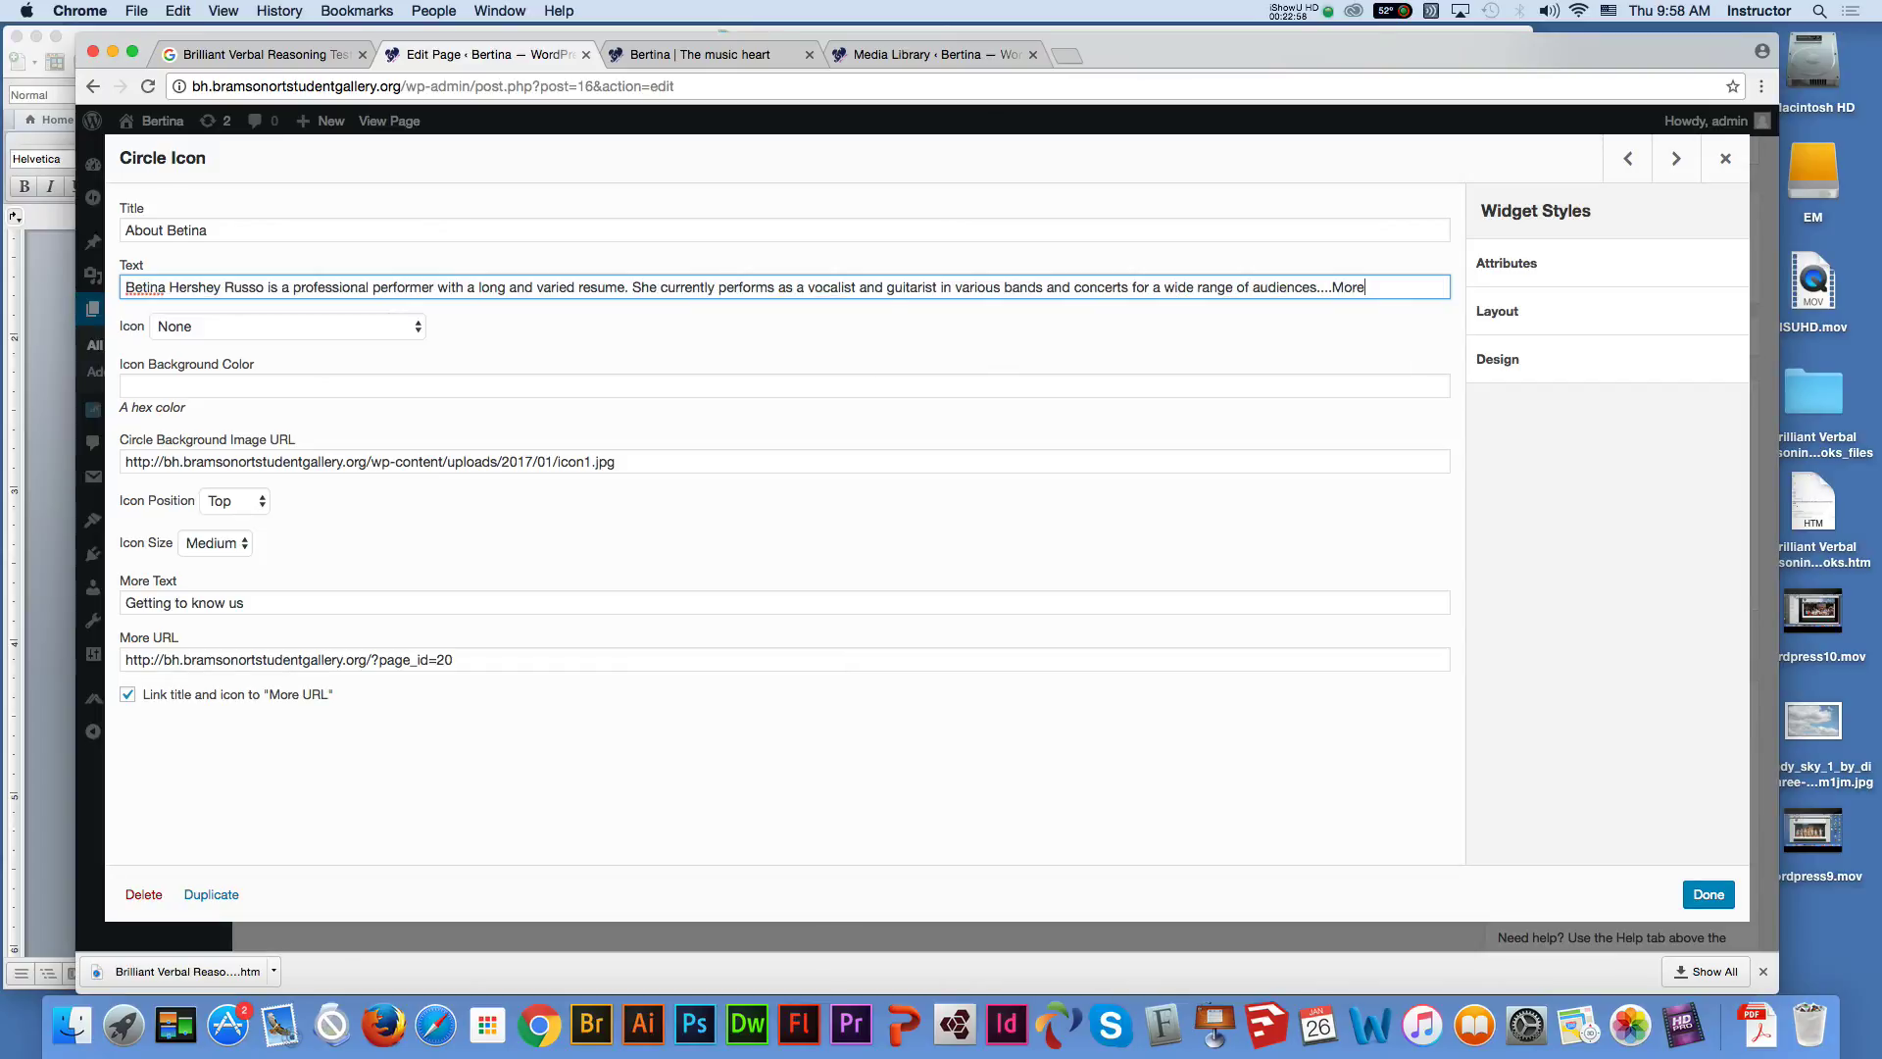
Clear the second Circle Icon's circle background image URL and set its icon background color to #002233
{"action": "key", "text": "Tab"}
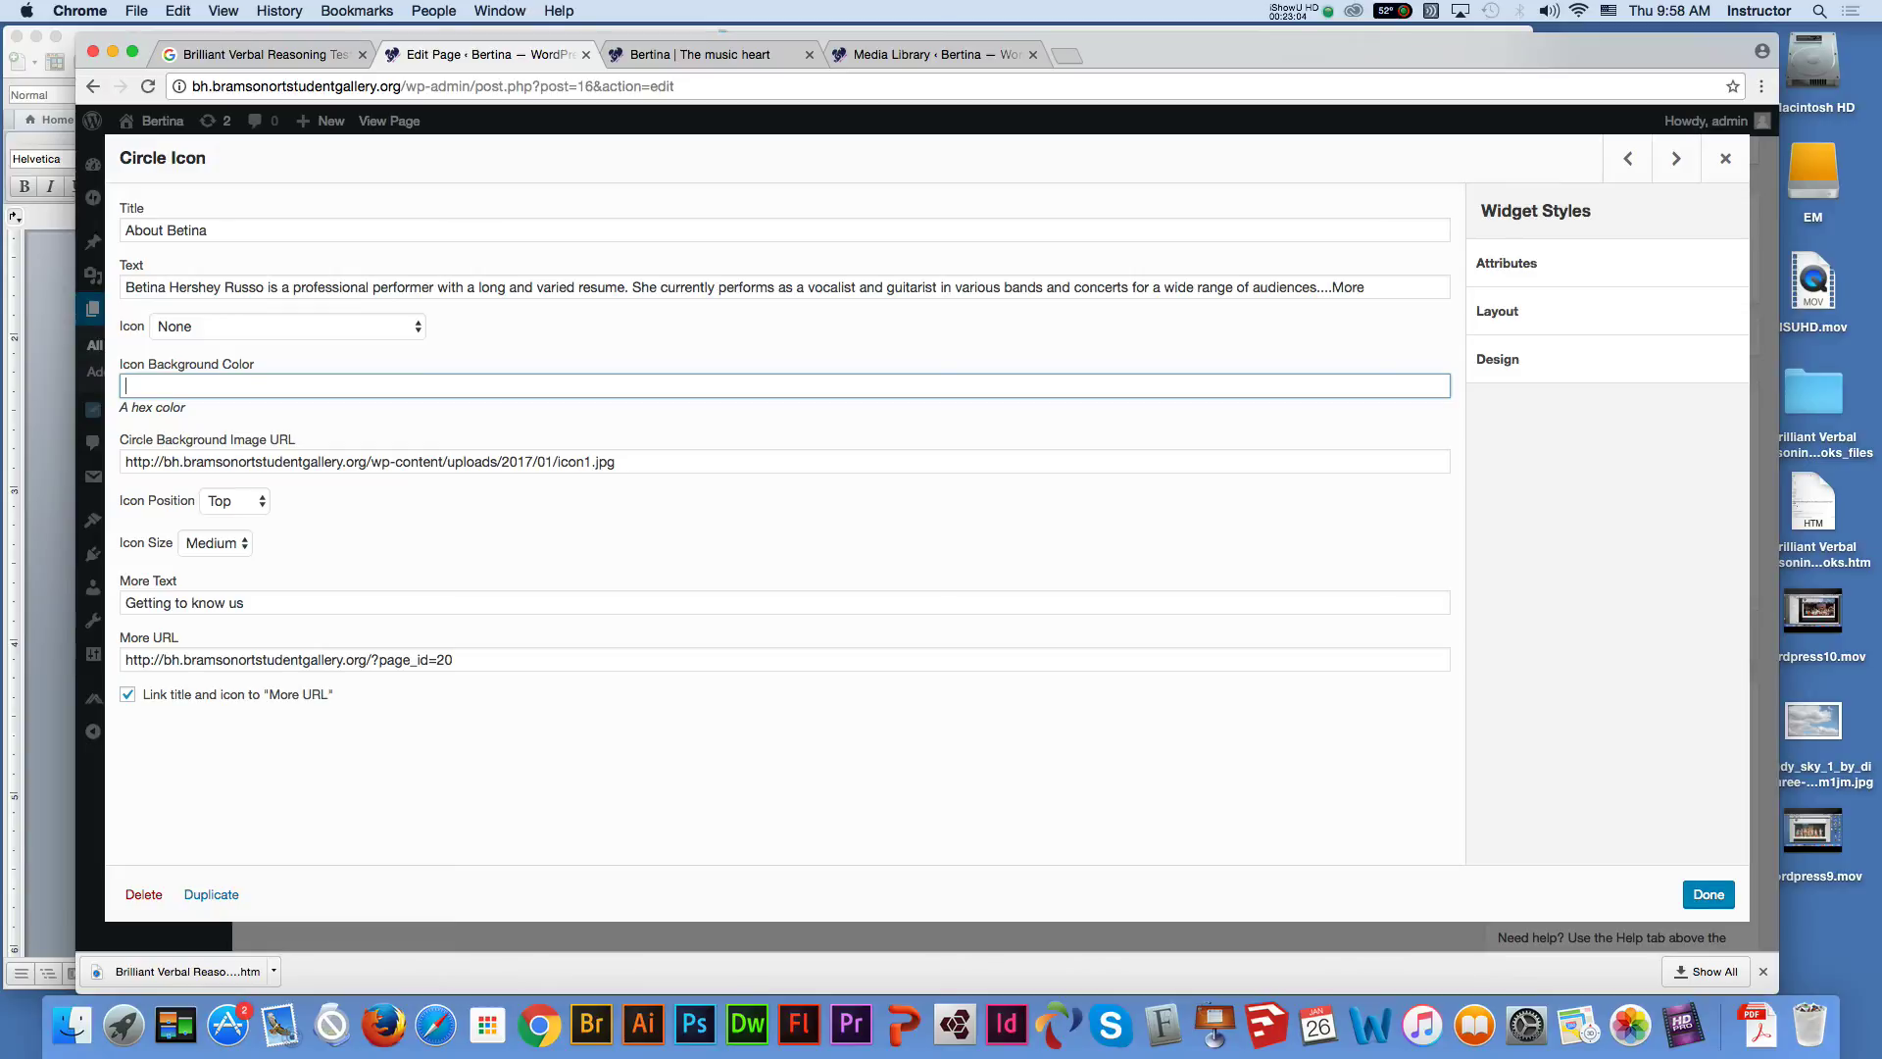
{"action": "key", "text": "Tab"}
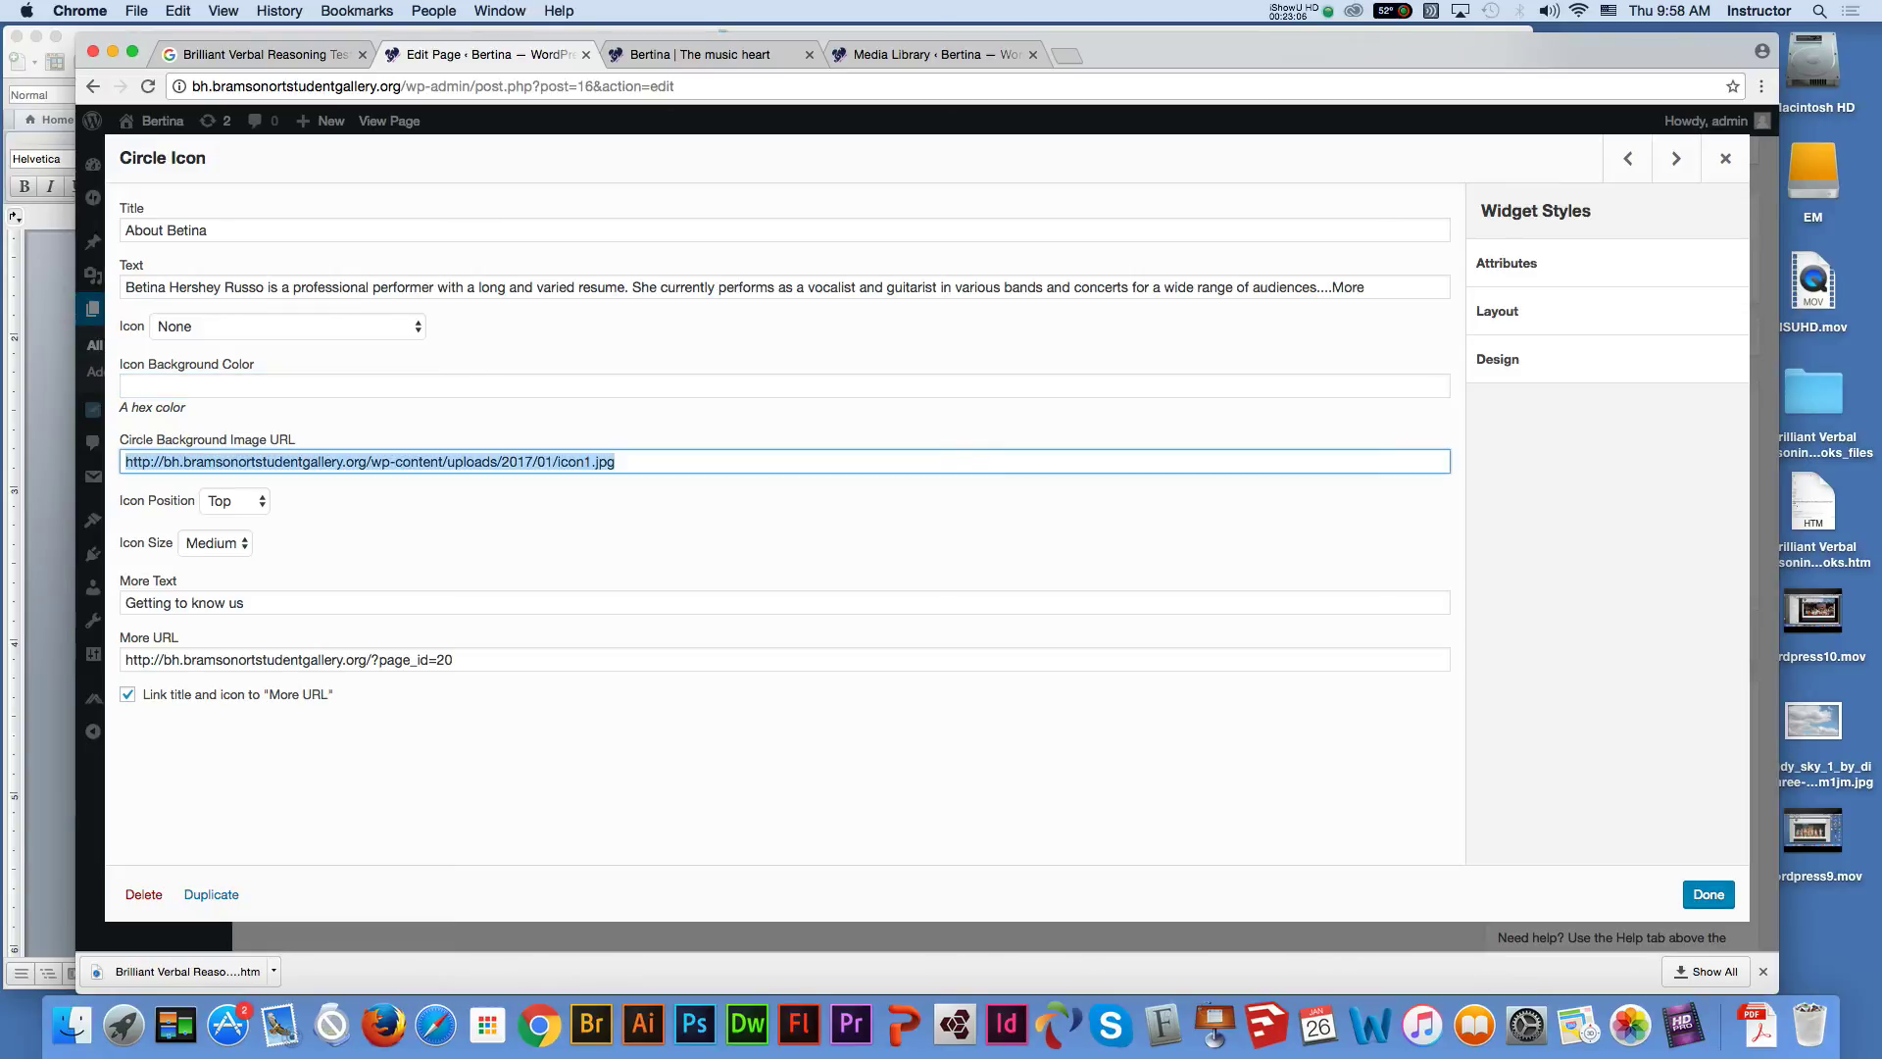
{"action": "key", "text": "BackSpace"}
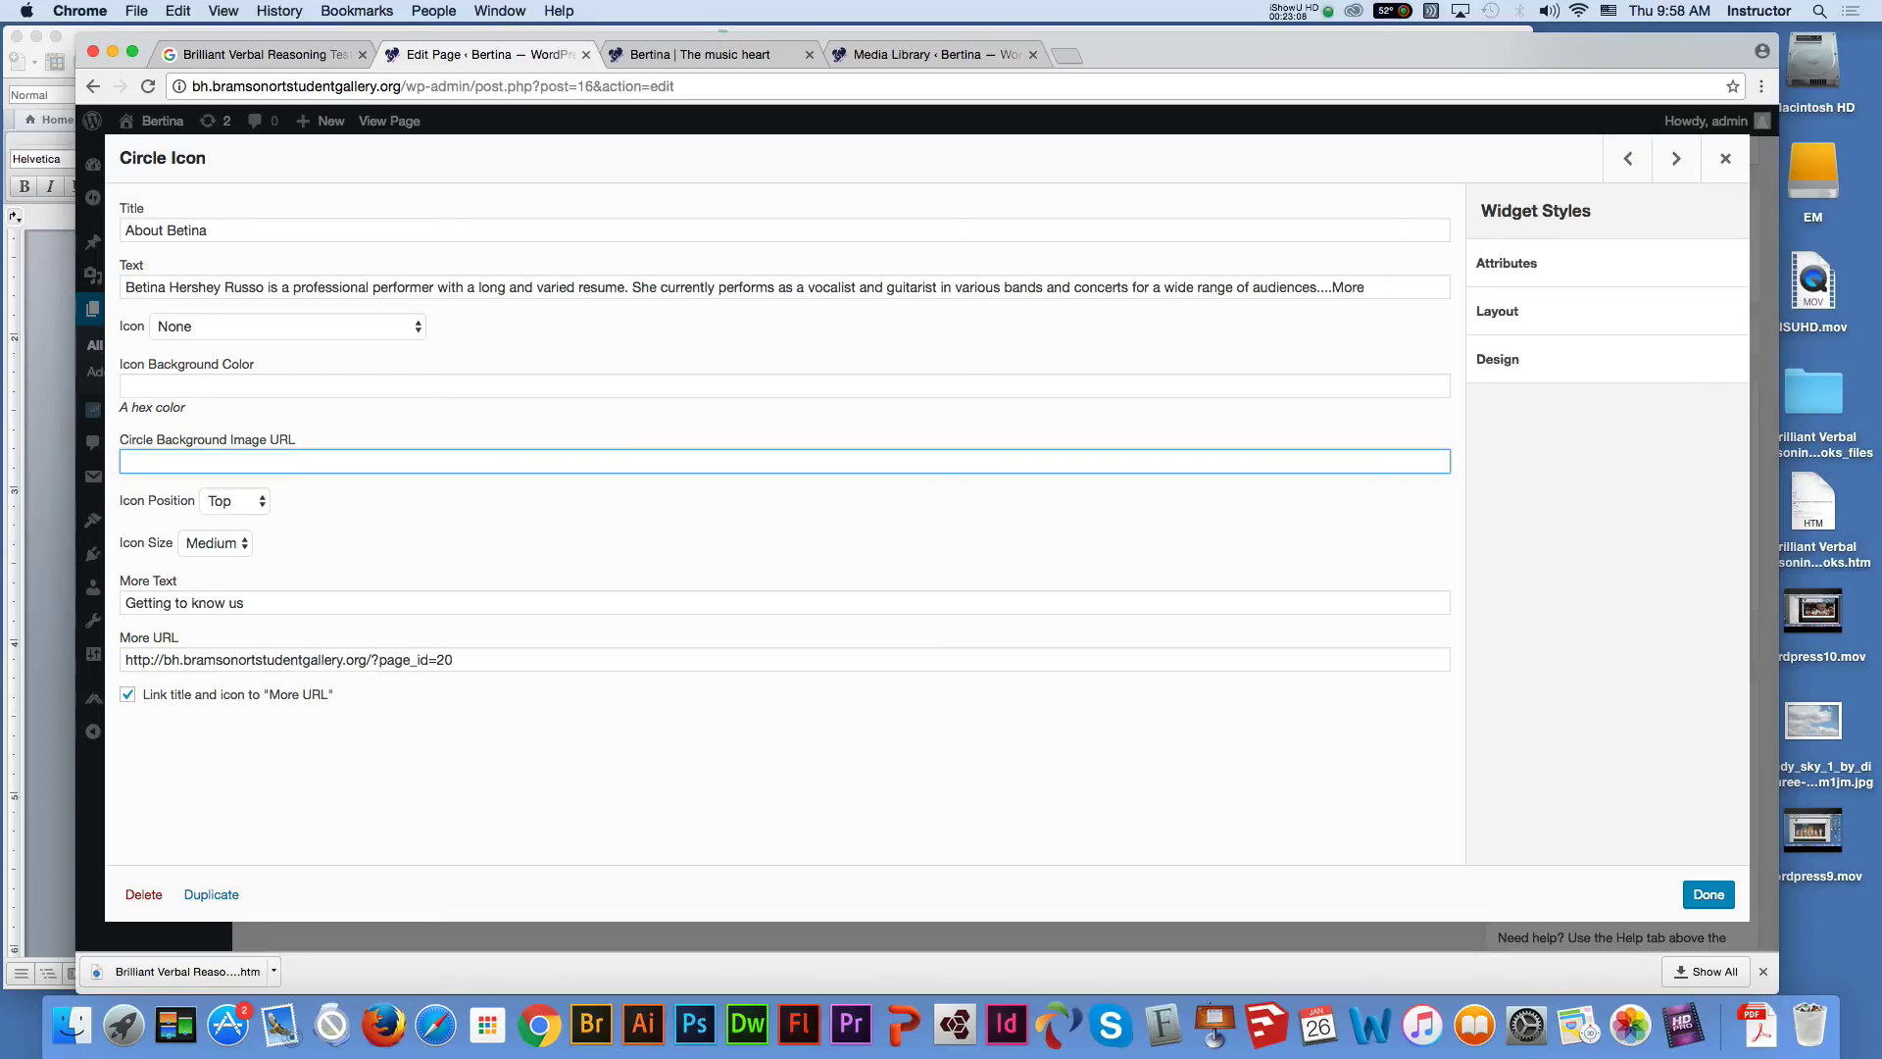
{"action": "key", "text": "shift+Tab"}
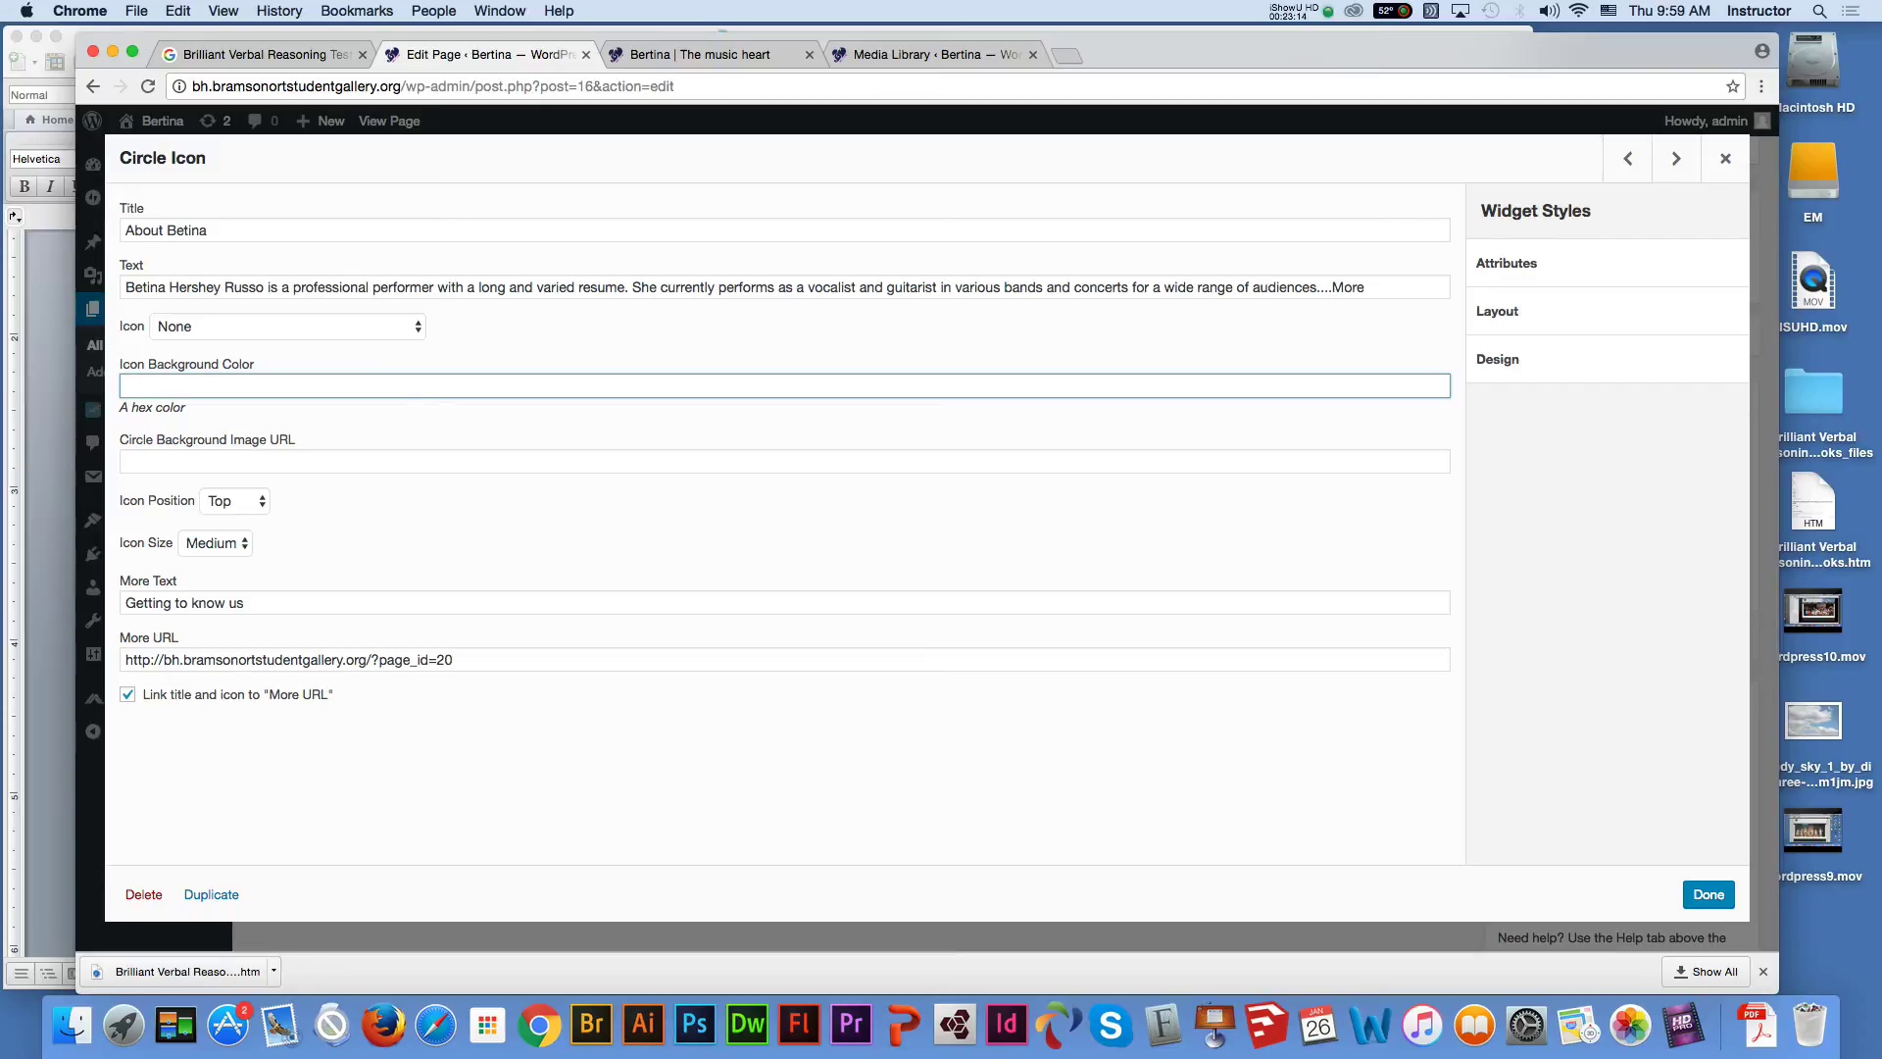
{"action": "type", "text": "#002233"}
Choose Archive as the second Circle Icon's icon
{"action": "left_click", "coordinate": [288, 326]}
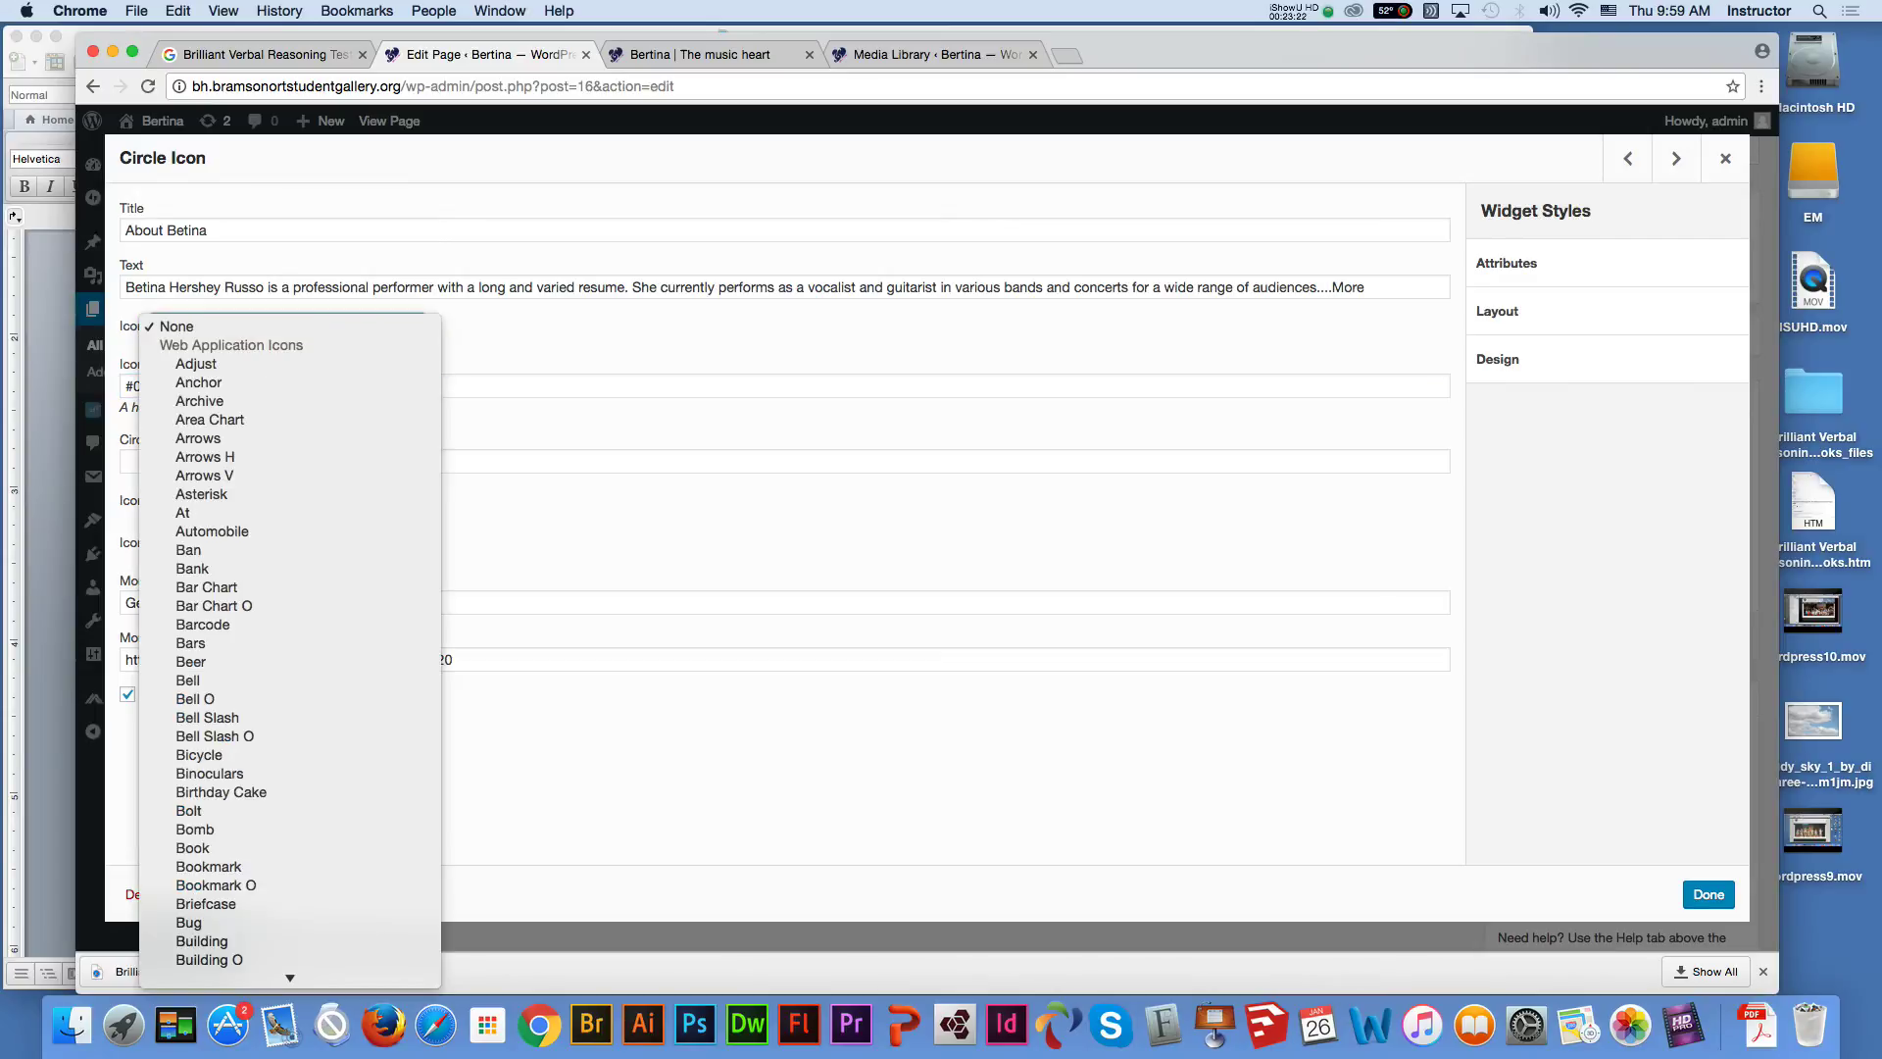
{"action": "key", "text": "Up"}
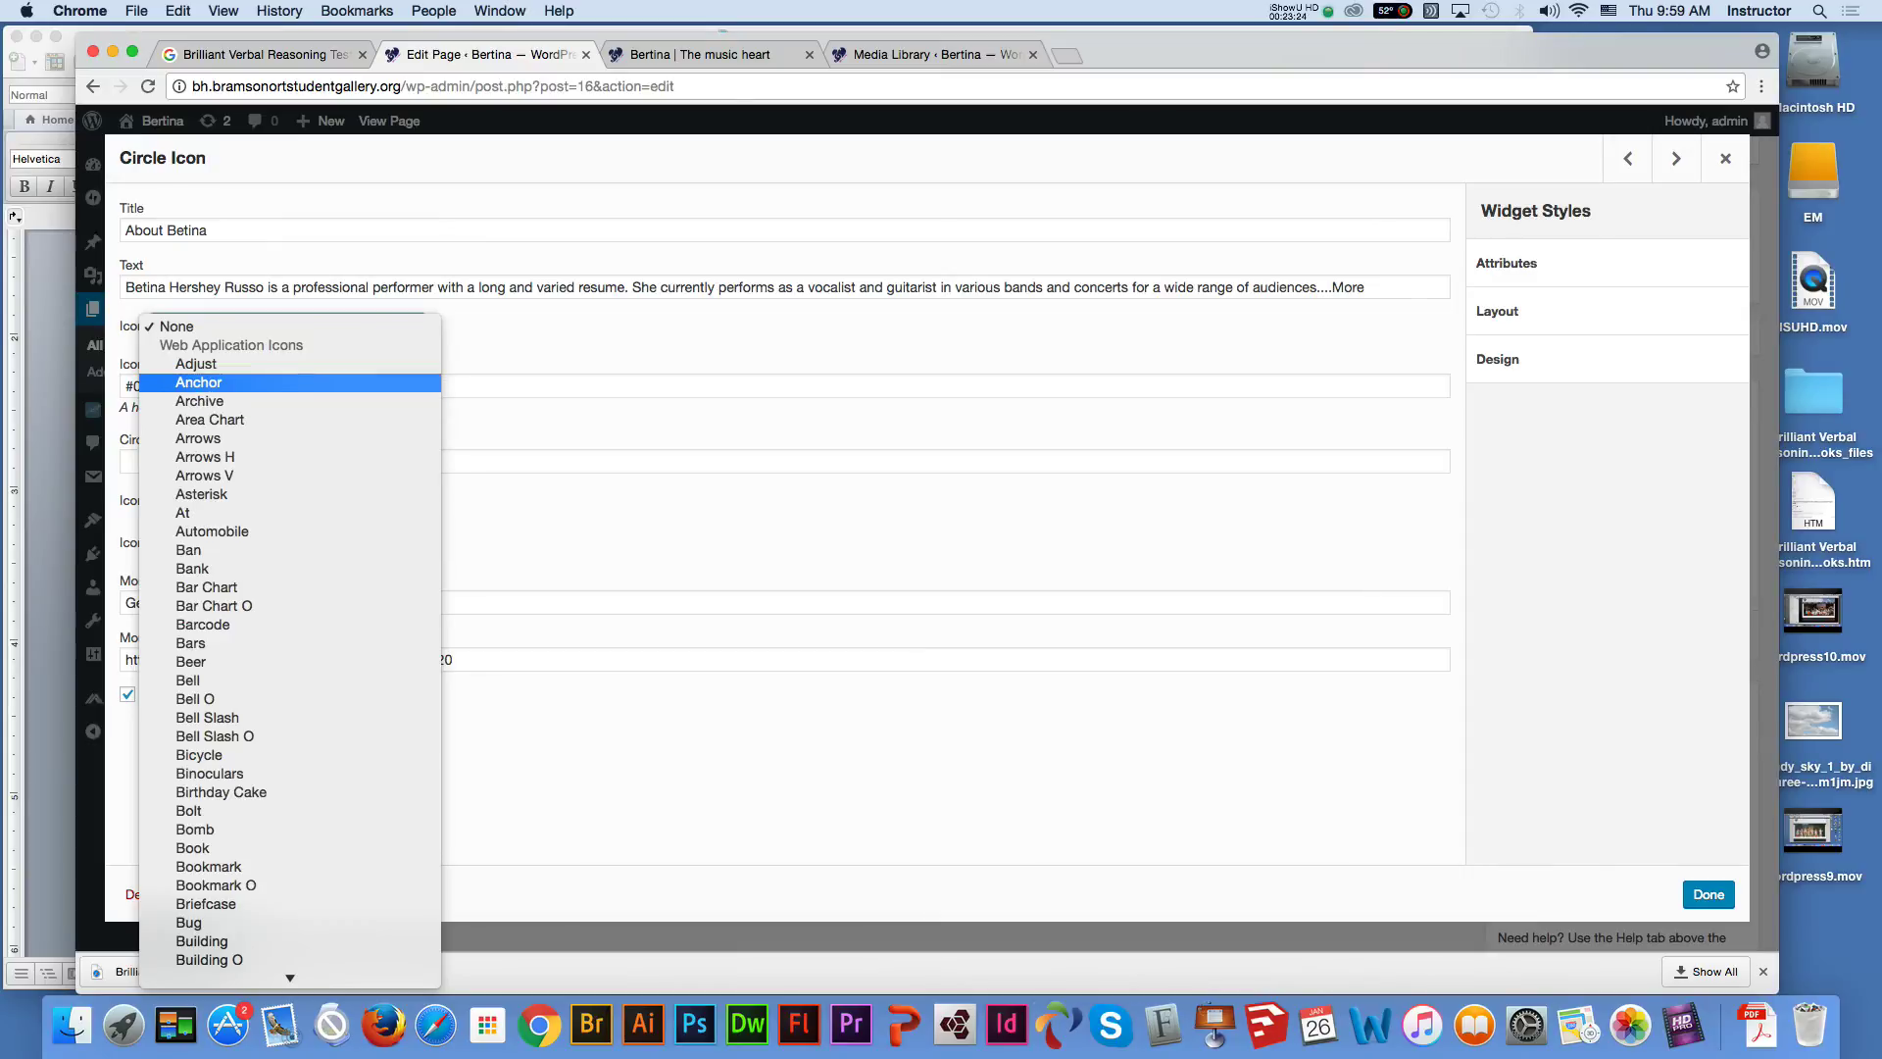
{"action": "key", "text": "Down"}
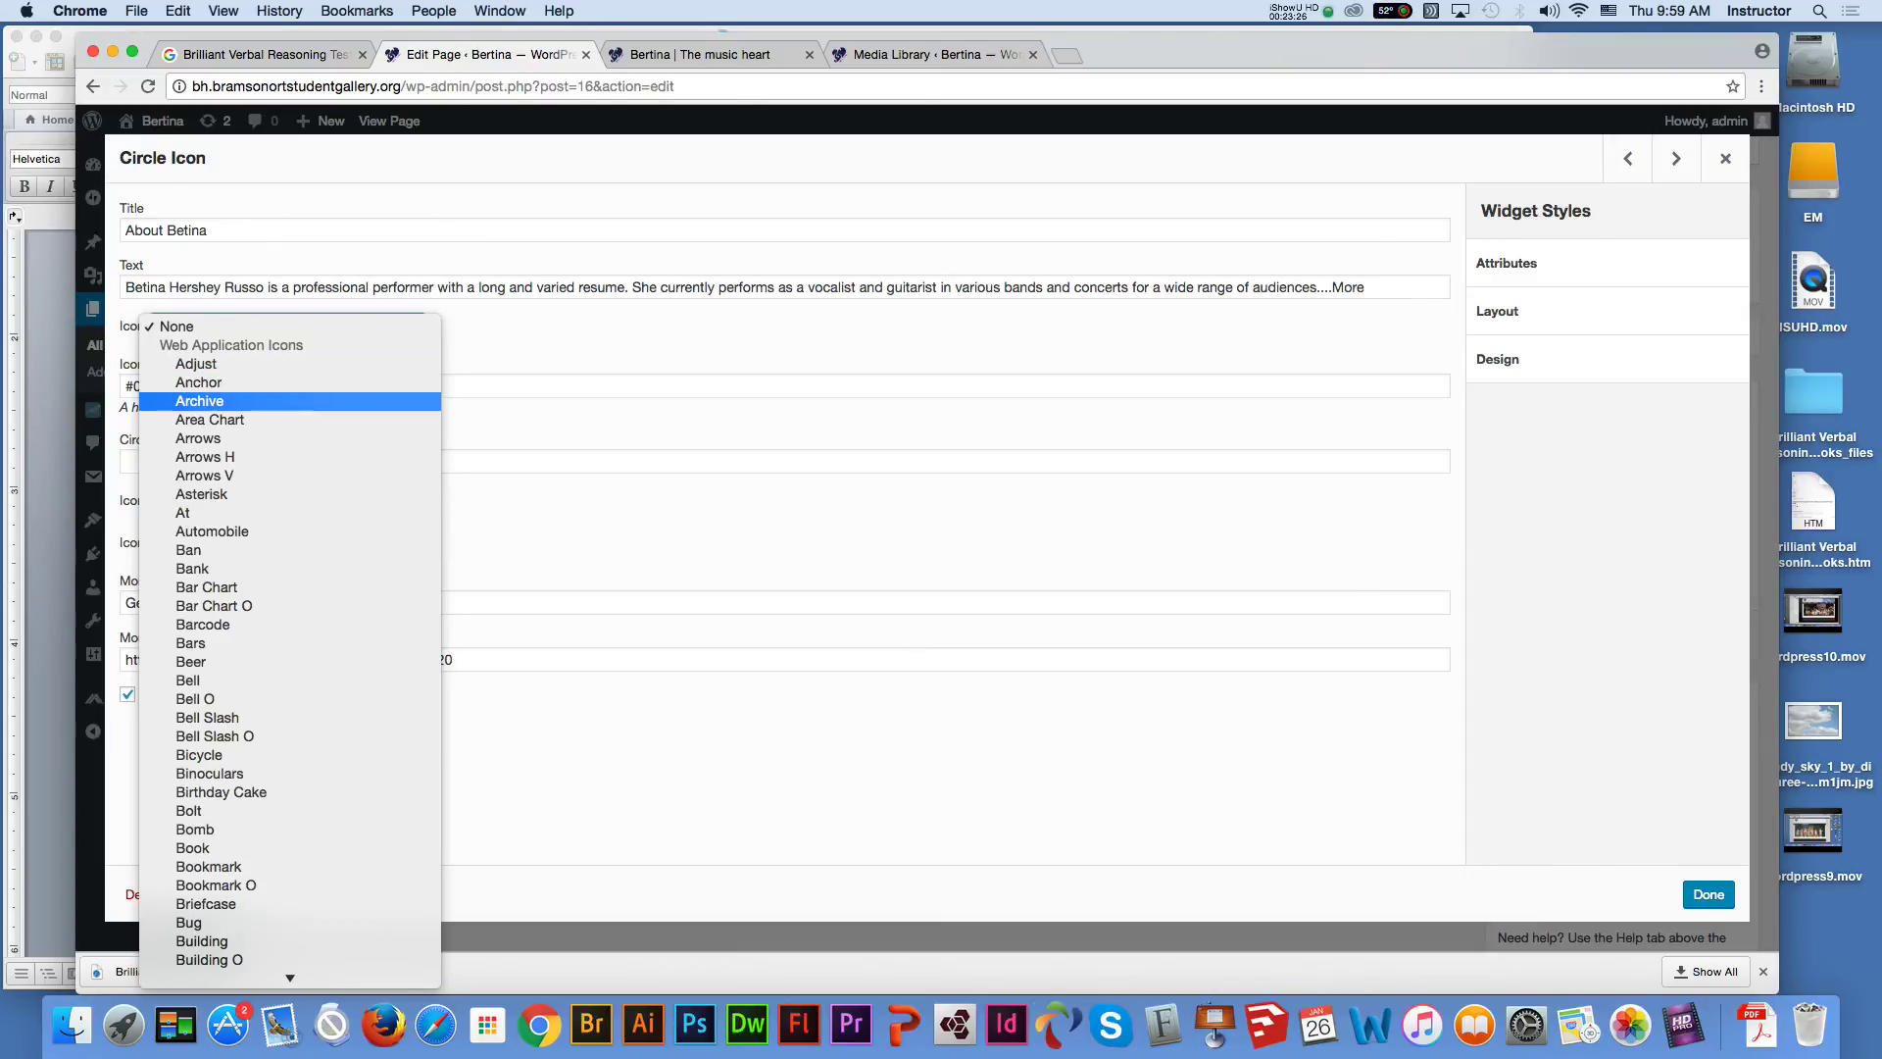
{"action": "key", "text": "Return"}
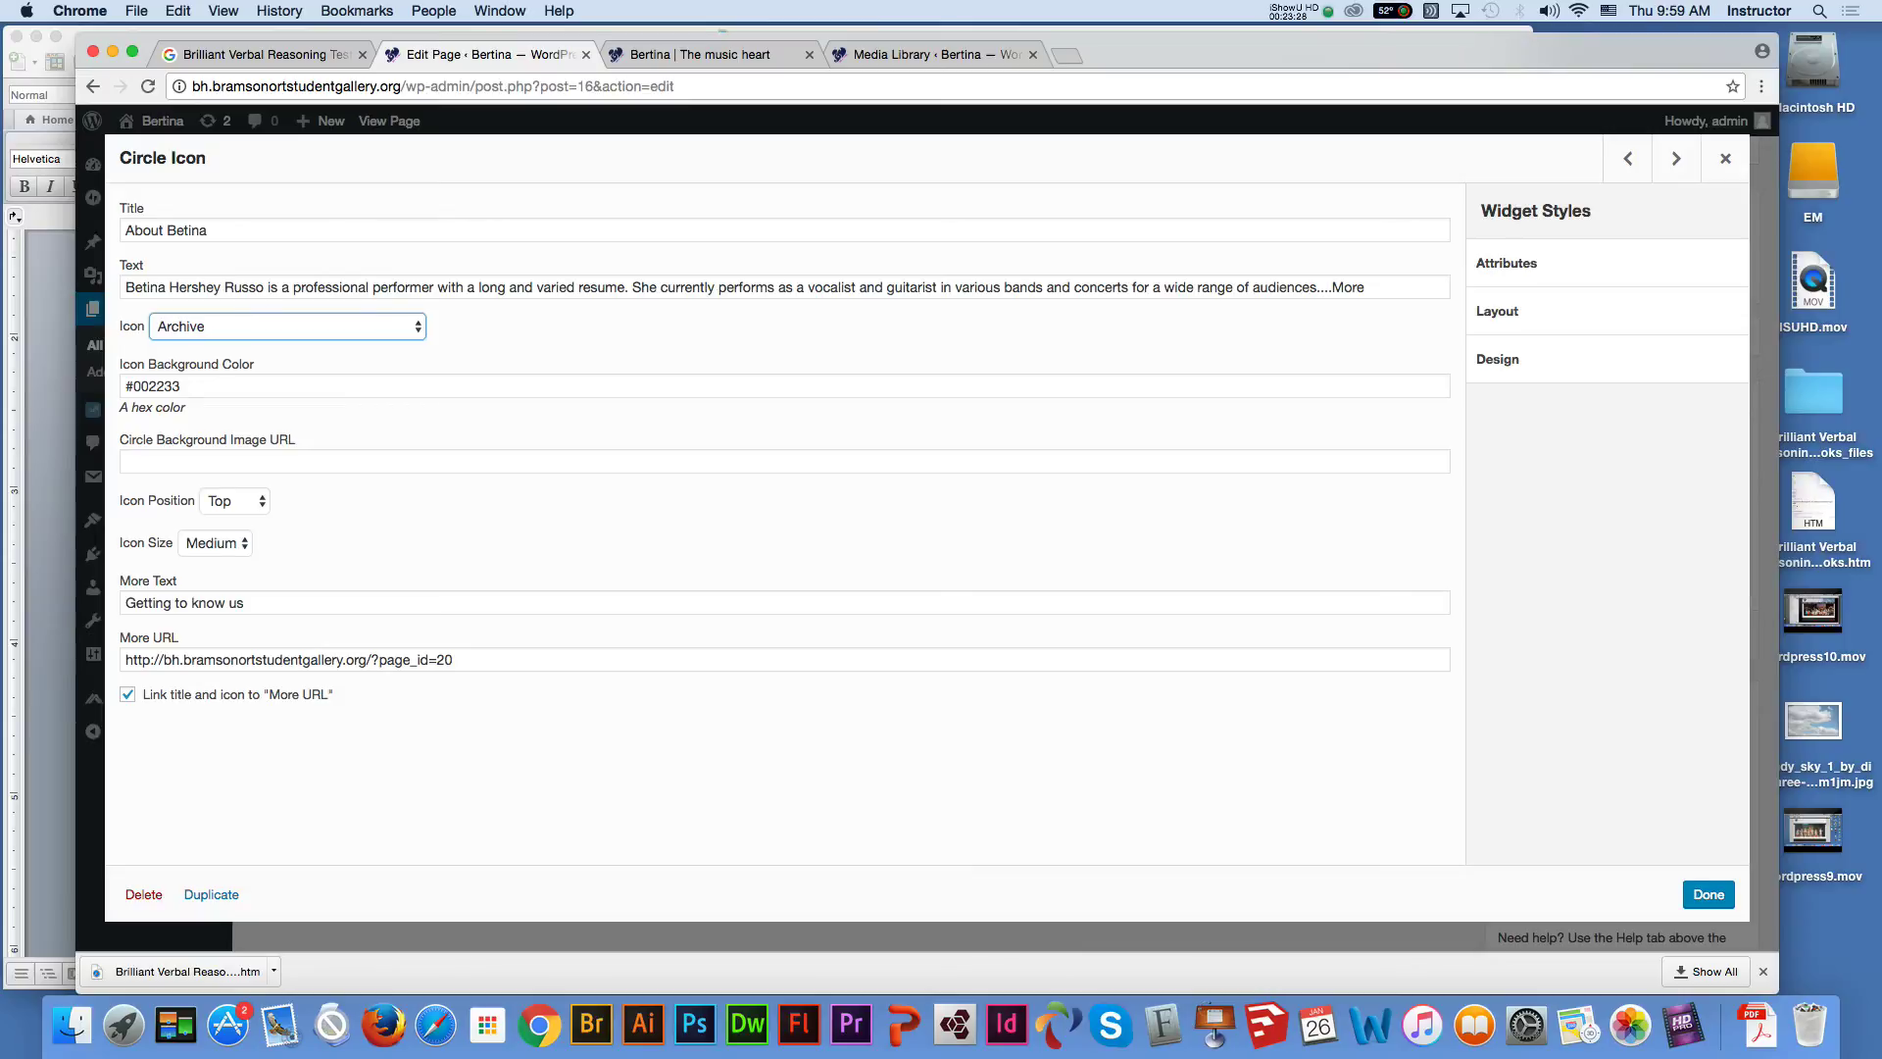
Replace the second Circle Icon's More Text with the performer's first name followed by "Resume"
{"action": "left_click_drag", "start_coordinate": [245, 603], "coordinate": [122, 603]}
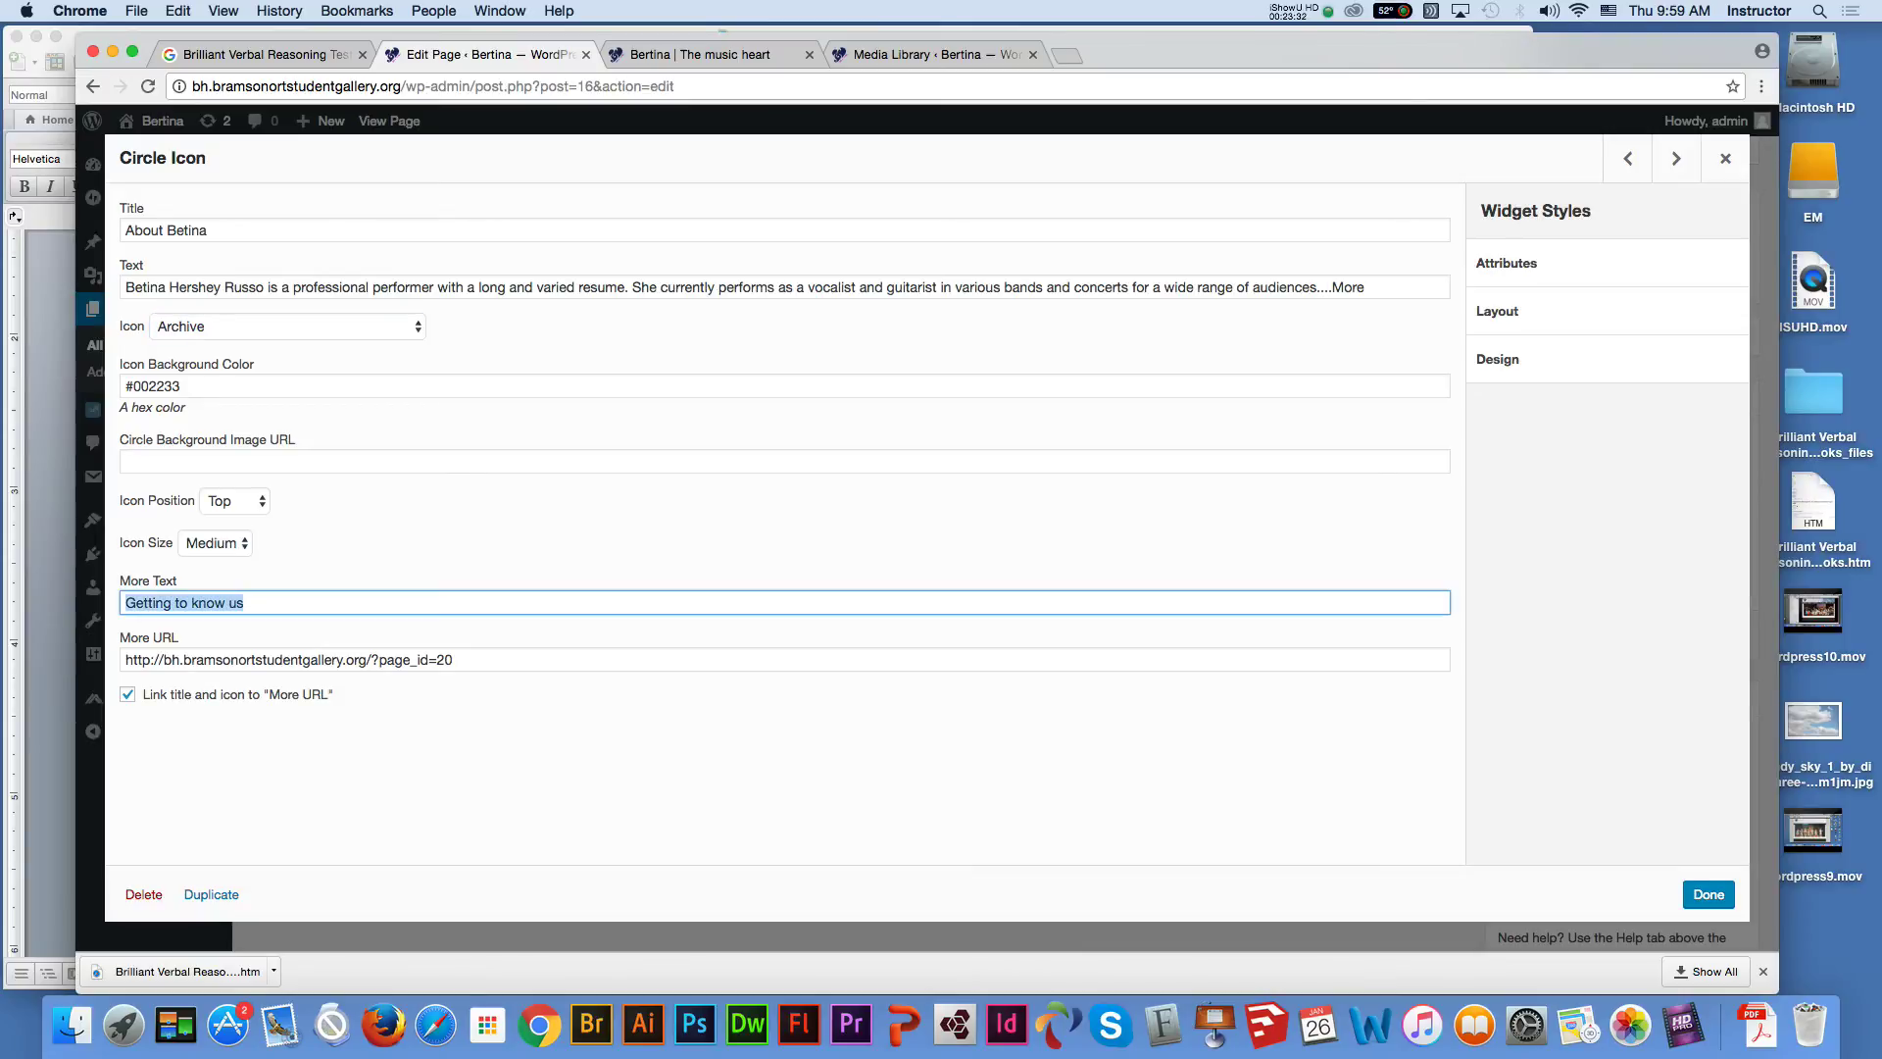
{"action": "type", "text": "Beti"}
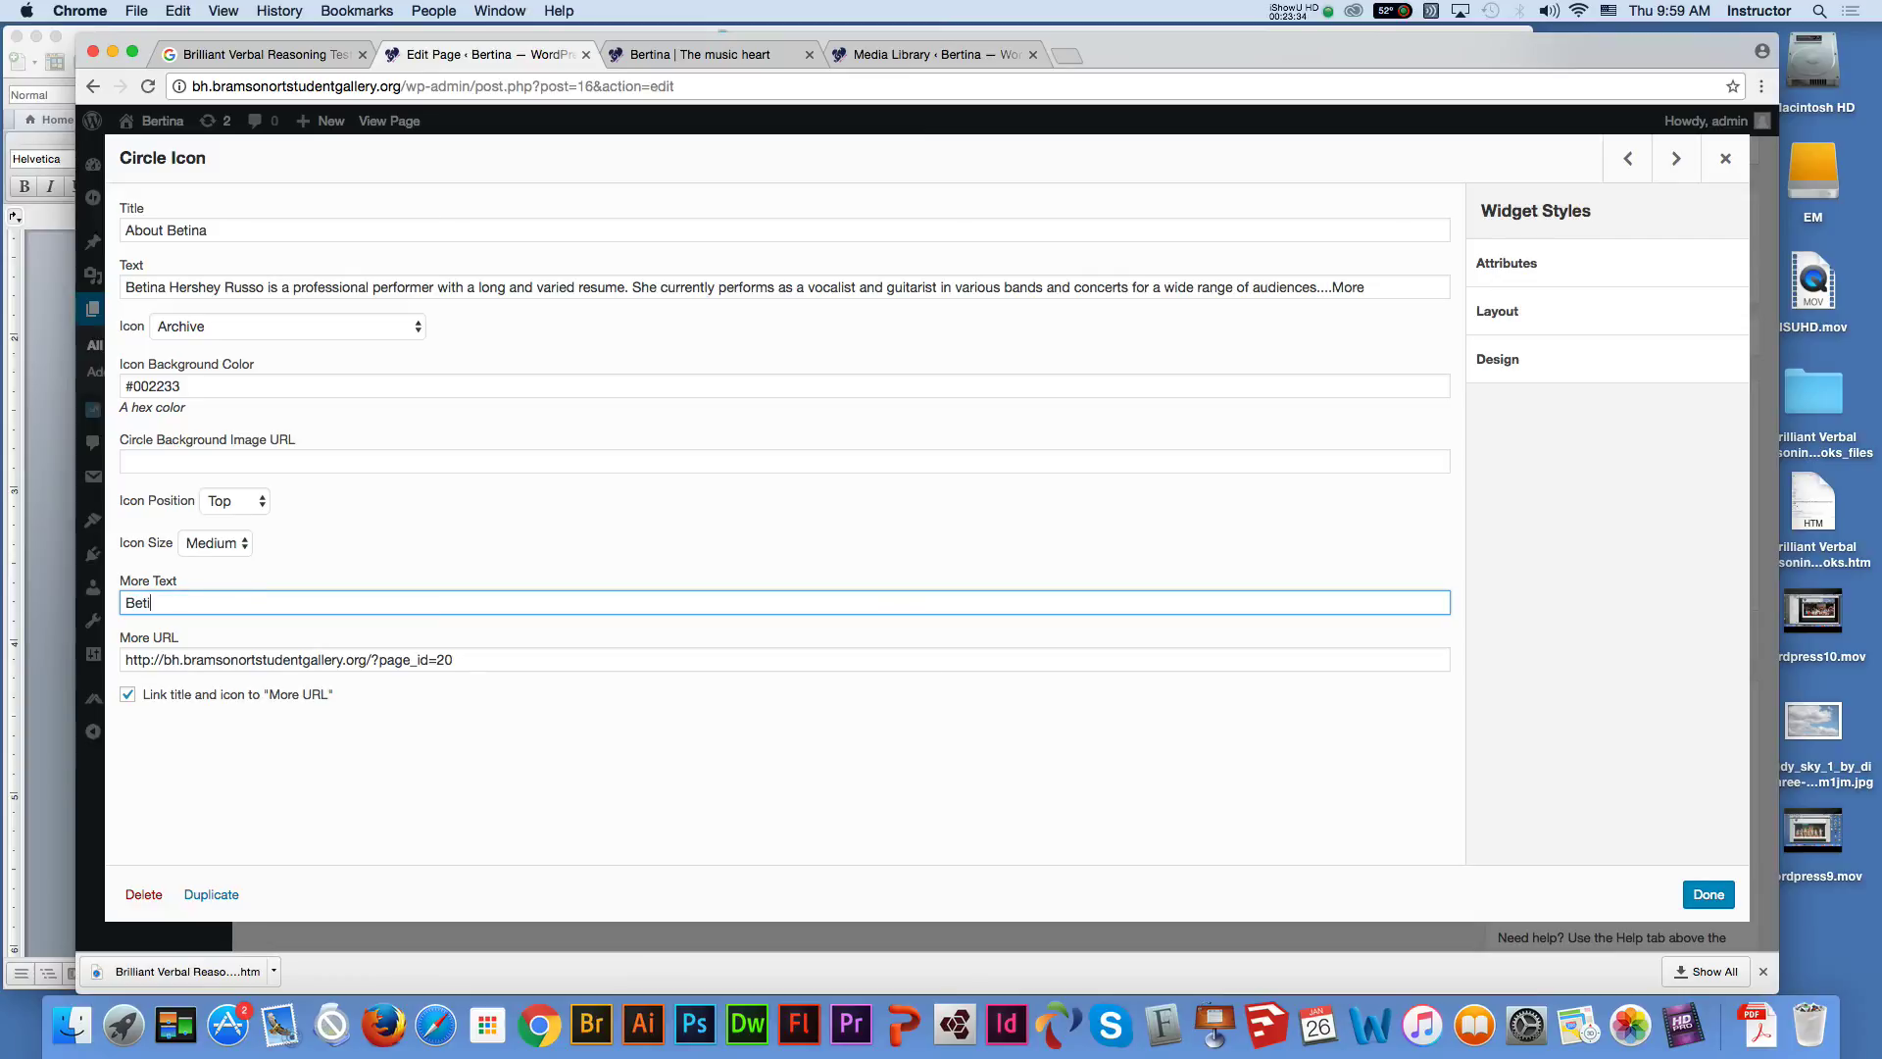
{"action": "type", "text": "na Resume"}
{"action": "left_click", "coordinate": [454, 659]}
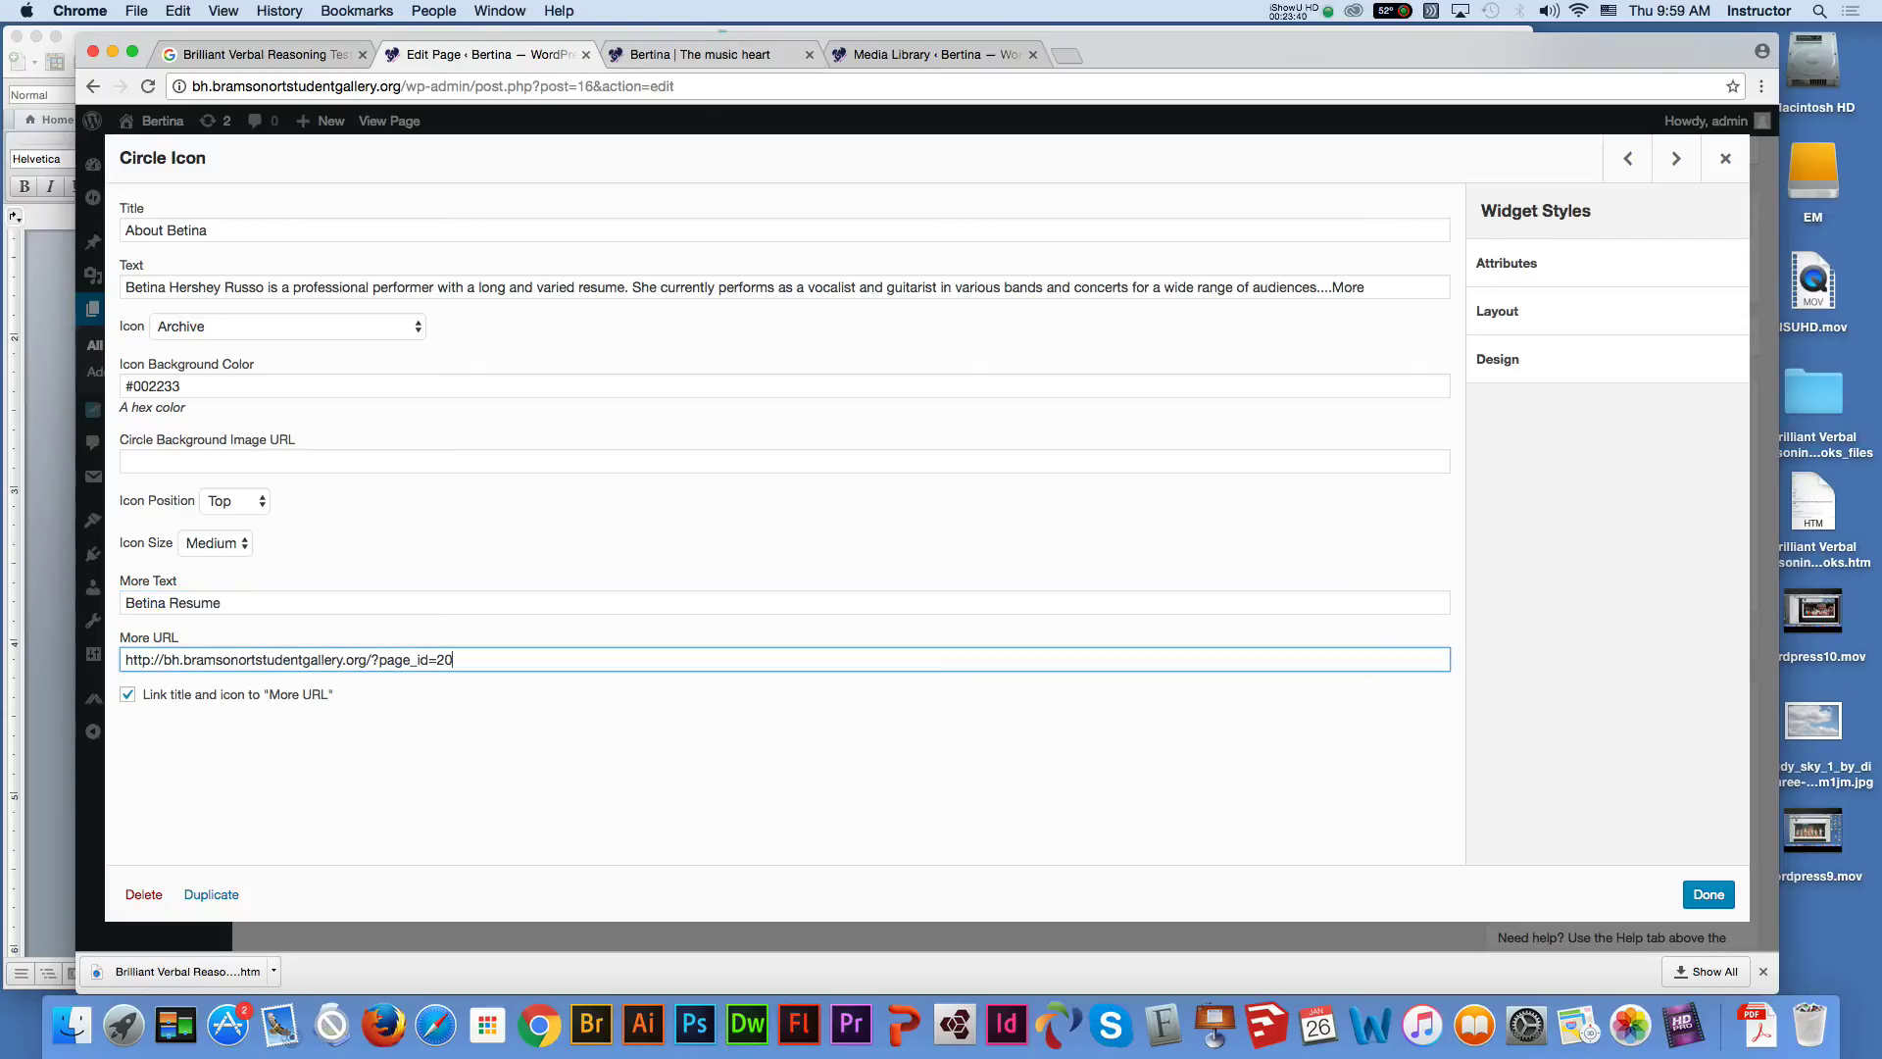
{"action": "left_click", "coordinate": [700, 54]}
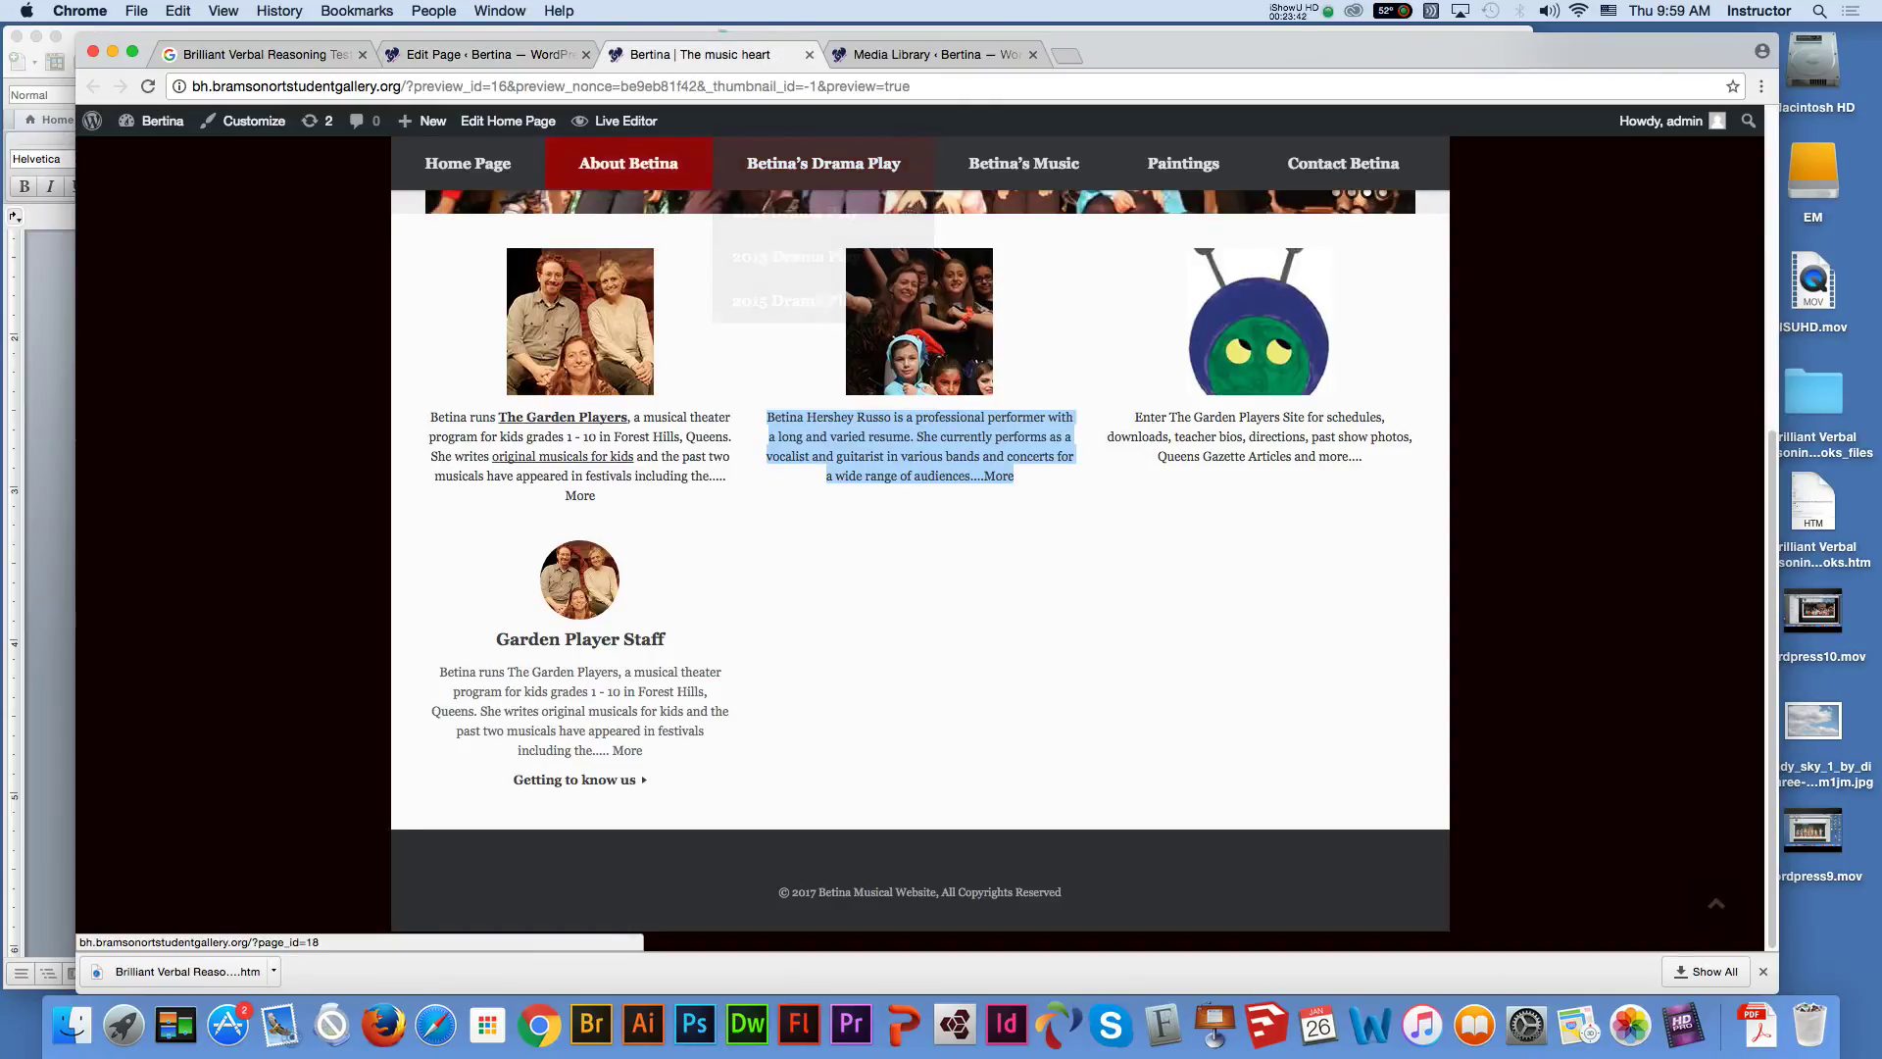
{"action": "left_click", "coordinate": [629, 163]}
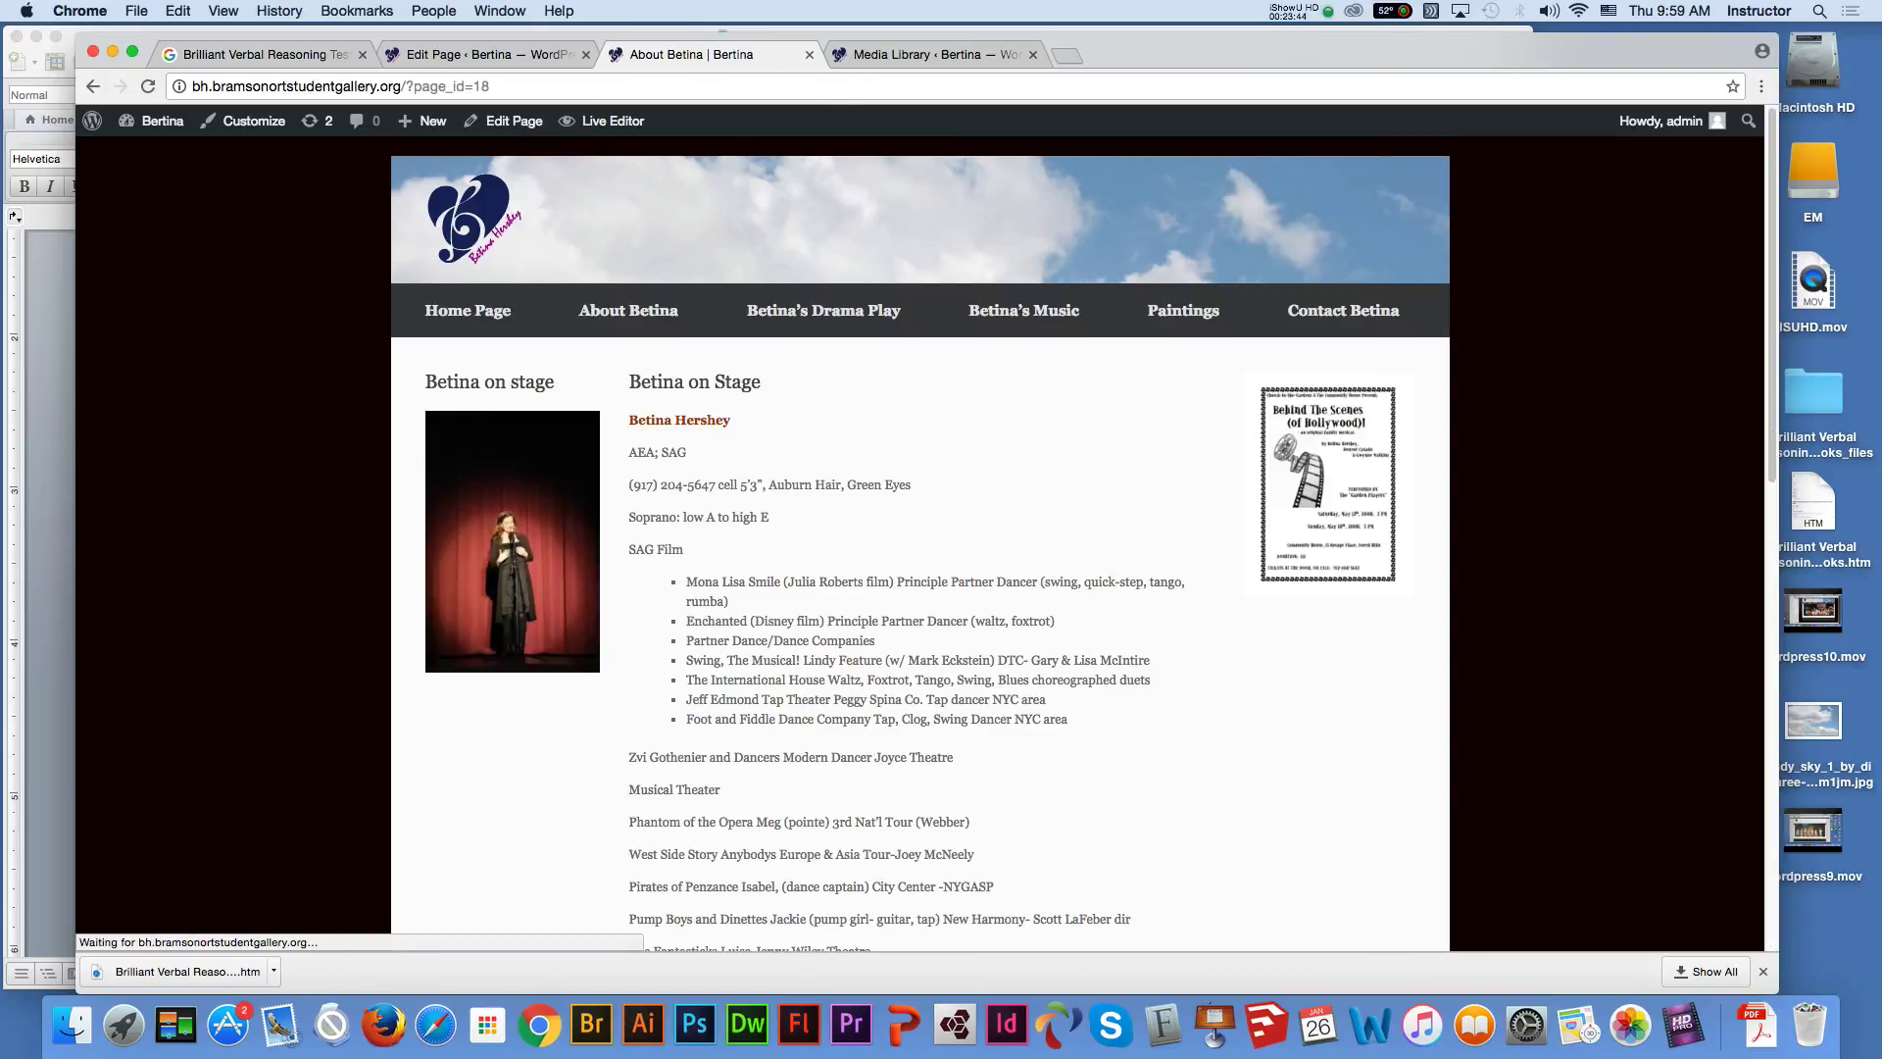
{"action": "left_click", "coordinate": [471, 86]}
{"action": "key", "text": "super+c"}
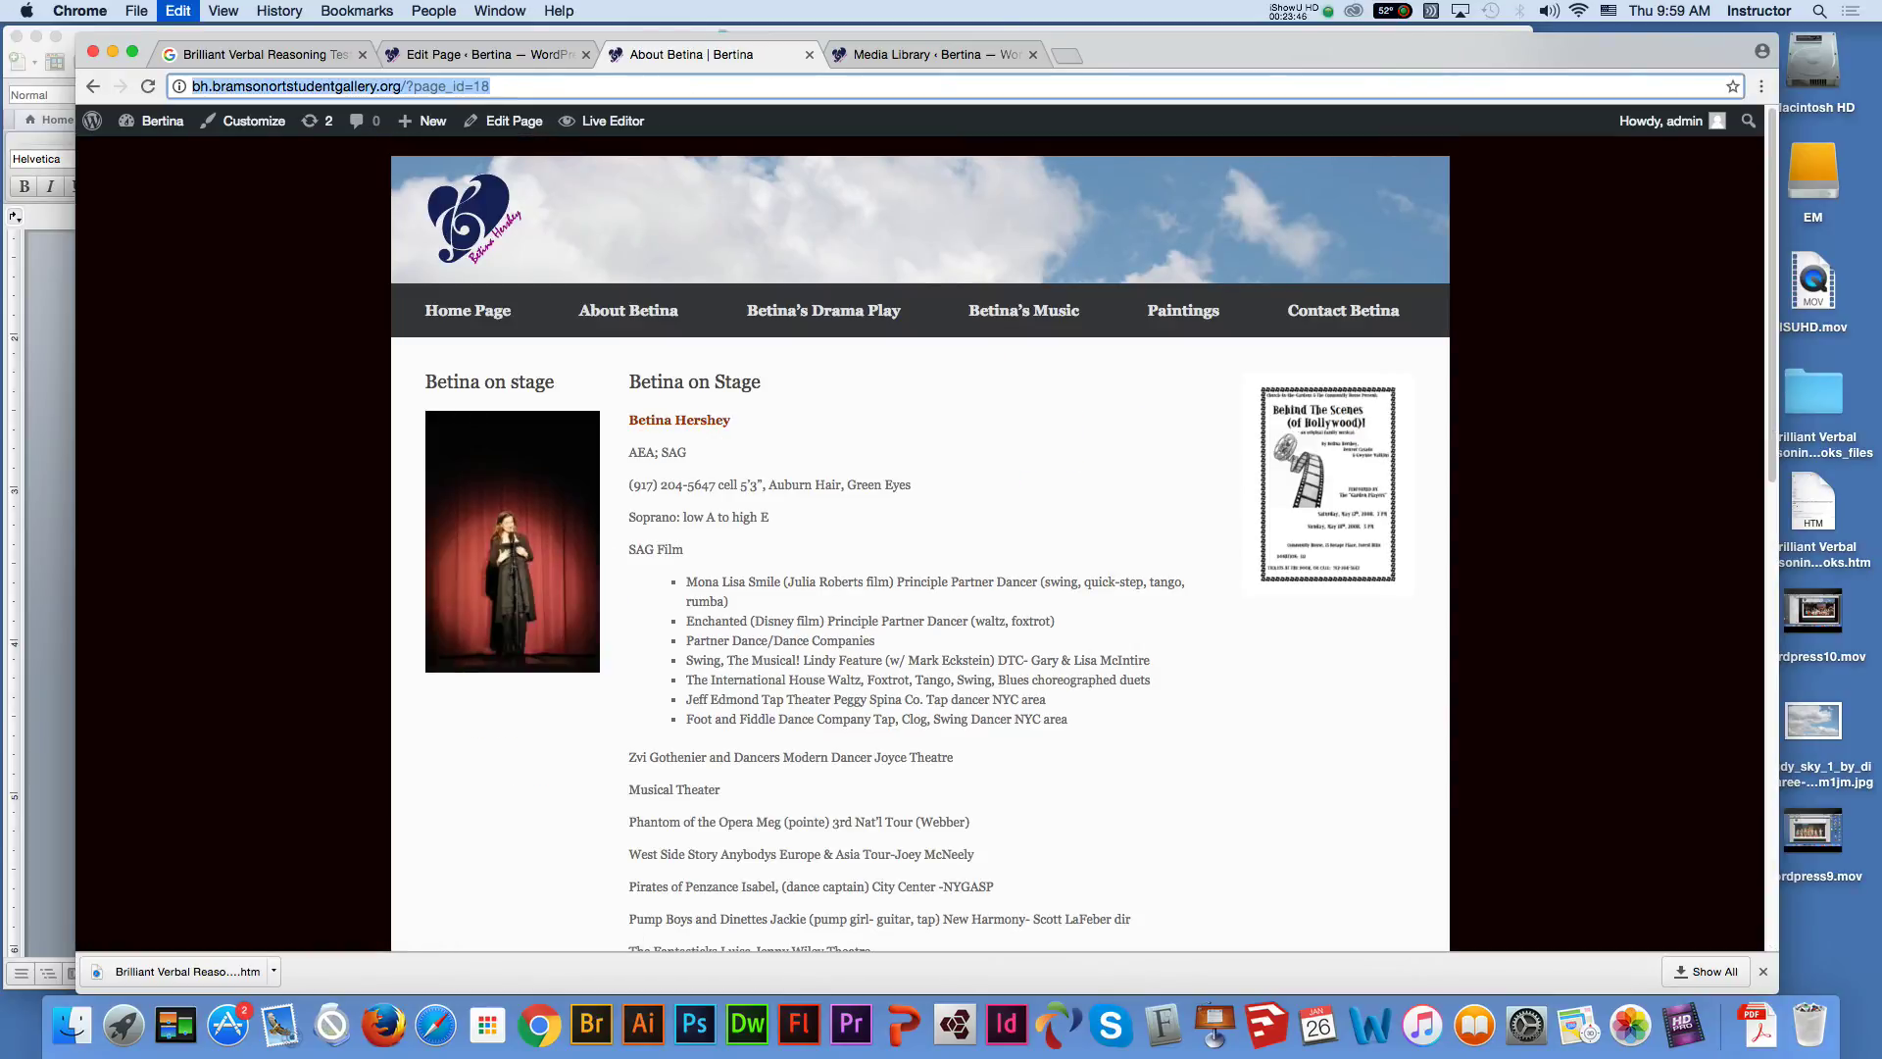
{"action": "left_click", "coordinate": [927, 54]}
{"action": "left_click", "coordinate": [480, 54]}
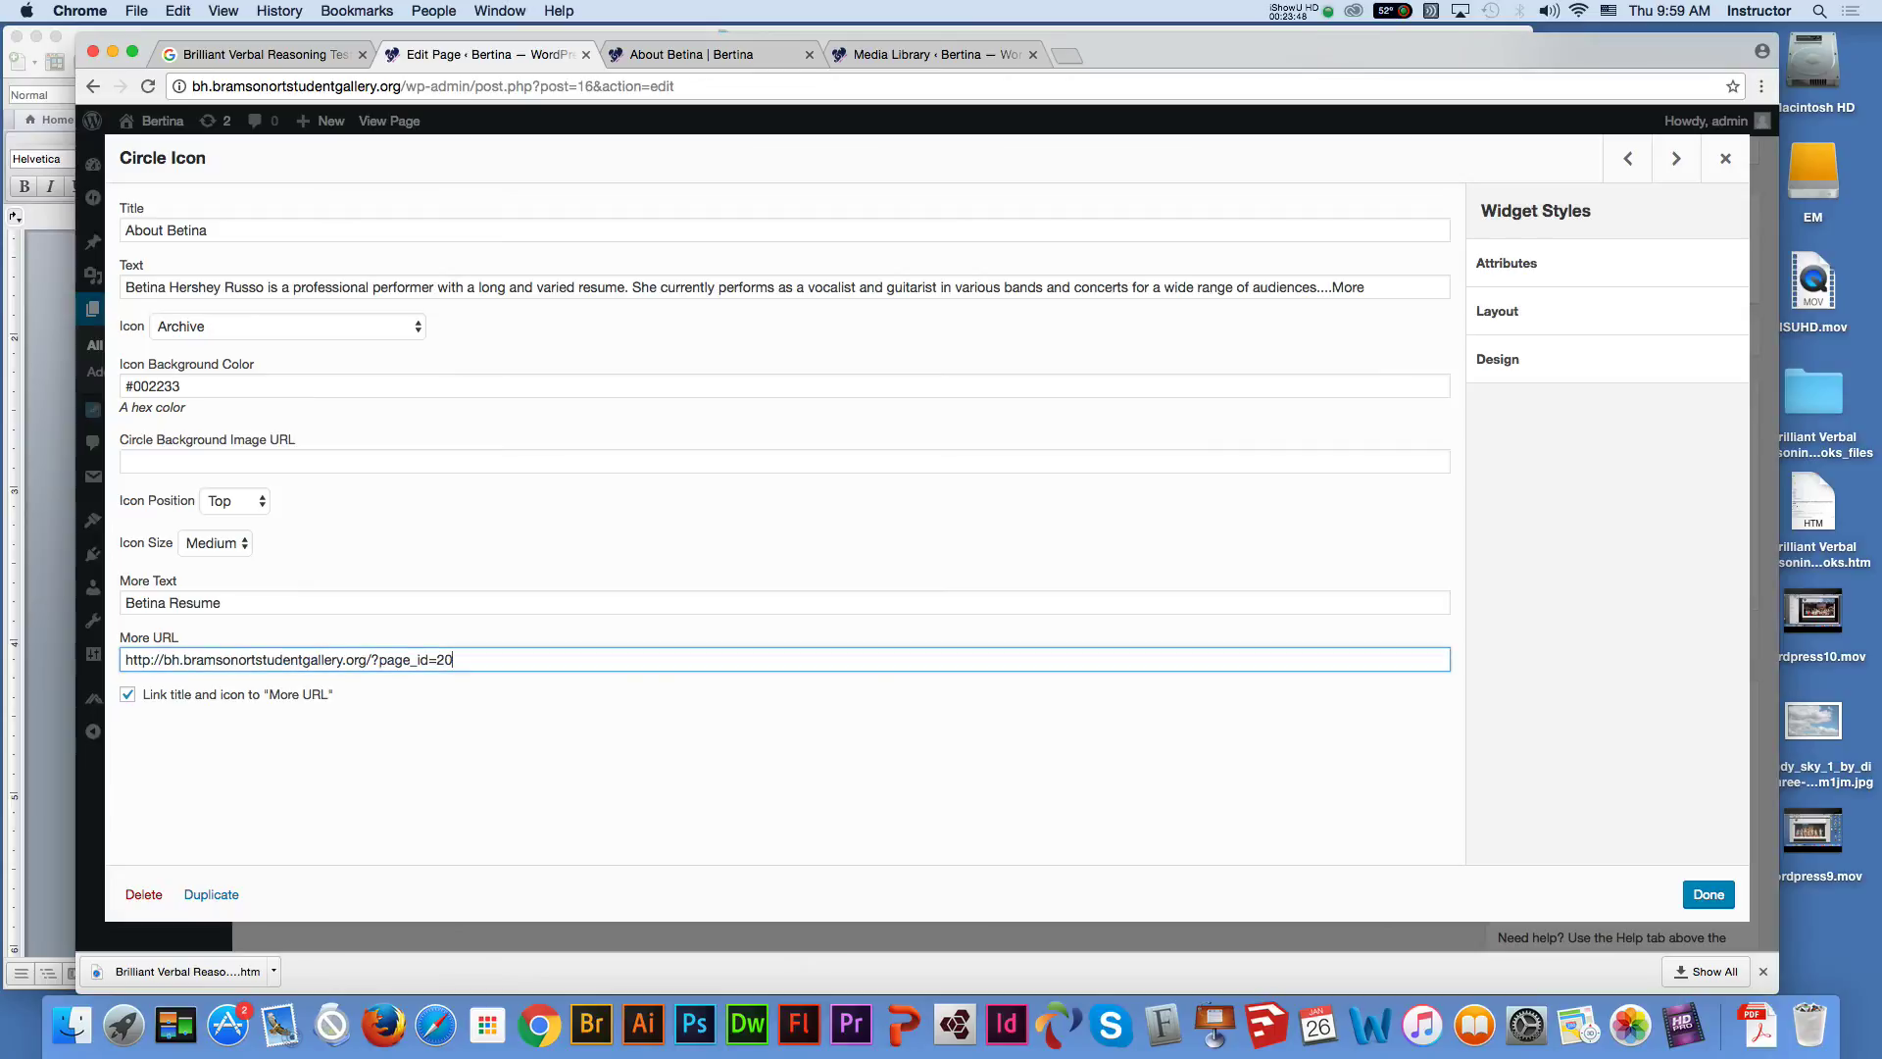
{"action": "key", "text": "super+a"}
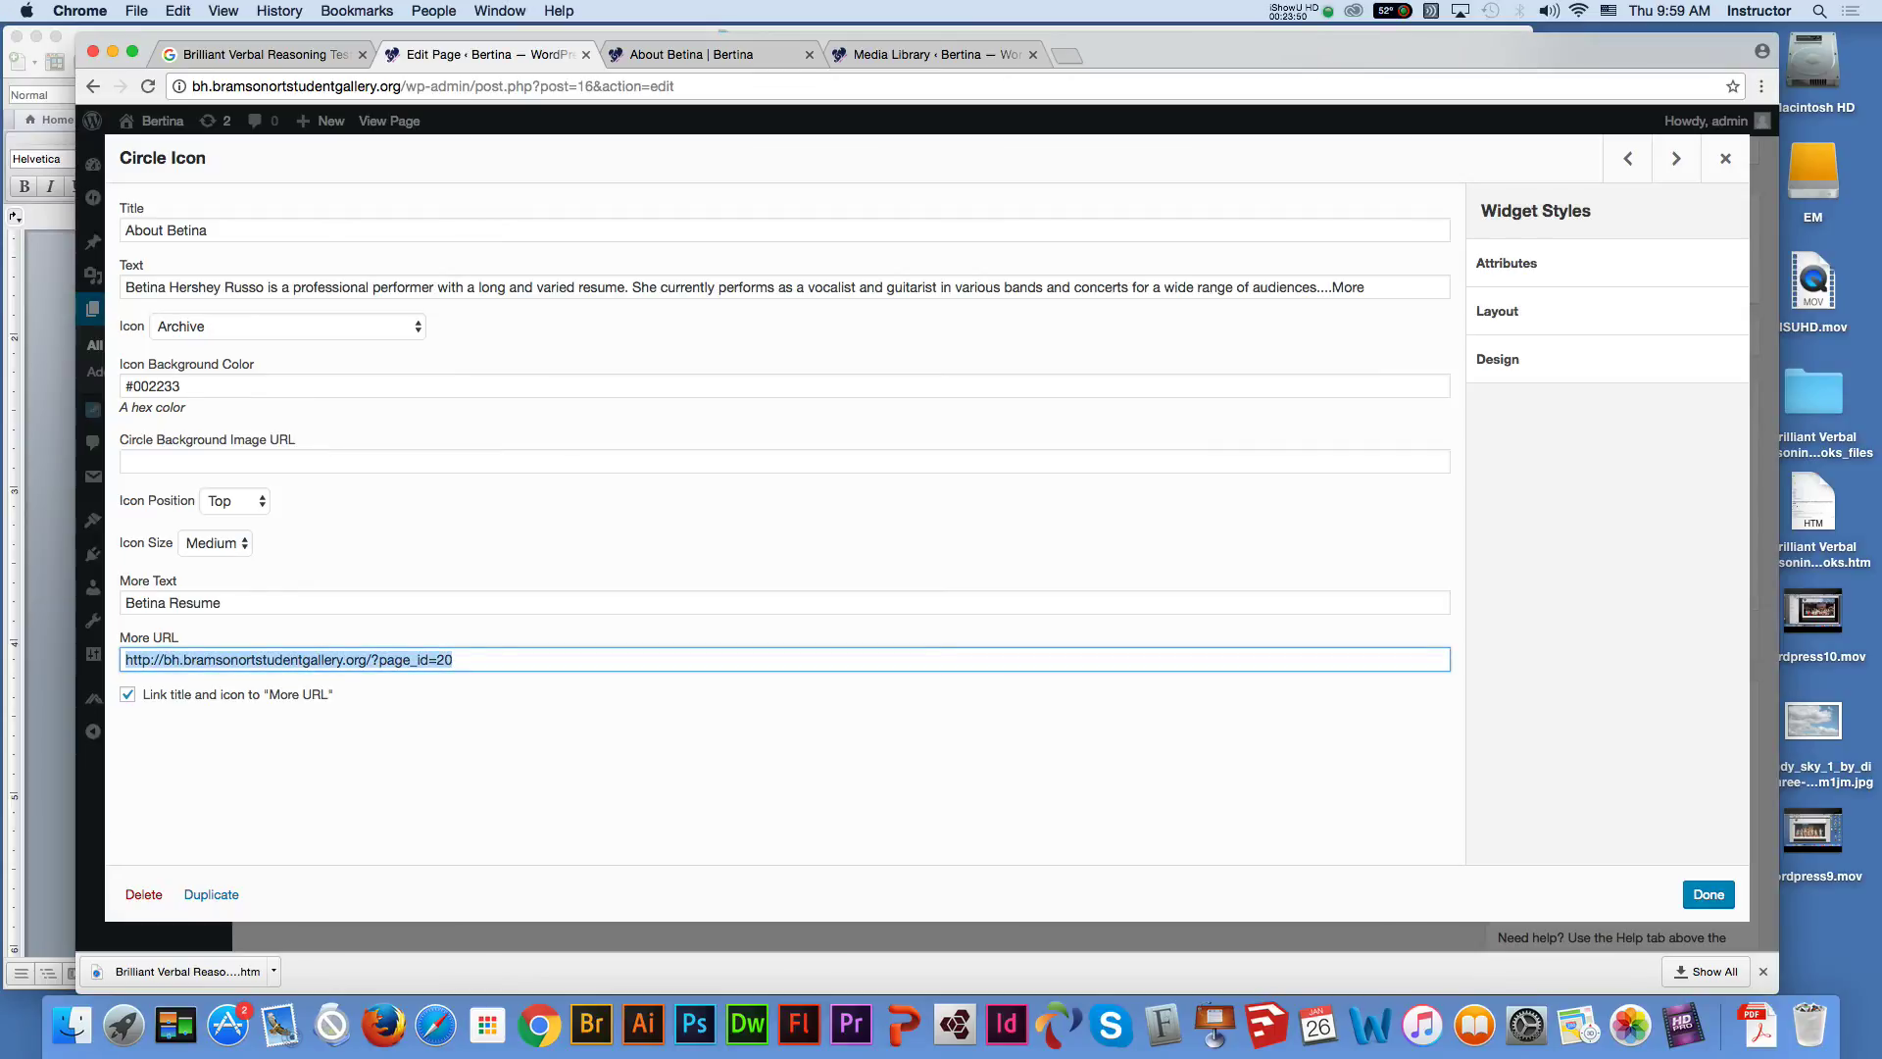
{"action": "key", "text": "super+v"}
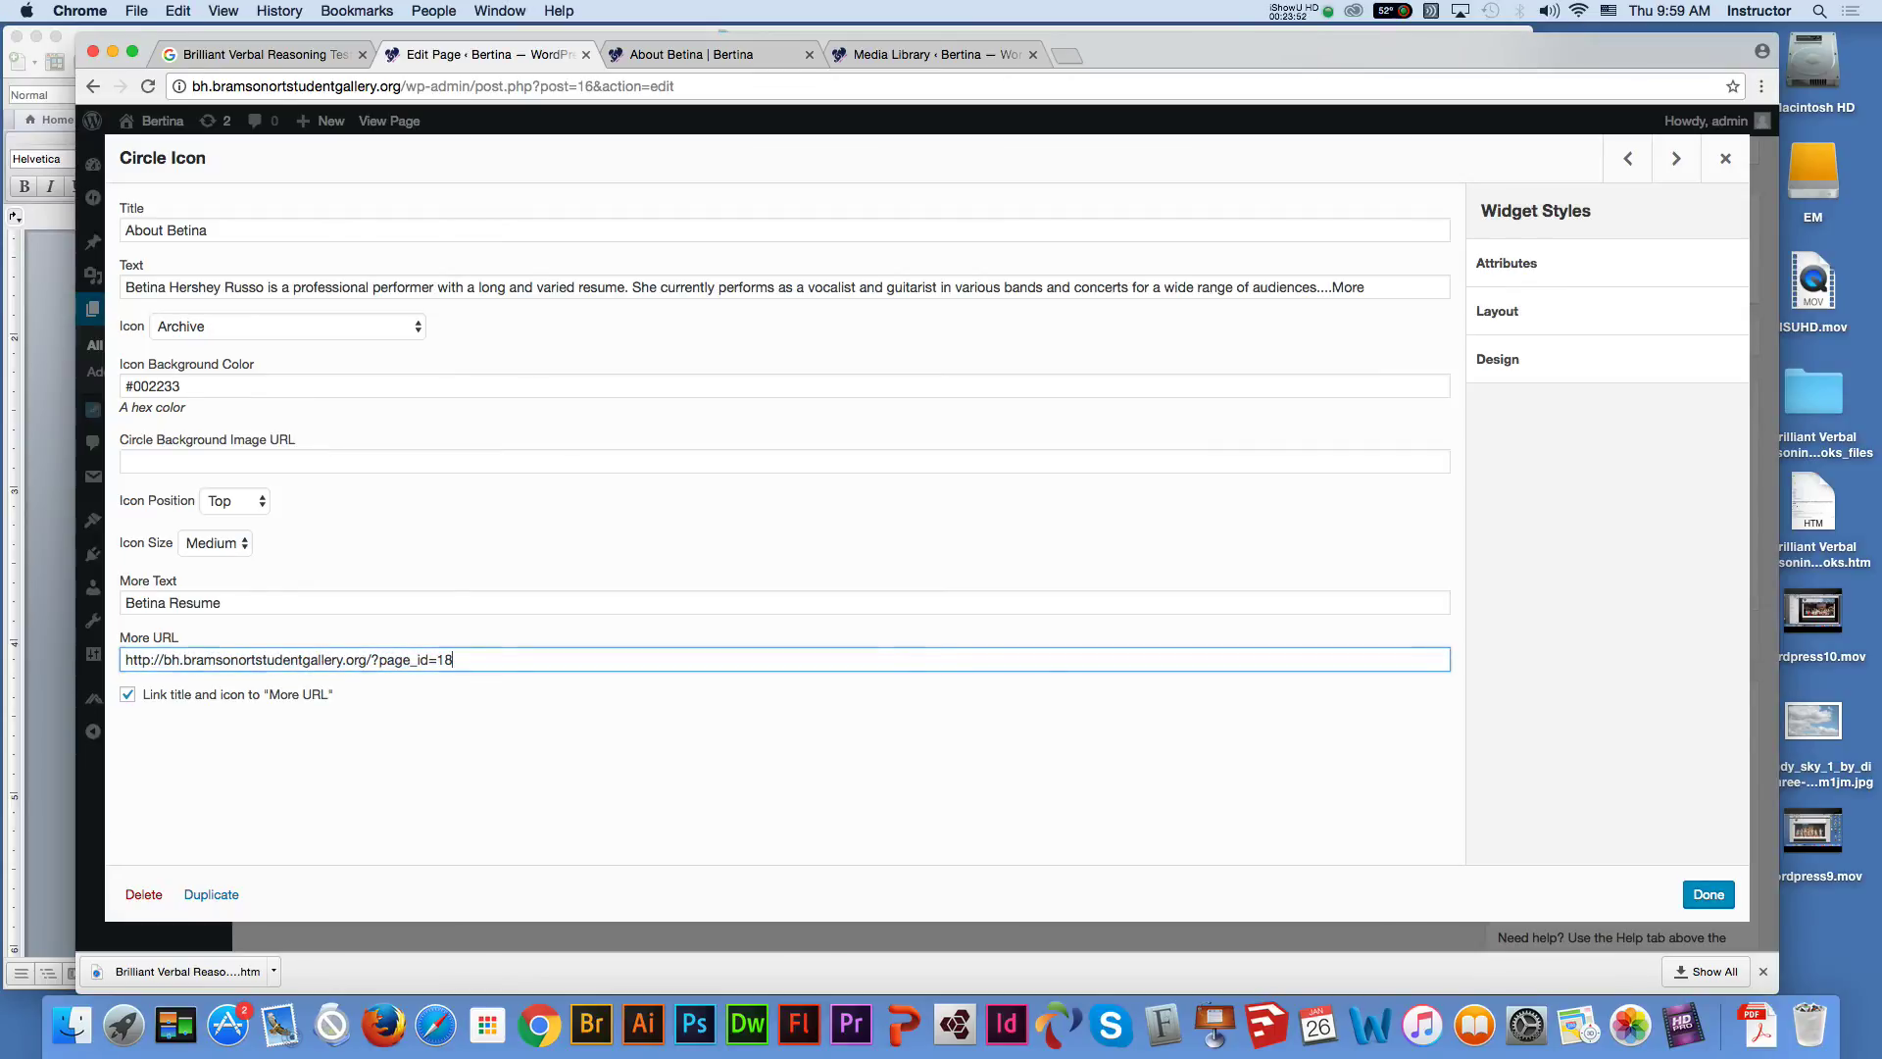
{"action": "left_click", "coordinate": [1707, 894]}
{"action": "left_click", "coordinate": [1698, 635]}
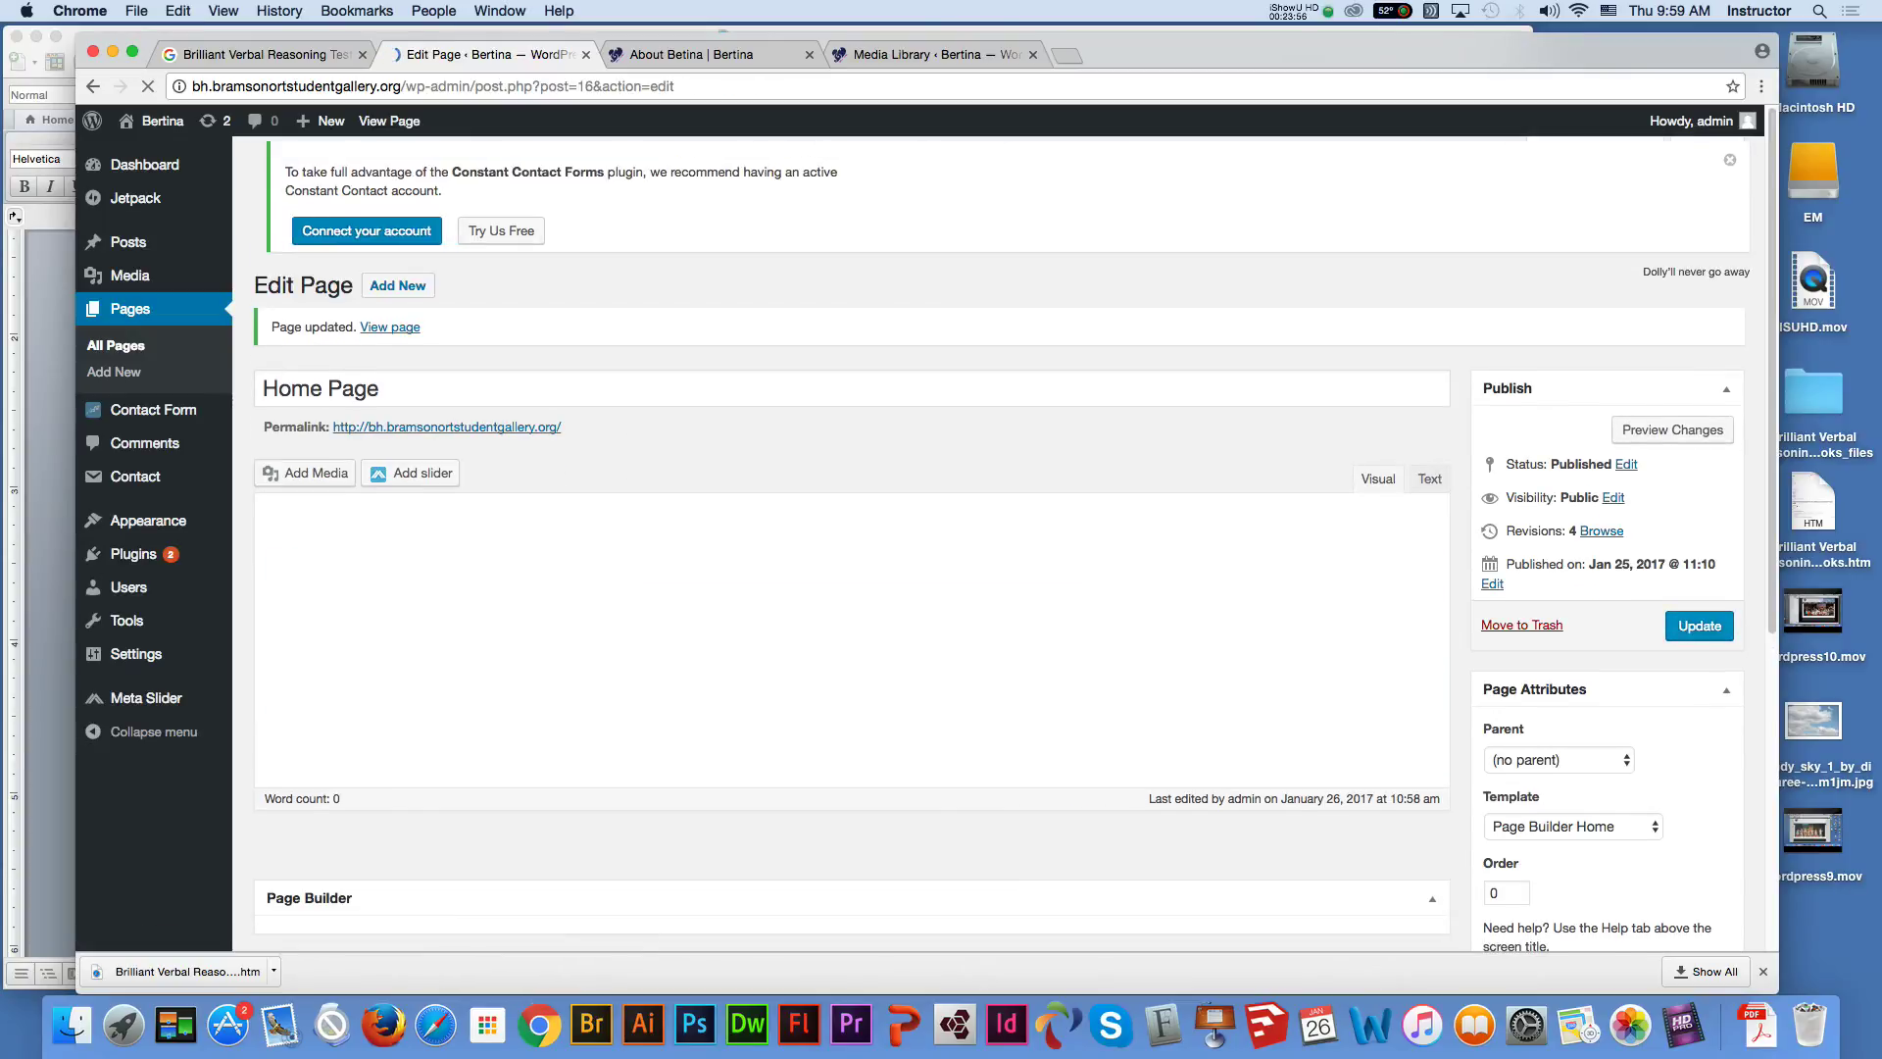
Preview the Home Page changes, test the second Circle Icon's resume link and return to the site's home page
{"action": "left_click", "coordinate": [1672, 429]}
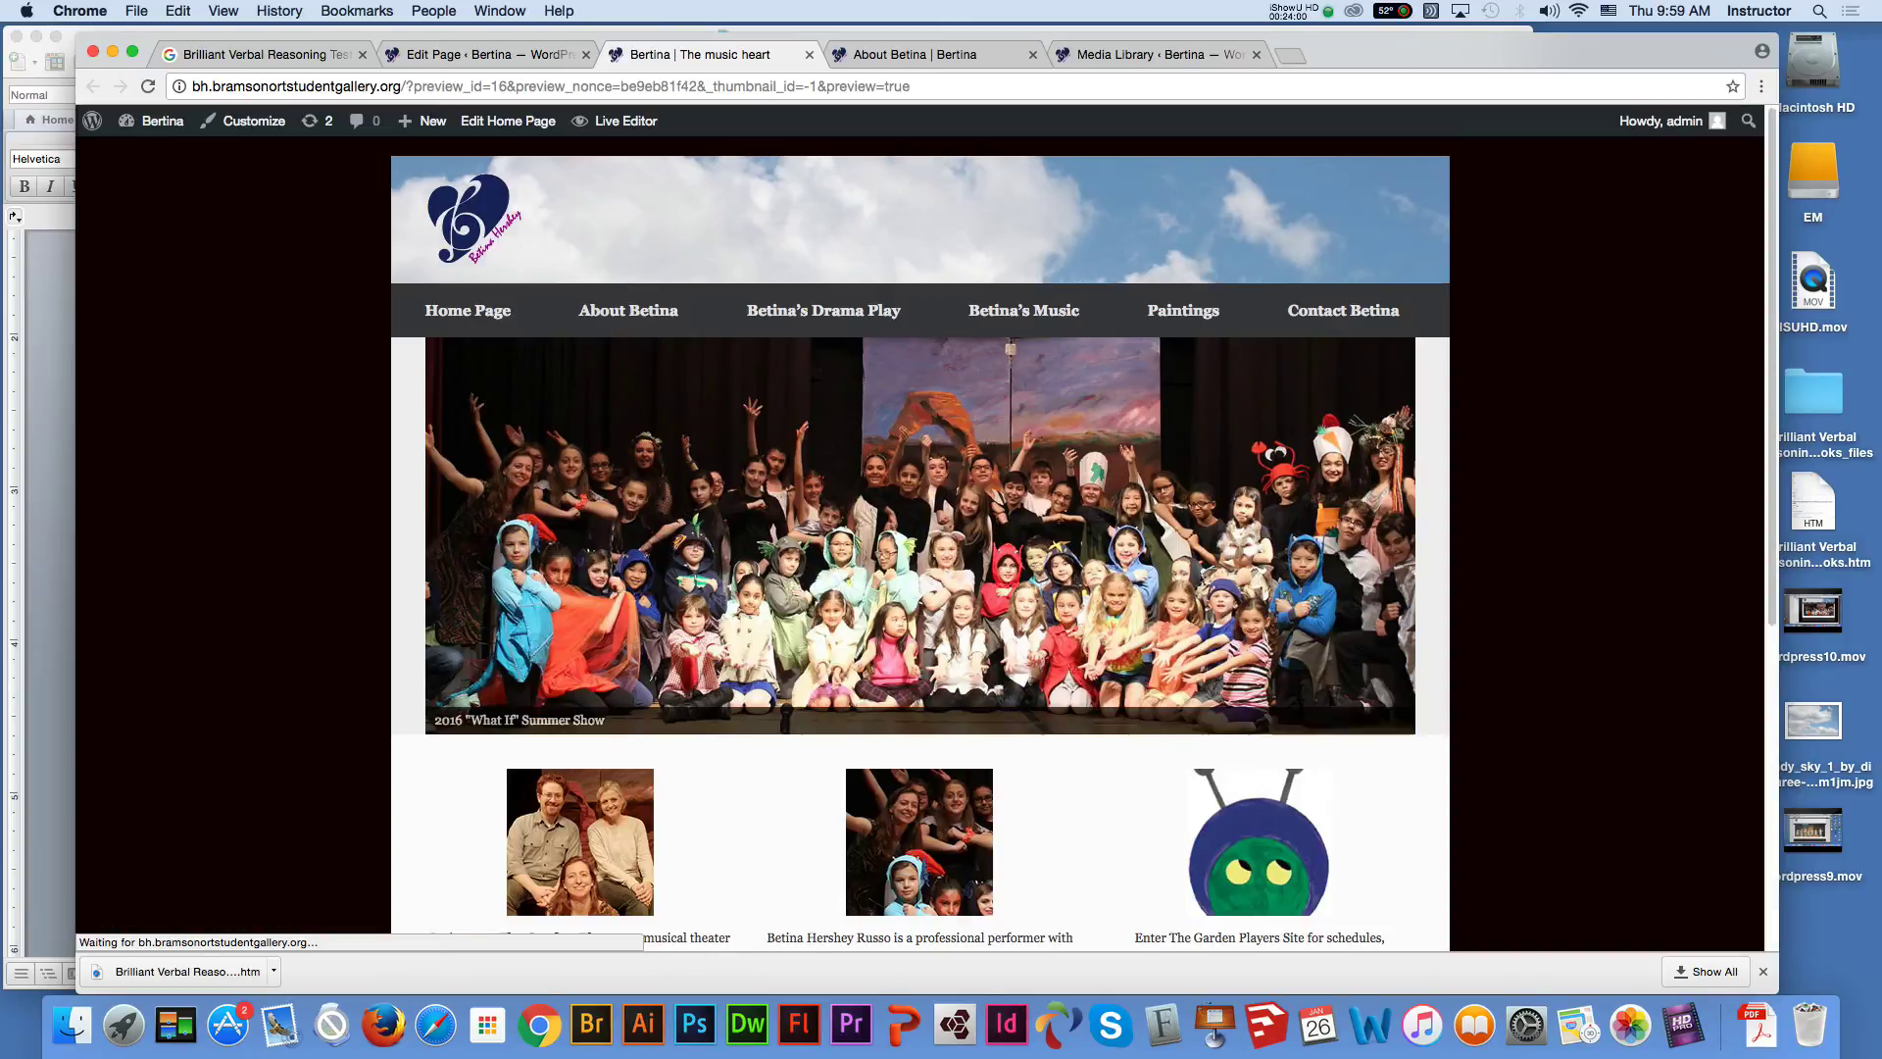
{"action": "scroll", "coordinate": [919, 539], "scroll_direction": "down", "scroll_amount": 5}
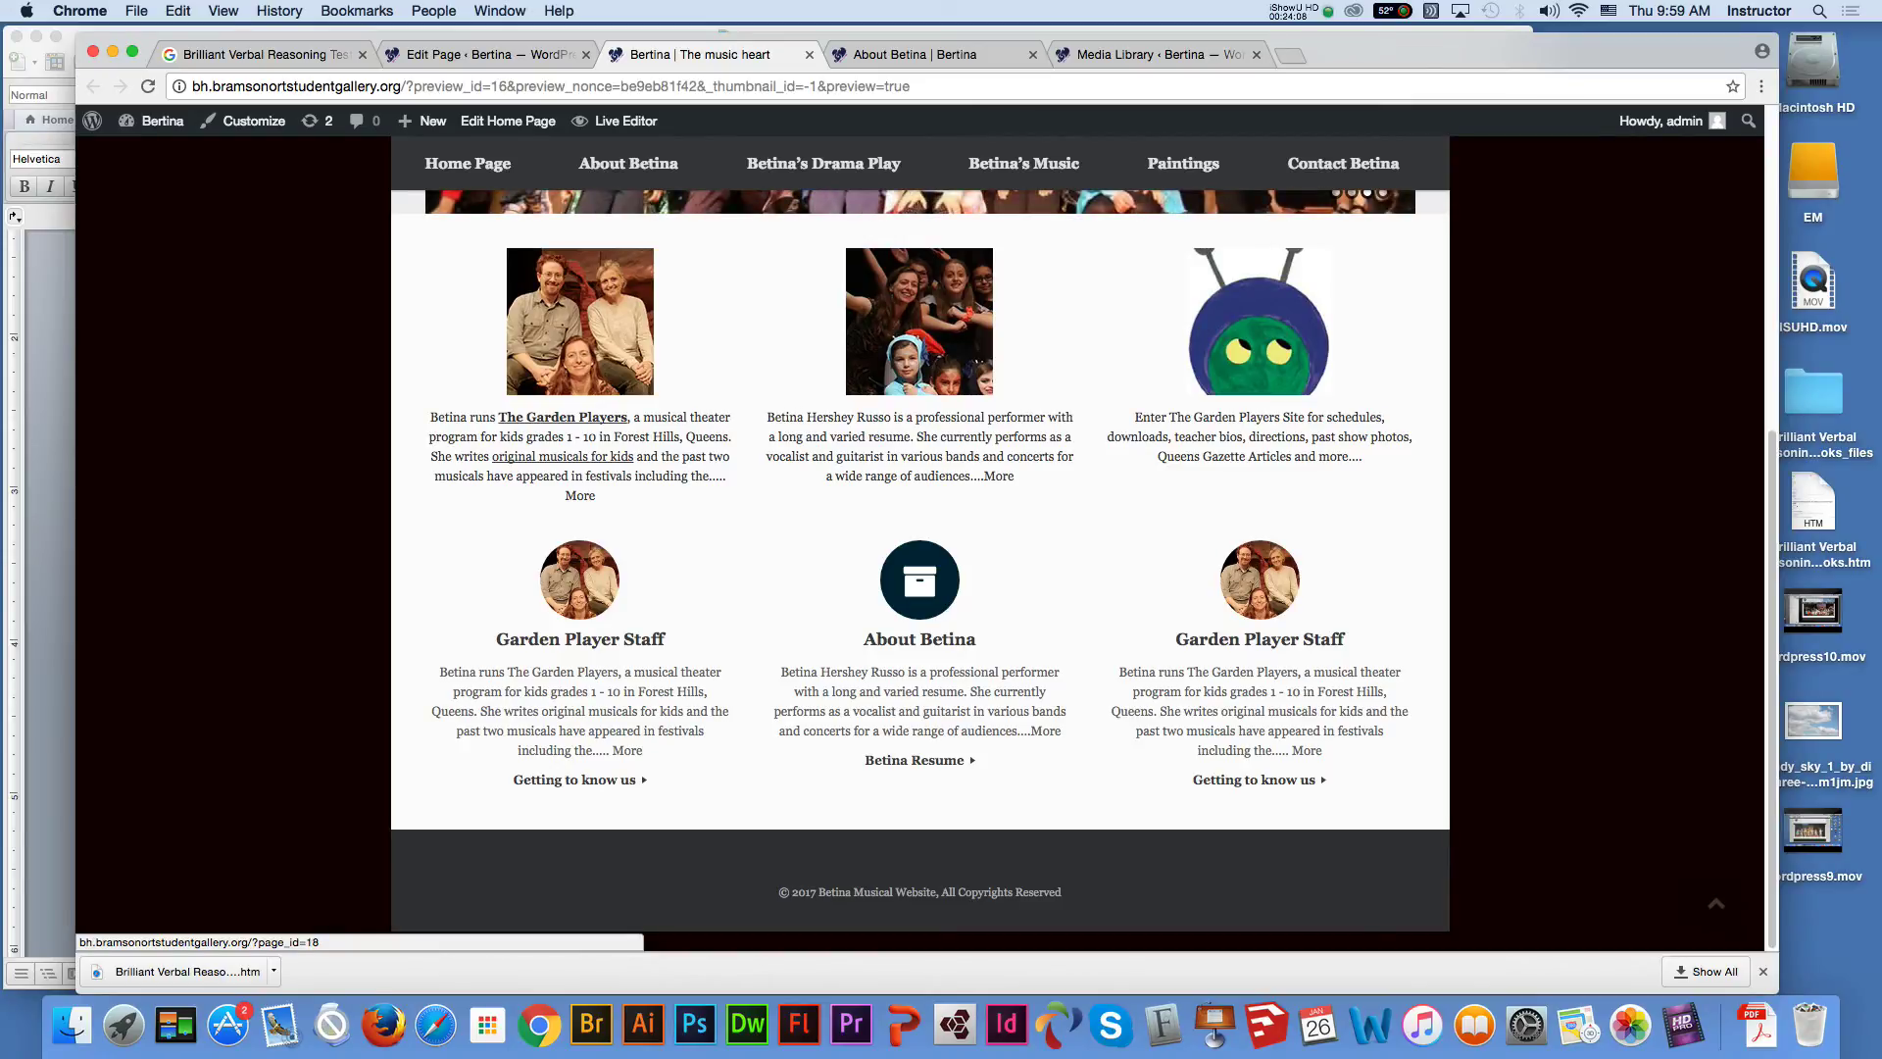
{"action": "left_click", "coordinate": [916, 760]}
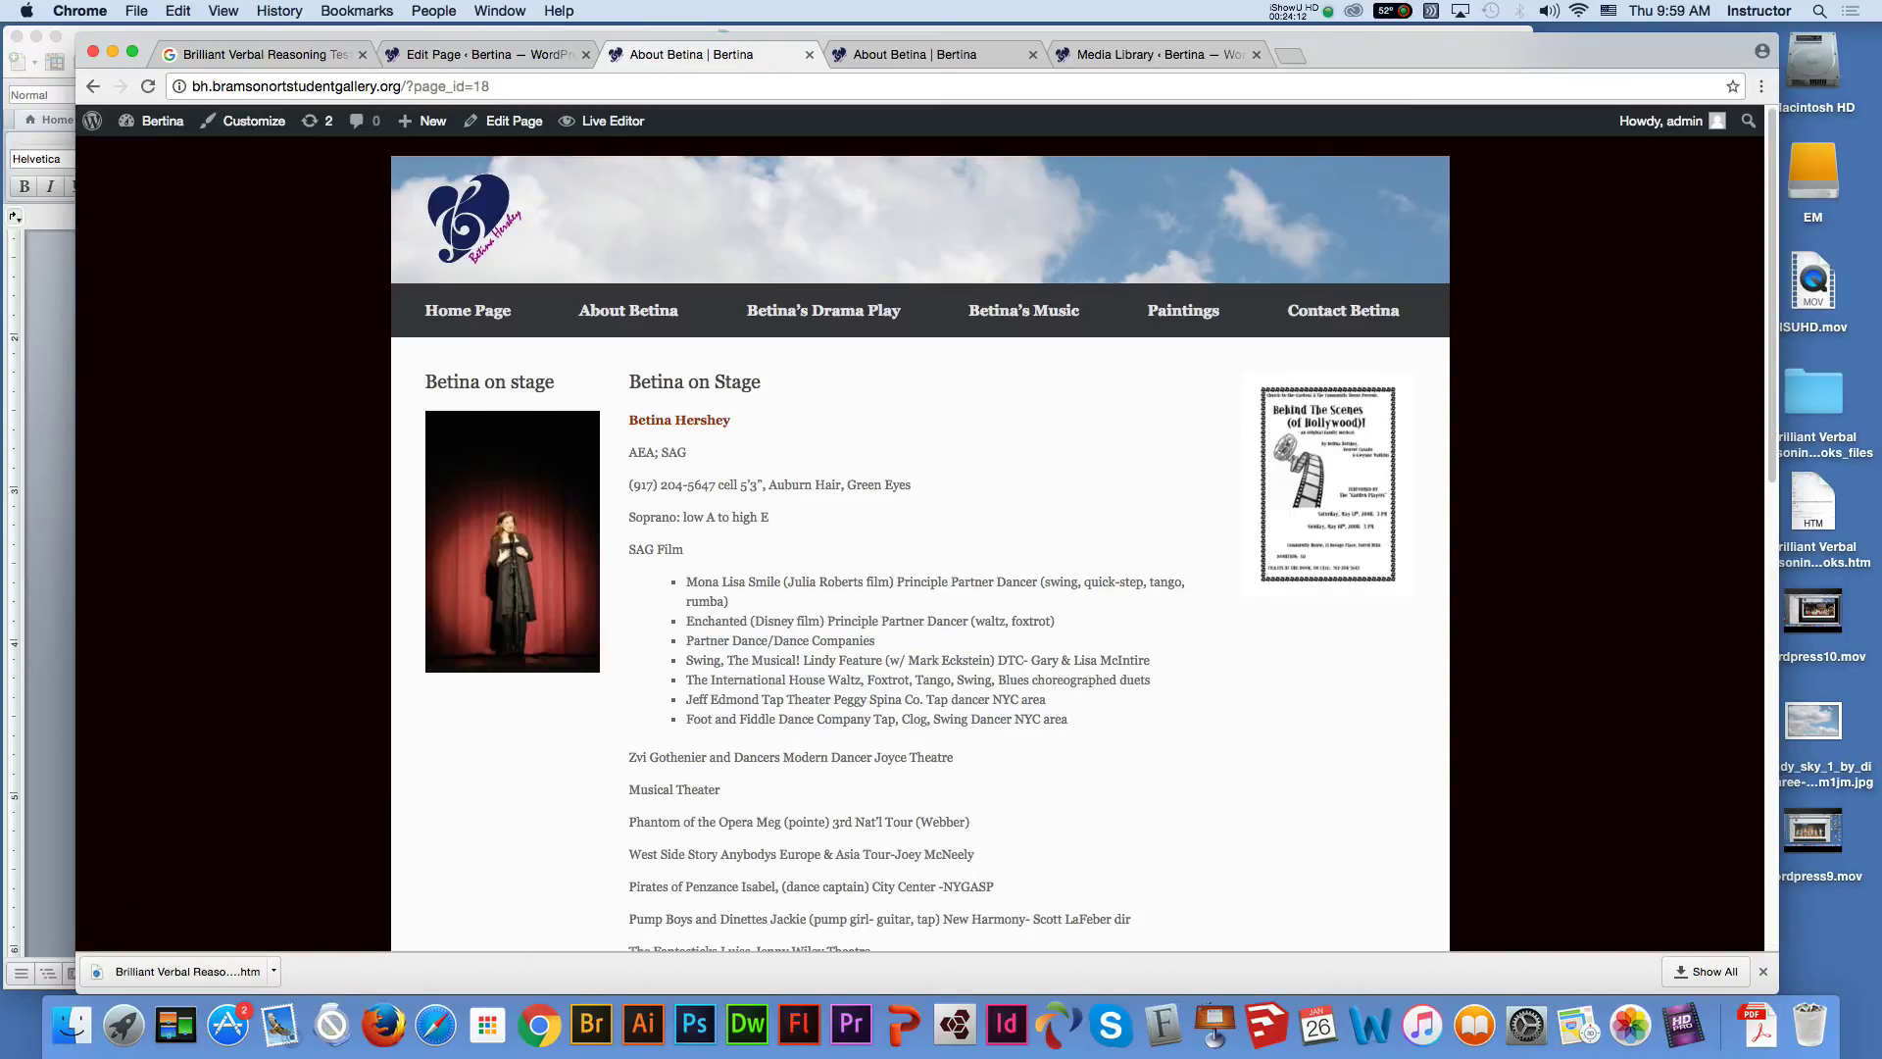
{"action": "scroll", "coordinate": [468, 310], "scroll_direction": "down", "scroll_amount": 4}
{"action": "scroll", "coordinate": [468, 310], "scroll_direction": "up", "scroll_amount": 4}
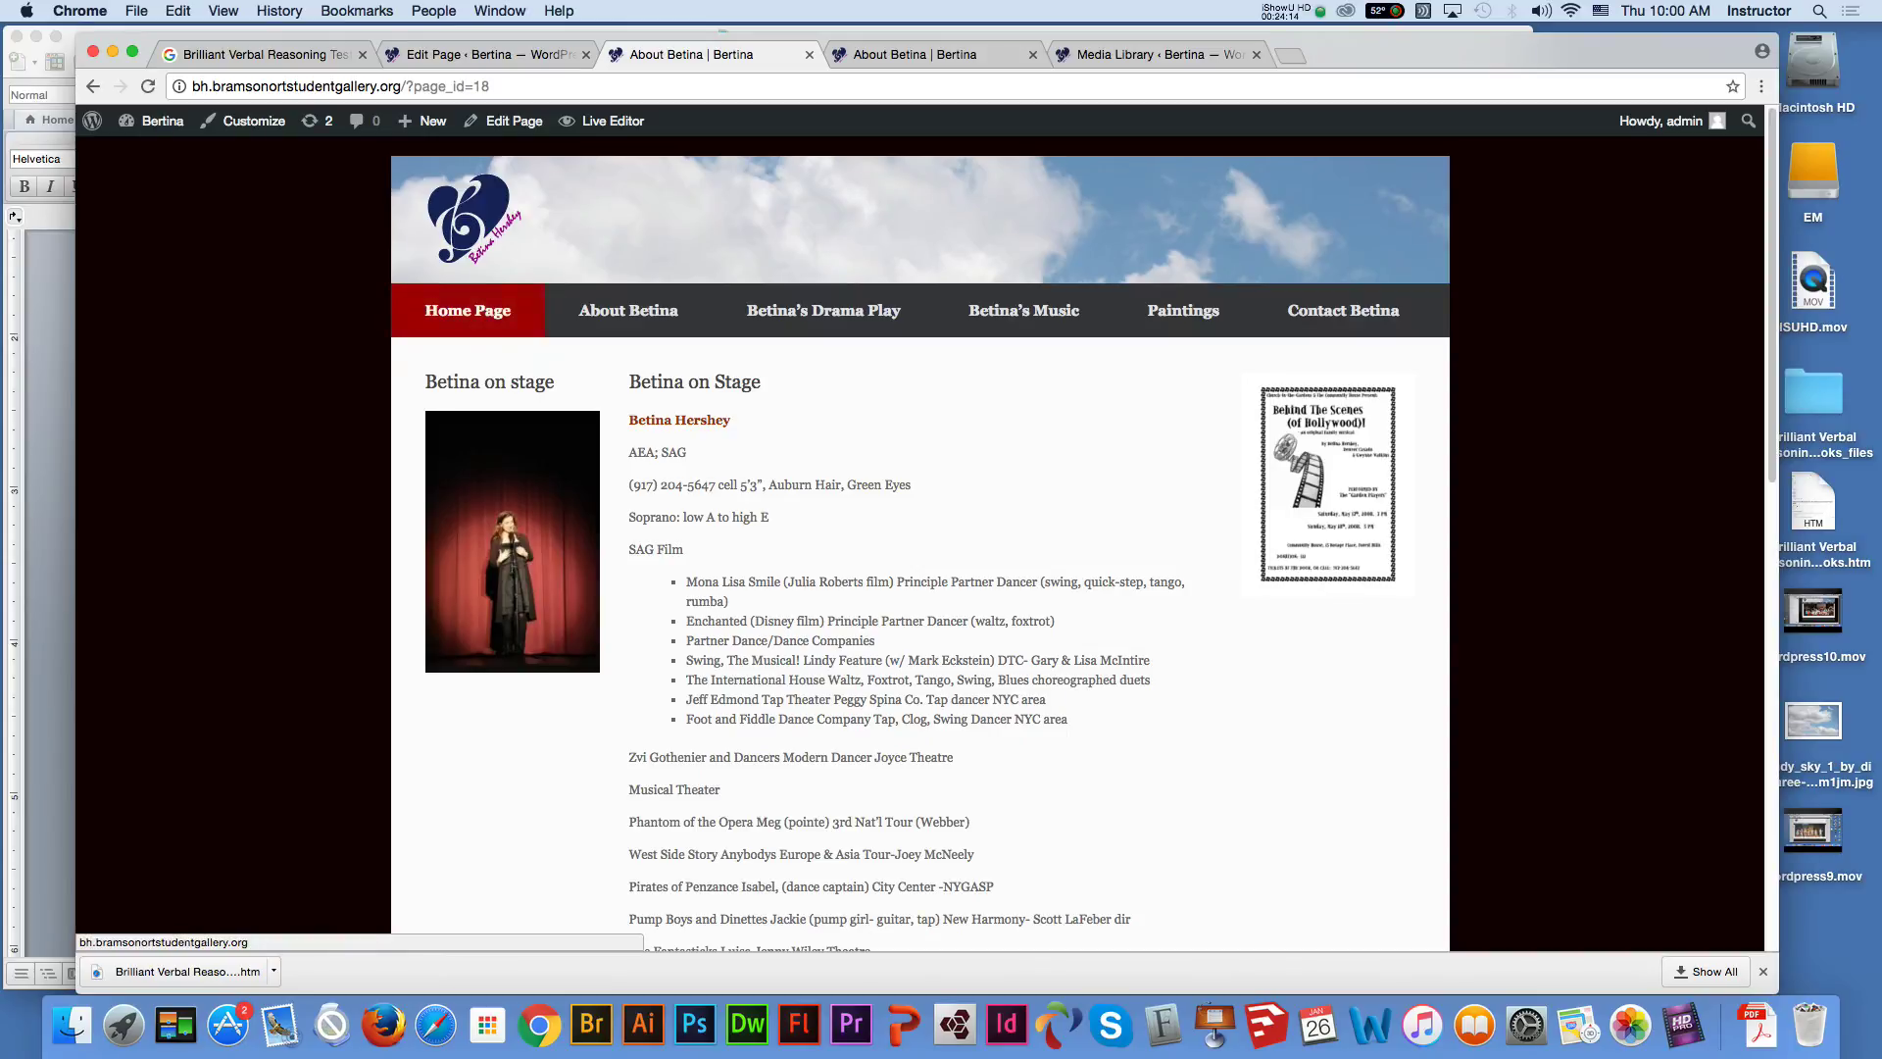
{"action": "left_click", "coordinate": [468, 310]}
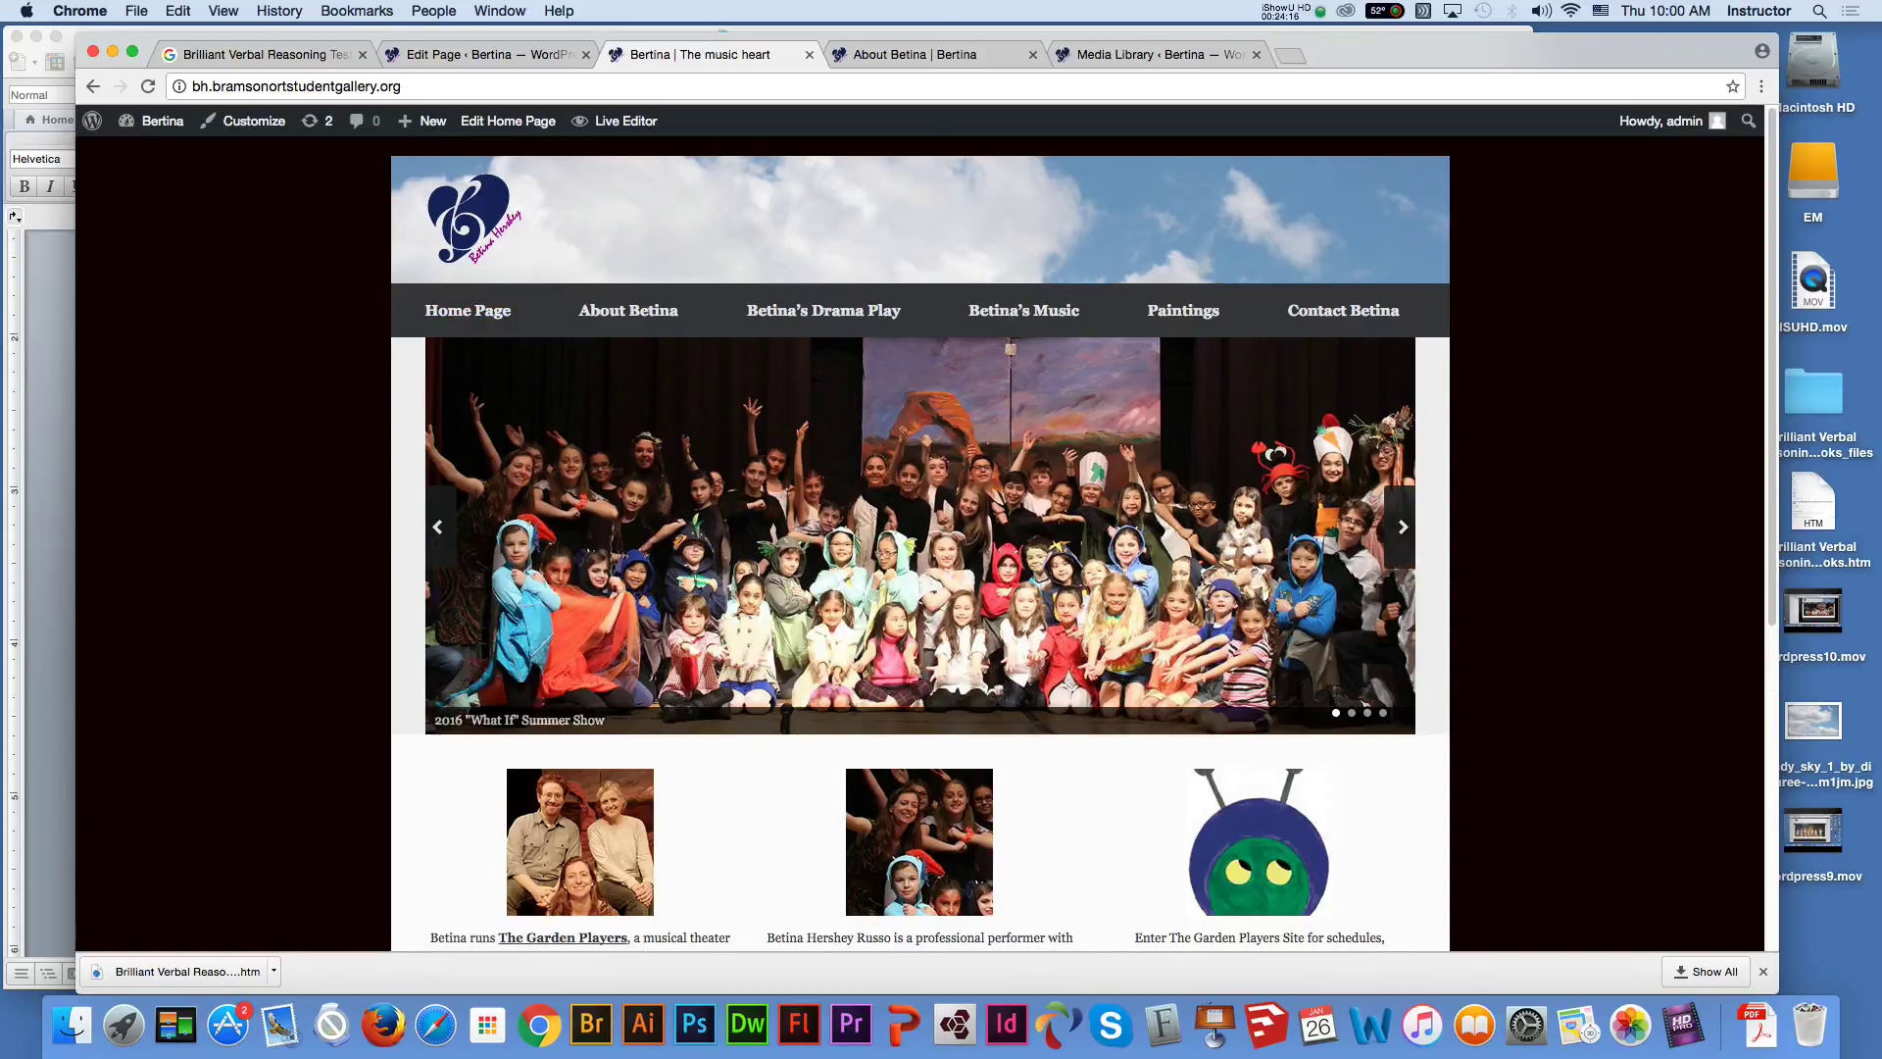
Examine the live home page's slider, navigation and content rows, and test the link of the first row's middle picture
{"action": "scroll", "coordinate": [468, 309], "scroll_direction": "down", "scroll_amount": 5}
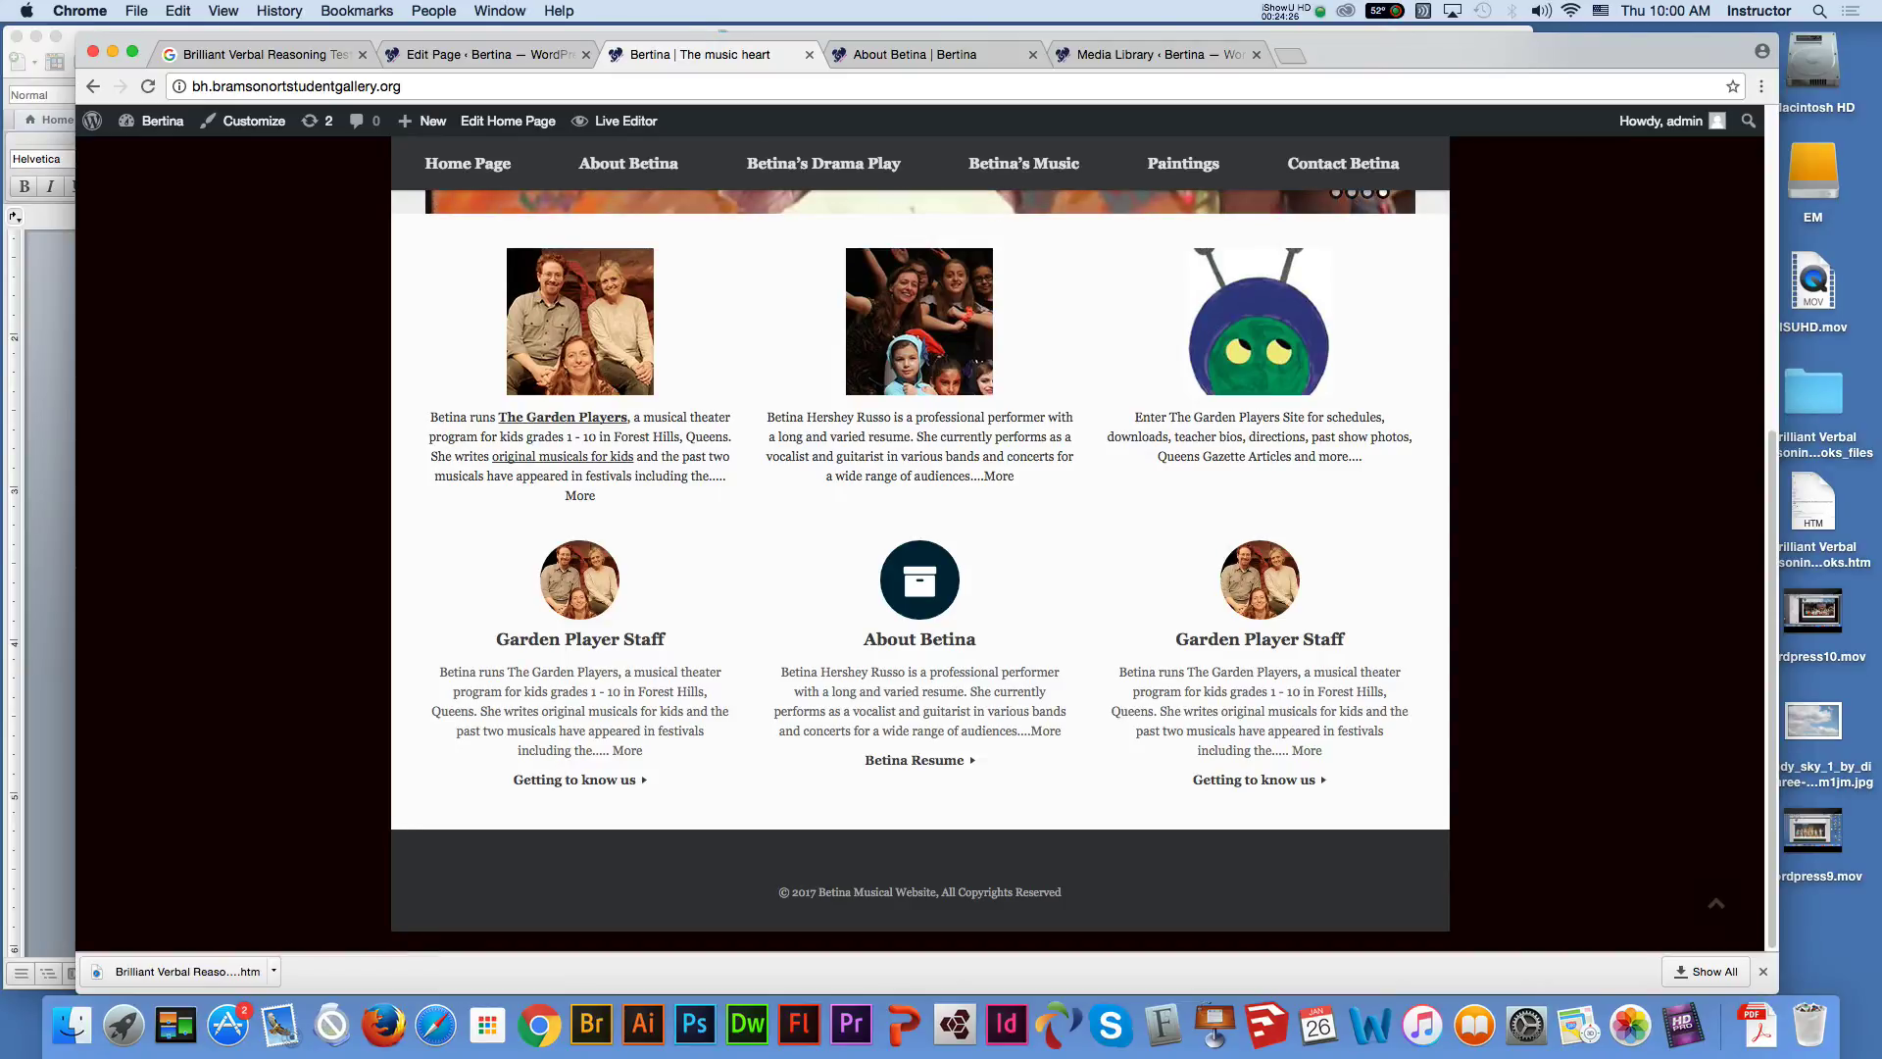
{"action": "scroll", "coordinate": [920, 569], "scroll_direction": "up", "scroll_amount": 3}
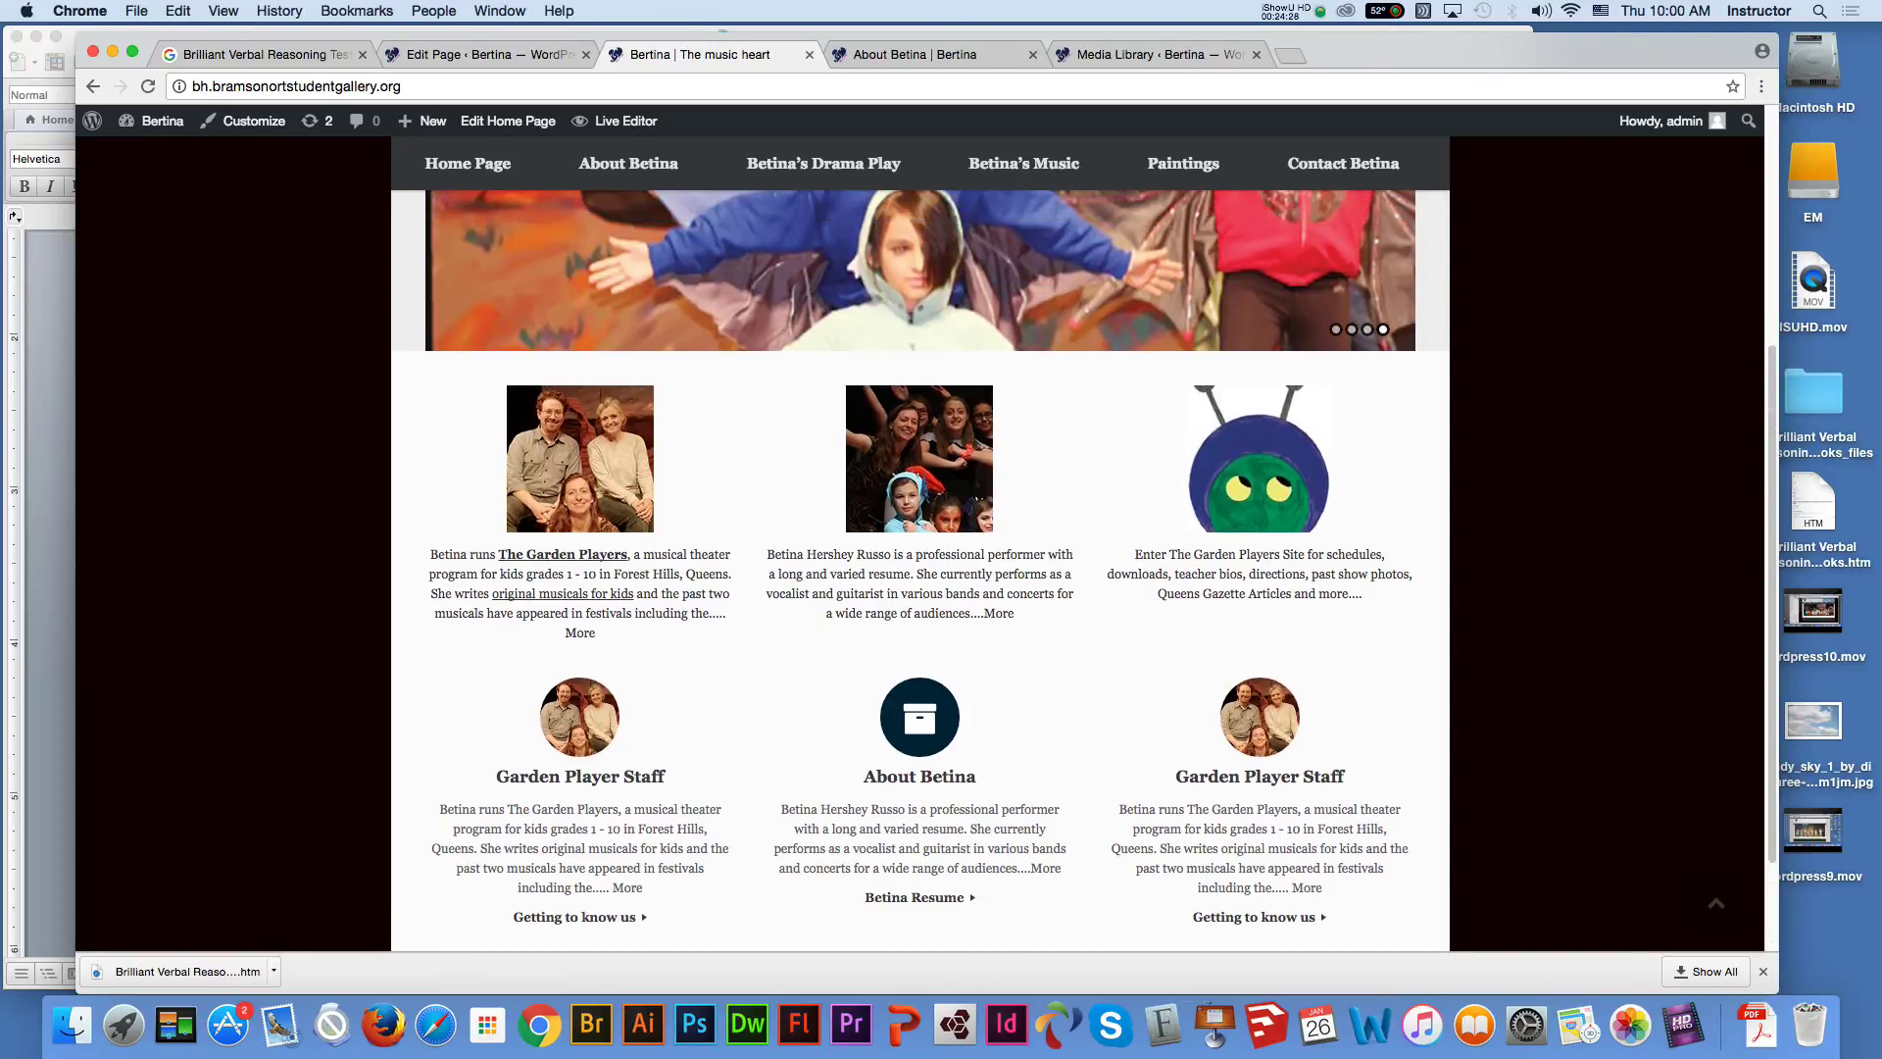
{"action": "scroll", "coordinate": [921, 569], "scroll_direction": "up", "scroll_amount": 2}
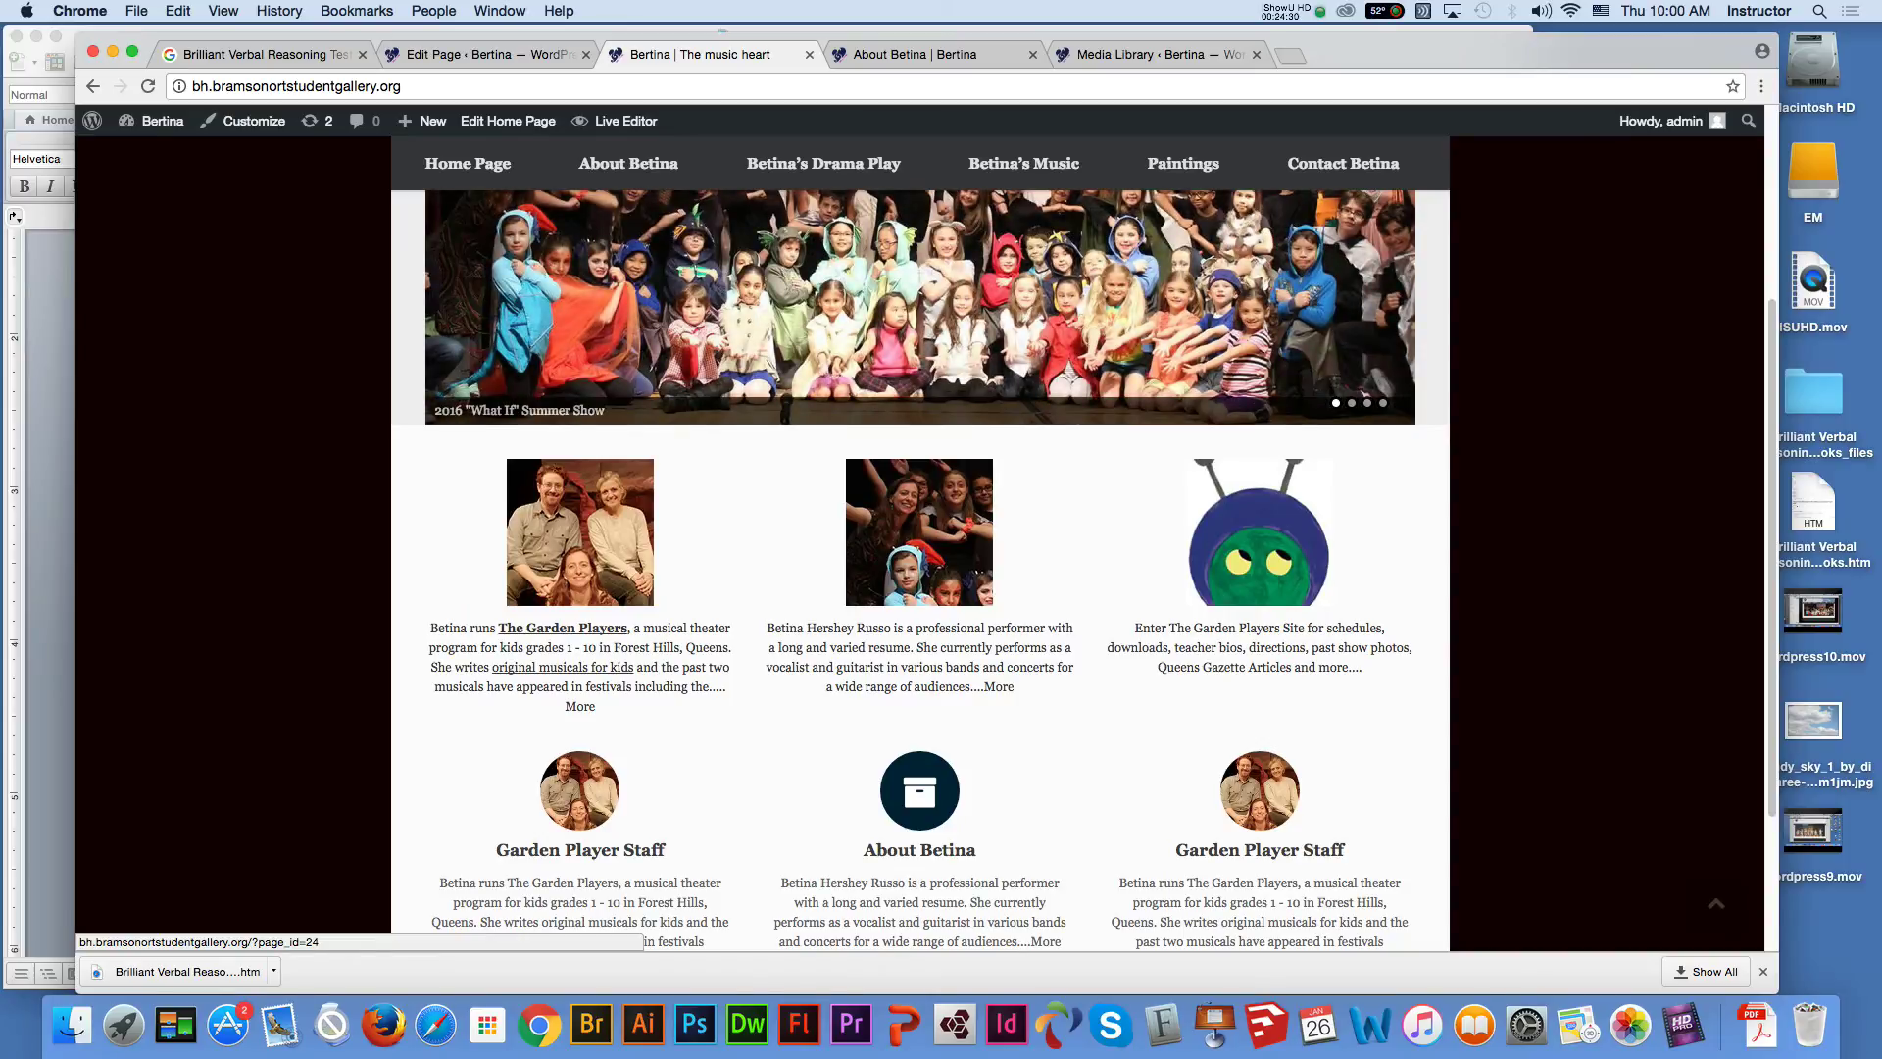
{"action": "scroll", "coordinate": [921, 568], "scroll_direction": "up", "scroll_amount": 3}
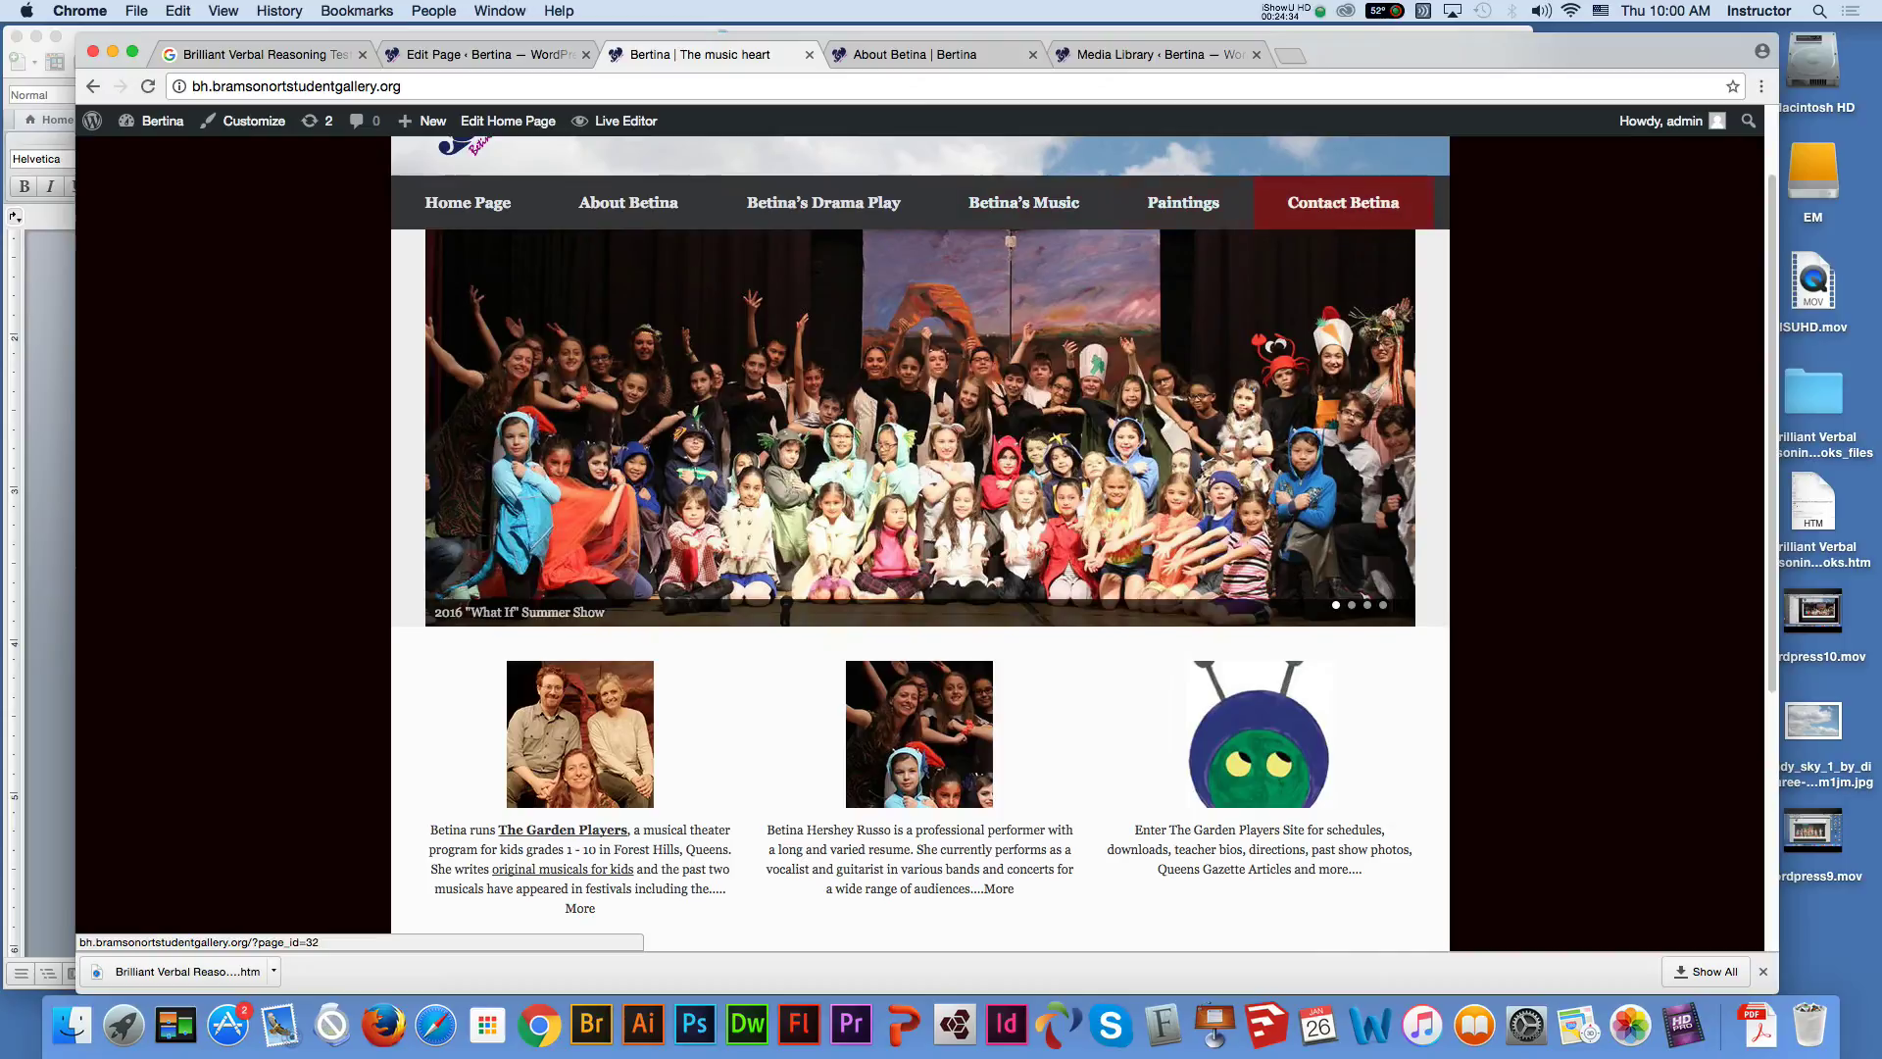
{"action": "scroll", "coordinate": [921, 569], "scroll_direction": "down", "scroll_amount": 5}
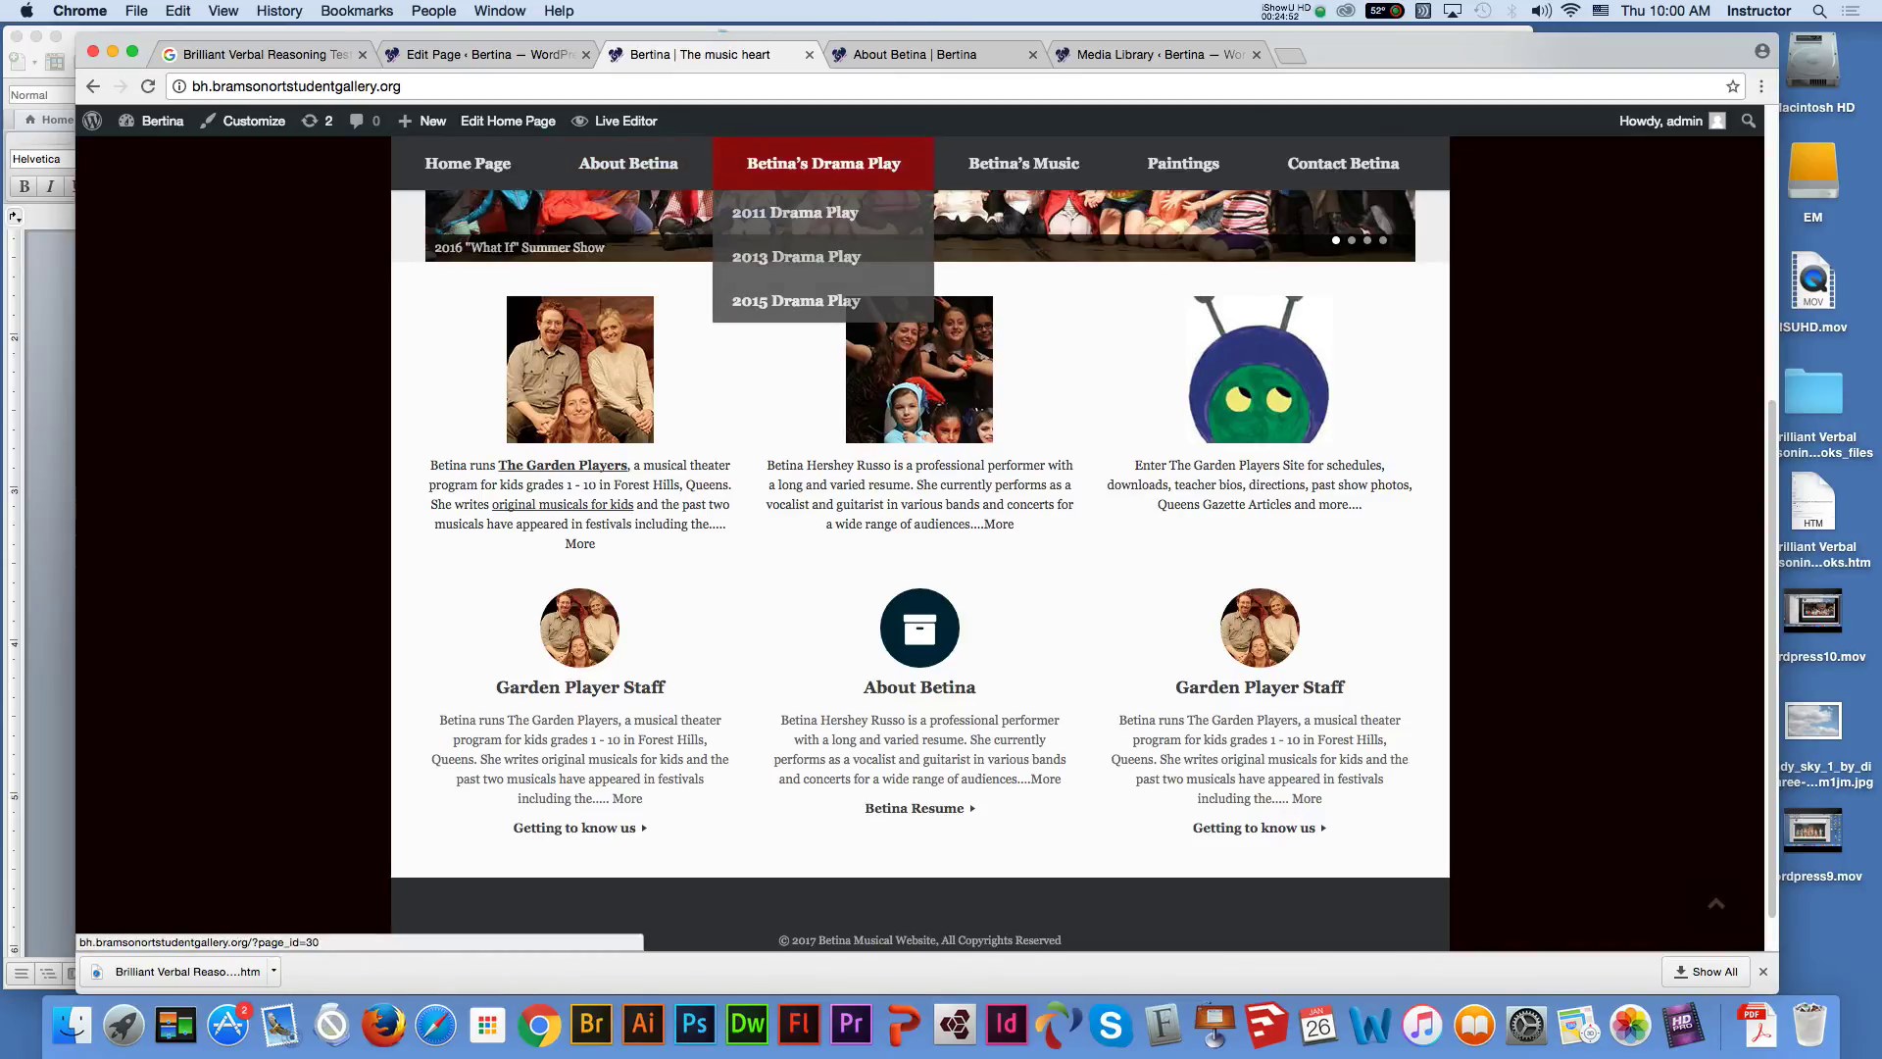
{"action": "left_click", "coordinate": [919, 371]}
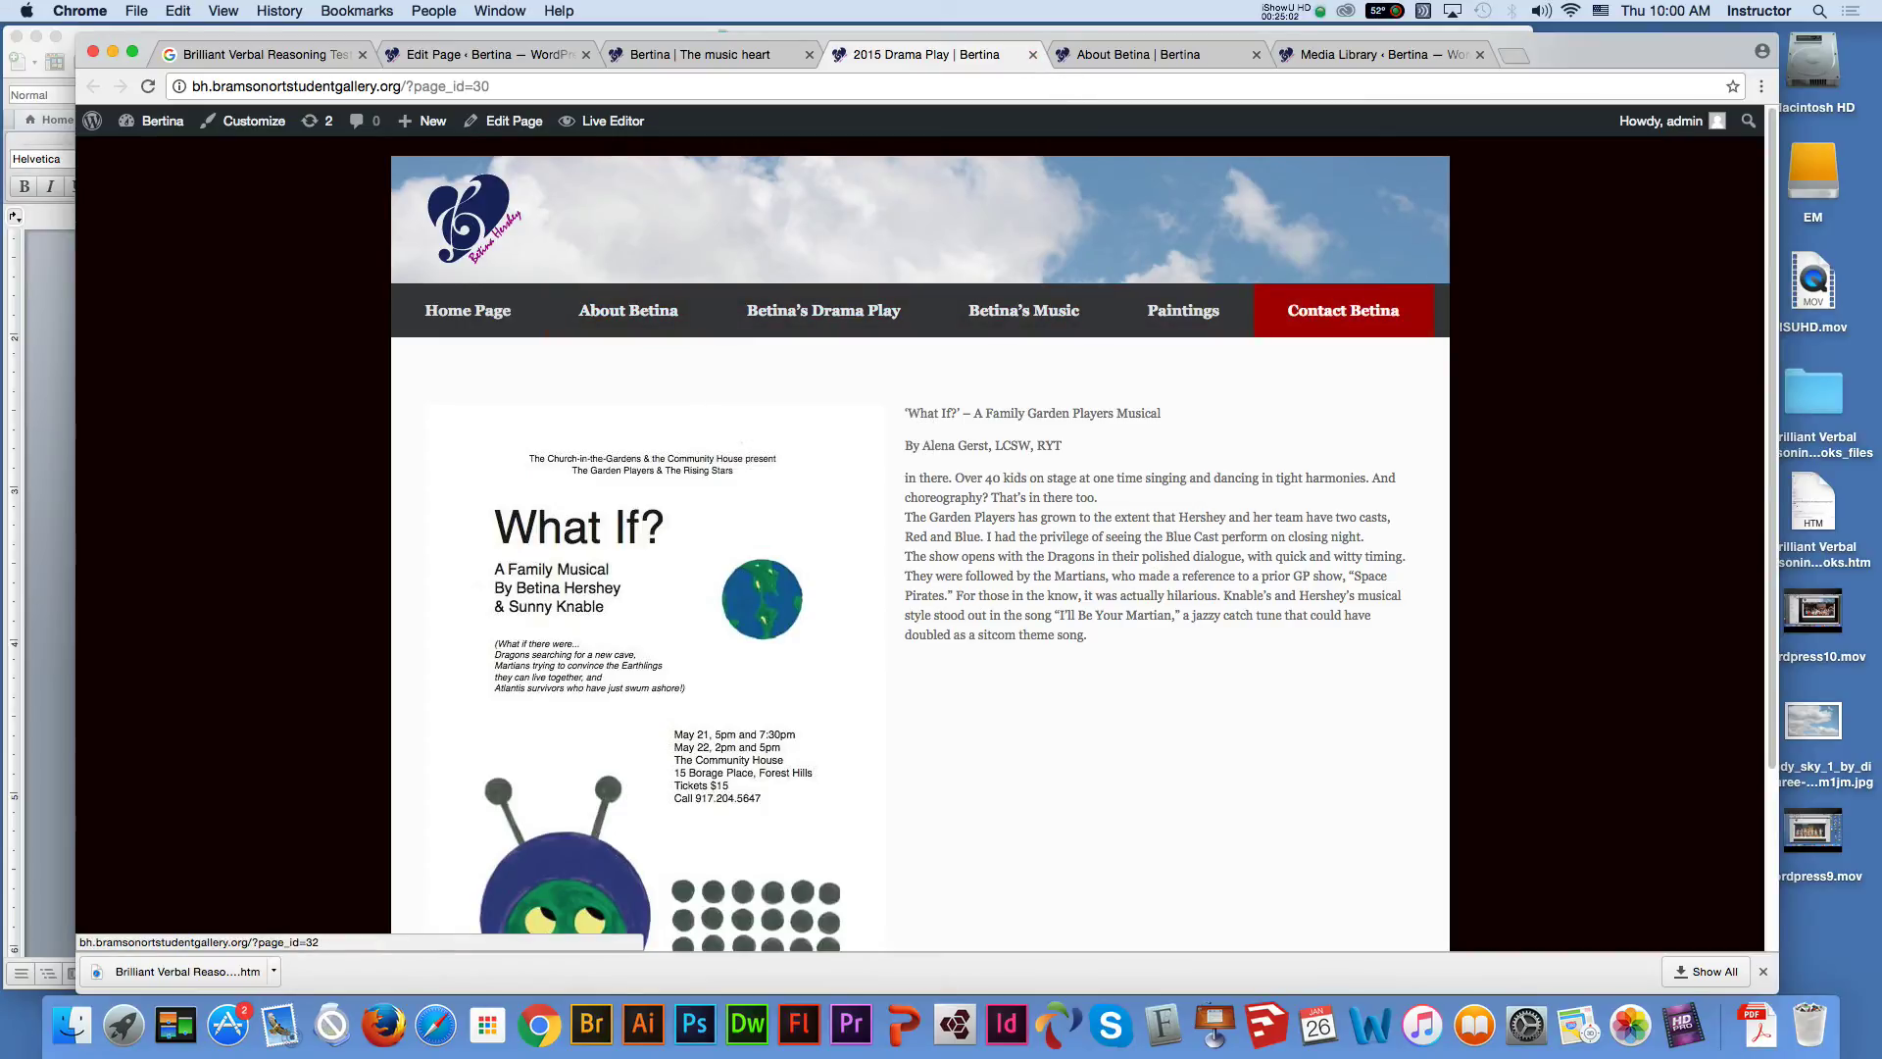
{"action": "mouse_move", "coordinate": [824, 310]}
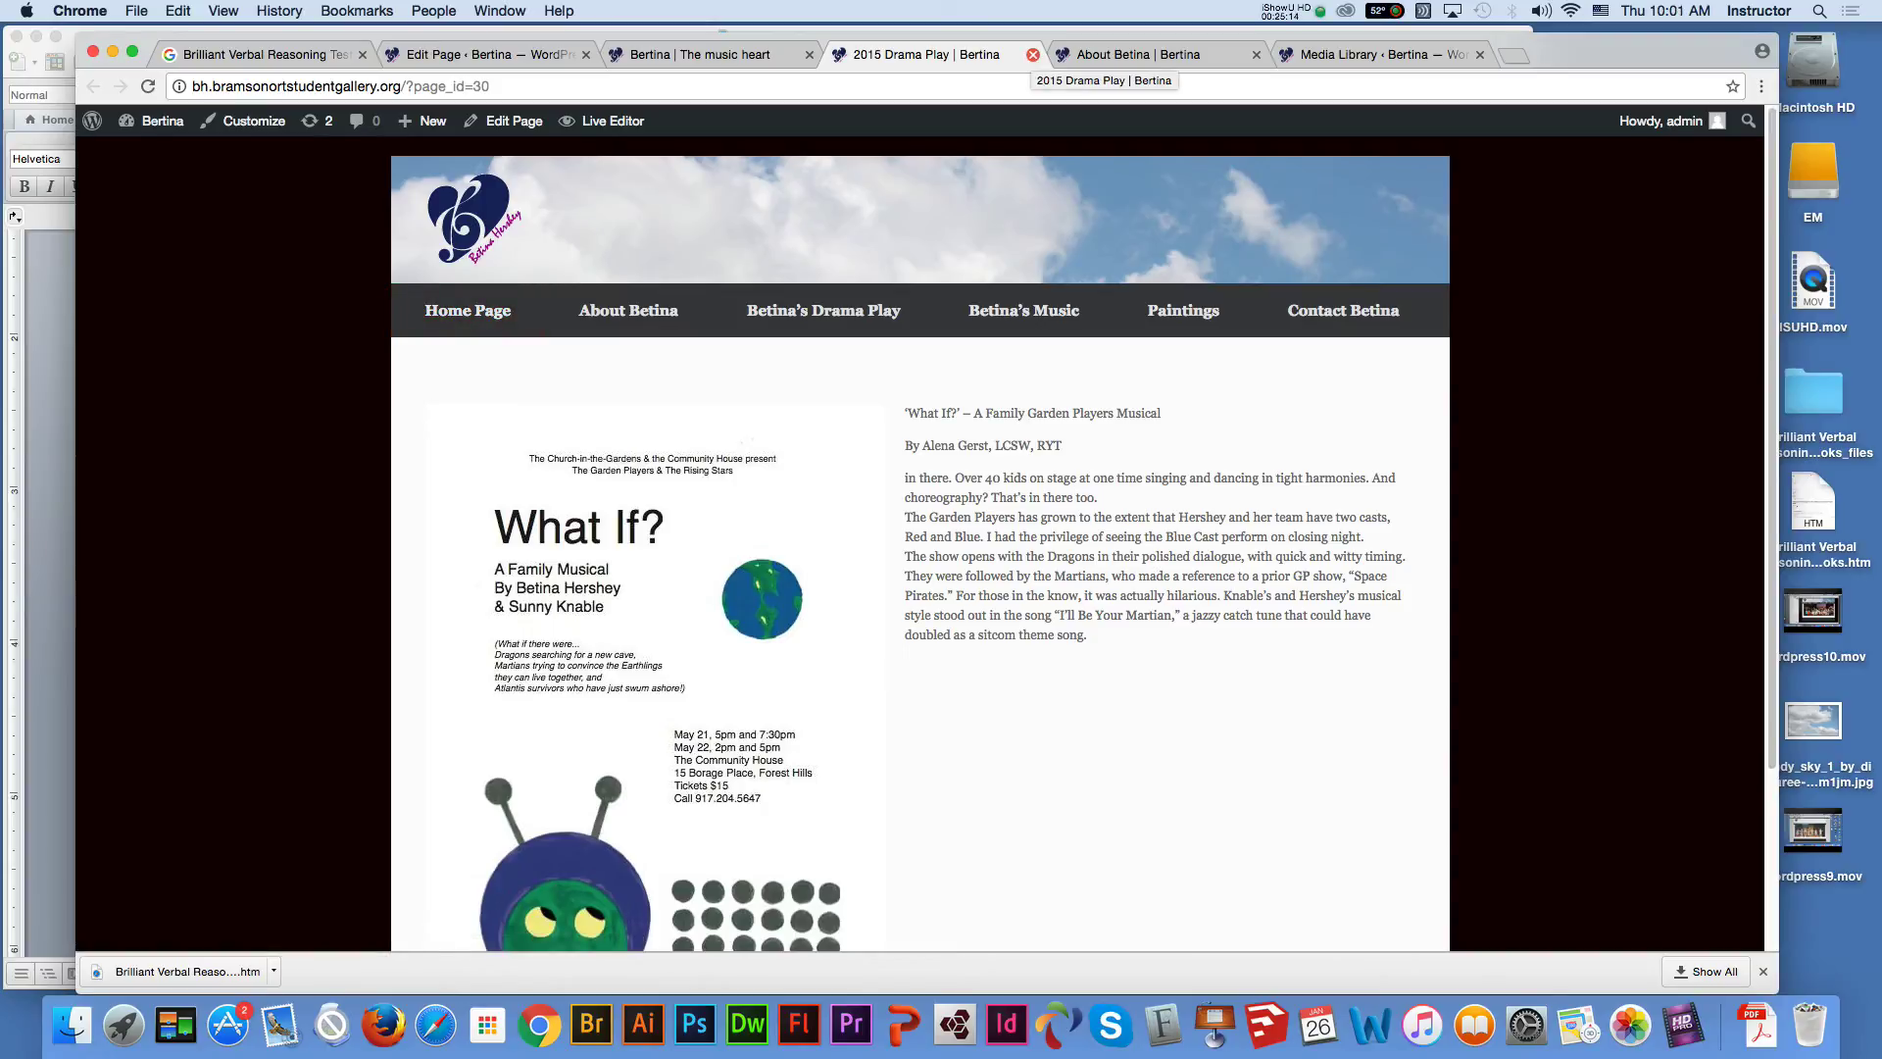
{"action": "left_click", "coordinate": [1032, 55]}
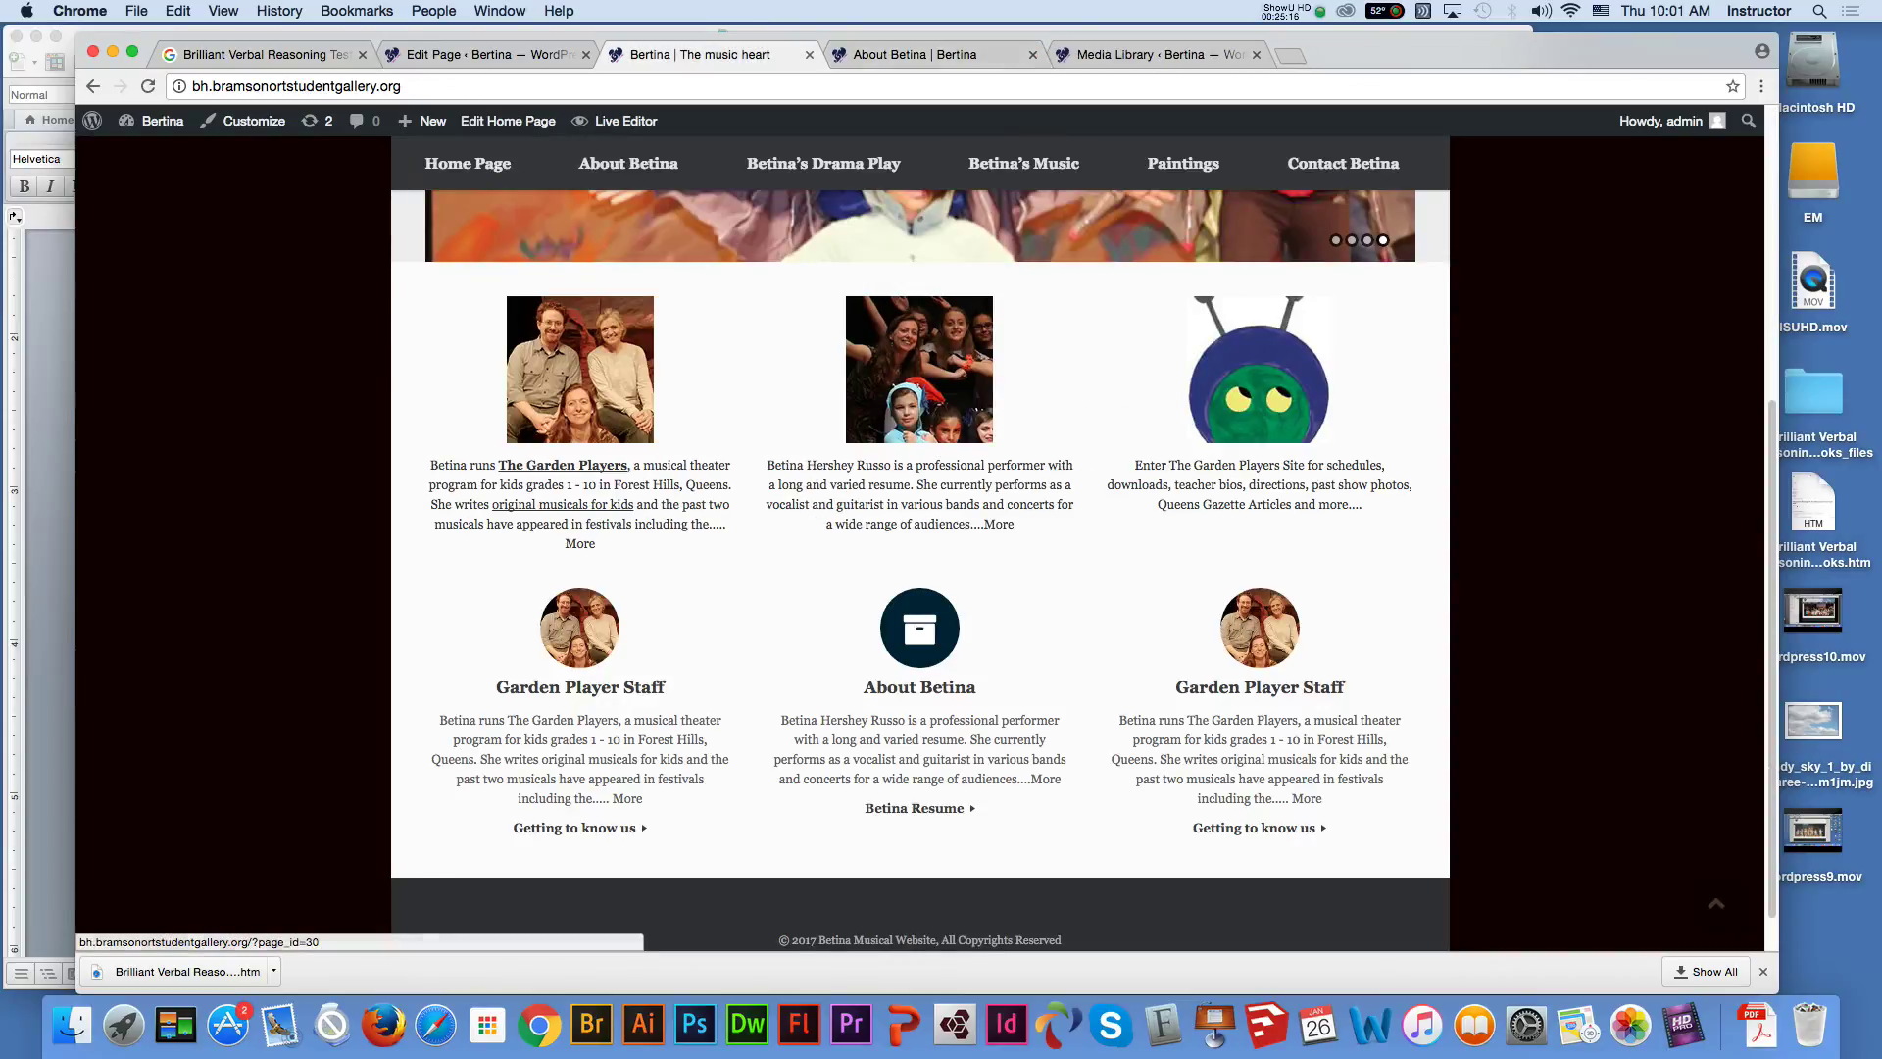
{"action": "scroll", "coordinate": [1024, 310], "scroll_direction": "up", "scroll_amount": 5}
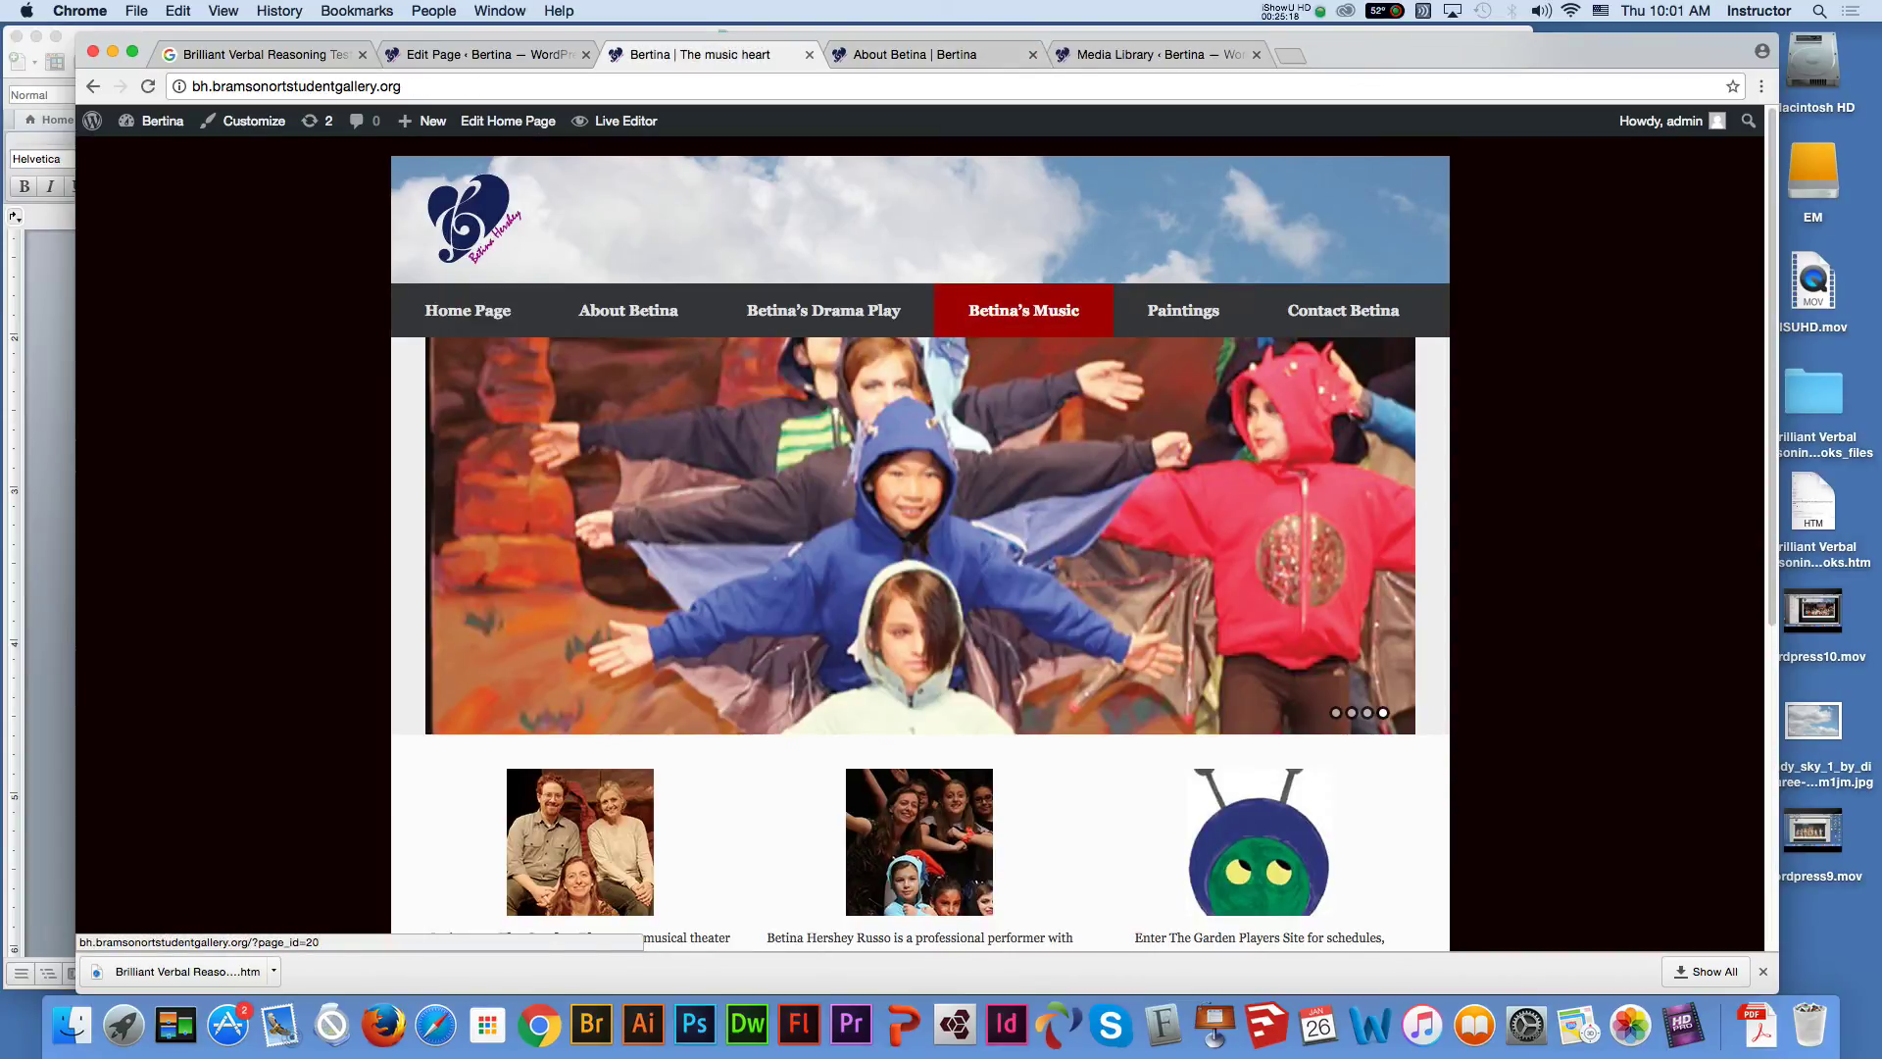
{"action": "scroll", "coordinate": [921, 437], "scroll_direction": "down", "scroll_amount": 5}
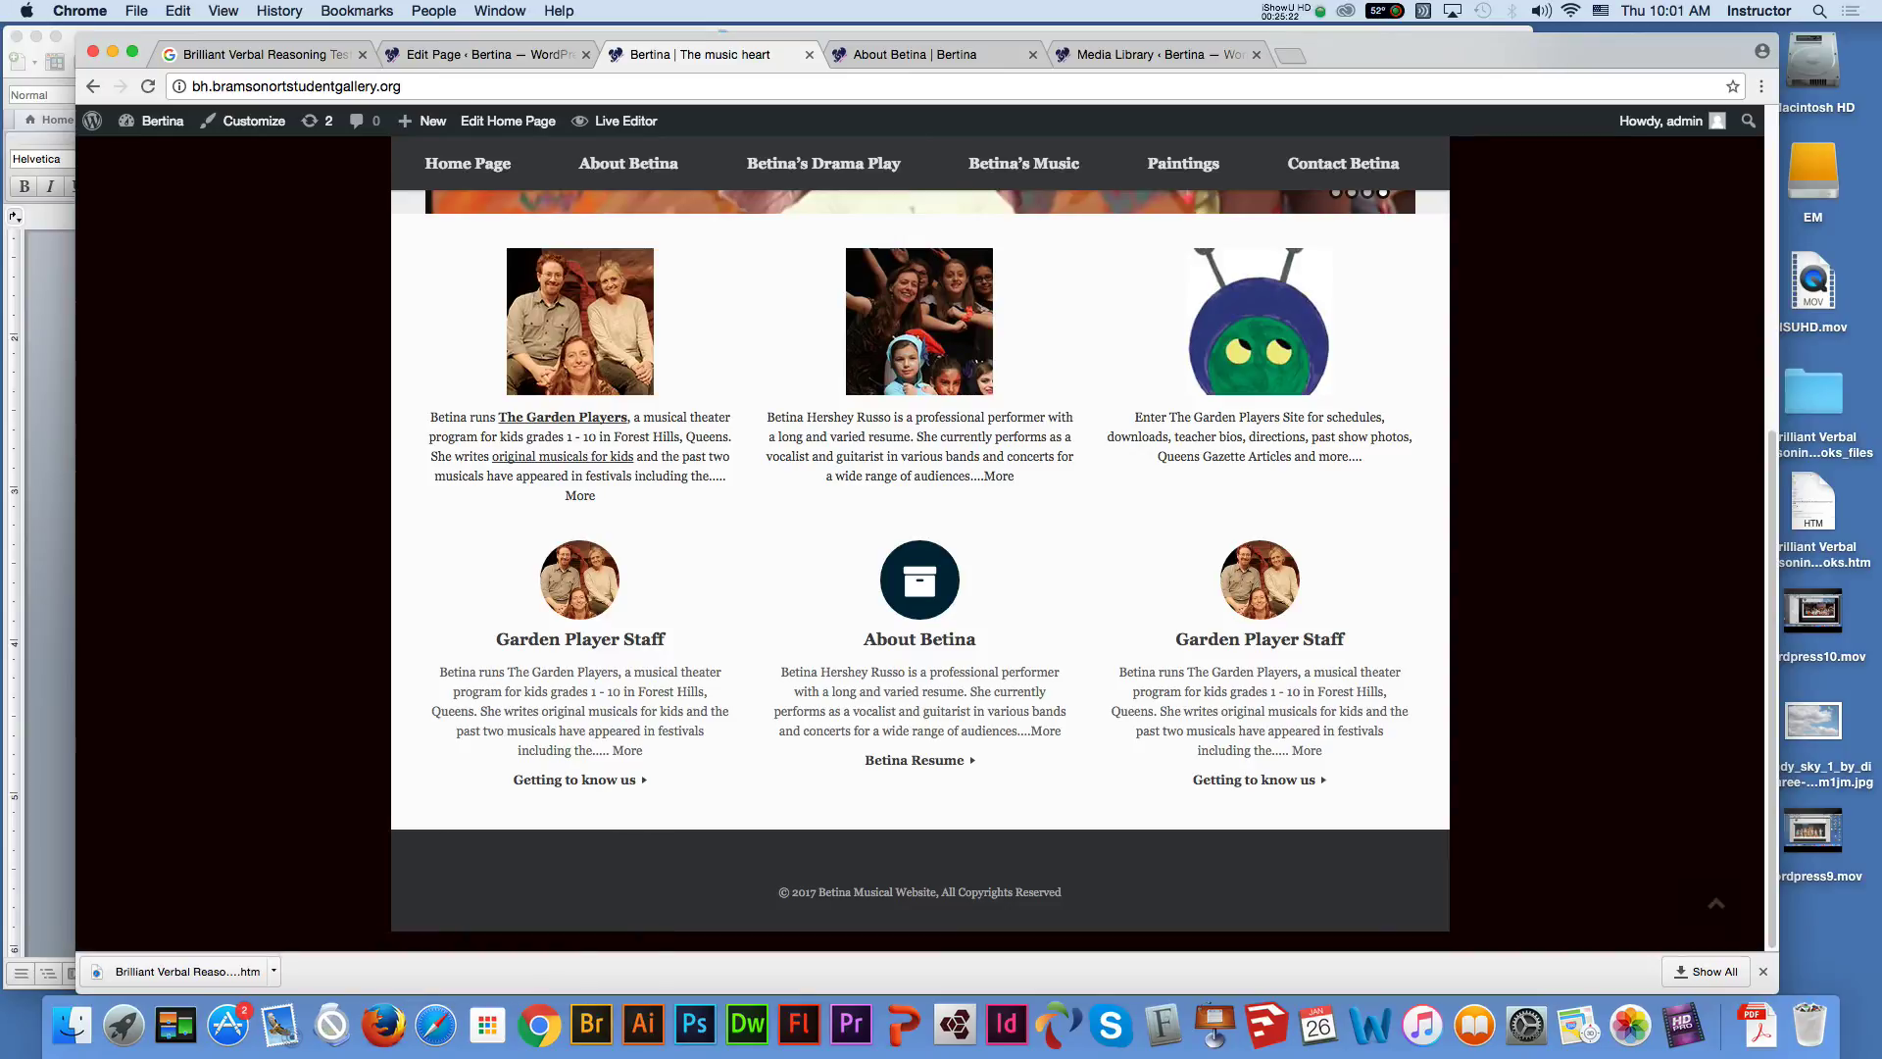
{"action": "scroll", "coordinate": [920, 549], "scroll_direction": "up", "scroll_amount": 4}
{"action": "scroll", "coordinate": [920, 520], "scroll_direction": "up", "scroll_amount": 2}
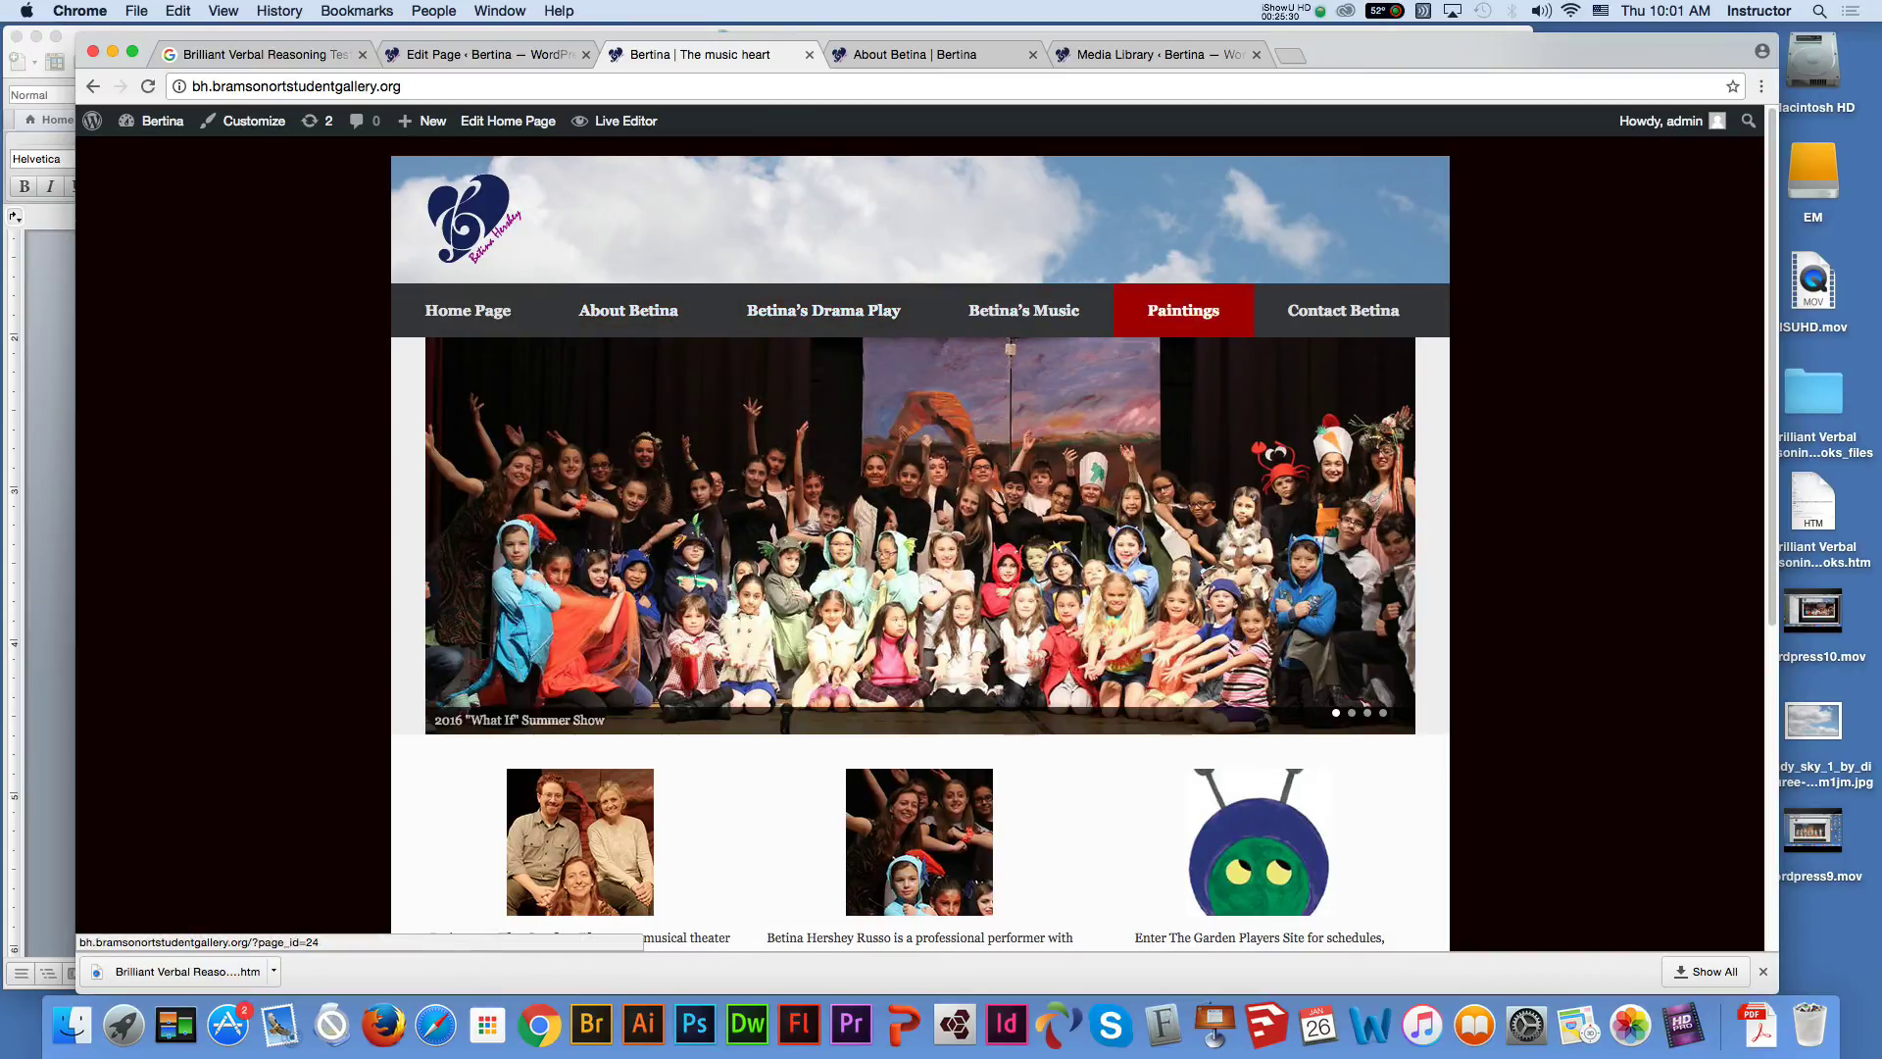
Close the leftover About page browser tab and return to the live home page
{"action": "left_click", "coordinate": [916, 54]}
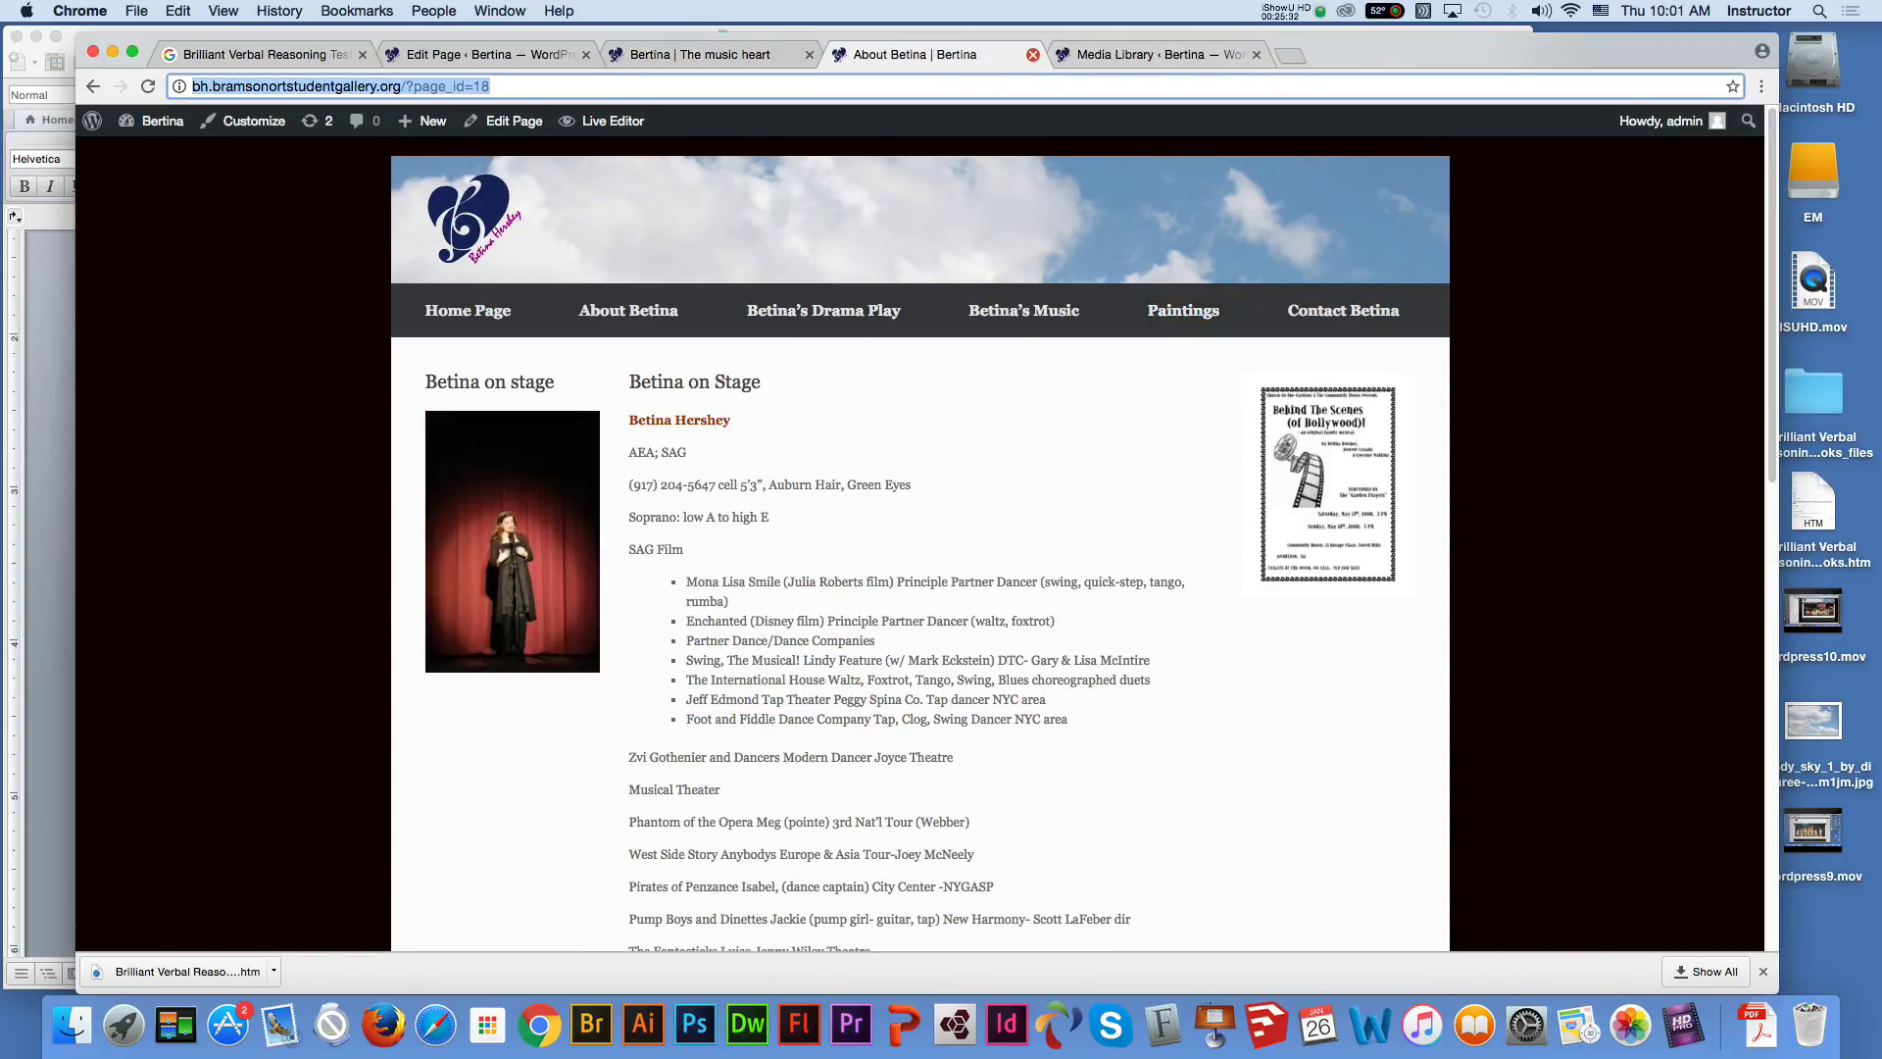
{"action": "left_click", "coordinate": [1034, 54]}
{"action": "left_click", "coordinate": [706, 55]}
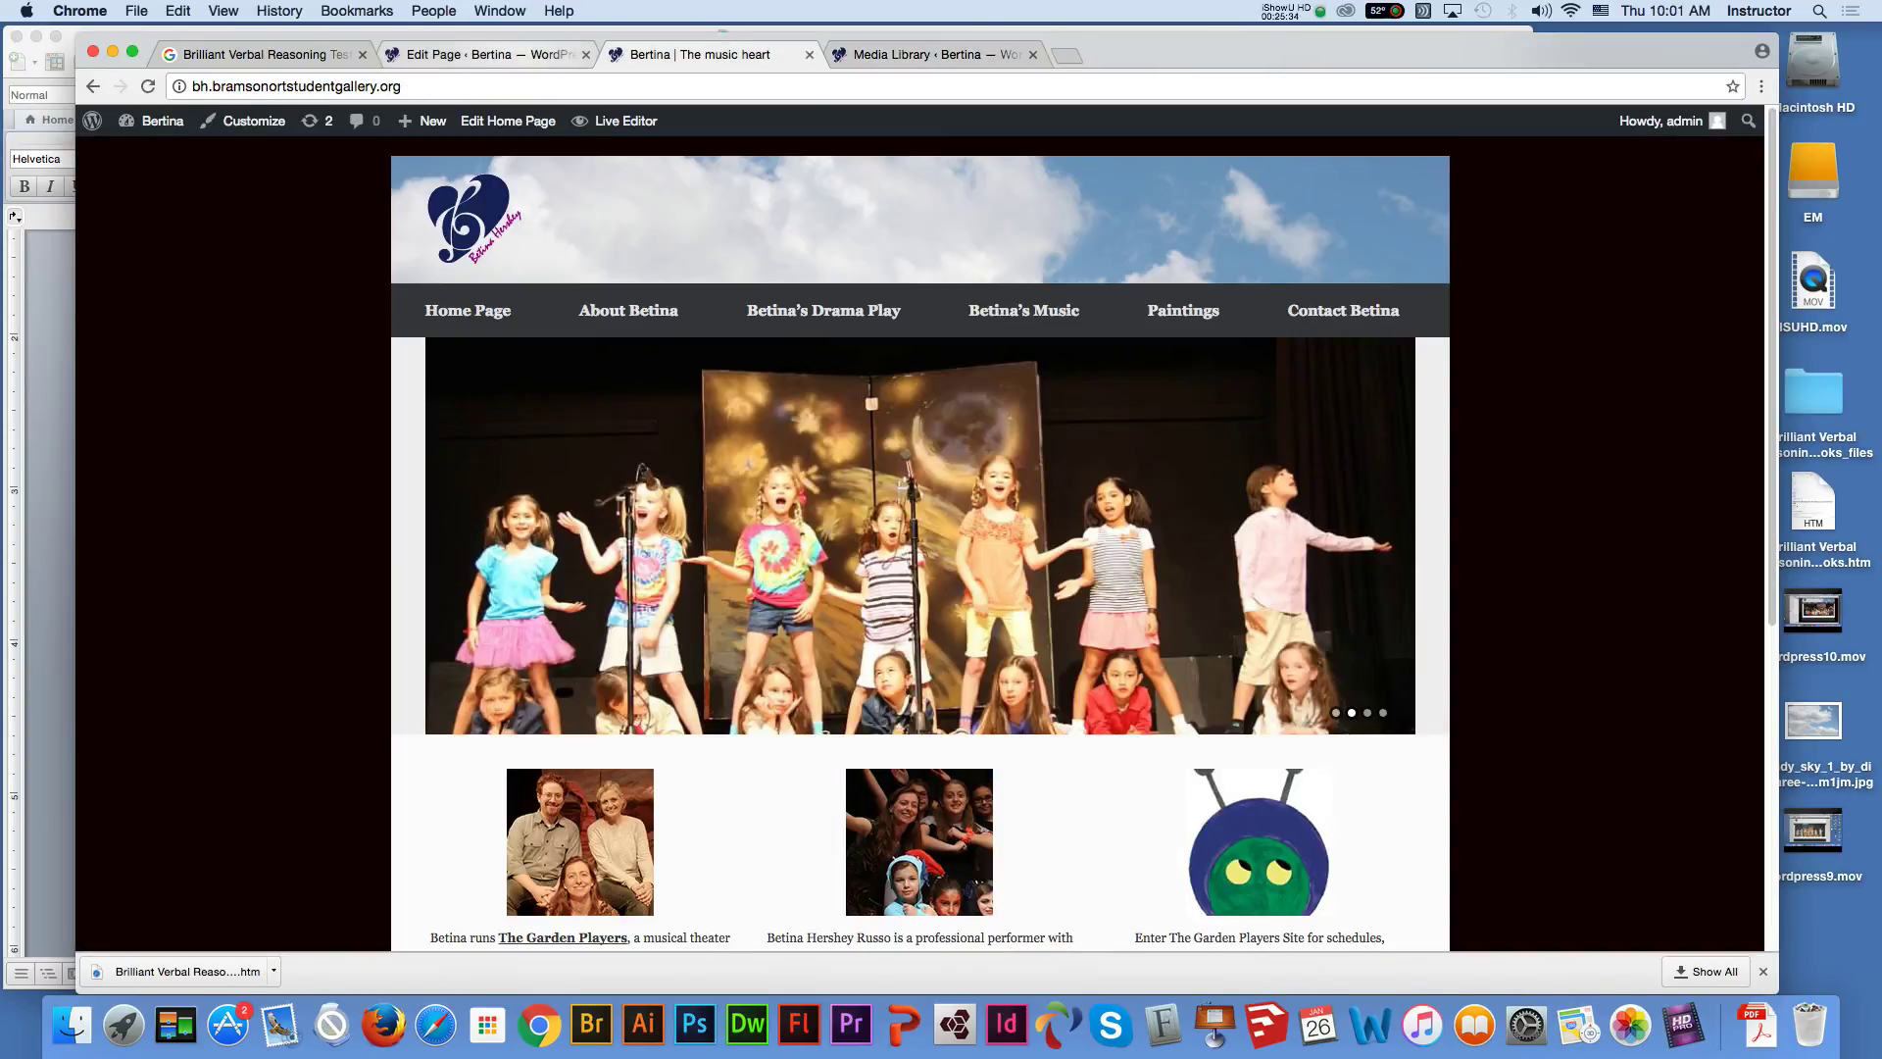
Return to the WordPress admin and open the Contact page for editing from the list of pages
{"action": "left_click", "coordinate": [486, 54]}
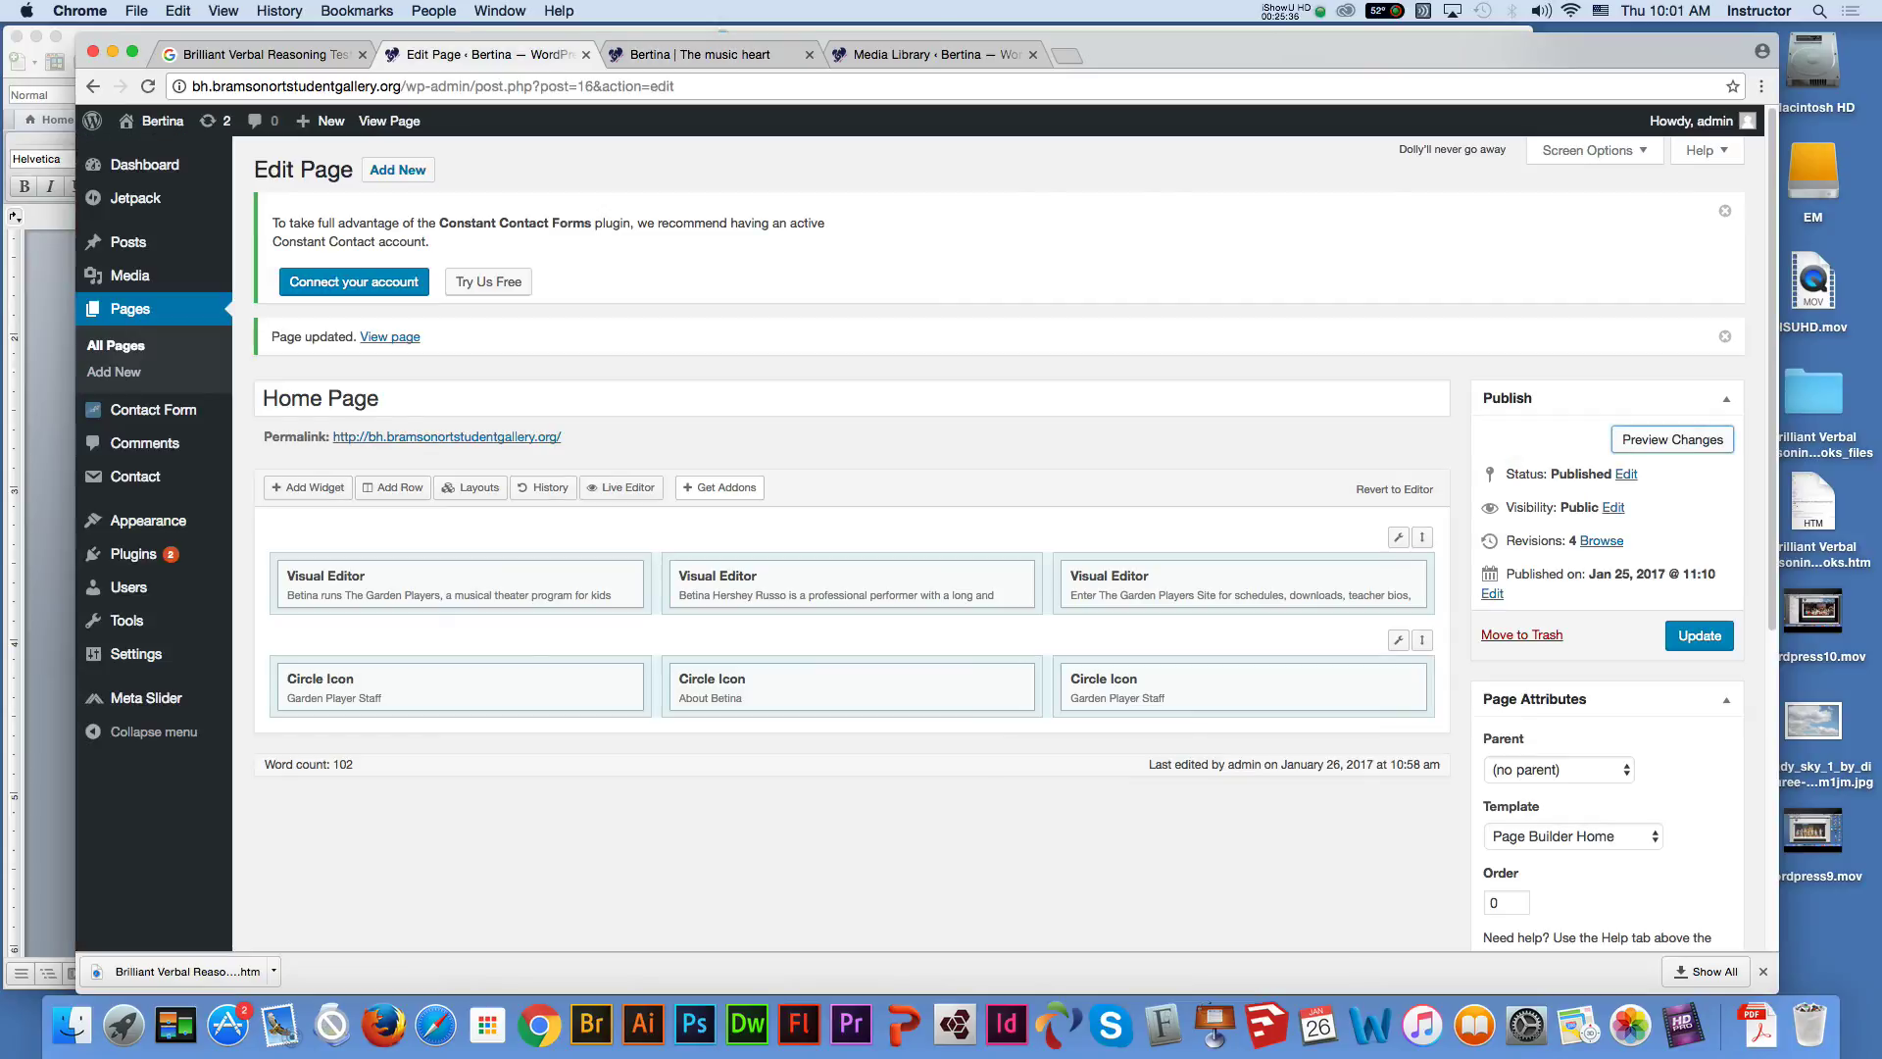
{"action": "left_click", "coordinate": [485, 87]}
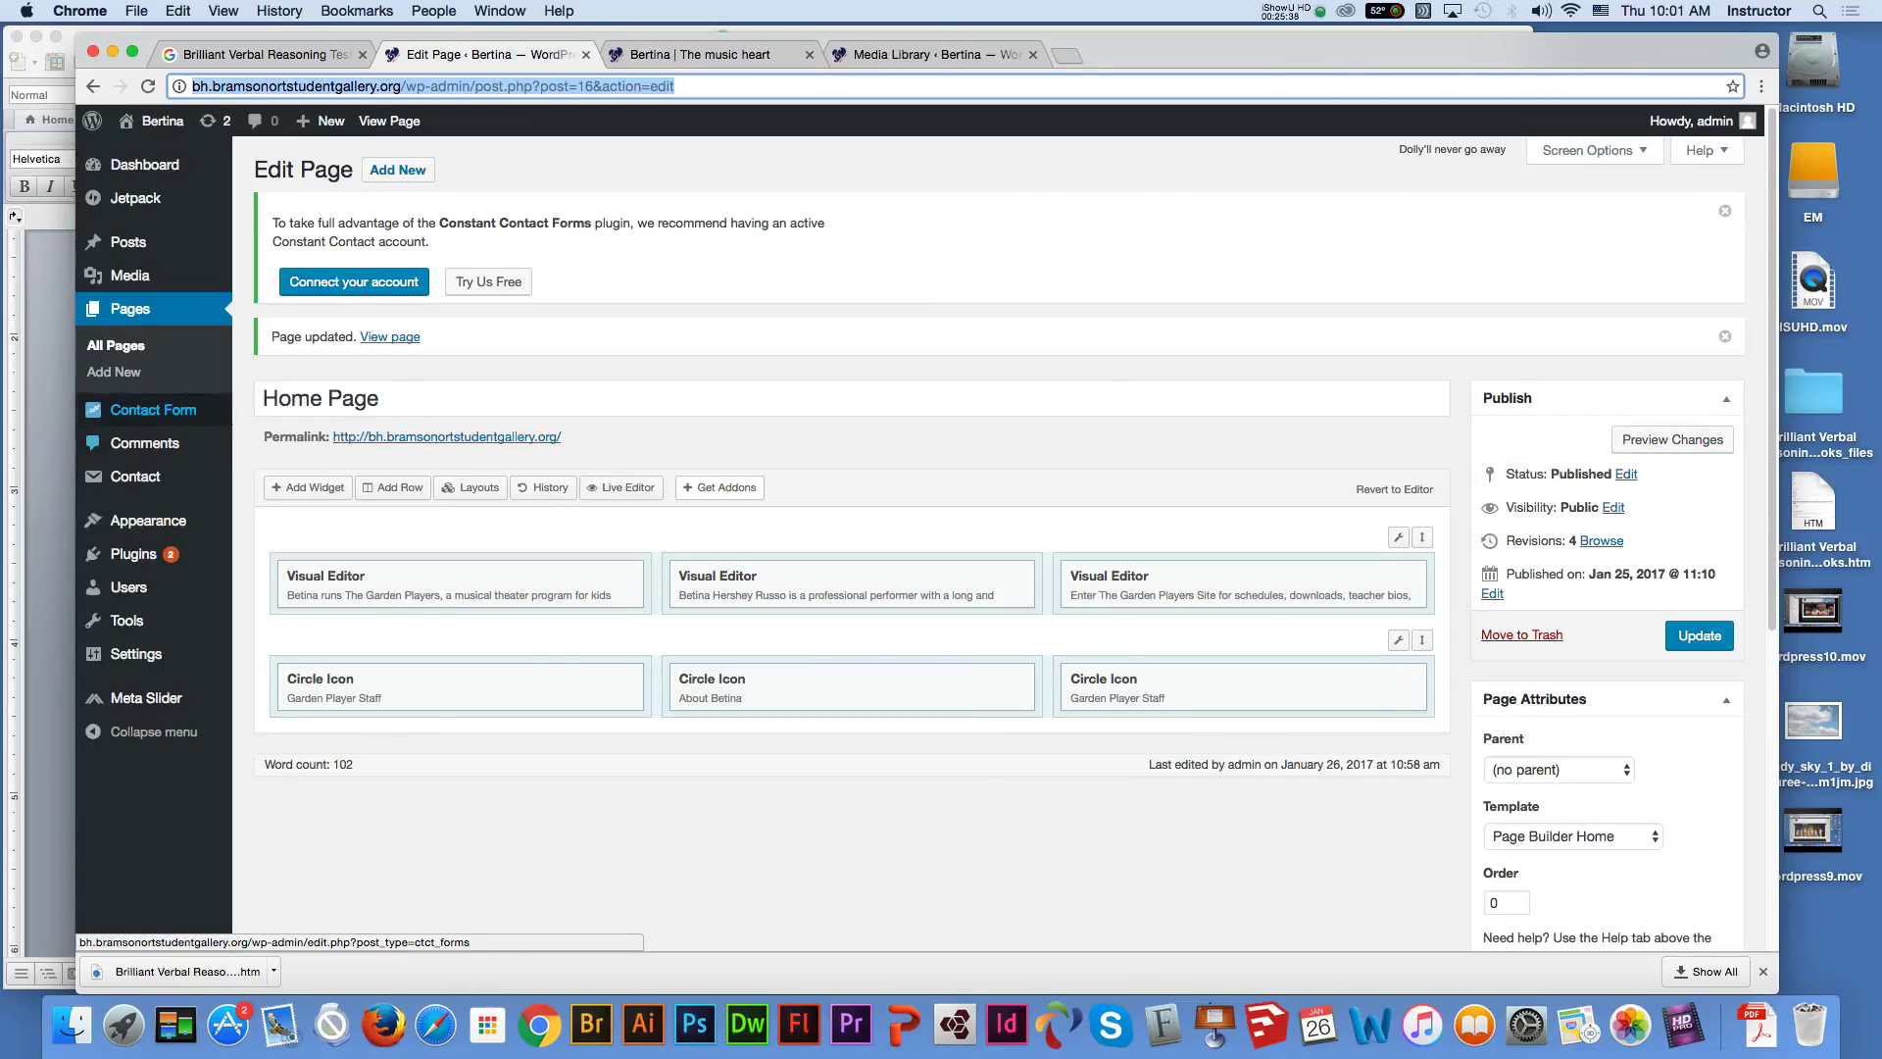
{"action": "mouse_move", "coordinate": [137, 476]}
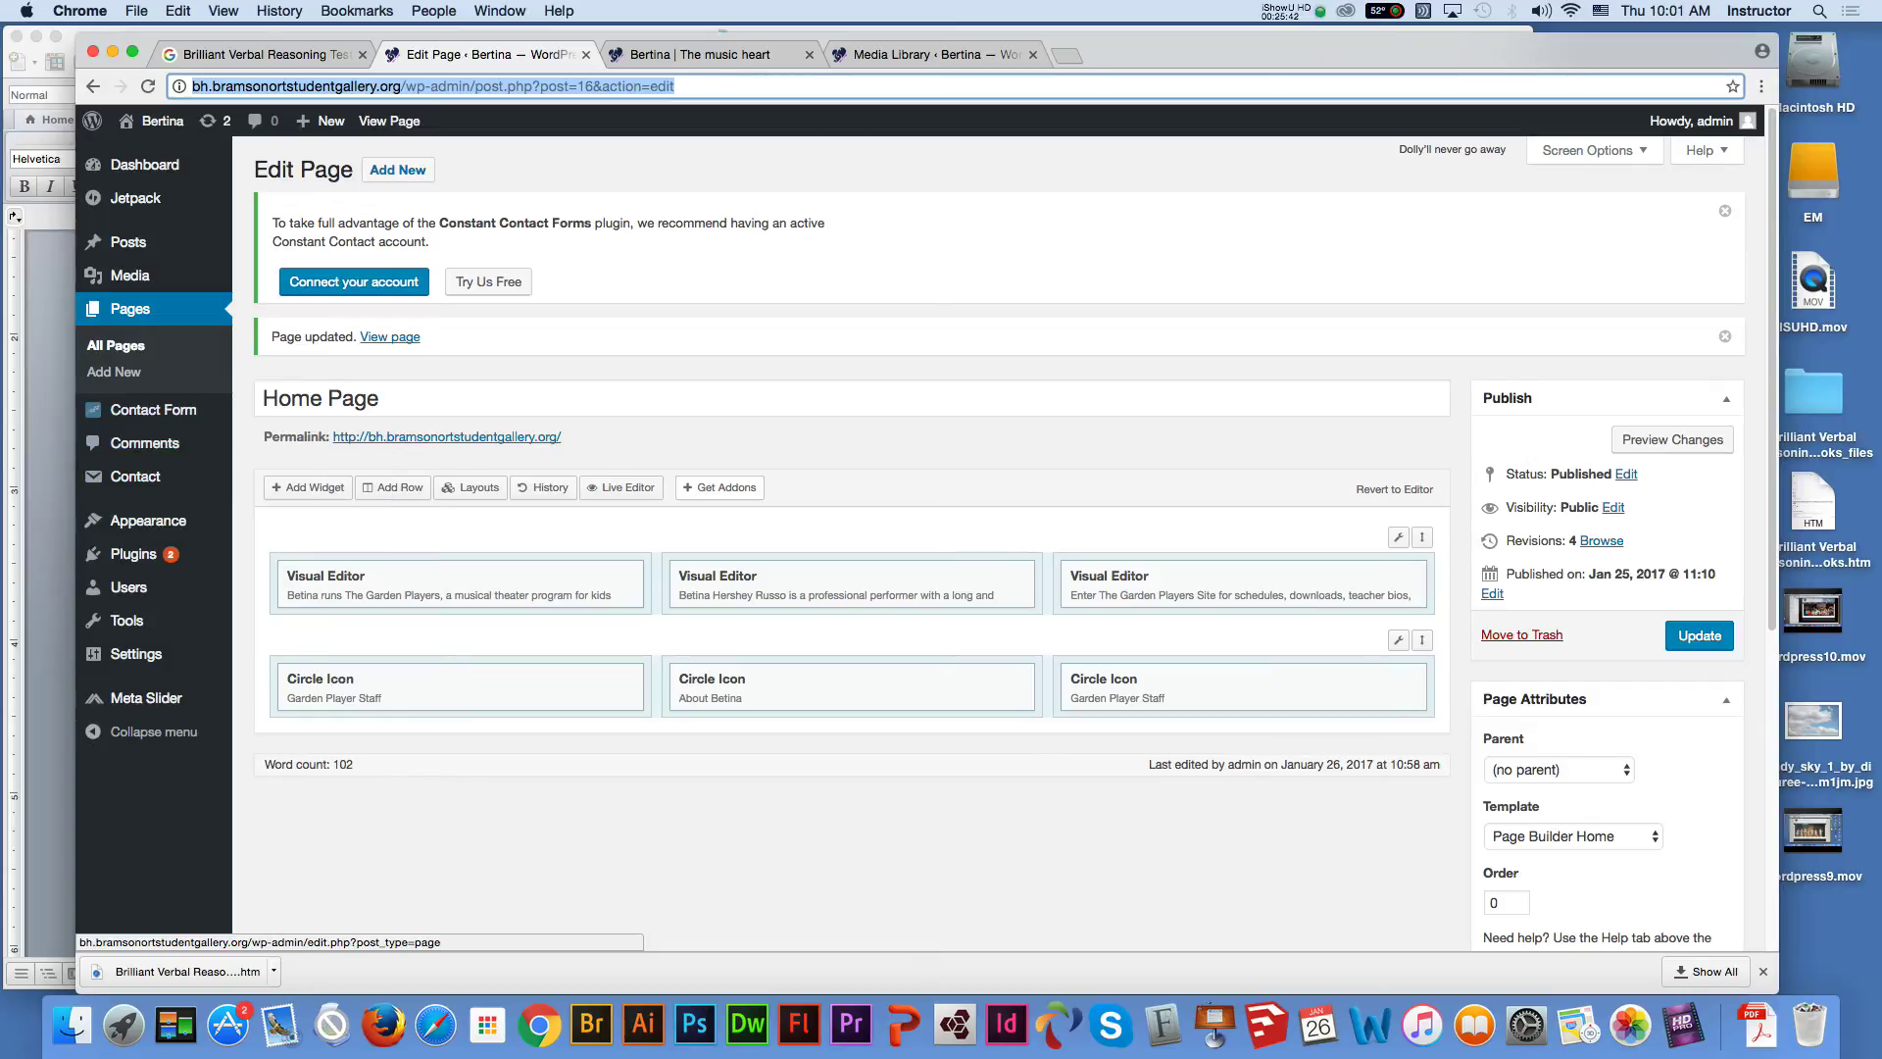
{"action": "left_click", "coordinate": [130, 309]}
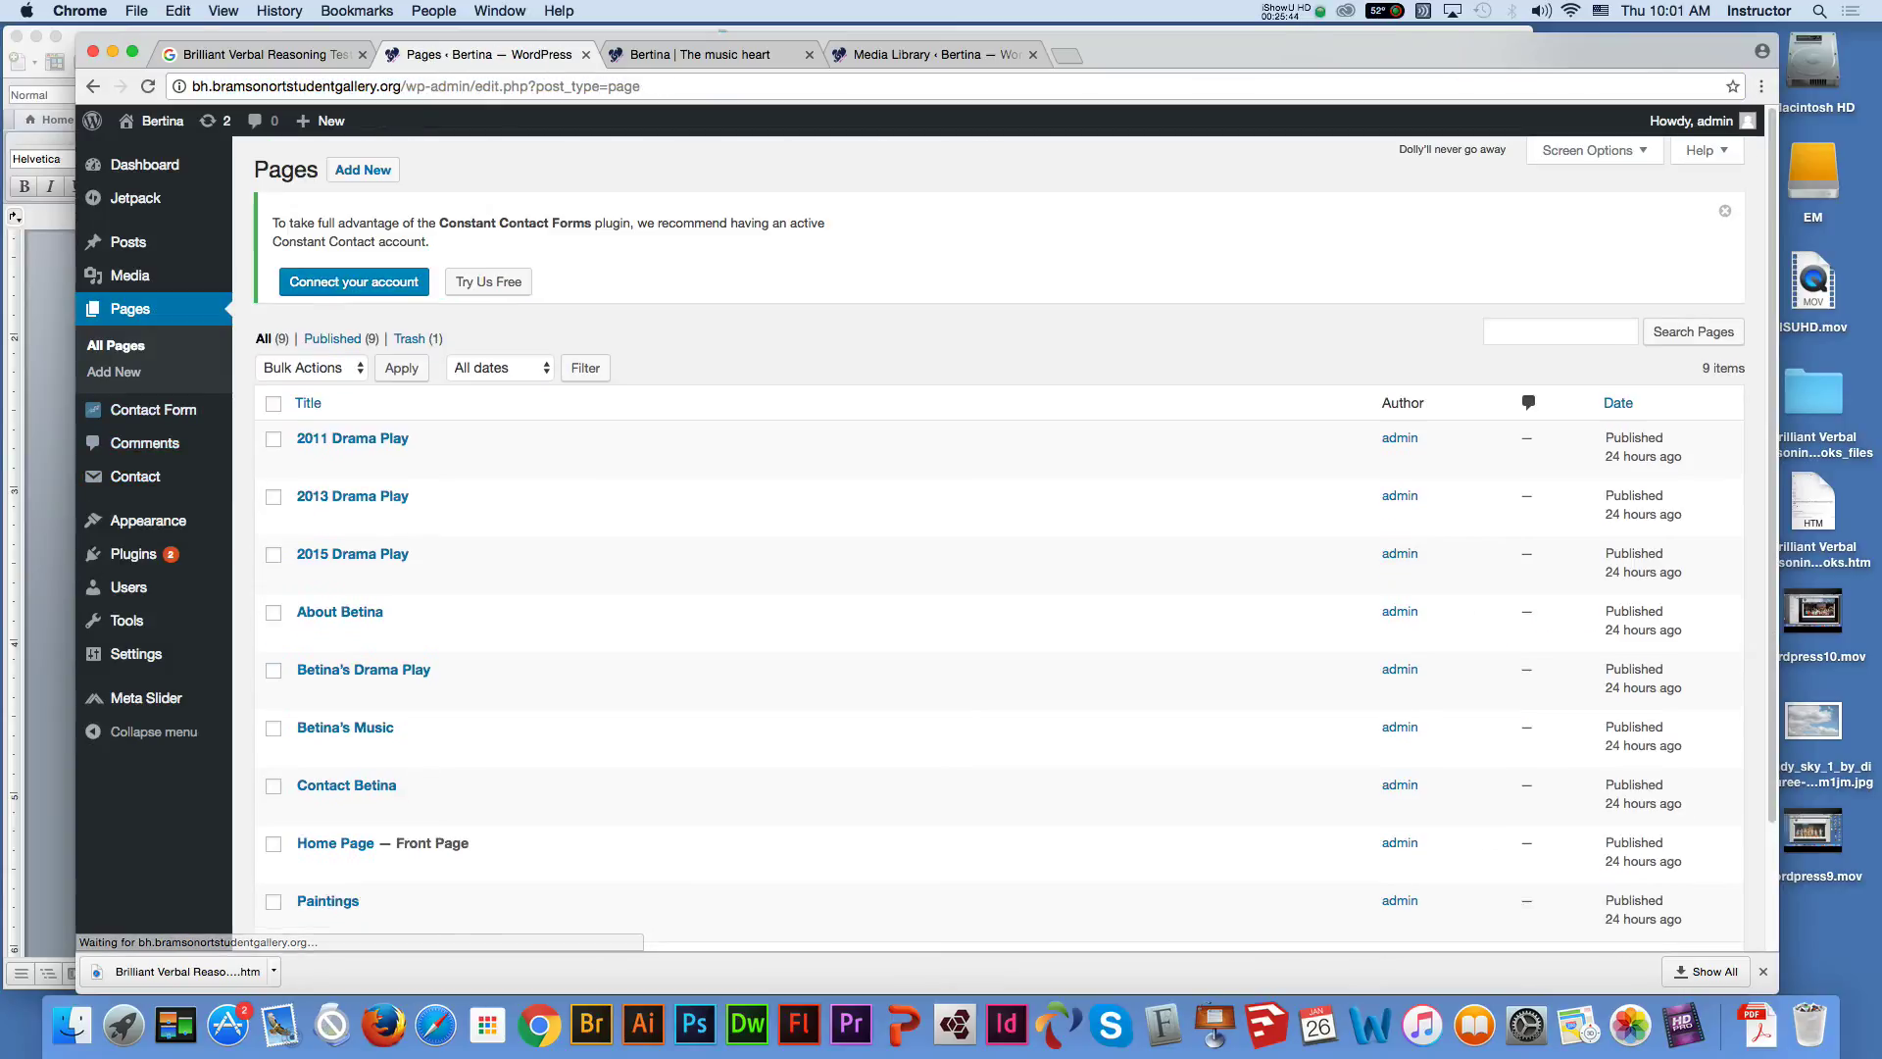
{"action": "scroll", "coordinate": [382, 518], "scroll_direction": "down", "scroll_amount": 3}
{"action": "scroll", "coordinate": [383, 518], "scroll_direction": "down", "scroll_amount": 1}
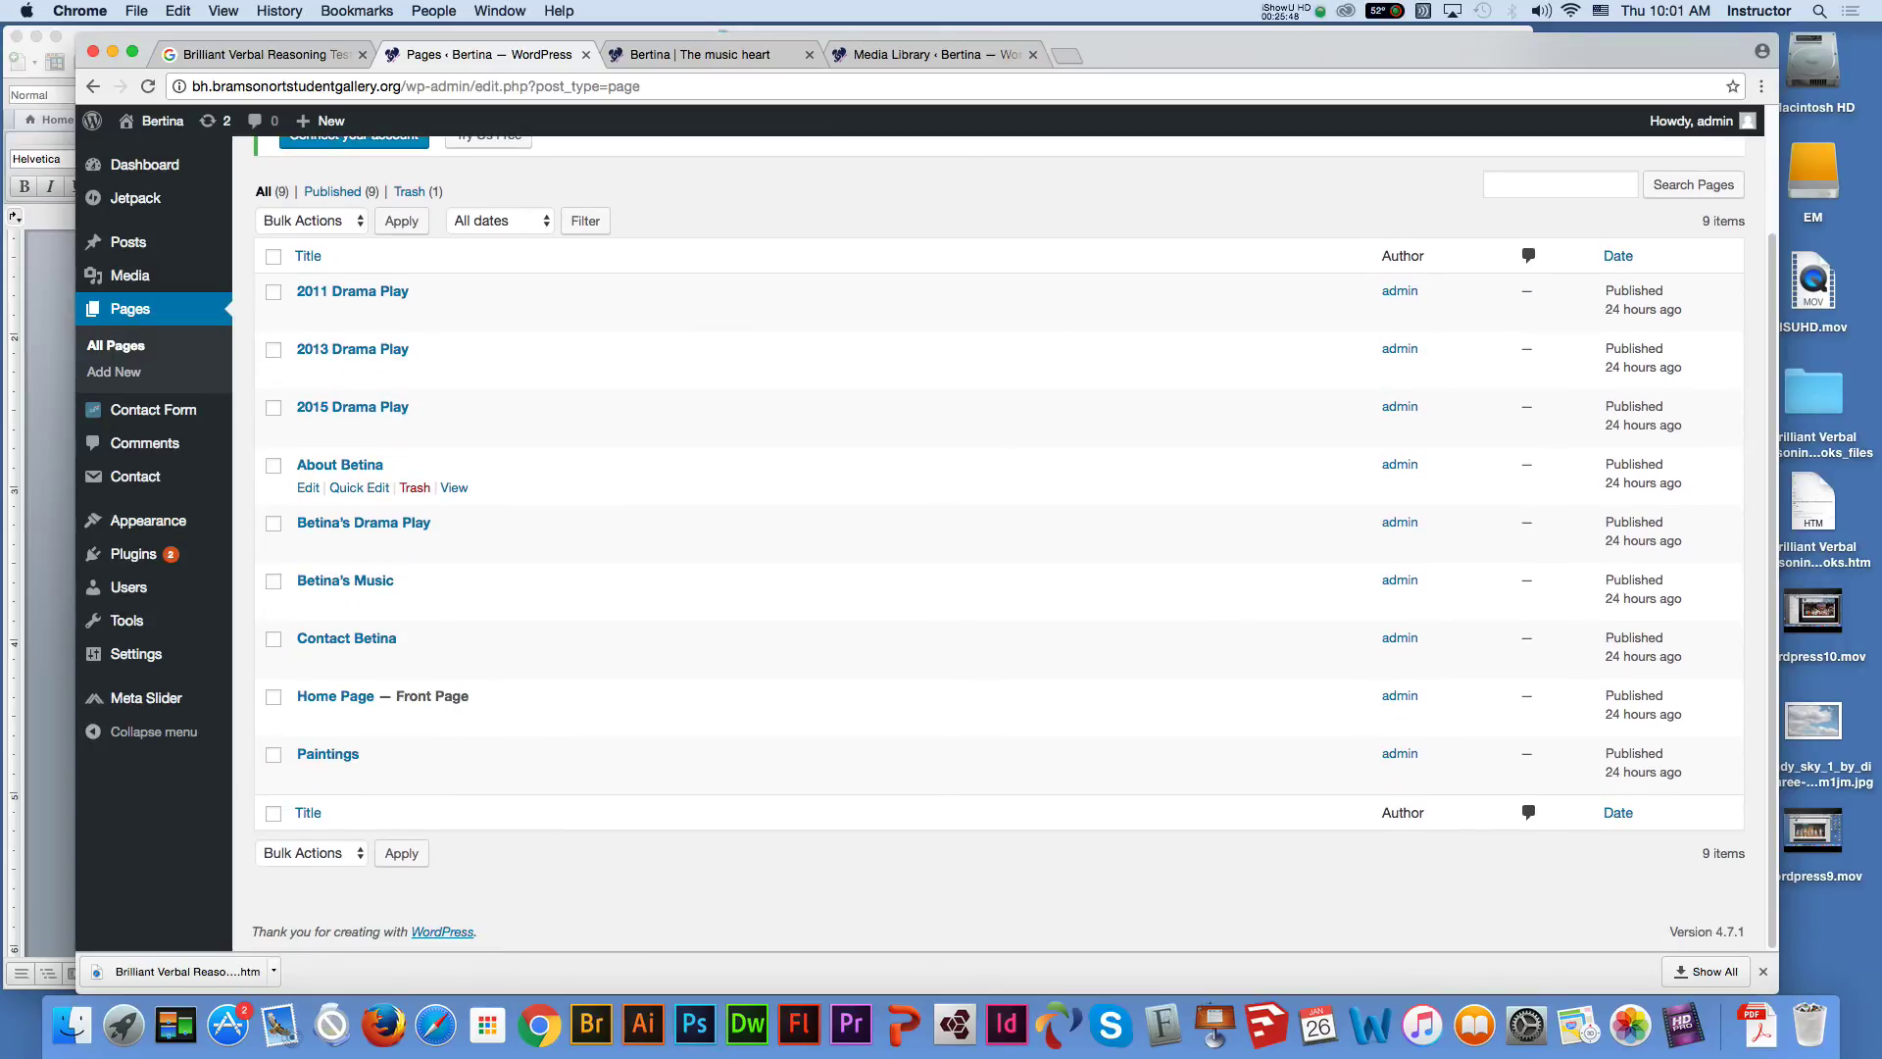
{"action": "left_click", "coordinate": [345, 638]}
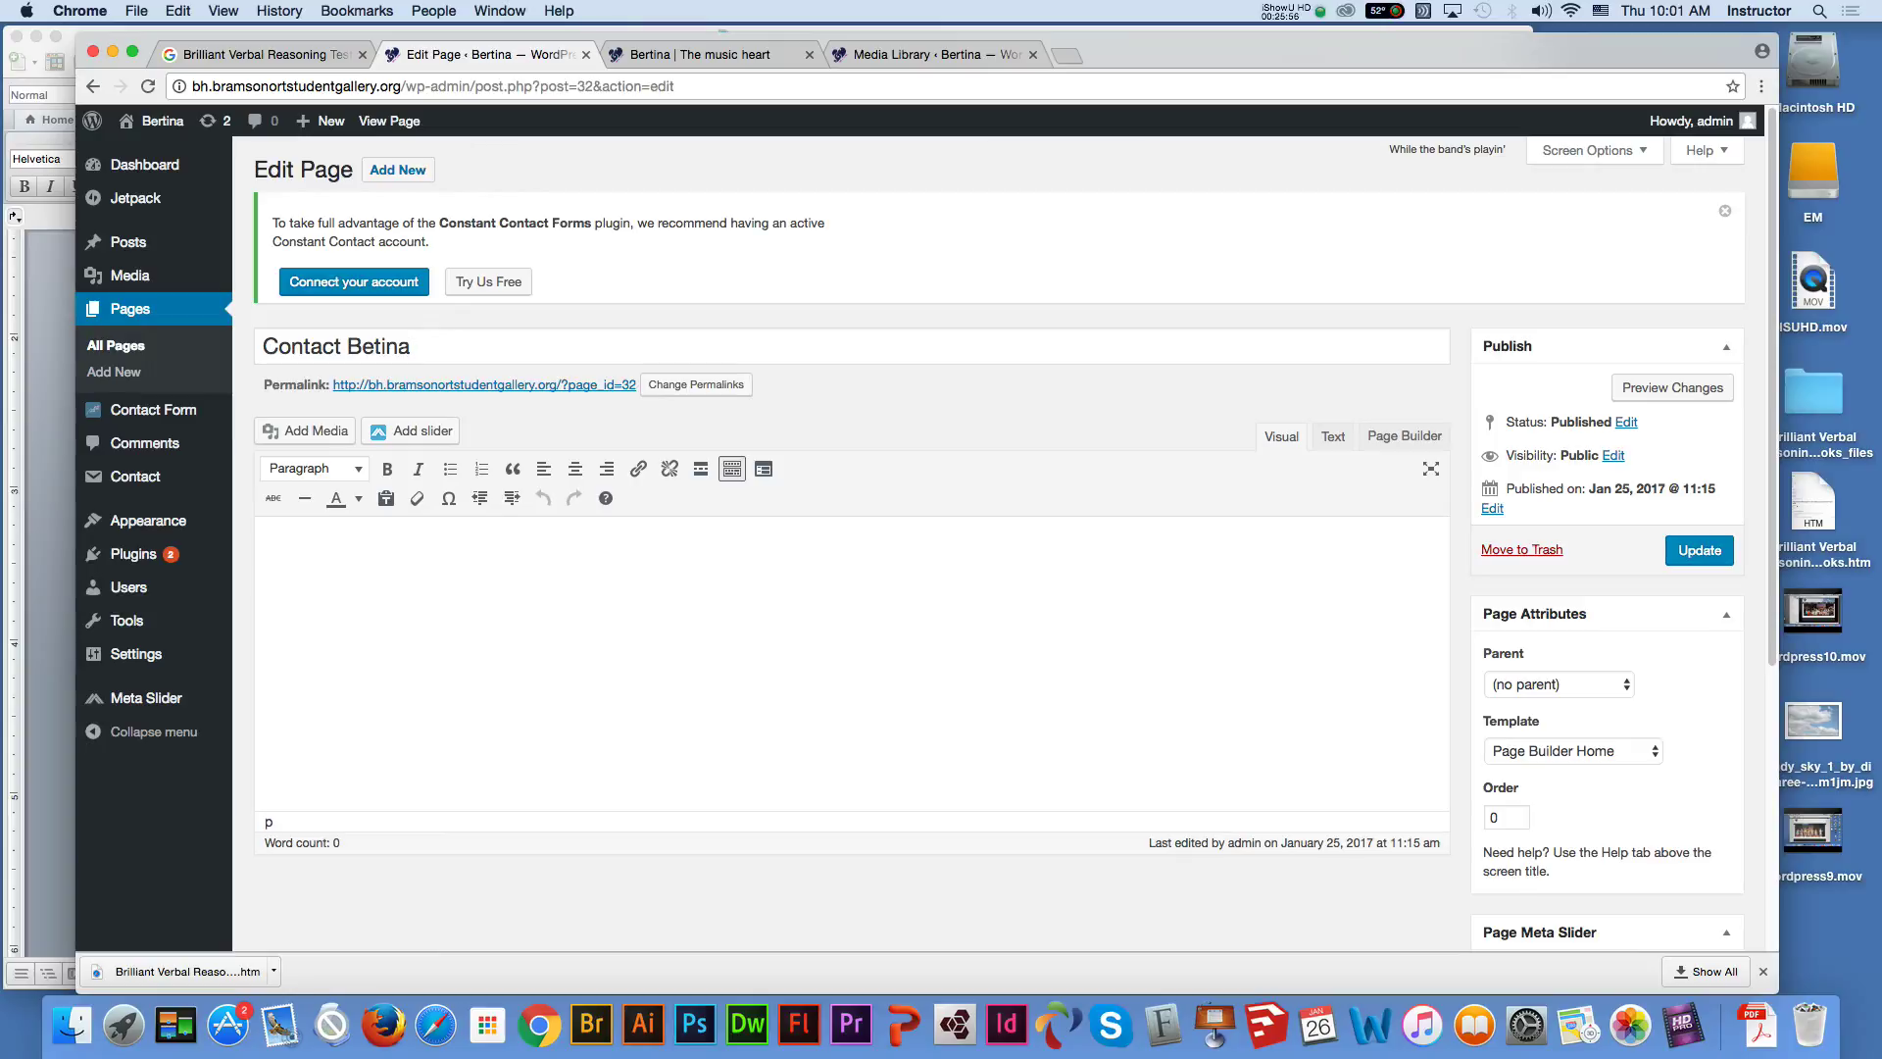
Switch the Contact page to Page Builder and insert a two-column row split 38.8% and 61.2%
{"action": "left_click", "coordinate": [1403, 435]}
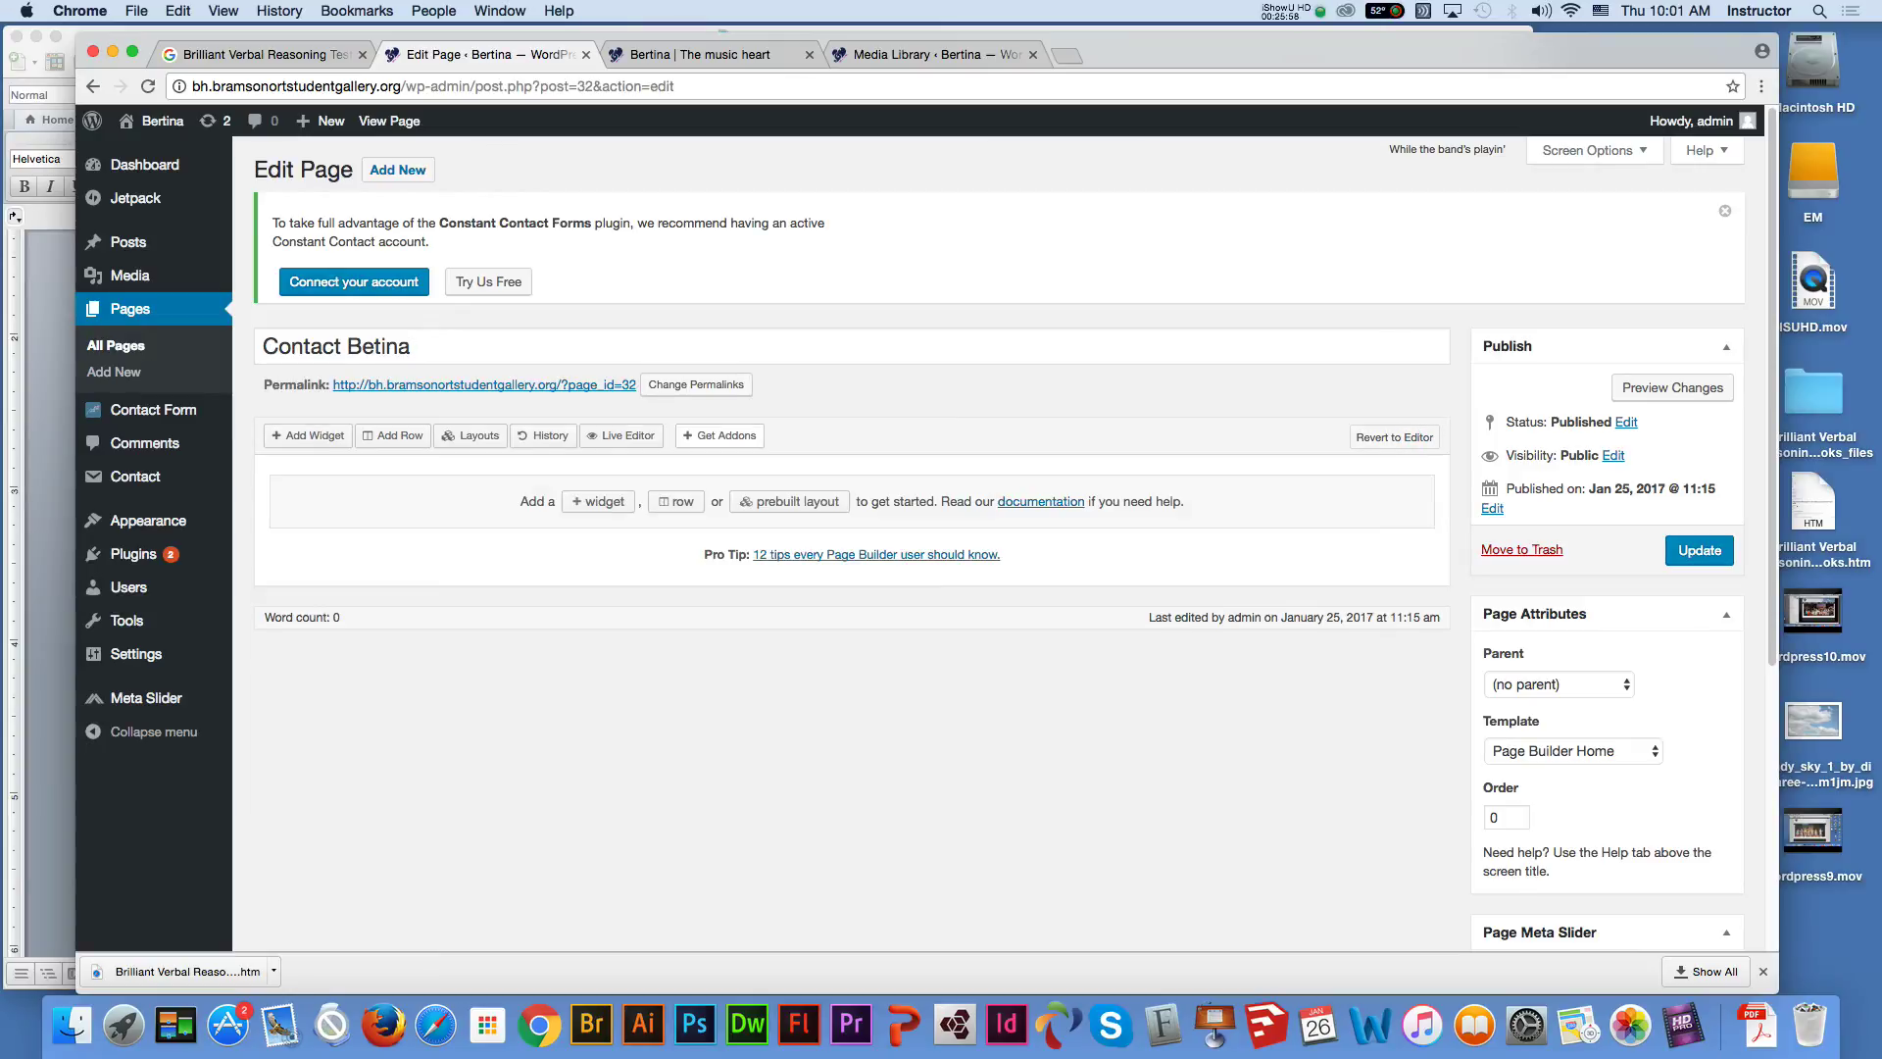
{"action": "left_click", "coordinate": [392, 435]}
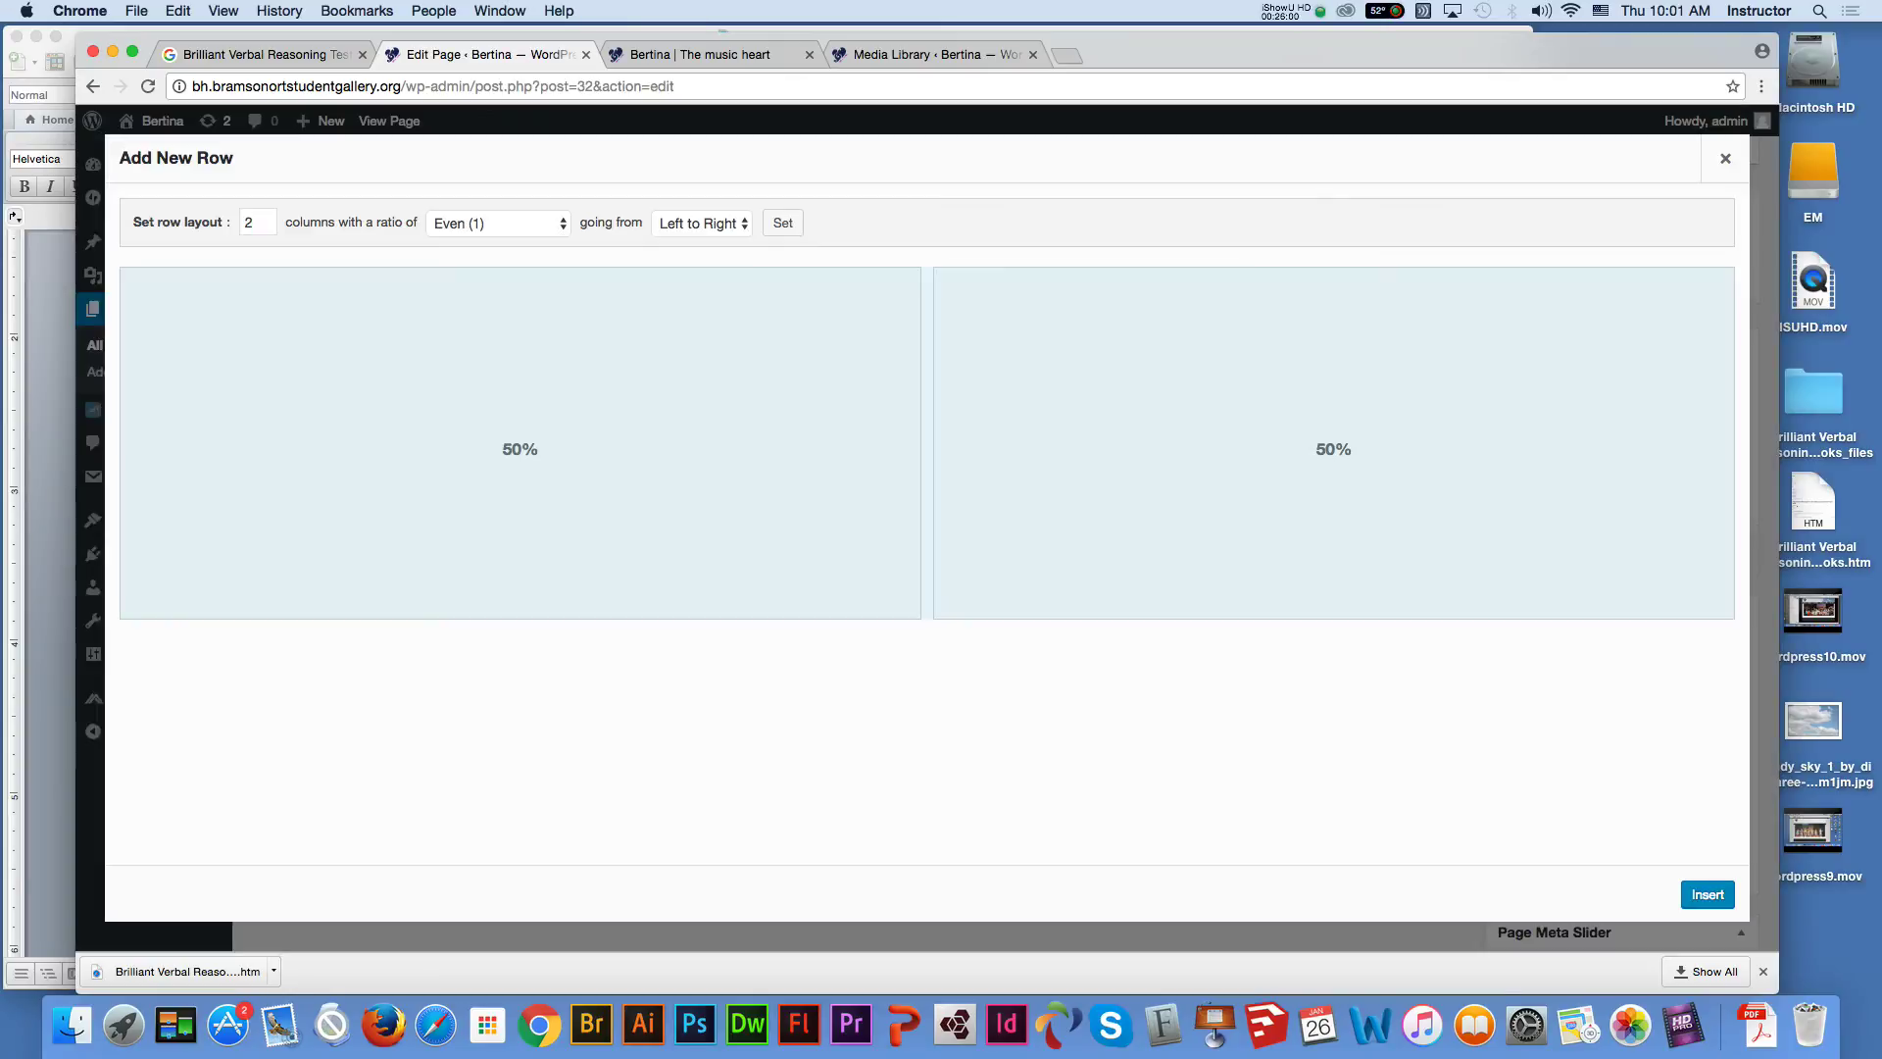
{"action": "left_click_drag", "start_coordinate": [927, 441], "coordinate": [745, 442]}
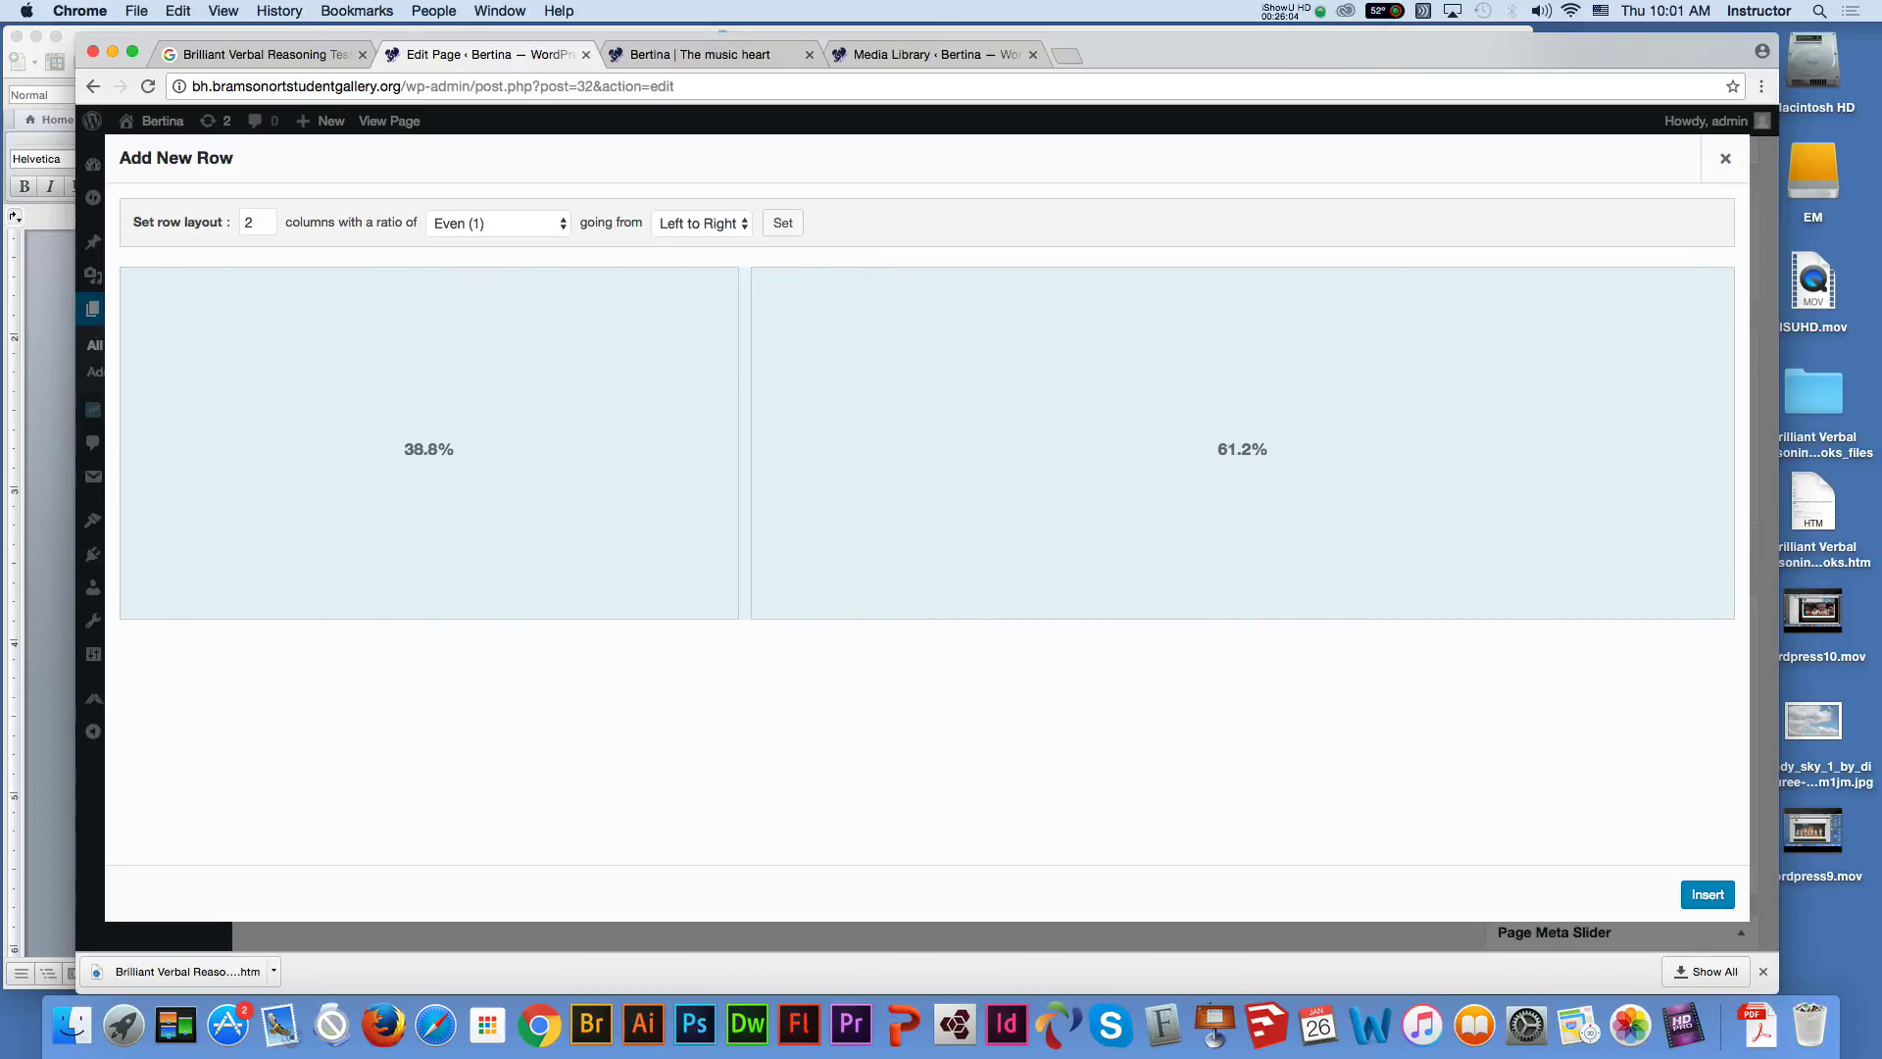
{"action": "left_click", "coordinate": [1707, 893]}
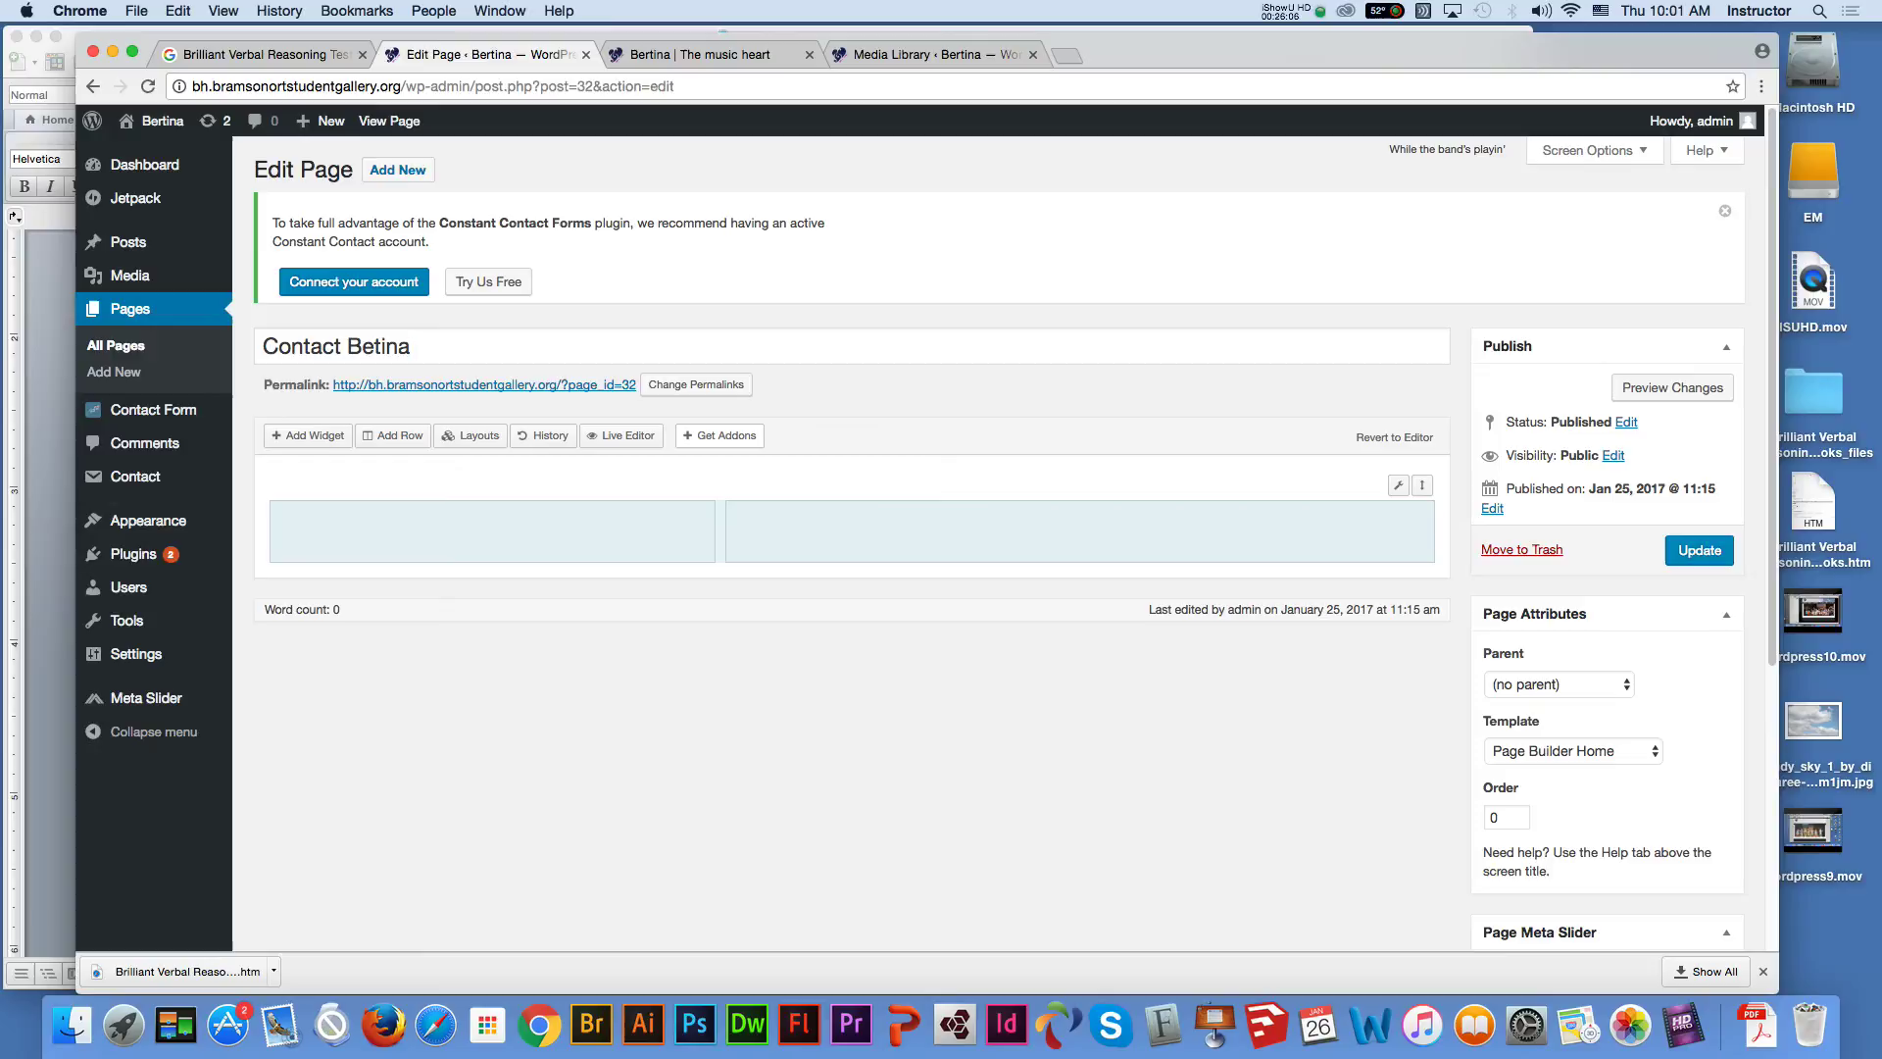
Add a Visual Editor widget to the row's narrow column and place a duplicate of it in the wide column
{"action": "left_click", "coordinate": [308, 436]}
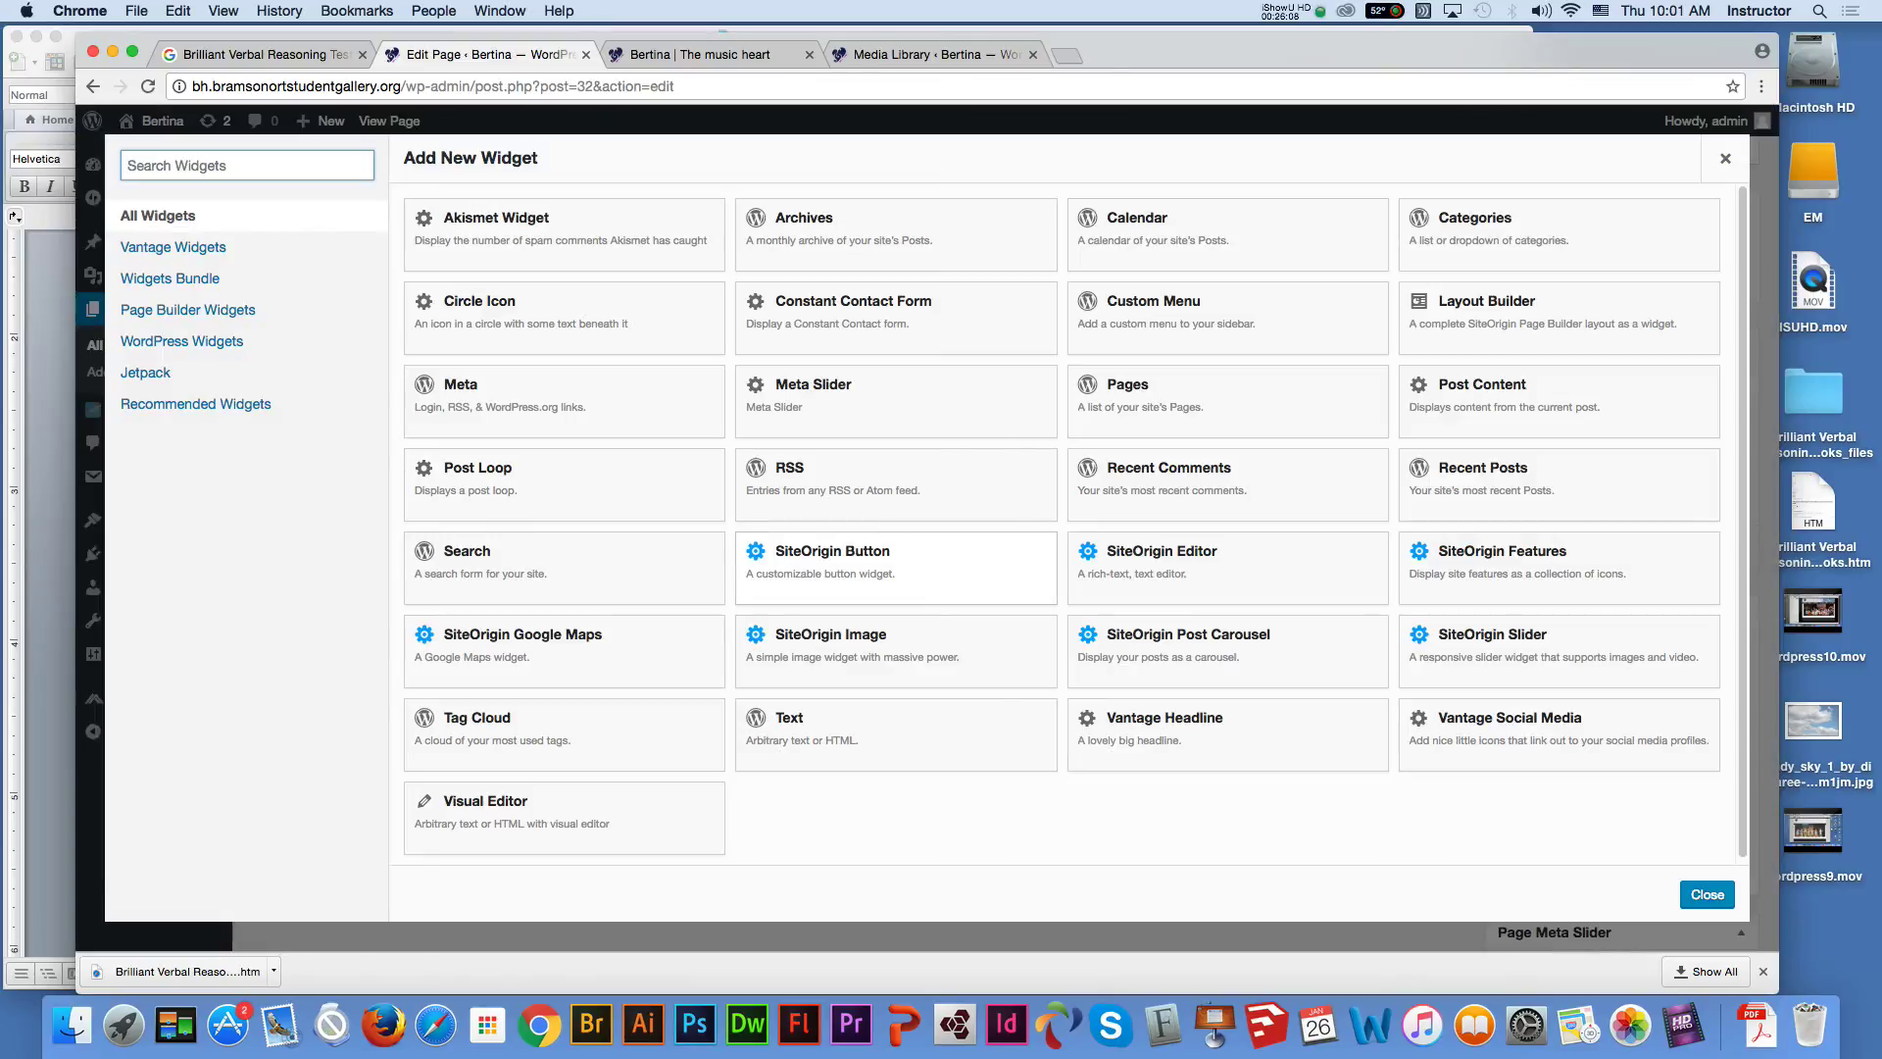
{"action": "left_click", "coordinate": [486, 801]}
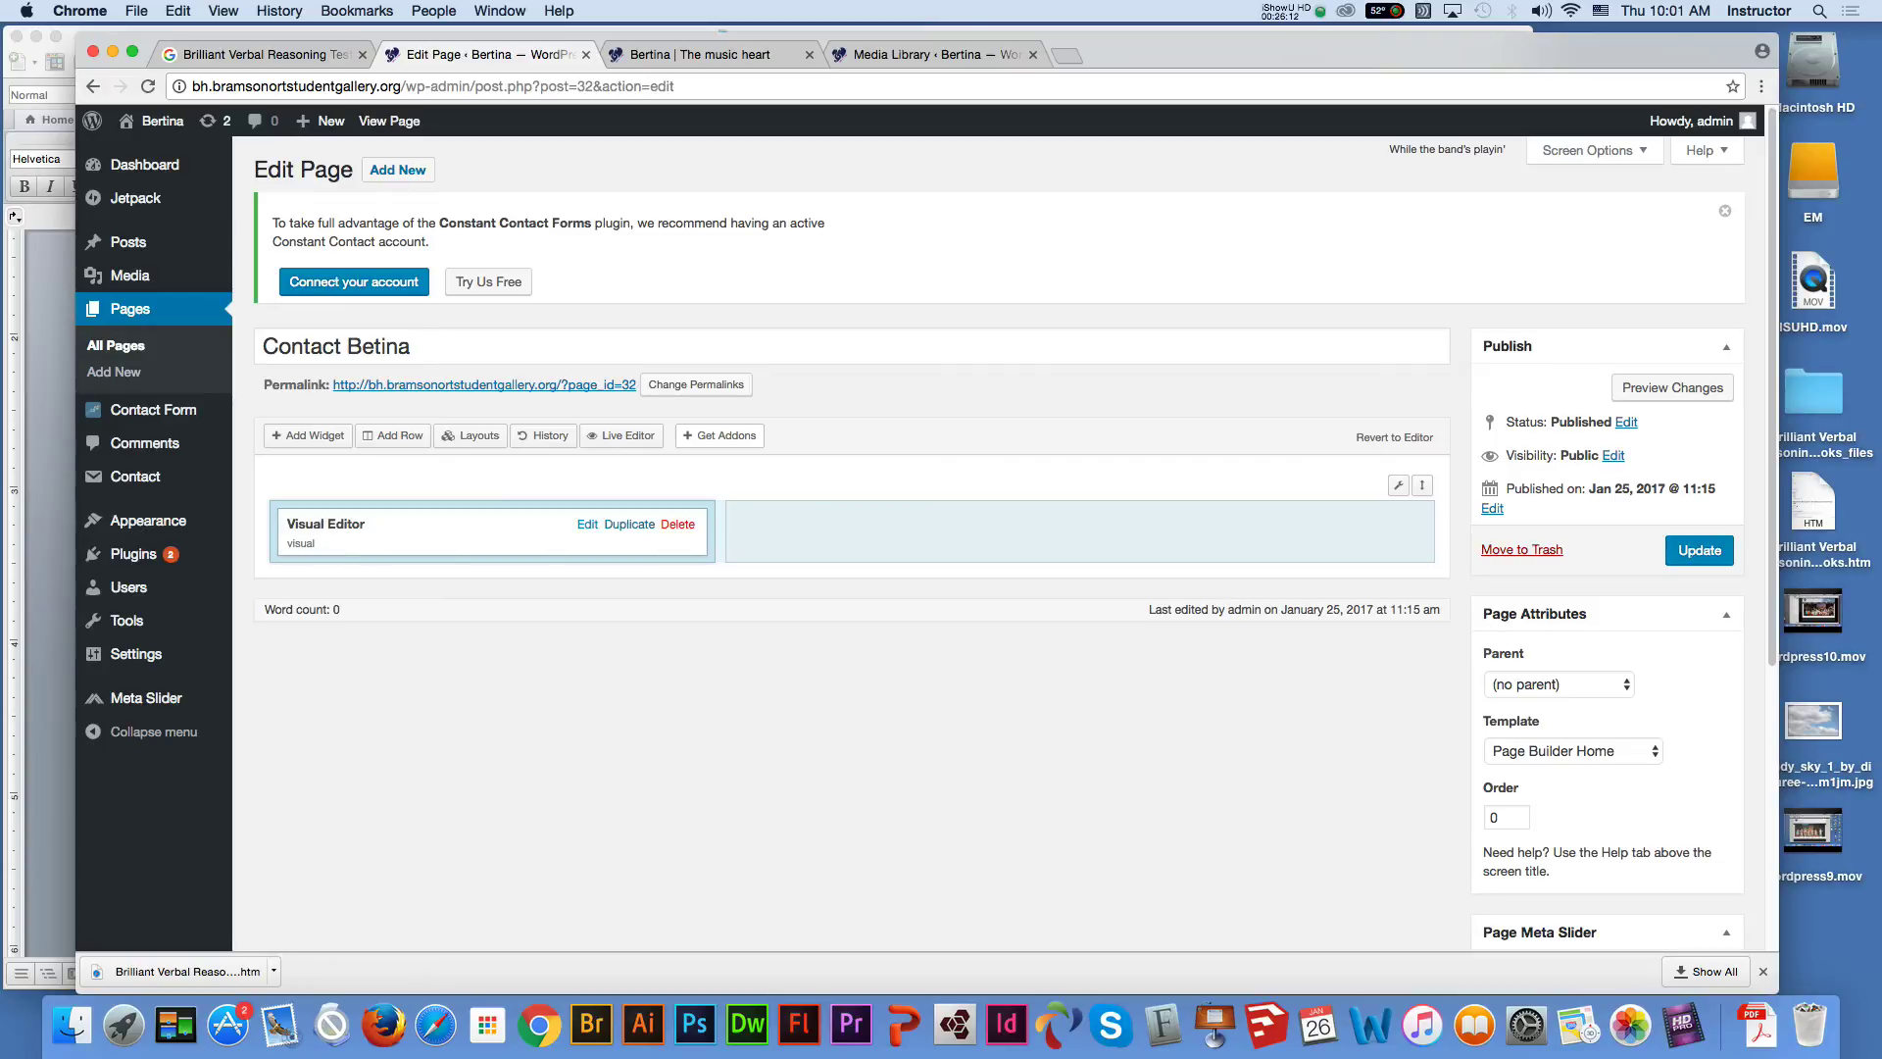
{"action": "left_click", "coordinate": [629, 525]}
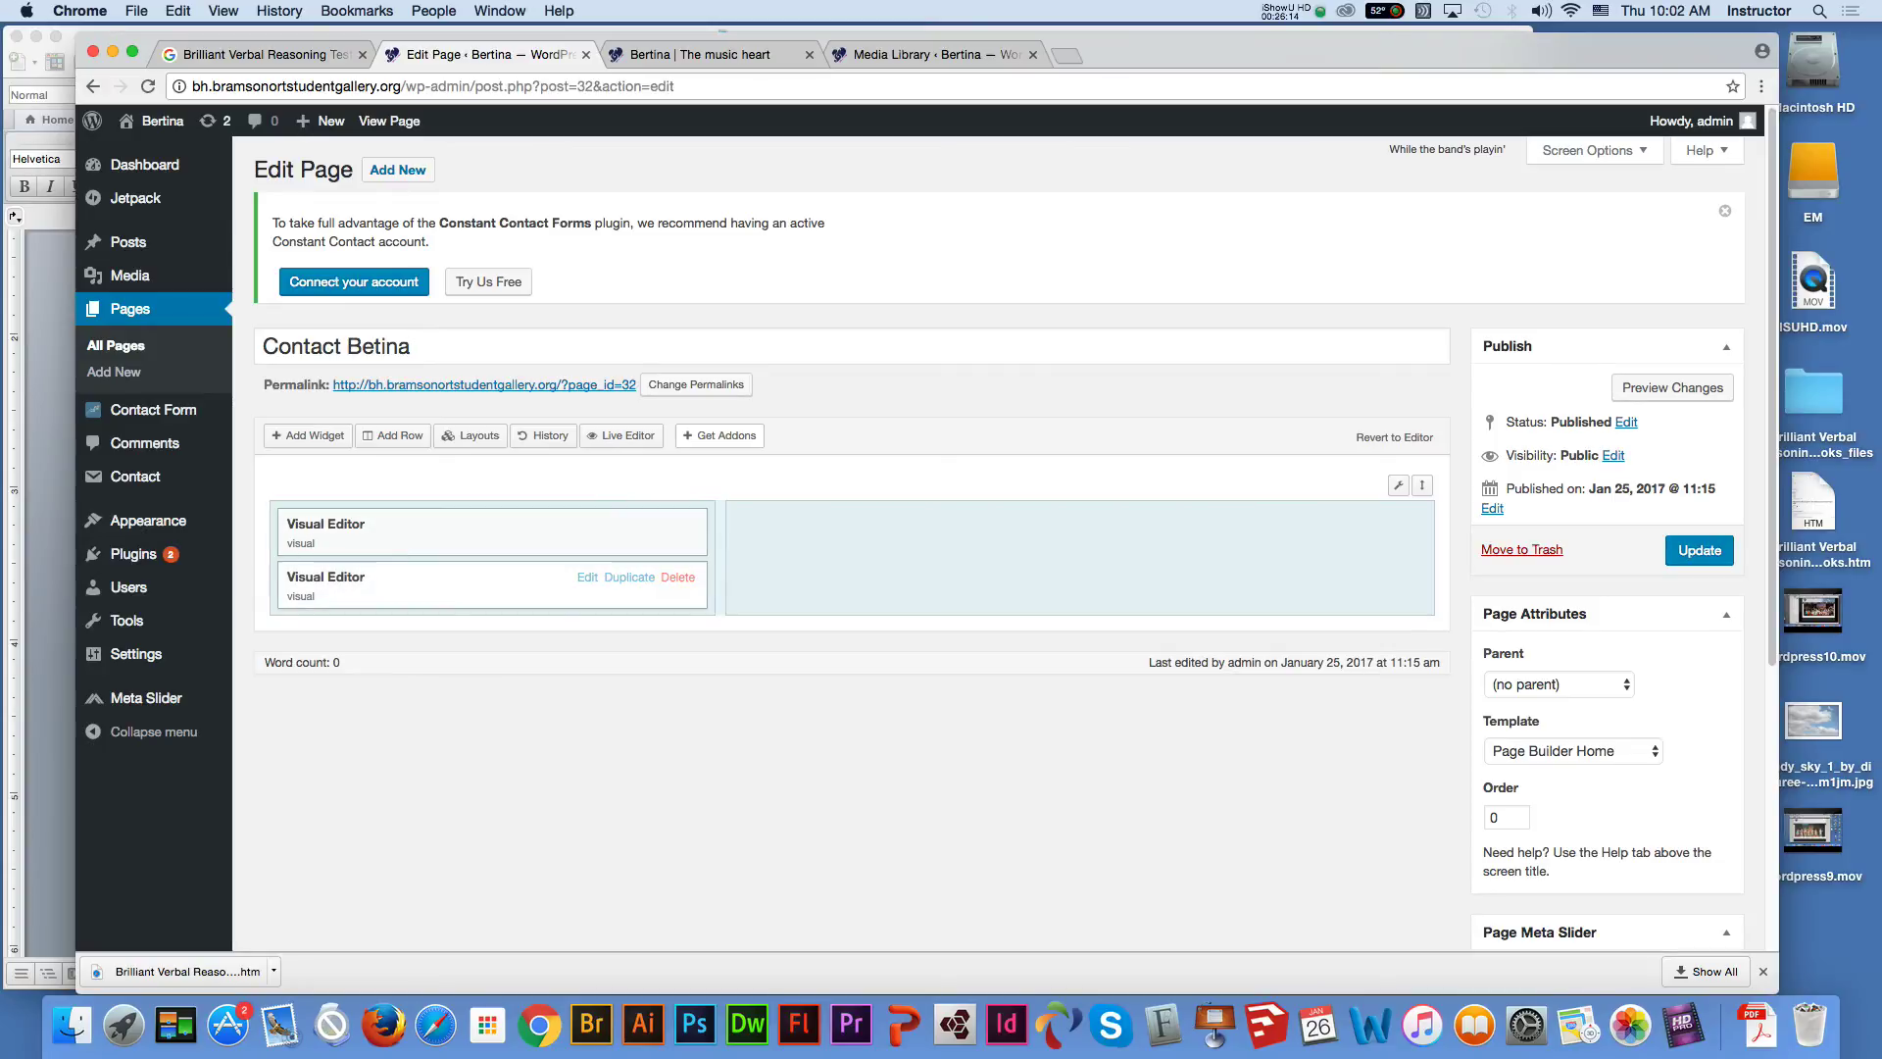
{"action": "left_click_drag", "start_coordinate": [392, 585], "coordinate": [882, 529]}
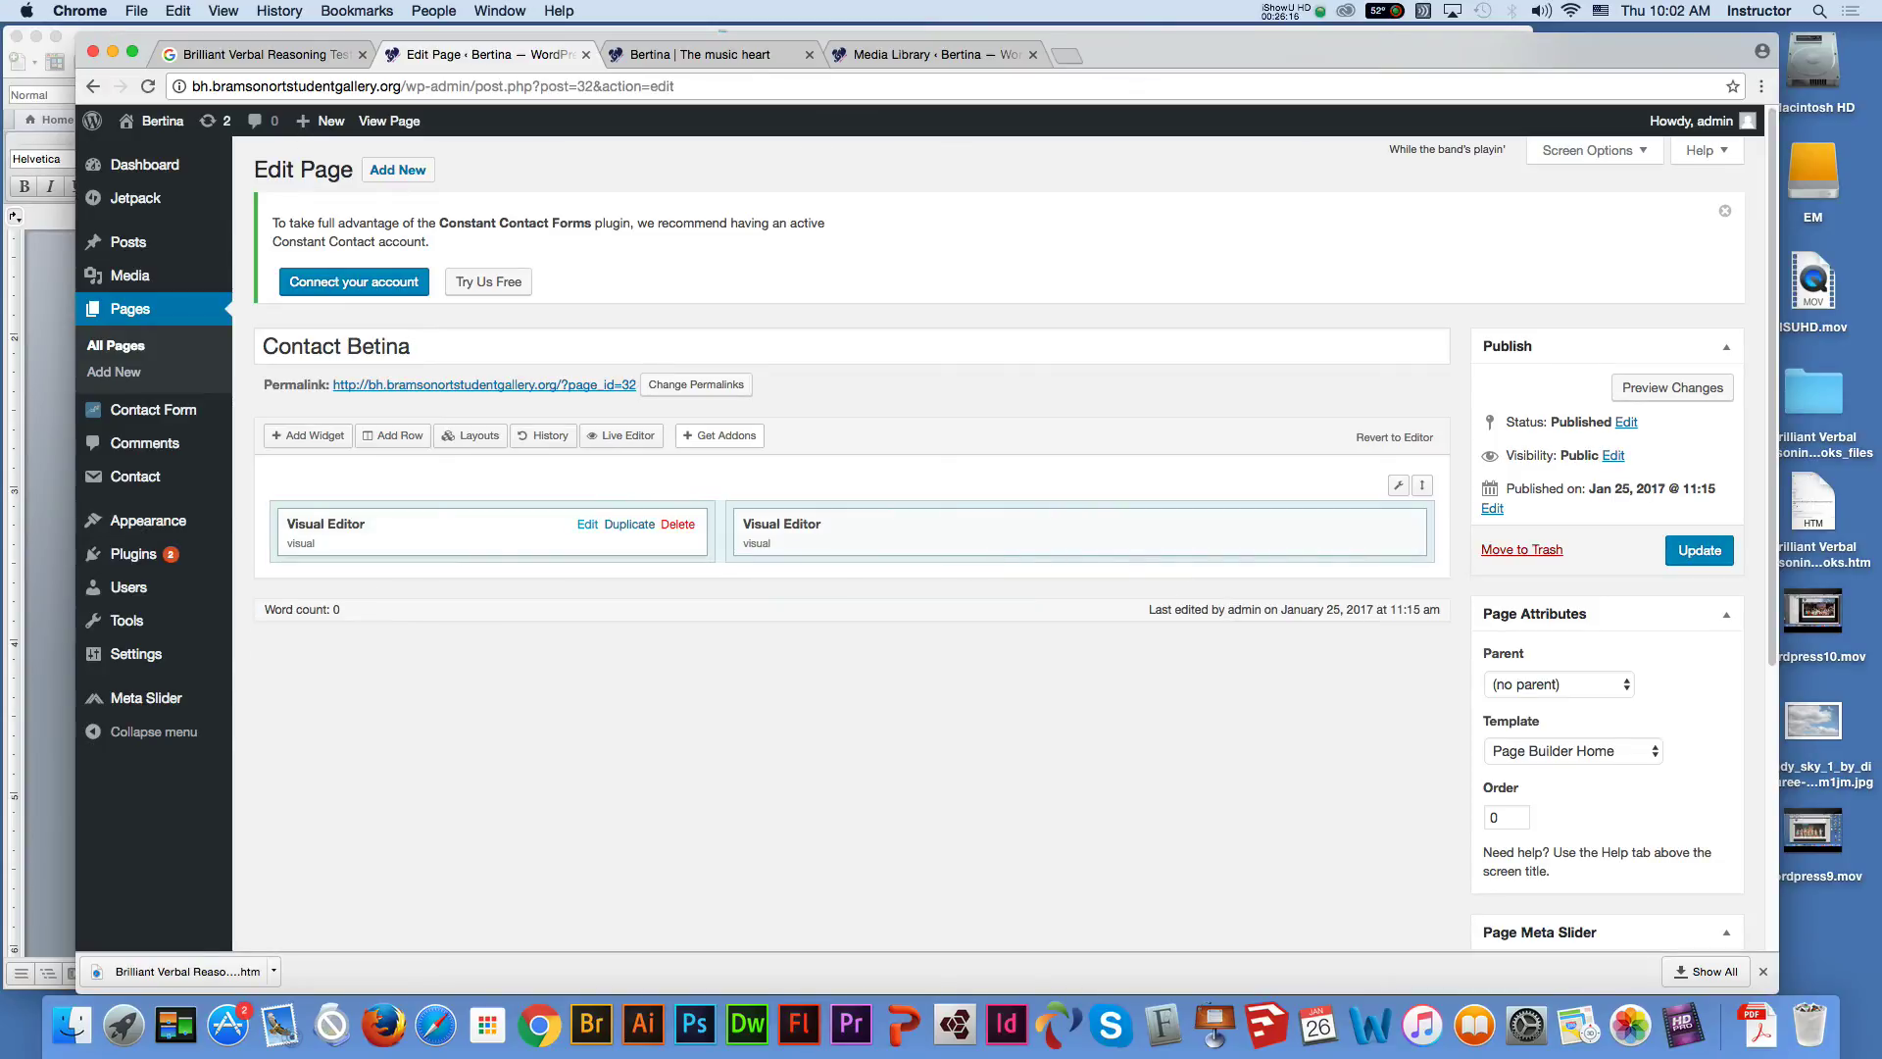
Open the narrow column's Visual Editor for editing, then switch to Word and copy the THE GARDEN PLAYERS block through its email line
{"action": "left_click", "coordinate": [587, 523]}
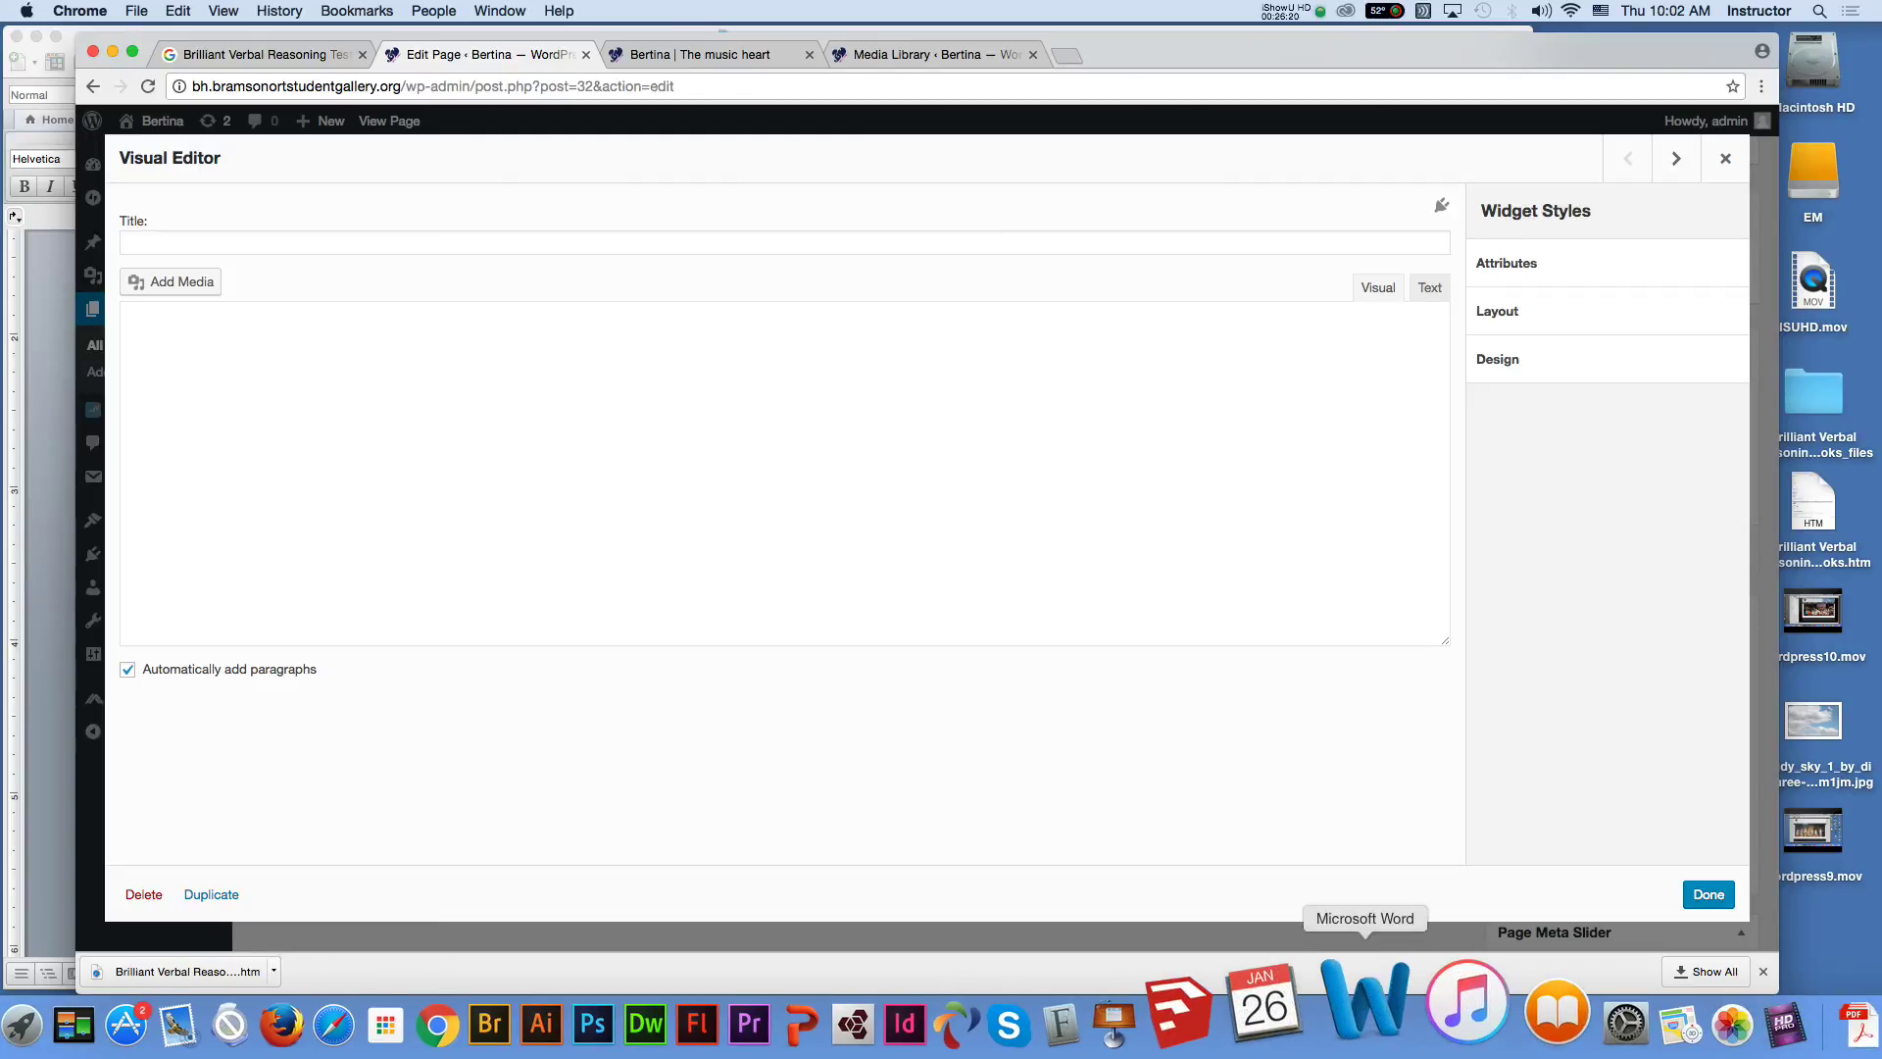
{"action": "left_click", "coordinate": [1370, 1024]}
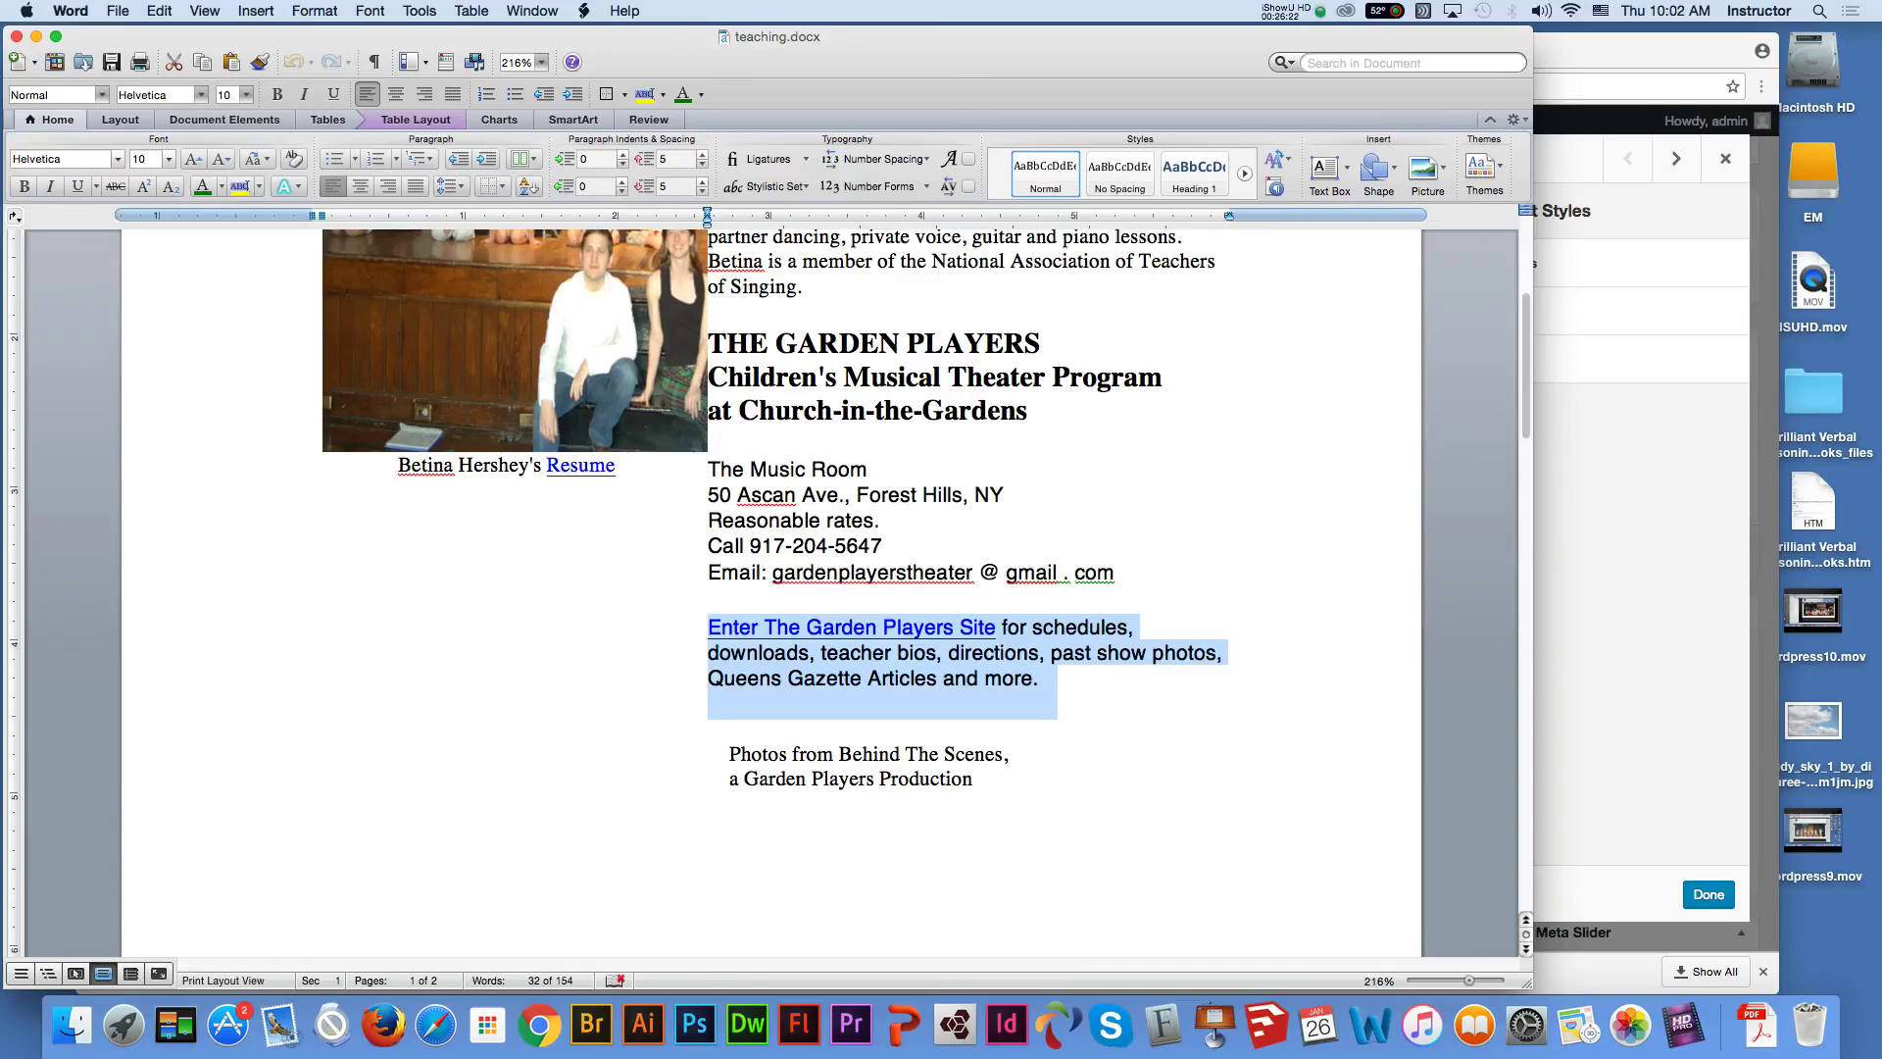
{"action": "left_click", "coordinate": [730, 469]}
{"action": "left_click_drag", "start_coordinate": [709, 343], "coordinate": [922, 603]}
{"action": "key", "text": "super+c"}
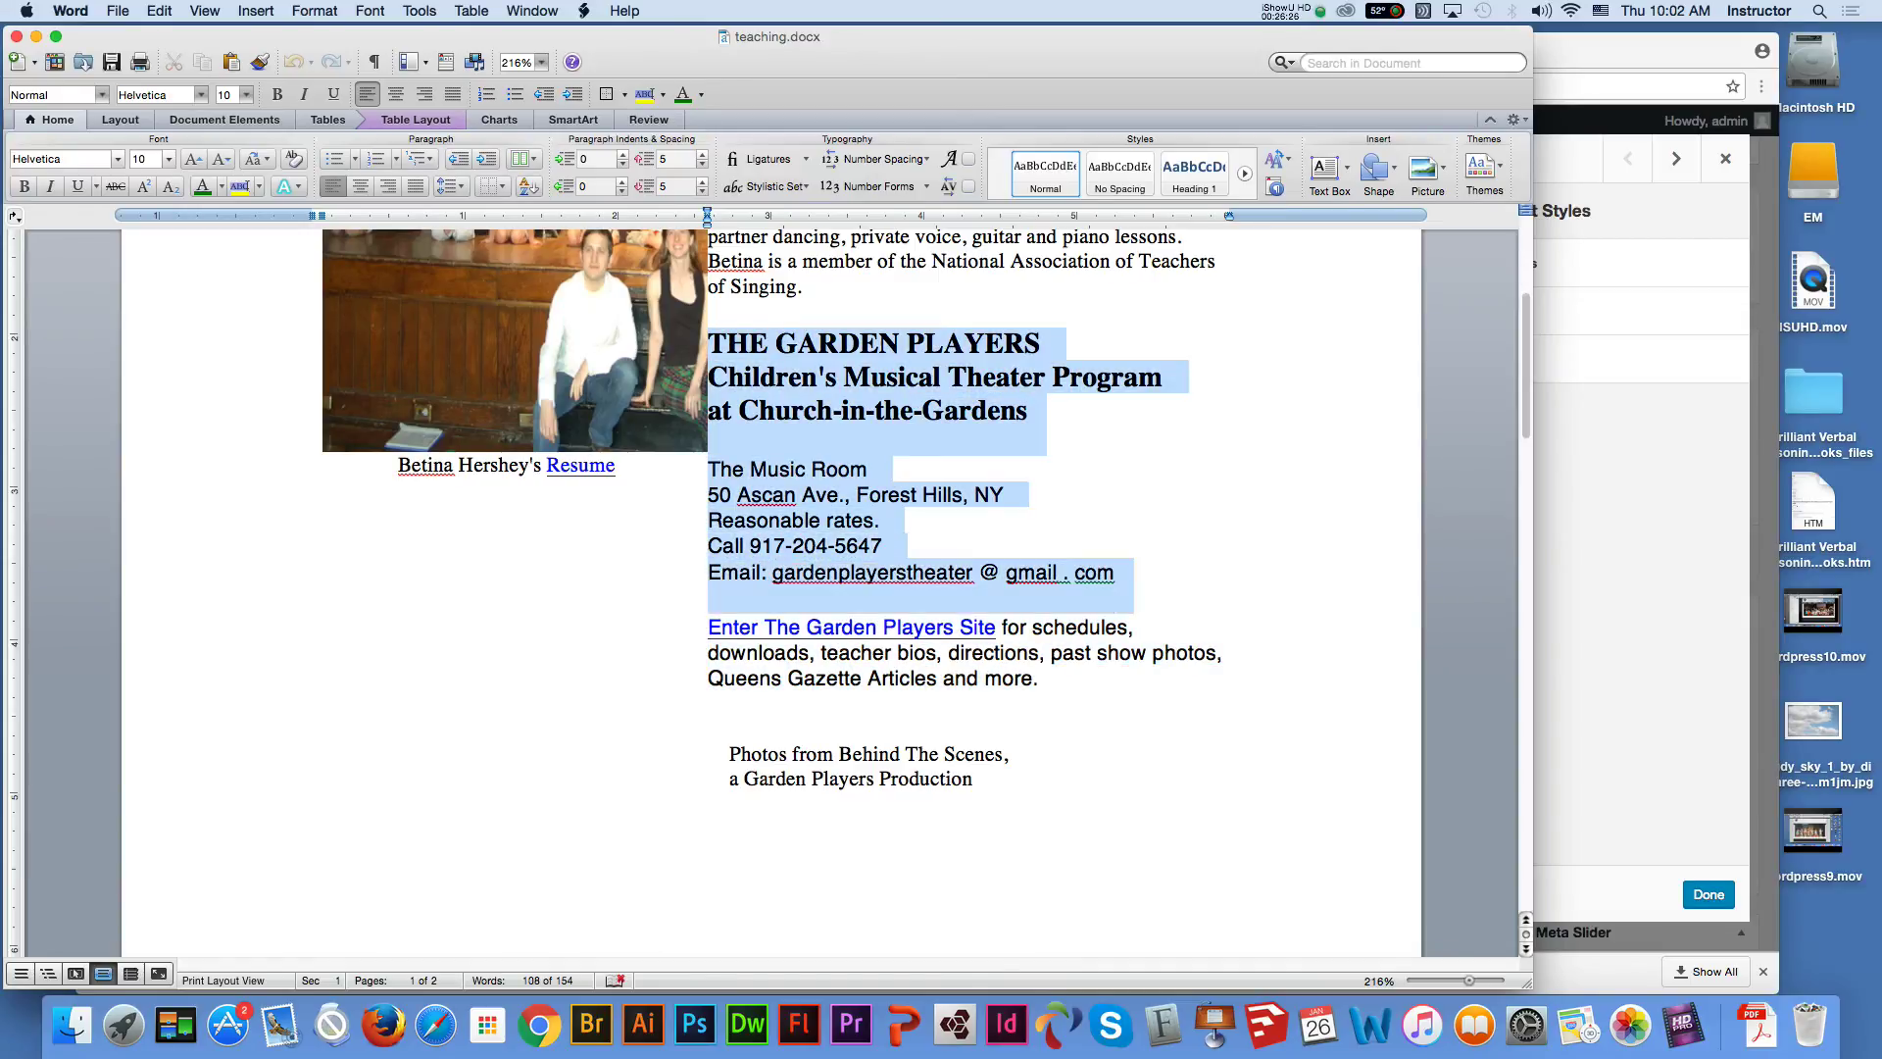
Return to Chrome, paste the copied contact block into the narrow column's Visual Editor in Text mode, and update the page
{"action": "key", "text": "super+Tab"}
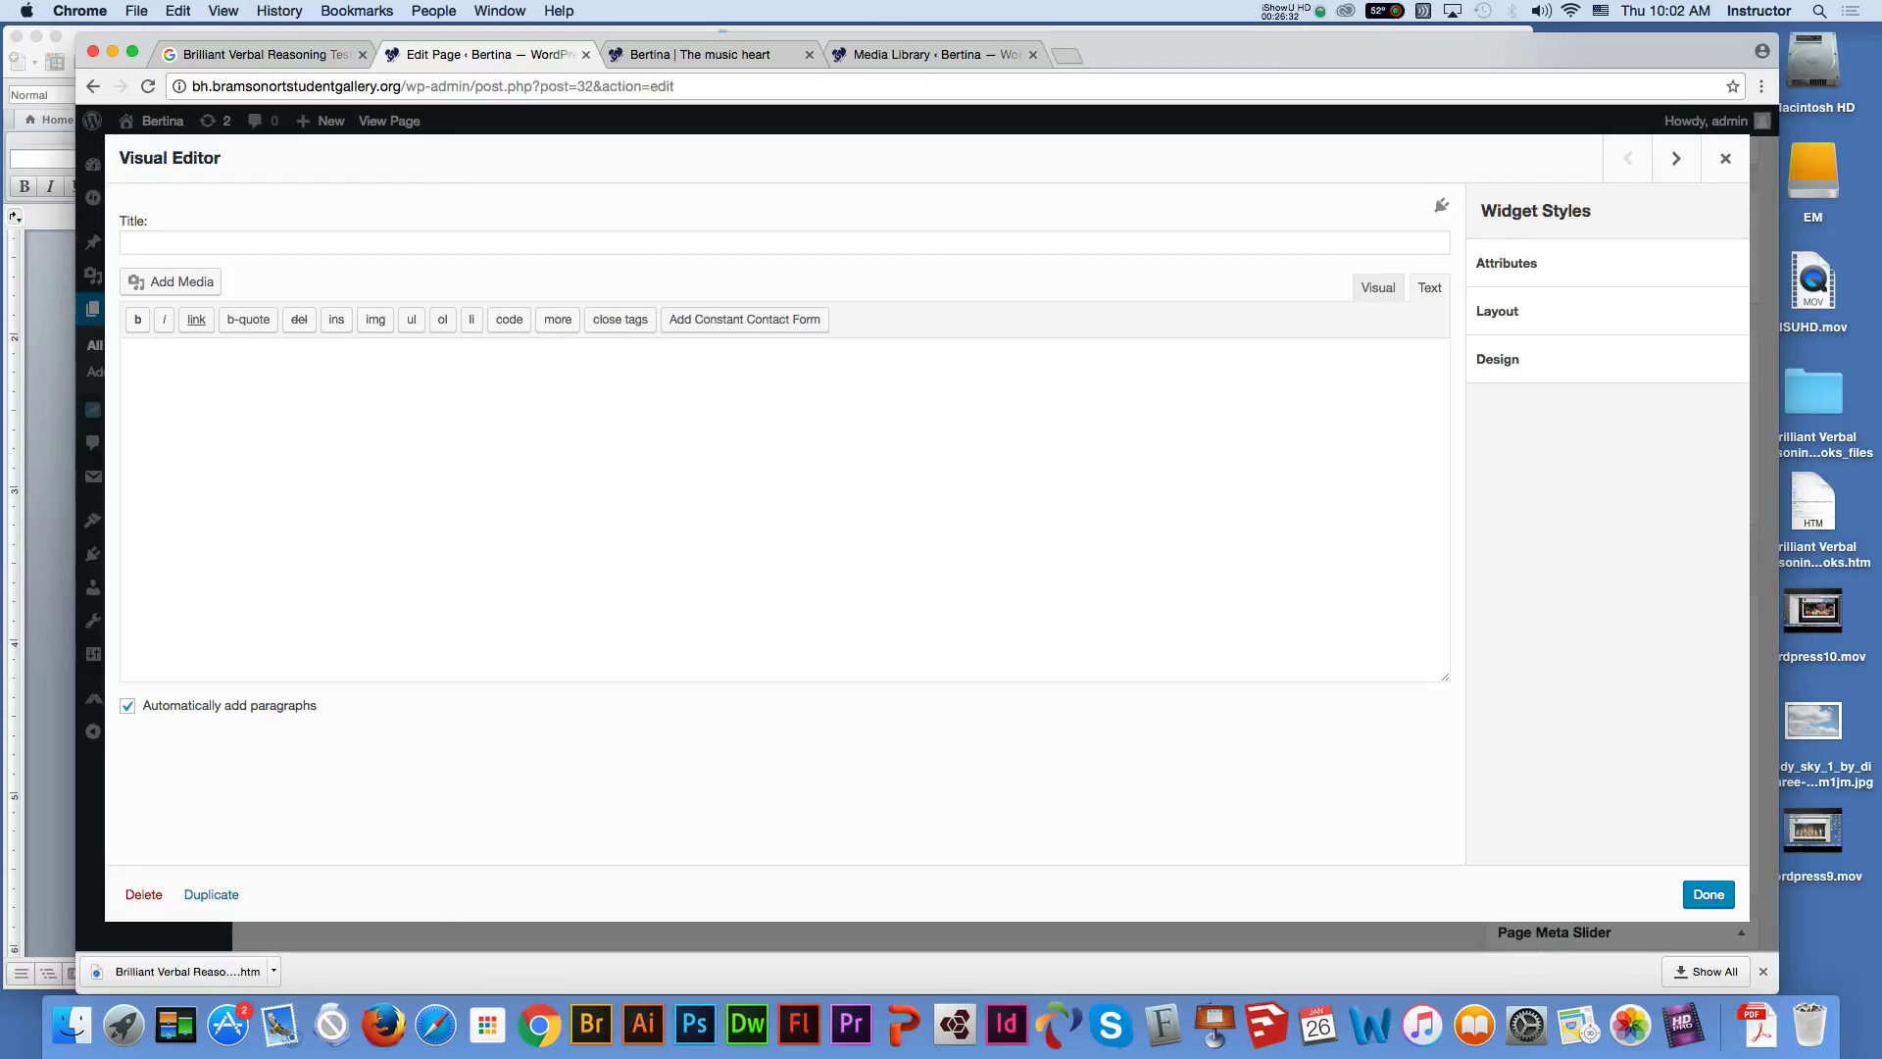
{"action": "key", "text": "super+v"}
{"action": "left_click_drag", "start_coordinate": [418, 487], "coordinate": [131, 355]}
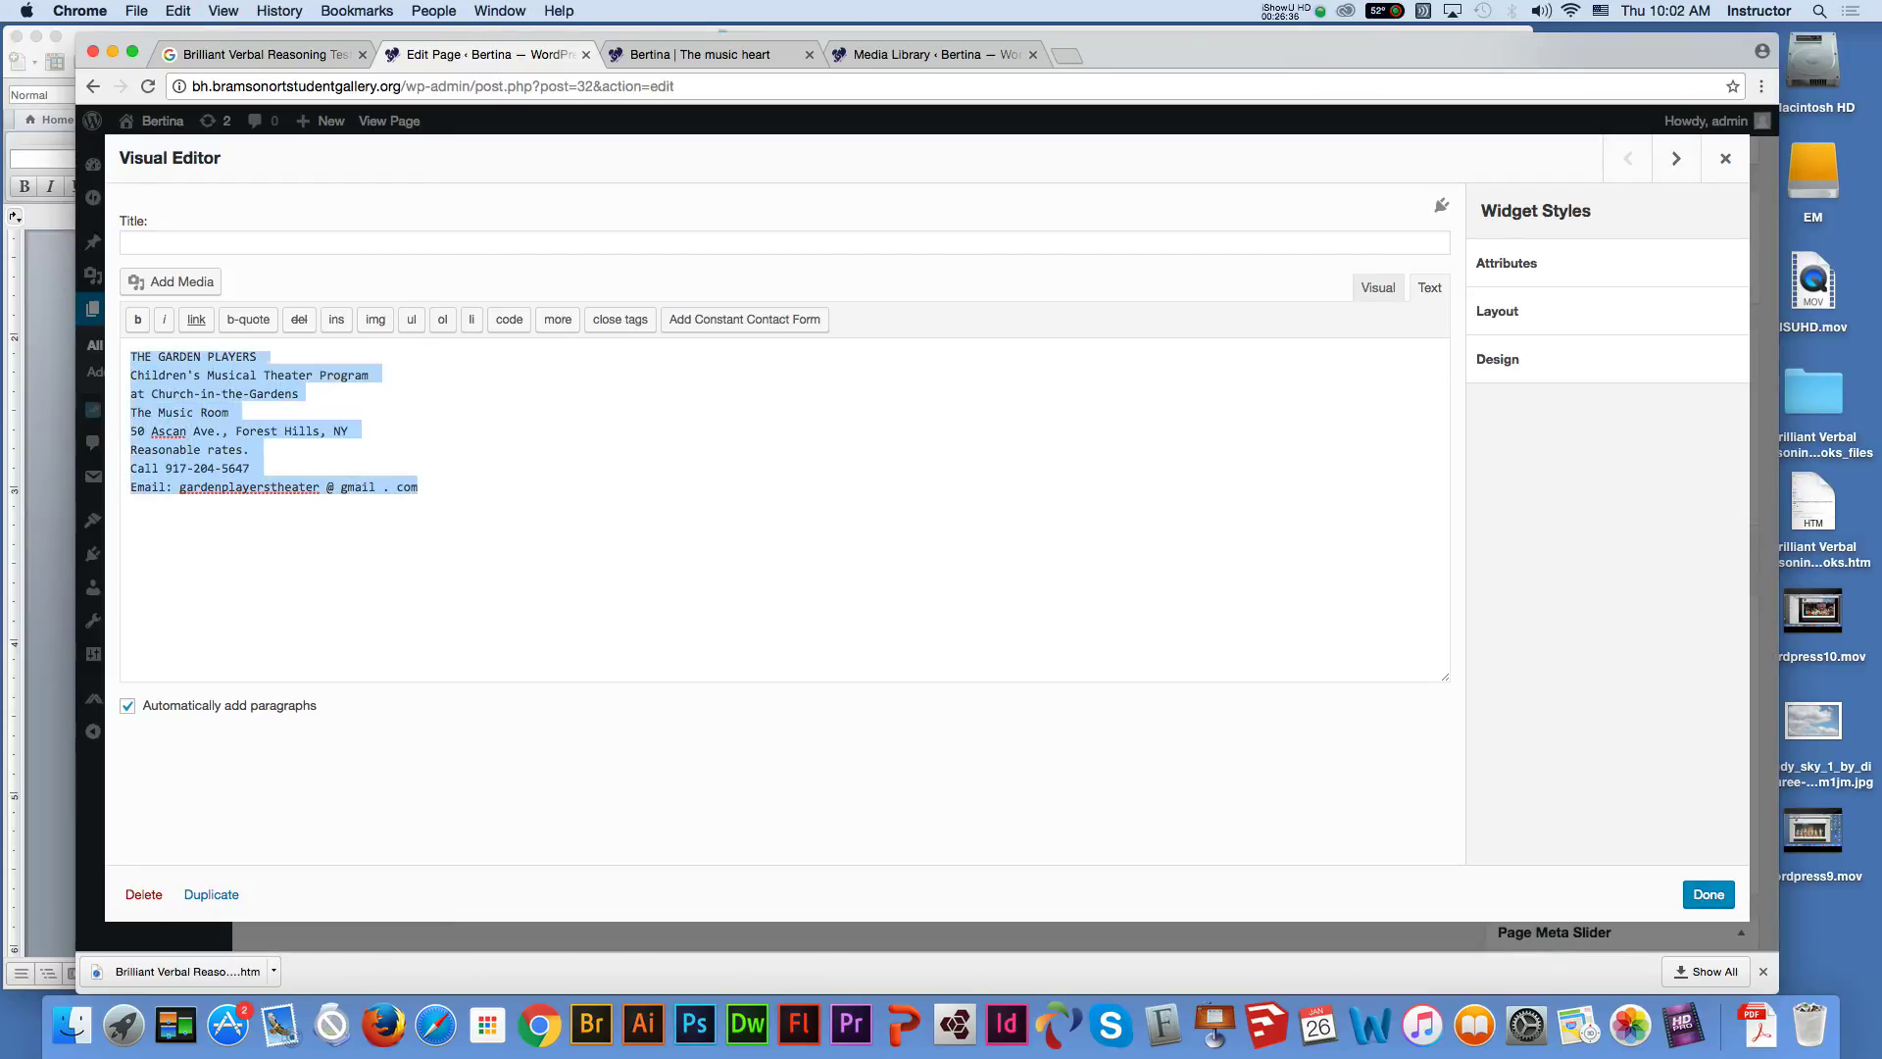
{"action": "left_click", "coordinate": [1376, 287]}
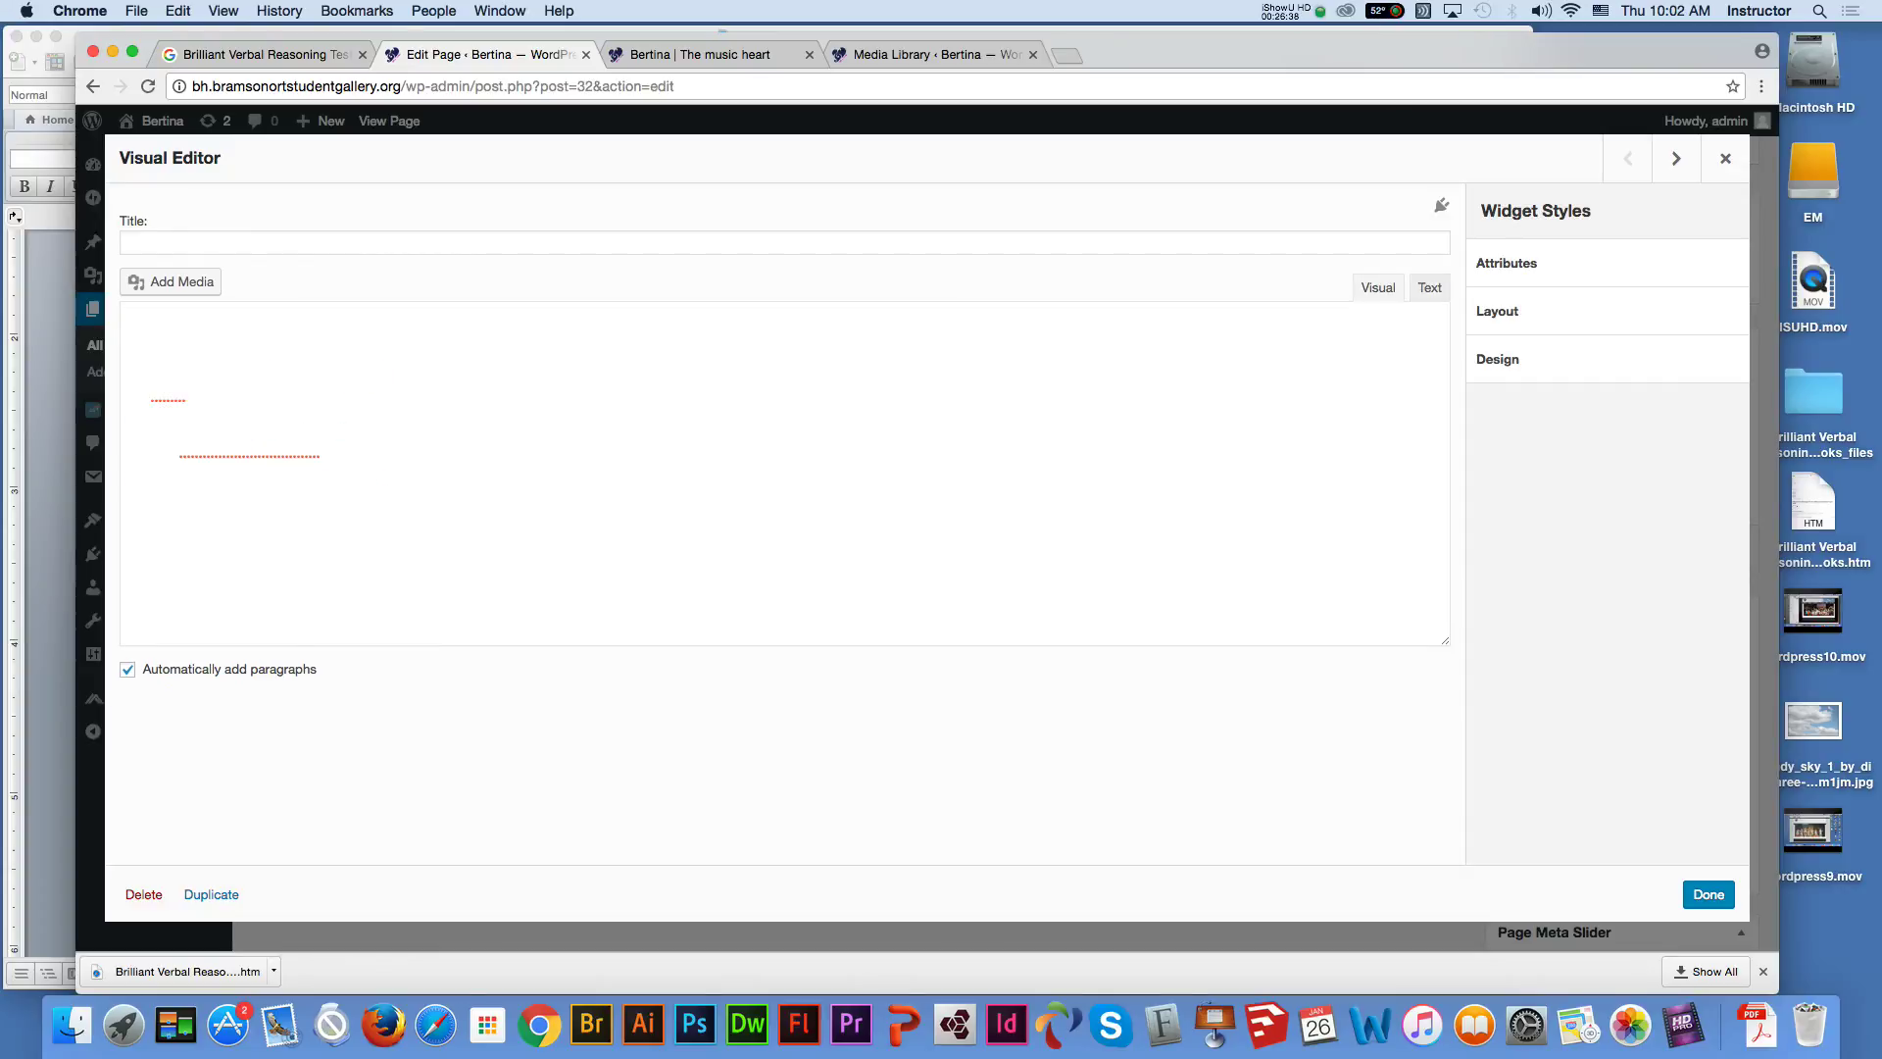
{"action": "left_click_drag", "start_coordinate": [421, 451], "coordinate": [131, 319]}
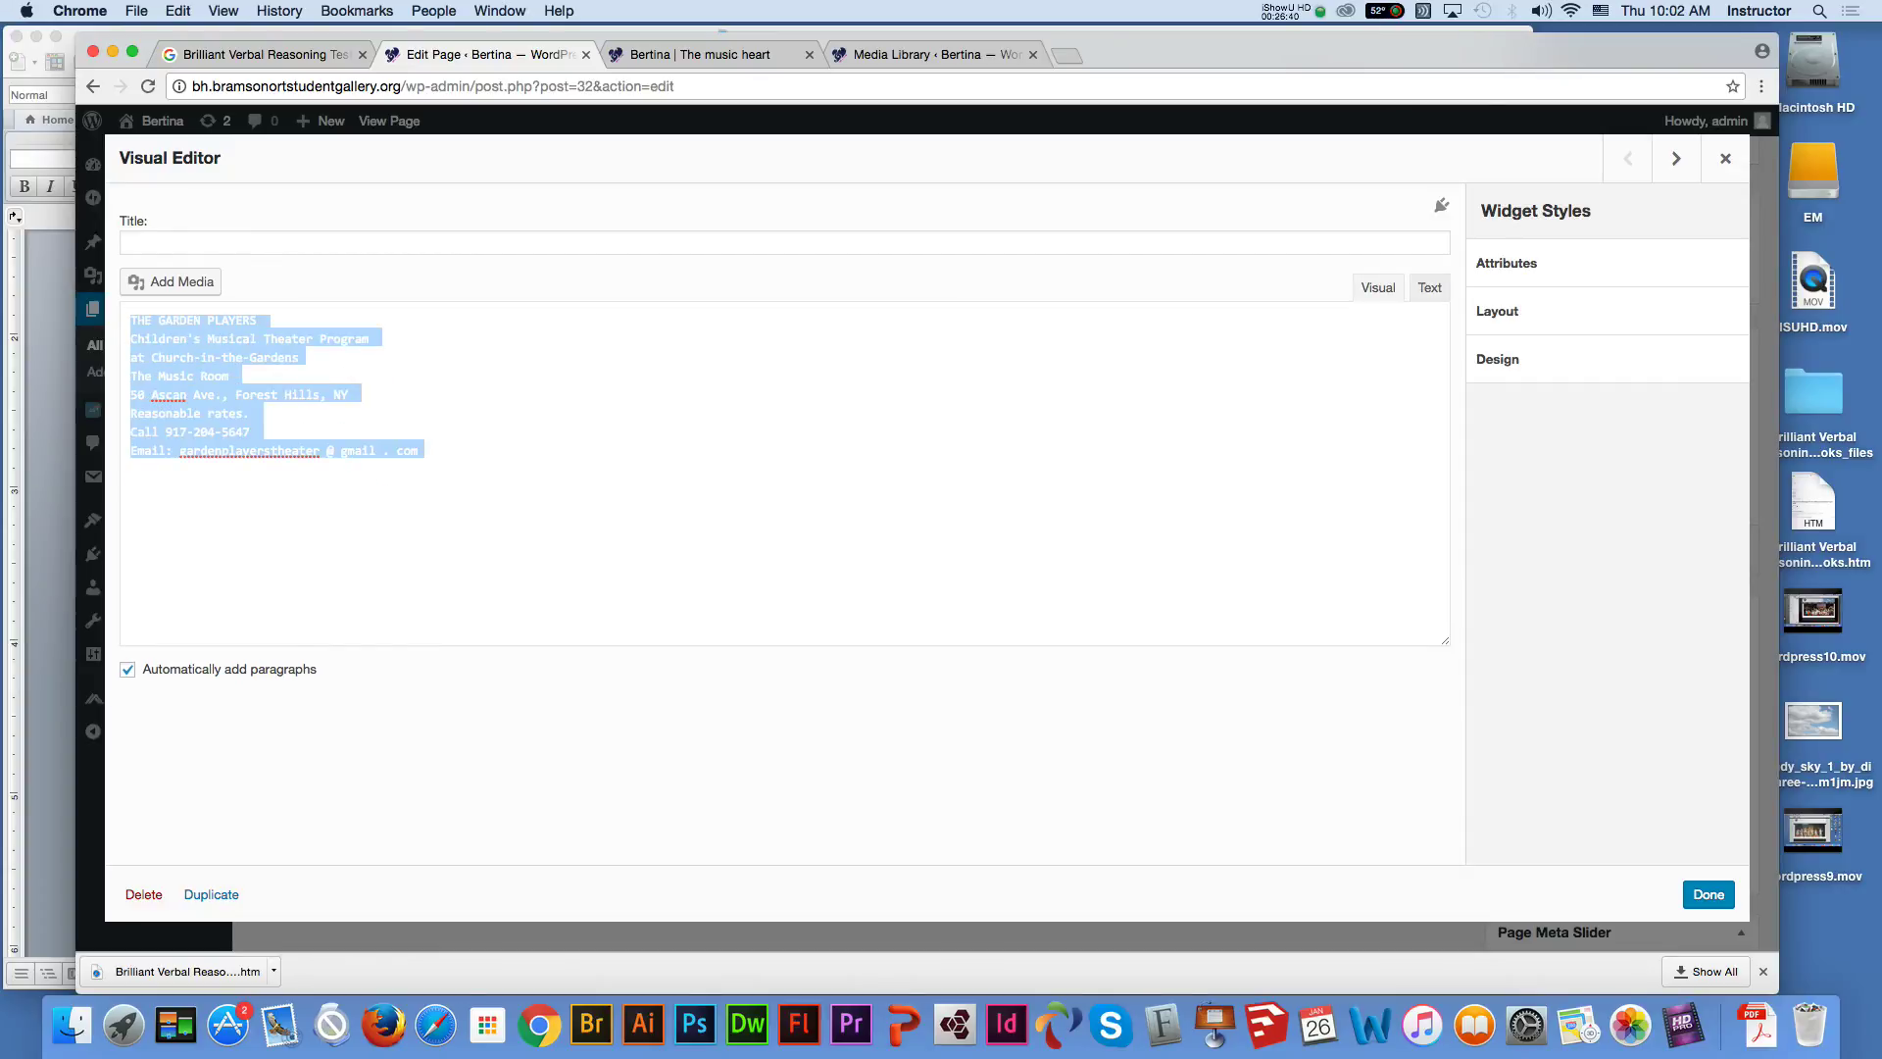
{"action": "left_click", "coordinate": [1709, 894]}
{"action": "left_click", "coordinate": [1700, 550]}
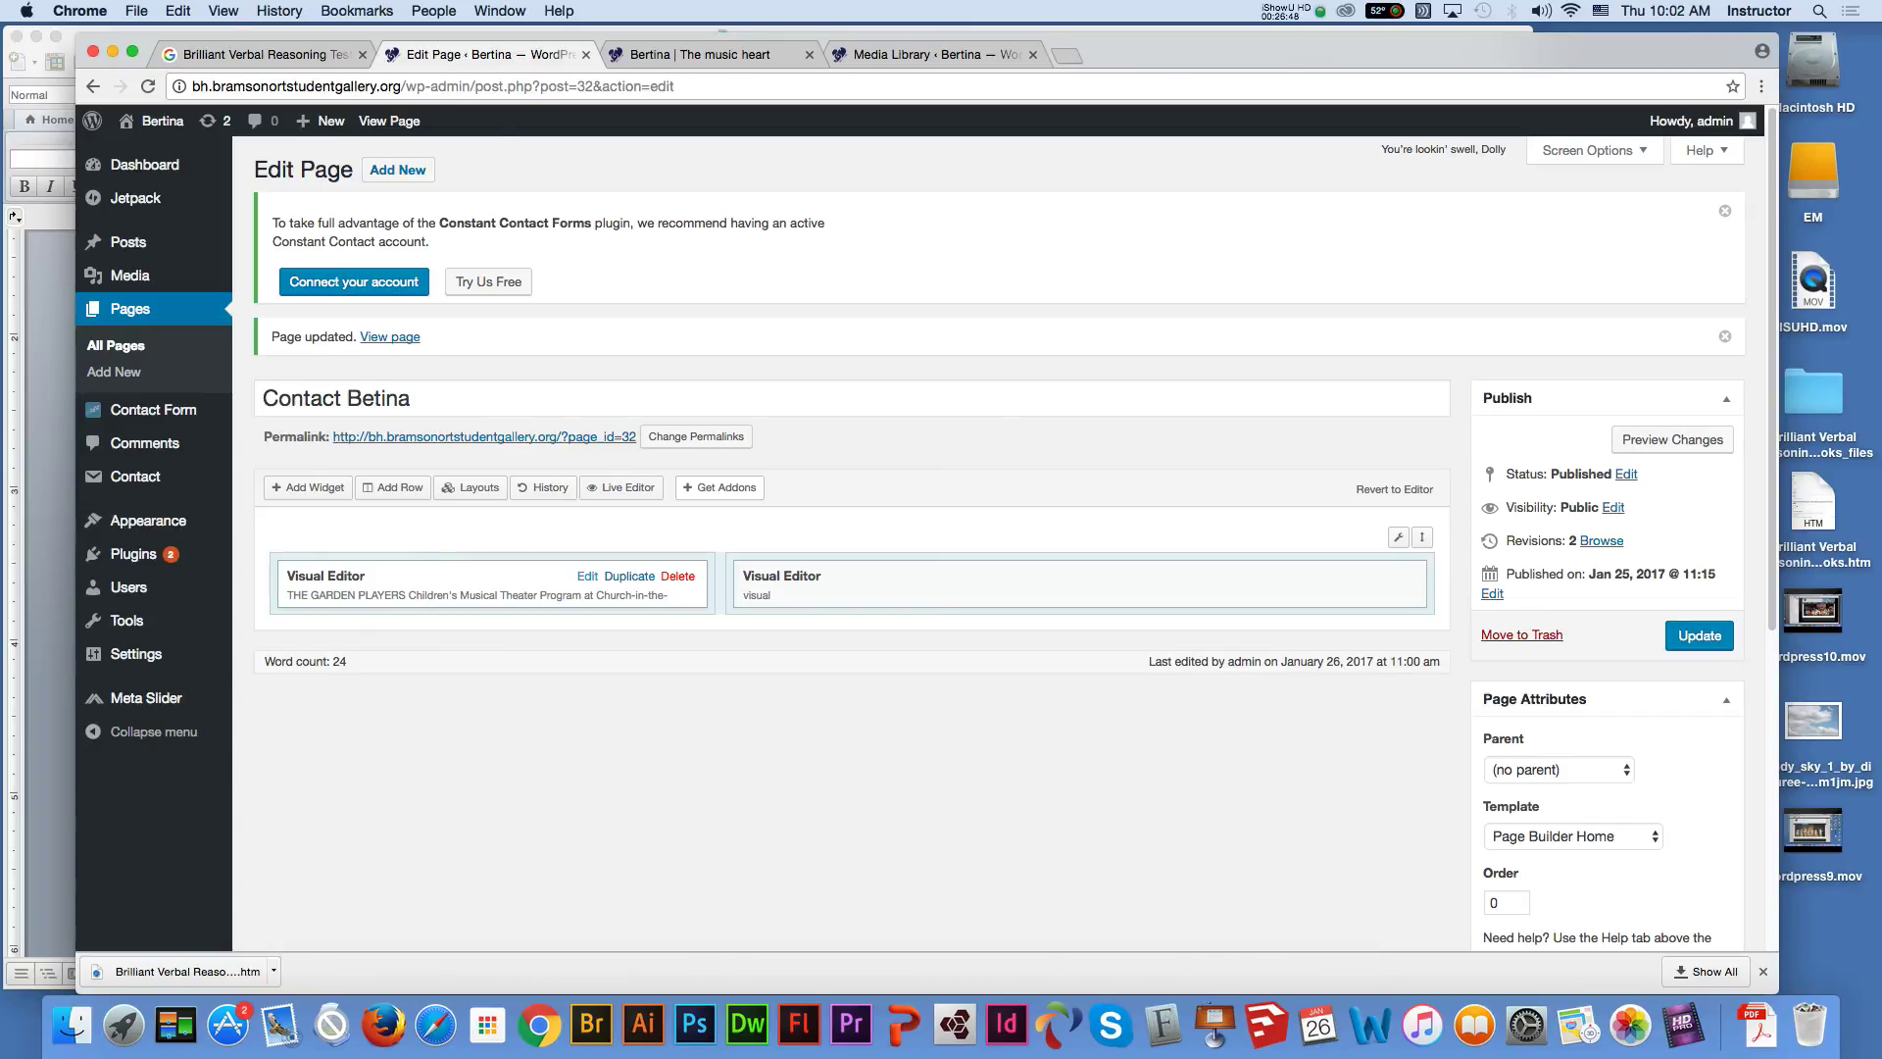
Format the THE GARDEN PLAYERS heading in bold with a dark text colour and start a new paragraph after it
{"action": "left_click", "coordinate": [587, 576]}
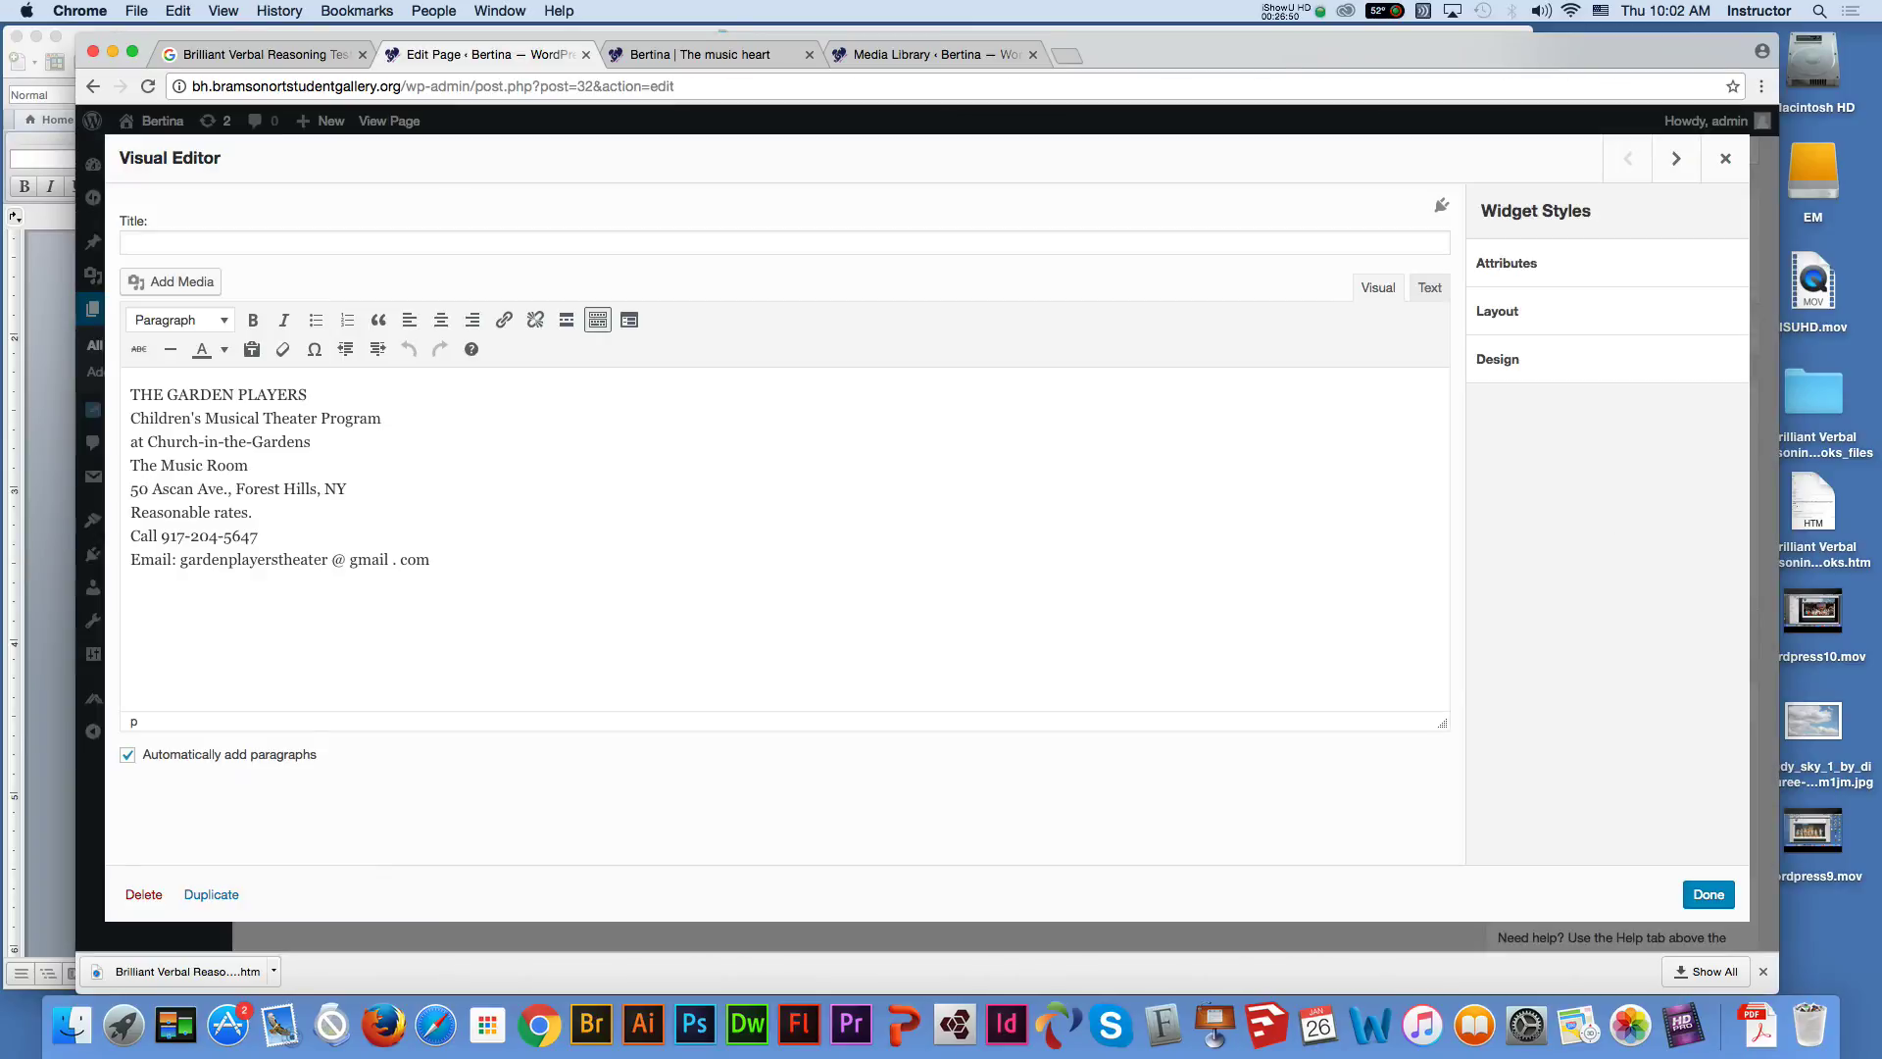
{"action": "triple_click", "coordinate": [218, 395]}
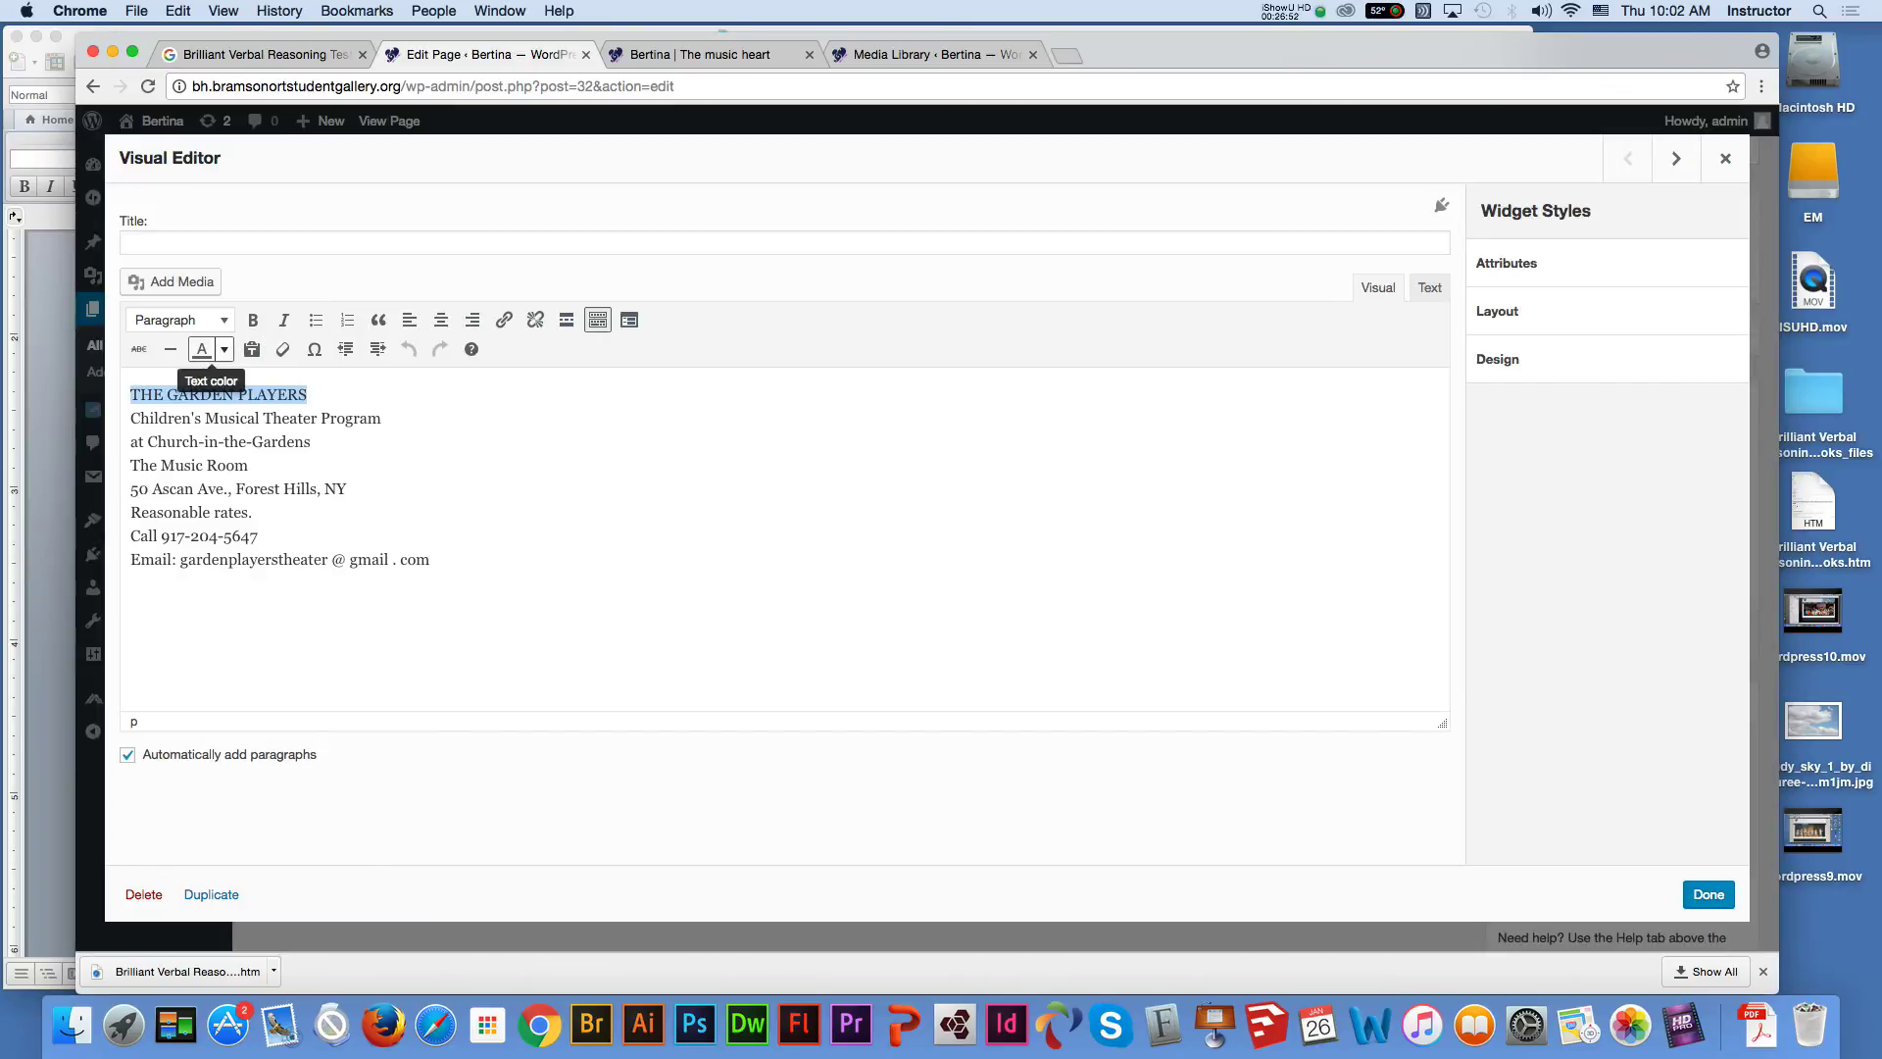
{"action": "left_click", "coordinate": [225, 349]}
{"action": "left_click", "coordinate": [279, 379]}
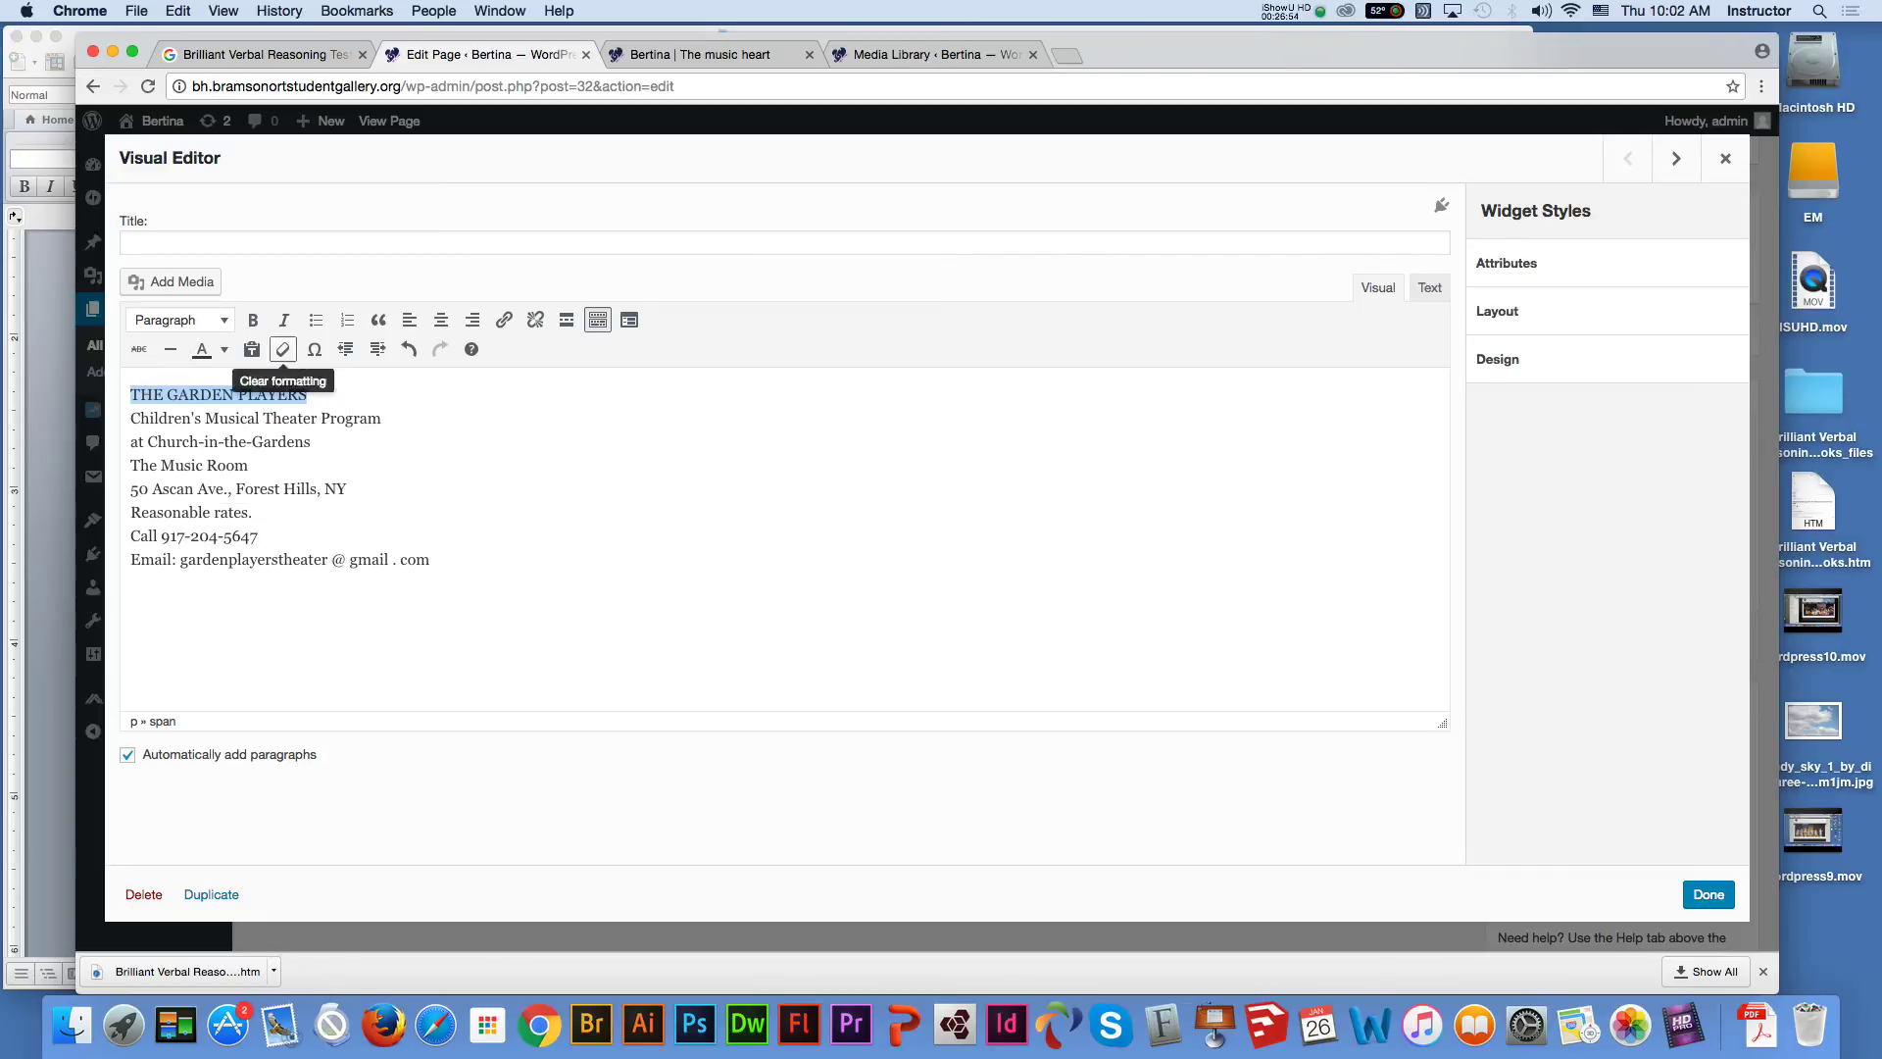
{"action": "left_click", "coordinate": [253, 319]}
{"action": "left_click", "coordinate": [330, 395]}
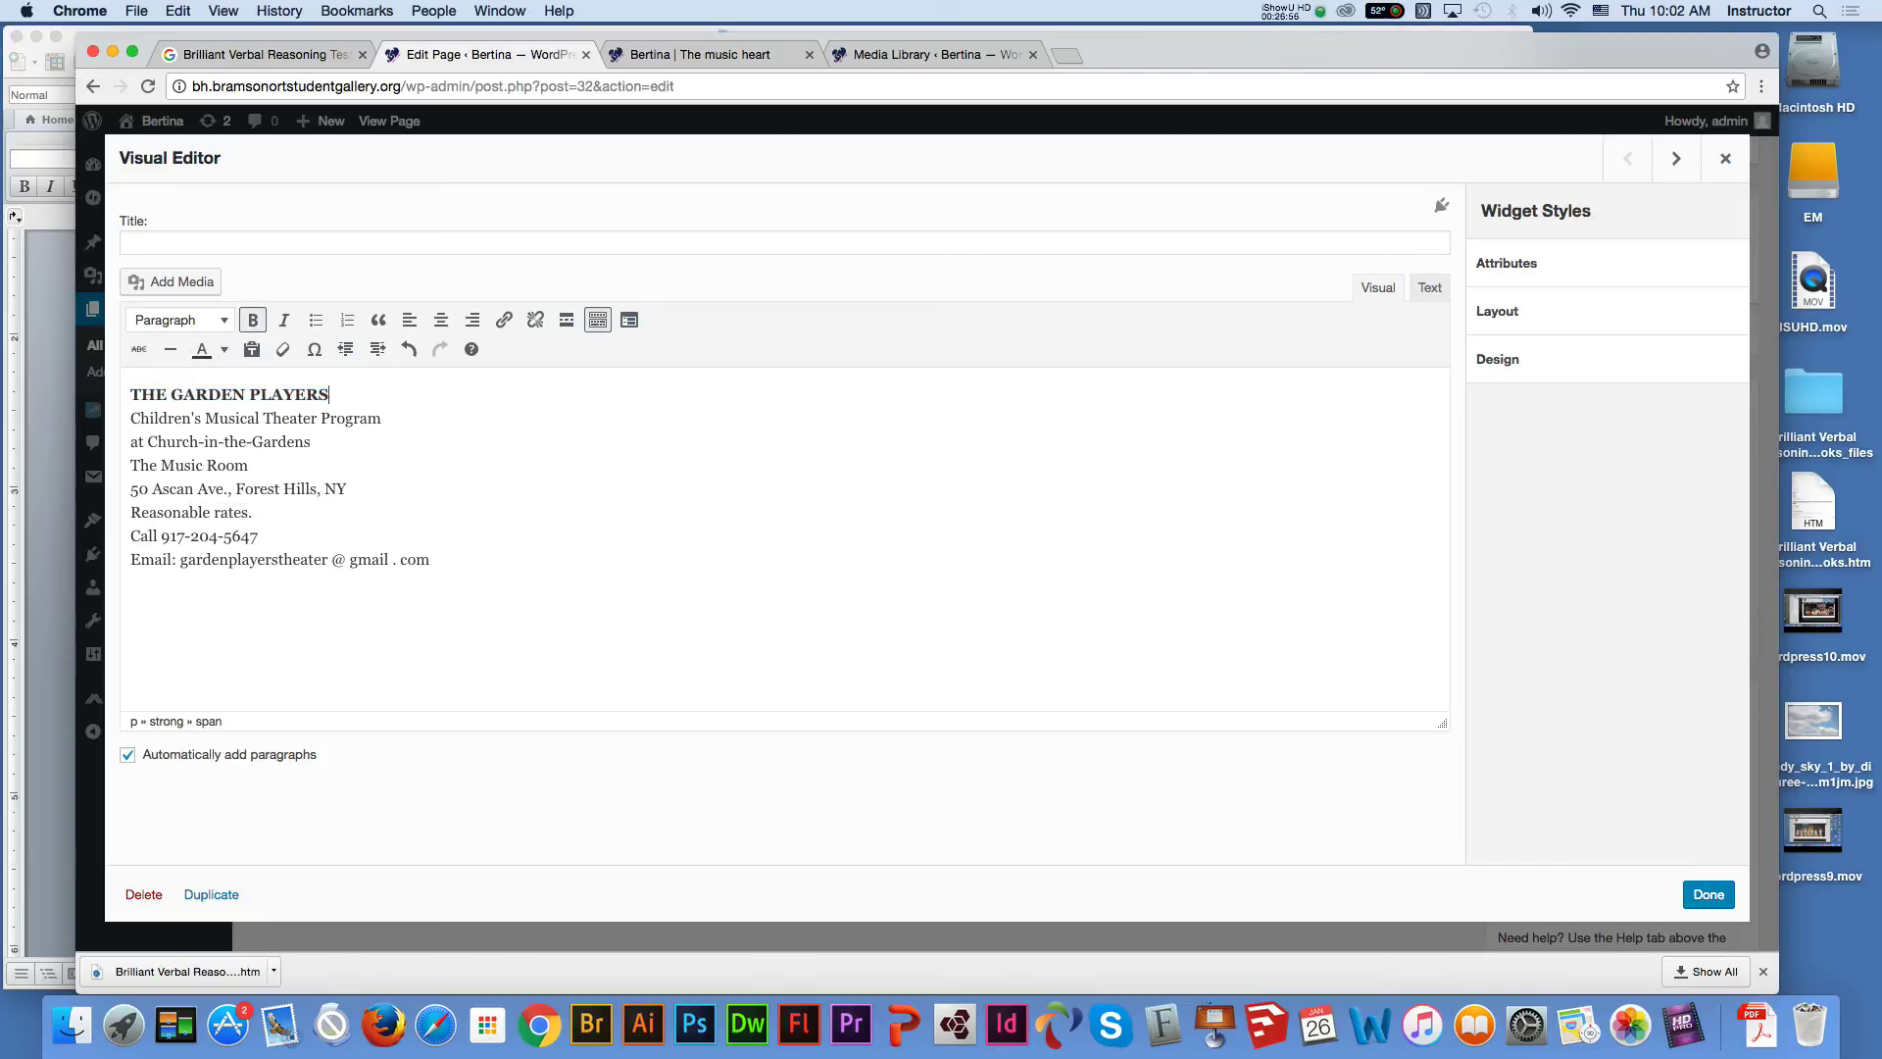
{"action": "key", "text": "Return"}
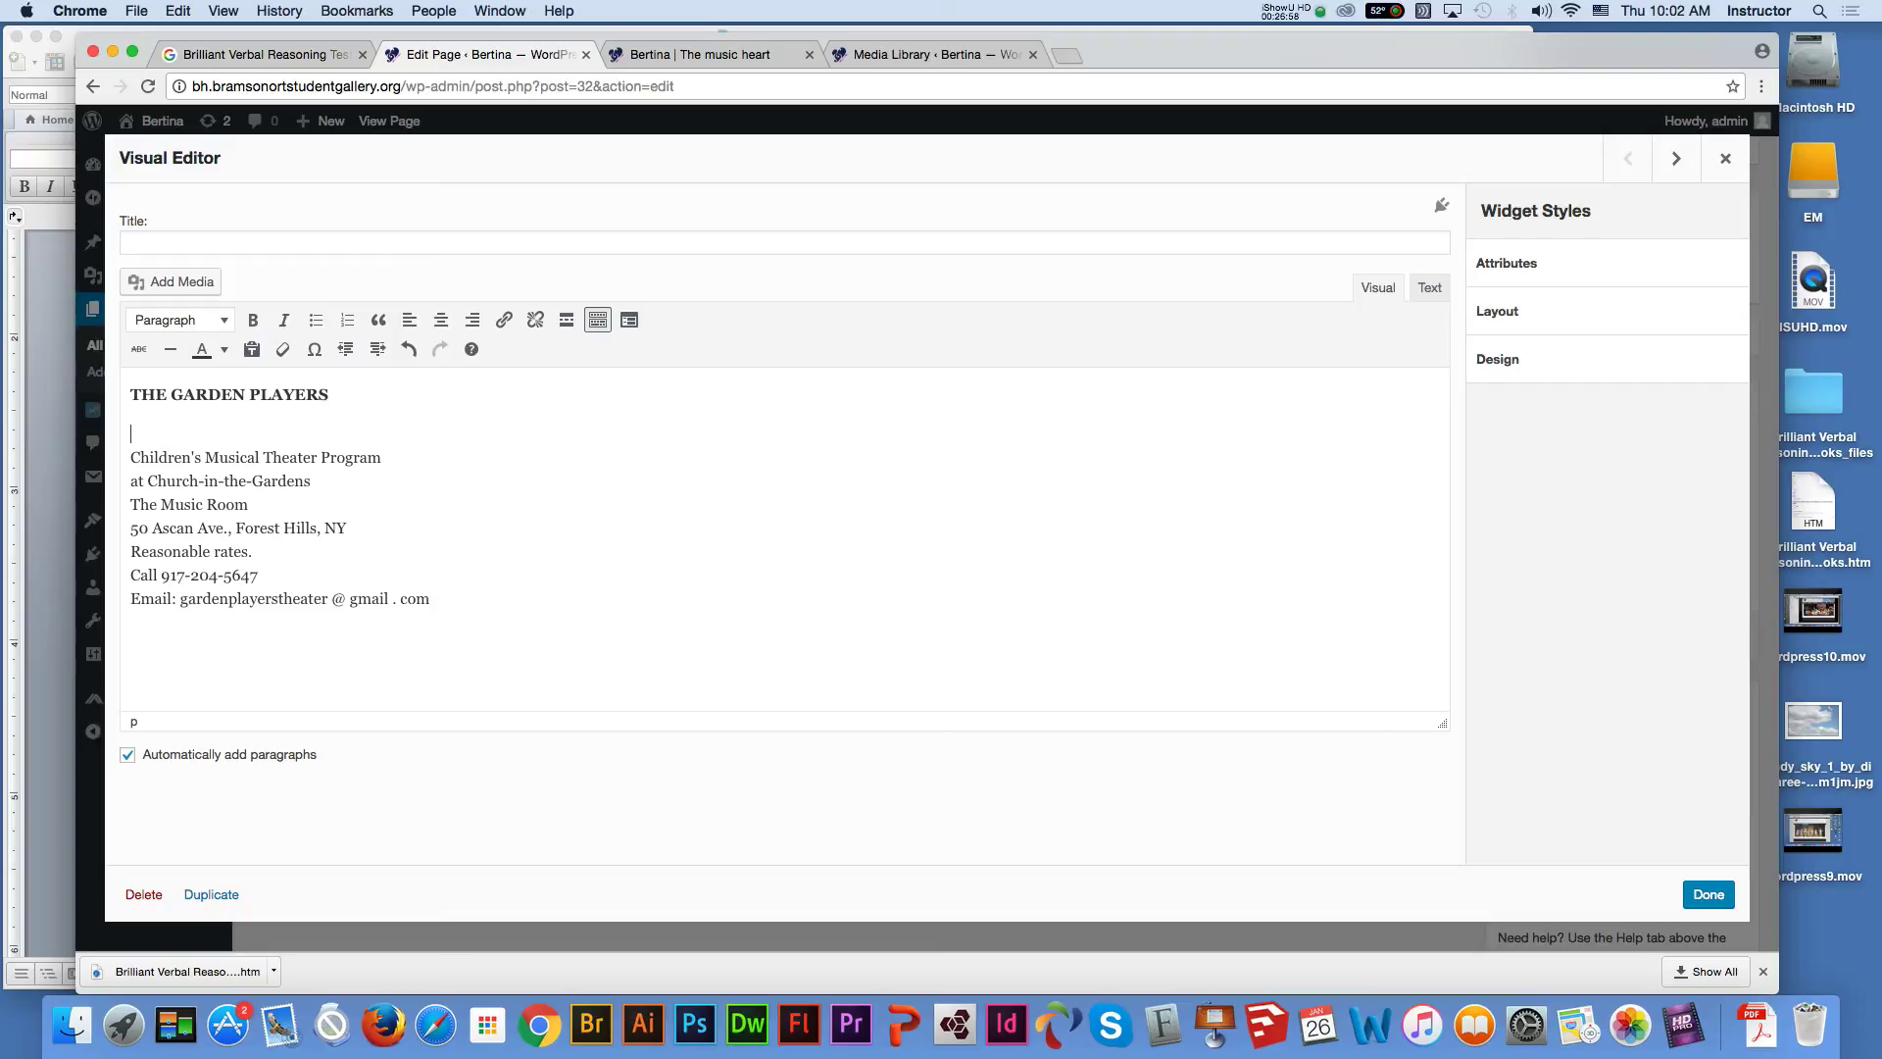
Remove the spaces around the @ sign and the dot in the contact block's email address
{"action": "left_click", "coordinate": [331, 598]}
{"action": "key", "text": "BackSpace"}
{"action": "left_click", "coordinate": [345, 598]}
{"action": "key", "text": "BackSpace"}
{"action": "left_click_drag", "start_coordinate": [423, 598], "coordinate": [180, 598]}
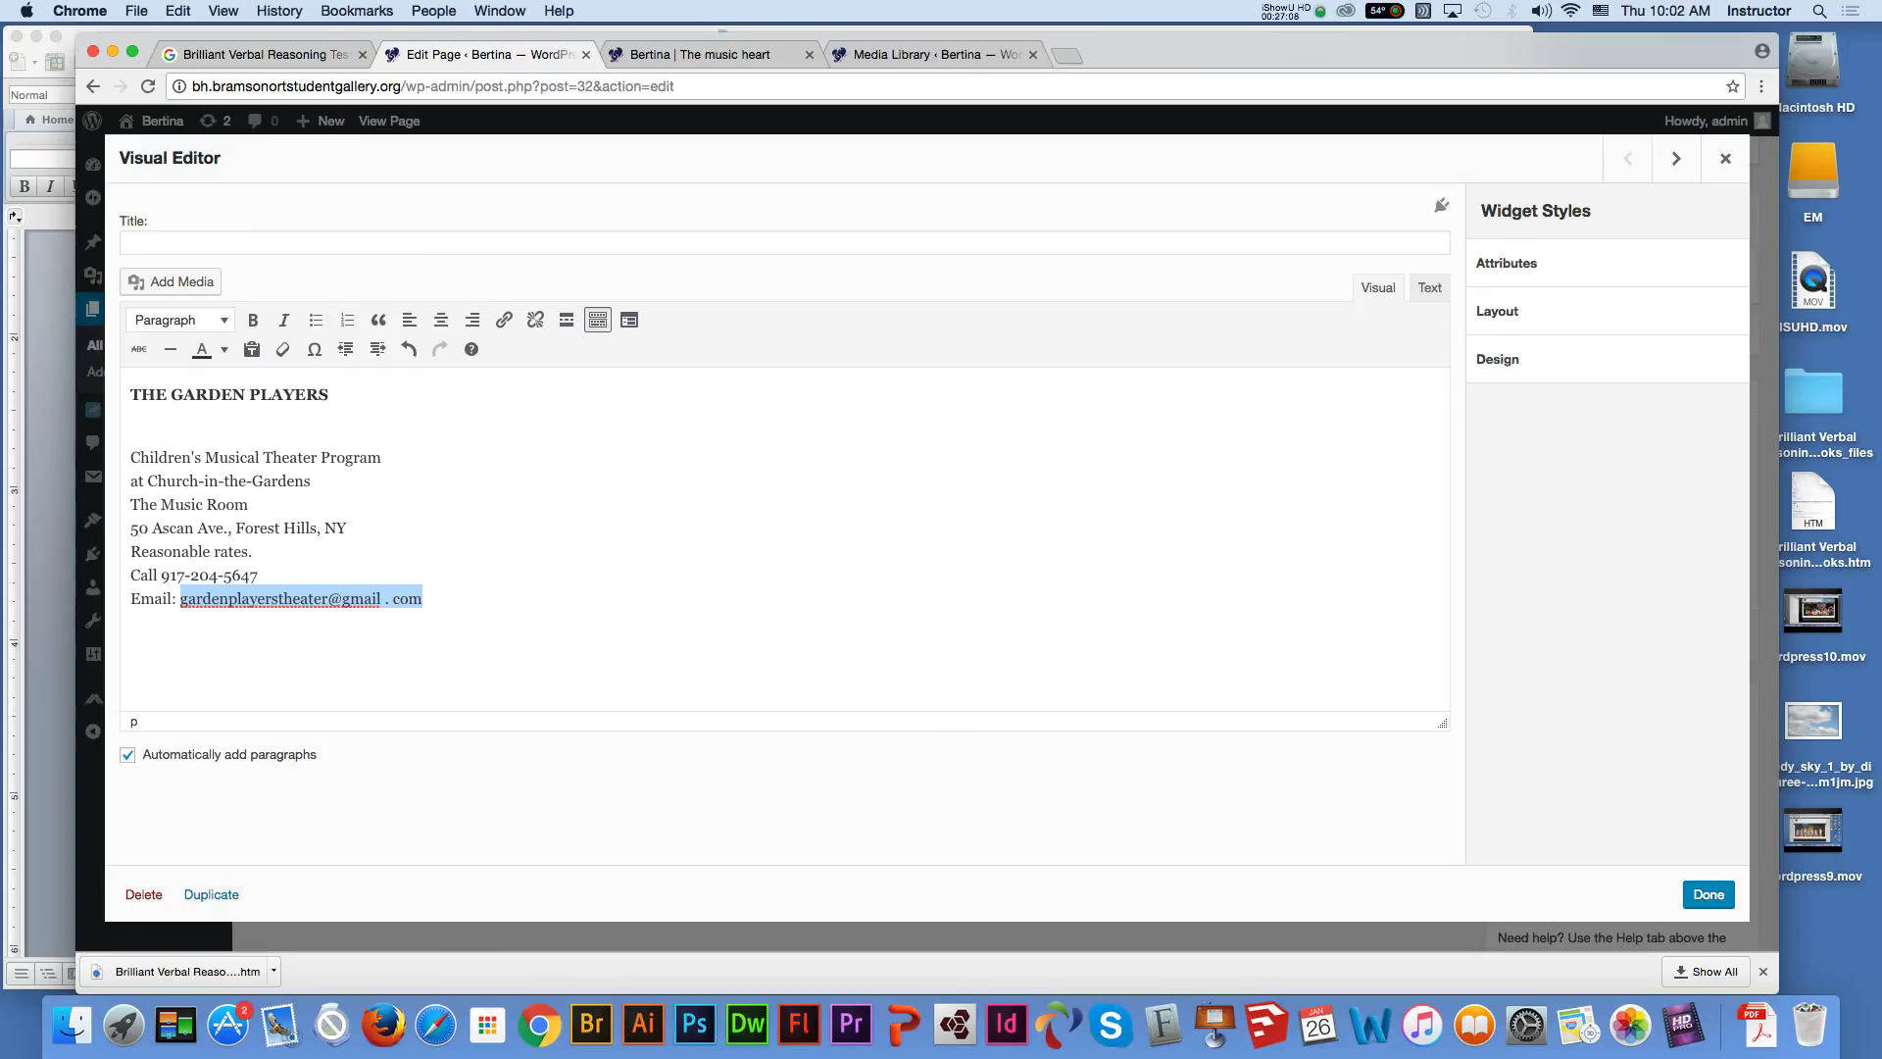
{"action": "left_click", "coordinate": [384, 599]}
{"action": "key", "text": "BackSpace"}
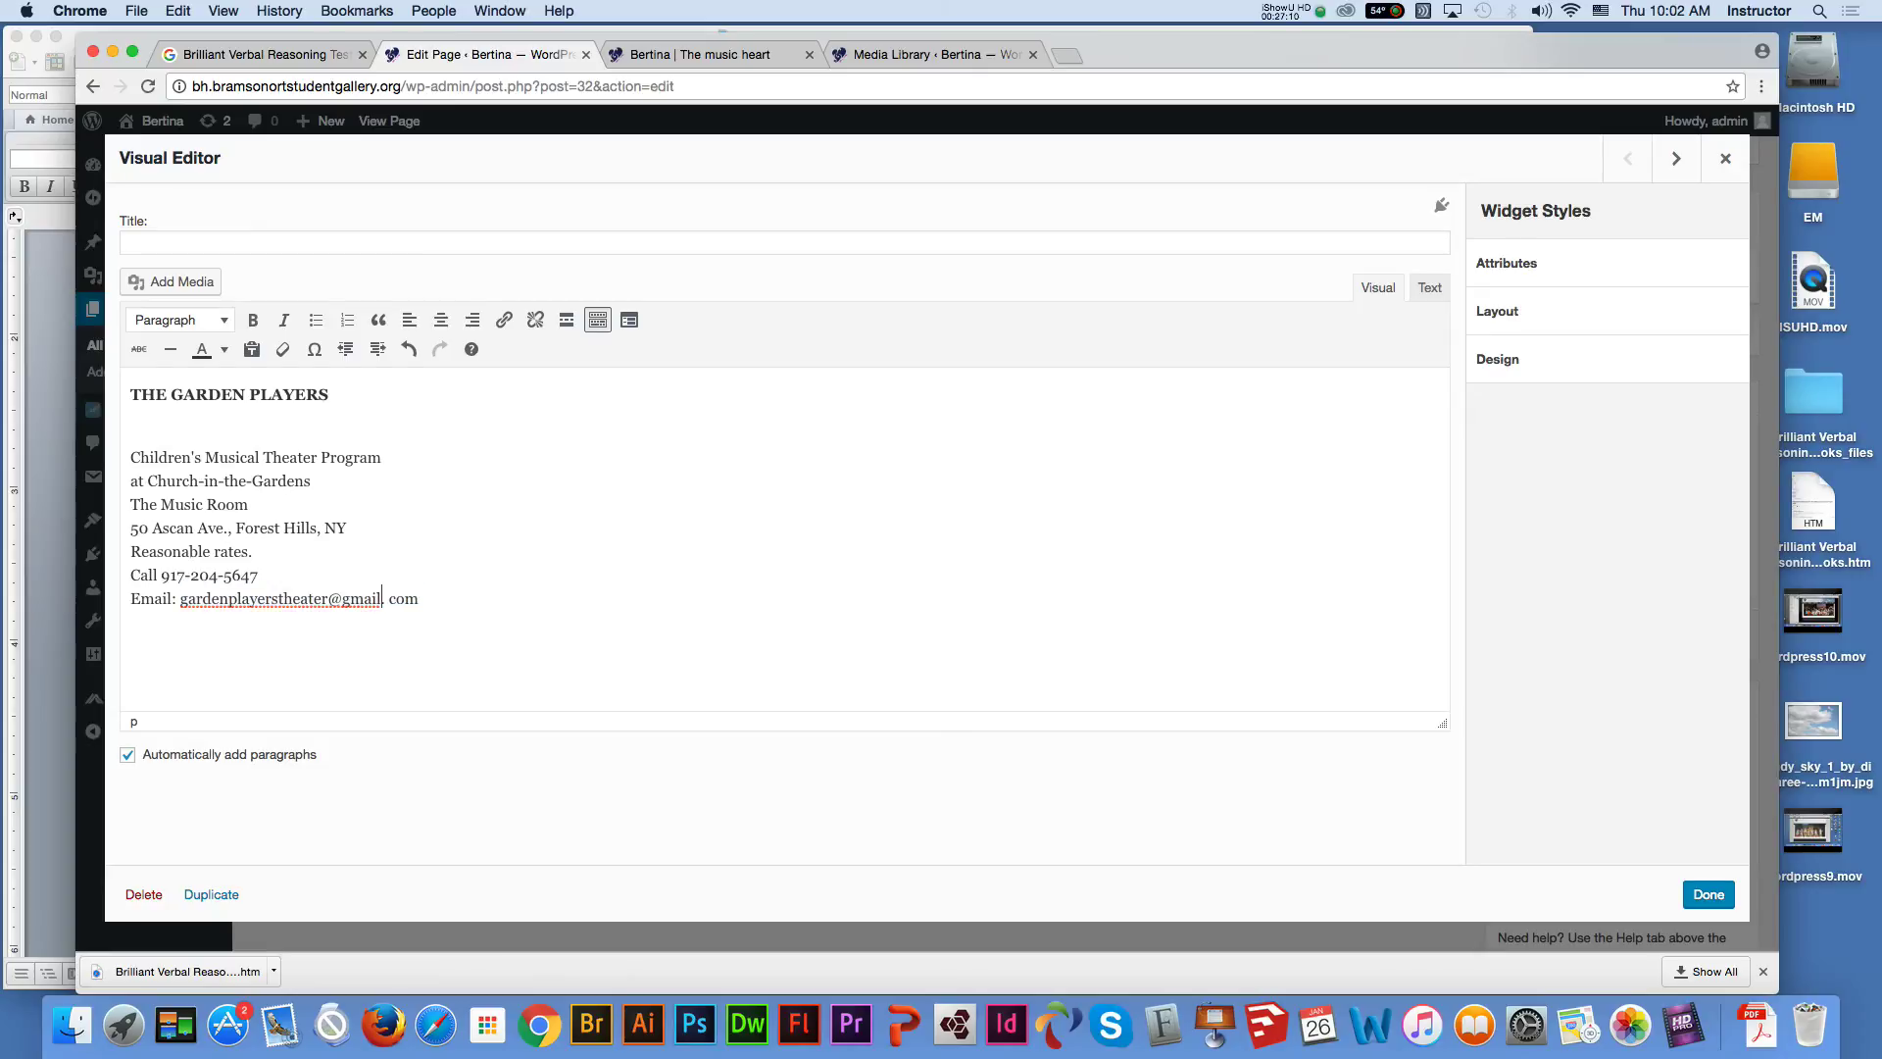
{"action": "key", "text": "Delete"}
Try to turn the email address into a mailto link and give it a dark olive text colour
{"action": "left_click_drag", "start_coordinate": [416, 600], "coordinate": [180, 600]}
{"action": "left_click", "coordinate": [504, 320]}
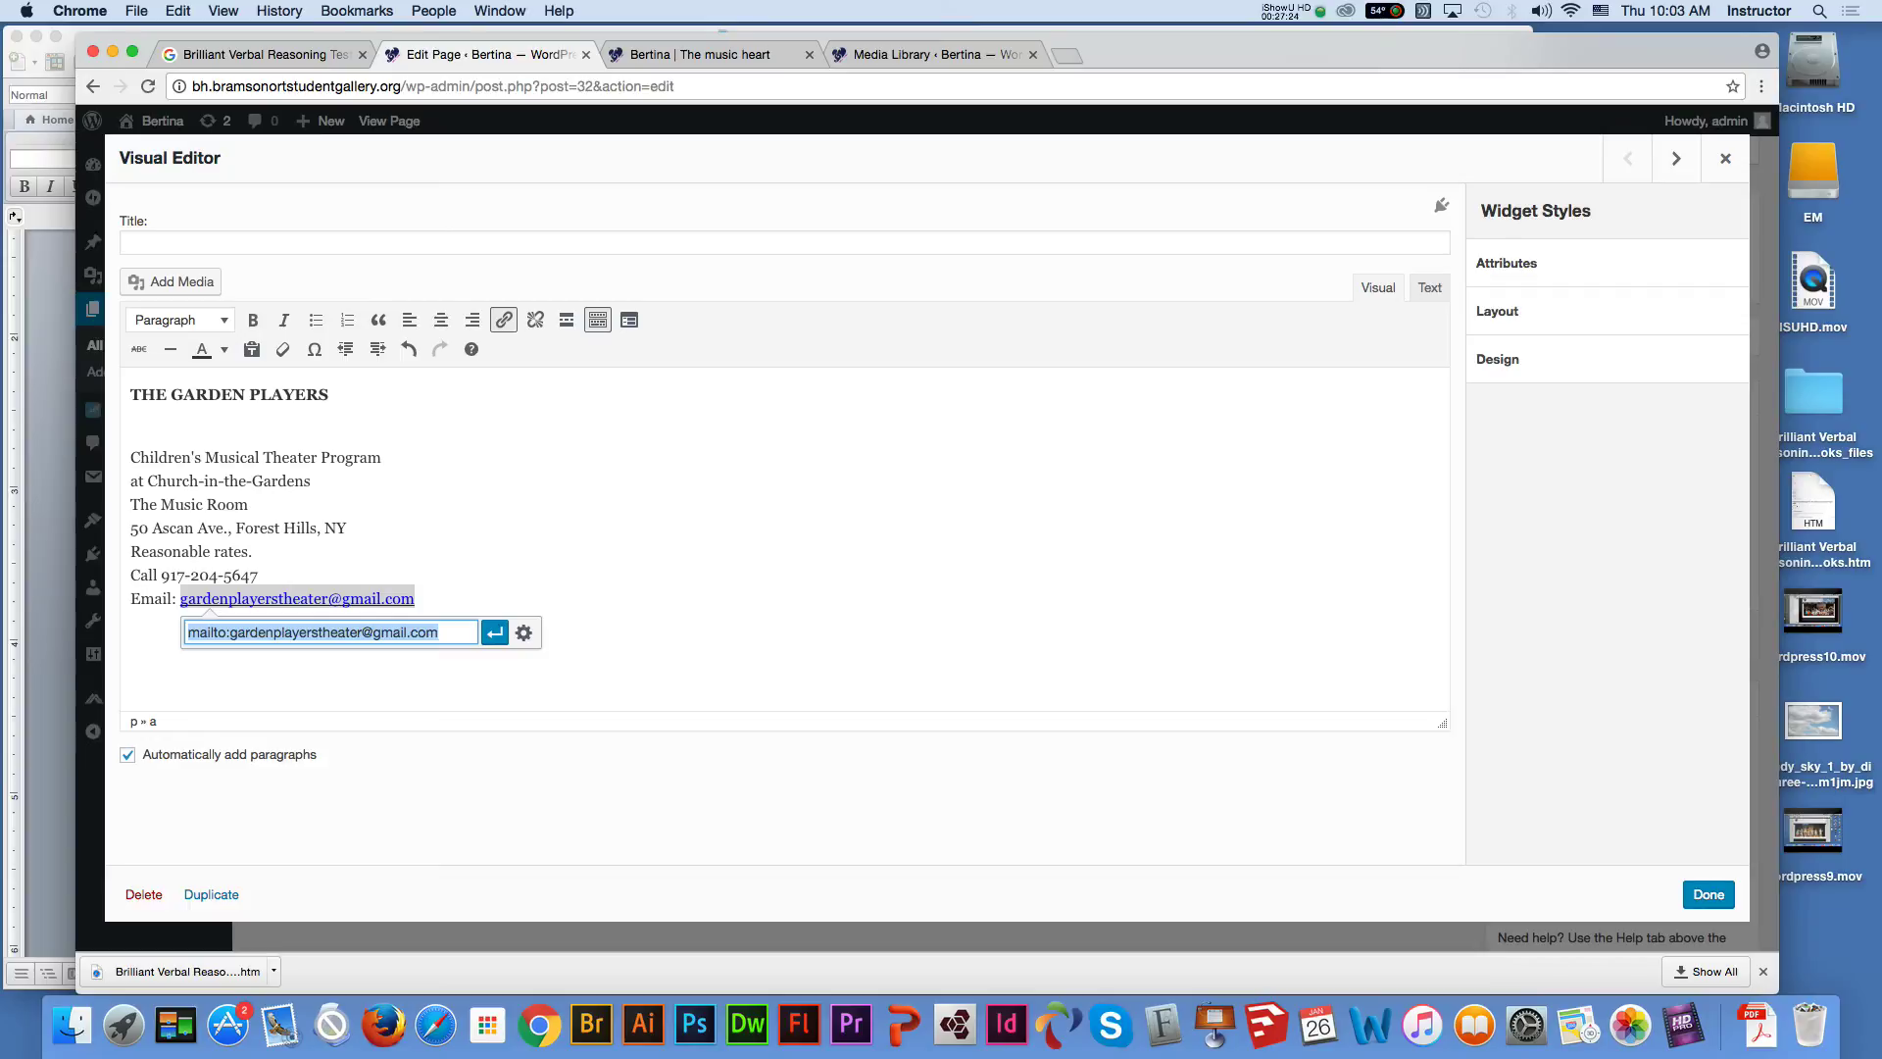
{"action": "left_click", "coordinate": [416, 598]}
{"action": "left_click_drag", "start_coordinate": [415, 598], "coordinate": [180, 598]}
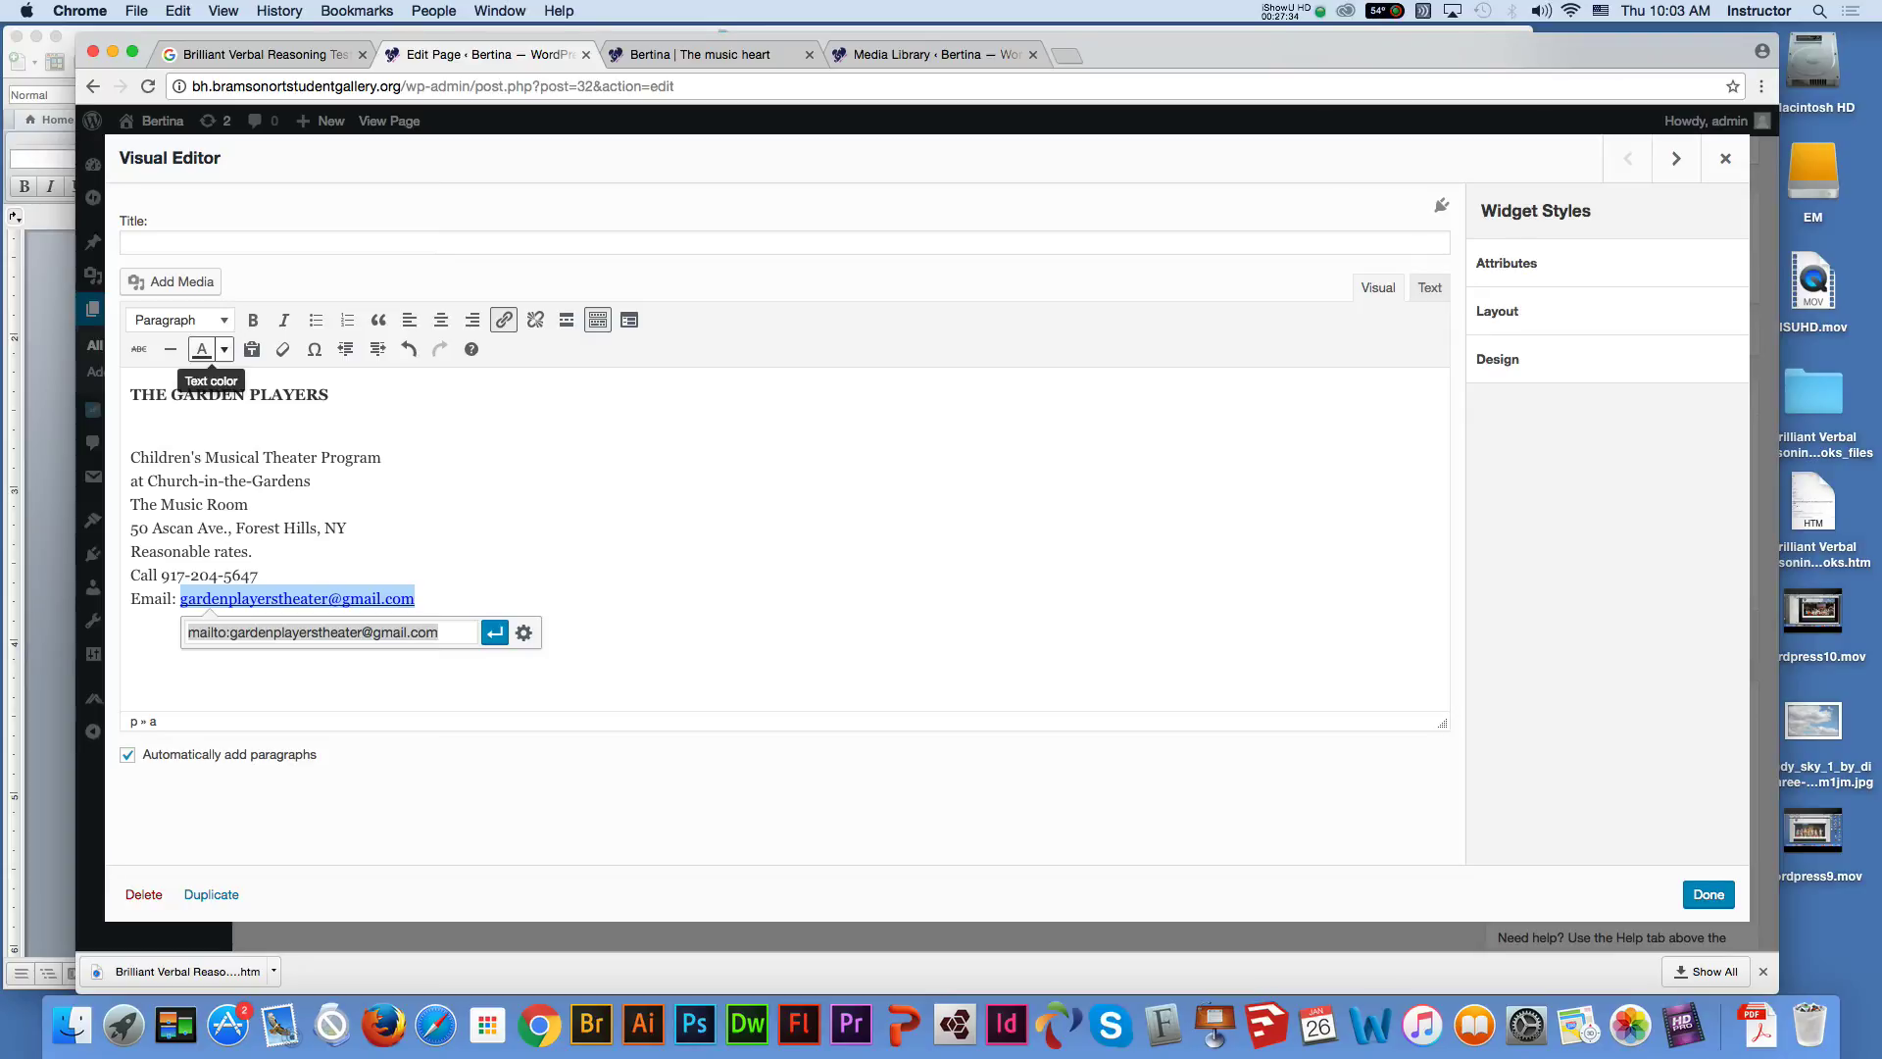
{"action": "left_click", "coordinate": [224, 349]}
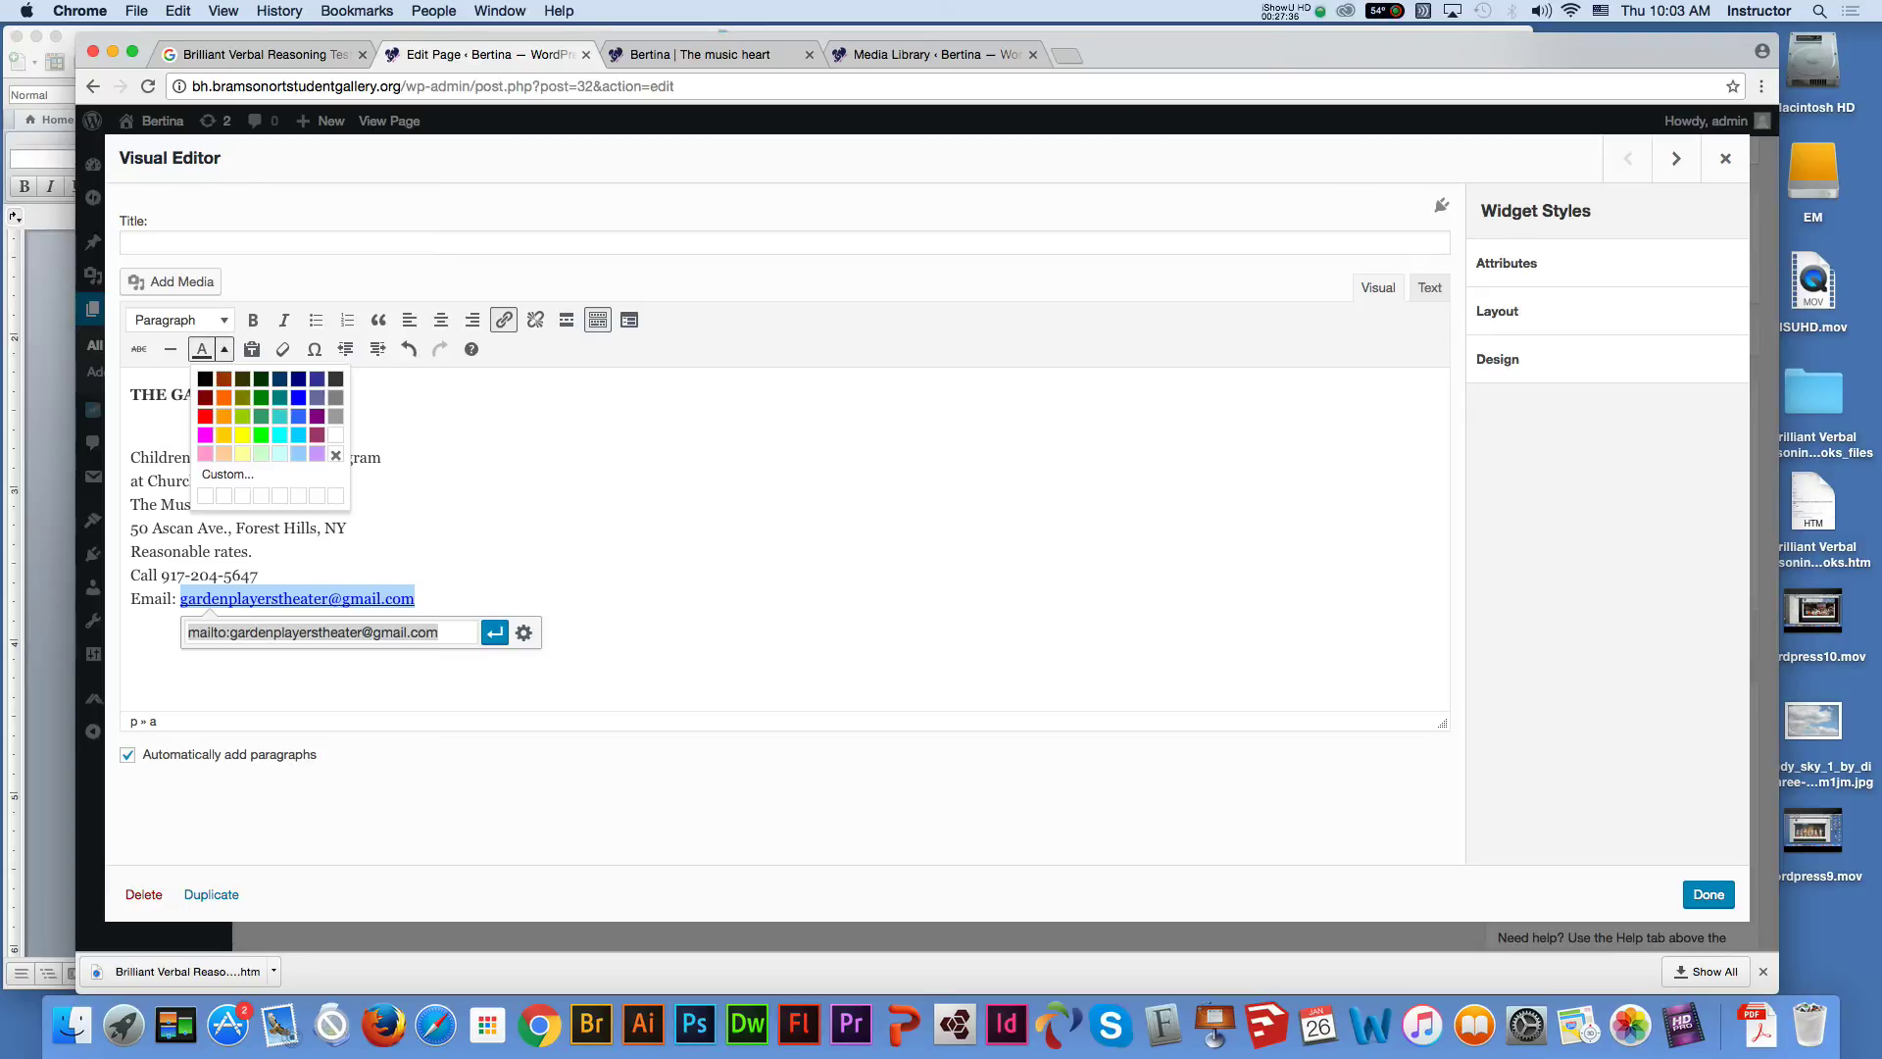
{"action": "left_click", "coordinate": [242, 380]}
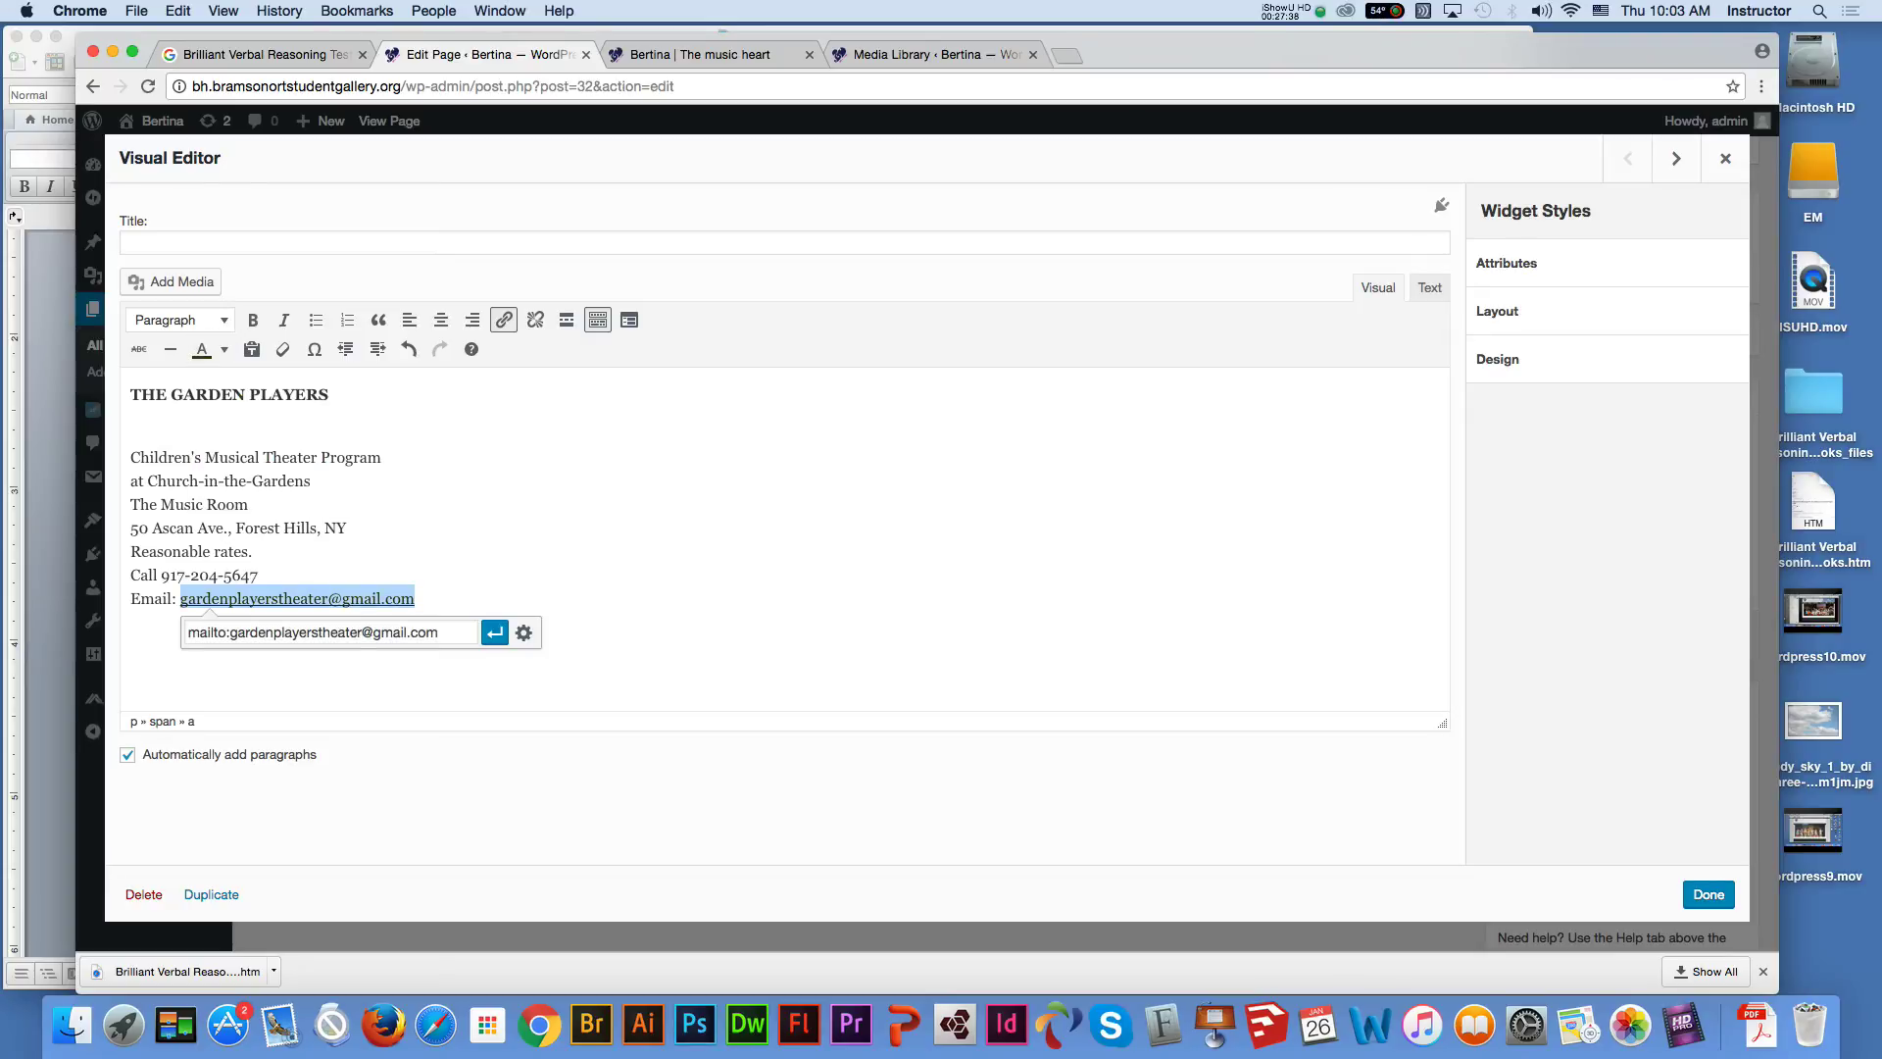
{"action": "left_click", "coordinate": [252, 551]}
Set the email address's text colour to dark red, finish editing the widget and update the Contact page
{"action": "left_click_drag", "start_coordinate": [415, 598], "coordinate": [181, 598]}
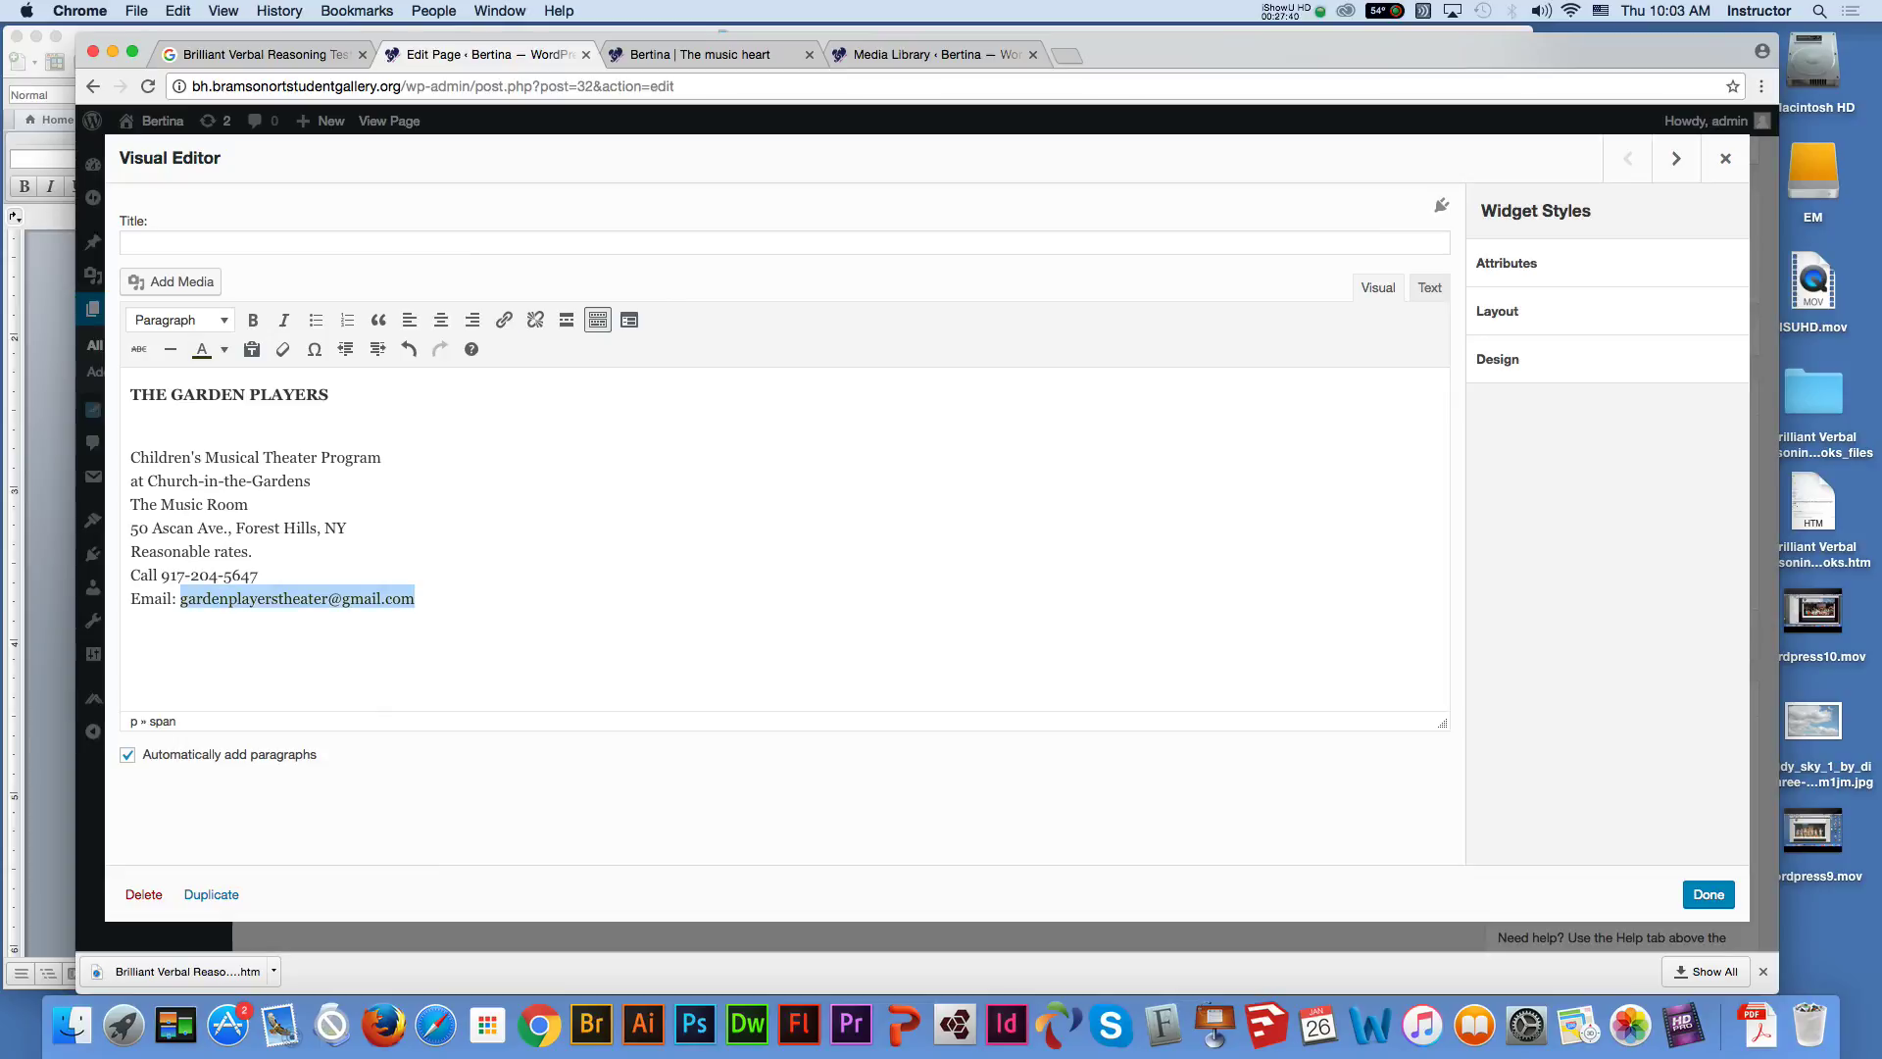
{"action": "left_click", "coordinate": [225, 349]}
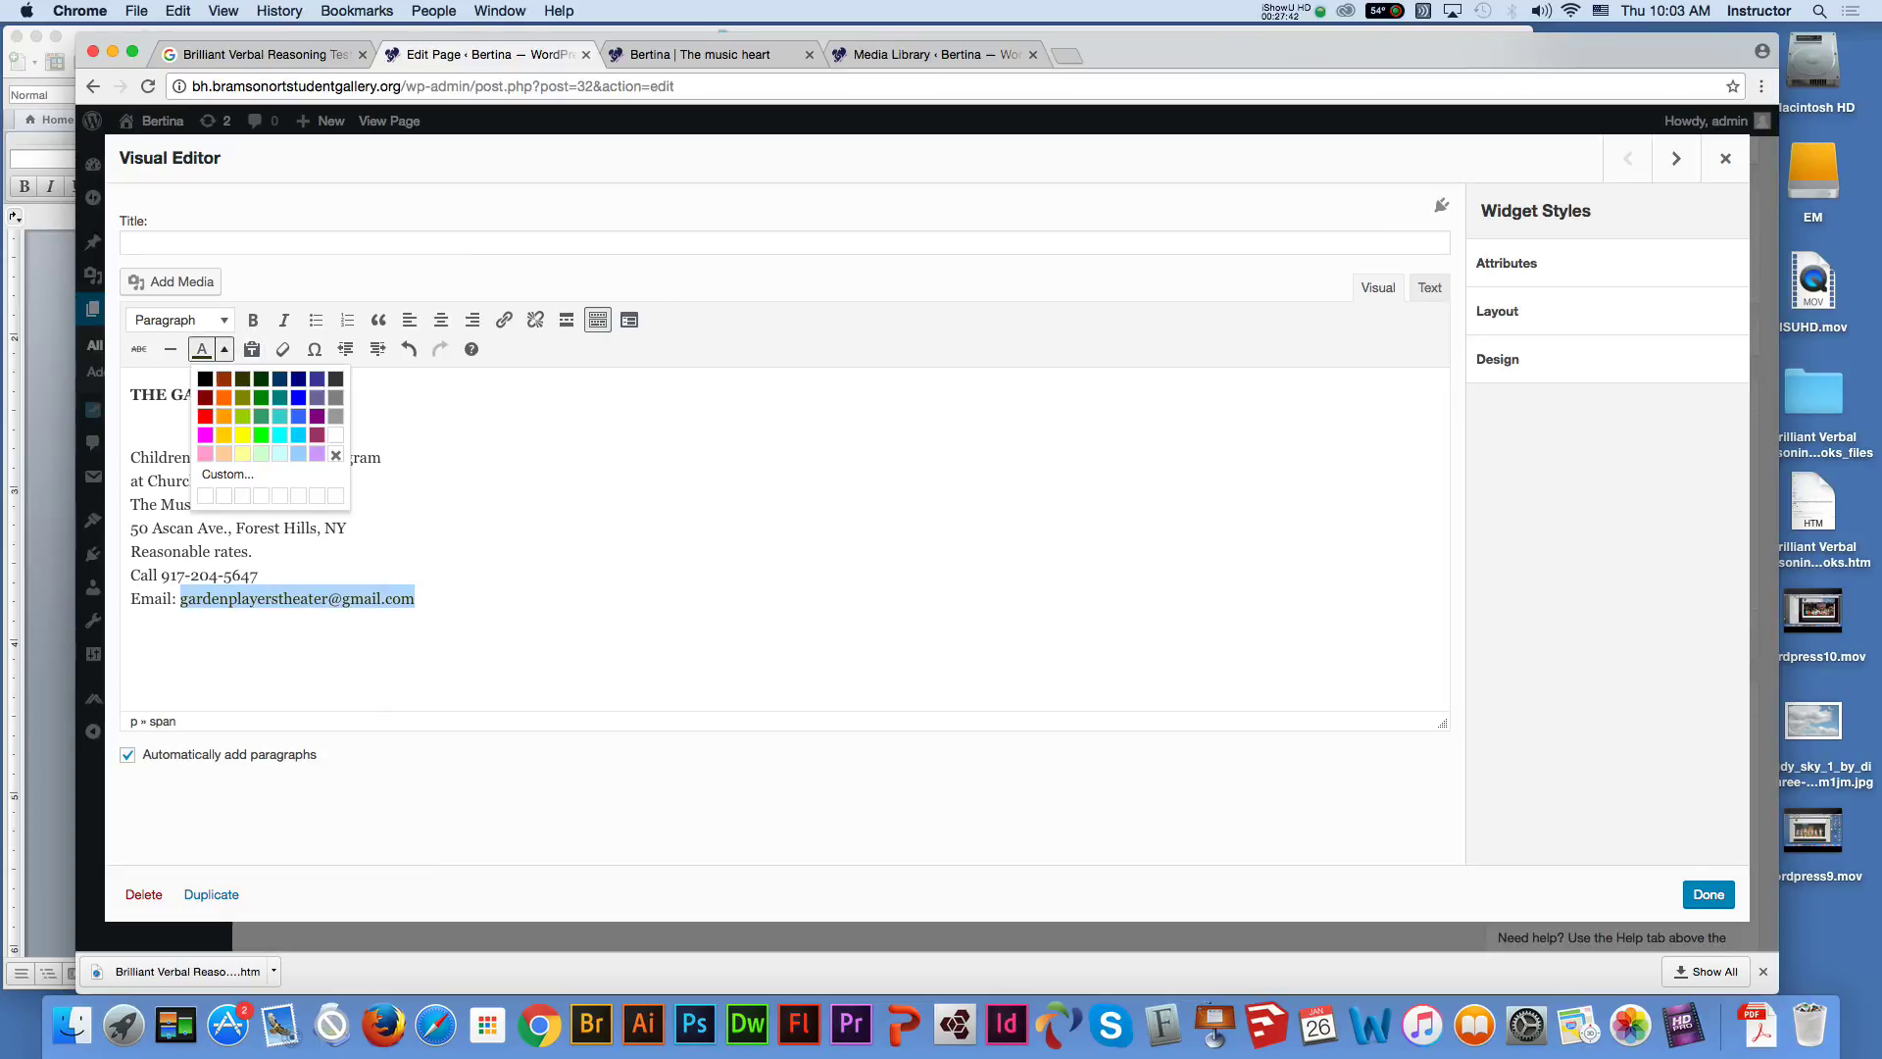
{"action": "left_click", "coordinate": [205, 397]}
{"action": "left_click", "coordinate": [346, 527]}
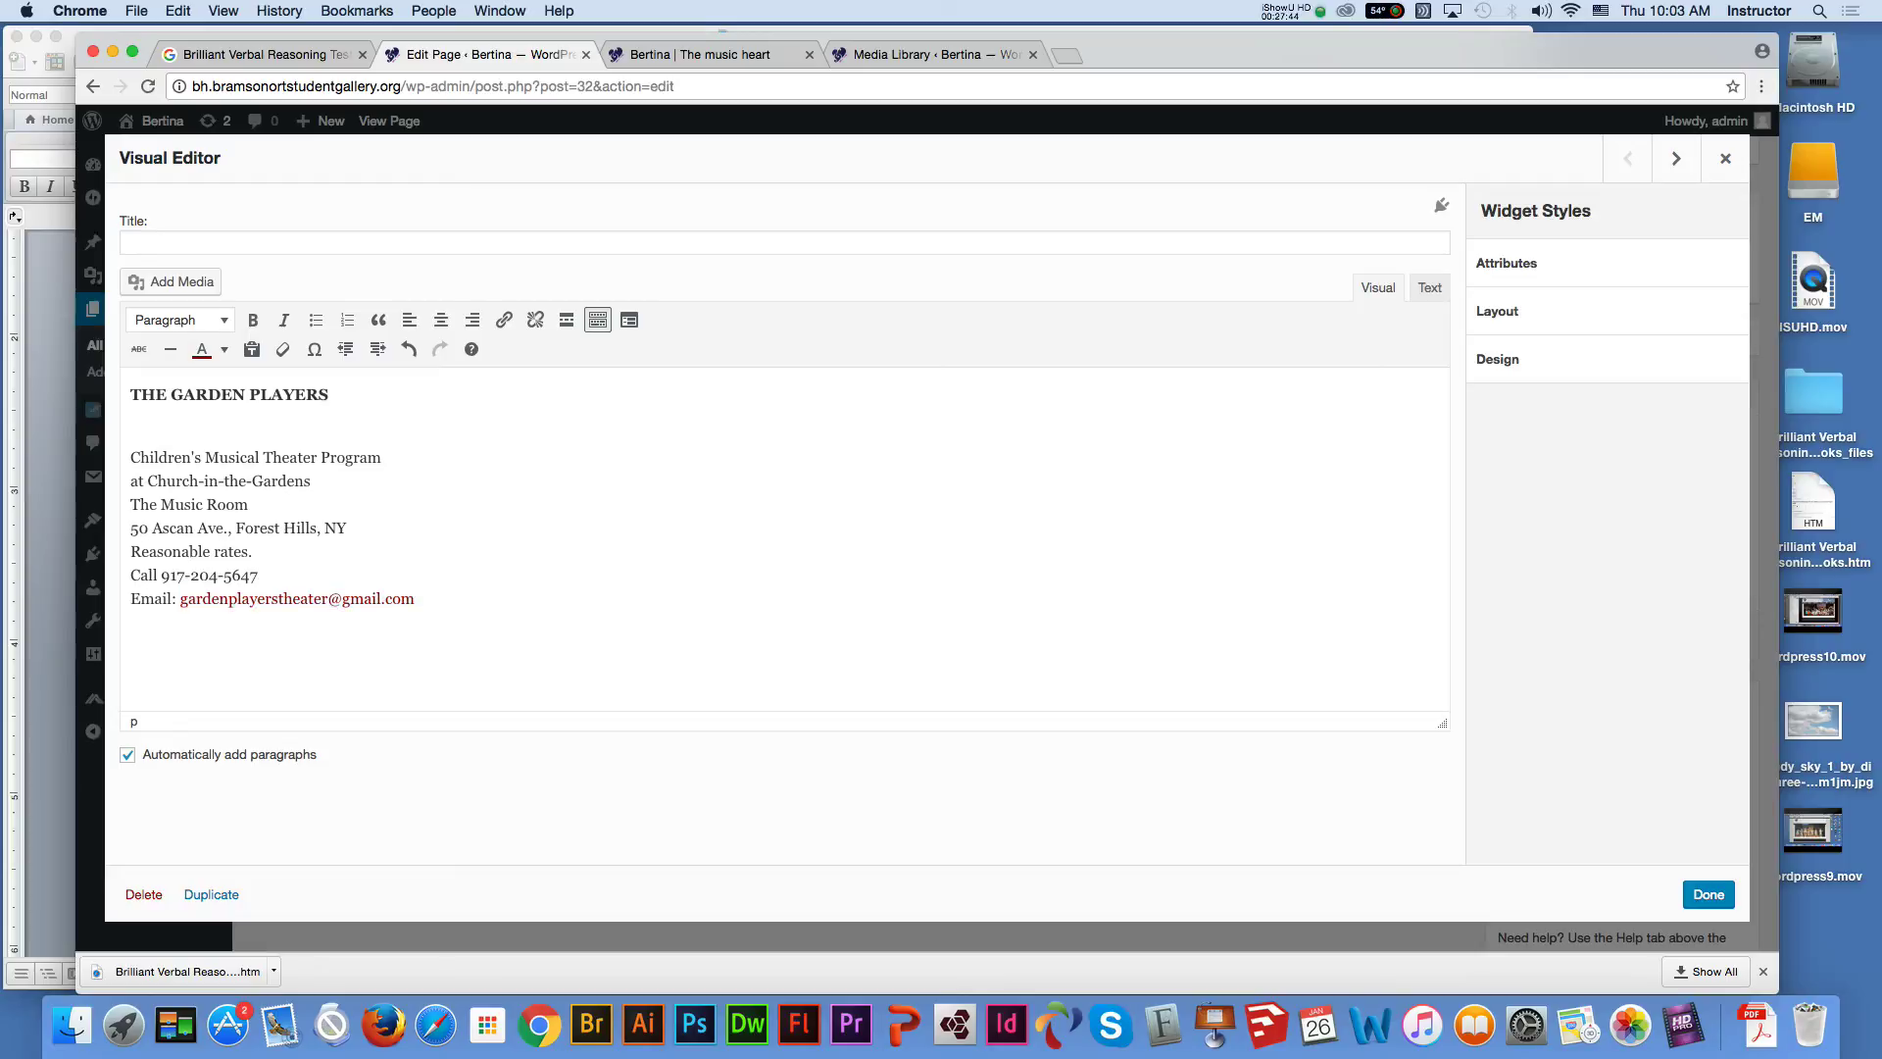
{"action": "left_click", "coordinate": [1707, 893]}
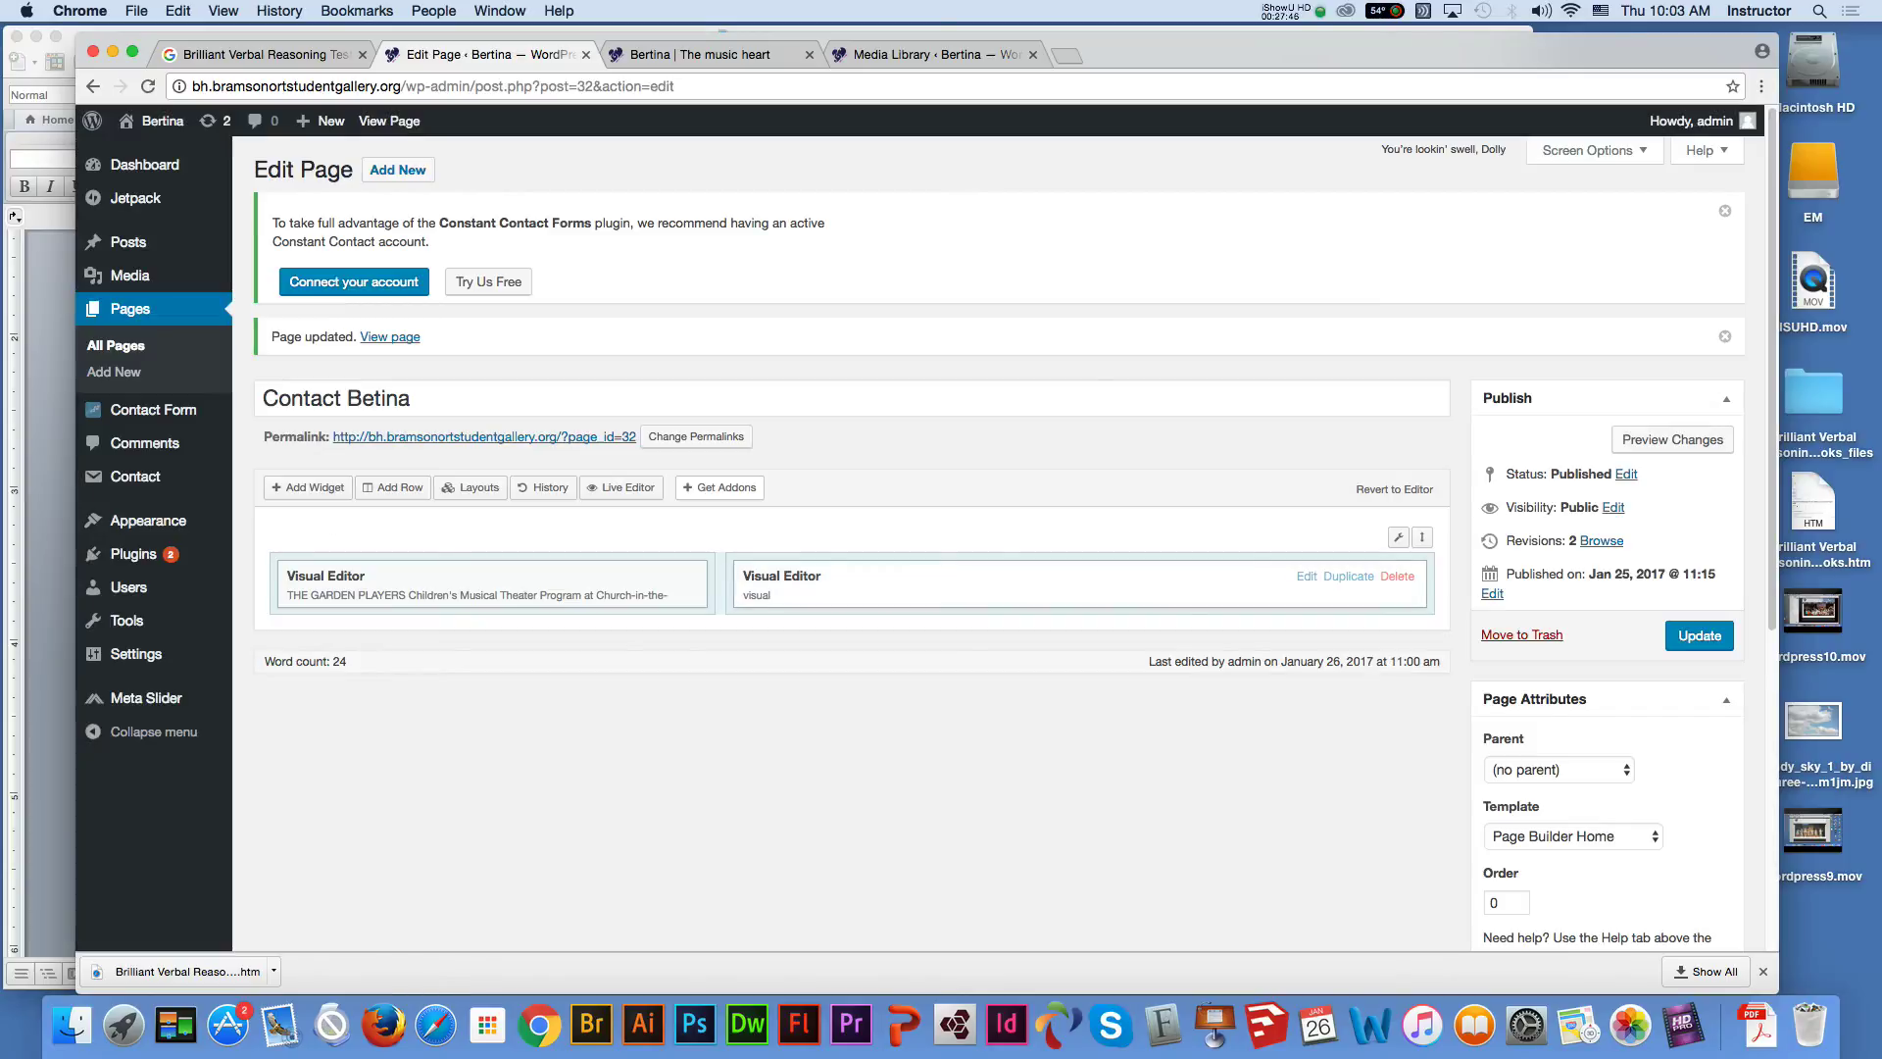
{"action": "left_click", "coordinate": [1699, 635]}
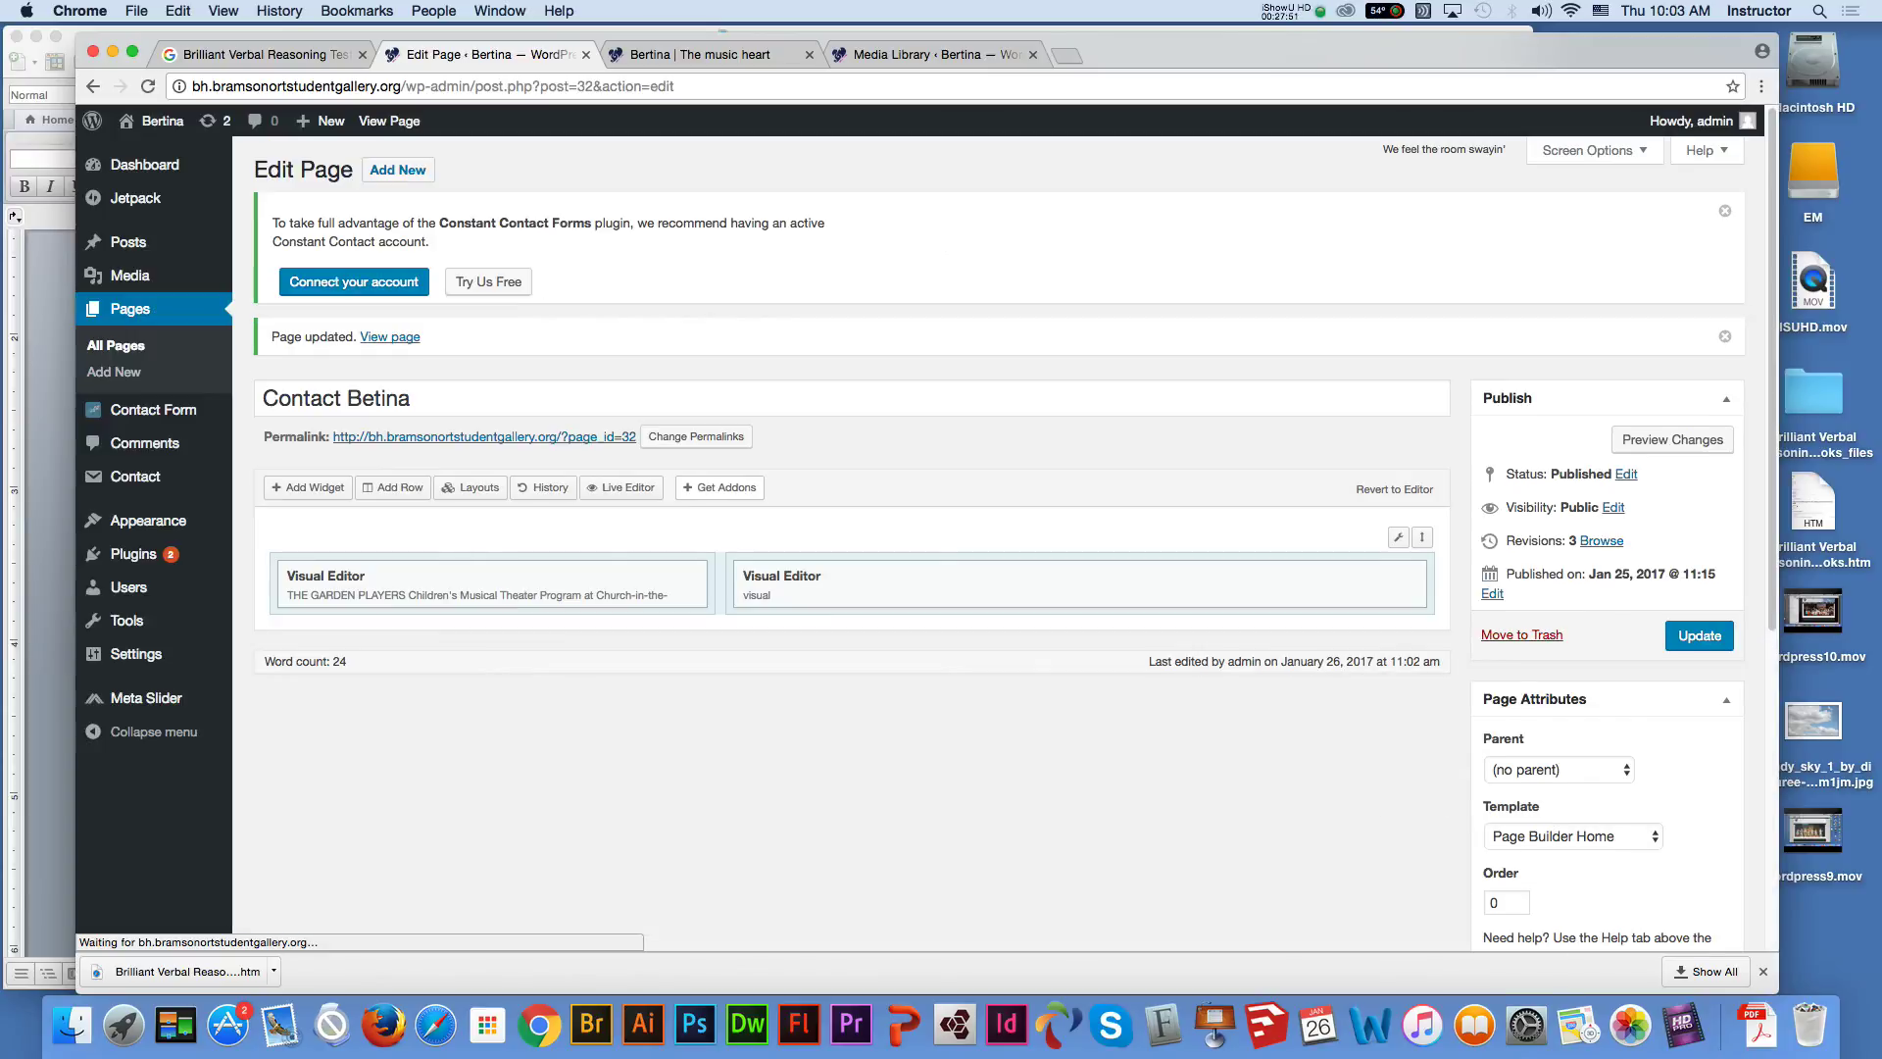
Open the list of contact forms and start a new form
{"action": "mouse_move", "coordinate": [153, 409]}
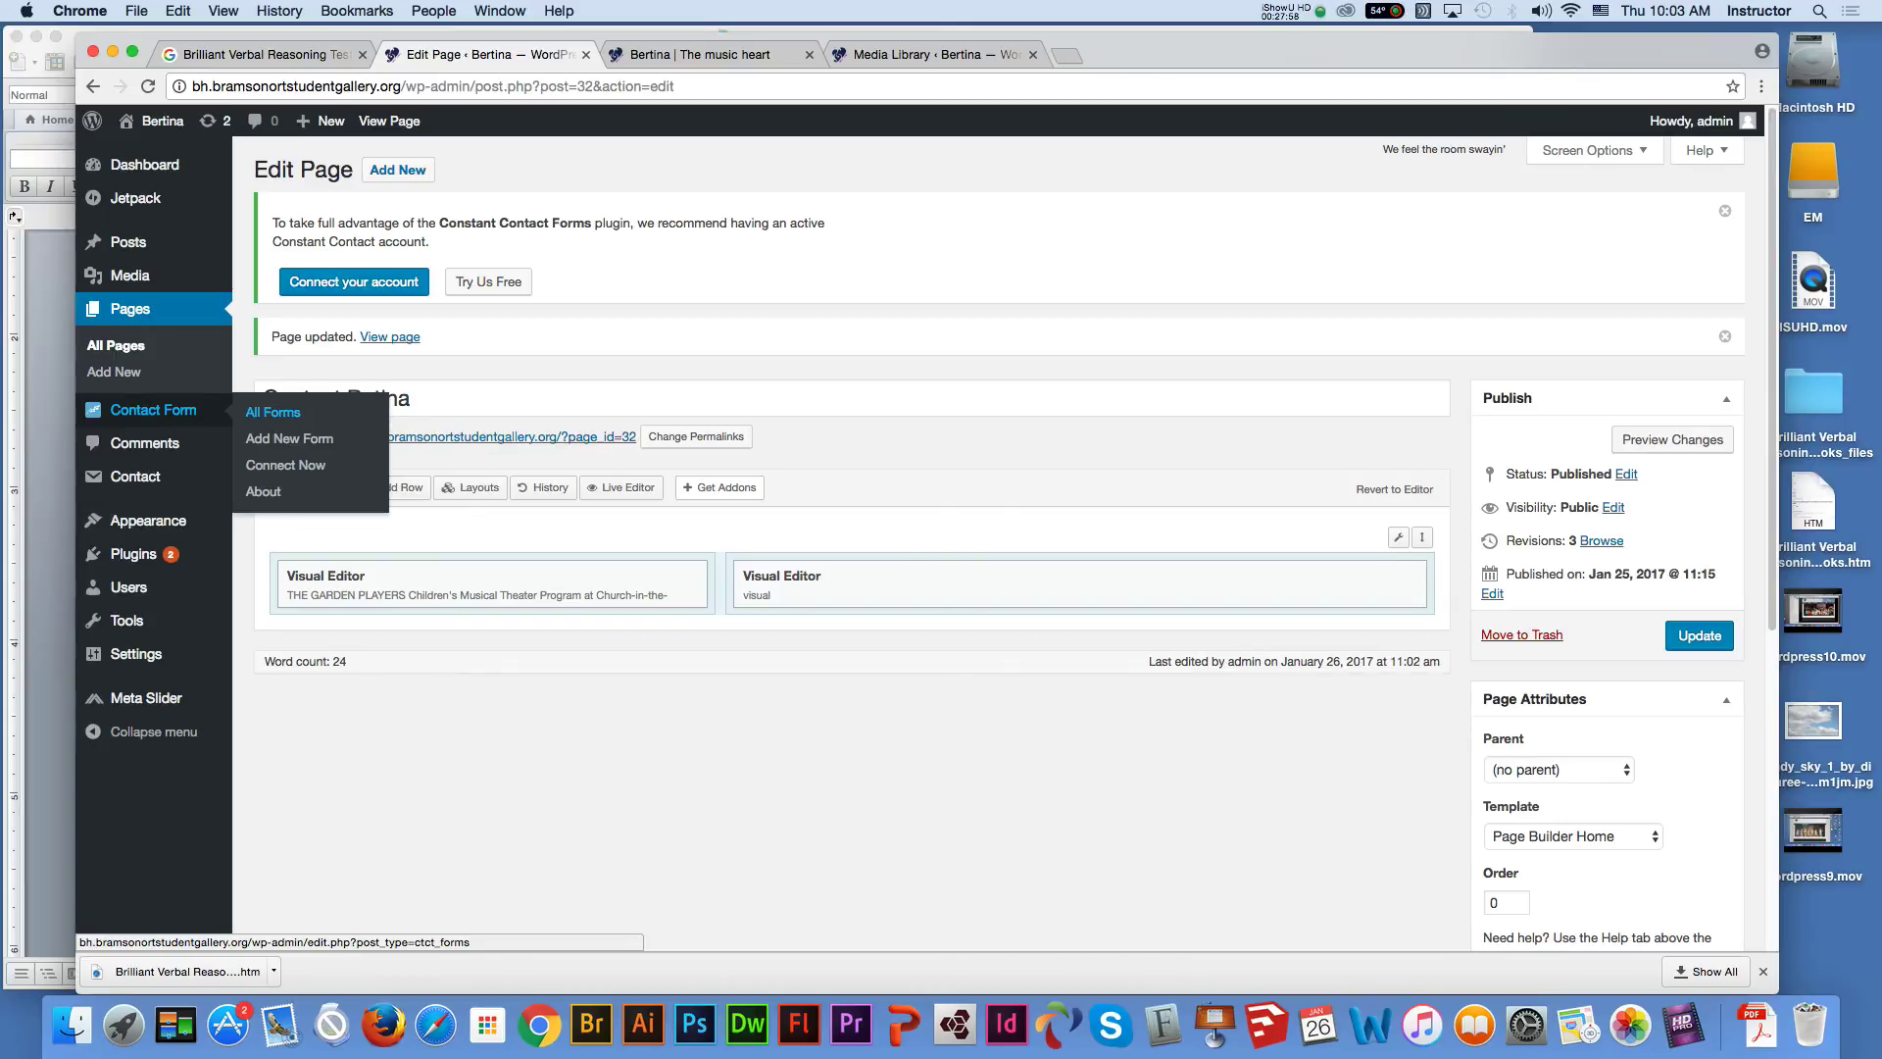
{"action": "left_click", "coordinate": [273, 412]}
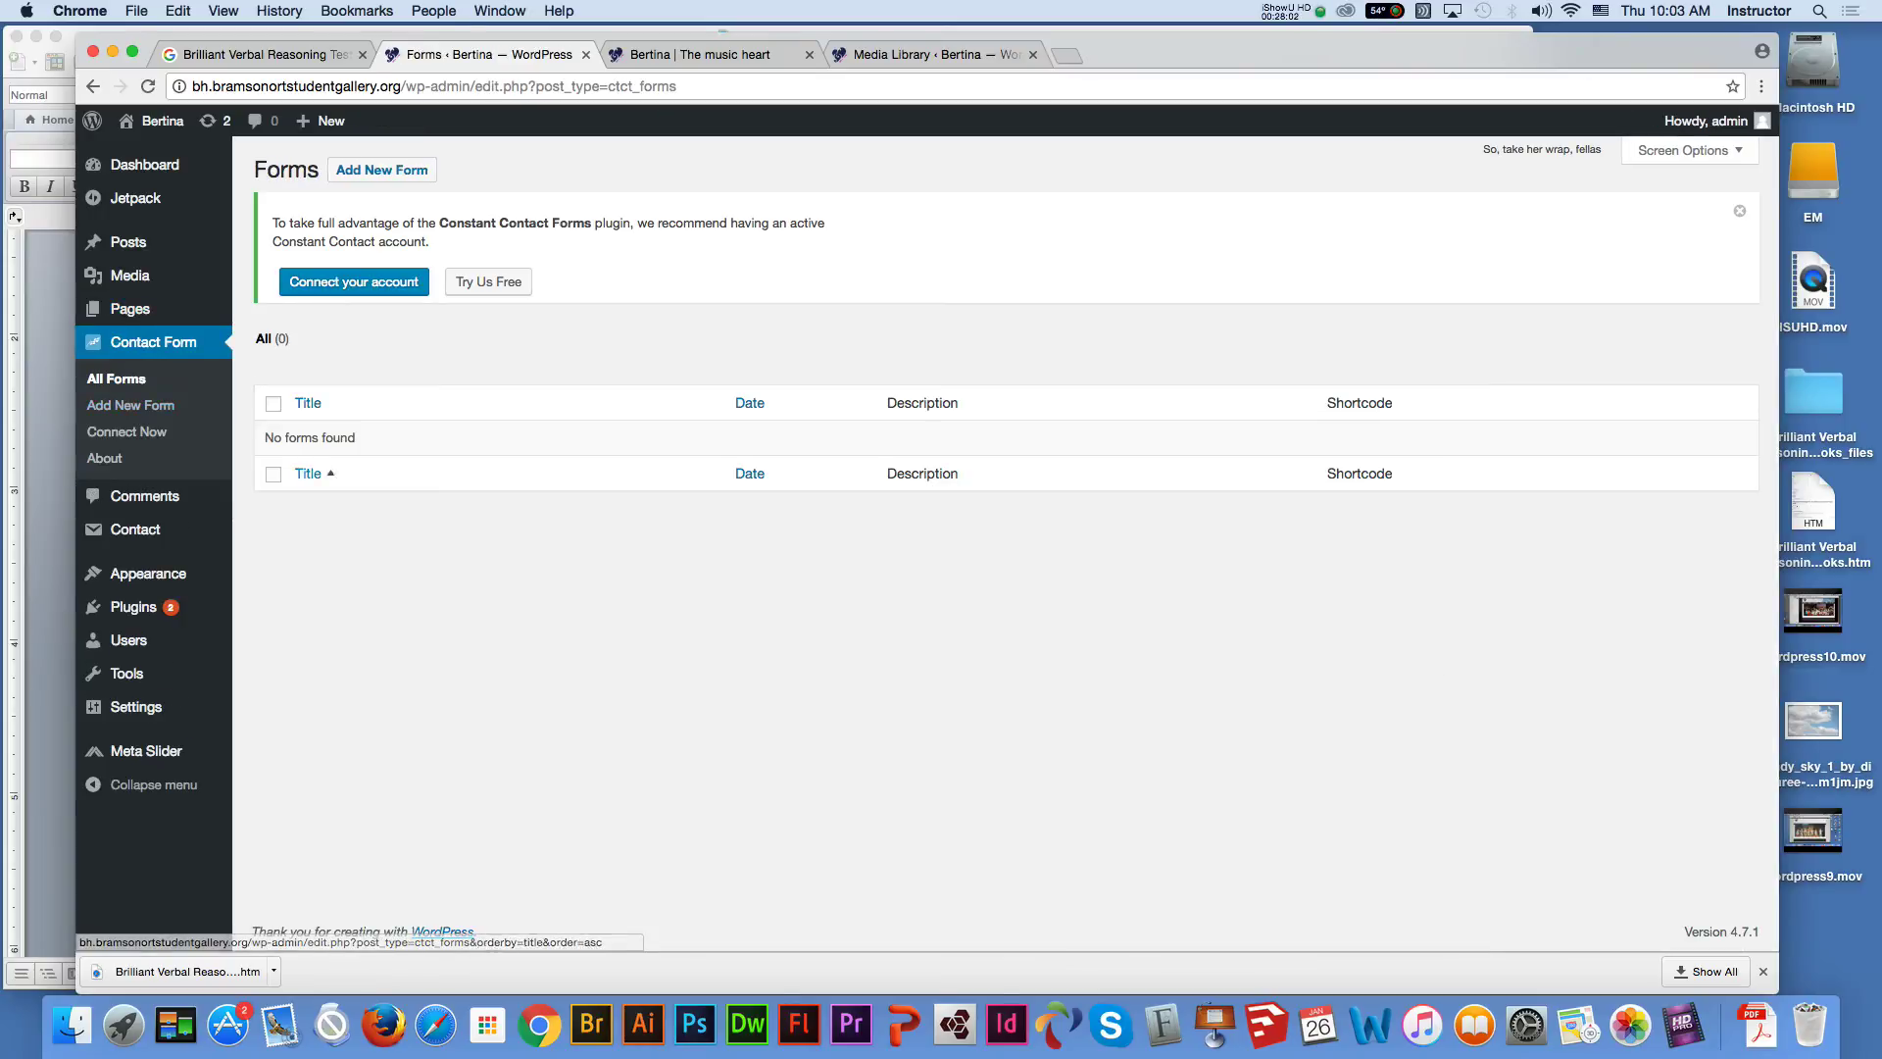
{"action": "left_click", "coordinate": [130, 404]}
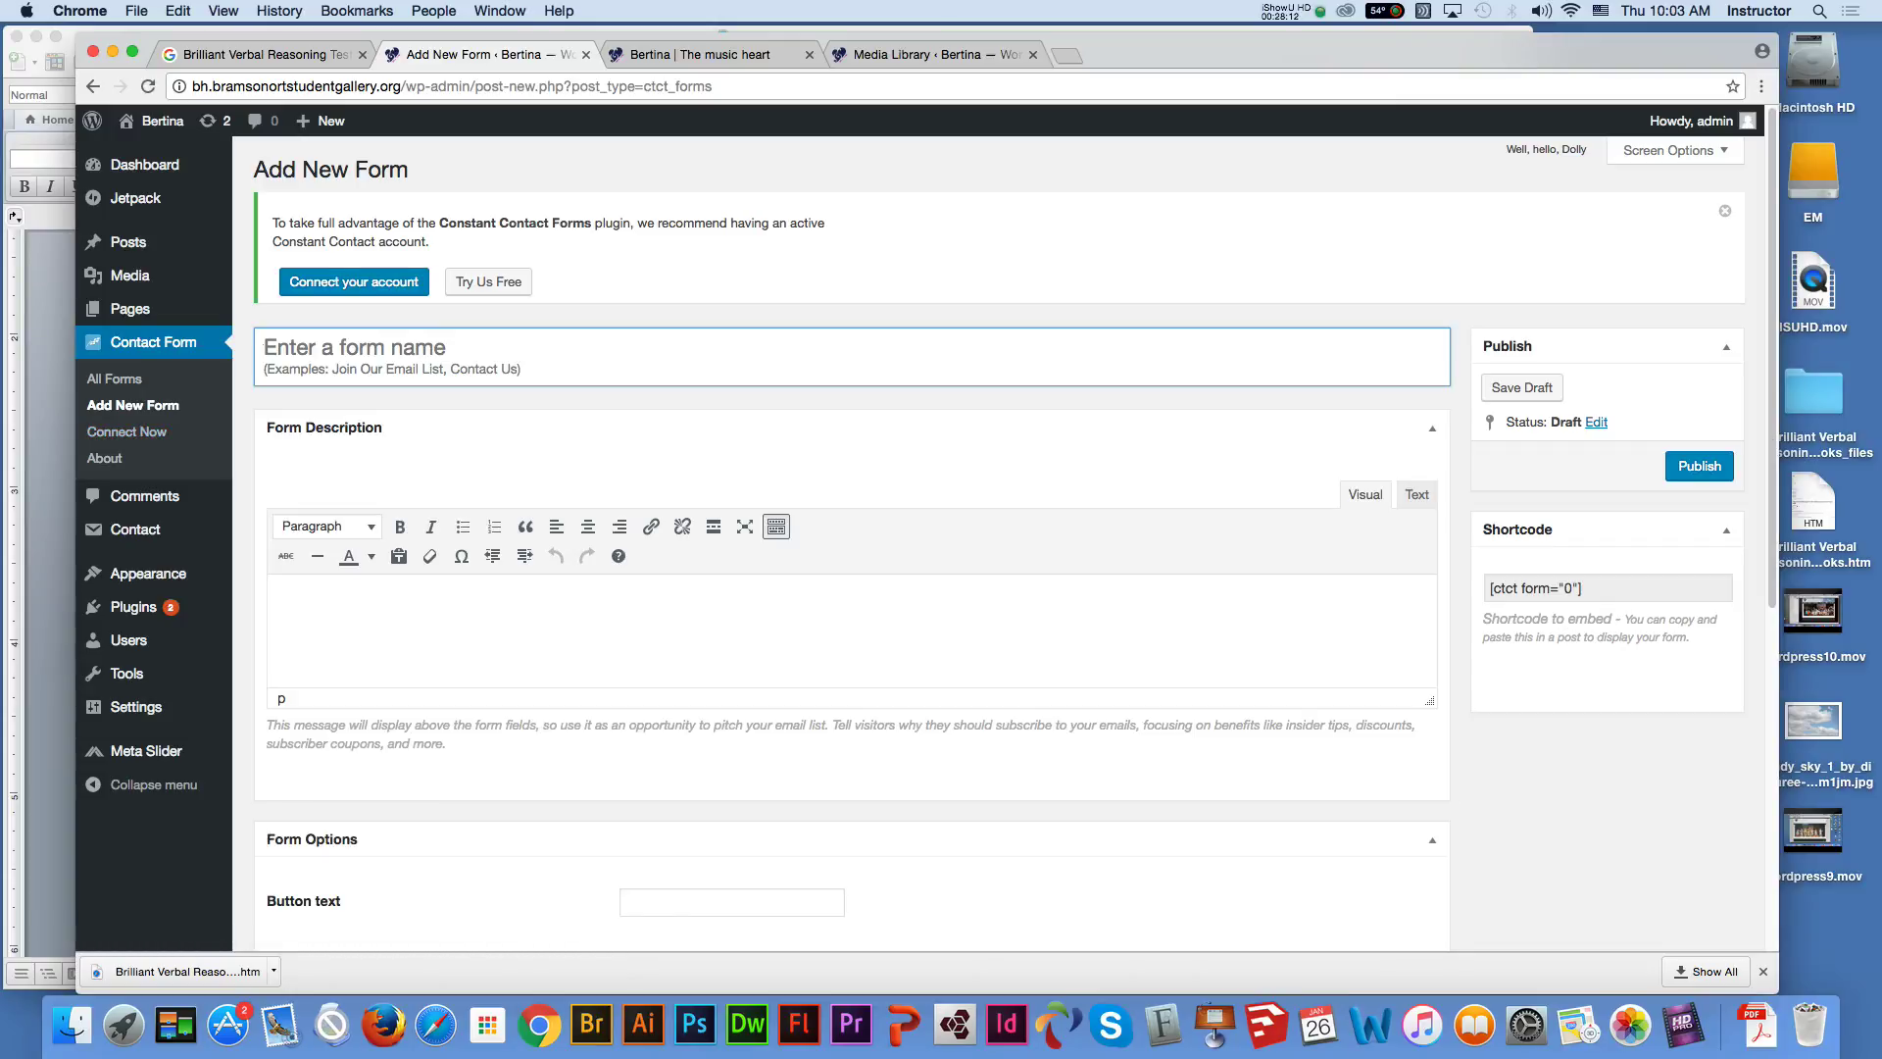
Name the new form Contact Us, publish it with its default email field and choose to manage the collected information on your own
{"action": "type", "text": "C"}
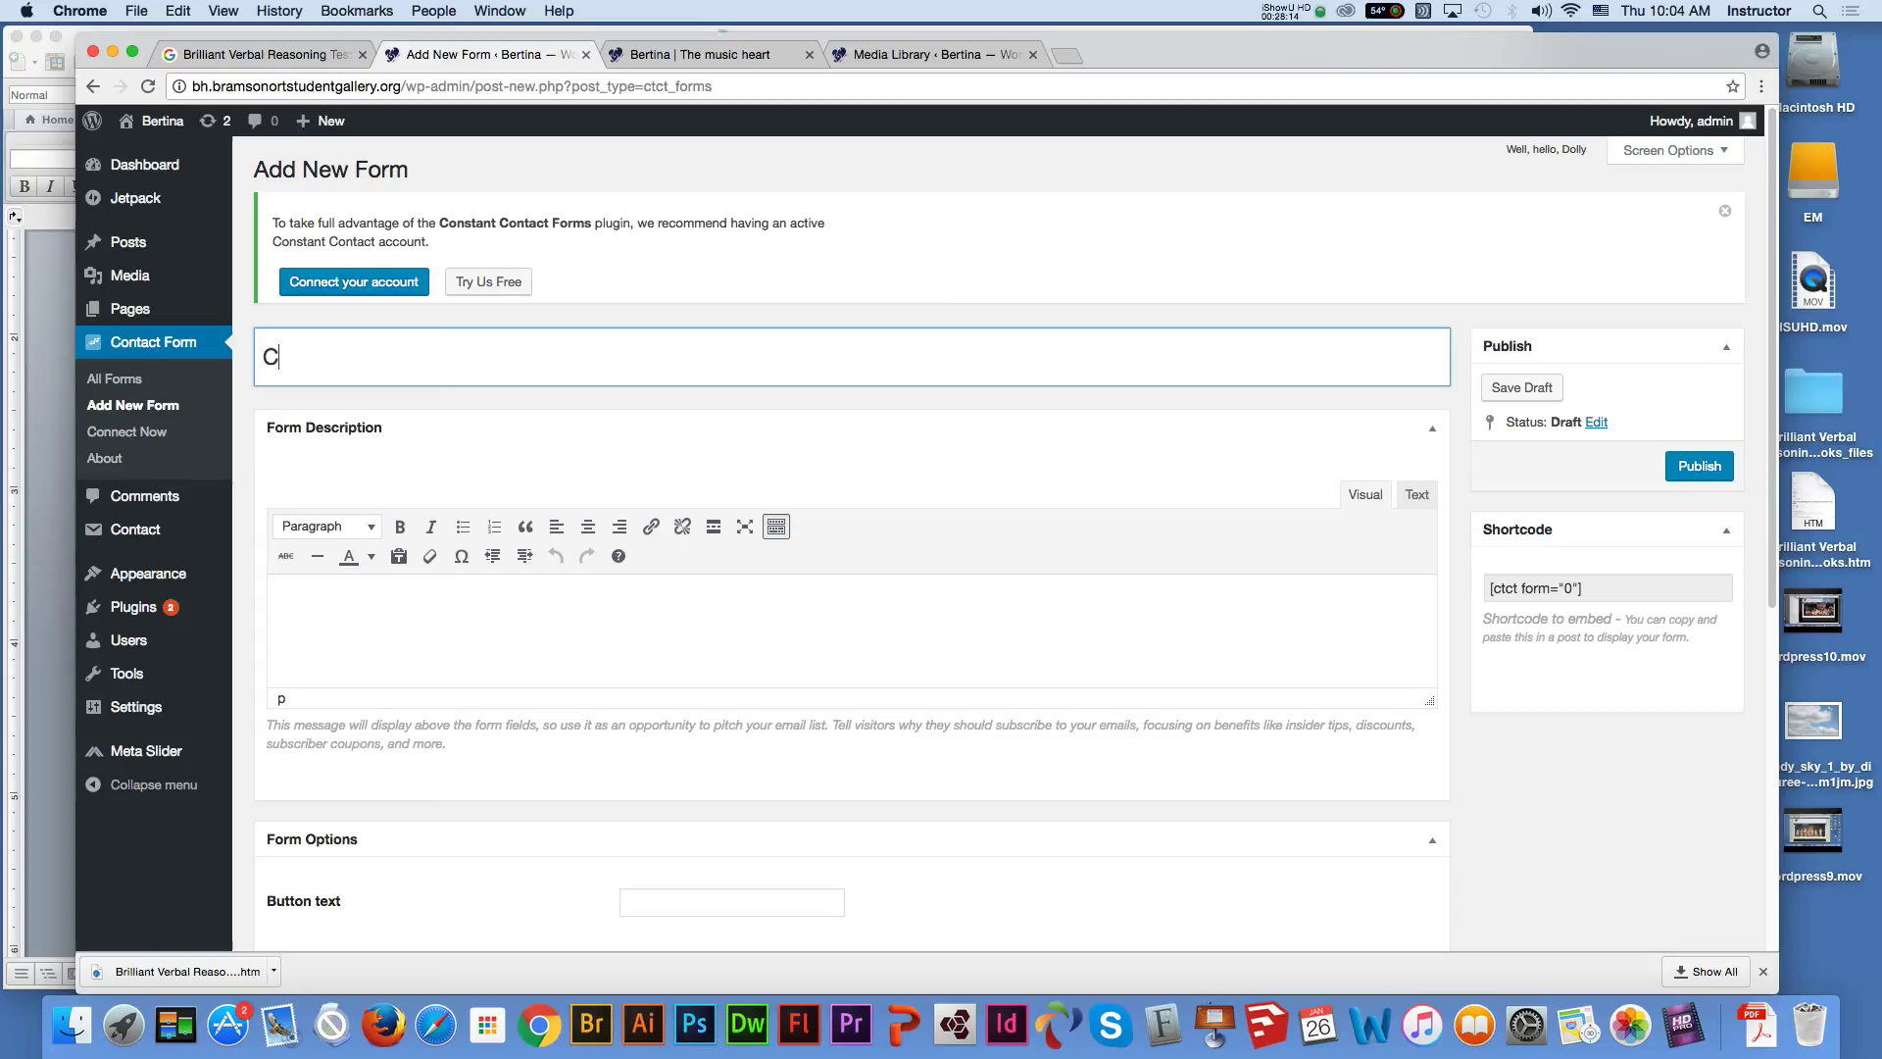
{"action": "type", "text": "ontact Us"}
{"action": "left_click", "coordinate": [278, 597]}
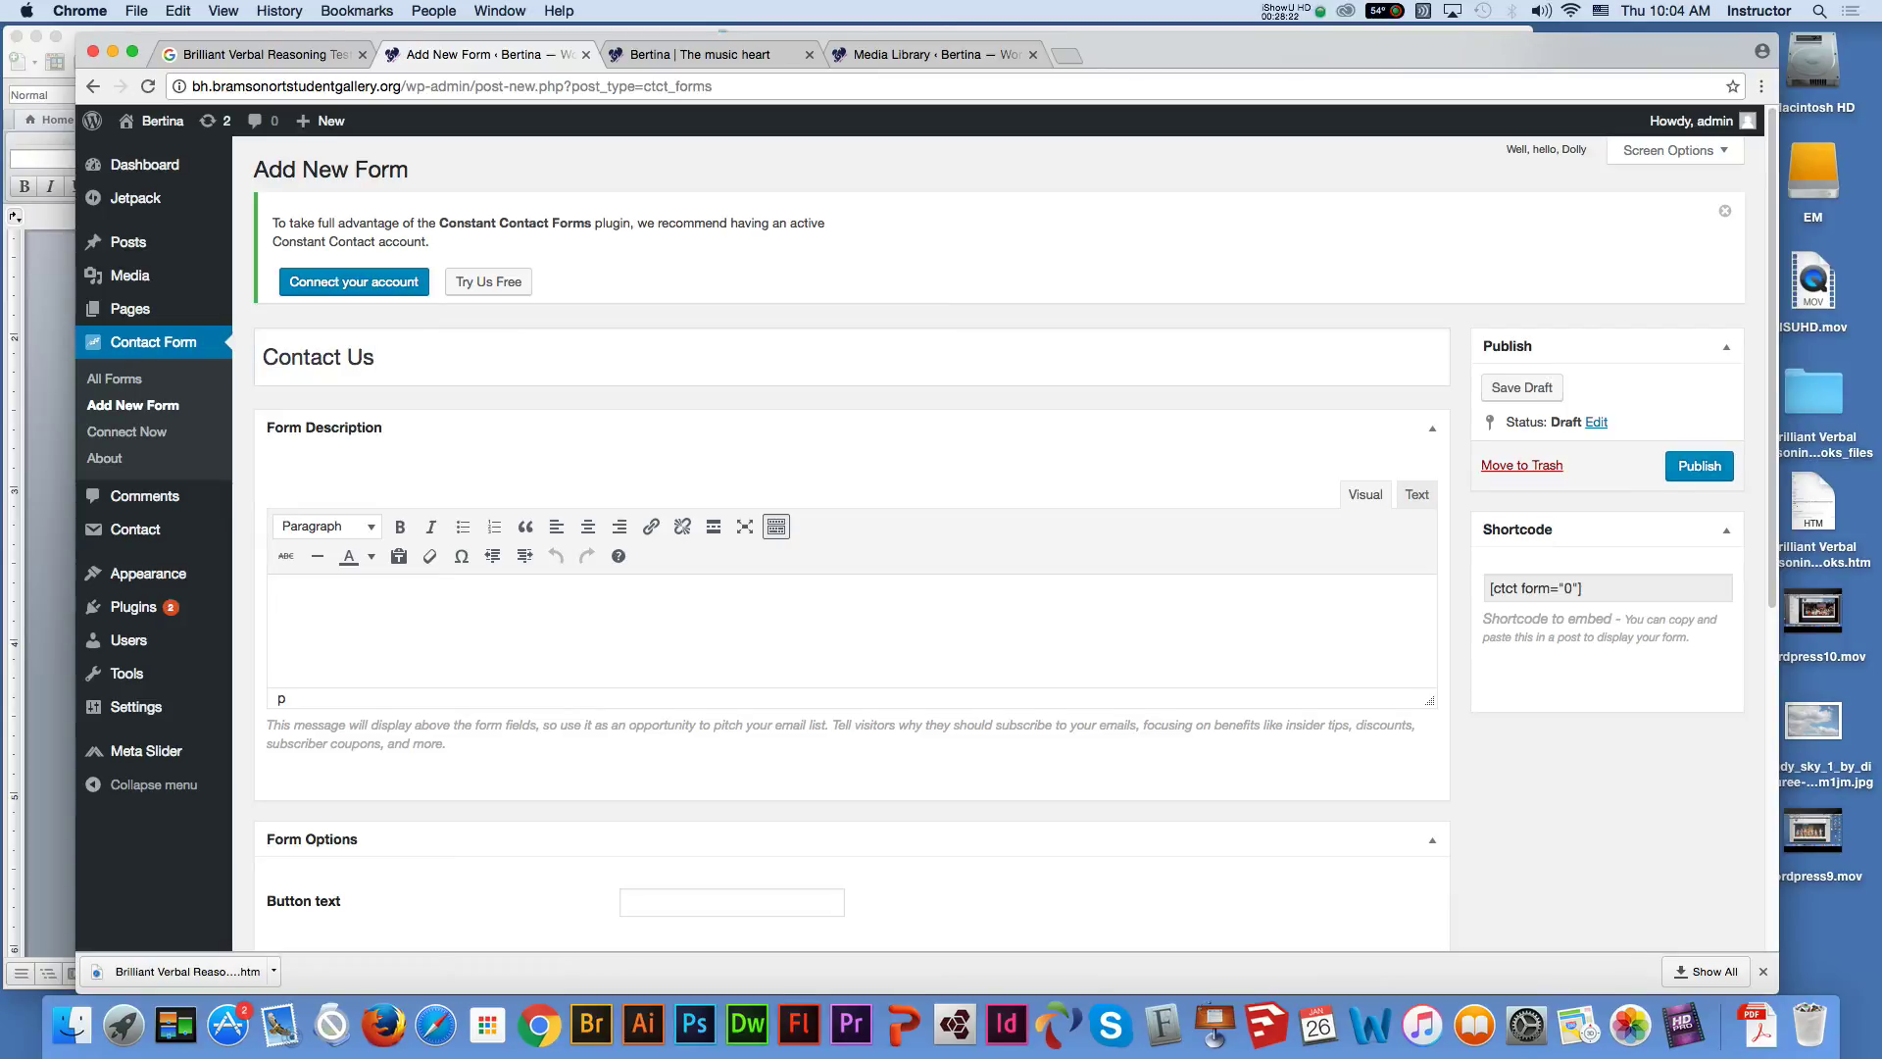
{"action": "scroll", "coordinate": [998, 543], "scroll_direction": "down", "scroll_amount": 3}
{"action": "scroll", "coordinate": [1015, 543], "scroll_direction": "down", "scroll_amount": 3}
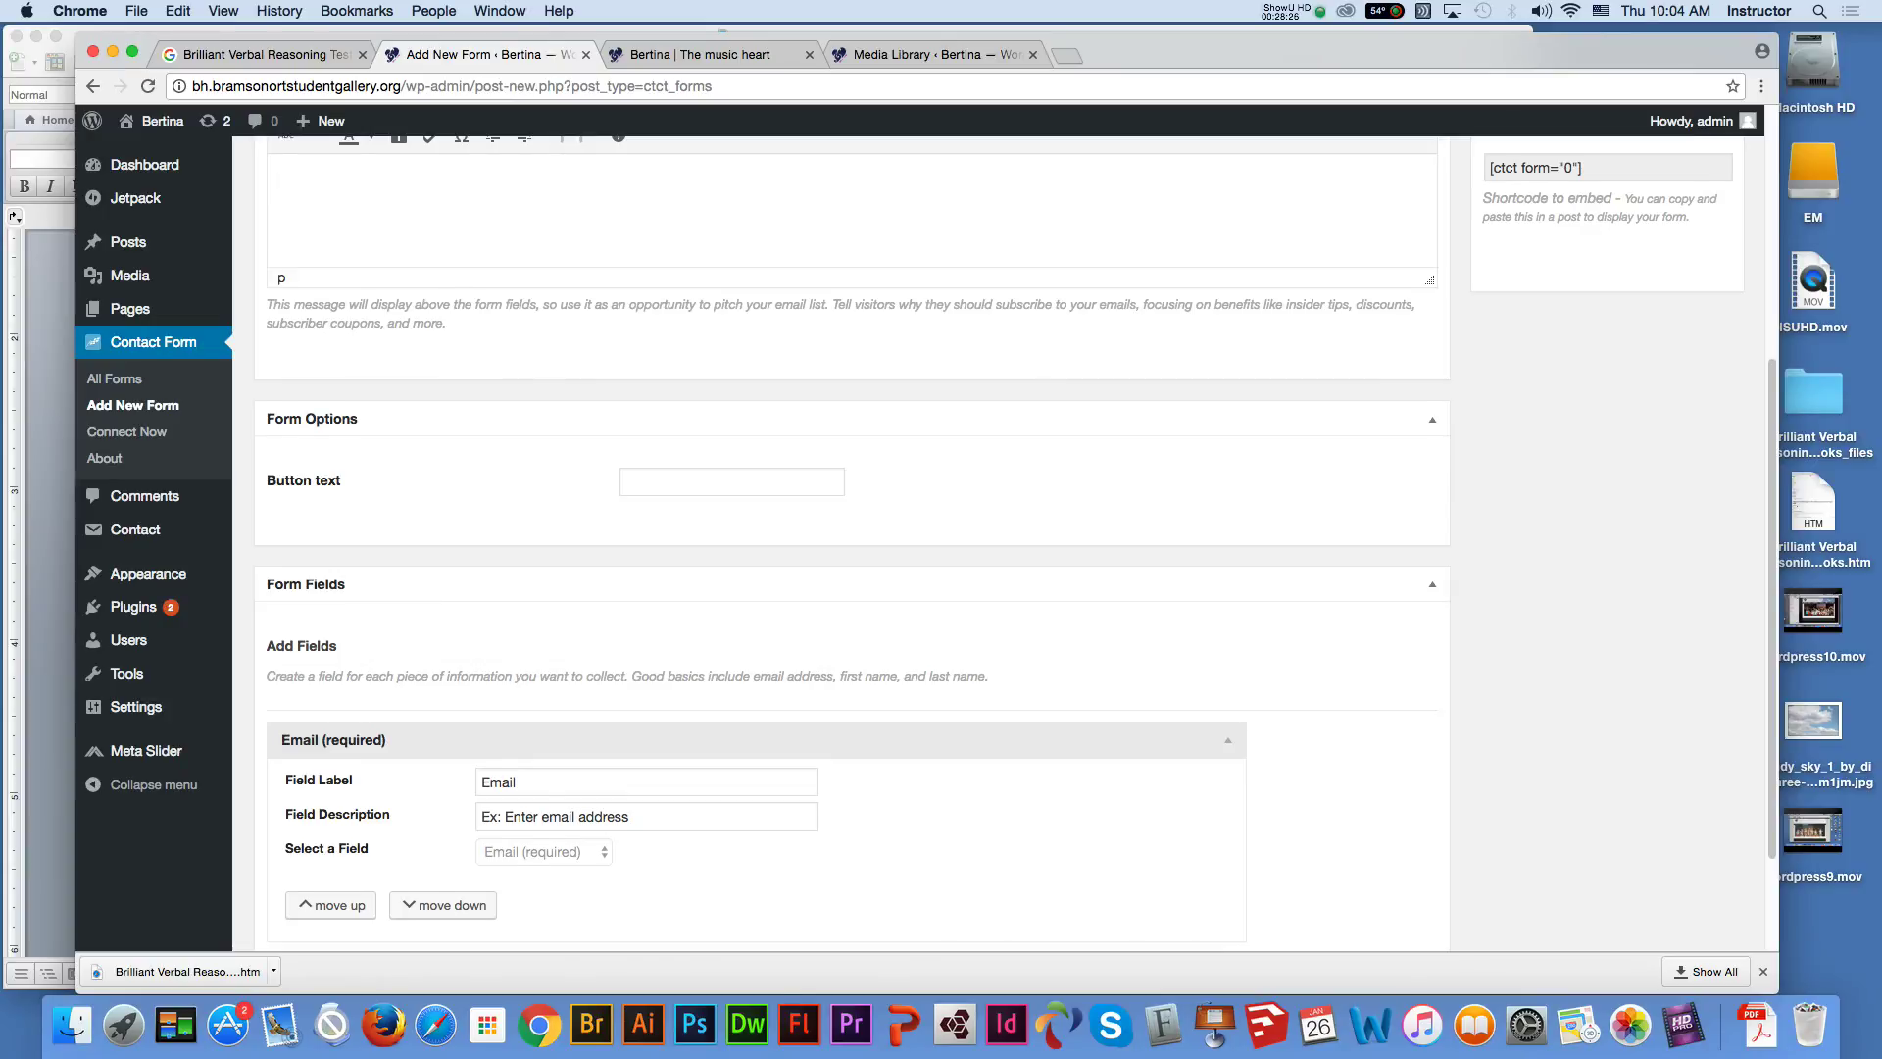
{"action": "scroll", "coordinate": [851, 549], "scroll_direction": "down", "scroll_amount": 1}
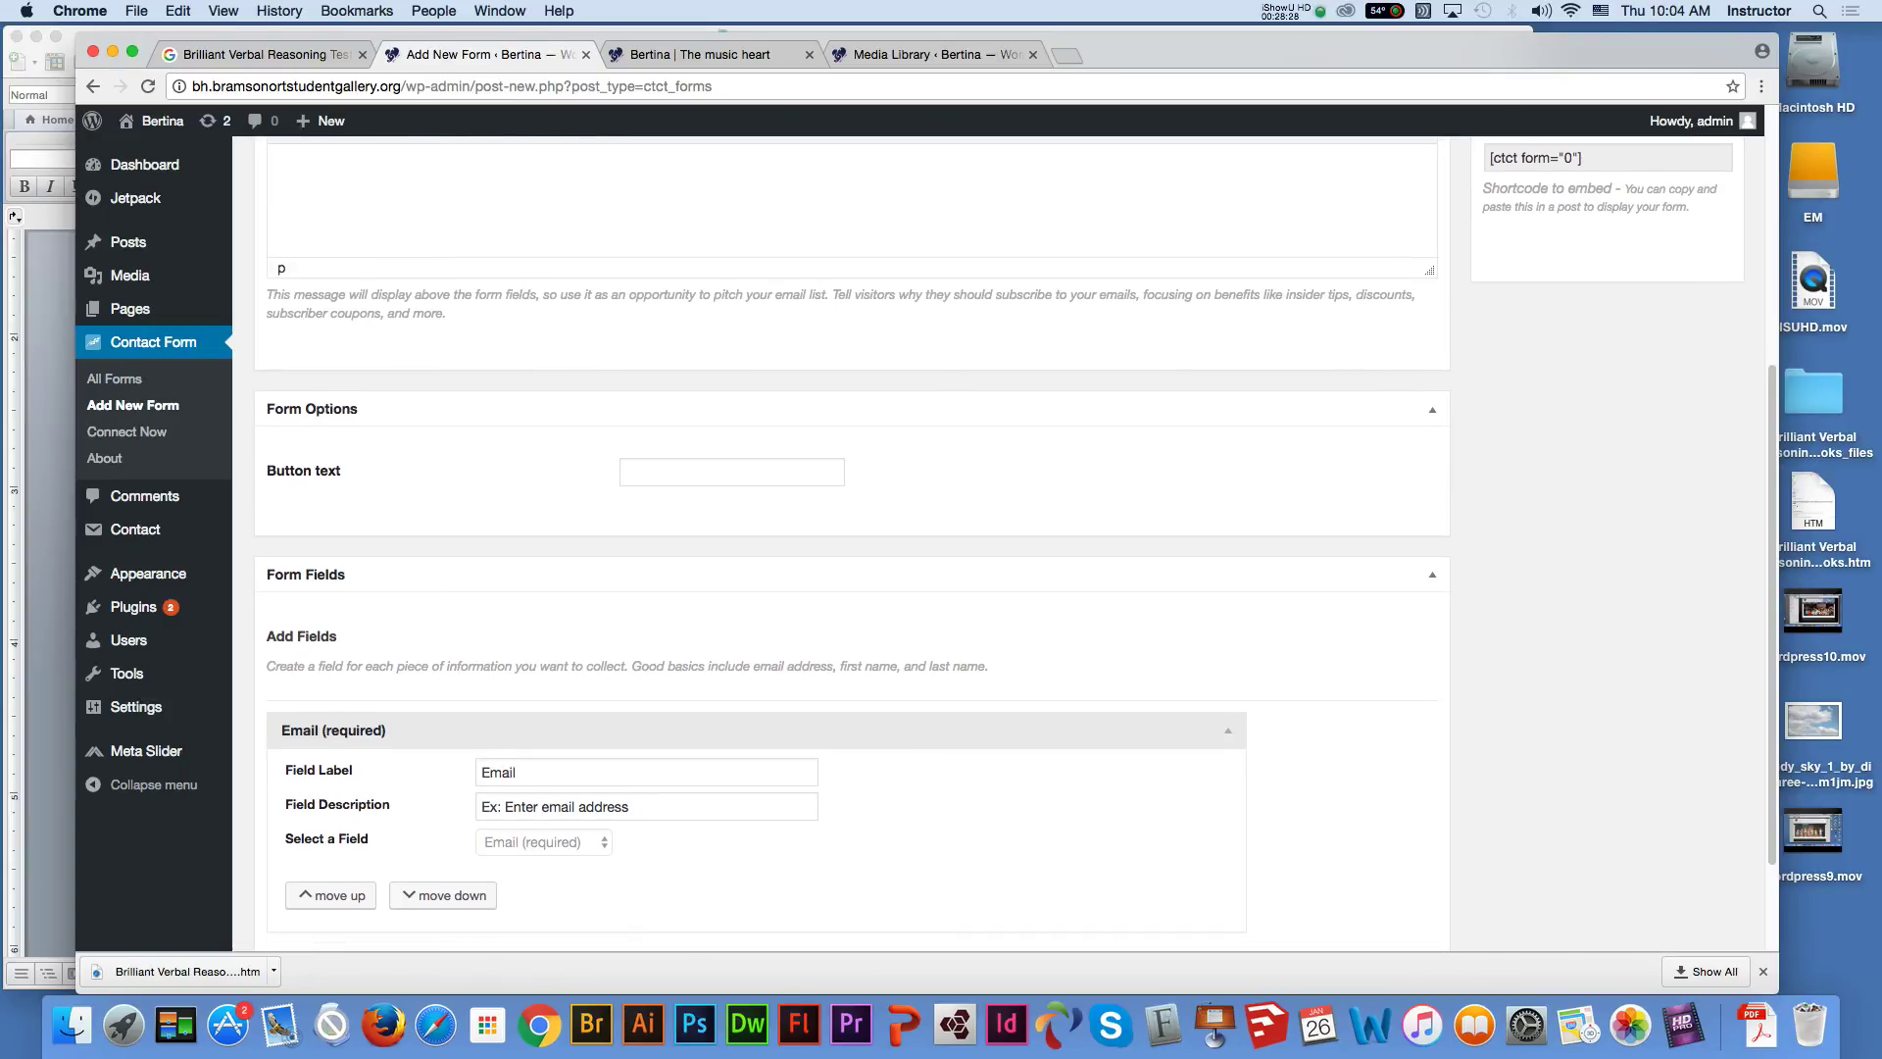
{"action": "scroll", "coordinate": [851, 544], "scroll_direction": "down", "scroll_amount": 1}
{"action": "scroll", "coordinate": [1000, 544], "scroll_direction": "down", "scroll_amount": 2}
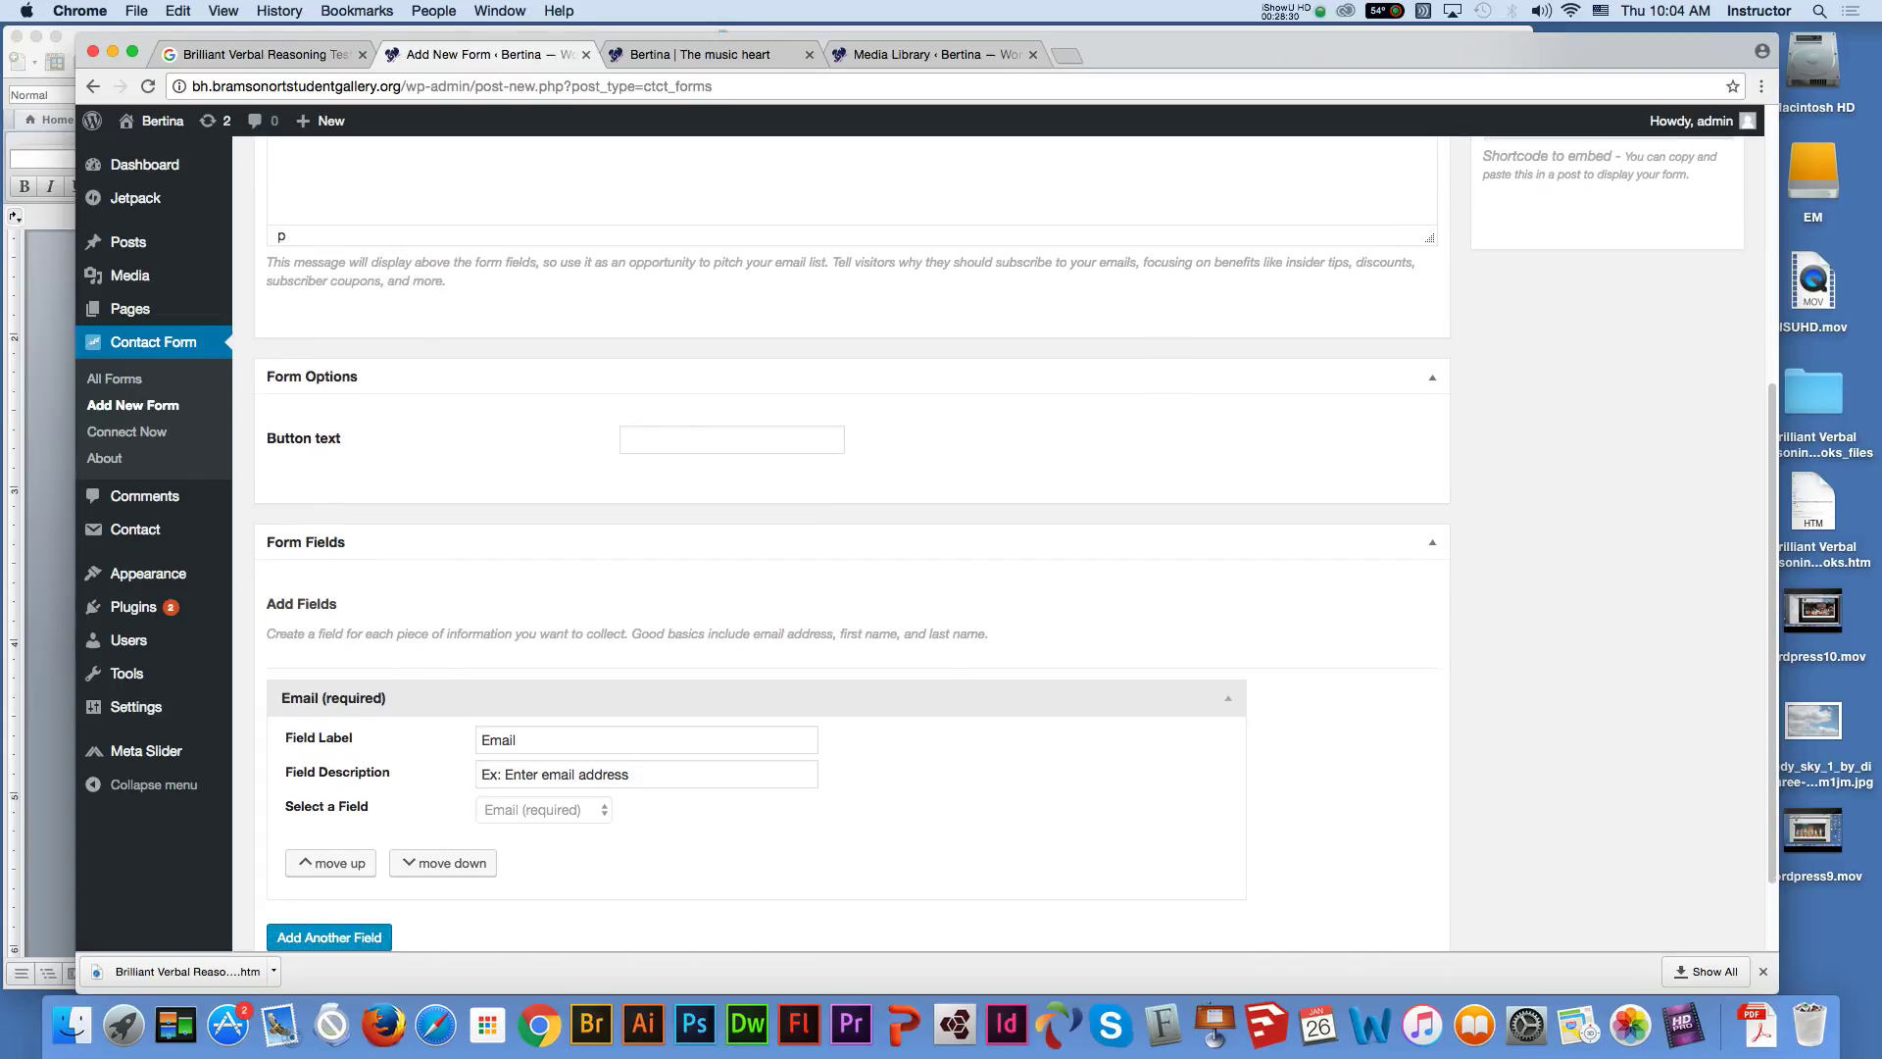
{"action": "scroll", "coordinate": [1000, 544], "scroll_direction": "down", "scroll_amount": 4}
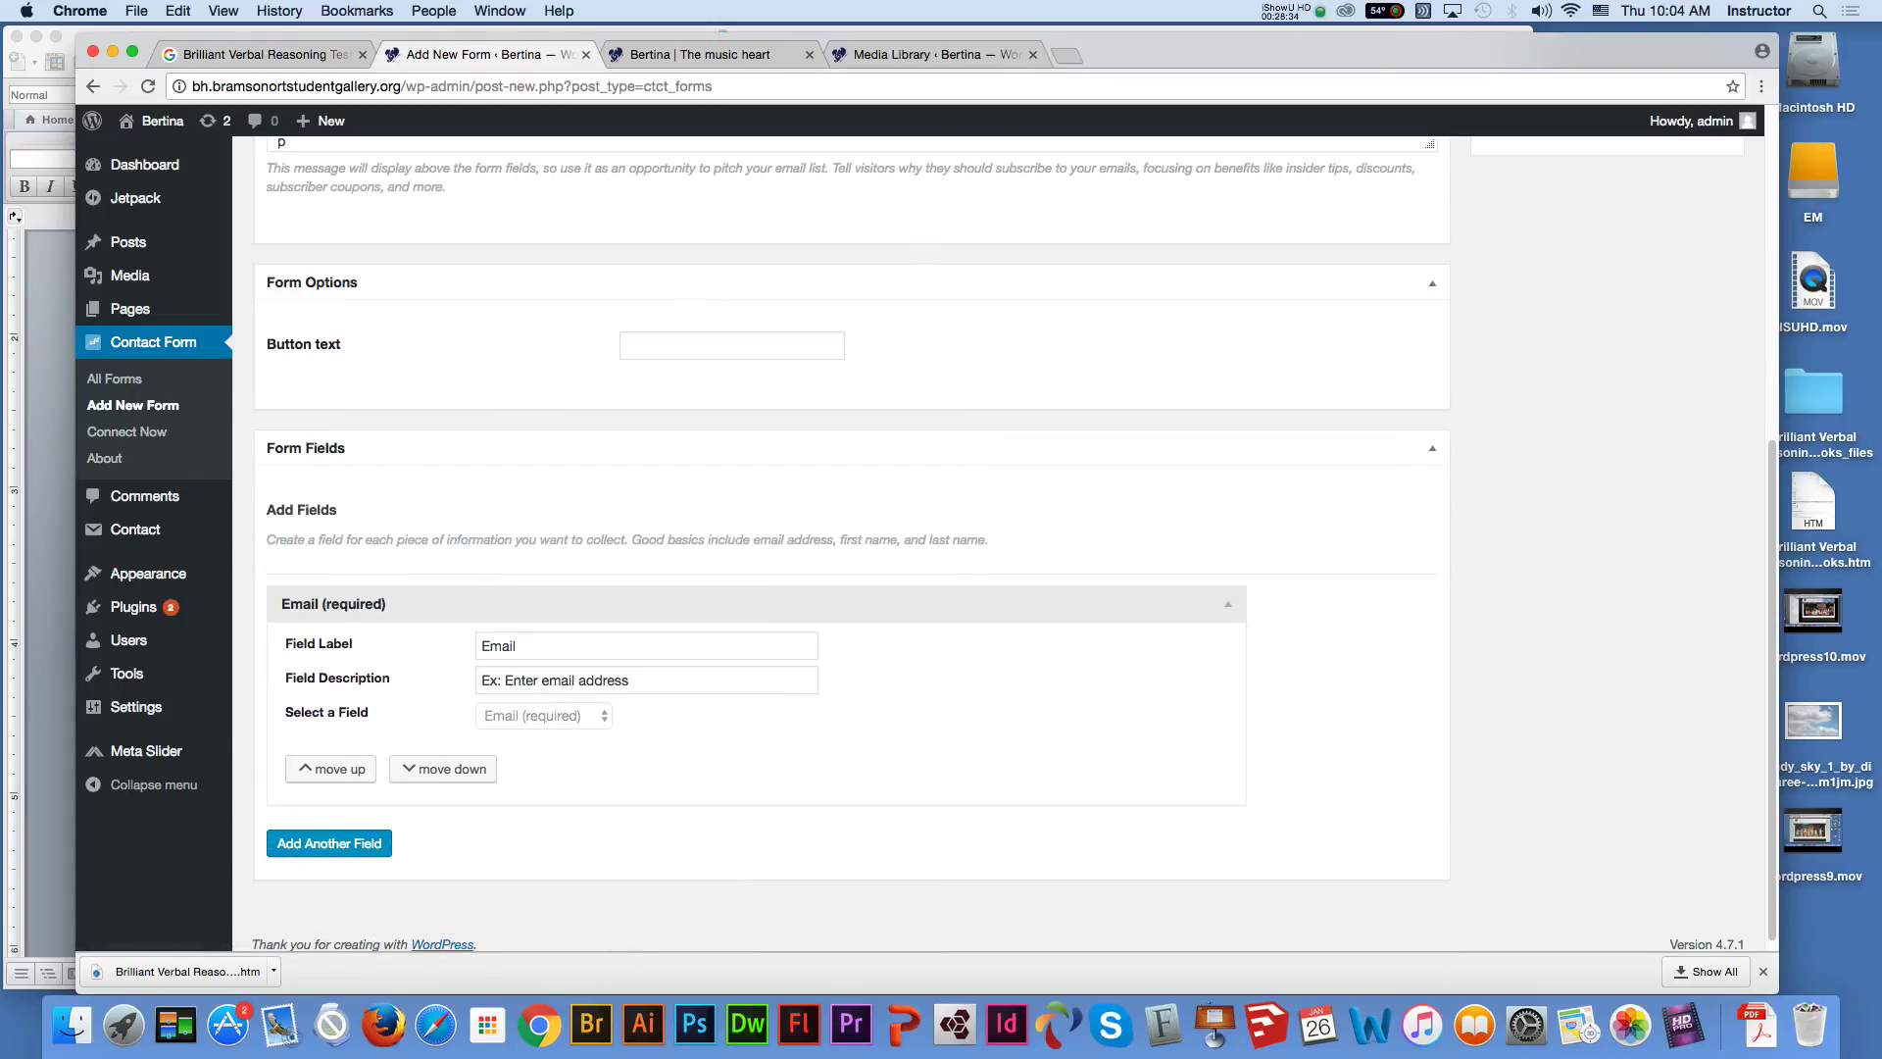
{"action": "scroll", "coordinate": [998, 544], "scroll_direction": "up", "scroll_amount": 15}
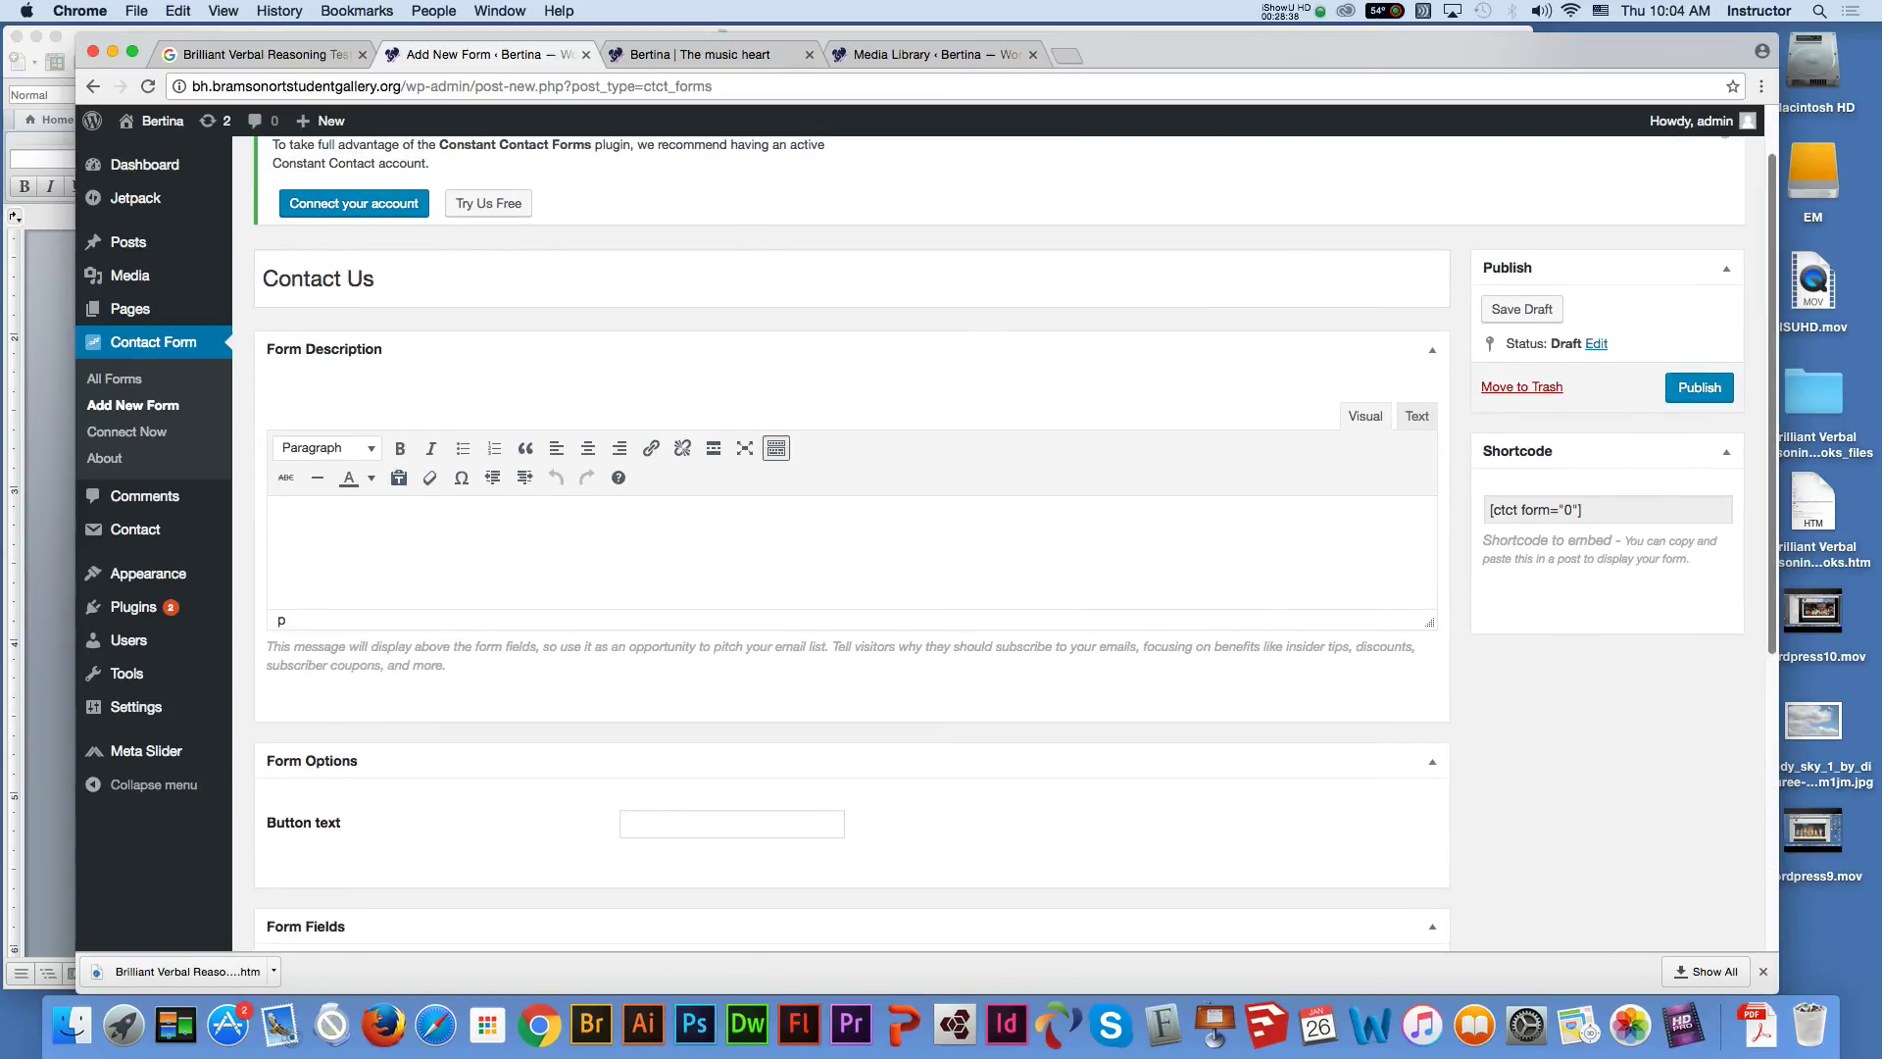
{"action": "left_click", "coordinate": [1699, 388]}
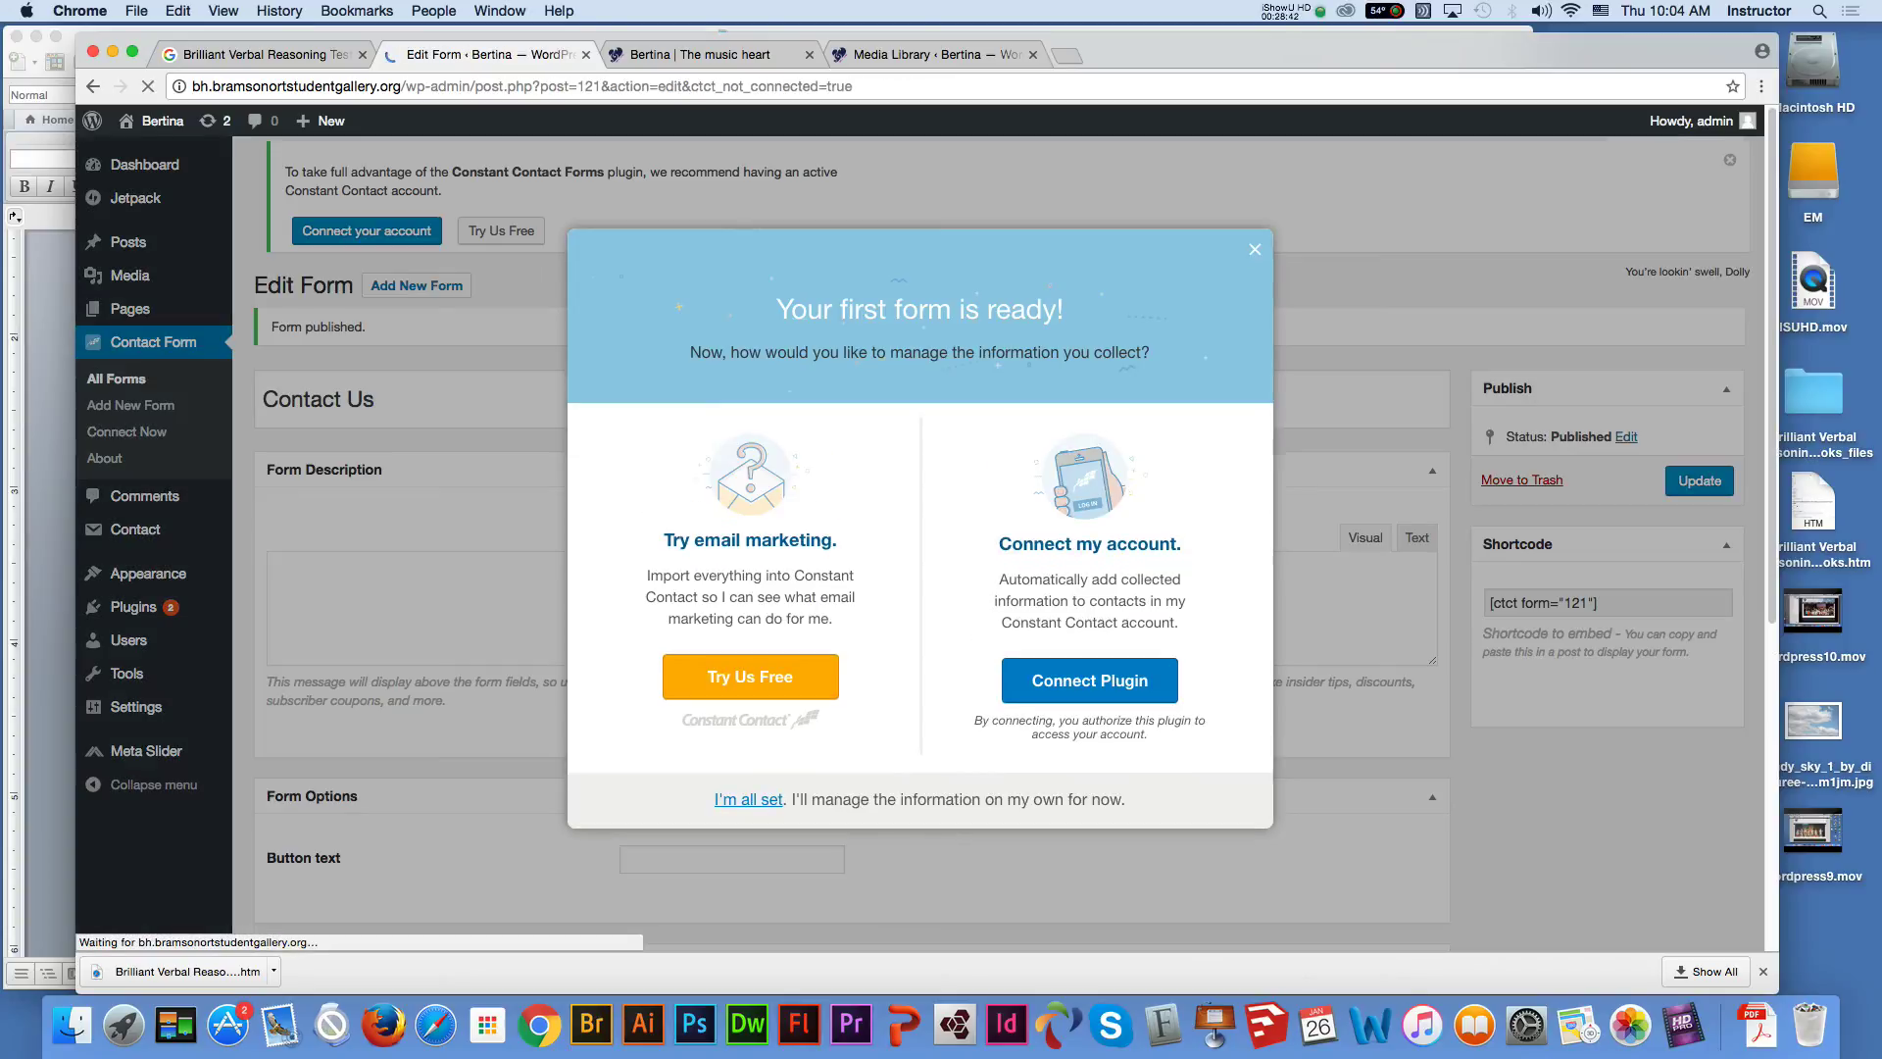
{"action": "left_click", "coordinate": [747, 799]}
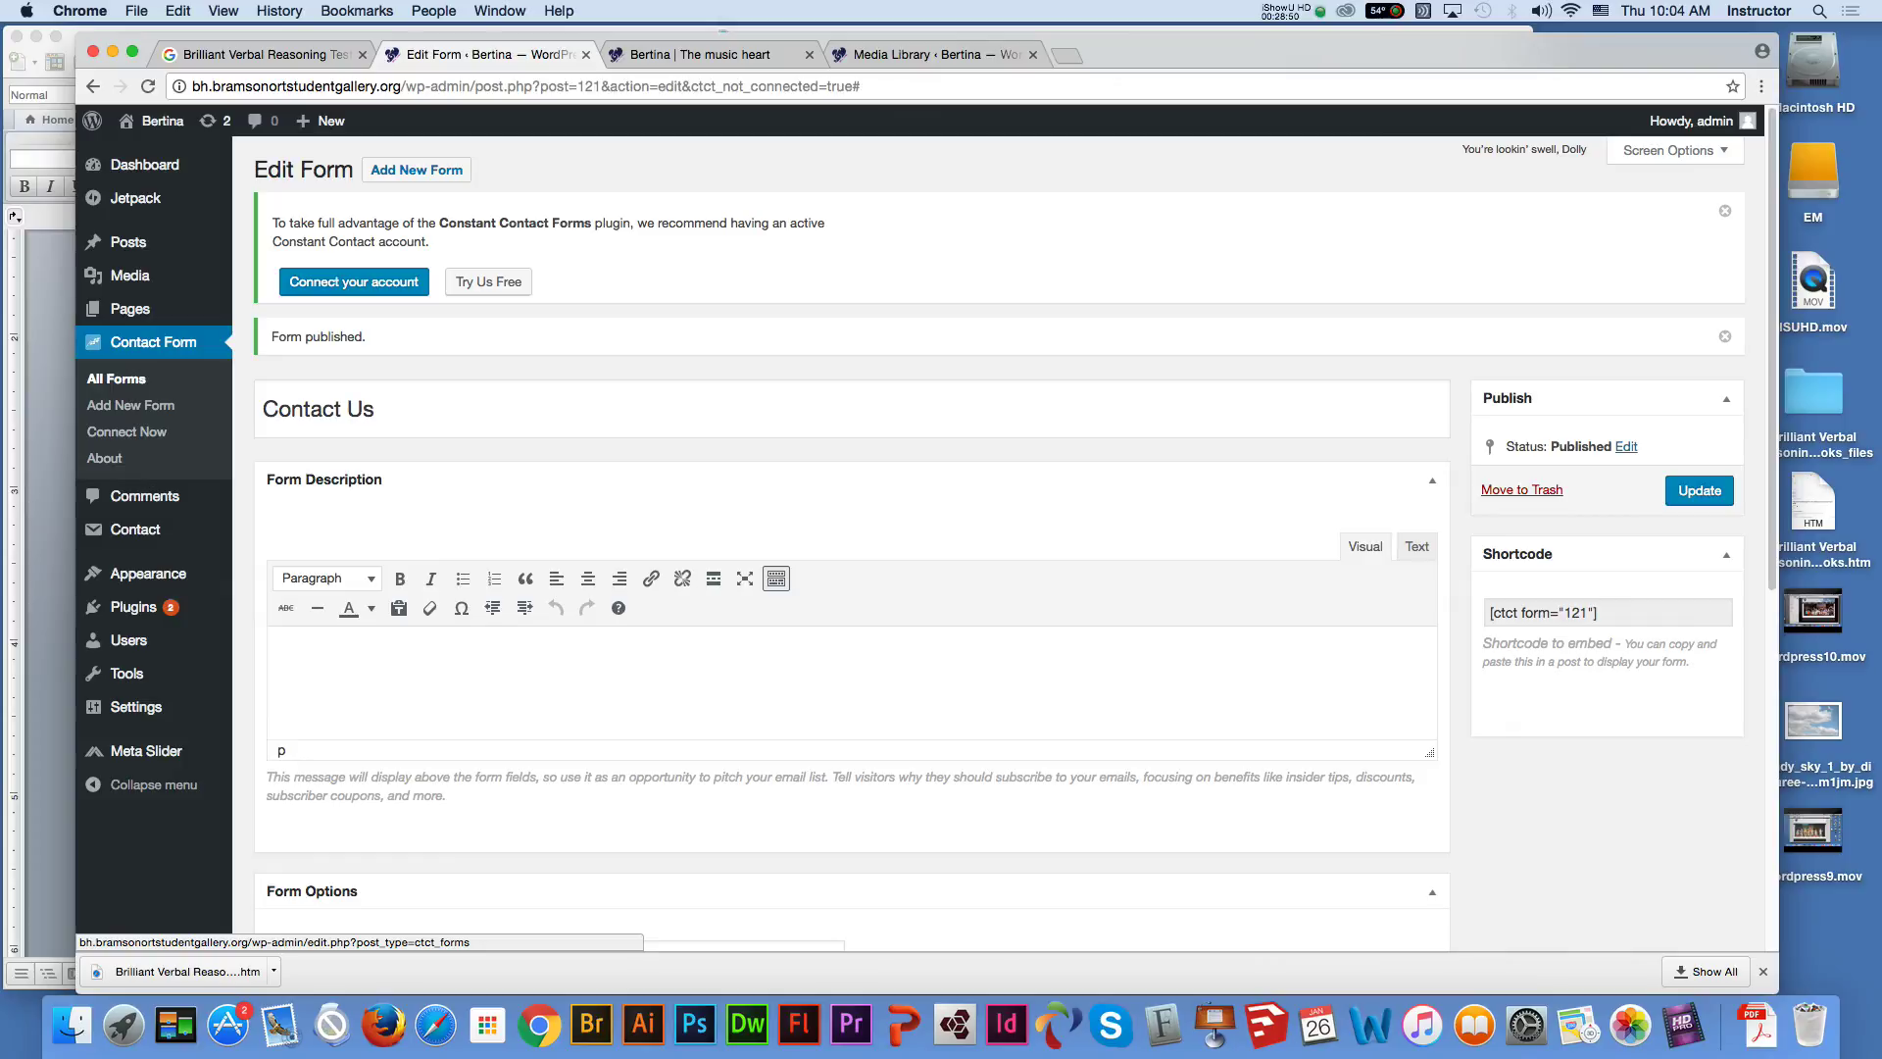
Copy the Contact Us form's shortcode and open the Contact Betina page for editing
{"action": "left_click_drag", "start_coordinate": [1598, 611], "coordinate": [1487, 611]}
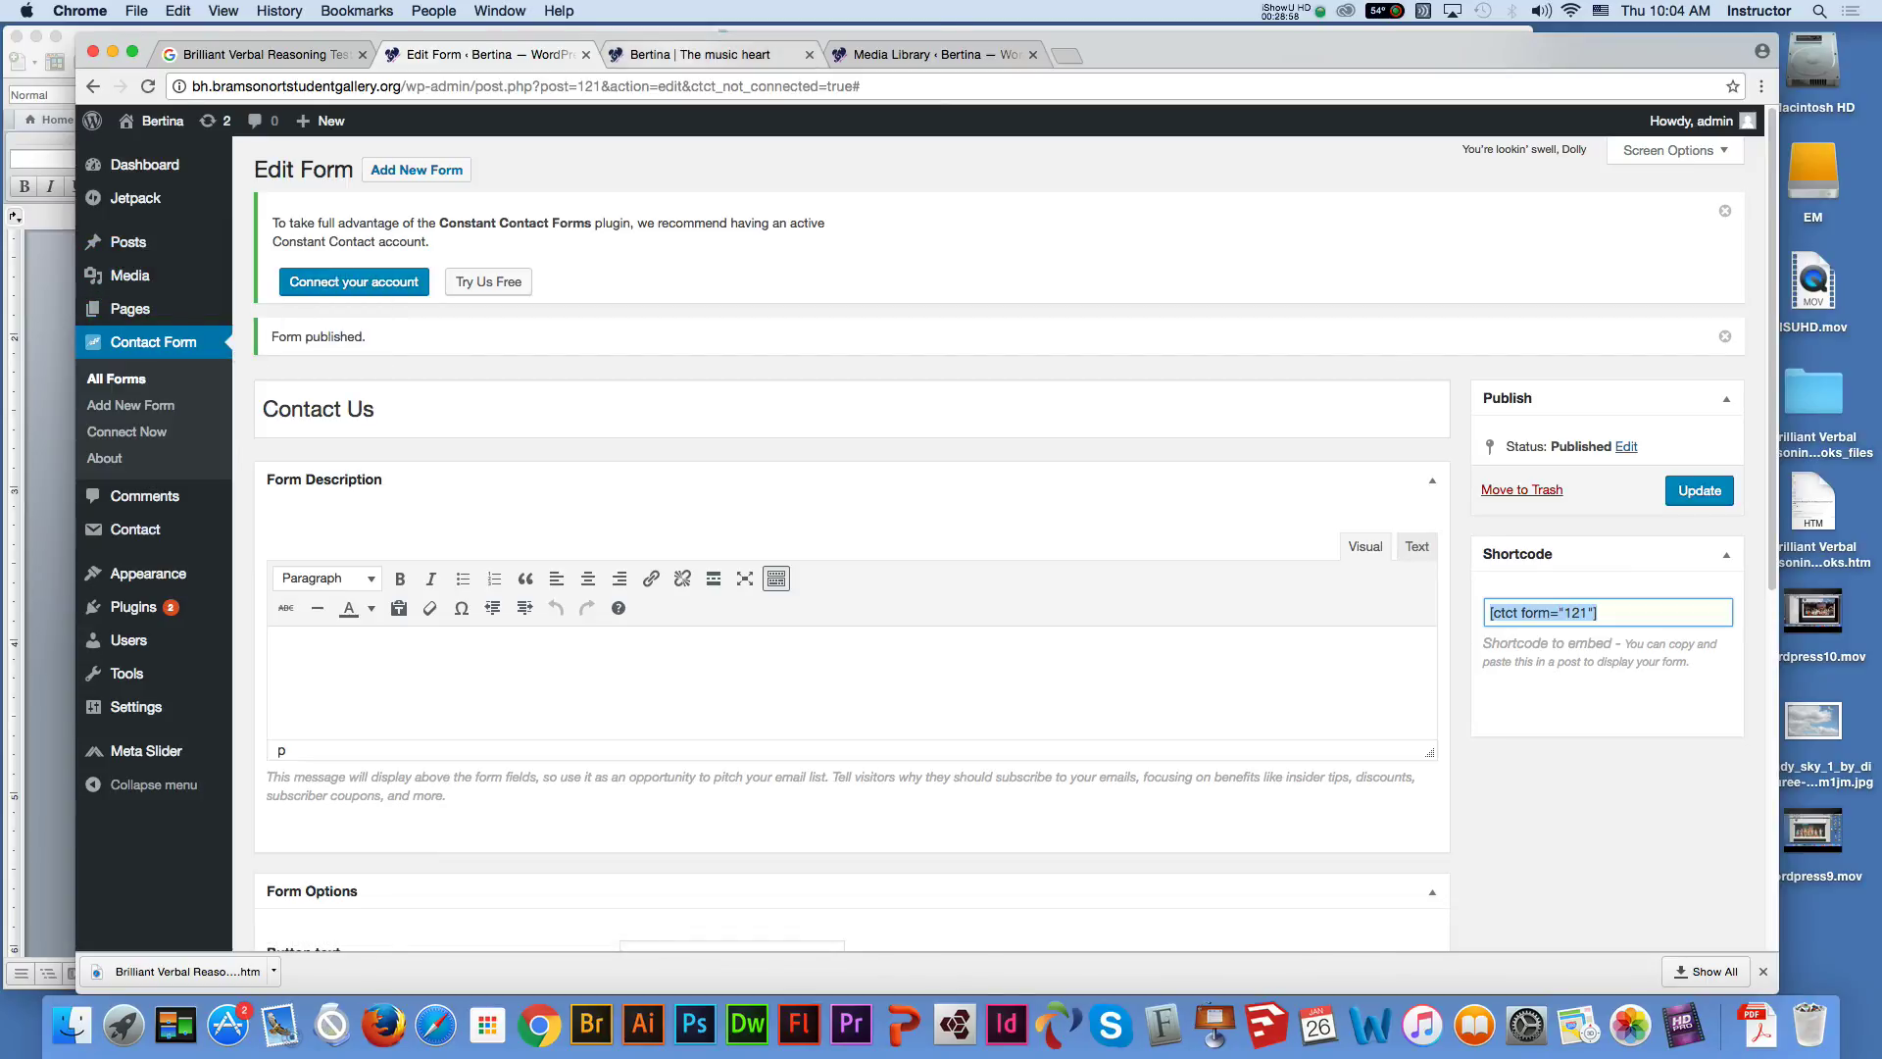
{"action": "left_click", "coordinate": [707, 54]}
{"action": "left_click", "coordinate": [470, 54]}
{"action": "mouse_move", "coordinate": [129, 309]}
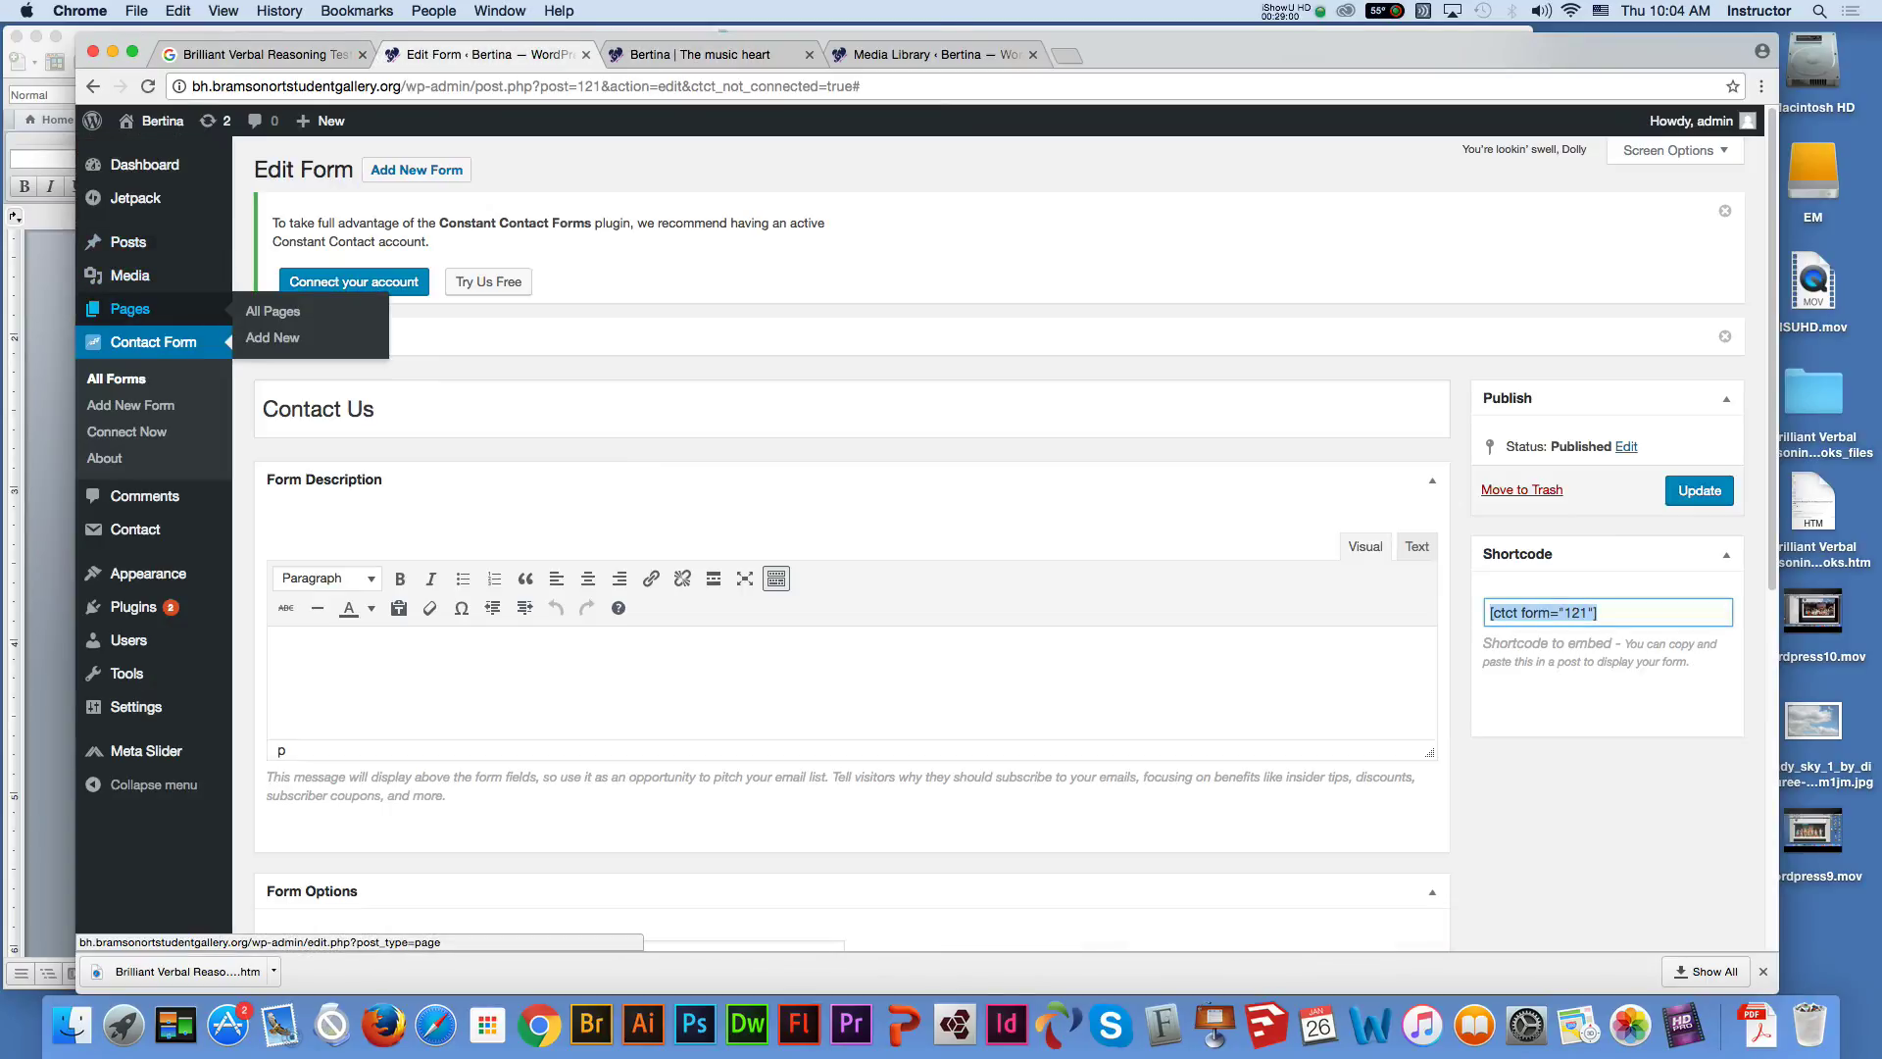
{"action": "left_click", "coordinate": [273, 311]}
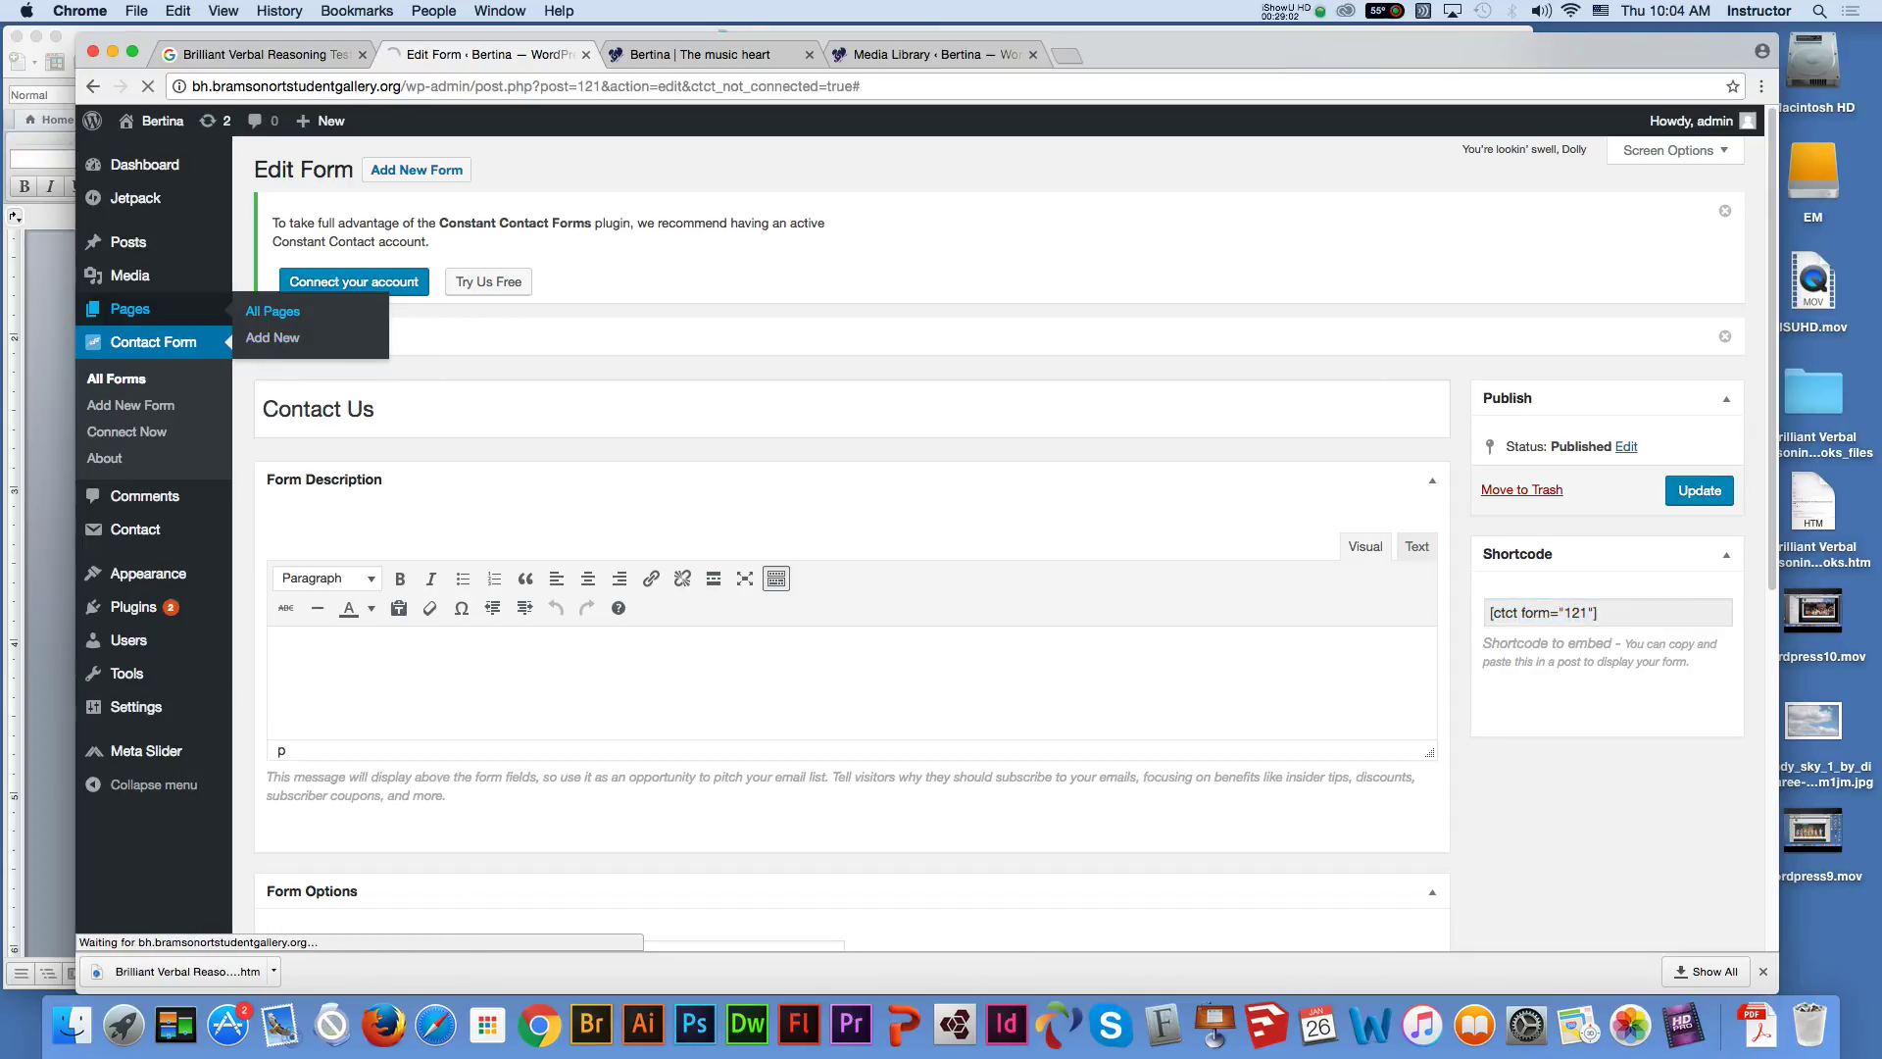
{"action": "scroll", "coordinate": [392, 509], "scroll_direction": "down", "scroll_amount": 3}
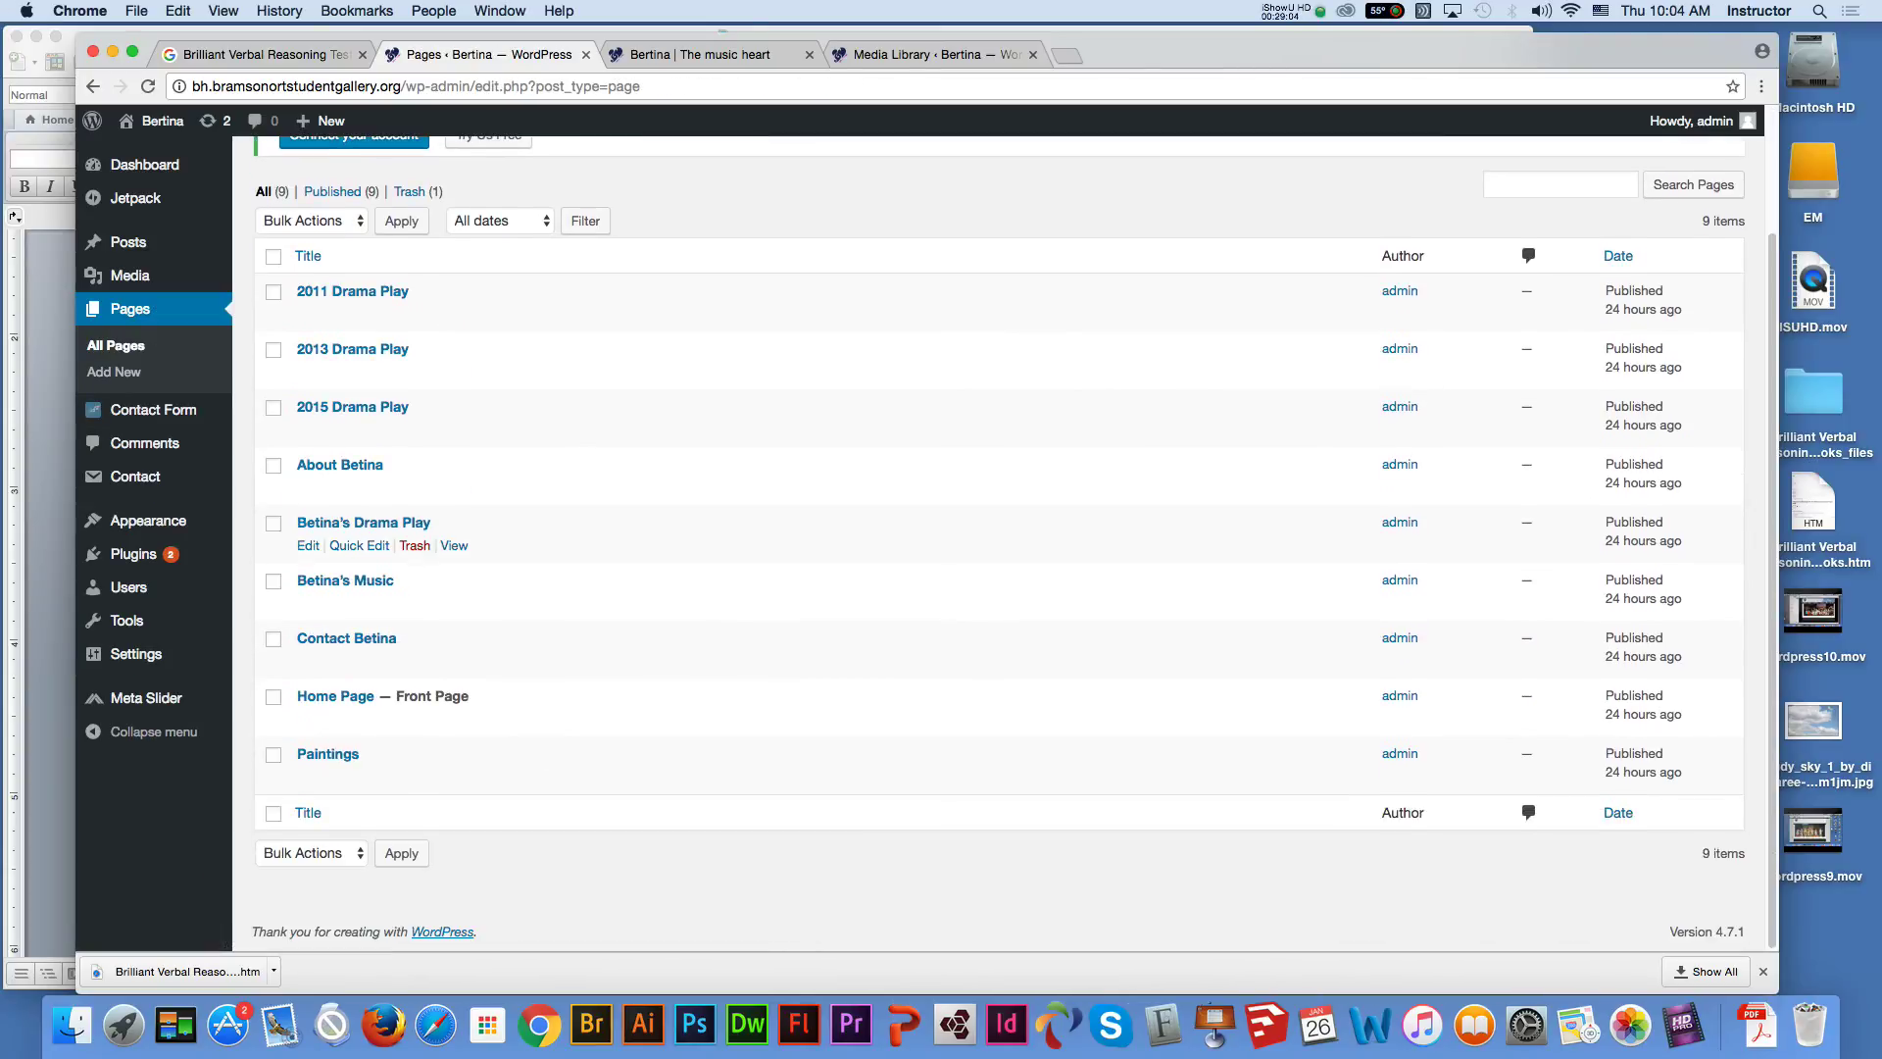
{"action": "left_click", "coordinate": [347, 638]}
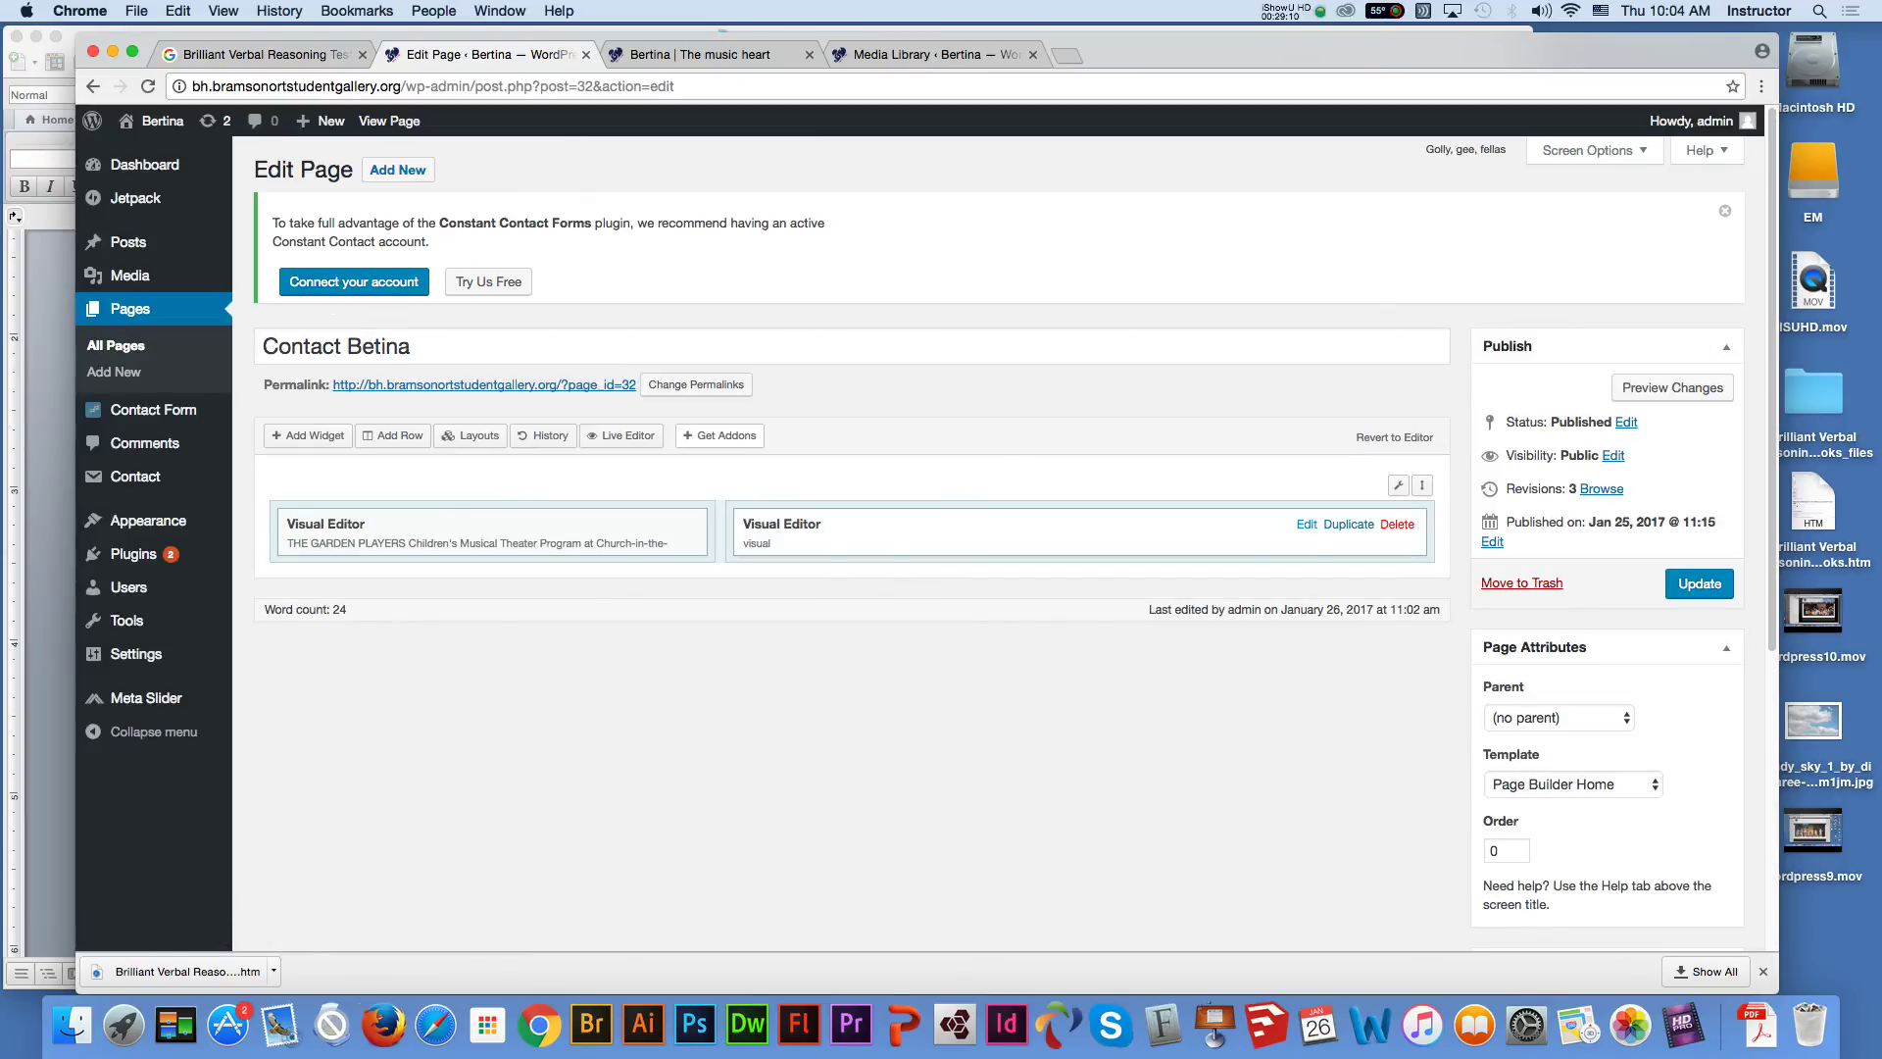
Insert the shortcode [ctct form="121"] into the empty Visual Editor widget, update the page and preview it
{"action": "left_click", "coordinate": [1306, 524]}
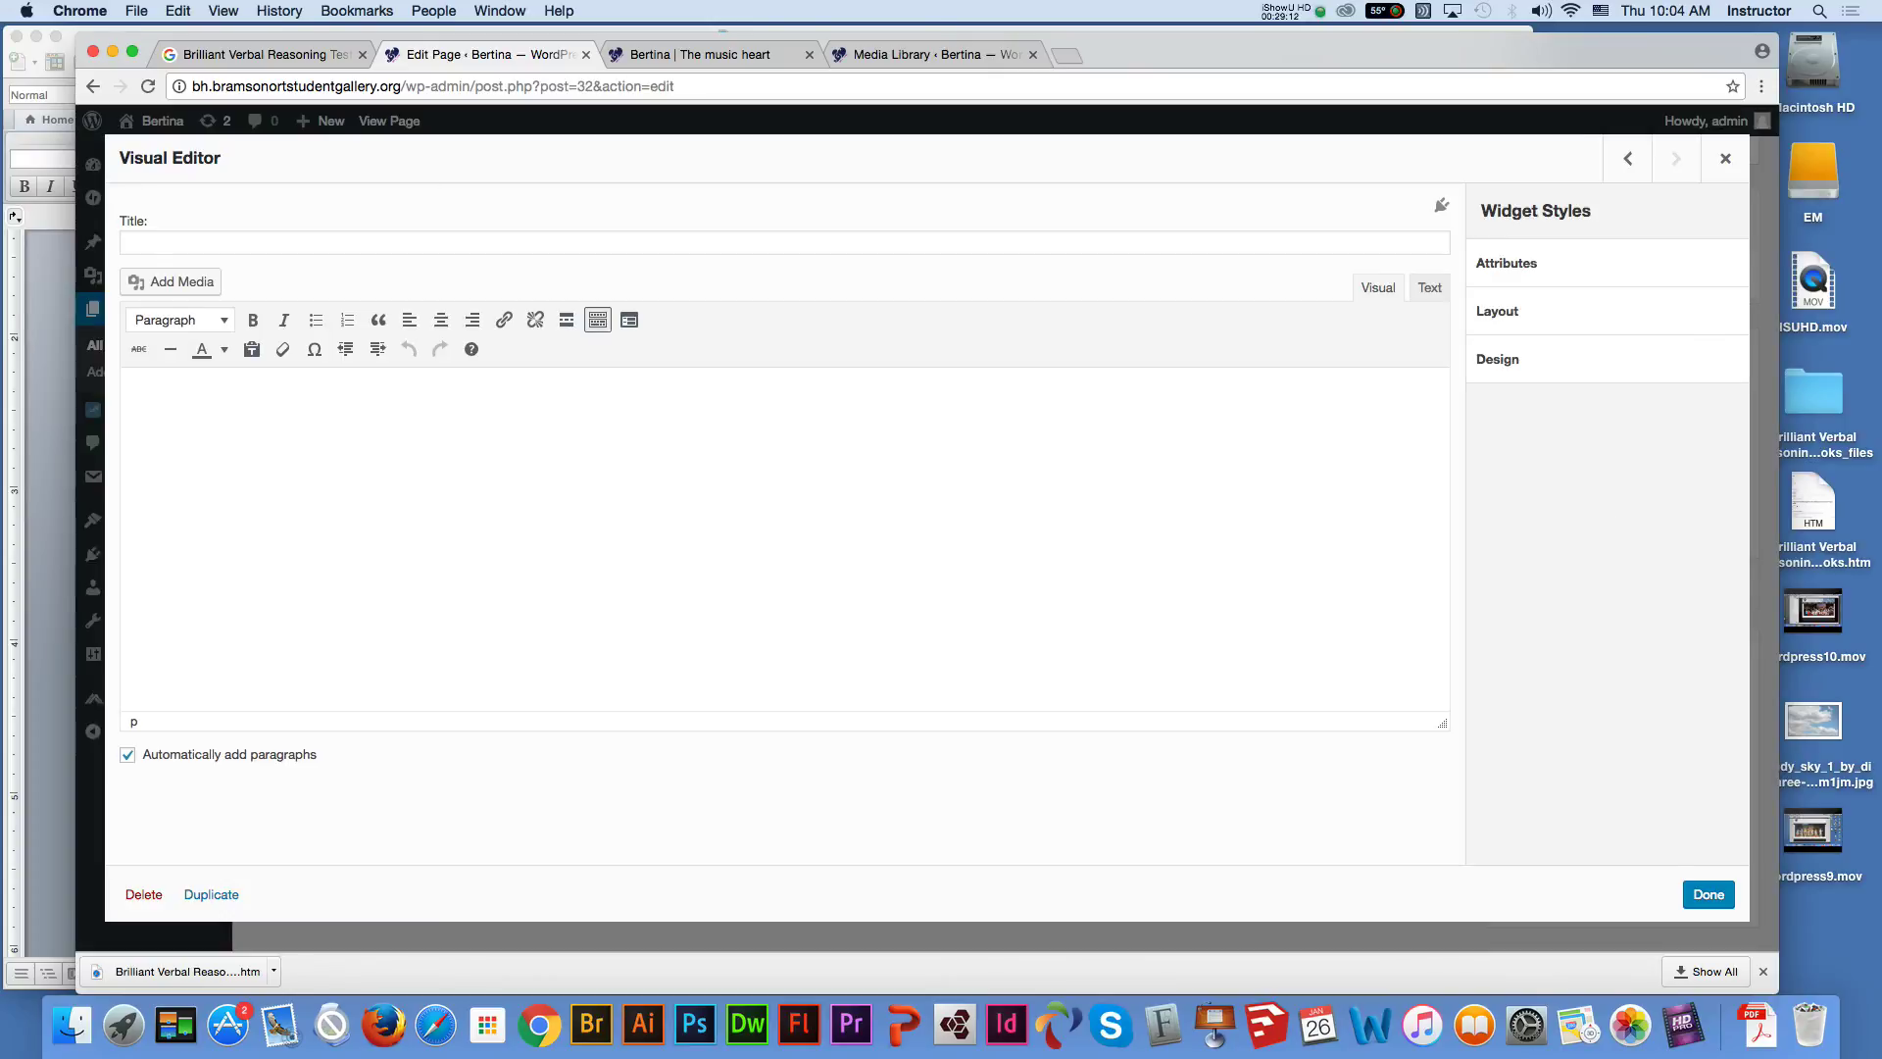
{"action": "type", "text": "[ctct form=\"121\"]"}
{"action": "key", "text": "Escape"}
{"action": "left_click", "coordinate": [1700, 583]}
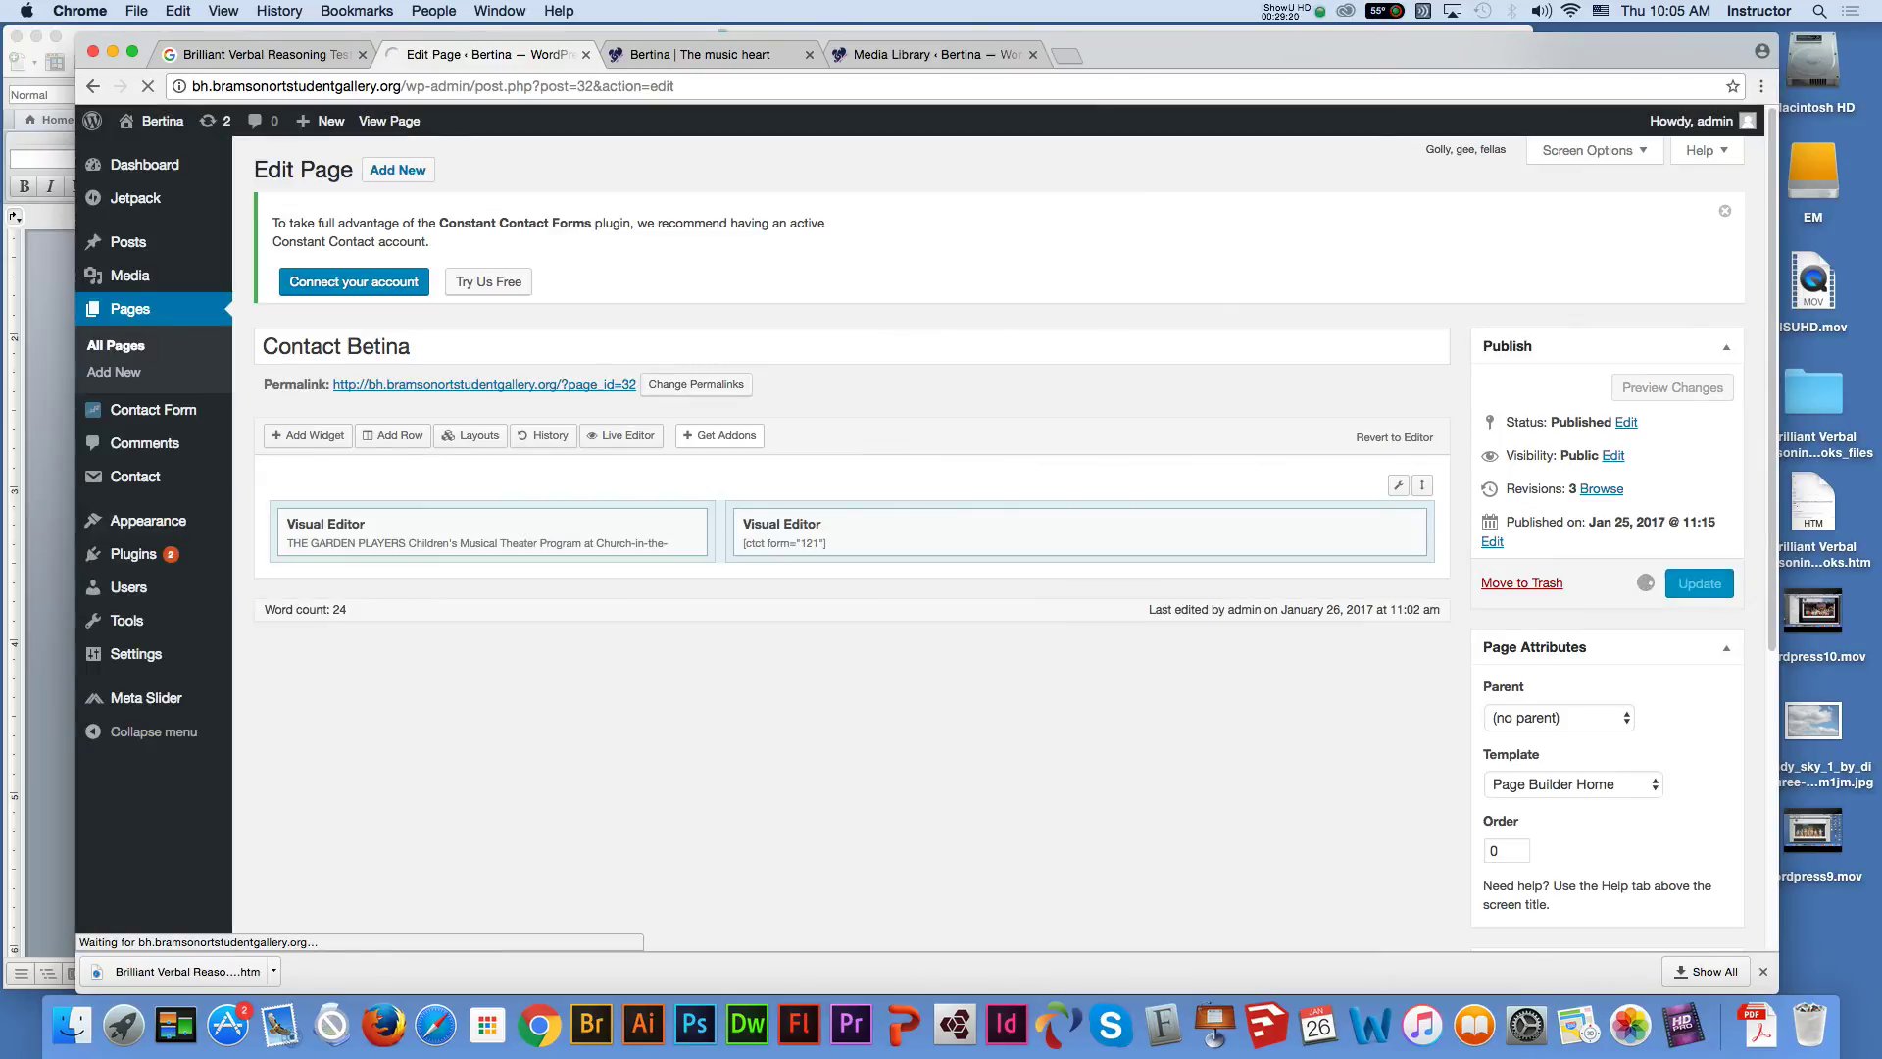
{"action": "left_click", "coordinate": [1672, 440]}
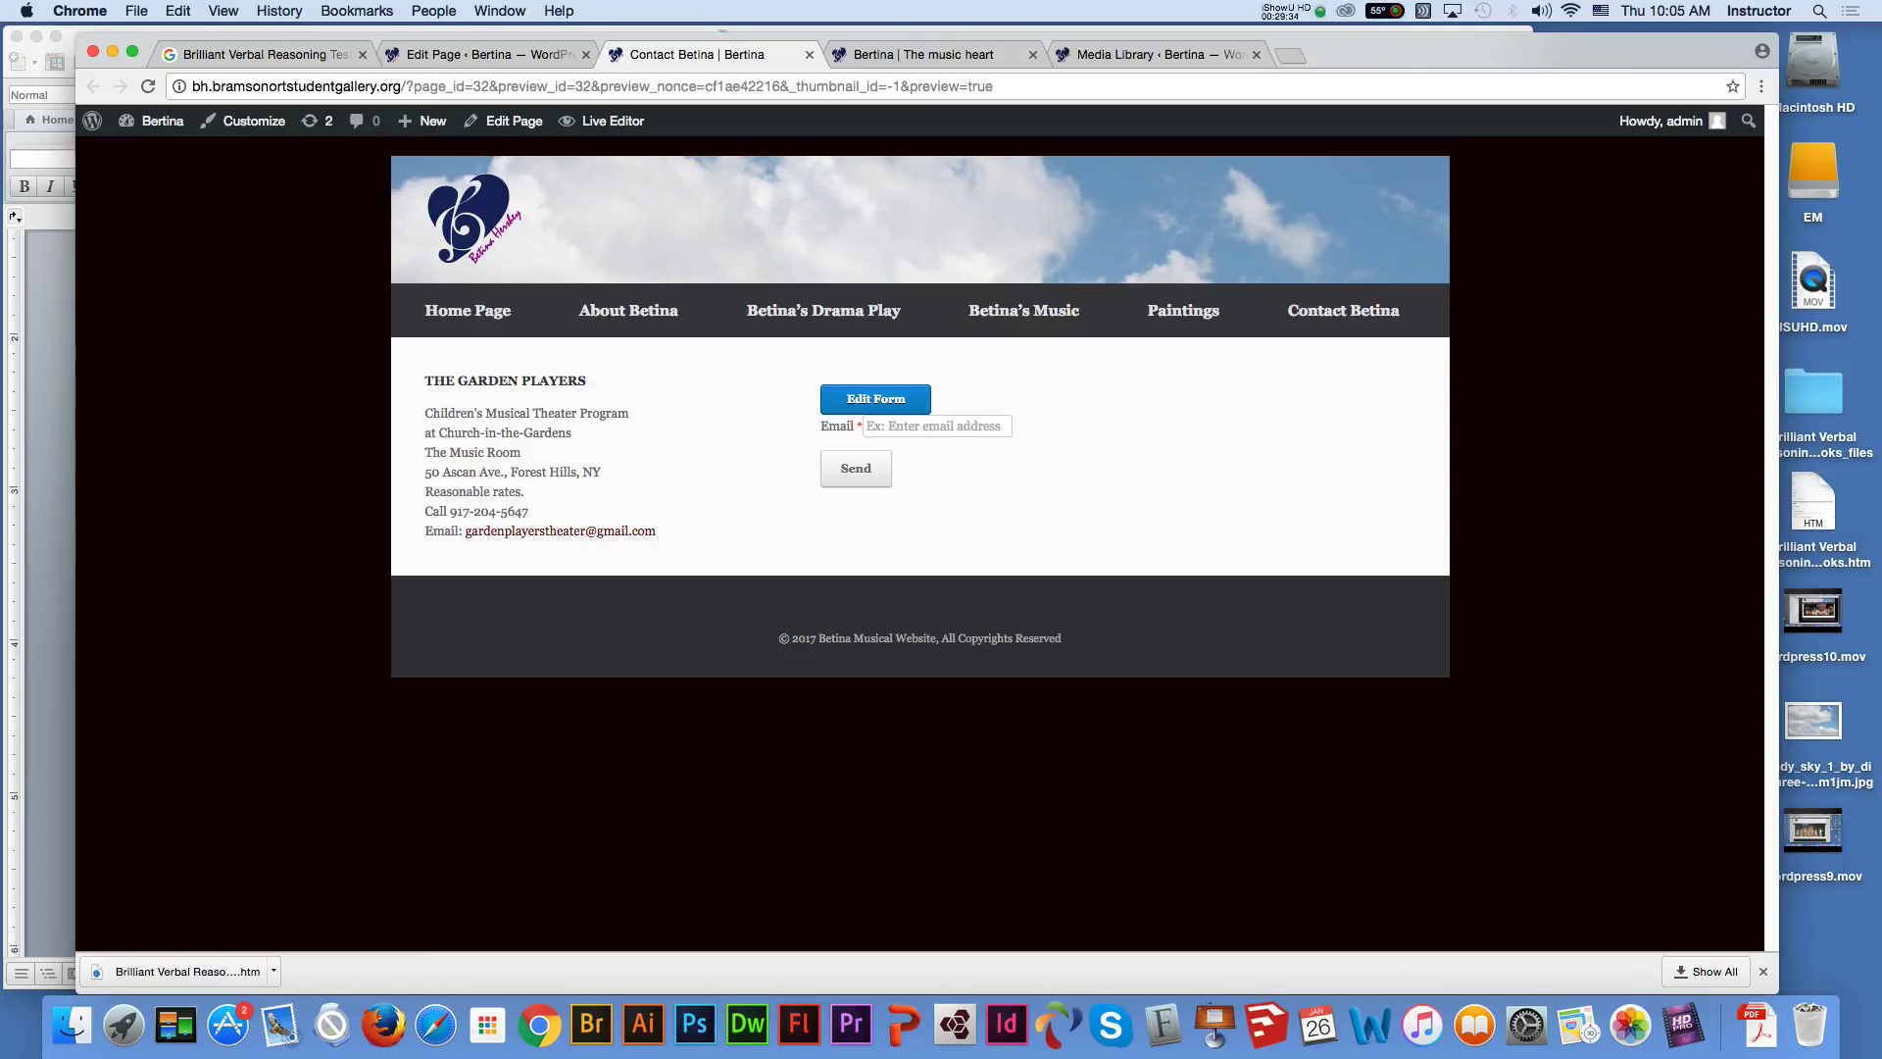
{"action": "left_click", "coordinate": [480, 54]}
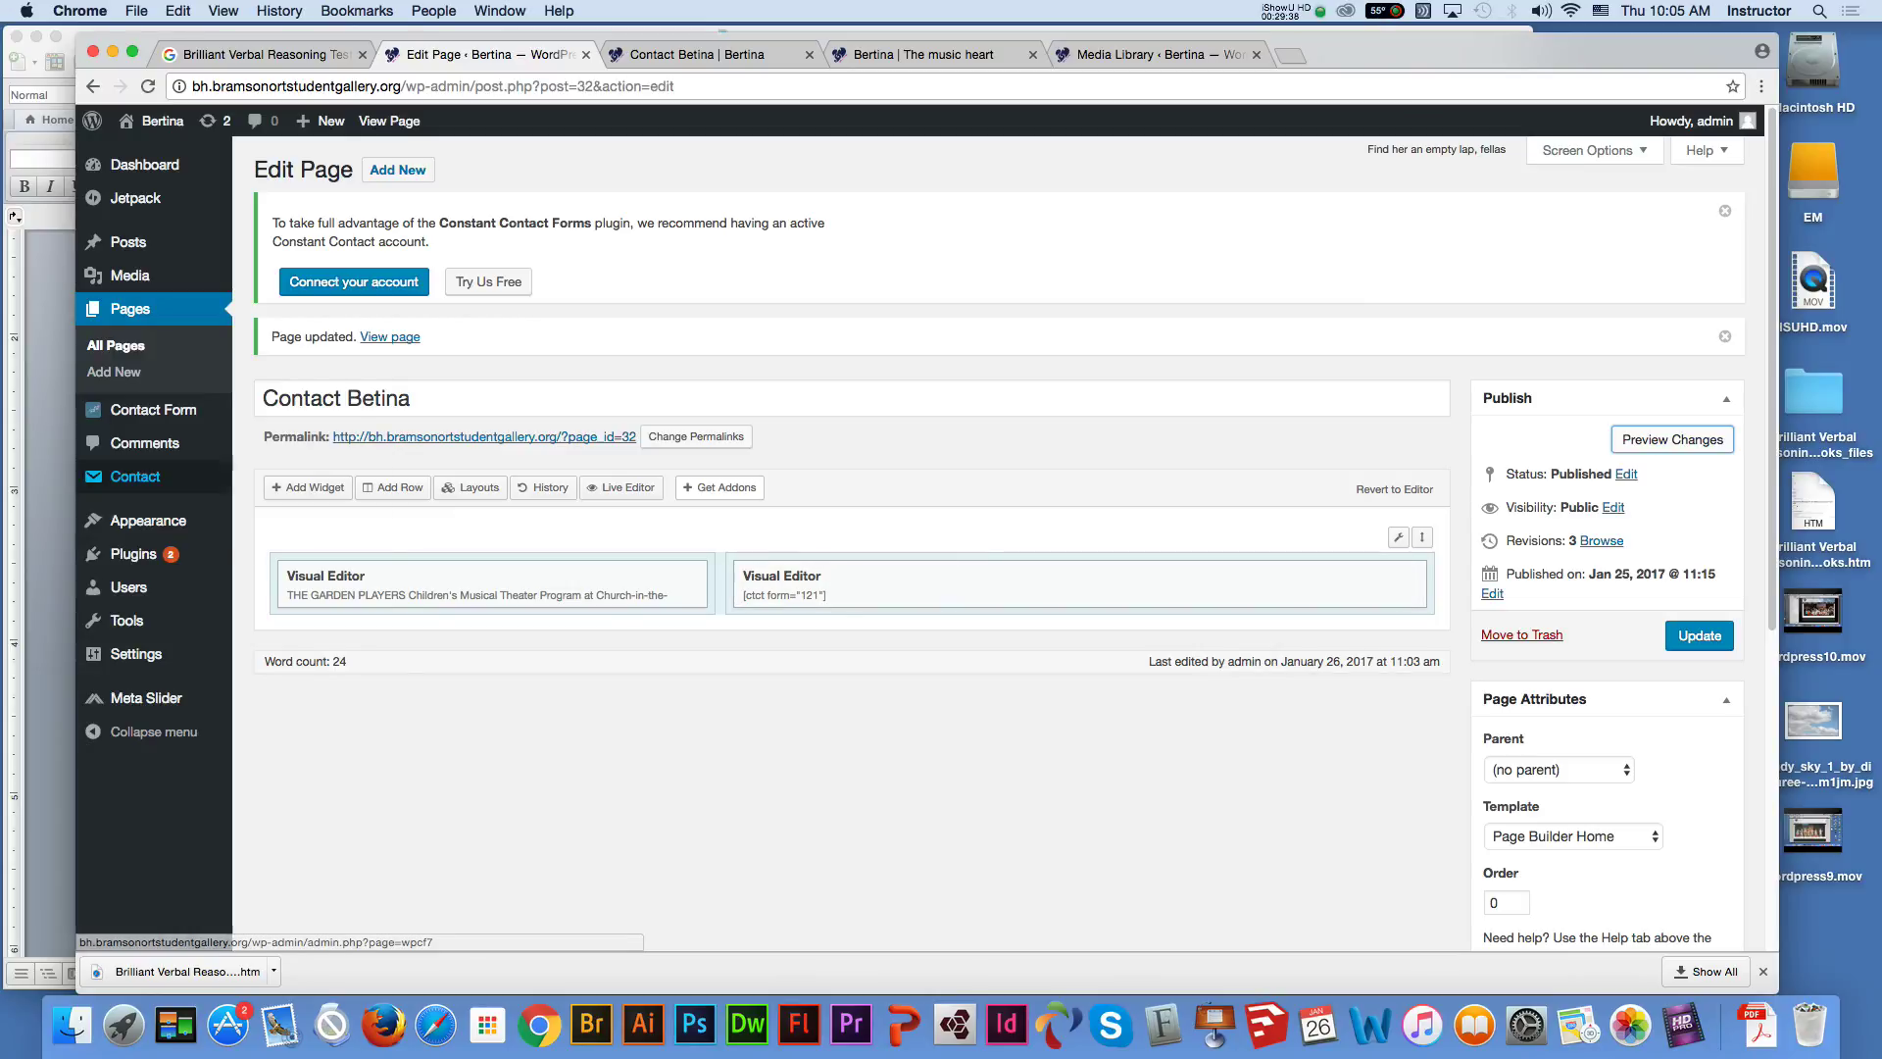
Replace the widget holding the form shortcode with a new empty Visual Editor widget
{"action": "mouse_move", "coordinate": [137, 477]}
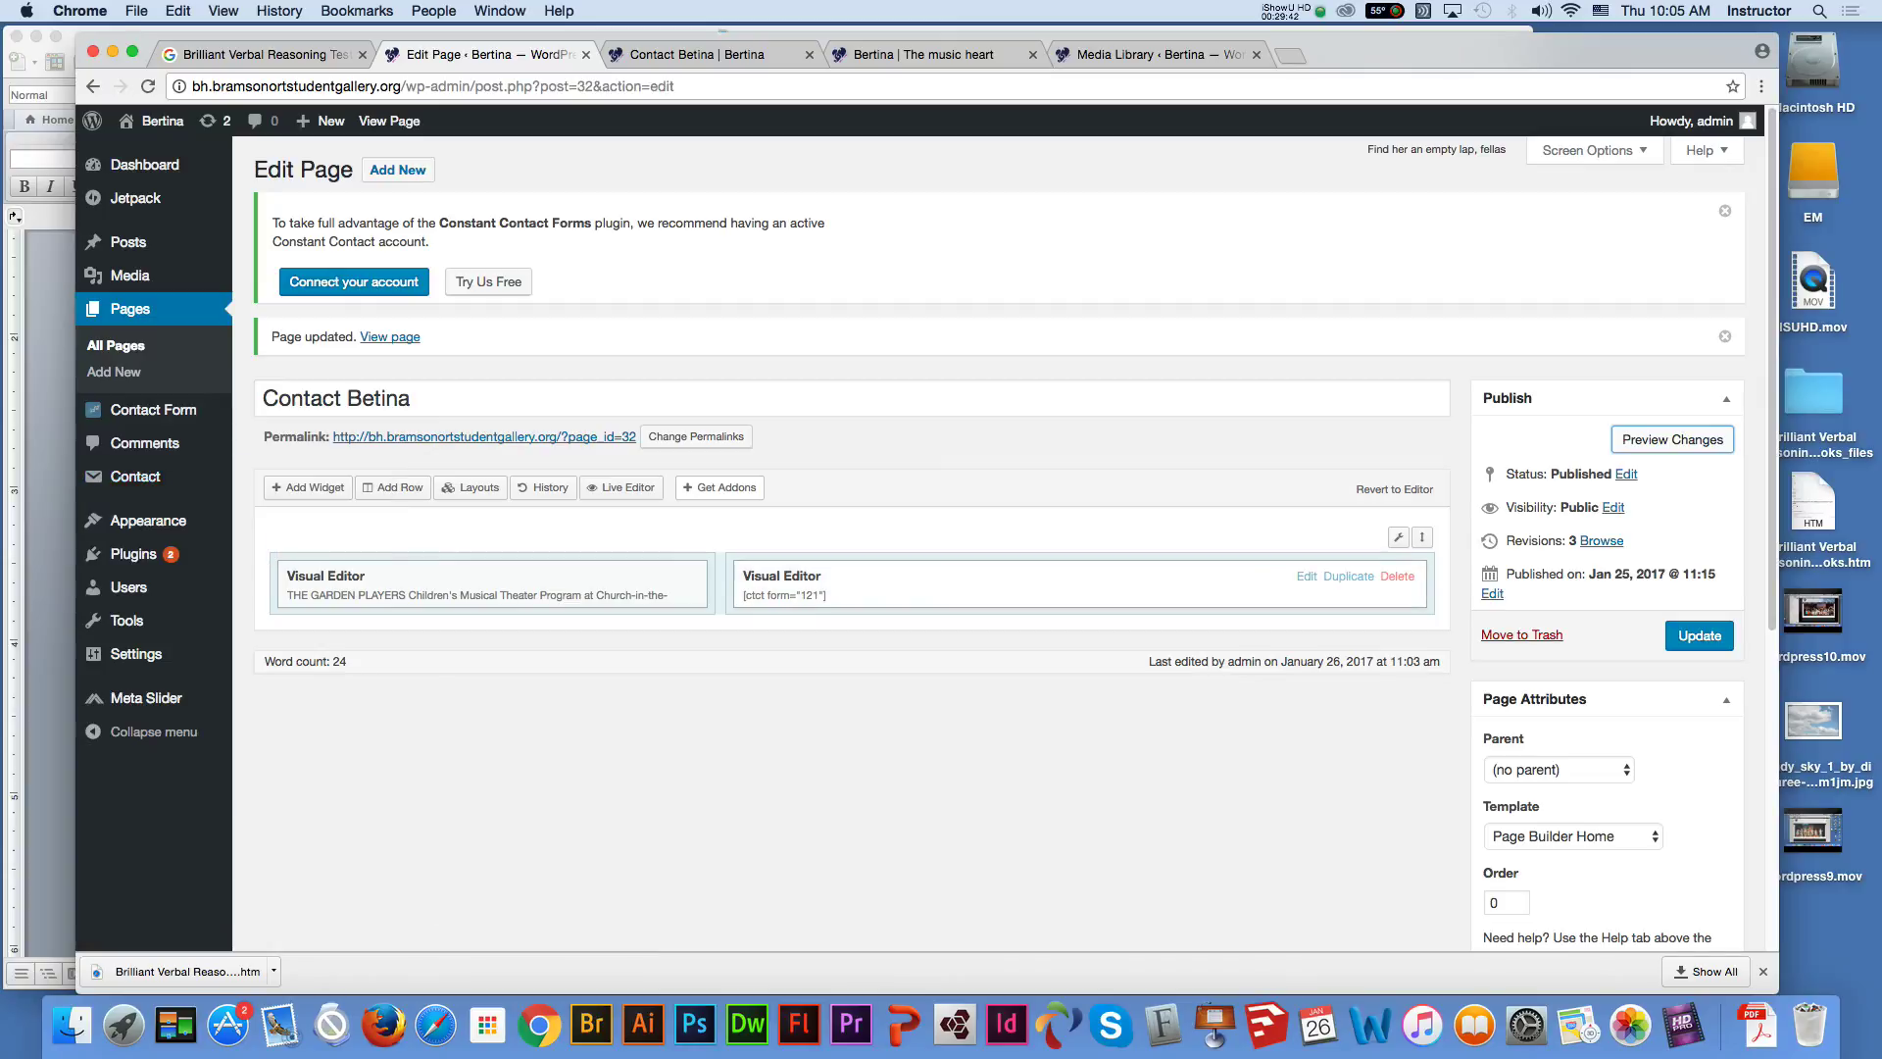
{"action": "left_click", "coordinate": [1398, 576]}
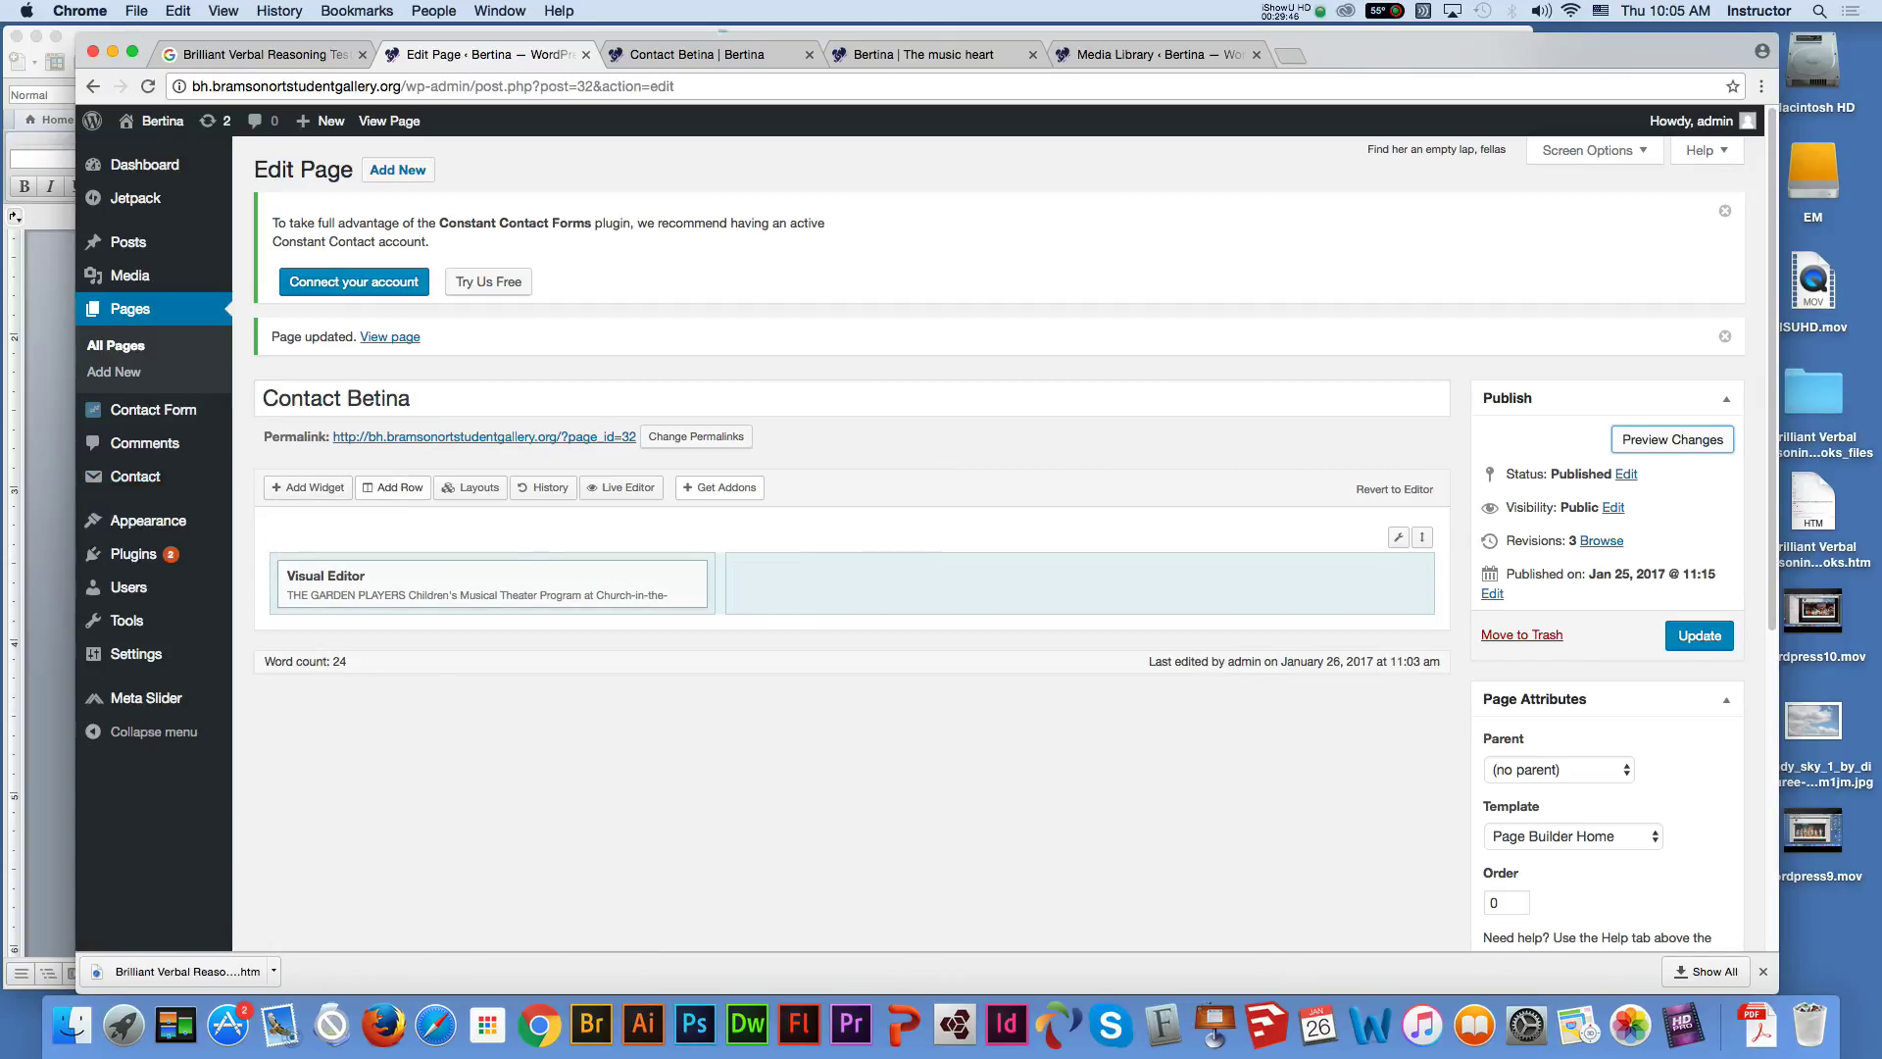
{"action": "left_click", "coordinate": [307, 487]}
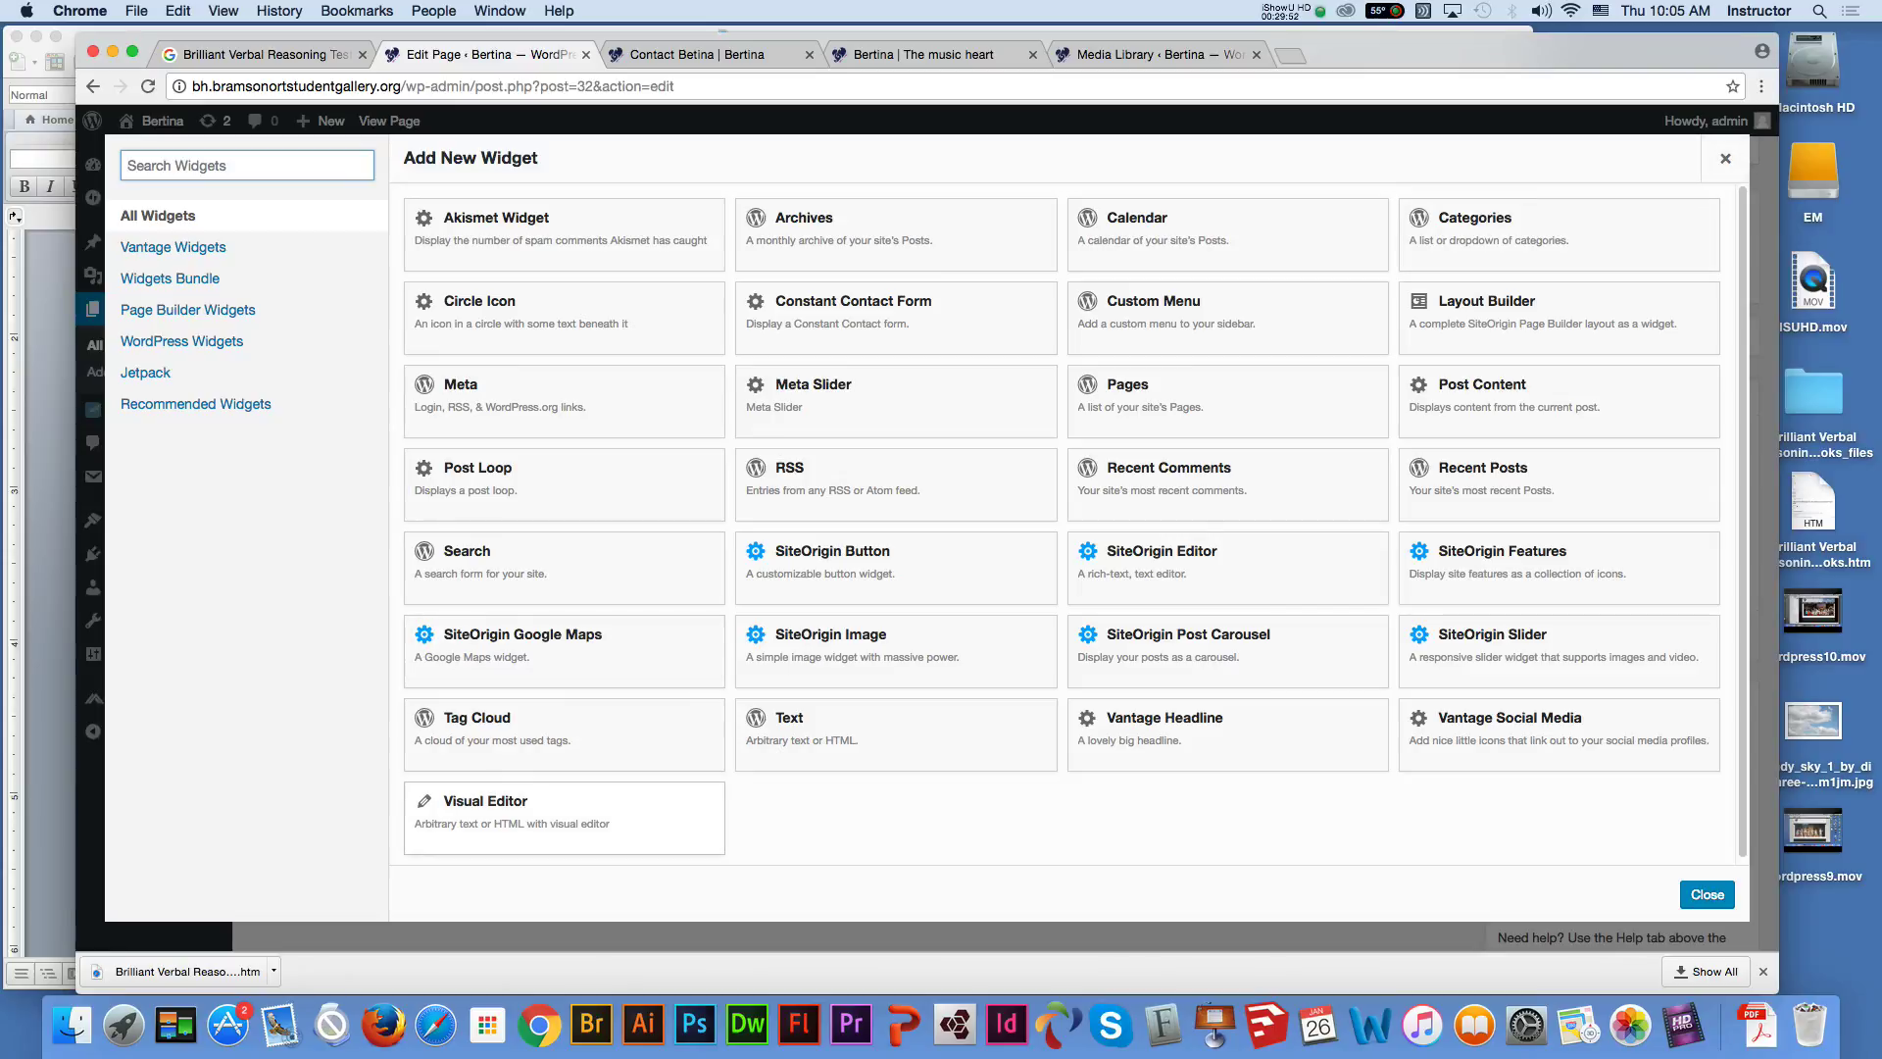
{"action": "left_click", "coordinate": [470, 808]}
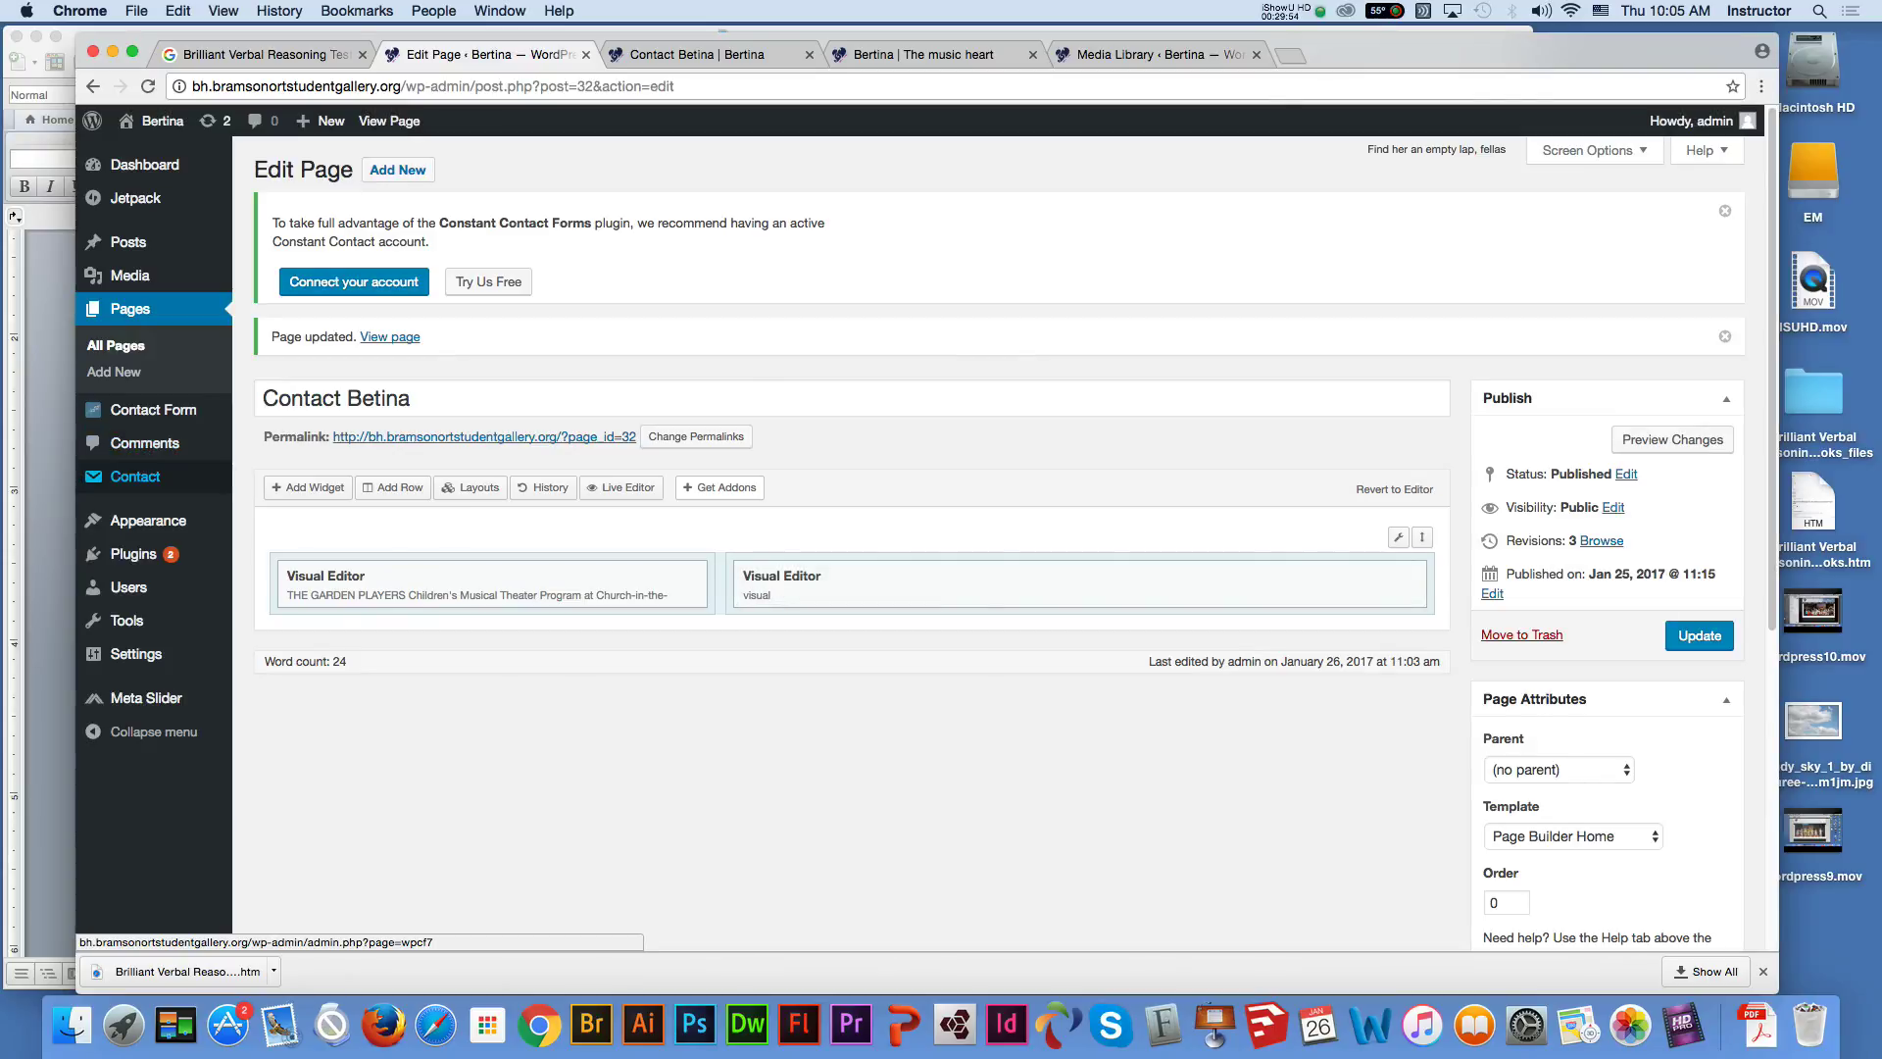
Open the Contact Form 7 list of forms and copy the shortcode of Contact form 1
{"action": "mouse_move", "coordinate": [137, 476]}
{"action": "left_click", "coordinate": [289, 478]}
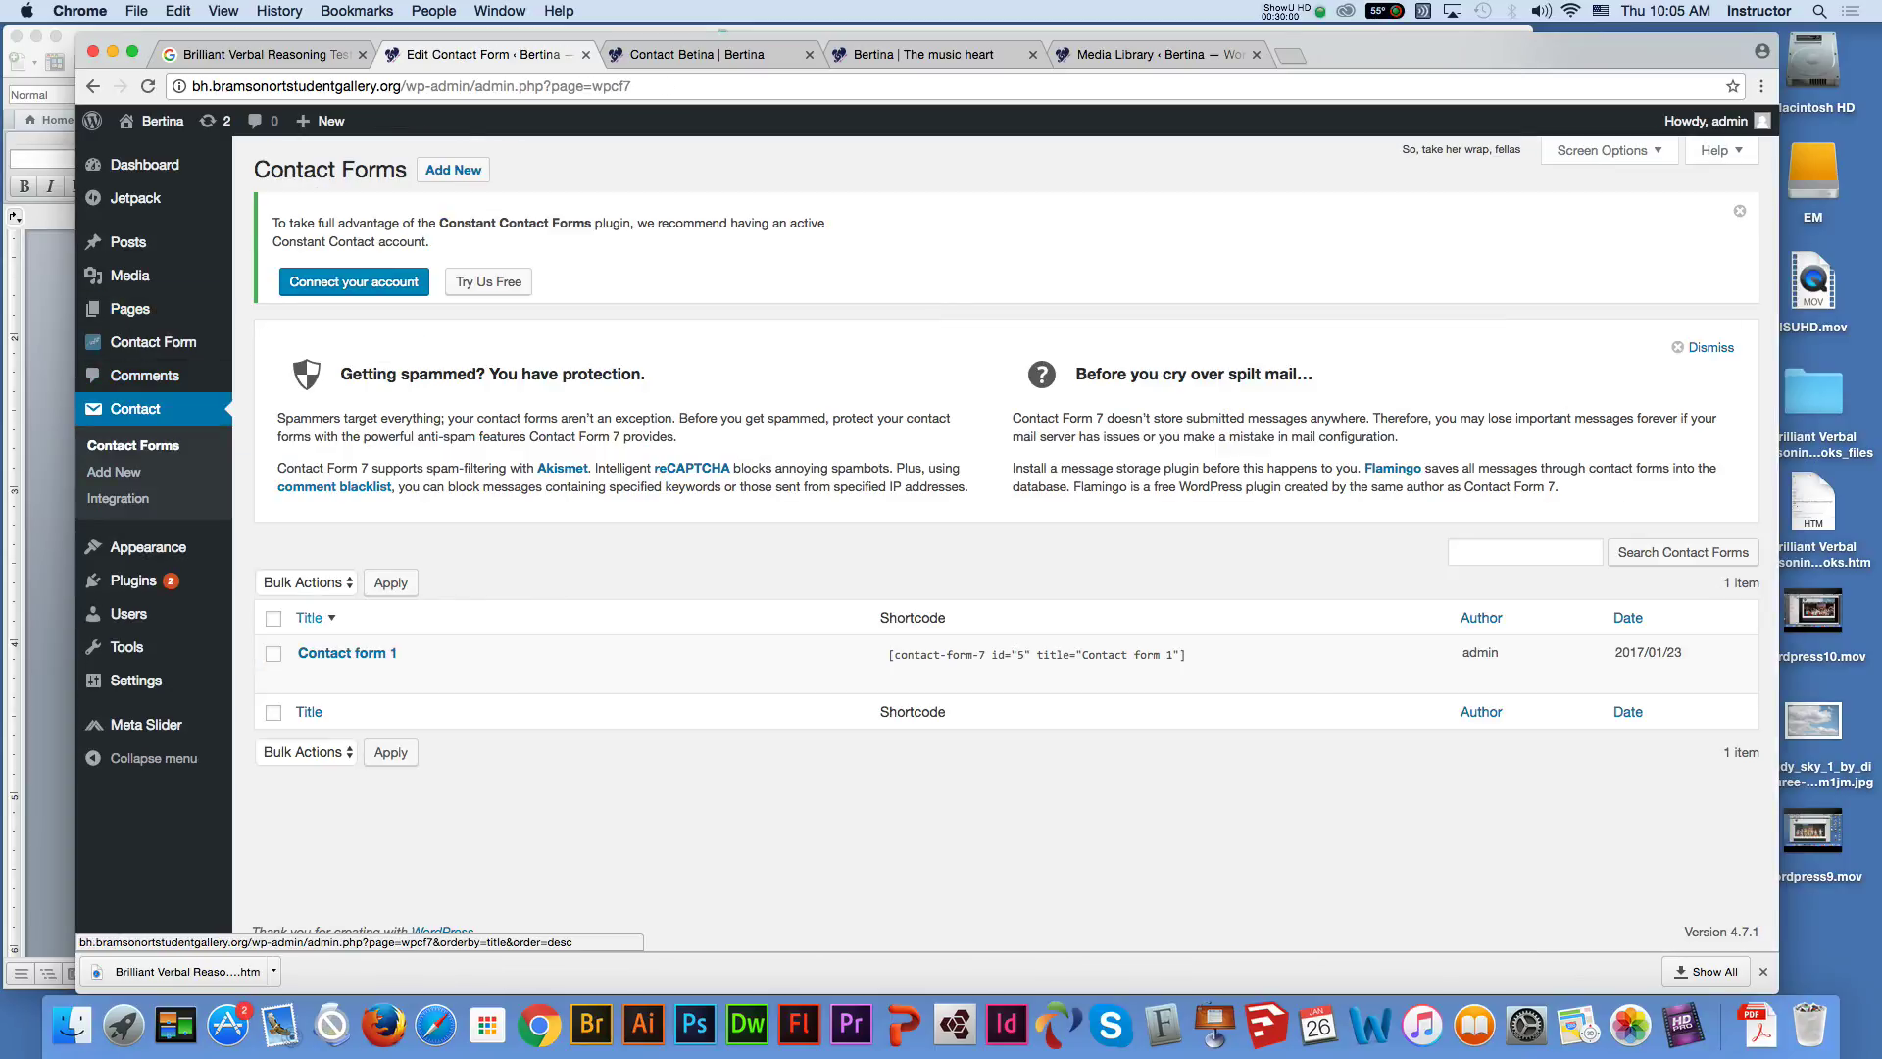
{"action": "left_click", "coordinate": [1036, 655]}
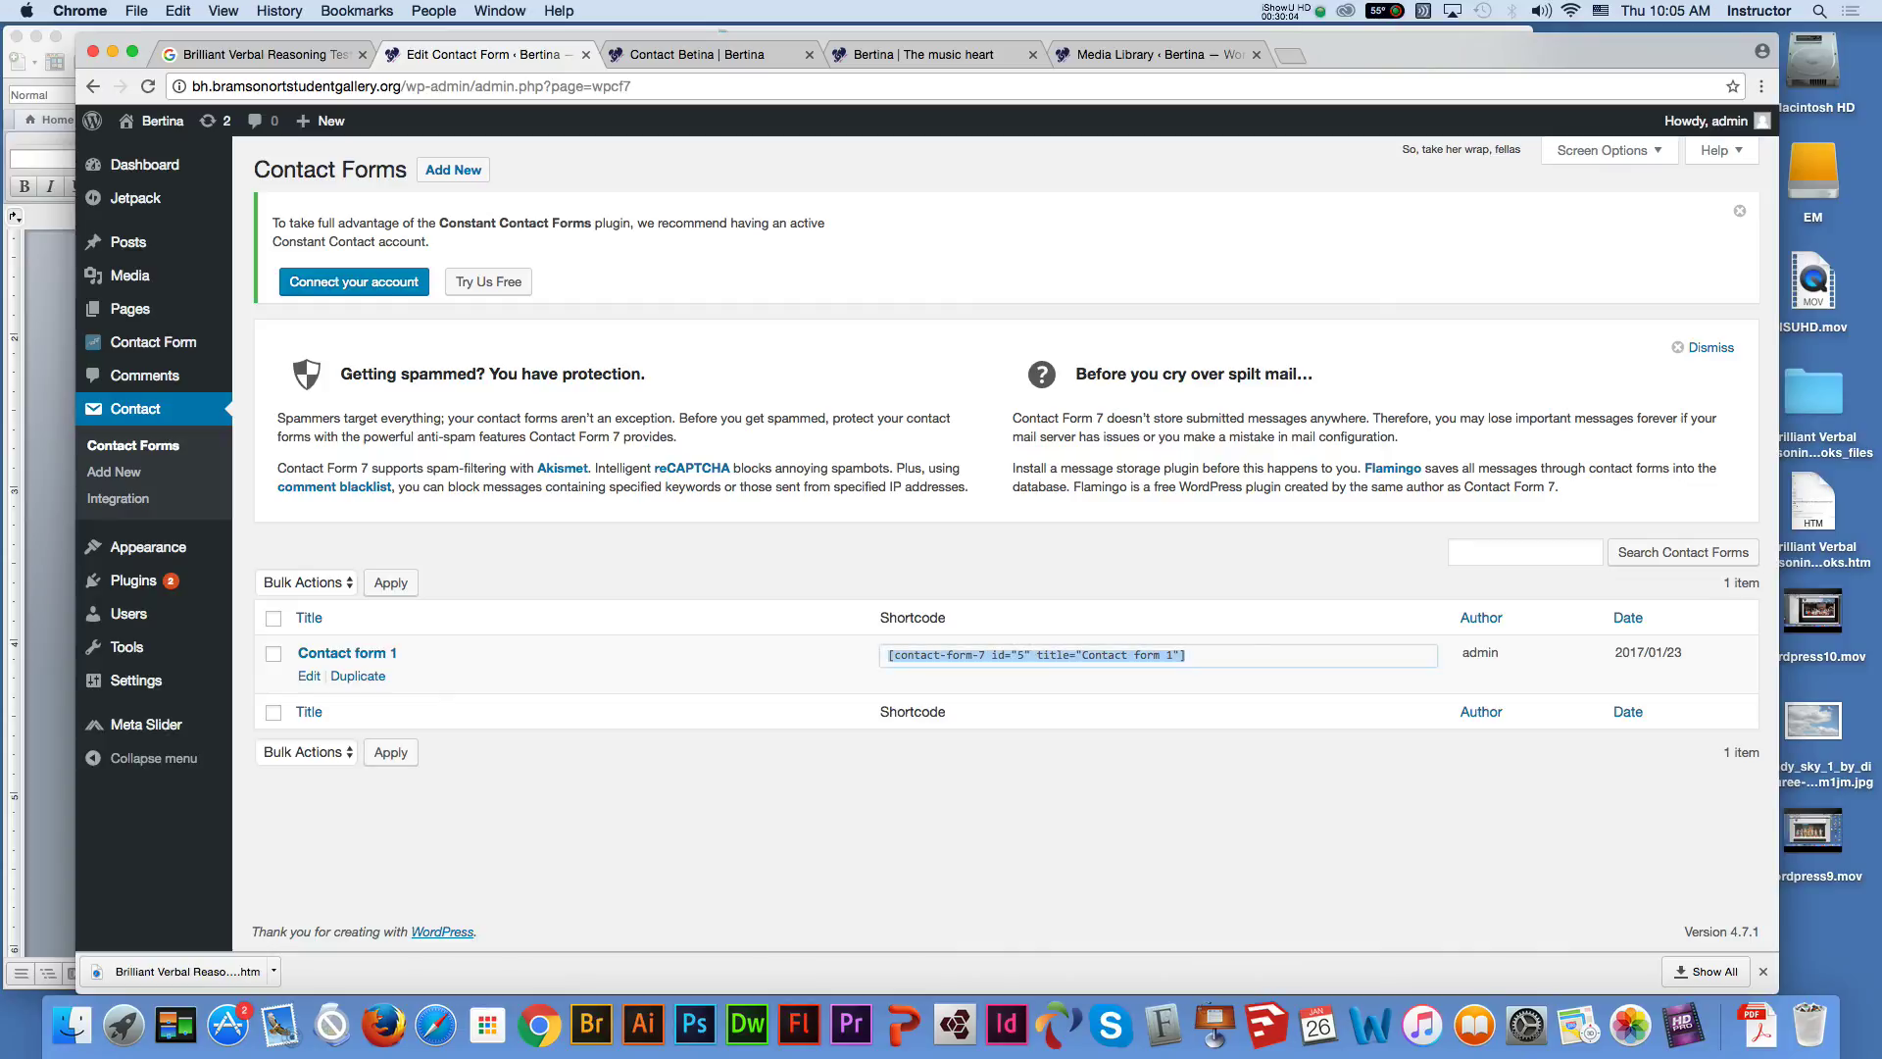
Open the Contact Betina page for editing from the list of all pages
{"action": "mouse_move", "coordinate": [133, 309]}
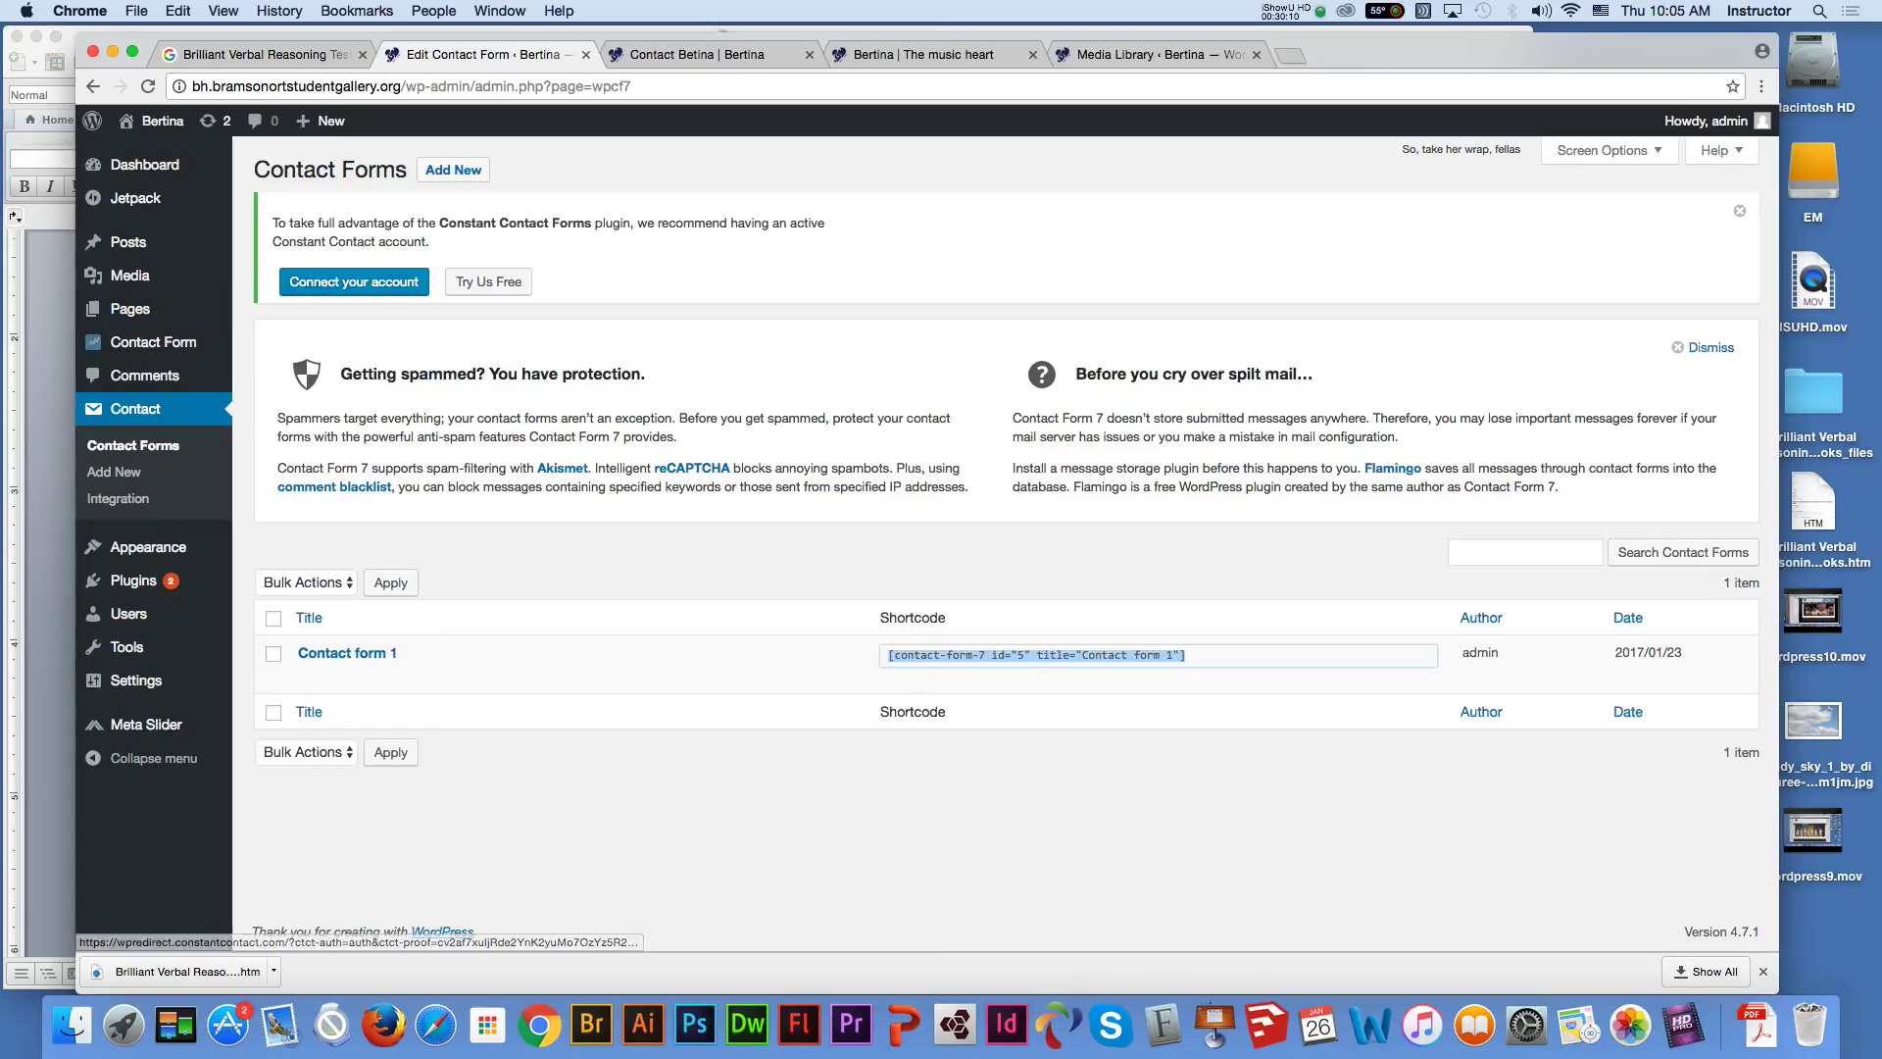
{"action": "left_click", "coordinate": [708, 54]}
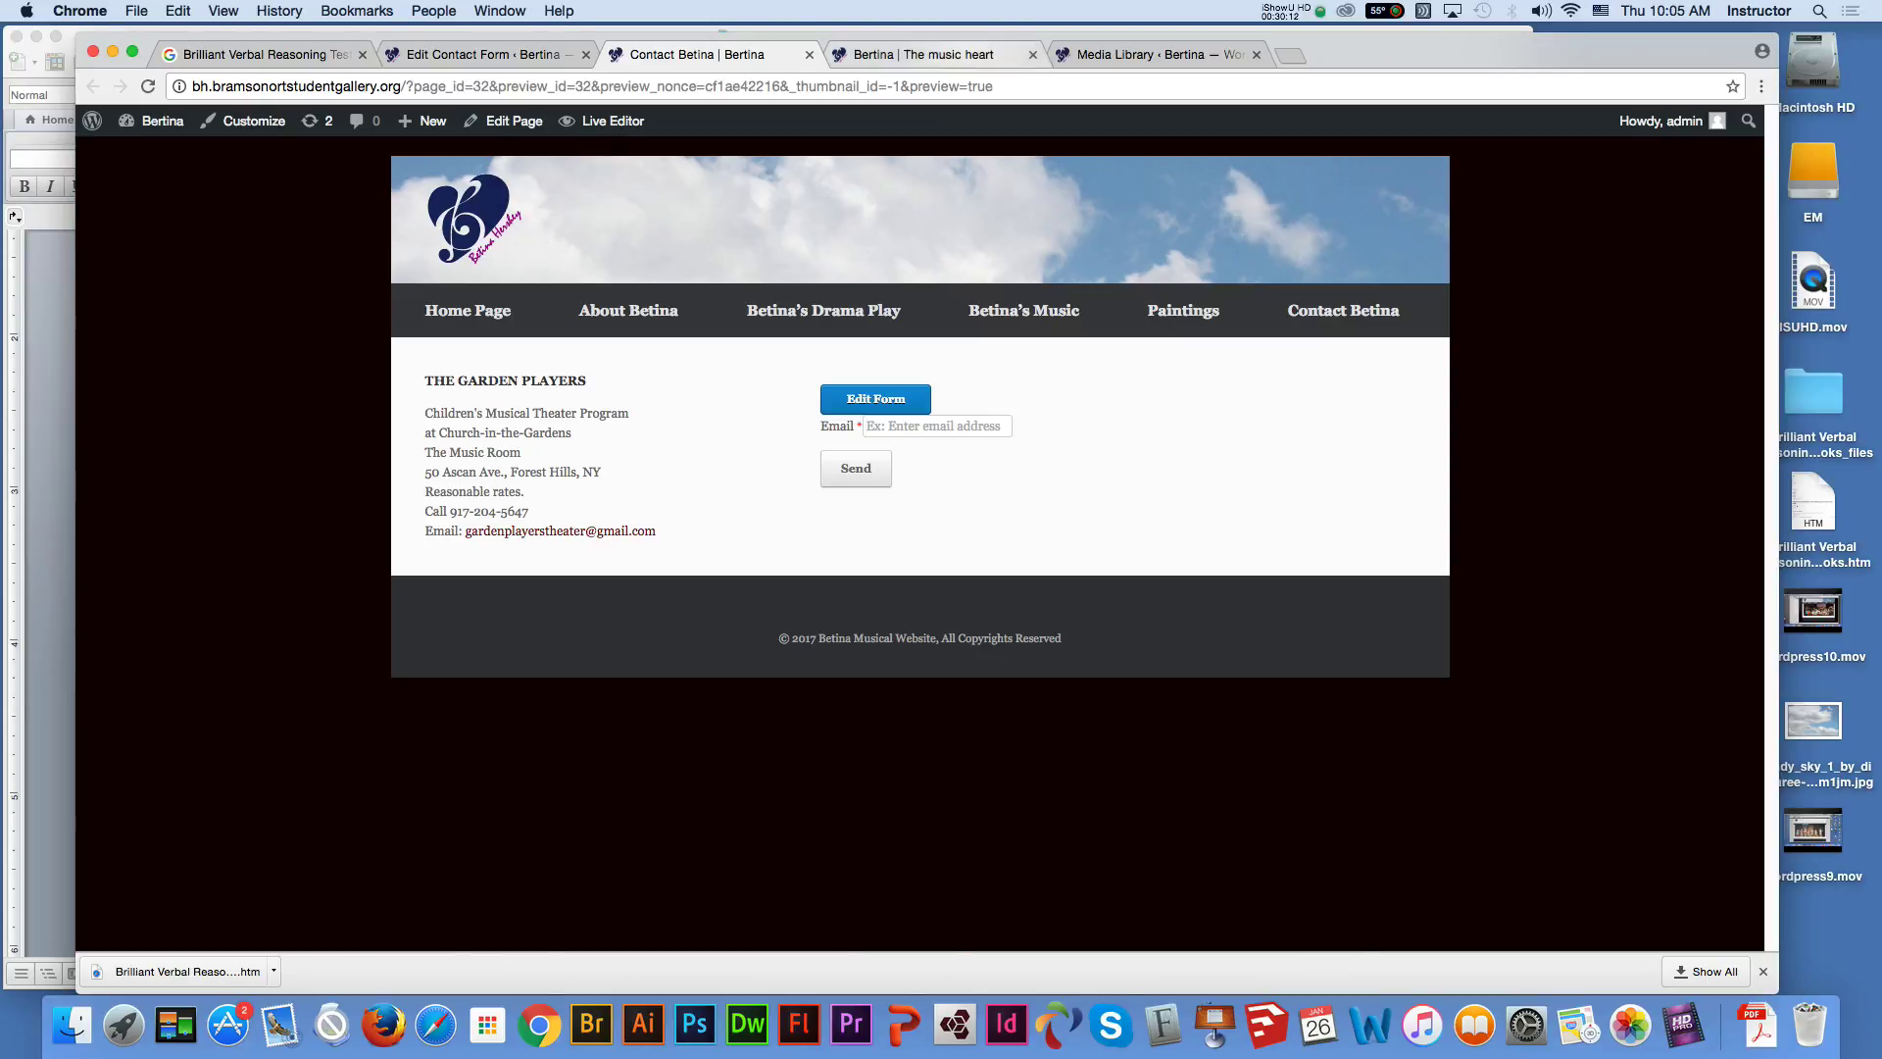
{"action": "key", "text": "ctrl+Tab"}
{"action": "key", "text": "ctrl+Tab"}
{"action": "key", "text": "ctrl+Tab"}
{"action": "key", "text": "ctrl+Tab"}
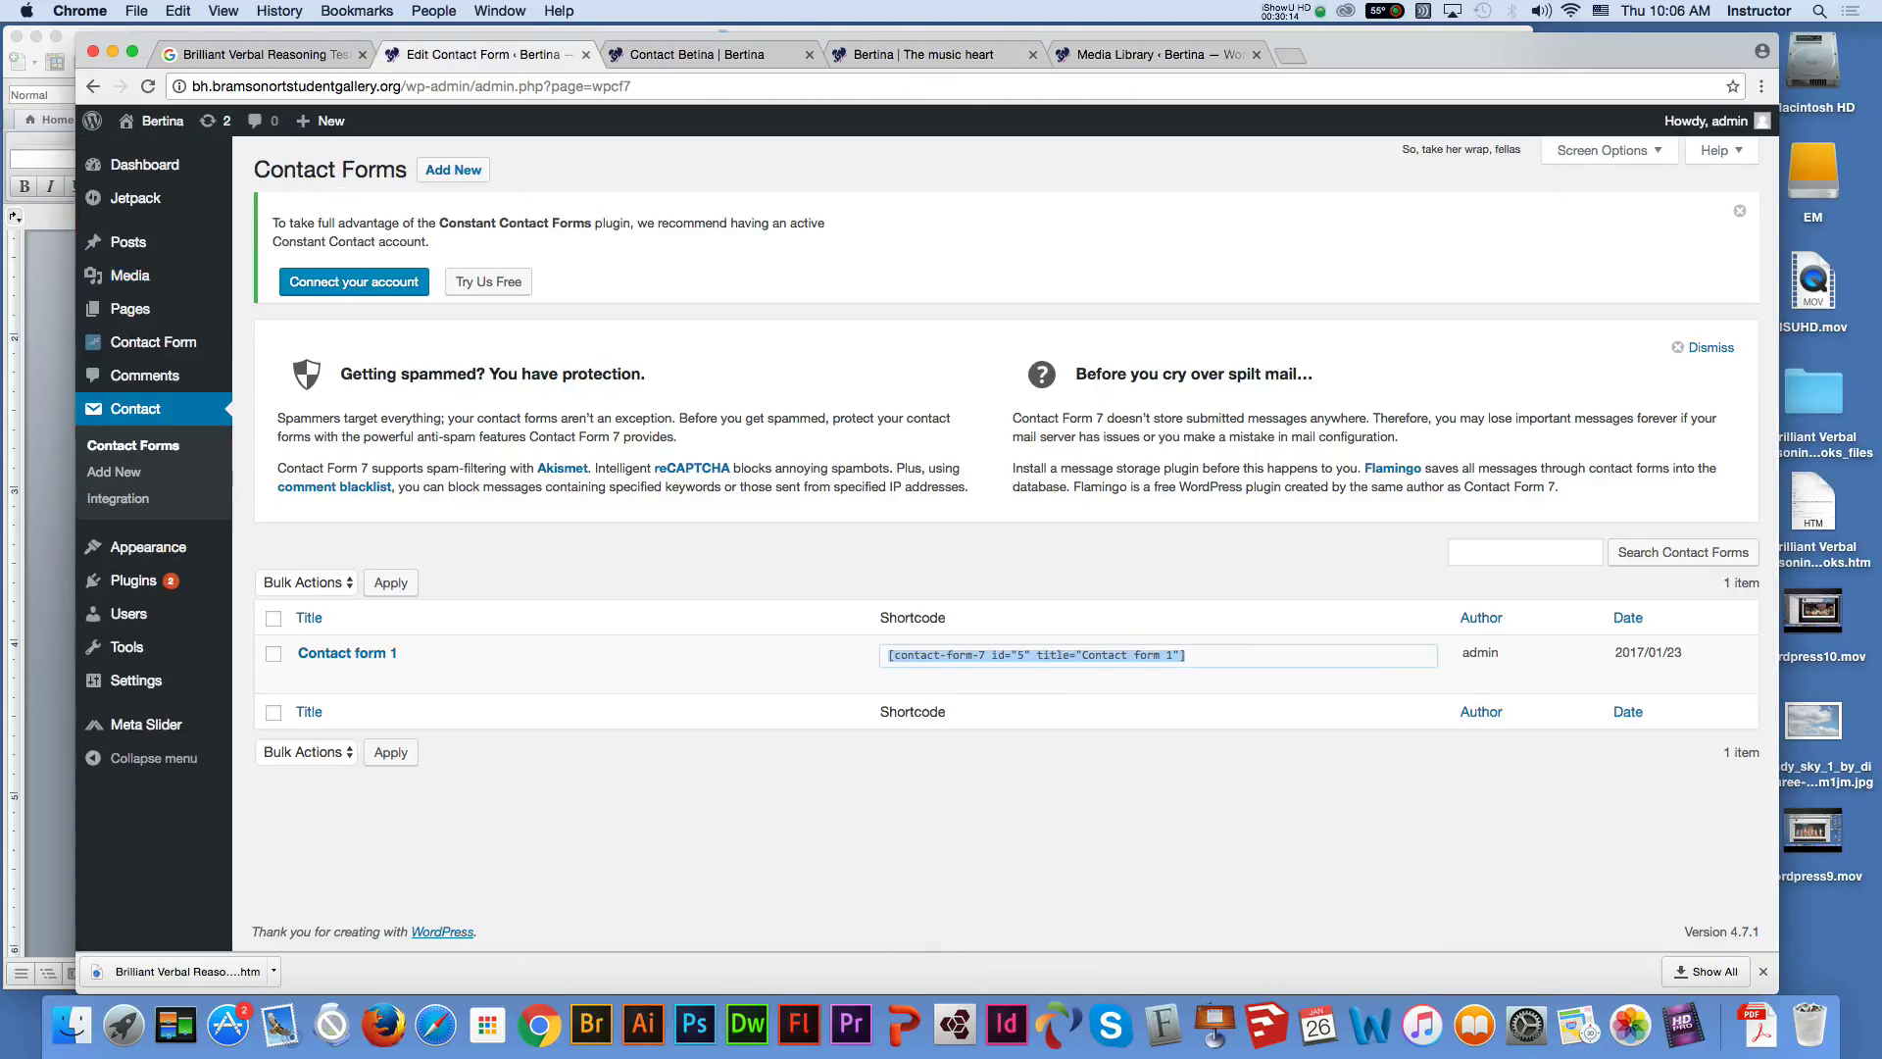
{"action": "left_click", "coordinate": [272, 311]}
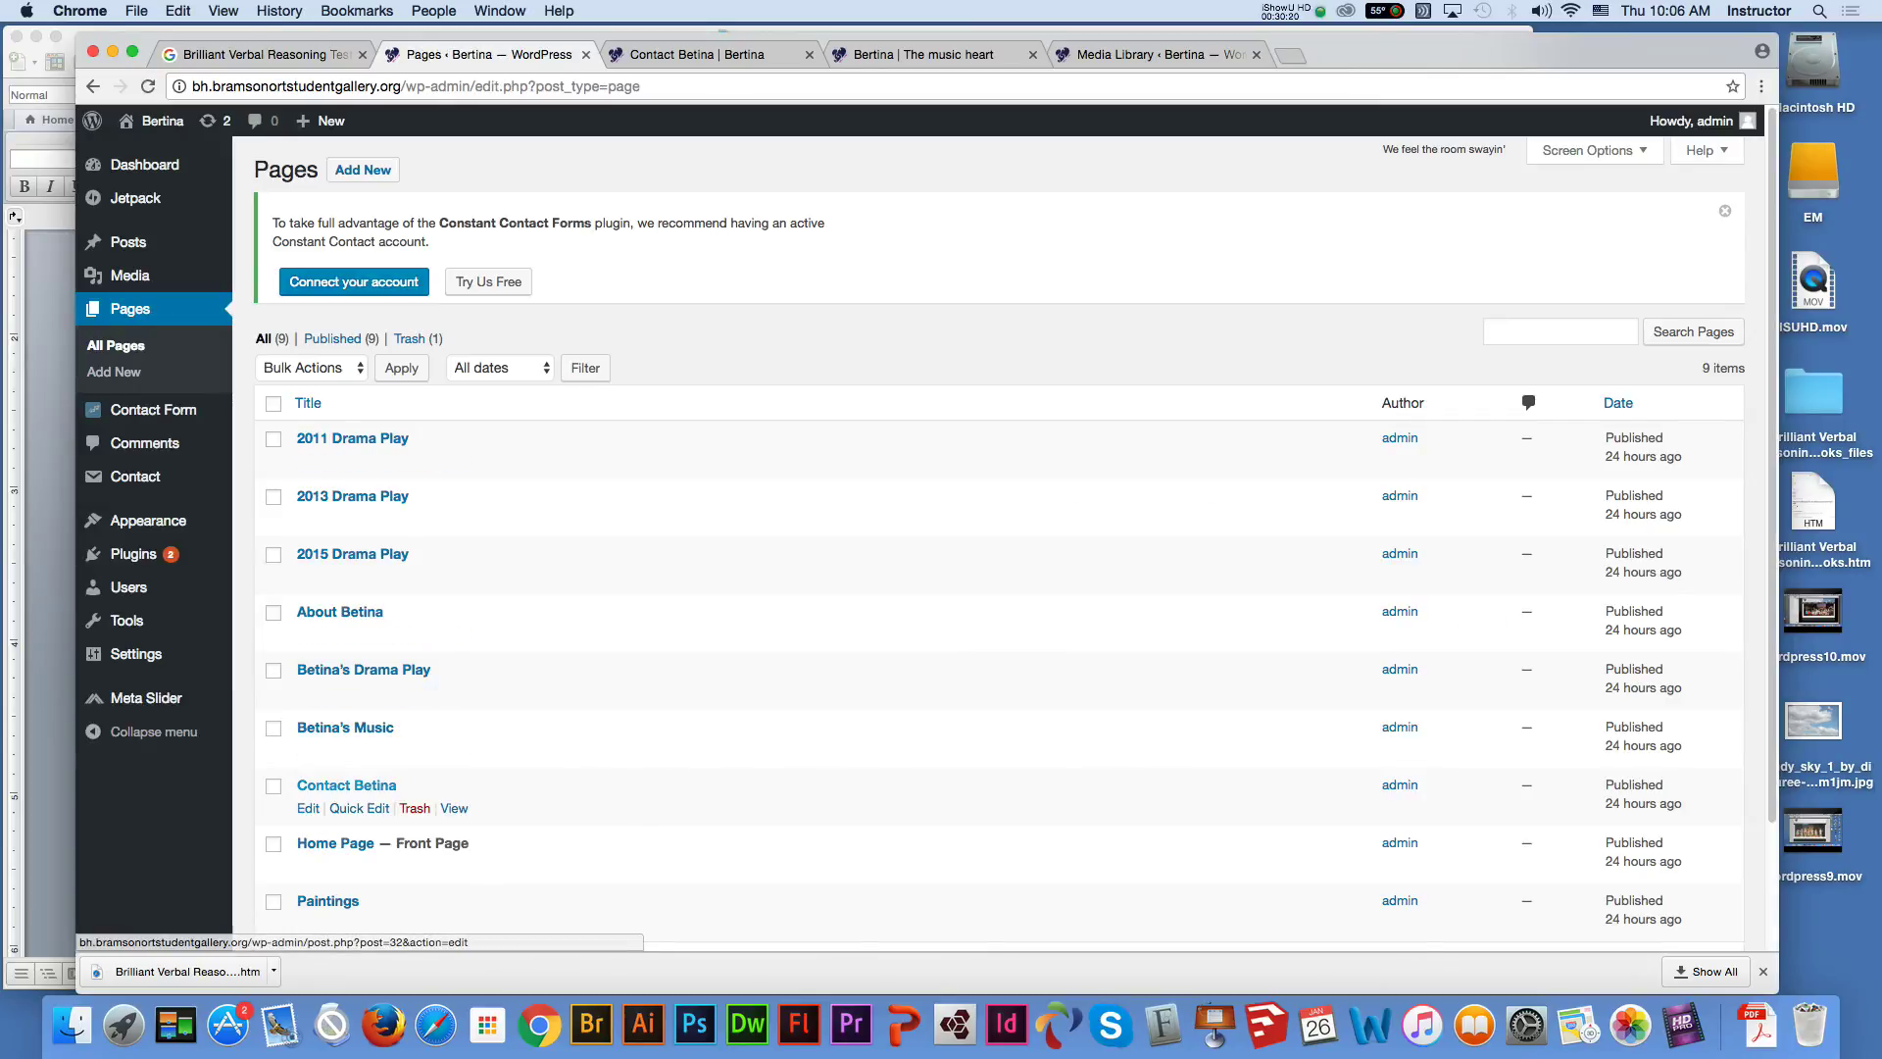
{"action": "left_click", "coordinate": [347, 785]}
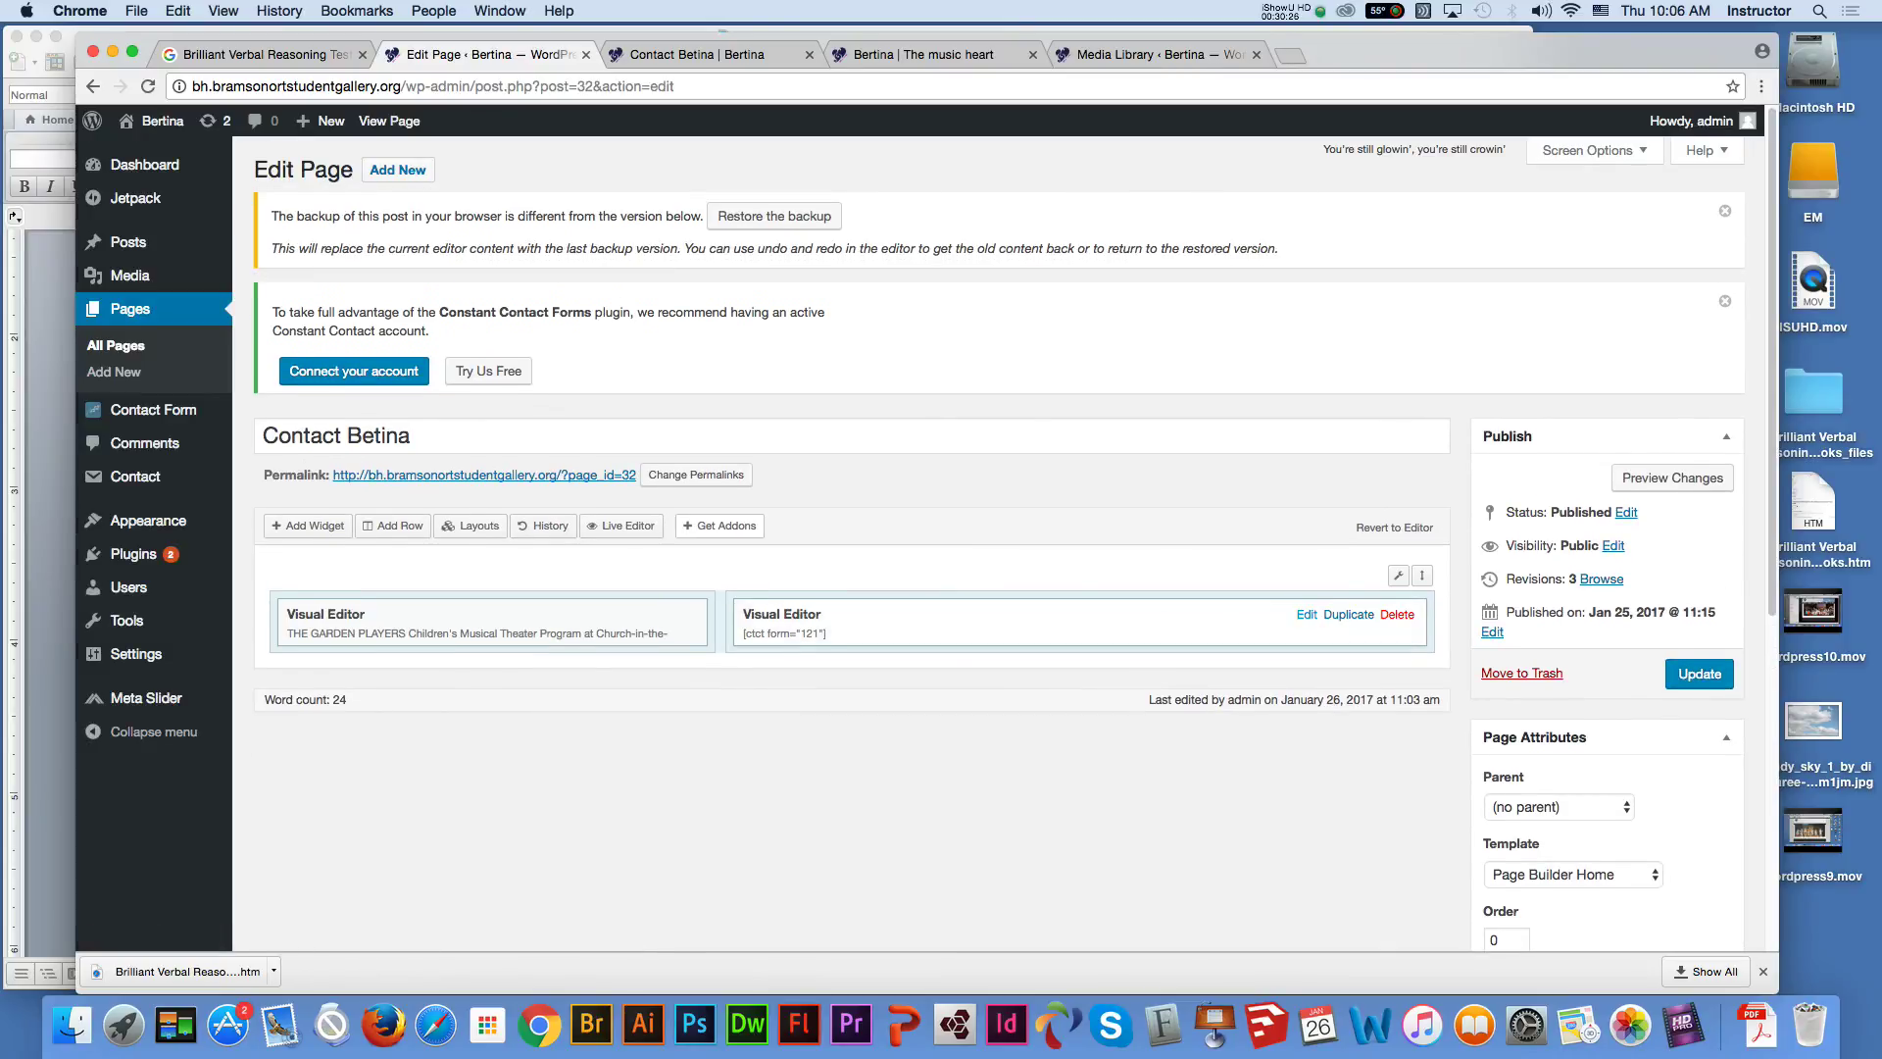
Replace the second Visual Editor widget's content with [contact-form-7 id="5" title="Contact form 1"] and update the page
{"action": "left_click", "coordinate": [1306, 614]}
{"action": "left_click_drag", "start_coordinate": [250, 395], "coordinate": [130, 396]}
{"action": "type", "text": "[contact-form-7 id=\"5\" title=\"Contact form 1\"]"}
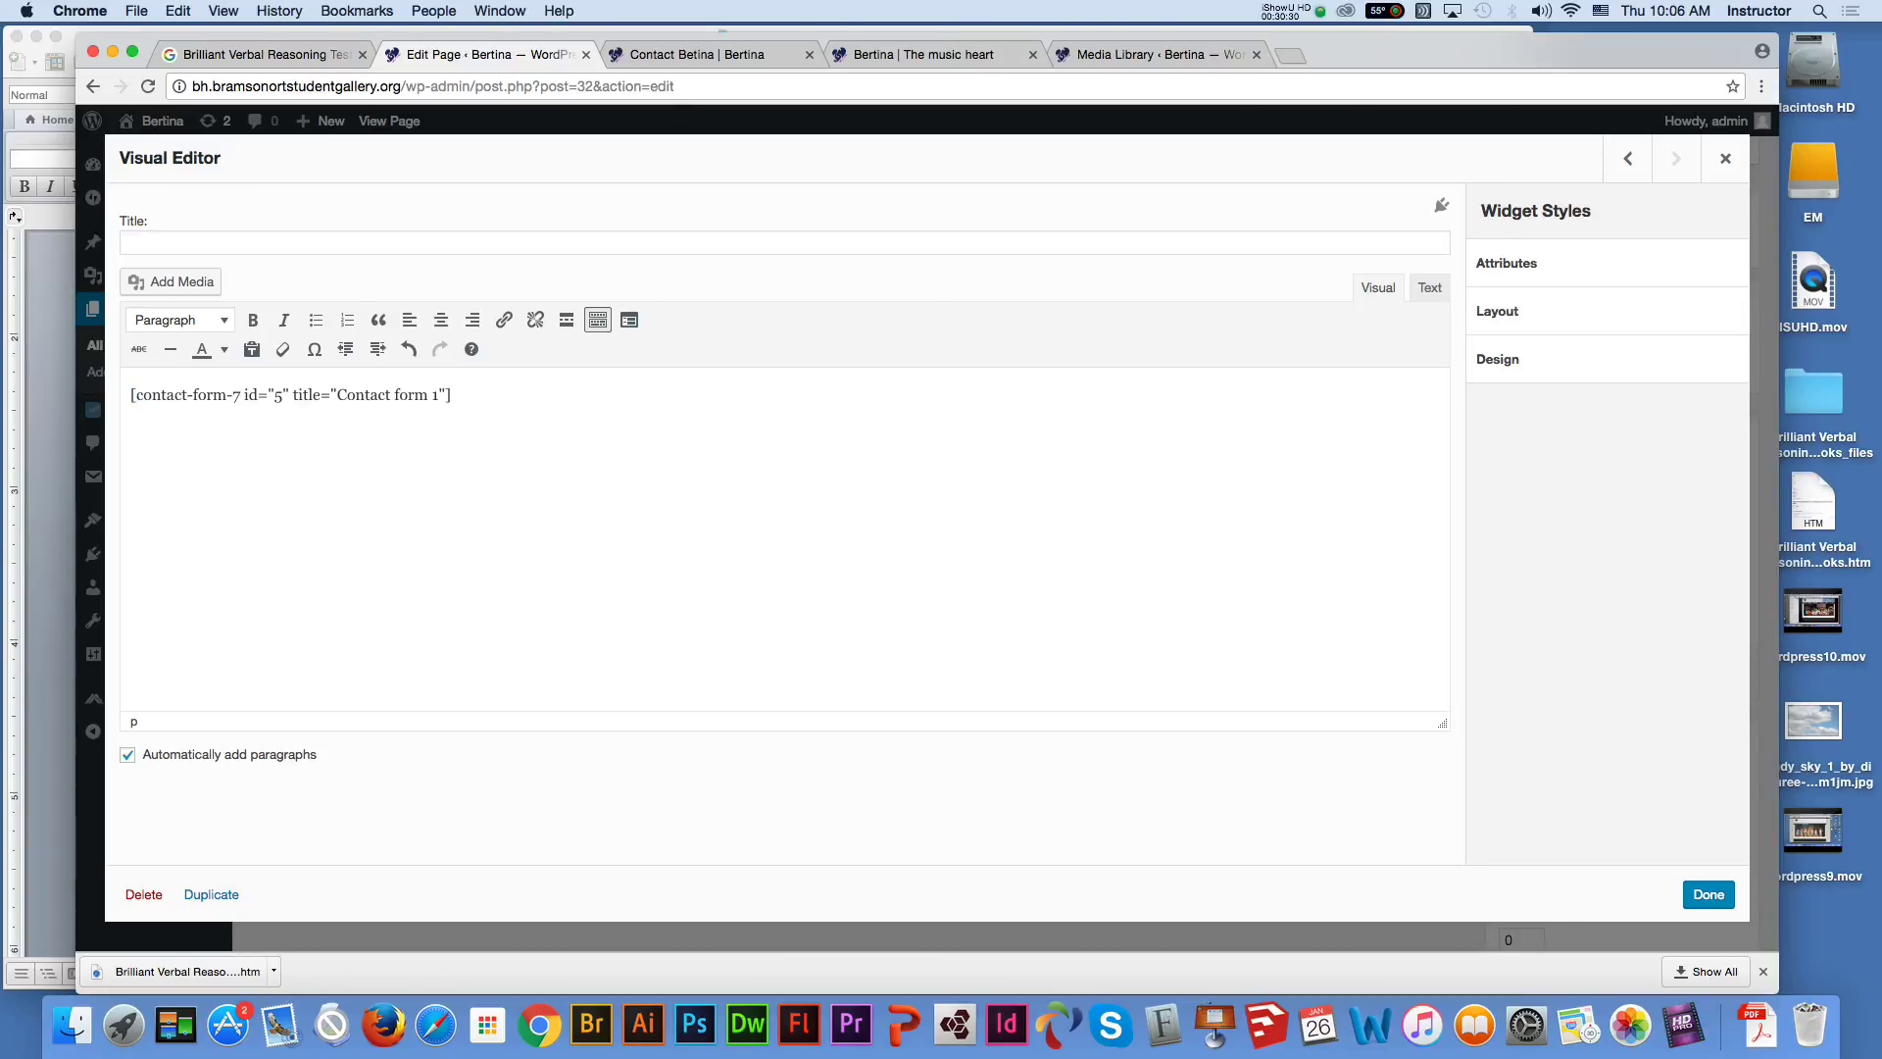
{"action": "key", "text": "Escape"}
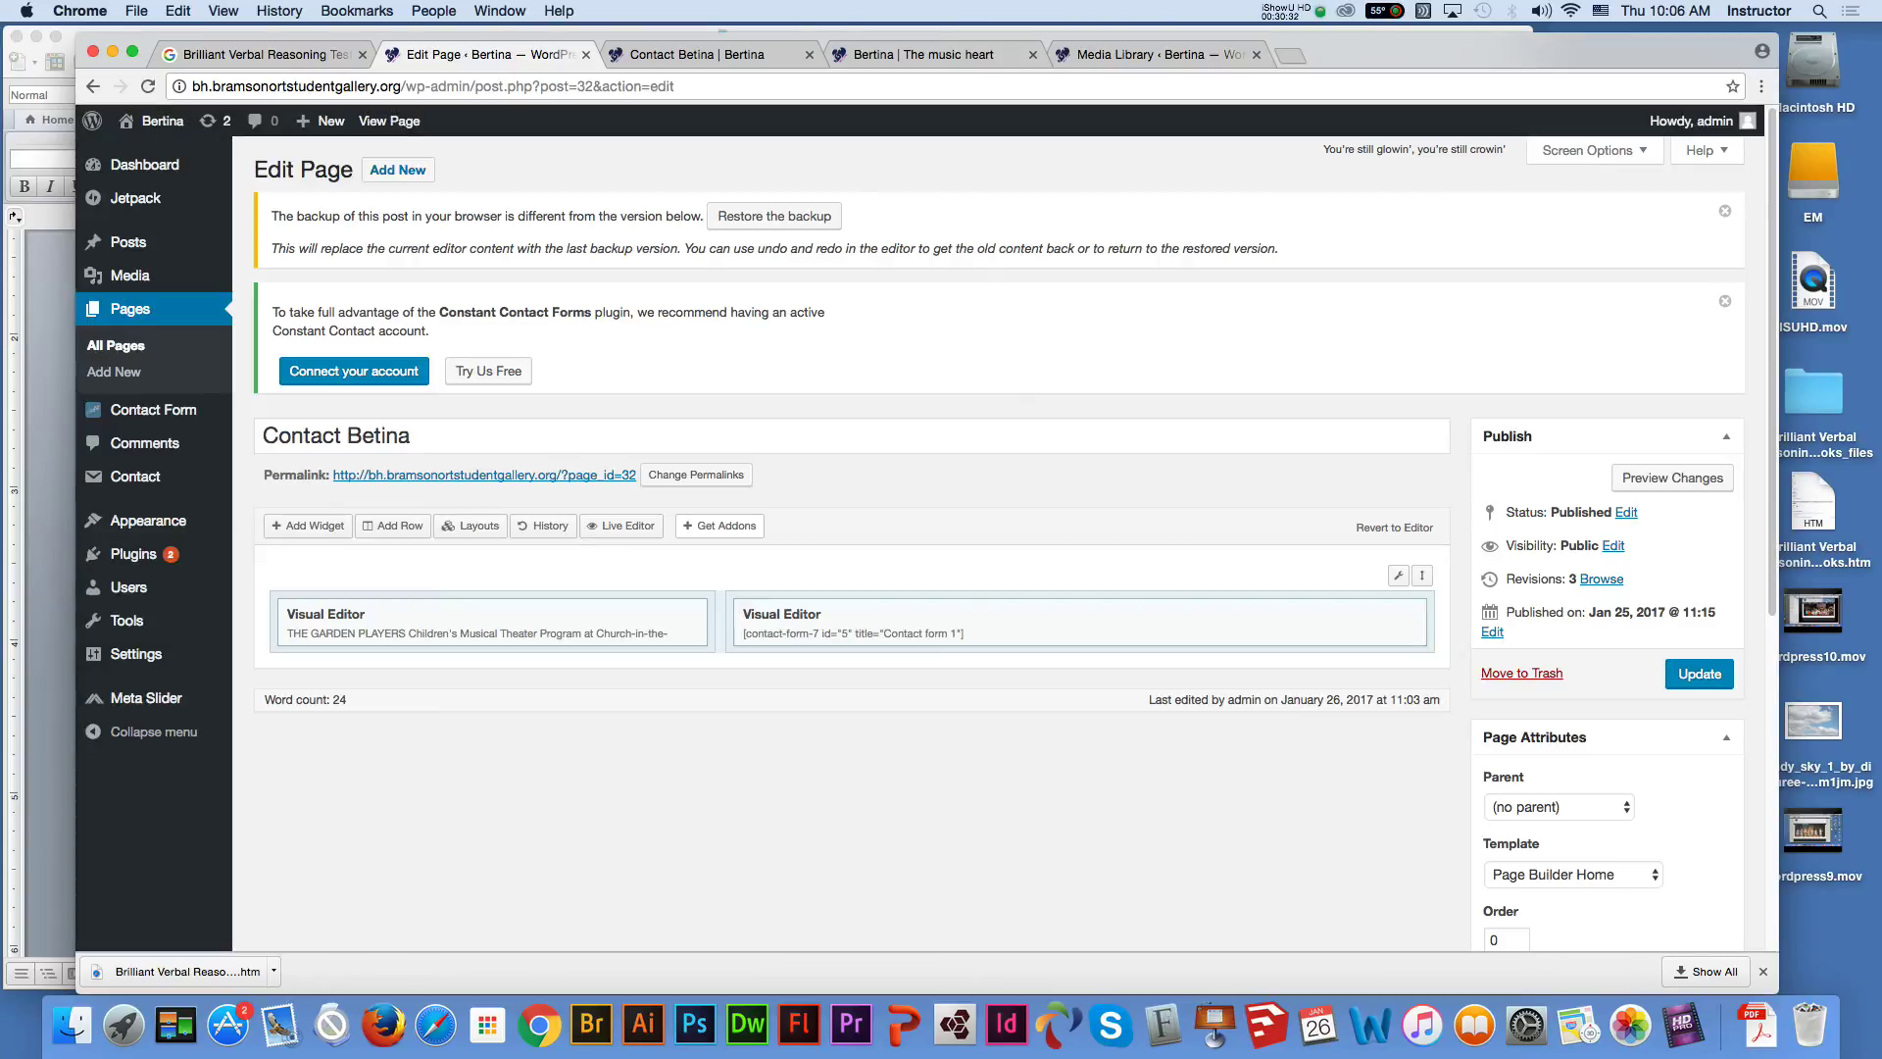
{"action": "left_click", "coordinate": [1698, 674]}
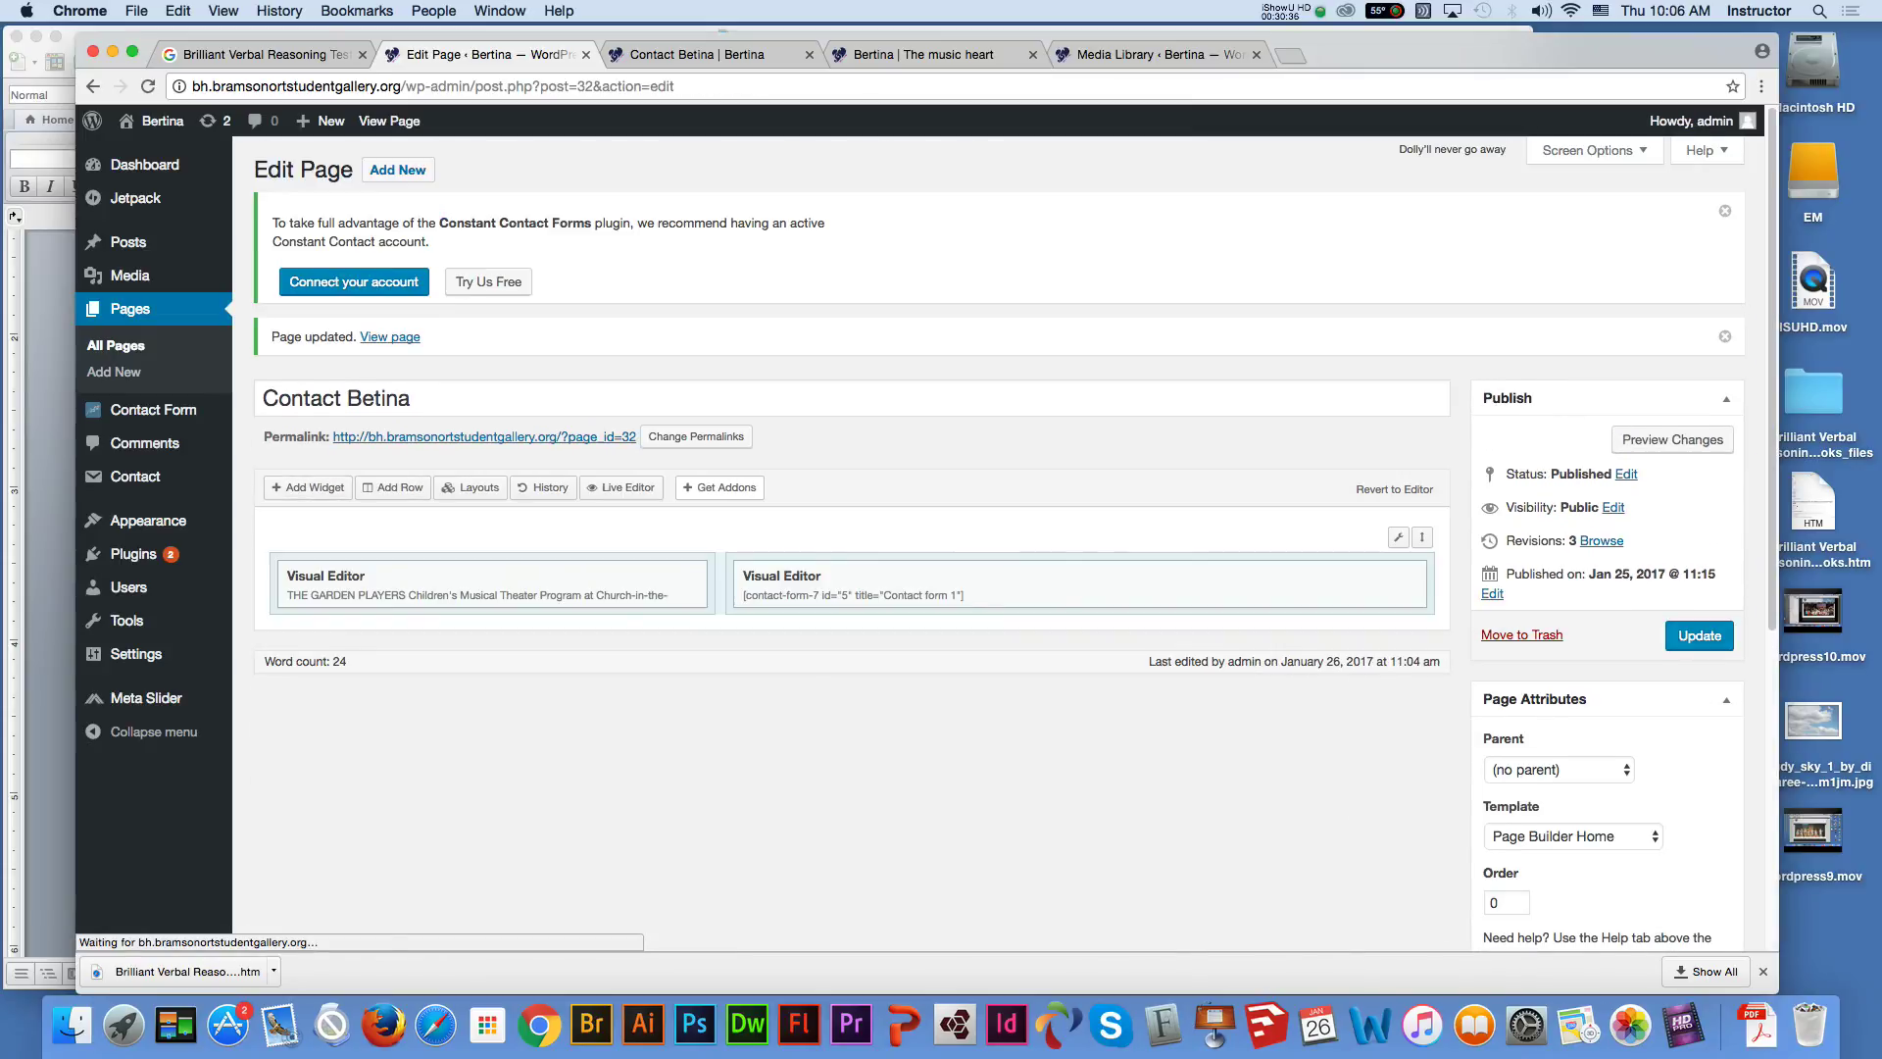
Preview the Contact Betina page and check the contact form's name, email, subject and message fields
{"action": "left_click", "coordinate": [1673, 439]}
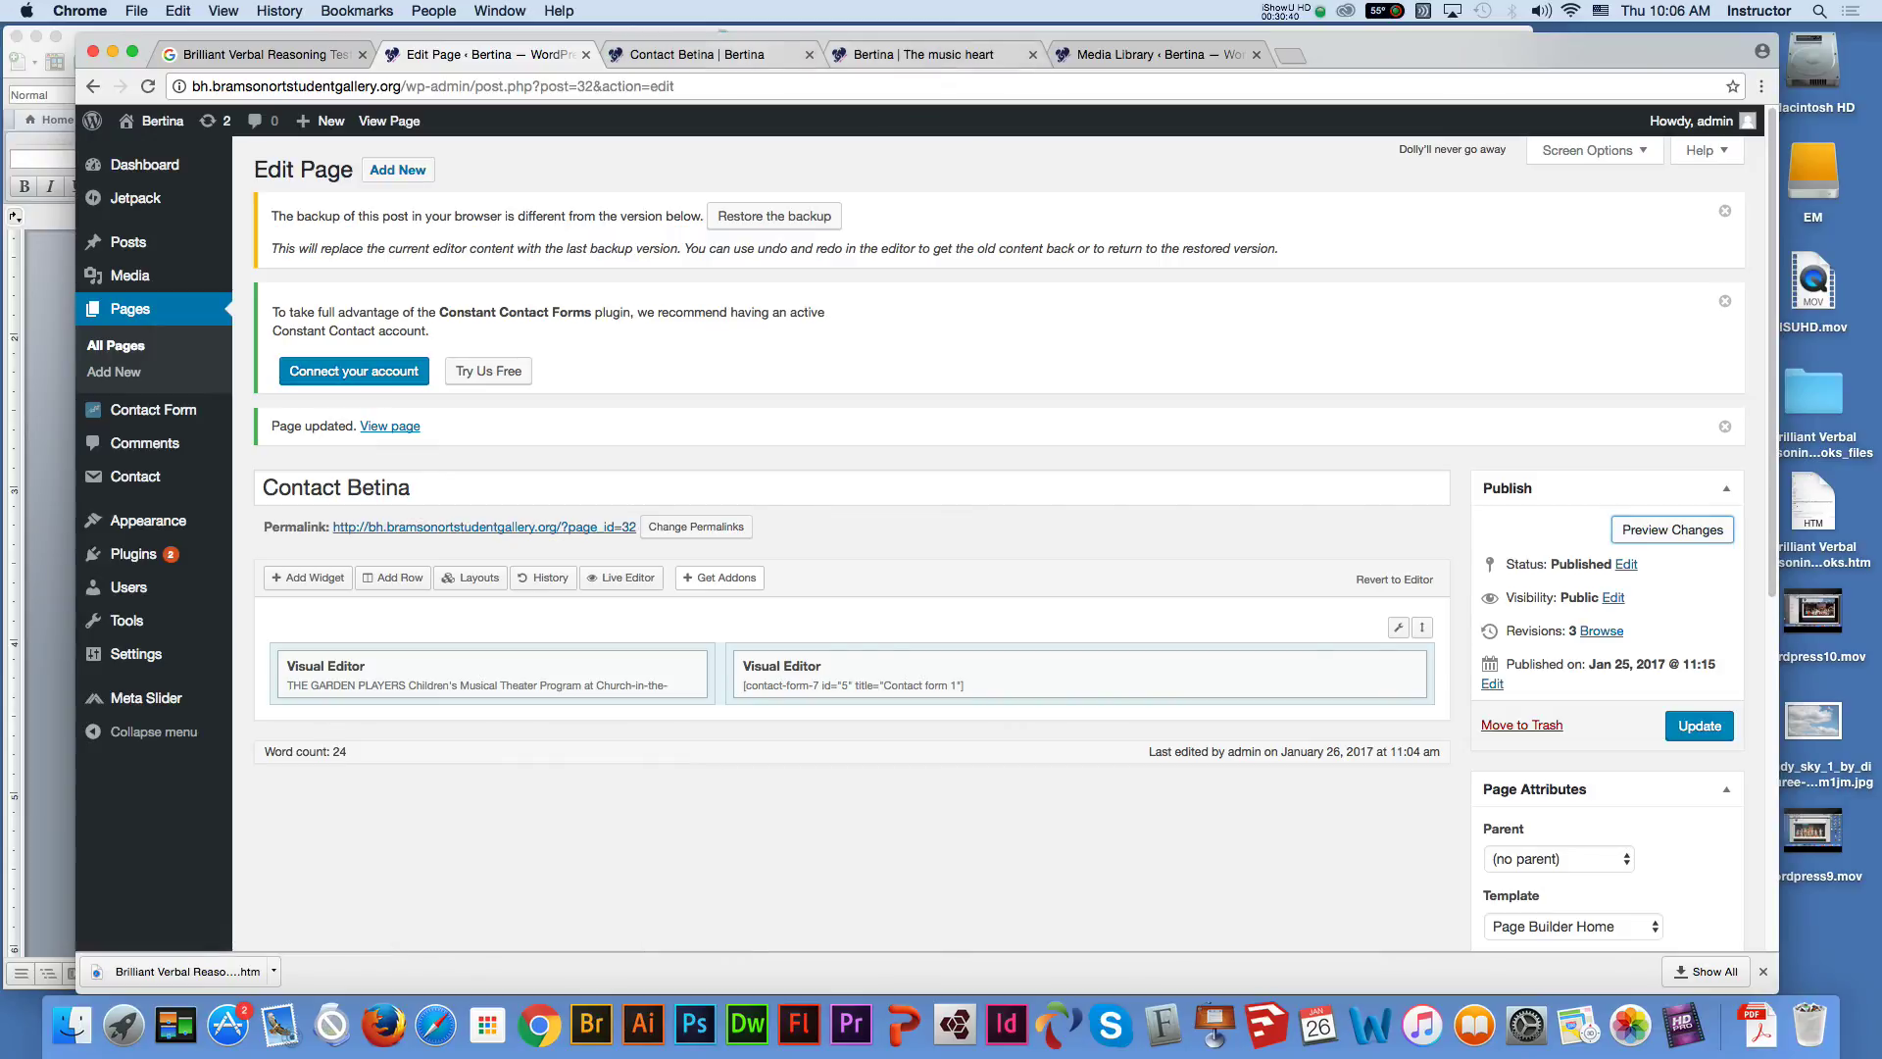
{"action": "left_click", "coordinate": [706, 54]}
{"action": "left_click", "coordinate": [824, 415]}
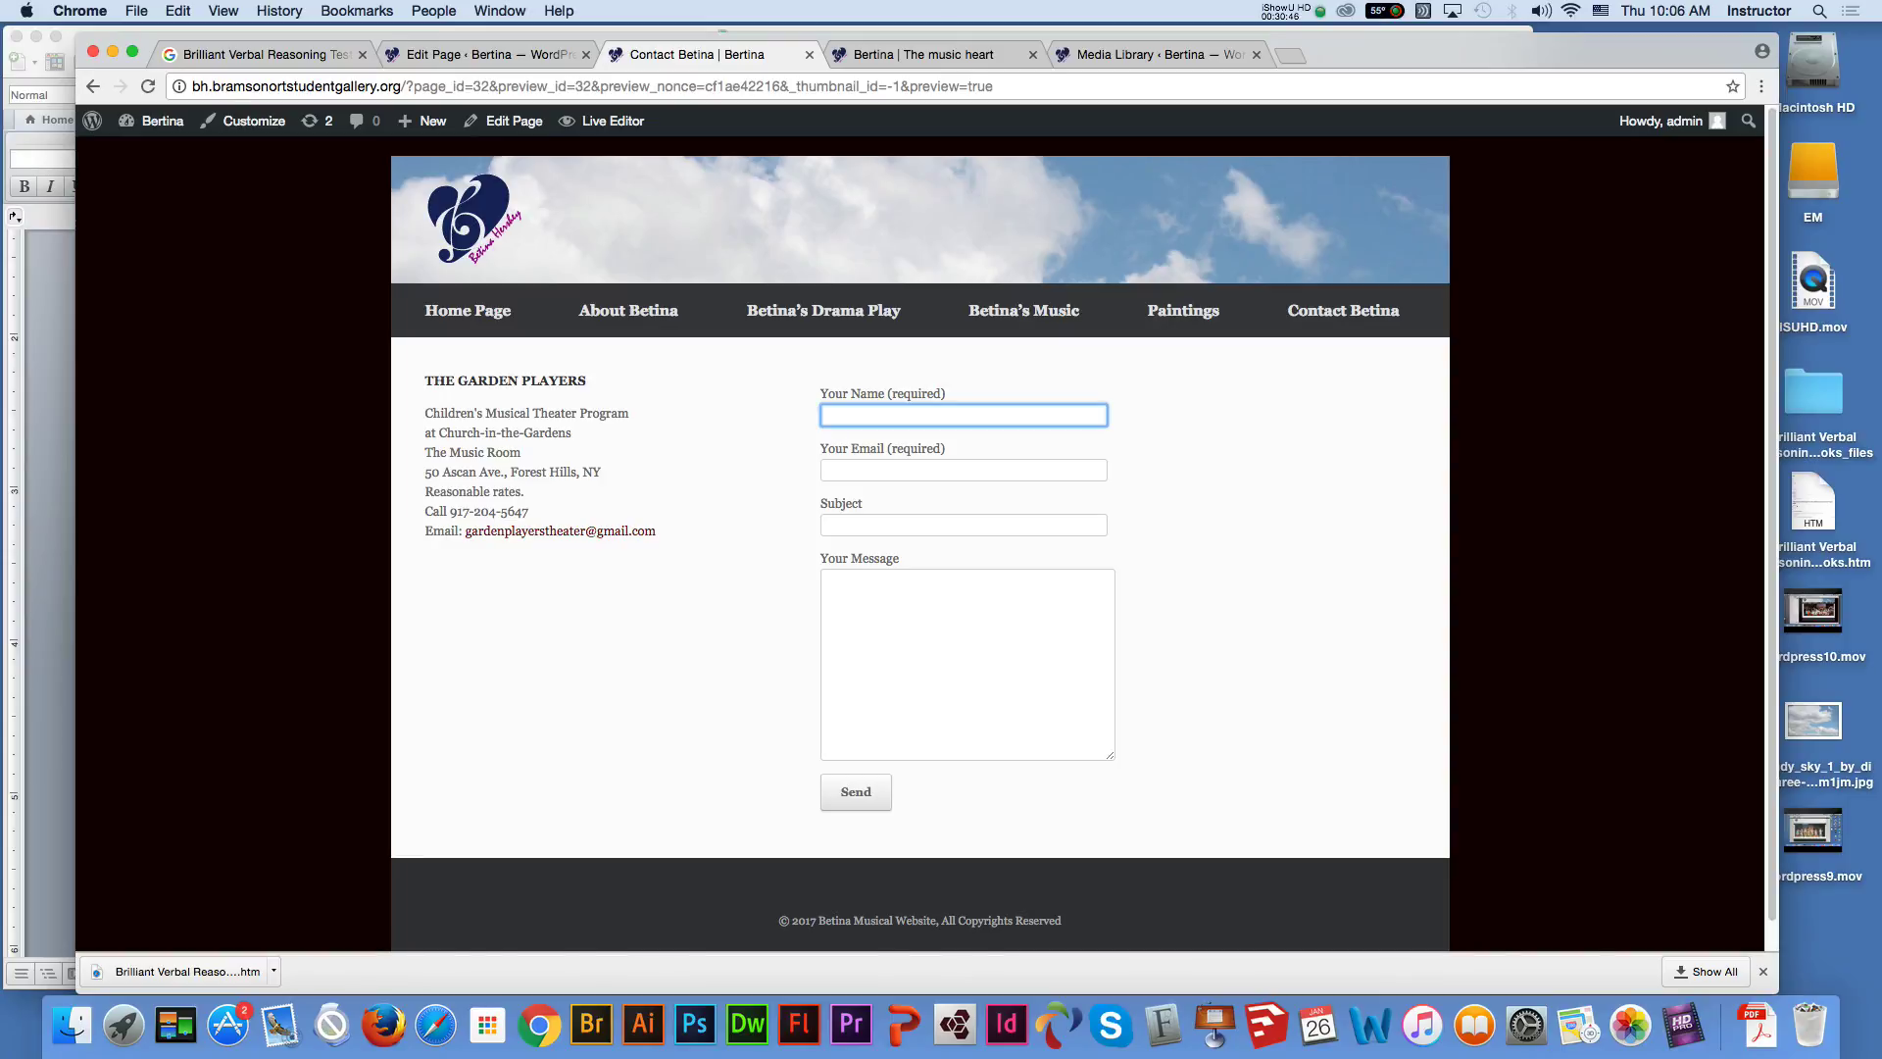
{"action": "left_click", "coordinate": [825, 469]}
{"action": "left_click", "coordinate": [825, 525]}
{"action": "left_click", "coordinate": [825, 580]}
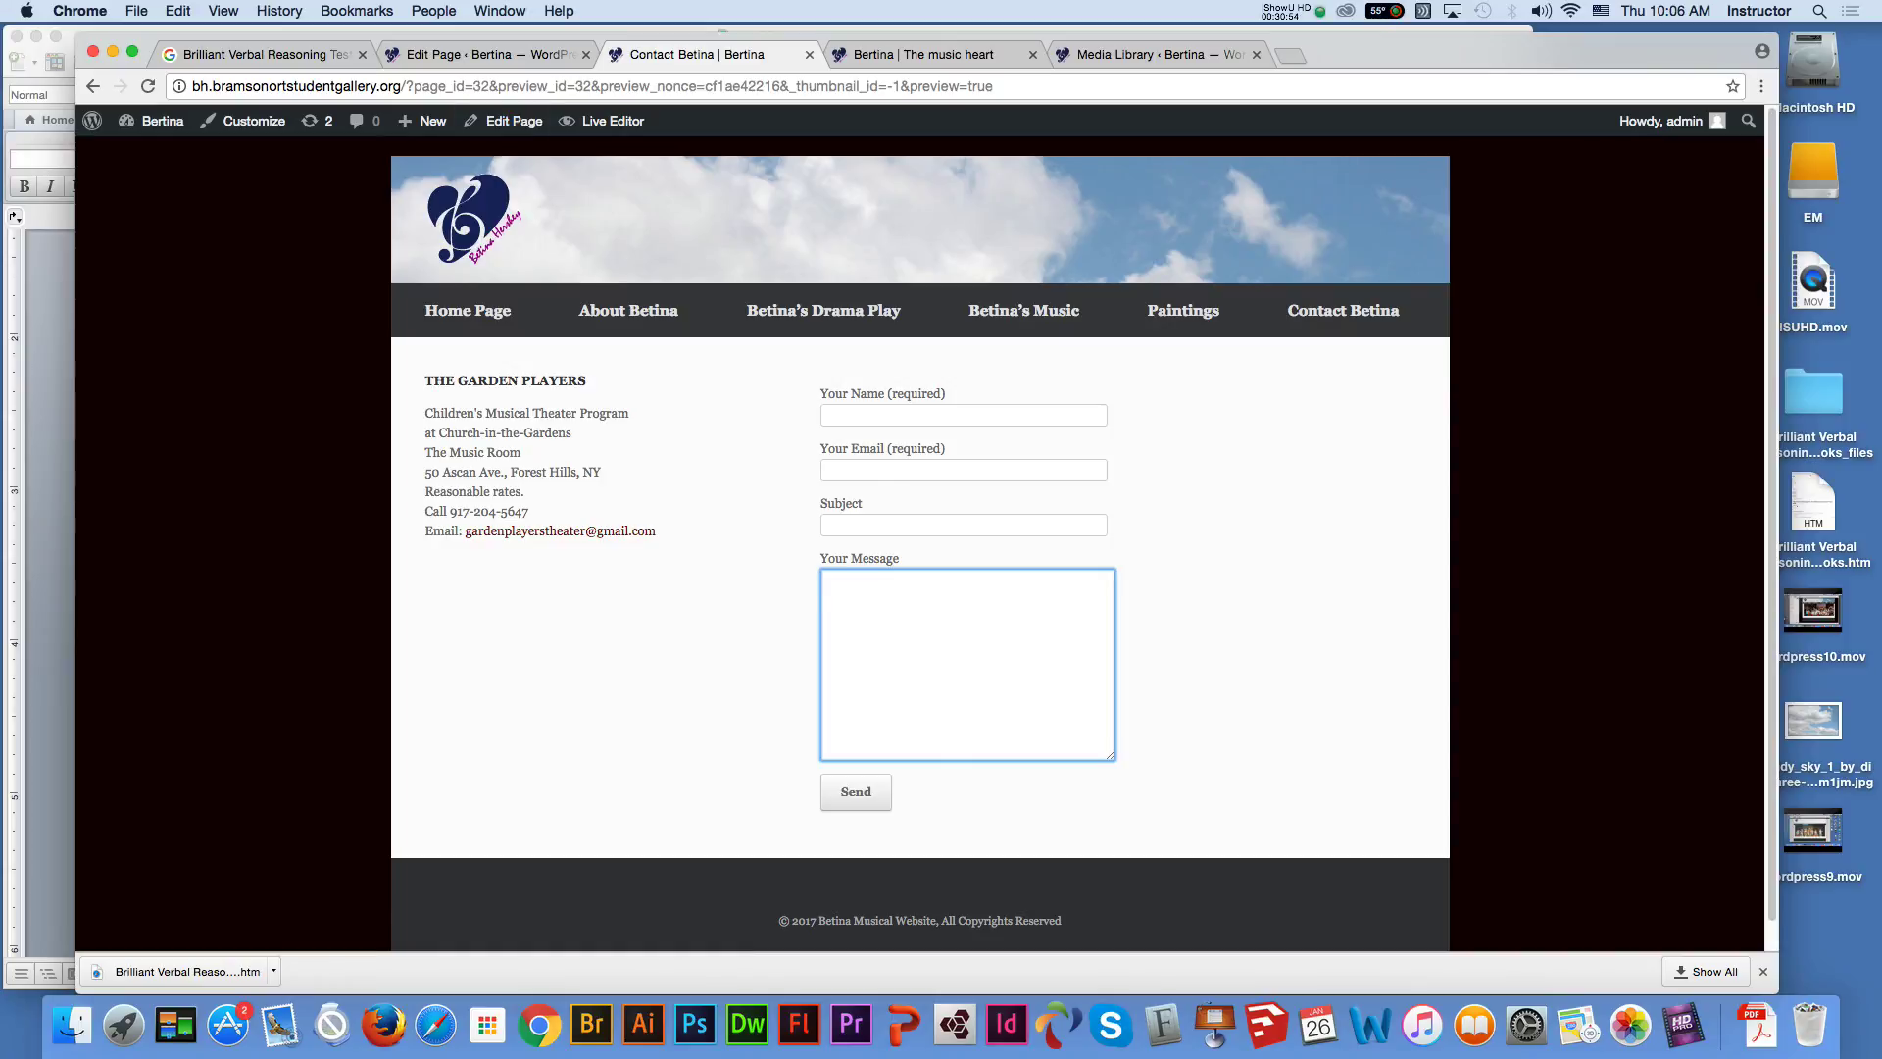
Return from the Contact Betina preview to the WordPress admin and open the list of installed plugins
{"action": "left_click", "coordinate": [487, 54]}
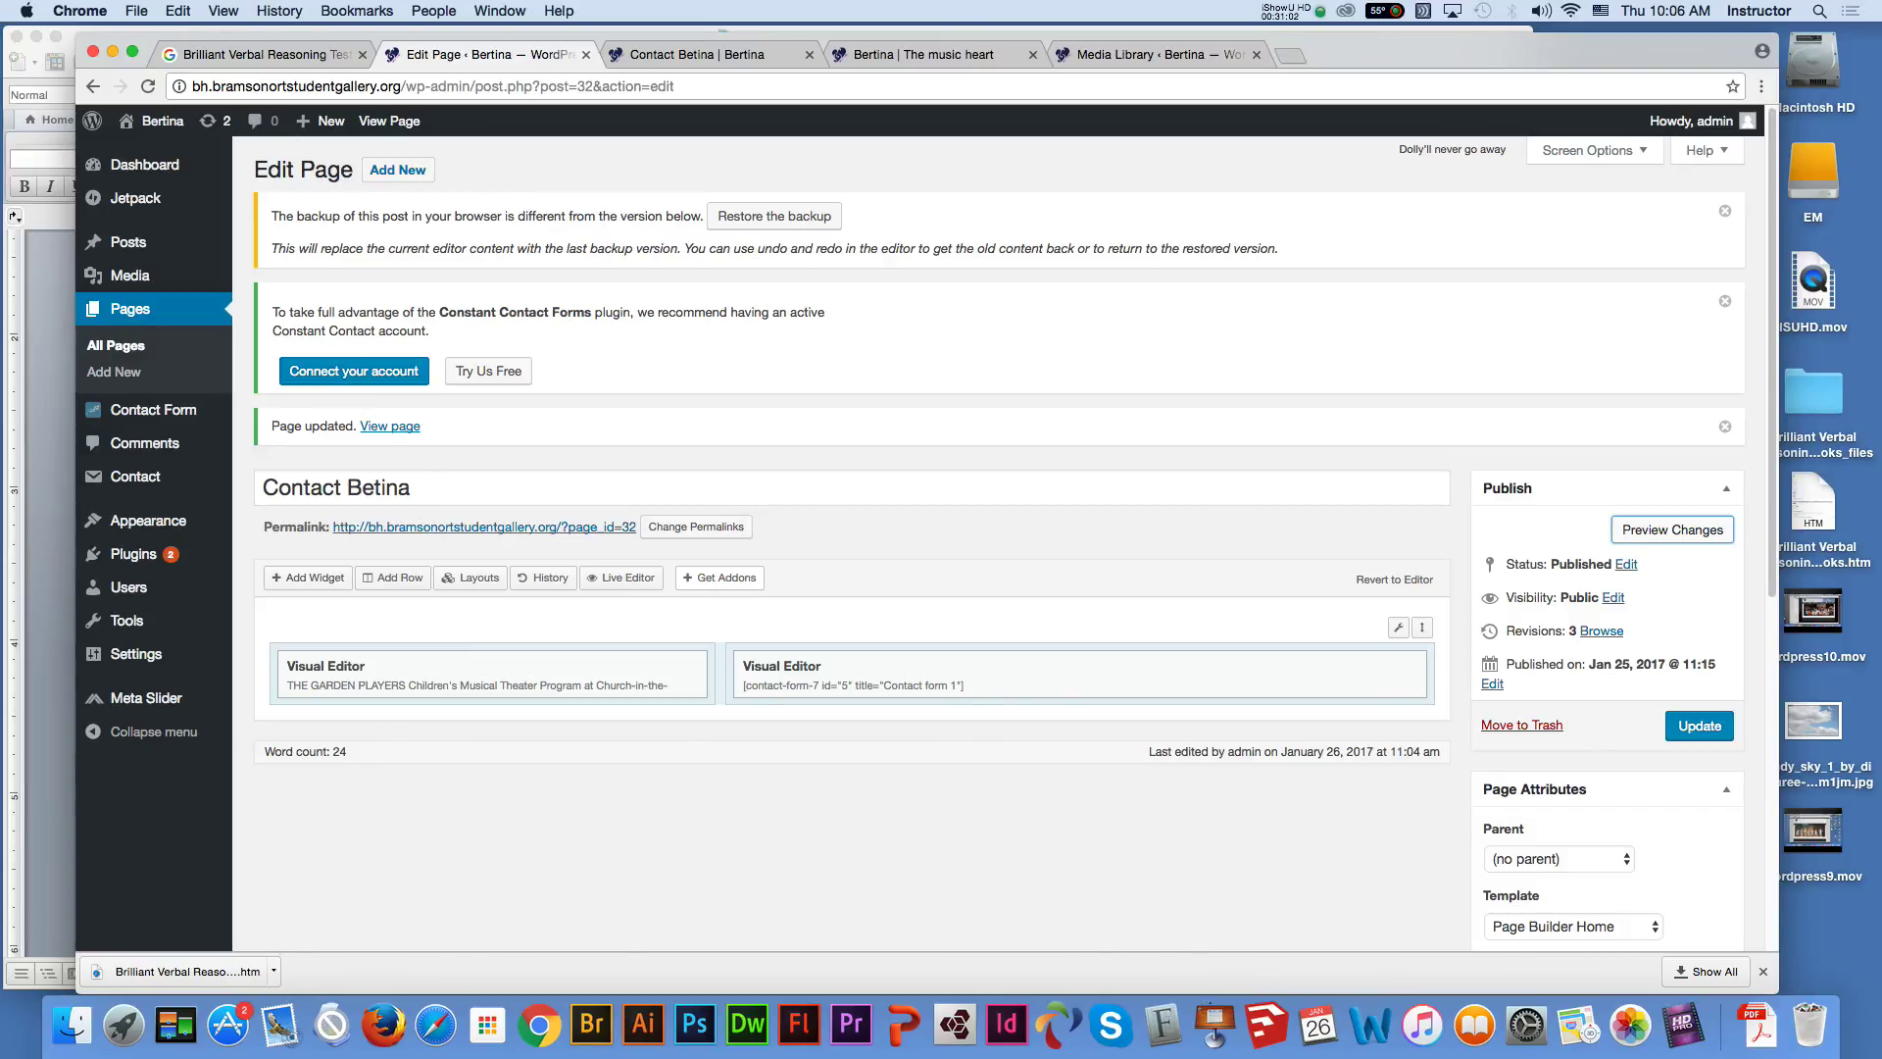
{"action": "mouse_move", "coordinate": [135, 654]}
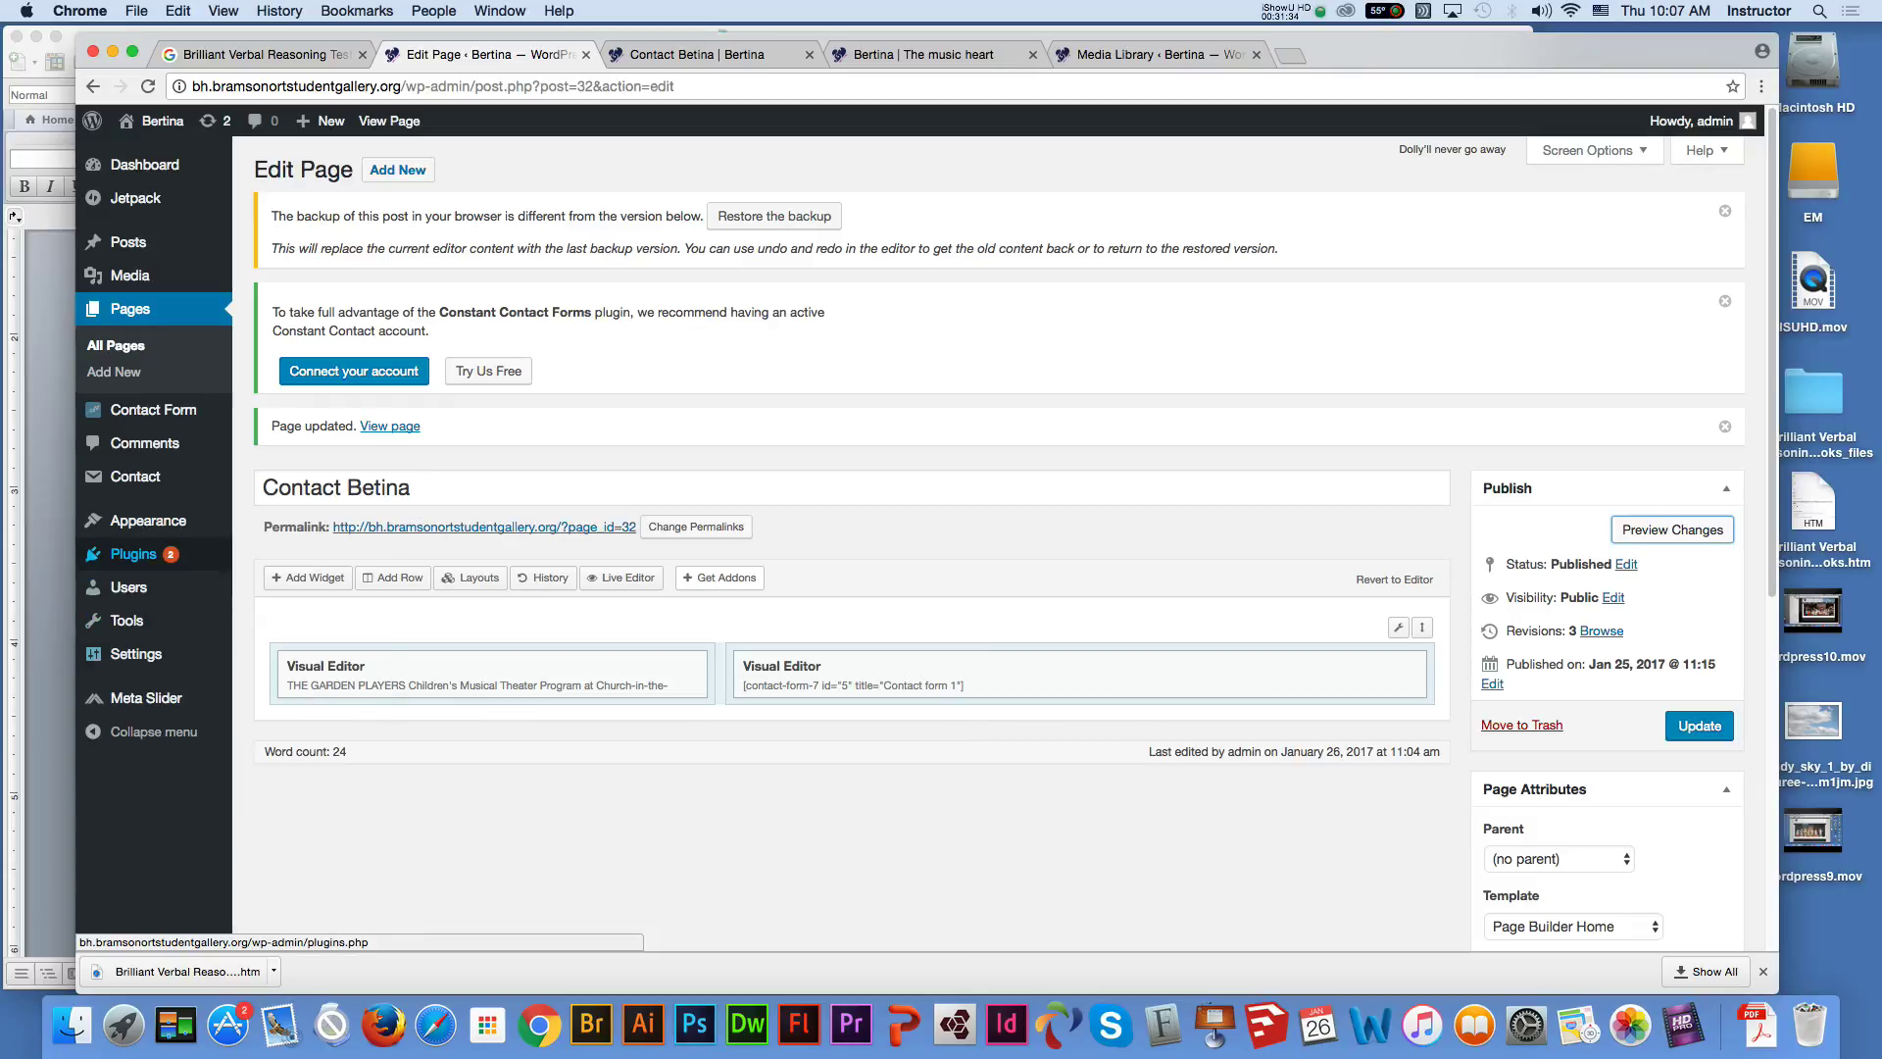
{"action": "mouse_move", "coordinate": [134, 554]}
{"action": "left_click", "coordinate": [292, 555]}
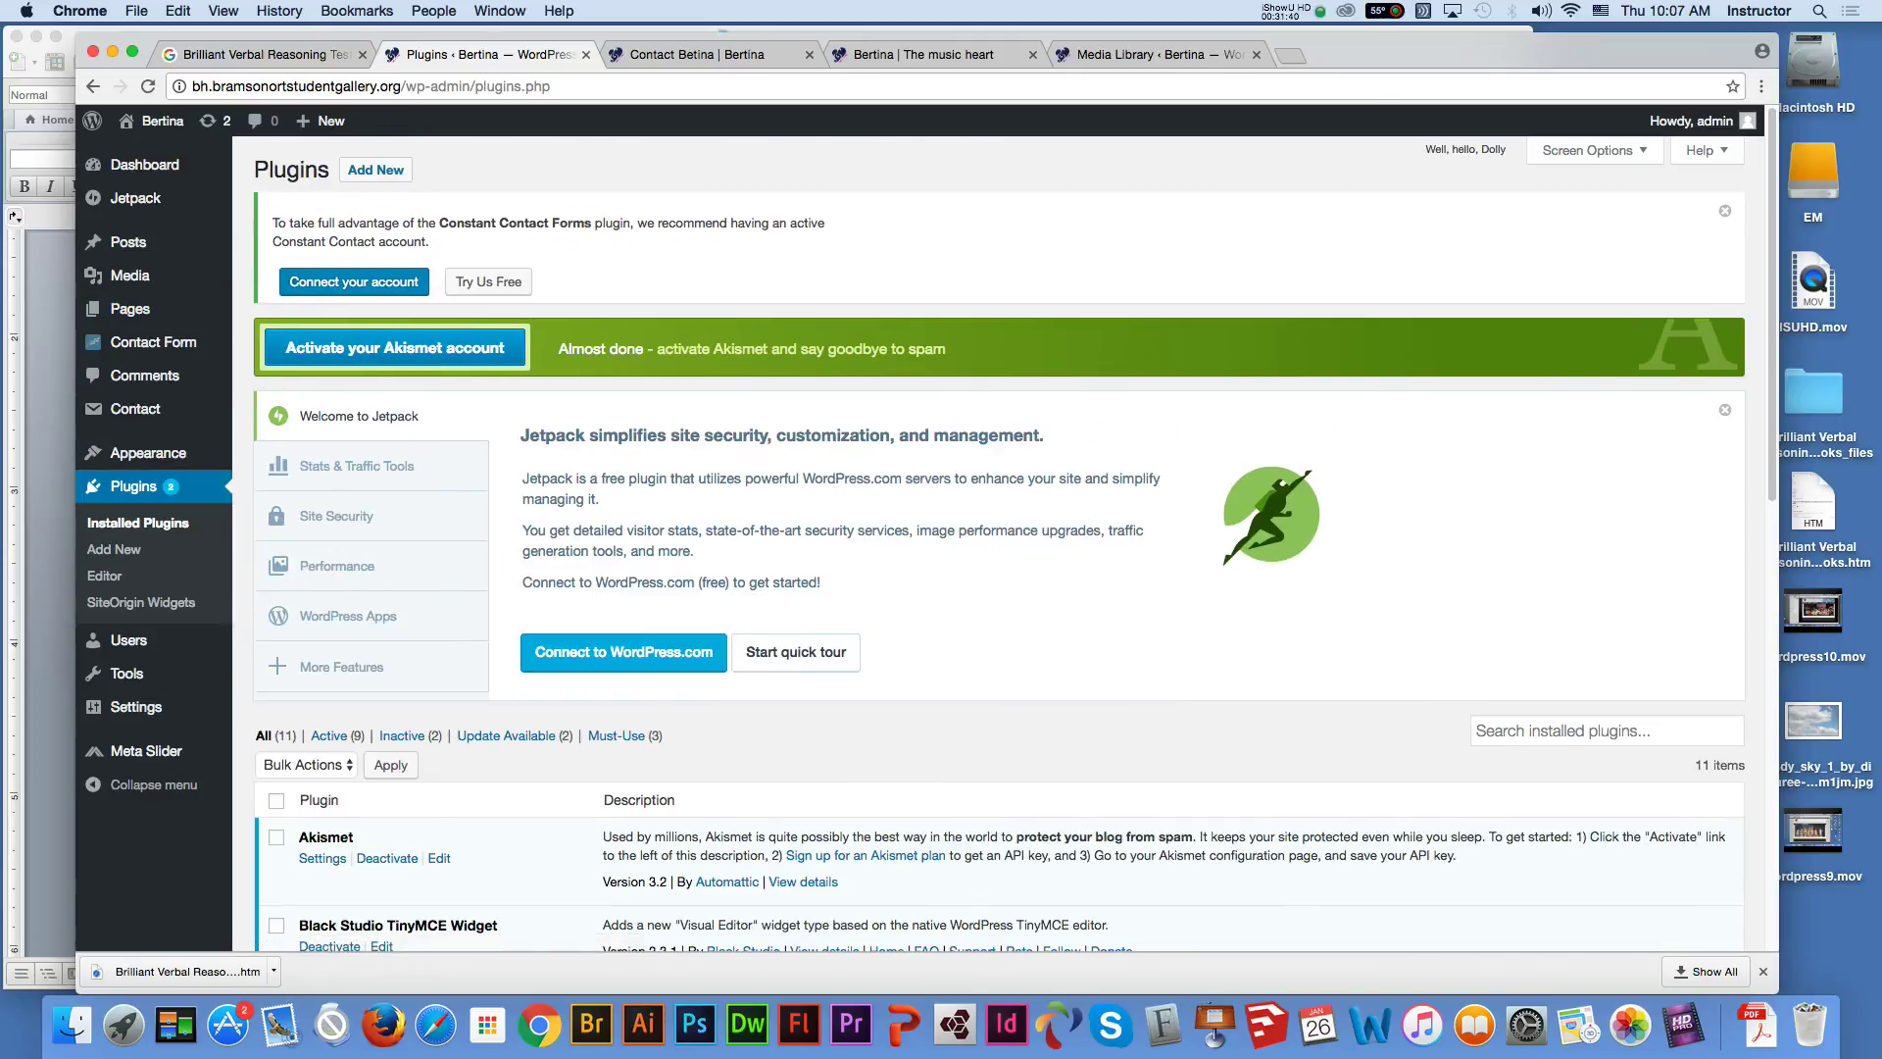
Activate the NextGEN Plus by Photocrati plugin in the installed plugins list
{"action": "scroll", "coordinate": [1000, 540], "scroll_direction": "down", "scroll_amount": 5}
{"action": "scroll", "coordinate": [799, 727], "scroll_direction": "down", "scroll_amount": 3}
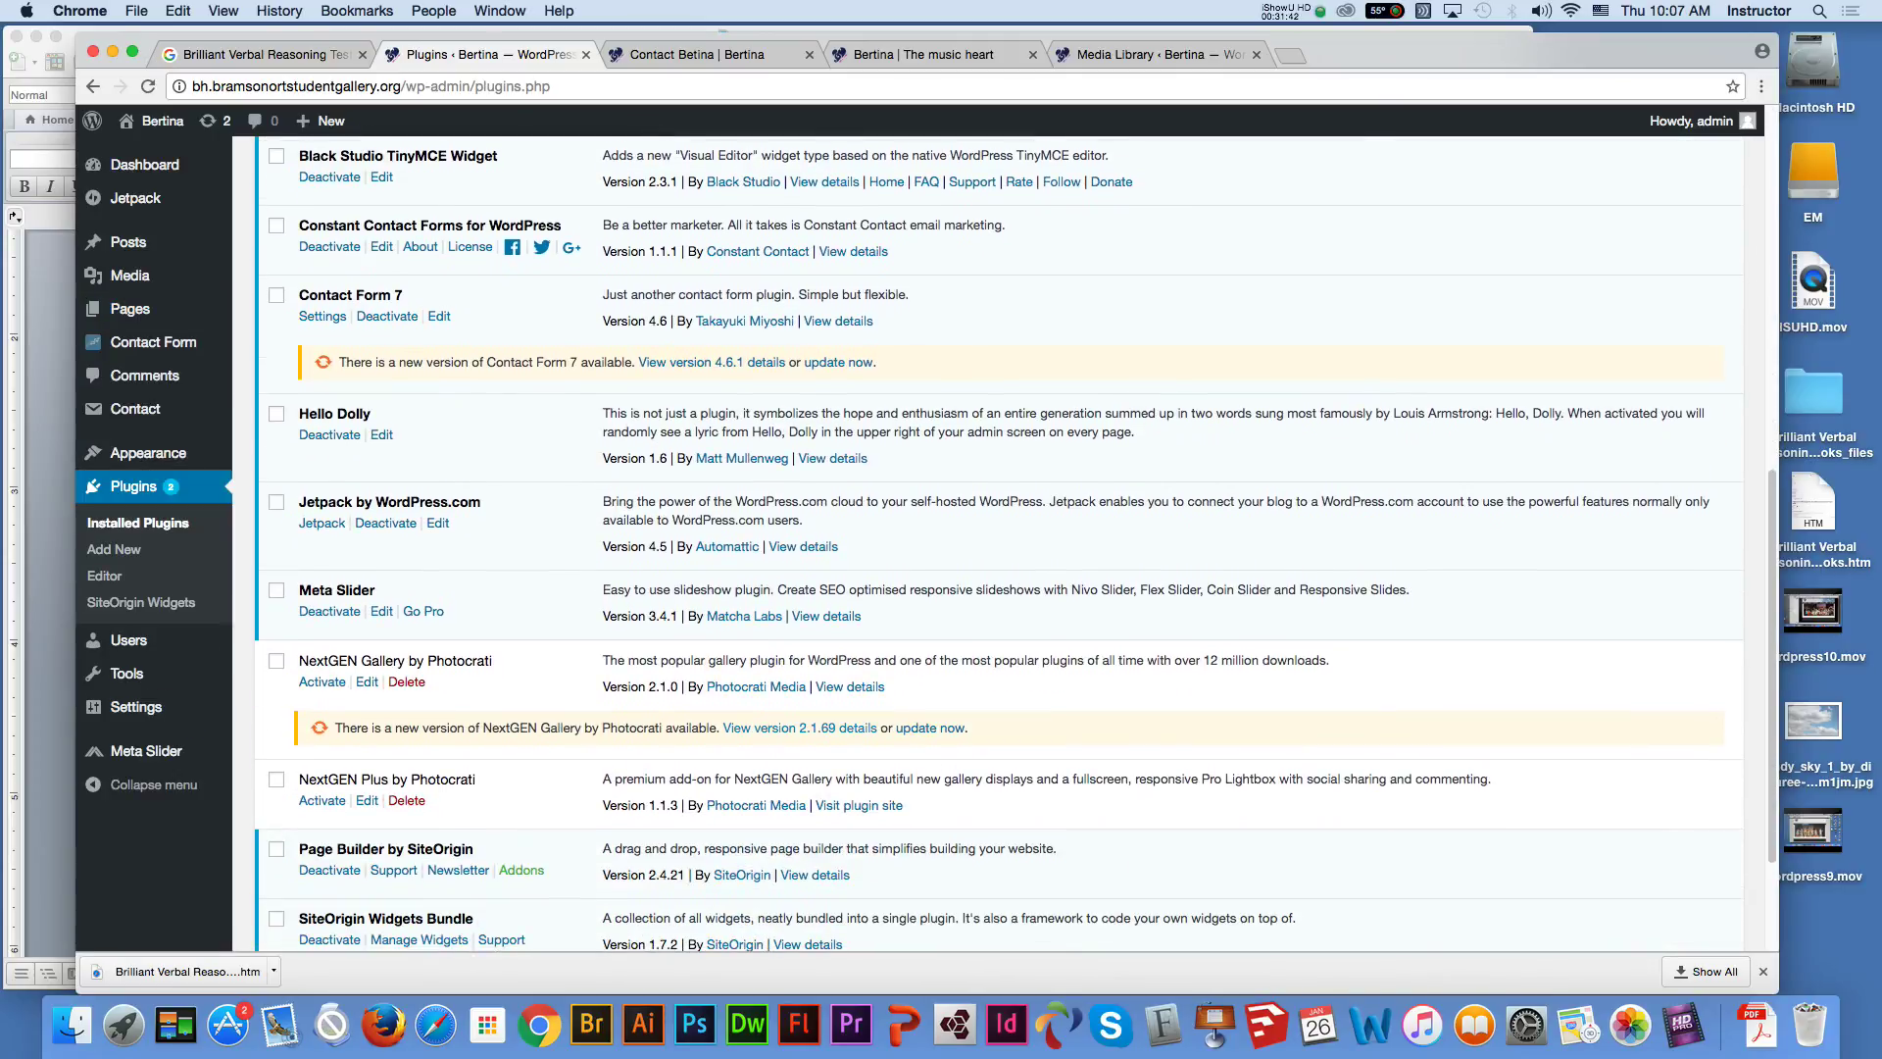
{"action": "scroll", "coordinate": [799, 727], "scroll_direction": "down", "scroll_amount": 1}
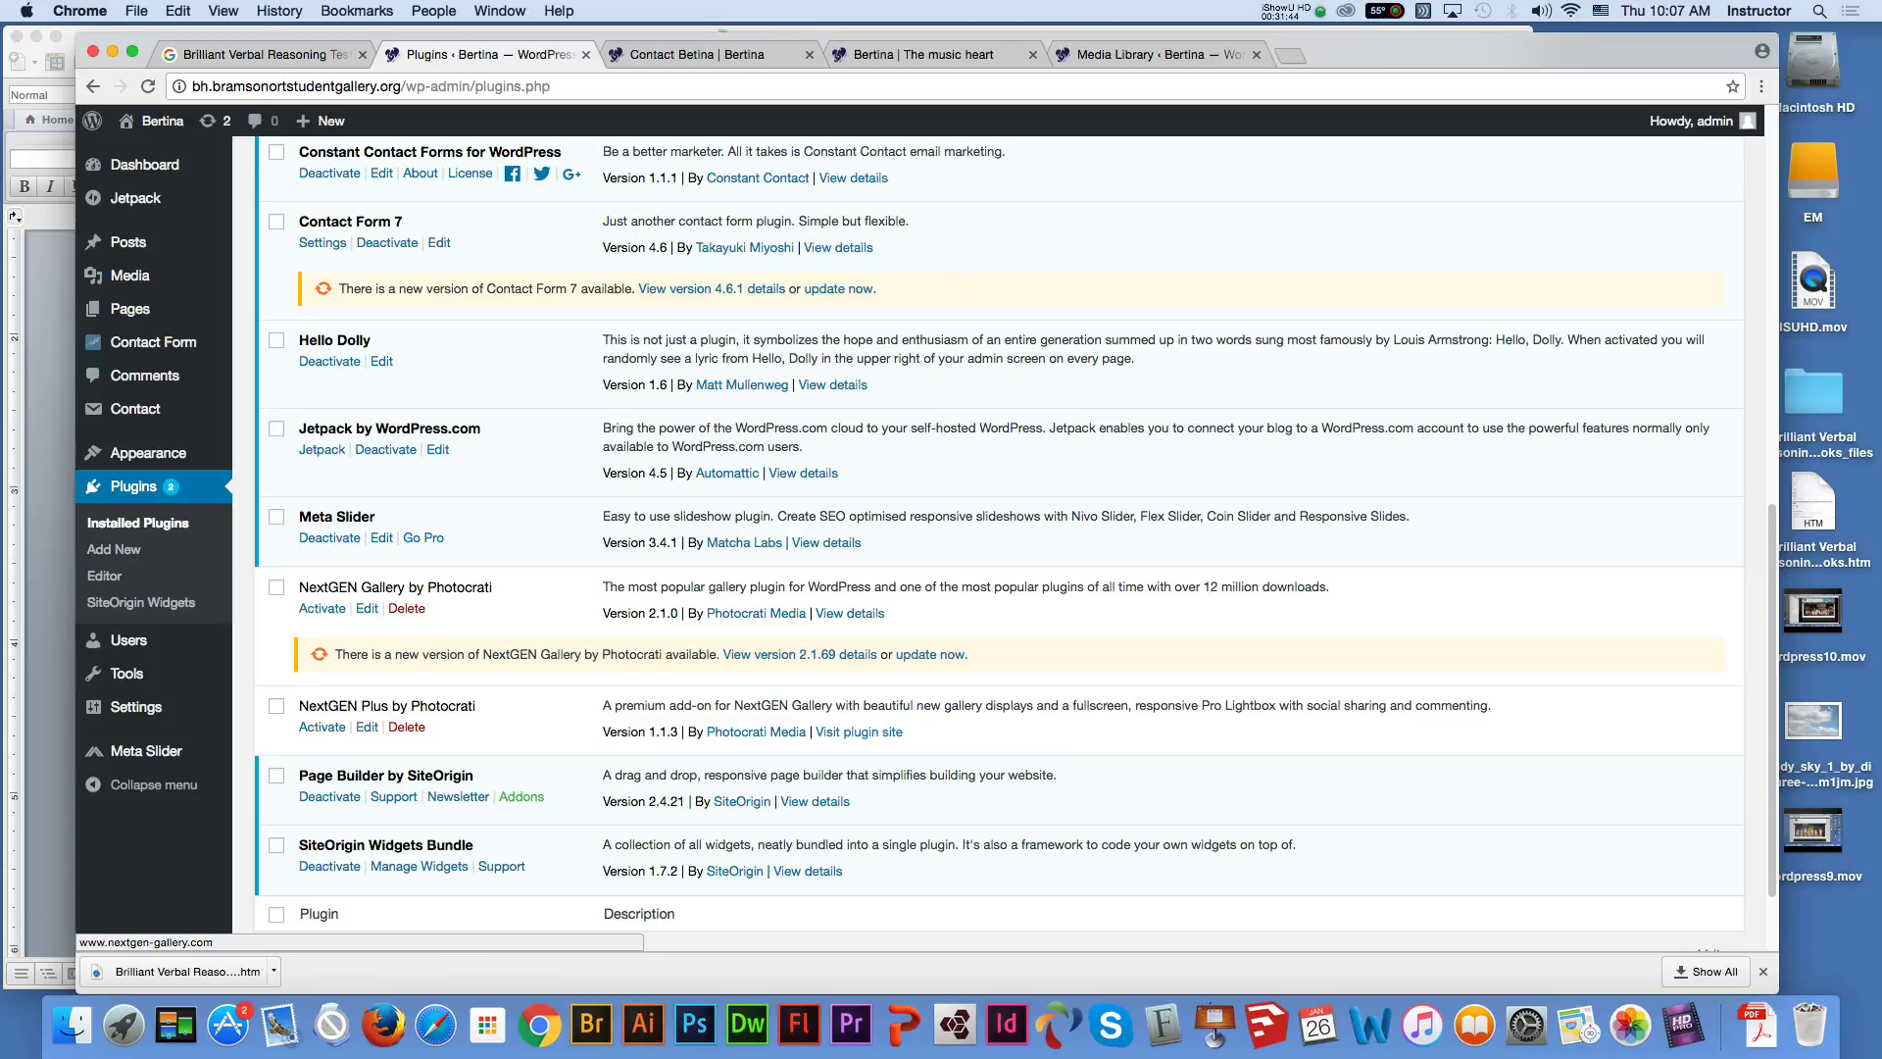
{"action": "left_click", "coordinate": [323, 726]}
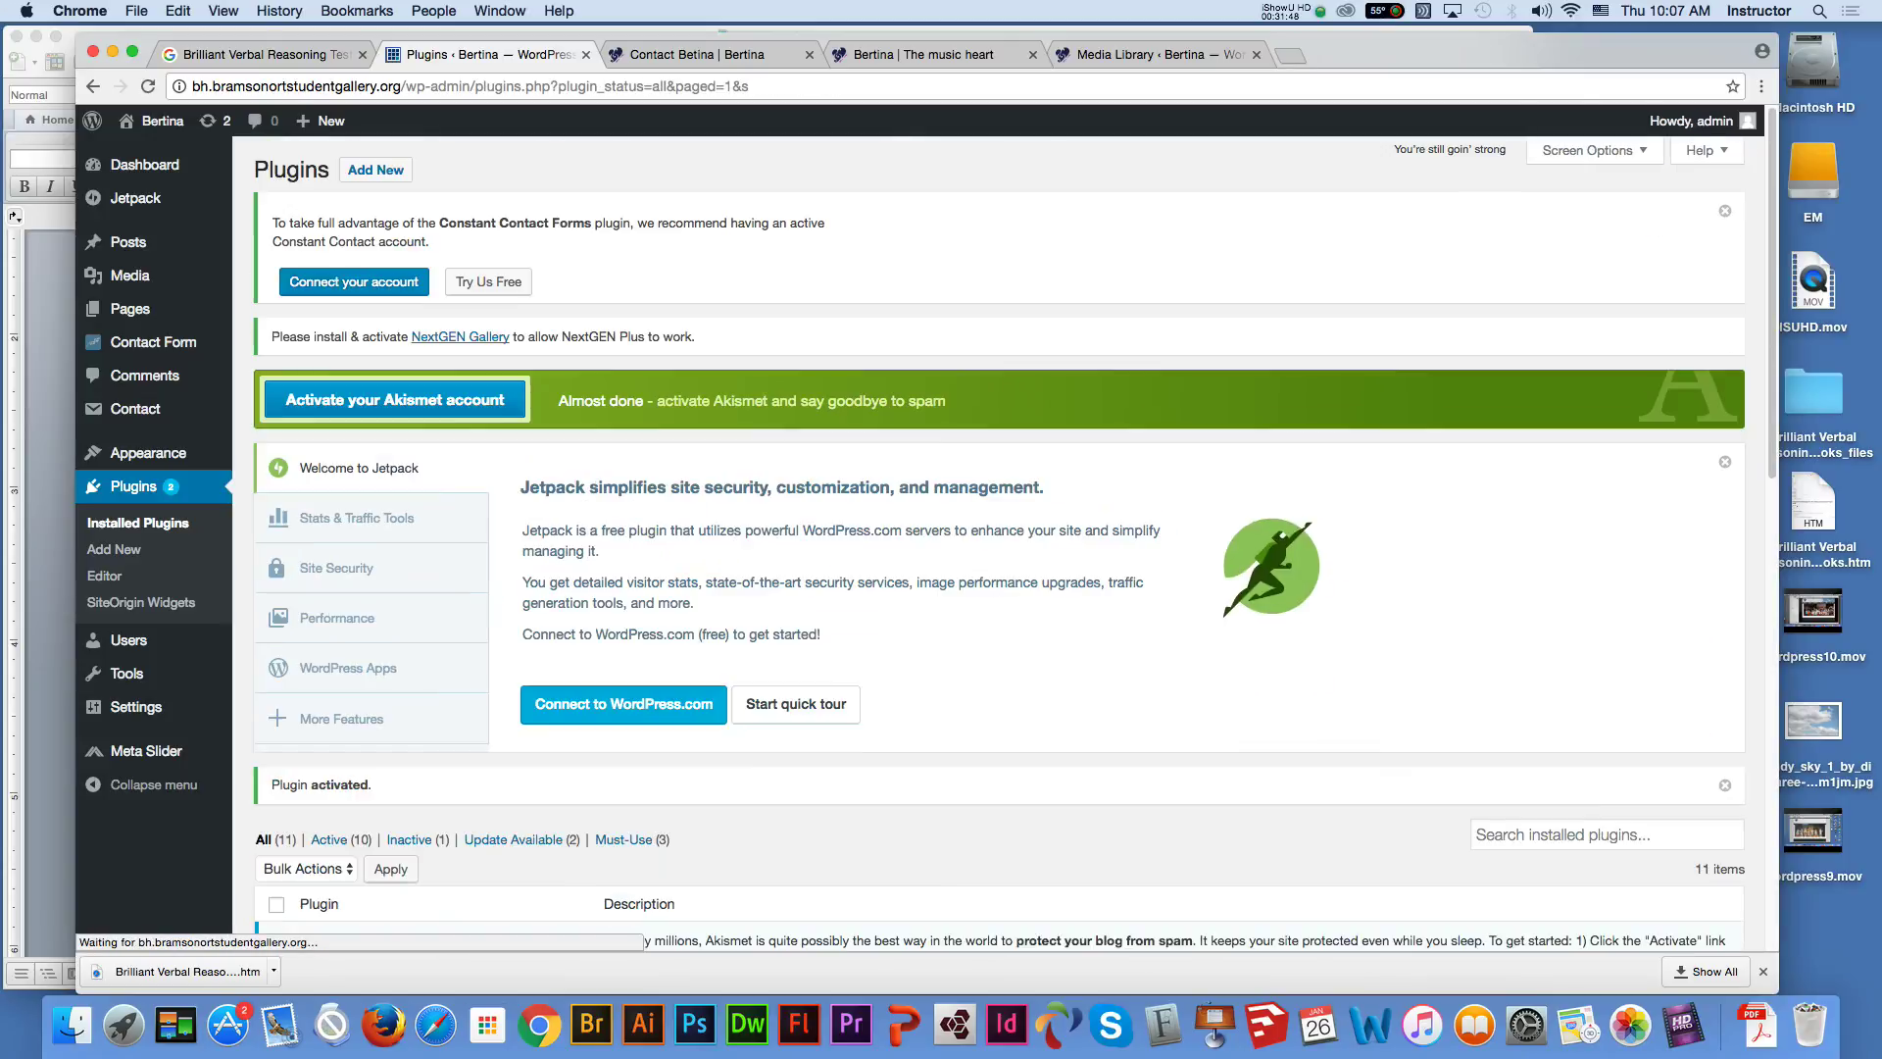
Activate the NextGEN Gallery by Photocrati plugin and check both NextGEN entries in the plugin list
{"action": "scroll", "coordinate": [998, 543], "scroll_direction": "down", "scroll_amount": 10}
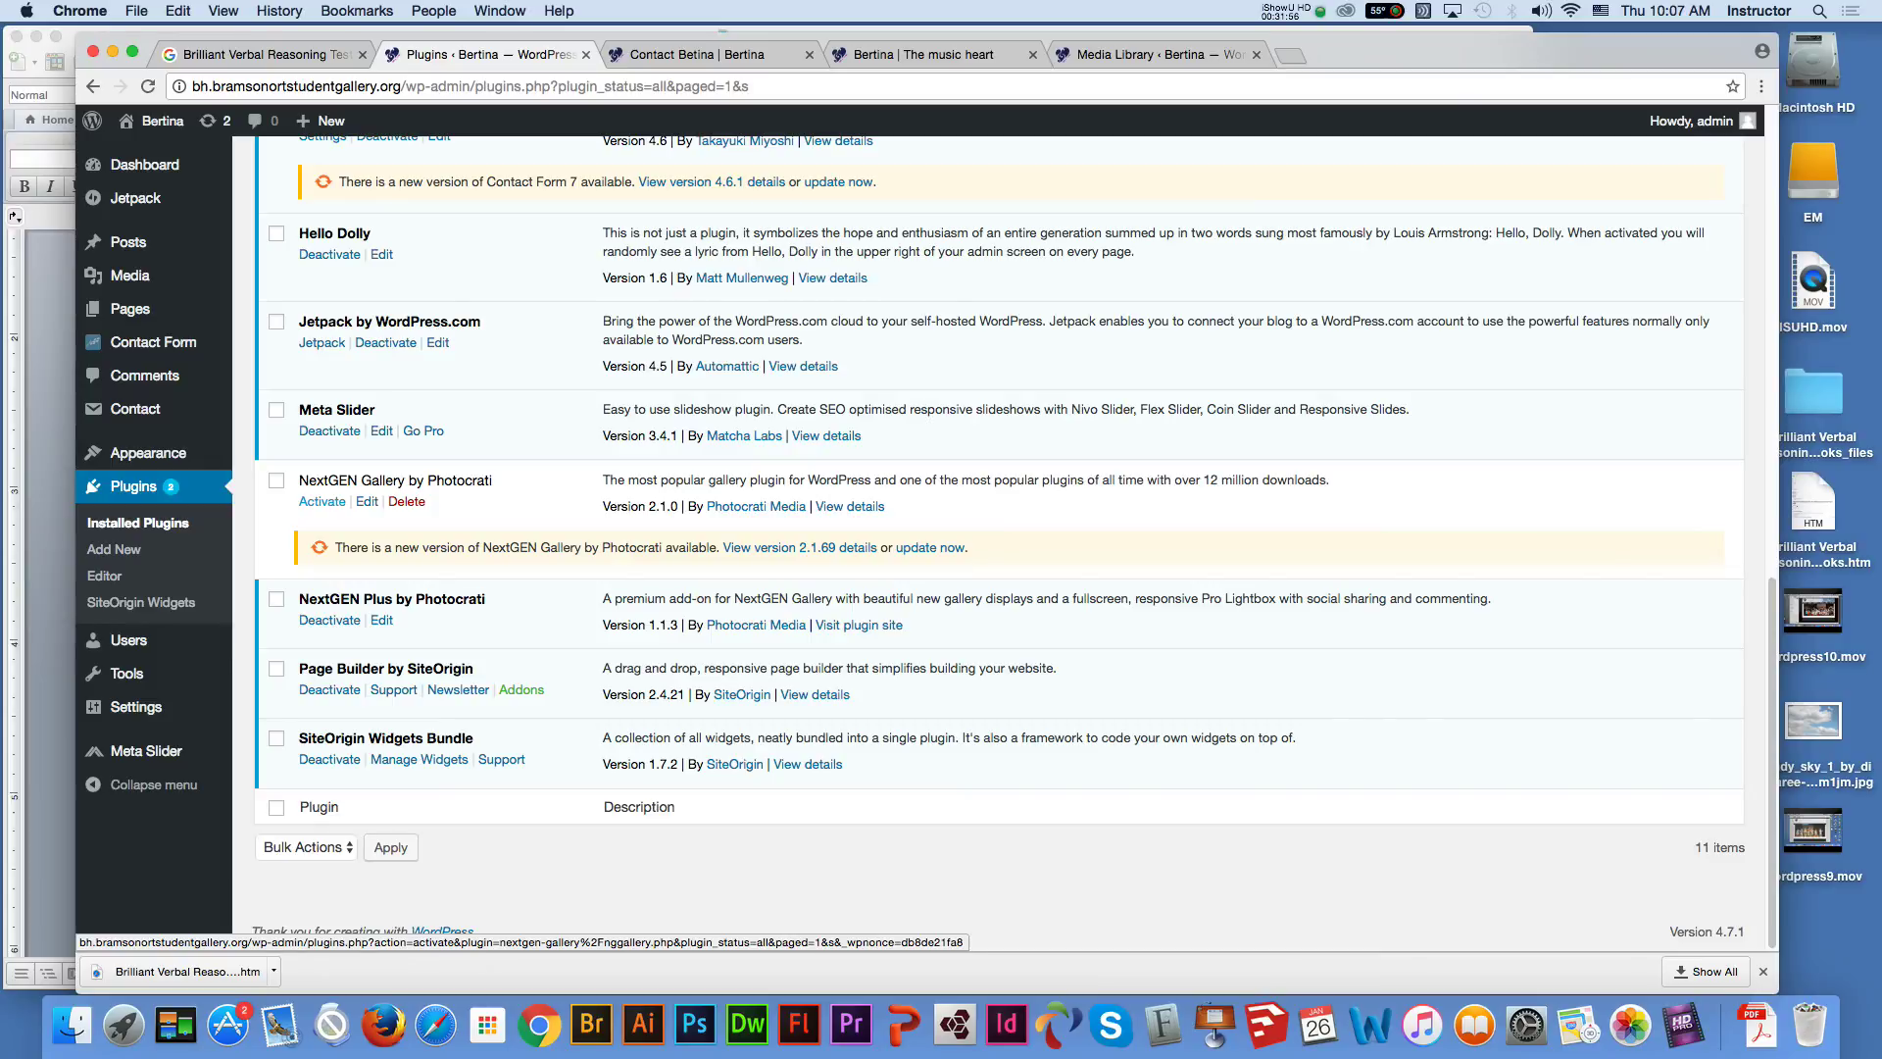
{"action": "left_click", "coordinate": [321, 501]}
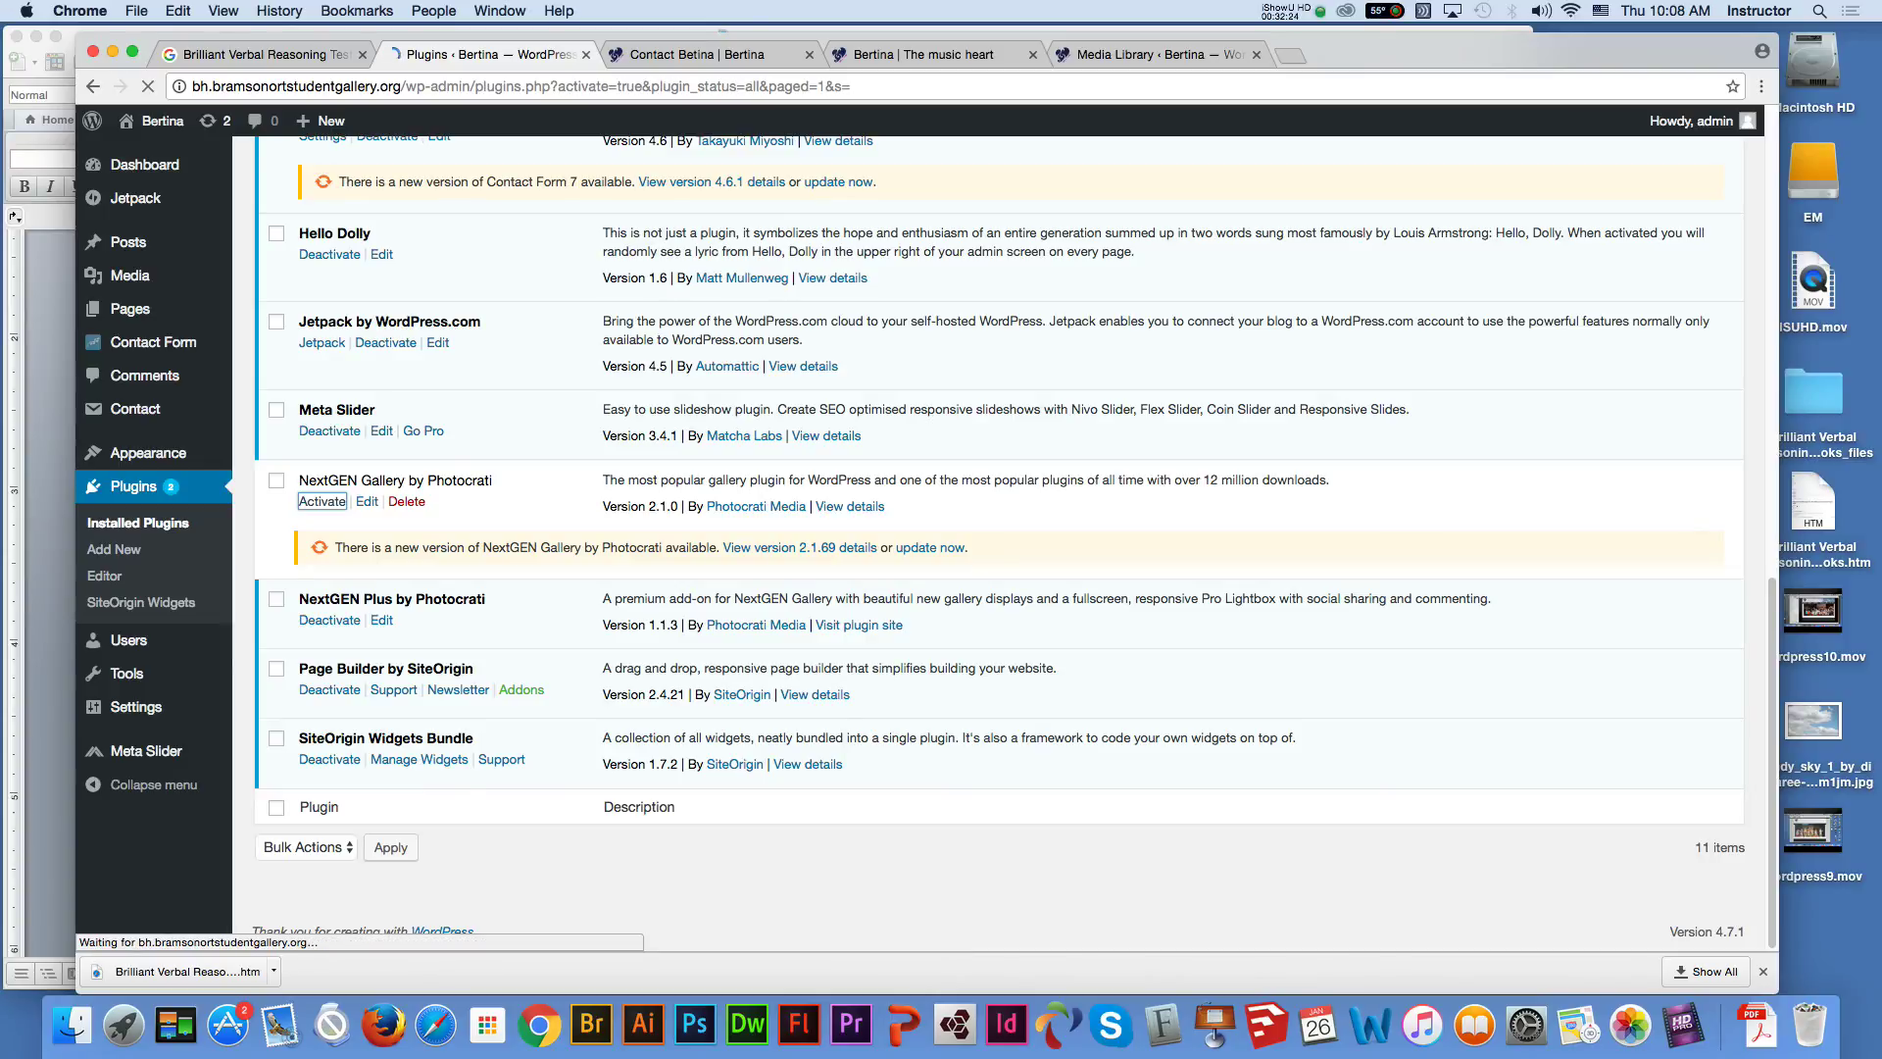
{"action": "scroll", "coordinate": [1000, 539], "scroll_direction": "down", "scroll_amount": 10}
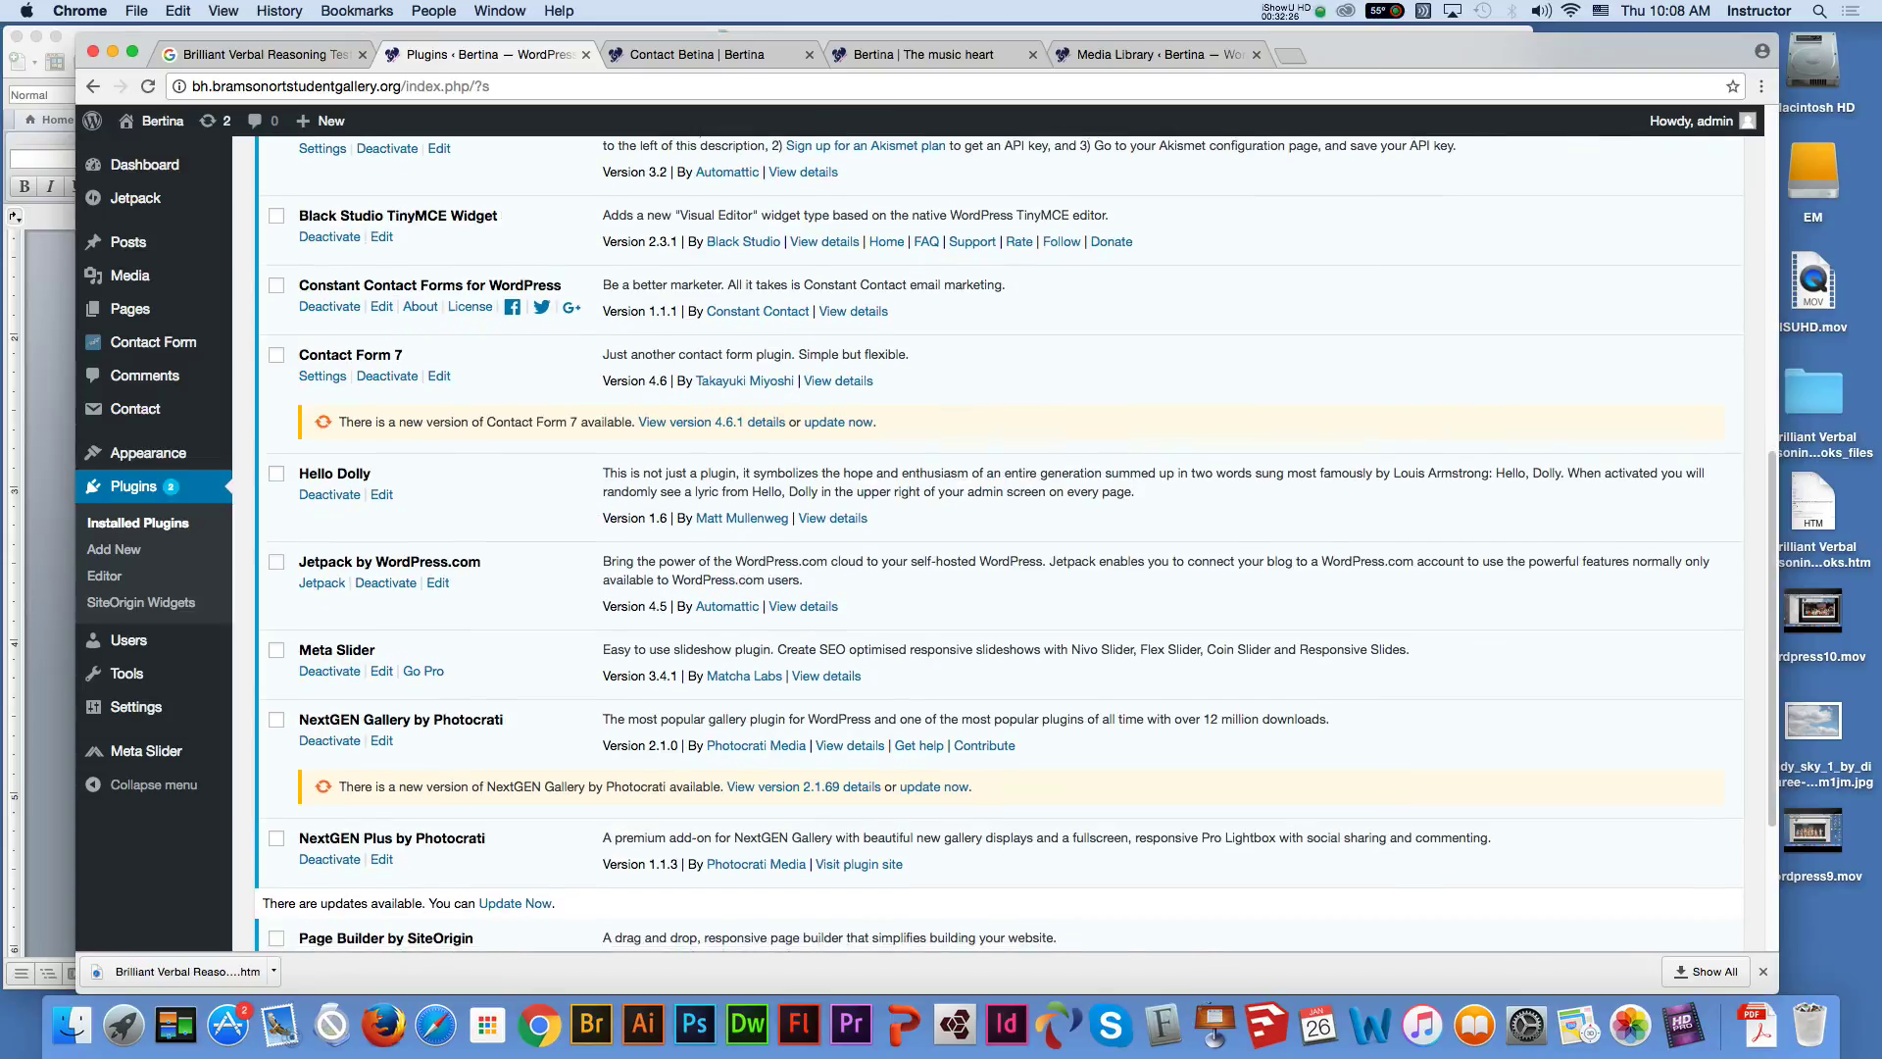
{"action": "scroll", "coordinate": [1000, 539], "scroll_direction": "down", "scroll_amount": 1}
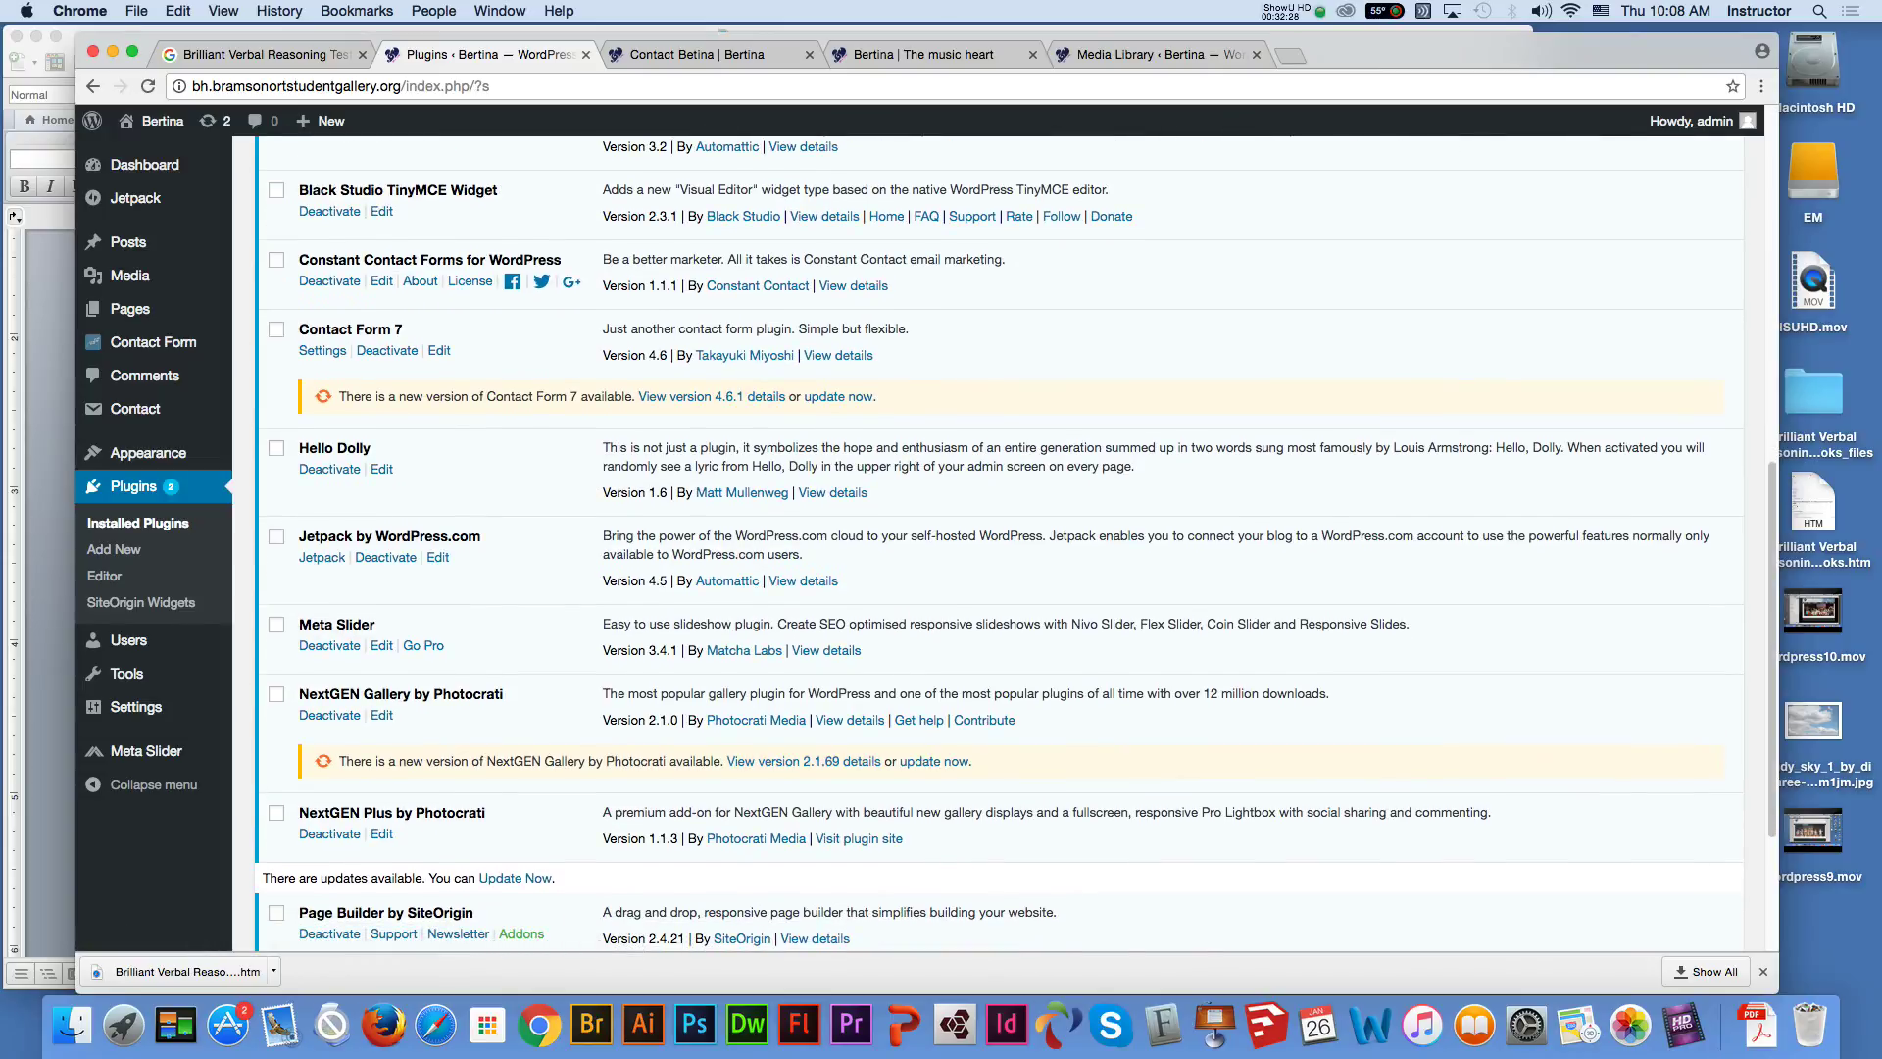
{"action": "scroll", "coordinate": [1000, 542], "scroll_direction": "down", "scroll_amount": 4}
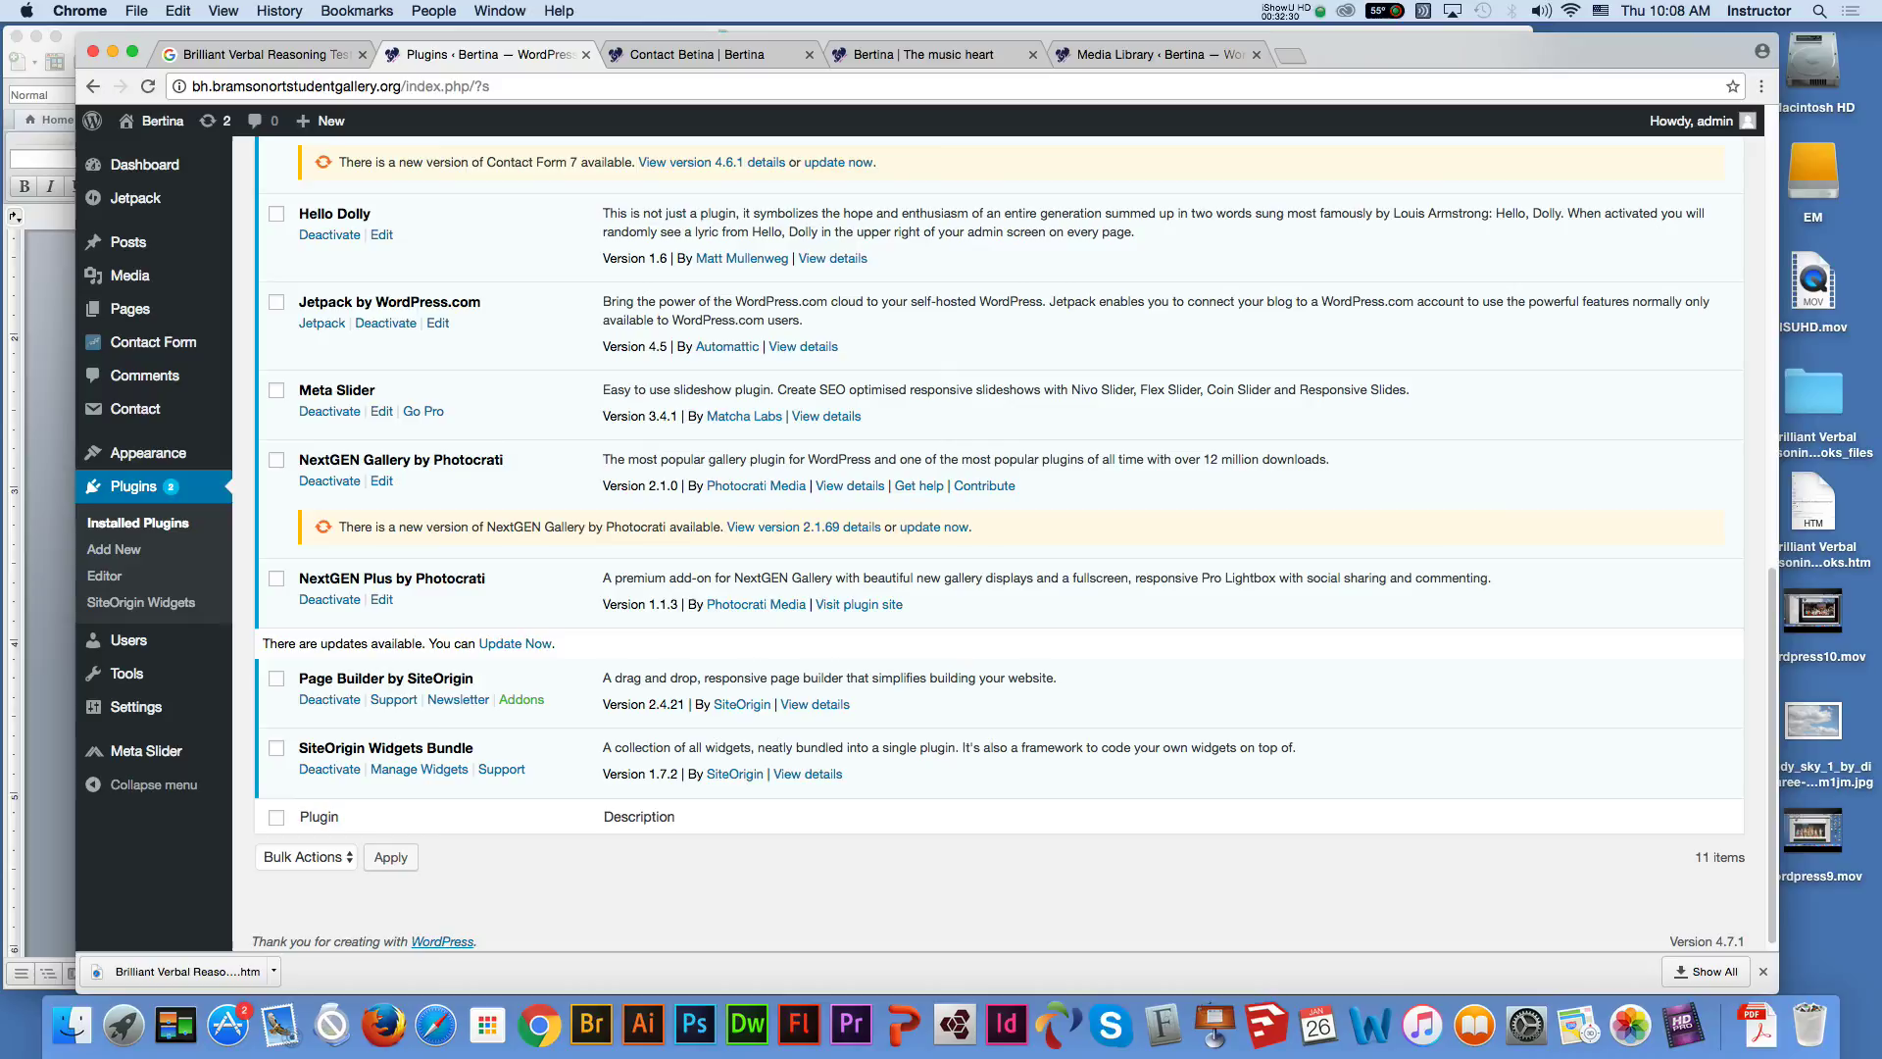
{"action": "scroll", "coordinate": [1000, 542], "scroll_direction": "up", "scroll_amount": 1}
{"action": "scroll", "coordinate": [1000, 542], "scroll_direction": "up", "scroll_amount": 2}
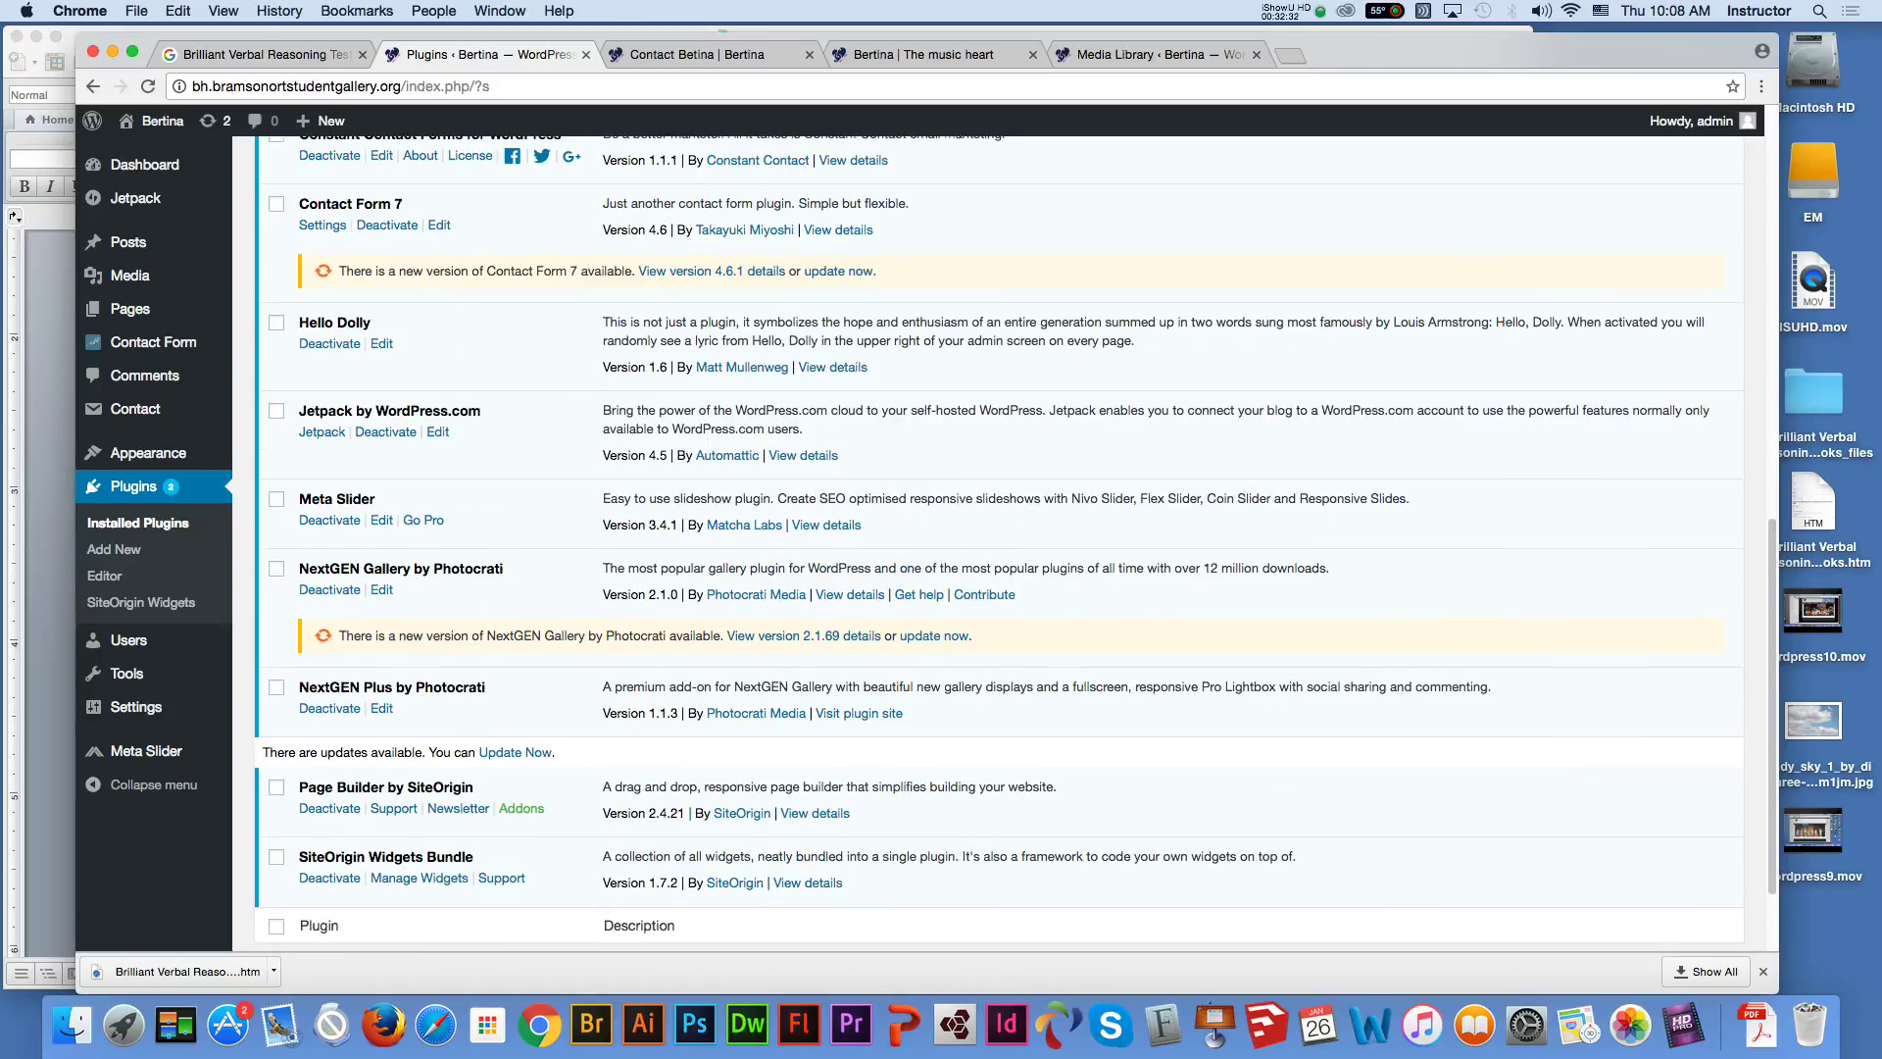
{"action": "scroll", "coordinate": [1000, 542], "scroll_direction": "down", "scroll_amount": 1}
{"action": "scroll", "coordinate": [1000, 540], "scroll_direction": "down", "scroll_amount": 1}
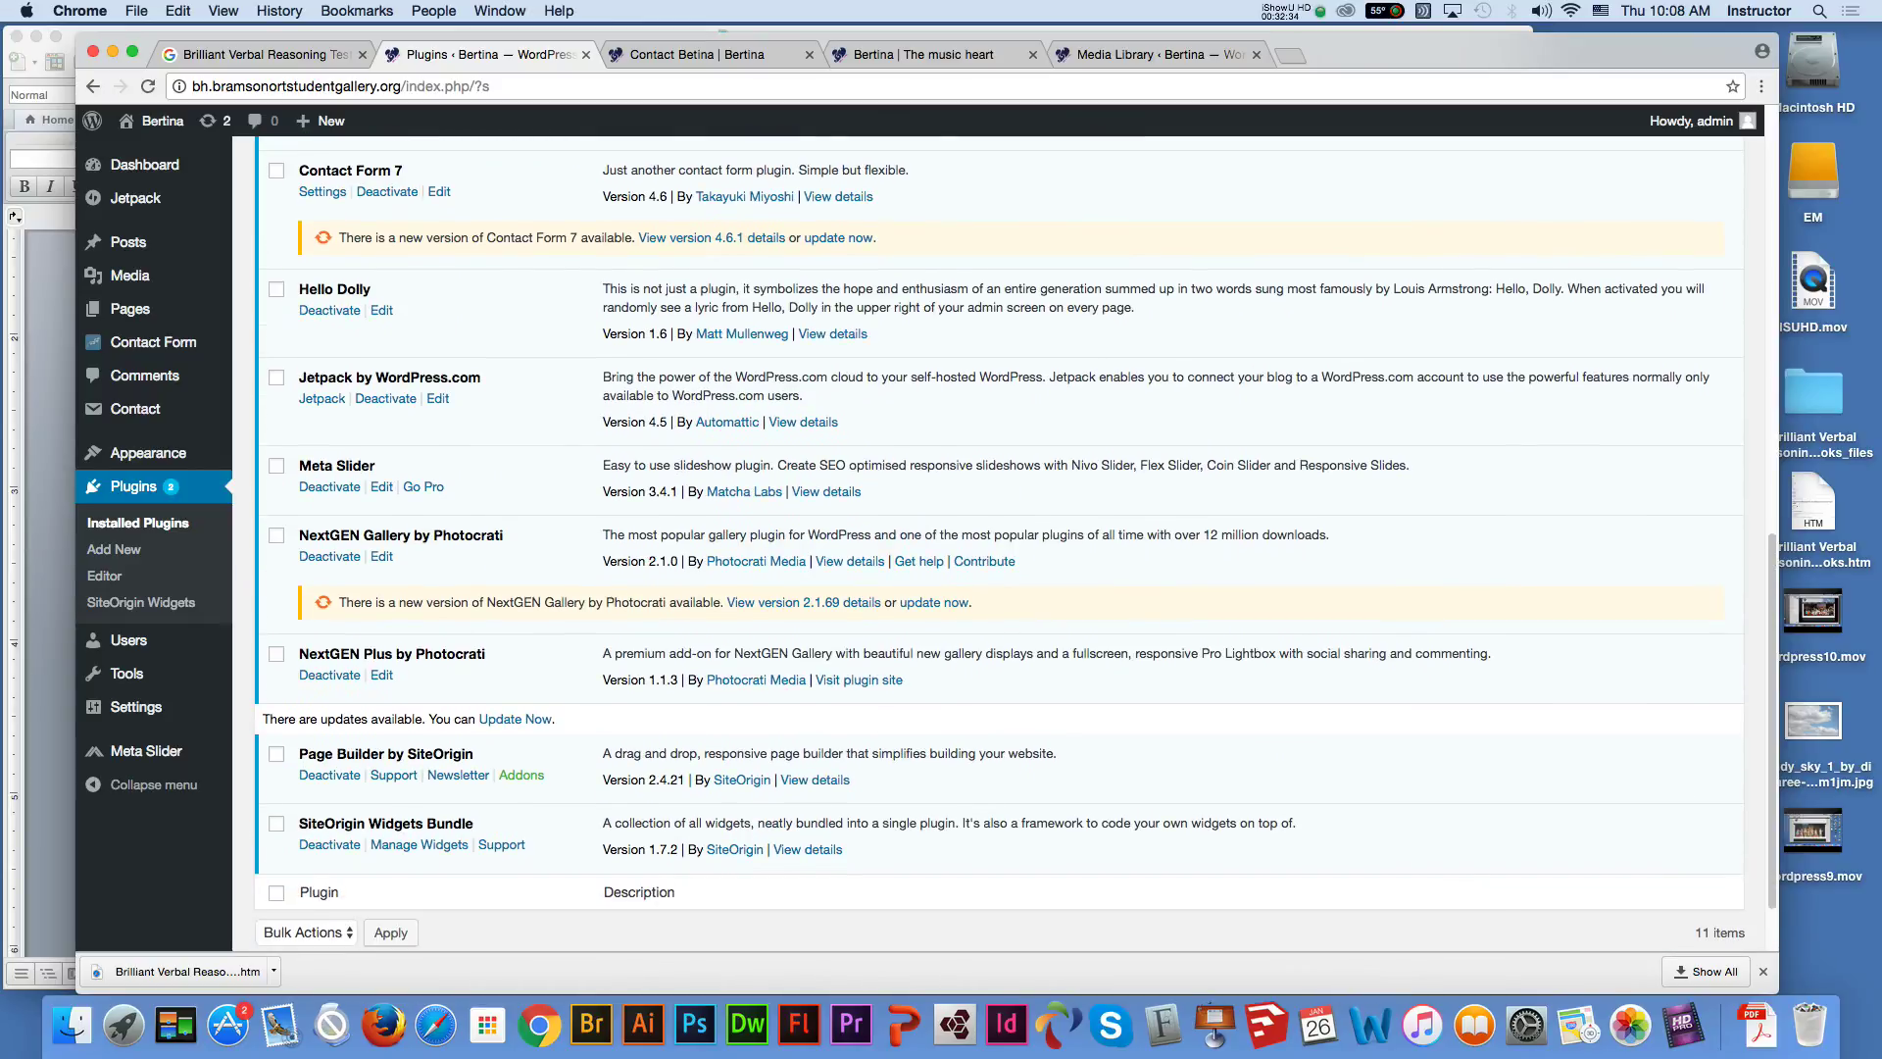